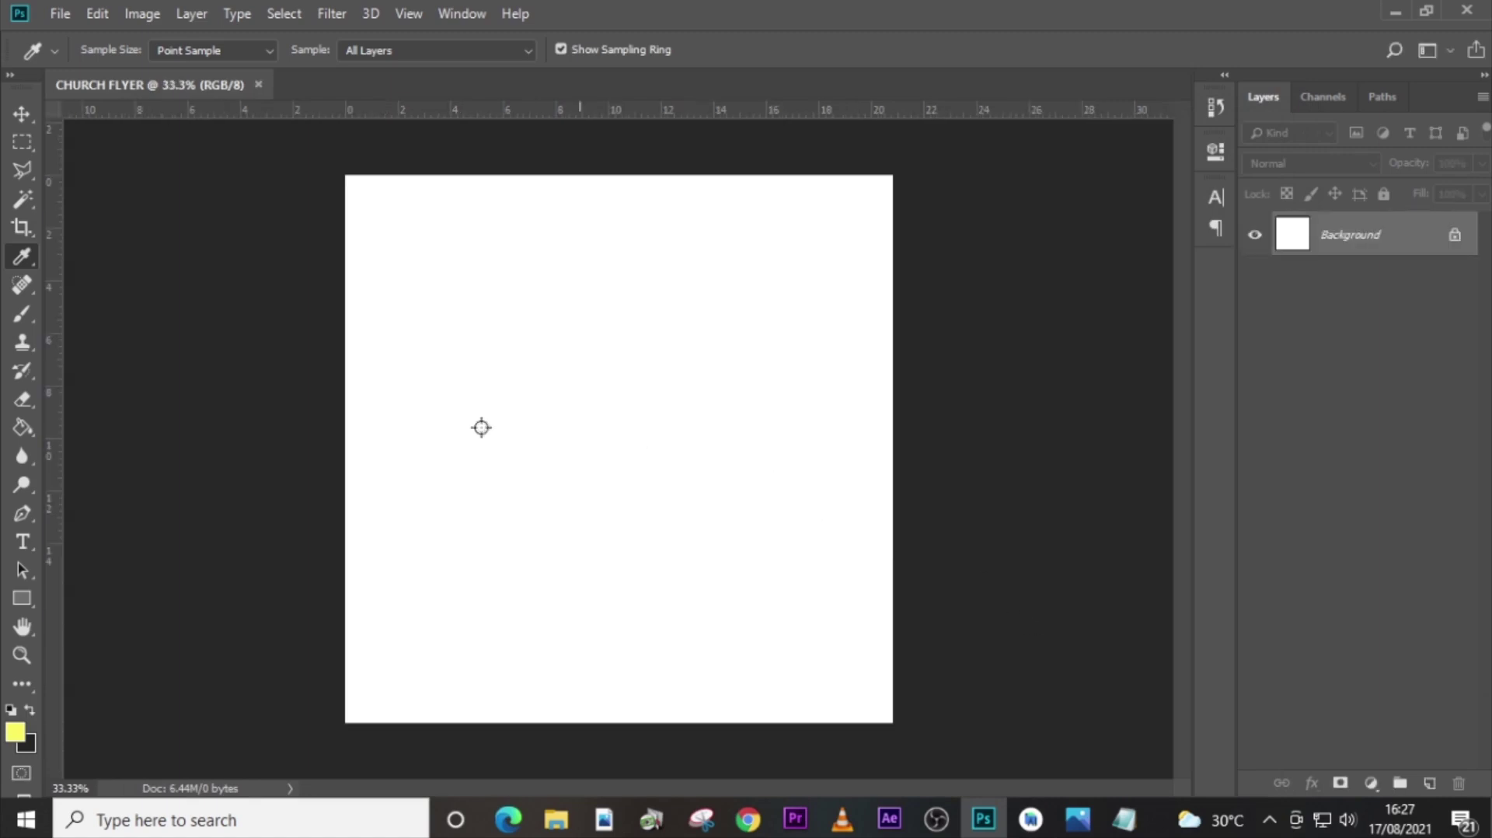
# Place guides along the canvas edges and both centre lines, plus vertical margin guides at about 2.4 and 18 in.
pyautogui.press('v')
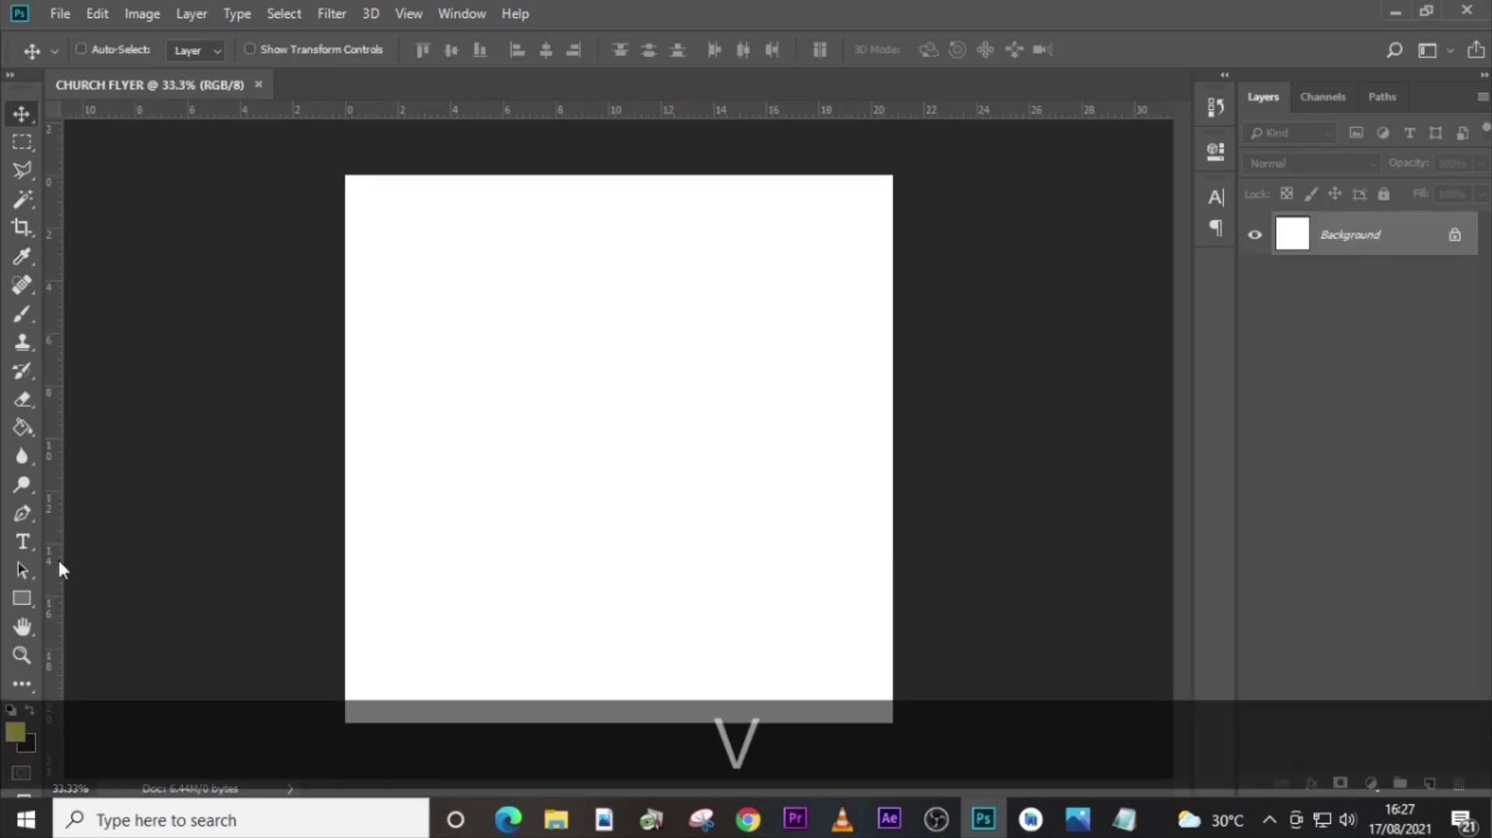
pyautogui.moveTo(56, 566); pyautogui.dragTo(344, 584)
pyautogui.moveTo(57, 544); pyautogui.dragTo(619, 526)
pyautogui.moveTo(637, 109); pyautogui.dragTo(643, 174)
pyautogui.moveTo(621, 109); pyautogui.dragTo(554, 448)
pyautogui.moveTo(50, 466); pyautogui.dragTo(409, 466)
pyautogui.moveTo(51, 451); pyautogui.dragTo(819, 435)
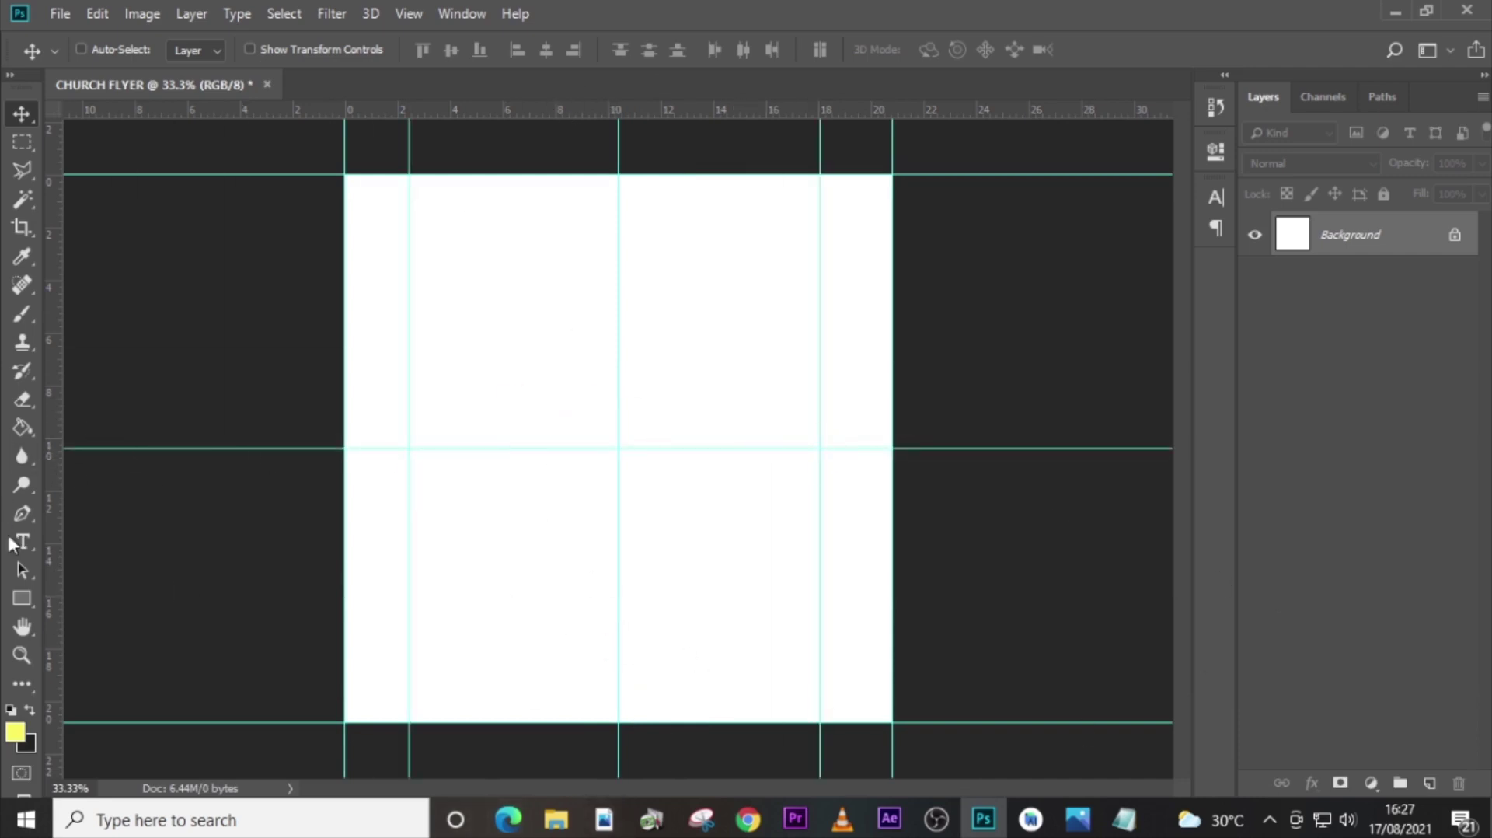
# Draw a rectangle shape about 303 × 378 px, starting from the left margin guide and crossing the horizontal centre guide.
pyautogui.click(22, 598)
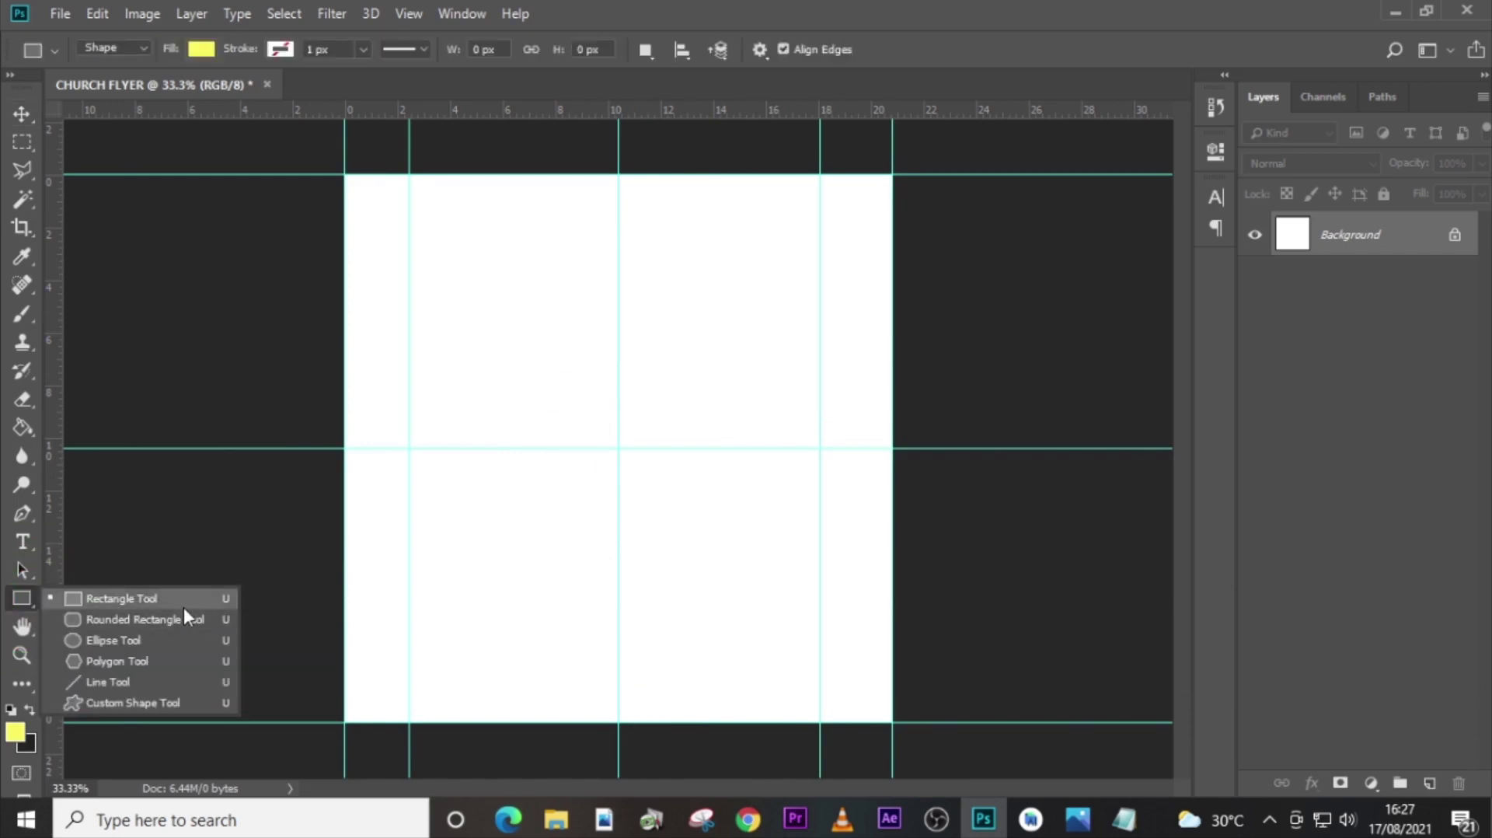
pyautogui.click(173, 598)
pyautogui.press('shift')
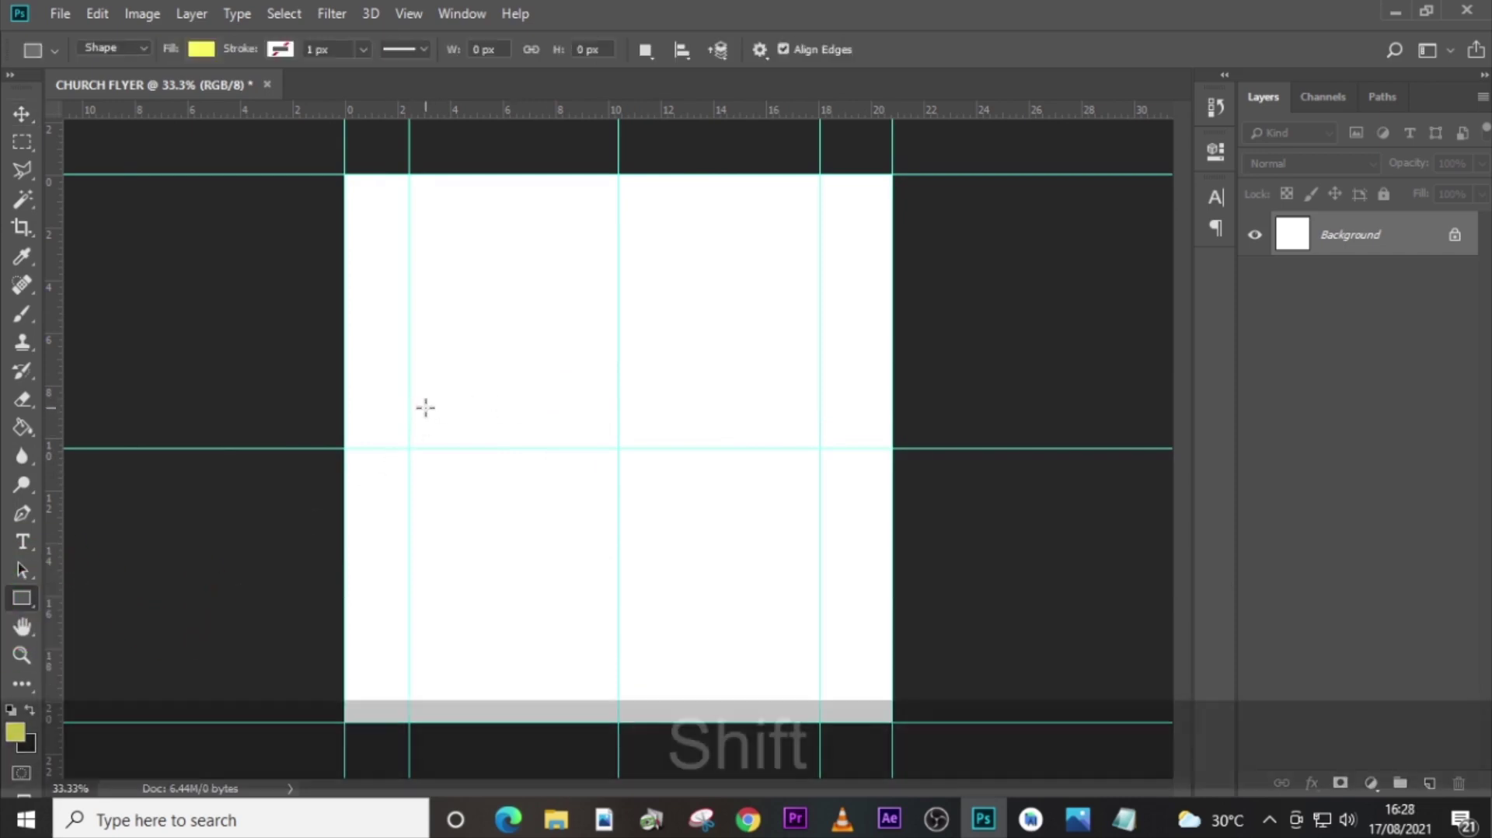
pyautogui.moveTo(409, 394); pyautogui.dragTo(519, 531)
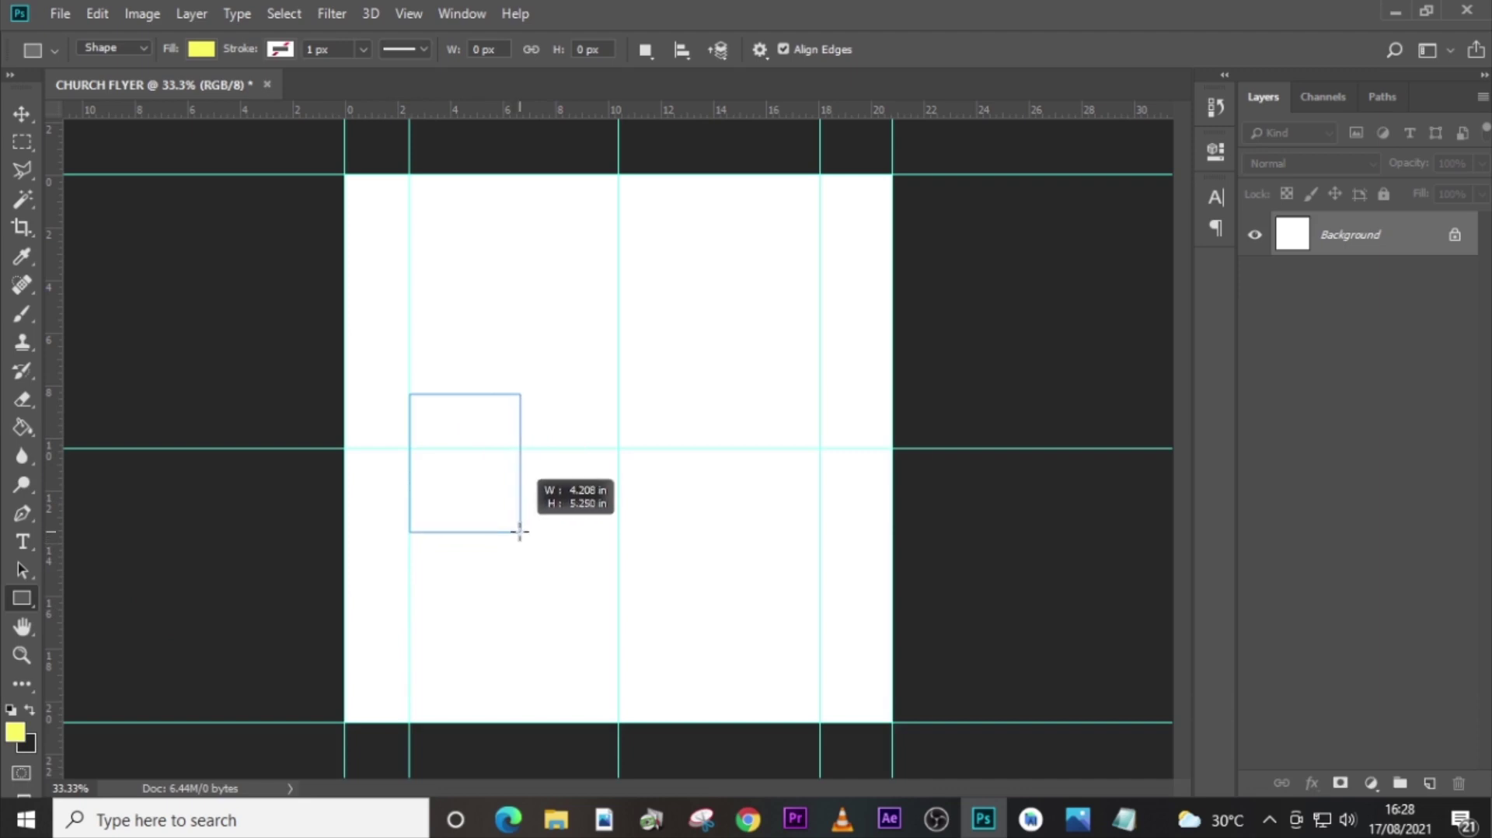
pyautogui.moveTo(519, 531); pyautogui.dragTo(520, 532)
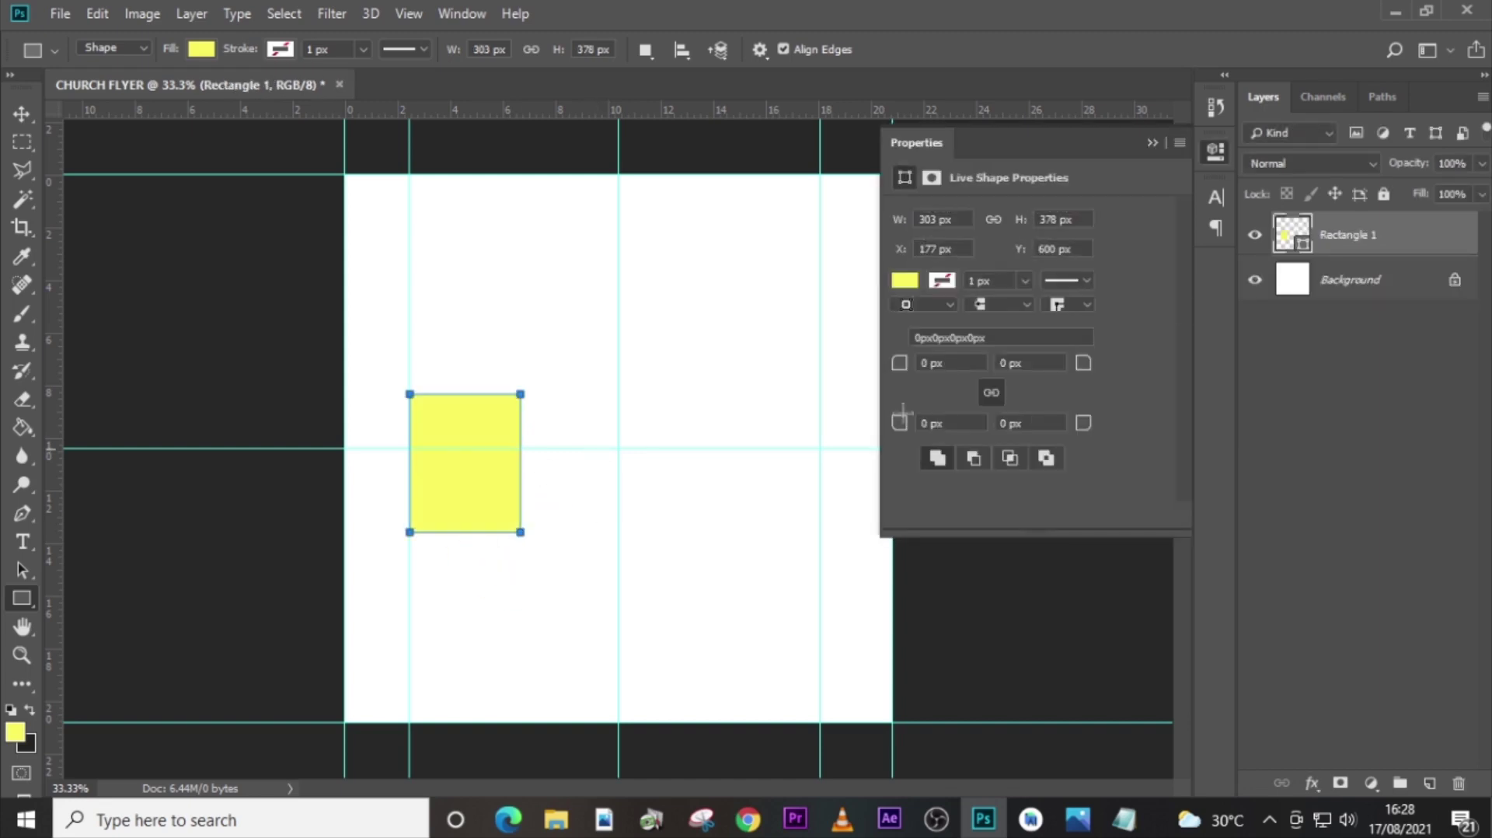
# Recolour the rectangle's fill to near-black.
pyautogui.doubleClick(1294, 235)
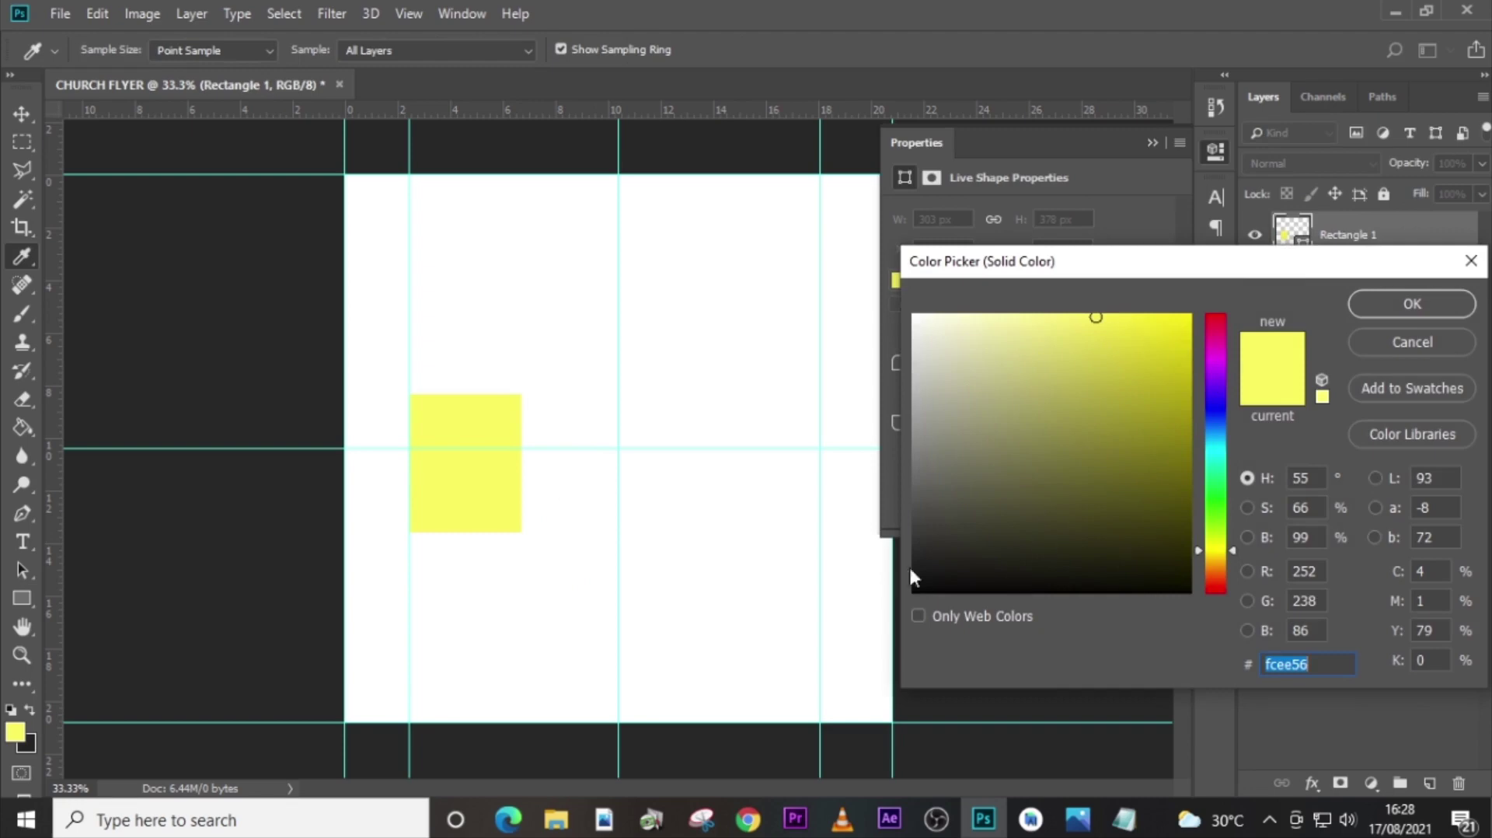
pyautogui.click(913, 581)
pyautogui.click(1412, 303)
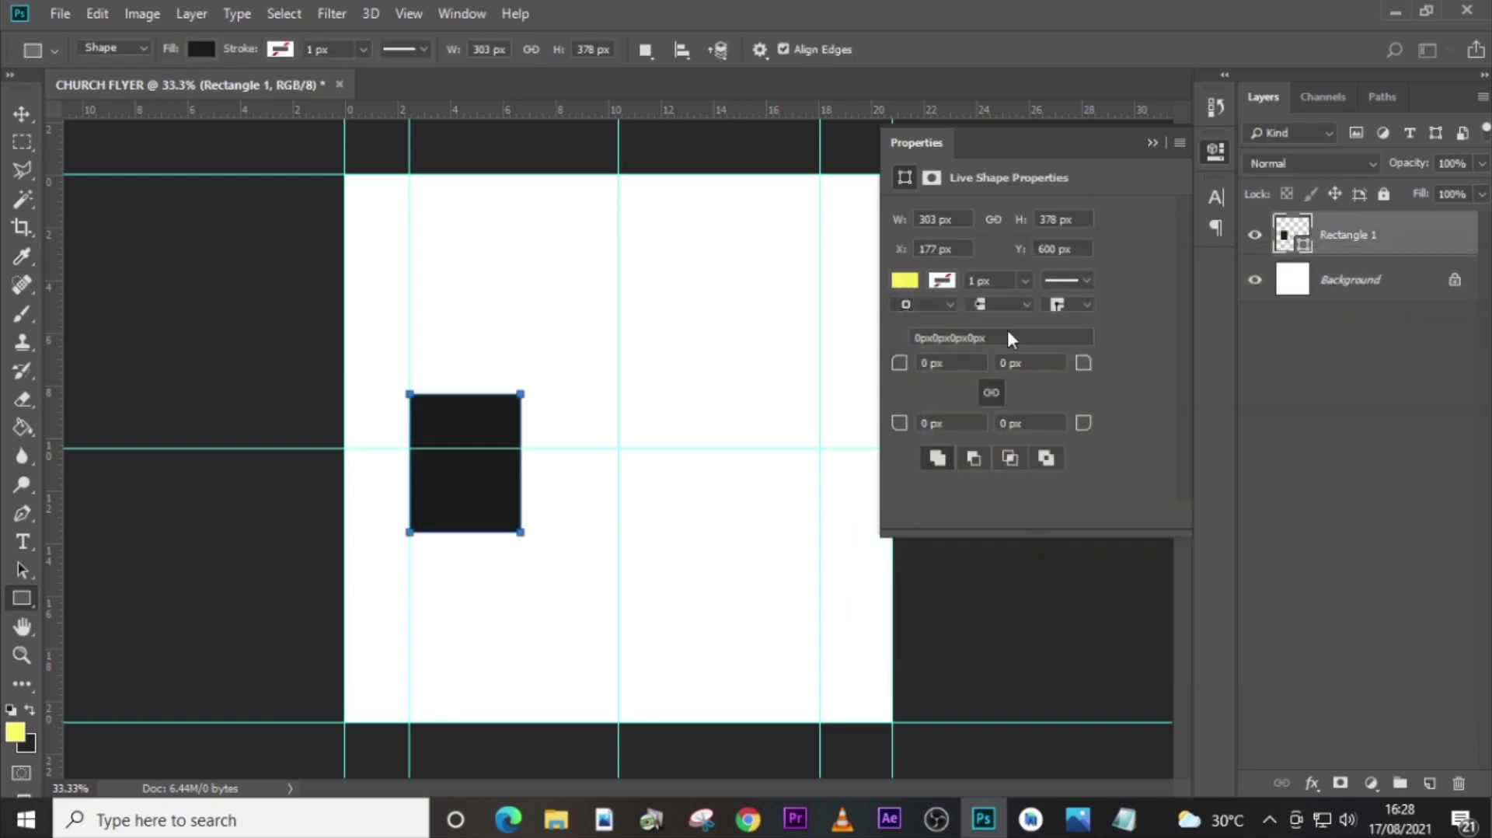
# Place the image 71dKjOoY8wL._SX450_.jpg from the YT folder into the flyer so that it covers the black rectangle.
pyautogui.click(556, 819)
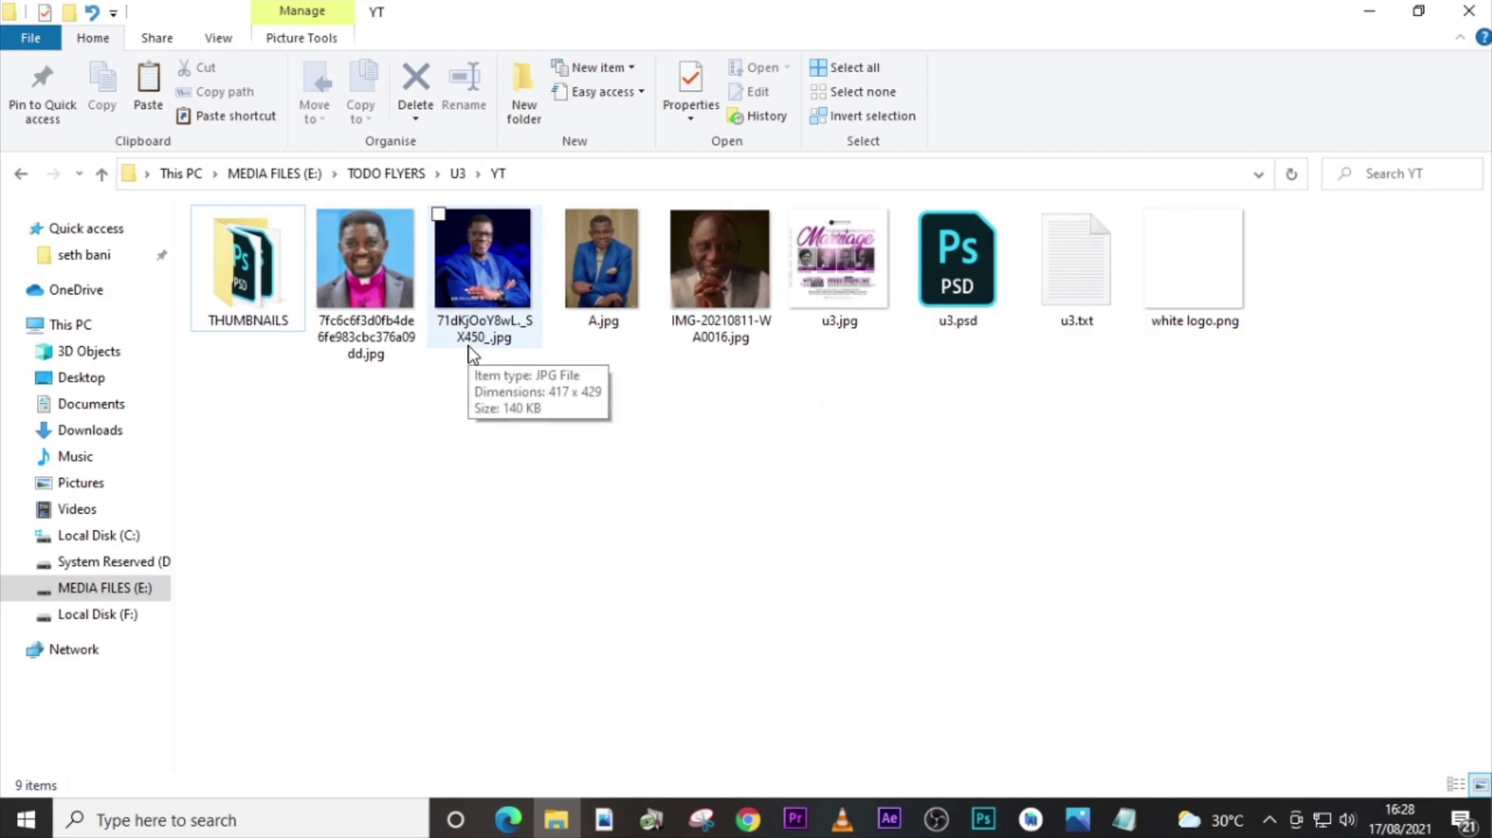
pyautogui.click(459, 260)
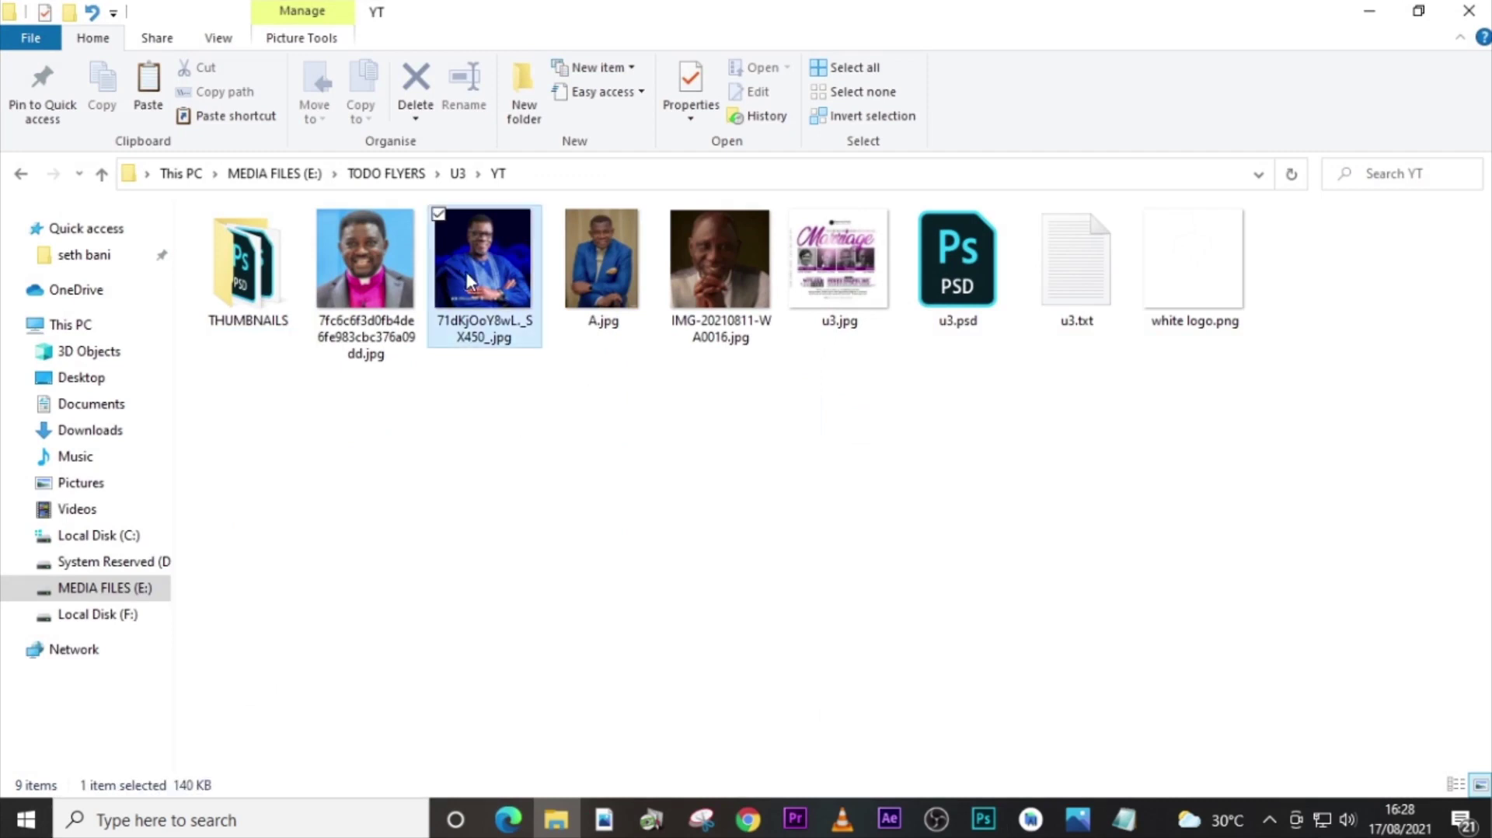
pyautogui.moveTo(476, 286); pyautogui.dragTo(566, 515)
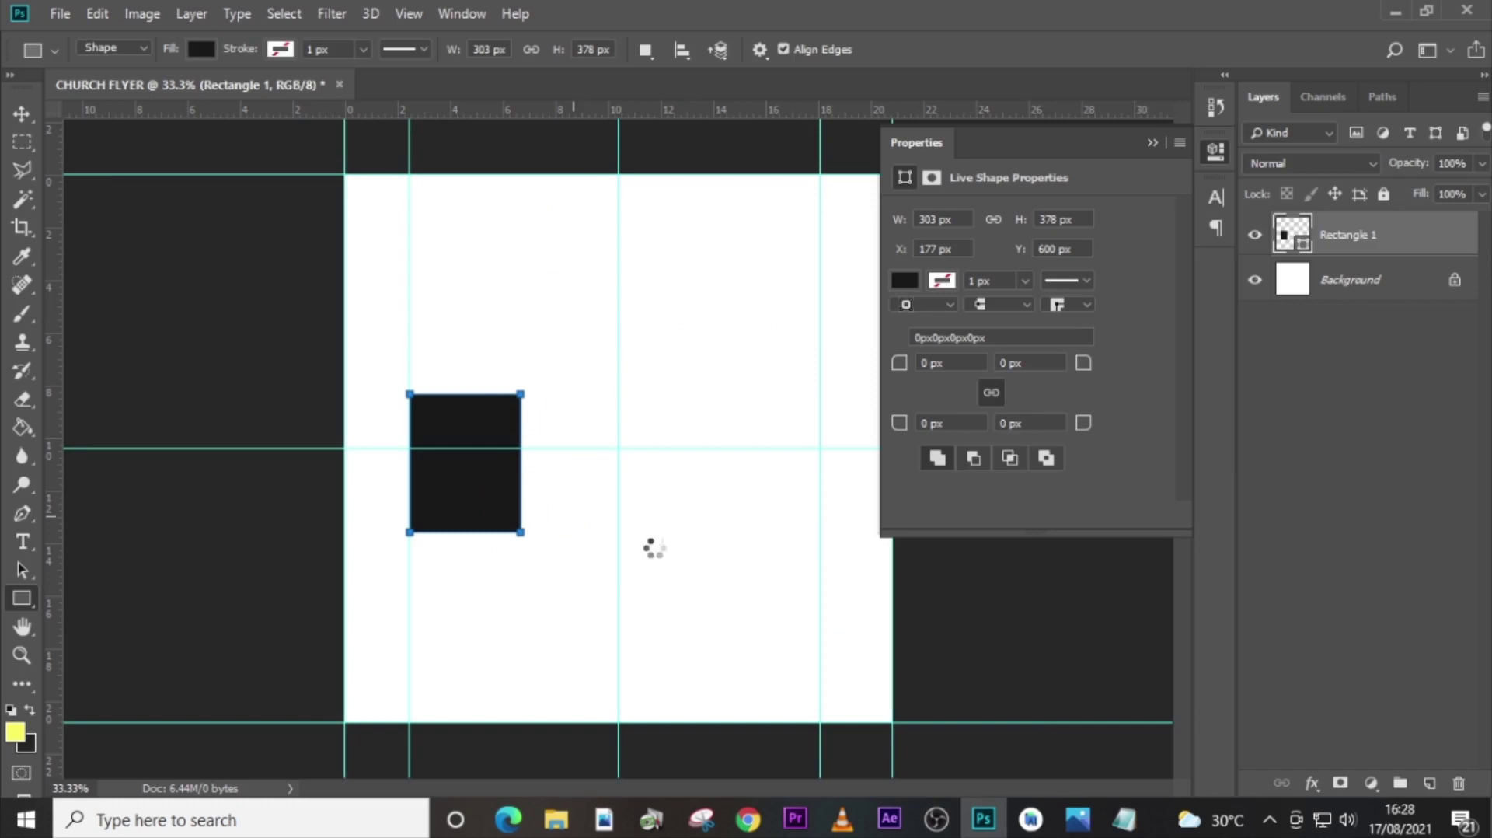
pyautogui.moveTo(667, 476); pyautogui.dragTo(530, 494)
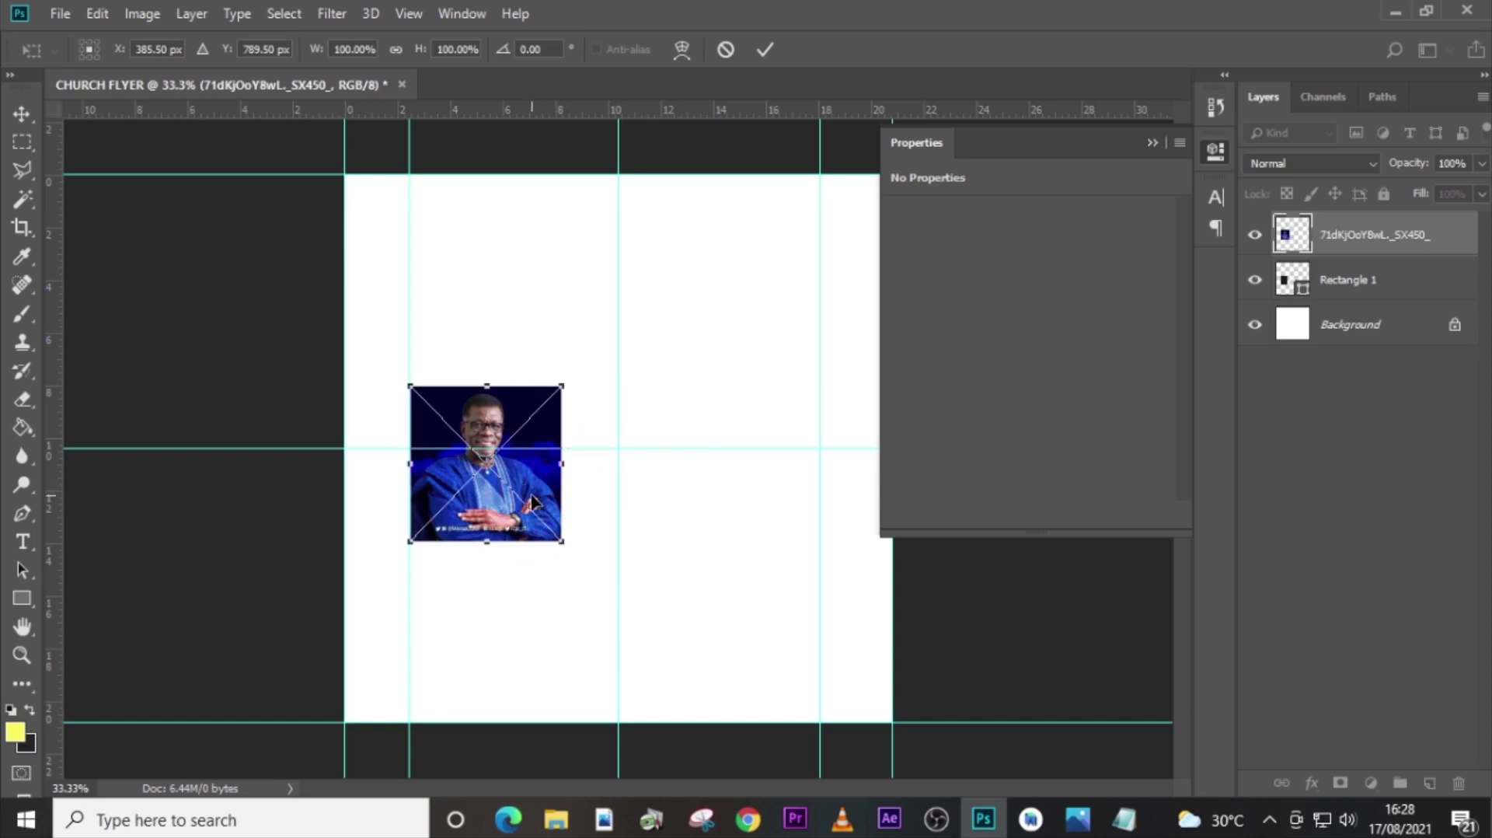
pyautogui.press('Return')
# Clip the portrait photo to the black rectangle and shift it left to X 2 in so the subject is centred.
pyautogui.rightClick(1343, 230)
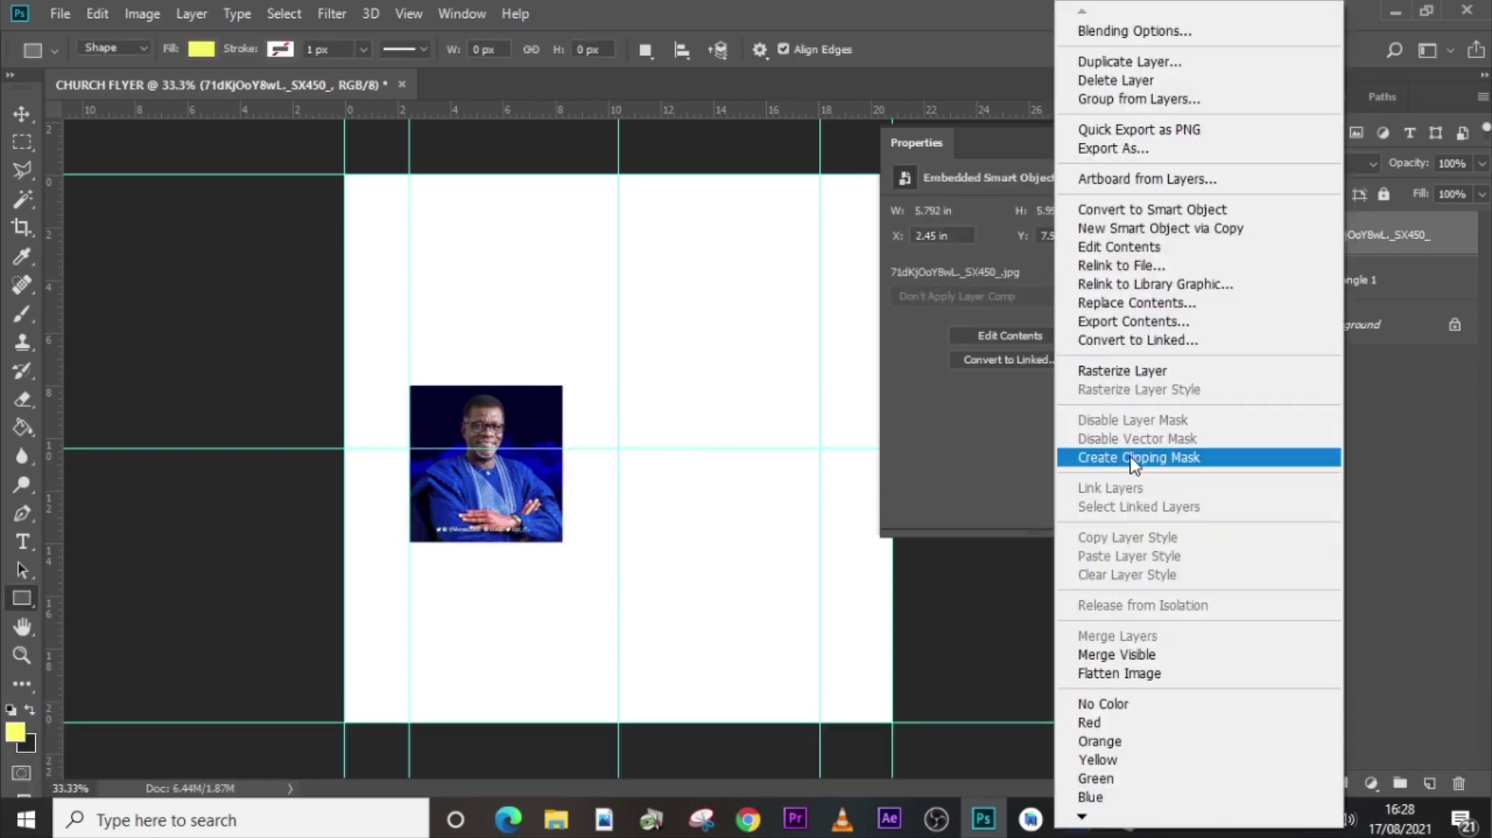
pyautogui.click(1137, 458)
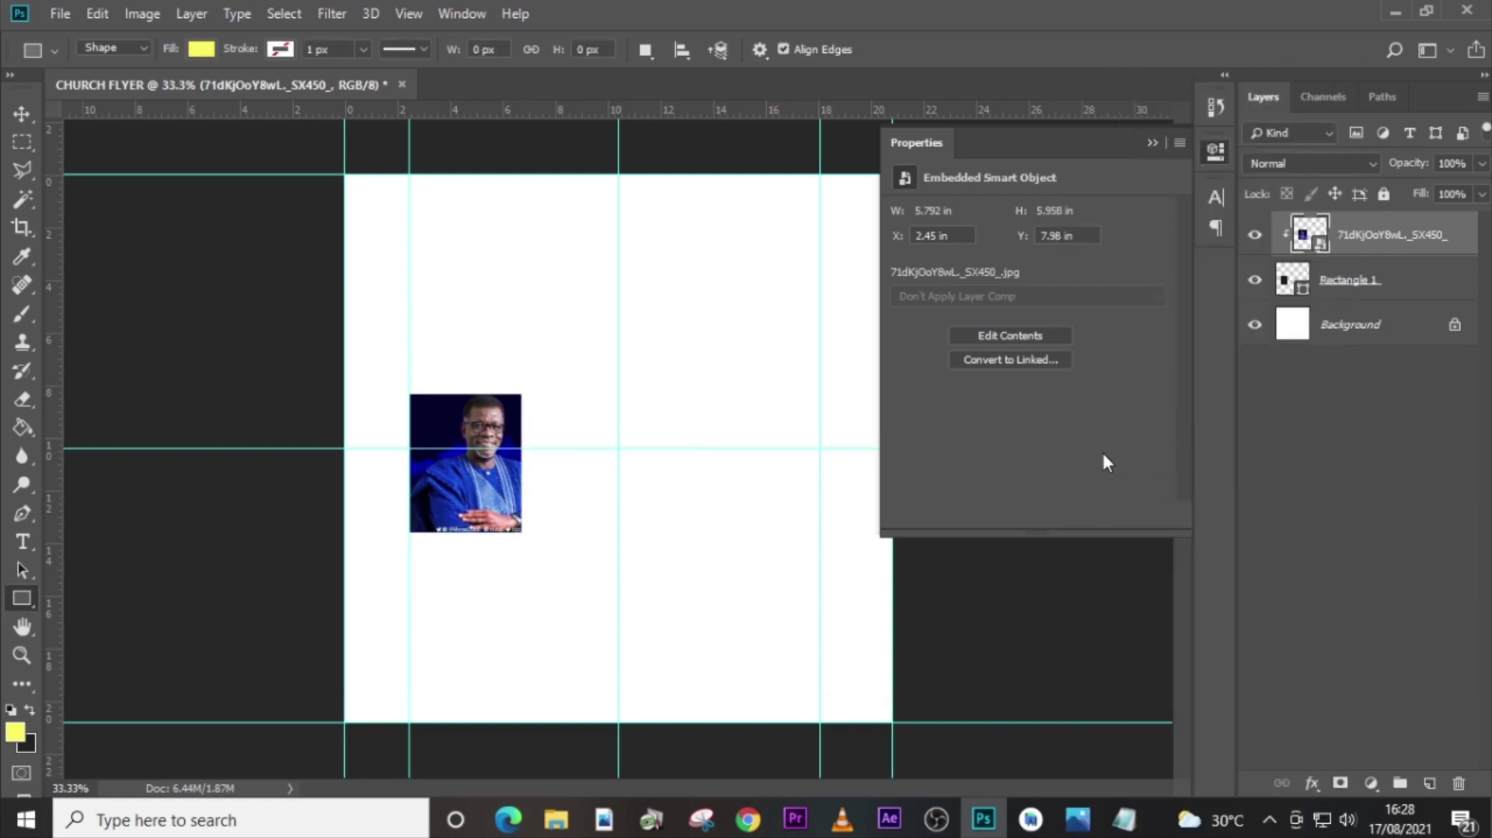
pyautogui.press('v')
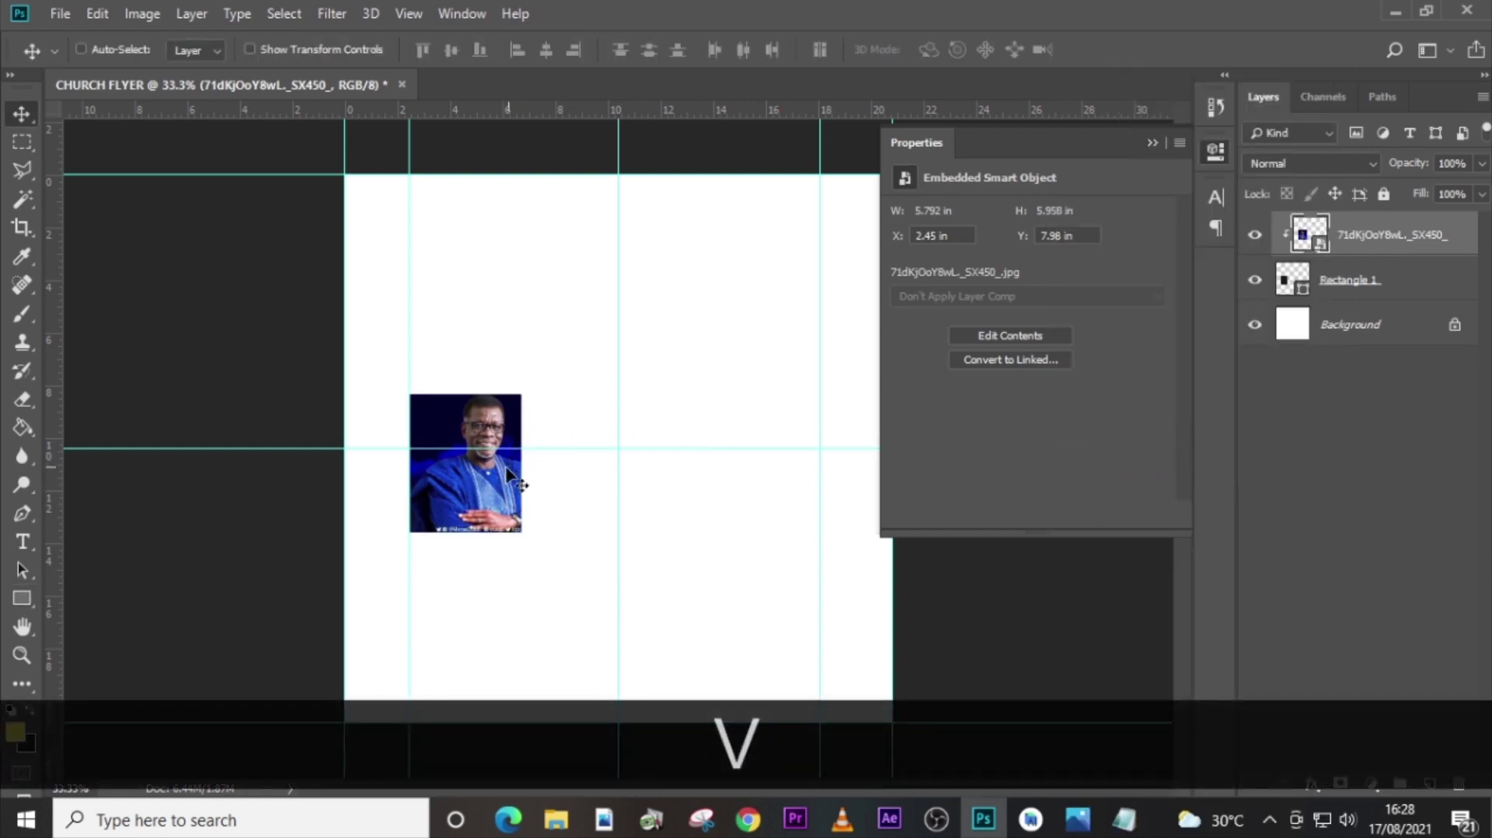
pyautogui.moveTo(516, 477); pyautogui.dragTo(499, 478)
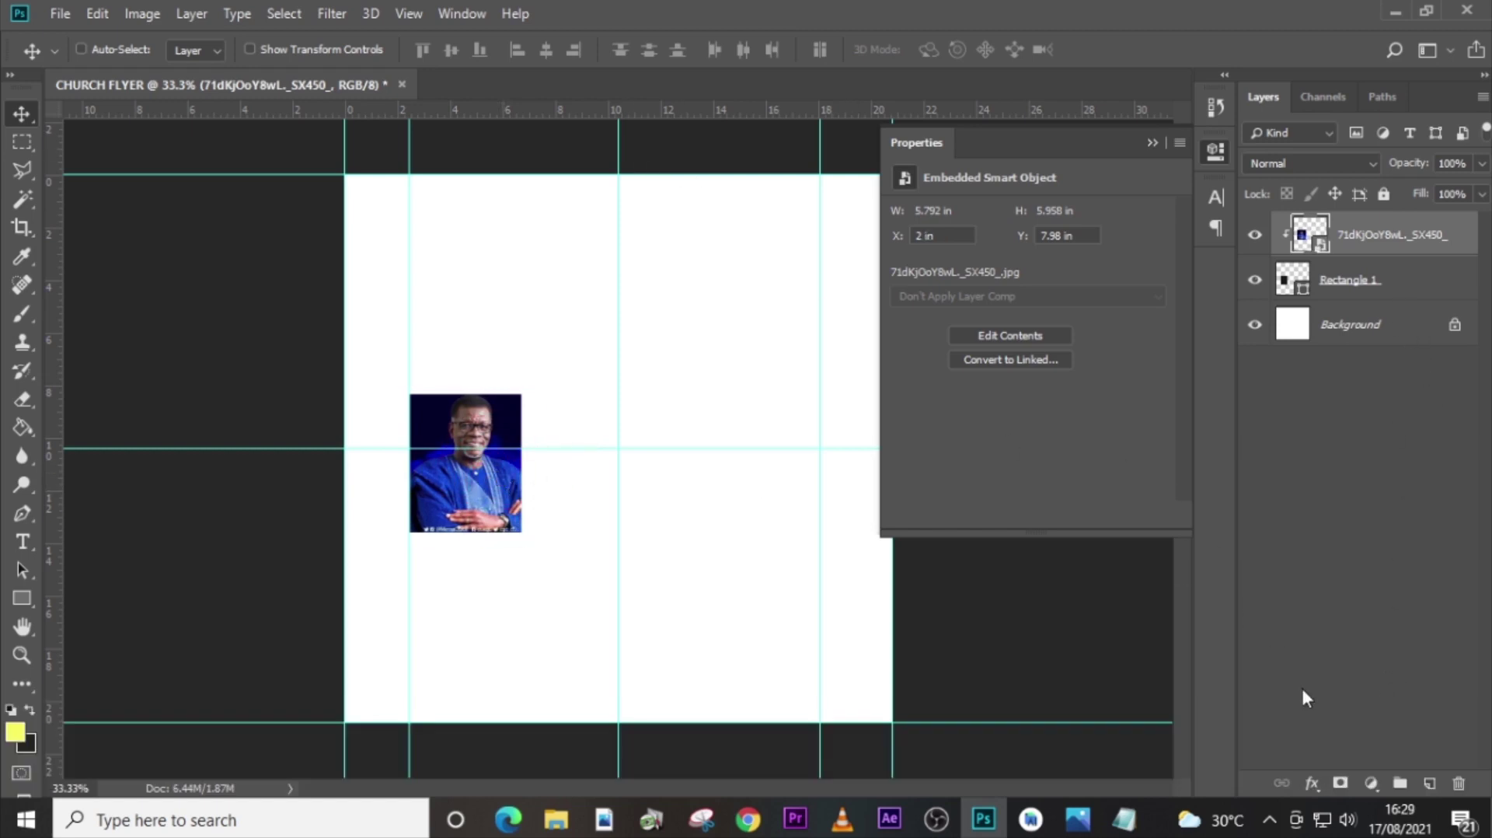
# Add a Black & White adjustment clipped to the portrait and compare the photo with and without it.
pyautogui.click(1371, 783)
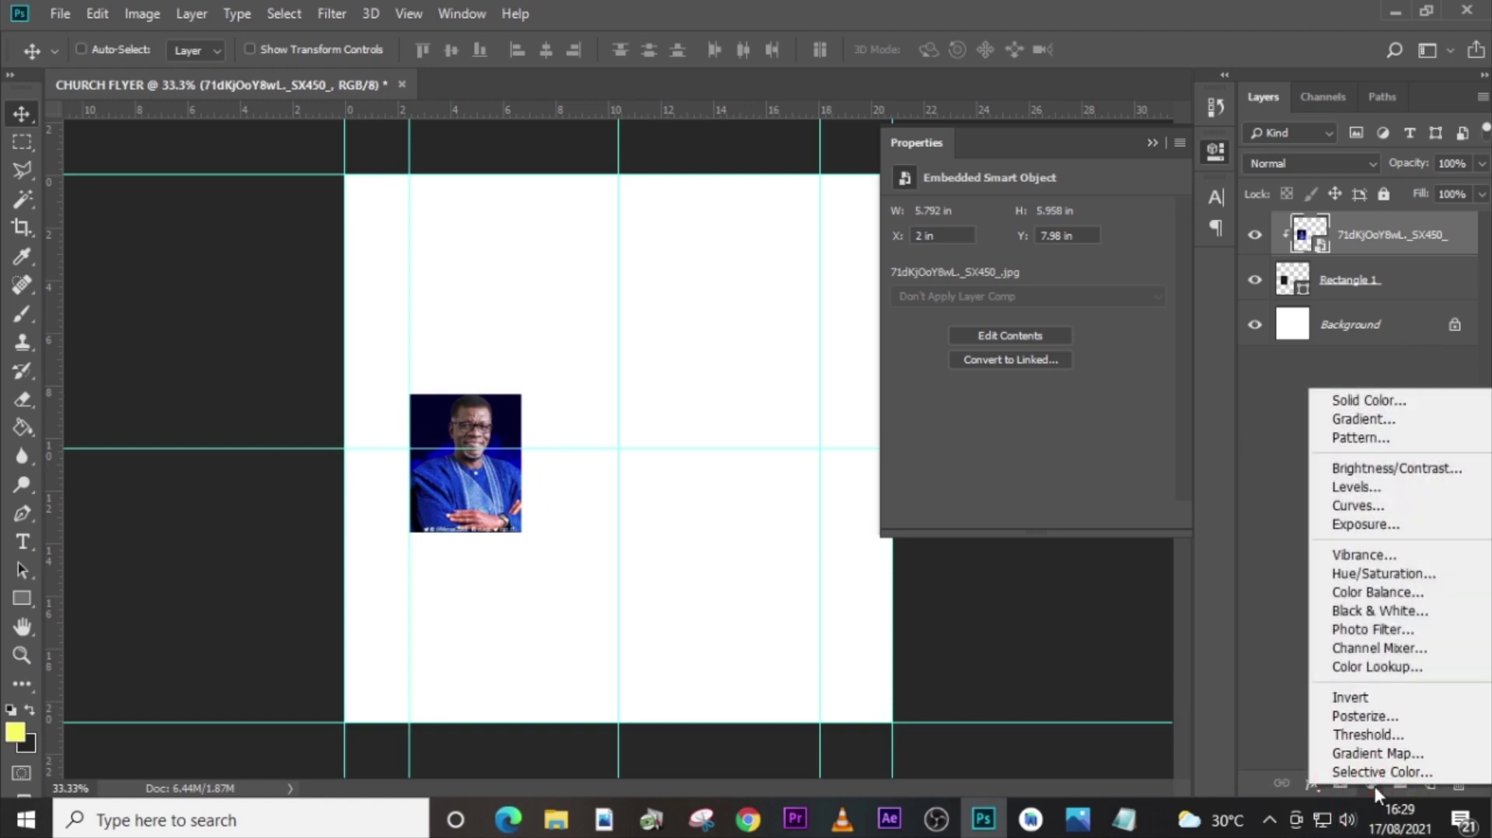
pyautogui.click(1380, 609)
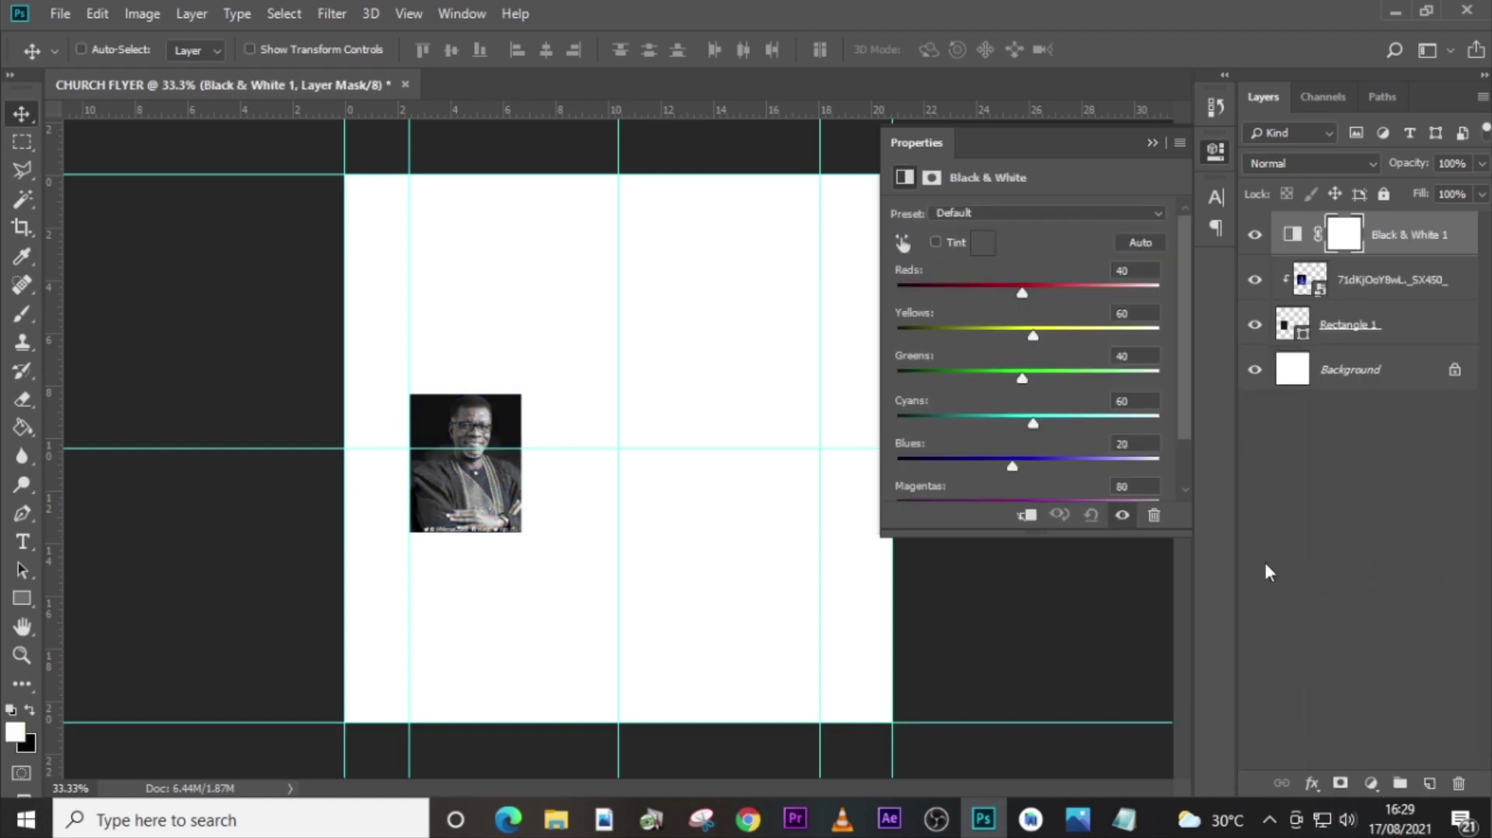
pyautogui.click(1028, 519)
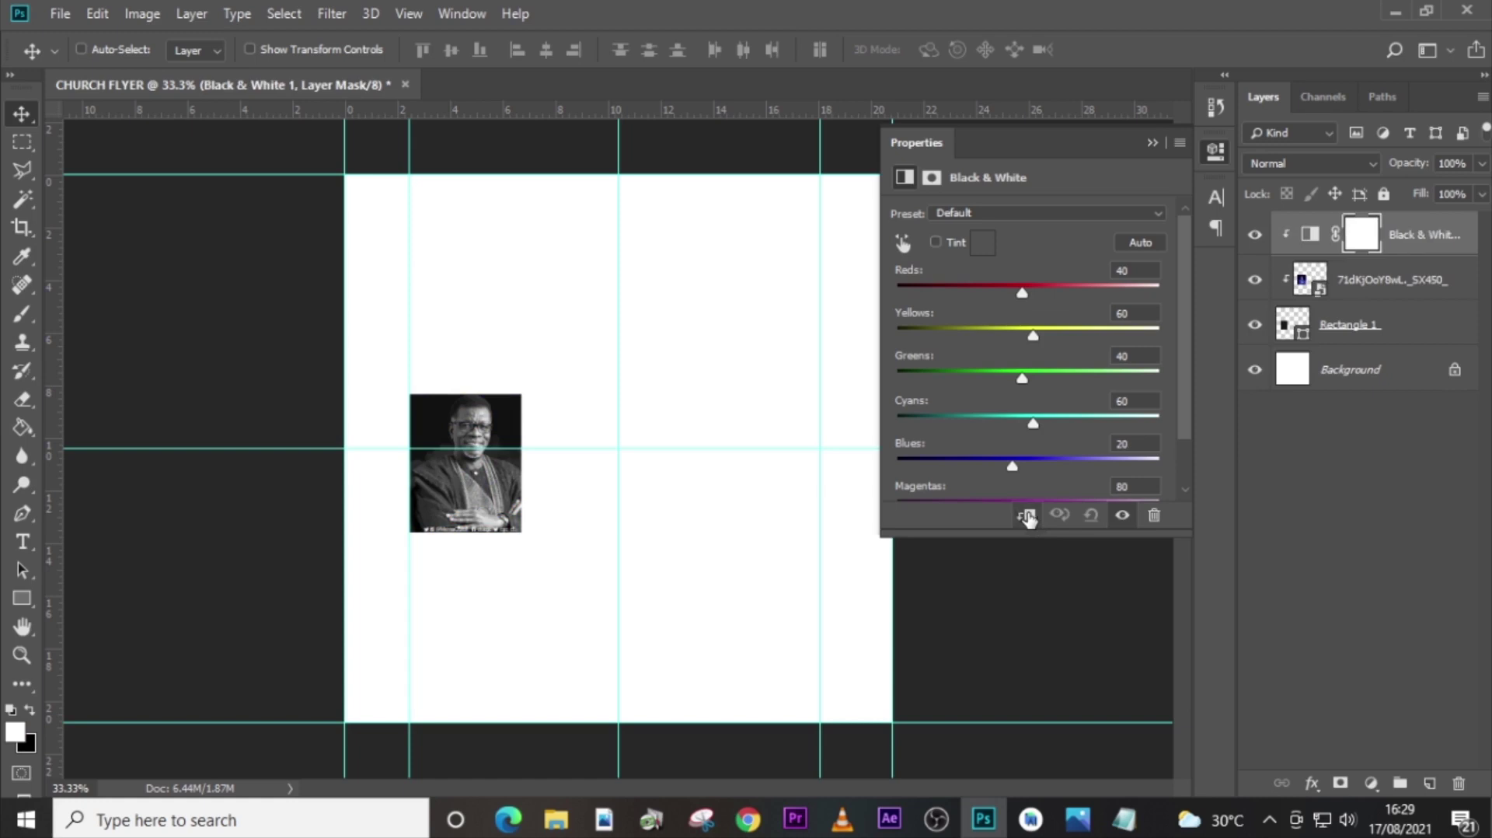
pyautogui.click(1254, 237)
pyautogui.click(1254, 237)
# Add a Curves adjustment clipped to the portrait and move the black point slightly inward to deepen the shadows.
pyautogui.click(1369, 785)
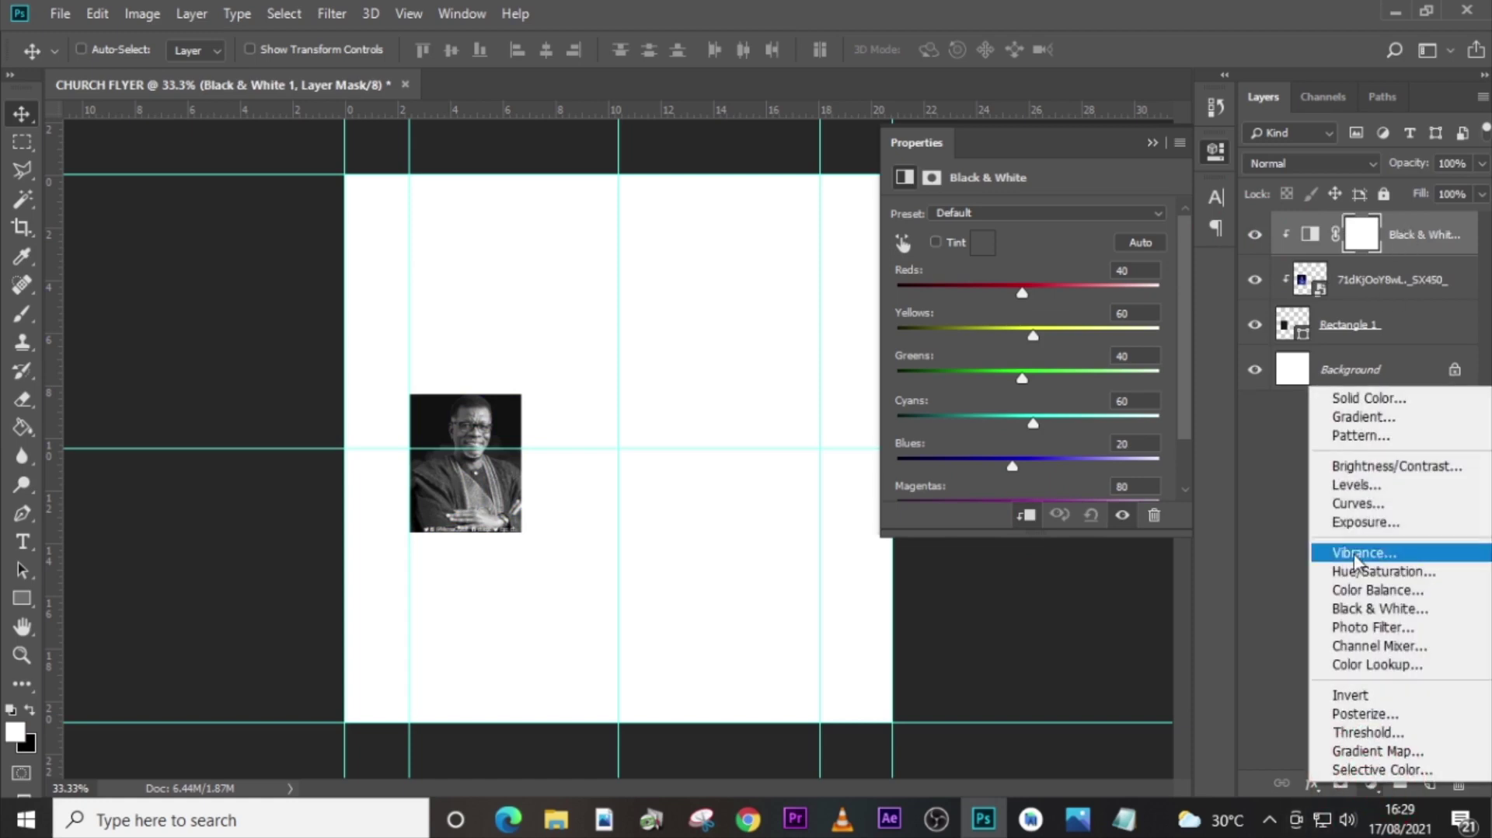
pyautogui.click(1353, 503)
pyautogui.click(1026, 516)
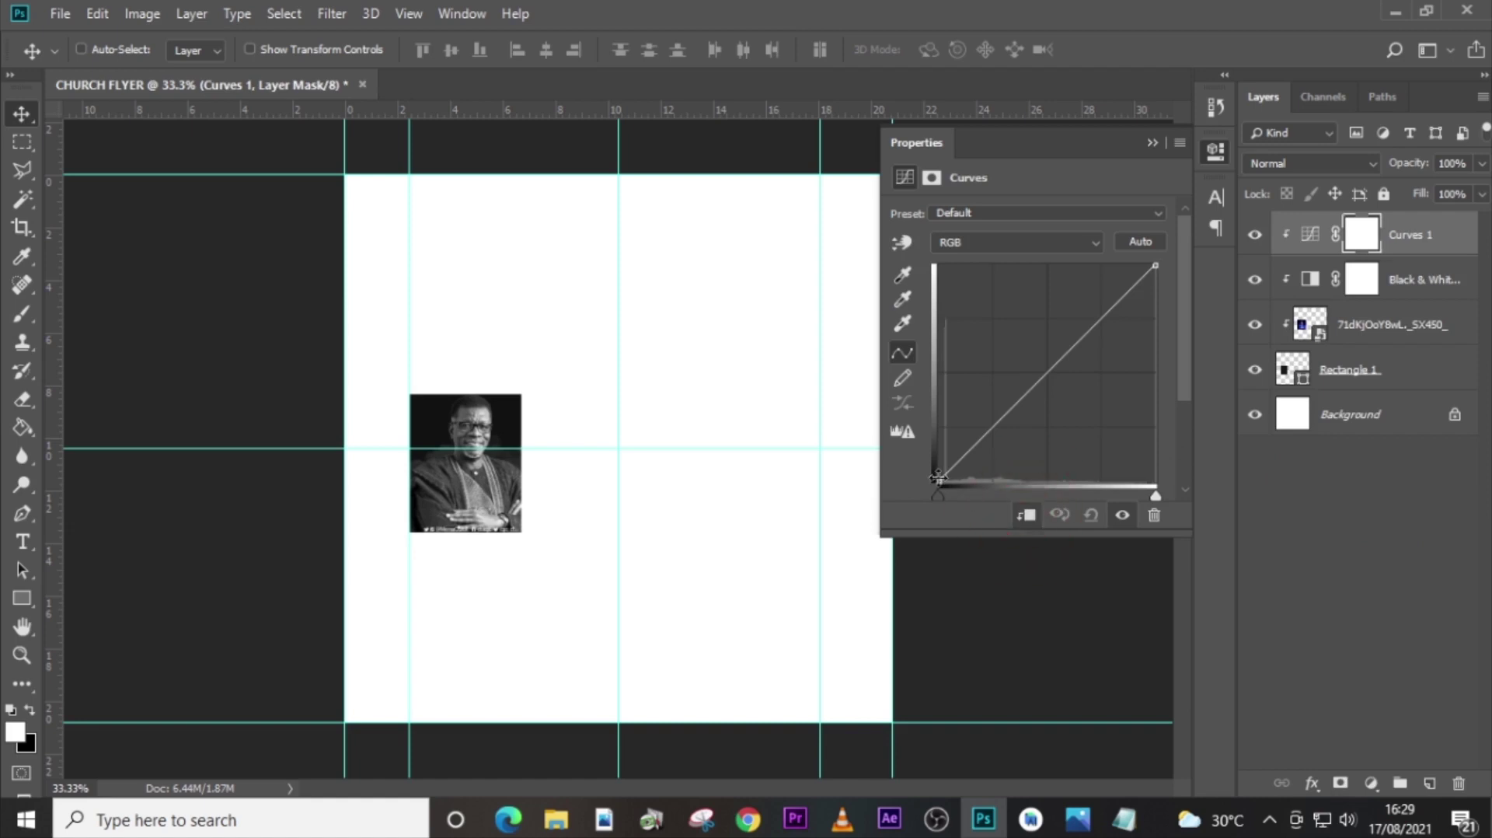
pyautogui.moveTo(937, 478); pyautogui.dragTo(942, 487)
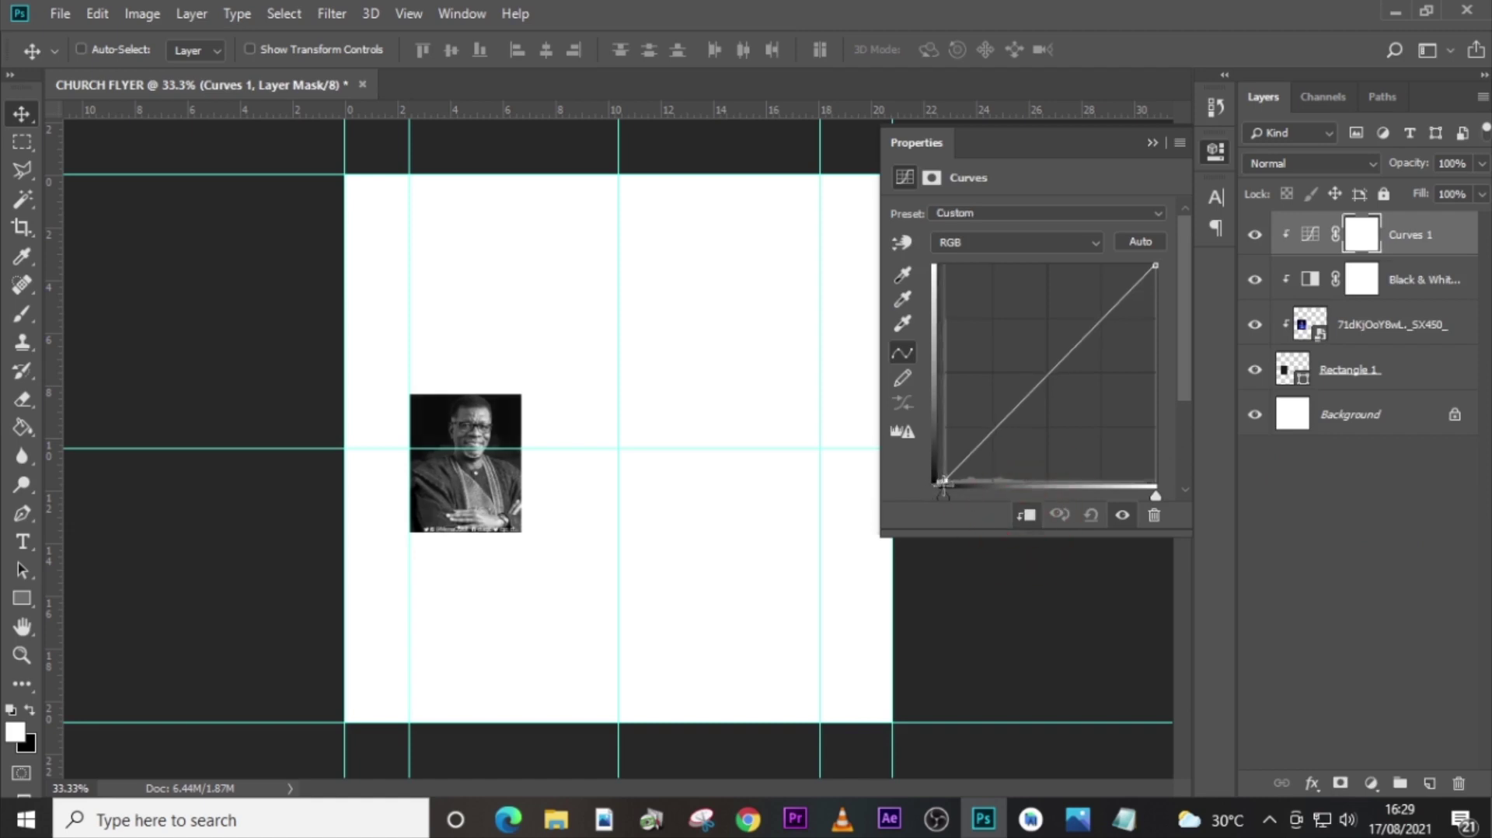
pyautogui.click(1151, 144)
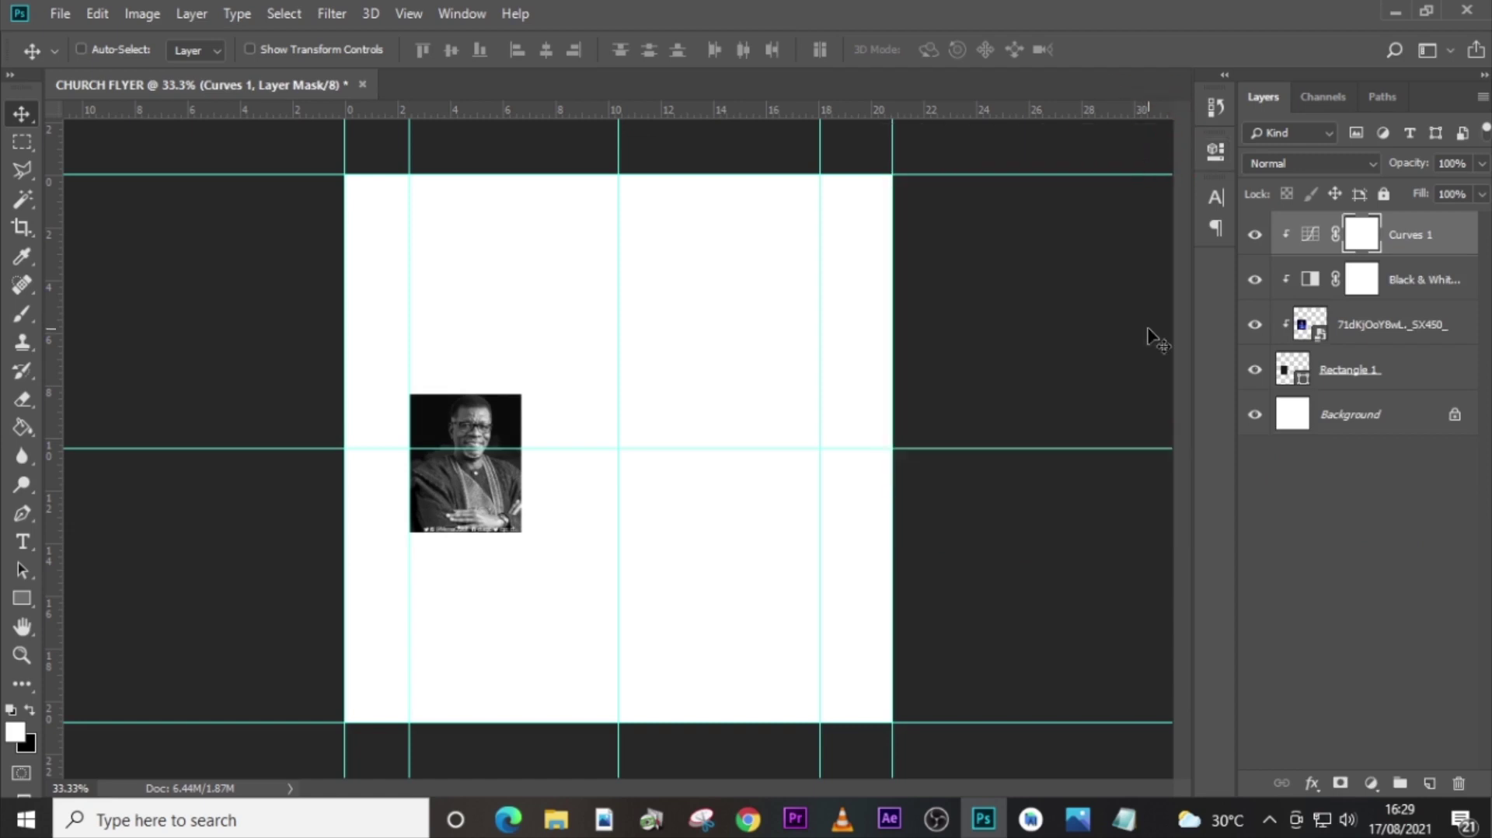
# Draw a strip about 321 × 114 px over the portrait's lower edge and clip it to the photo frame.
pyautogui.click(22, 598)
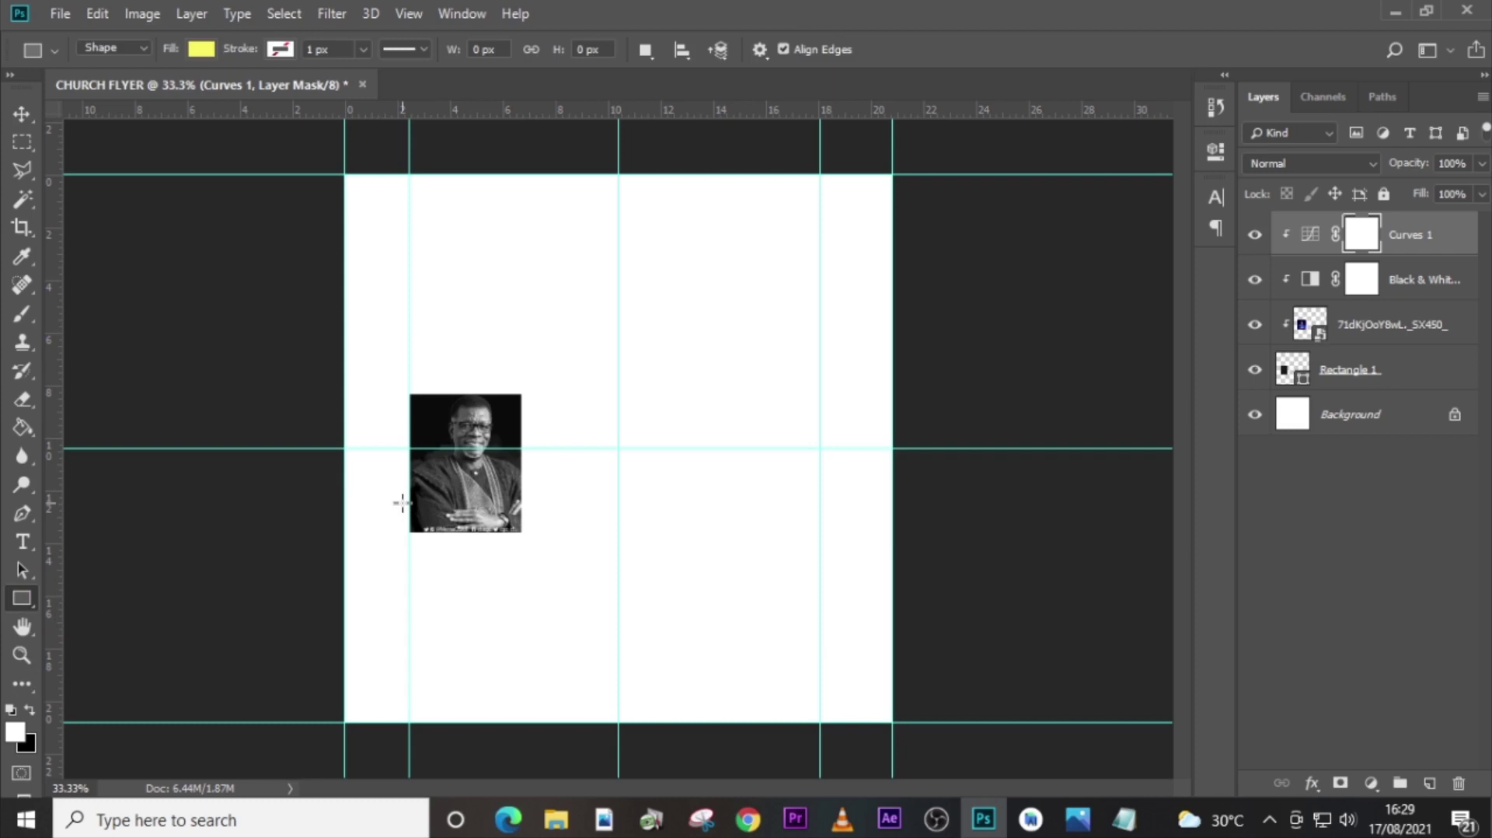
pyautogui.moveTo(402, 502); pyautogui.dragTo(527, 543)
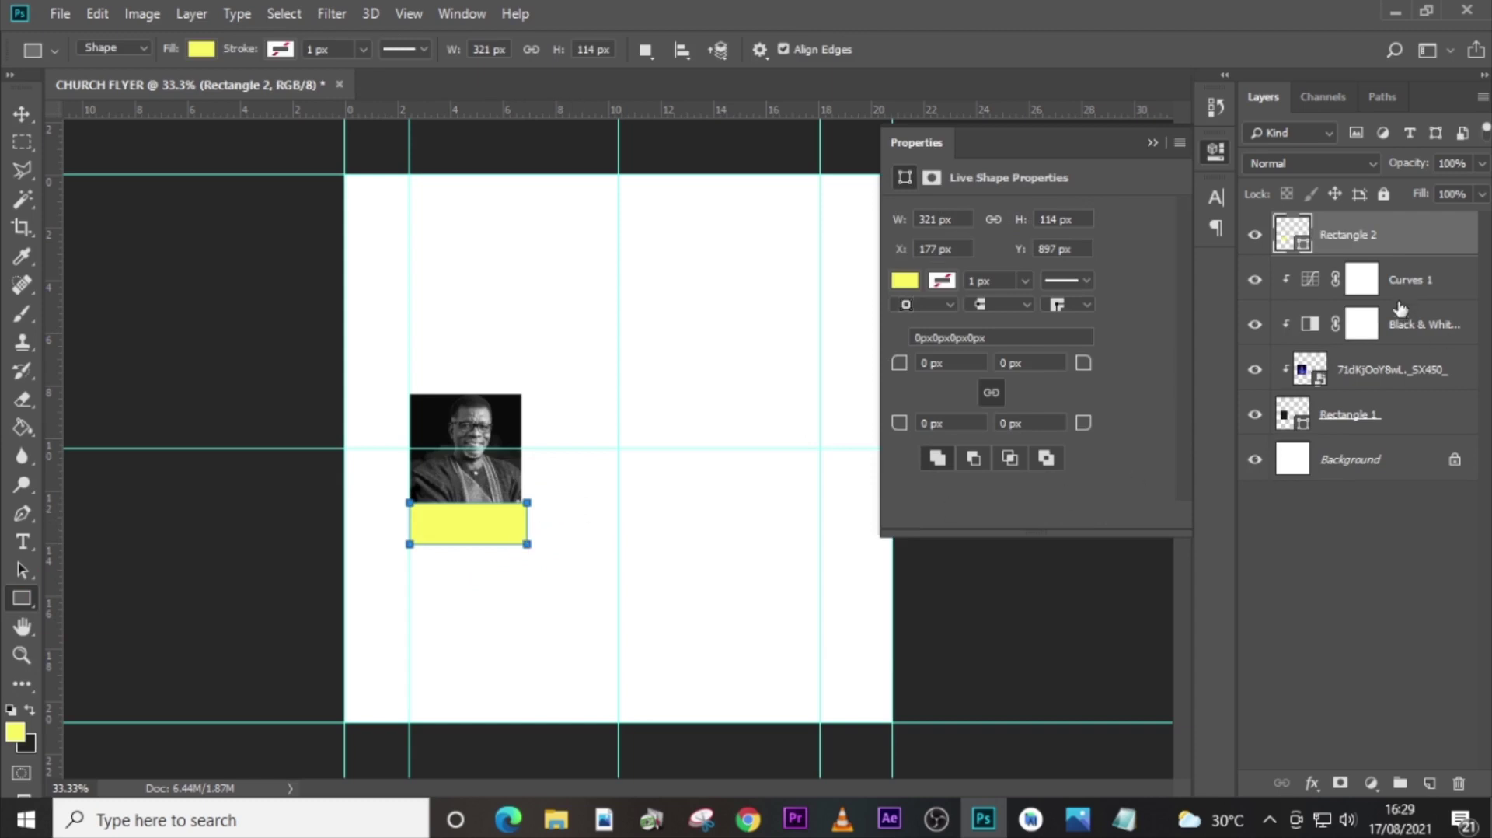
pyautogui.rightClick(1404, 248)
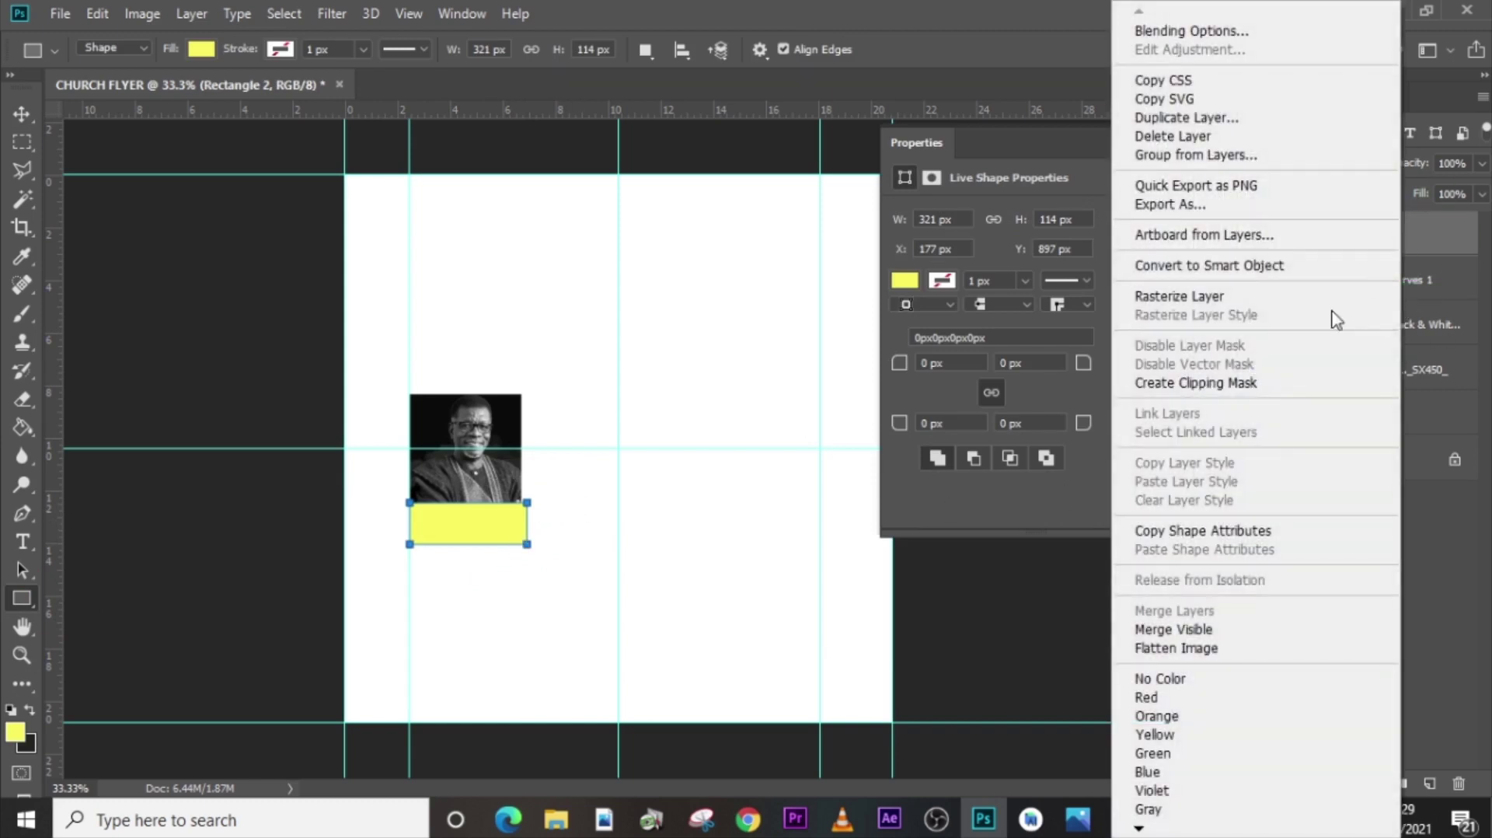
pyautogui.click(1176, 384)
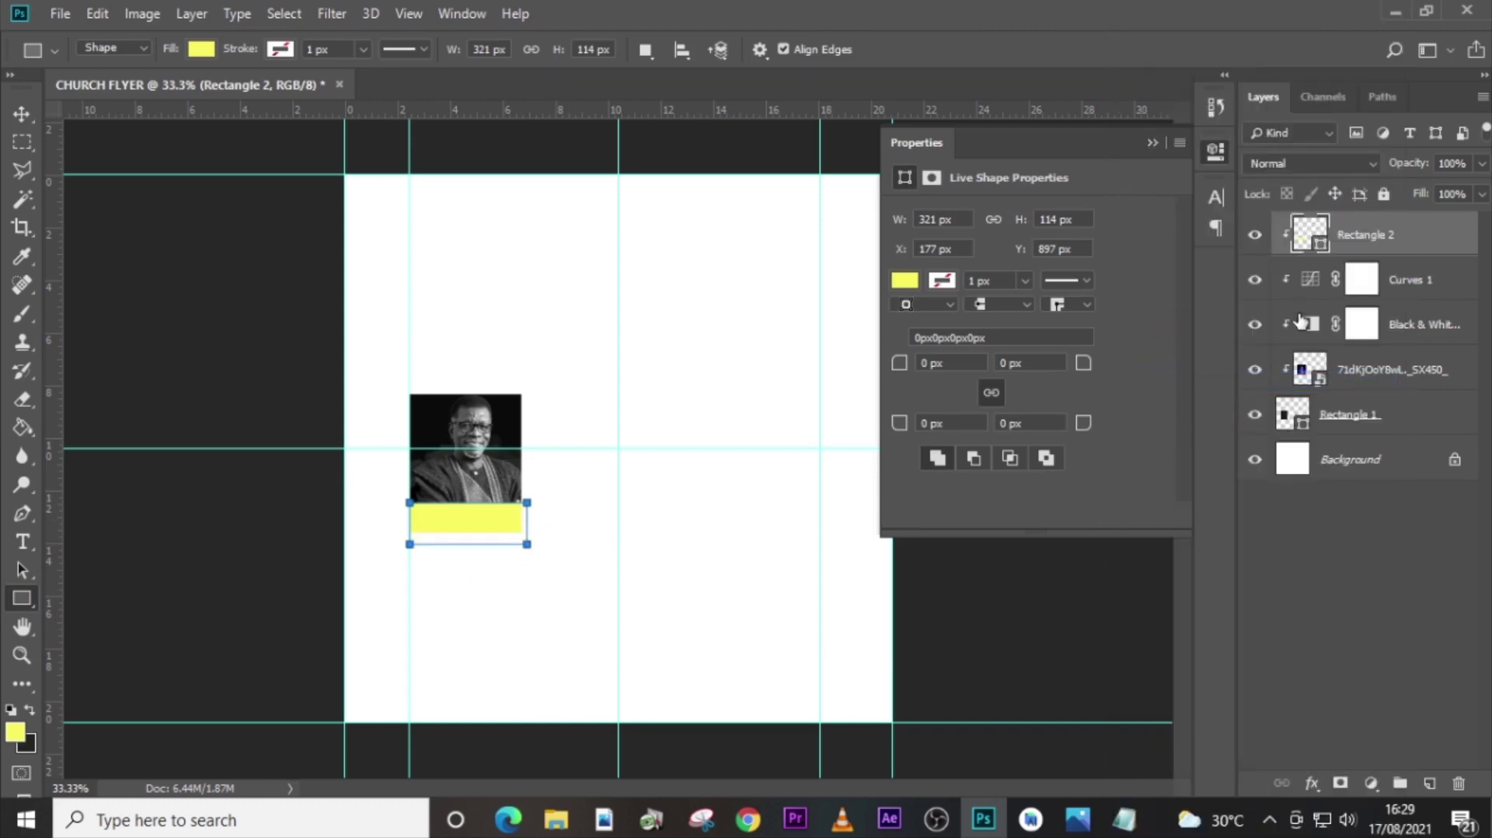
# Set the strip's fill colour to hex 790972.
pyautogui.click(1381, 238)
pyautogui.doubleClick(1312, 236)
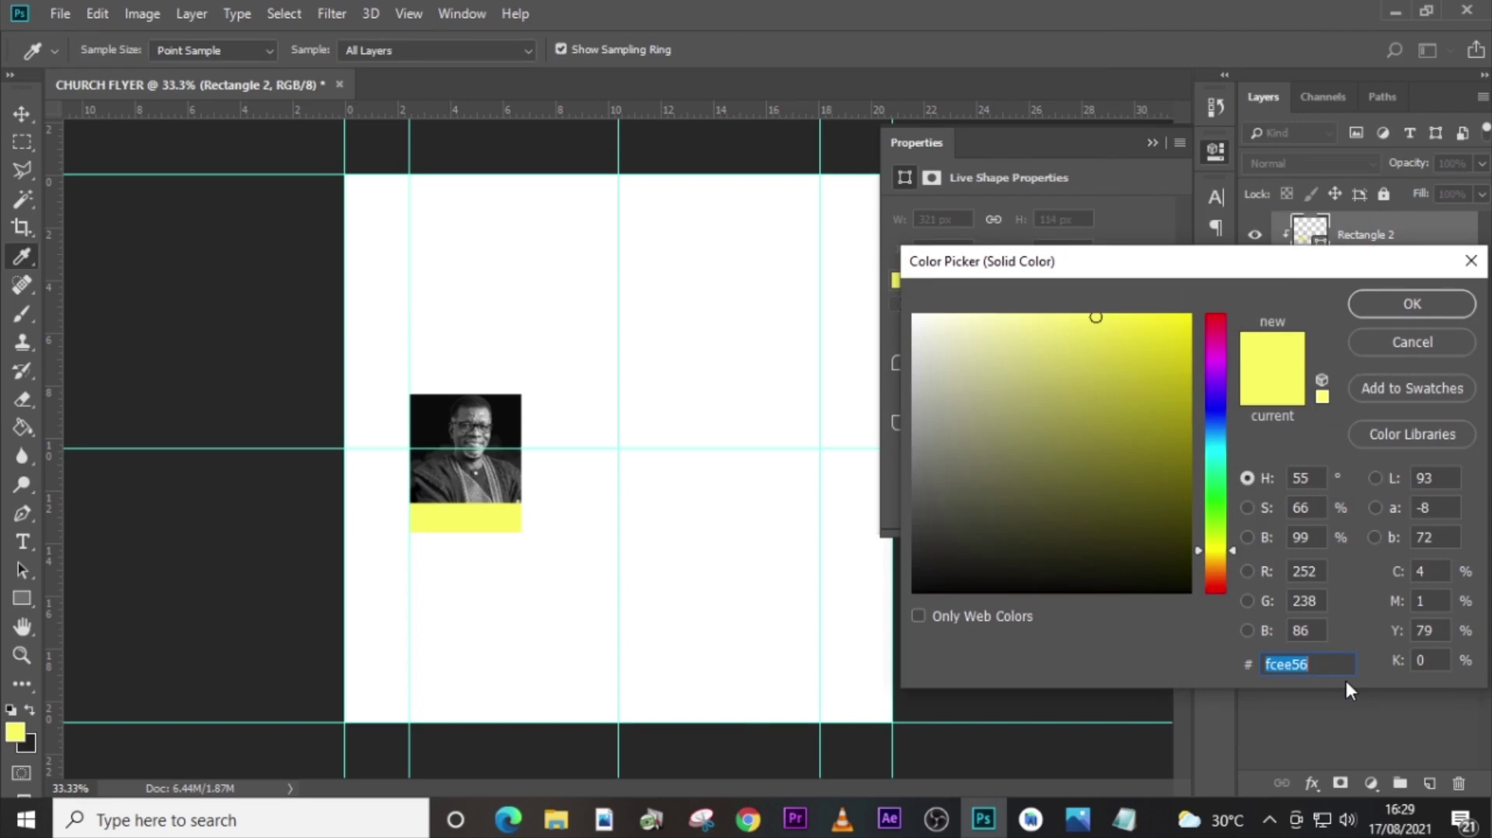
pyautogui.write('79')
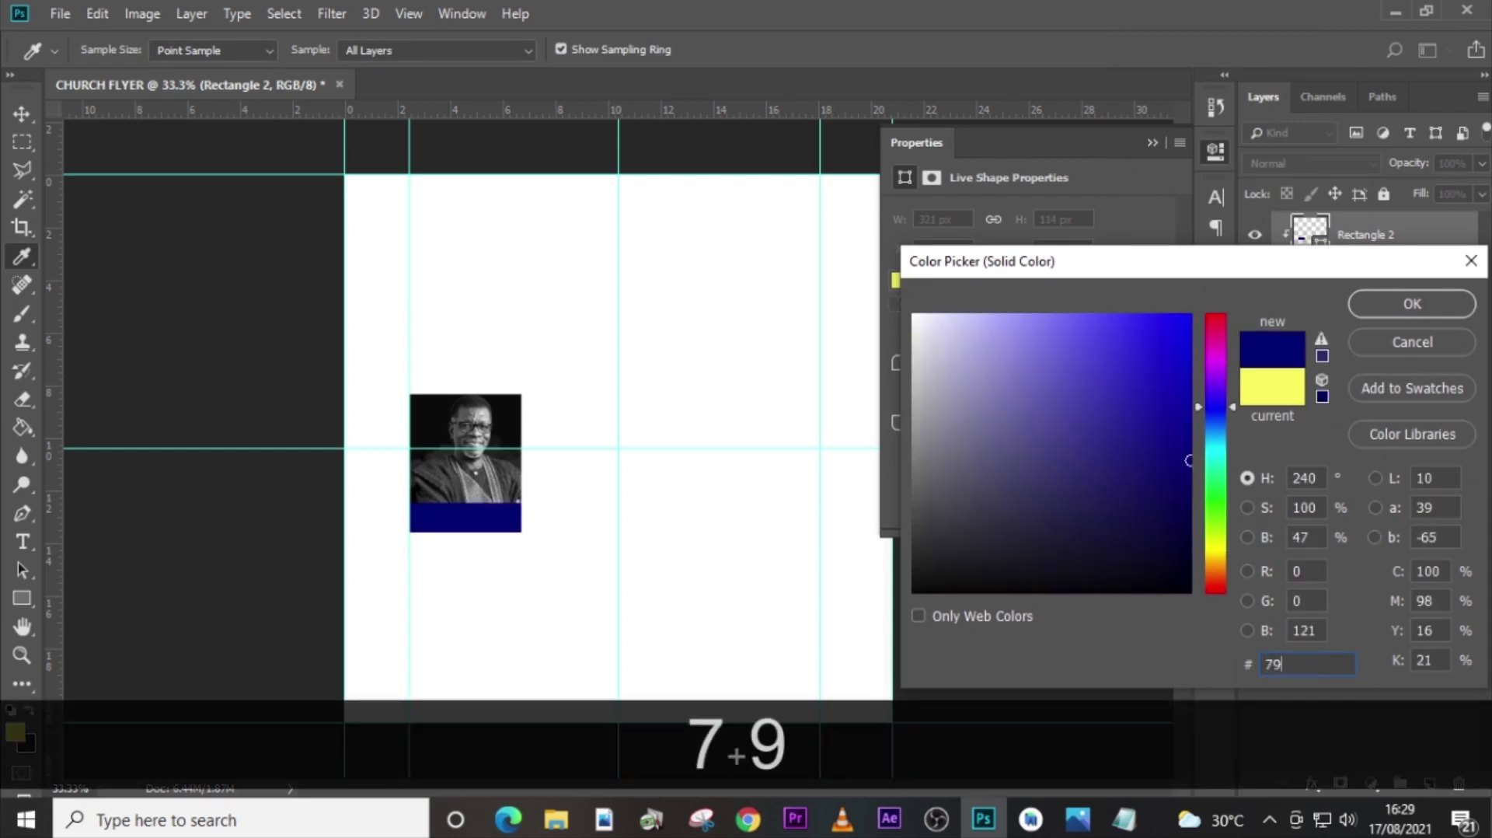
pyautogui.write('09')
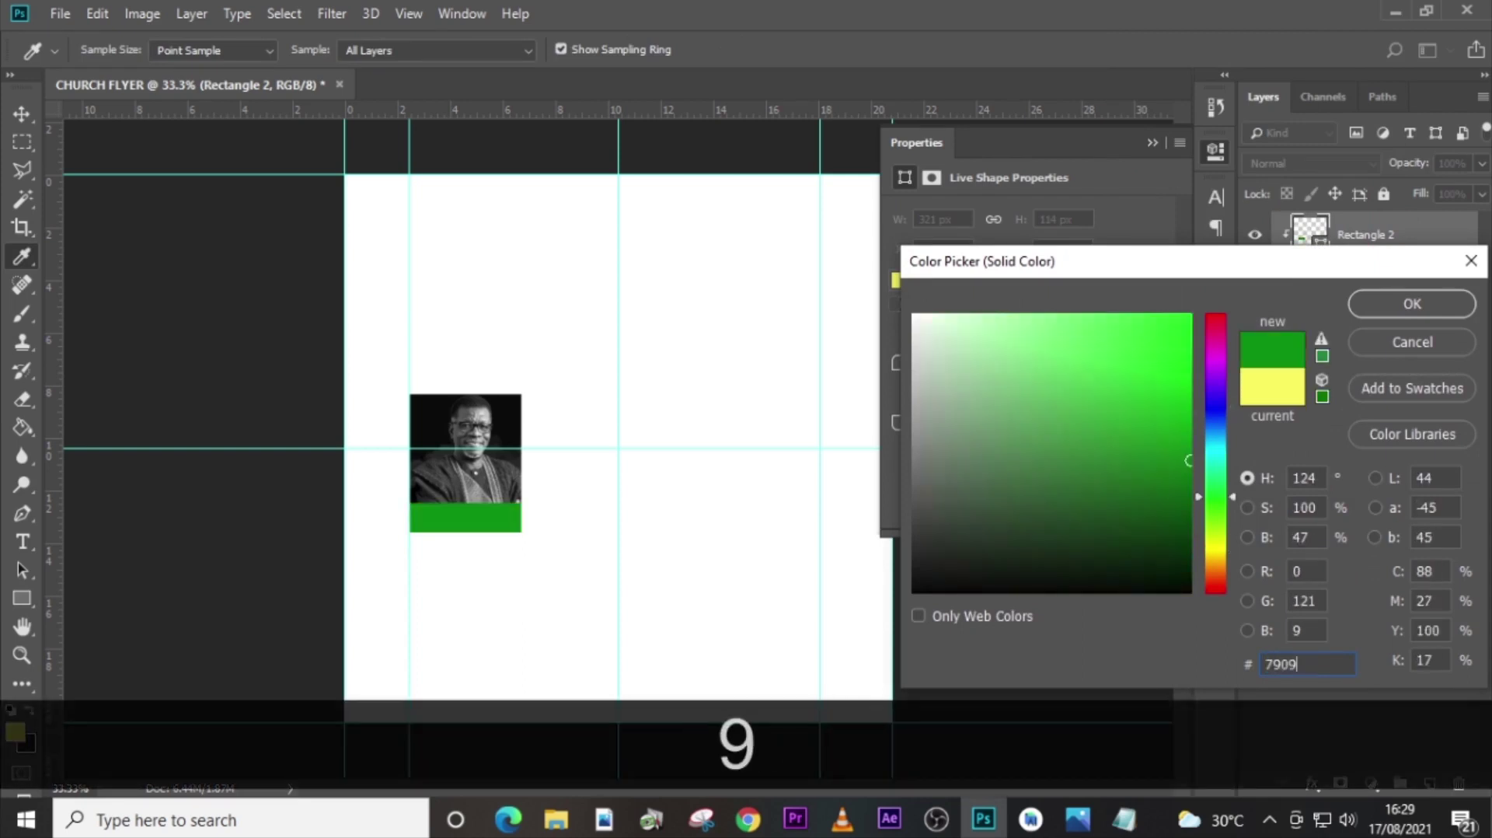
pyautogui.write('7')
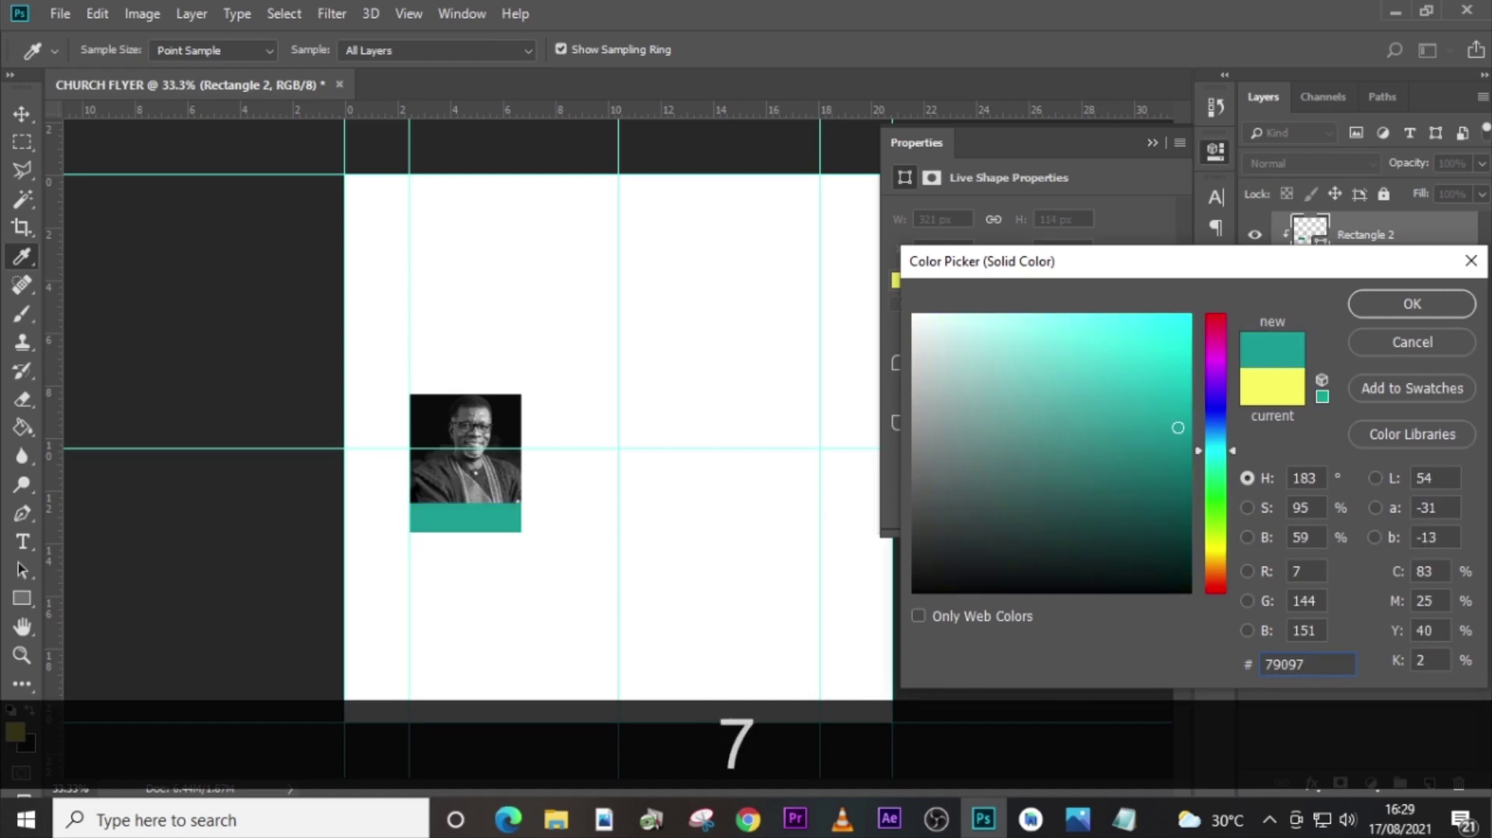
pyautogui.write('2')
pyautogui.press('Return')
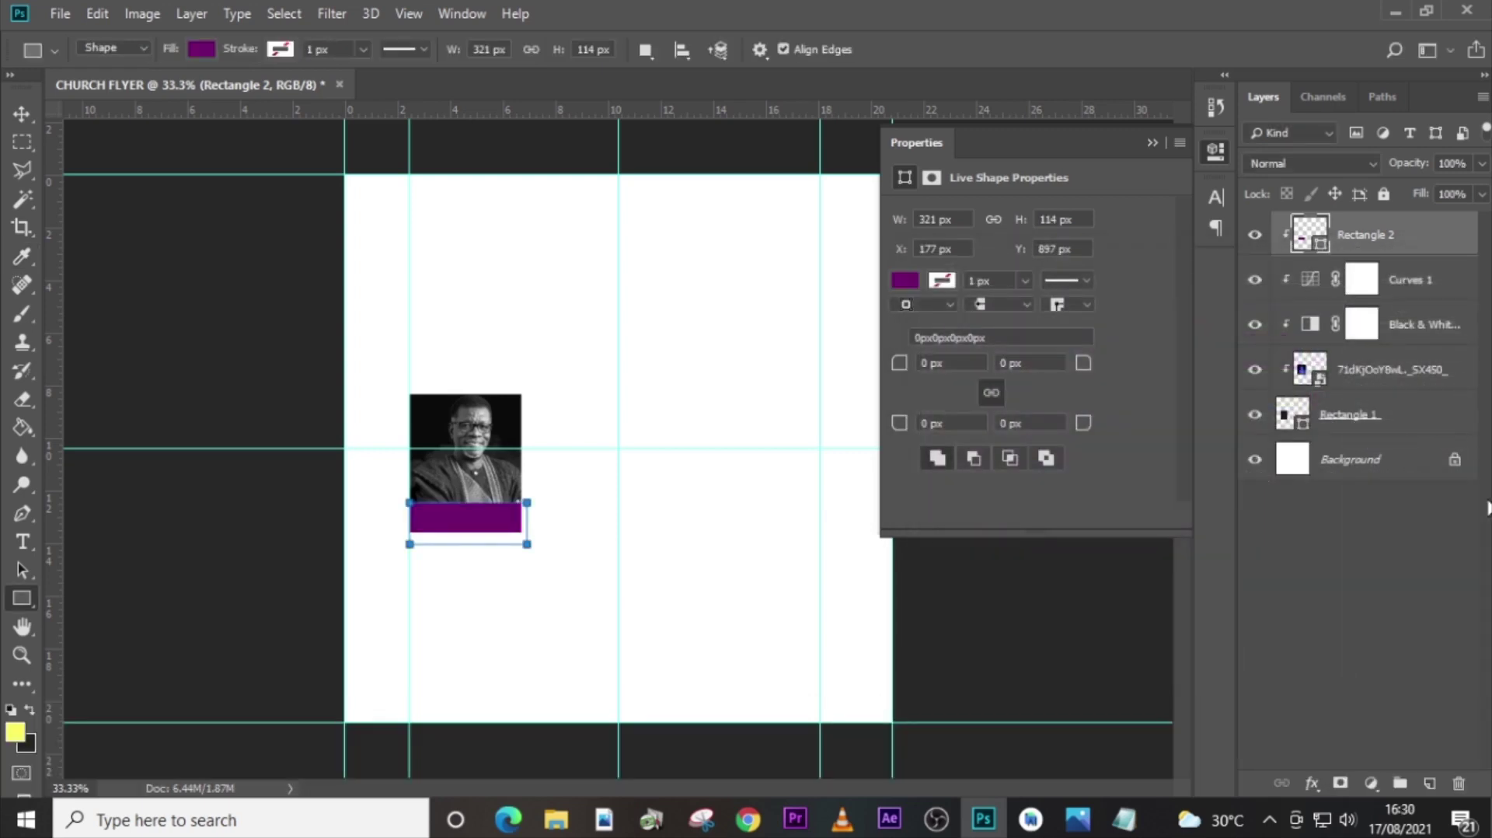
# Nudge the purple strip down to Y 906 px.
pyautogui.press('Down')
pyautogui.press('Down')
pyautogui.press('v')
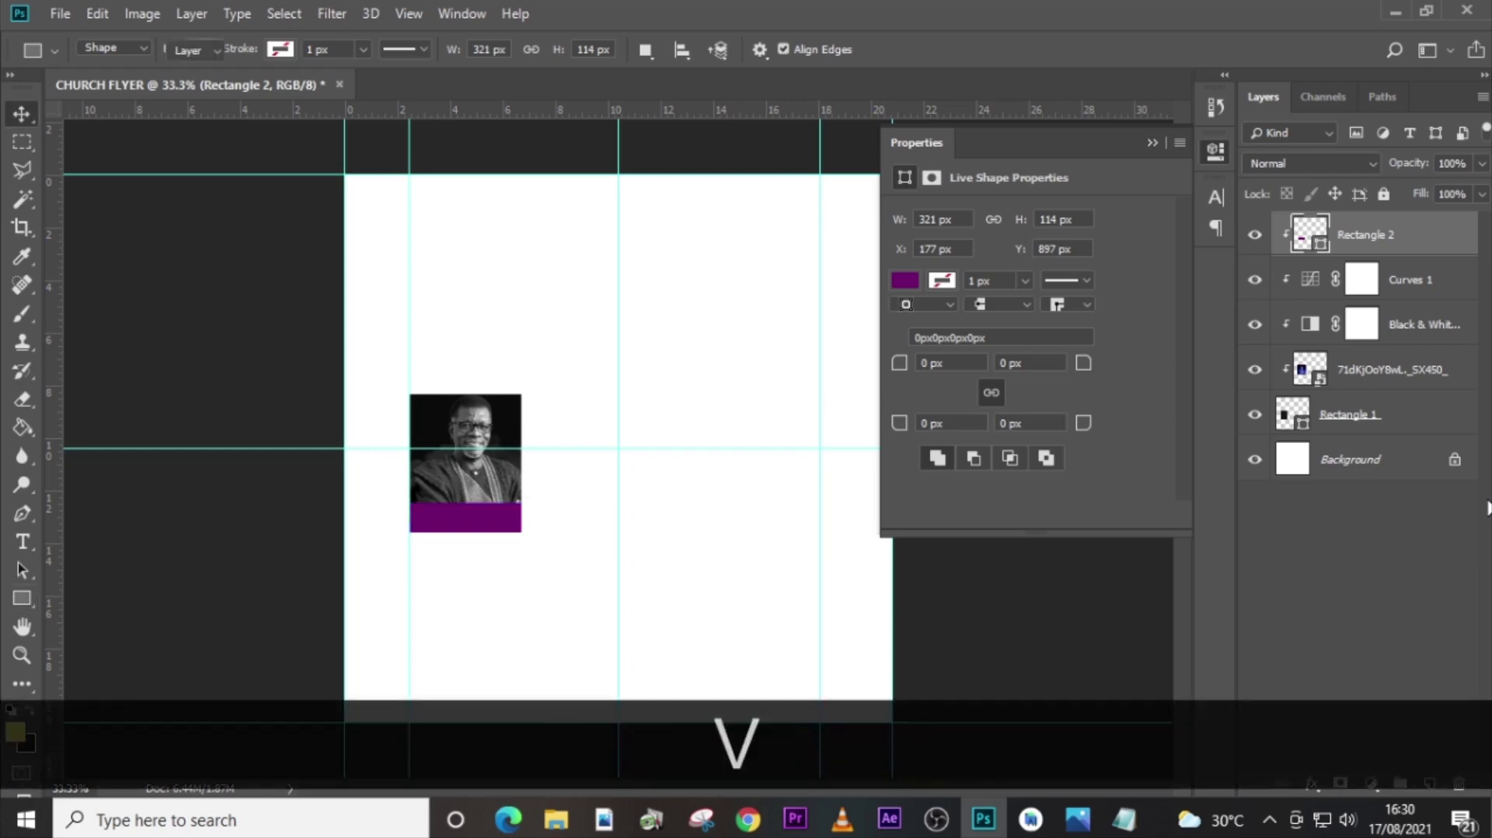
pyautogui.press('Down')
pyautogui.press('Down')
pyautogui.press('Down')
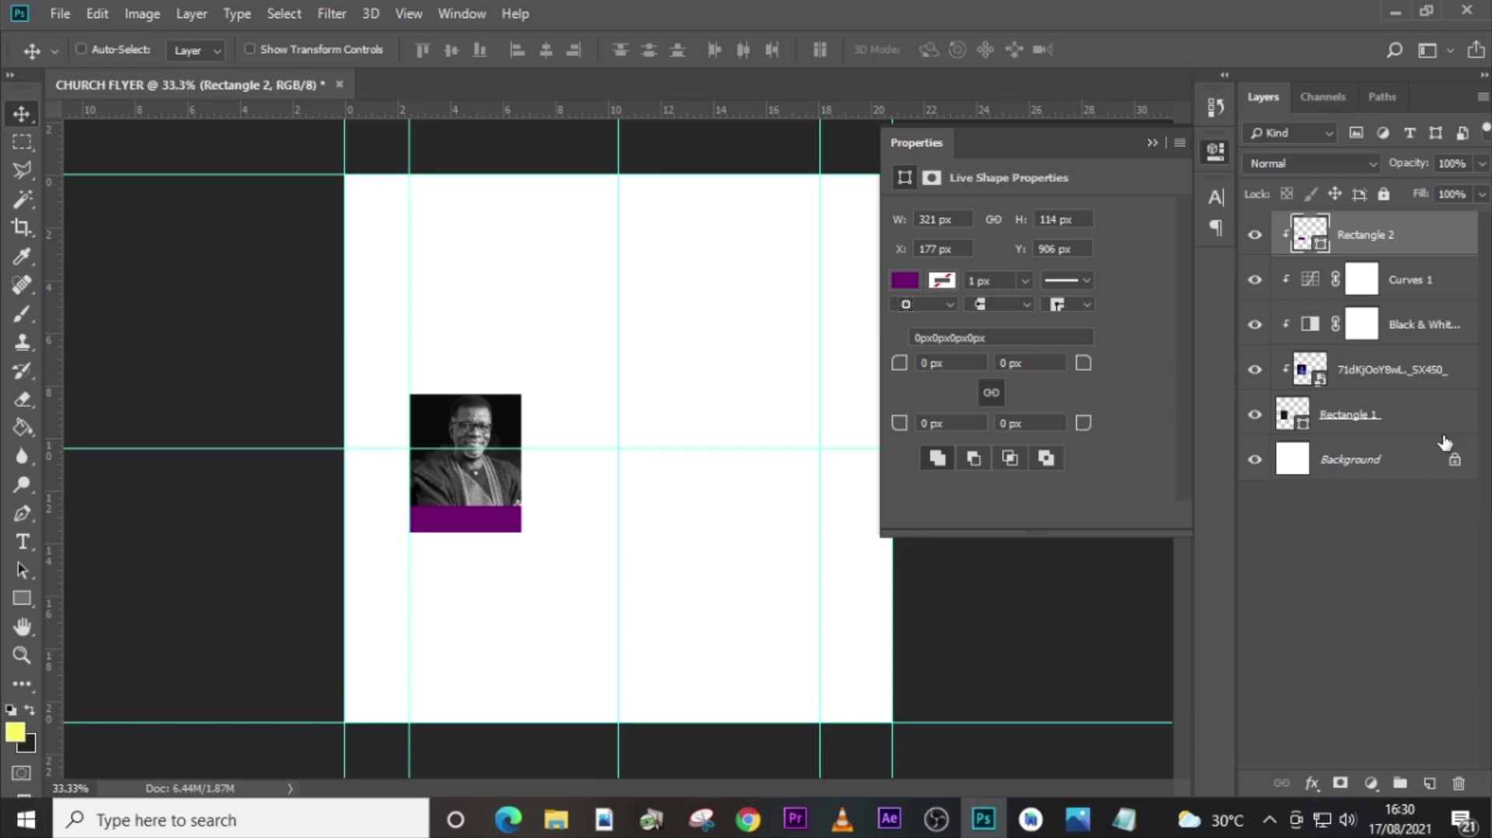
# Add a text layer reading BISHOP, copied from the u3.txt file in Notepad, and move it onto the purple strip.
pyautogui.press('t')
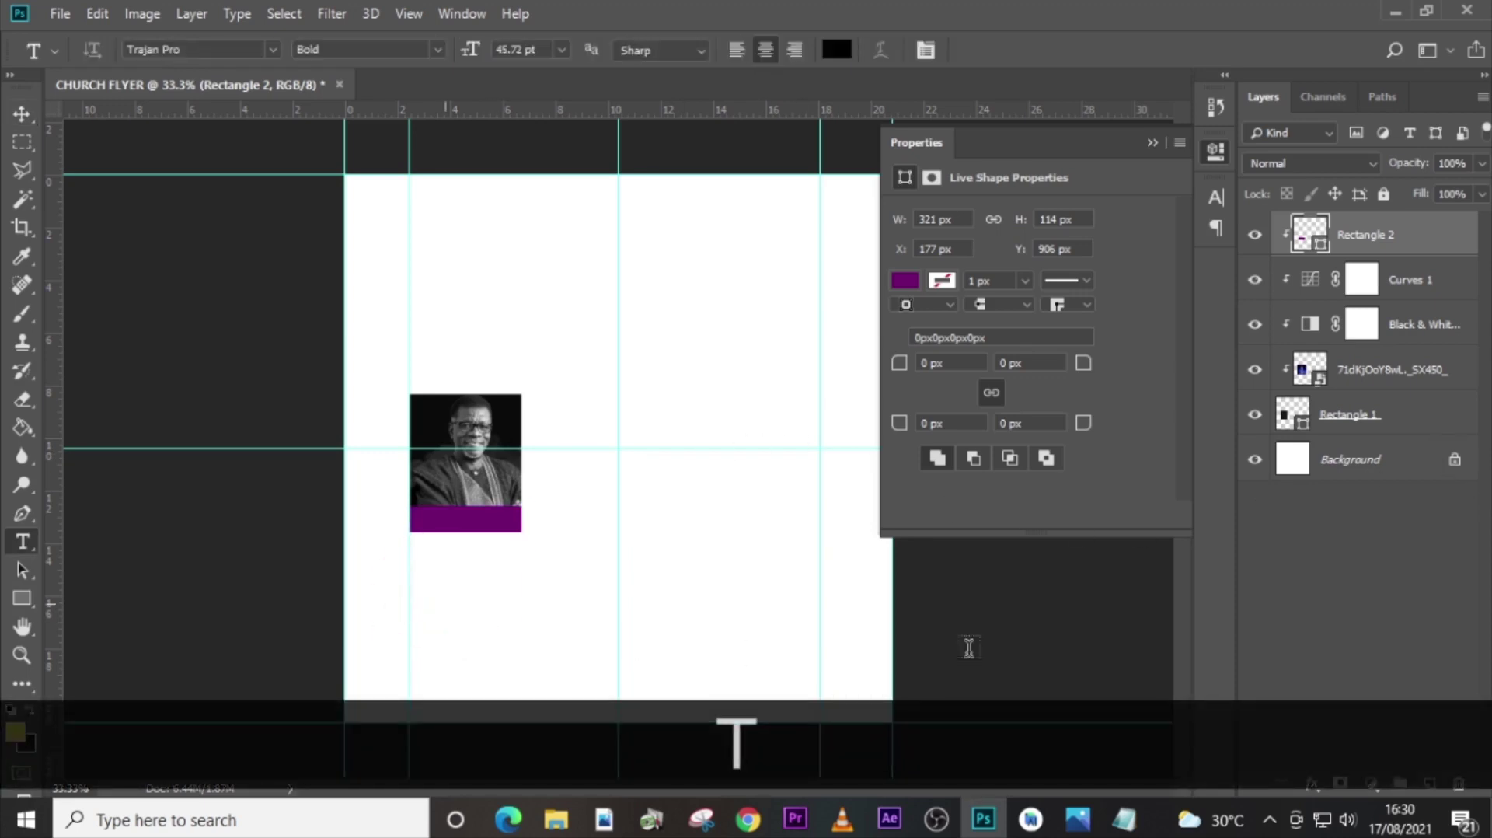
pyautogui.click(444, 618)
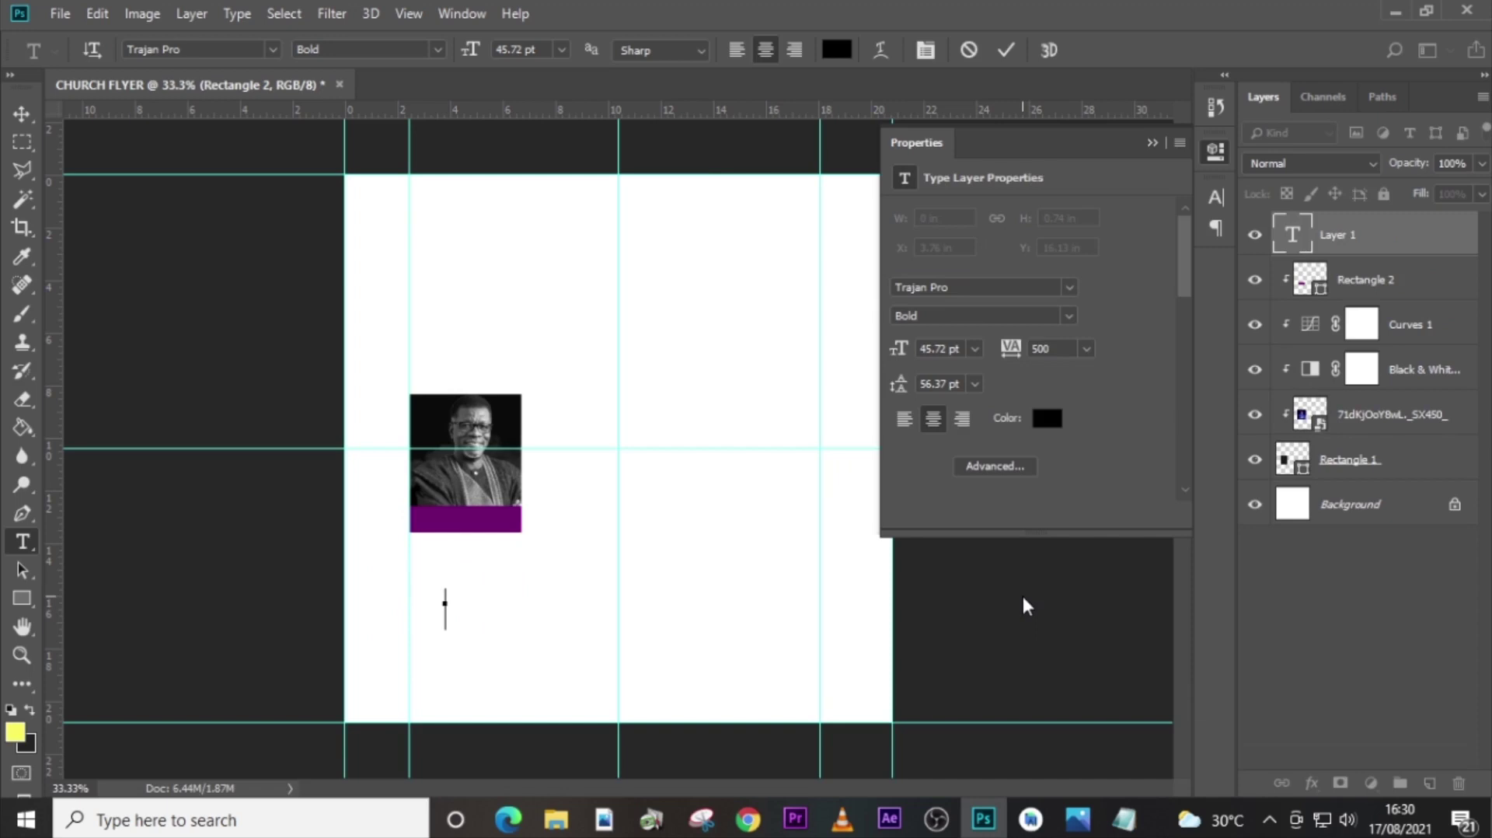
pyautogui.click(1124, 818)
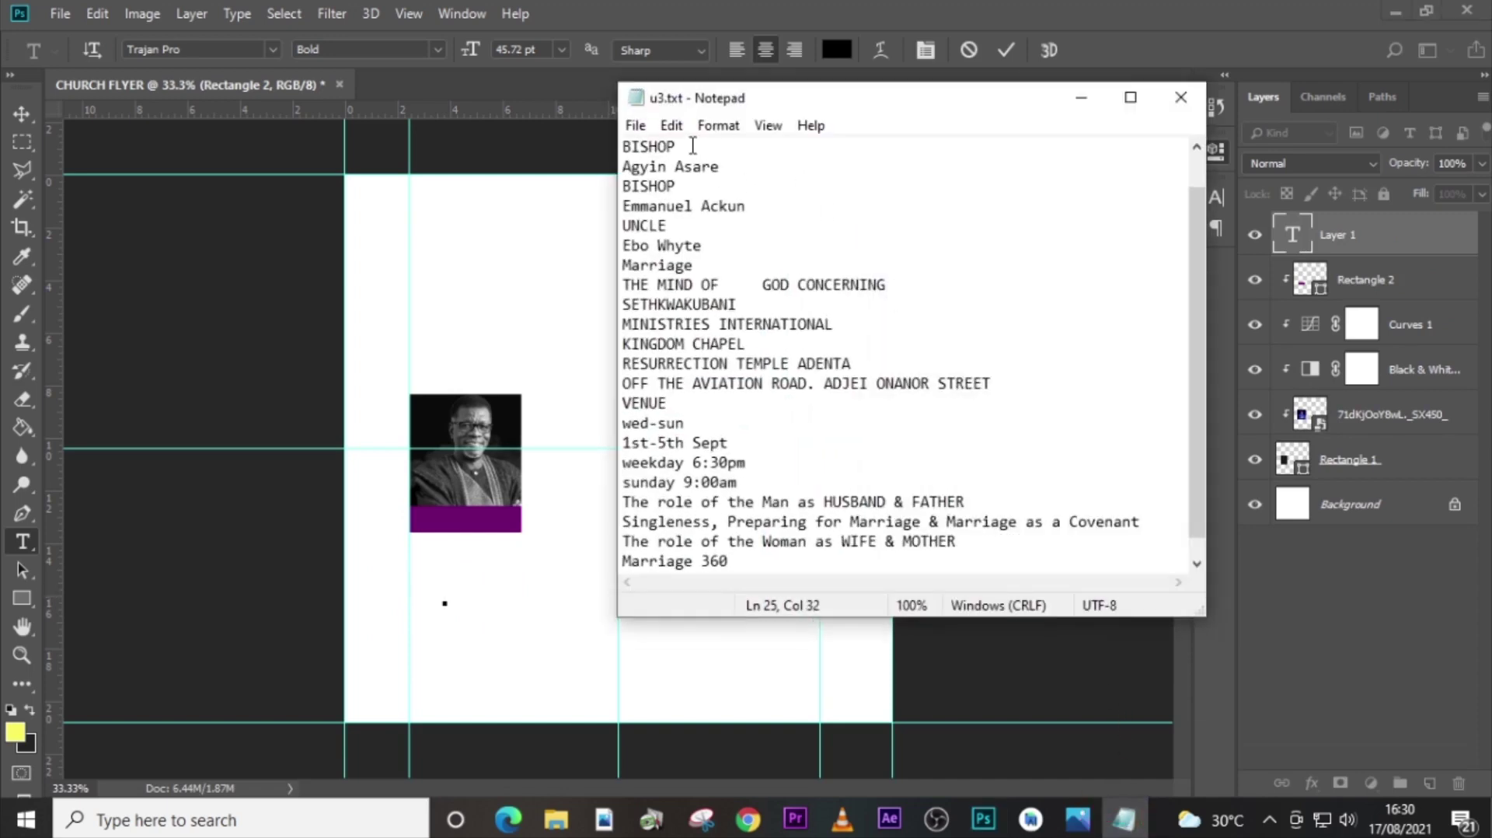
pyautogui.moveTo(692, 145); pyautogui.dragTo(564, 159)
pyautogui.hotkey('ctrl', 'c')
pyautogui.click(1294, 238)
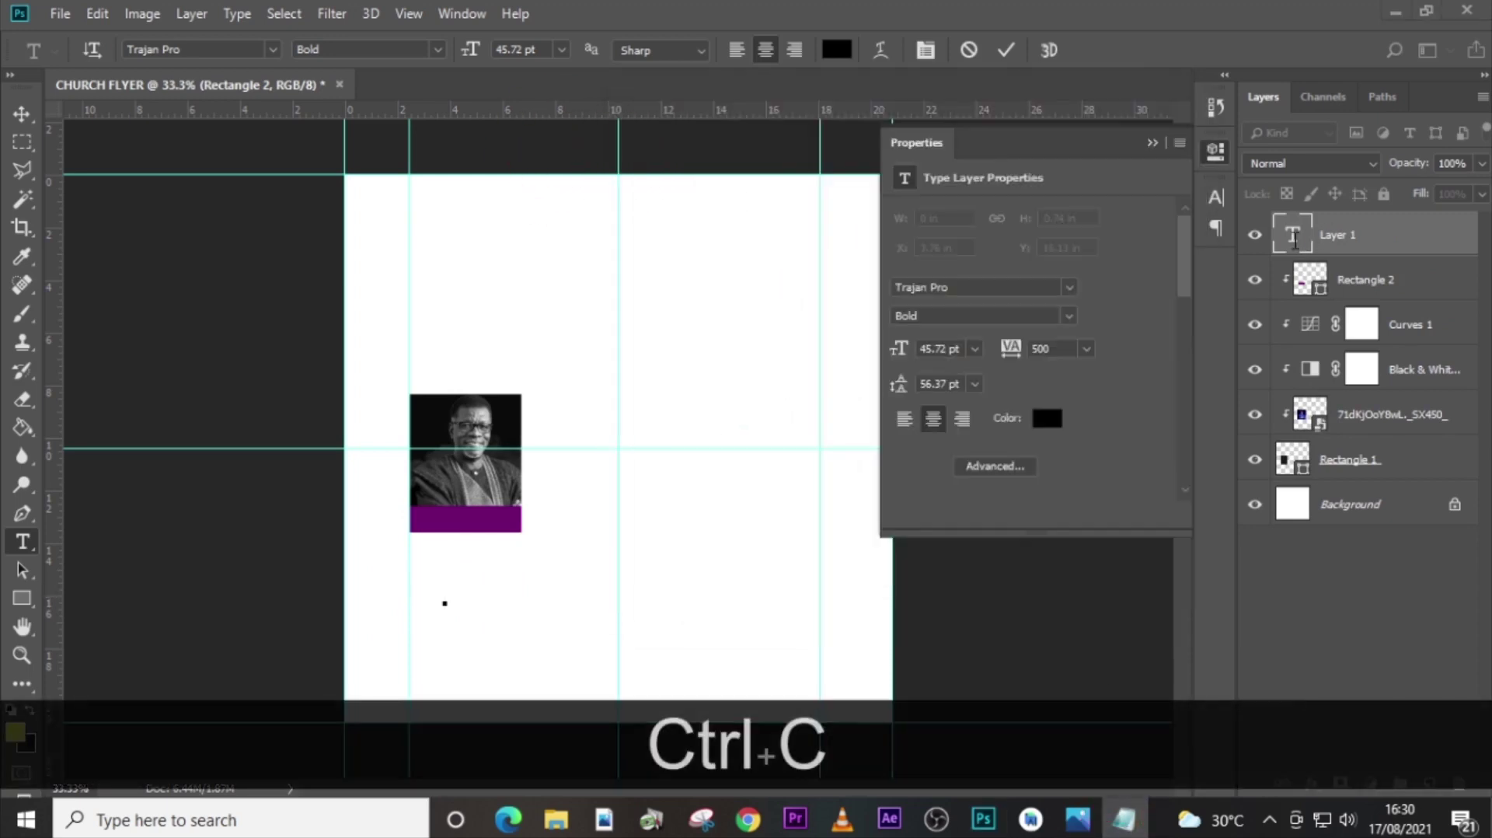
pyautogui.hotkey('ctrl', 'v')
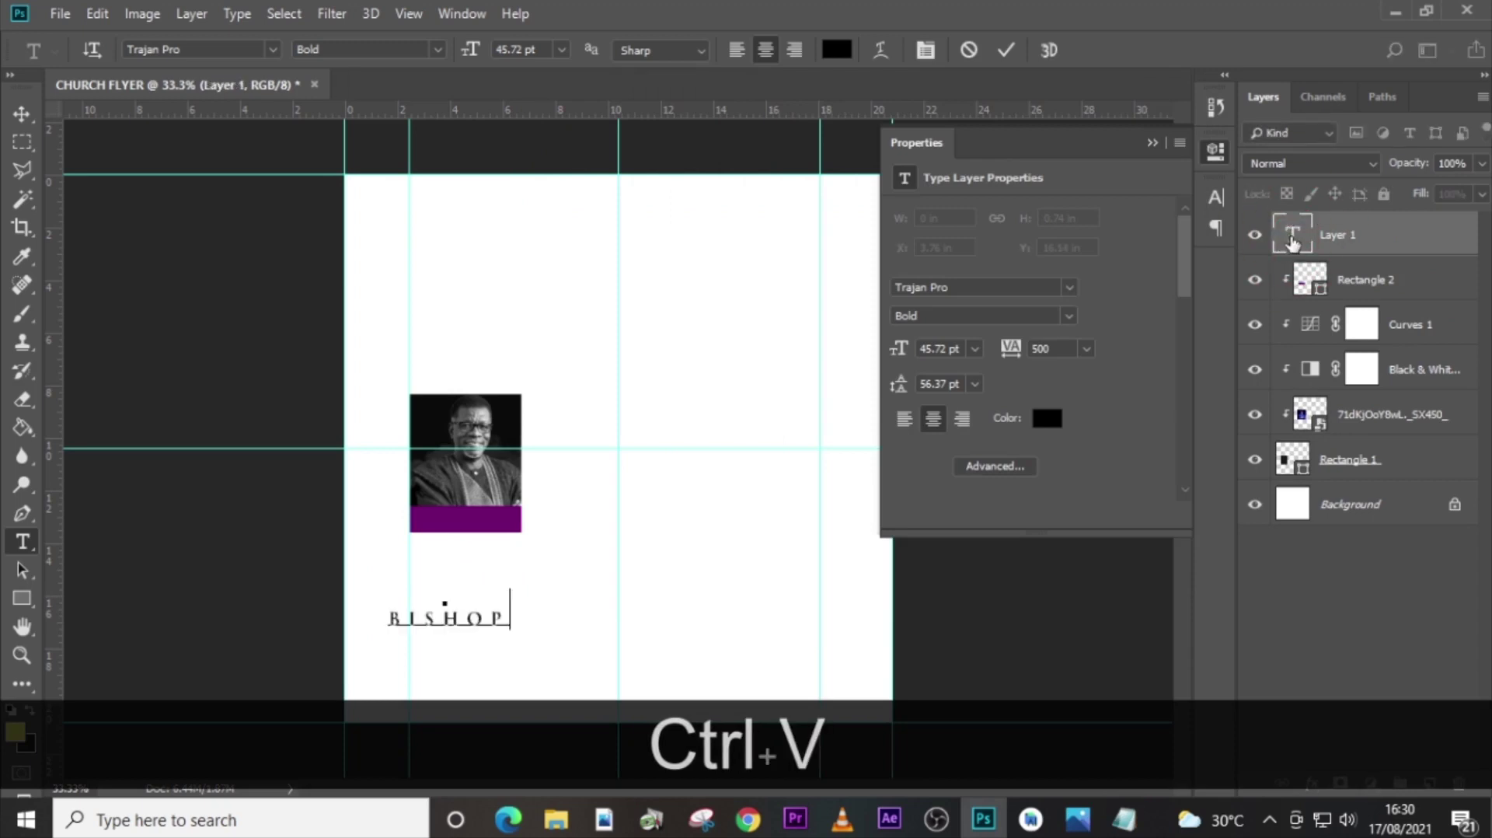
pyautogui.click(1291, 242)
pyautogui.press('v')
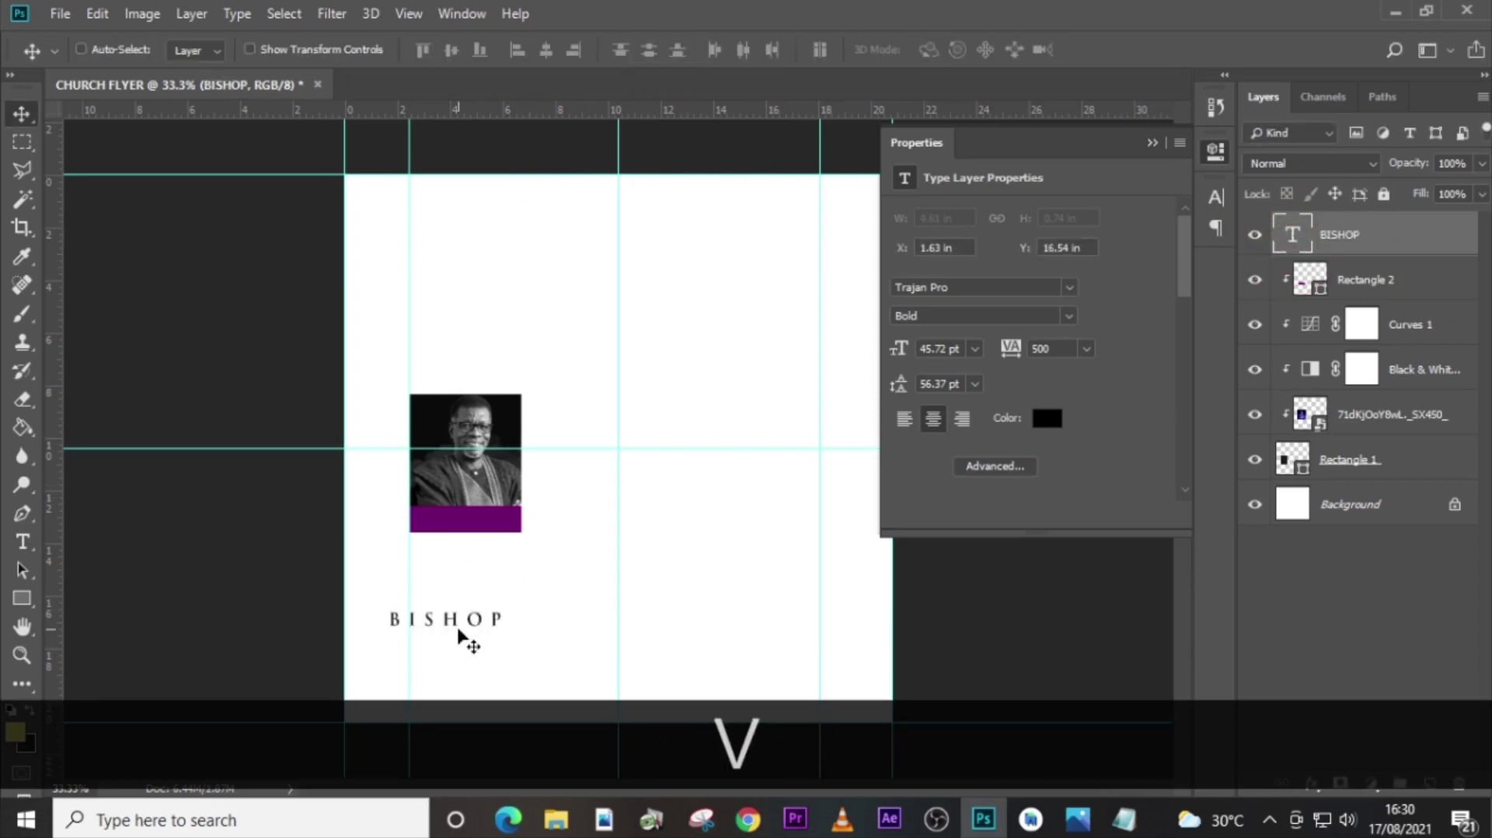
pyautogui.moveTo(458, 633); pyautogui.dragTo(482, 533)
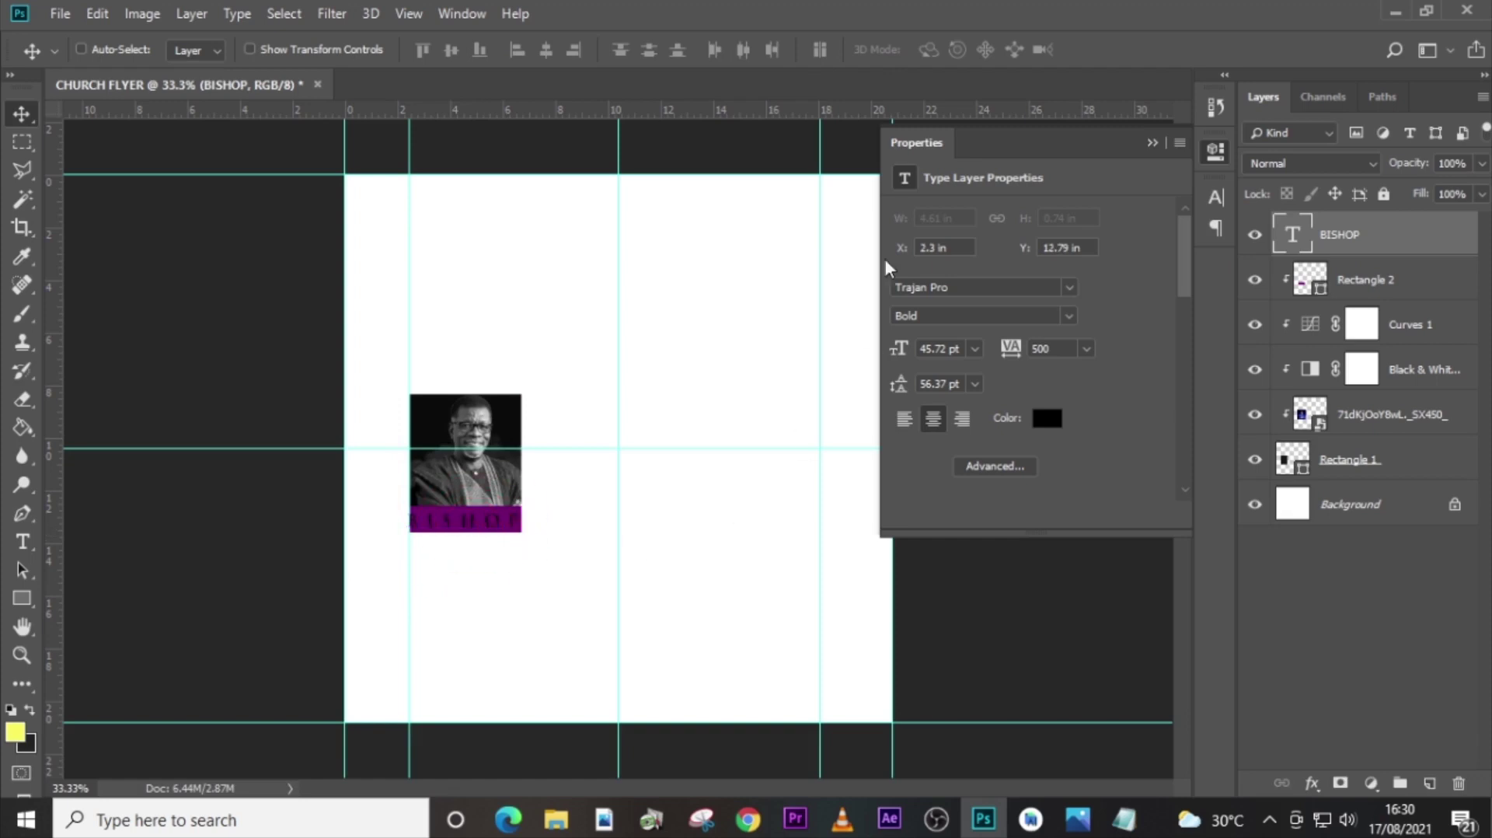
# Try the Tekton Pro font on the BISHOP caption.
pyautogui.click(1214, 195)
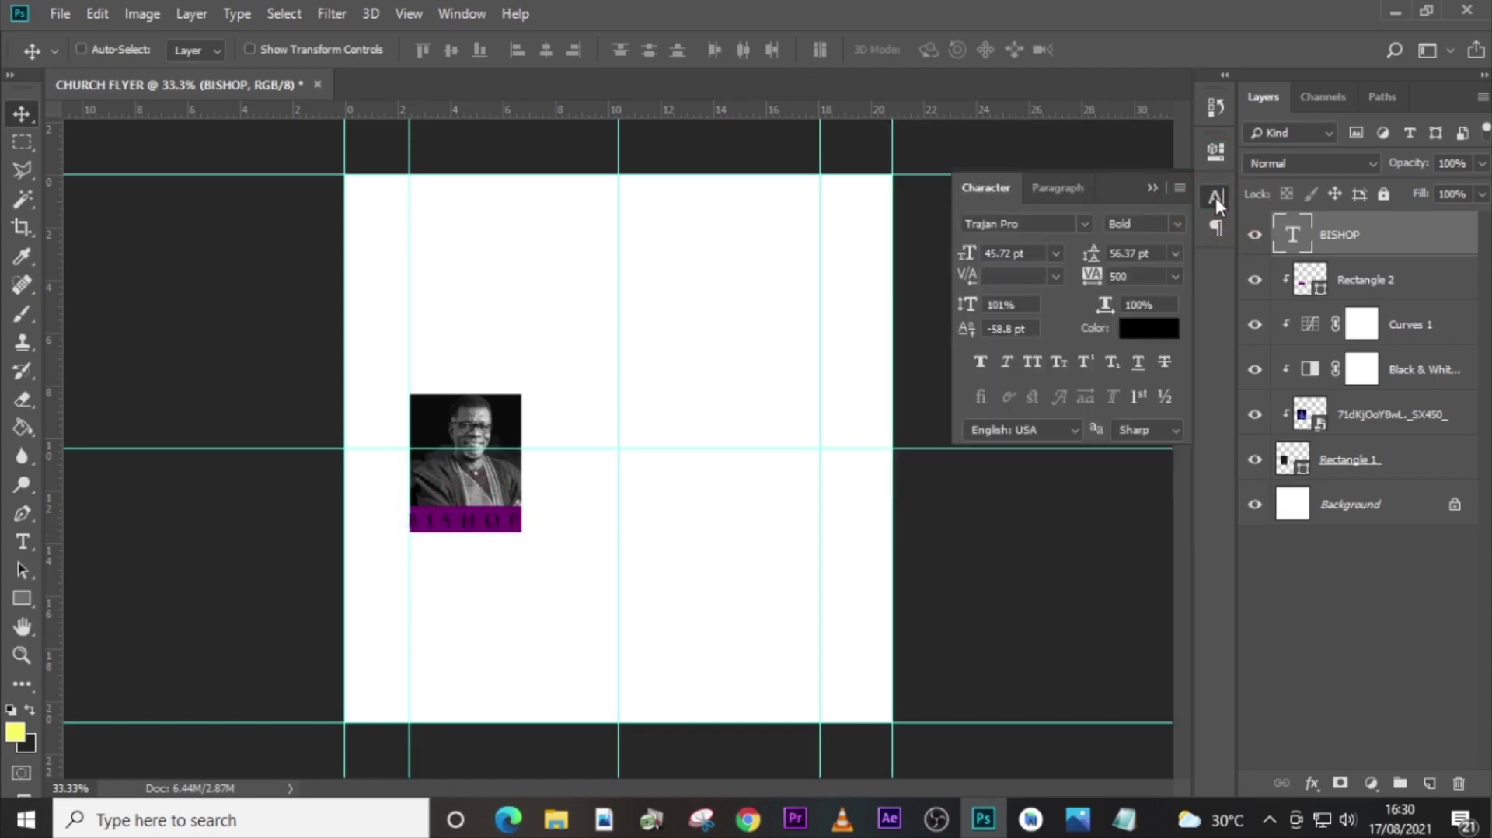
pyautogui.click(461, 13)
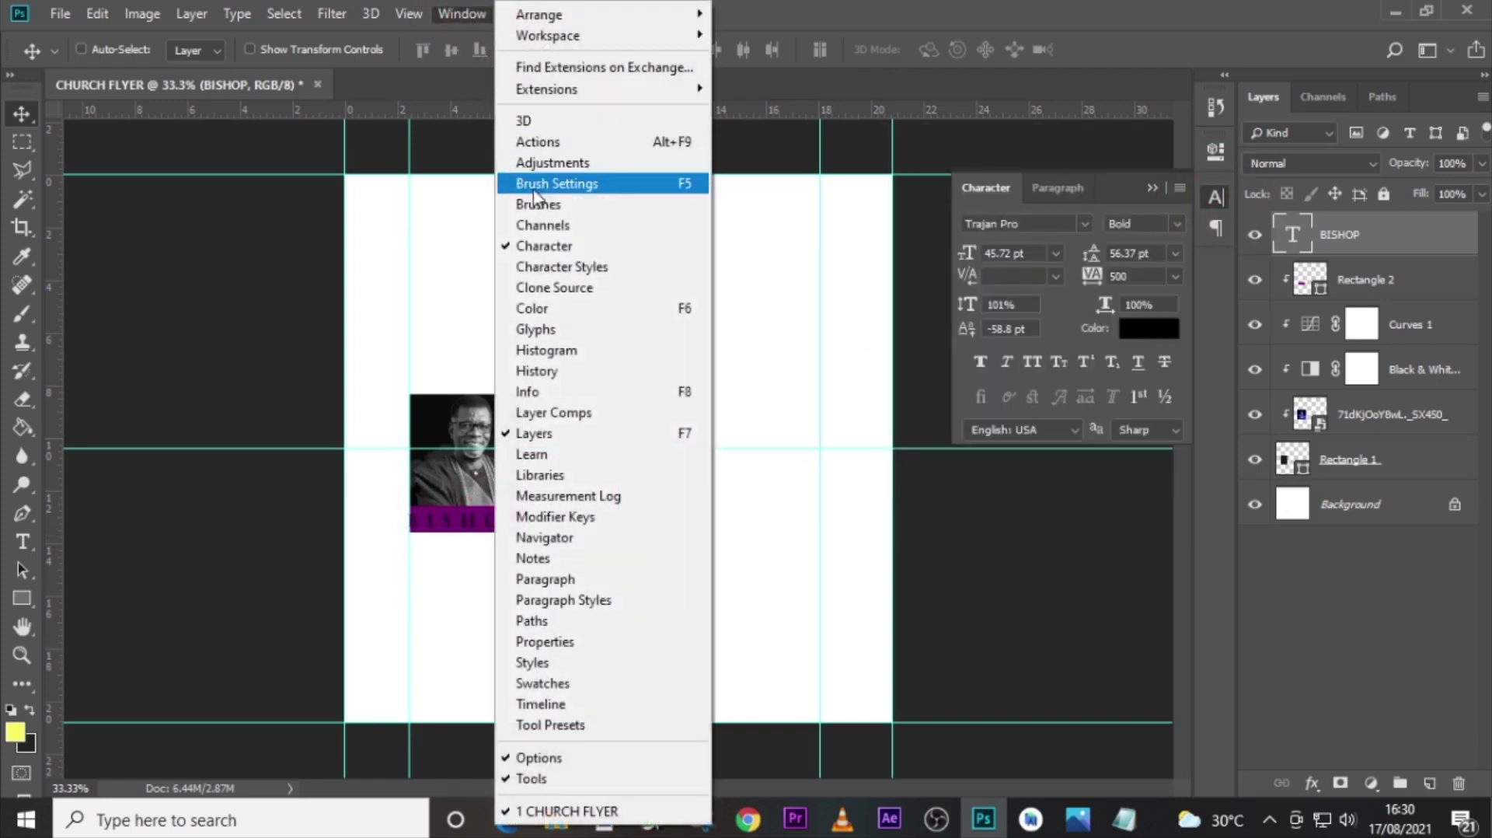
pyautogui.click(1082, 223)
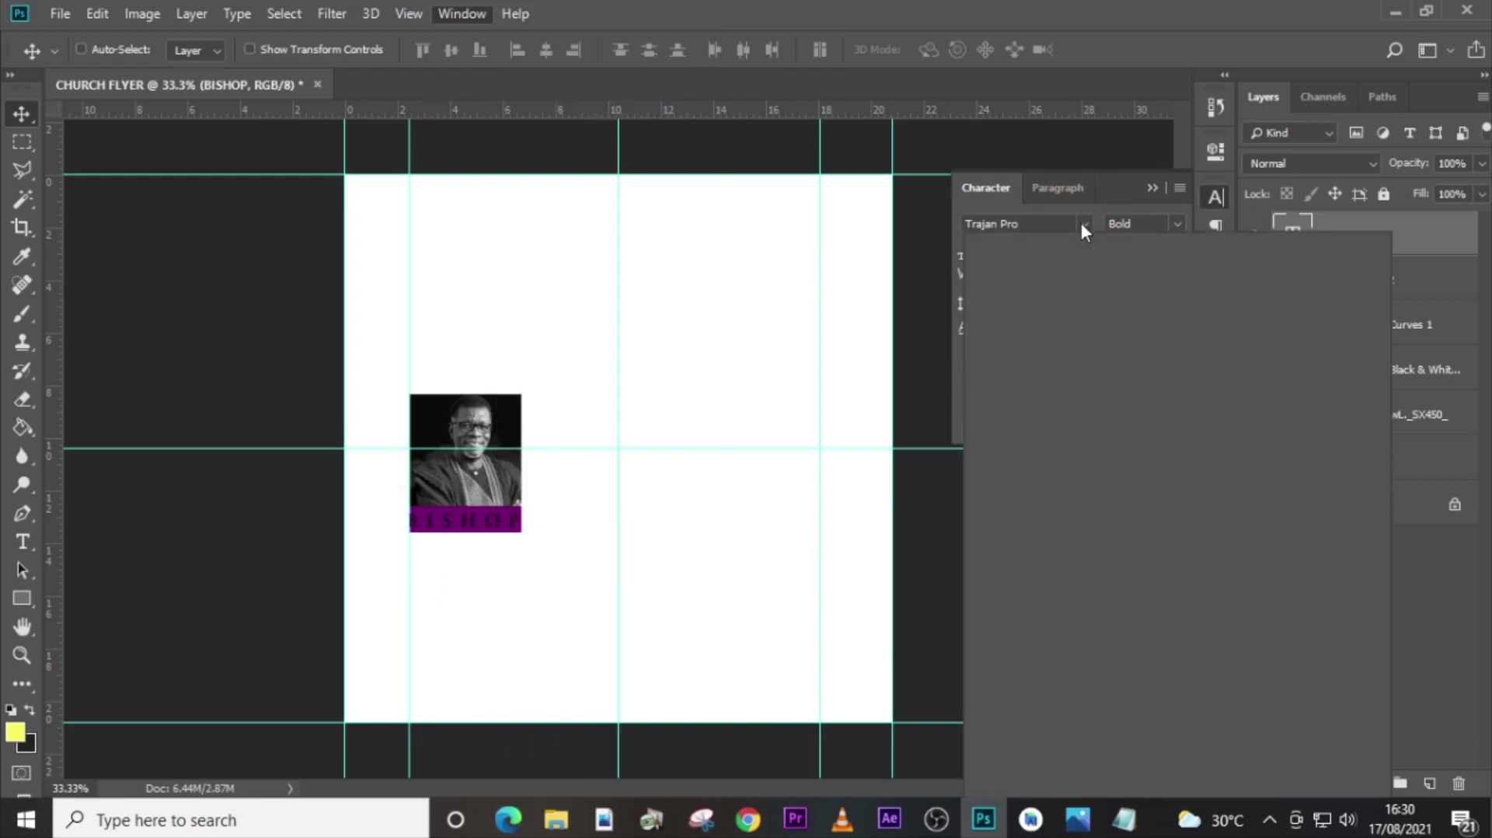
pyautogui.scroll(-15, 1383, 552)
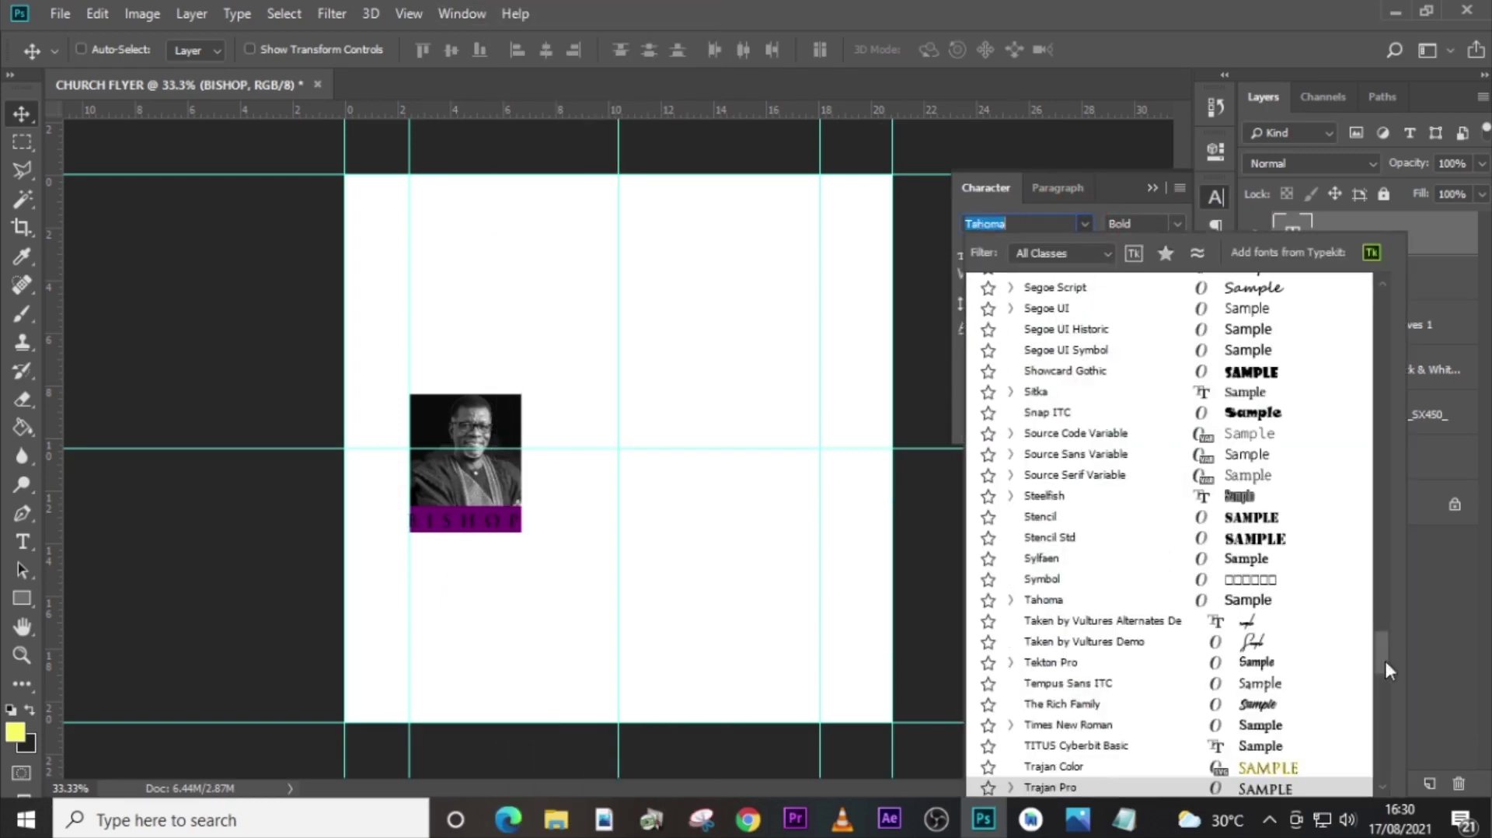
pyautogui.click(1057, 662)
# Set the BISHOP caption's font to Helvetica with the Regular style.
pyautogui.click(1082, 224)
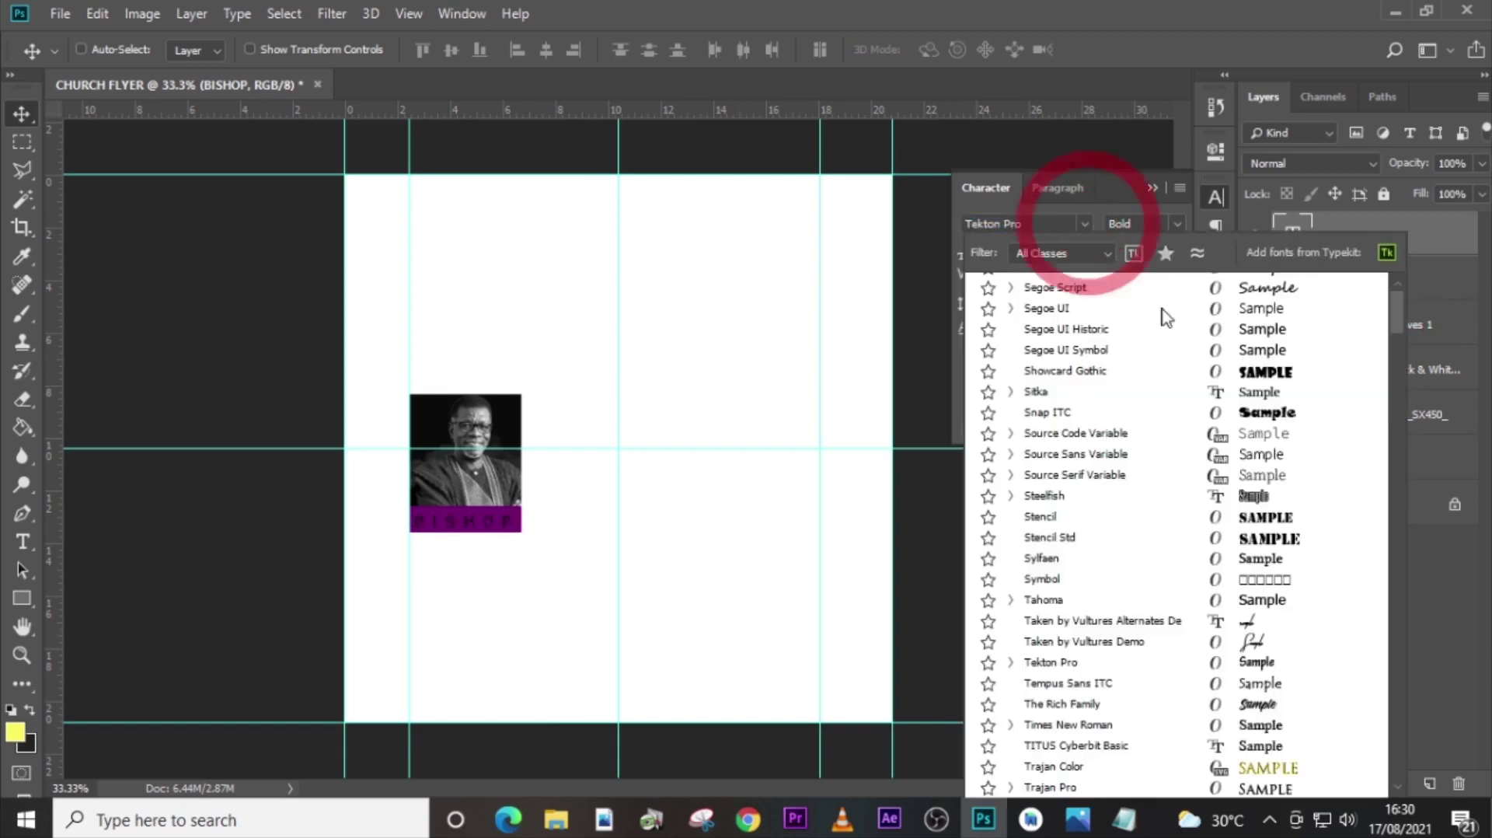
pyautogui.scroll(15, 1397, 307)
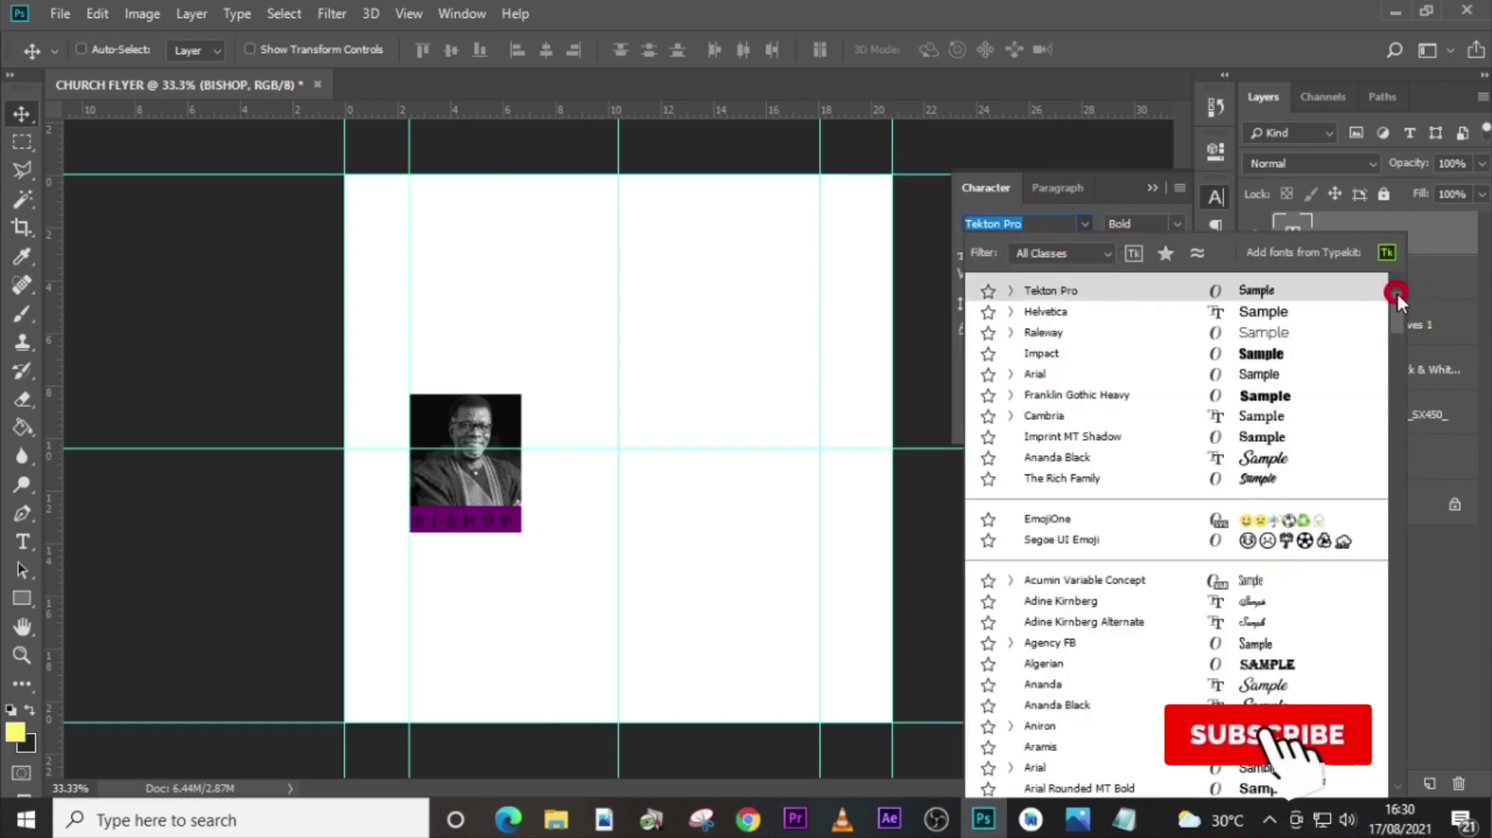
pyautogui.click(1066, 312)
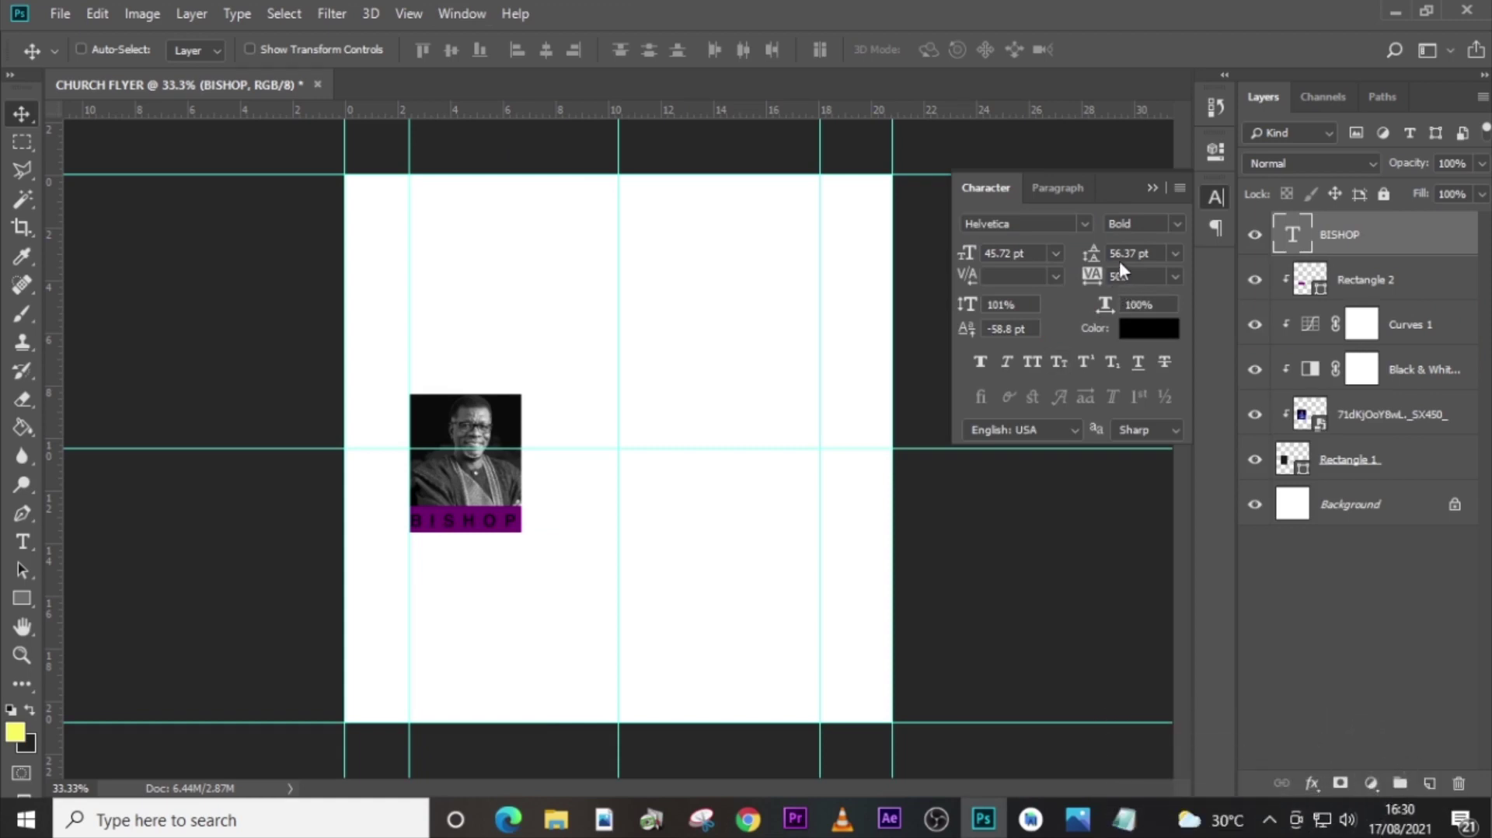
pyautogui.click(1174, 222)
pyautogui.click(1148, 242)
# Set the BISHOP caption's tracking to 80 and turn on All Caps.
pyautogui.moveTo(1140, 277); pyautogui.dragTo(1102, 277)
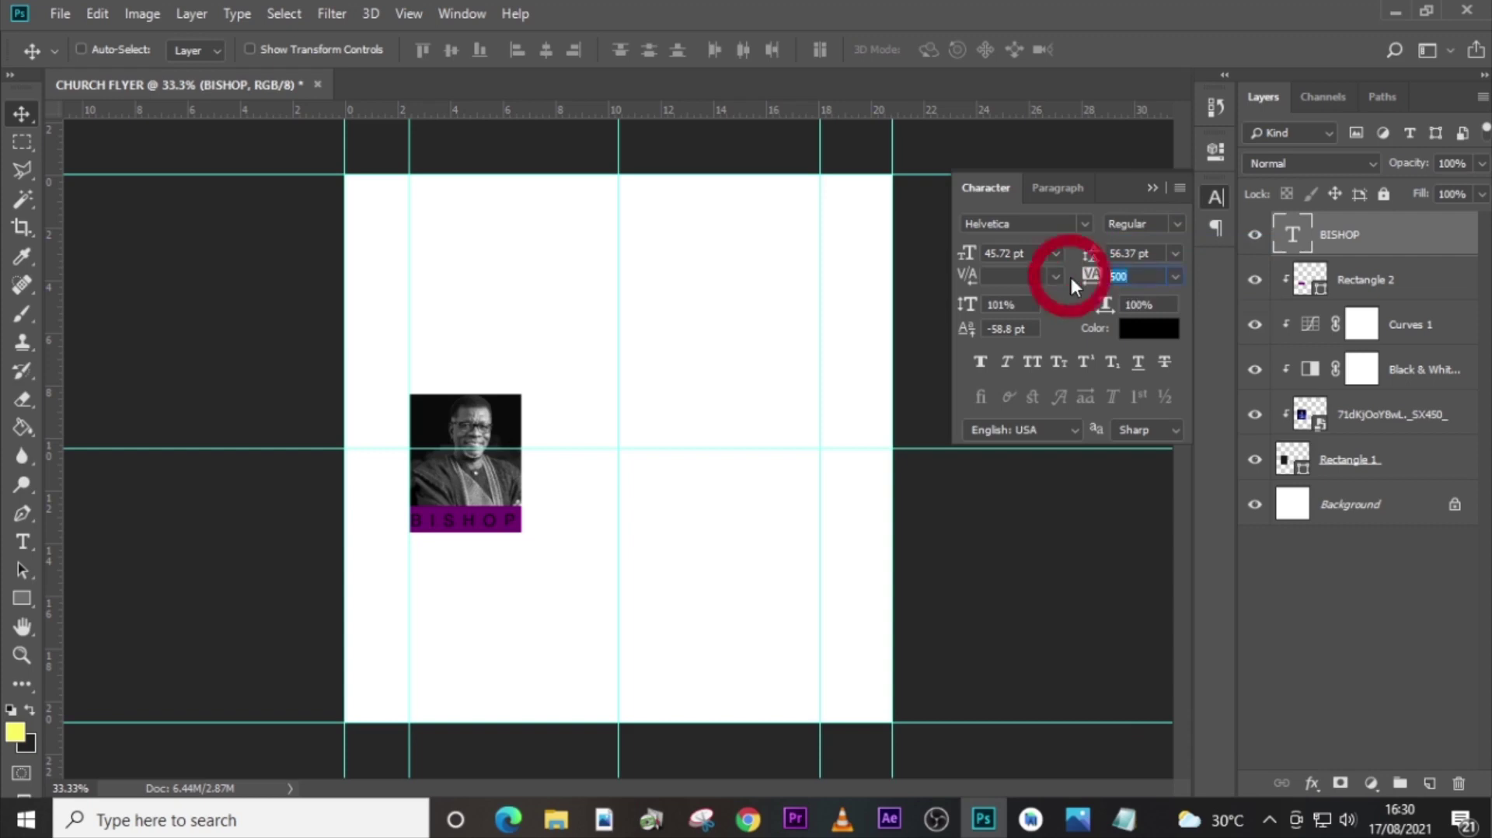
pyautogui.write('80')
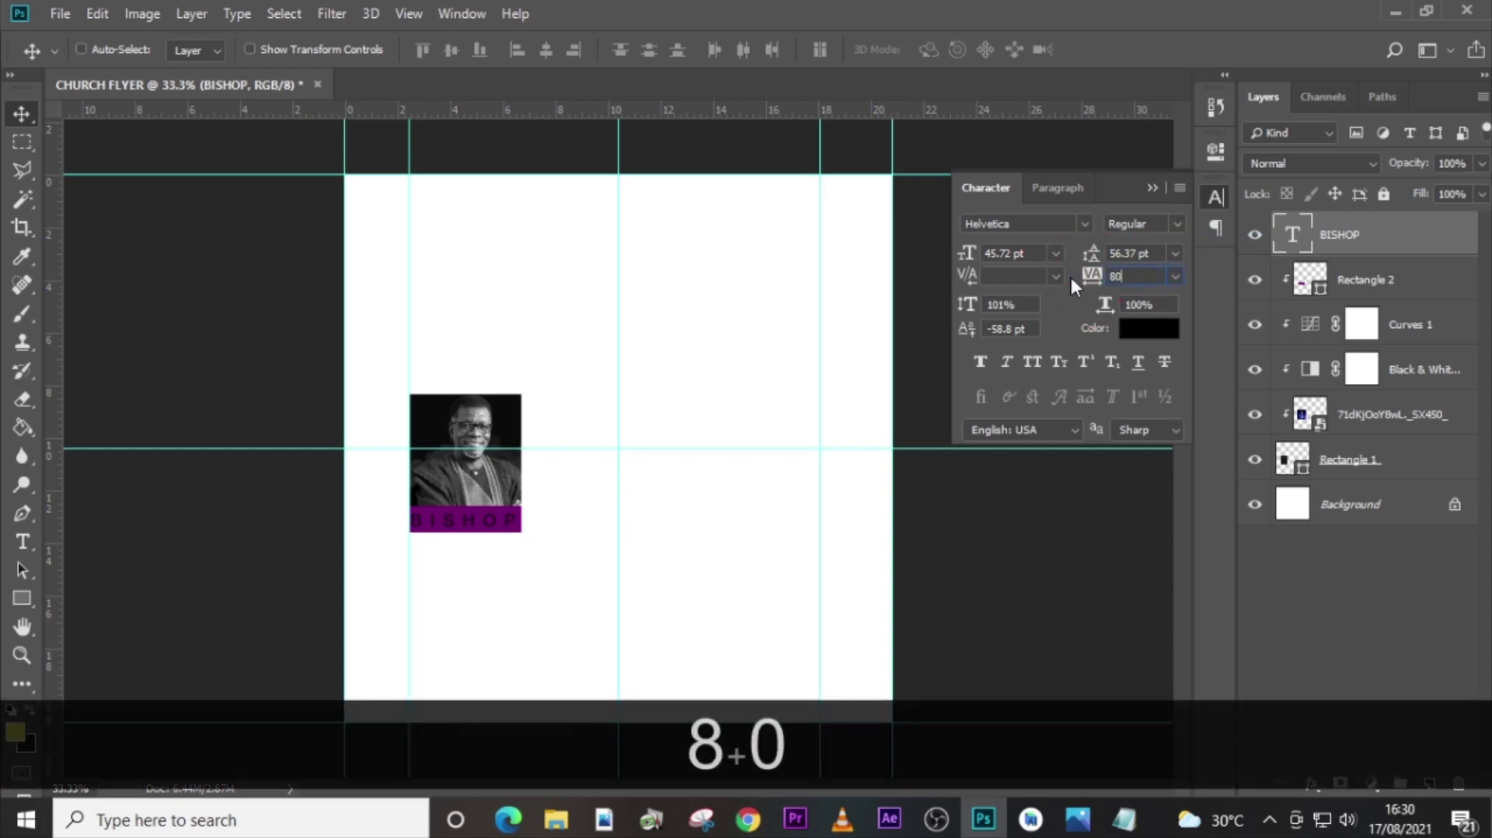
pyautogui.press('Return')
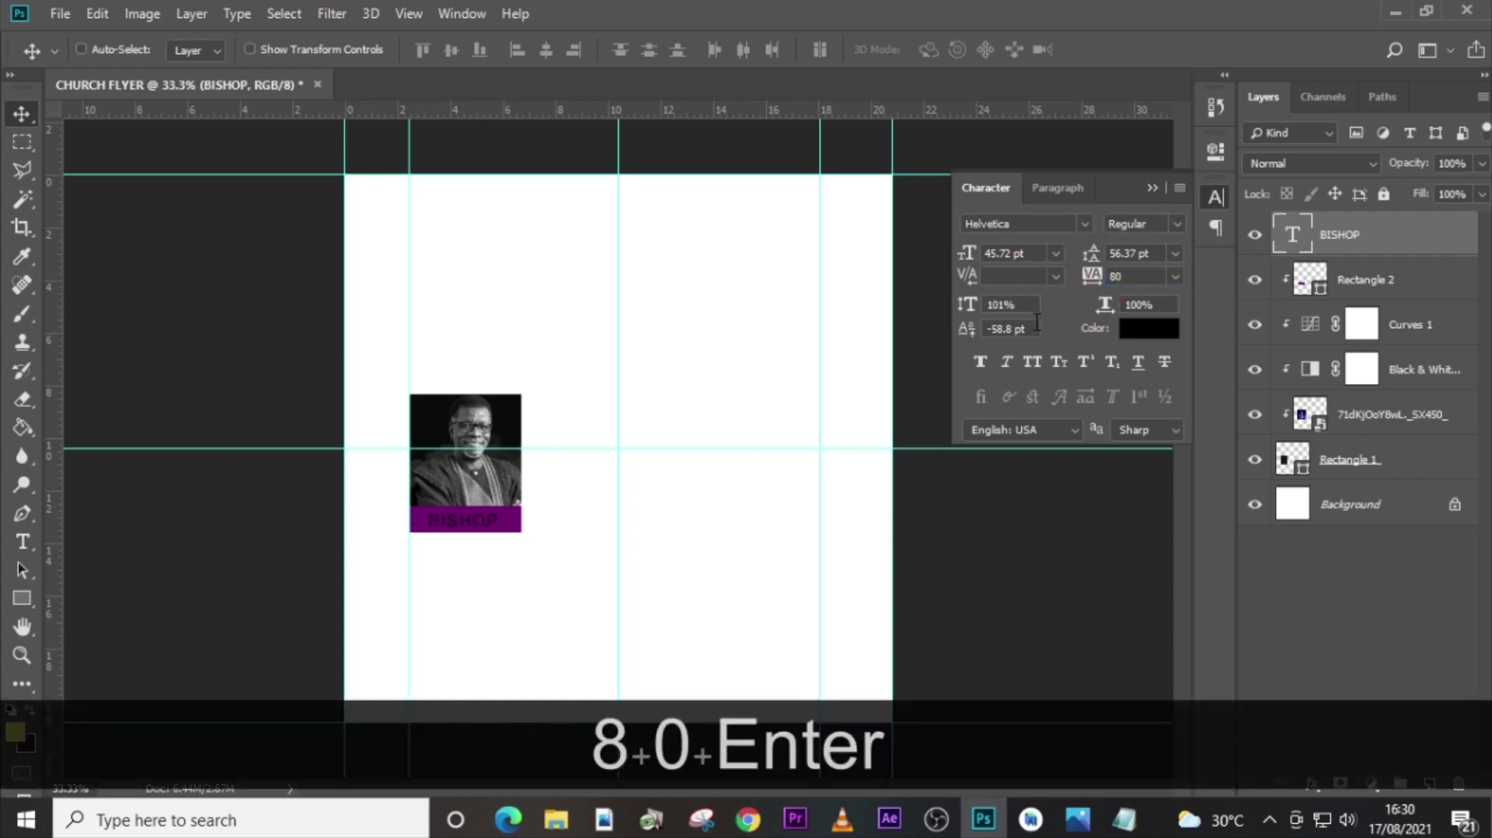
pyautogui.click(1032, 362)
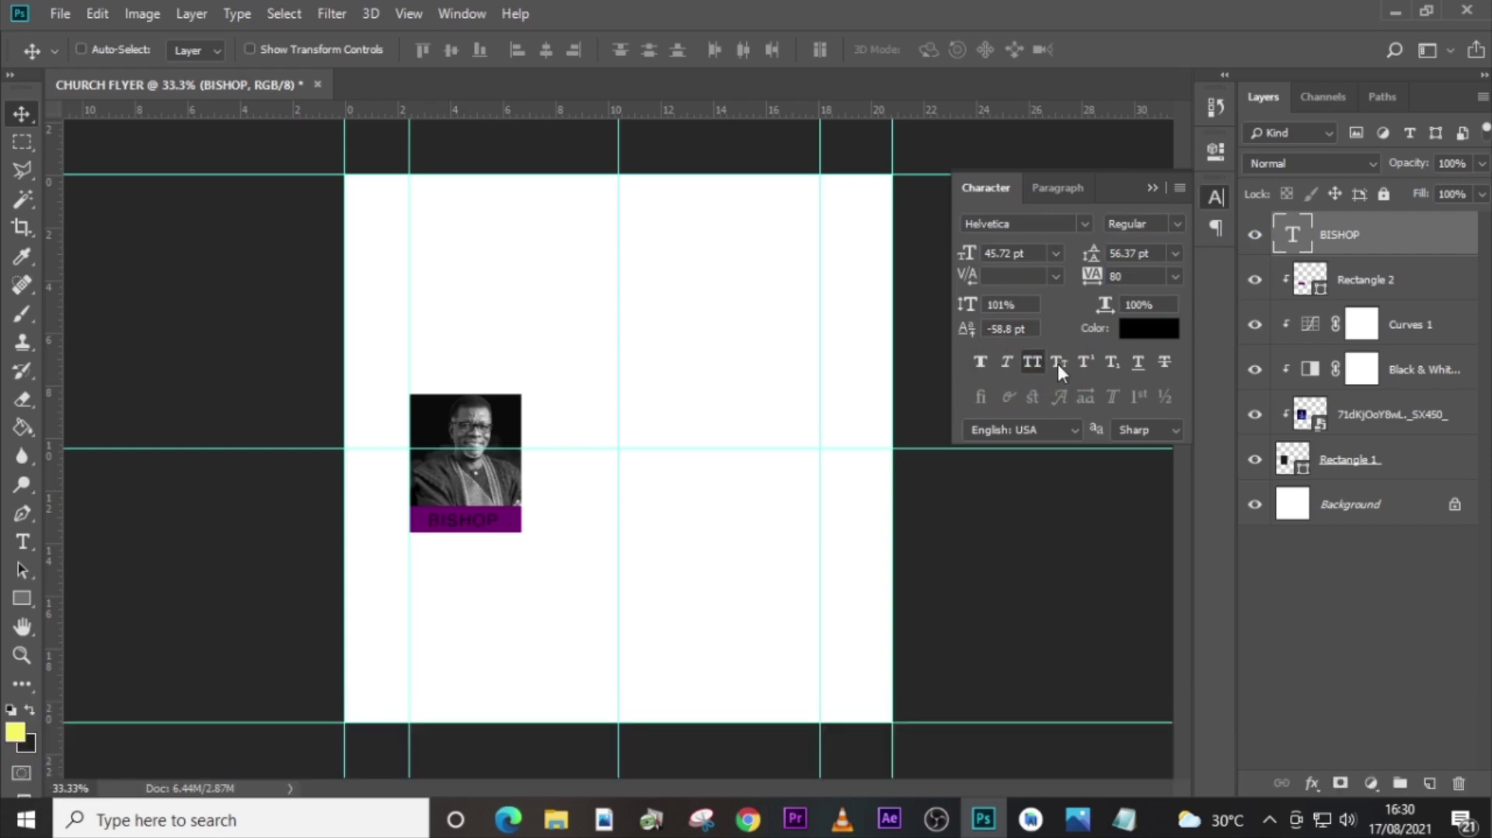
# Change the BISHOP caption's text colour to white, hex ffffff.
pyautogui.click(1132, 328)
pyautogui.click(914, 315)
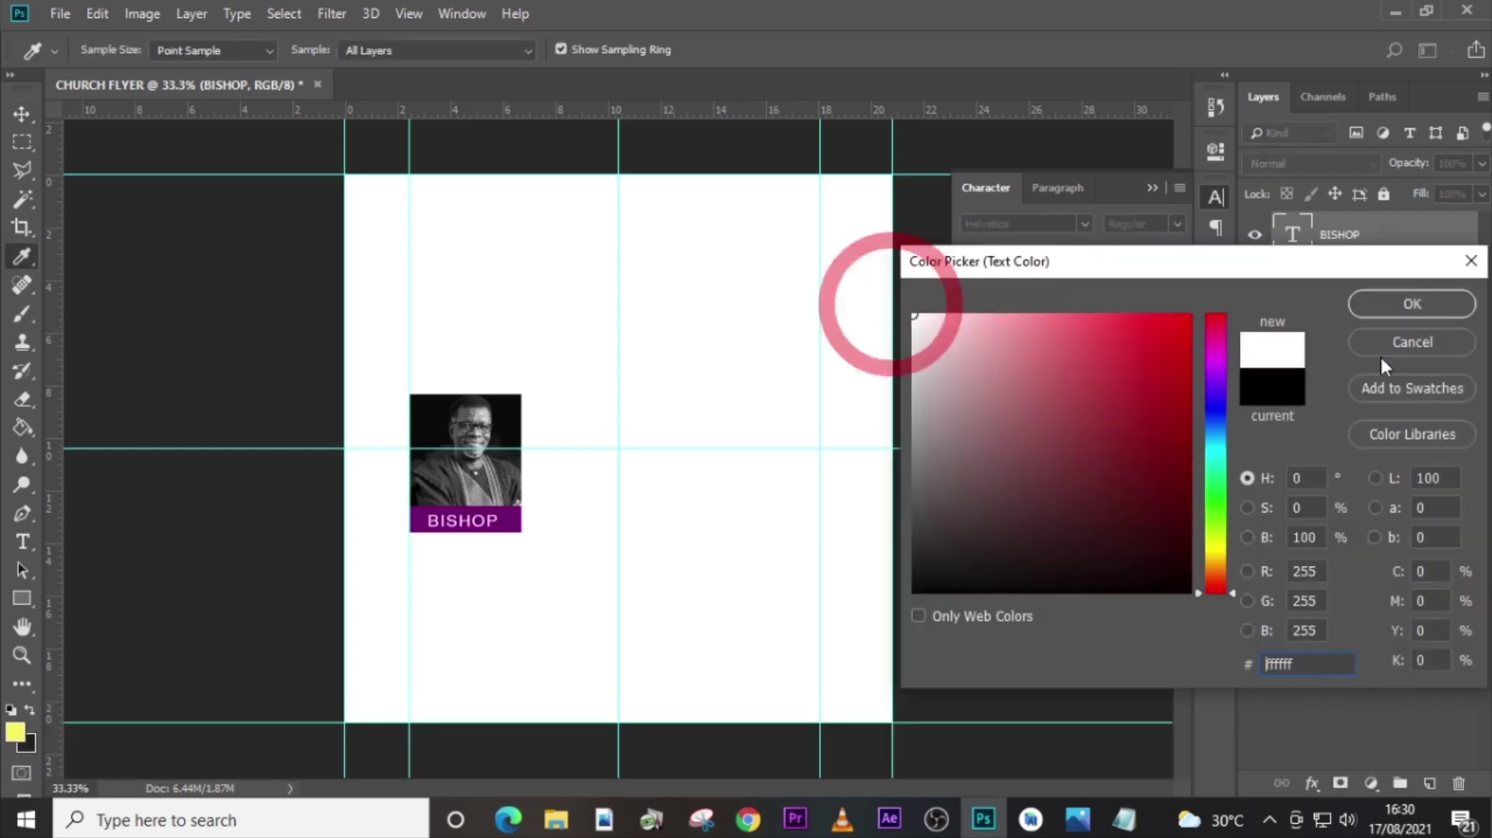
pyautogui.click(1411, 301)
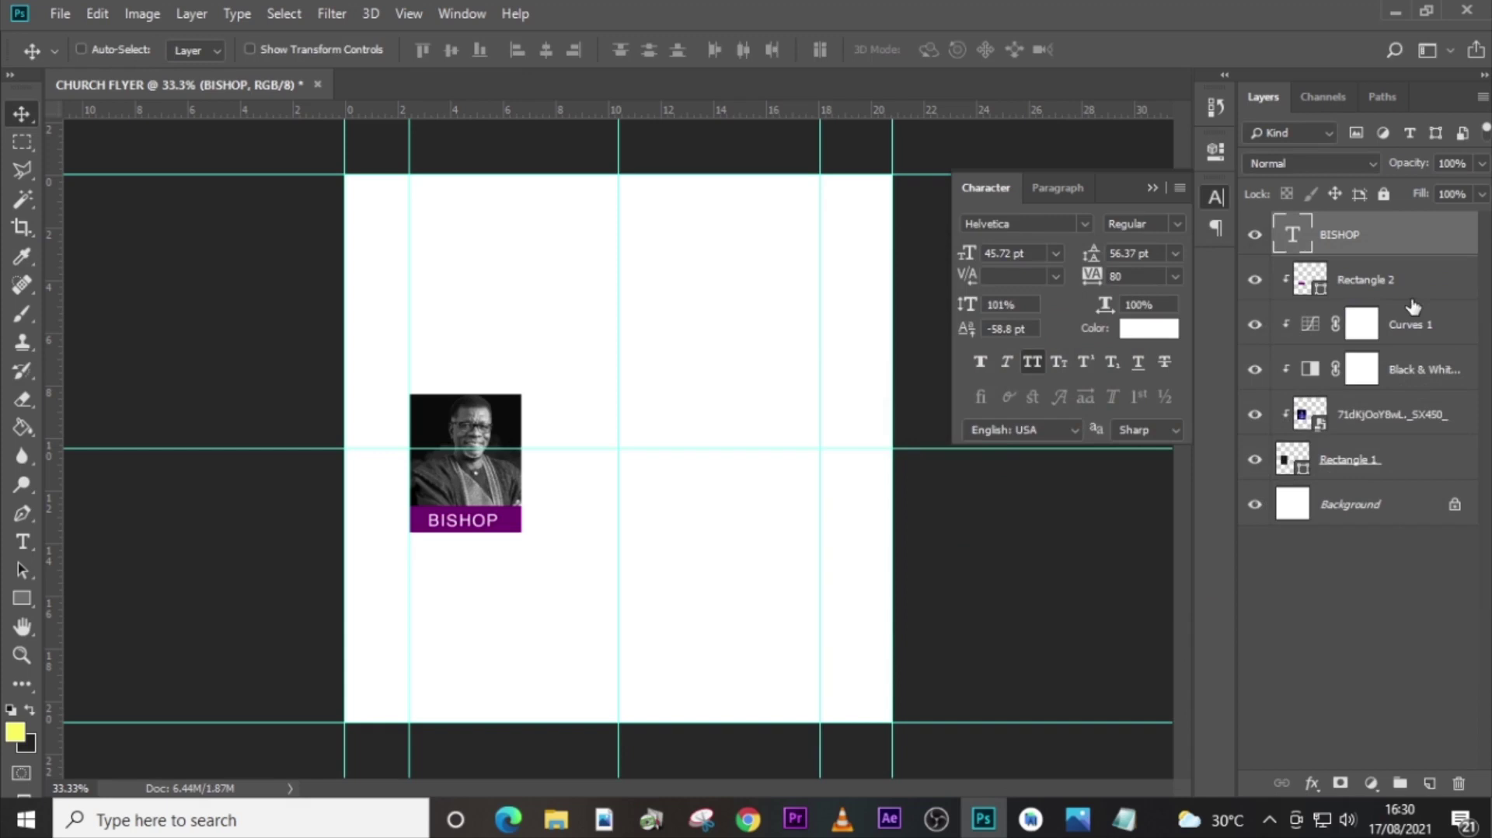
# Set the BISHOP caption's font size to 41 pt.
pyautogui.click(1032, 253)
pyautogui.write('41')
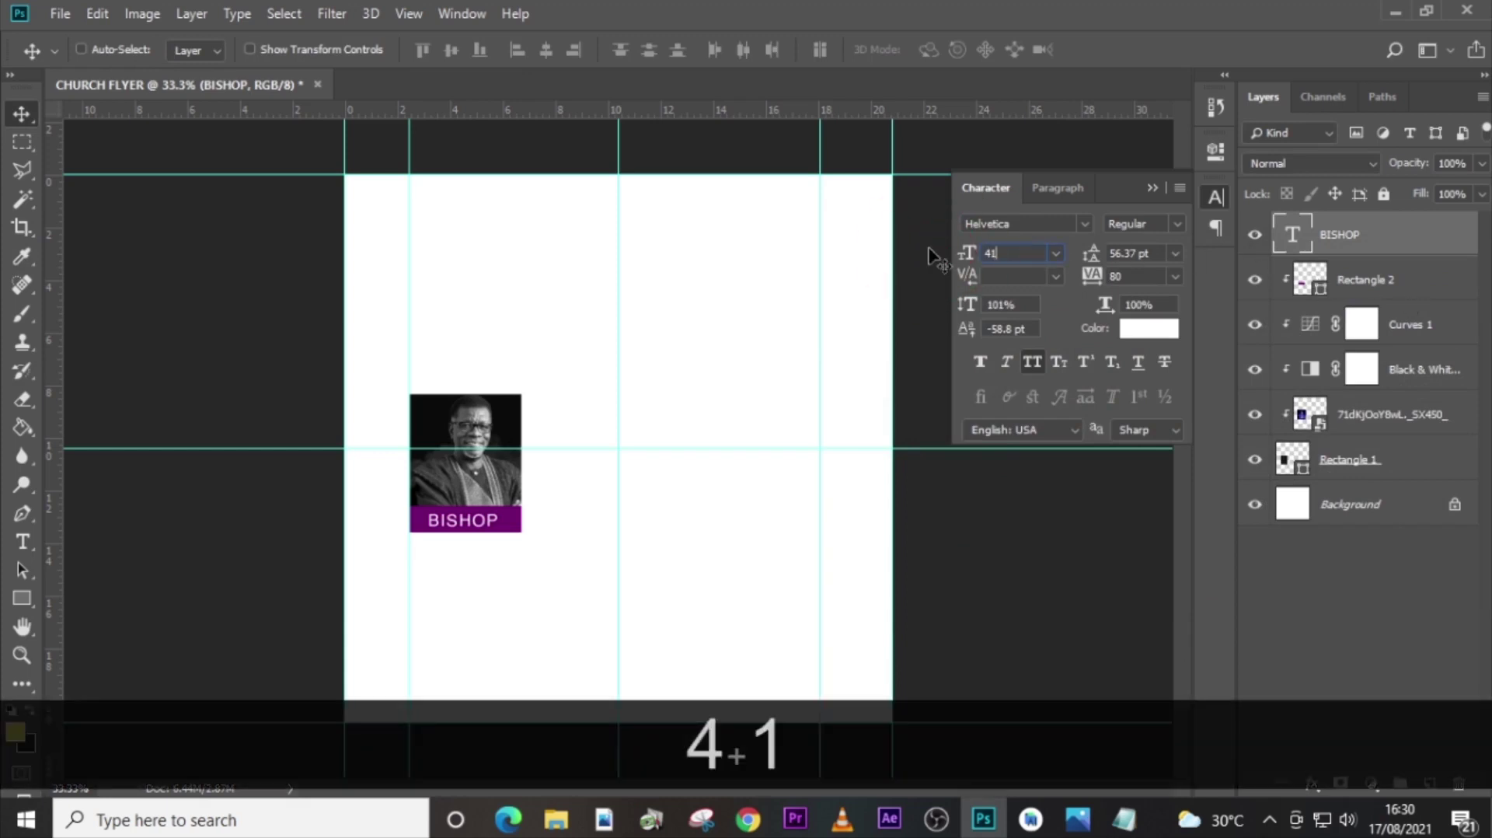
pyautogui.press('Return')
# Nudge the BISHOP caption slightly left within the purple strip.
pyautogui.hotkey('ctrl', '=')
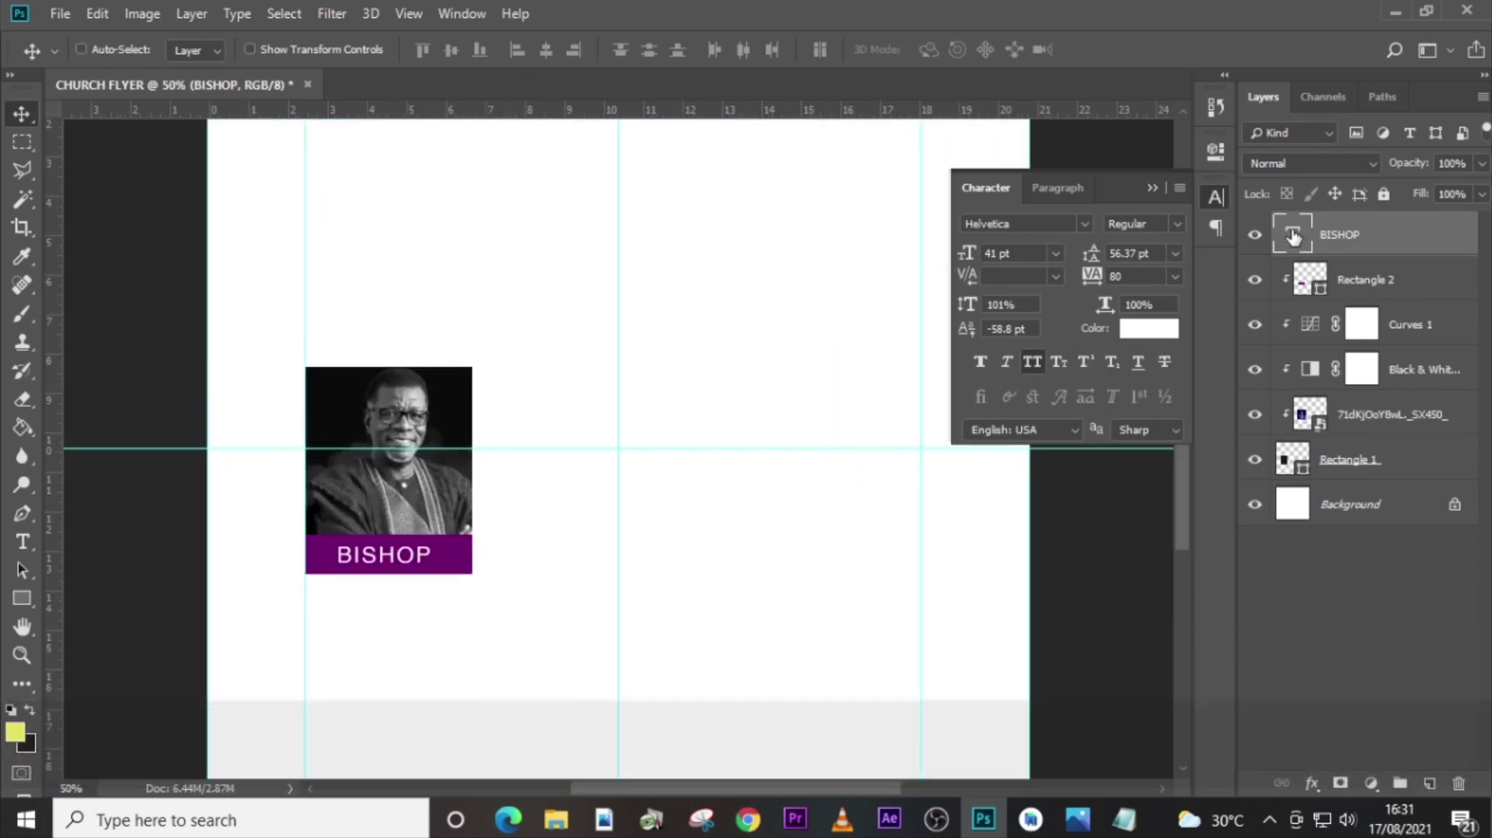
pyautogui.press('Left')
pyautogui.press('Left')
pyautogui.press('Left')
pyautogui.press('Left')
pyautogui.press('Left')
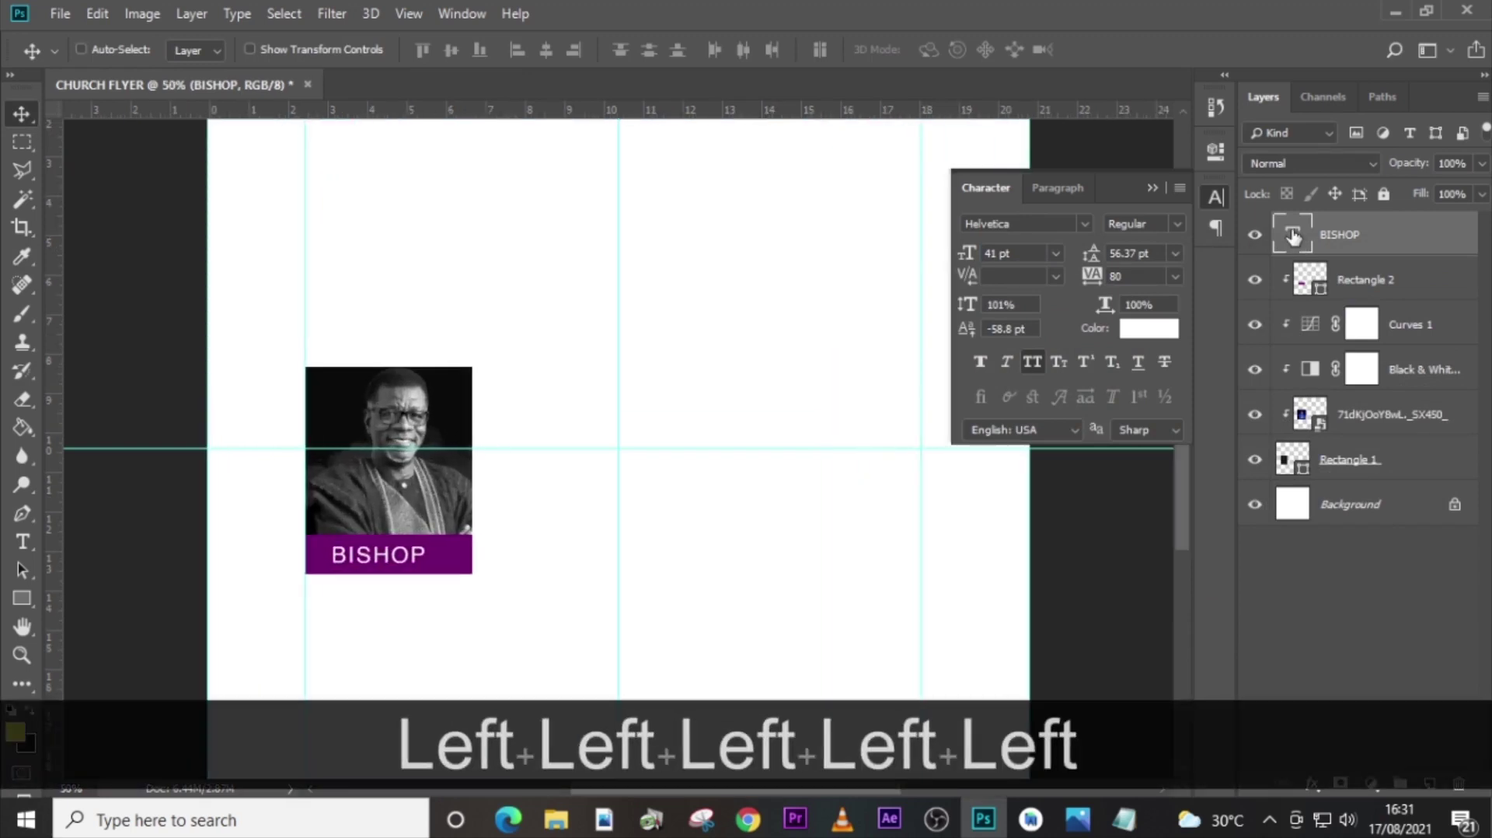
pyautogui.press('Left')
# Scale the photo frame rectangle about its centre to about 89% and nudge it down and left to X 320.50 px, Y 799.50 px.
pyautogui.click(1359, 459)
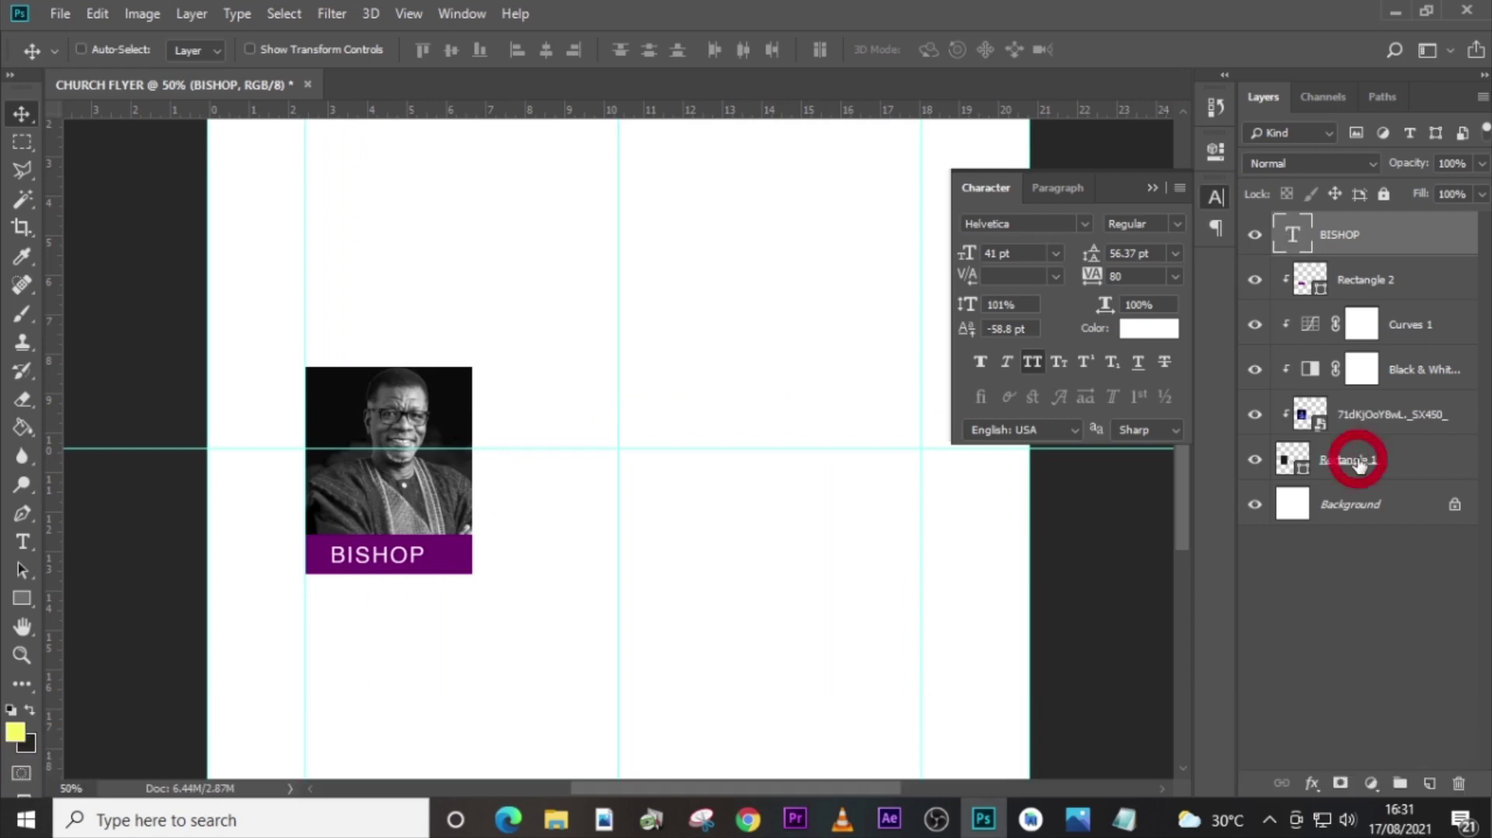
pyautogui.hotkey('ctrl', 't')
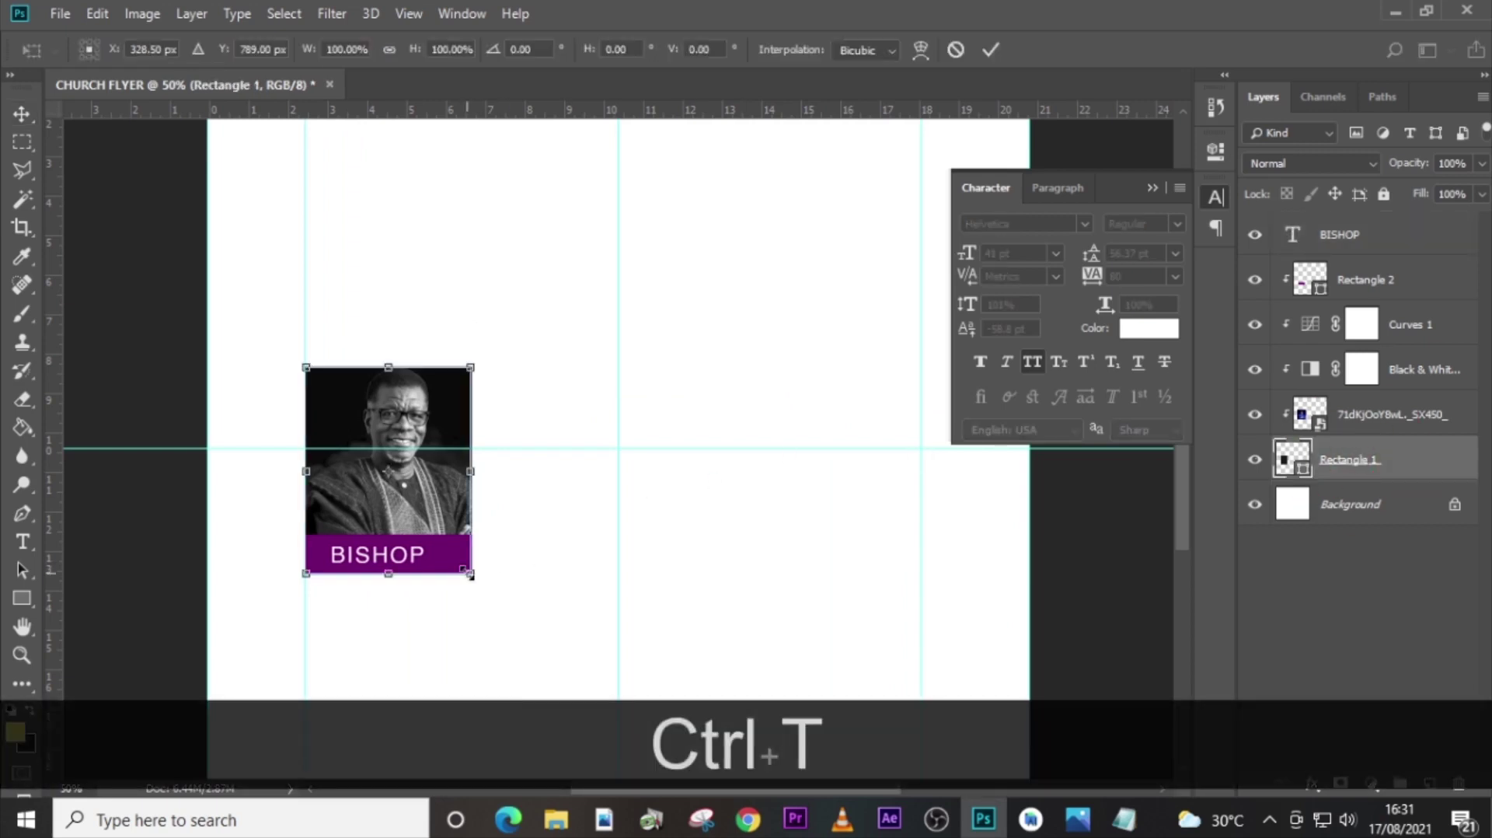
pyautogui.hotkey('alt', 'shift')
pyautogui.moveTo(469, 574); pyautogui.dragTo(462, 562)
pyautogui.press('Down')
pyautogui.press('Down')
pyautogui.press('Down')
pyautogui.press('Down')
pyautogui.press('Down')
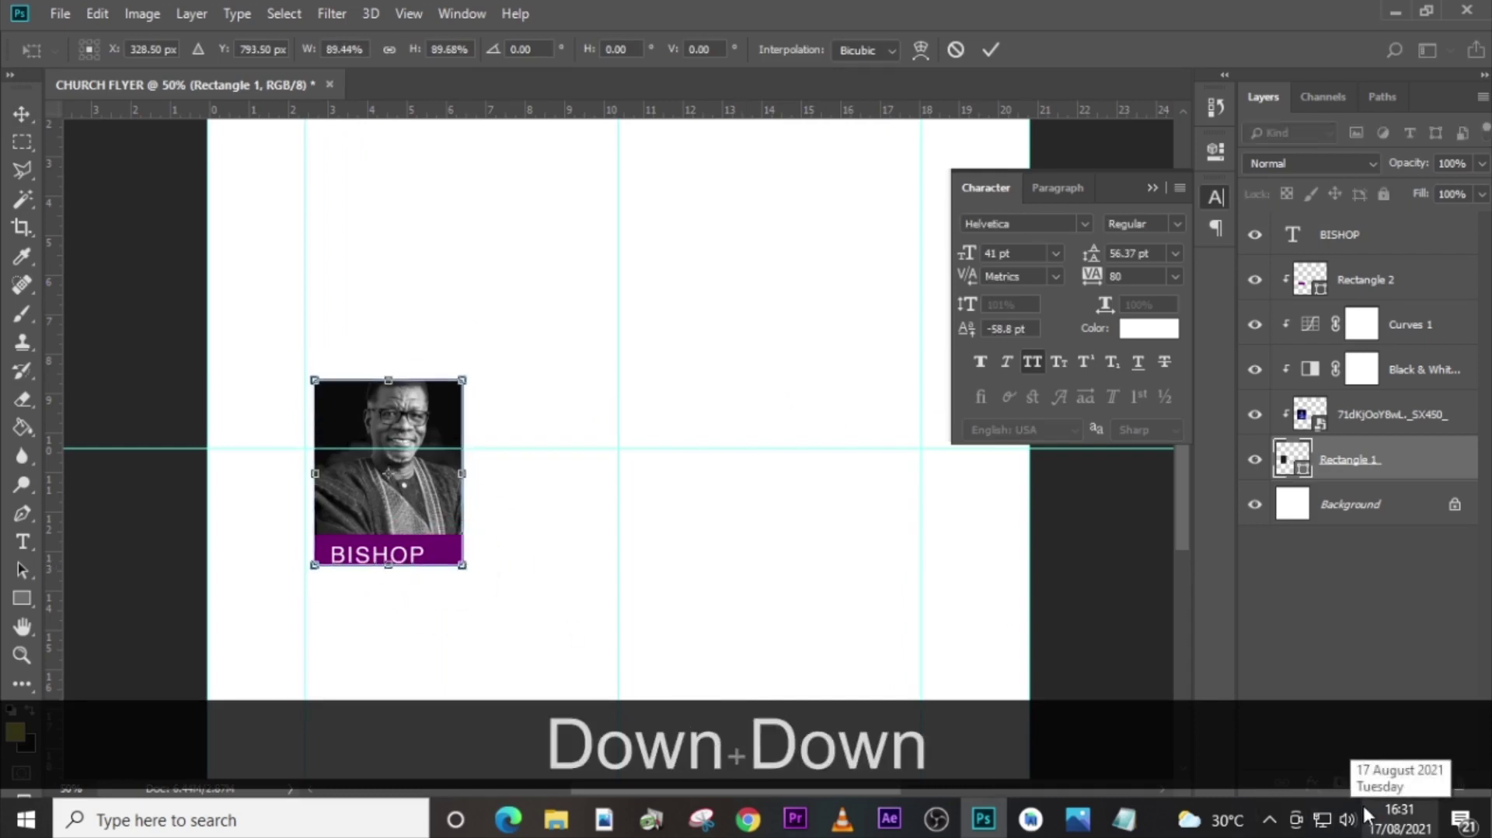
pyautogui.press('Left')
pyautogui.press('Left')
pyautogui.press('Left')
pyautogui.press('Left')
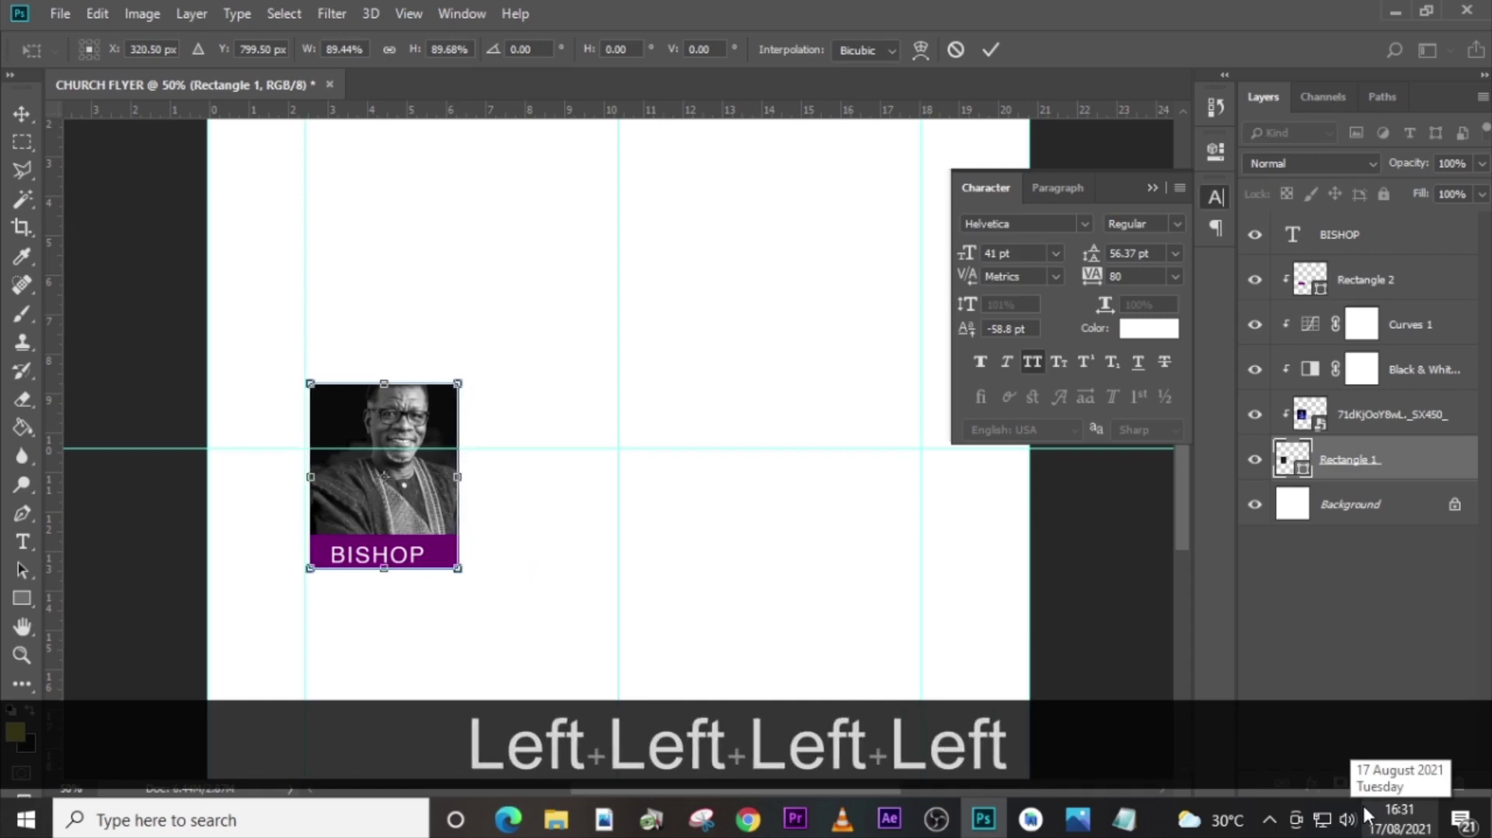
pyautogui.press('Return')
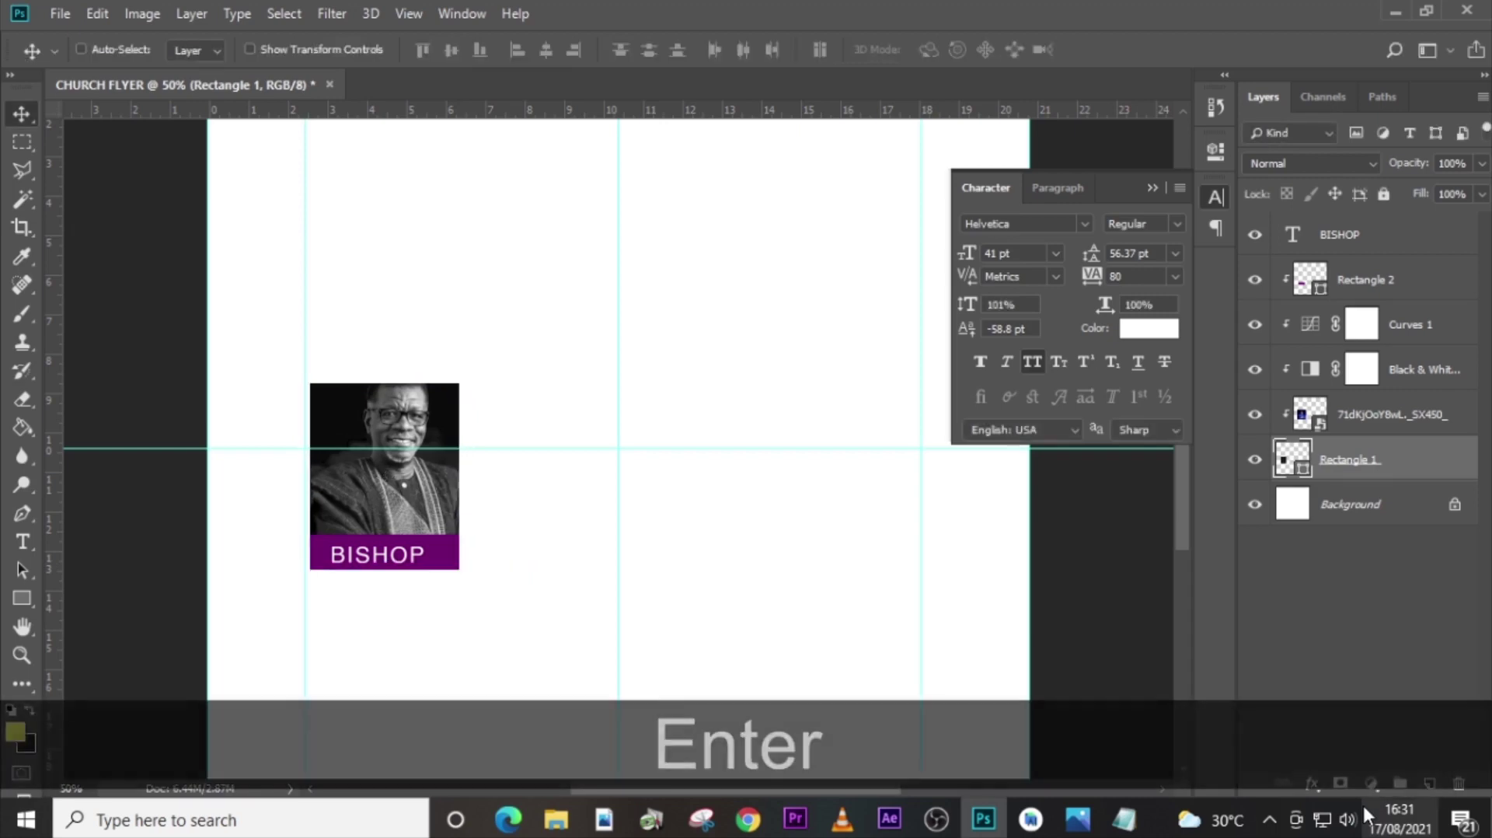
# Nudge the BISHOP caption slightly up and right to centre it in the resized purple strip.
pyautogui.click(1369, 250)
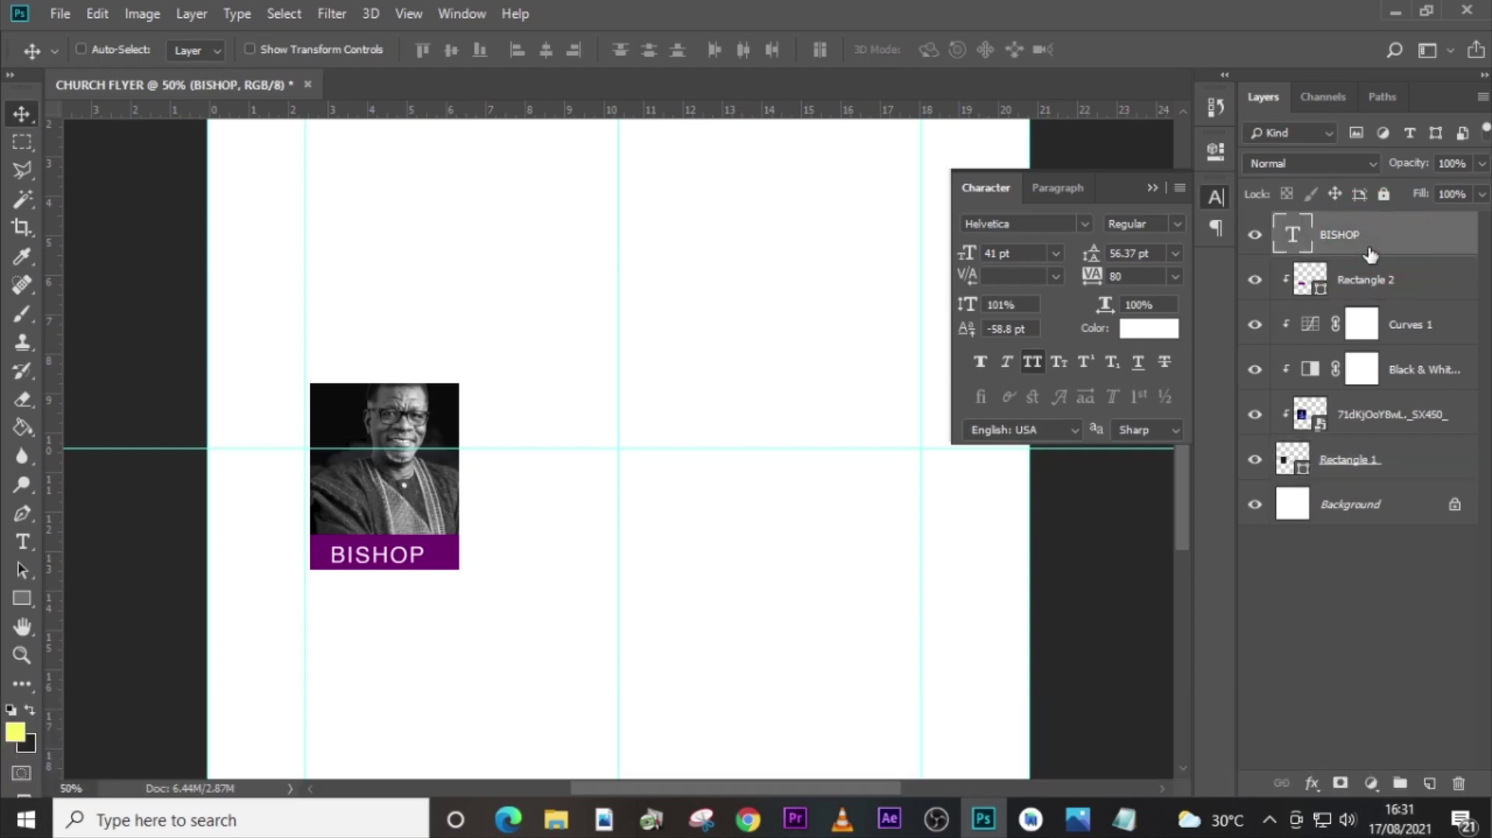
pyautogui.press('Up')
pyautogui.press('Up')
pyautogui.press('Right')
pyautogui.press('Right')
pyautogui.press('Right')
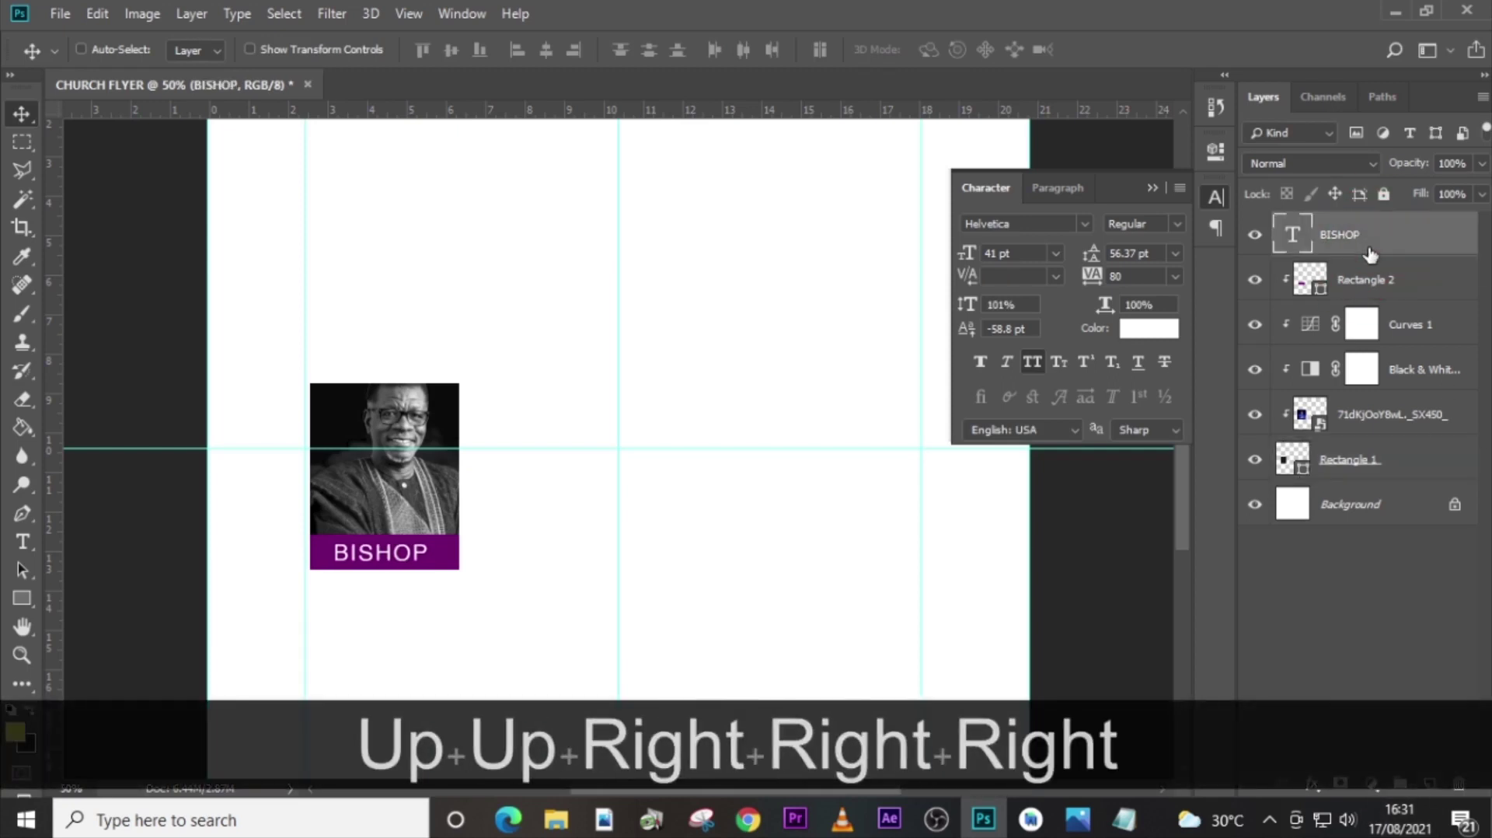
pyautogui.press('Right')
pyautogui.press('Up')
pyautogui.press('Down')
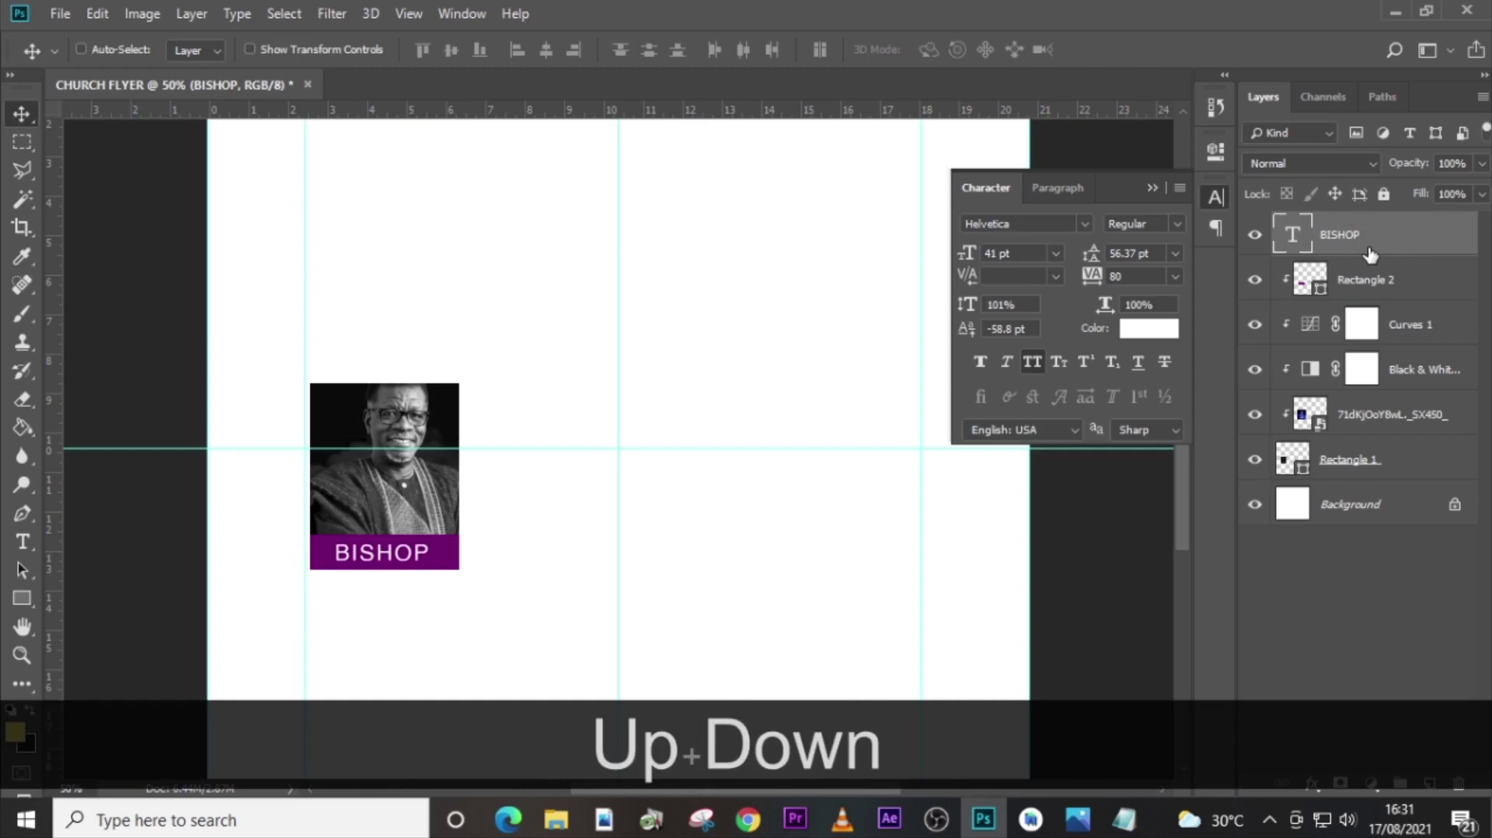
pyautogui.press('Right')
pyautogui.press('Right')
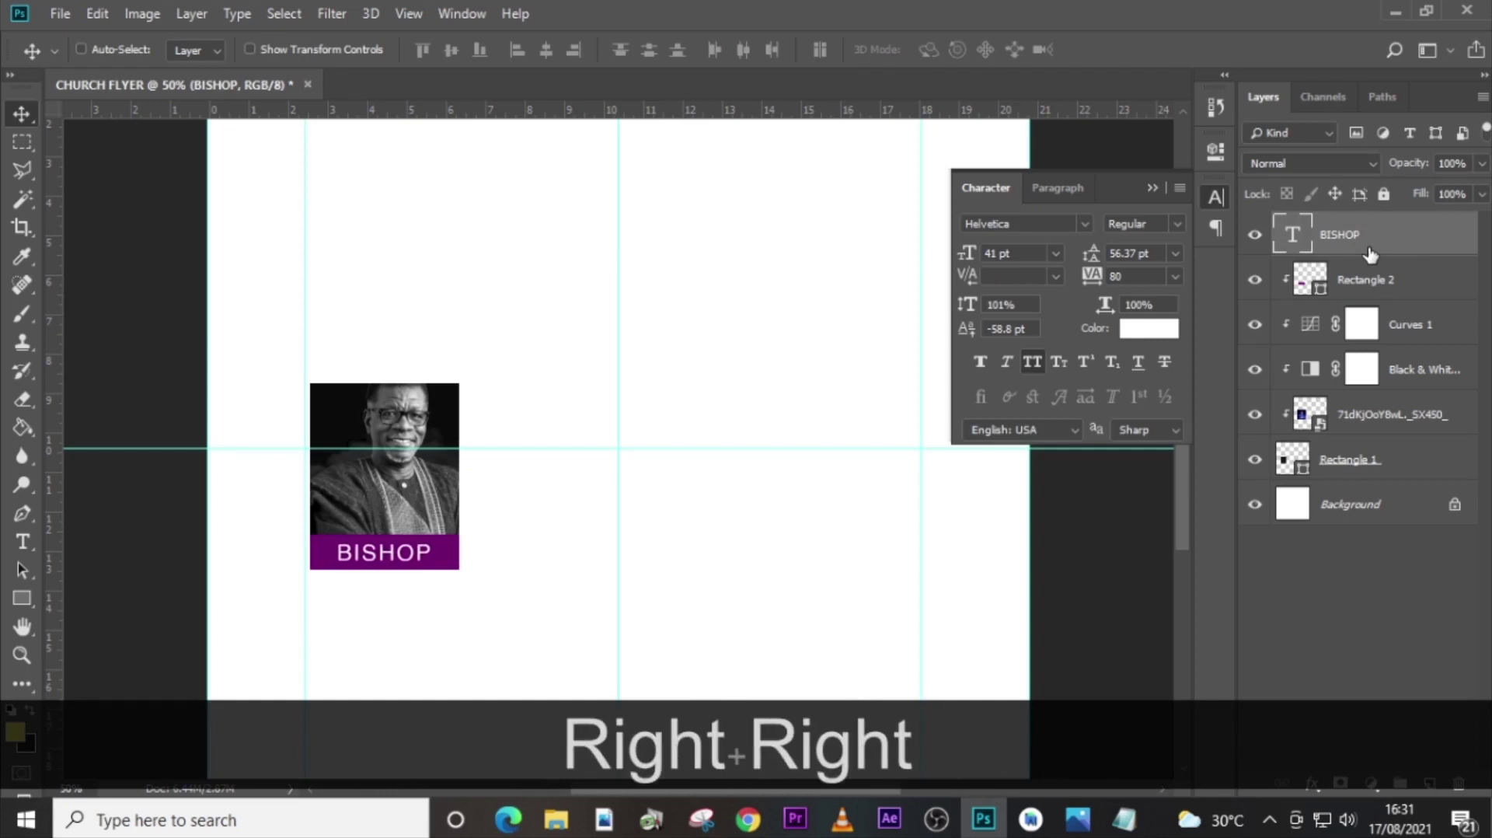
# Scale the portrait photo about its centre to about 89.7% and nudge it left and down to X 331 px, Y 807 px.
pyautogui.click(1365, 417)
pyautogui.hotkey('ctrl', 't')
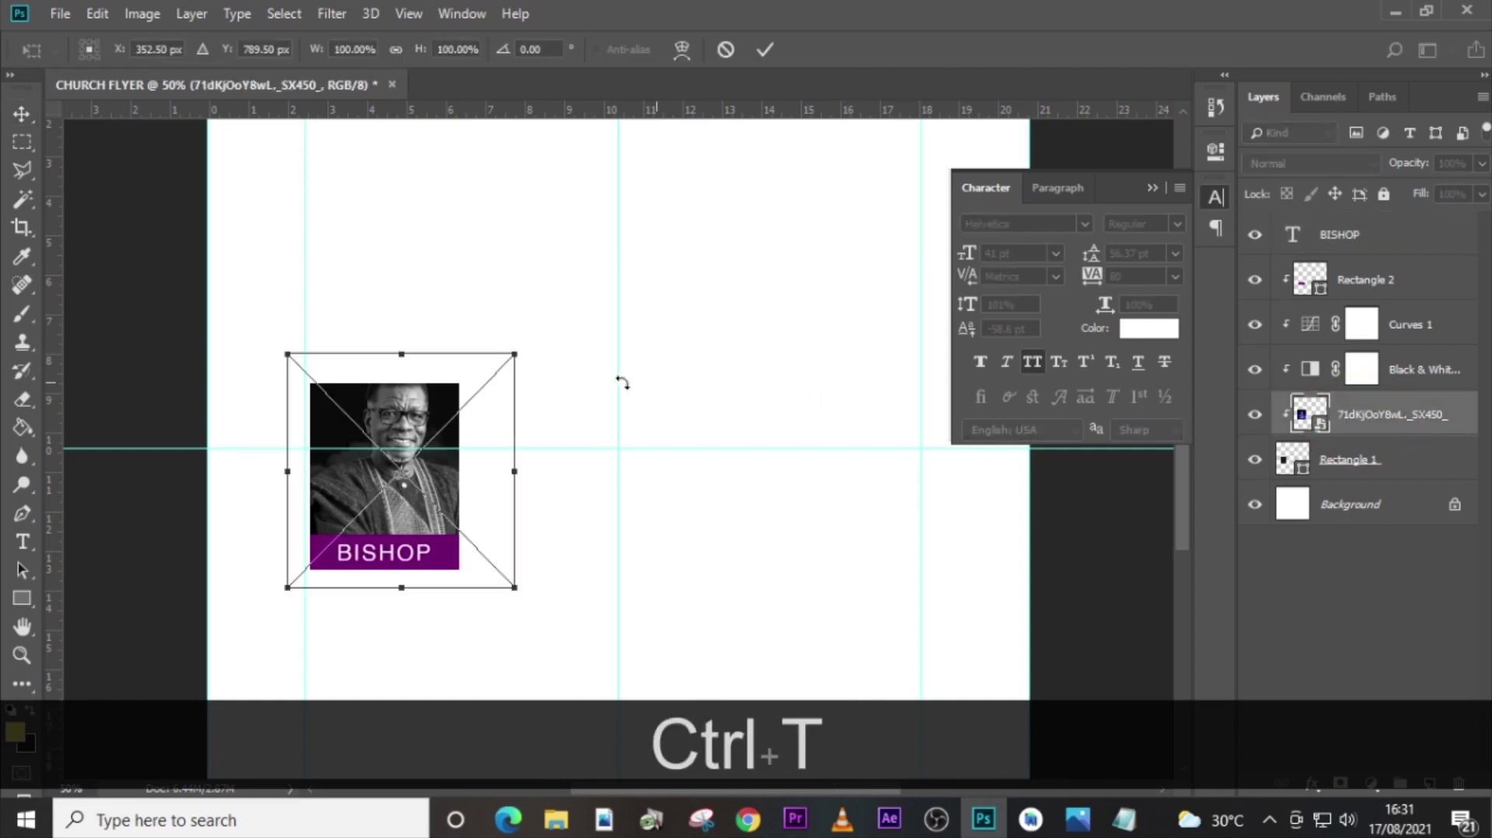
pyautogui.moveTo(515, 356); pyautogui.dragTo(504, 368)
pyautogui.press('Down')
pyautogui.press('Down')
pyautogui.press('Down')
pyautogui.press('Down')
pyautogui.press('Down')
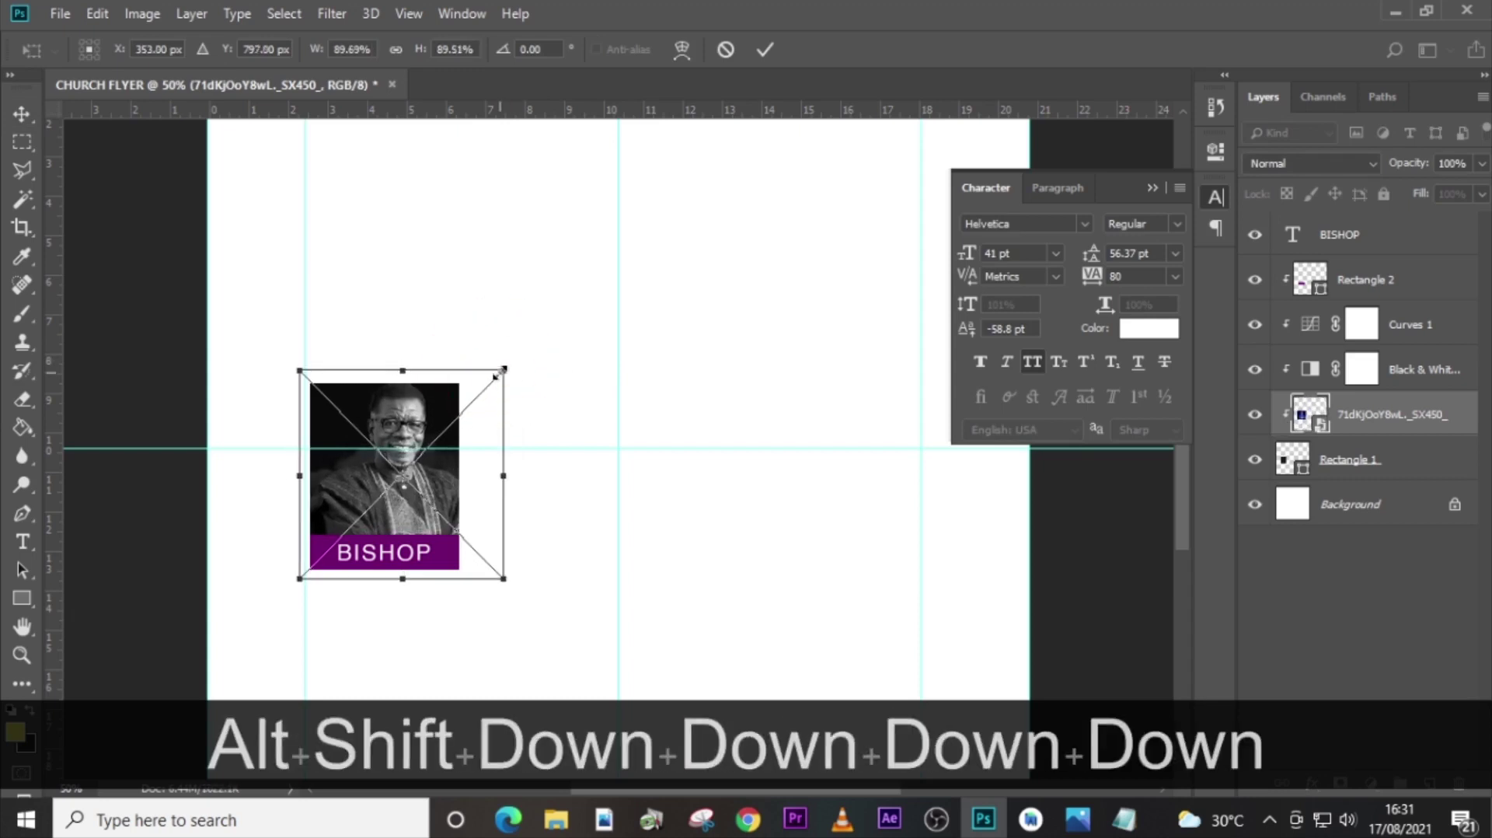
pyautogui.press('Left')
pyautogui.press('Left')
pyautogui.press('Left')
pyautogui.press('Left')
pyautogui.press('Left')
pyautogui.press('Left')
pyautogui.press('Left')
pyautogui.press('Left')
pyautogui.press('Left')
pyautogui.press('Left')
pyautogui.press('Left')
pyautogui.press('Left')
pyautogui.press('Left')
pyautogui.press('Left')
pyautogui.press('Left')
pyautogui.press('Left')
pyautogui.press('Left')
pyautogui.press('Left')
pyautogui.press('Left')
pyautogui.press('Left')
pyautogui.press('Left')
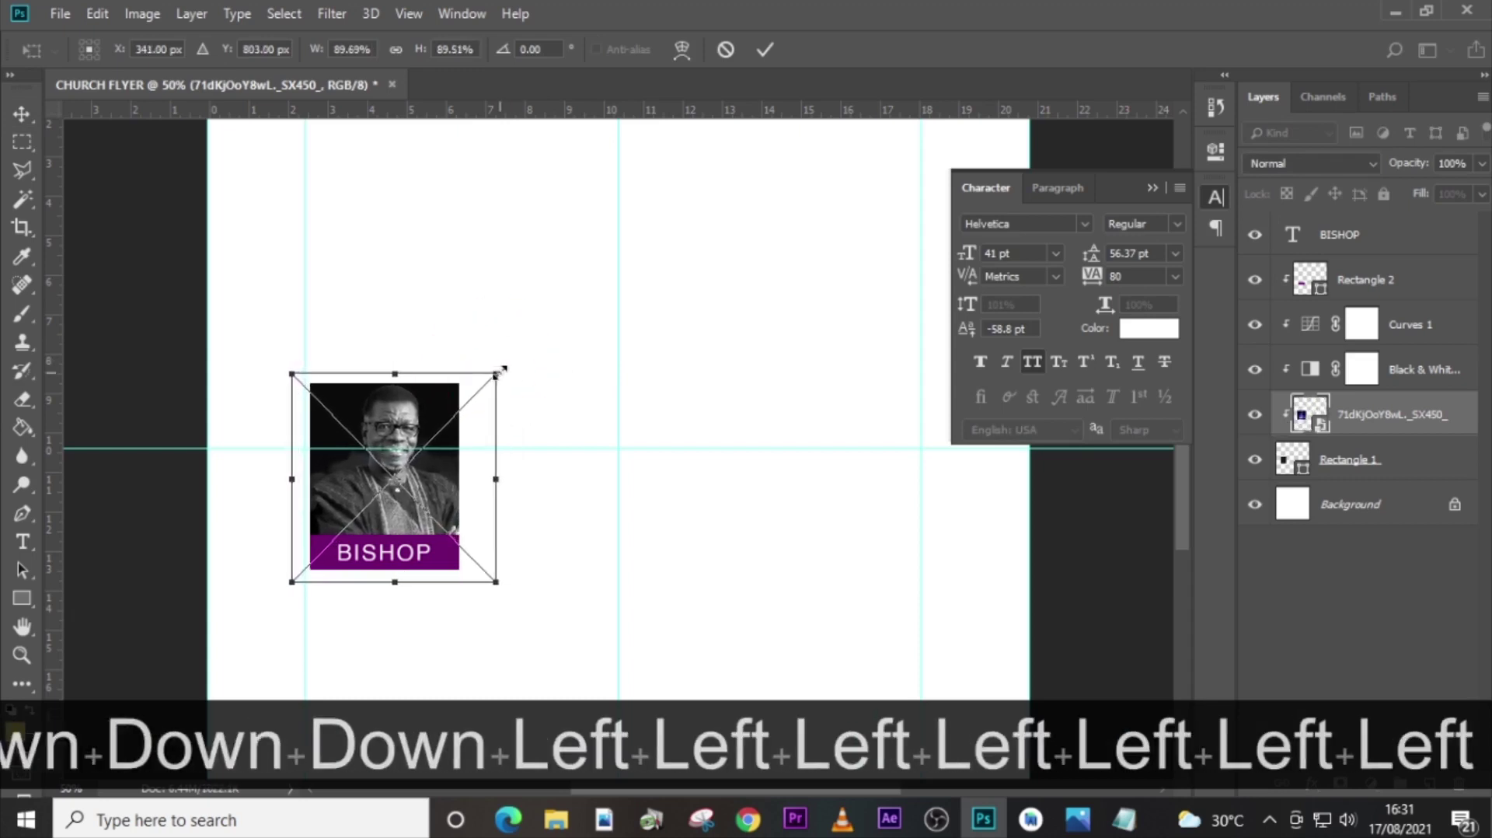
pyautogui.press('Down')
pyautogui.press('Down')
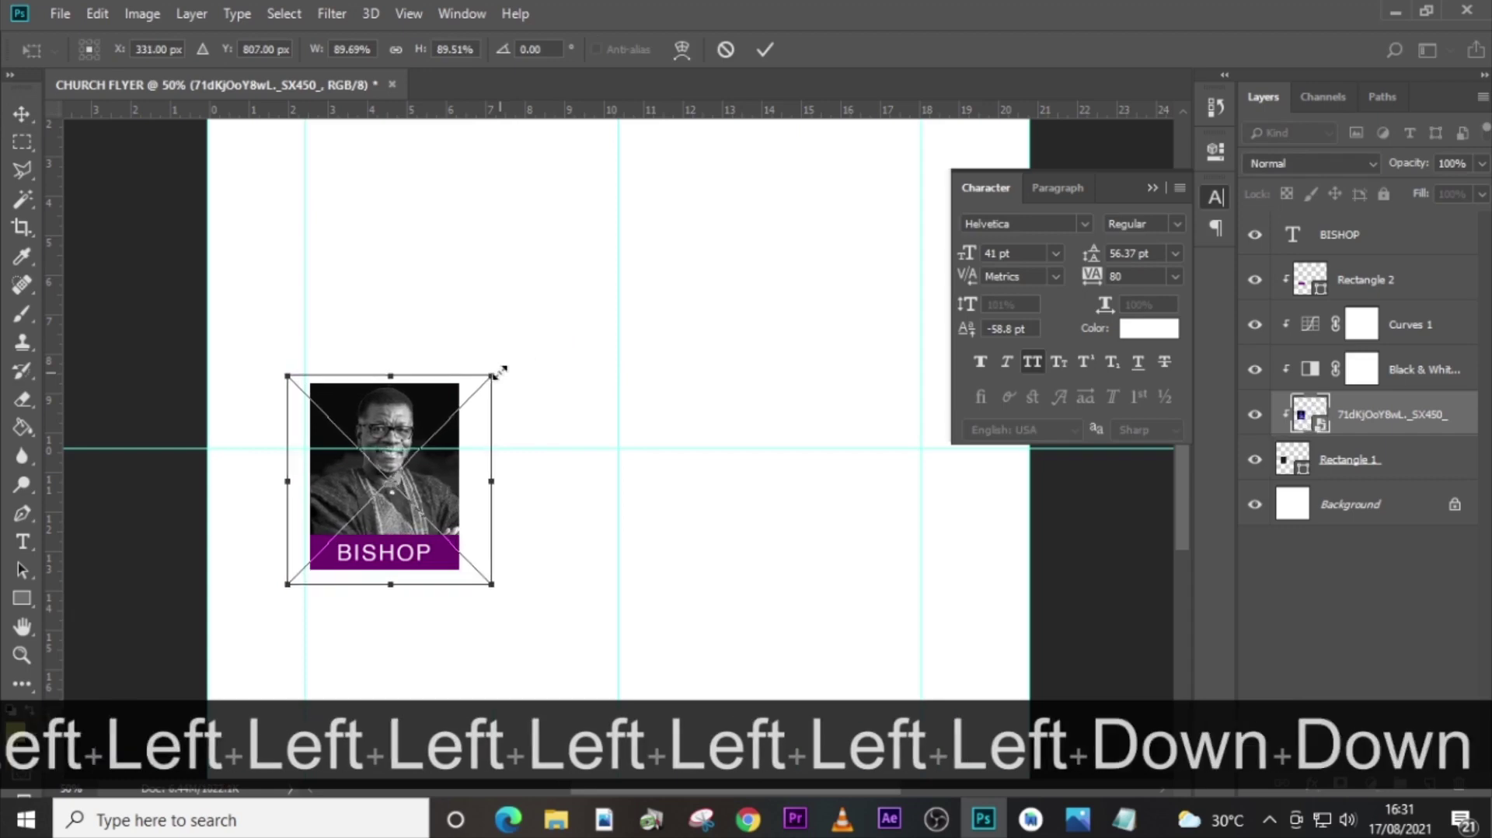
pyautogui.press('Return')
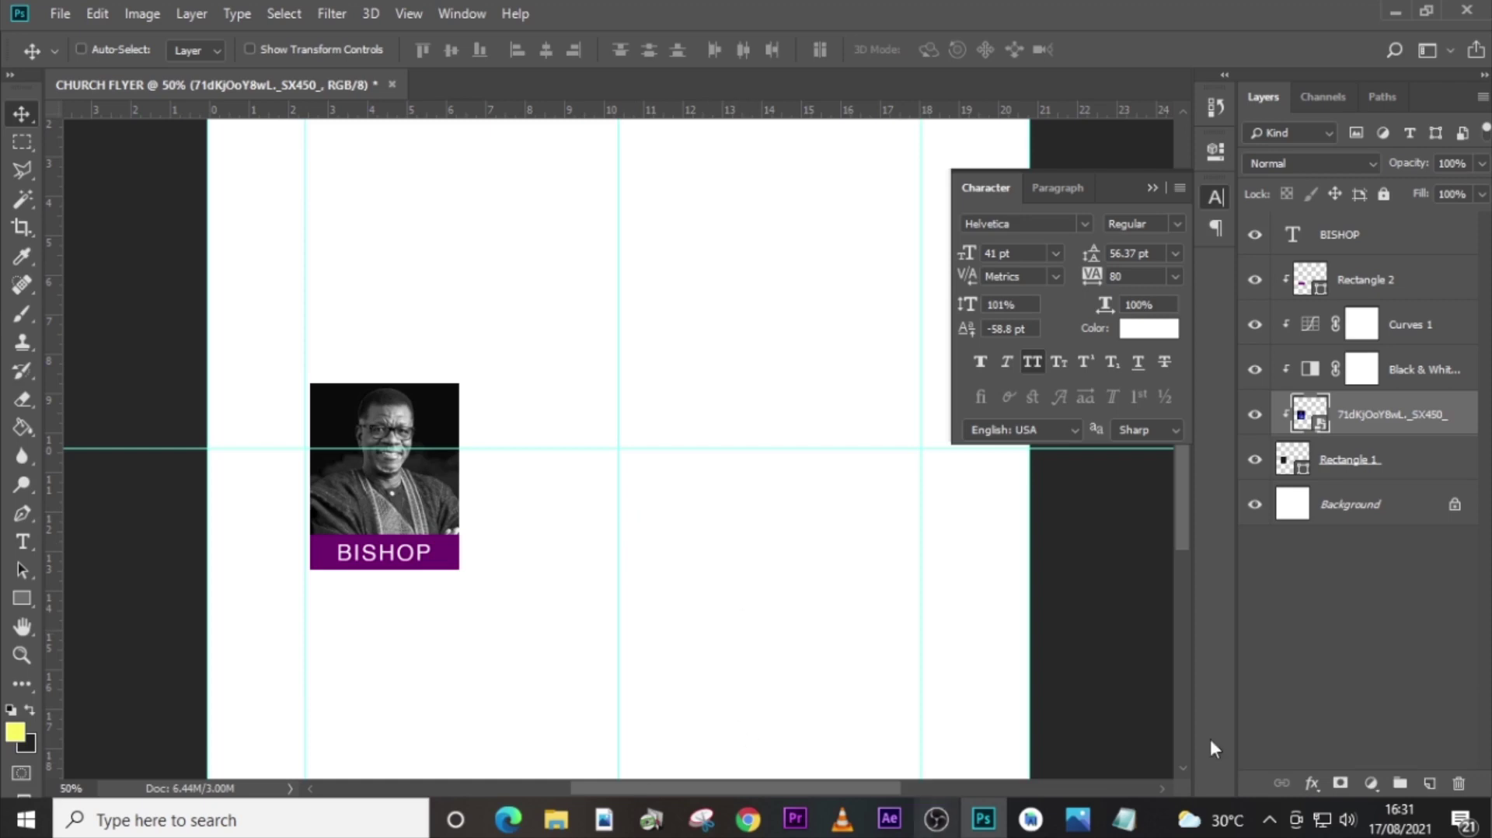
# Switch to the u3.txt notes in Notepad and copy the speaker's name listed under PASTOR.
pyautogui.click(1124, 822)
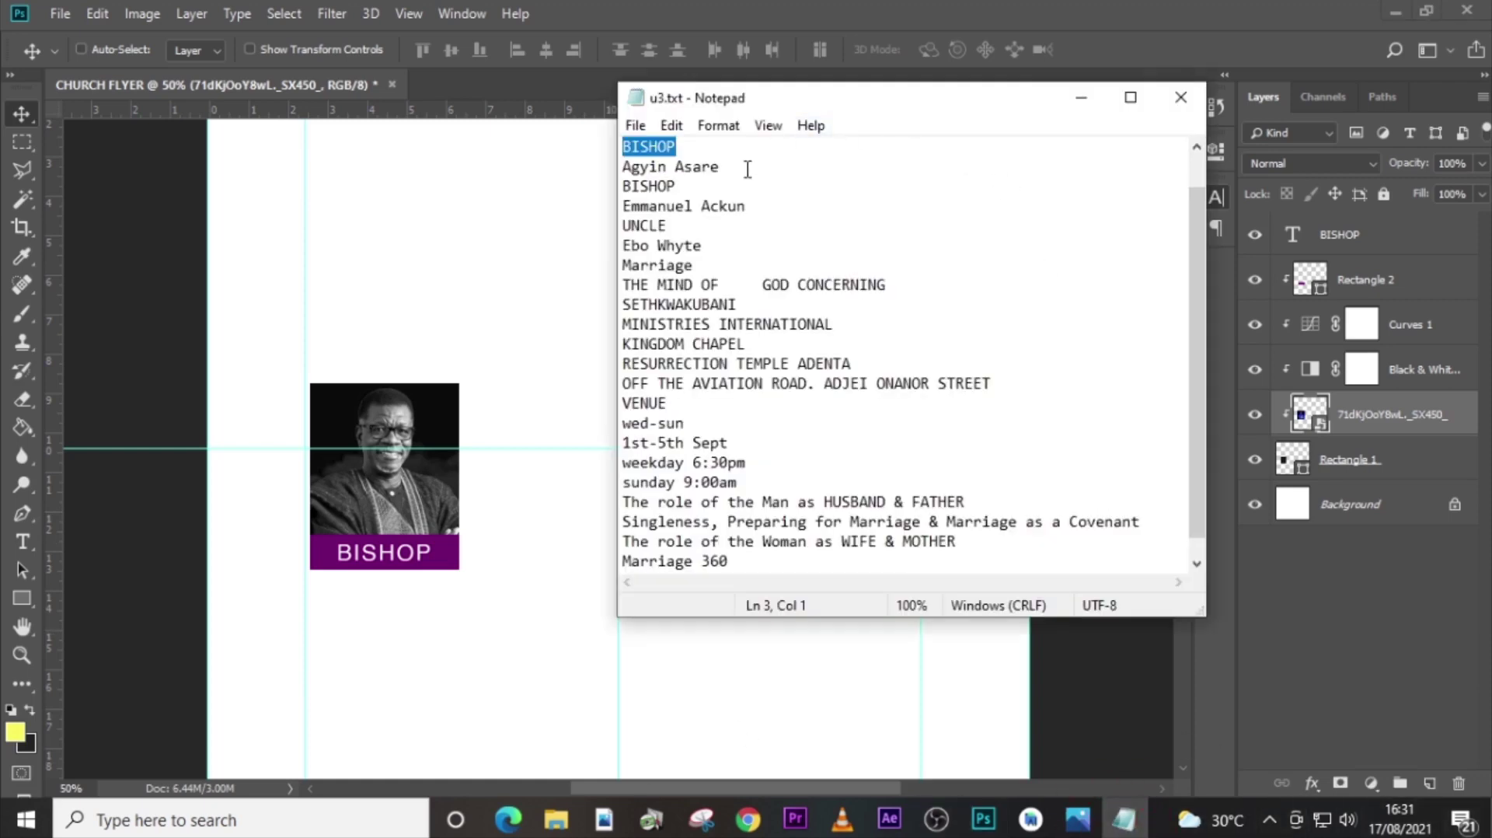
pyautogui.scroll(1, 793, 188)
pyautogui.moveTo(737, 166); pyautogui.dragTo(609, 163)
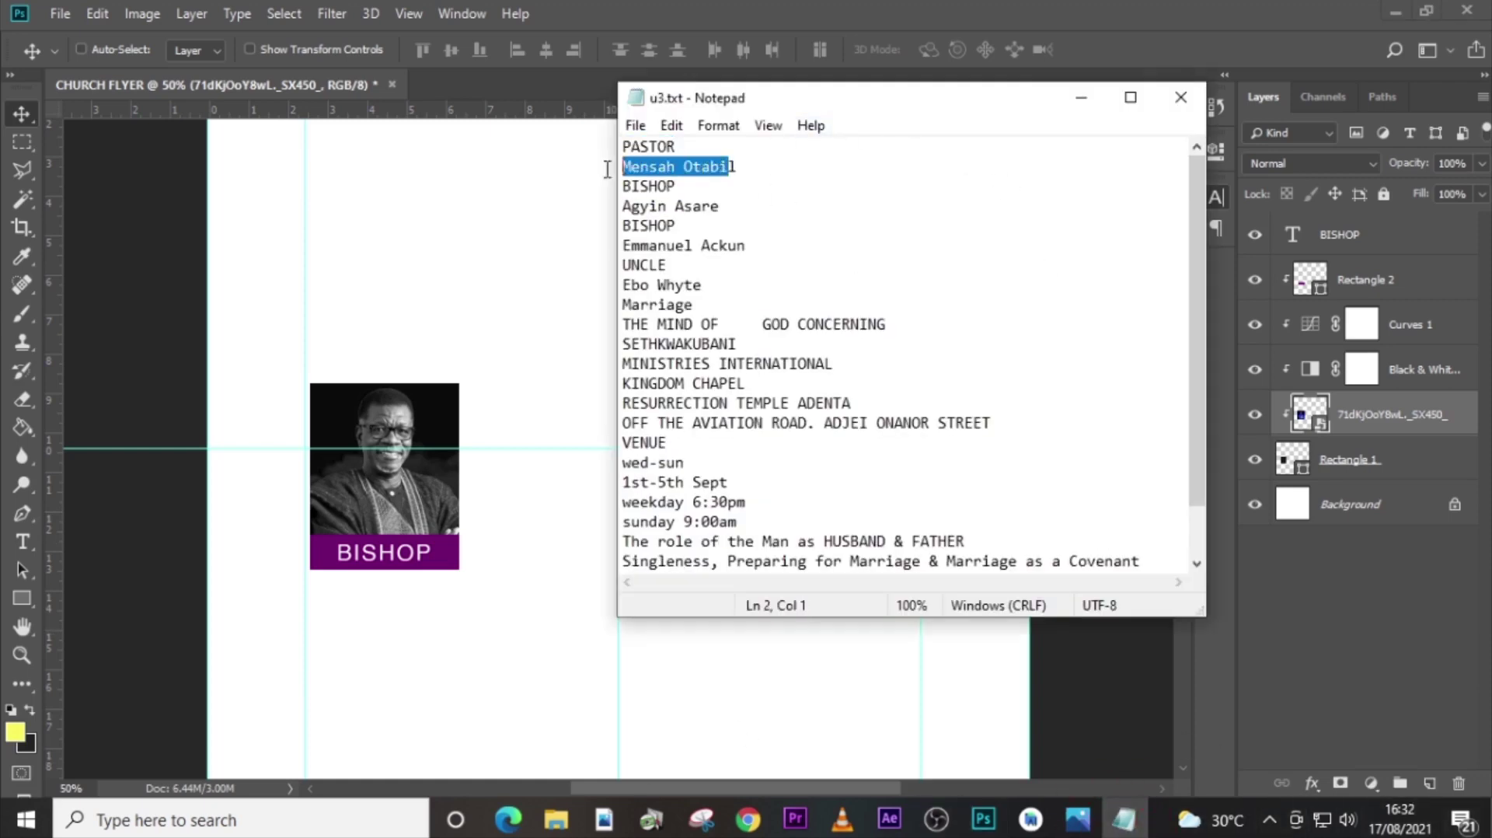
pyautogui.hotkey('ctrl', 'c')
# Back in Photoshop, duplicate the BISHOP caption layer and shift the copy straight down to just below the purple strip.
pyautogui.click(1316, 240)
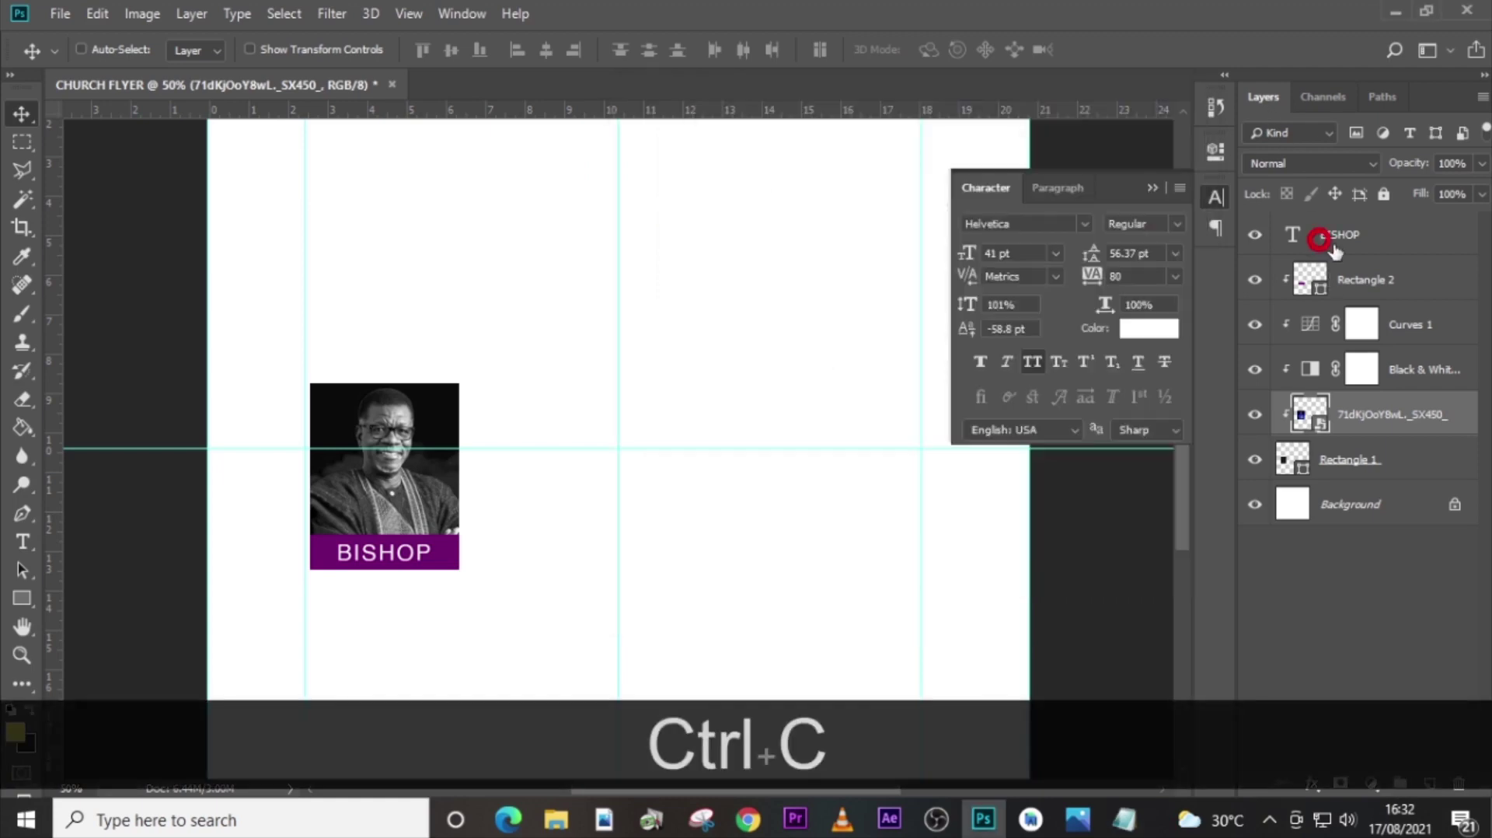
pyautogui.click(1363, 249)
pyautogui.hotkey('ctrl', 'j')
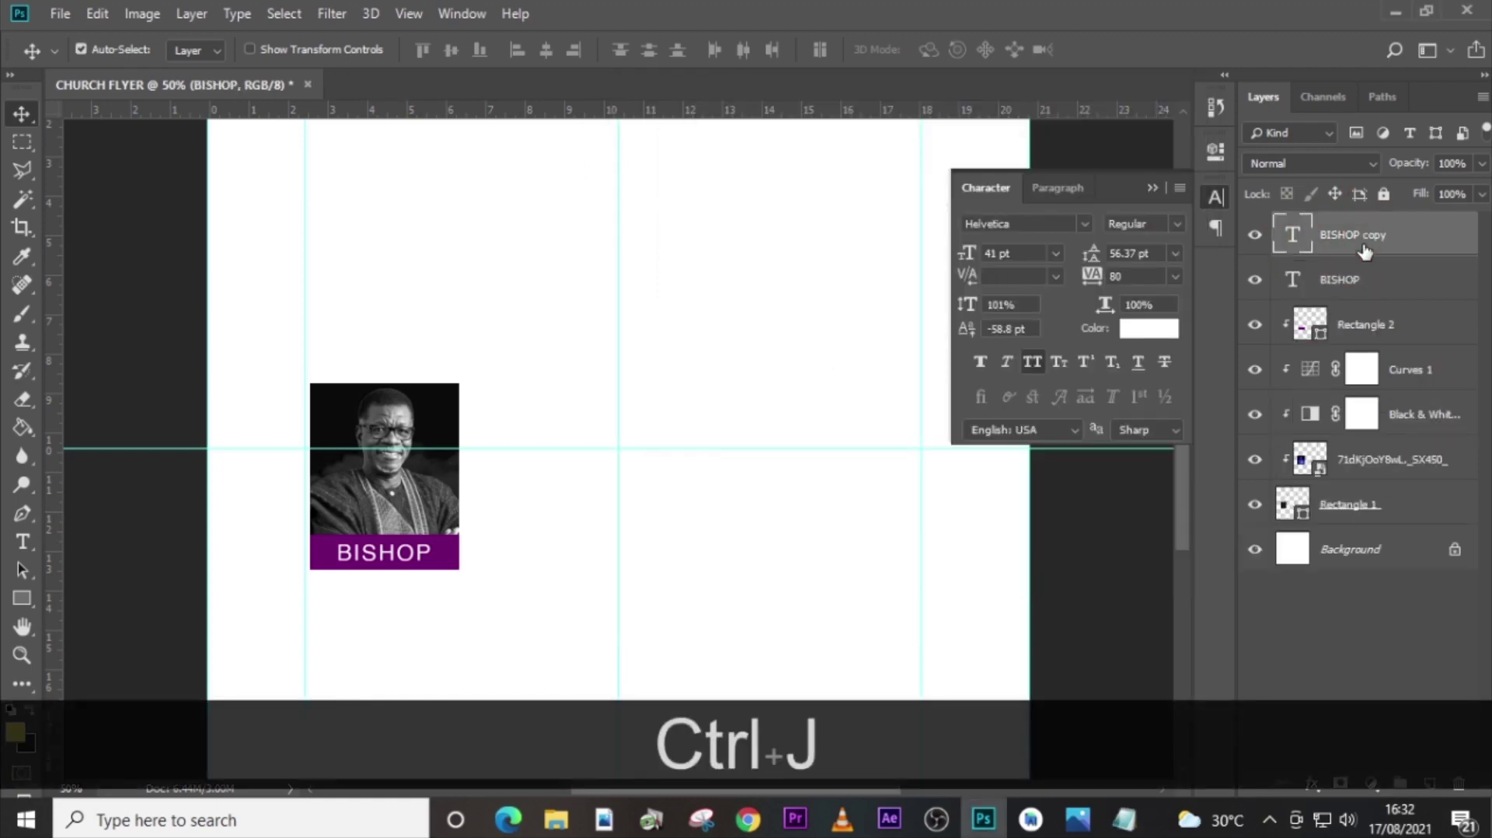
pyautogui.hotkey('shift', 'Down')
pyautogui.hotkey('shift', 'Down')
pyautogui.hotkey('shift', 'Down')
pyautogui.hotkey('shift', 'Down')
pyautogui.hotkey('shift', 'Down')
pyautogui.hotkey('shift', 'Down')
pyautogui.hotkey('shift', 'Down')
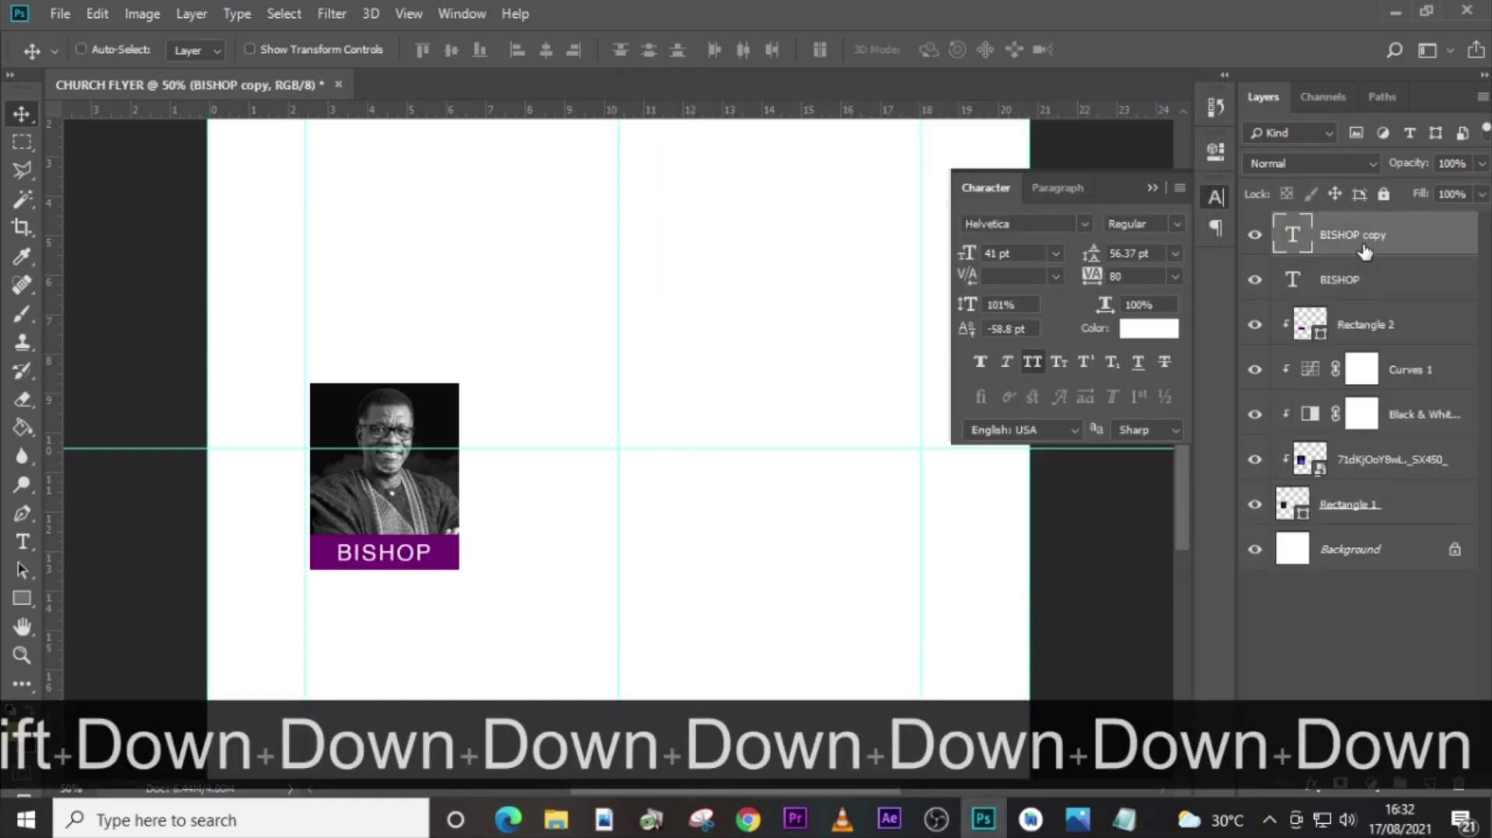
# Set the duplicated caption's text colour to black, 000000.
pyautogui.click(1144, 330)
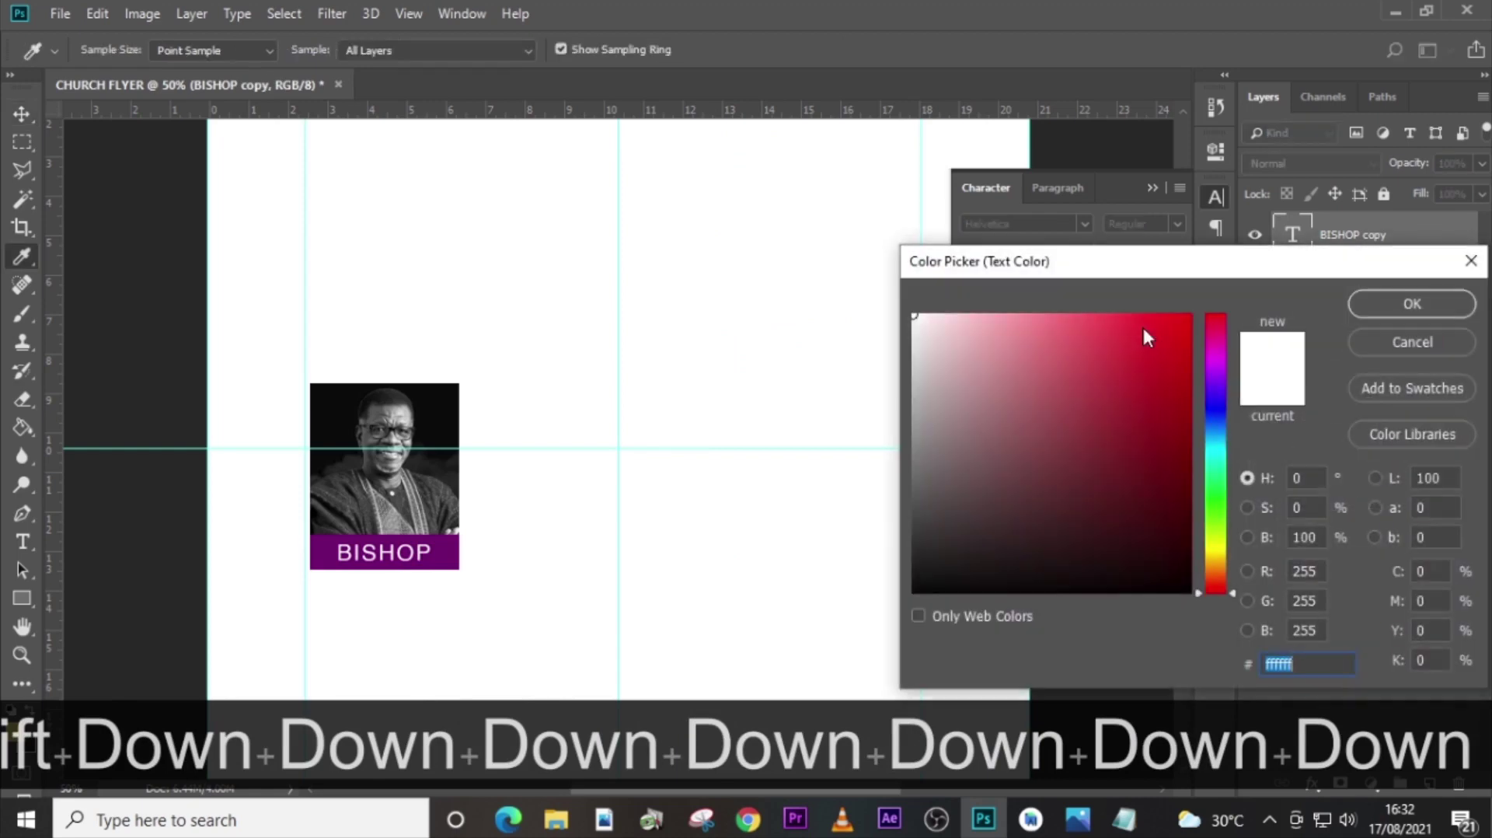
pyautogui.click(915, 327)
pyautogui.write('000000')
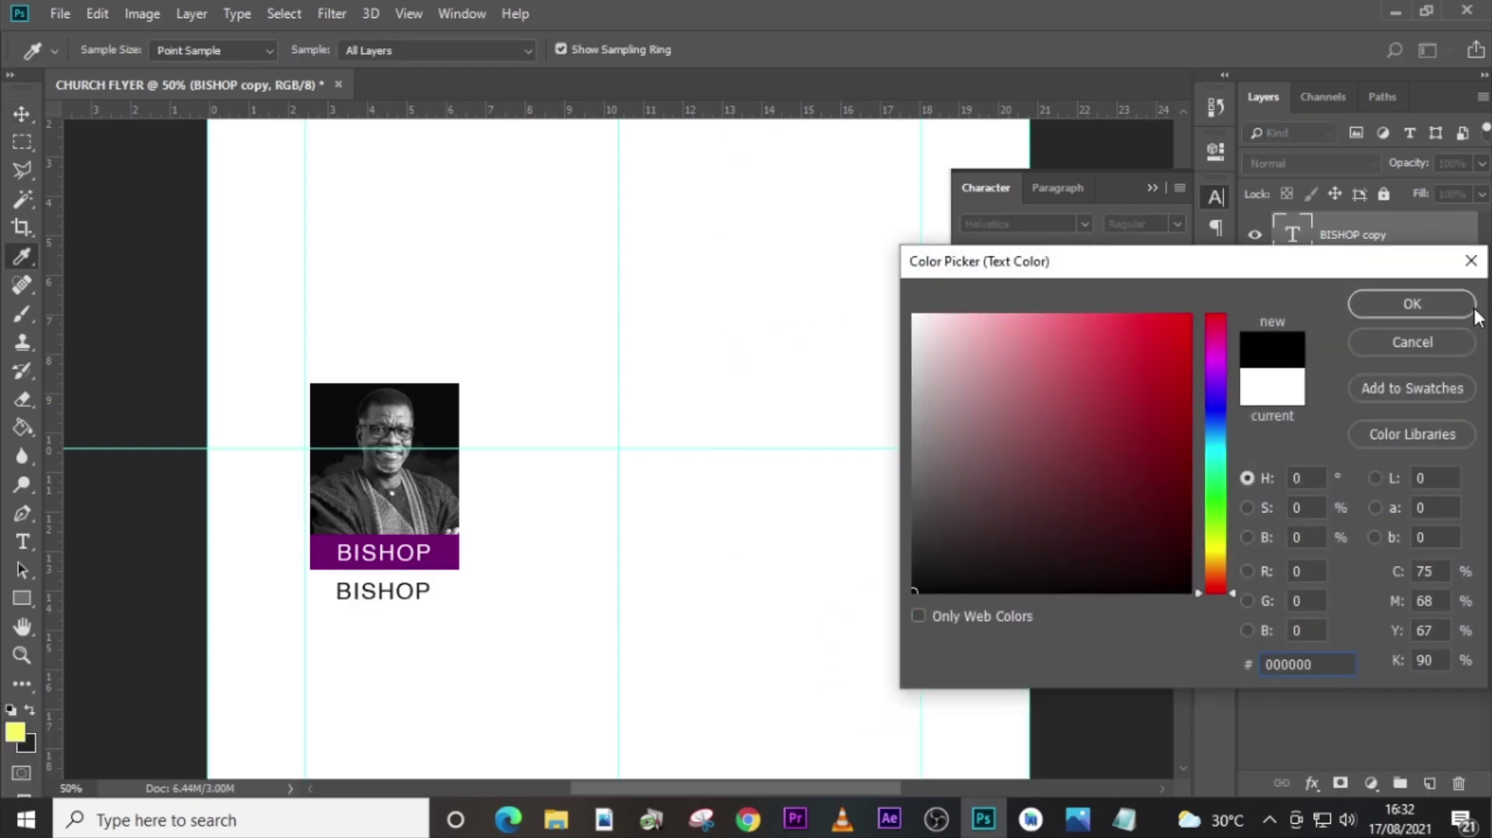
pyautogui.click(1412, 303)
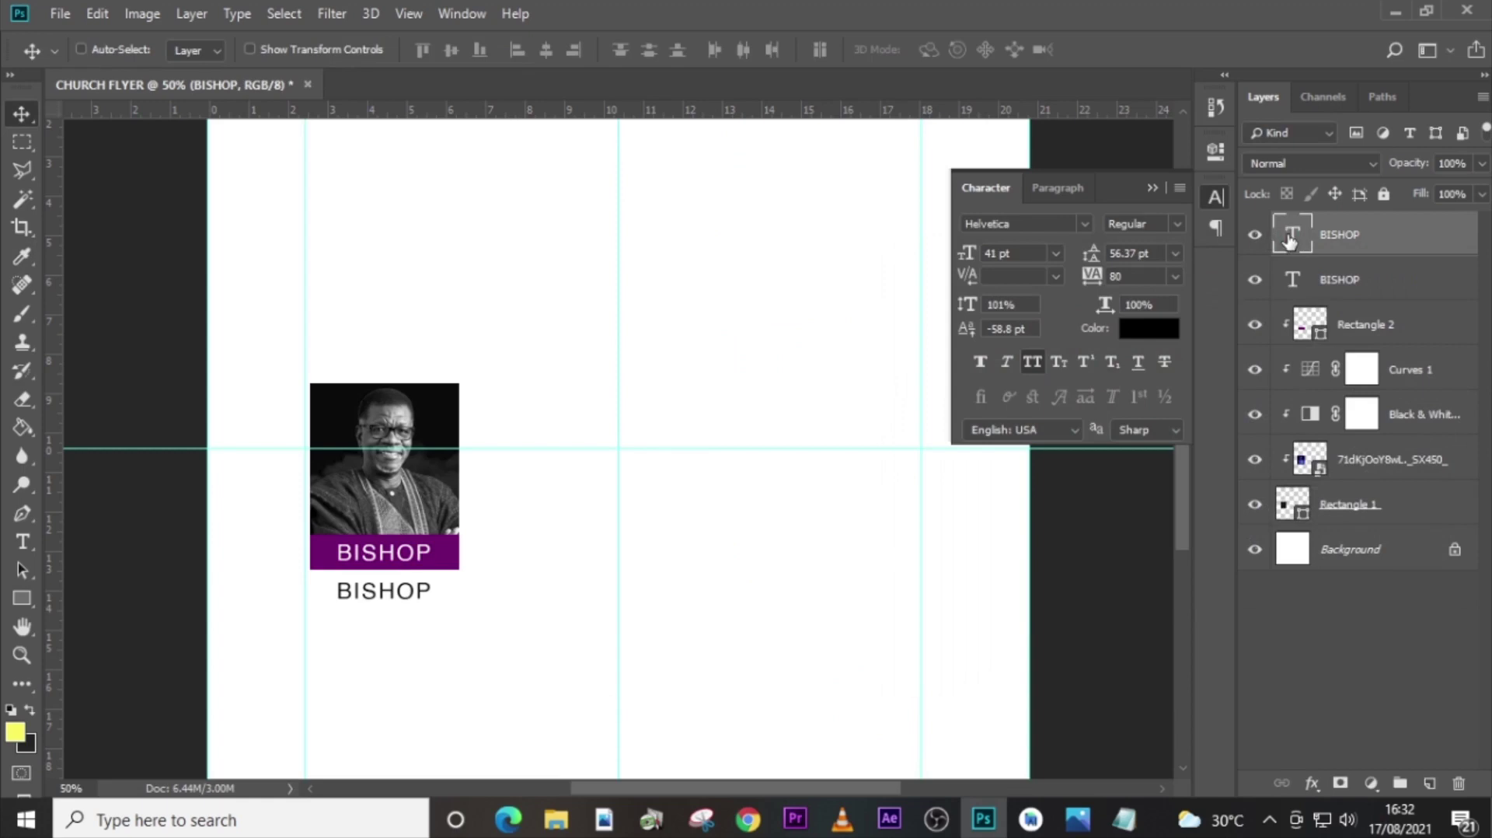
# Replace the duplicated caption's text with the copied speaker name and turn off All Caps.
pyautogui.doubleClick(1290, 237)
pyautogui.hotkey('ctrl', 'v')
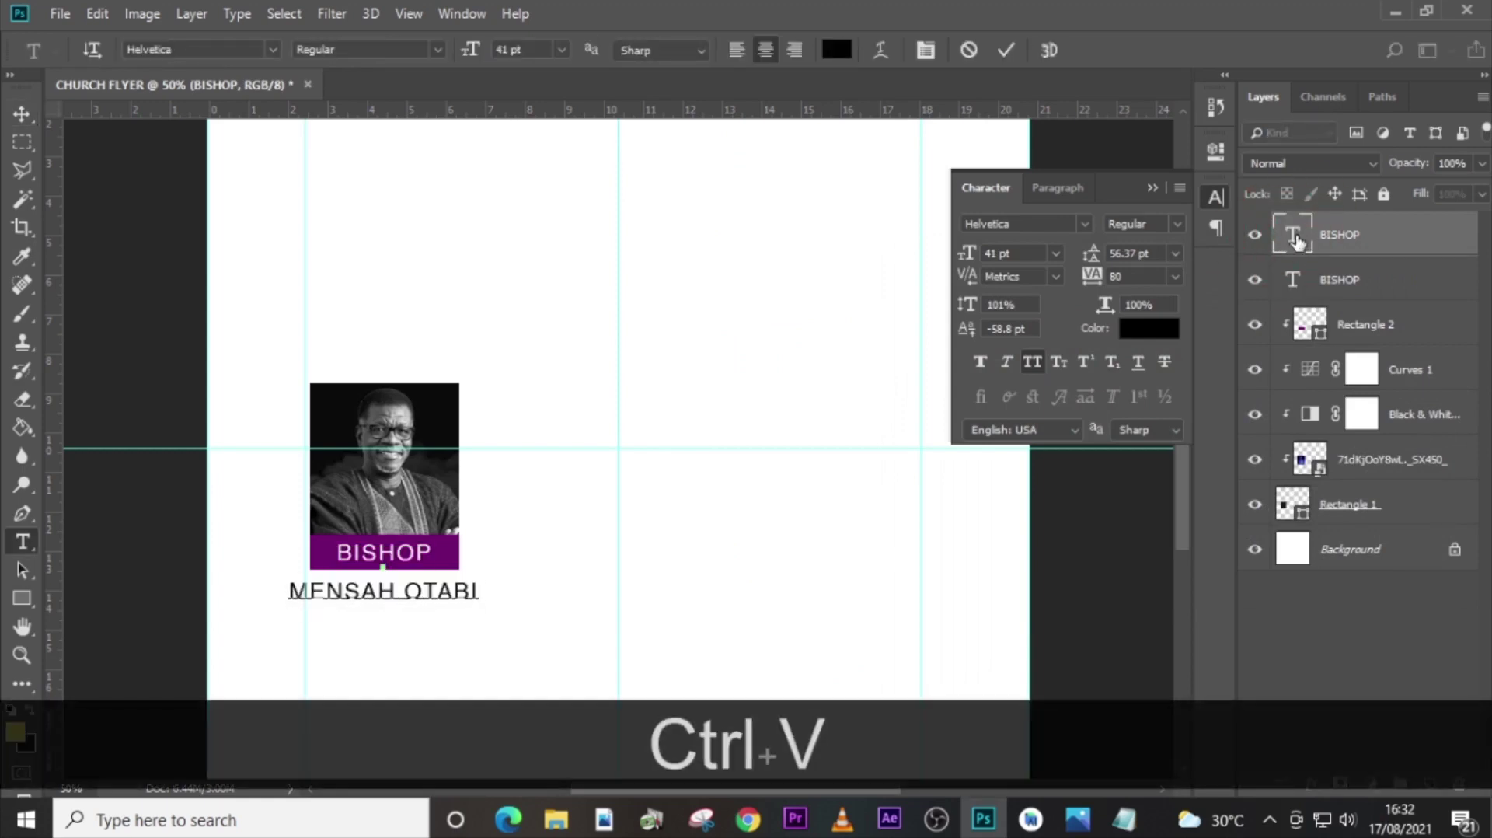
pyautogui.hotkey('ctrl', 'Return')
pyautogui.click(1028, 360)
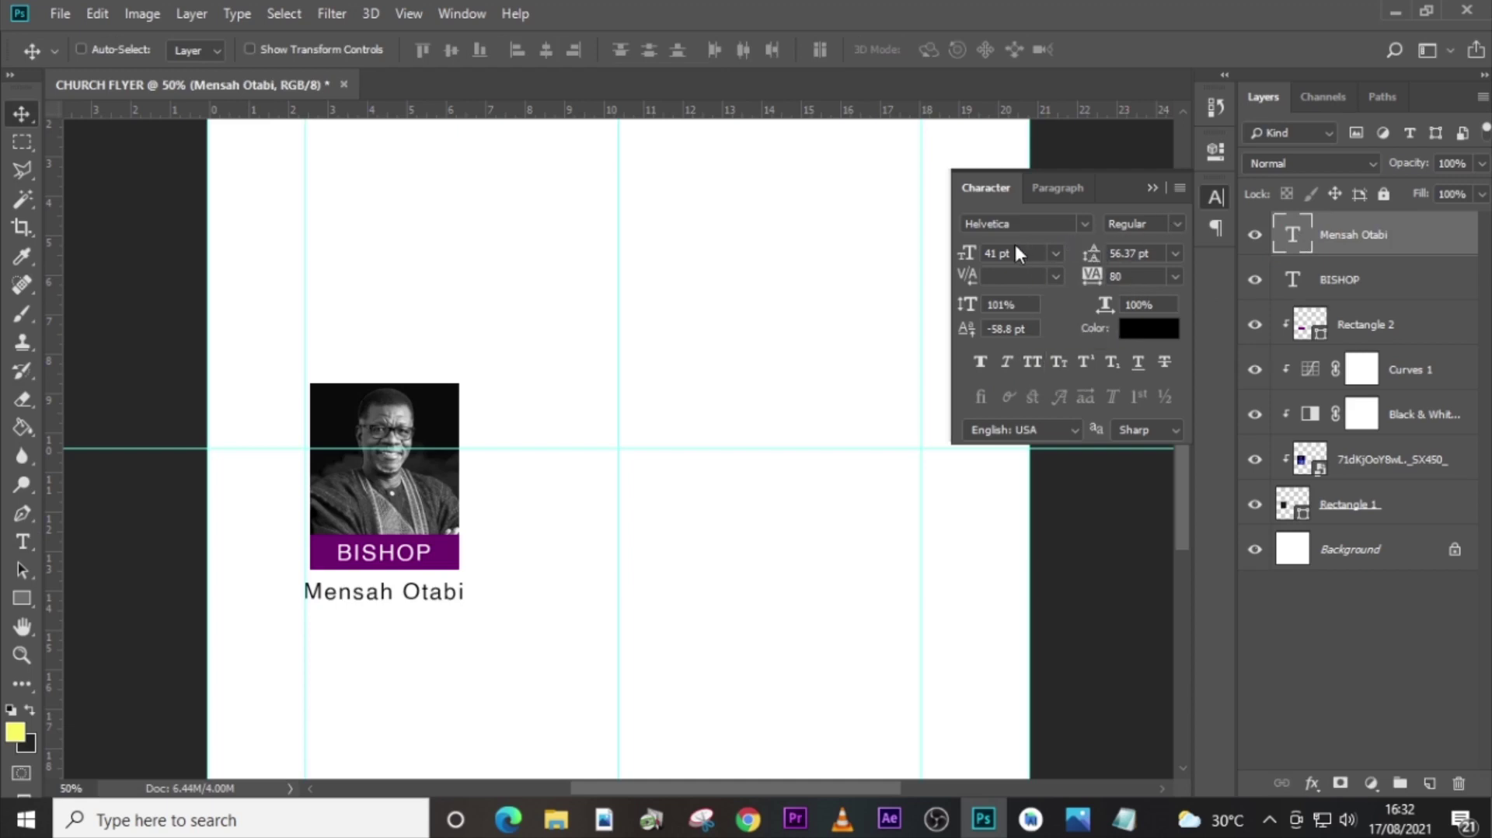
# Set the speaker name's font size to 28 pt.
pyautogui.click(995, 252)
pyautogui.write('28')
pyautogui.press('Return')
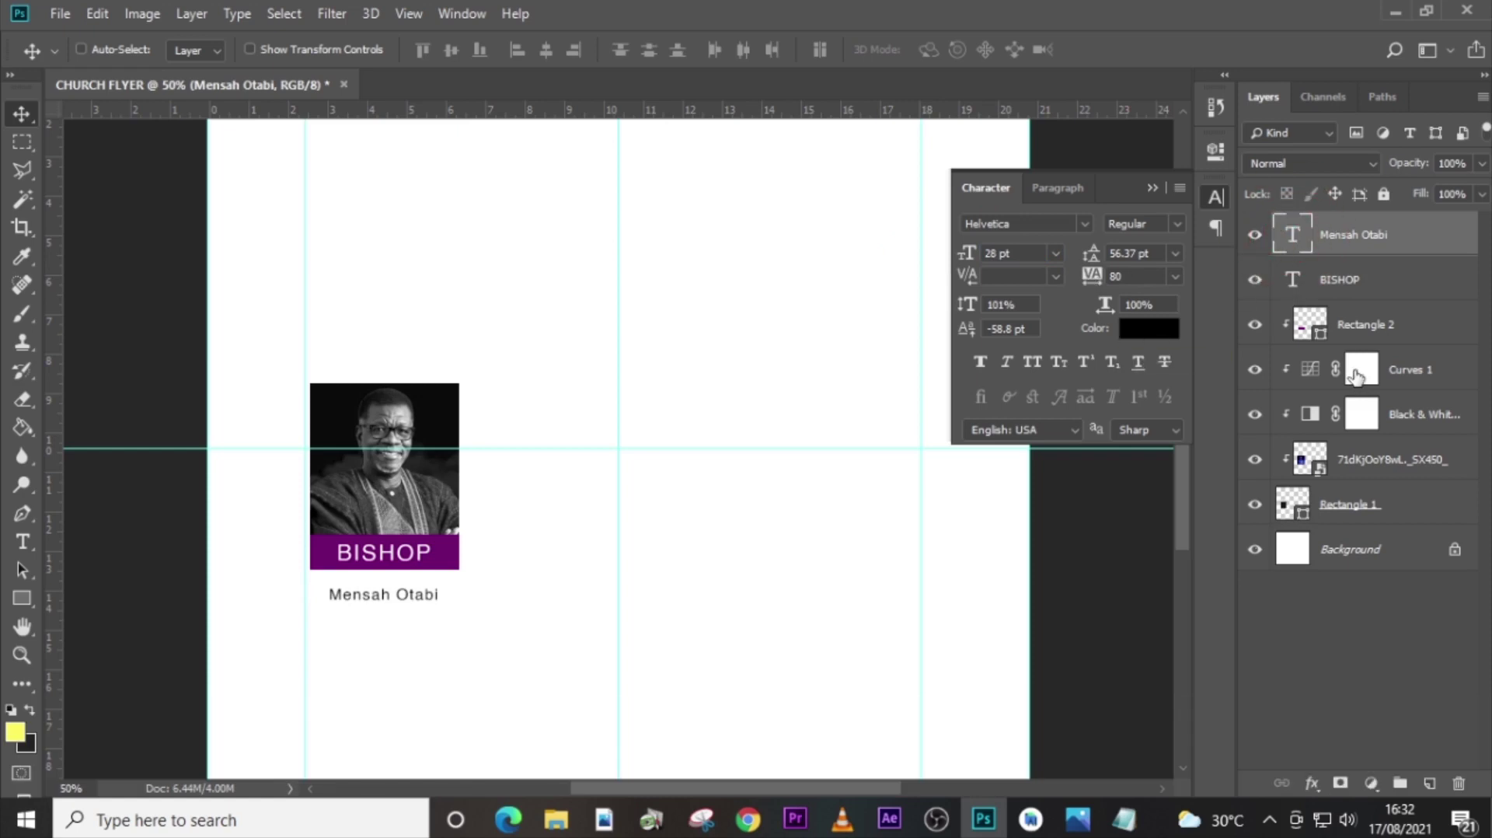
# Nudge the speaker name up so it sits close beneath the purple strip.
pyautogui.press('Up')
pyautogui.press('Up')
pyautogui.press('Up')
pyautogui.press('Up')
pyautogui.press('Up')
pyautogui.press('Up')
pyautogui.press('Up')
pyautogui.press('Up')
pyautogui.press('Up')
pyautogui.press('Up')
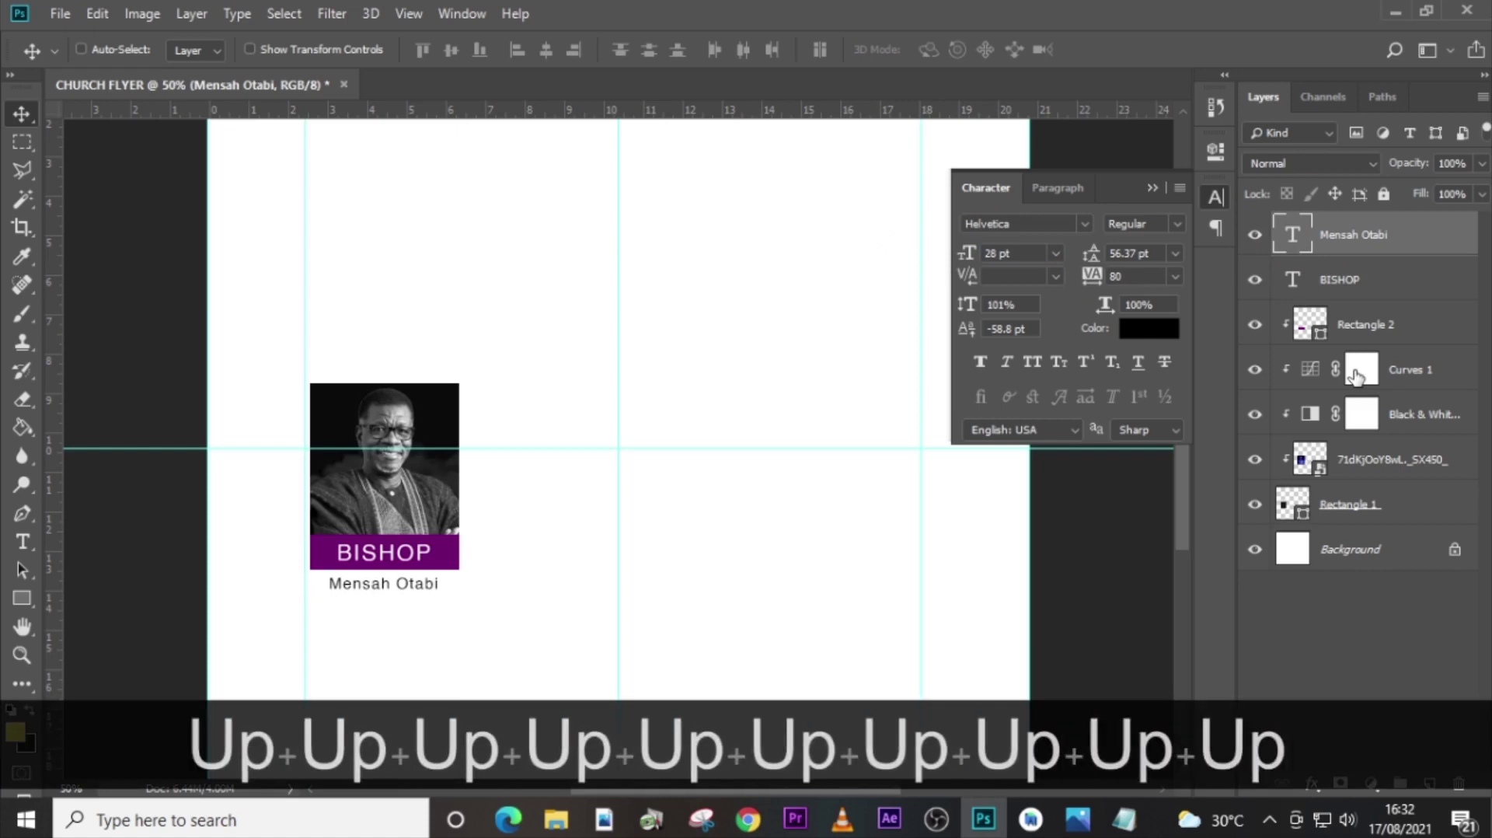
pyautogui.press('Up')
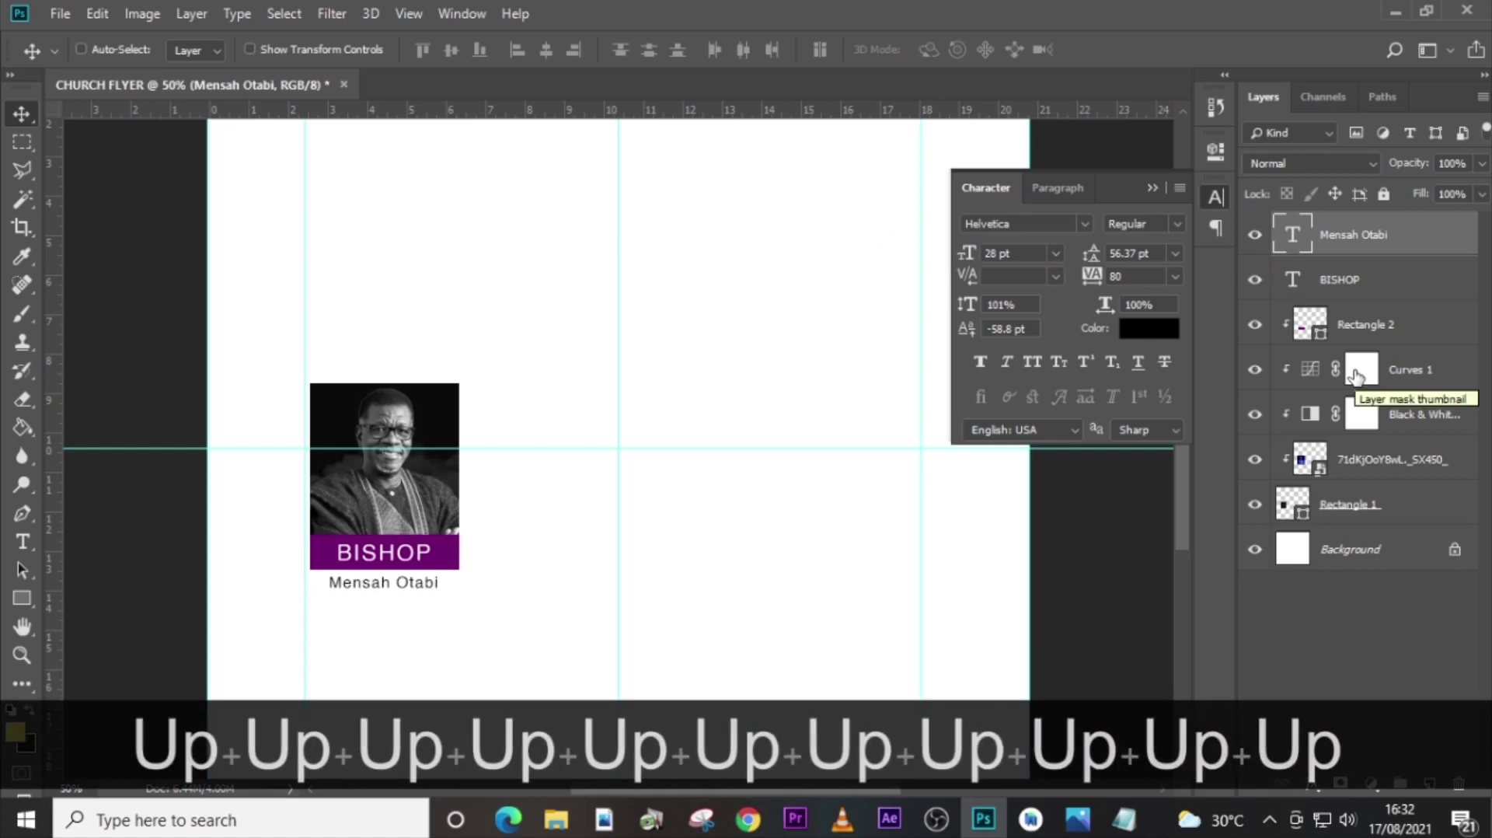
pyautogui.press('Up')
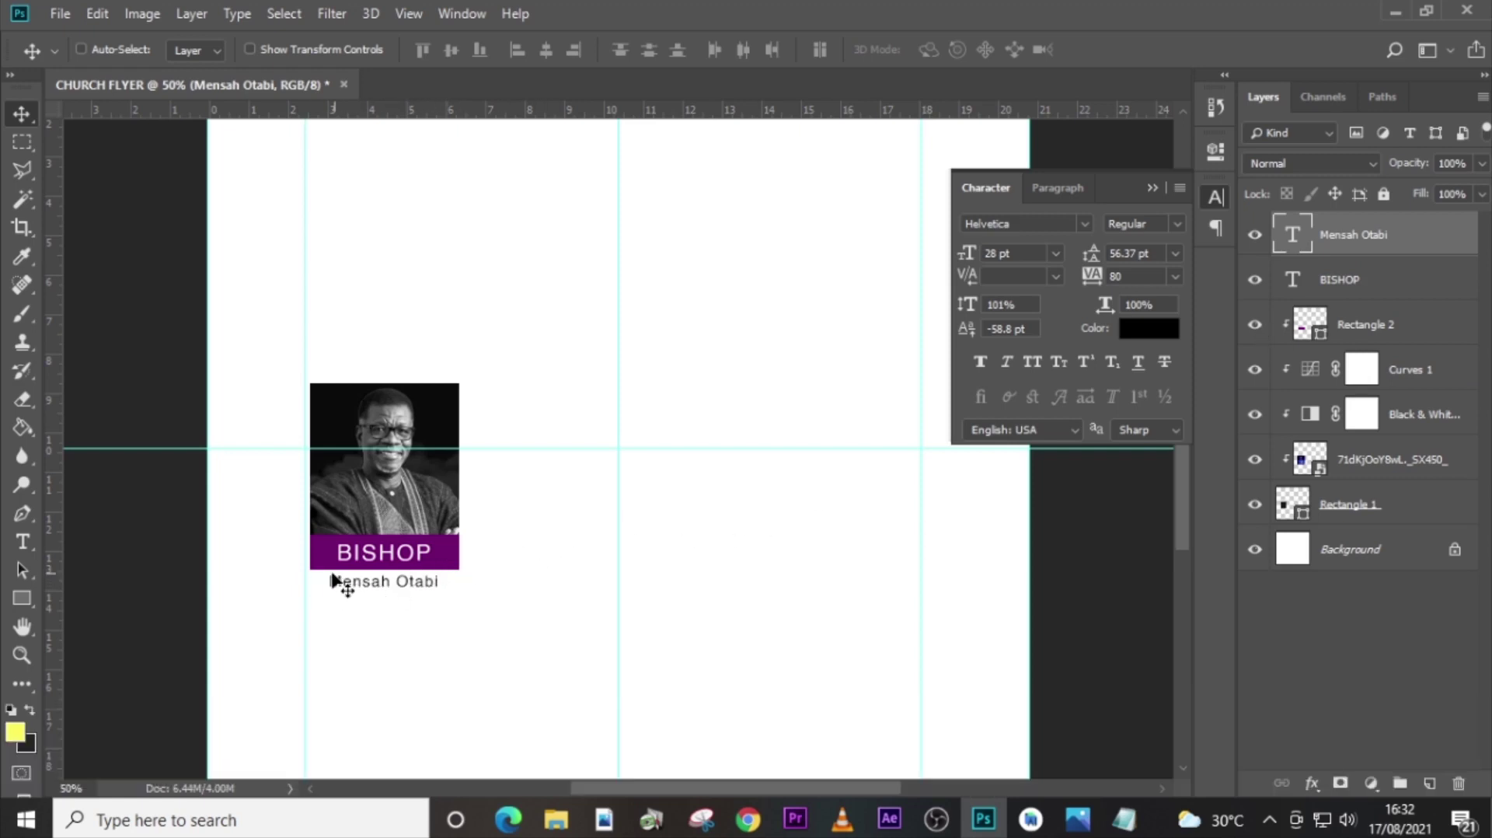
pyautogui.press('Down')
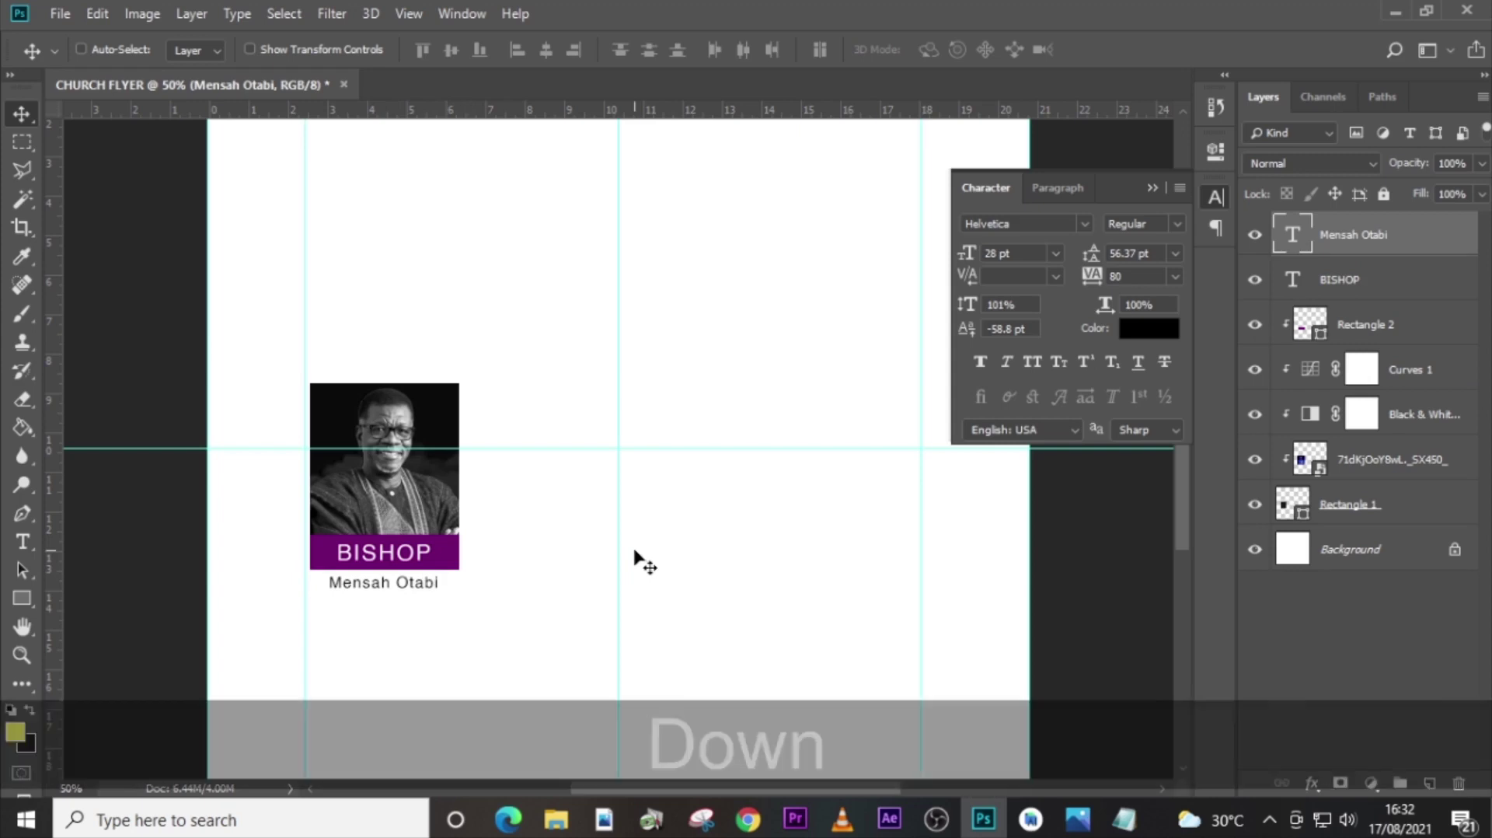
pyautogui.press('Up')
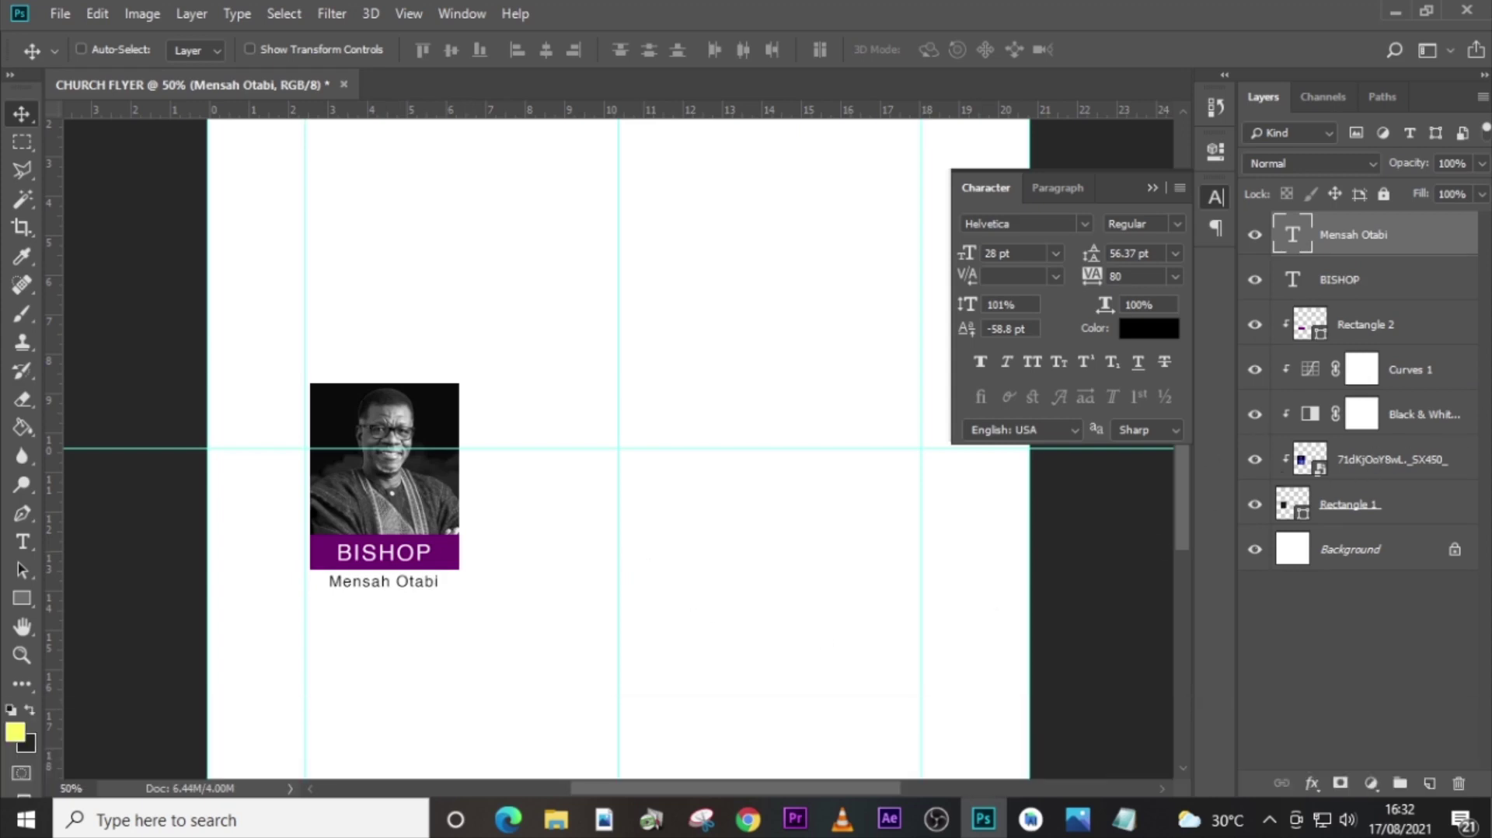
# Group all the speaker card layers, from the name text down to Rectangle 1, leaving out the Background.
pyautogui.keyDown('ctrl'); pyautogui.click(1363, 283); pyautogui.keyUp('ctrl')
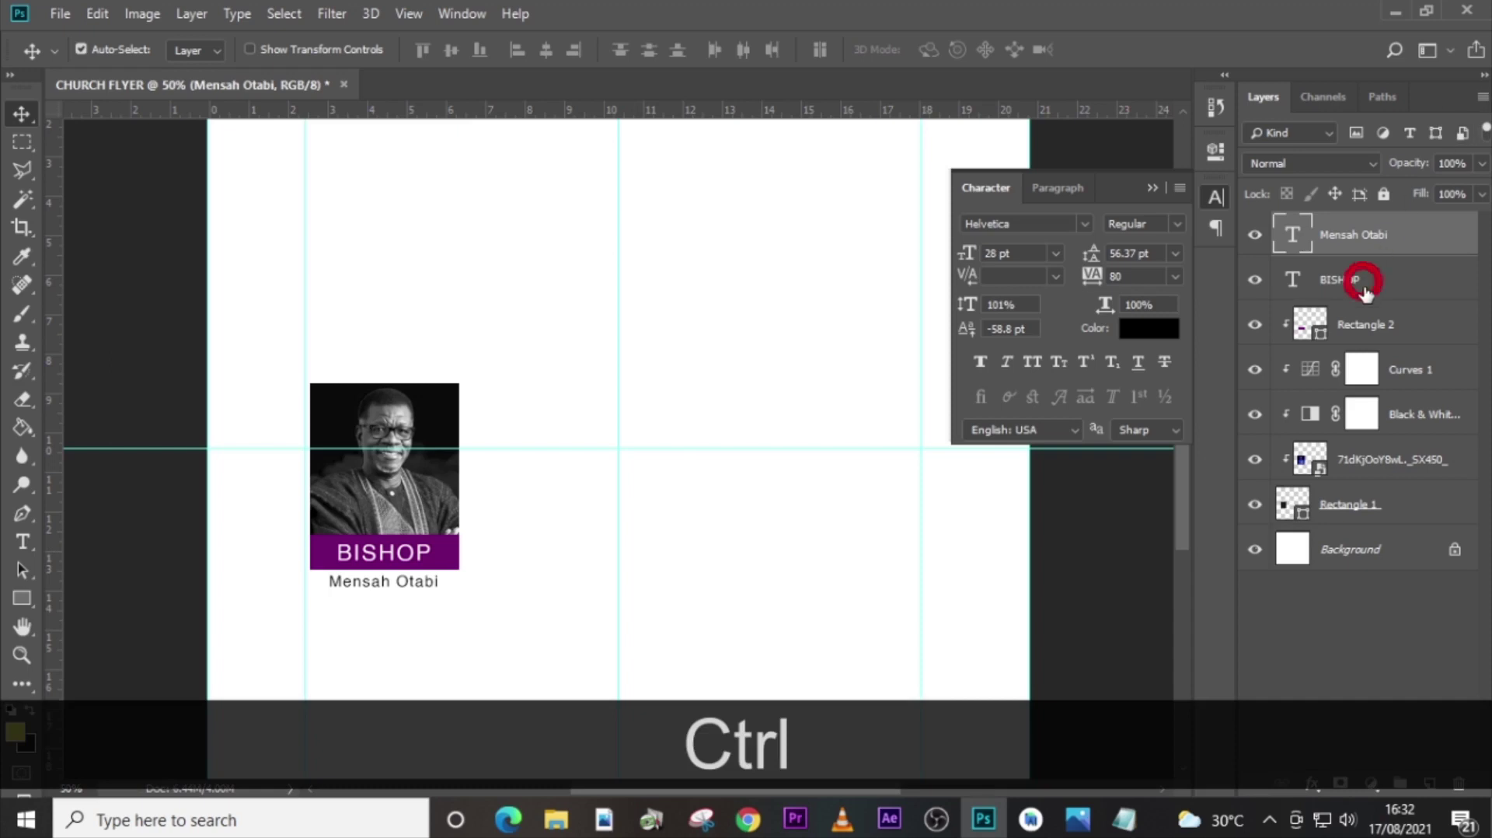
pyautogui.keyDown('ctrl'); pyautogui.click(1379, 325); pyautogui.keyUp('ctrl')
pyautogui.keyDown('ctrl'); pyautogui.click(1384, 371); pyautogui.keyUp('ctrl')
pyautogui.keyDown('ctrl'); pyautogui.click(1391, 412); pyautogui.keyUp('ctrl')
pyautogui.keyDown('ctrl'); pyautogui.click(1397, 457); pyautogui.keyUp('ctrl')
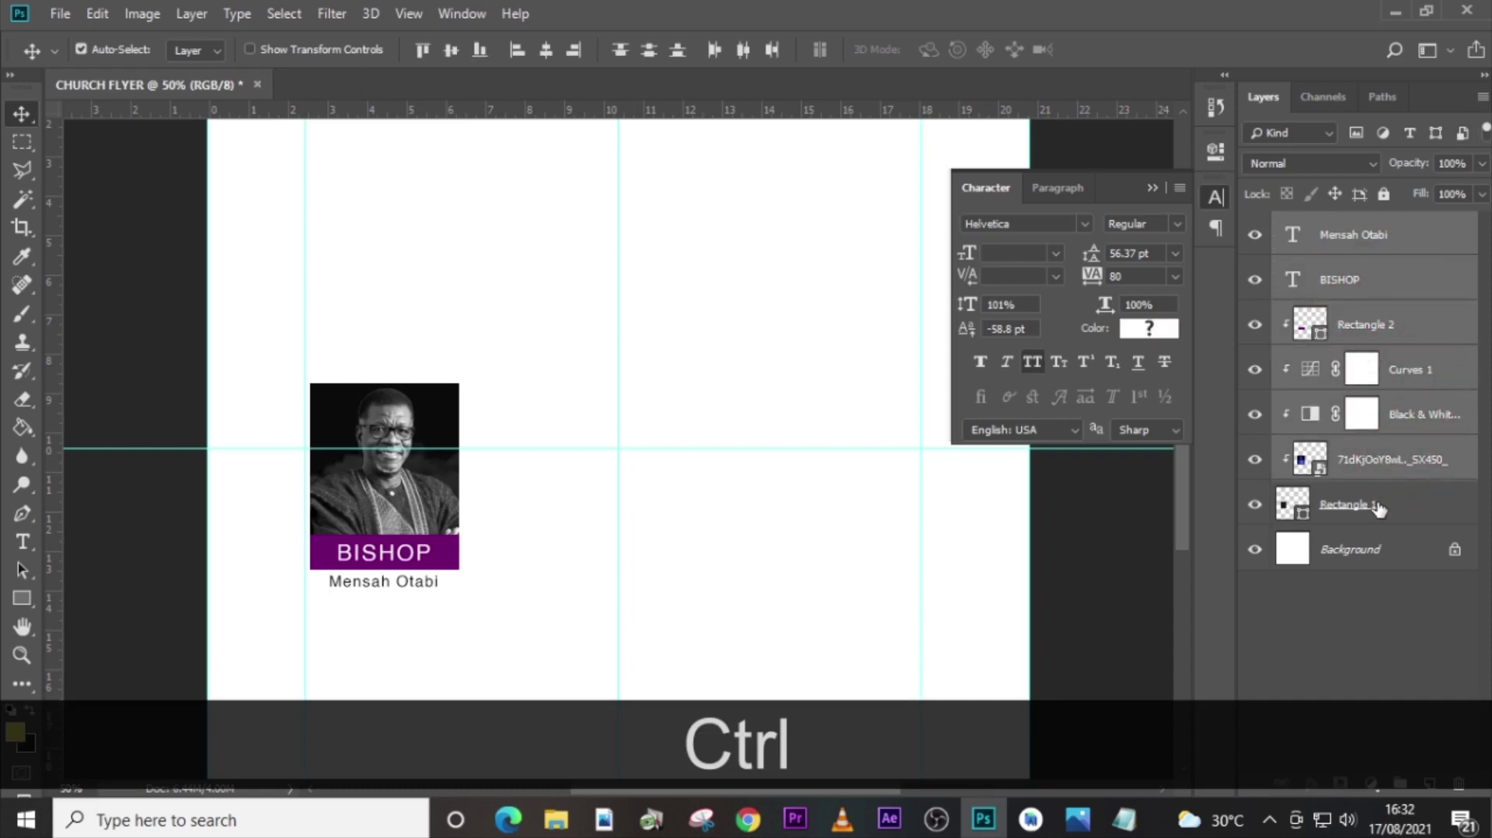
pyautogui.keyDown('ctrl'); pyautogui.click(1377, 505); pyautogui.keyUp('ctrl')
pyautogui.hotkey('ctrl', 'g')
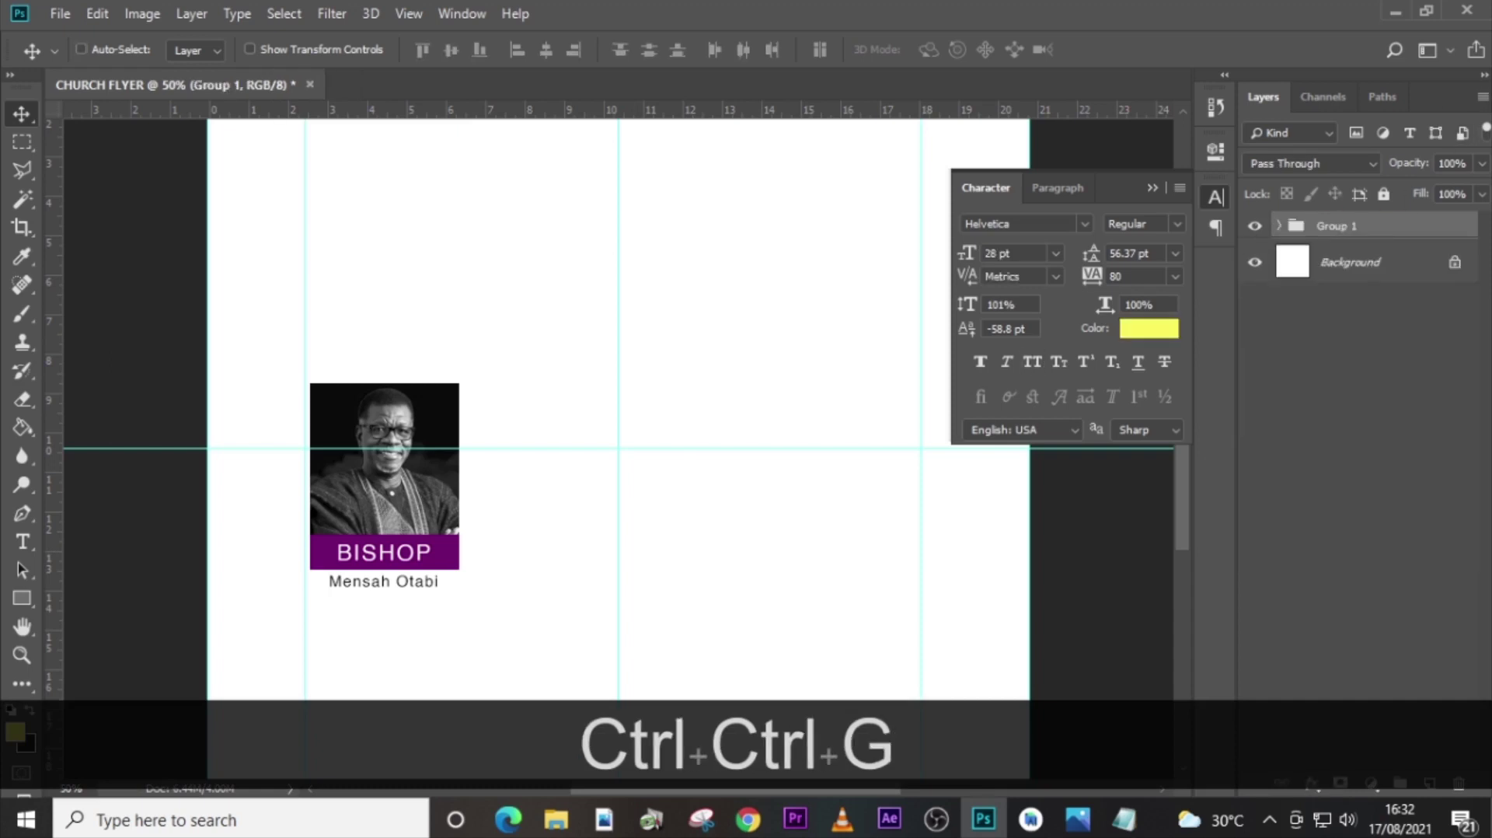
# Rename the new layer group with the speaker's full name in capitals.
pyautogui.doubleClick(1328, 225)
pyautogui.press('capslock')
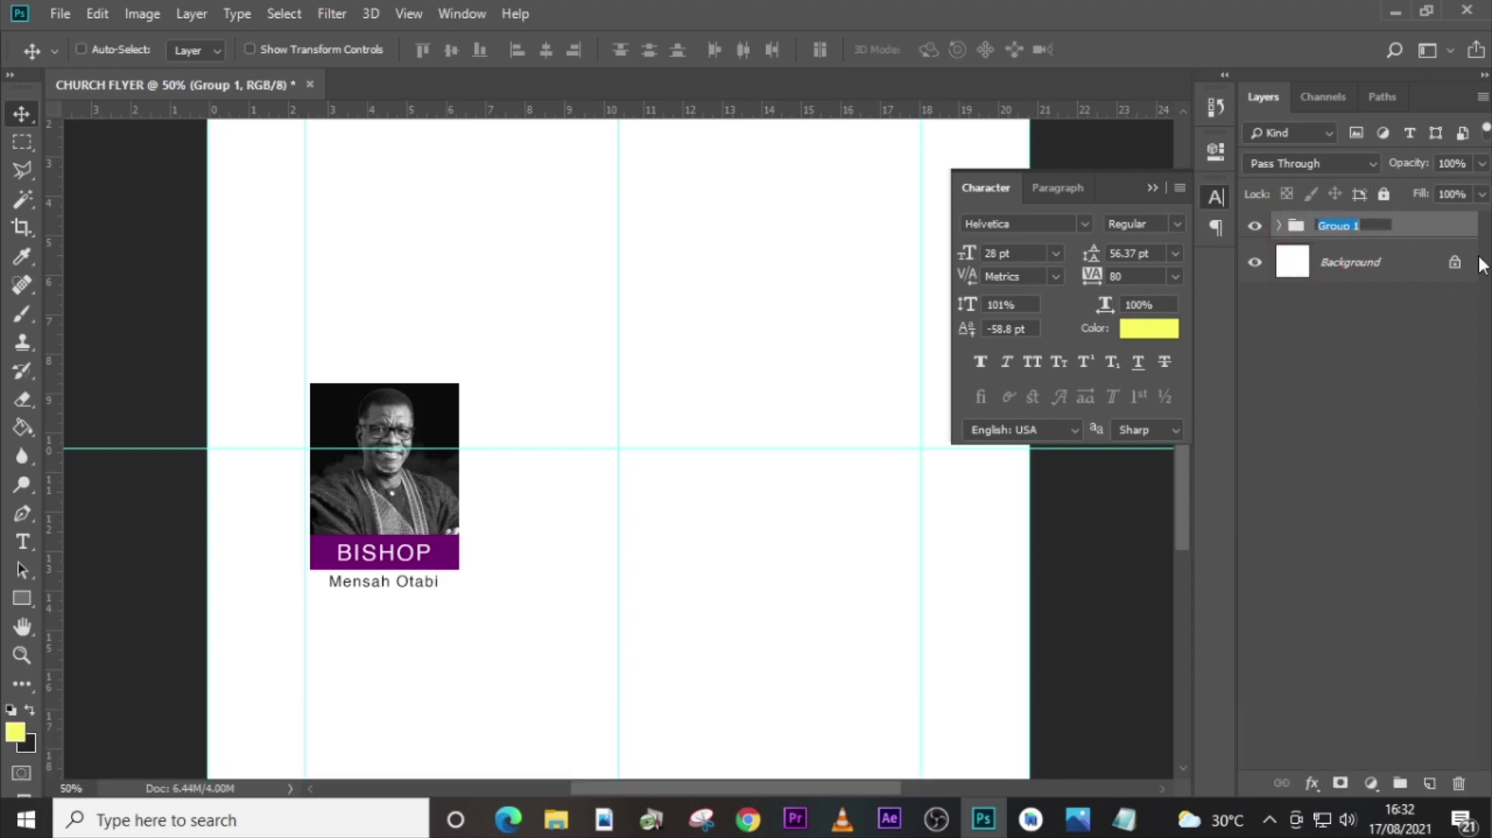
pyautogui.write('MENSAH ')
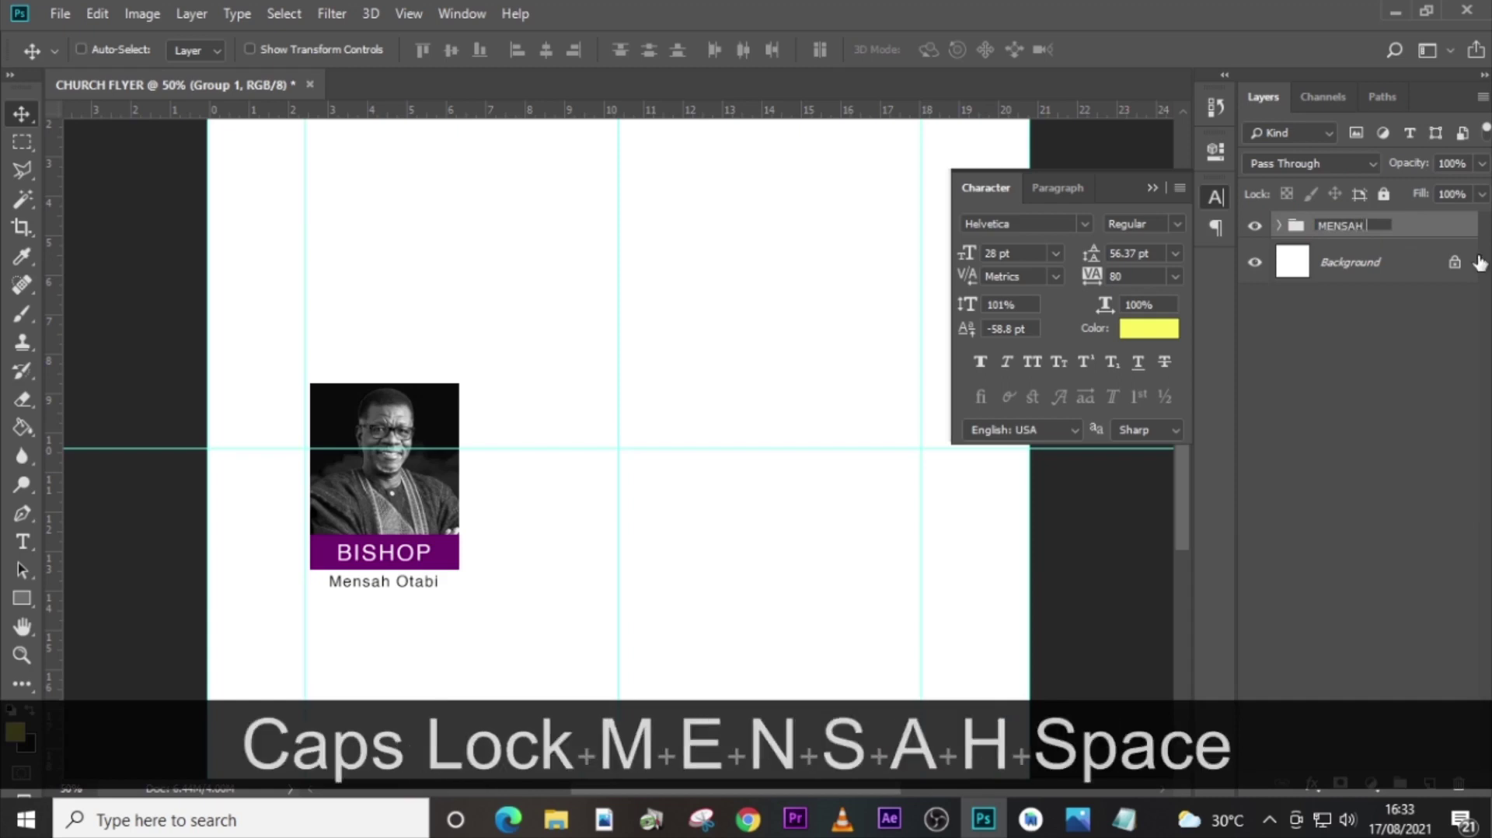
pyautogui.write('OTABLE')
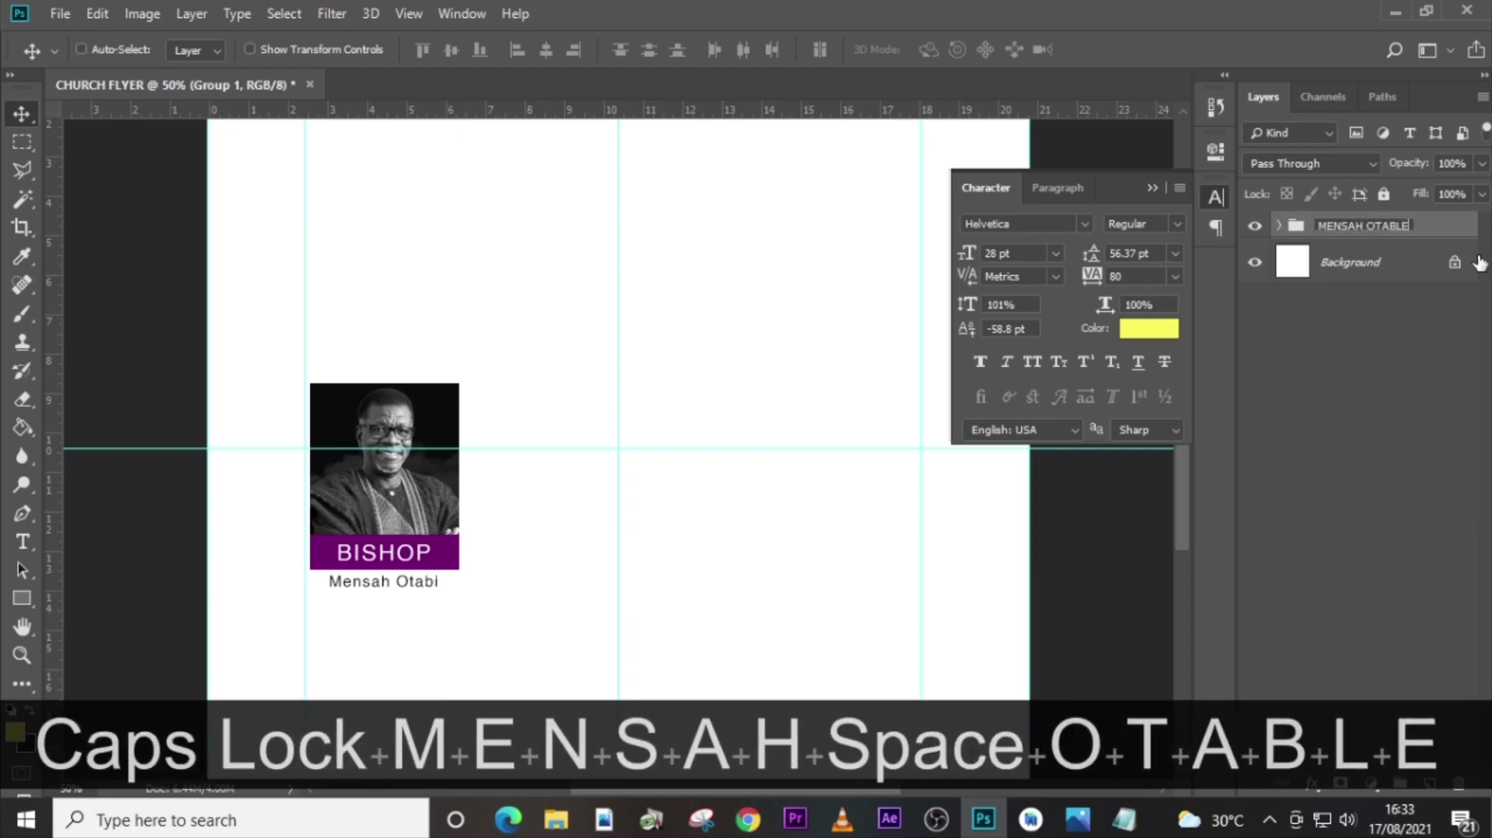
pyautogui.press('BackSpace')
pyautogui.press('BackSpace')
pyautogui.write('IL')
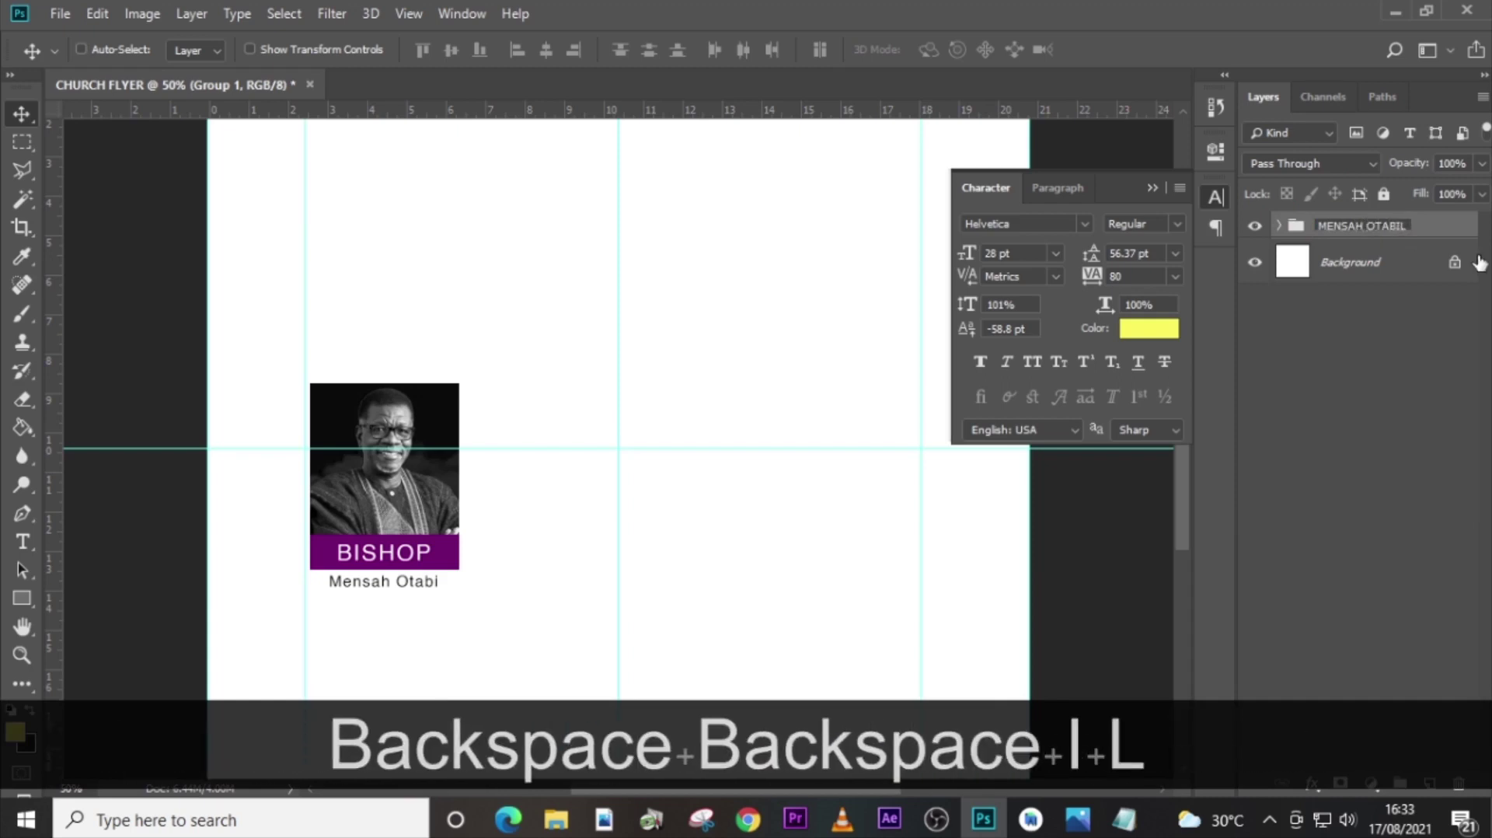
pyautogui.press('Return')
# Duplicate the speaker card group and place the copy beside the original on its right, level with it and with a narrow gap.
pyautogui.press('ctrl')
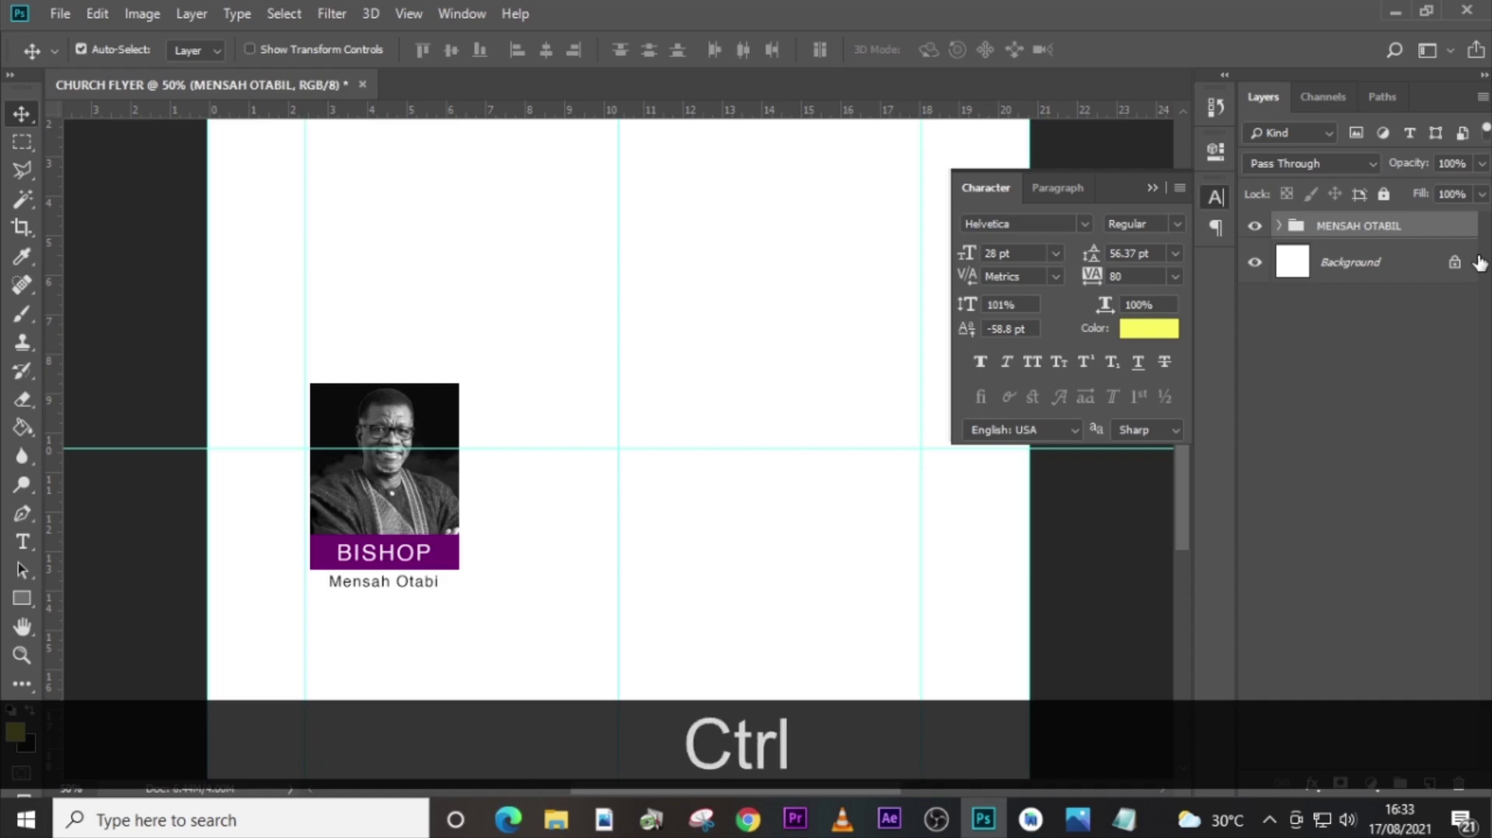
pyautogui.hotkey('ctrl', 'j')
pyautogui.press('v')
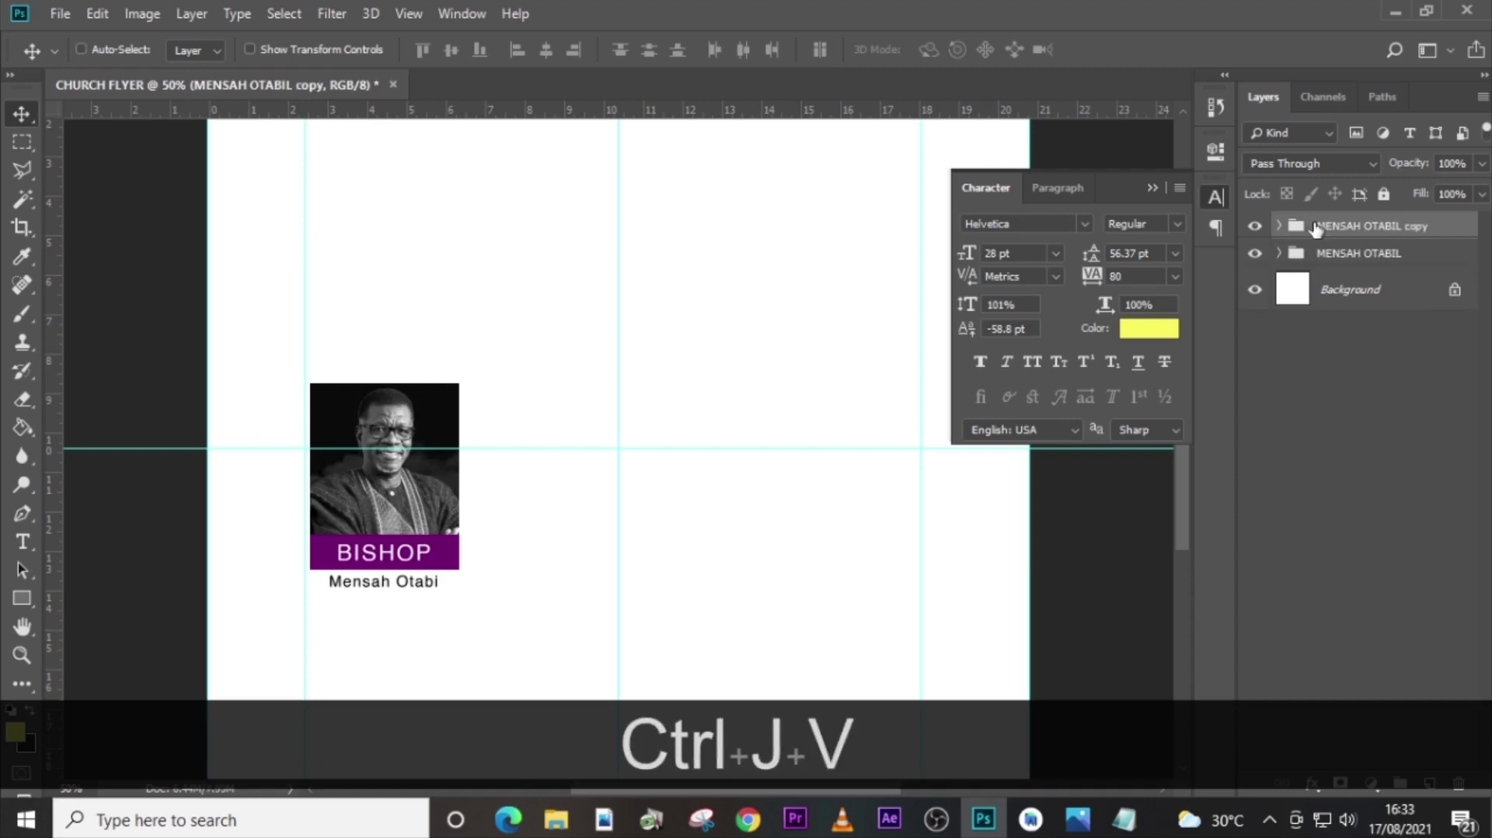
pyautogui.press('shift')
pyautogui.moveTo(416, 498); pyautogui.dragTo(571, 513)
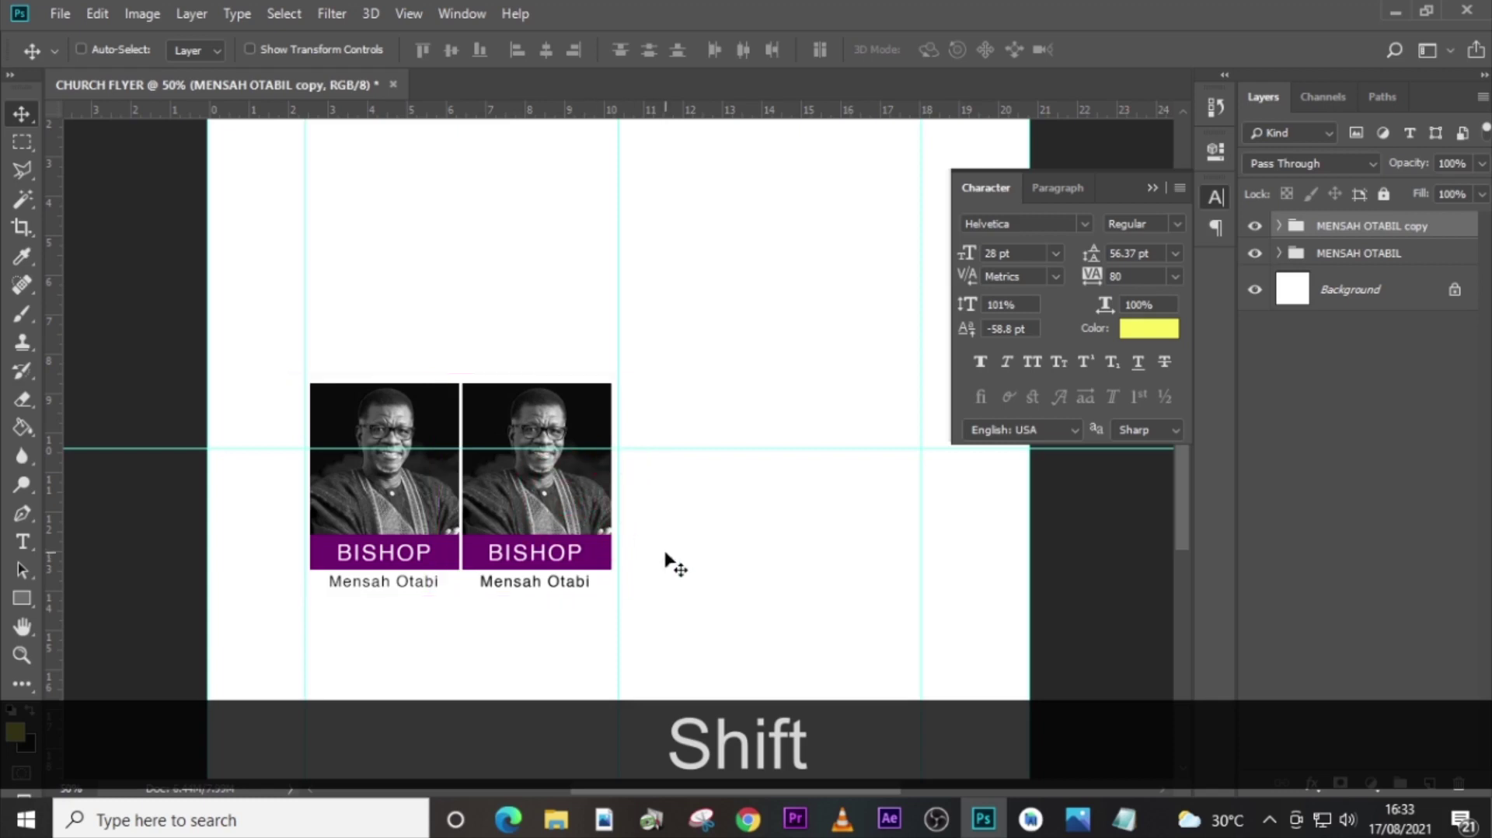
pyautogui.hotkey('shift', 'Right')
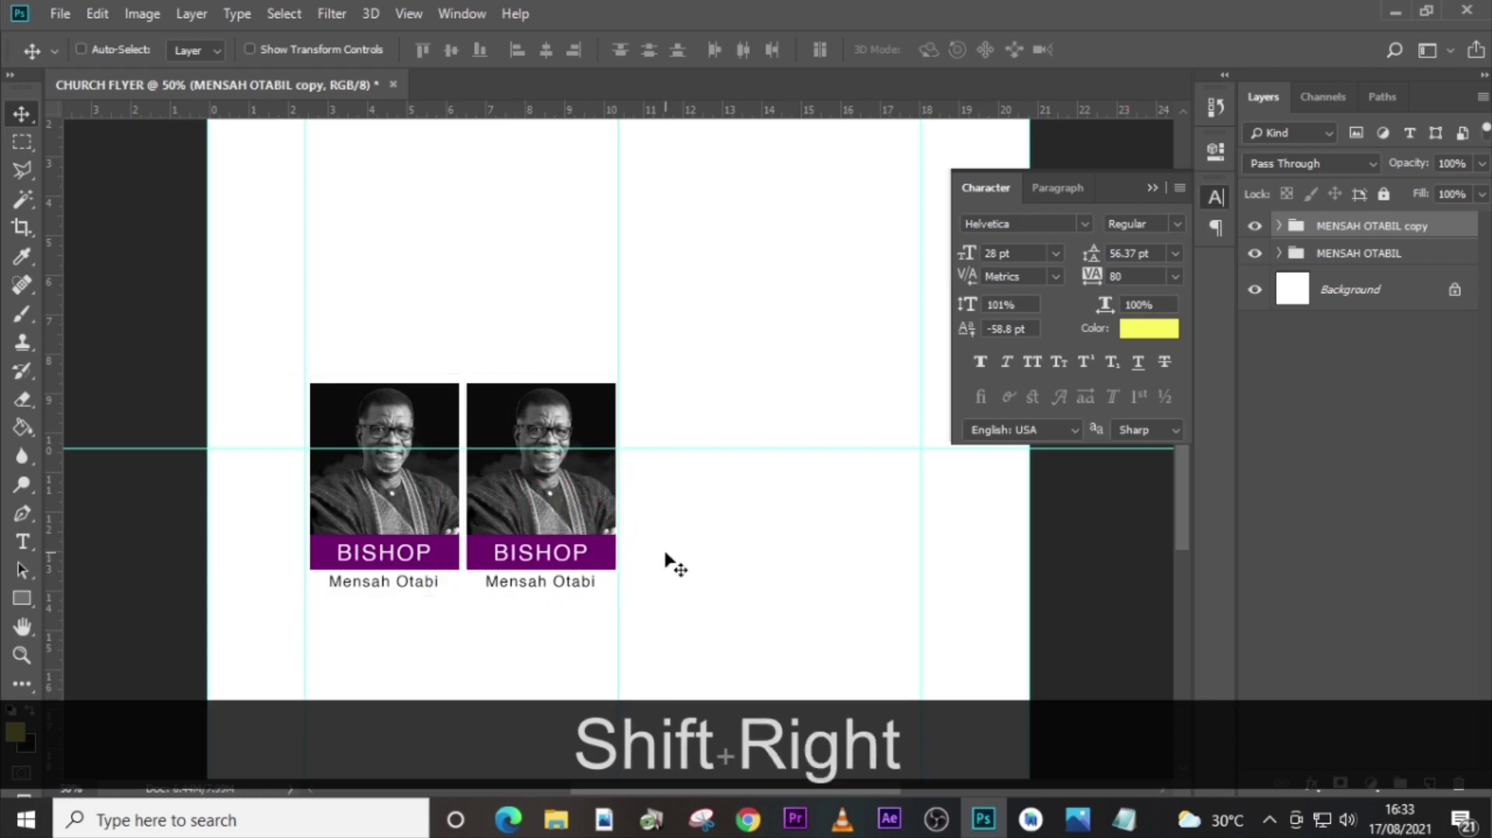
pyautogui.press('Left')
pyautogui.press('Left')
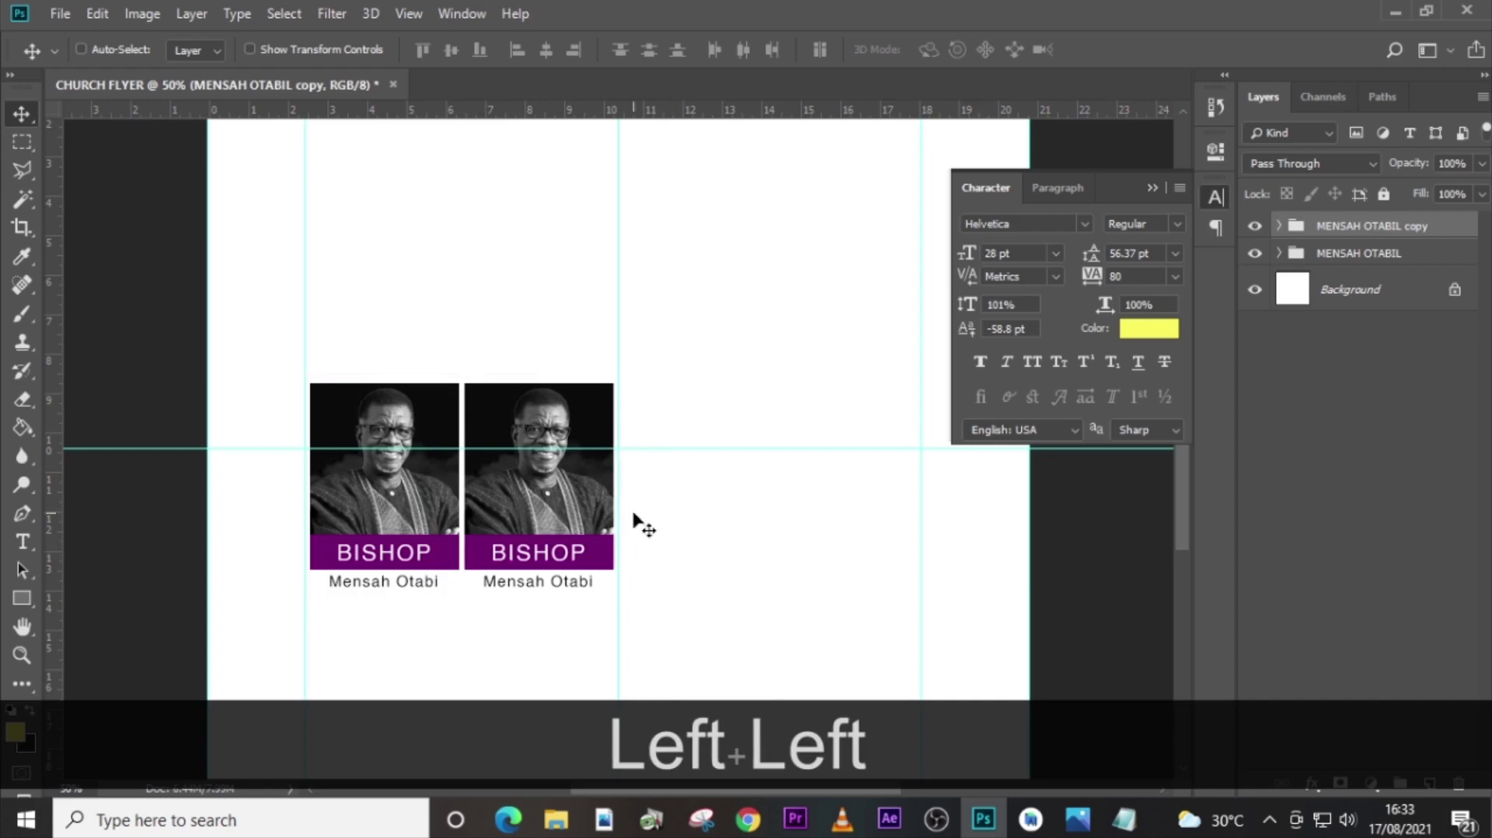
# Duplicate both speaker card groups together and place the copies beside them, level and evenly spaced, to make a row of four.
pyautogui.keyDown('ctrl'); pyautogui.click(1350, 261); pyautogui.keyUp('ctrl')
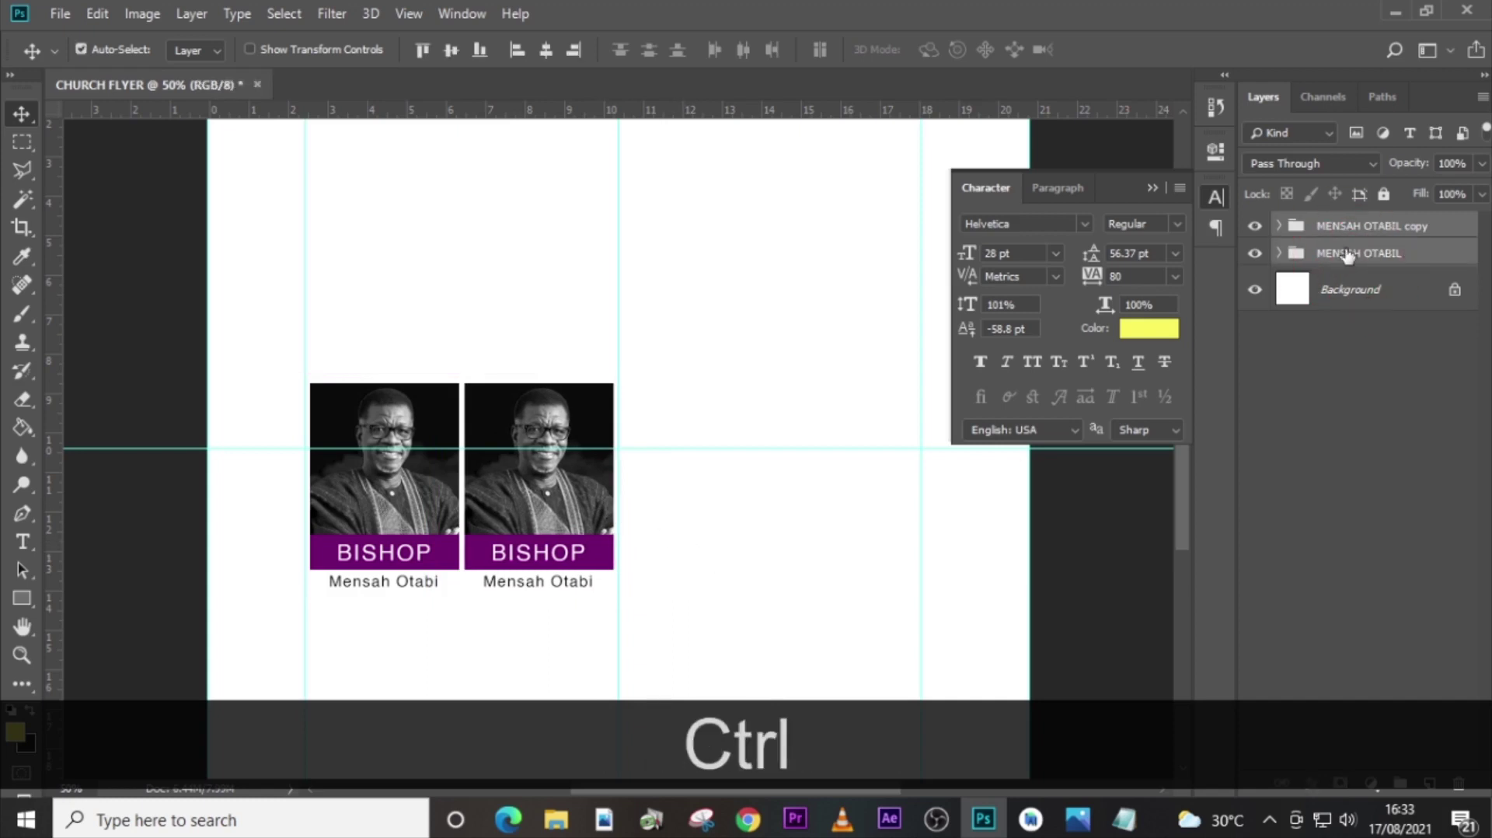
pyautogui.hotkey('ctrl', 'j')
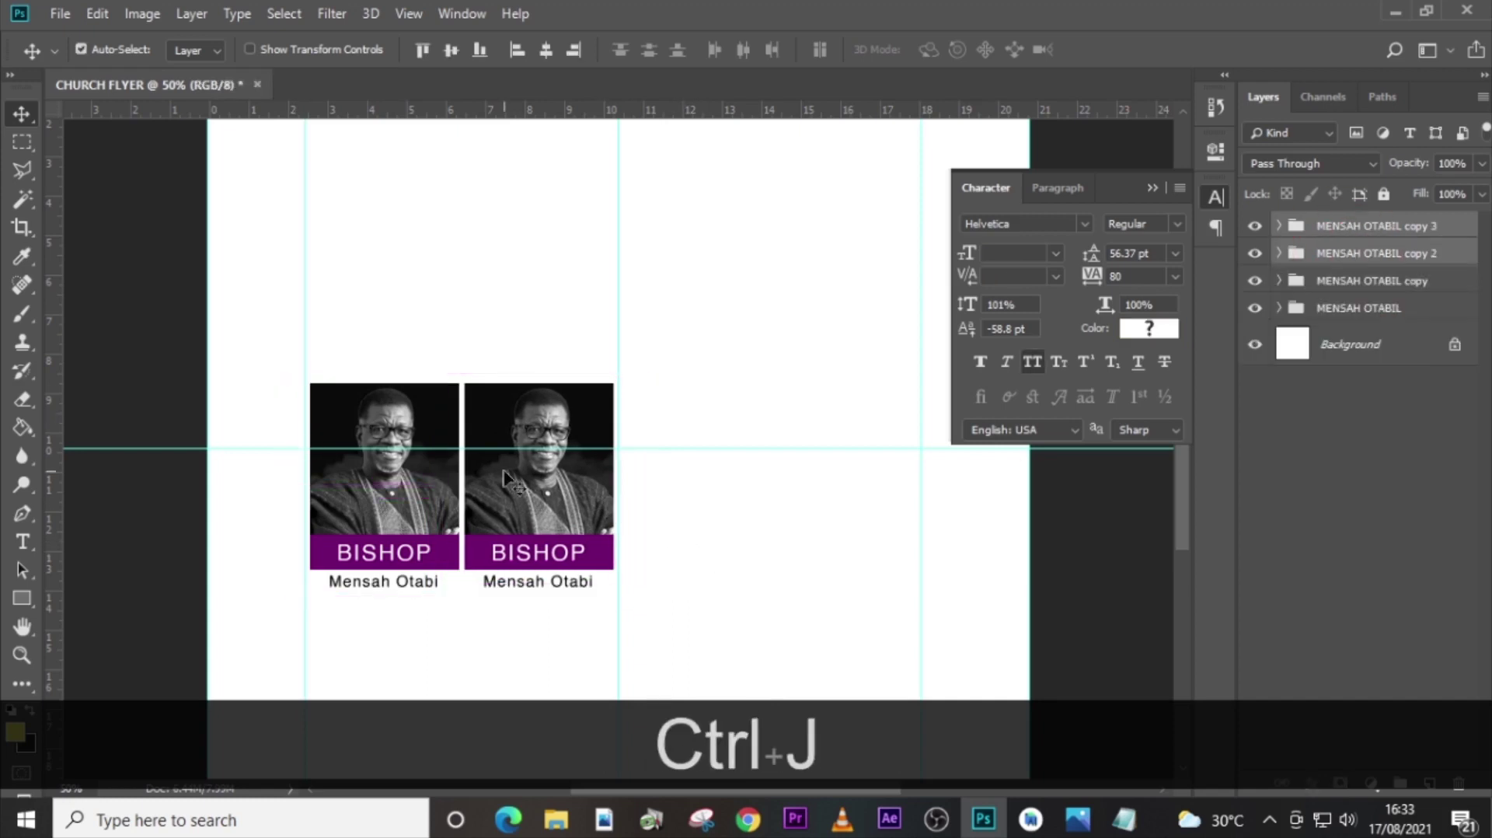
pyautogui.press('shift')
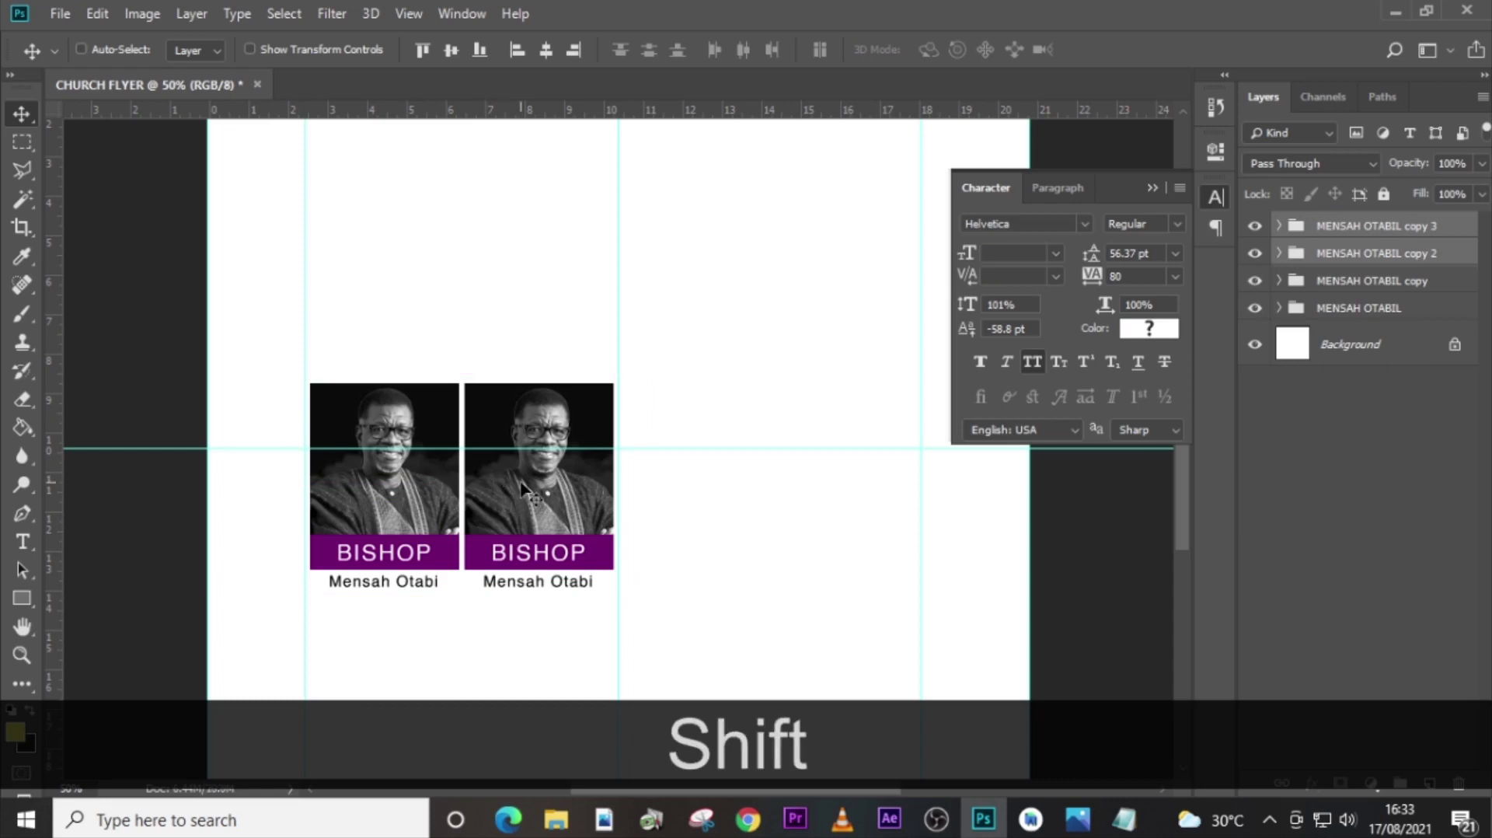
pyautogui.moveTo(559, 495); pyautogui.dragTo(833, 519)
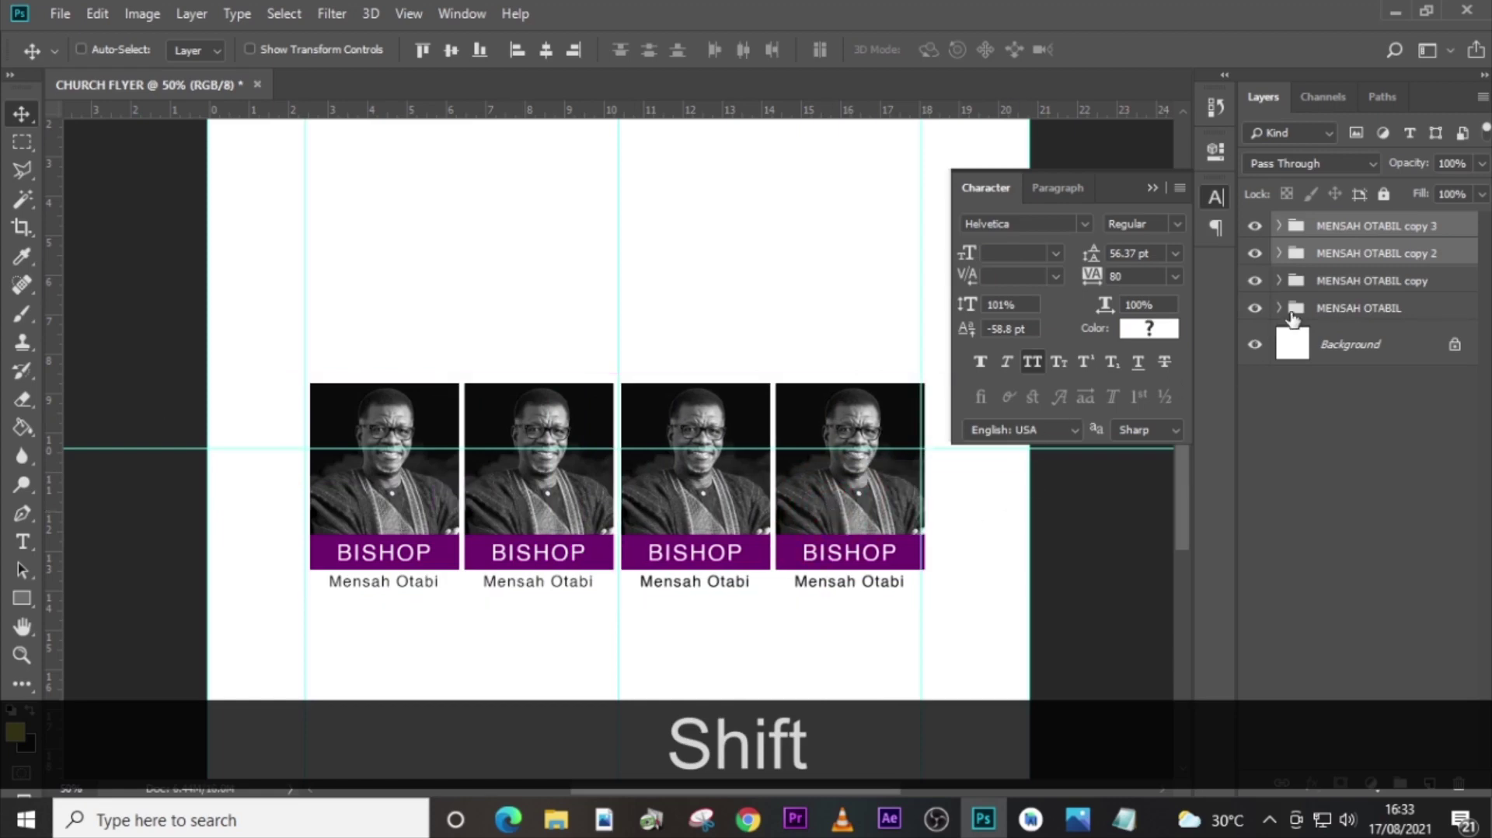
# Select all four speaker card groups and nudge the row left until it sits centred between the outer vertical guides.
pyautogui.keyDown('ctrl'); pyautogui.click(1291, 310); pyautogui.keyUp('ctrl')
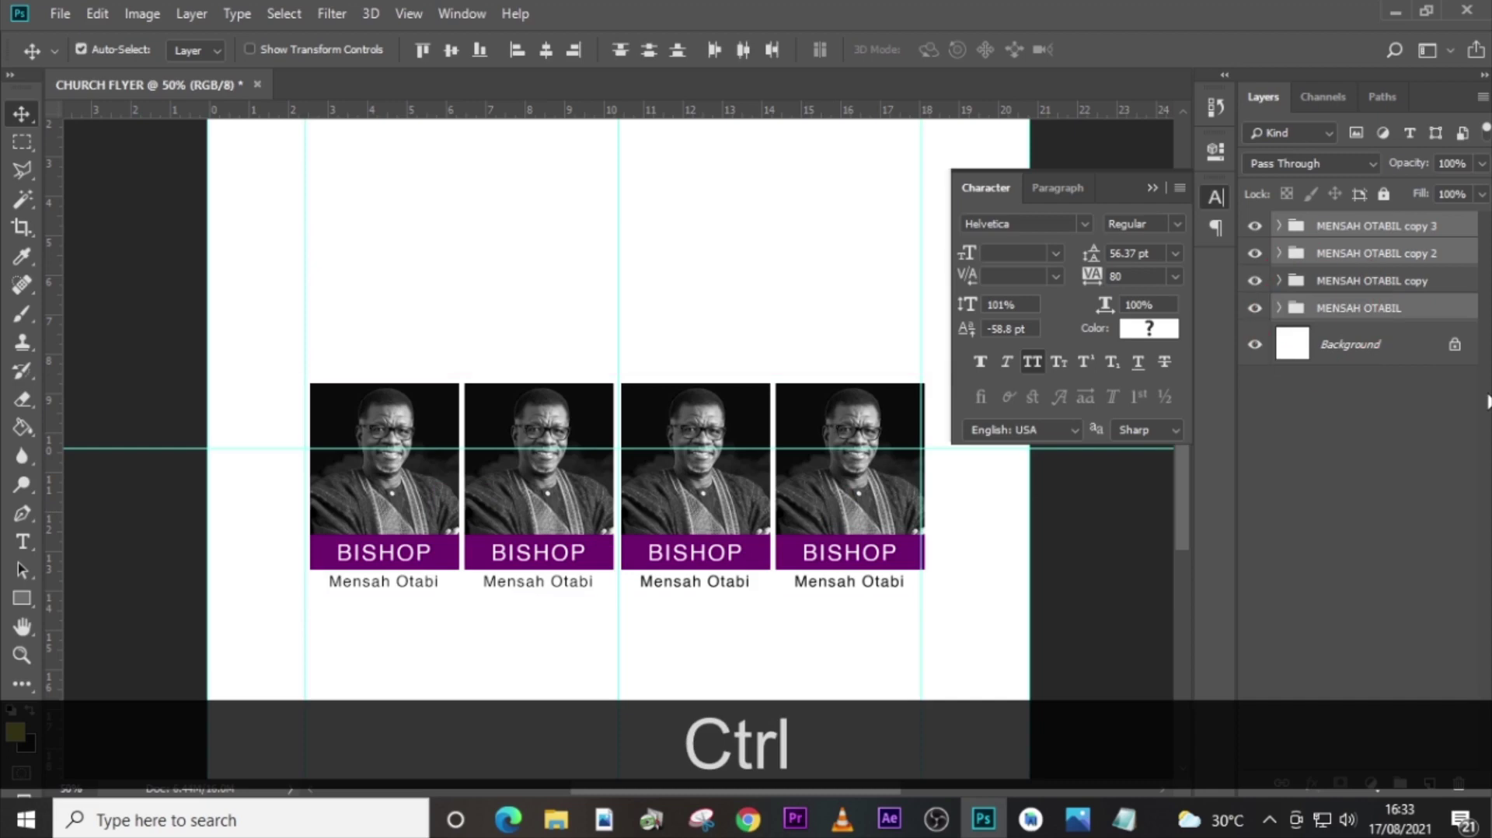
pyautogui.keyDown('ctrl'); pyautogui.click(1365, 282); pyautogui.keyUp('ctrl')
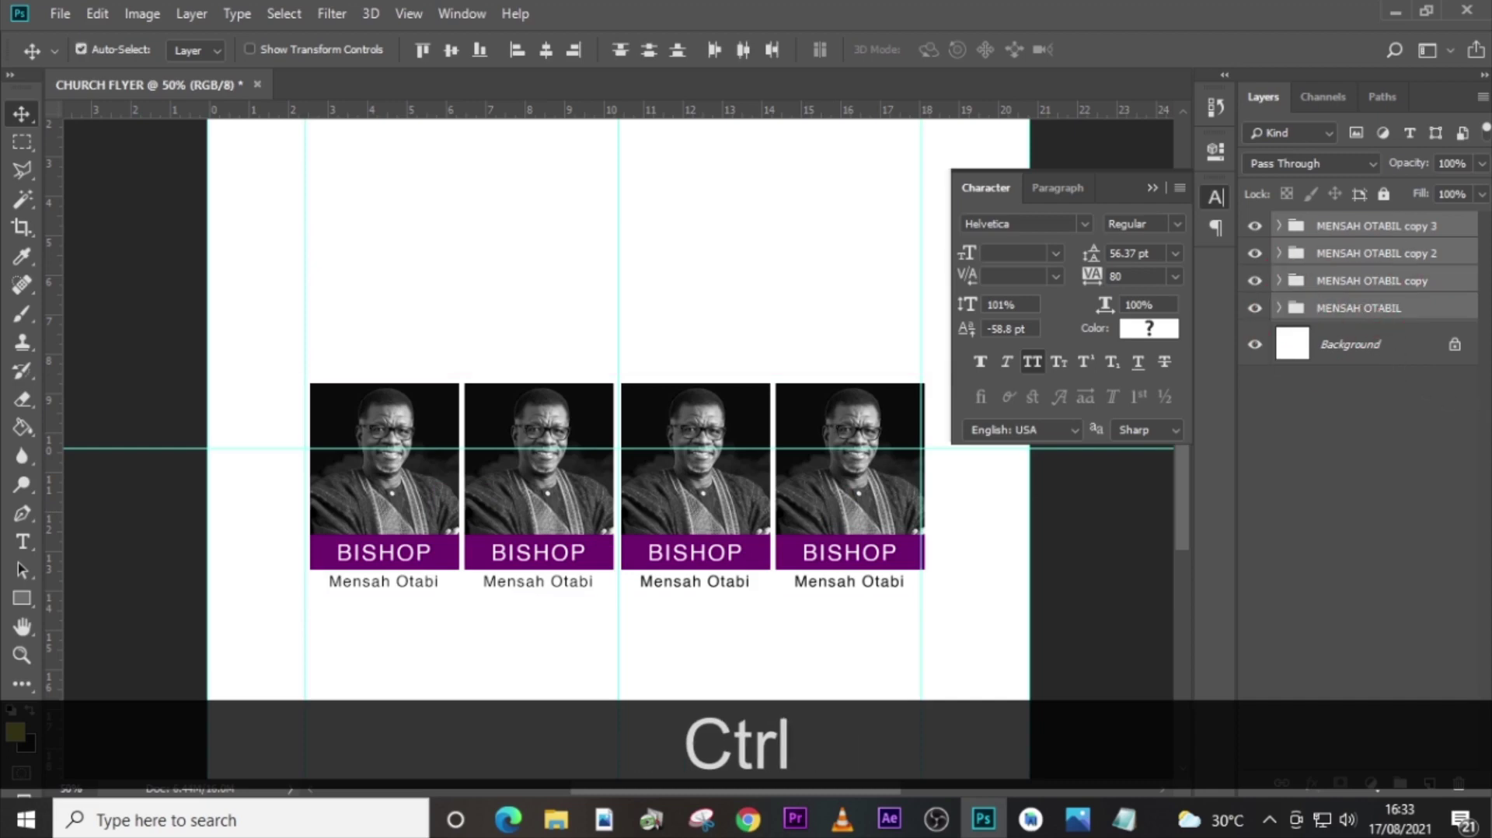
pyautogui.hotkey('ctrl', 't')
pyautogui.press('Left')
pyautogui.press('Left')
pyautogui.press('Left')
pyautogui.press('Left')
pyautogui.press('Left')
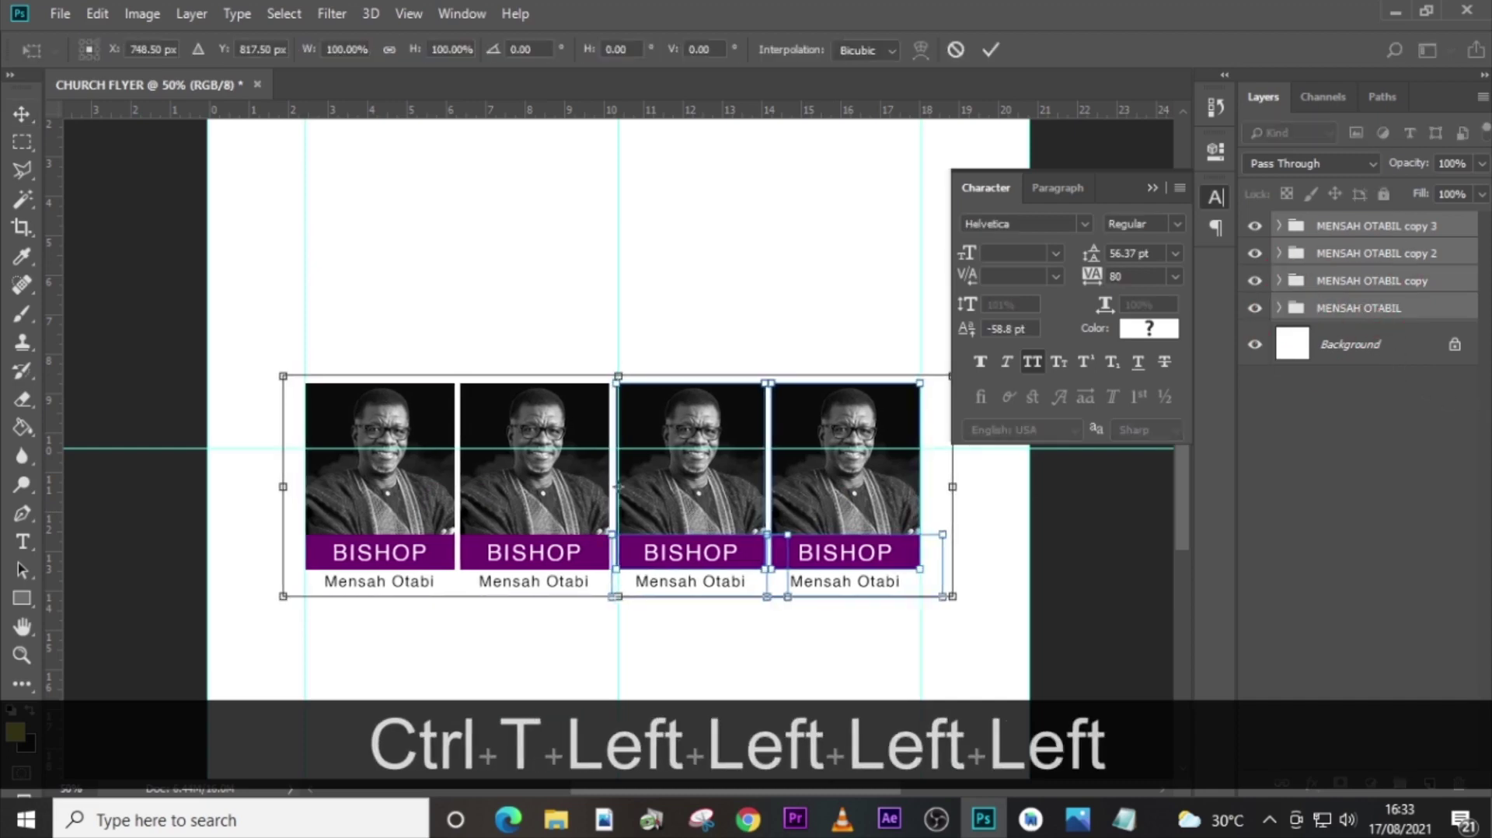
pyautogui.hotkey('ctrl', '=')
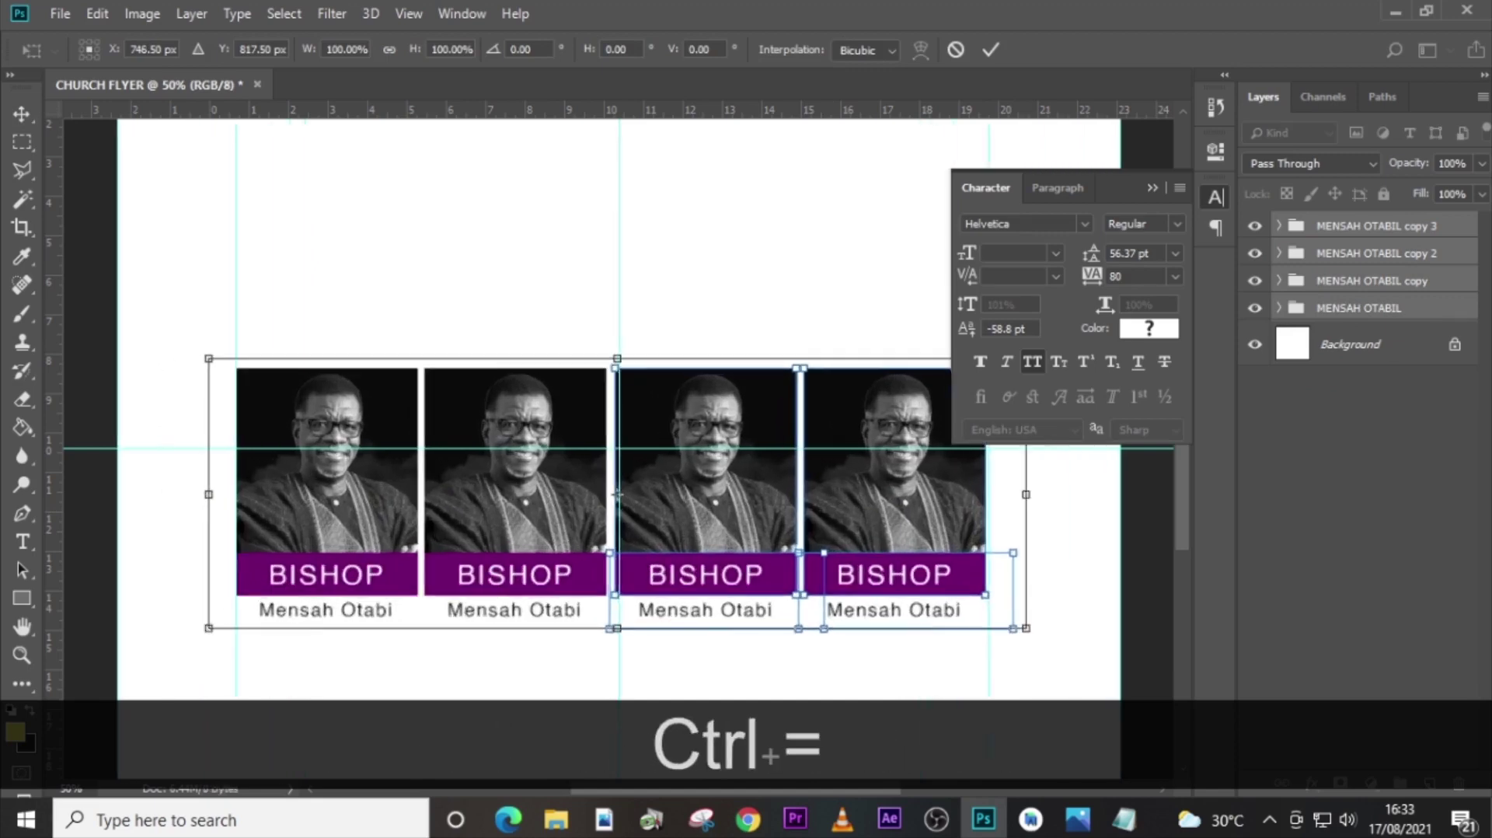
pyautogui.hotkey('ctrl', '=')
pyautogui.press('Right')
pyautogui.press('Right')
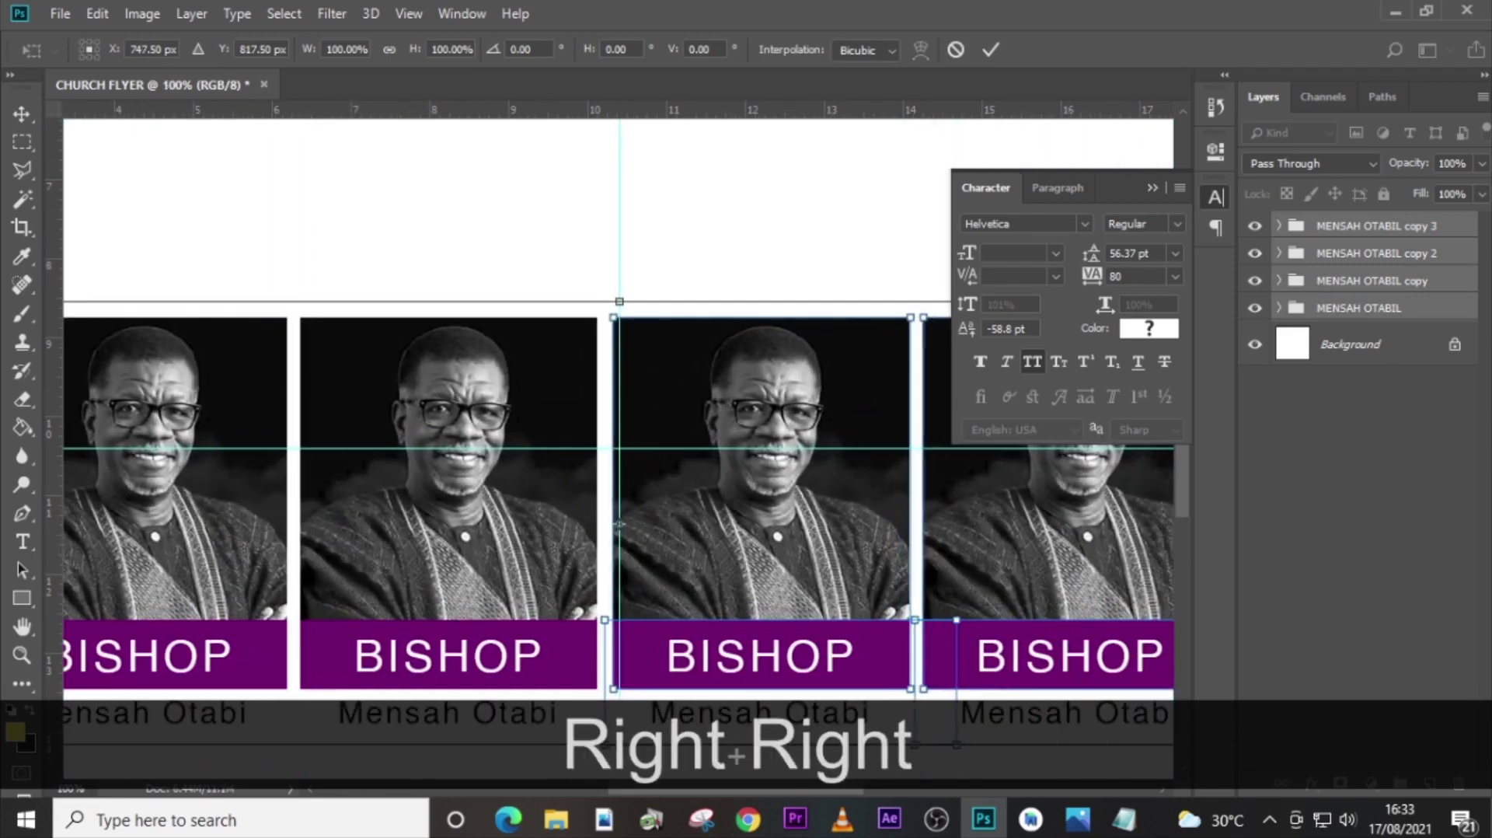
pyautogui.press('Return')
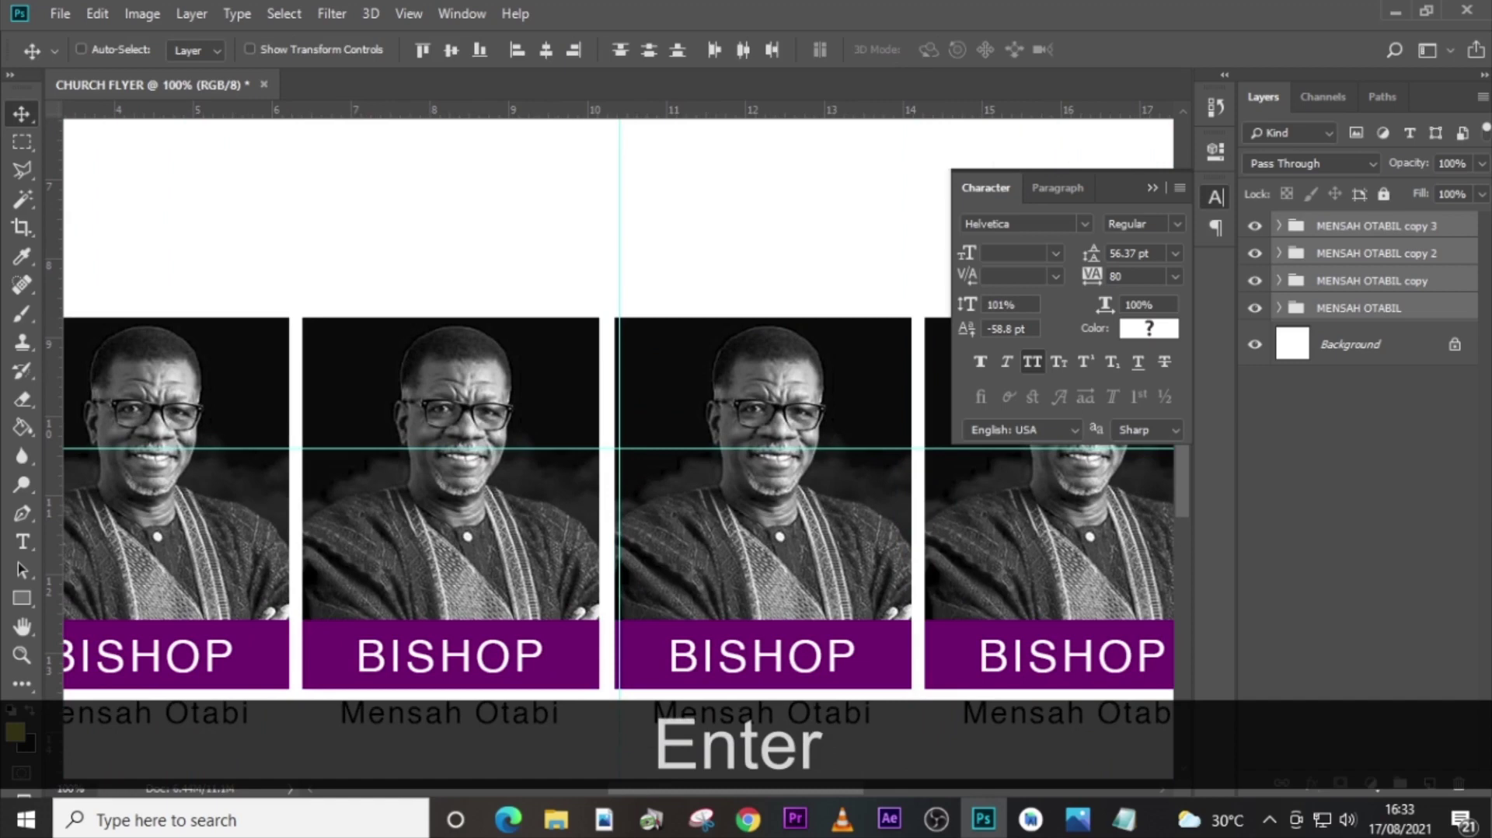
# Hide the guides and fit the whole flyer in the view.
pyautogui.hotkey('ctrl', 'h')
pyautogui.press('ctrl')
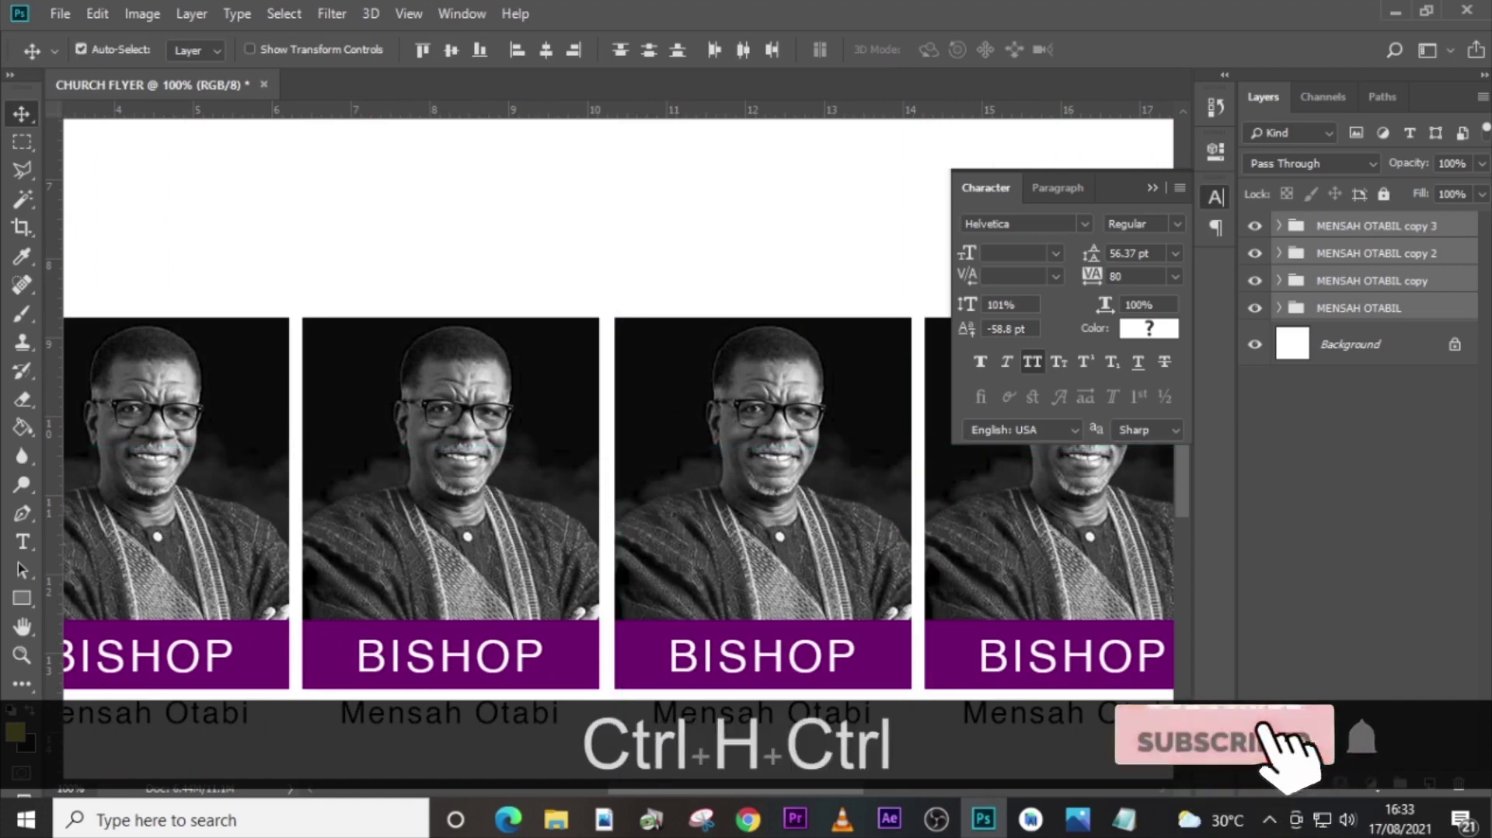
pyautogui.hotkey('ctrl', '0')
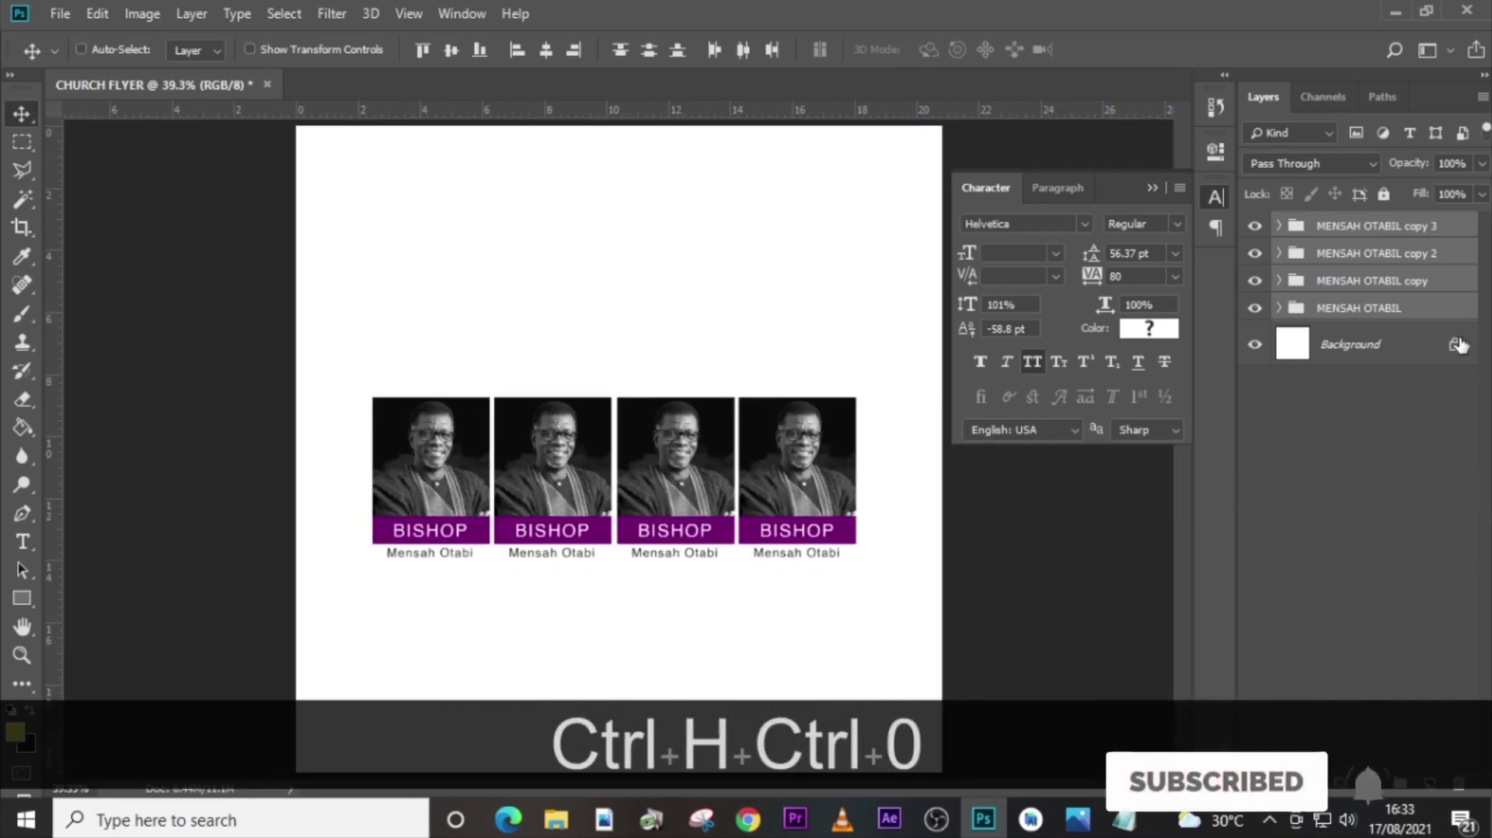
# Copy the second speaker's name from u3.txt in Notepad and rename the second card's group in Photoshop with it.
pyautogui.click(1282, 289)
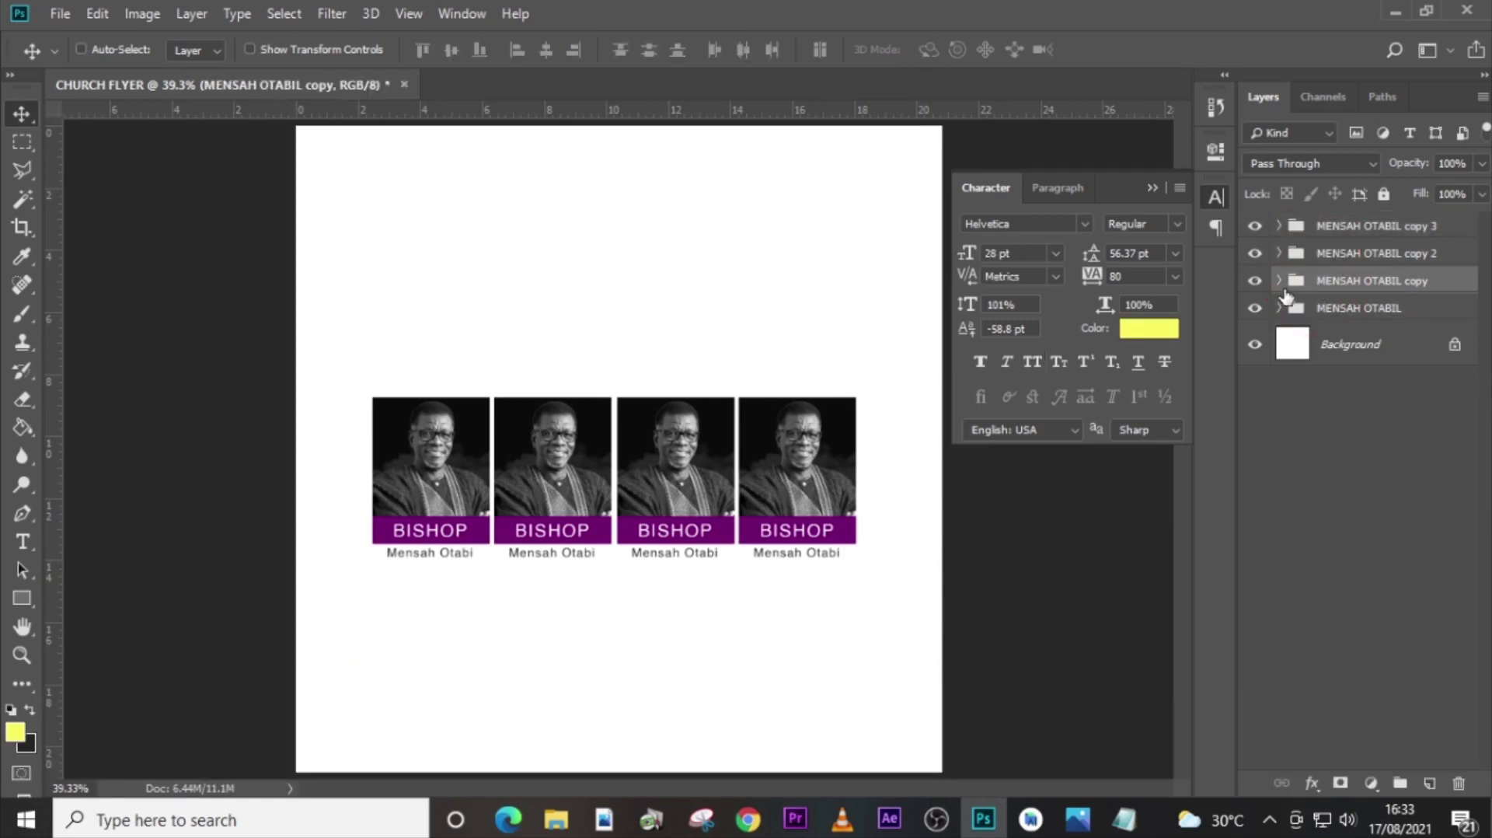
pyautogui.click(1125, 818)
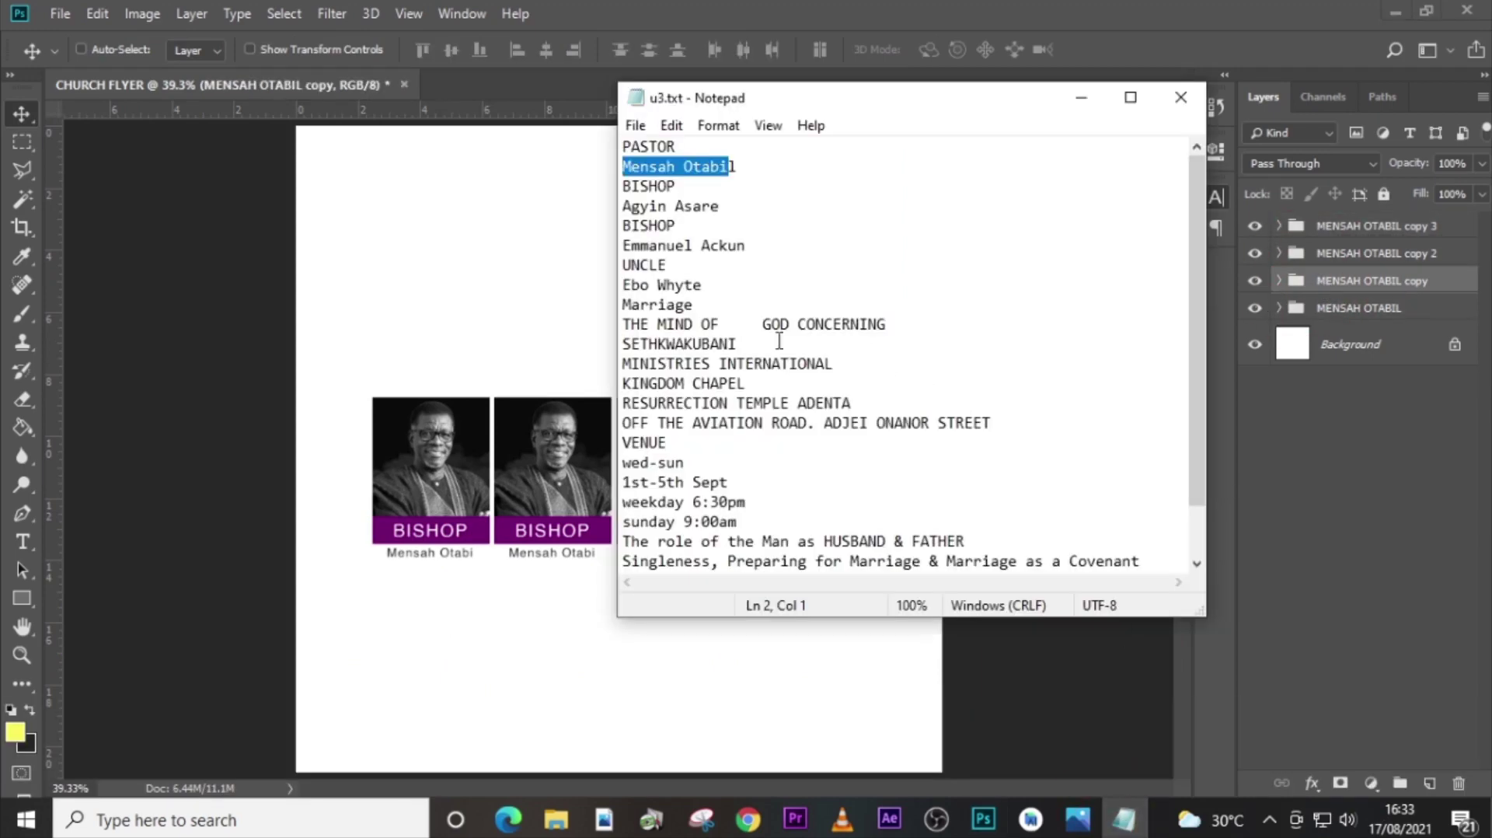
pyautogui.moveTo(675, 188); pyautogui.dragTo(632, 187)
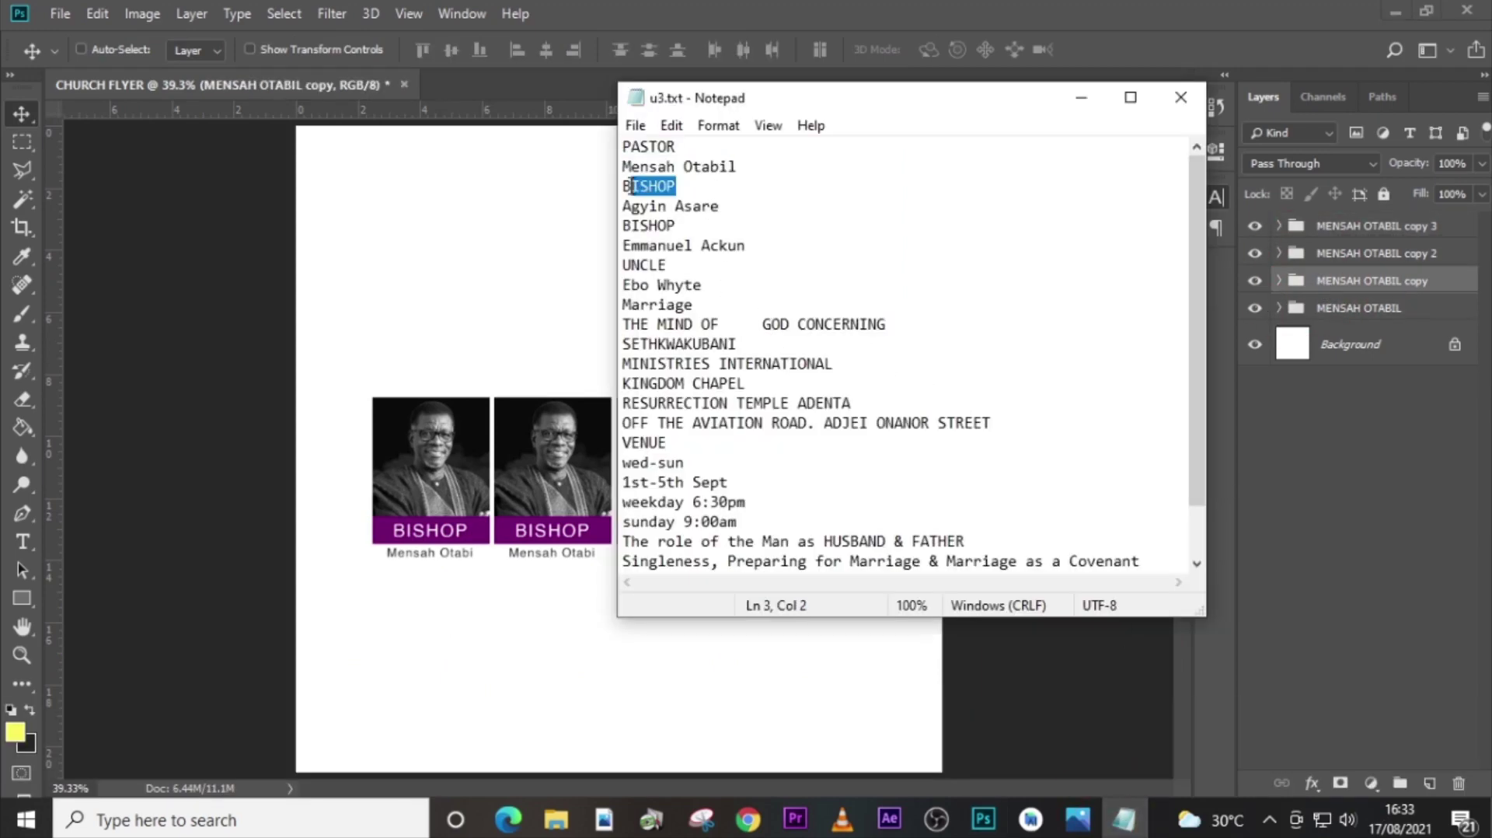
pyautogui.moveTo(720, 205); pyautogui.dragTo(617, 208)
pyautogui.hotkey('ctrl', 'c')
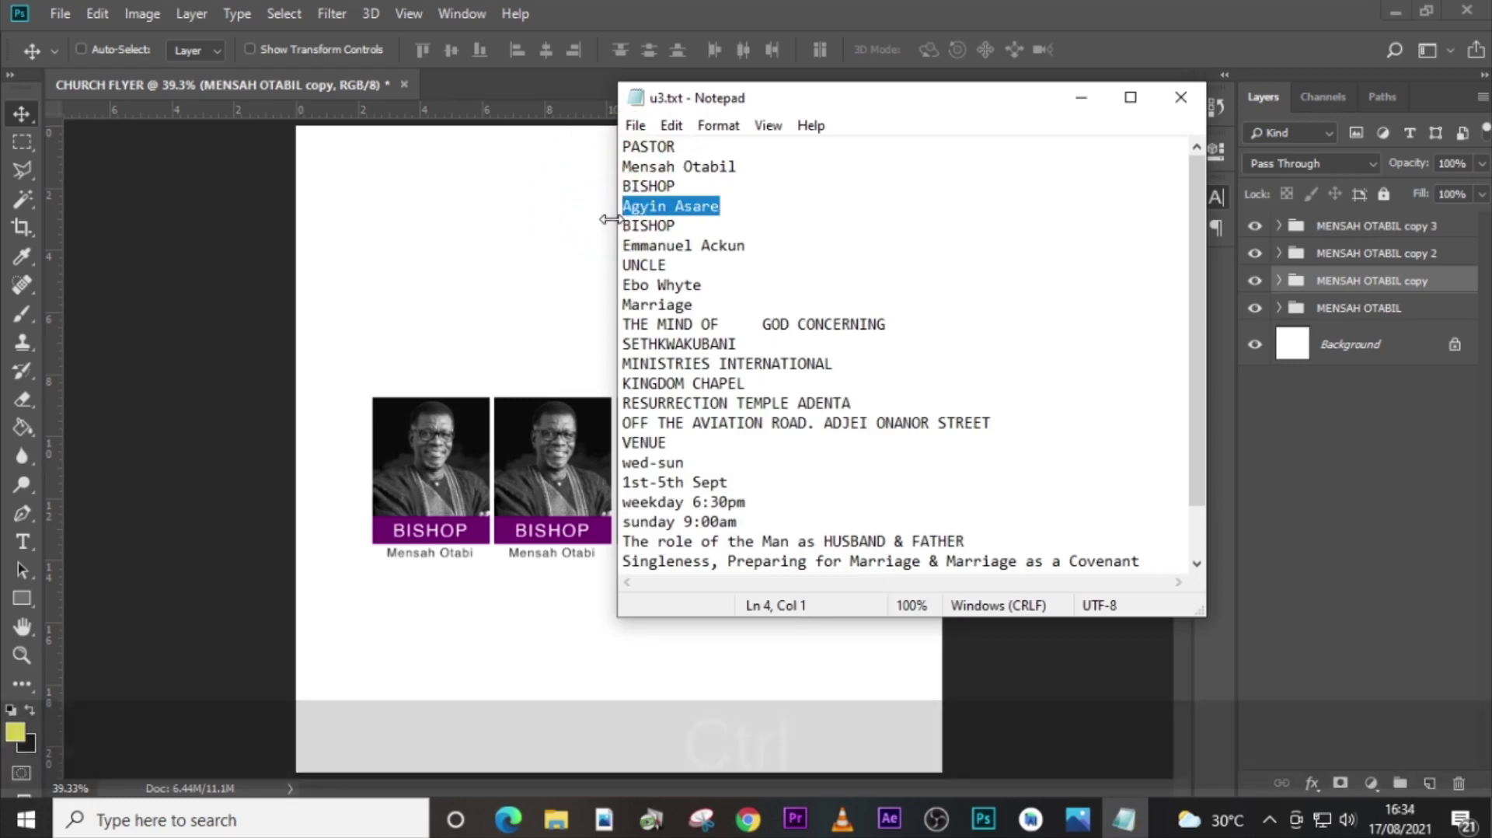
pyautogui.click(1330, 275)
pyautogui.doubleClick(1332, 280)
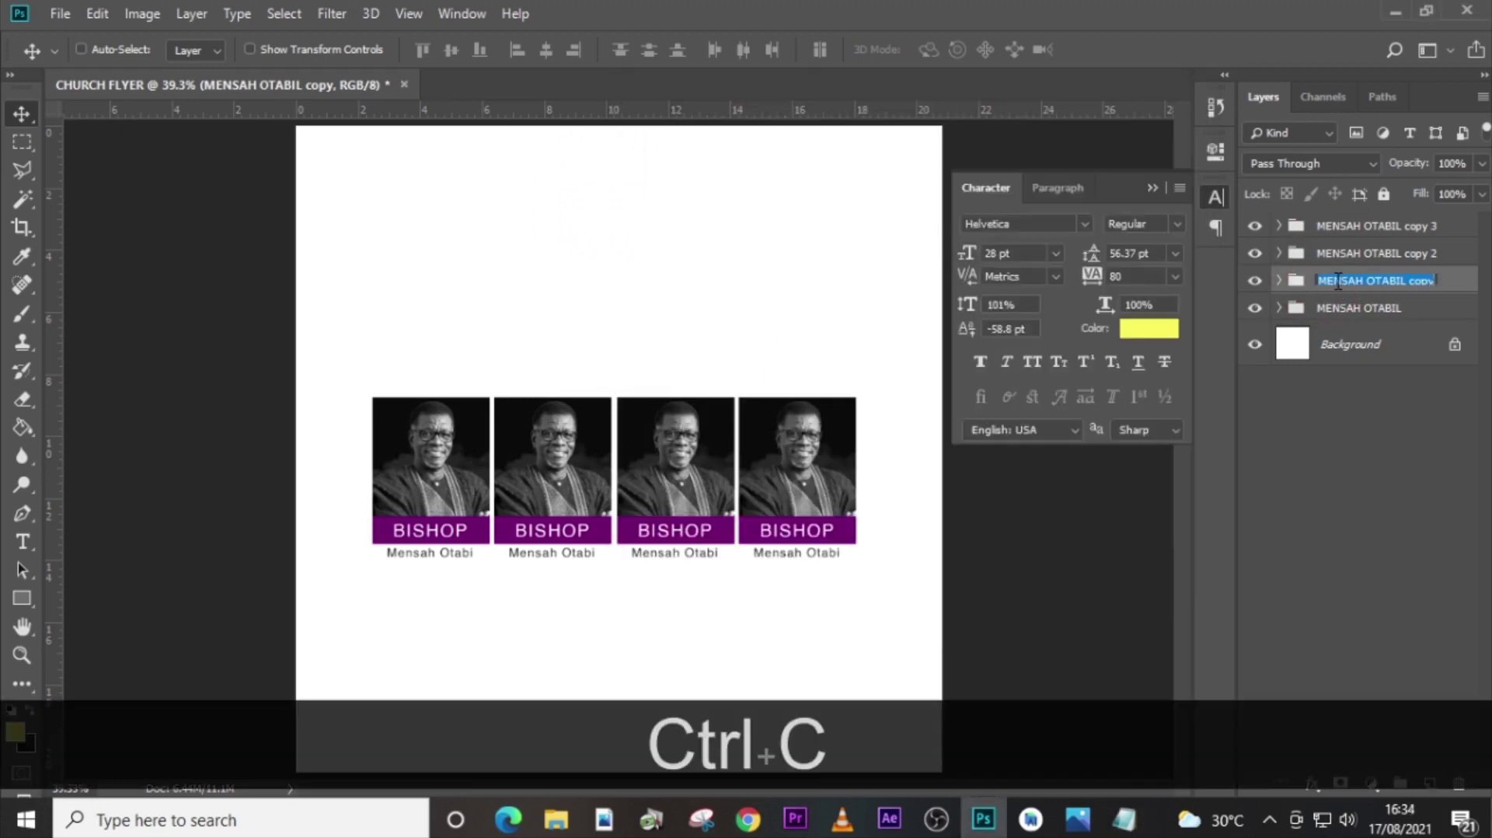
pyautogui.hotkey('ctrl', 'v')
pyautogui.press('Return')
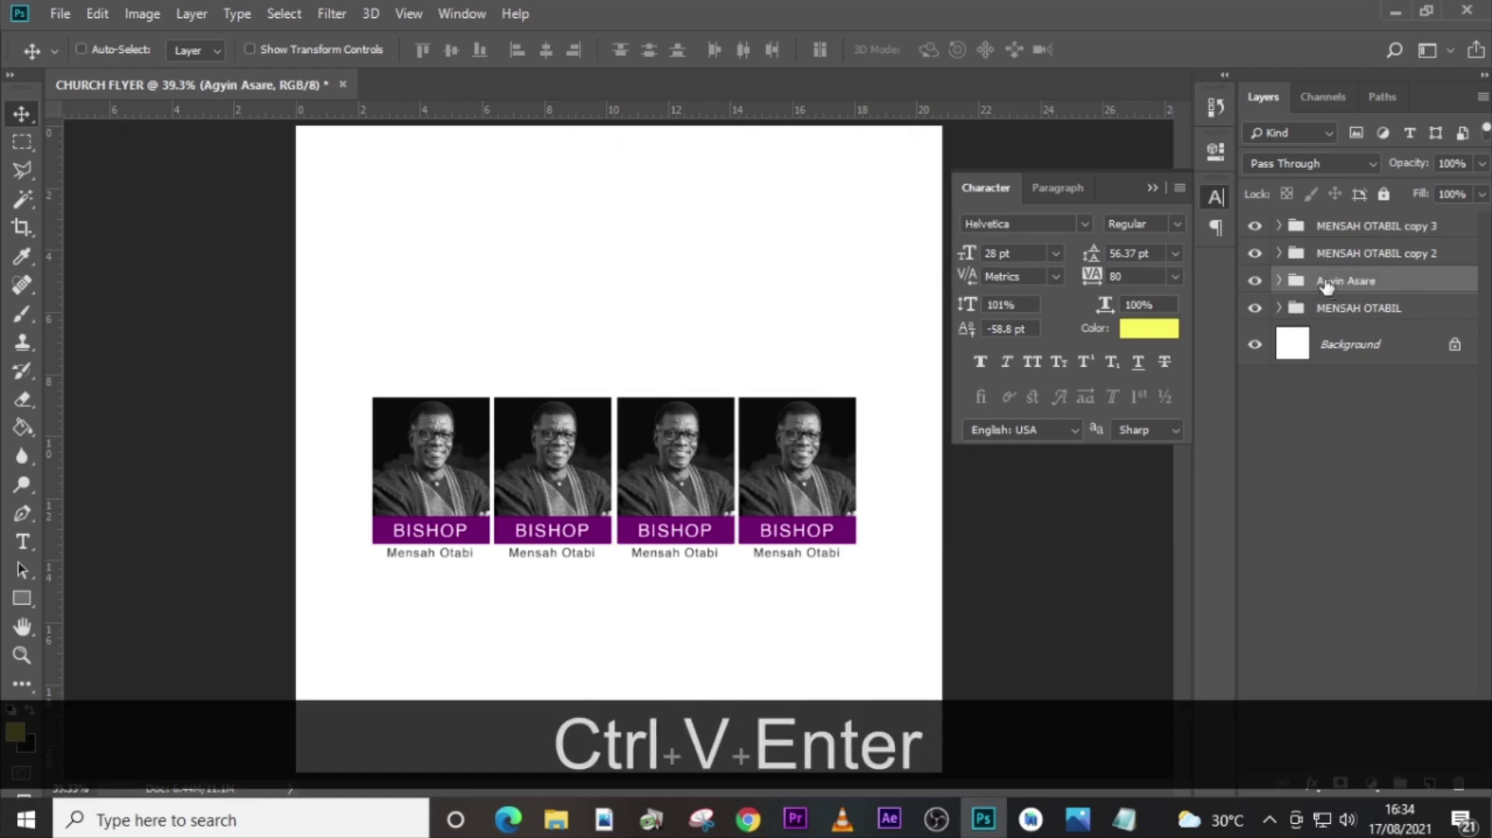
# Replace the name text beneath the second card's purple strip with the copied second speaker's name.
pyautogui.click(1279, 281)
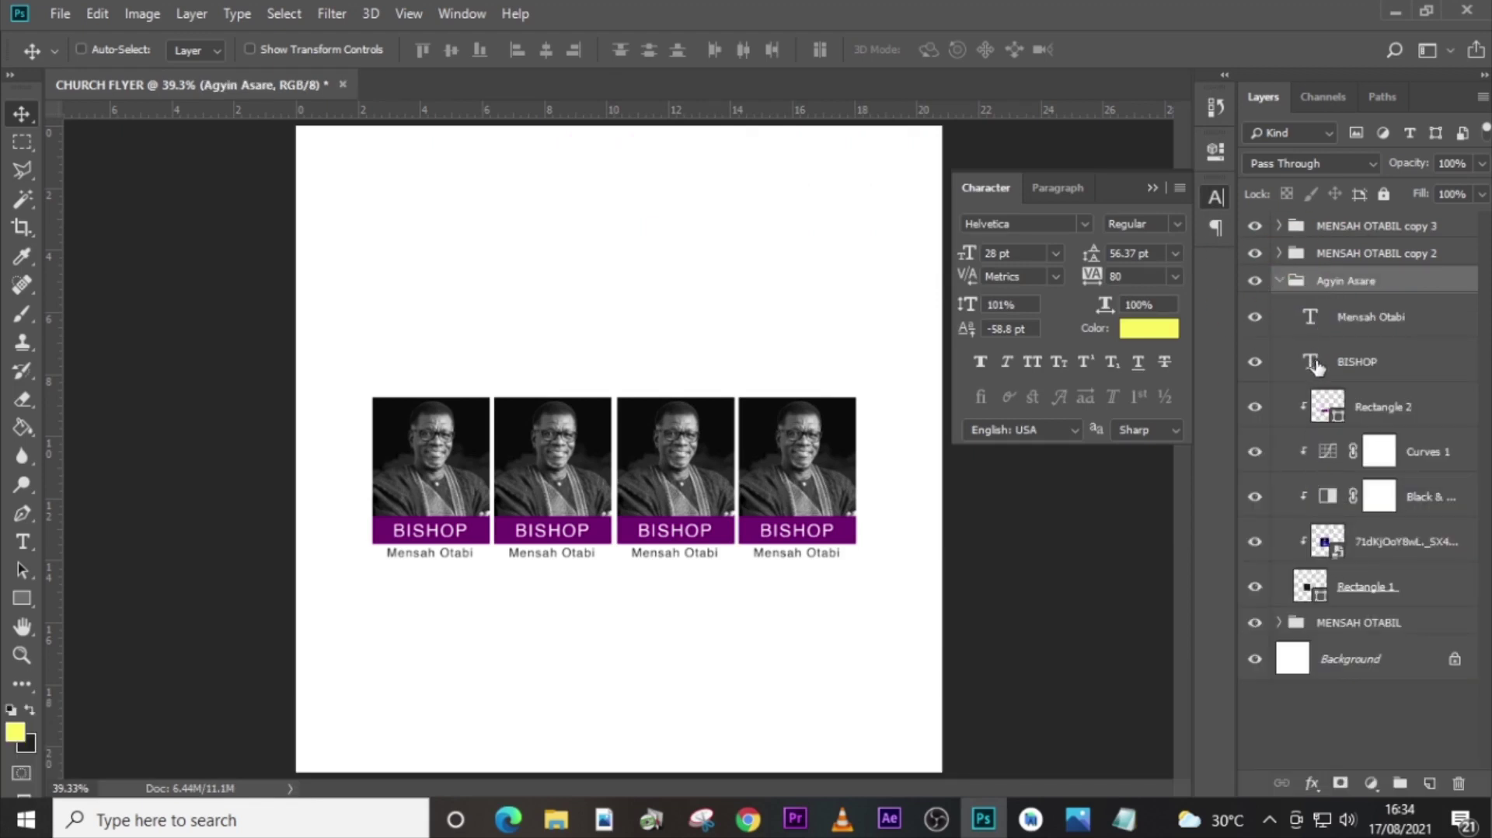
pyautogui.doubleClick(1310, 317)
pyautogui.hotkey('ctrl', 'v')
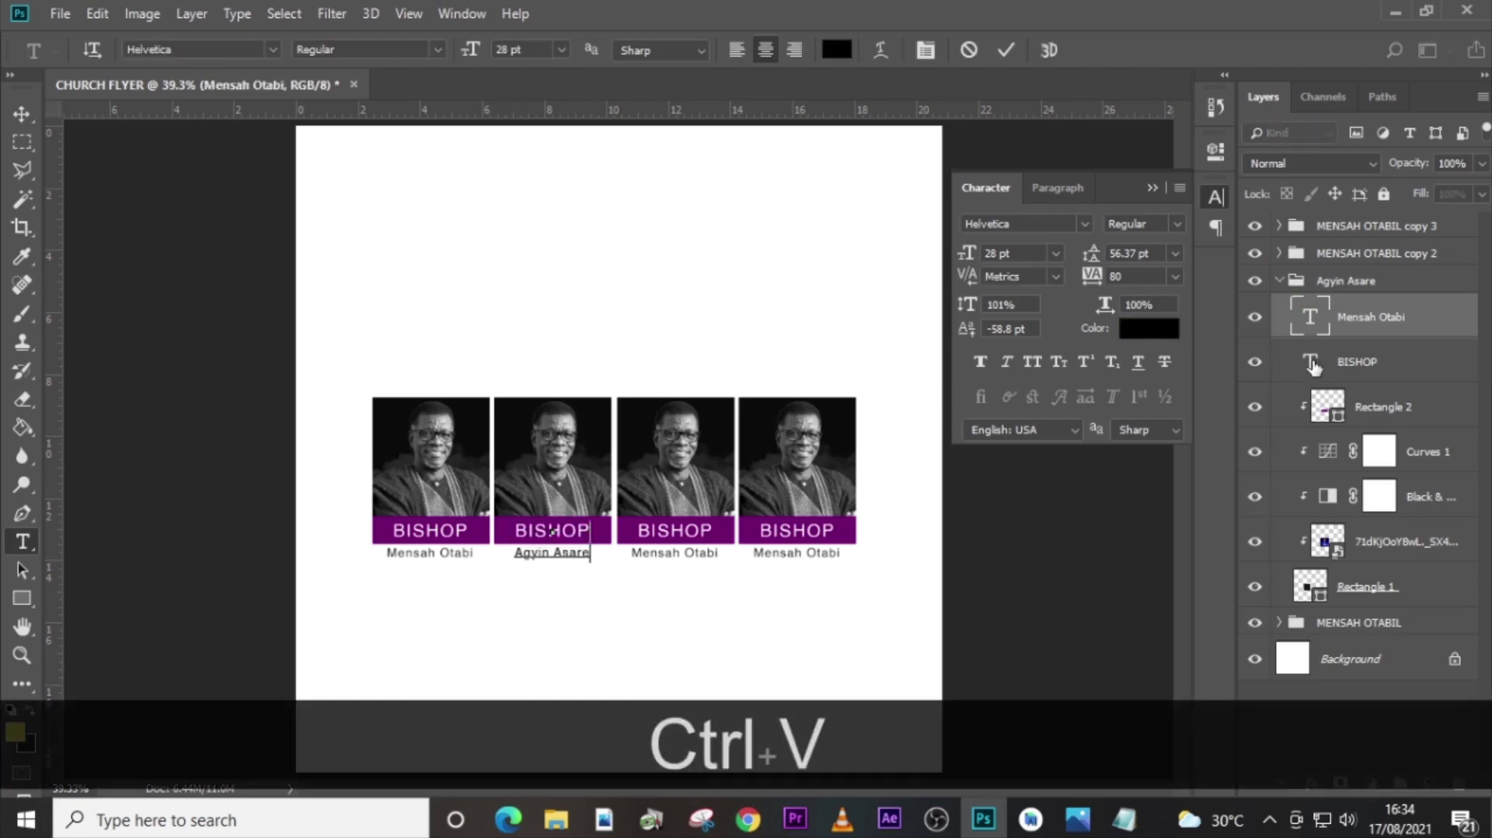
pyautogui.press('Return')
pyautogui.press('BackSpace')
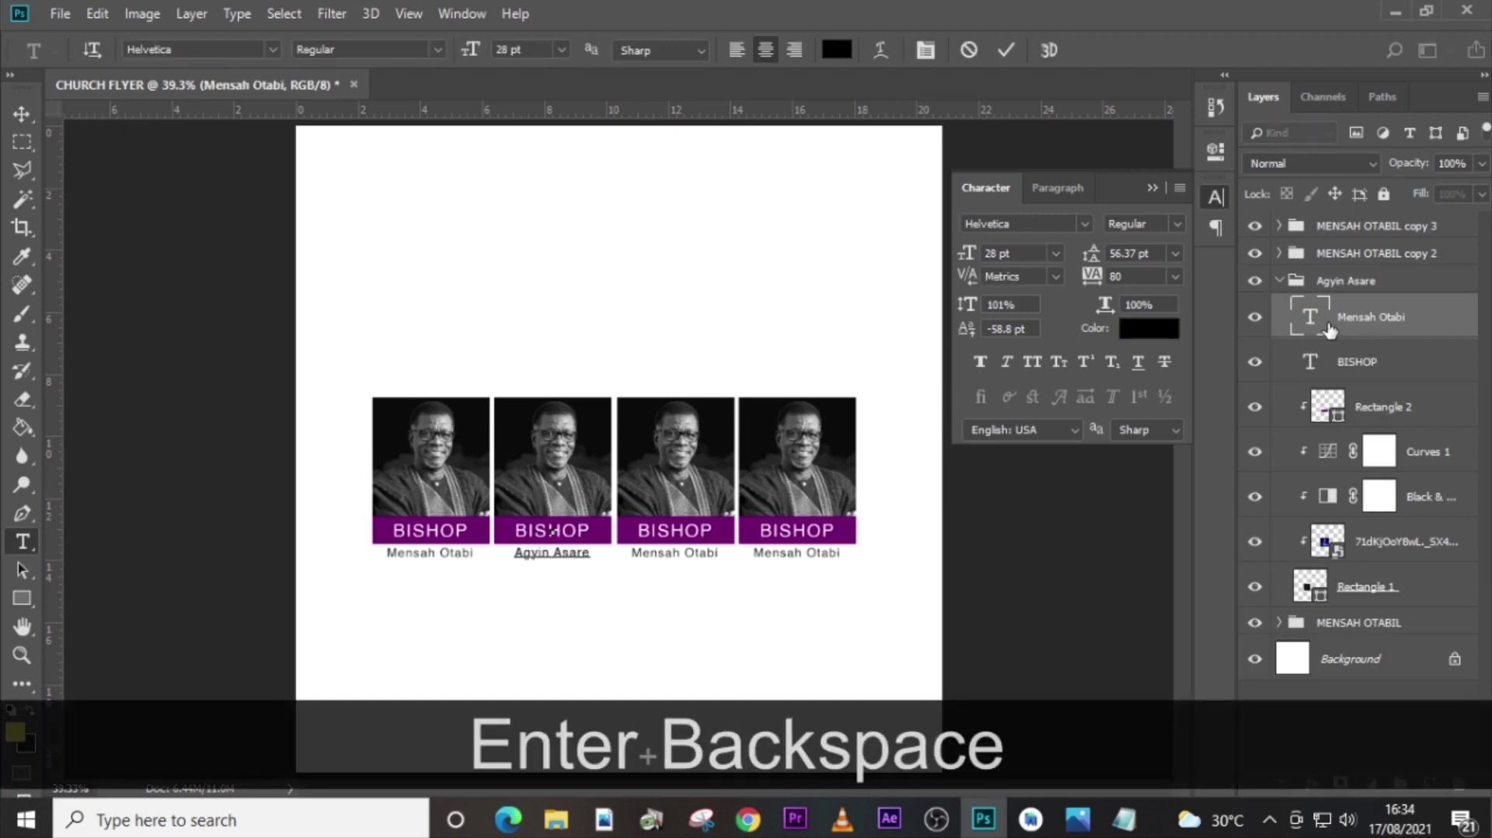
pyautogui.click(1321, 324)
pyautogui.click(1323, 359)
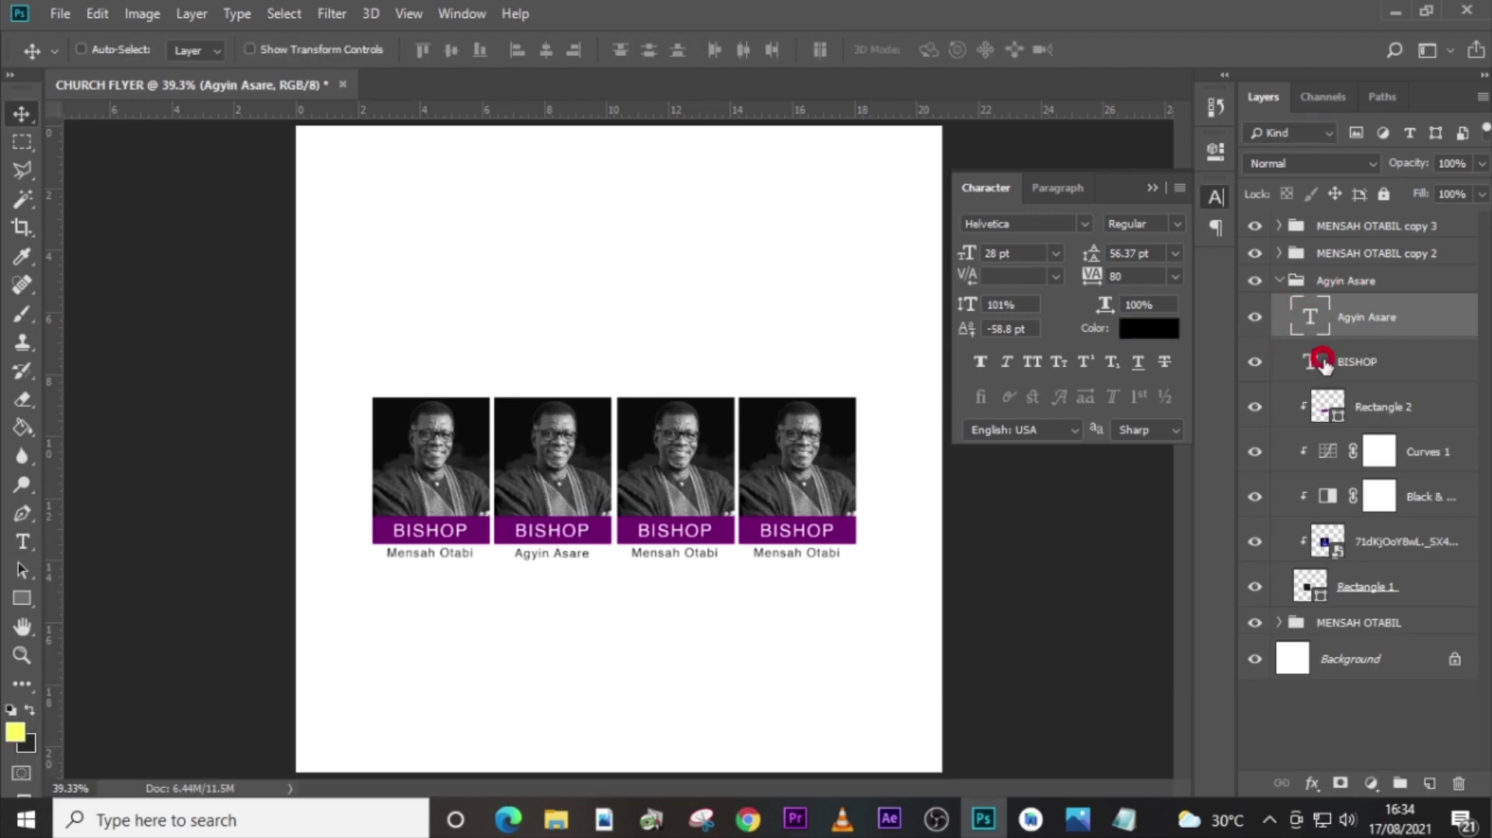
# Place 7fc6c6f3d0fb4de6fe983cbc376a09dd.jpg from the YT folder directly above the second card's old portrait, scaled down slightly and positioned over the card.
pyautogui.click(1254, 542)
pyautogui.click(1254, 541)
pyautogui.click(1328, 541)
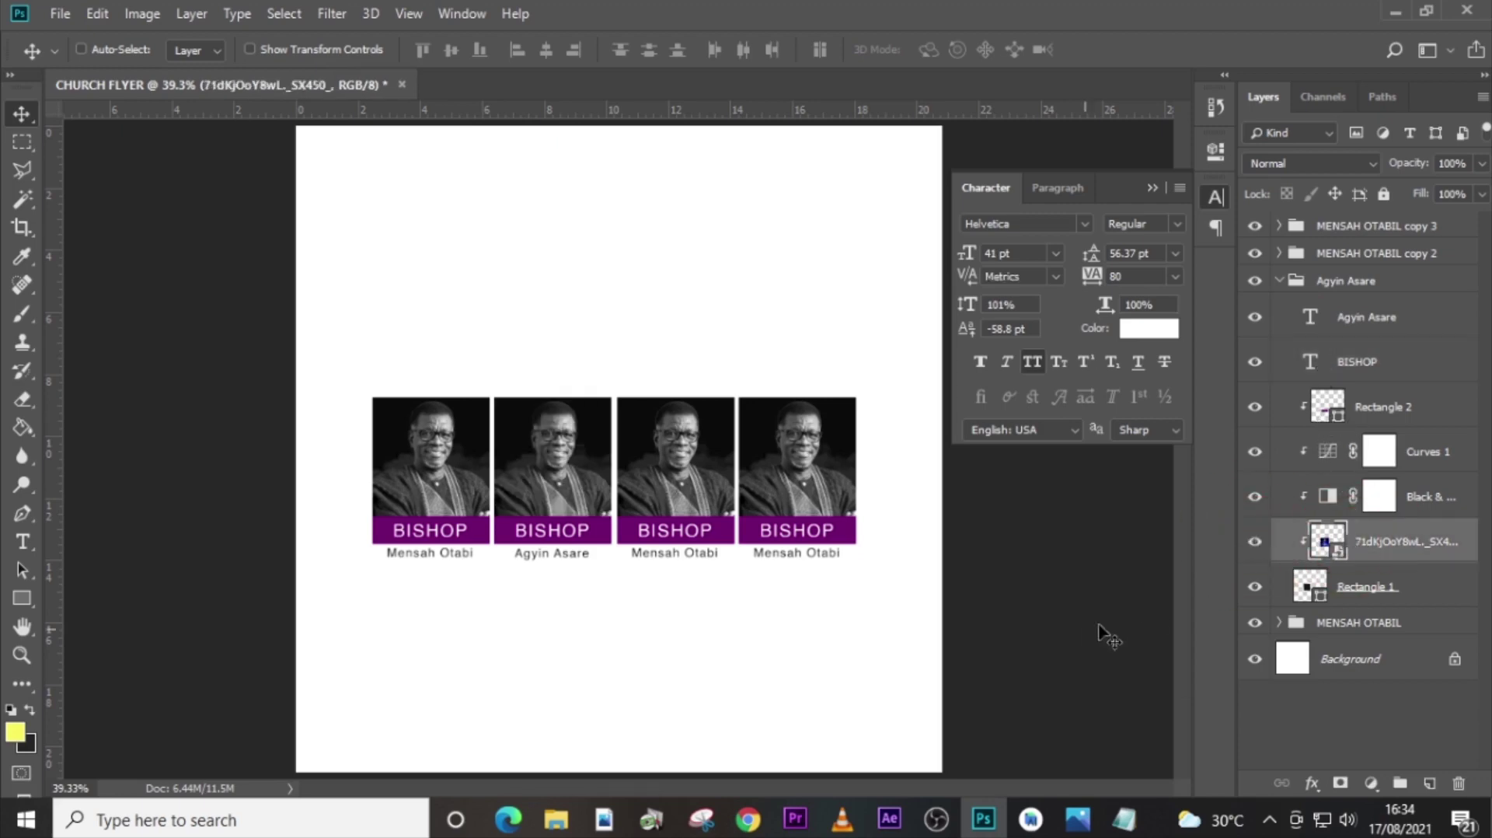
pyautogui.click(555, 818)
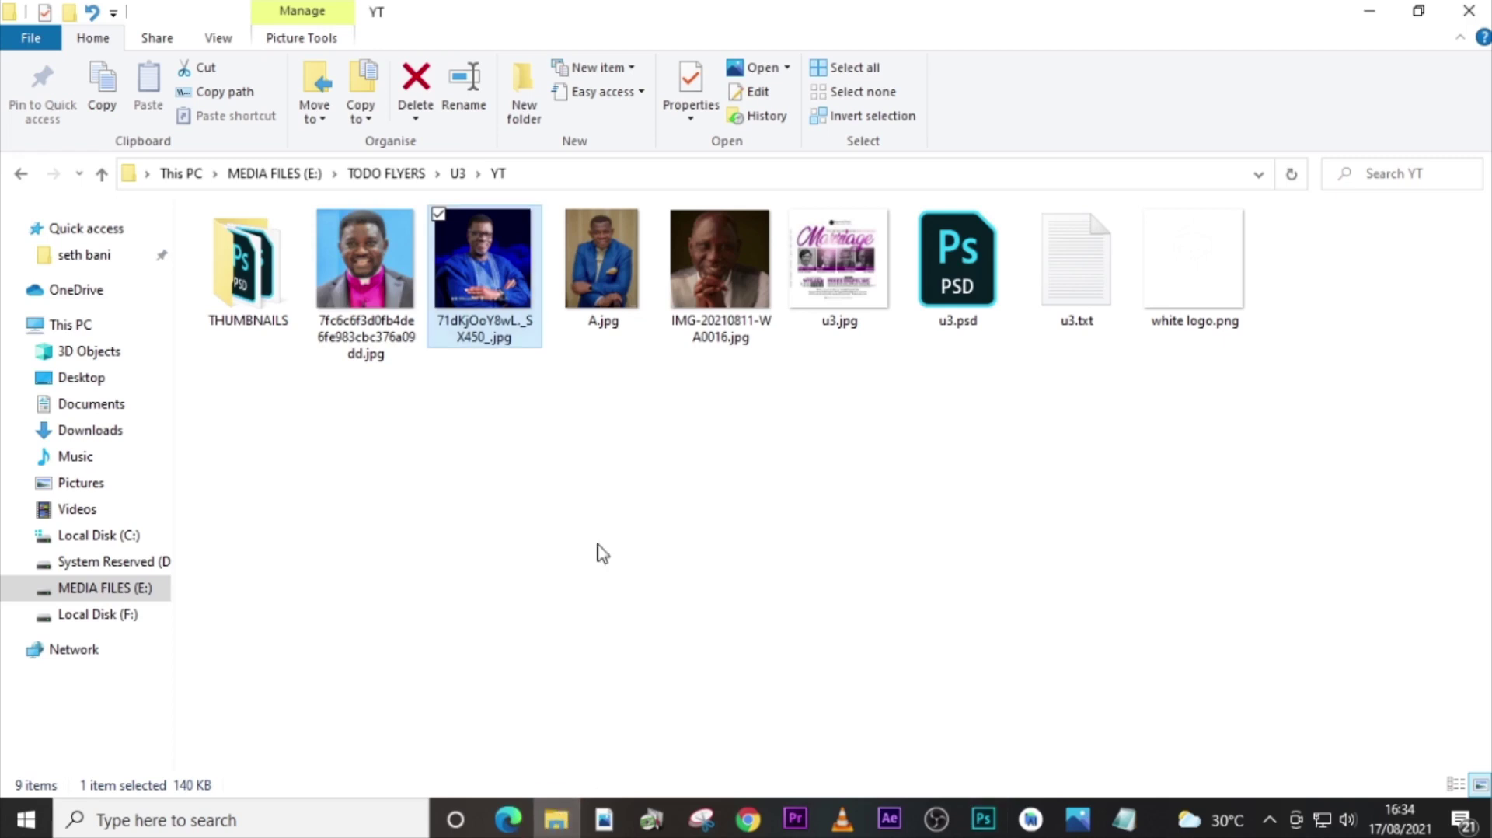
pyautogui.doubleClick(366, 265)
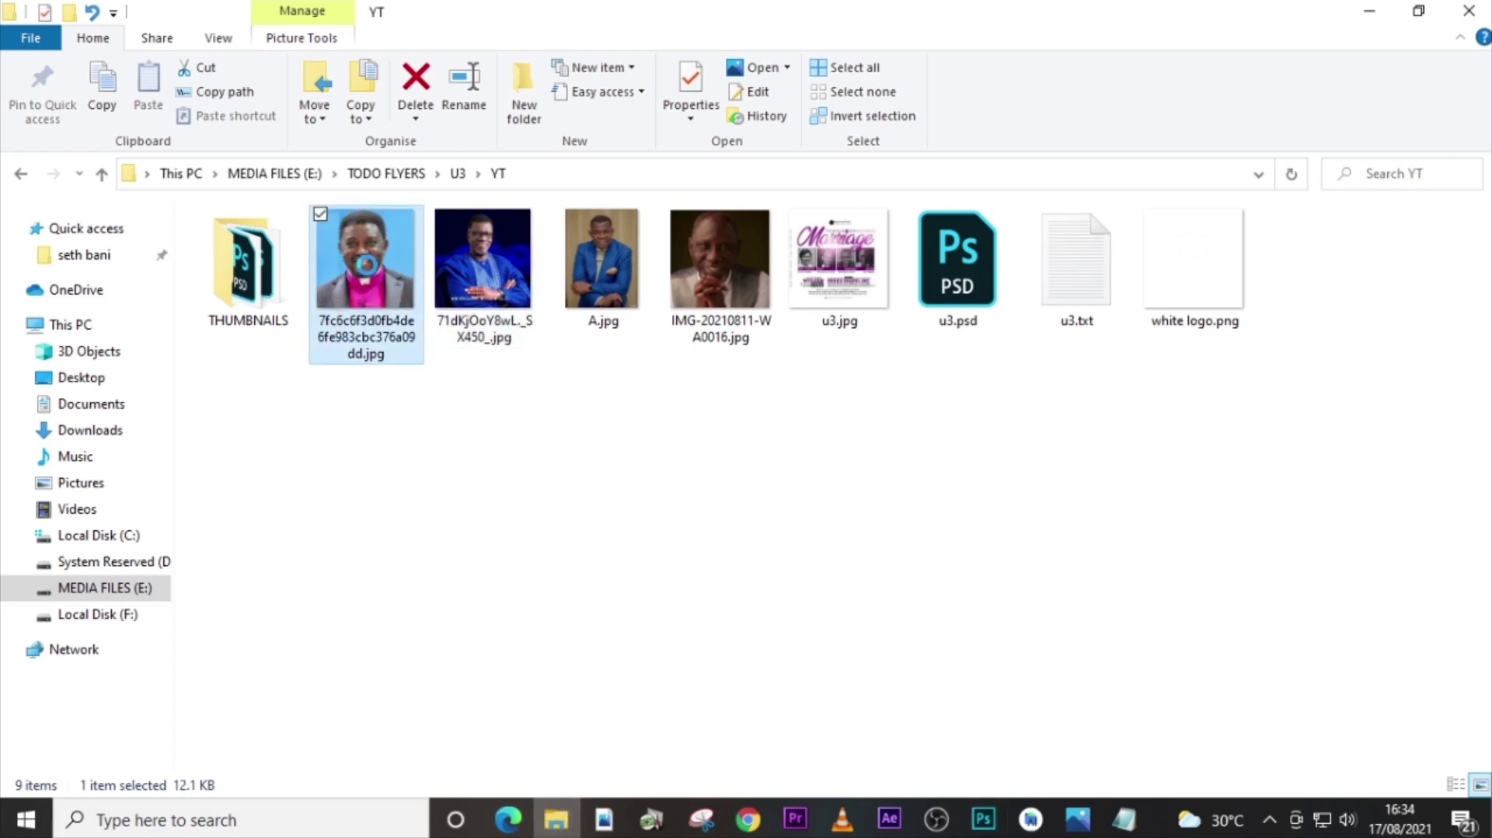
pyautogui.moveTo(366, 265); pyautogui.dragTo(784, 630)
pyautogui.moveTo(676, 459); pyautogui.dragTo(608, 479)
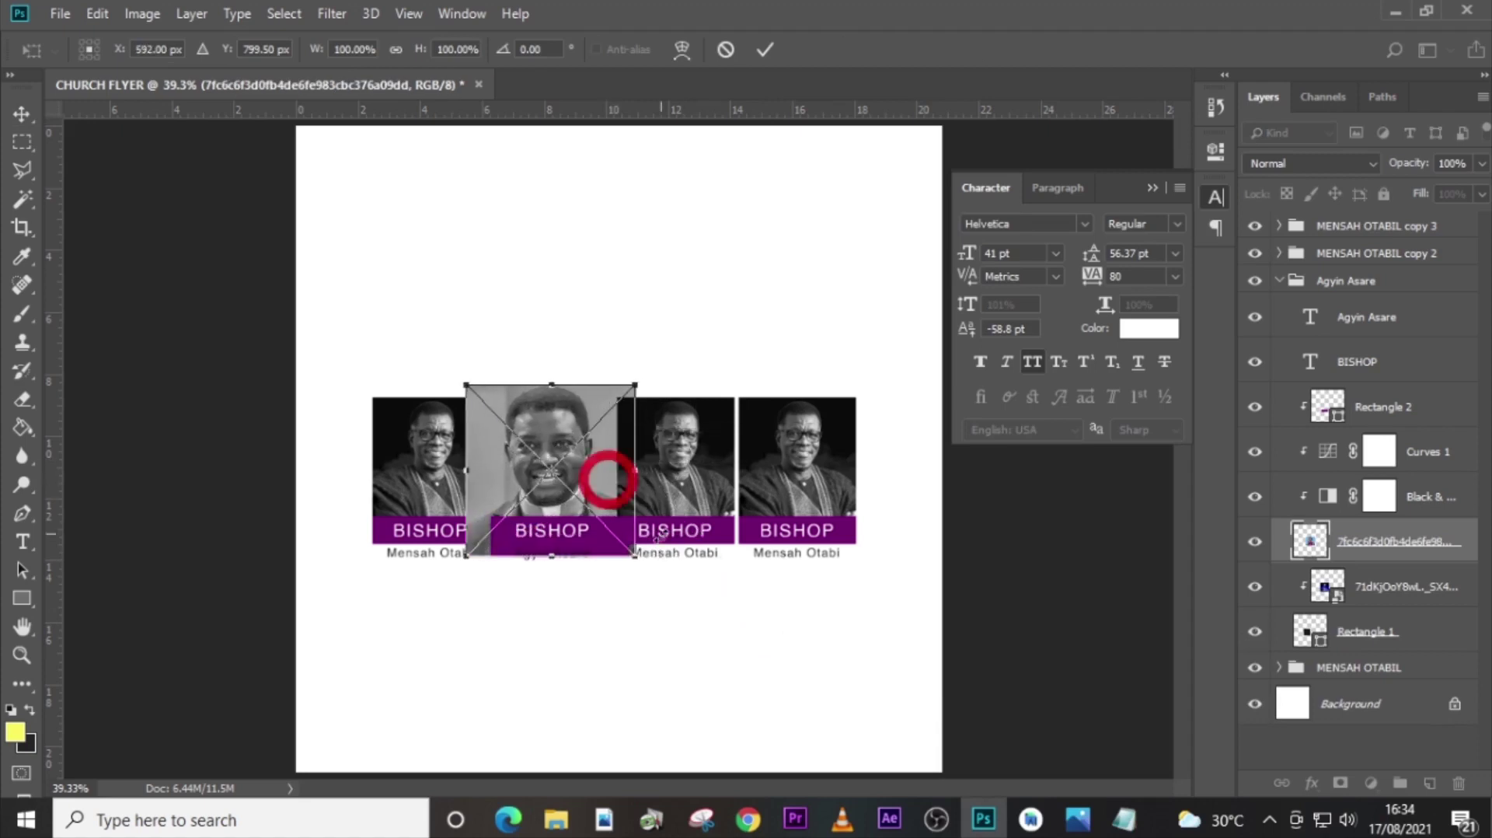
pyautogui.moveTo(631, 553); pyautogui.dragTo(624, 545)
pyautogui.moveTo(590, 484); pyautogui.dragTo(591, 489)
pyautogui.press('Return')
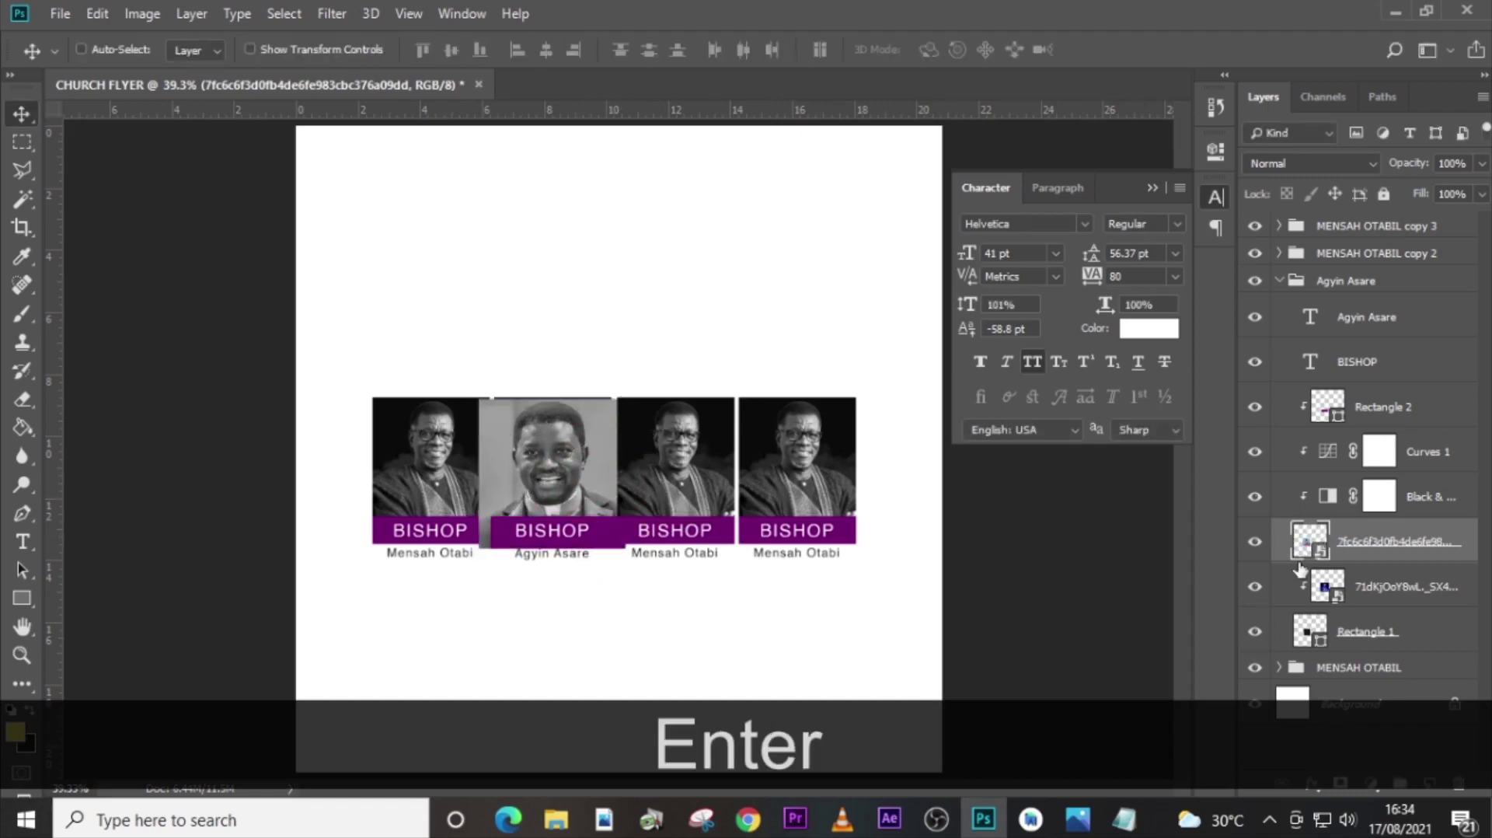
# Clip the new portrait to the second card's frame and nudge it up to cover the old portrait at the upper edge.
pyautogui.rightClick(1380, 547)
pyautogui.click(1145, 453)
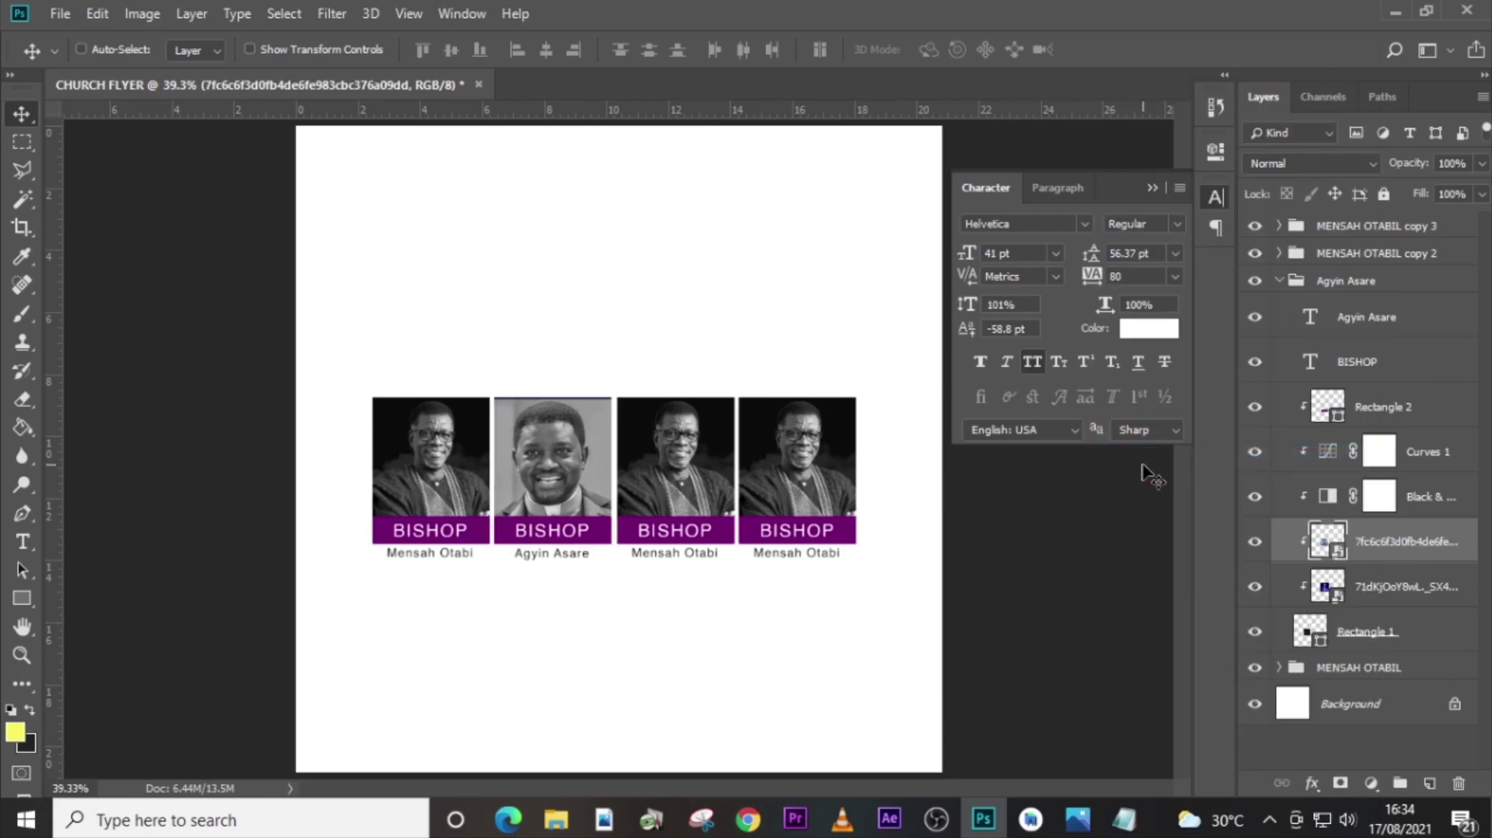
pyautogui.press('Up')
pyautogui.press('Up')
pyautogui.press('Up')
pyautogui.press('Up')
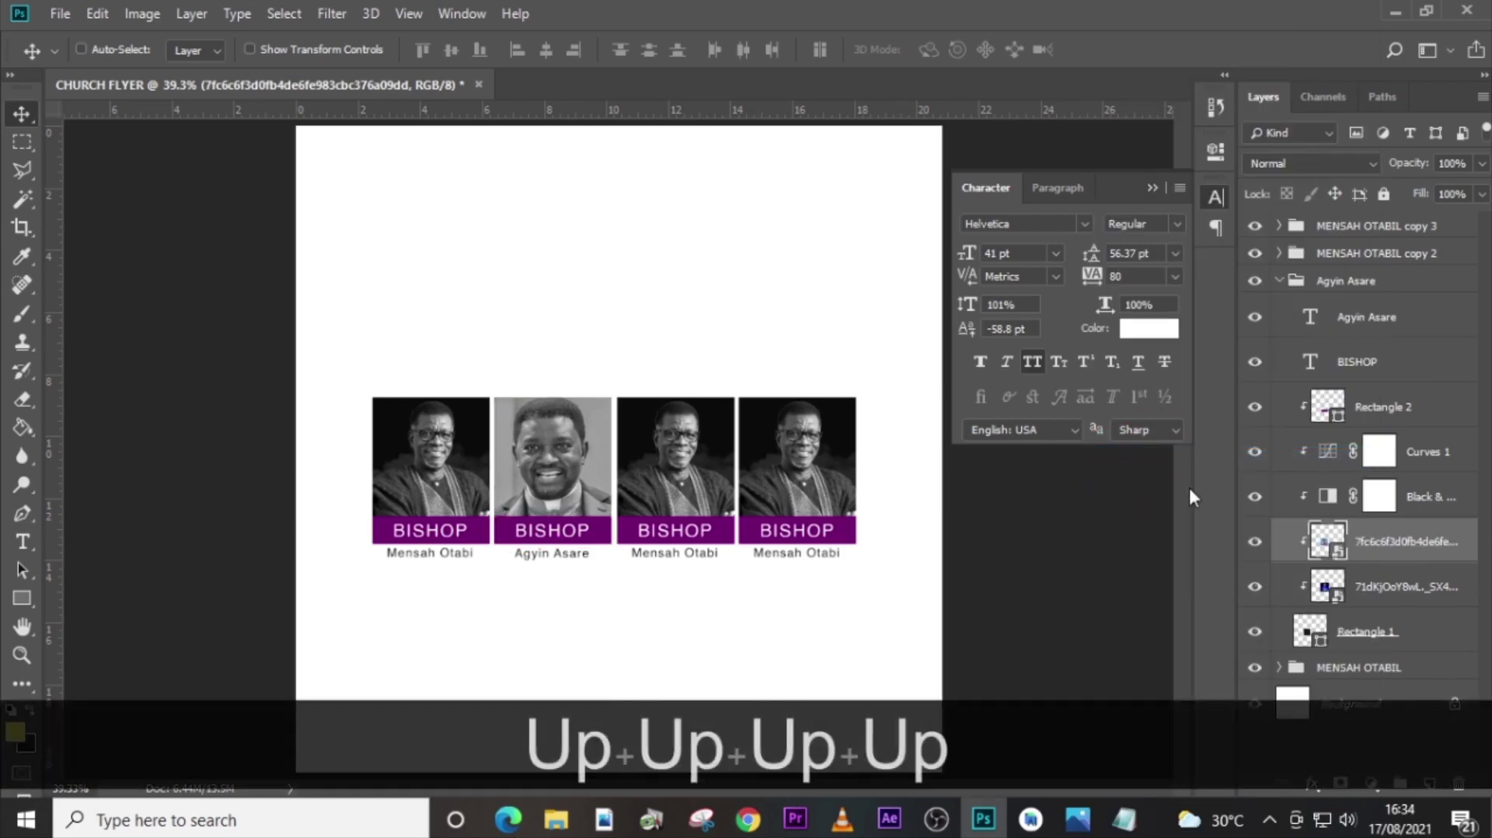
# Enlarge the first card's portrait to about 97% from its centre and shift it down to about Y 820.5 px.
pyautogui.click(1280, 282)
pyautogui.click(1277, 308)
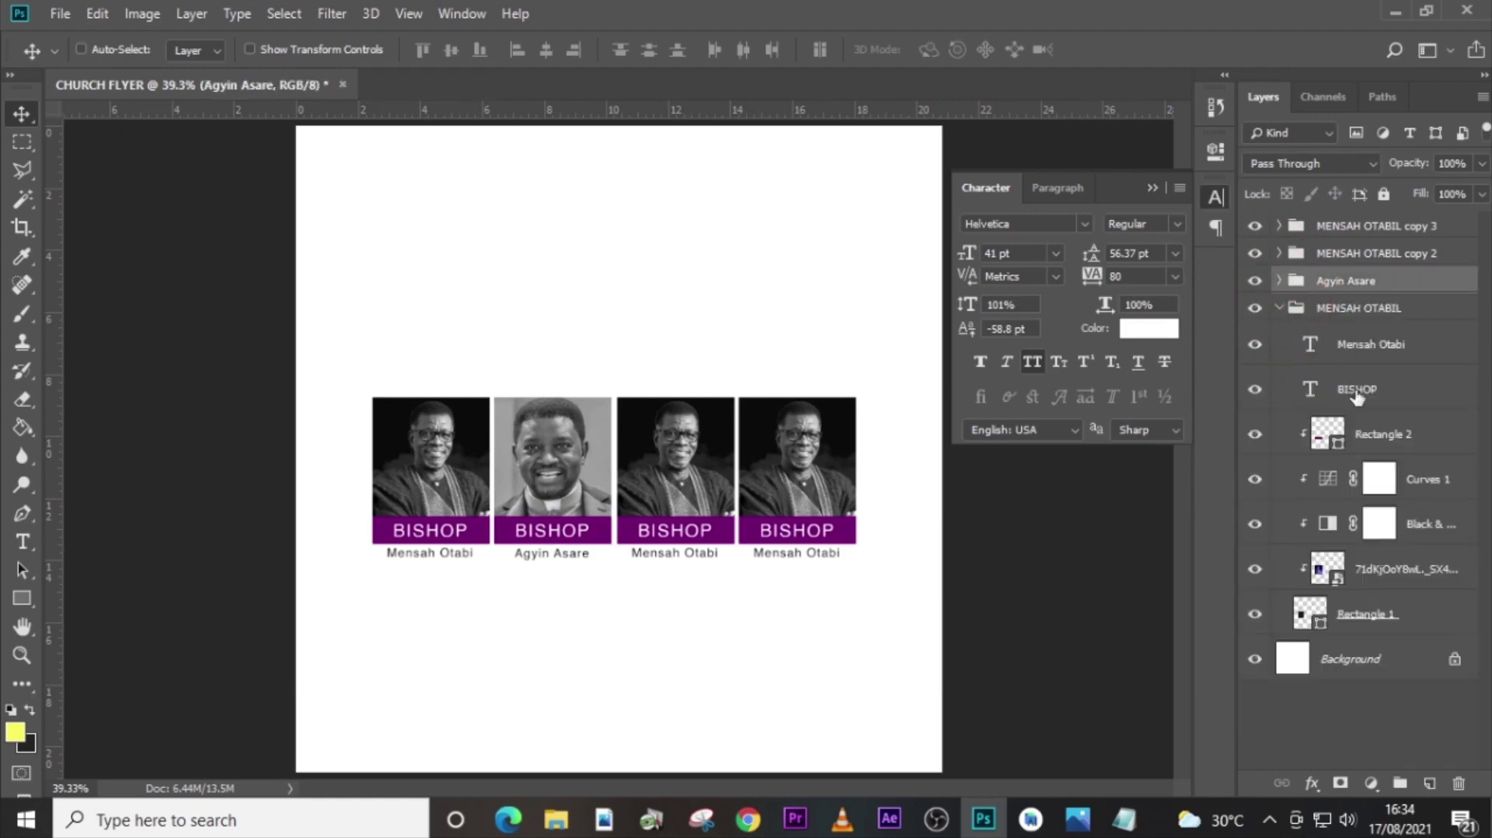
pyautogui.click(1362, 570)
pyautogui.hotkey('ctrl', 't')
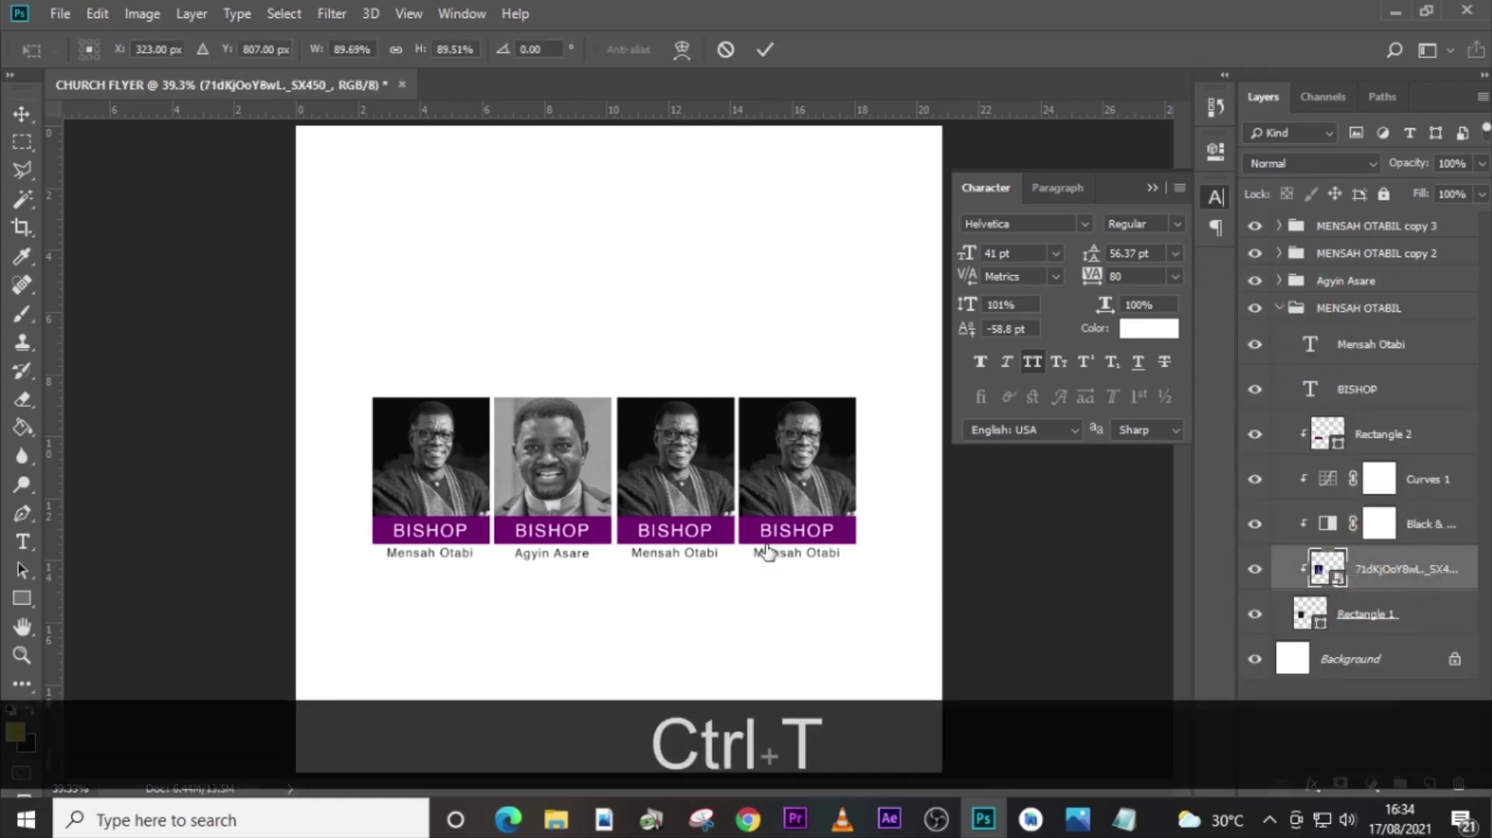
pyautogui.hotkey('alt', 'shift')
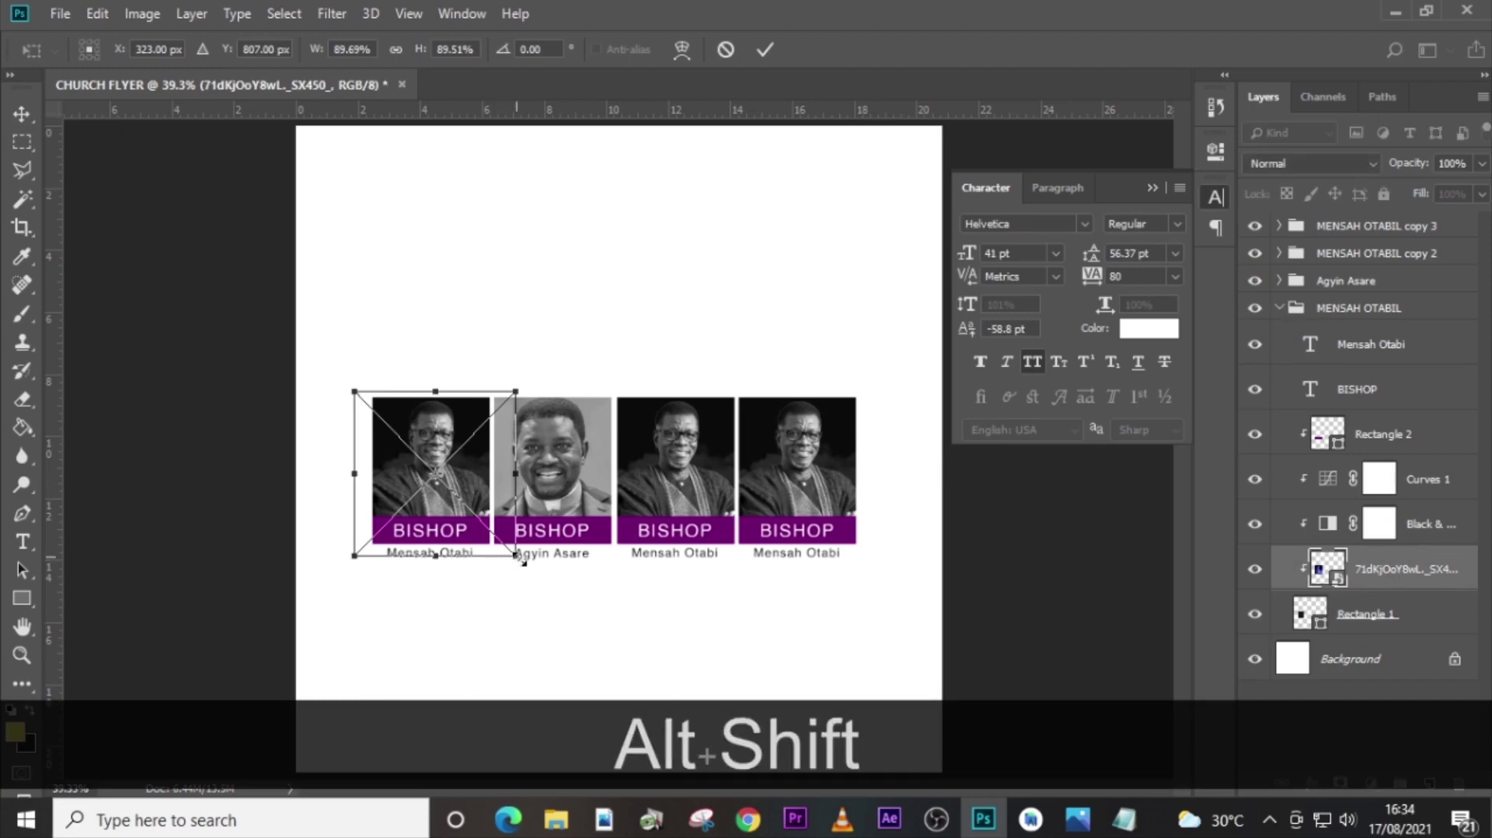
pyautogui.moveTo(524, 563); pyautogui.dragTo(524, 566)
pyautogui.press('Down')
pyautogui.press('Down')
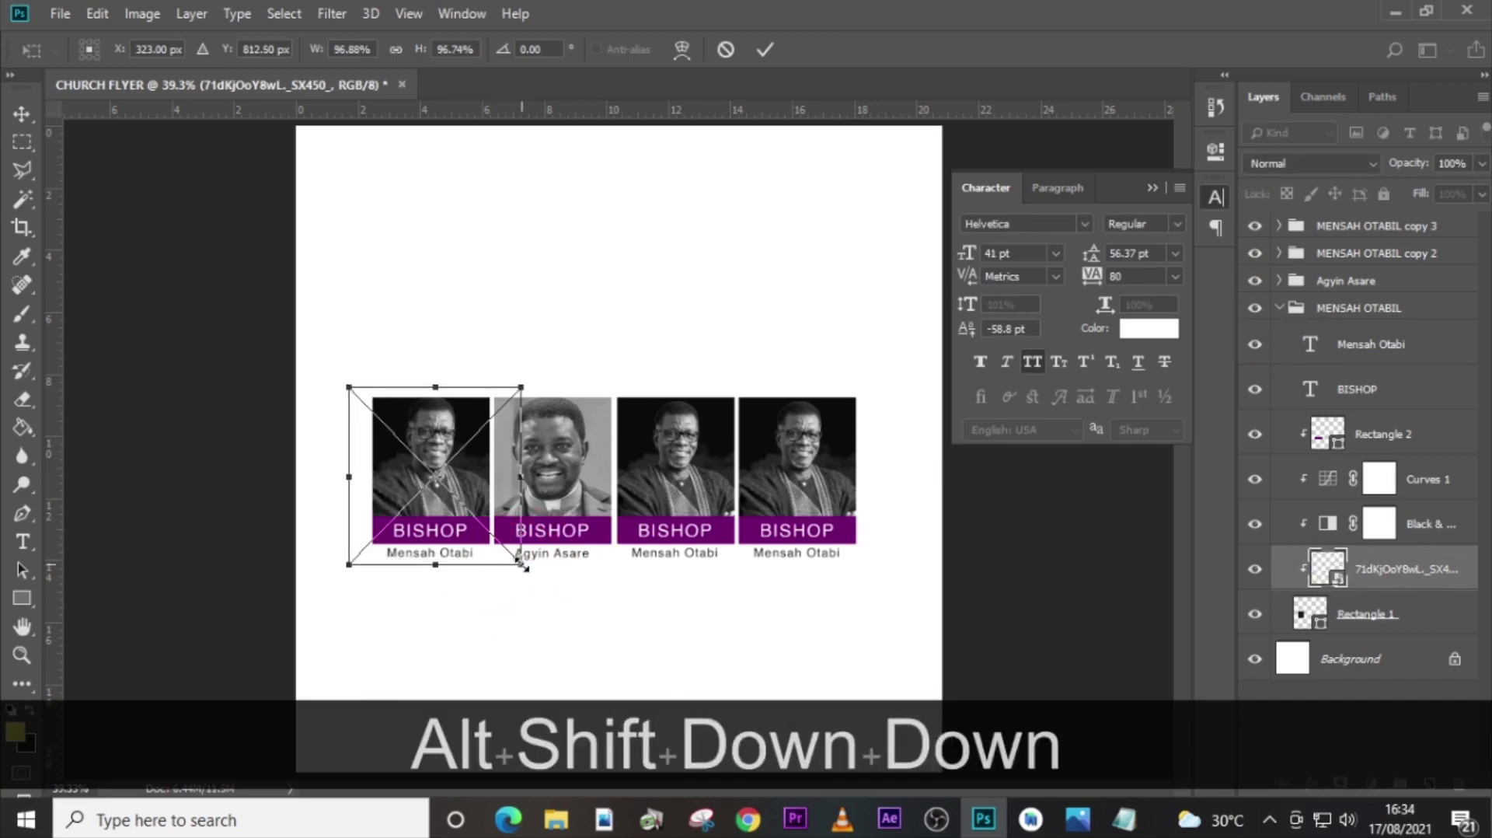
pyautogui.press('Down')
pyautogui.press('Down')
pyautogui.press('Down')
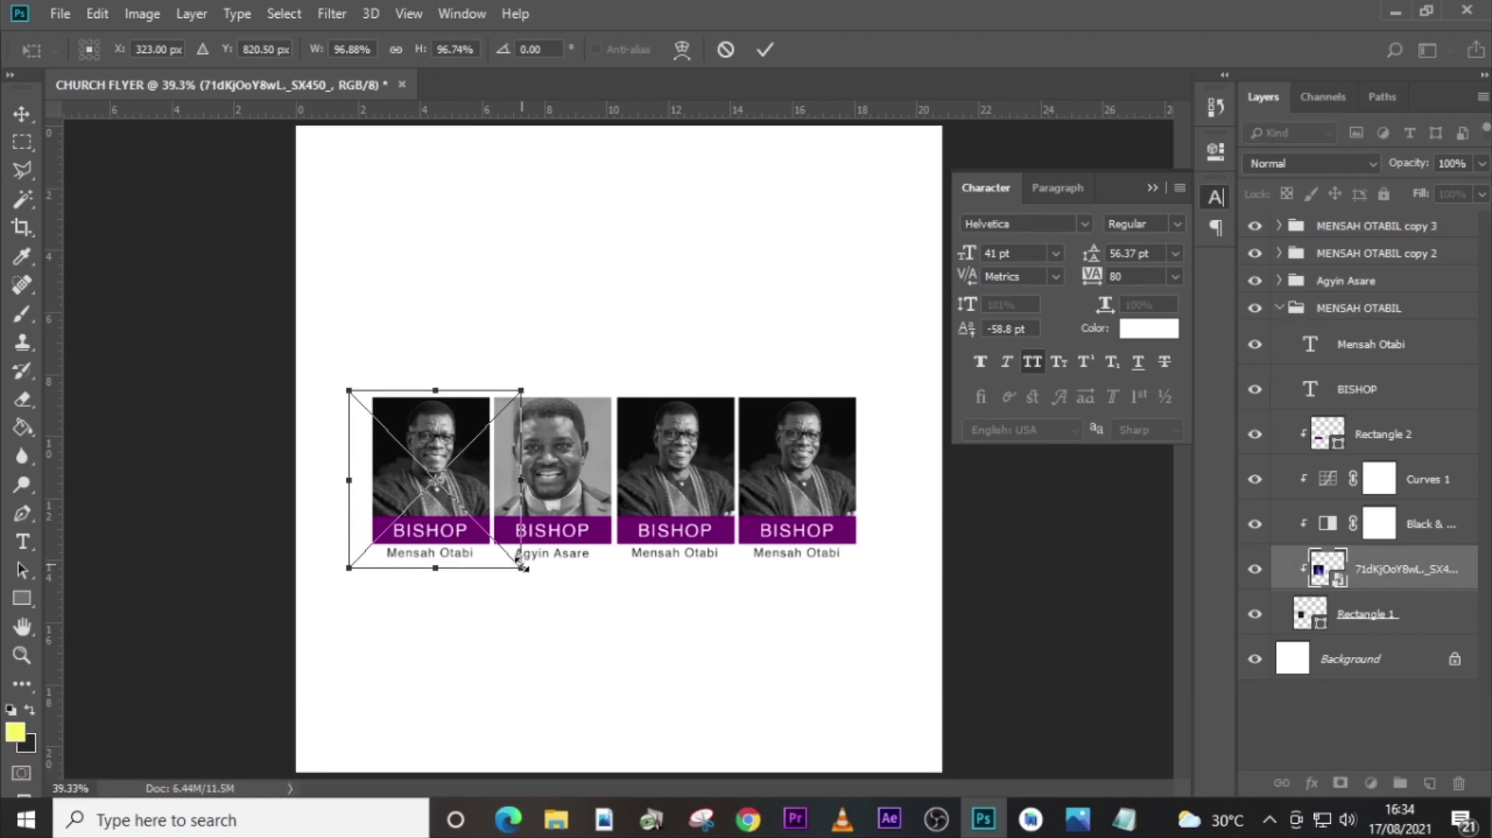
pyautogui.press('Return')
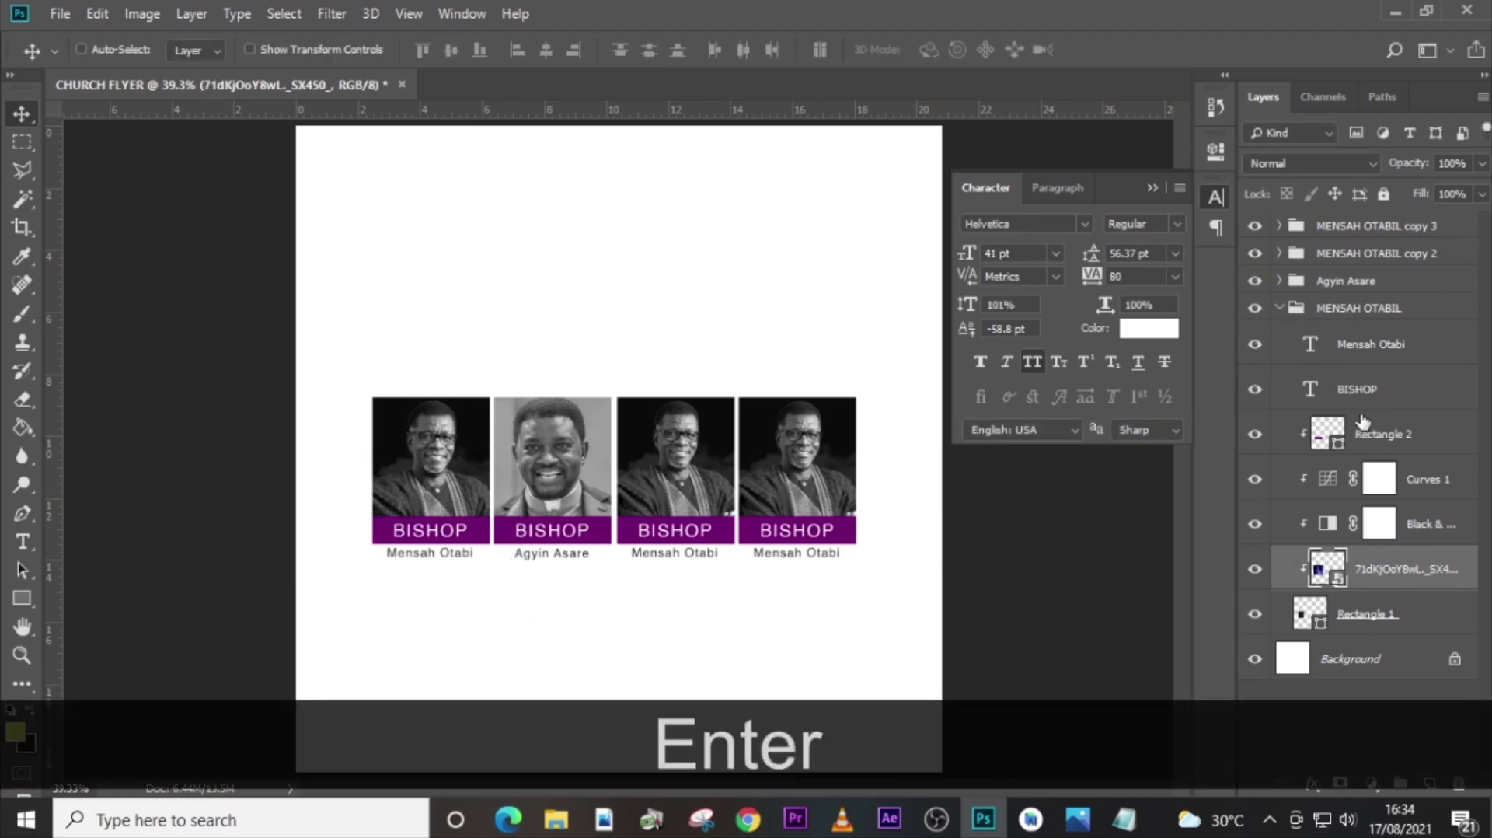
# Copy the third speaker's name from u3.txt in Notepad and rename the third card's layer group with it in Photoshop.
pyautogui.click(1278, 309)
pyautogui.click(1124, 818)
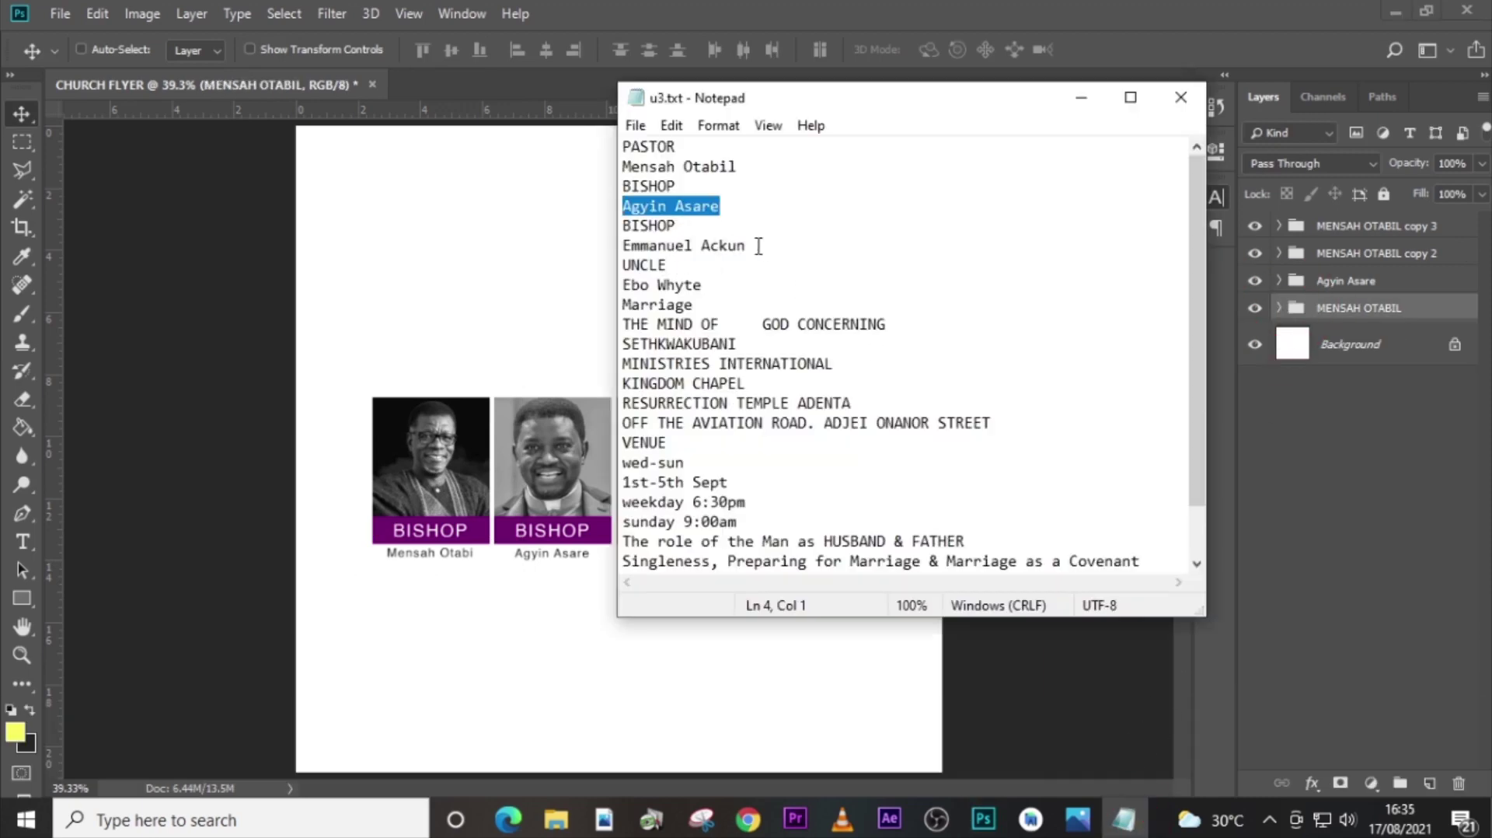
pyautogui.moveTo(758, 245); pyautogui.dragTo(620, 246)
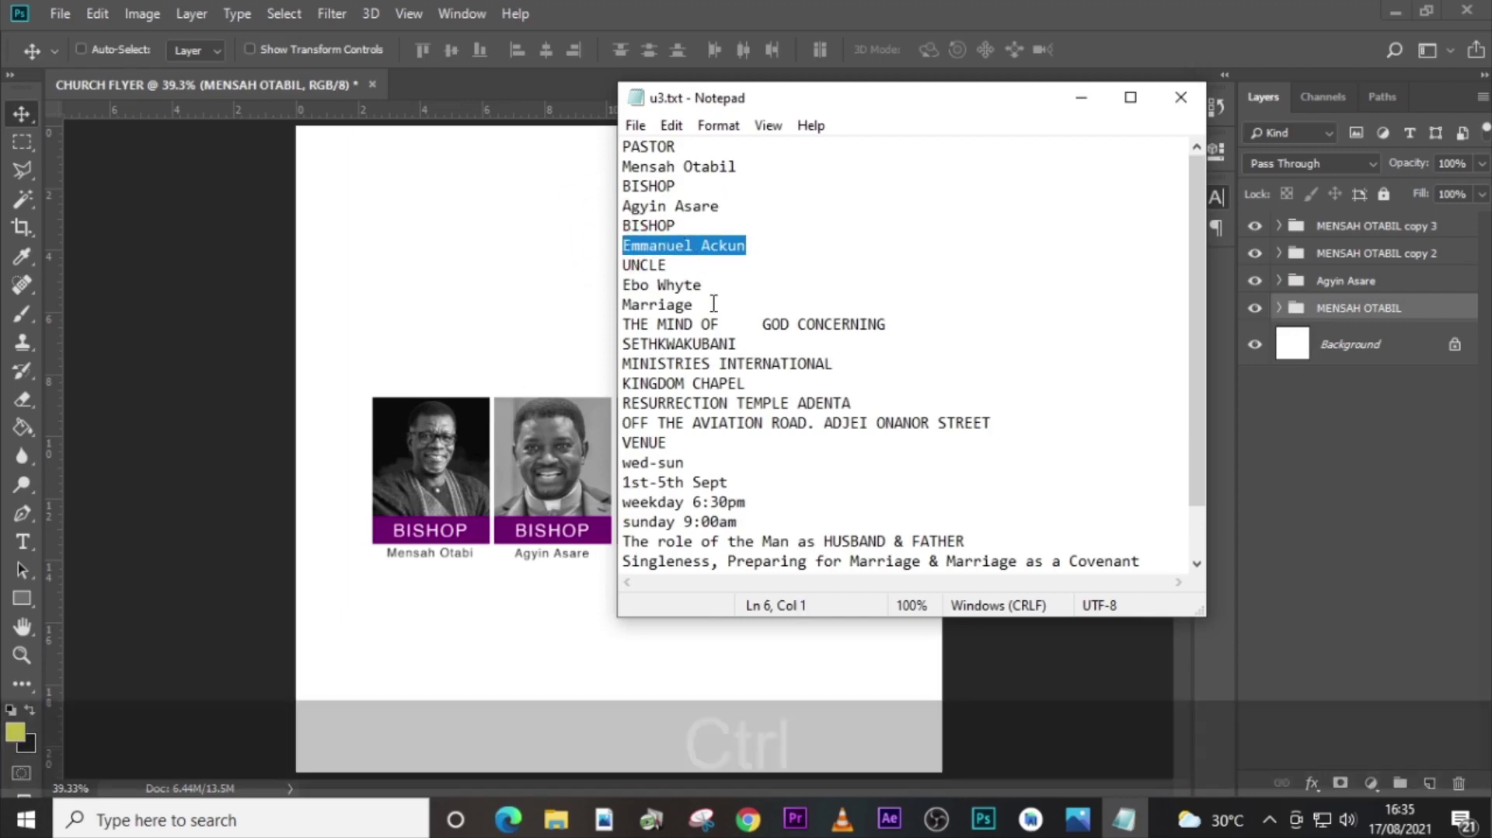
pyautogui.hotkey('ctrl', 'c')
pyautogui.click(983, 818)
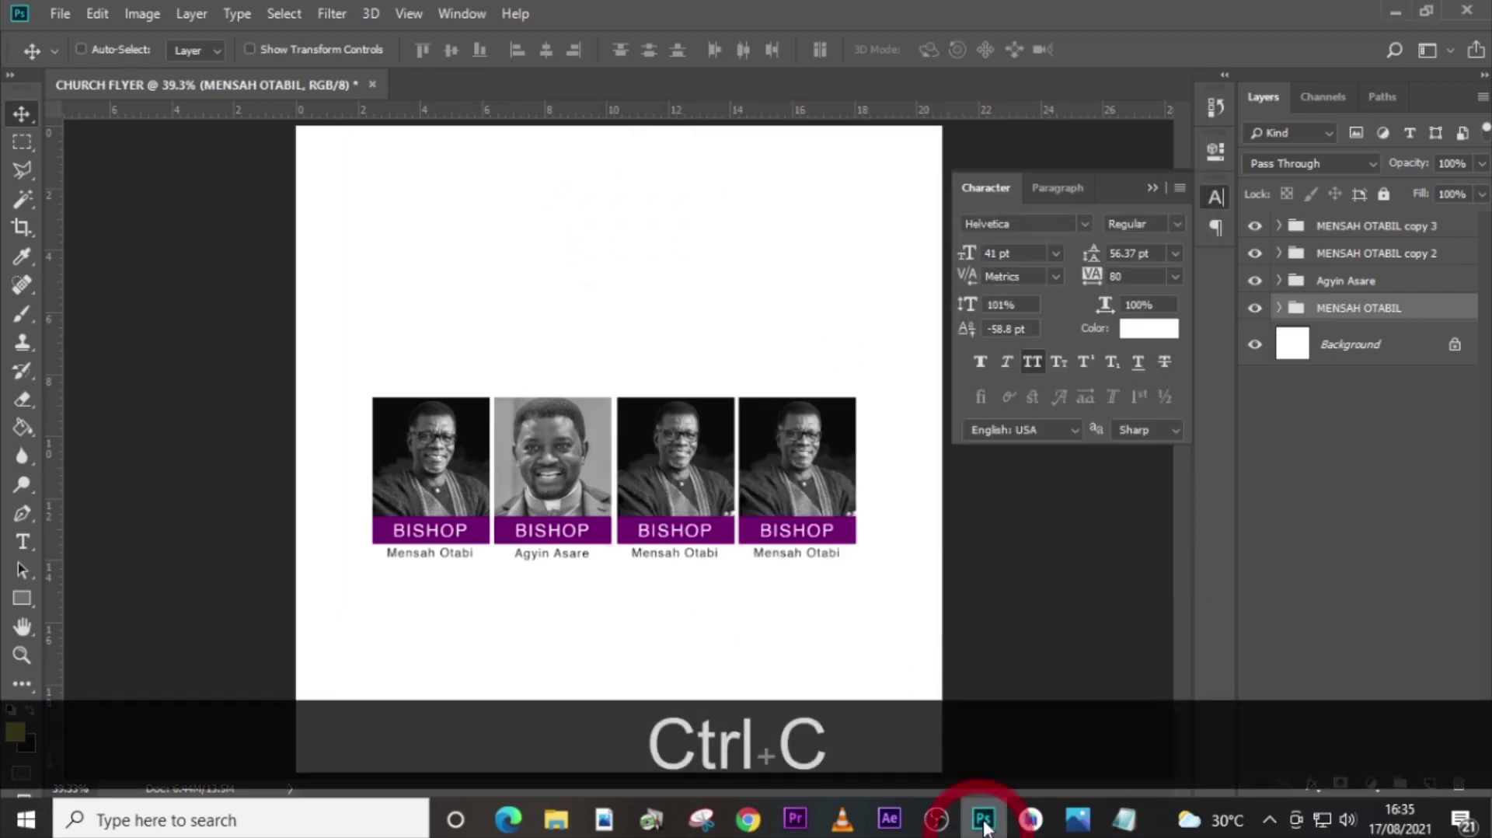
pyautogui.doubleClick(1337, 252)
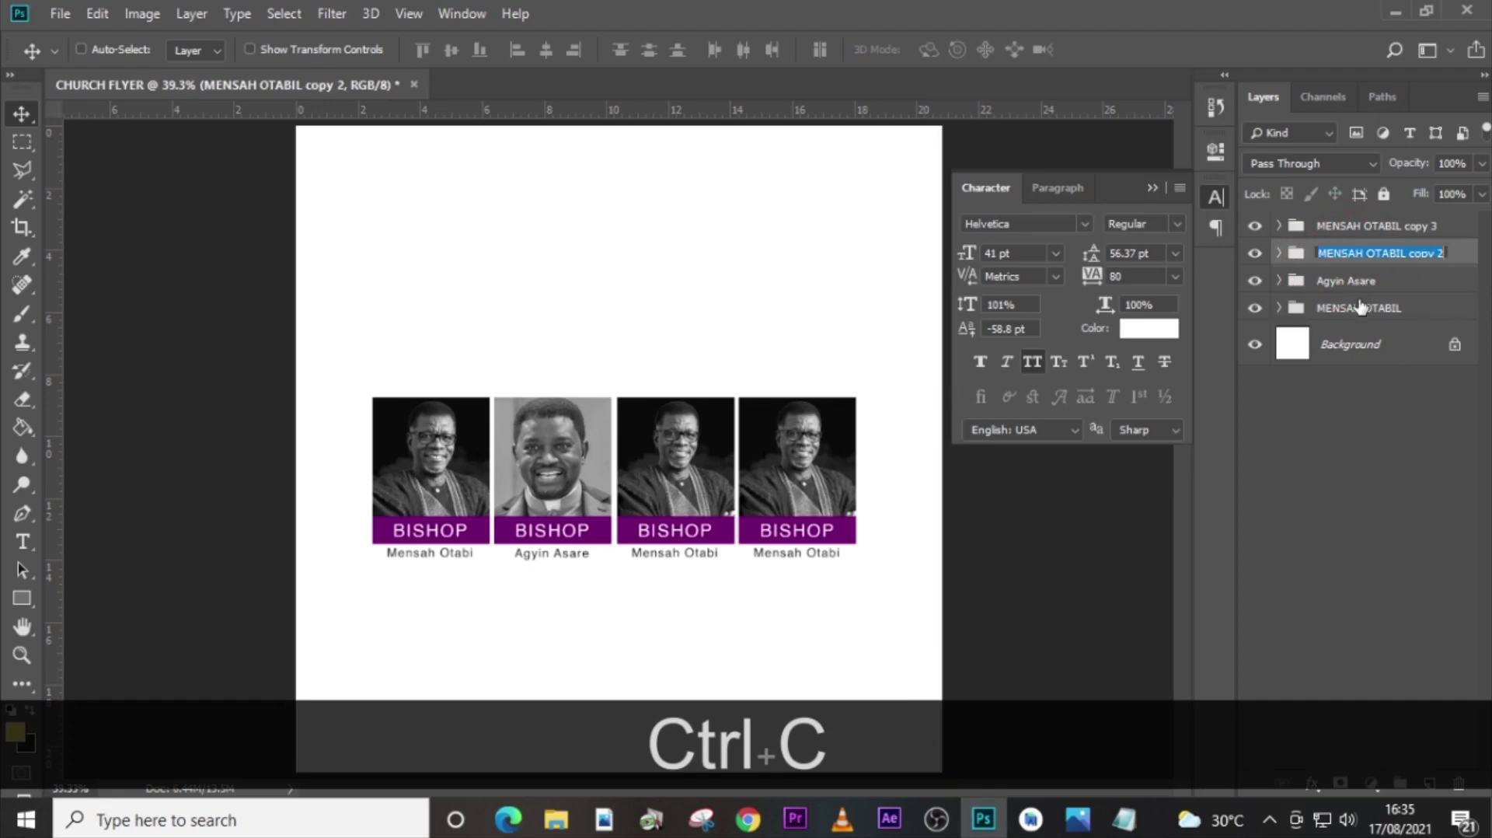
pyautogui.hotkey('ctrl', 'v')
pyautogui.click(1441, 253)
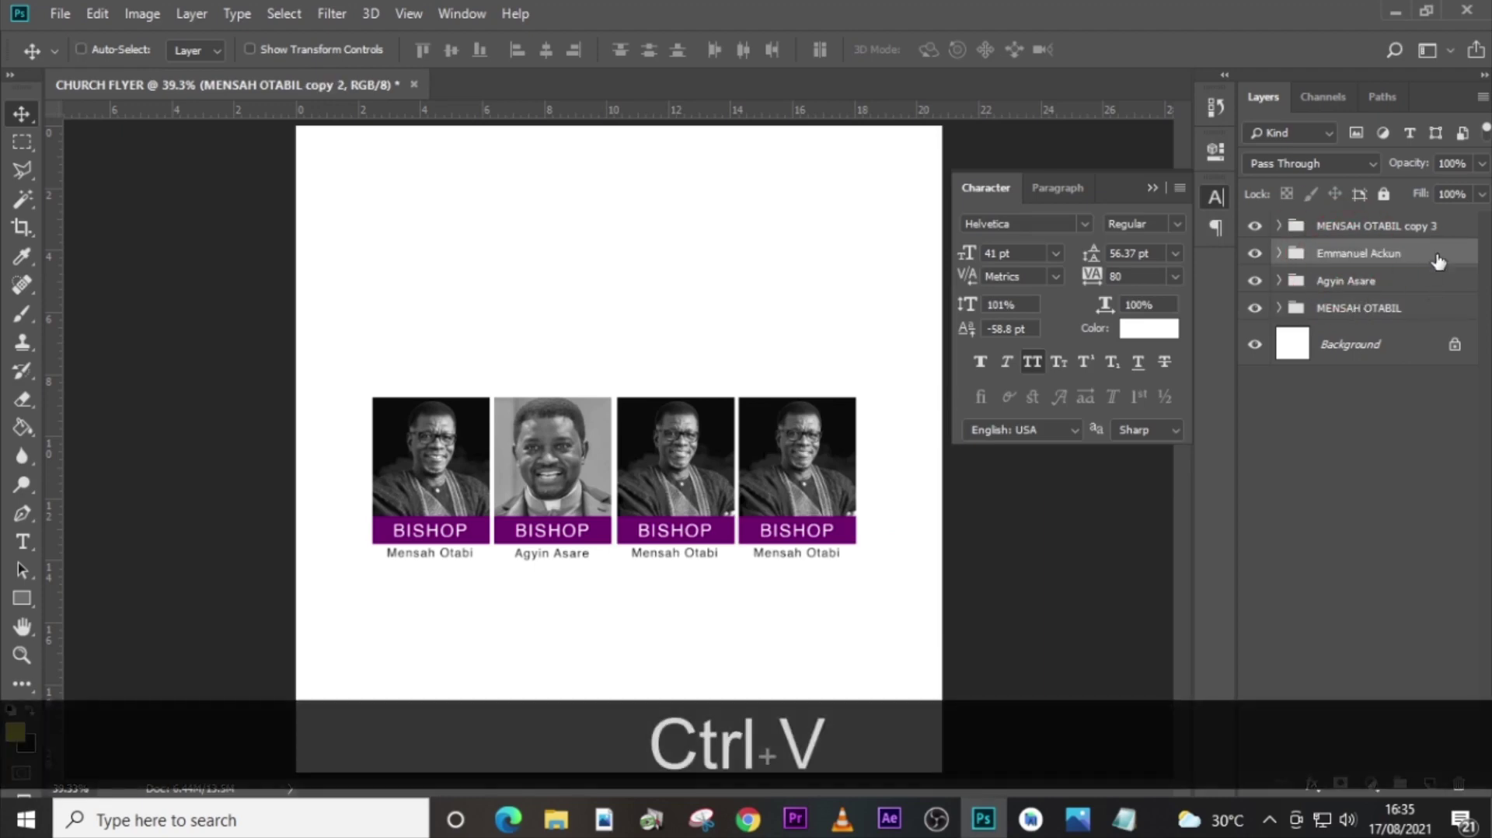
pyautogui.click(1256, 255)
pyautogui.click(1256, 255)
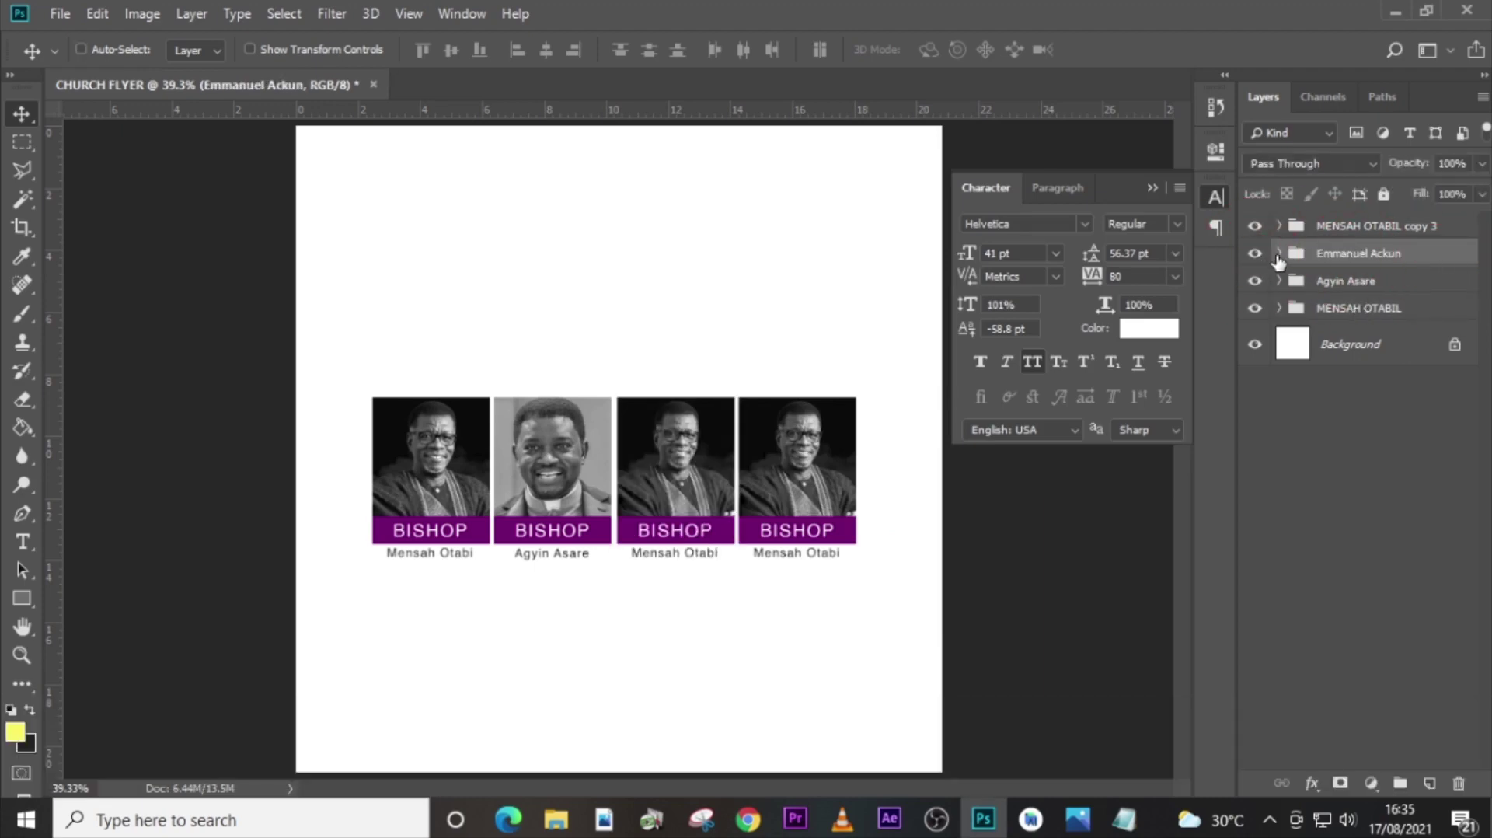
# Replace the name text beneath the third card's purple strip with the copied third speaker's name.
pyautogui.click(1278, 253)
pyautogui.doubleClick(1311, 290)
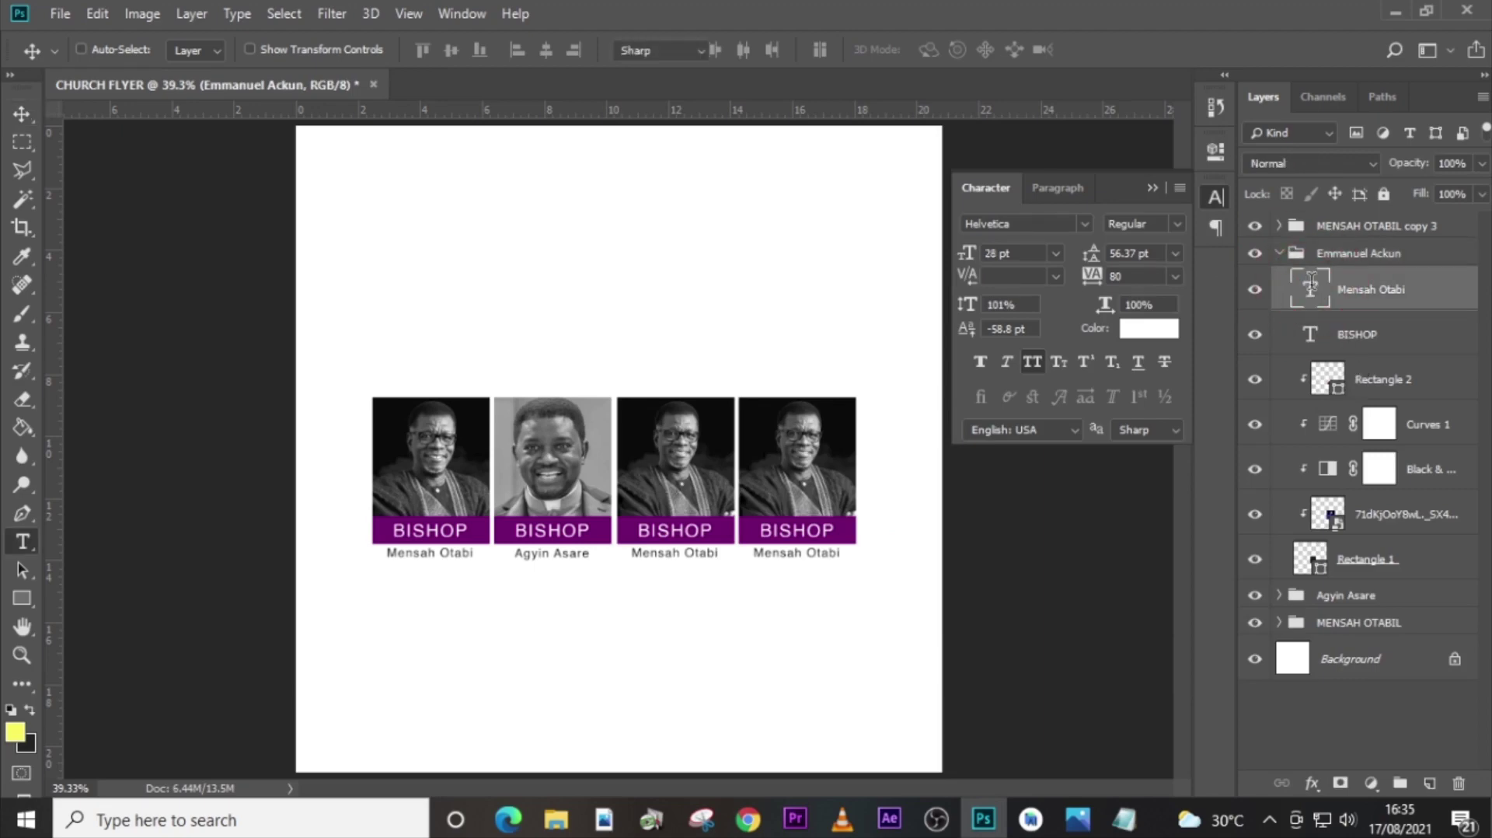
pyautogui.hotkey('ctrl', 'v')
pyautogui.press('Escape')
pyautogui.press('v')
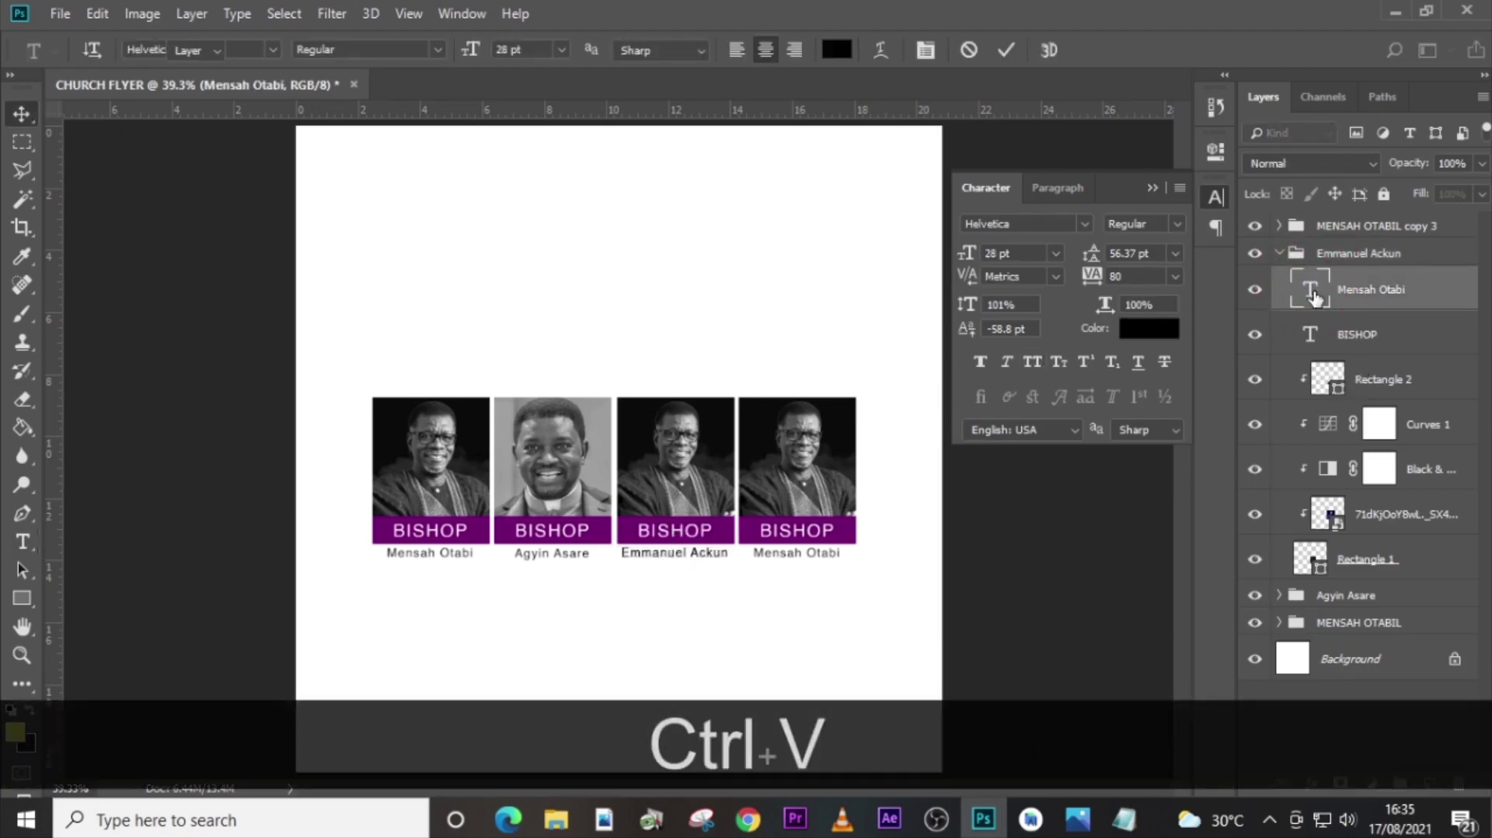
# Place image A from the picture folder directly above the third card's old portrait, scaled to about 53% and positioned over the card.
pyautogui.click(1380, 527)
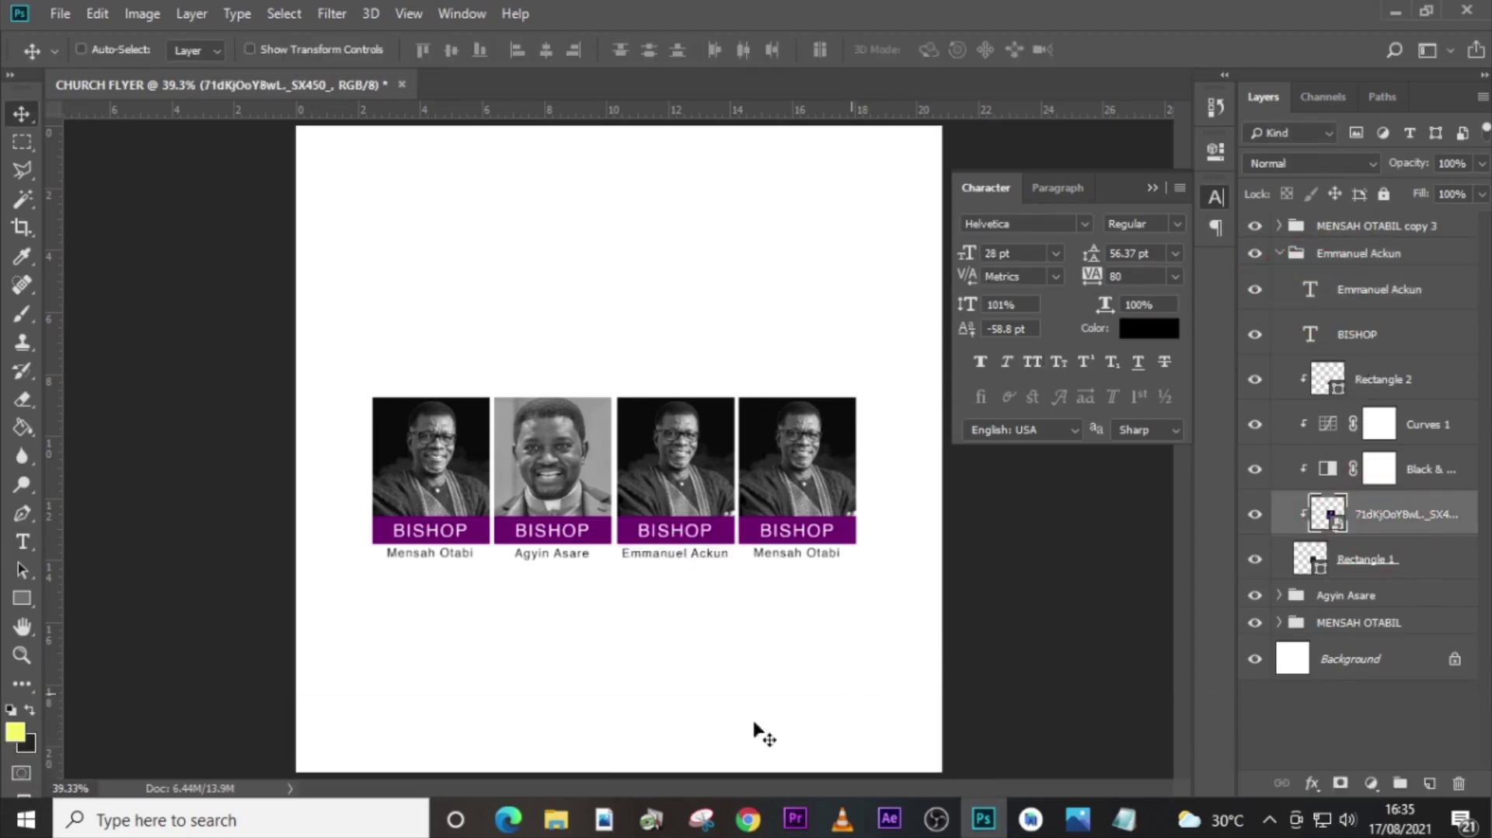
pyautogui.click(555, 819)
pyautogui.moveTo(606, 268); pyautogui.dragTo(716, 495)
pyautogui.press('Return')
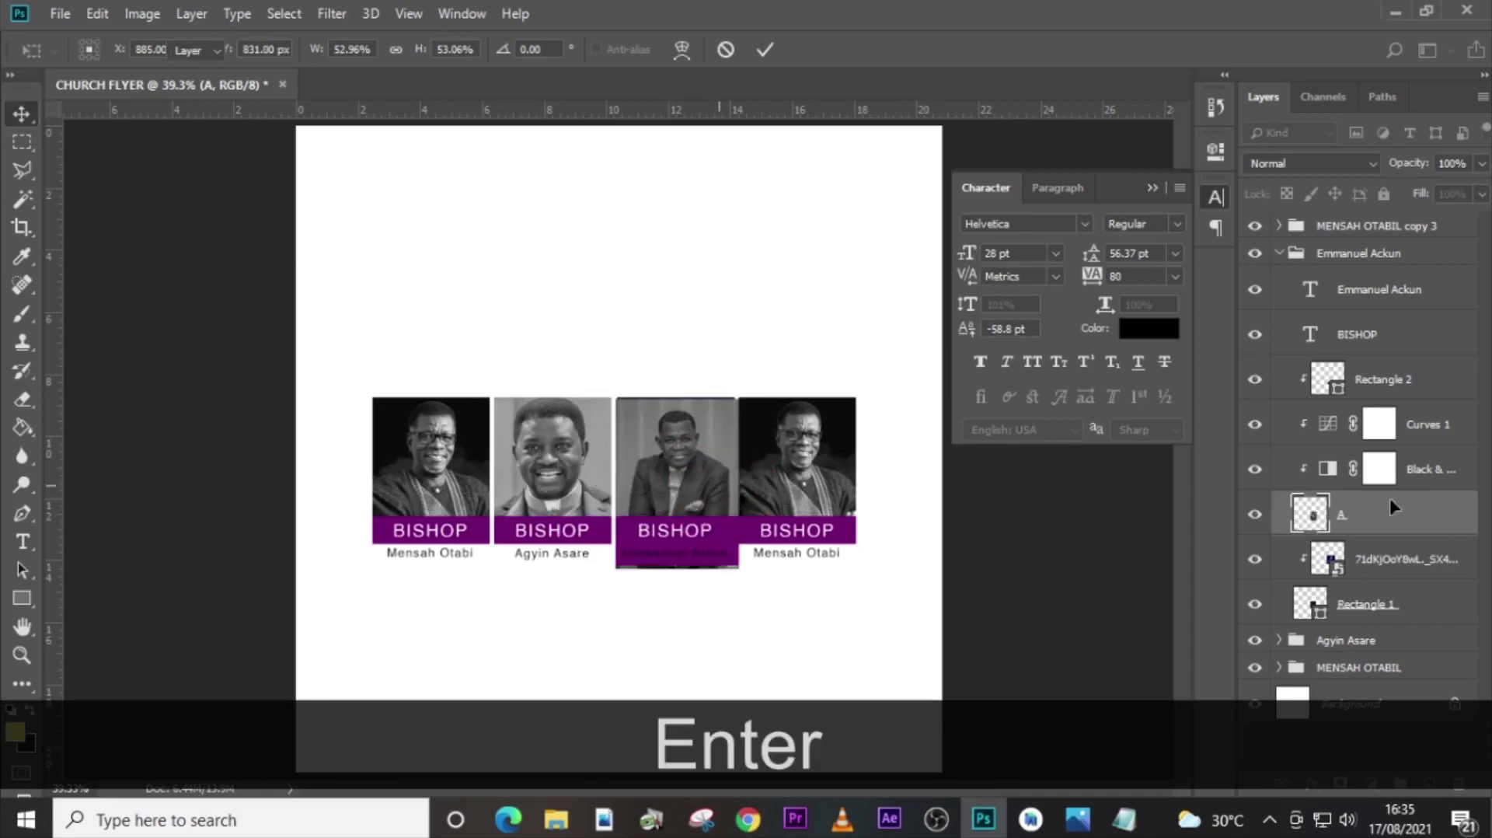
# Delete the third card's old portrait layer and clip the new portrait to the card's frame.
pyautogui.click(1375, 569)
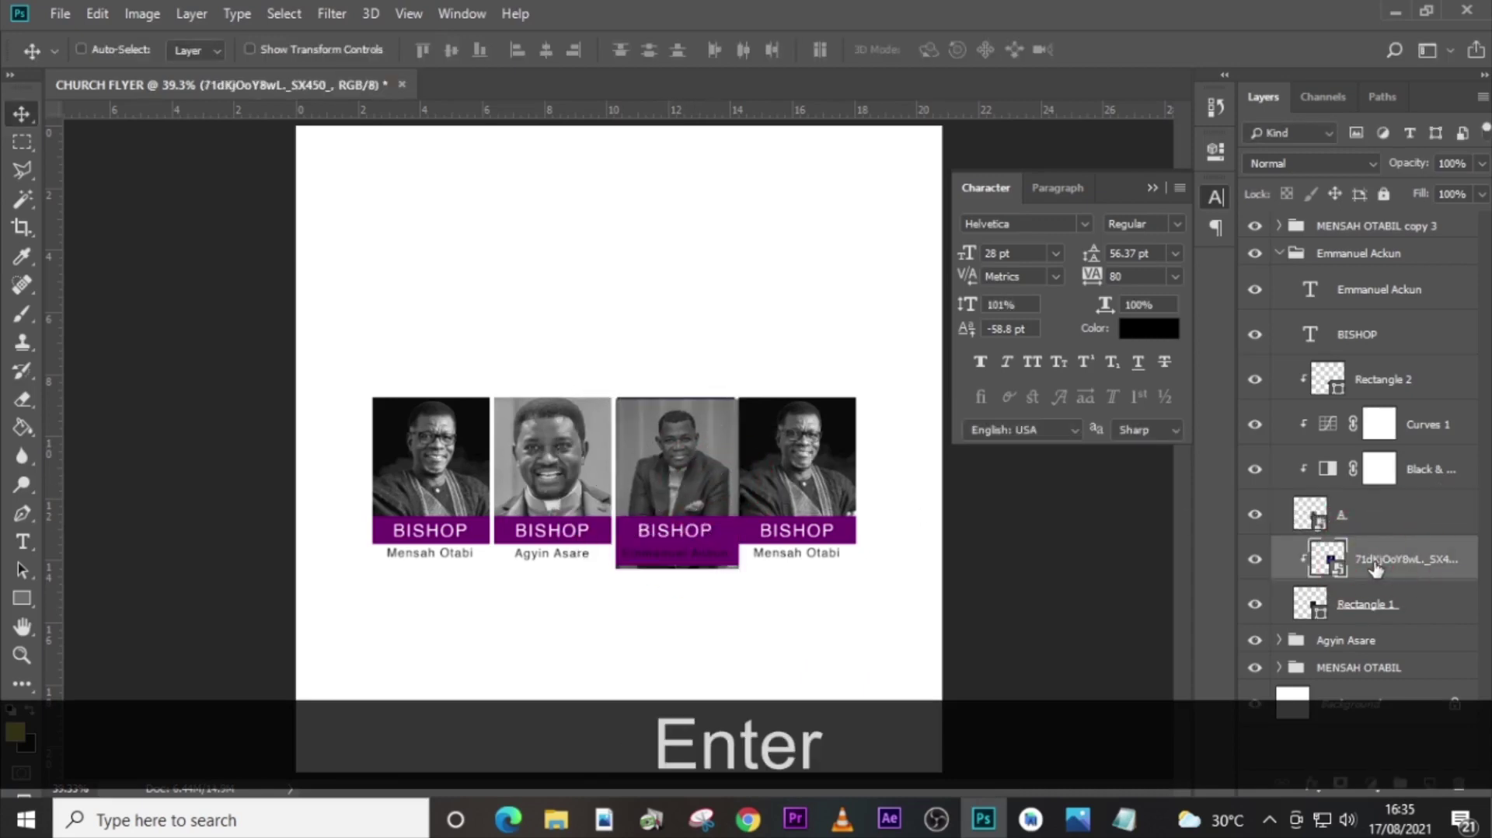
pyautogui.press('Delete')
pyautogui.click(1372, 520)
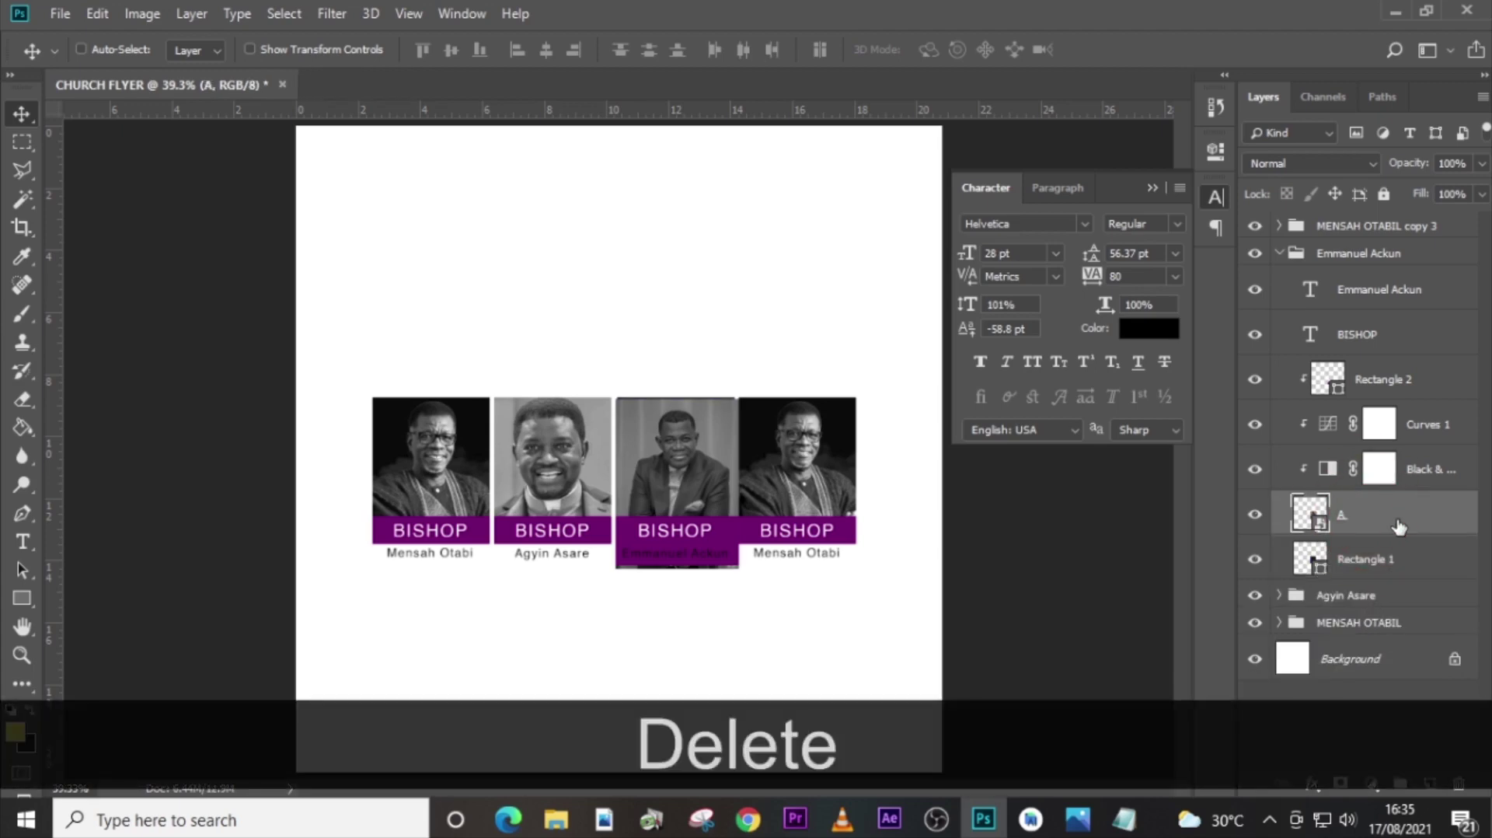
pyautogui.rightClick(1396, 515)
pyautogui.click(1206, 460)
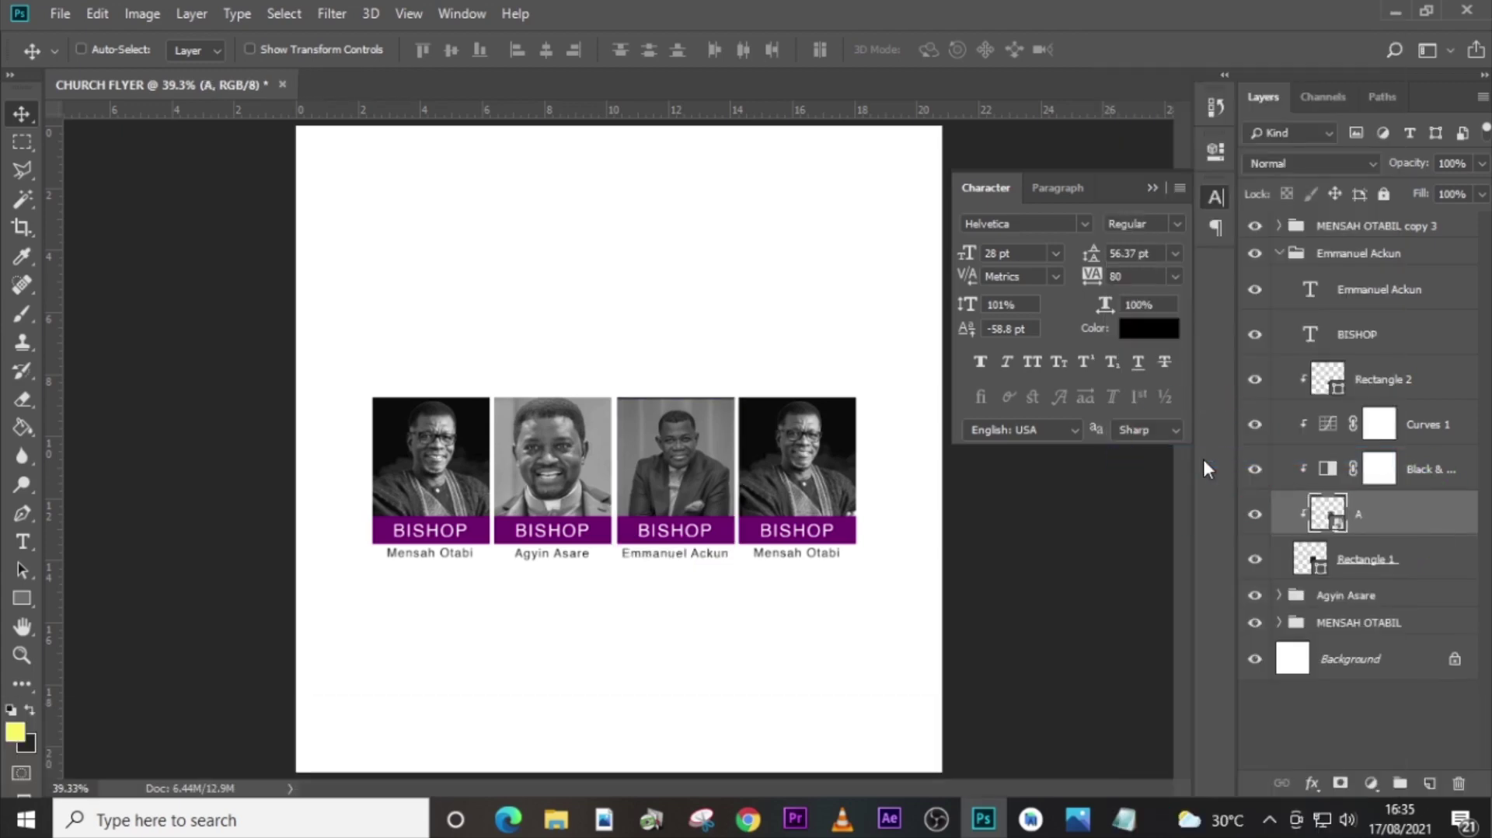
# Enlarge the third card's portrait to about 85% and move it to about X 879, Y 924 px so the face fills the frame.
pyautogui.hotkey('ctrl', 't')
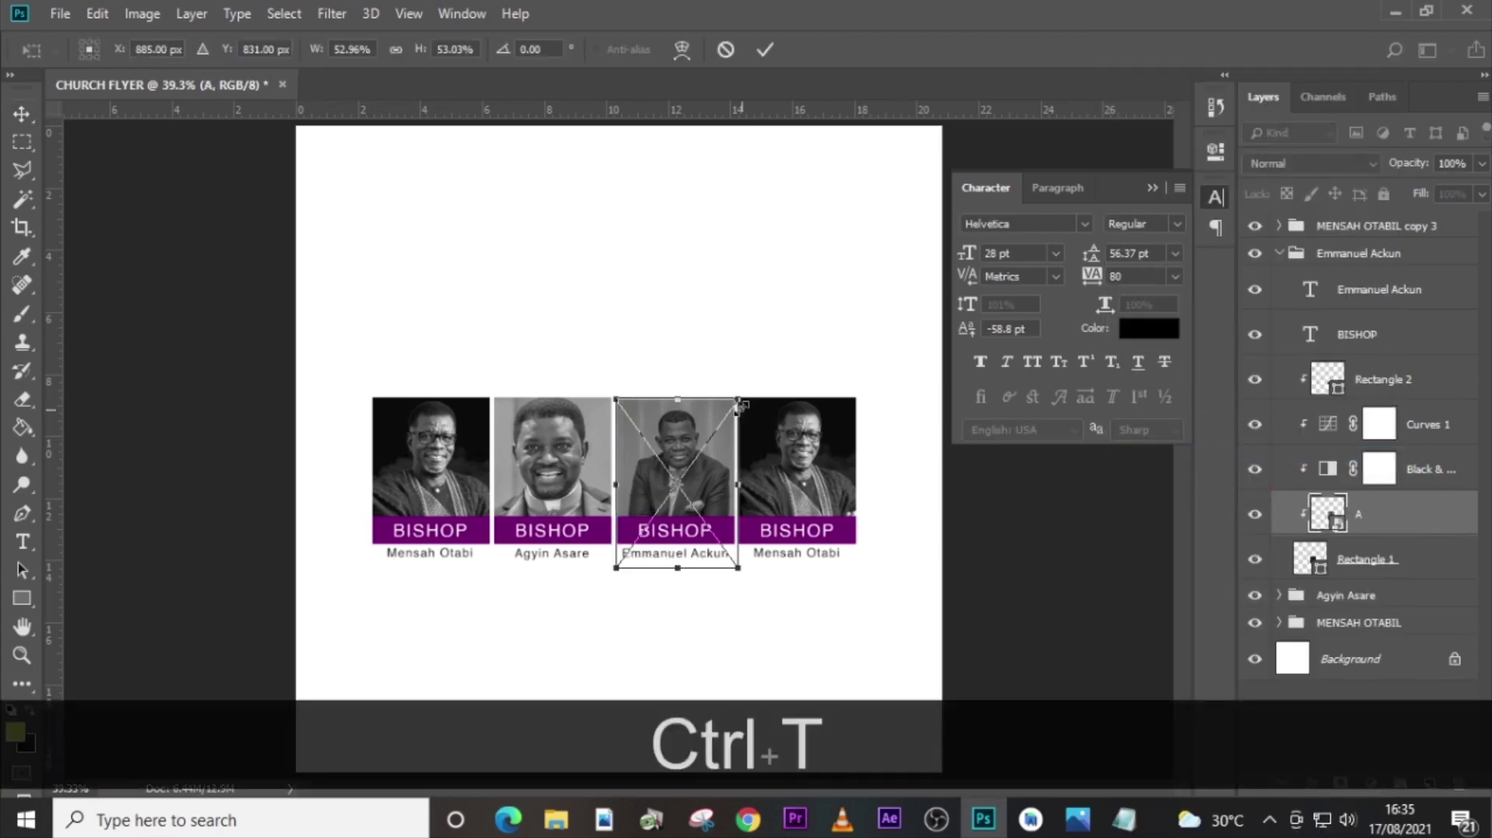
pyautogui.moveTo(738, 399); pyautogui.dragTo(758, 379)
pyautogui.moveTo(730, 477); pyautogui.dragTo(730, 485)
pyautogui.moveTo(760, 391); pyautogui.dragTo(761, 376)
pyautogui.moveTo(728, 449); pyautogui.dragTo(727, 467)
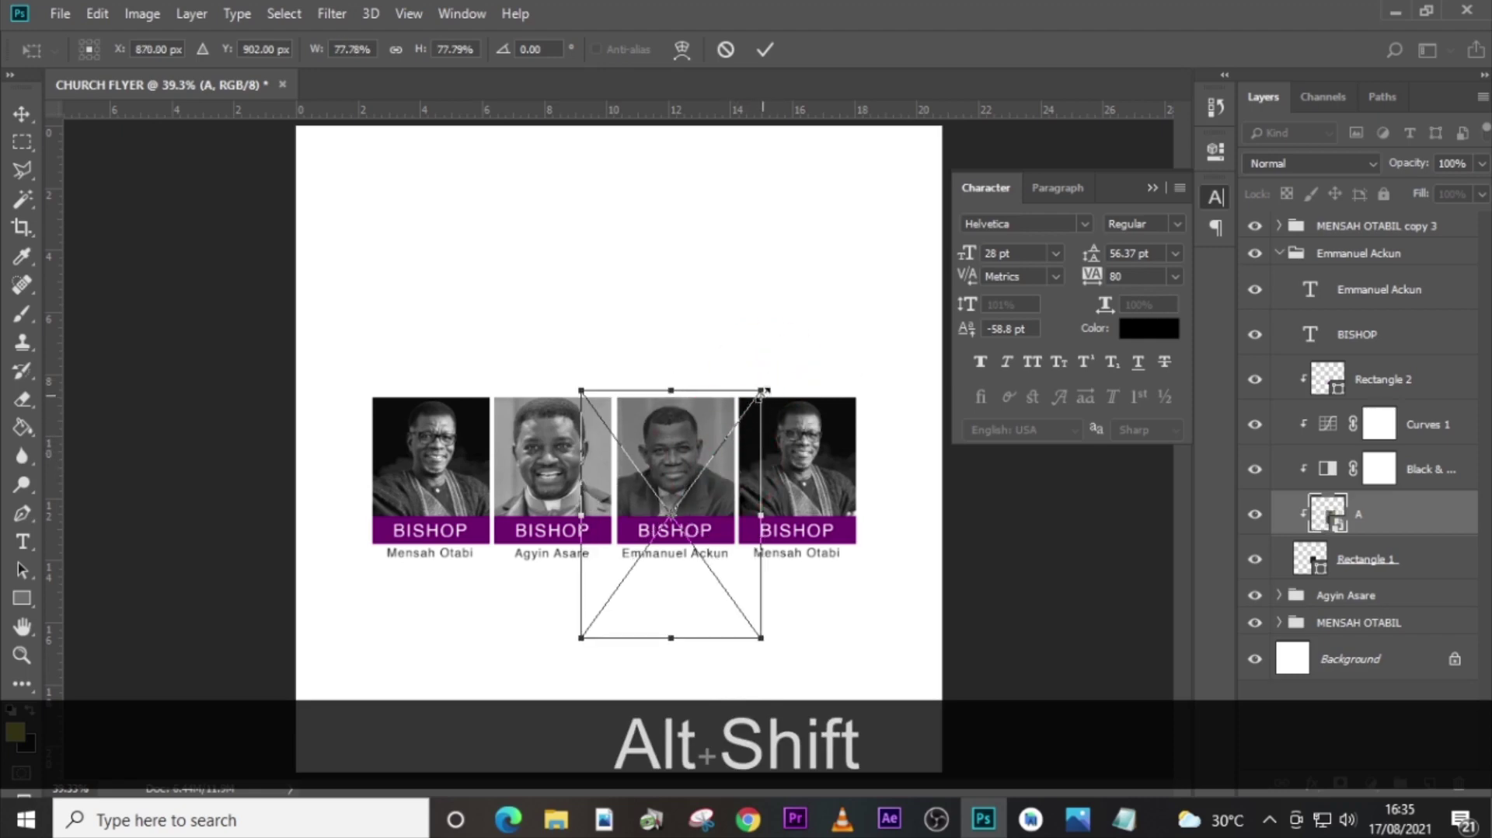
pyautogui.moveTo(762, 391); pyautogui.dragTo(768, 381)
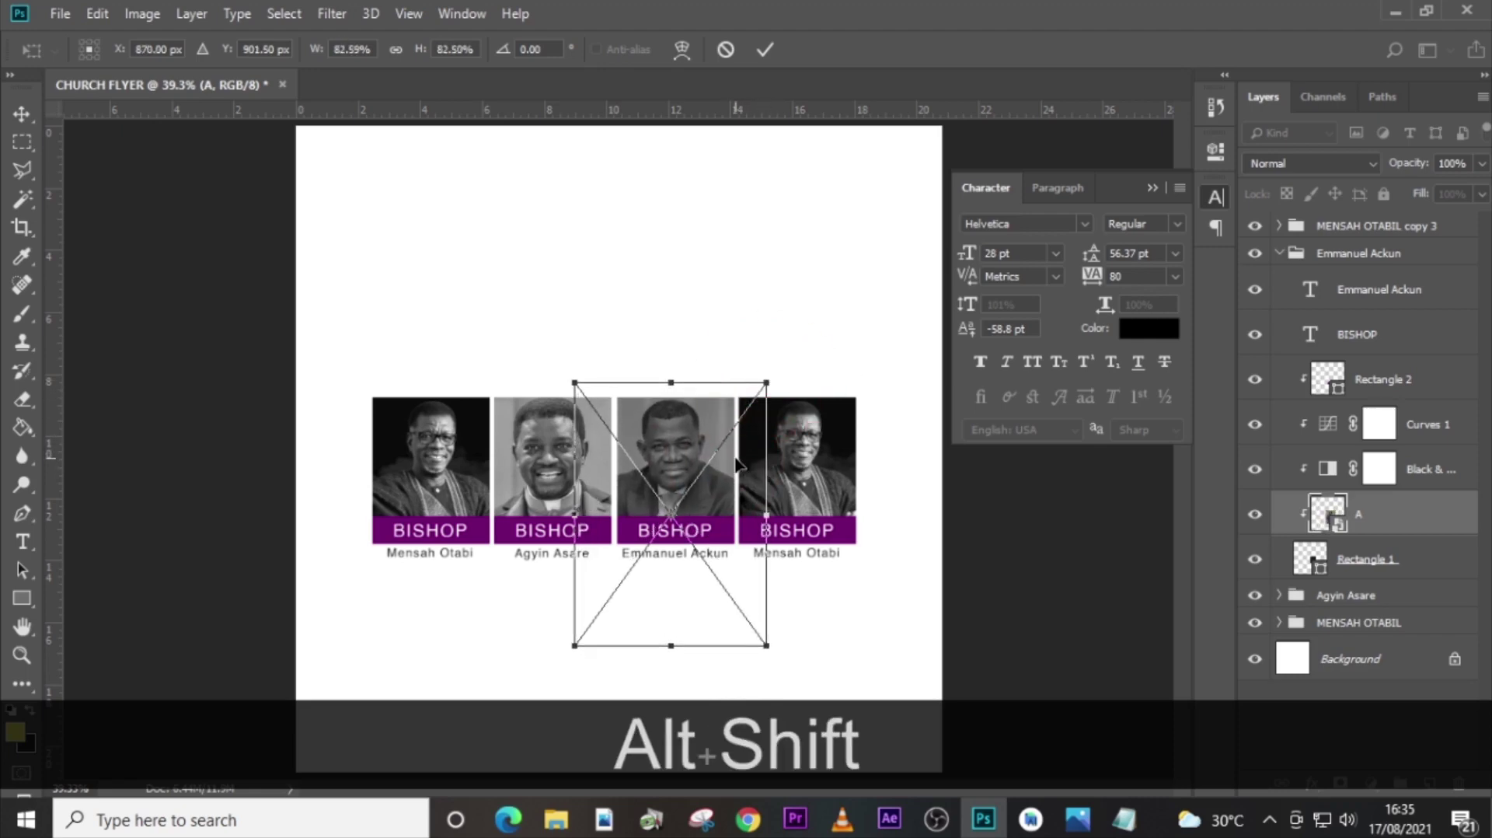
pyautogui.click(736, 462)
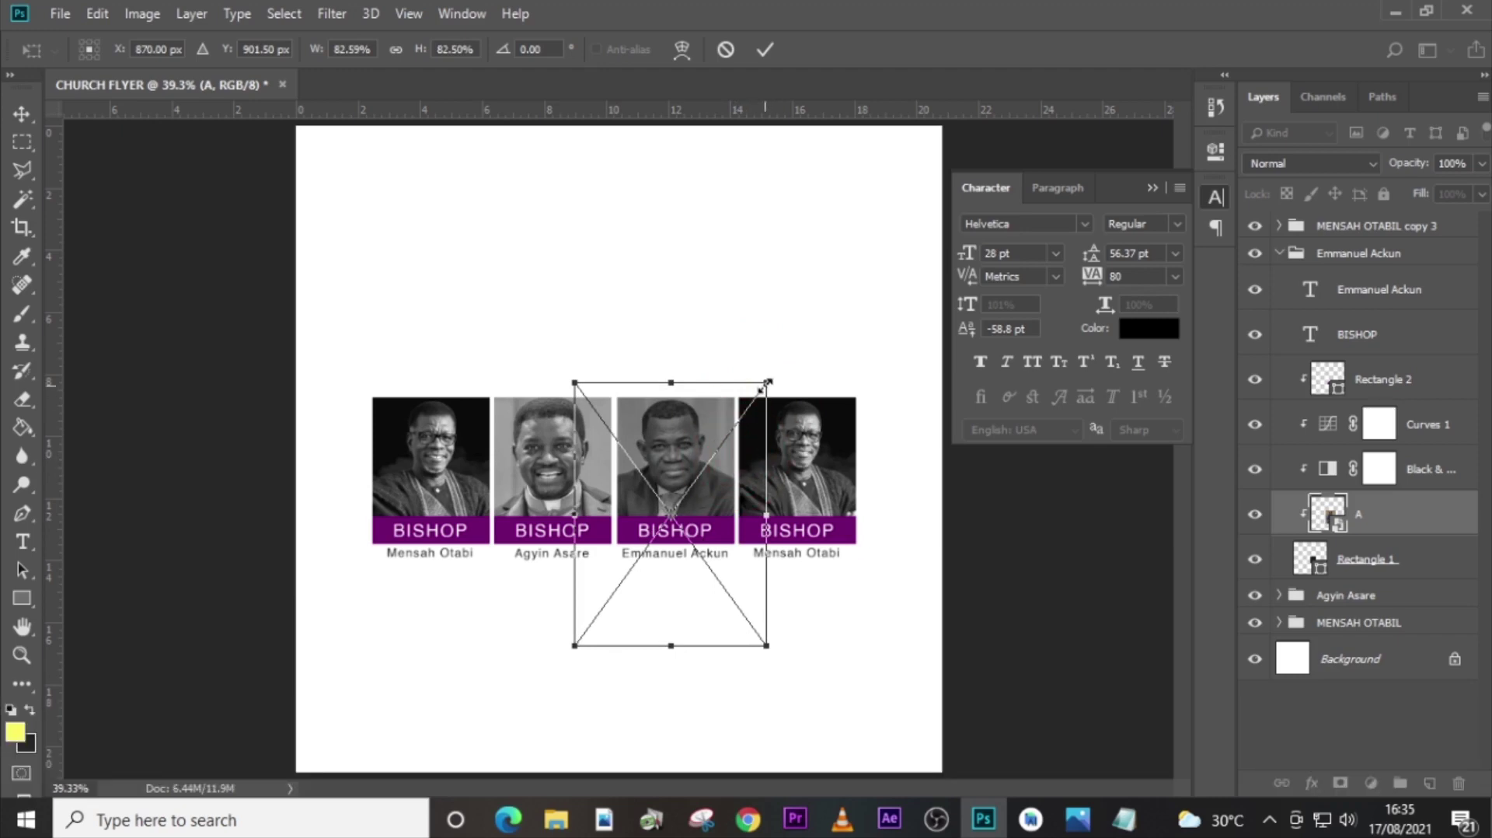
pyautogui.moveTo(768, 381); pyautogui.dragTo(772, 379)
pyautogui.moveTo(747, 466); pyautogui.dragTo(746, 474)
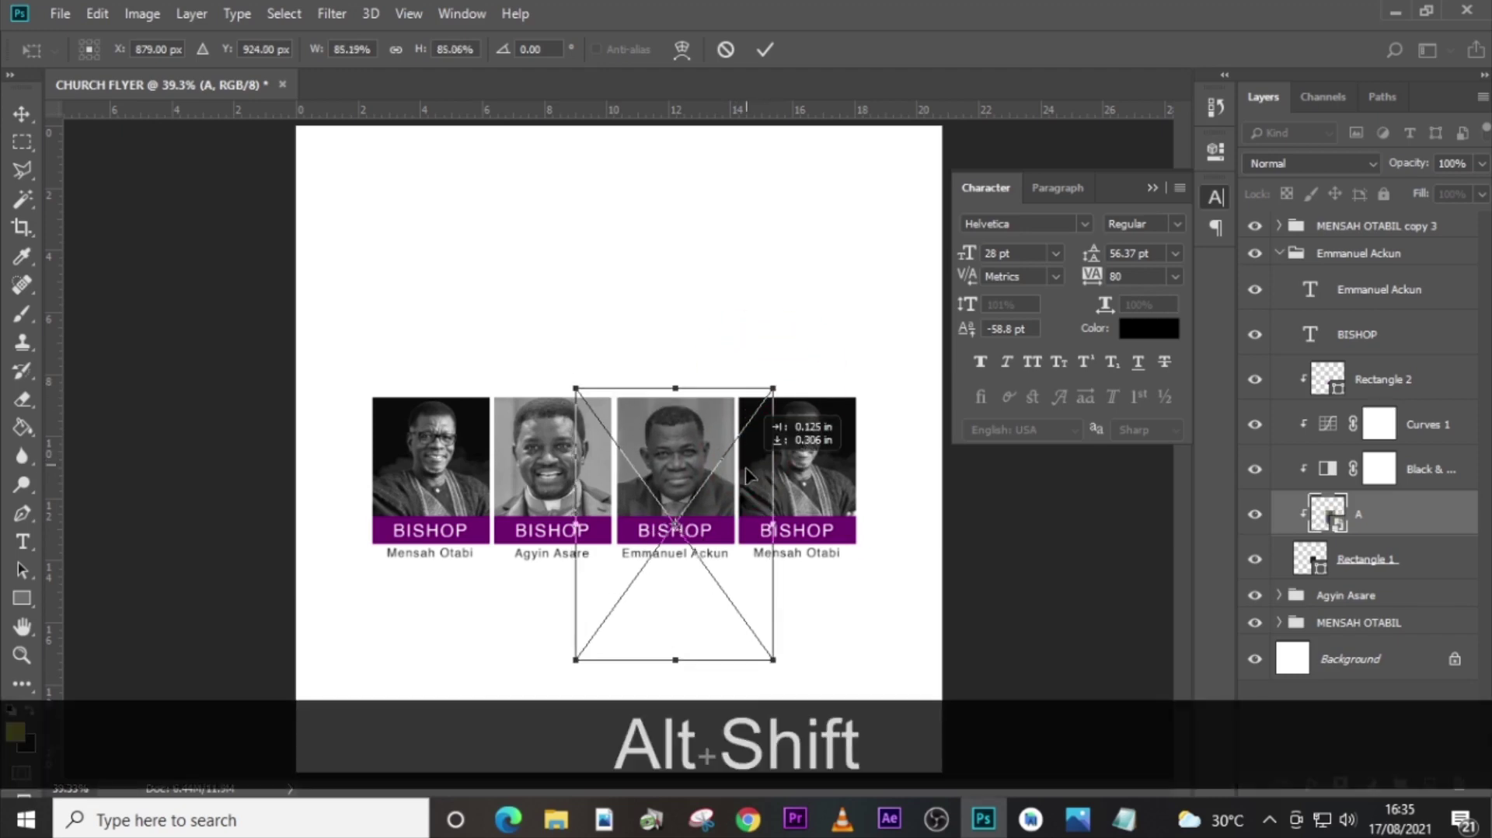
pyautogui.press('Return')
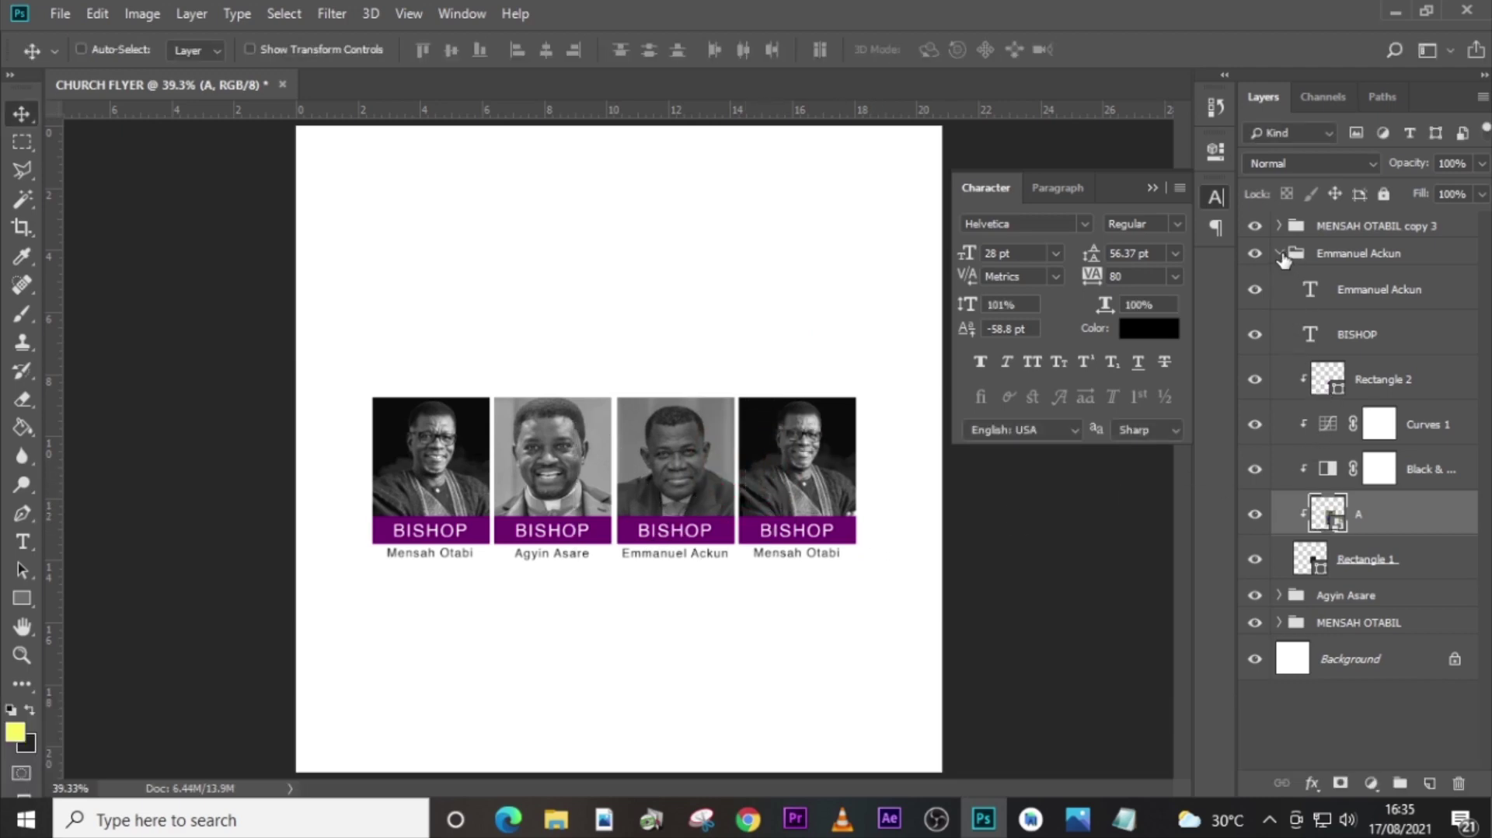
pyautogui.click(1279, 255)
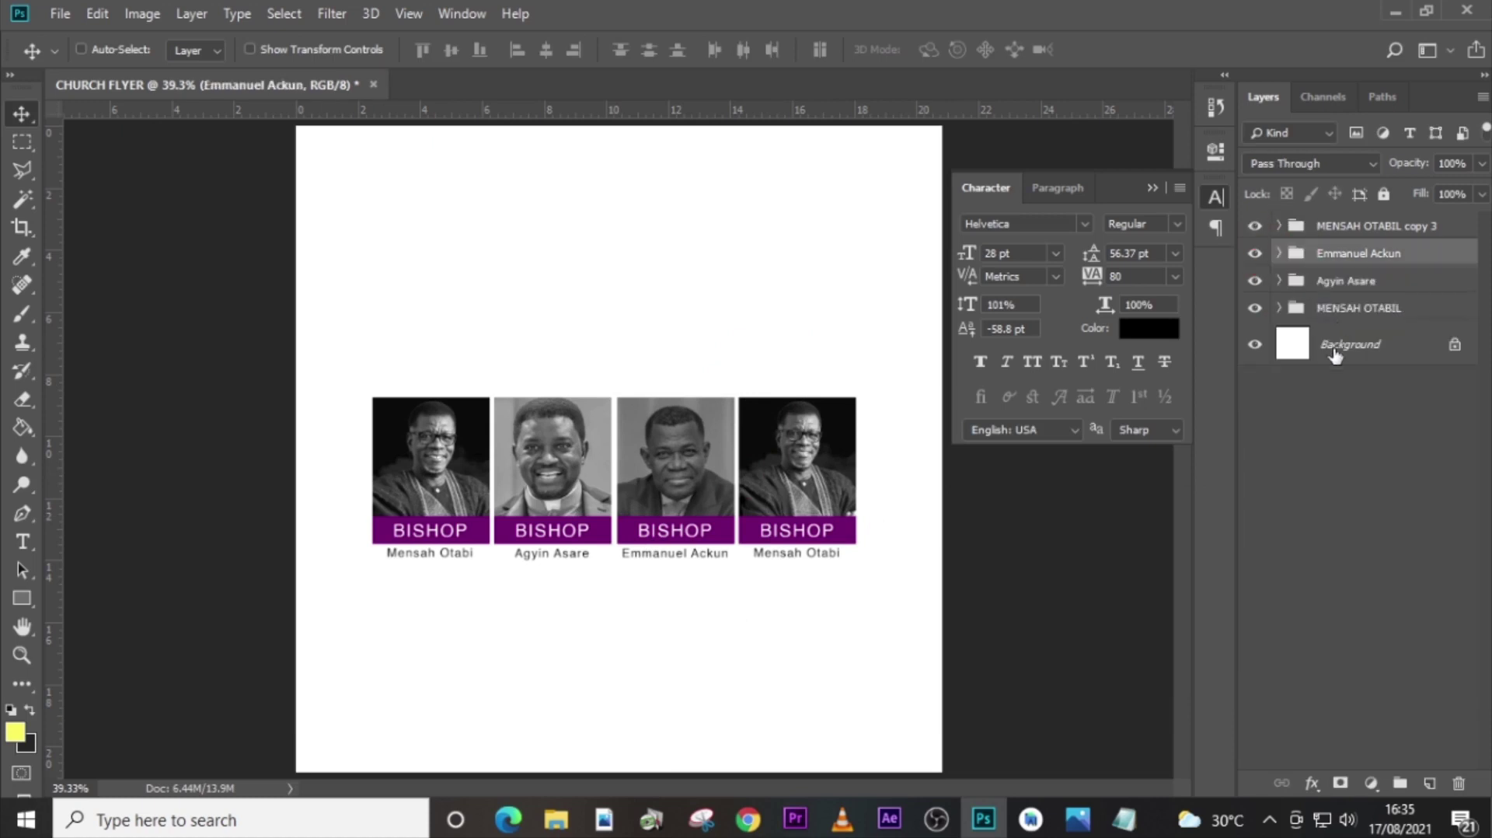
# Enlarge the first card's portrait to about 129%, shift it down to about Y 899 px, and nudge it back up slightly within the frame.
pyautogui.click(1280, 309)
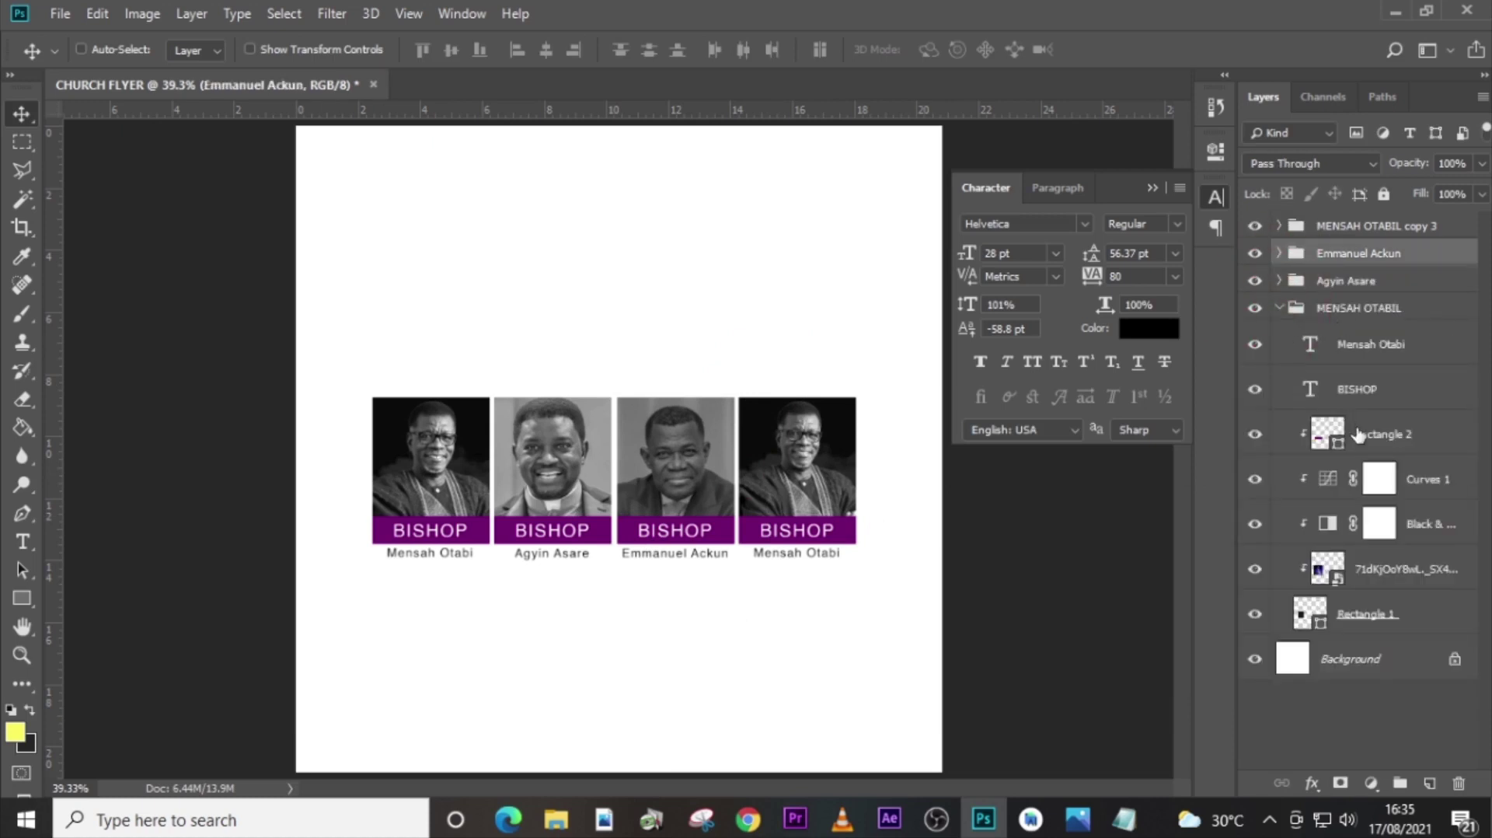
pyautogui.click(1368, 583)
pyautogui.hotkey('ctrl', 't')
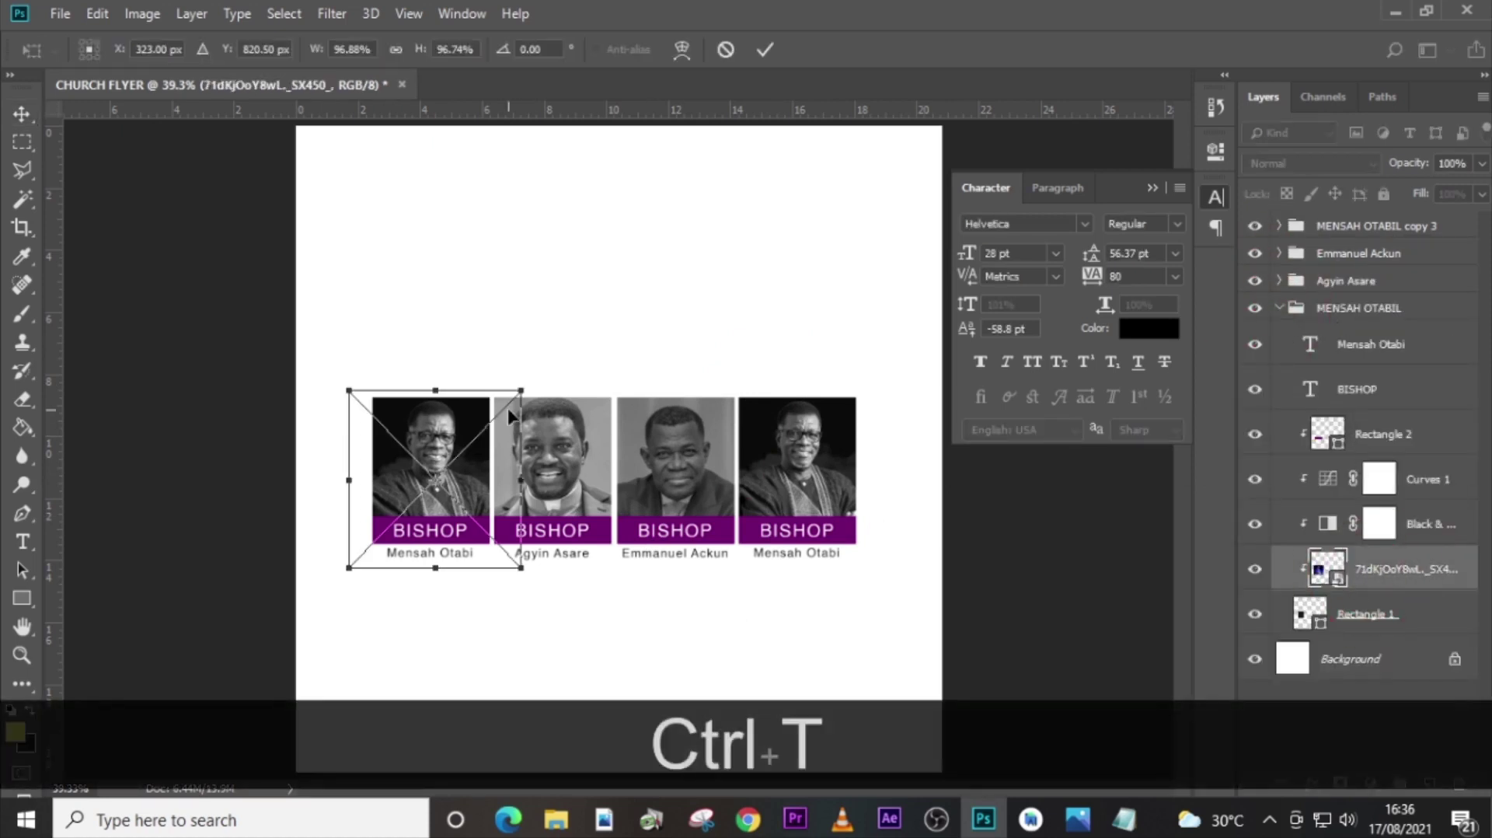
pyautogui.moveTo(529, 387); pyautogui.dragTo(536, 384)
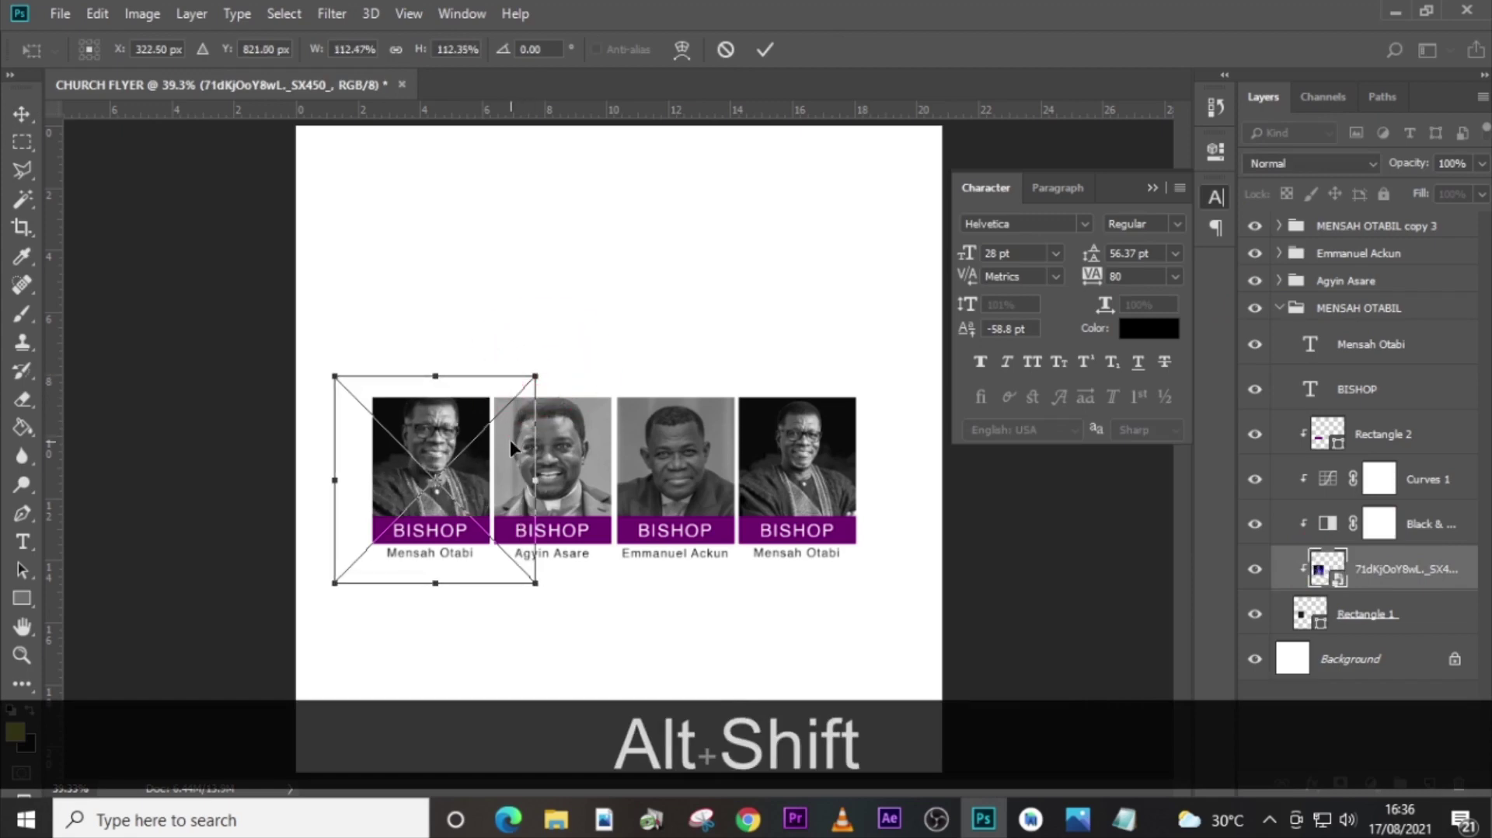
pyautogui.moveTo(510, 444); pyautogui.dragTo(510, 466)
pyautogui.moveTo(533, 401); pyautogui.dragTo(546, 382)
pyautogui.moveTo(513, 478); pyautogui.dragTo(513, 490)
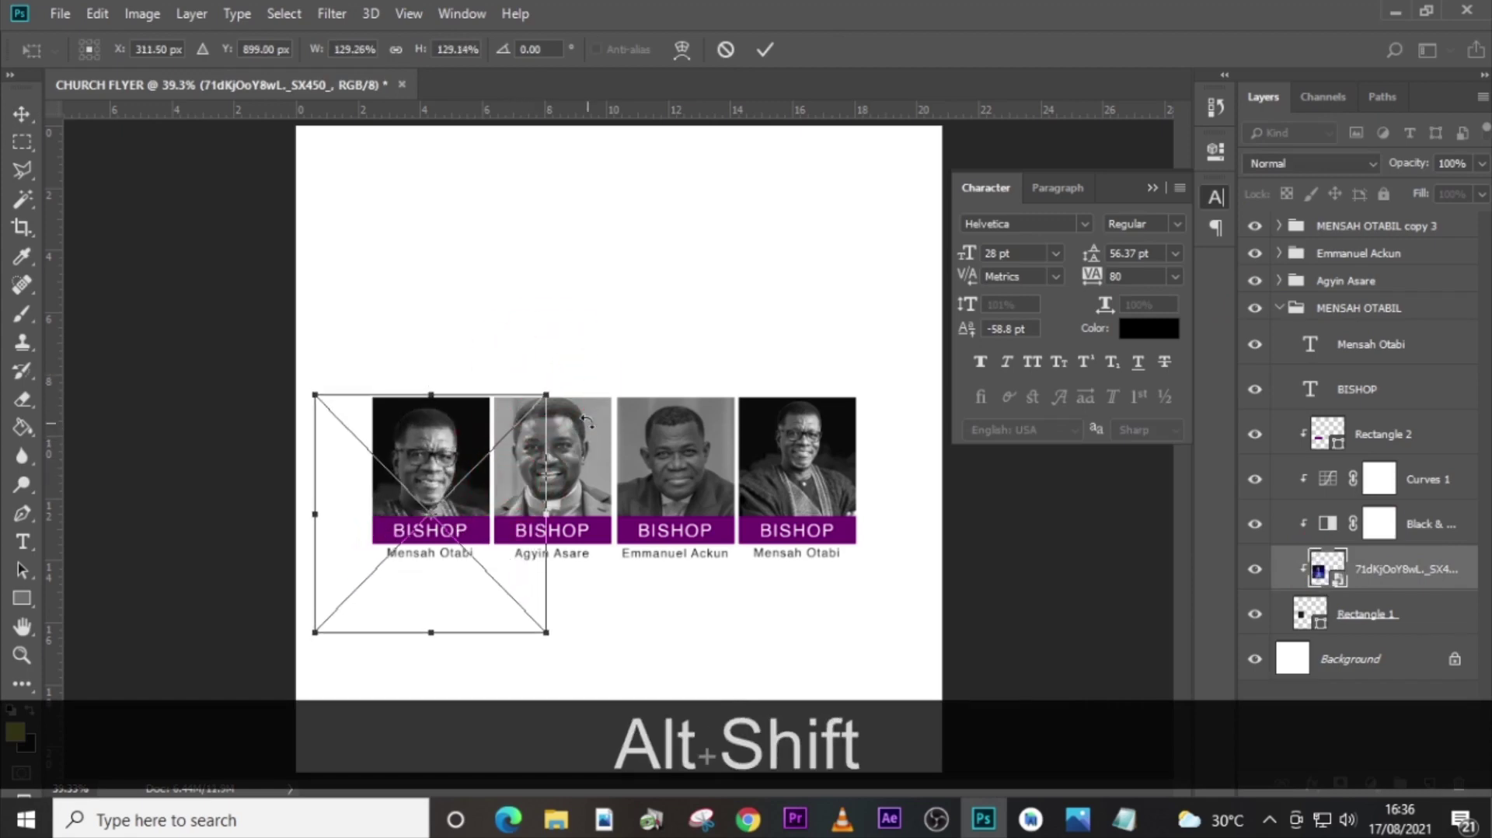
pyautogui.press('Return')
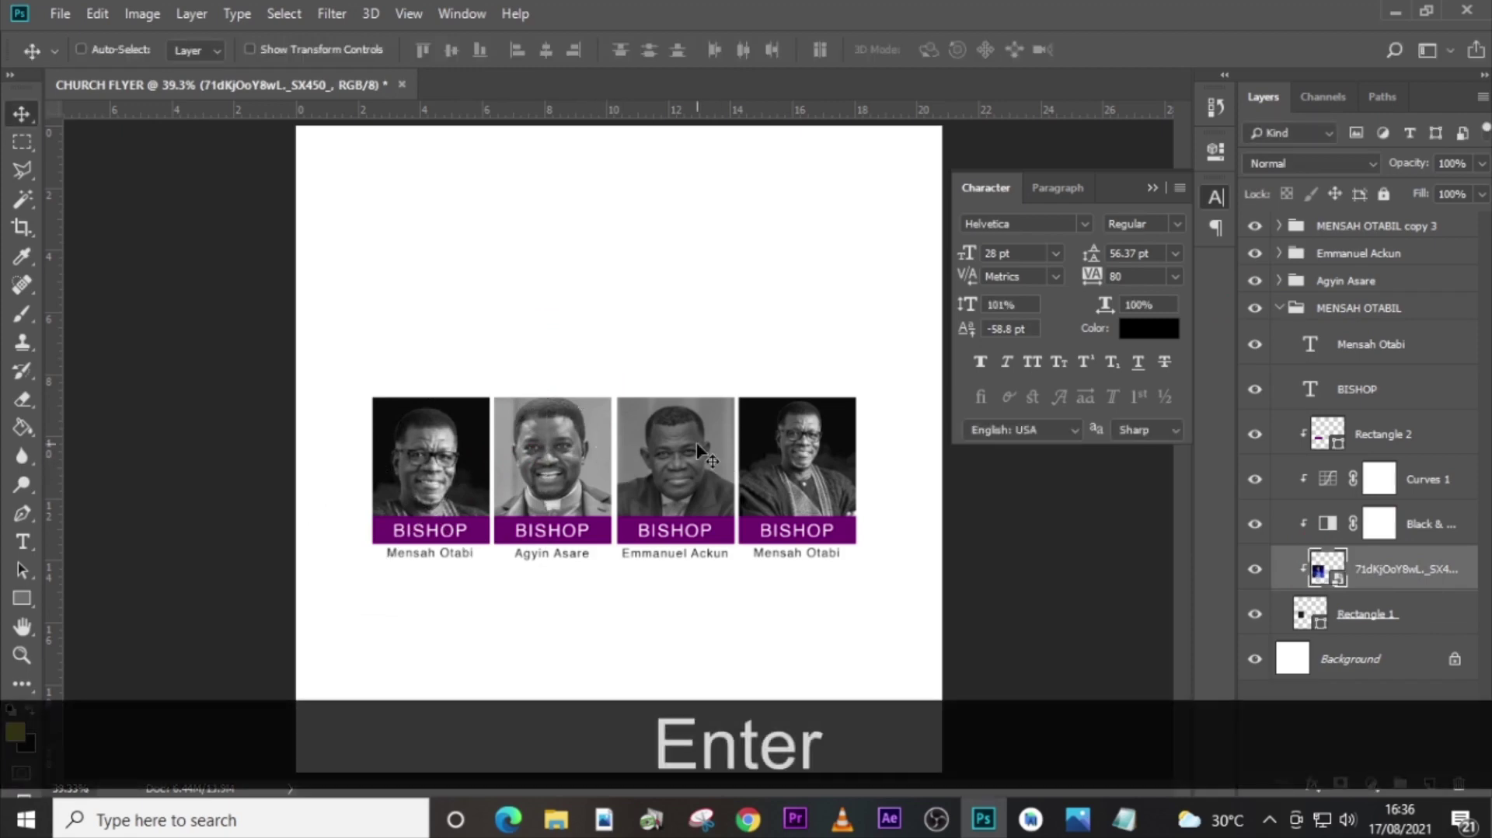
pyautogui.press('Up')
pyautogui.press('Up')
pyautogui.press('Up')
pyautogui.press('Up')
pyautogui.press('Up')
pyautogui.press('Up')
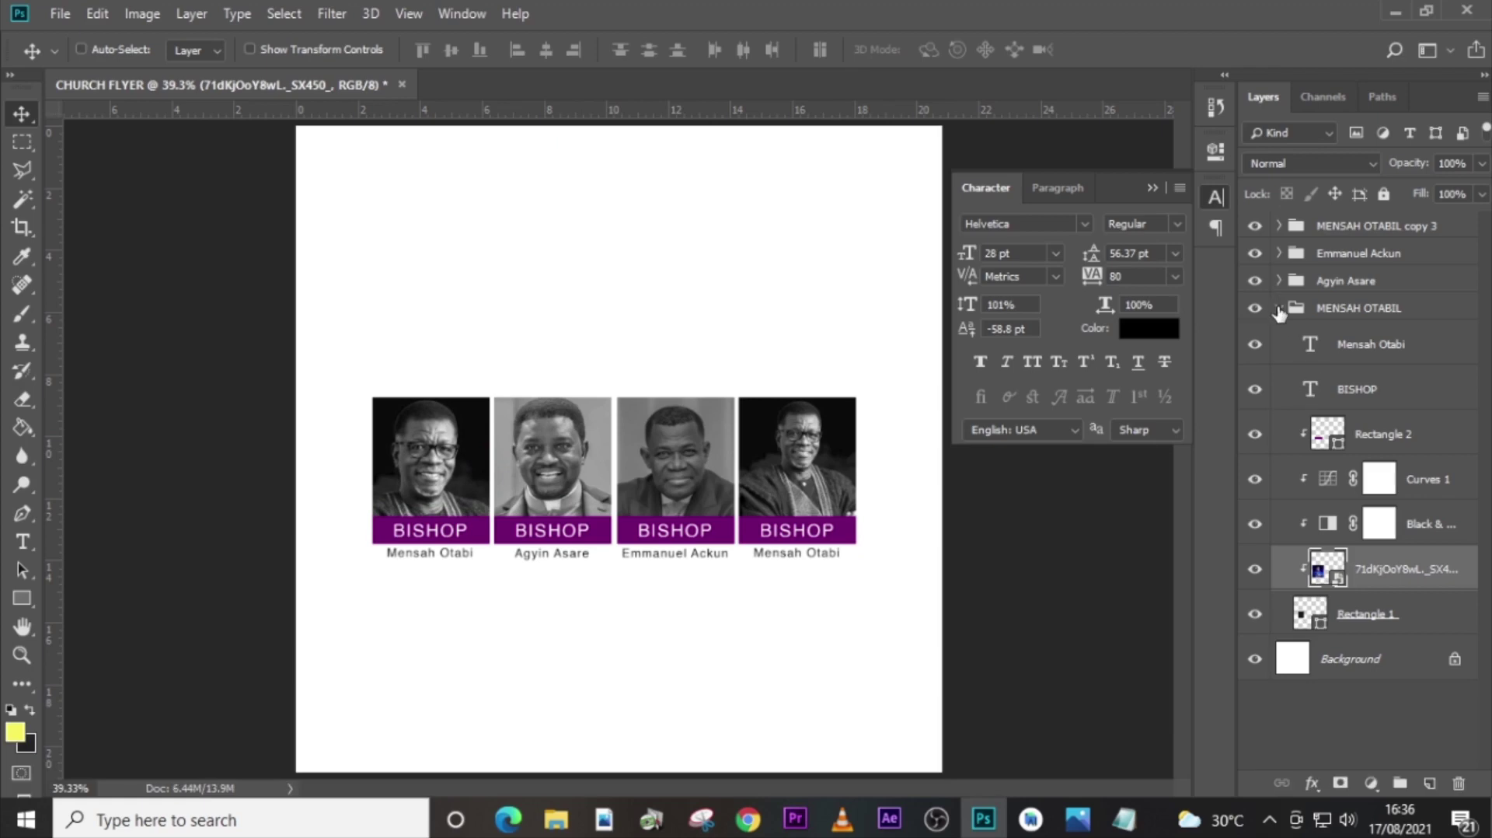
pyautogui.click(1279, 307)
# Try to shrink the second card's hidden old portrait to about 75% and nudge it slightly left and up.
pyautogui.click(1279, 281)
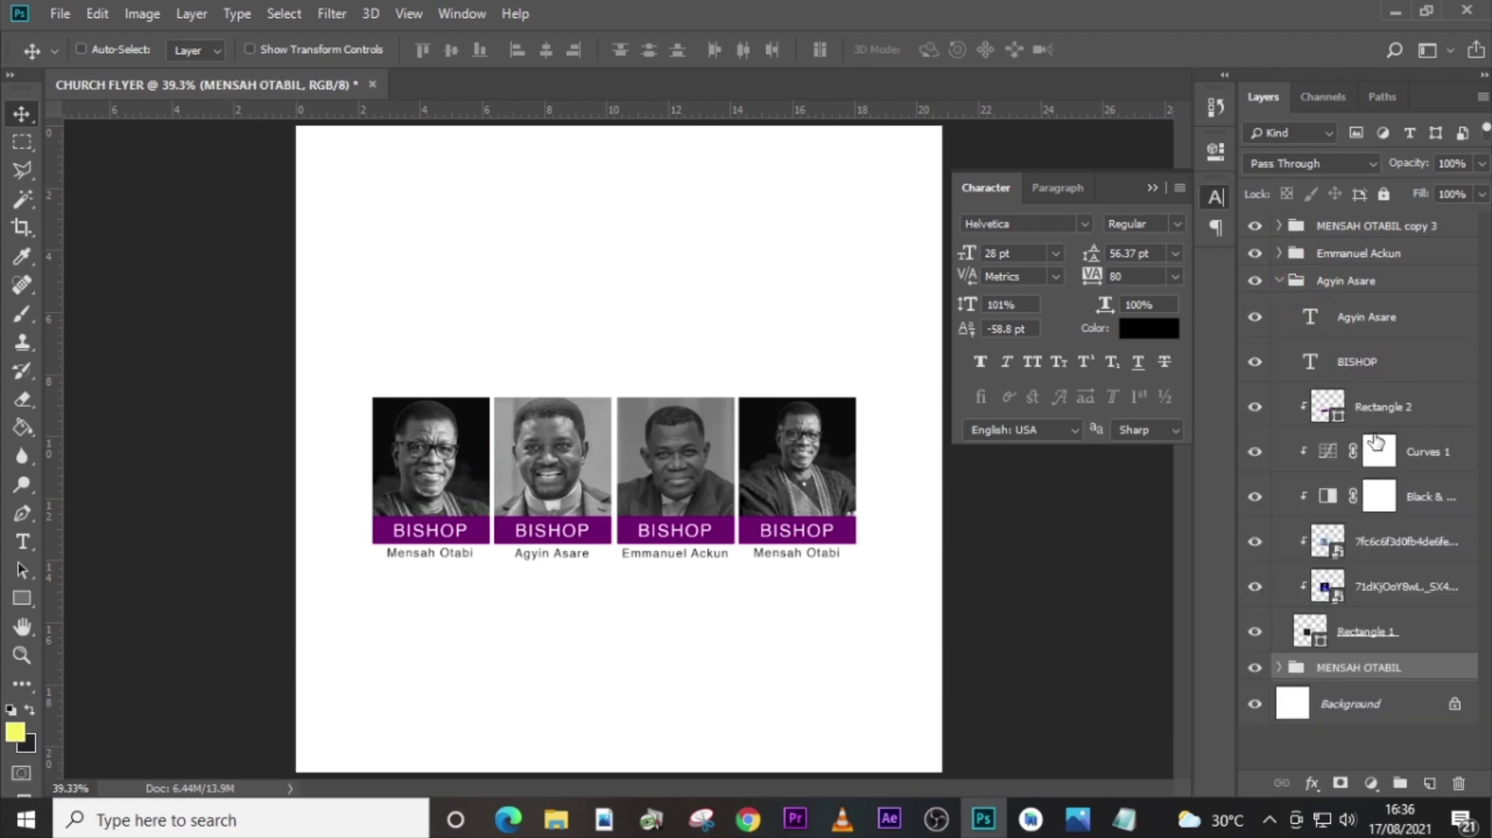
pyautogui.click(1366, 584)
pyautogui.hotkey('ctrl', 't')
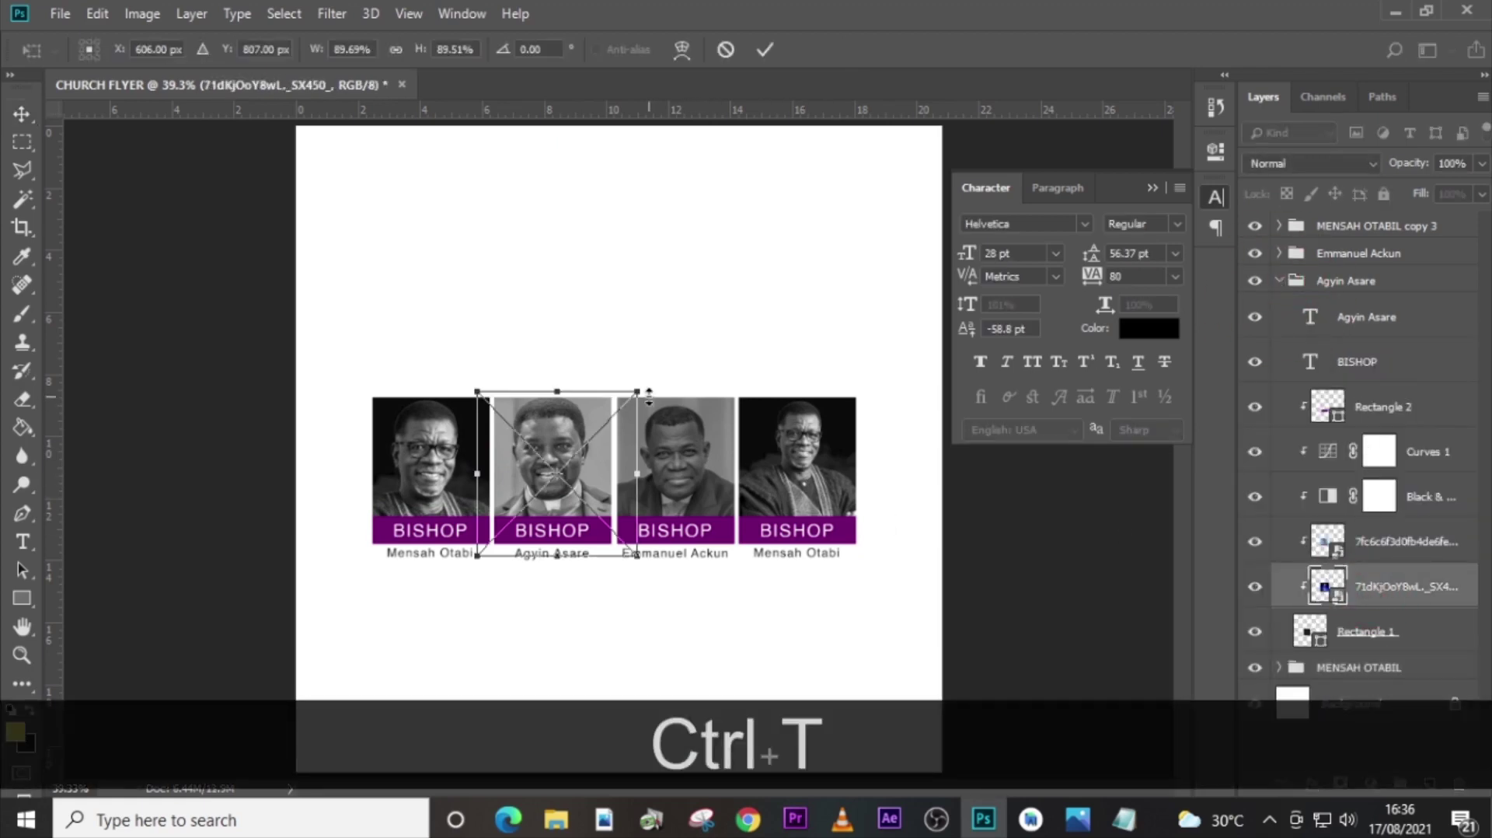
pyautogui.hotkey('alt', 'shift')
pyautogui.moveTo(636, 387); pyautogui.dragTo(624, 397)
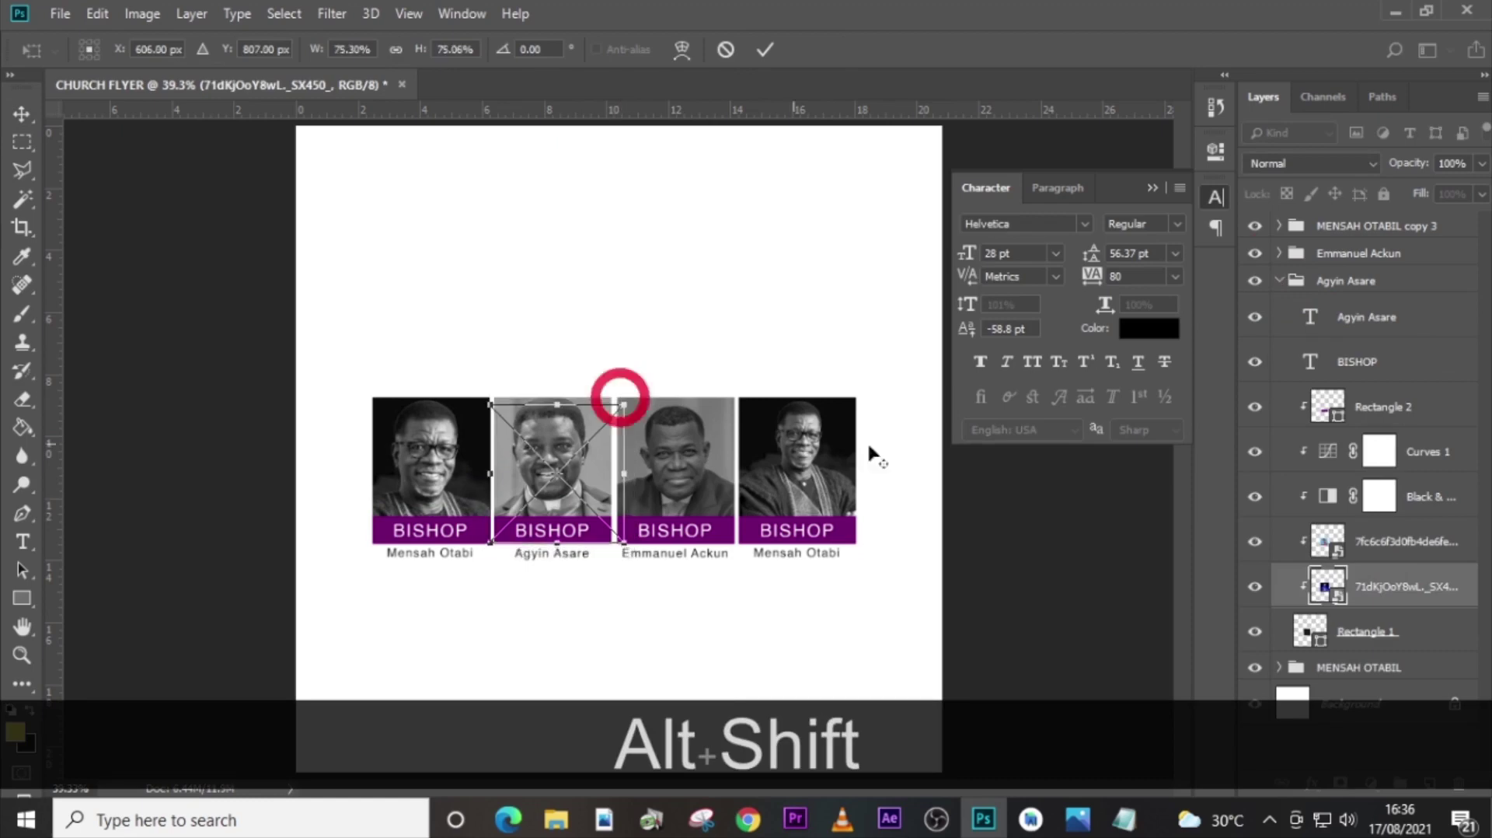
pyautogui.press('Left')
pyautogui.press('Left')
pyautogui.press('Left')
pyautogui.press('Up')
pyautogui.press('Up')
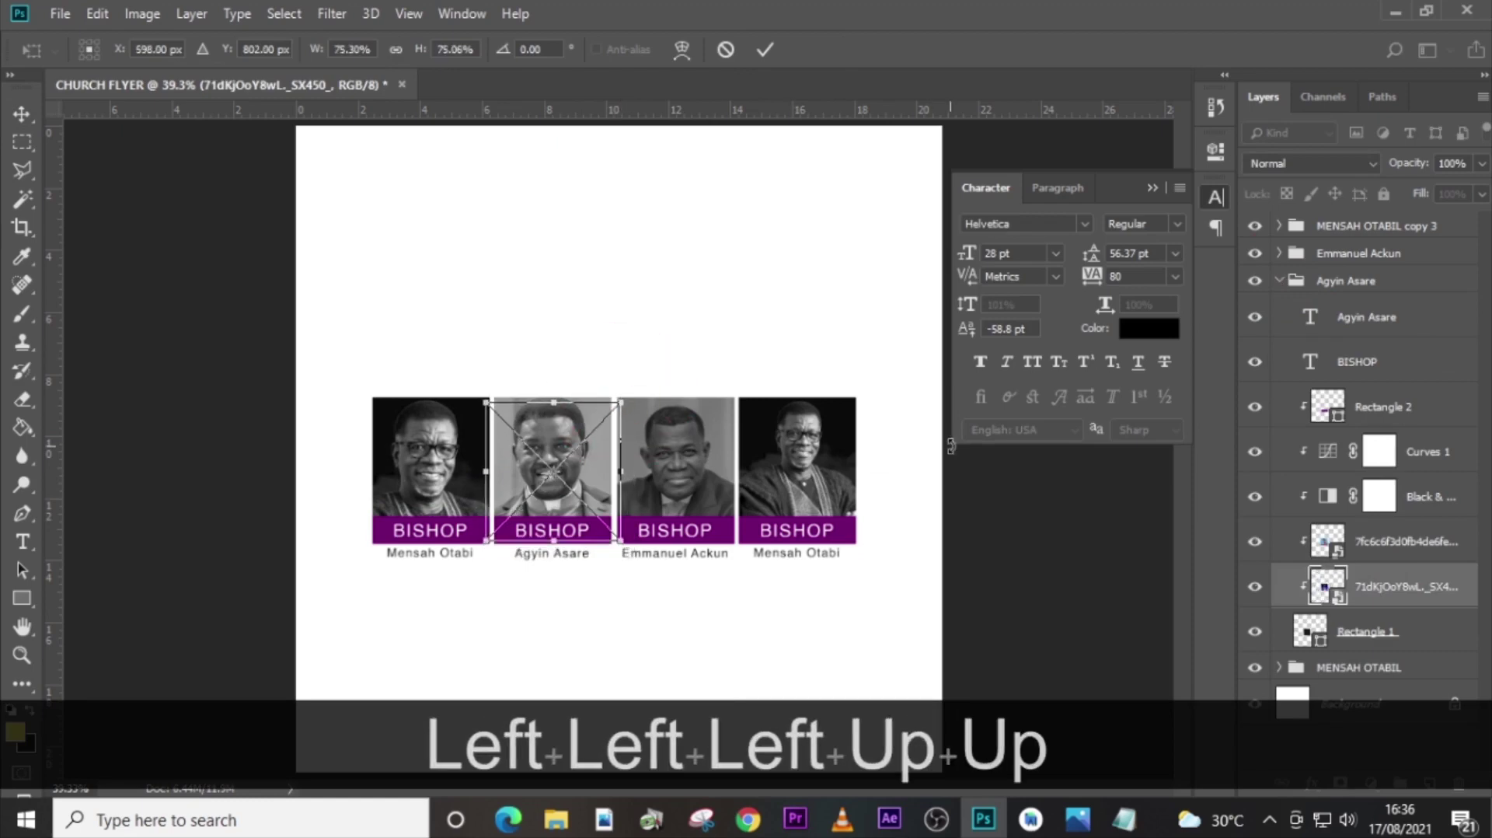
pyautogui.press('Up')
pyautogui.press('Return')
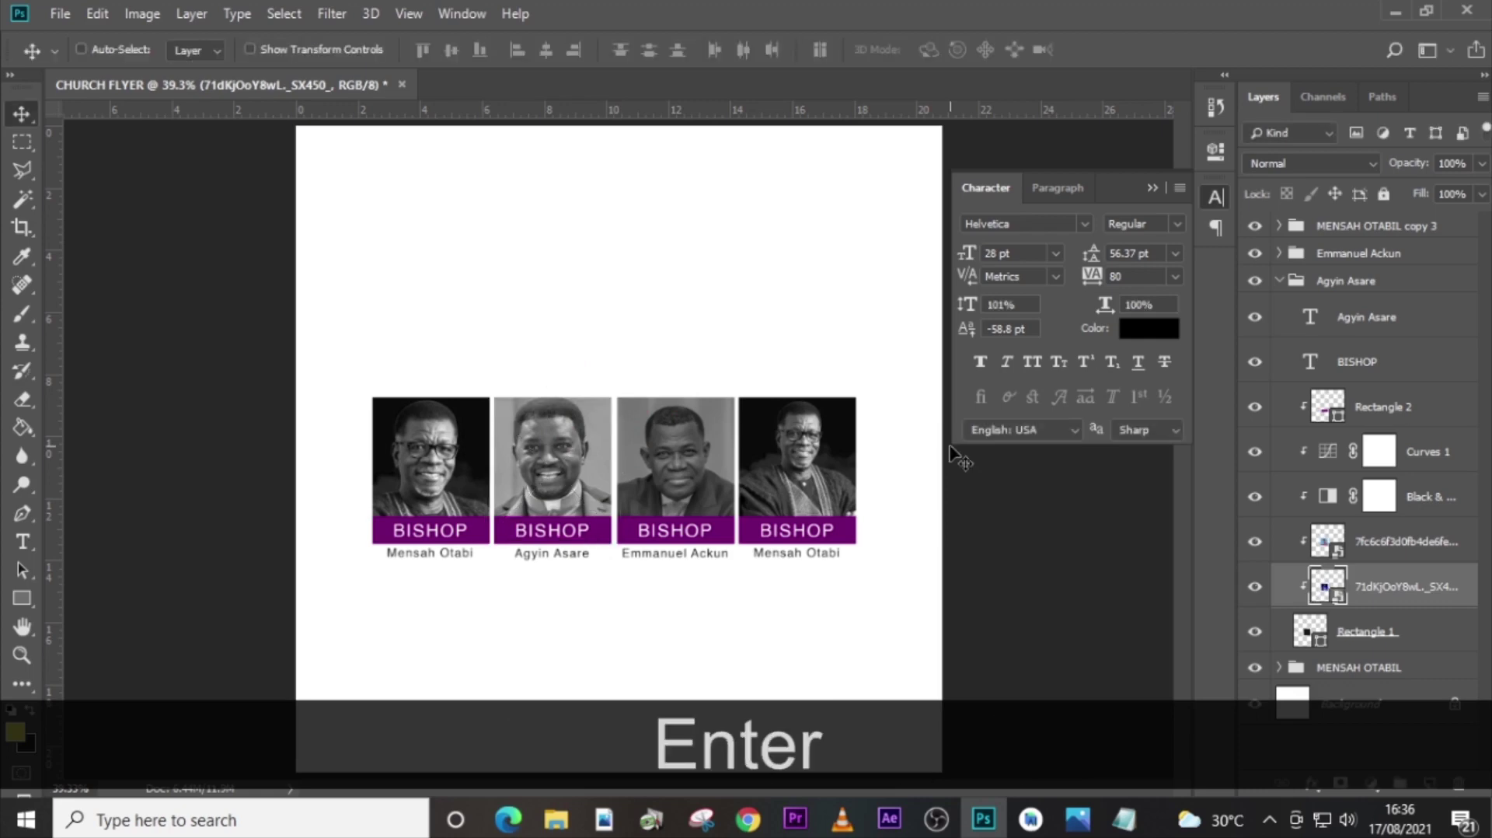
# Delete the second card's old portrait, then shrink its new portrait to about 77% and nudge it up to the frame's upper edge.
pyautogui.press('Delete')
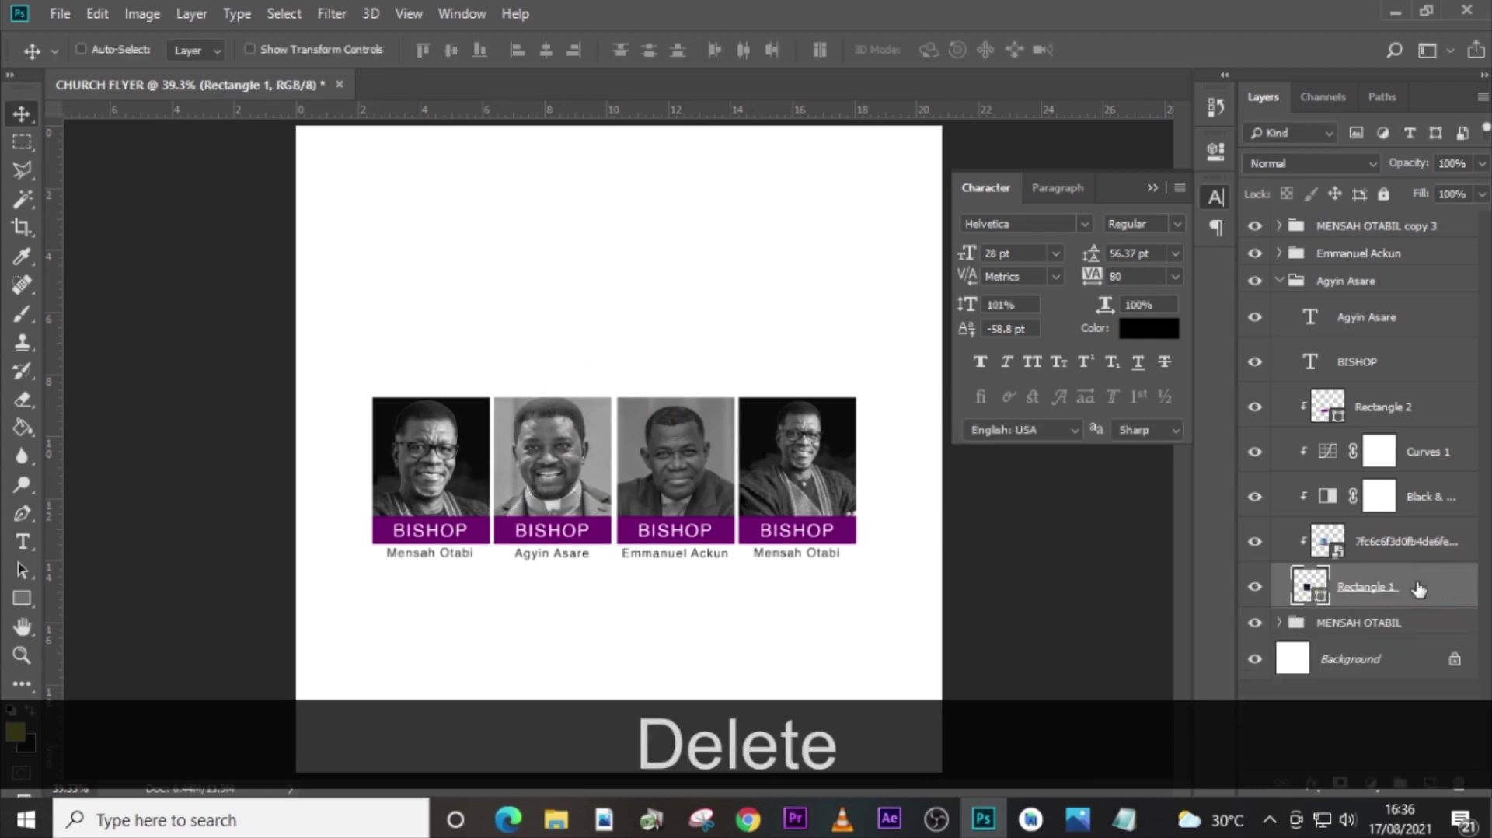
pyautogui.click(1385, 544)
pyautogui.hotkey('ctrl', 't')
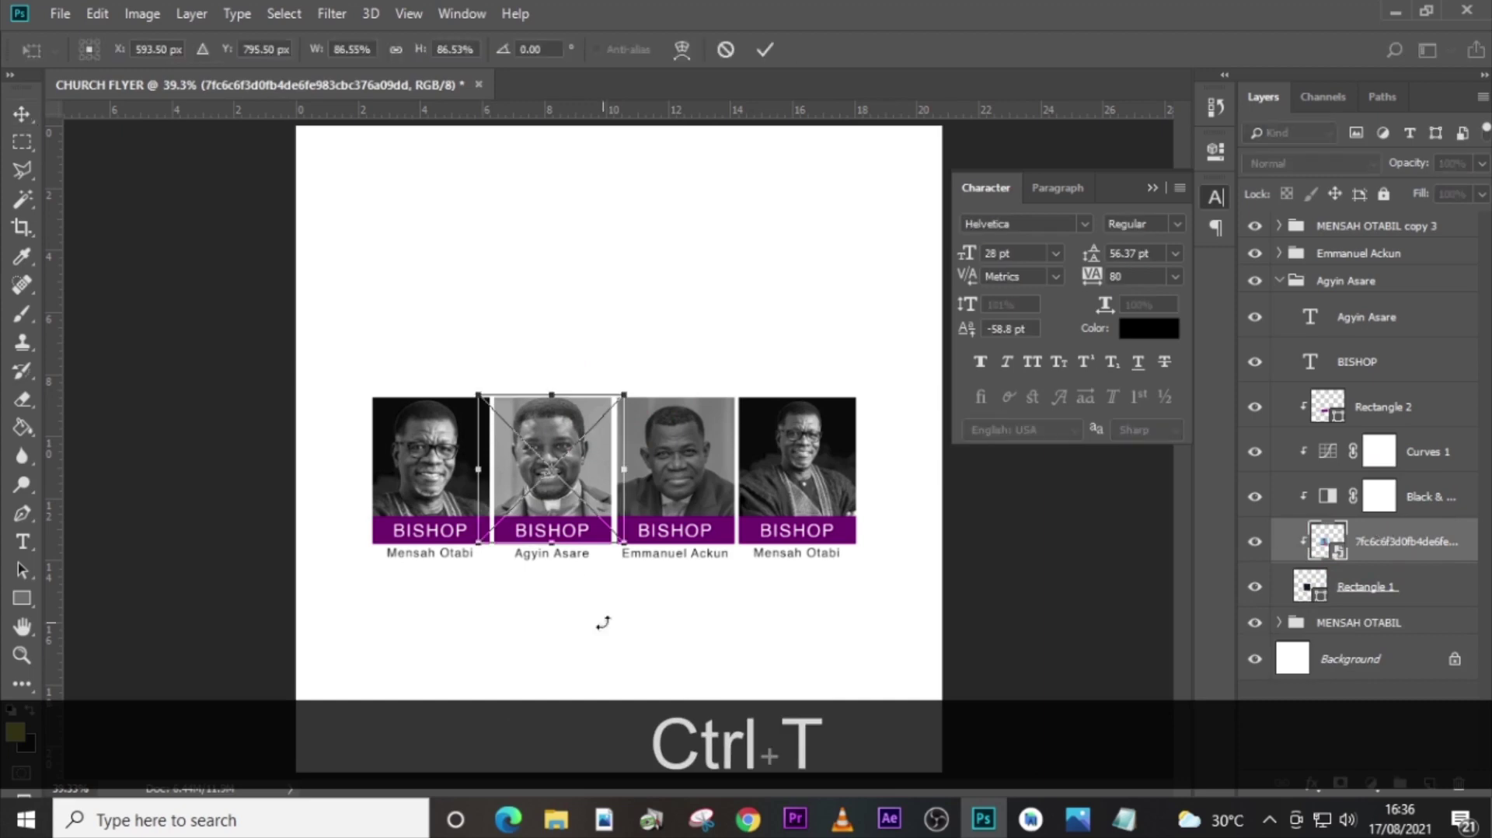
pyautogui.moveTo(625, 542); pyautogui.dragTo(617, 535)
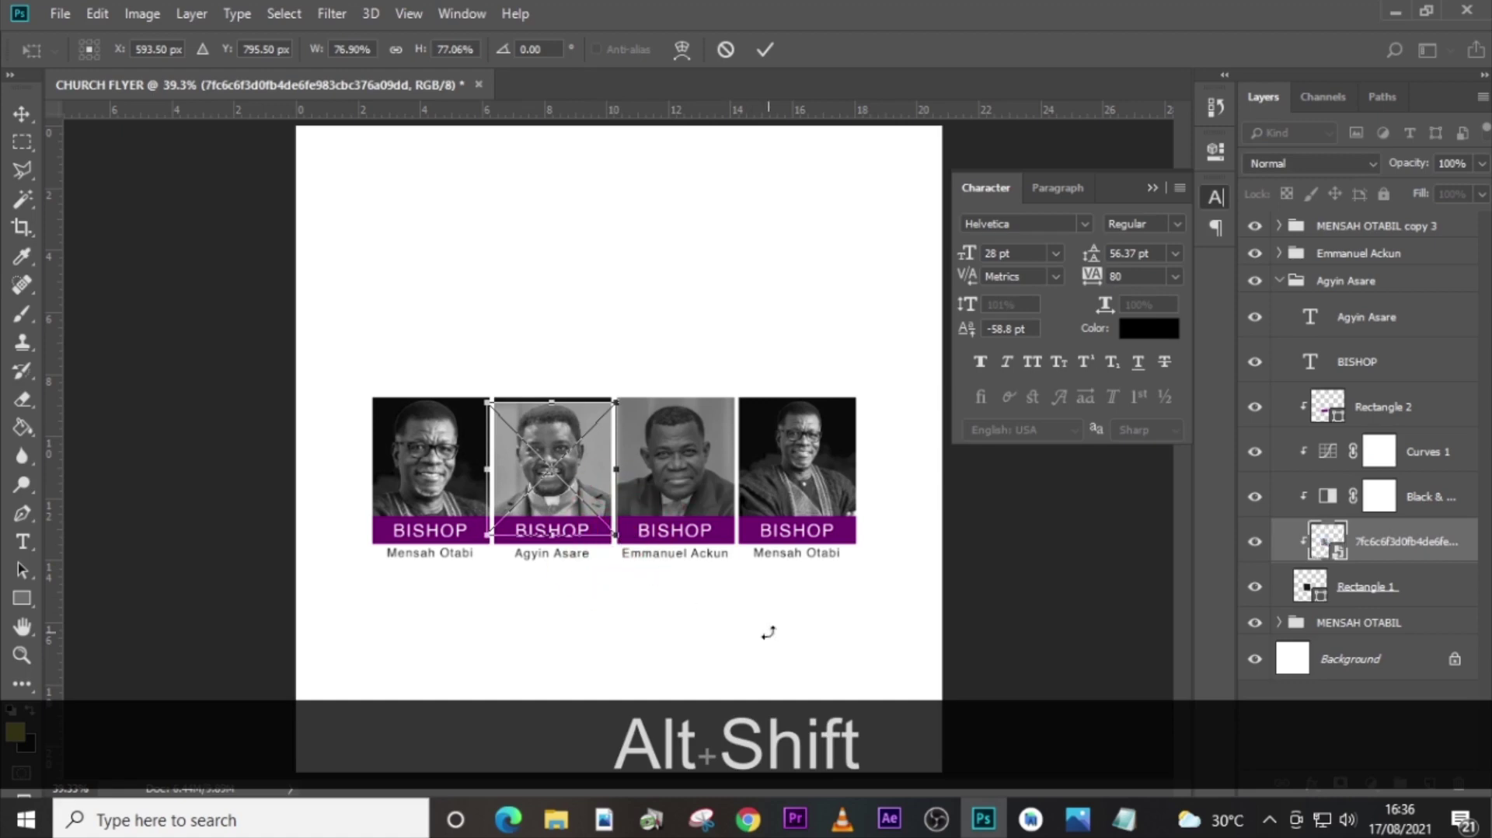
pyautogui.press('Up')
pyautogui.press('Up')
pyautogui.press('Up')
pyautogui.press('Up')
pyautogui.press('Up')
pyautogui.press('Return')
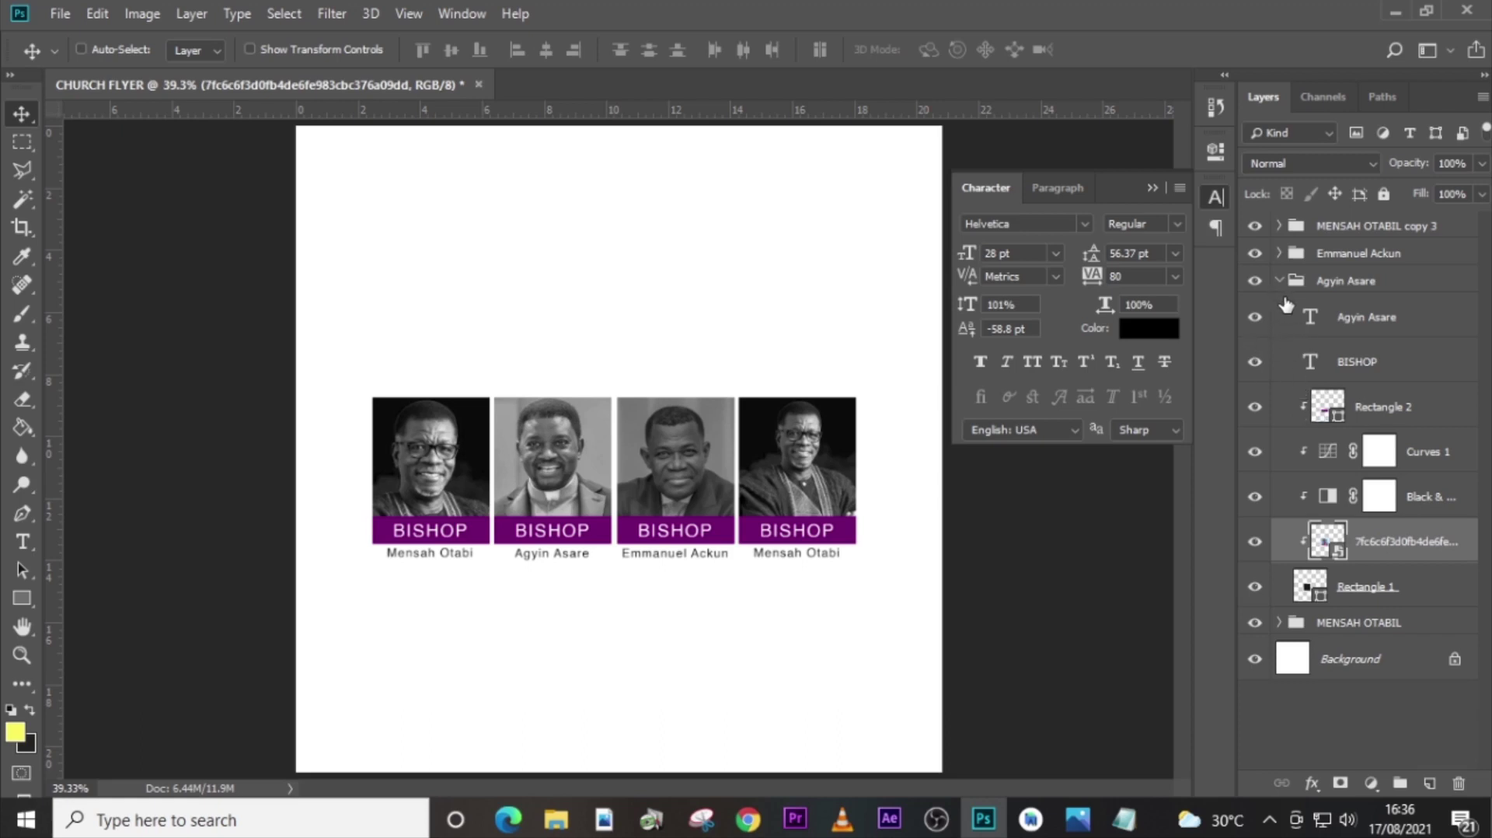
# Nudge the third card's portrait up slightly within its frame.
pyautogui.click(1278, 281)
pyautogui.click(1294, 280)
pyautogui.click(1278, 253)
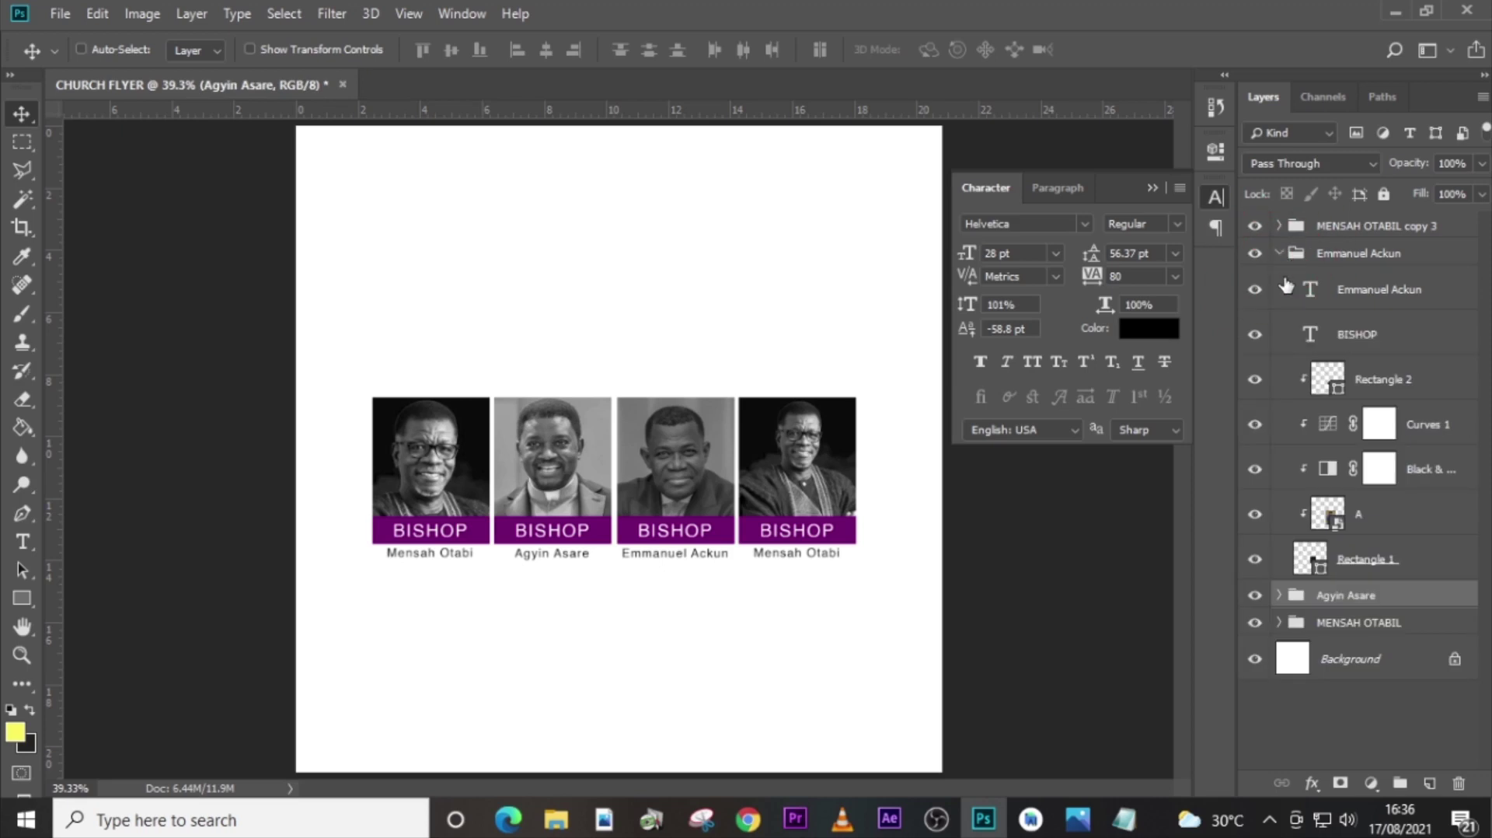
pyautogui.click(1371, 522)
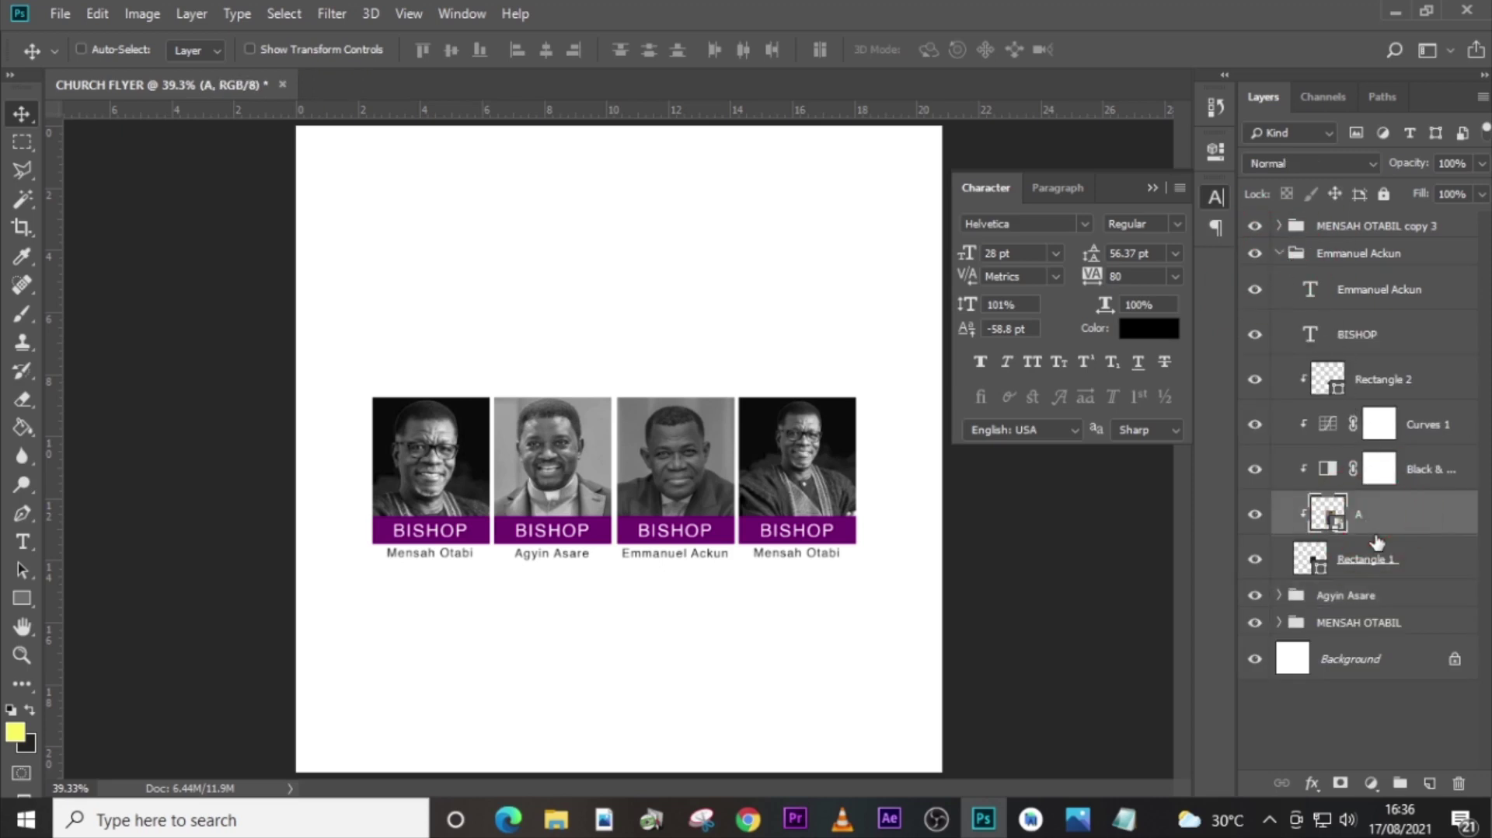
pyautogui.press('Up')
pyautogui.press('Up')
pyautogui.press('Up')
pyautogui.press('Up')
pyautogui.press('Up')
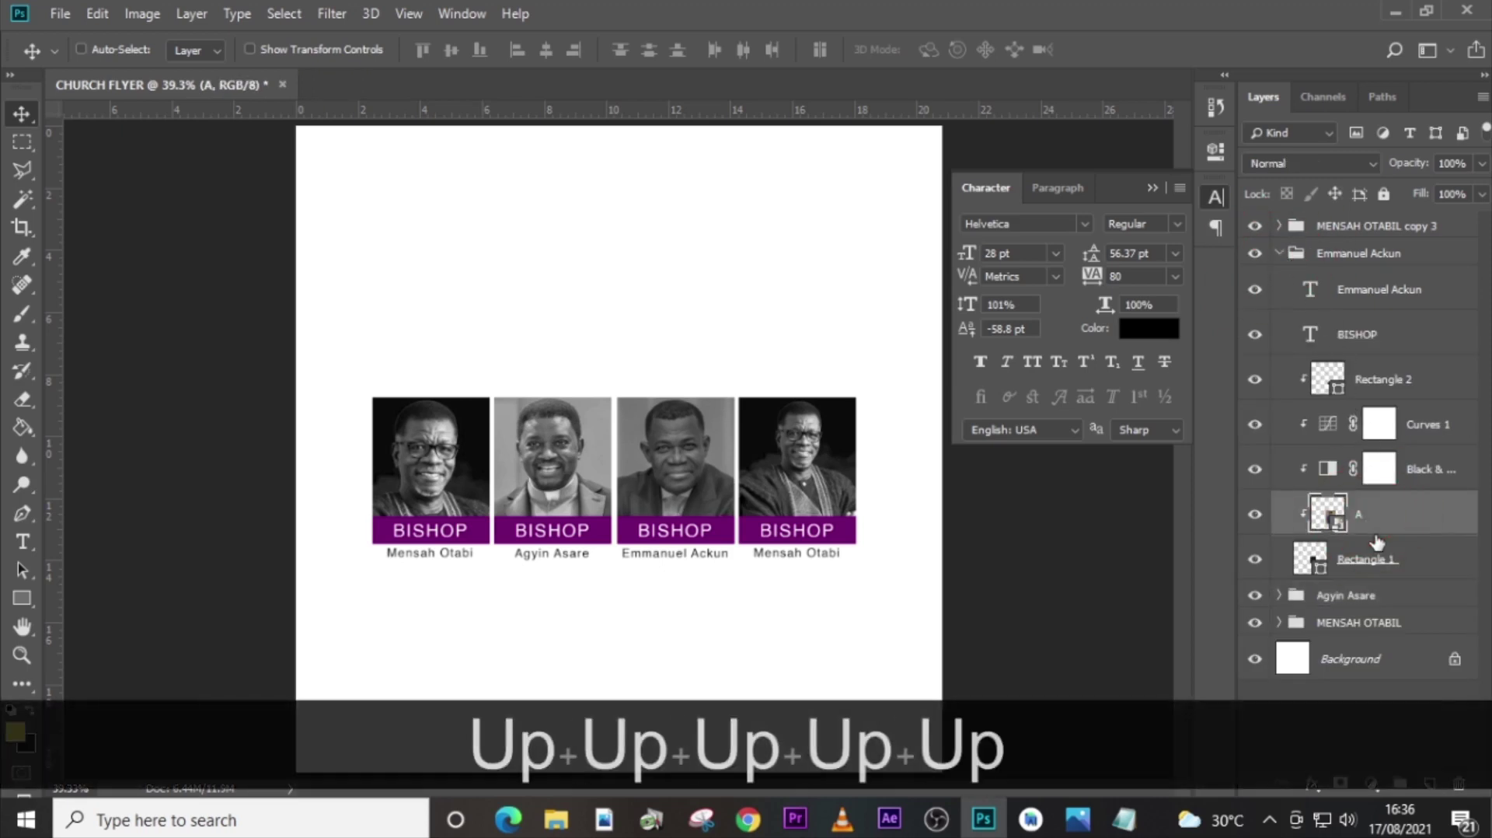
pyautogui.click(1278, 253)
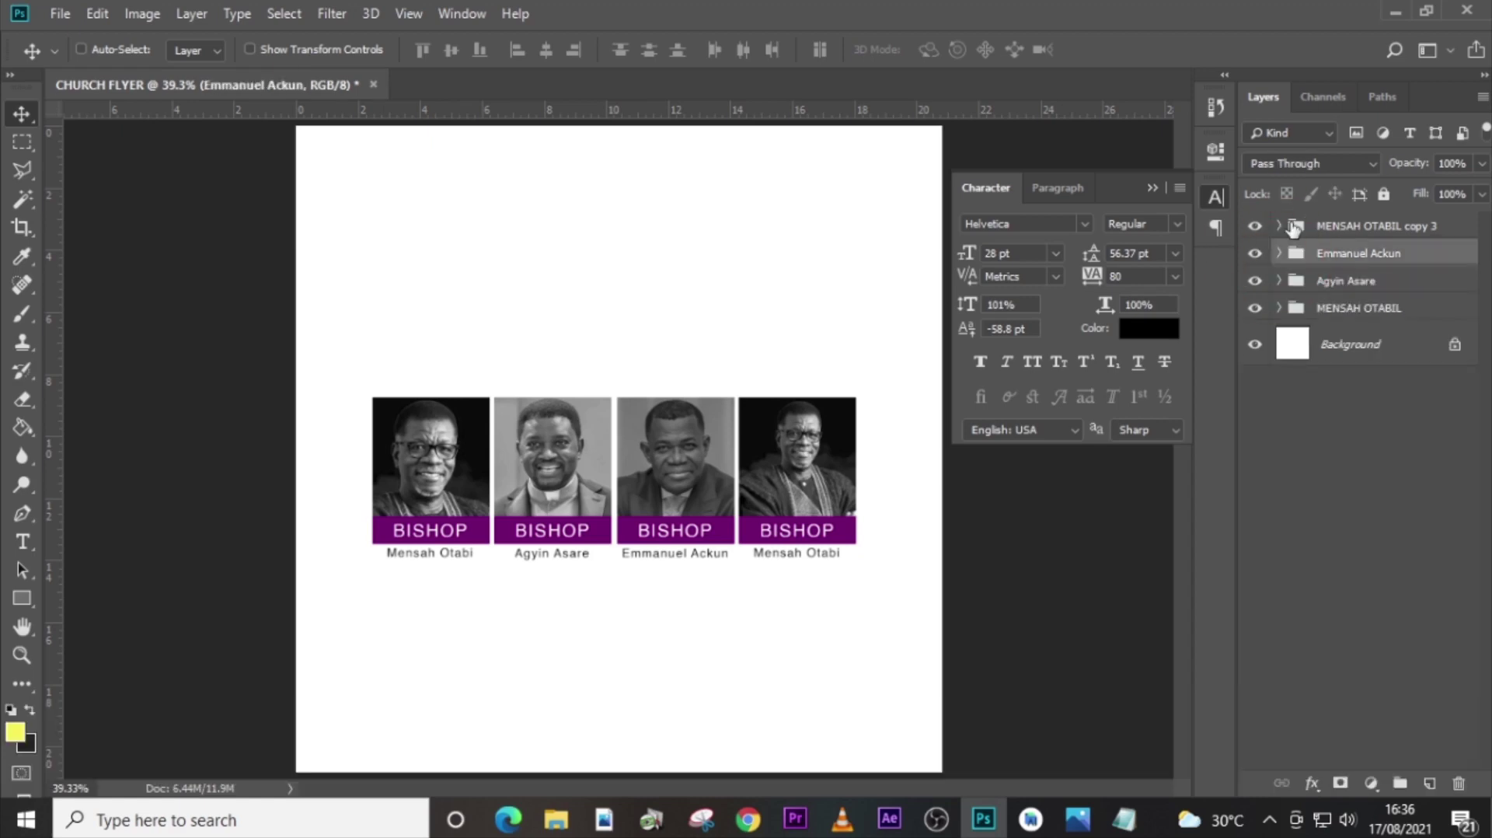
# Copy the fourth speaker's name from the u3.txt notes in Notepad and rename the fourth card's layer group with it in Photoshop.
pyautogui.click(1361, 226)
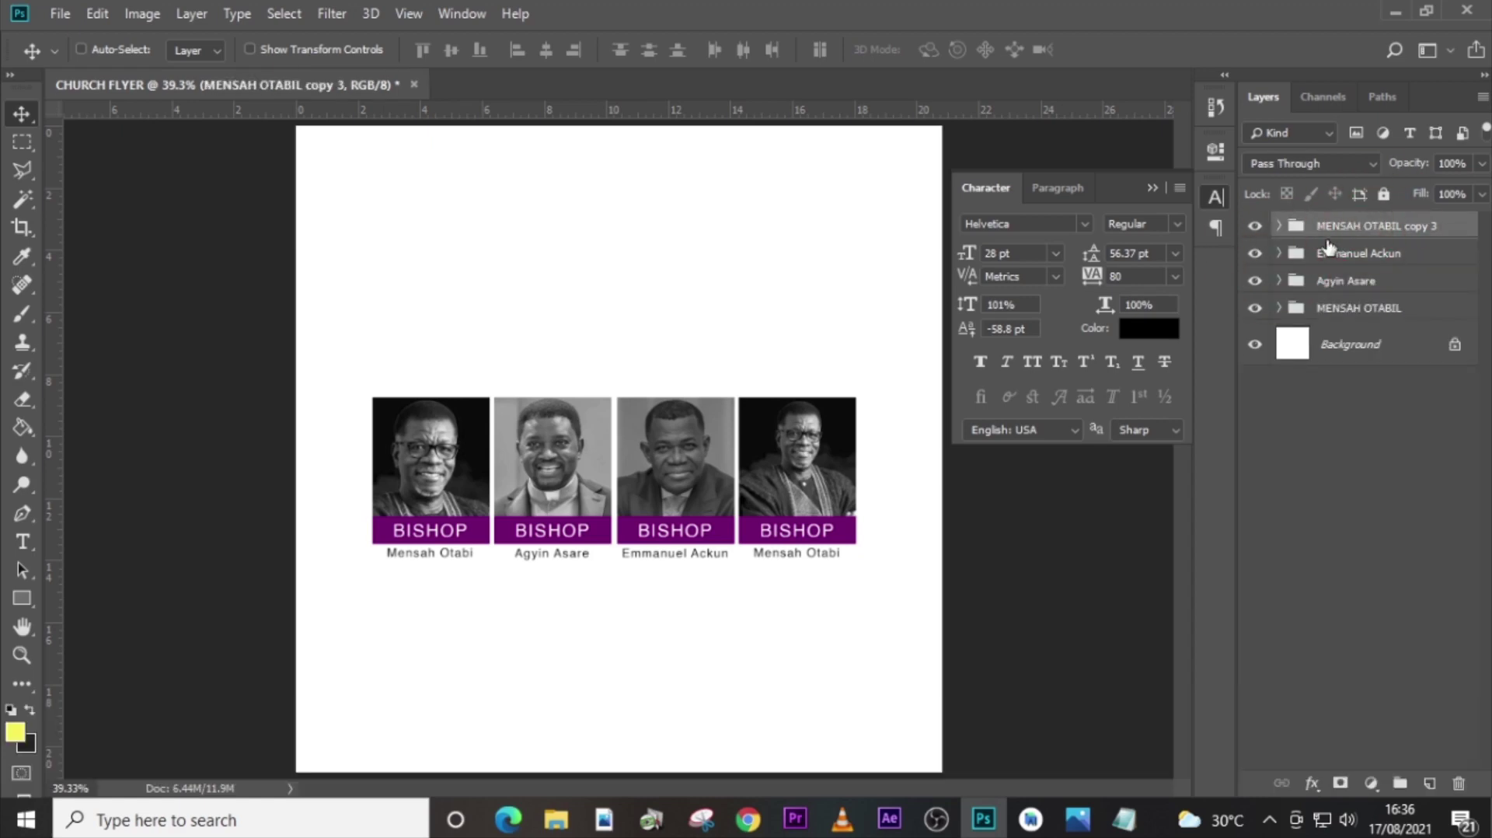
pyautogui.click(1125, 819)
pyautogui.moveTo(703, 285); pyautogui.dragTo(610, 295)
pyautogui.hotkey('ctrl', 'c')
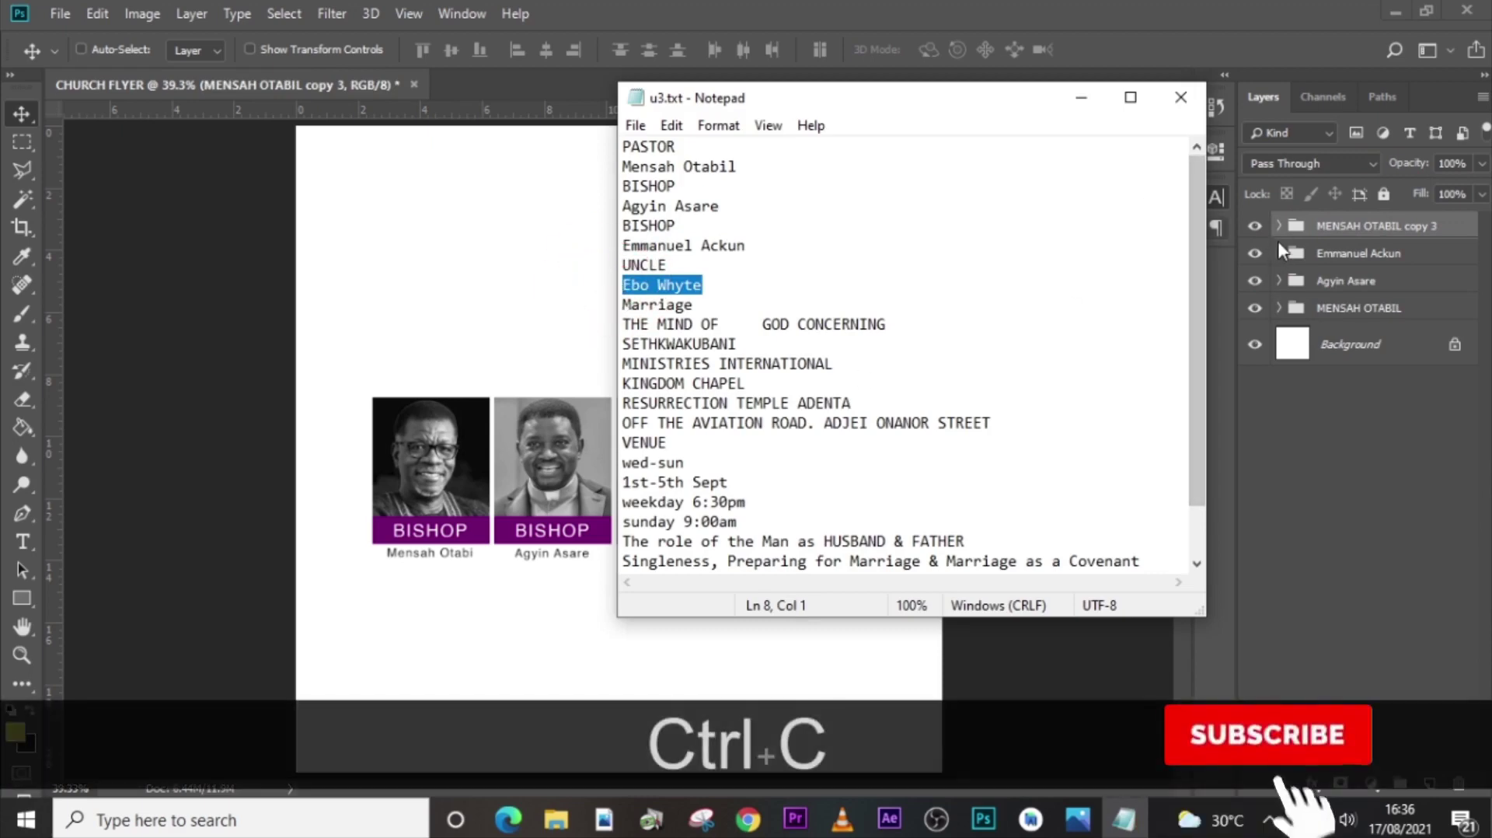
pyautogui.click(1277, 237)
pyautogui.doubleClick(1367, 226)
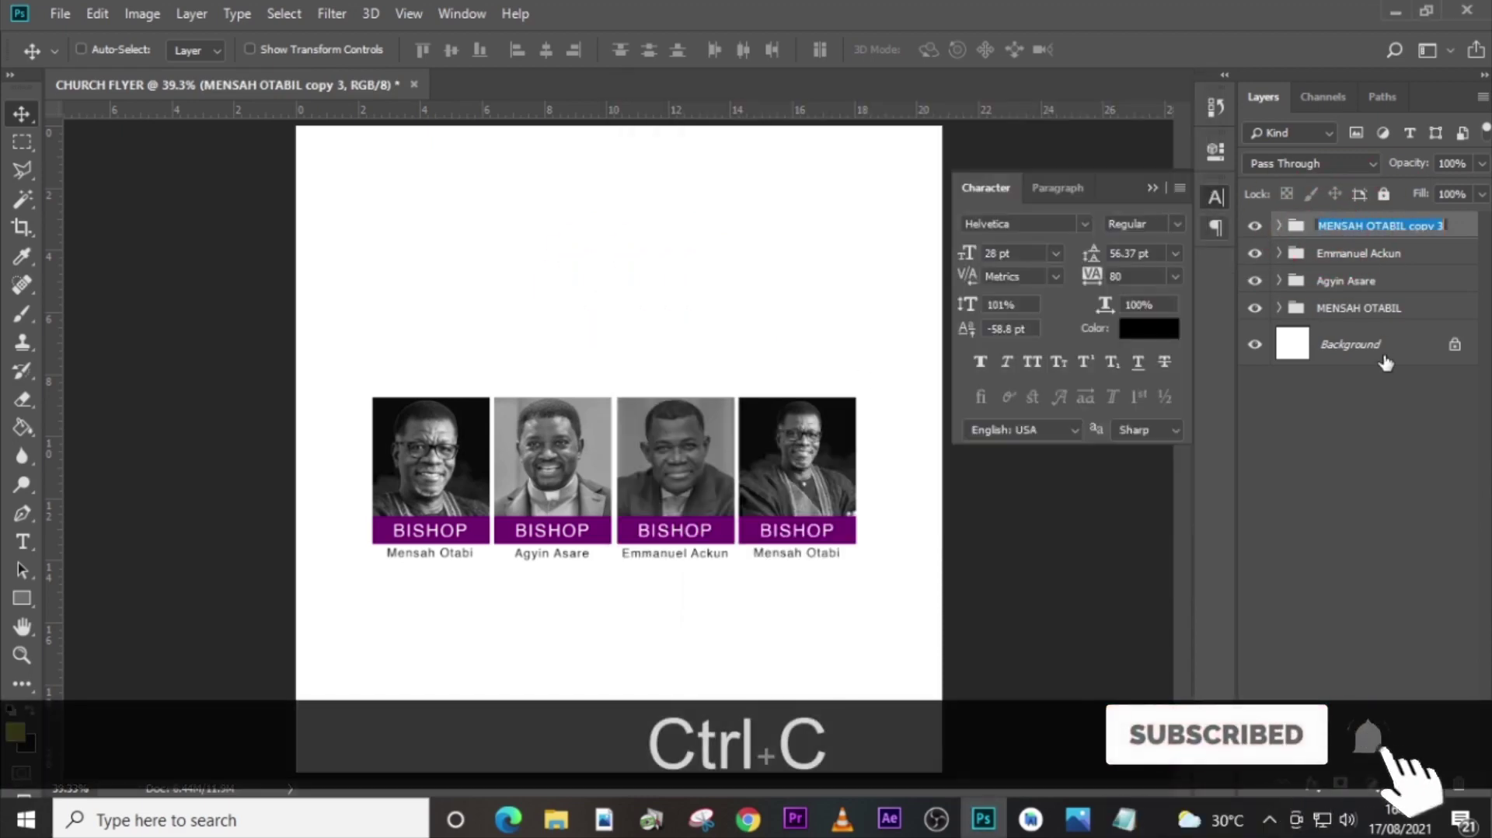
pyautogui.hotkey('ctrl', 'v')
pyautogui.click(1307, 233)
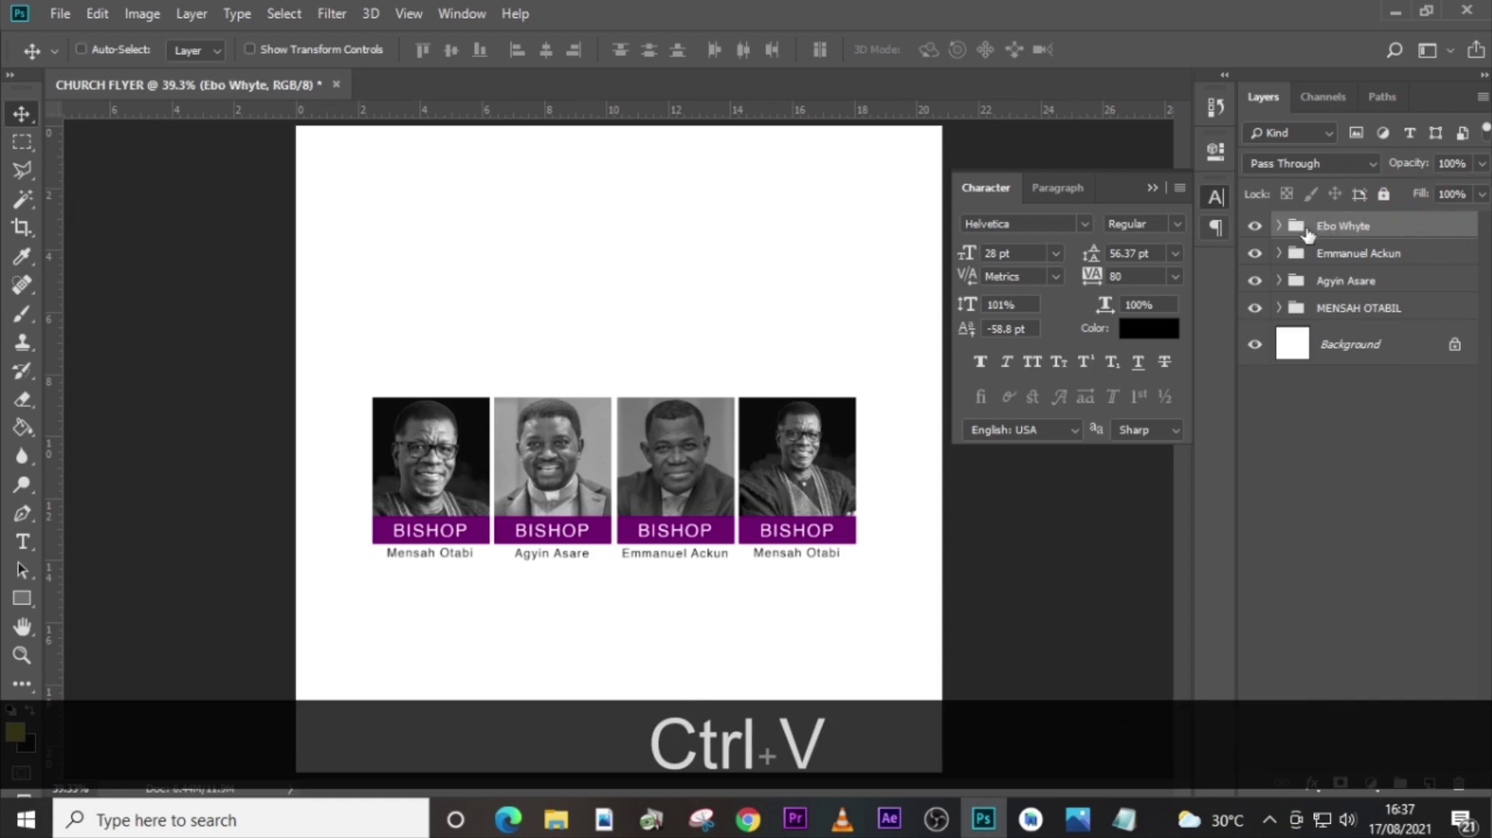
# Replace the name text under the fourth card with the copied speaker's name.
pyautogui.click(1278, 226)
pyautogui.doubleClick(1327, 280)
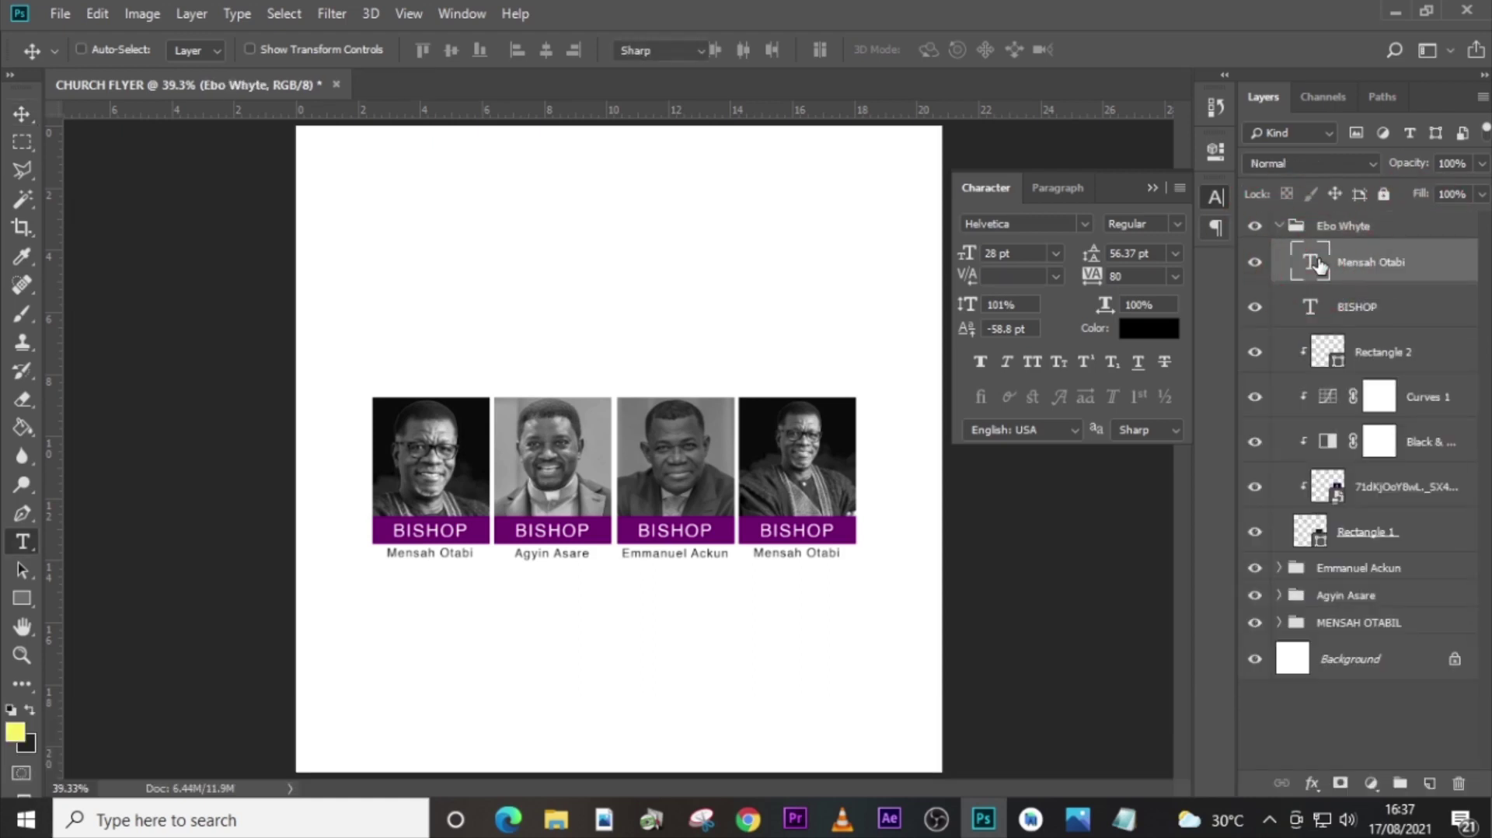
pyautogui.hotkey('ctrl', 'v')
pyautogui.click(1313, 260)
pyautogui.press('v')
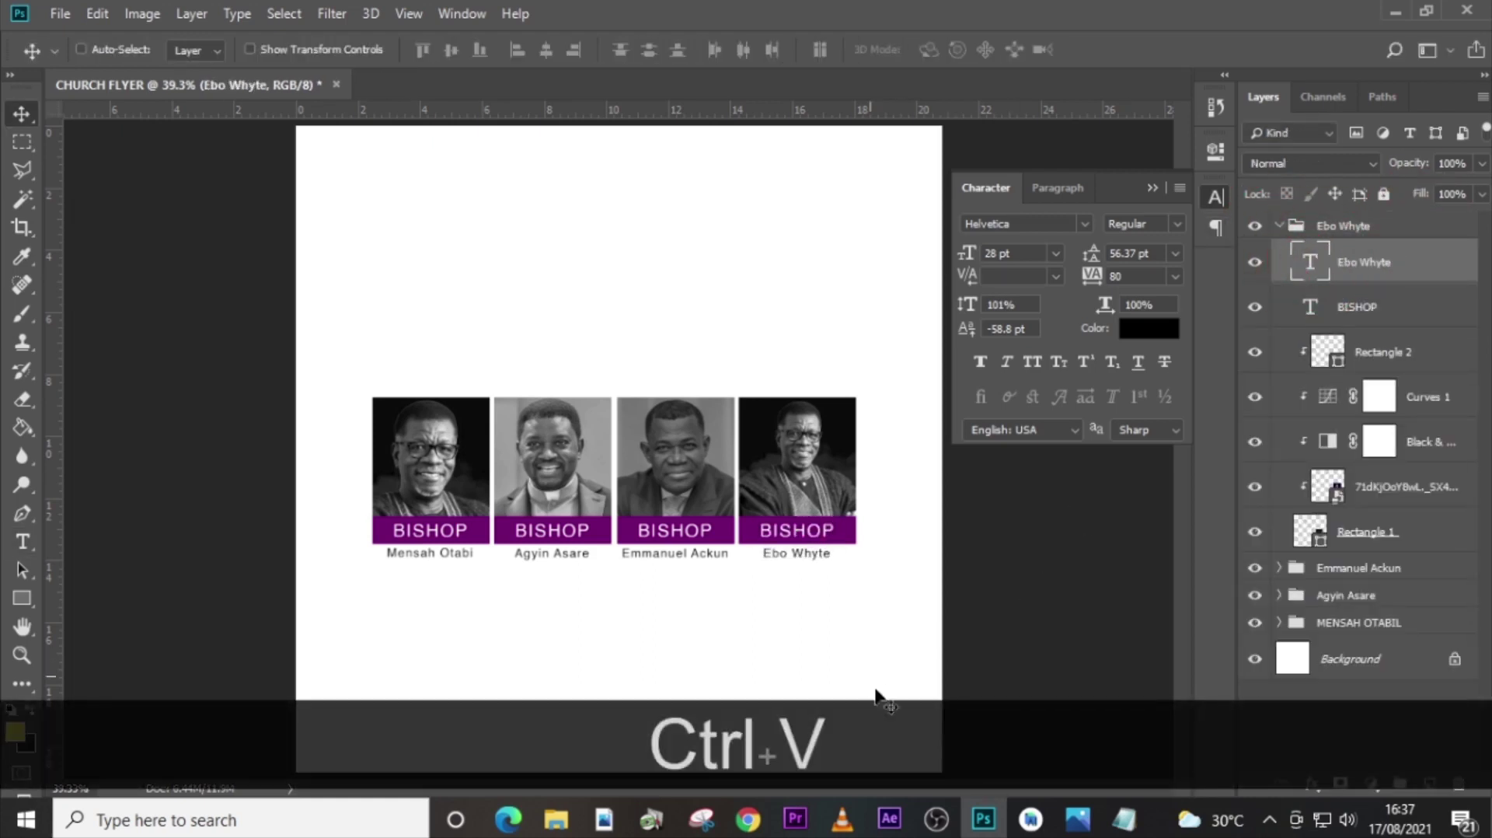
# Replace the fourth card's title with UNCLE, copied from the Notepad notes.
pyautogui.hotkey('alt', 'Tab')
pyautogui.moveTo(669, 265); pyautogui.dragTo(617, 268)
pyautogui.hotkey('ctrl', 'c')
pyautogui.click(1314, 307)
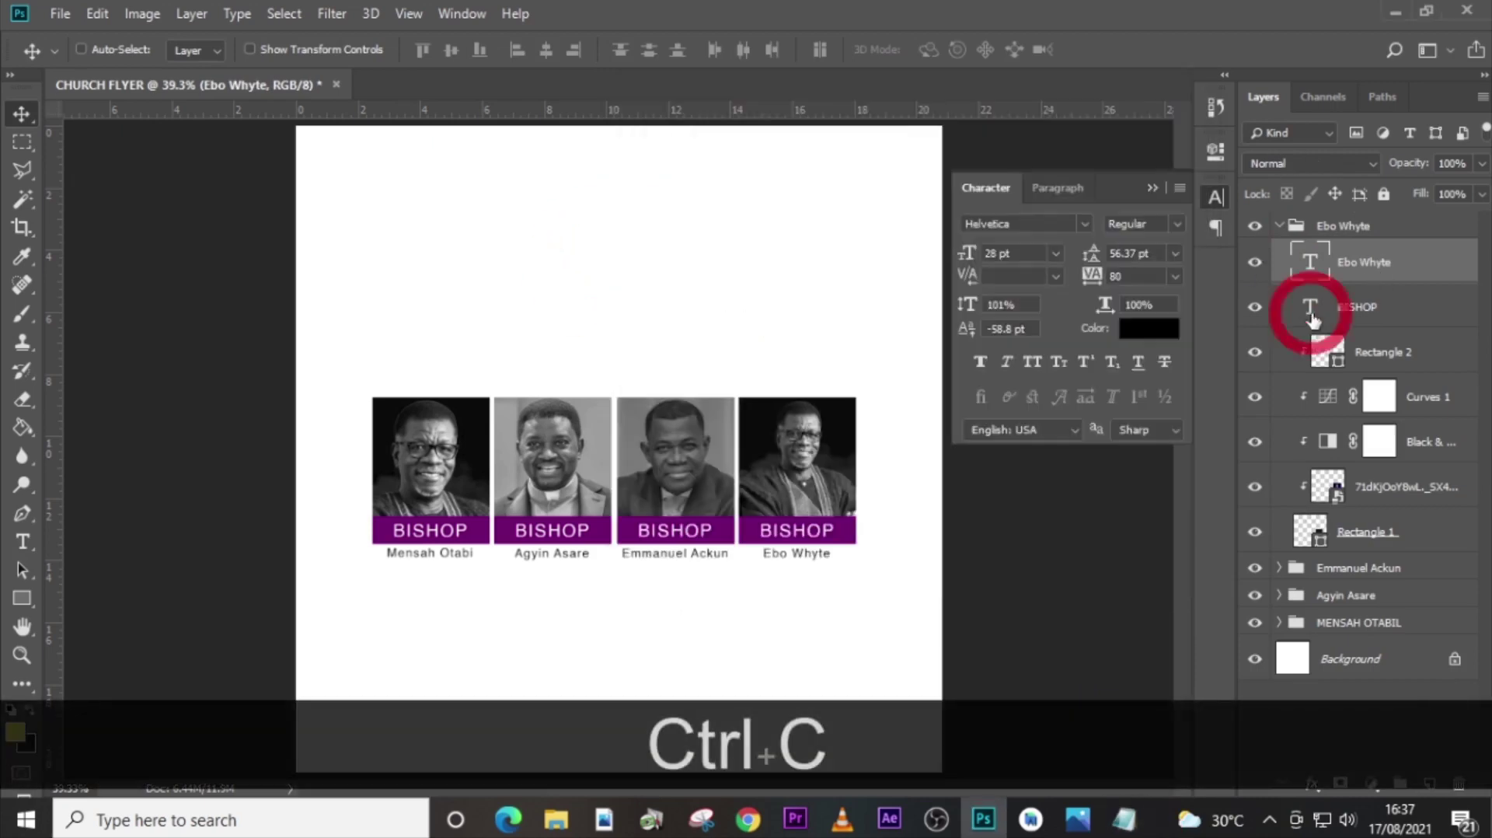
pyautogui.doubleClick(1311, 310)
pyautogui.hotkey('ctrl', 'v')
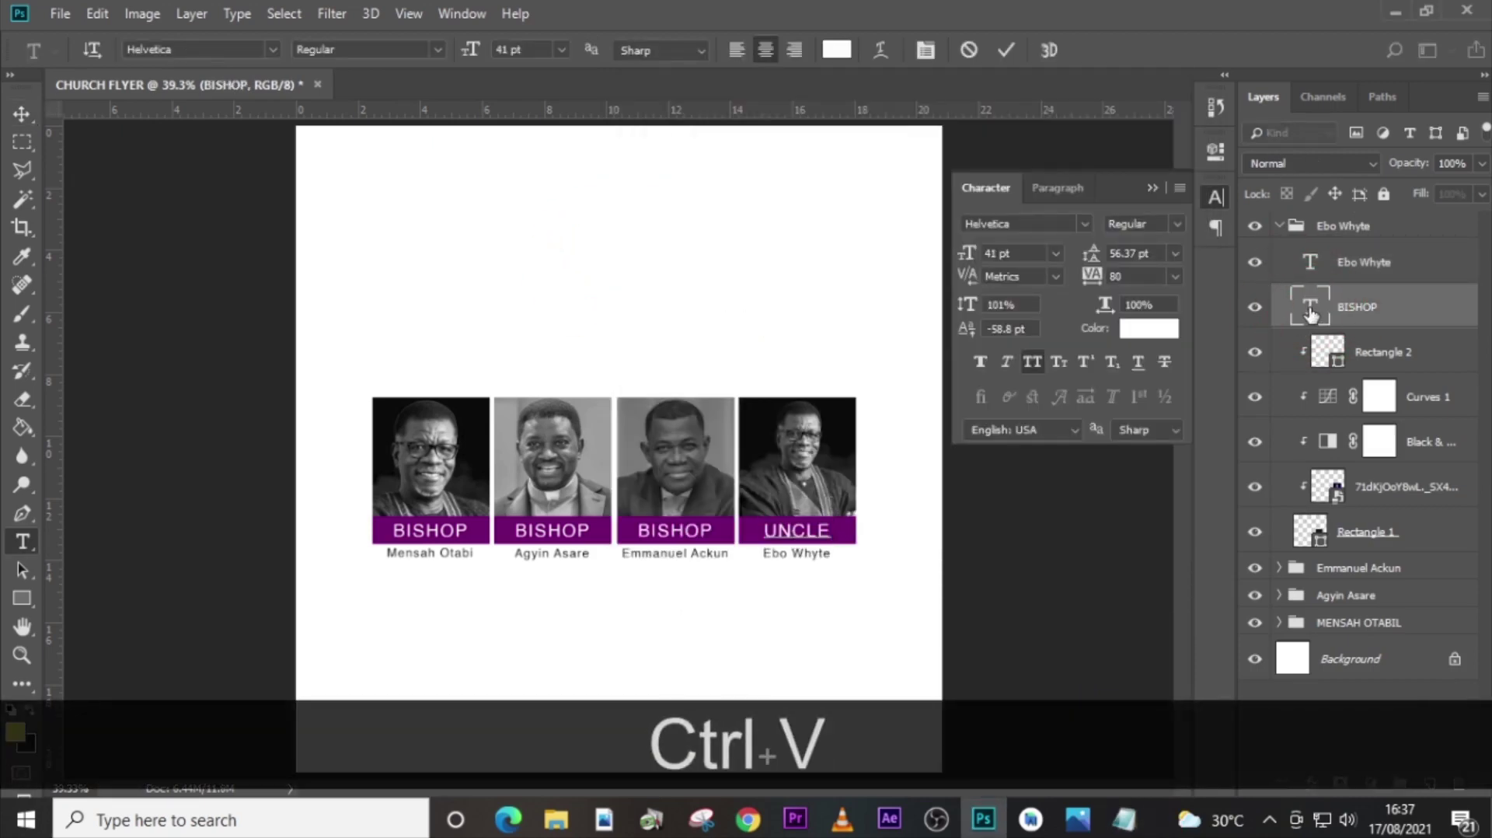
pyautogui.hotkey('ctrl', 'Return')
pyautogui.click(1278, 226)
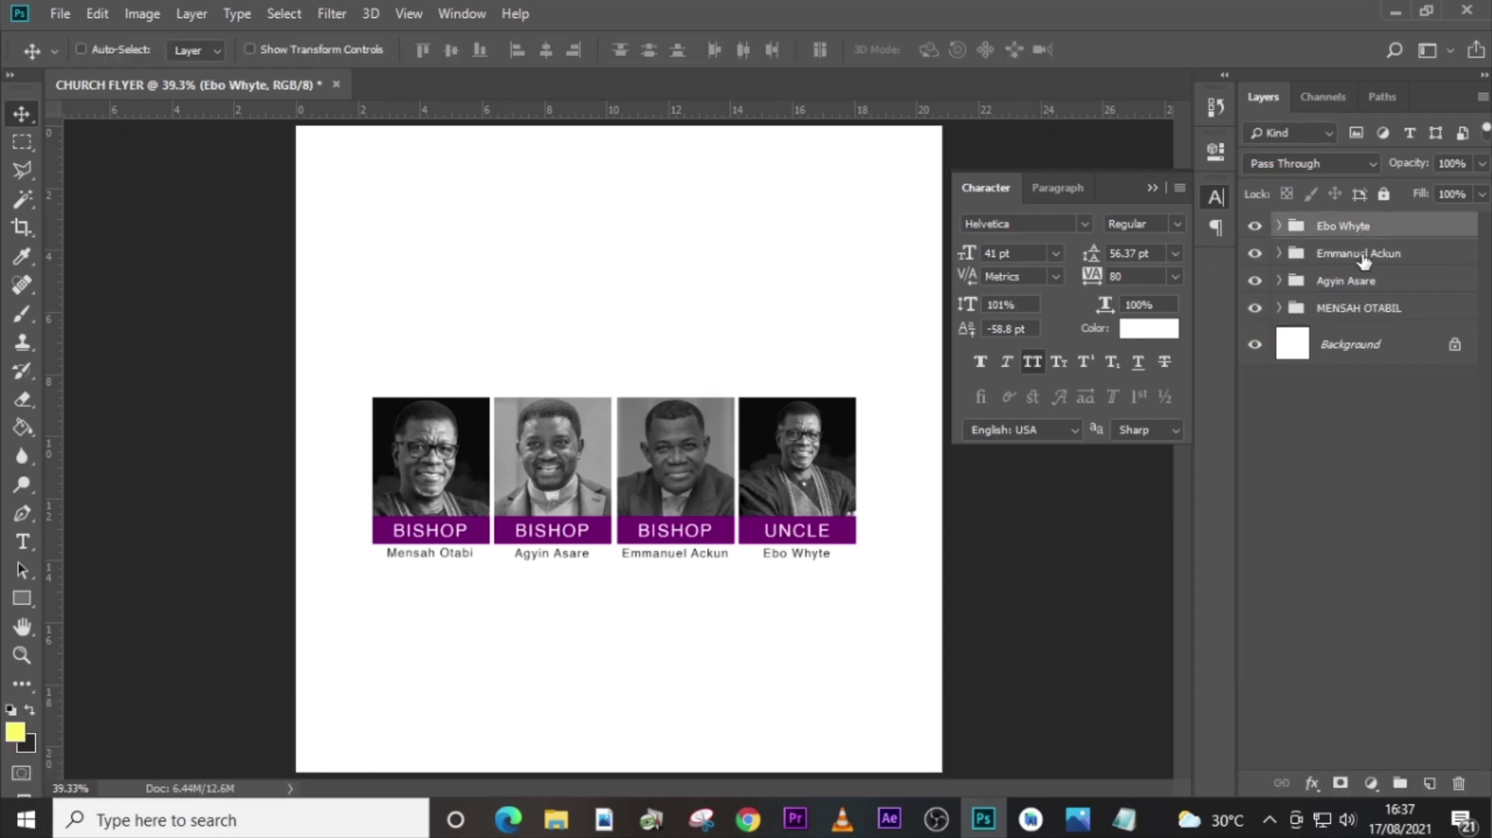
# Group all four speaker card groups together and name the new group GUESTS.
pyautogui.keyDown('ctrl'); pyautogui.click(1356, 227); pyautogui.keyUp('ctrl')
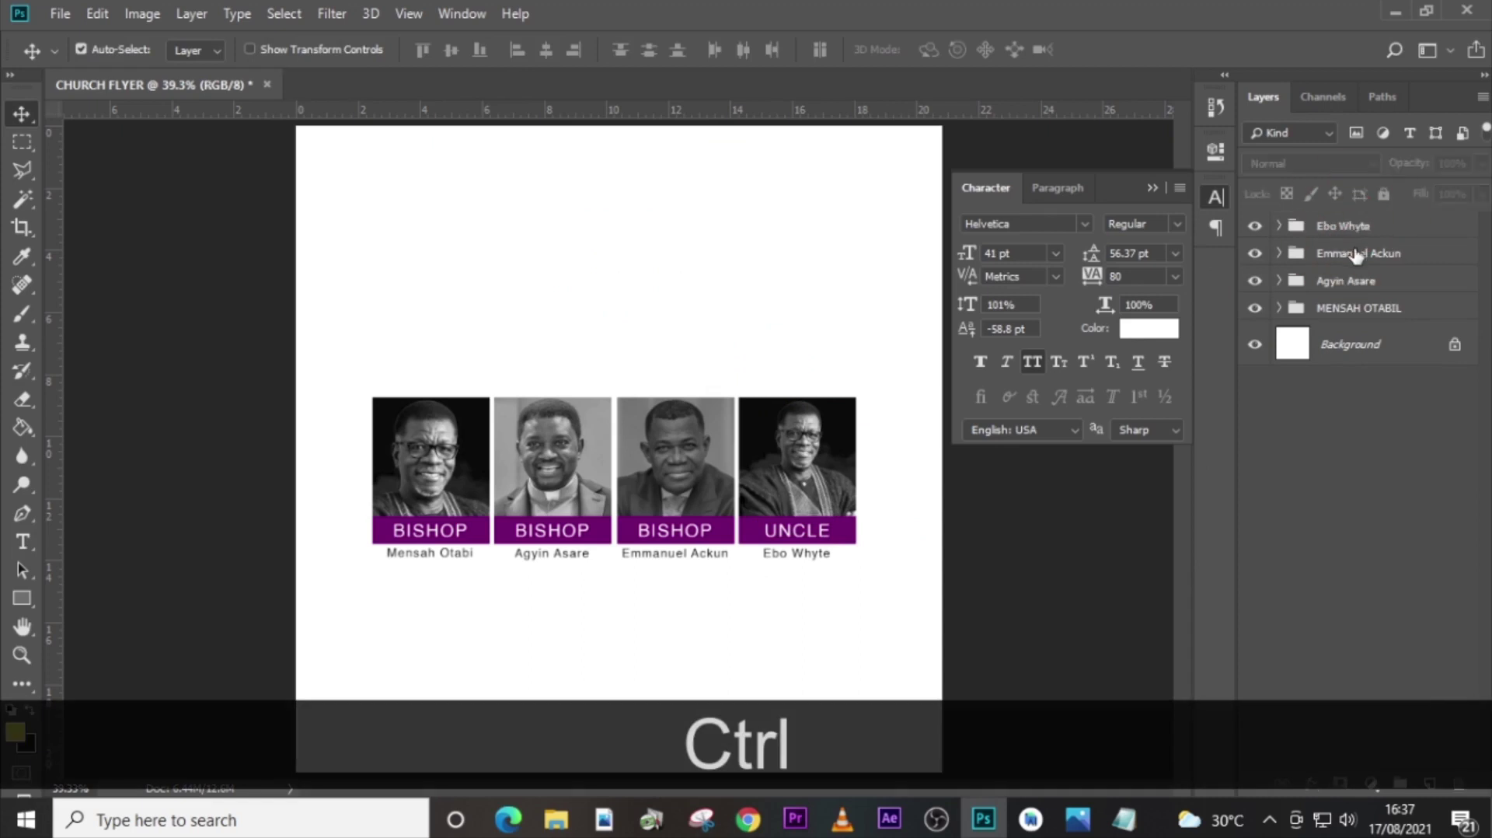
pyautogui.keyDown('ctrl'); pyautogui.click(1345, 227); pyautogui.keyUp('ctrl')
pyautogui.keyDown('ctrl'); pyautogui.click(1346, 253); pyautogui.keyUp('ctrl')
pyautogui.keyDown('ctrl'); pyautogui.click(1345, 280); pyautogui.keyUp('ctrl')
pyautogui.keyDown('ctrl'); pyautogui.click(1371, 307); pyautogui.keyUp('ctrl')
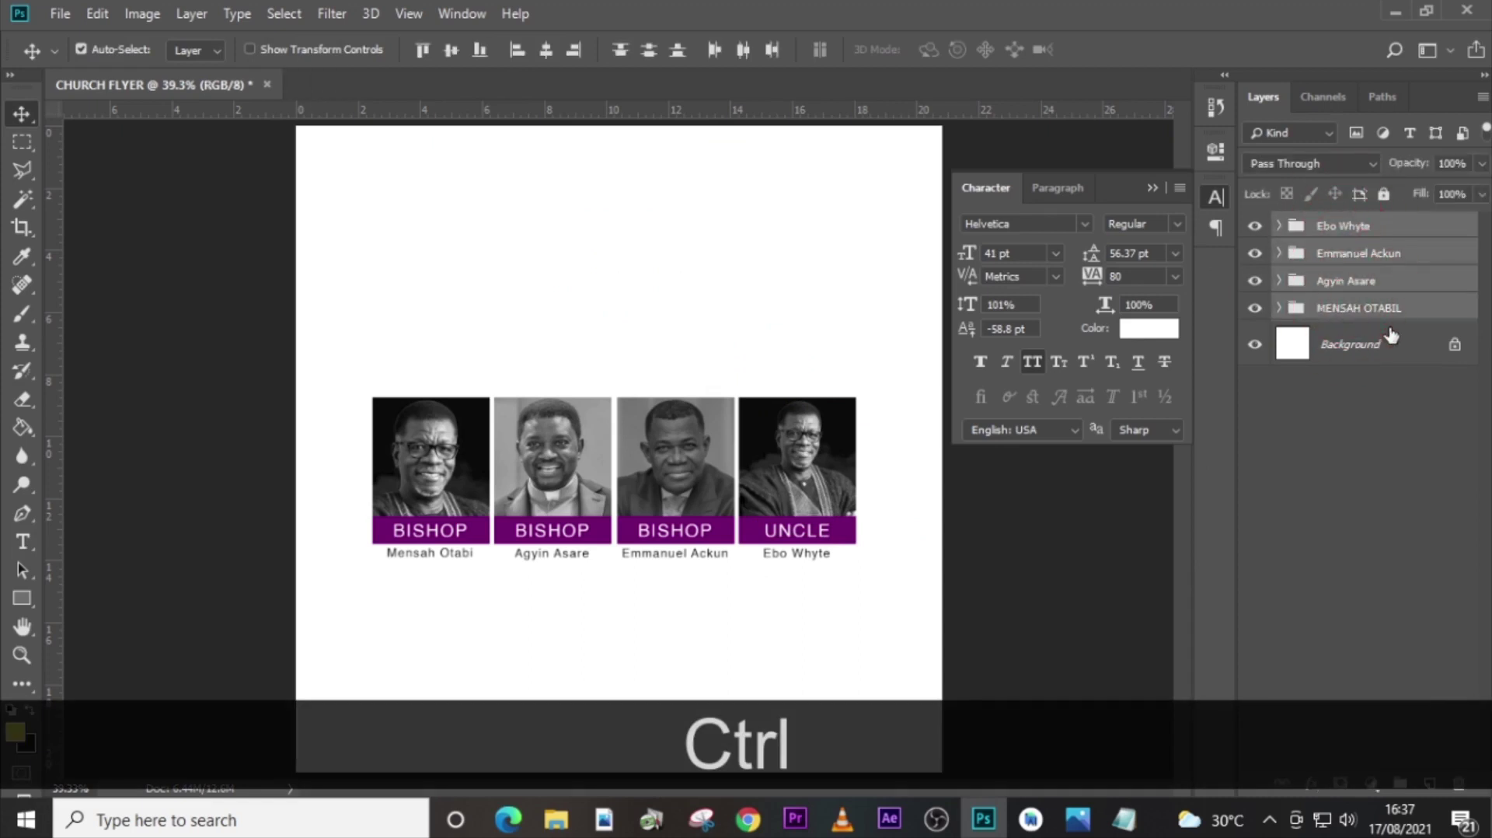
pyautogui.hotkey('ctrl', 'g')
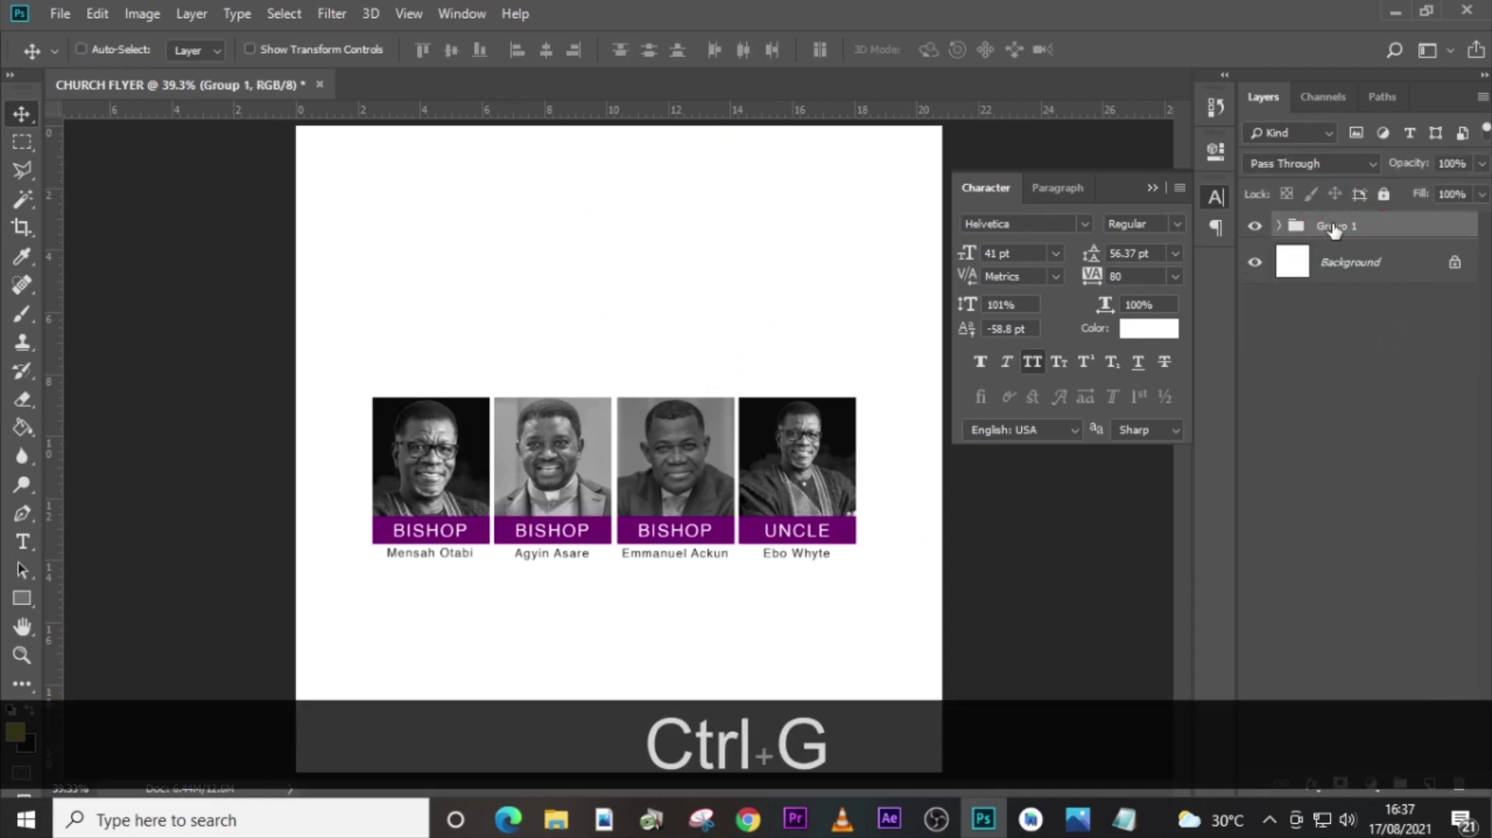
pyautogui.doubleClick(1334, 225)
pyautogui.press('capslock')
pyautogui.write('GUESTS')
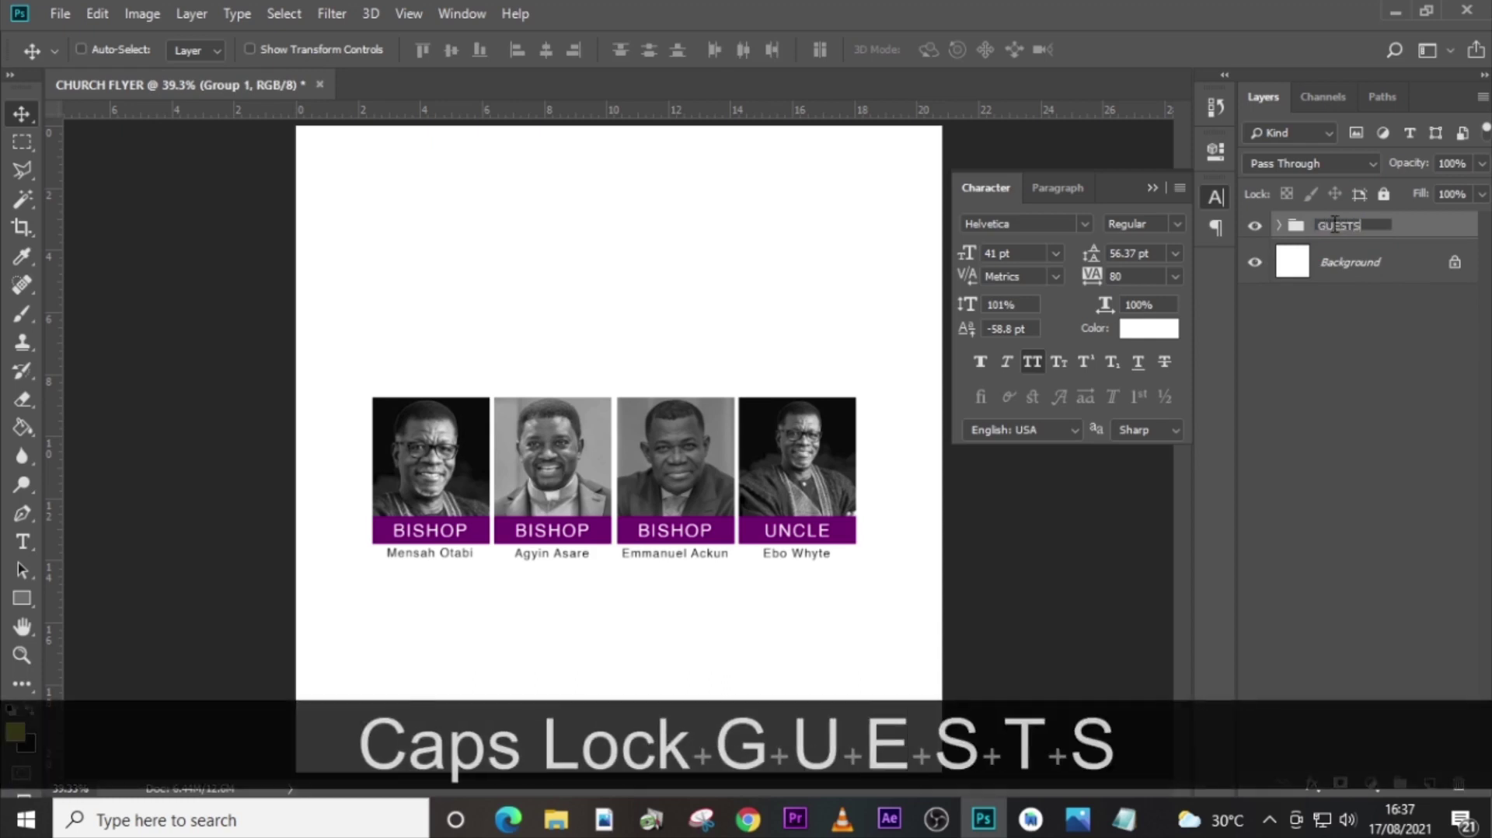
pyautogui.press('Return')
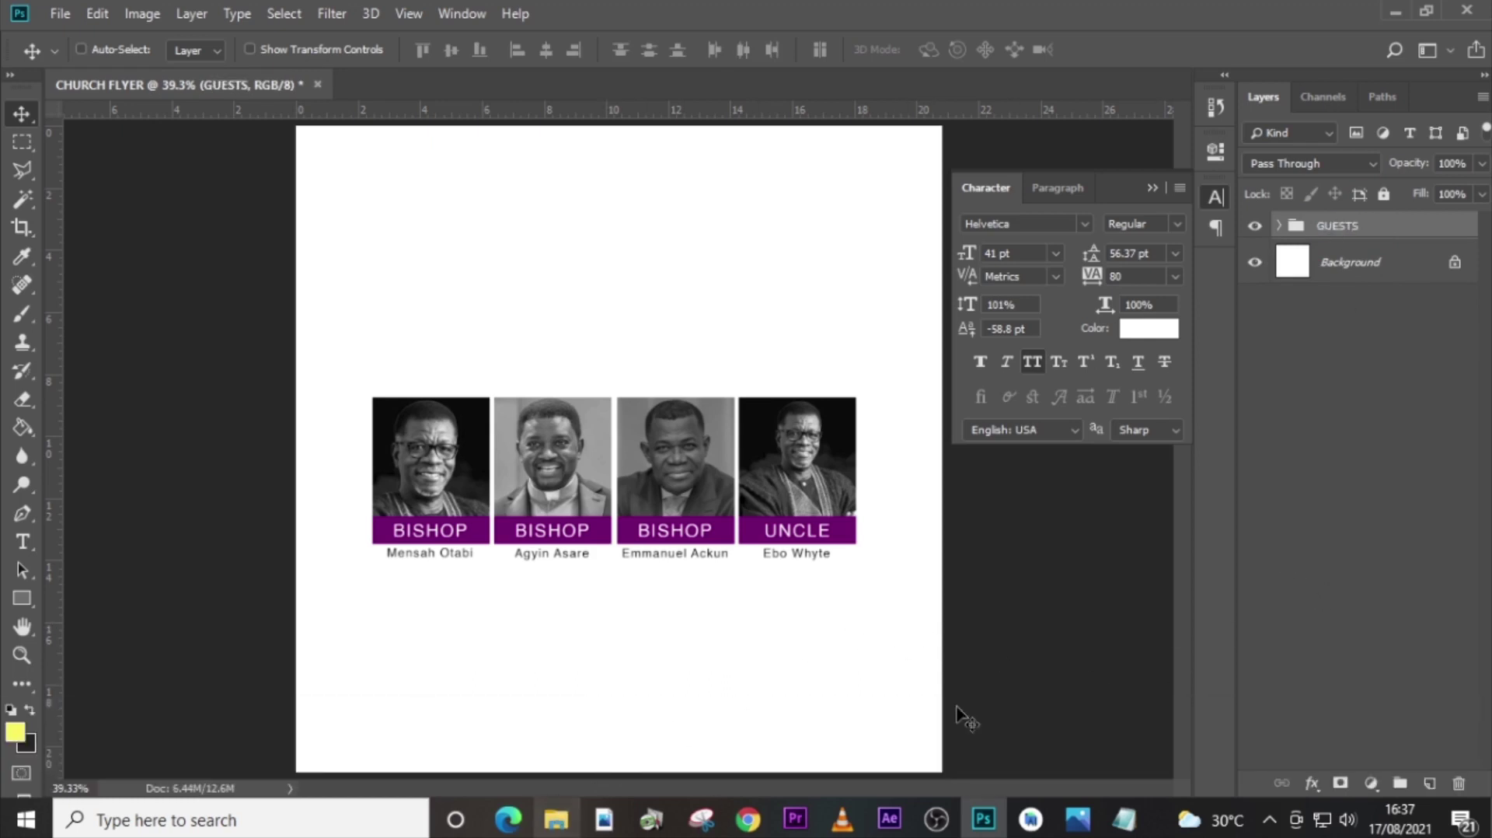
# Add a text layer above the card row reading Marriage, copied from the Notepad notes.
pyautogui.press('t')
pyautogui.click(577, 325)
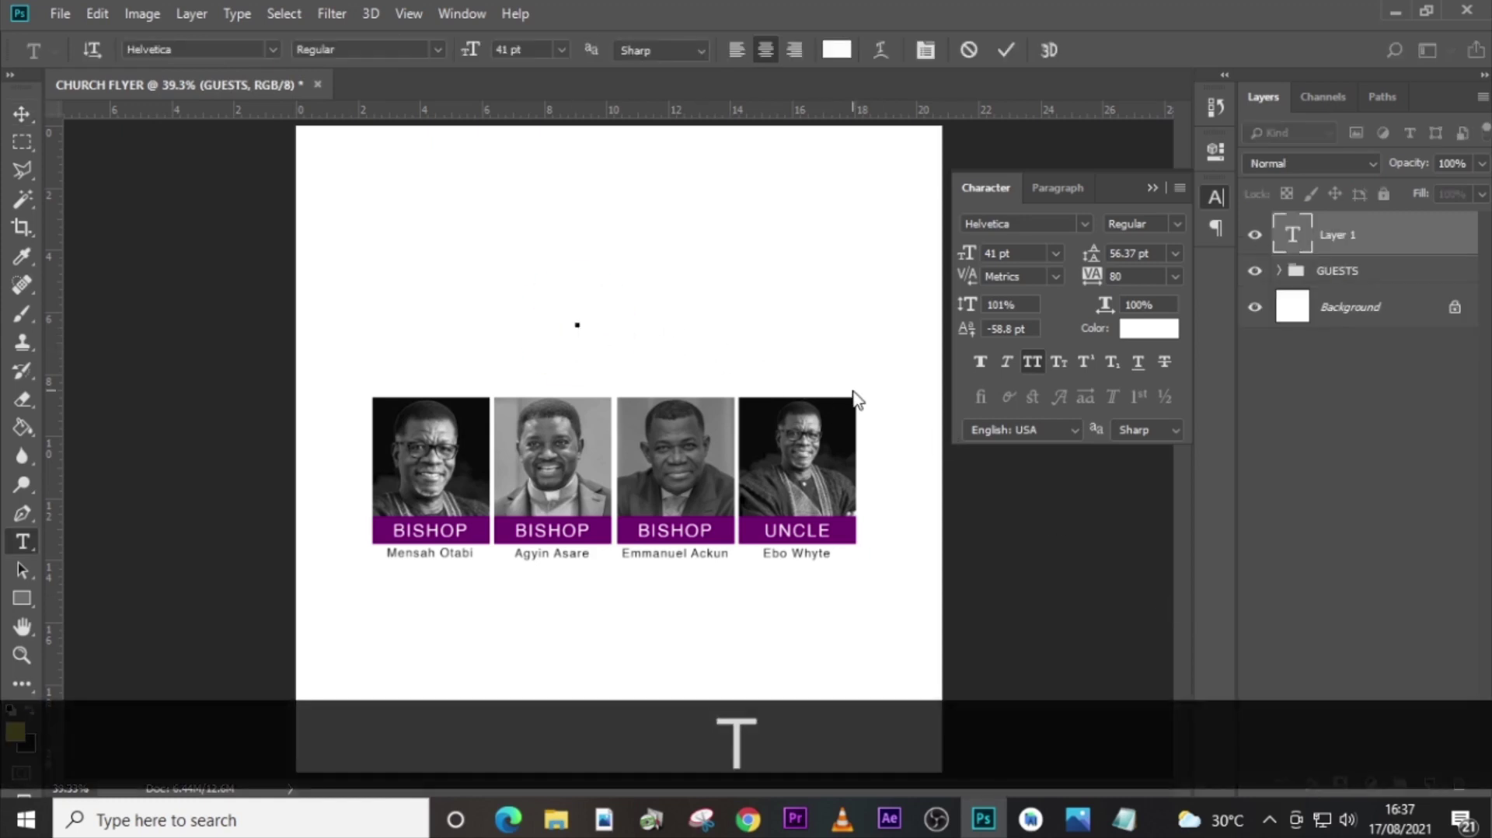
pyautogui.click(1124, 819)
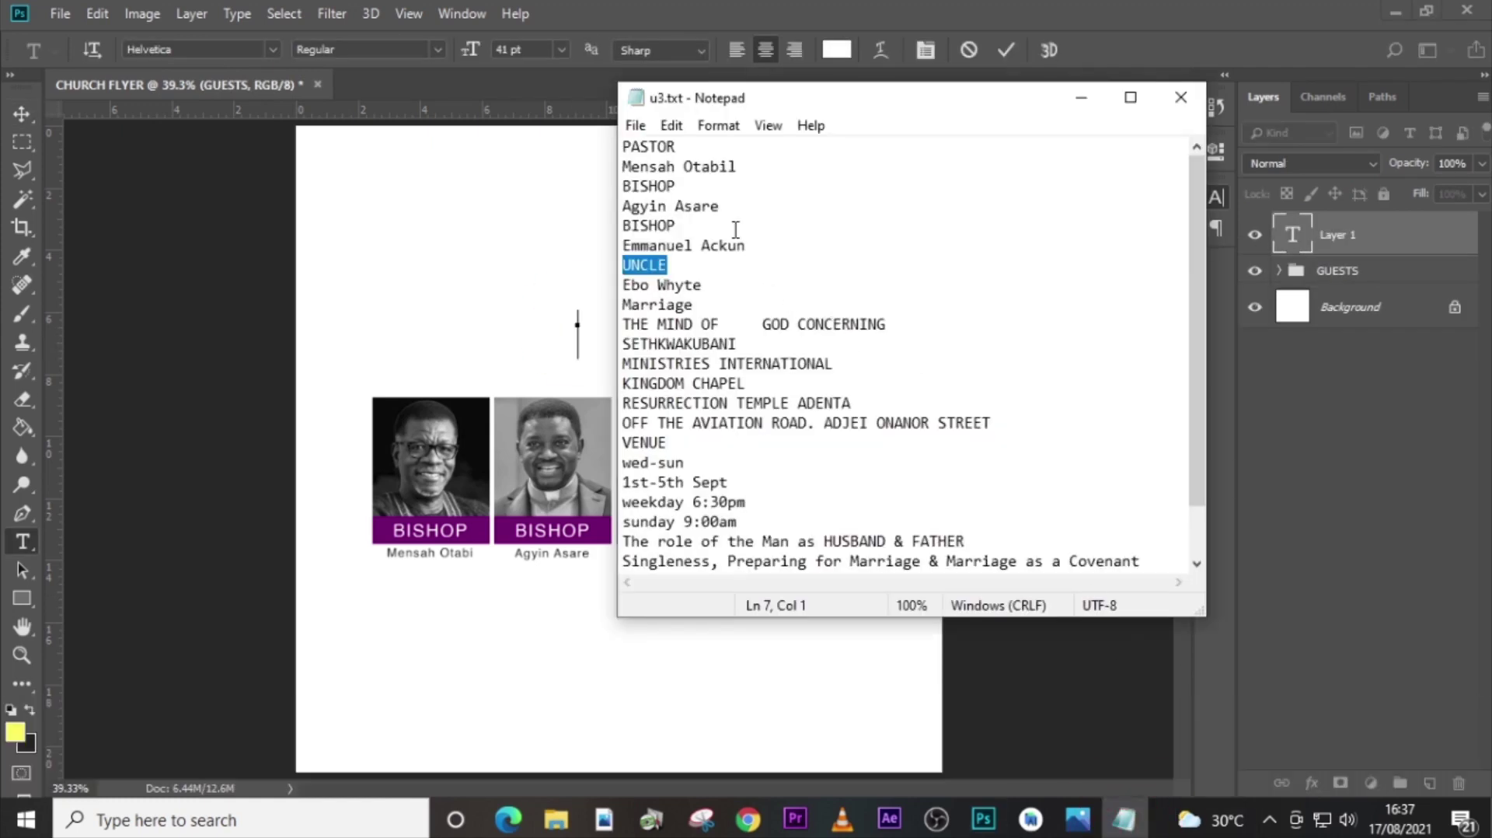
pyautogui.moveTo(702, 298); pyautogui.dragTo(605, 301)
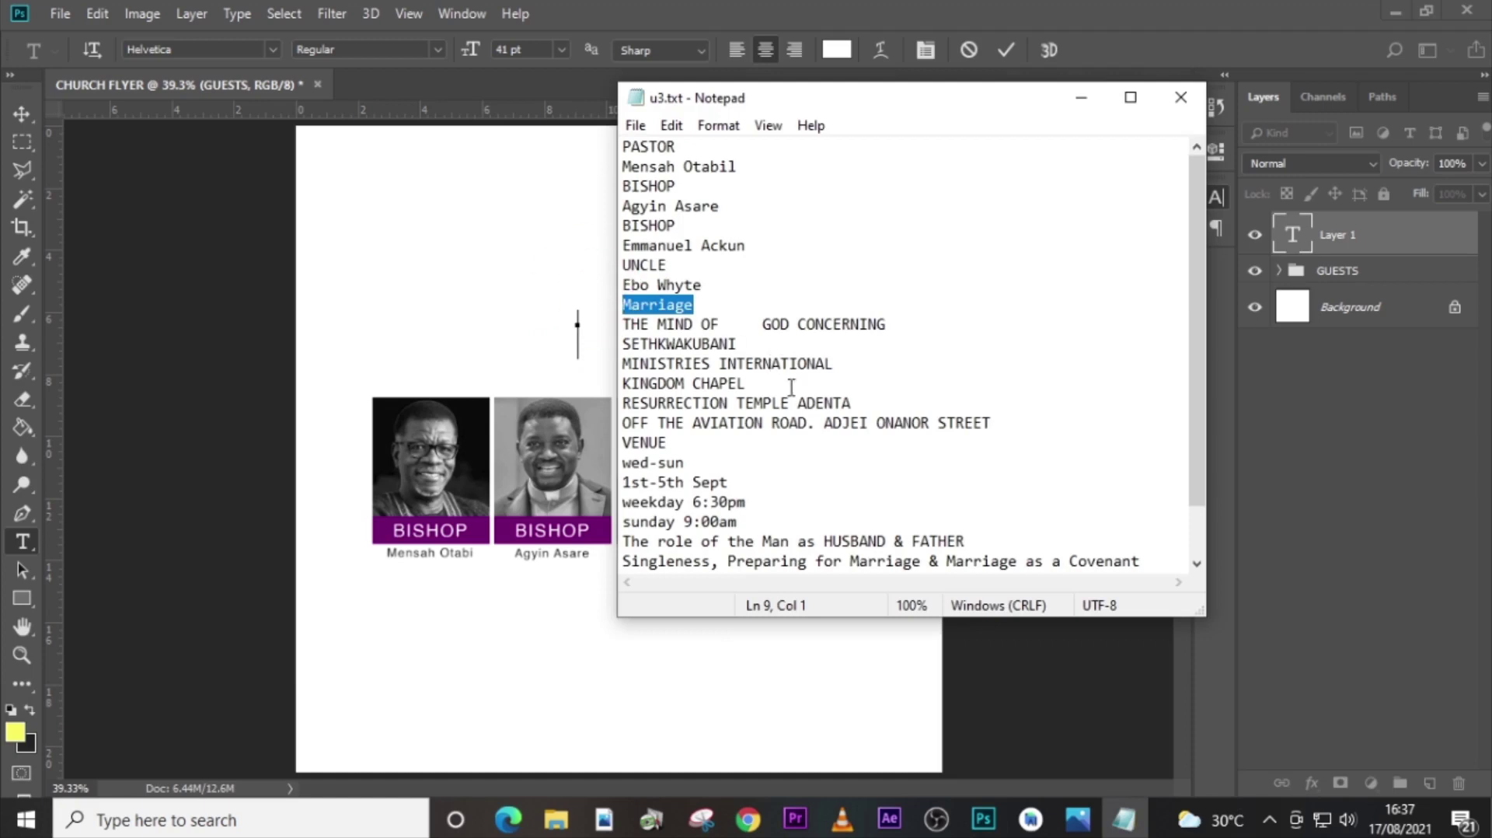
pyautogui.hotkey('ctrl', 'c')
pyautogui.click(1292, 237)
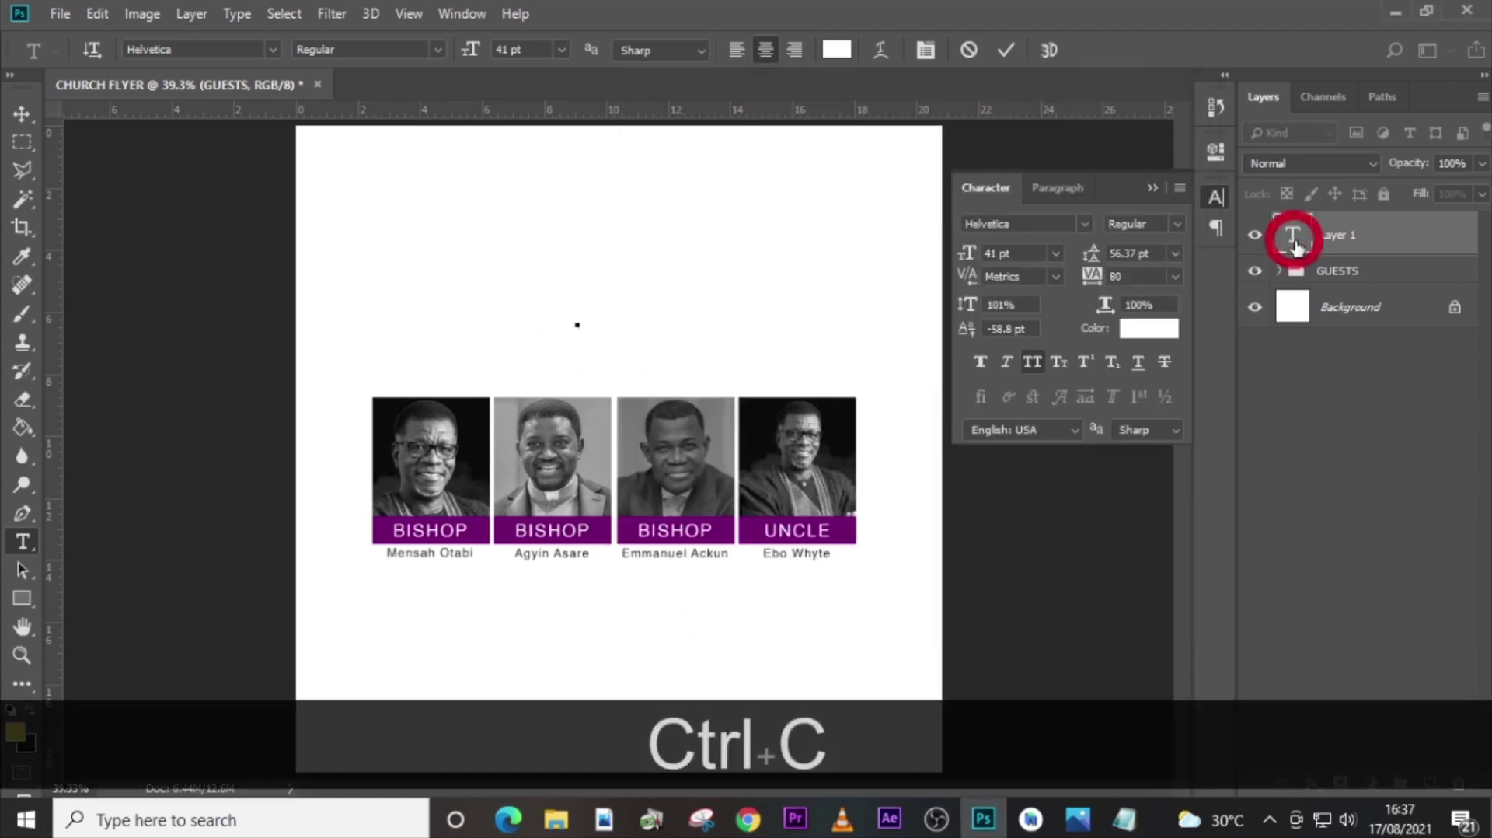
pyautogui.doubleClick(1292, 247)
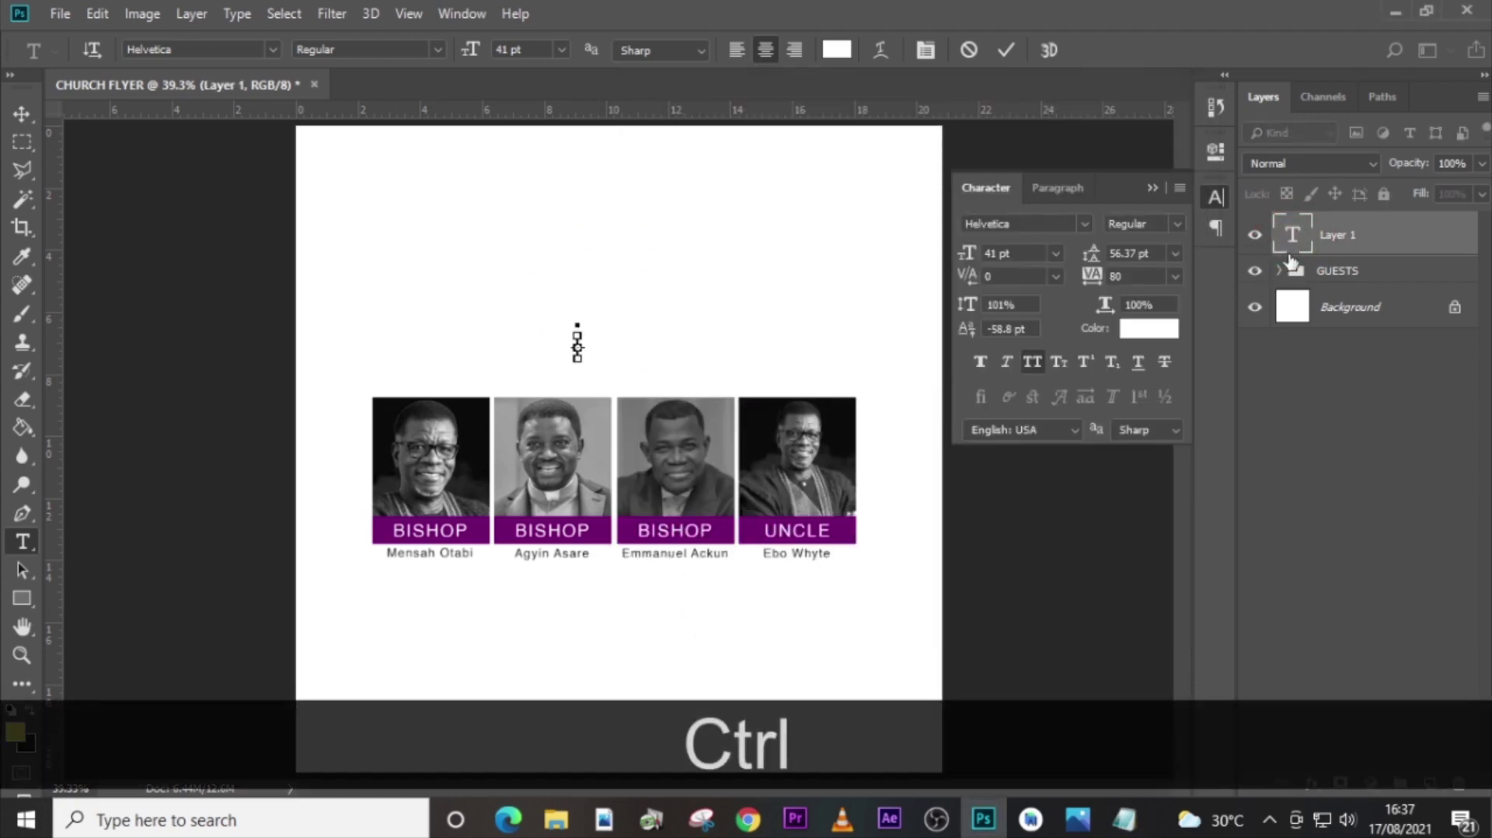
pyautogui.hotkey('ctrl', 'v')
pyautogui.click(1291, 247)
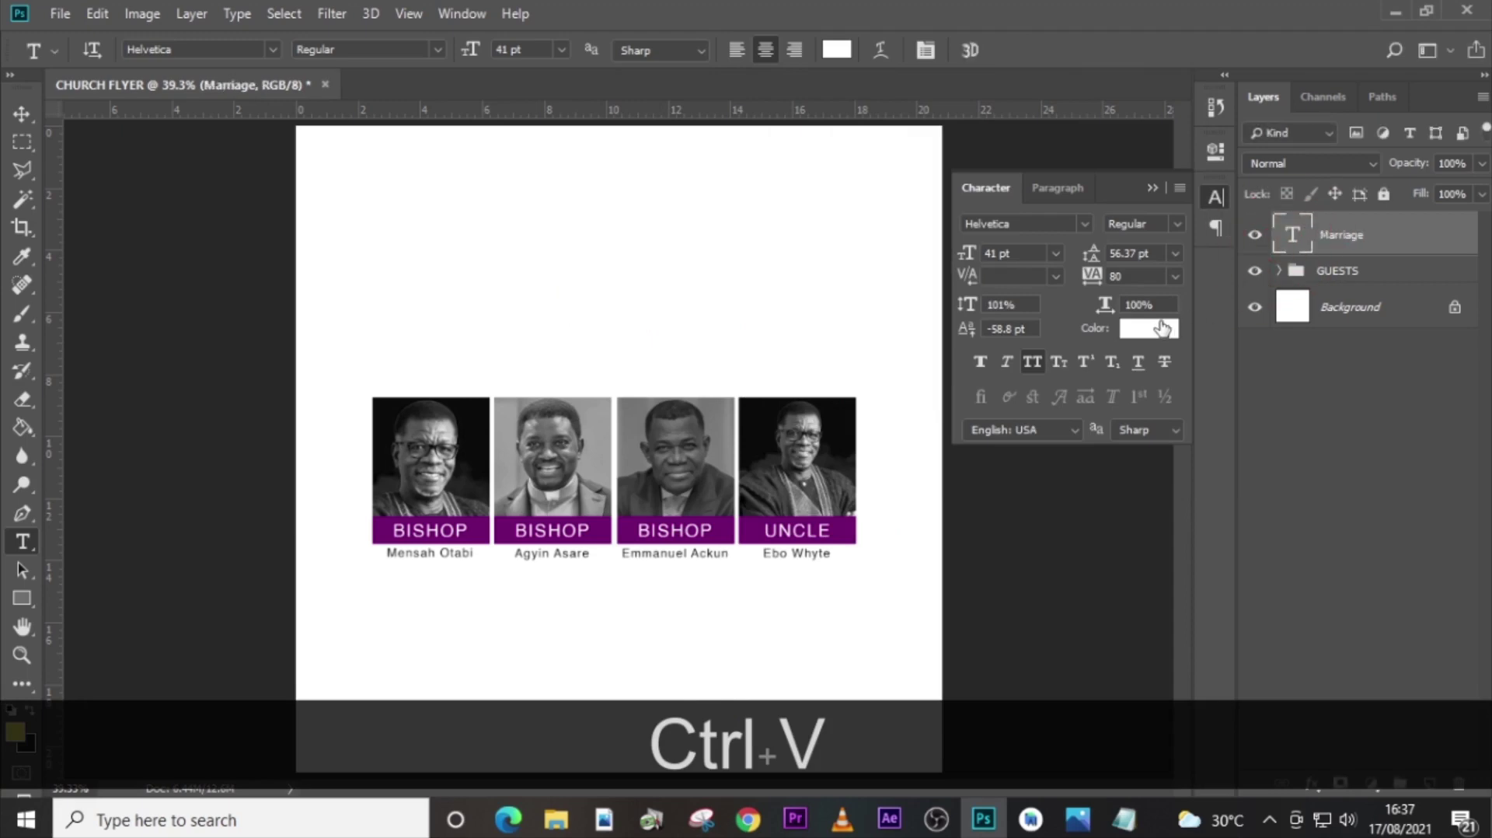
# Set the Marriage heading's text colour to purple 800B74.
pyautogui.click(1155, 328)
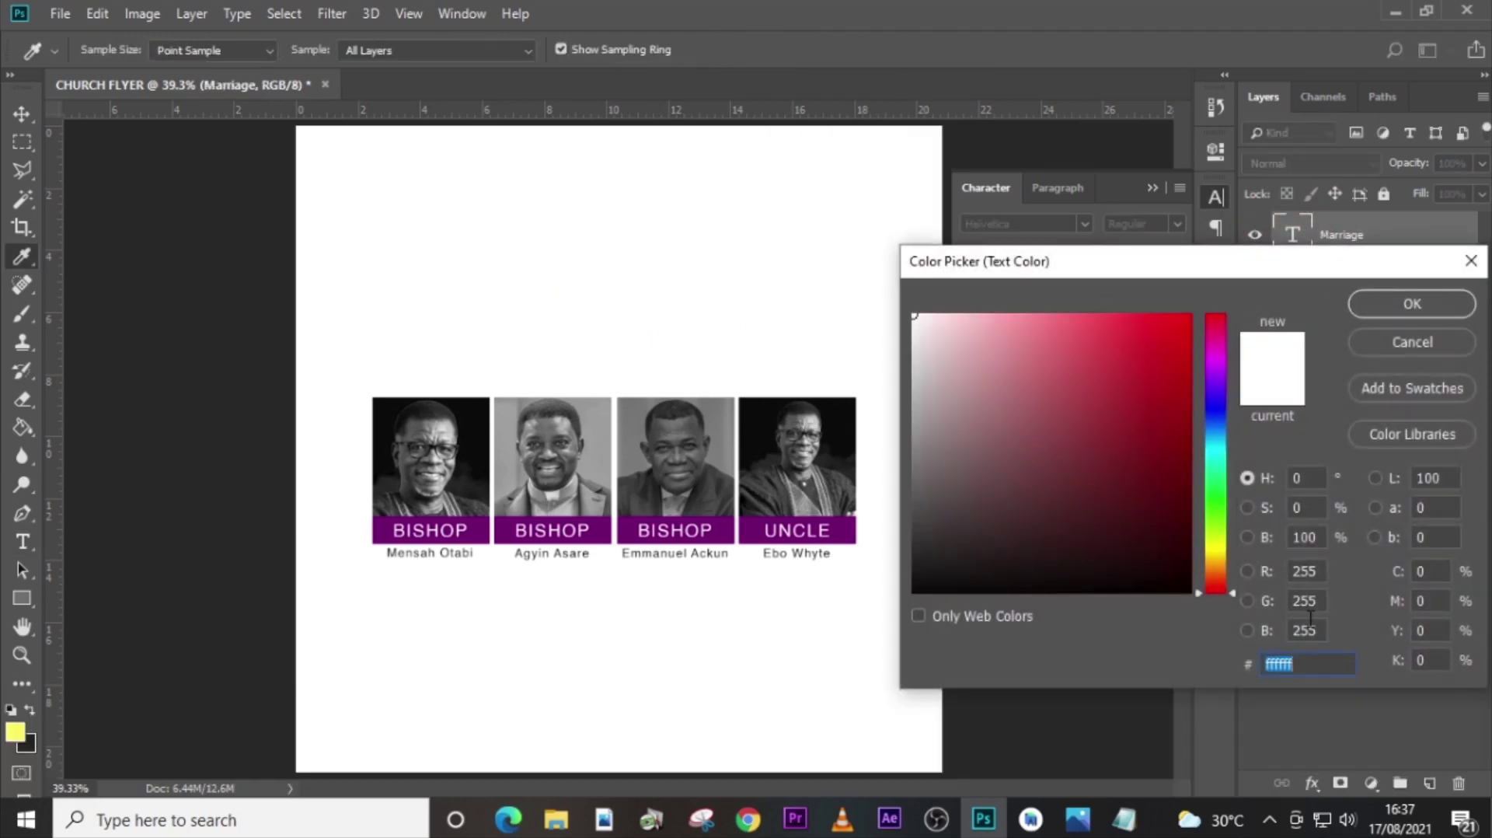
pyautogui.write('800')
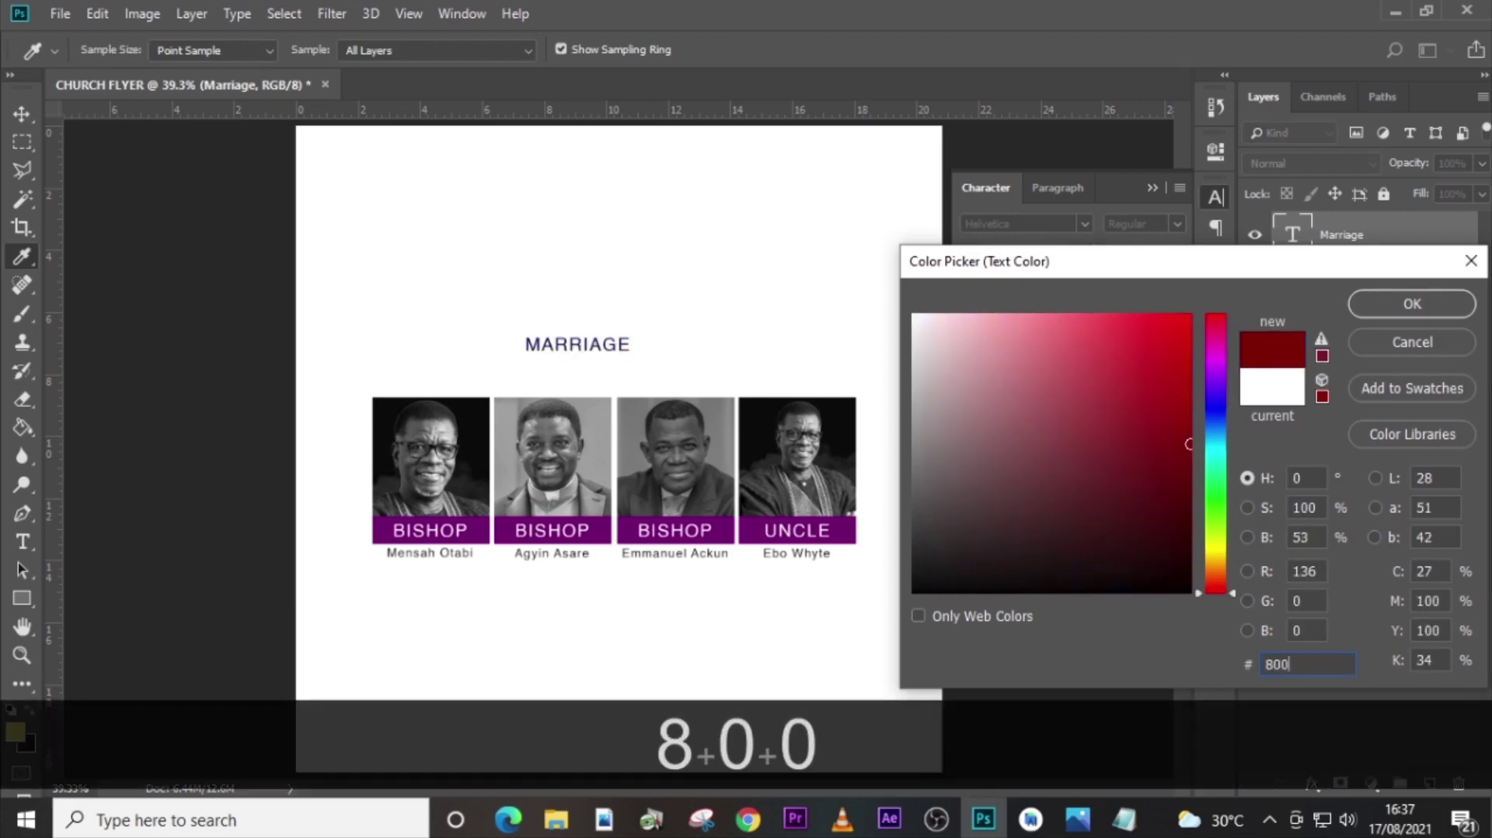
pyautogui.write('B')
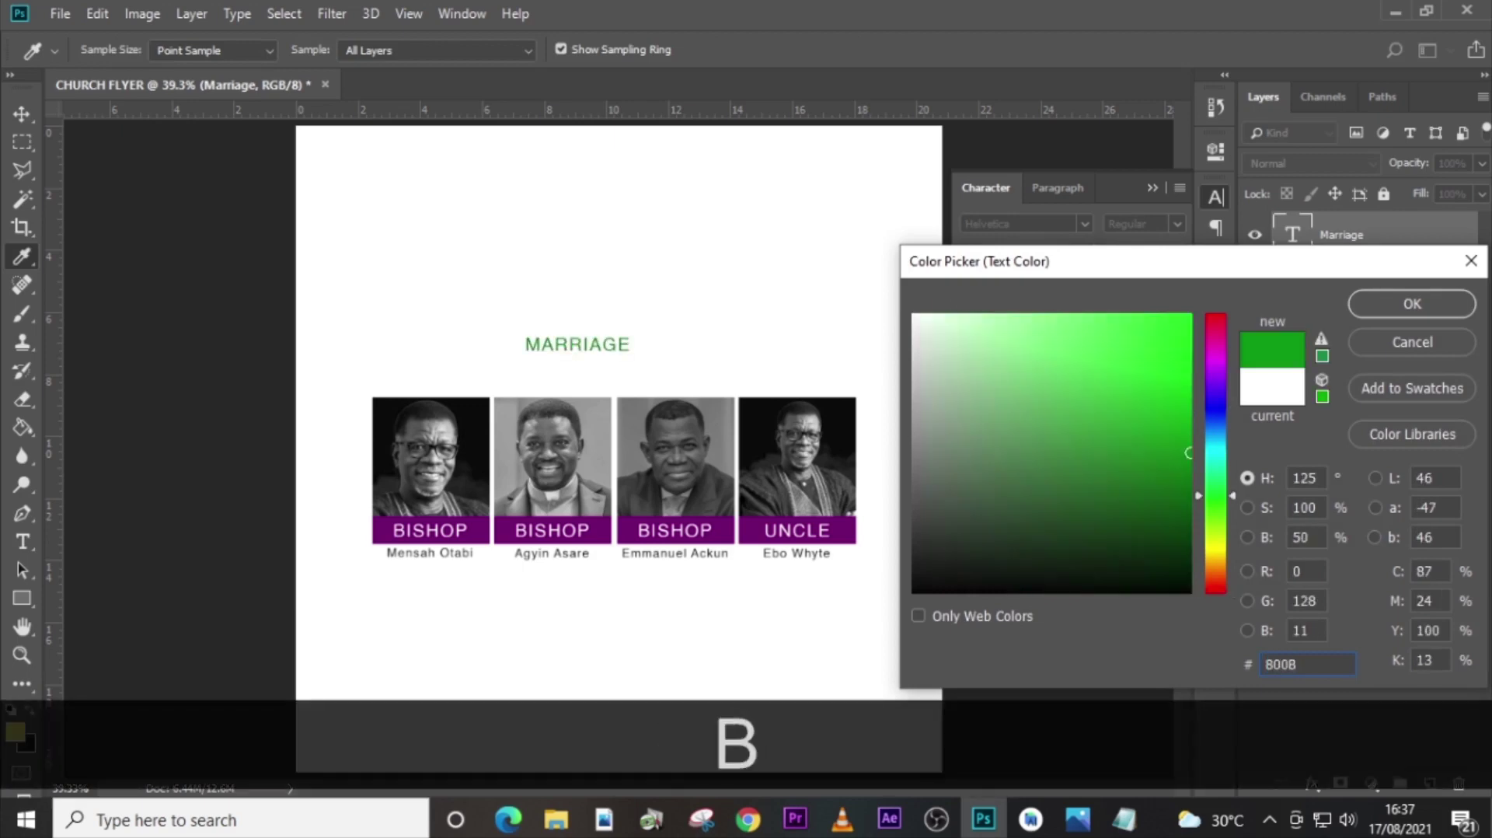
pyautogui.write('74')
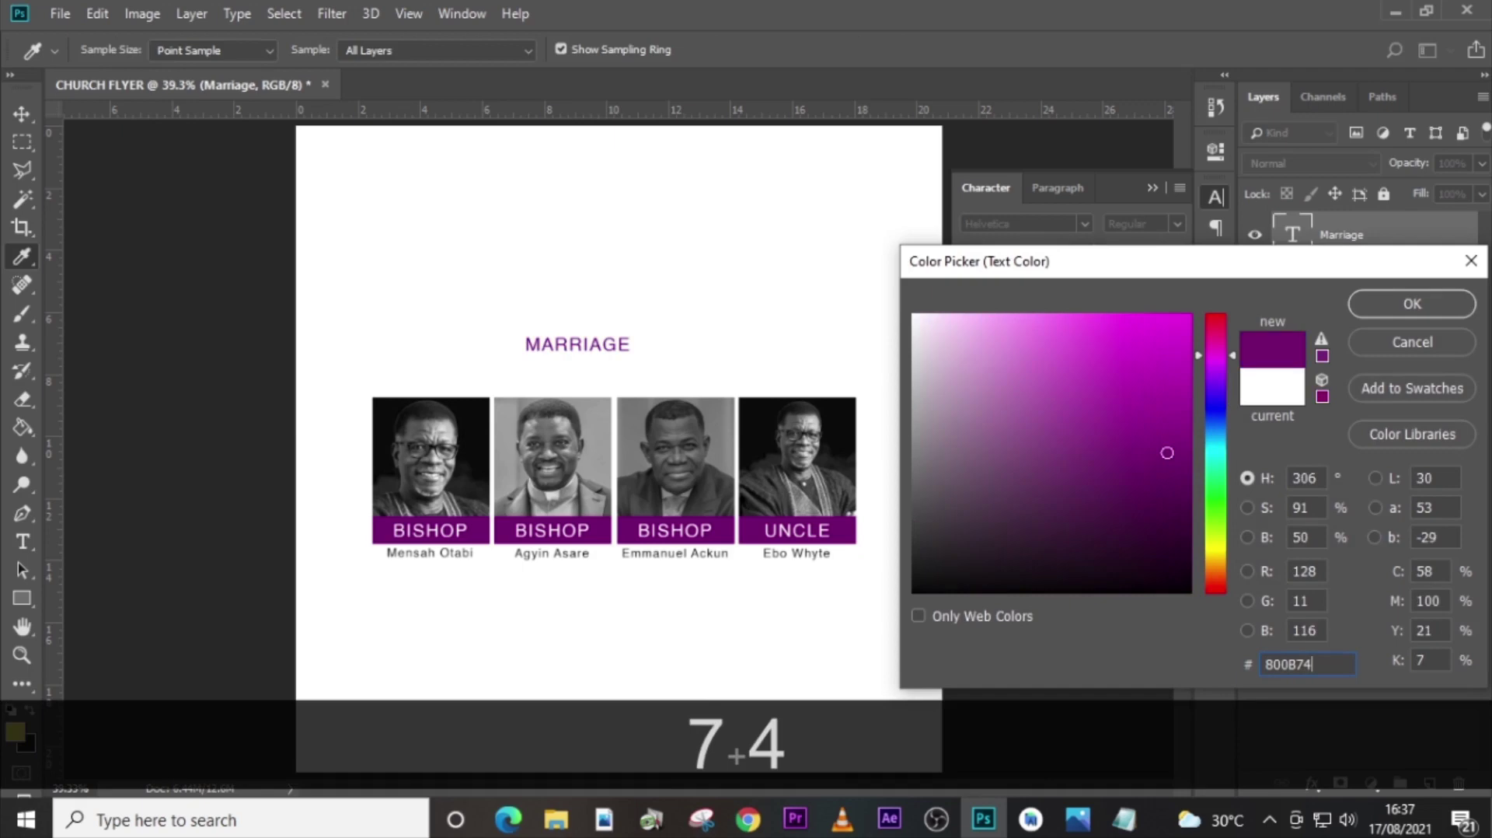
pyautogui.press('Return')
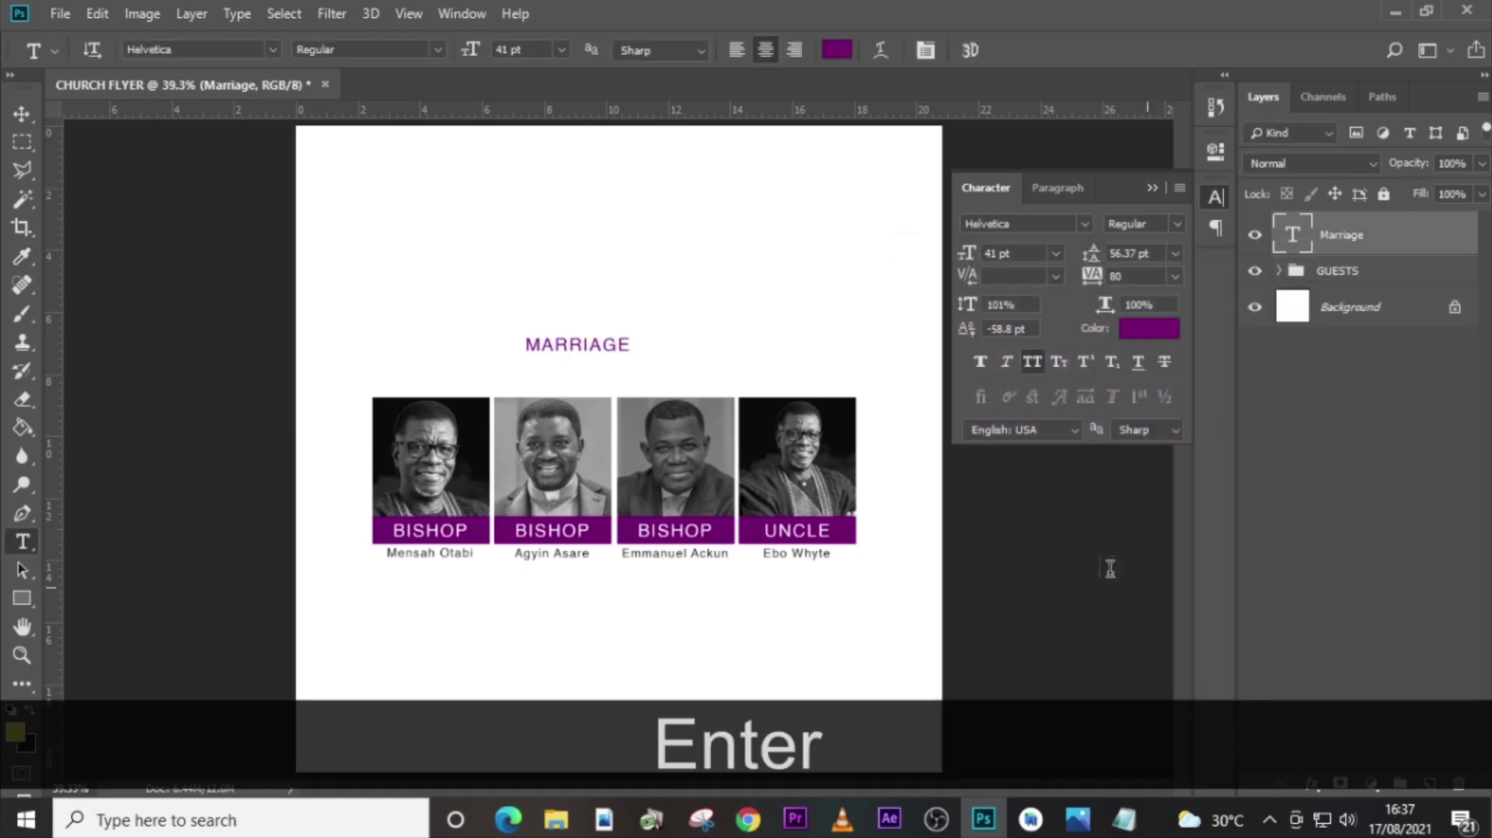
# Turn off all caps for the Marriage heading and set its font to Ananda Black Regular.
pyautogui.click(1035, 359)
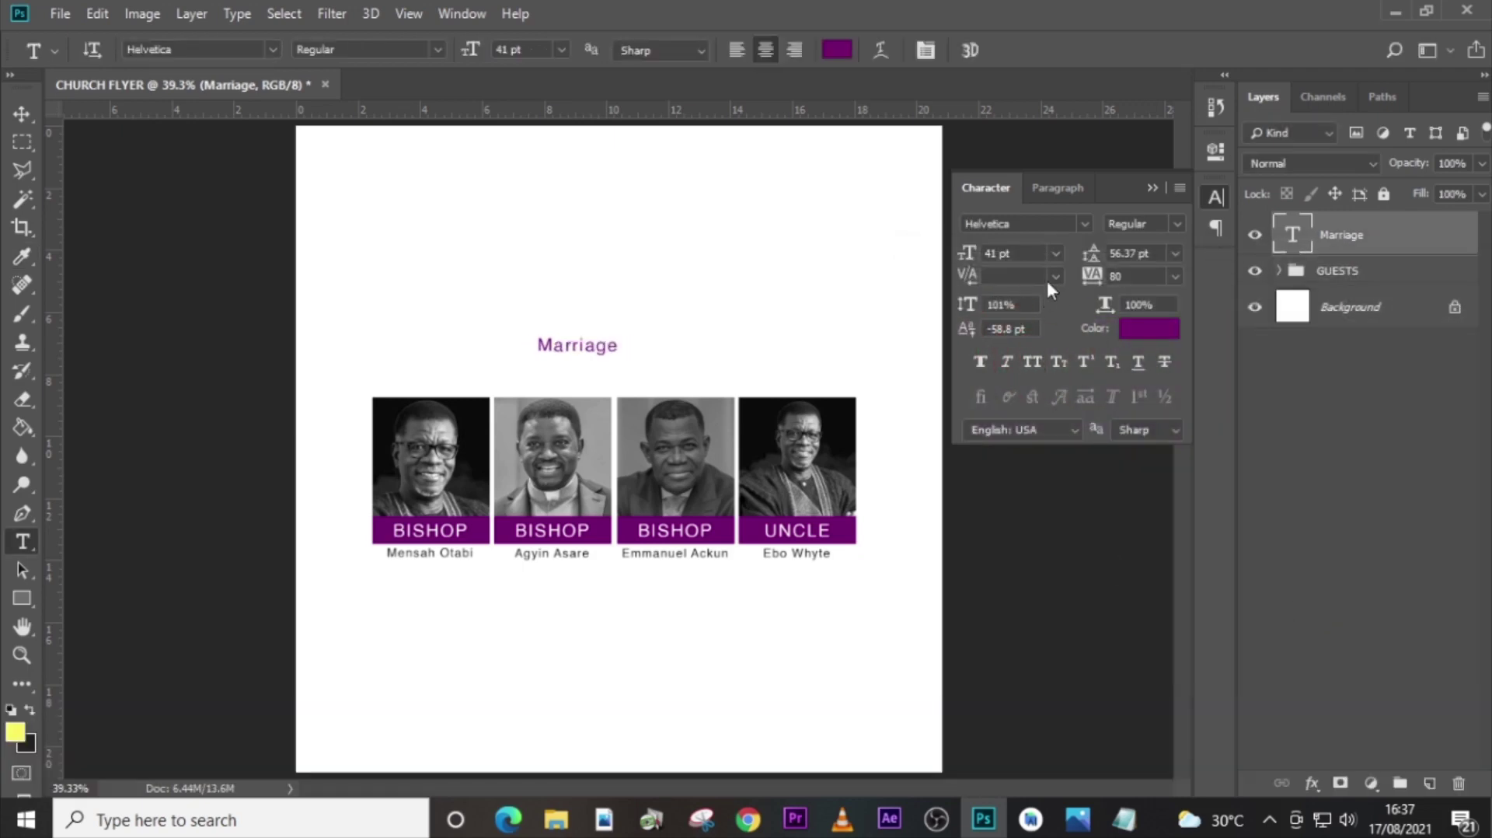
pyautogui.click(1082, 225)
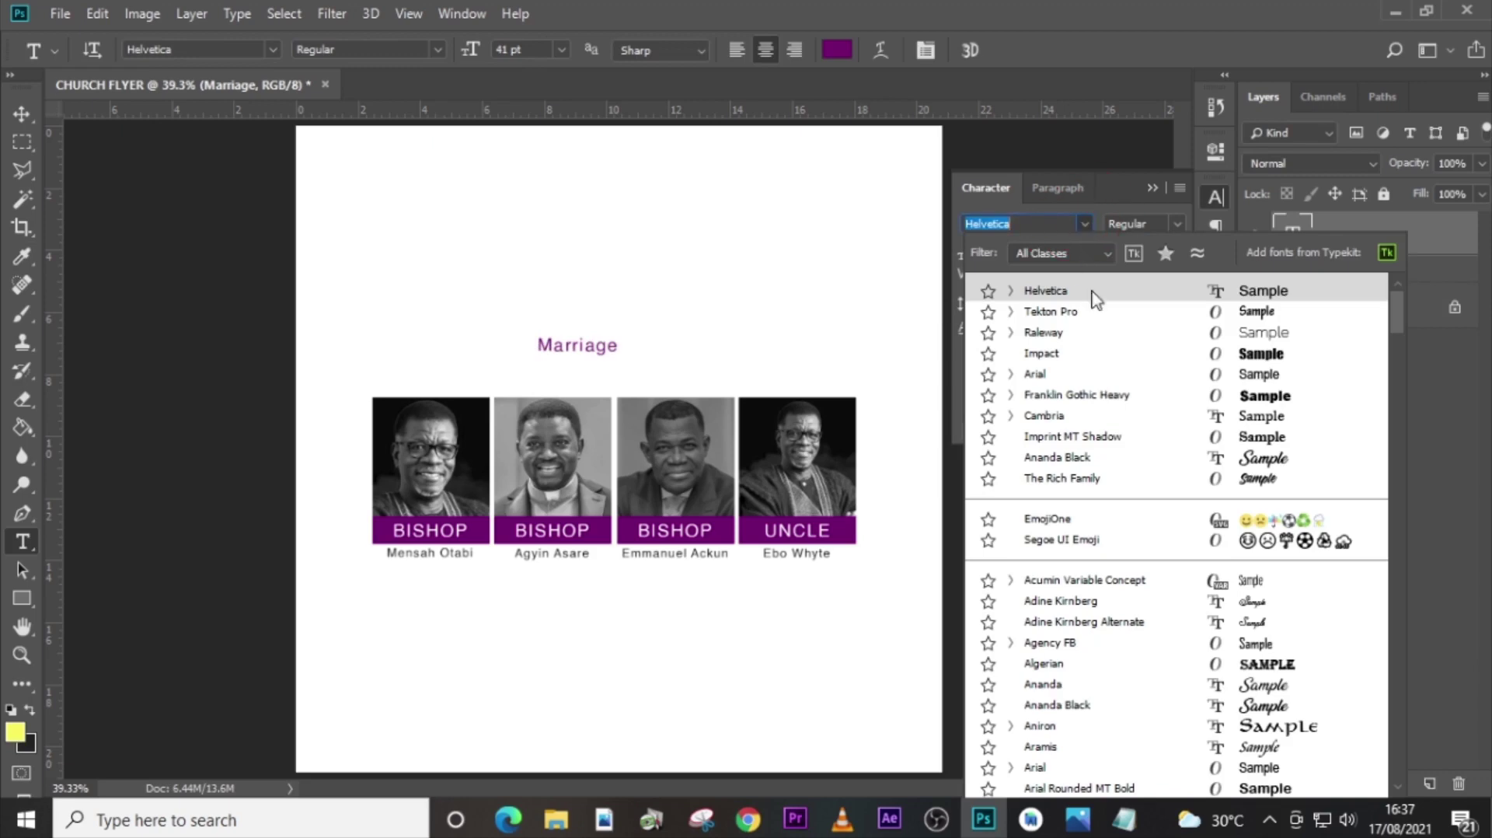
pyautogui.click(1037, 460)
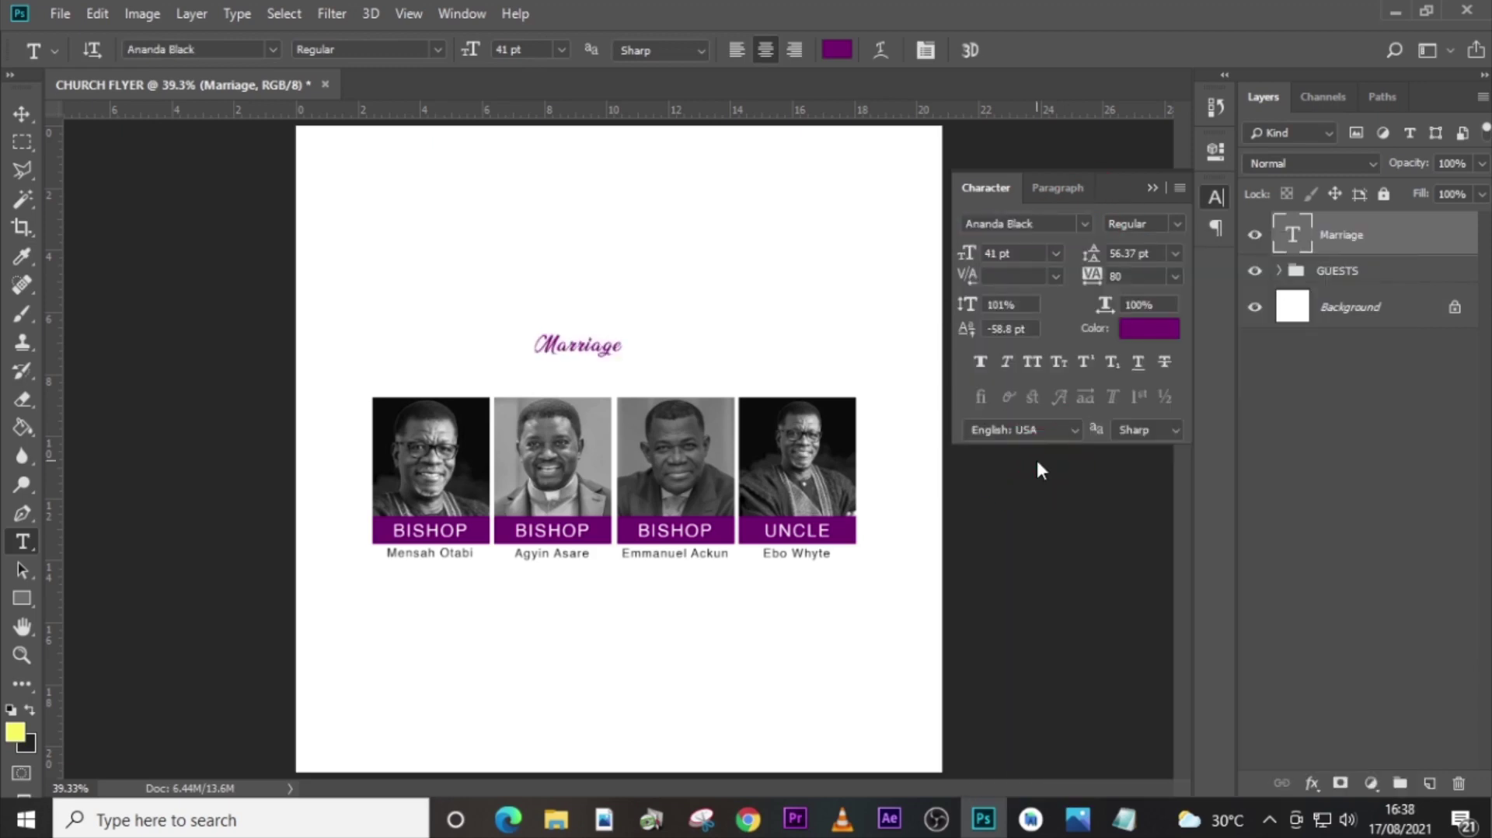
pyautogui.click(1176, 226)
pyautogui.click(1164, 247)
# Set the Marriage heading's font size to 295 pt.
pyautogui.click(1027, 252)
pyautogui.write('2')
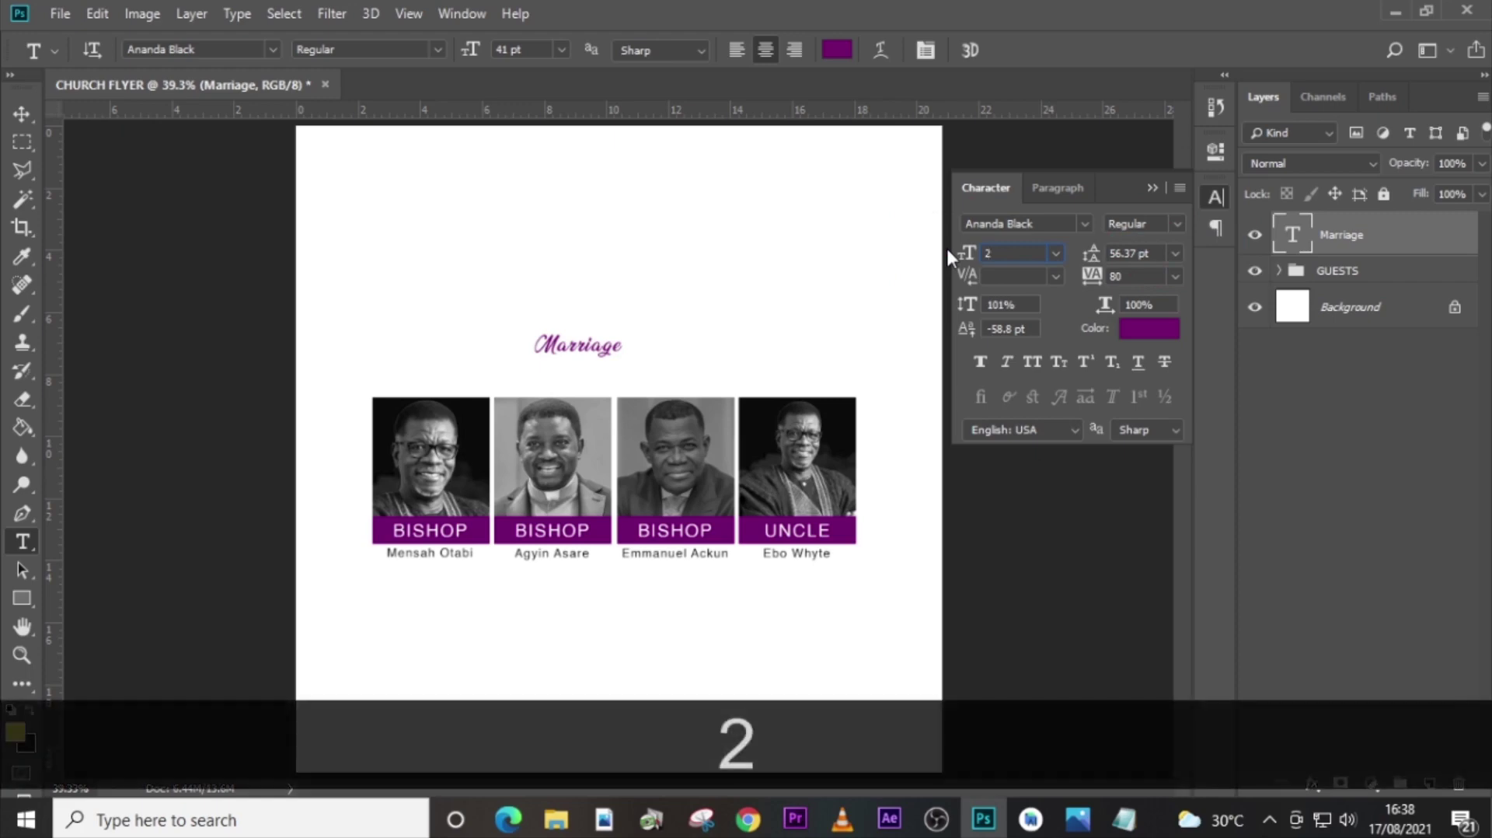
pyautogui.write('9')
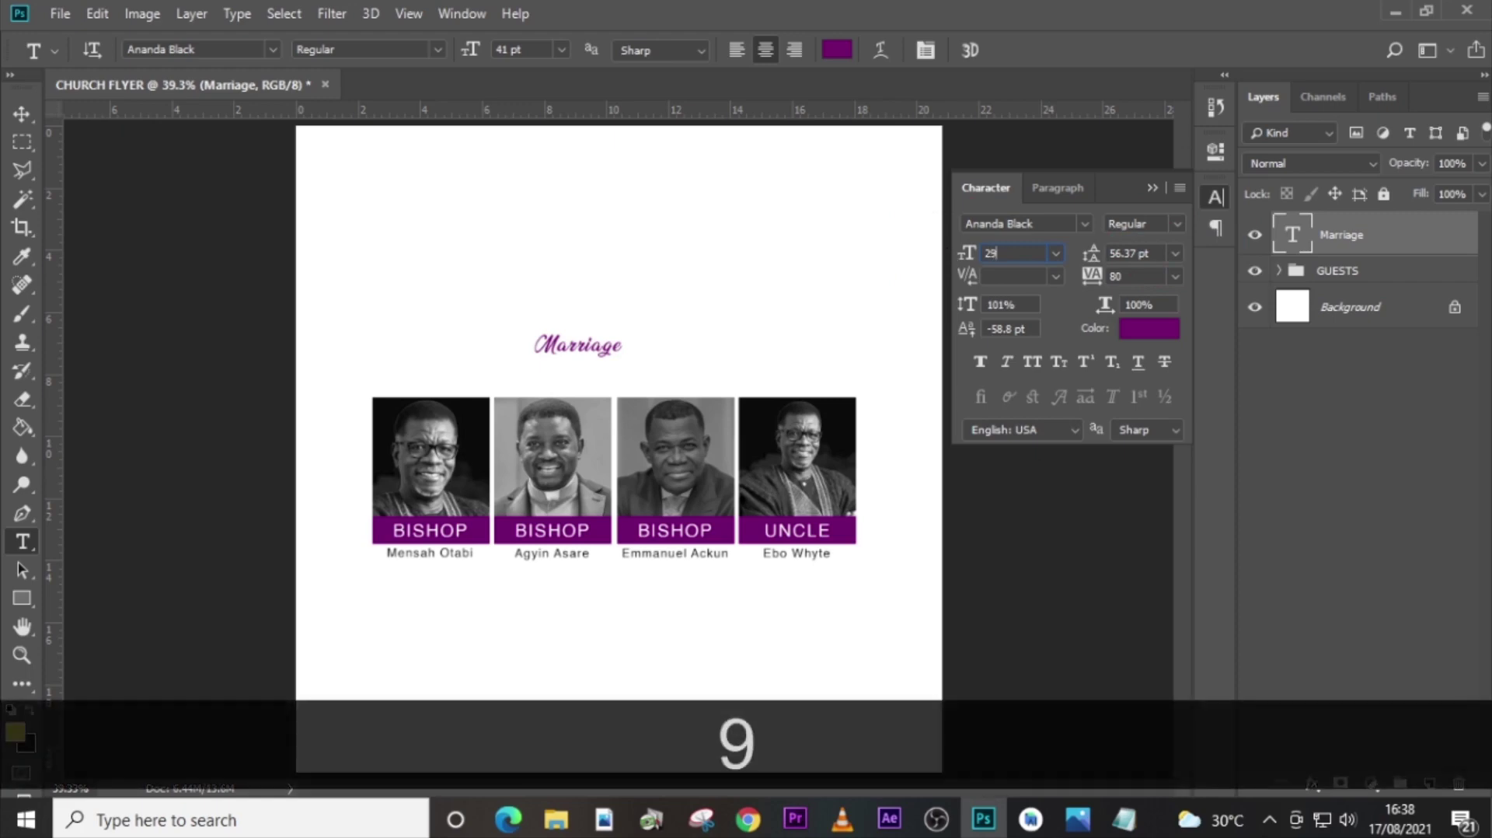
pyautogui.write('5')
pyautogui.press('Return')
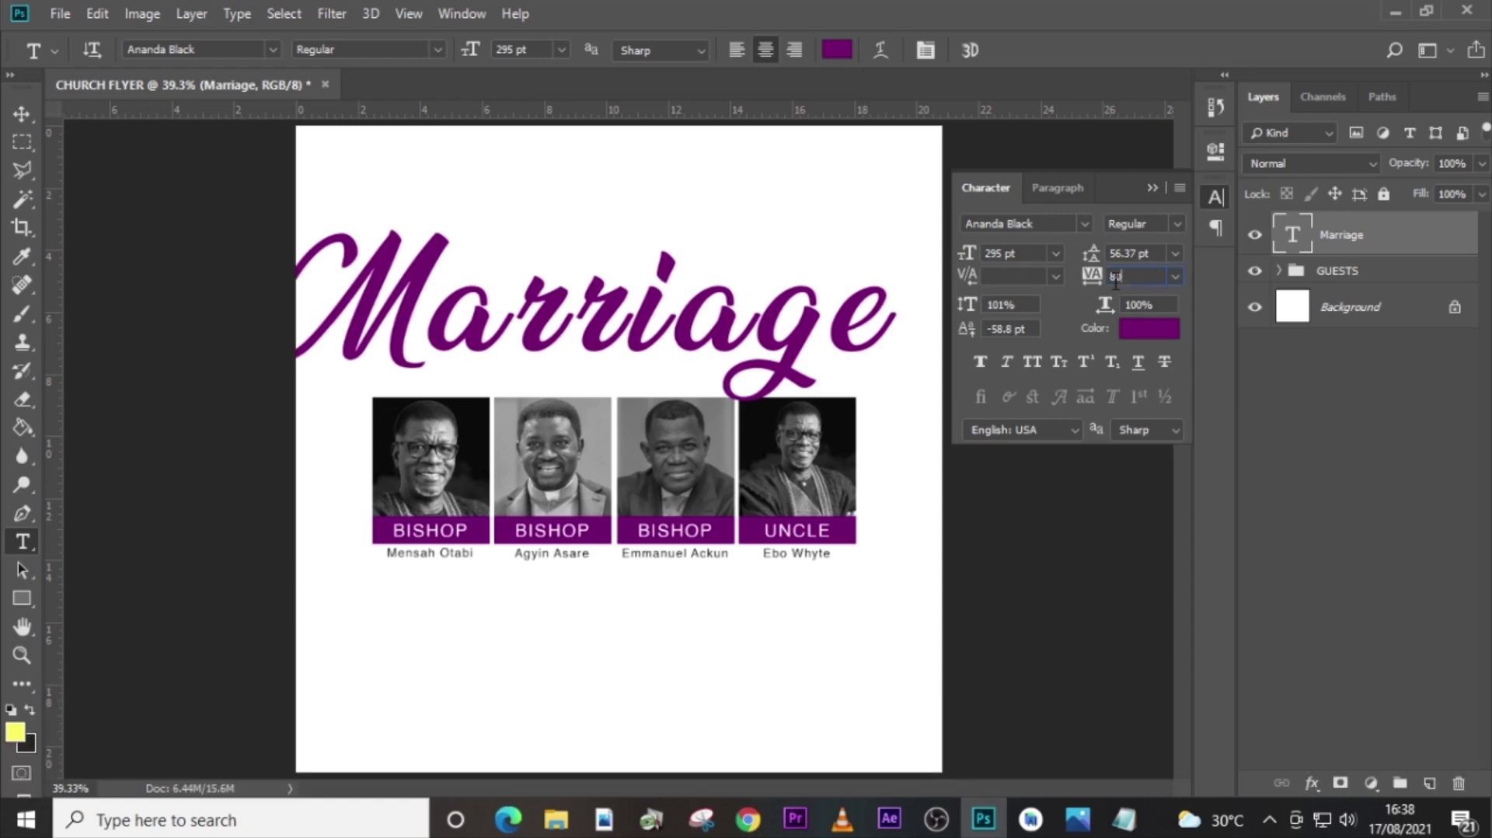
# Set the Marriage heading's tracking to -60.
pyautogui.write('-60')
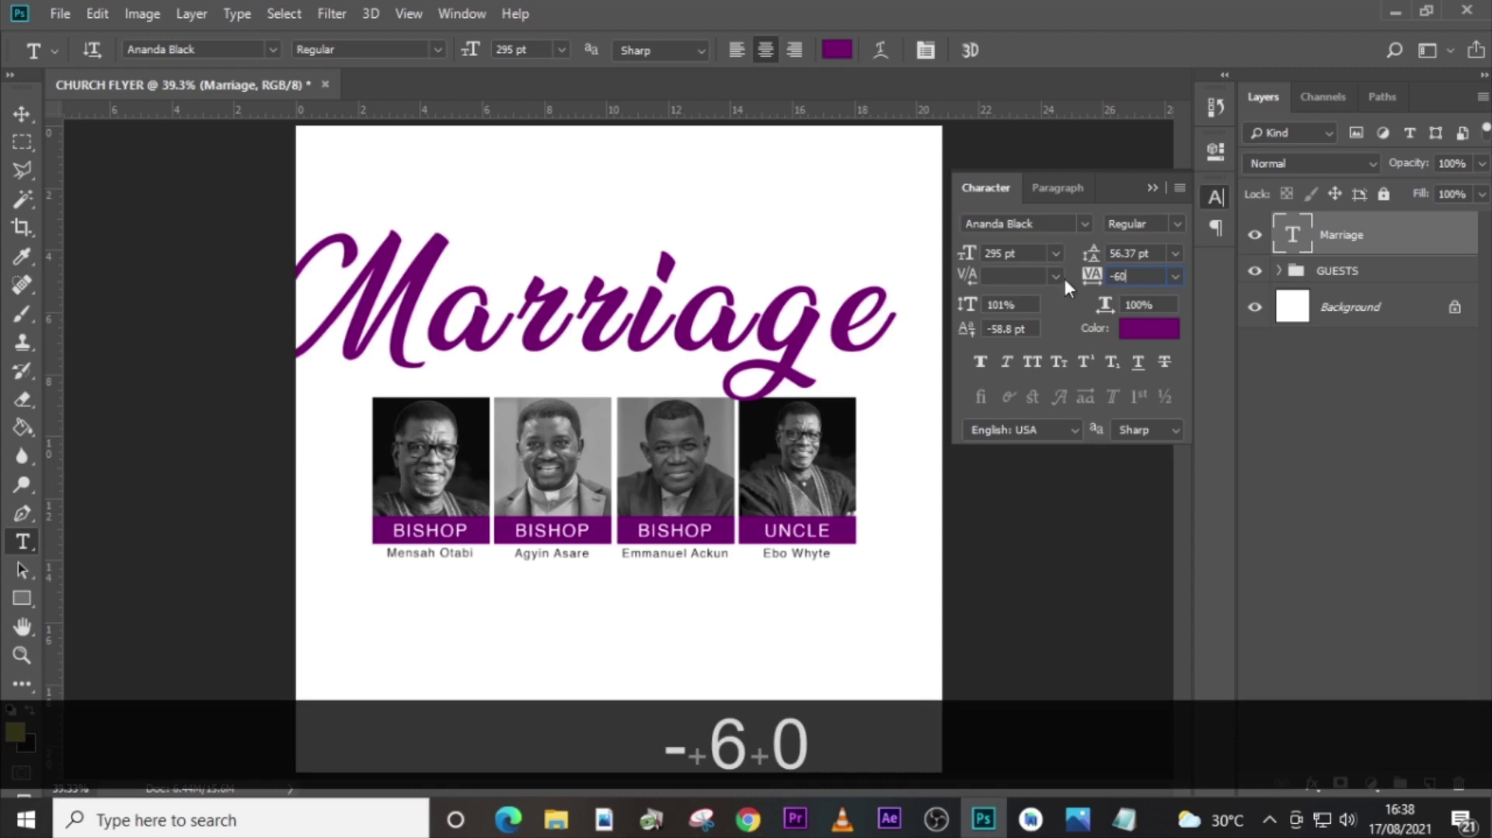
pyautogui.press('Return')
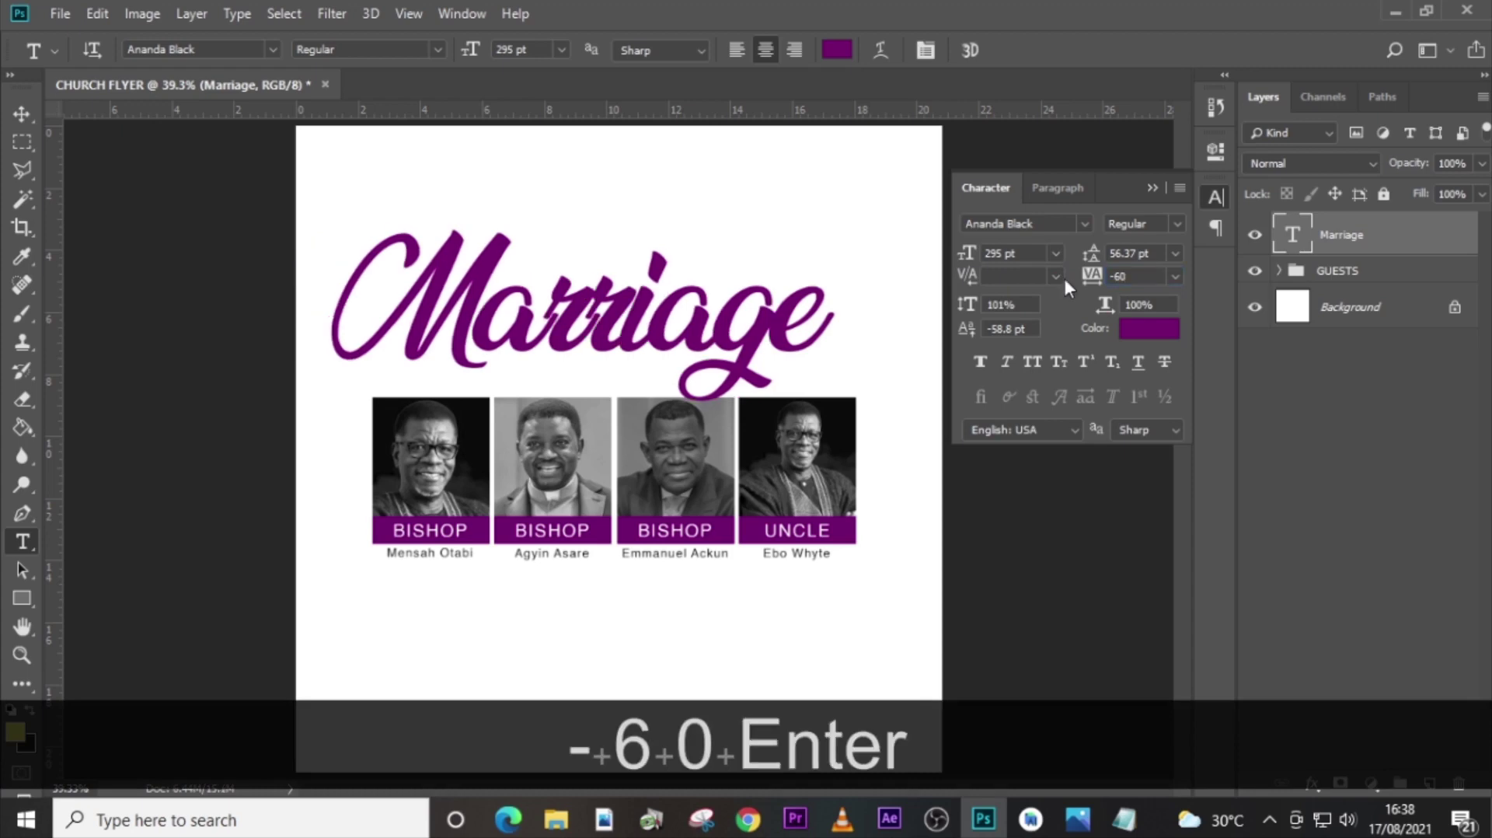
pyautogui.click(1153, 190)
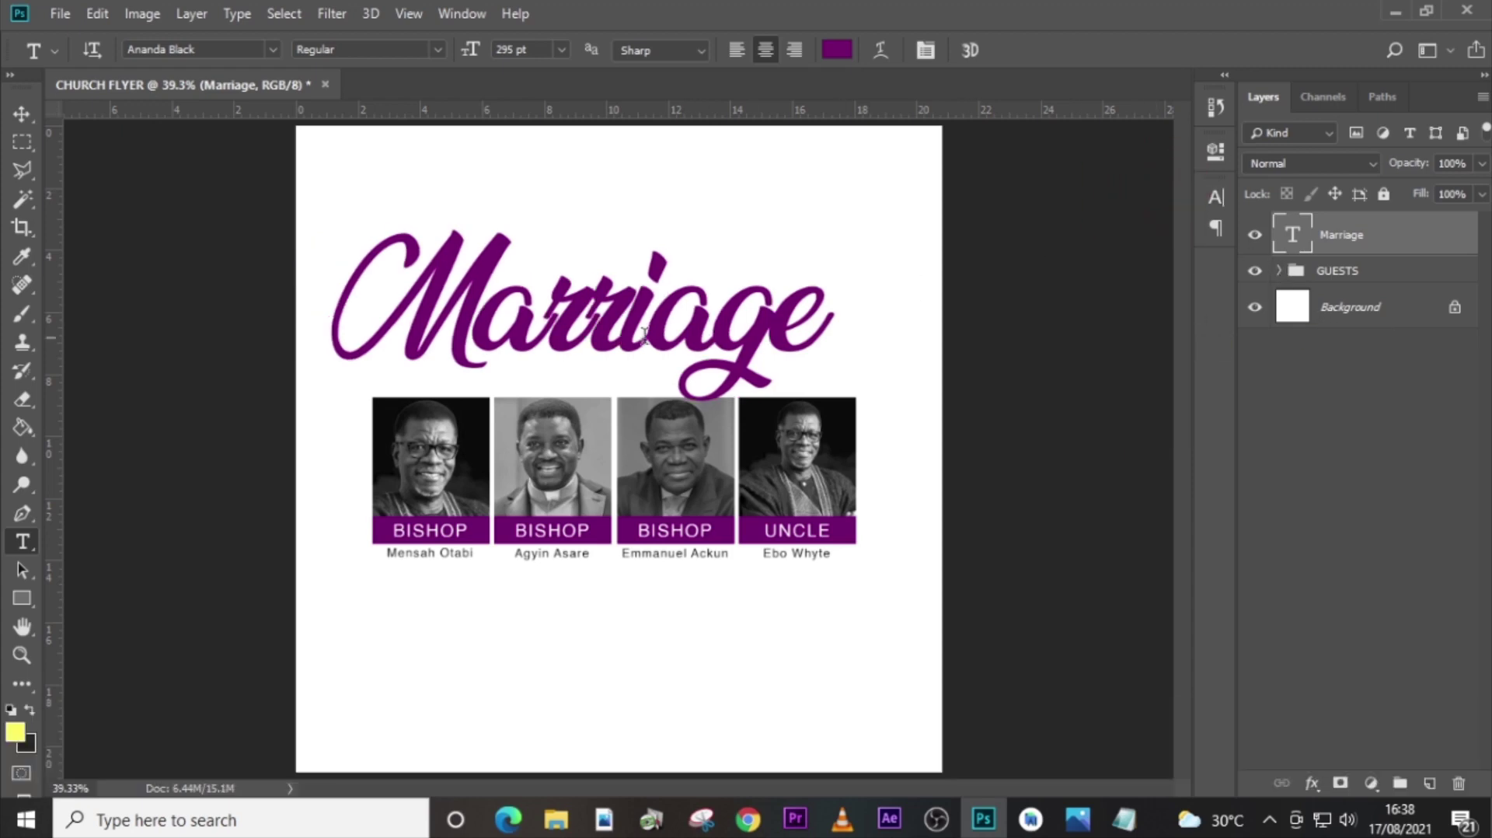
# Move the Marriage heading down over the top of the speaker card row and show the guides.
pyautogui.press('v')
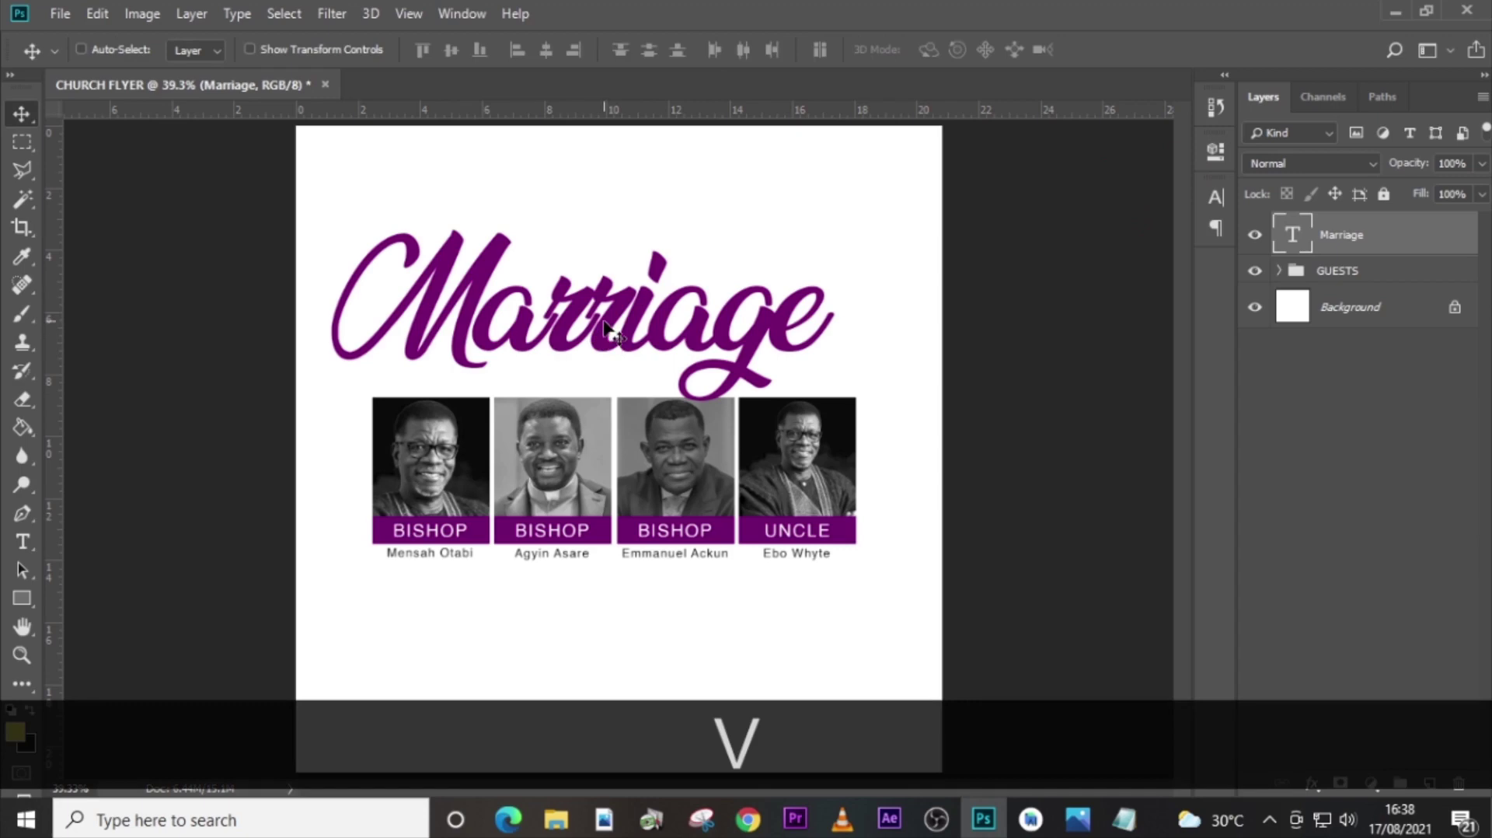
pyautogui.moveTo(609, 331); pyautogui.dragTo(642, 351)
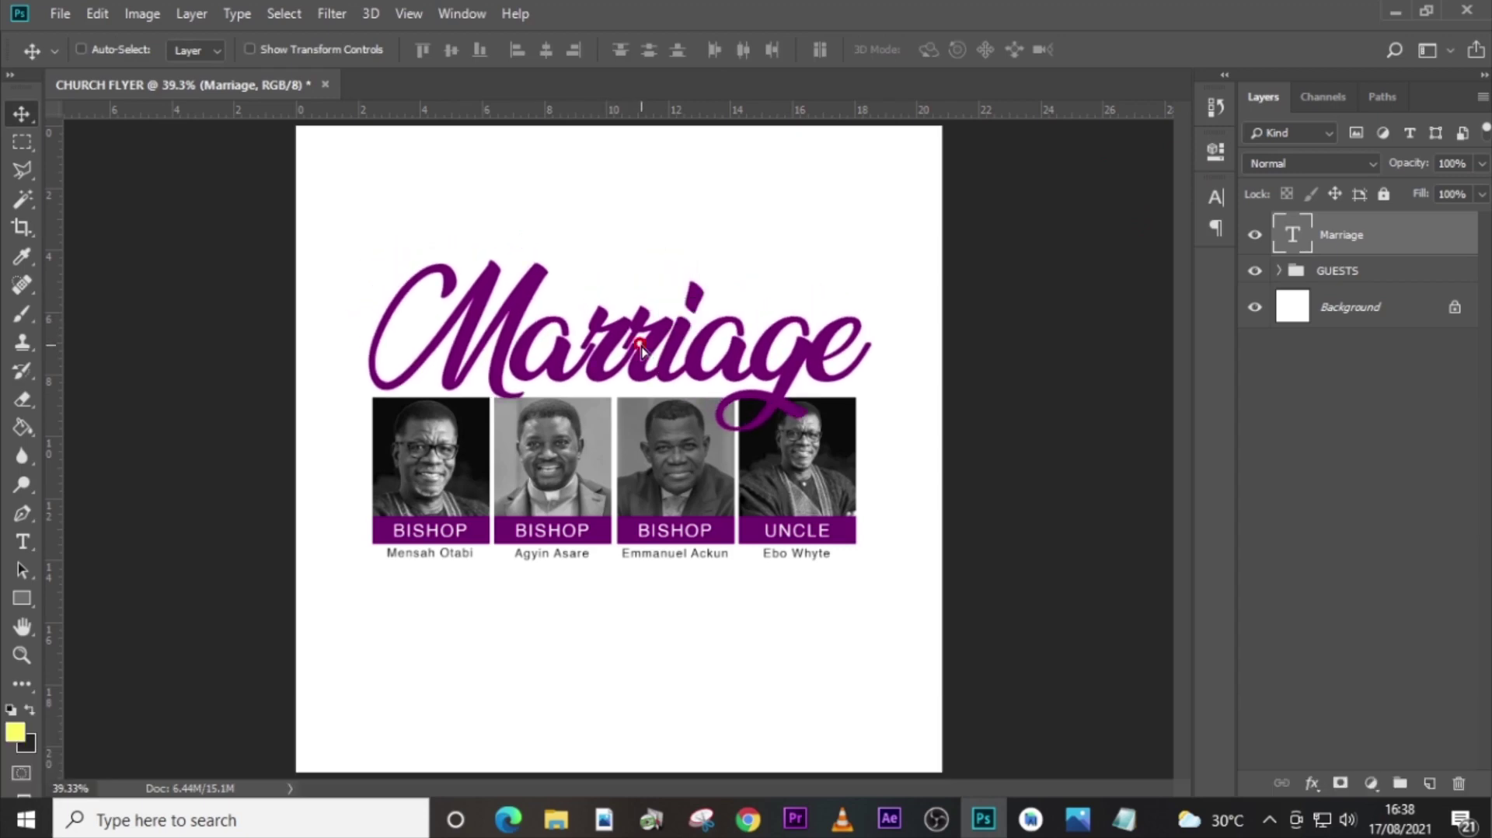
pyautogui.press('ctrl')
pyautogui.hotkey('ctrl', 'h')
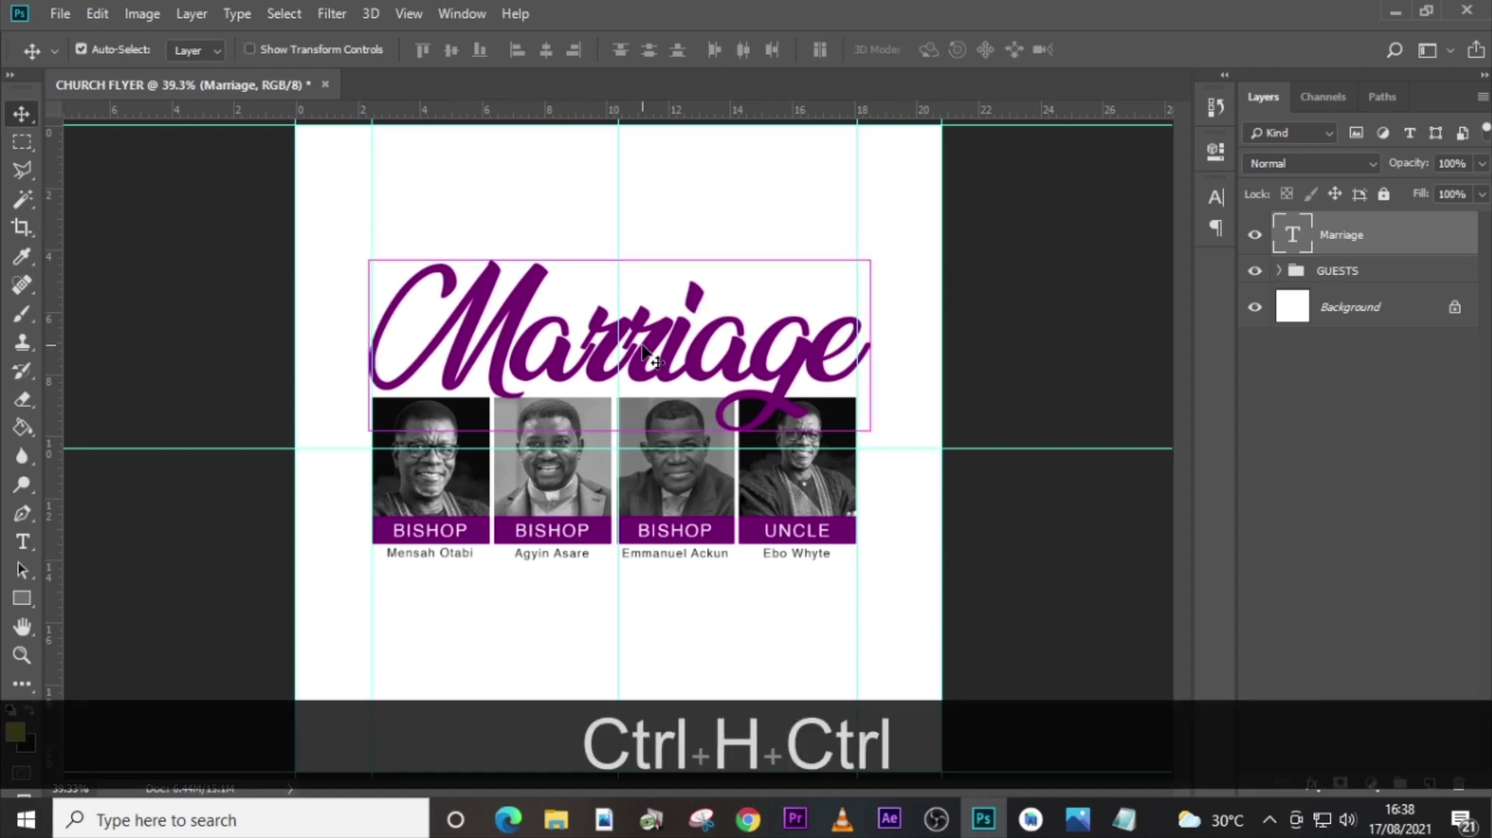
# Reposition the Marriage heading slightly higher with Free Transform, centring it on the vertical guide through the card row.
pyautogui.hotkey('ctrl', 't')
pyautogui.hotkey('ctrl', '=')
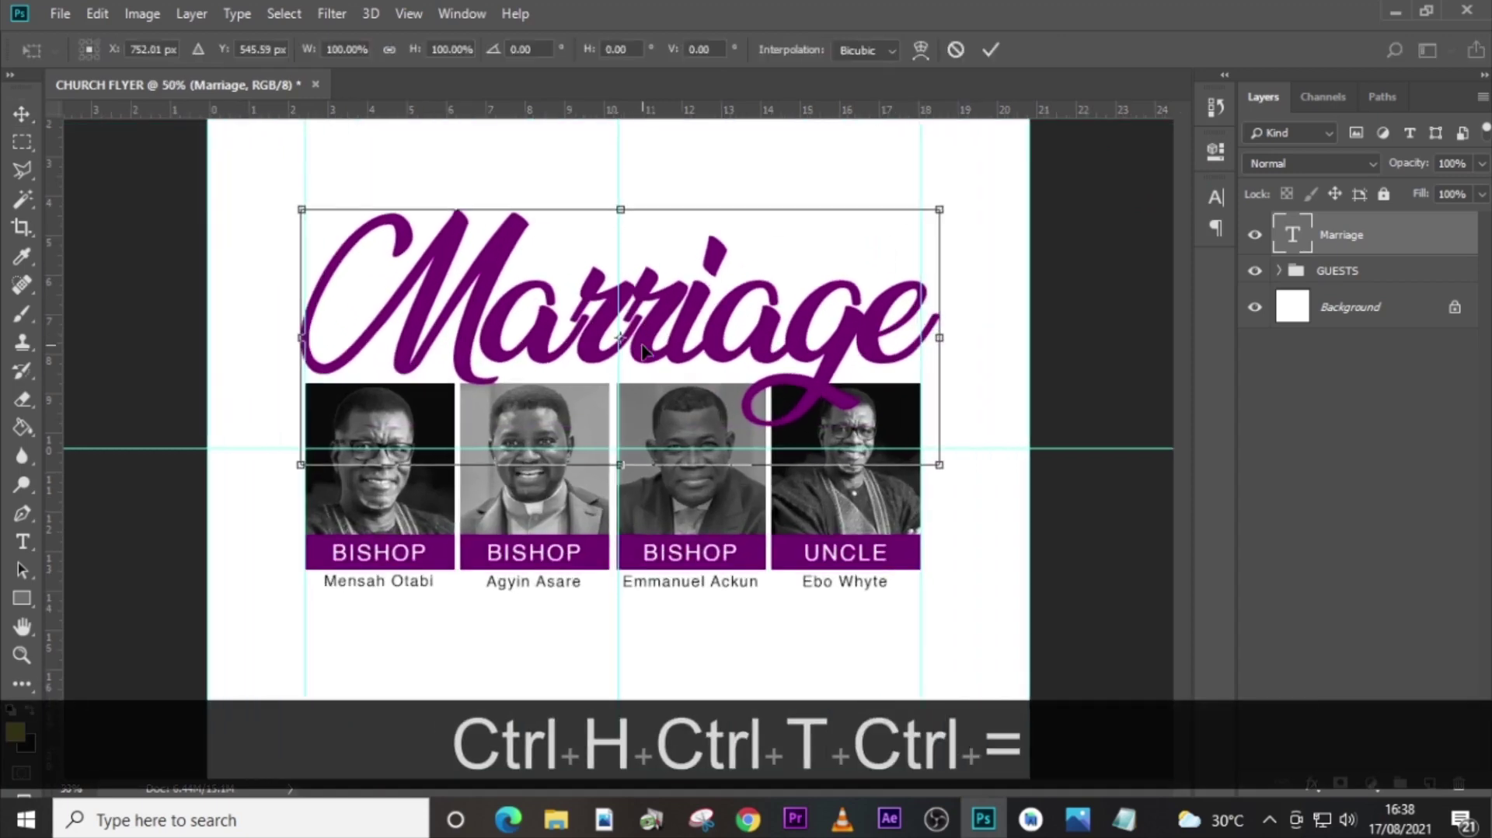
pyautogui.moveTo(642, 351); pyautogui.dragTo(757, 334)
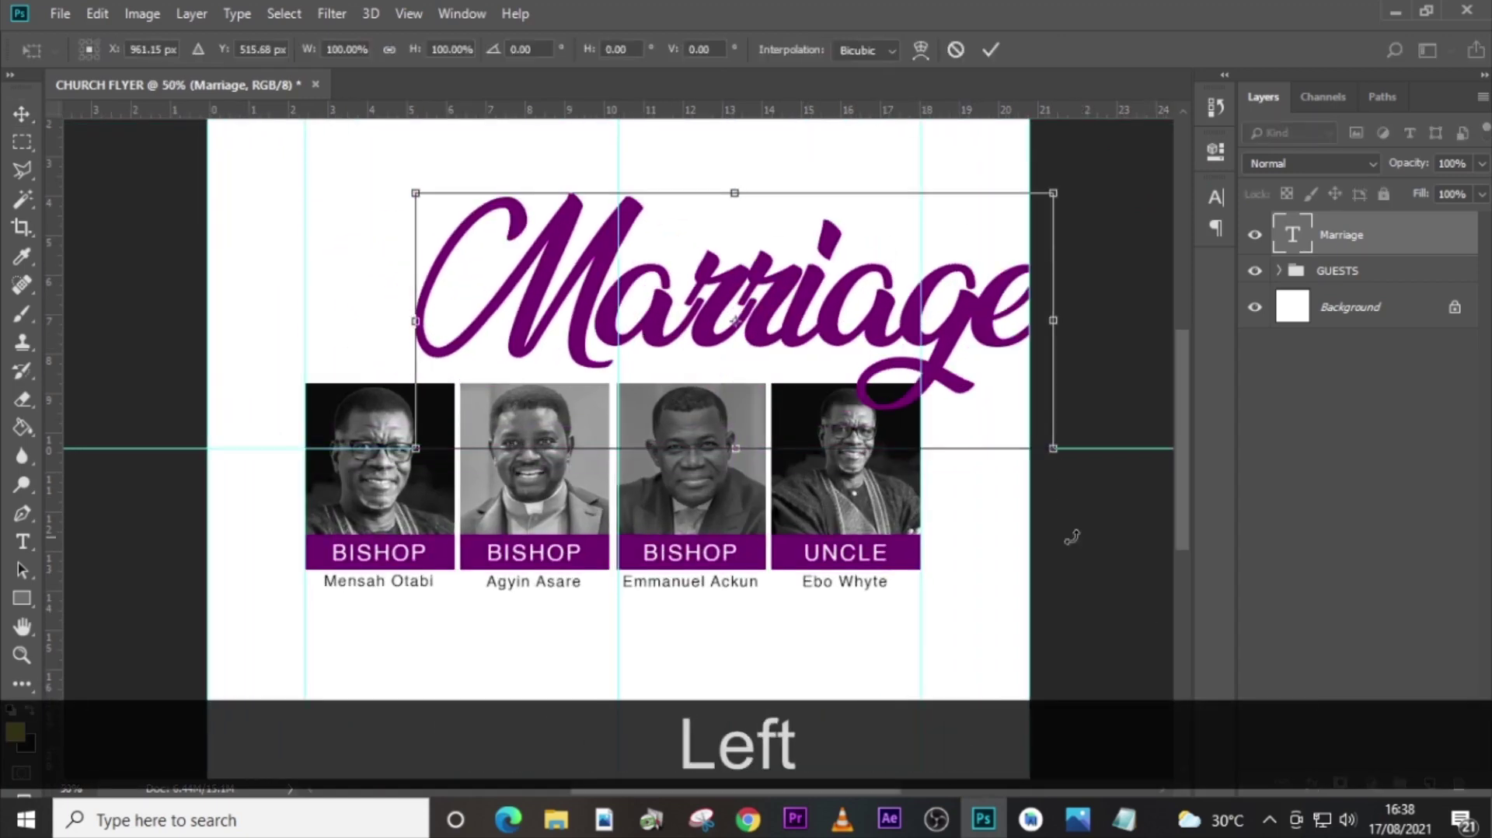
pyautogui.hotkey('ctrl', 'z')
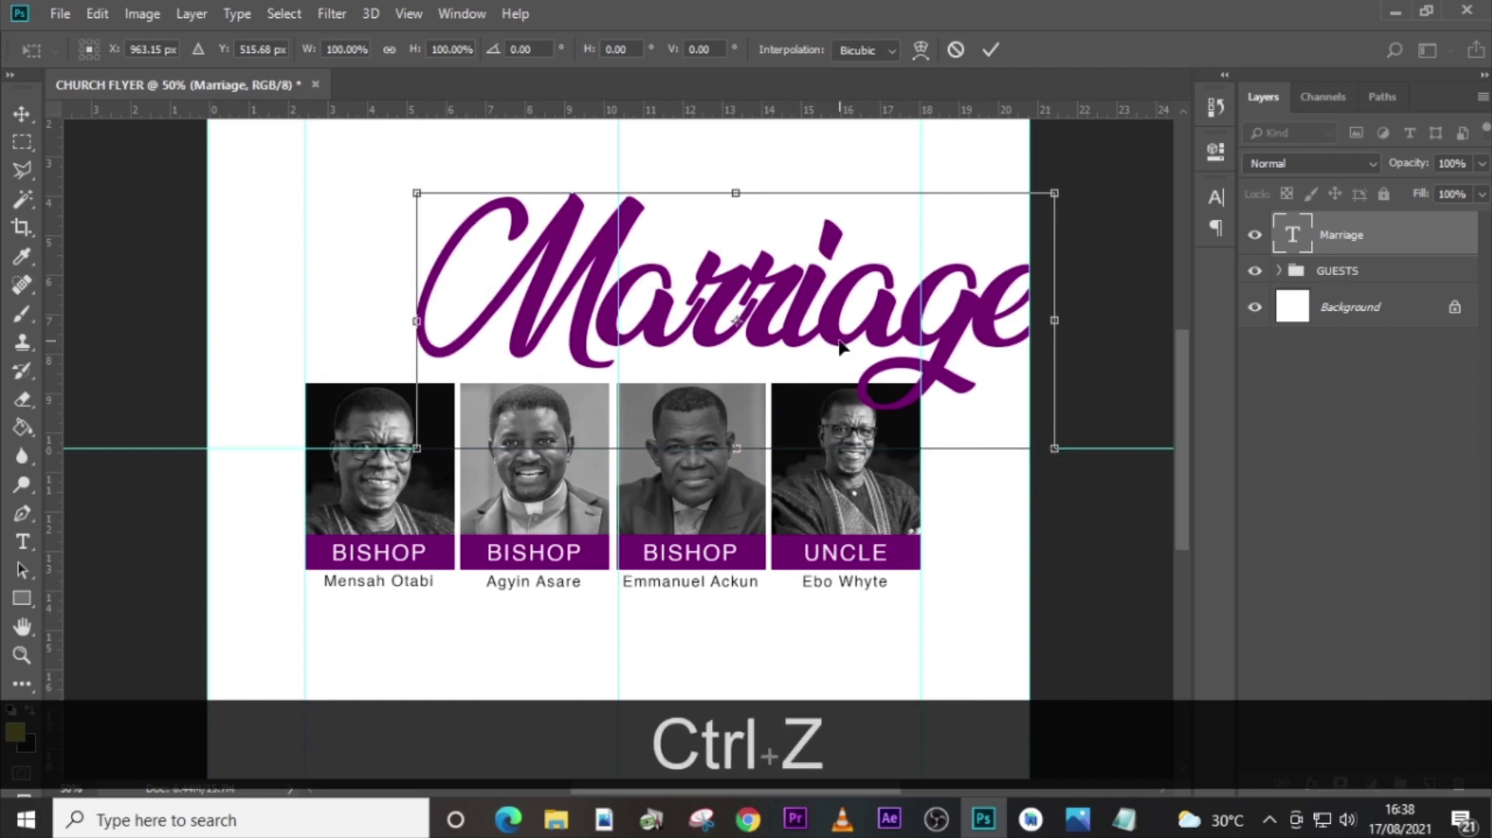
pyautogui.moveTo(839, 346); pyautogui.dragTo(724, 346)
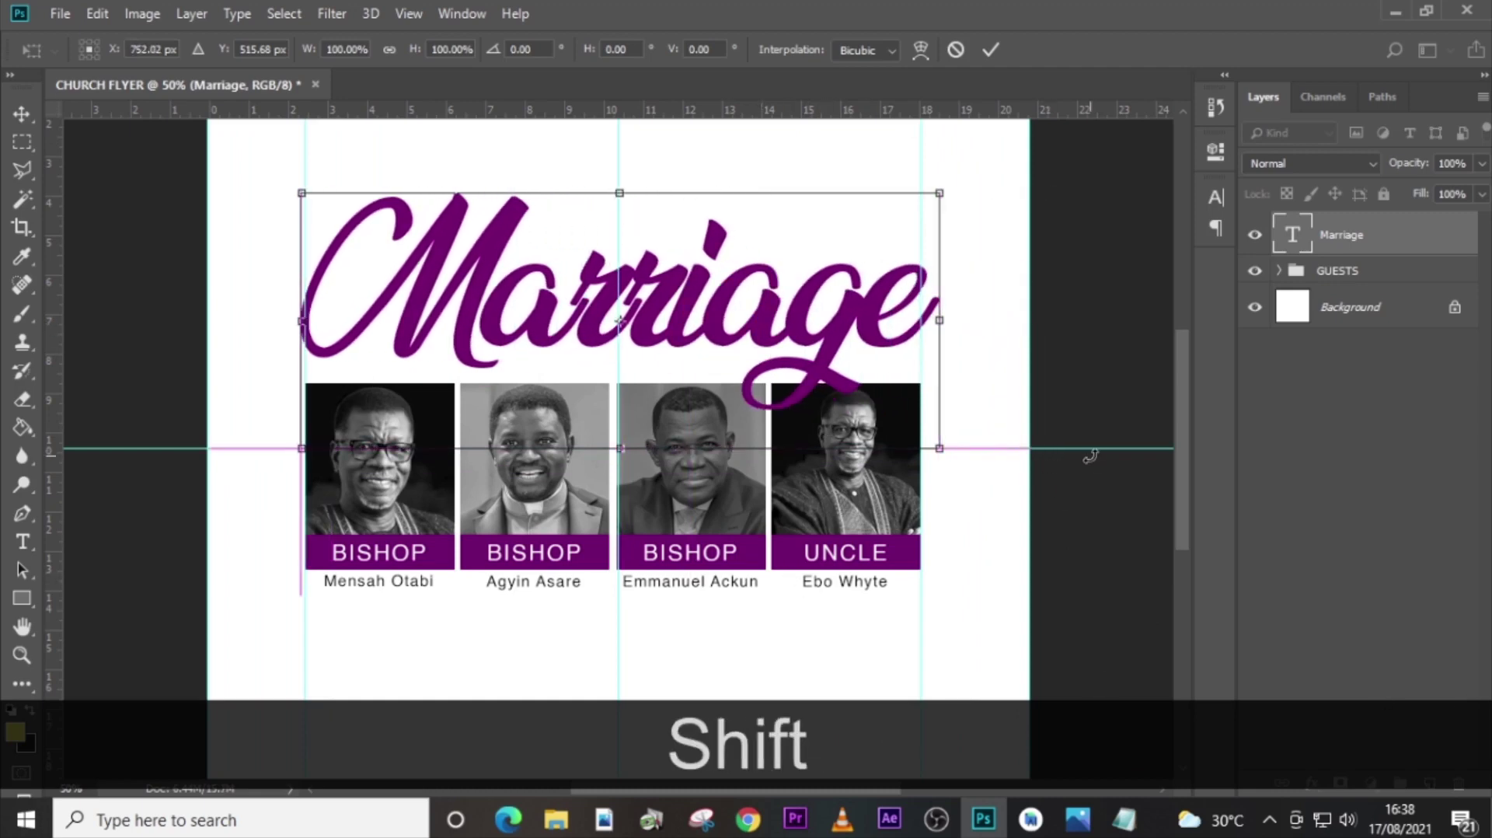
pyautogui.hotkey('shift', 'Left')
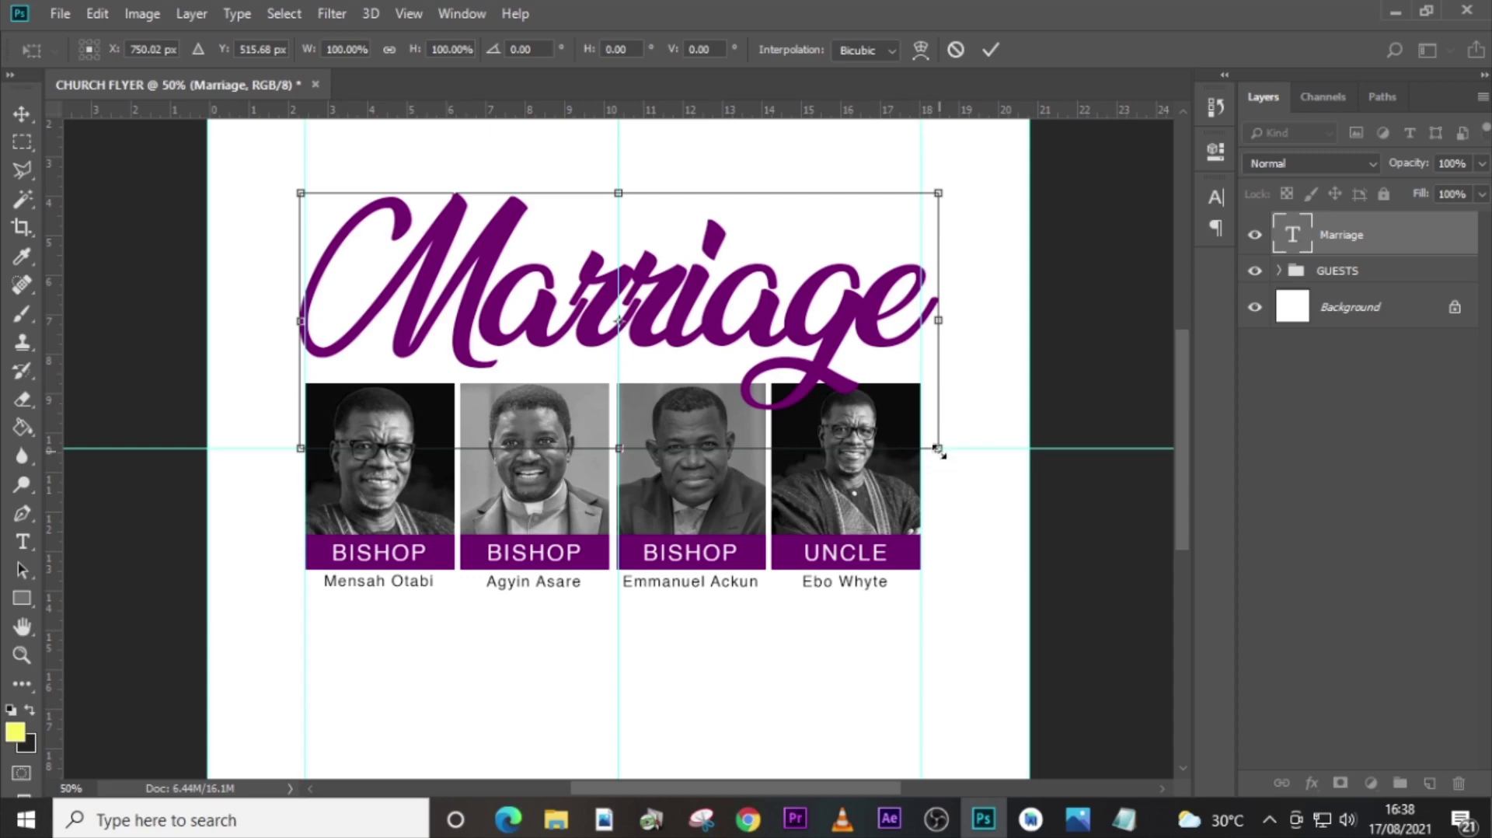
# Scale the Marriage heading proportionally to about 96.3% and nudge it to fit between the card row's outer guides.
pyautogui.moveTo(938, 449); pyautogui.dragTo(929, 437)
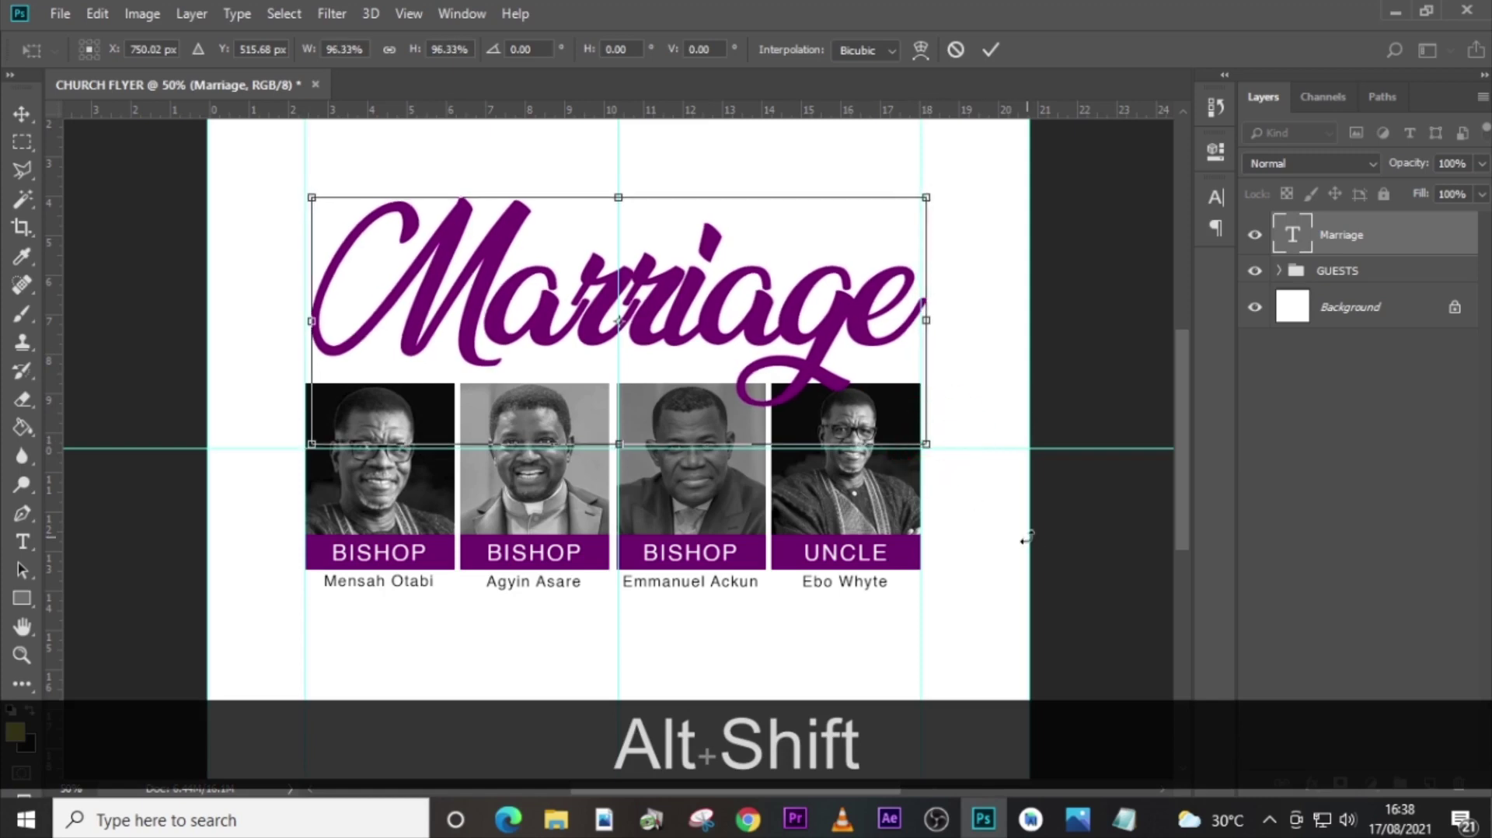
pyautogui.hotkey('shift', 'Left')
pyautogui.hotkey('ctrl', '=')
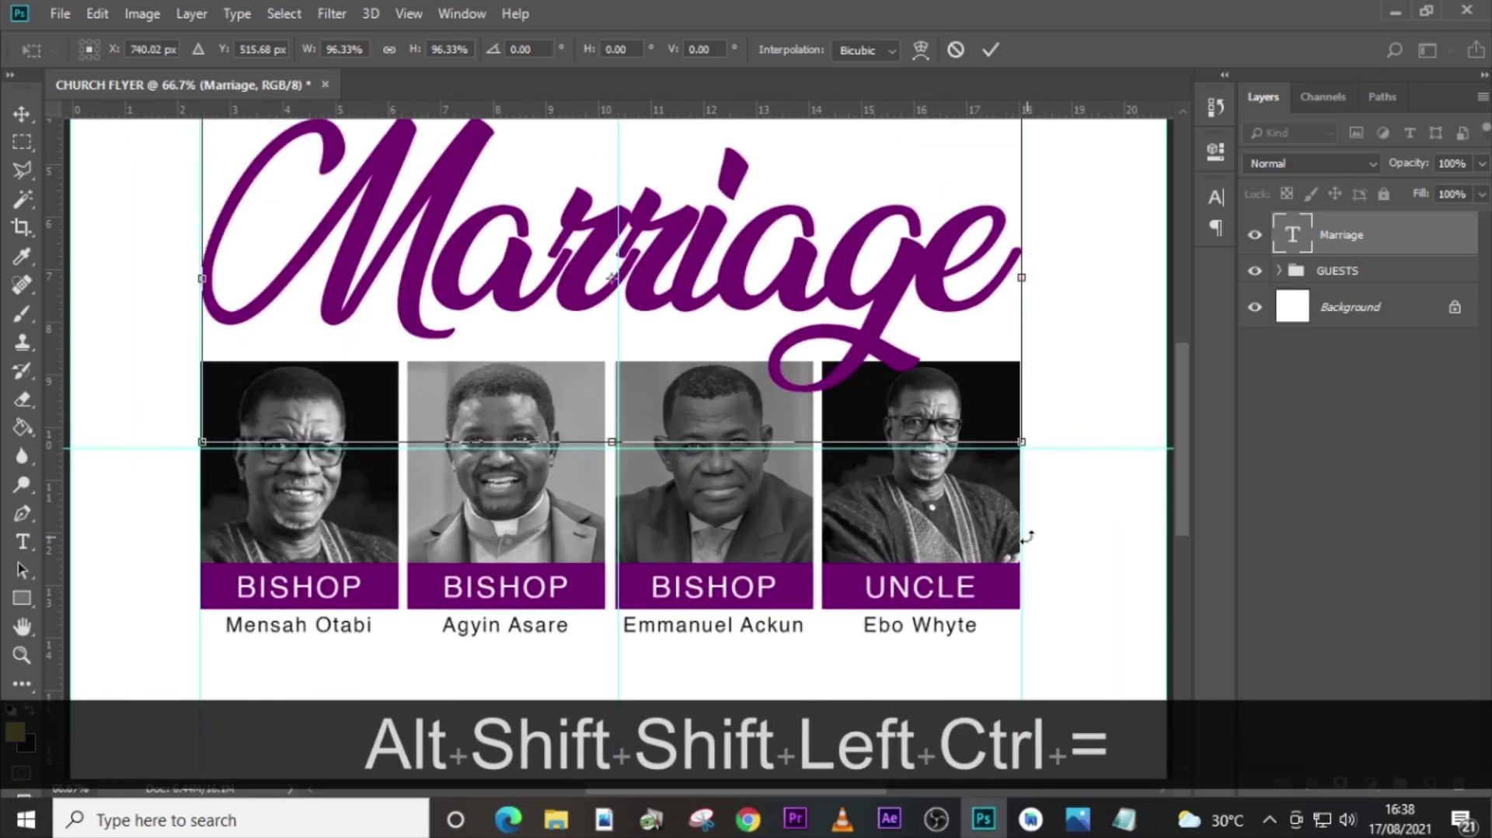
pyautogui.press('Return')
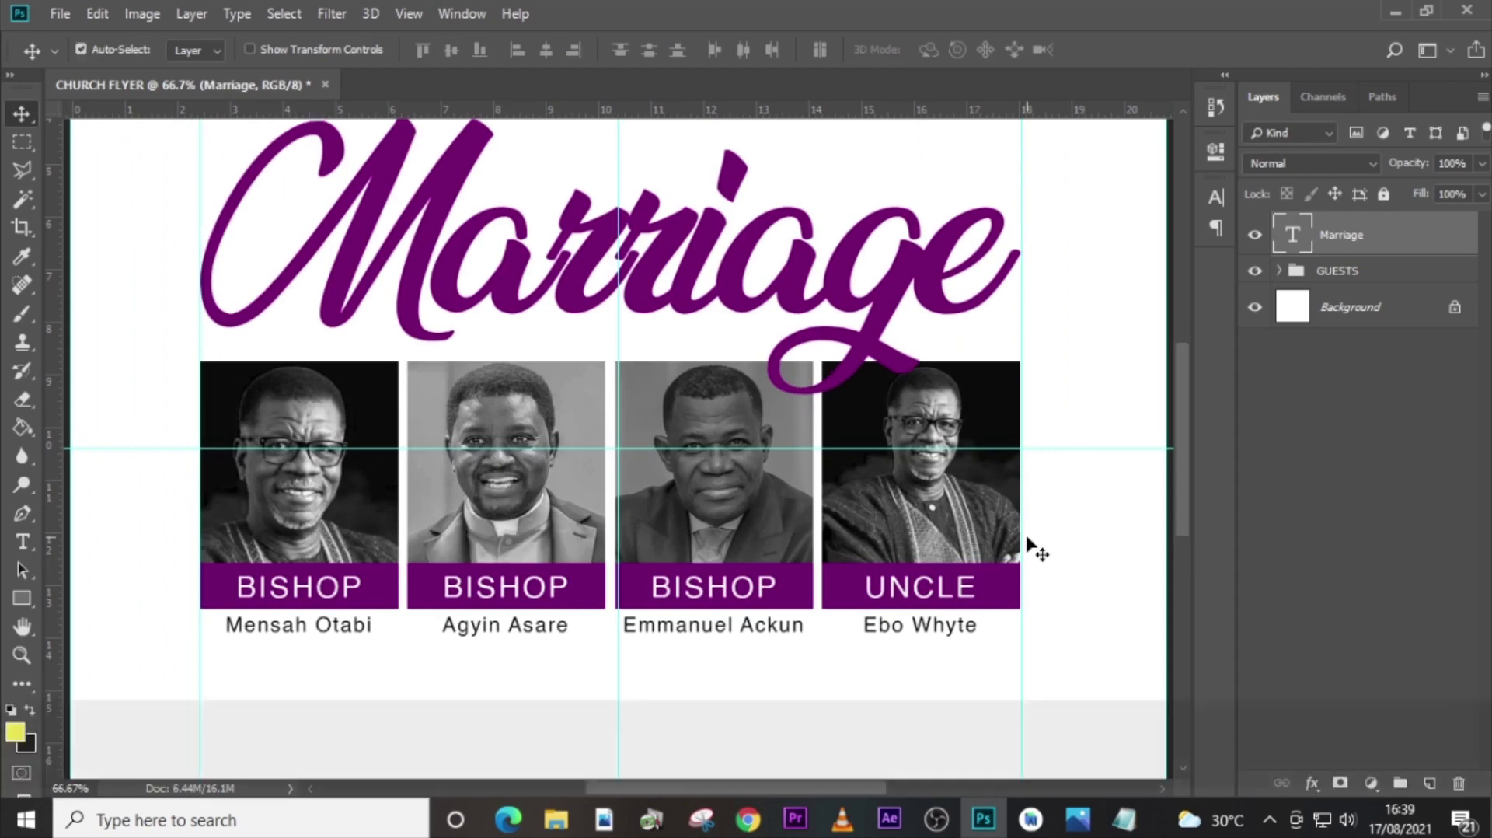
# Place IMG-20210811-WA0016.jpg above the photo layer in the UNCLE card's group, scaled to about 38% and positioned over that card.
pyautogui.hotkey('ctrl', '0')
pyautogui.click(1279, 272)
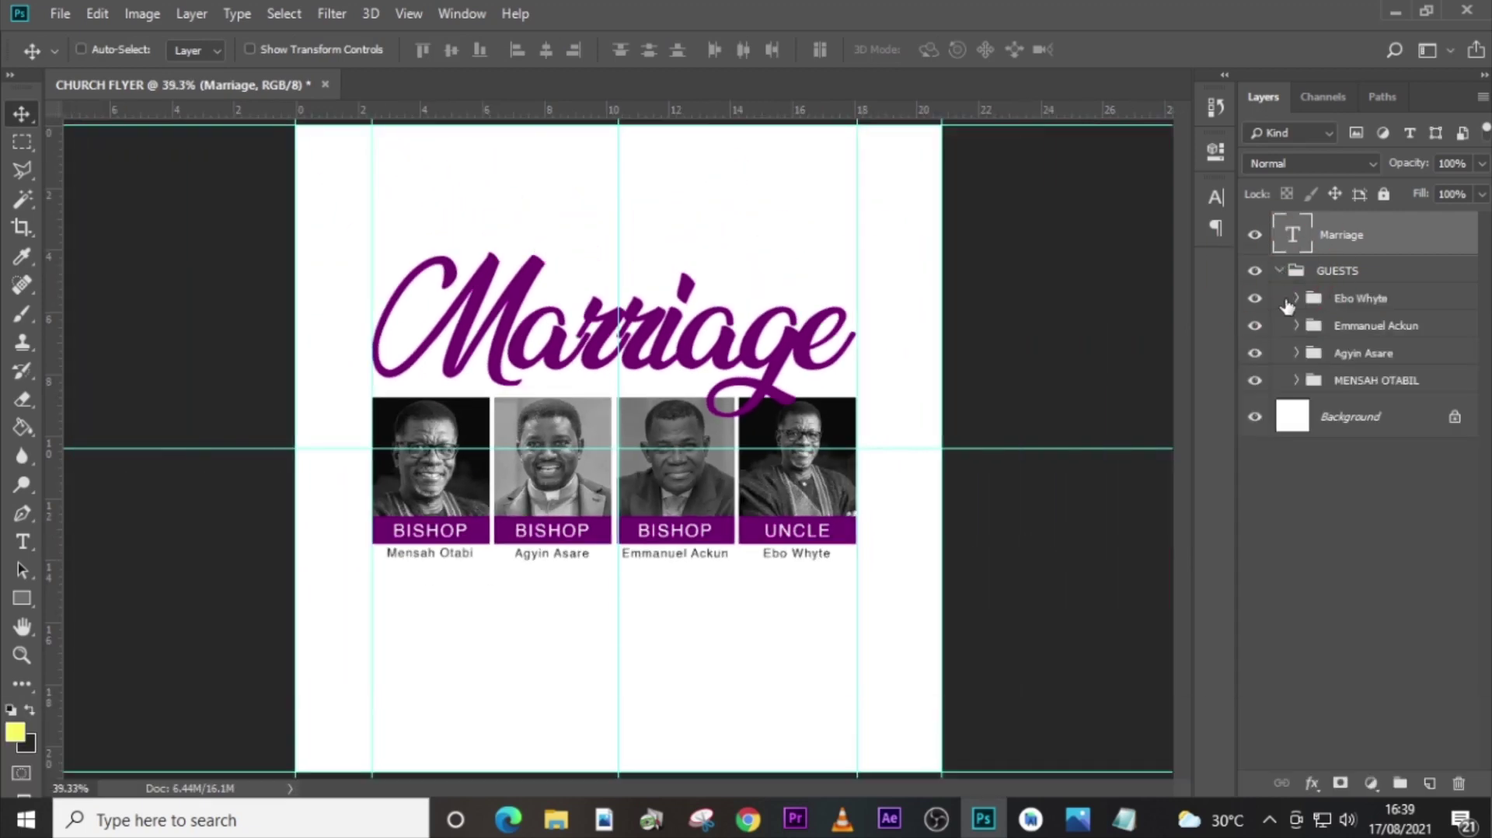
pyautogui.click(1295, 299)
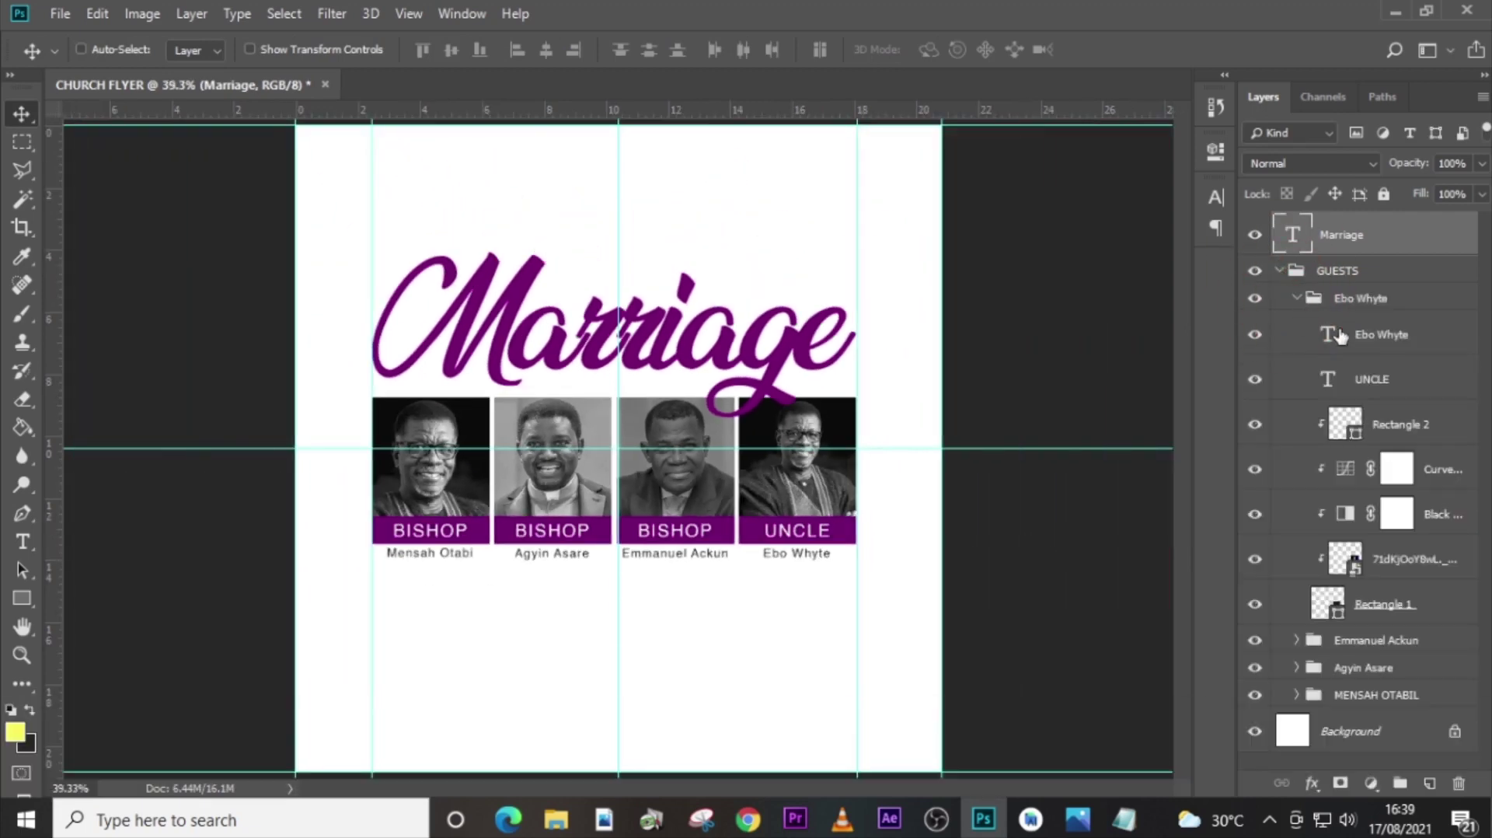
pyautogui.click(1388, 563)
pyautogui.click(555, 818)
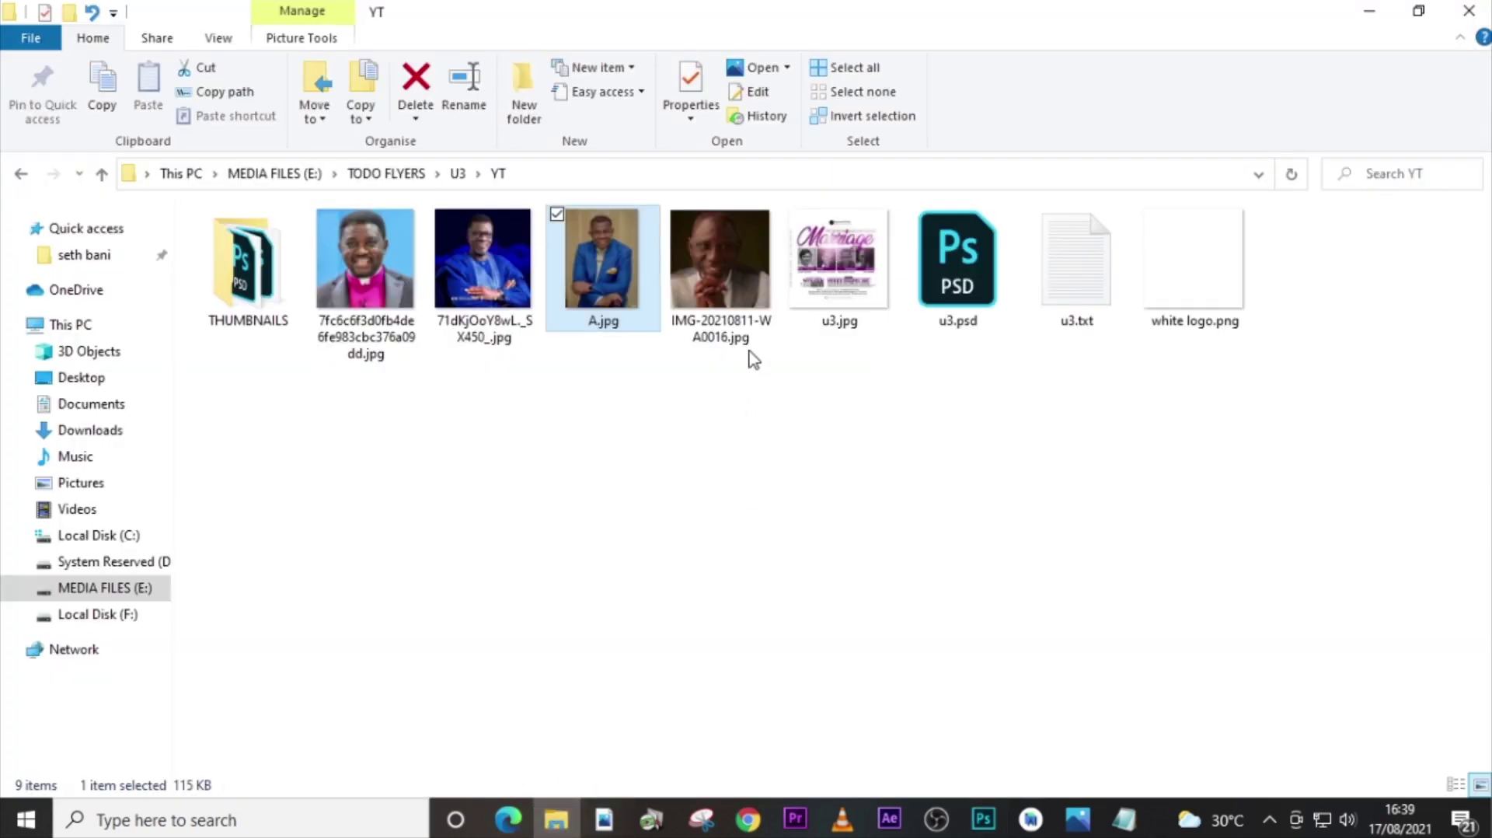
pyautogui.click(751, 342)
pyautogui.moveTo(945, 747); pyautogui.dragTo(777, 561)
pyautogui.moveTo(852, 677); pyautogui.dragTo(711, 533)
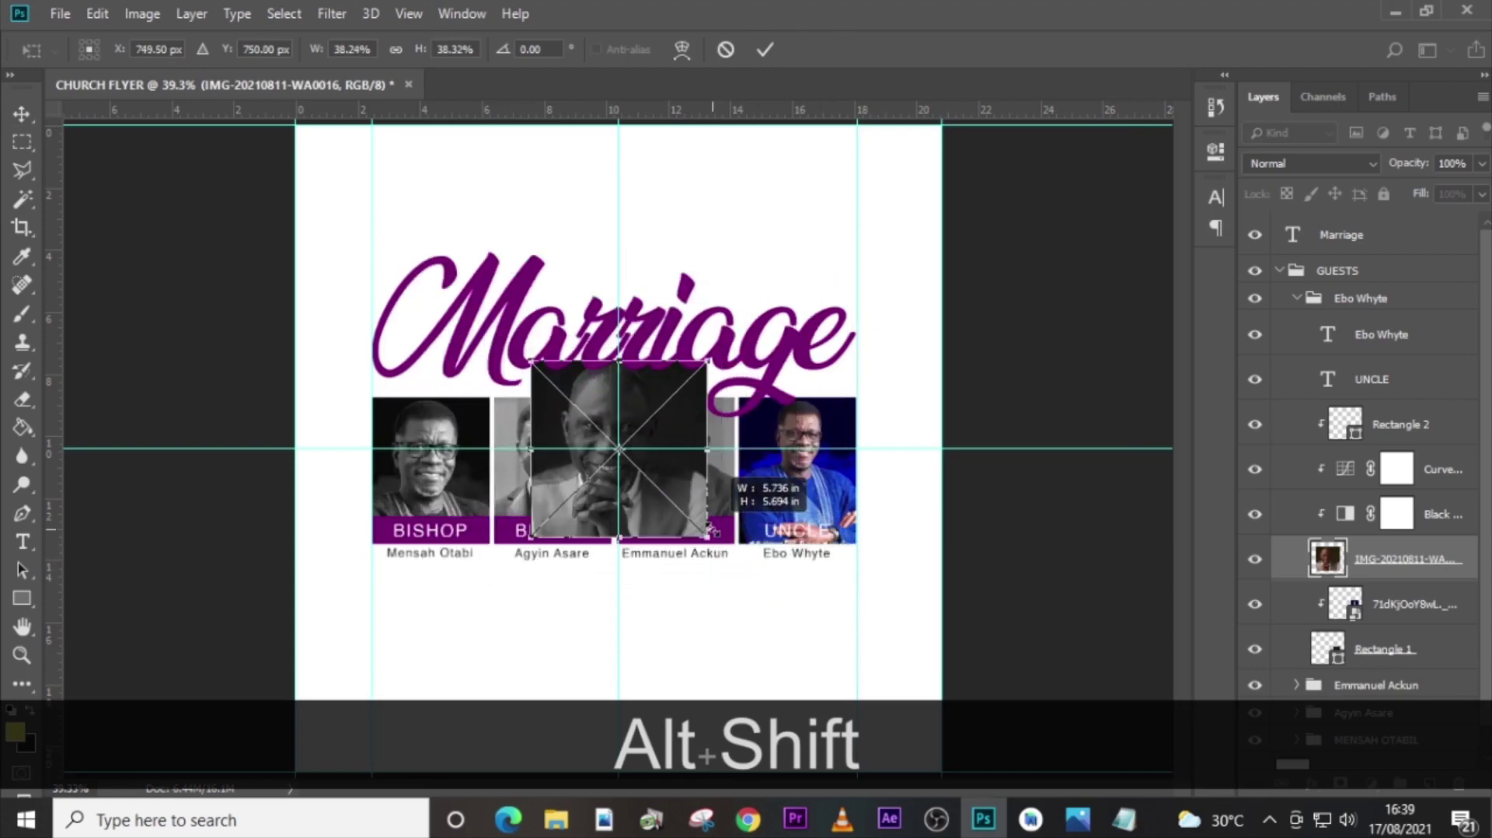
pyautogui.moveTo(671, 426); pyautogui.dragTo(838, 455)
pyautogui.press('Return')
# Delete the old photo layer from the UNCLE card and clip the new photo to the card's rectangle.
pyautogui.click(1382, 602)
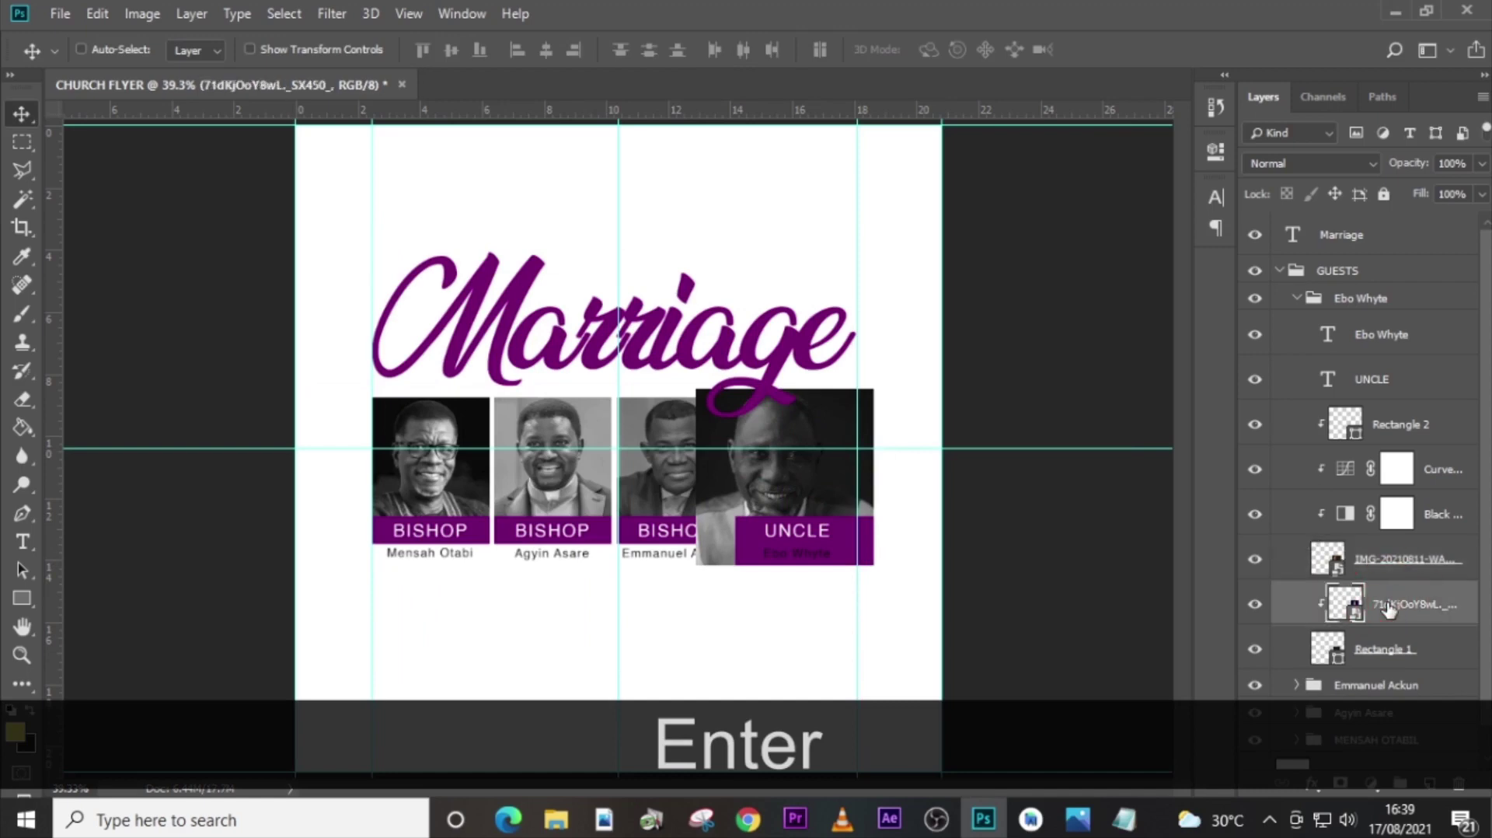
pyautogui.press('Delete')
pyautogui.click(1375, 558)
pyautogui.rightClick(1376, 558)
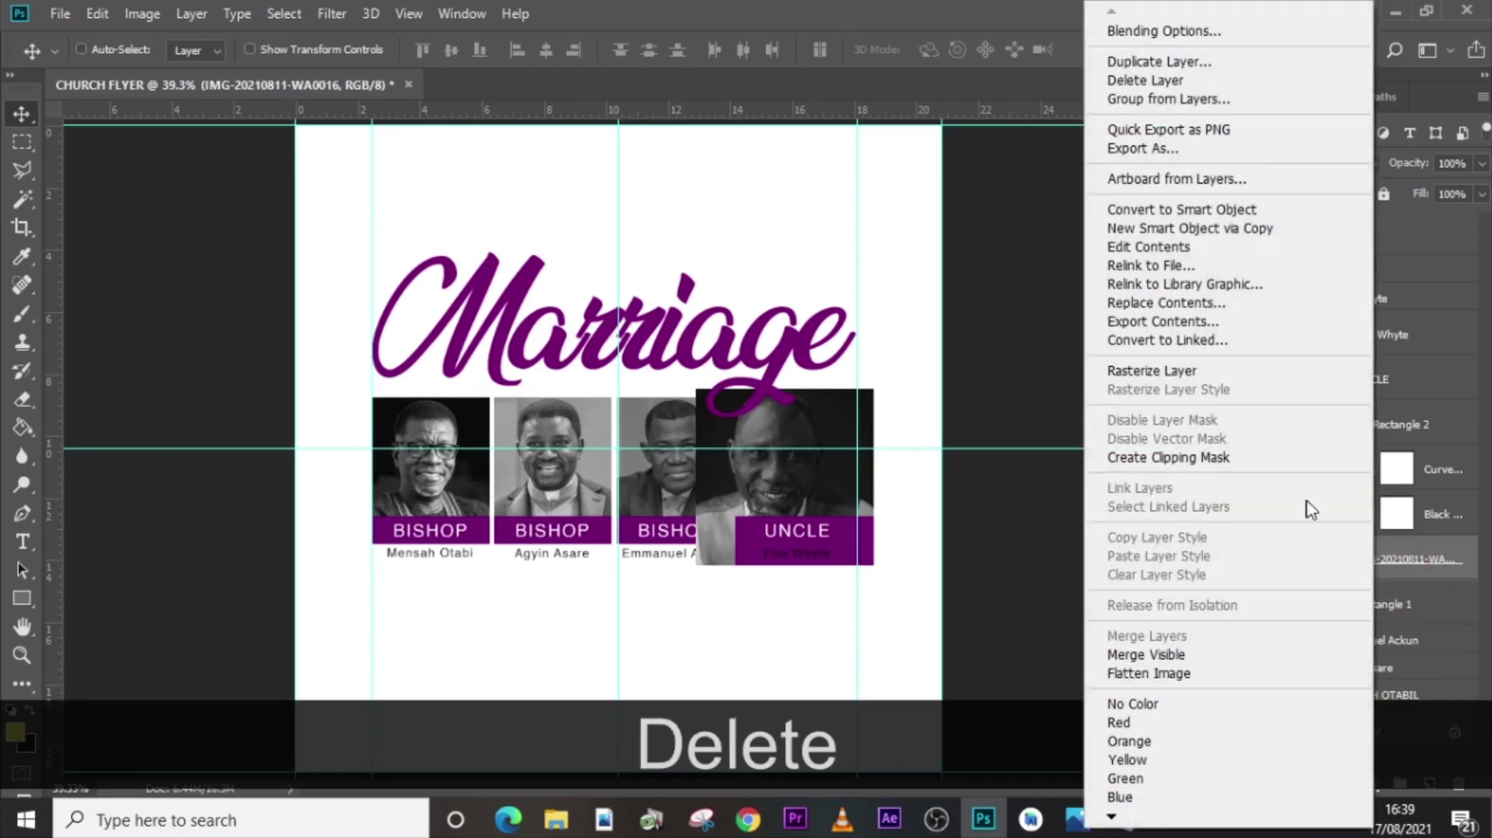
pyautogui.click(1179, 458)
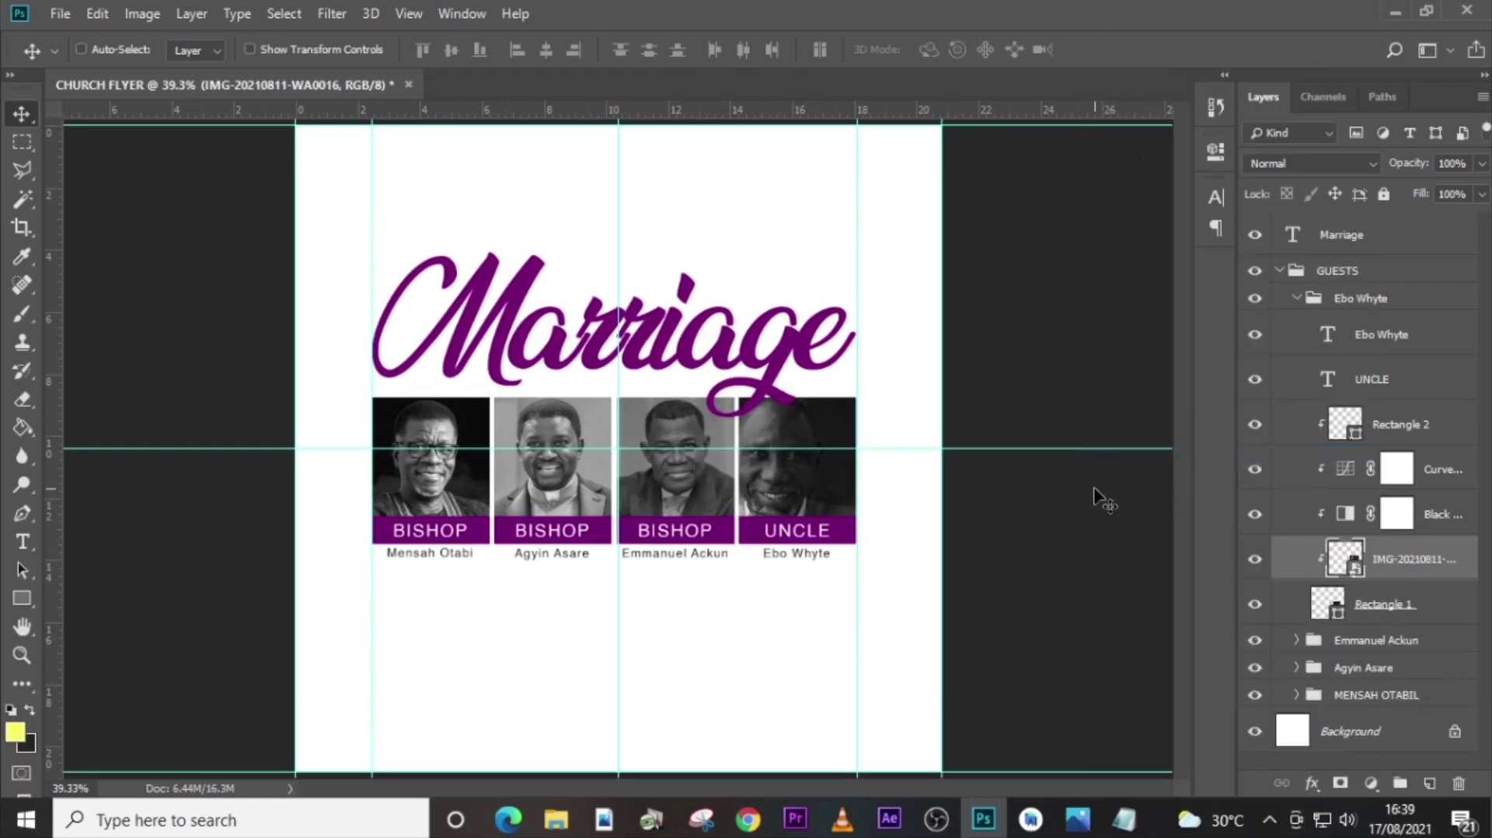
# Scale the UNCLE card's photo to about 30.7% and position it so the face sits inside the card.
pyautogui.hotkey('ctrl', 't')
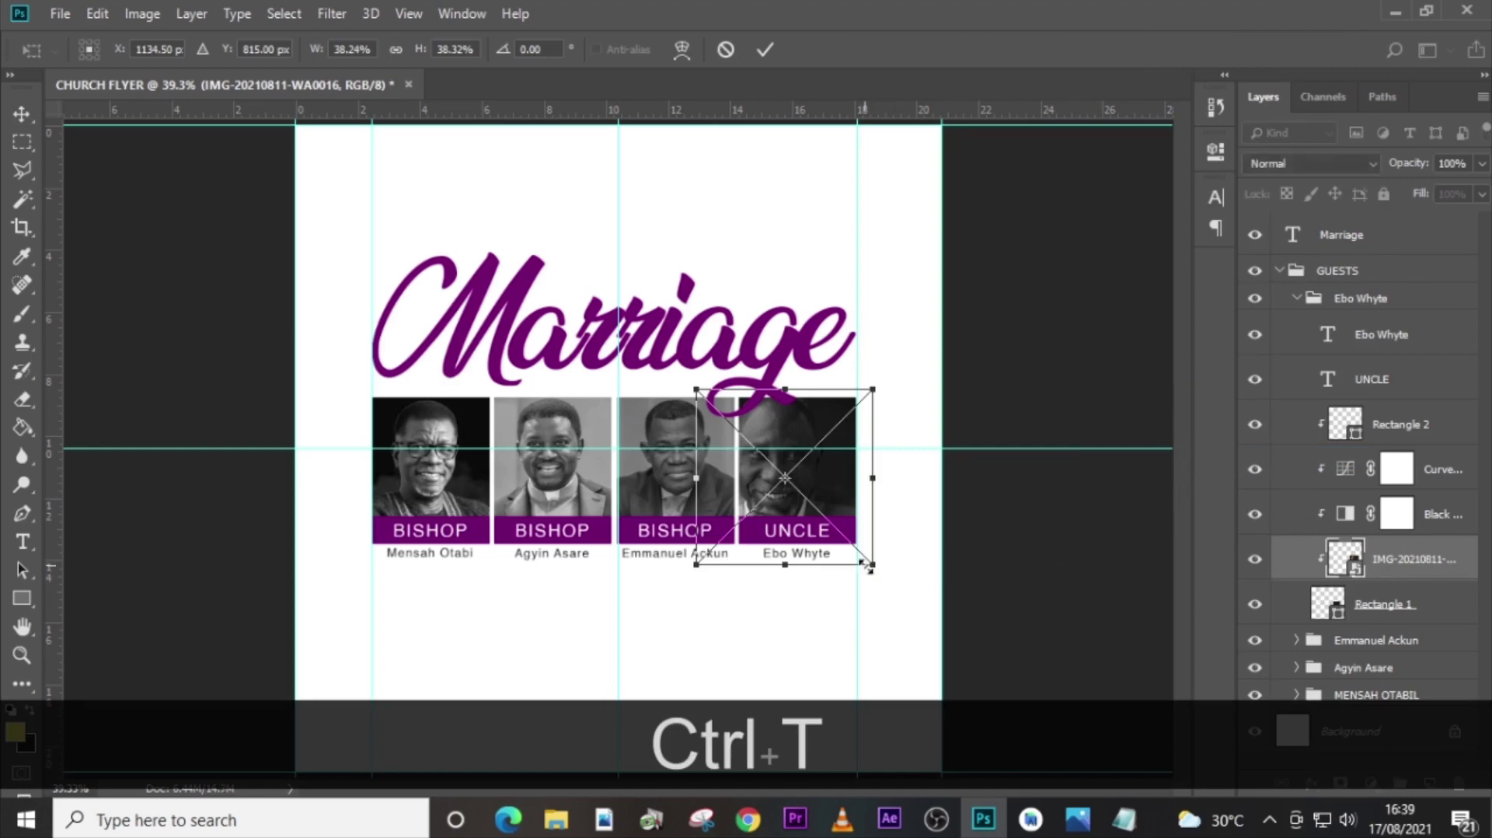
pyautogui.moveTo(874, 568); pyautogui.dragTo(858, 550)
pyautogui.moveTo(830, 496); pyautogui.dragTo(845, 485)
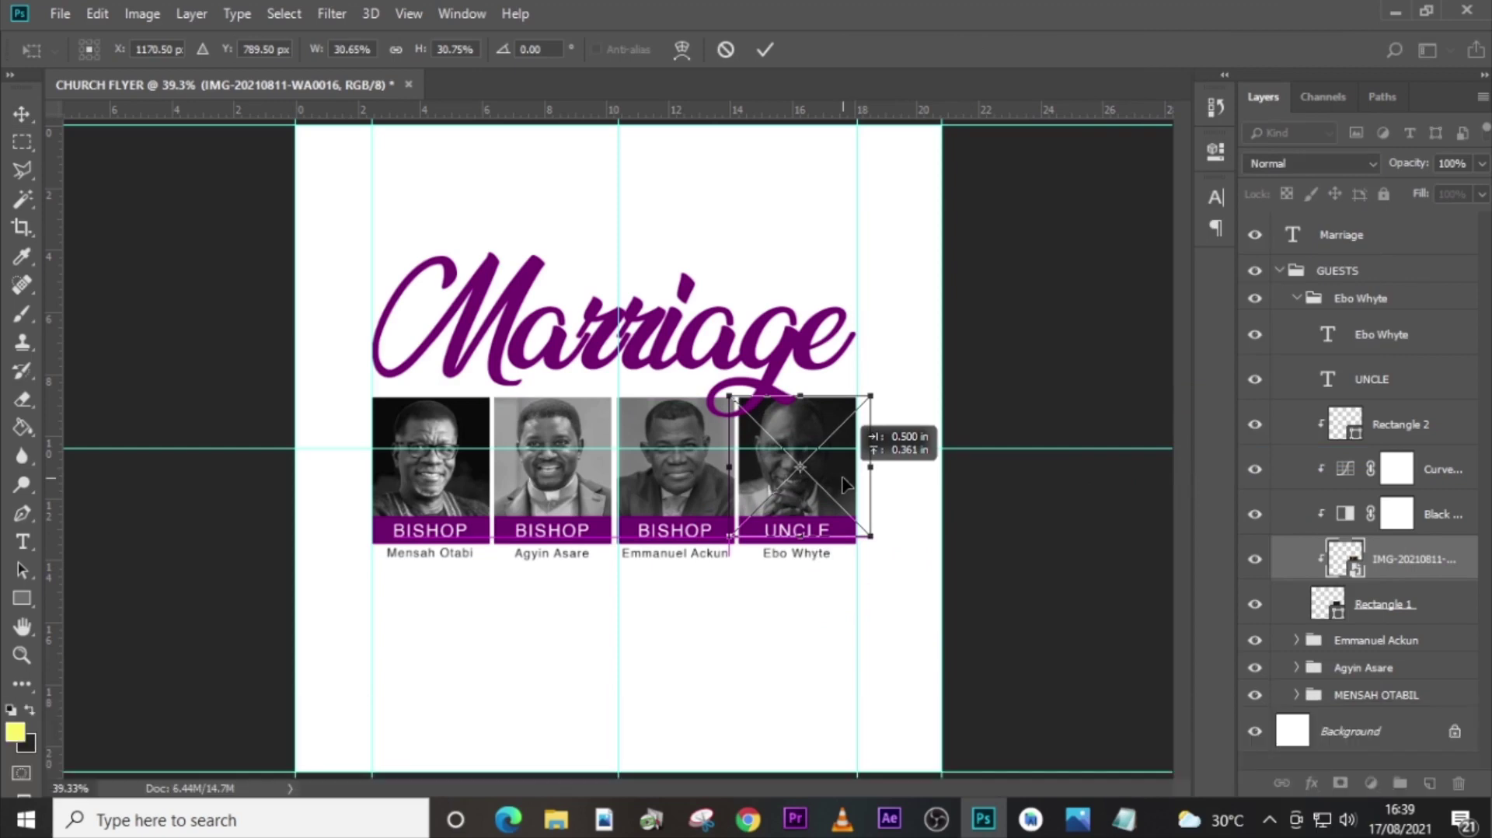
pyautogui.moveTo(846, 486); pyautogui.dragTo(847, 488)
pyautogui.press('Return')
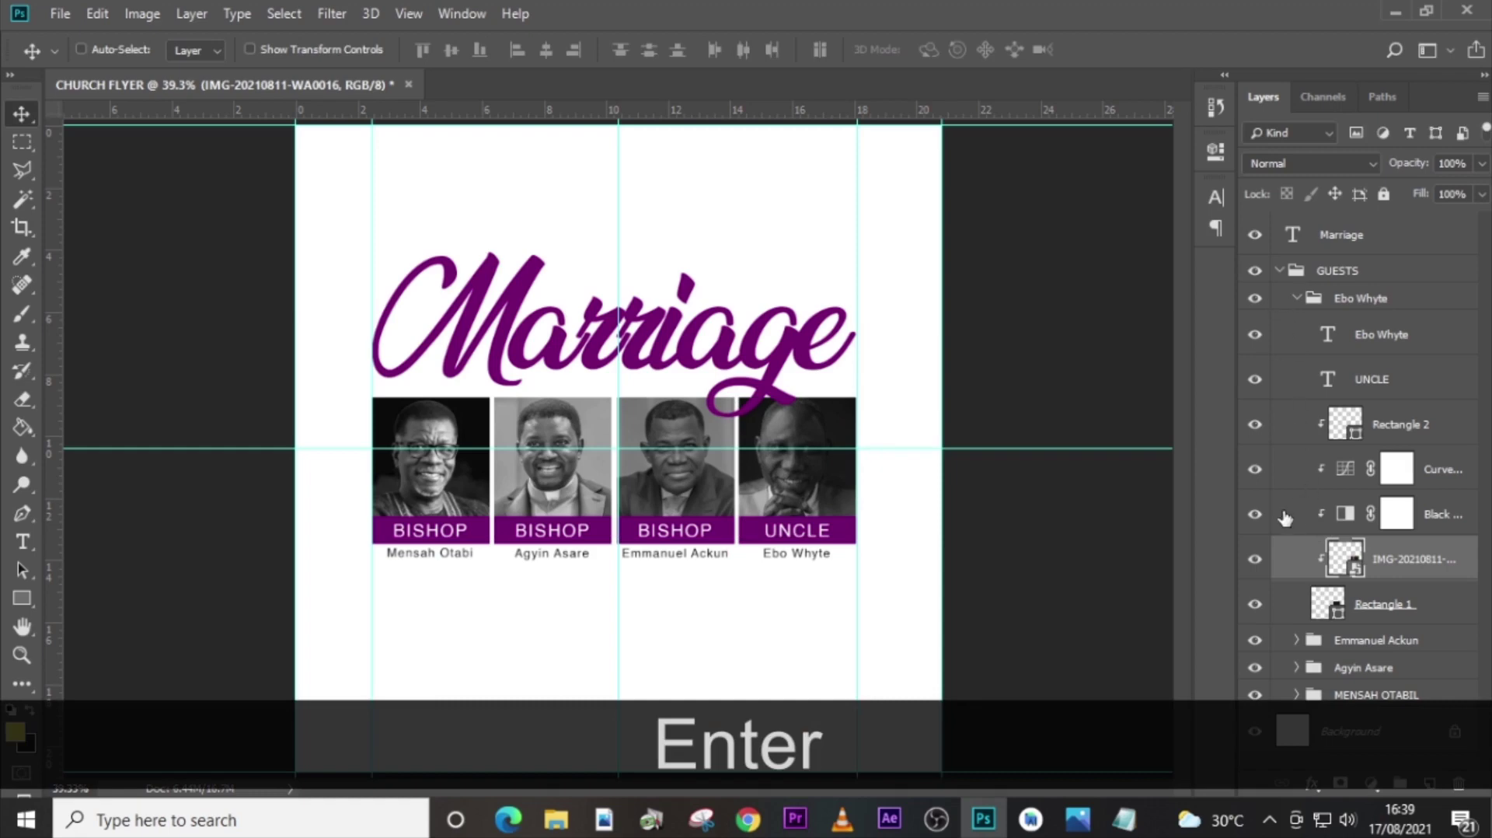
# Toggle the Curves adjustment in the UNCLE card's group, and collapse that group and the GUESTS group.
pyautogui.click(1256, 469)
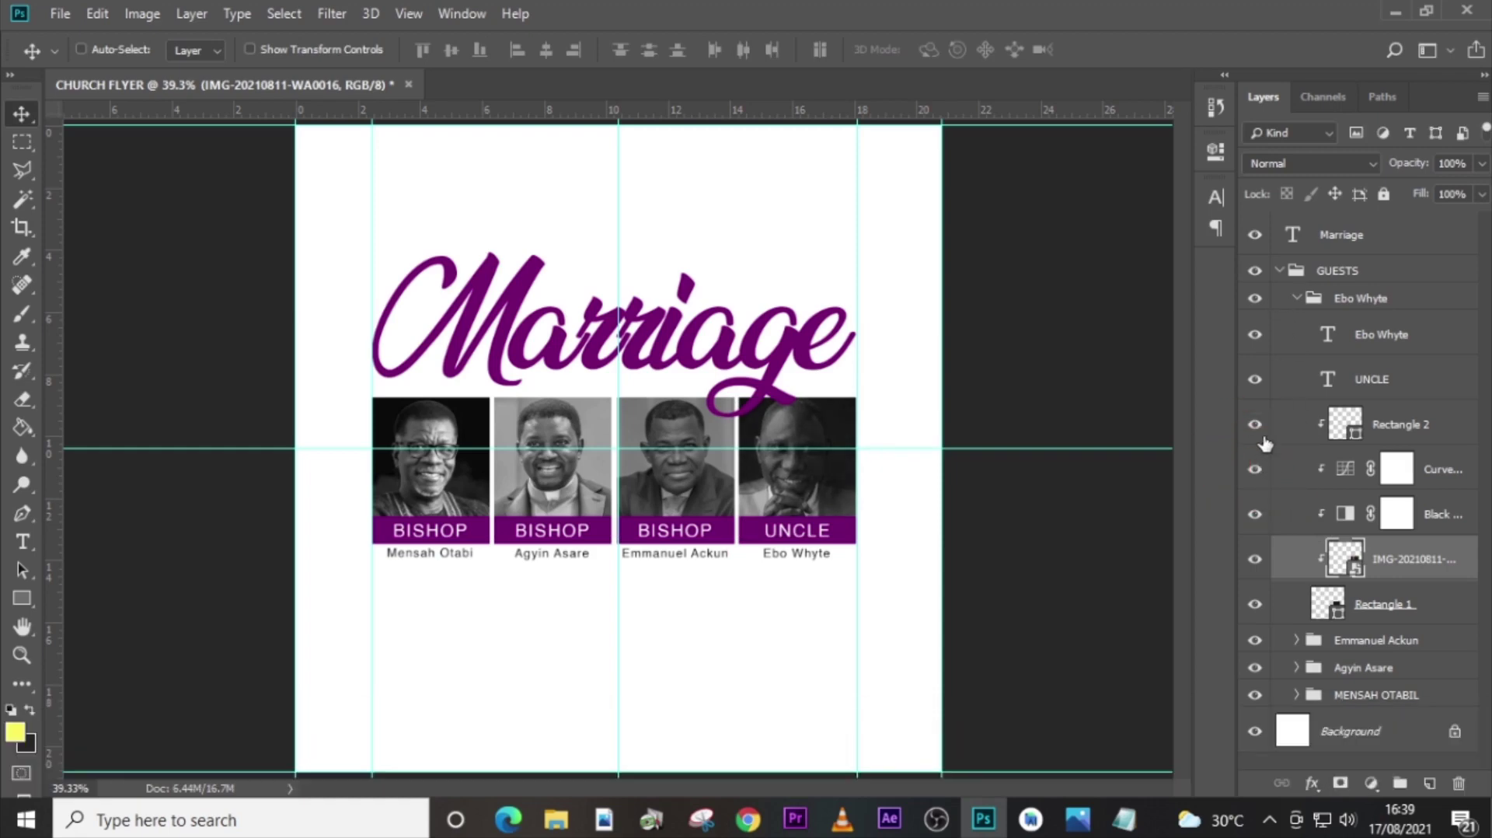
pyautogui.click(1296, 302)
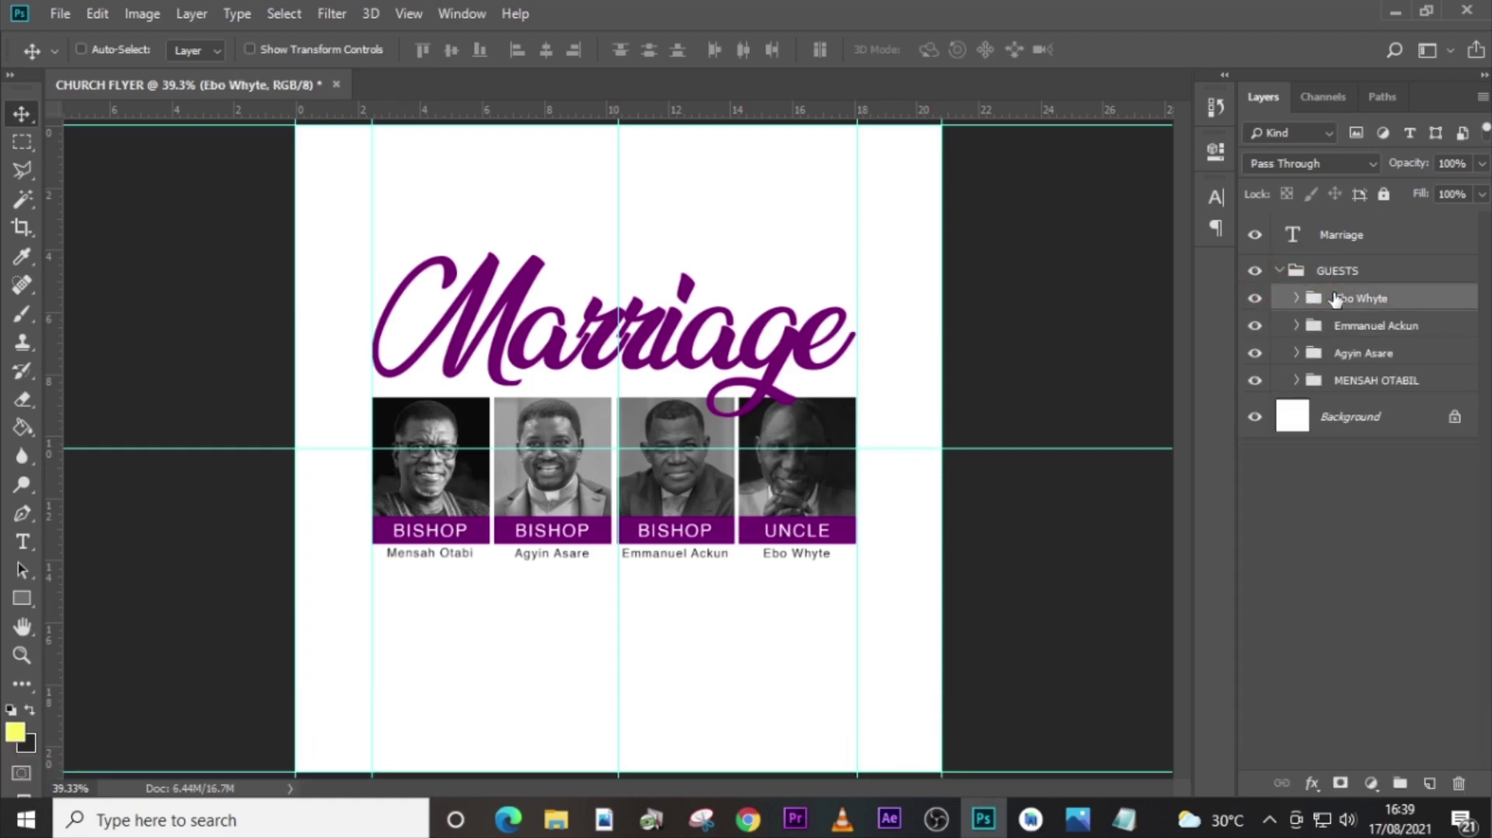
pyautogui.click(1279, 272)
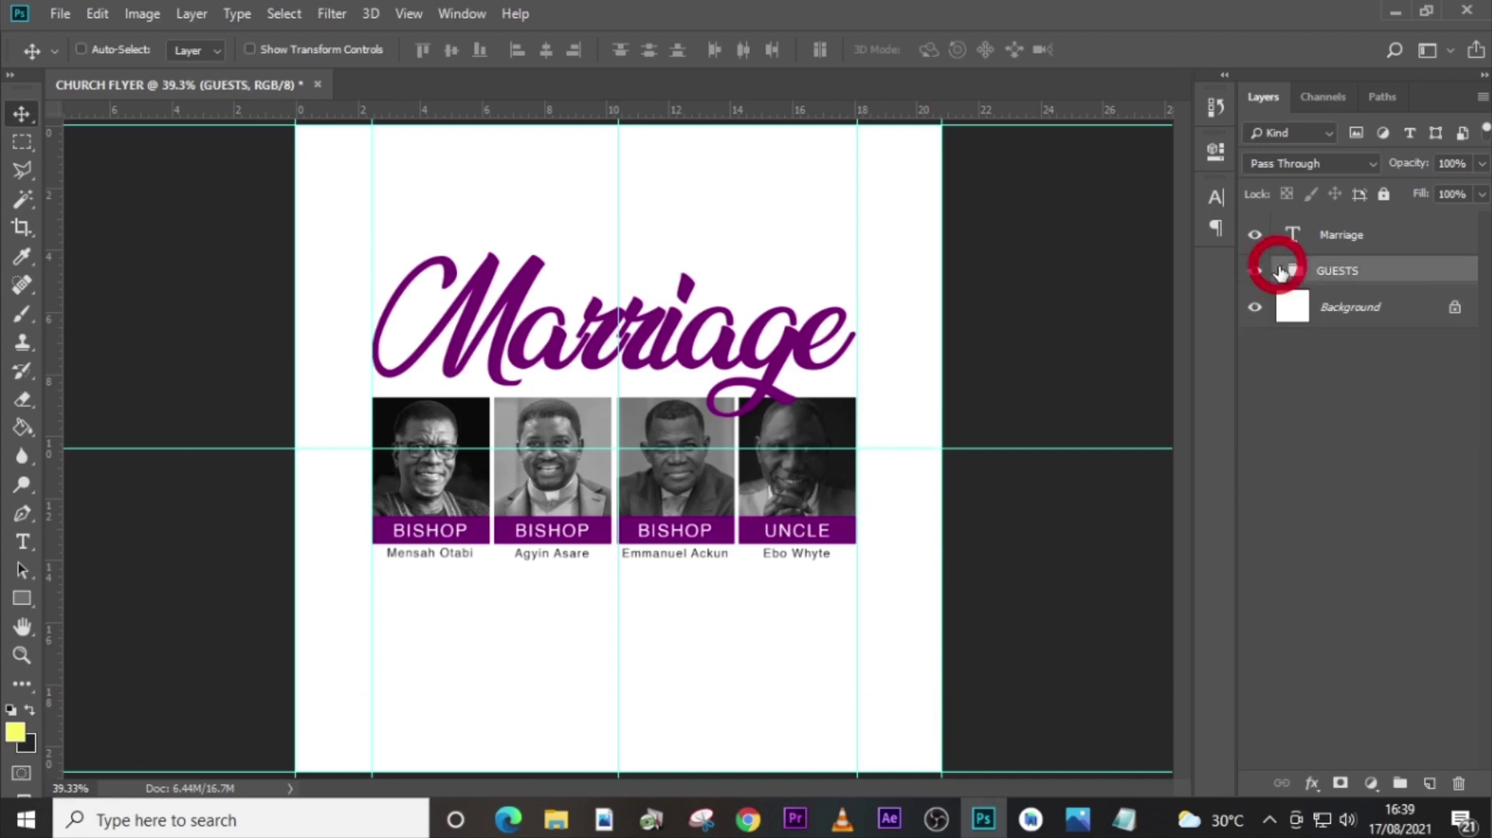
# Add a text layer above the Marriage heading reading THE MIND OF GOD CONCERNING, copied from the Notepad notes with its wide gap before GOD.
pyautogui.click(1349, 242)
pyautogui.press('t')
pyautogui.click(599, 234)
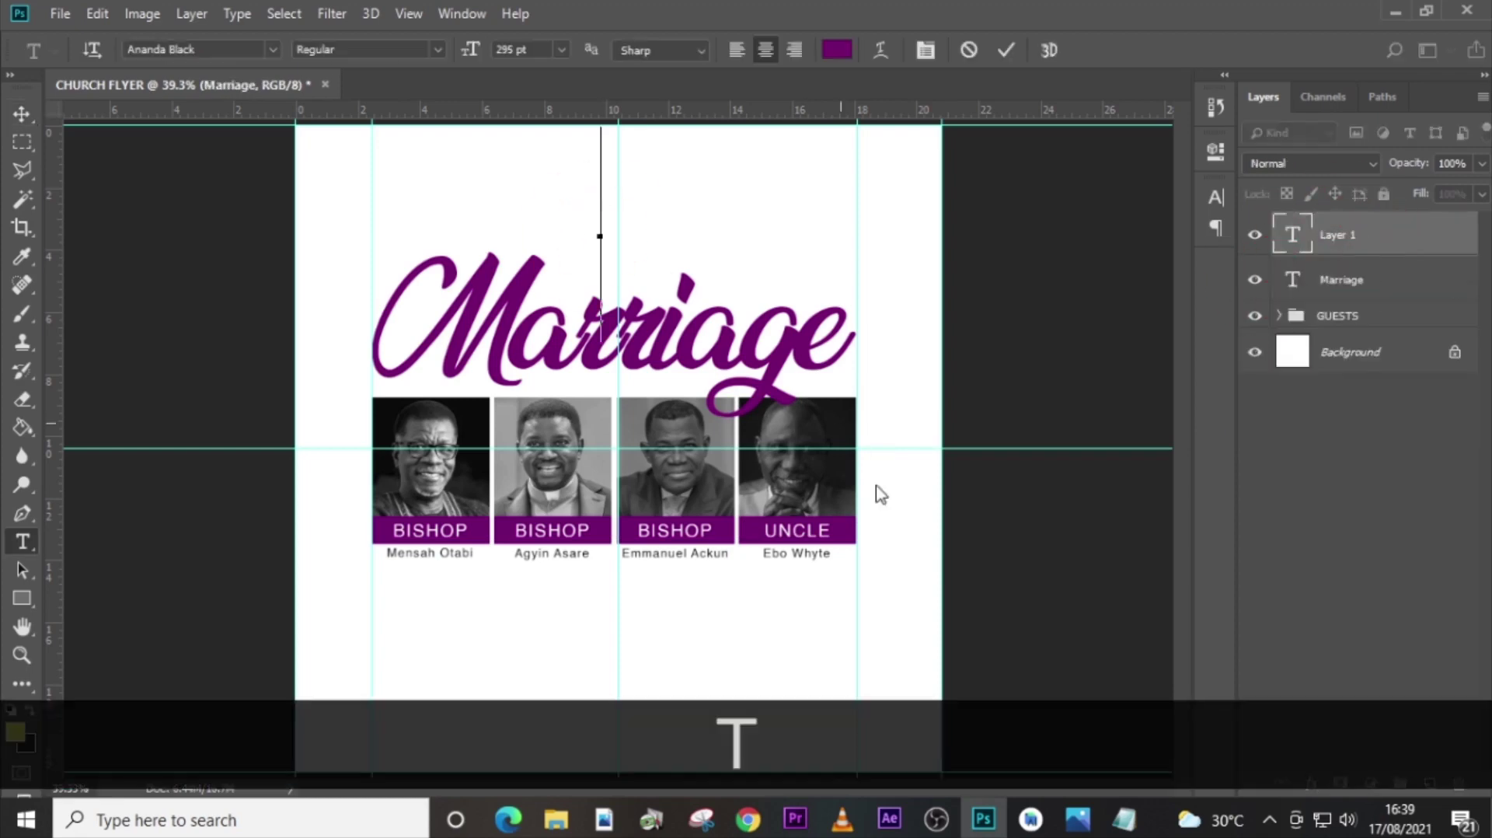
pyautogui.click(1124, 822)
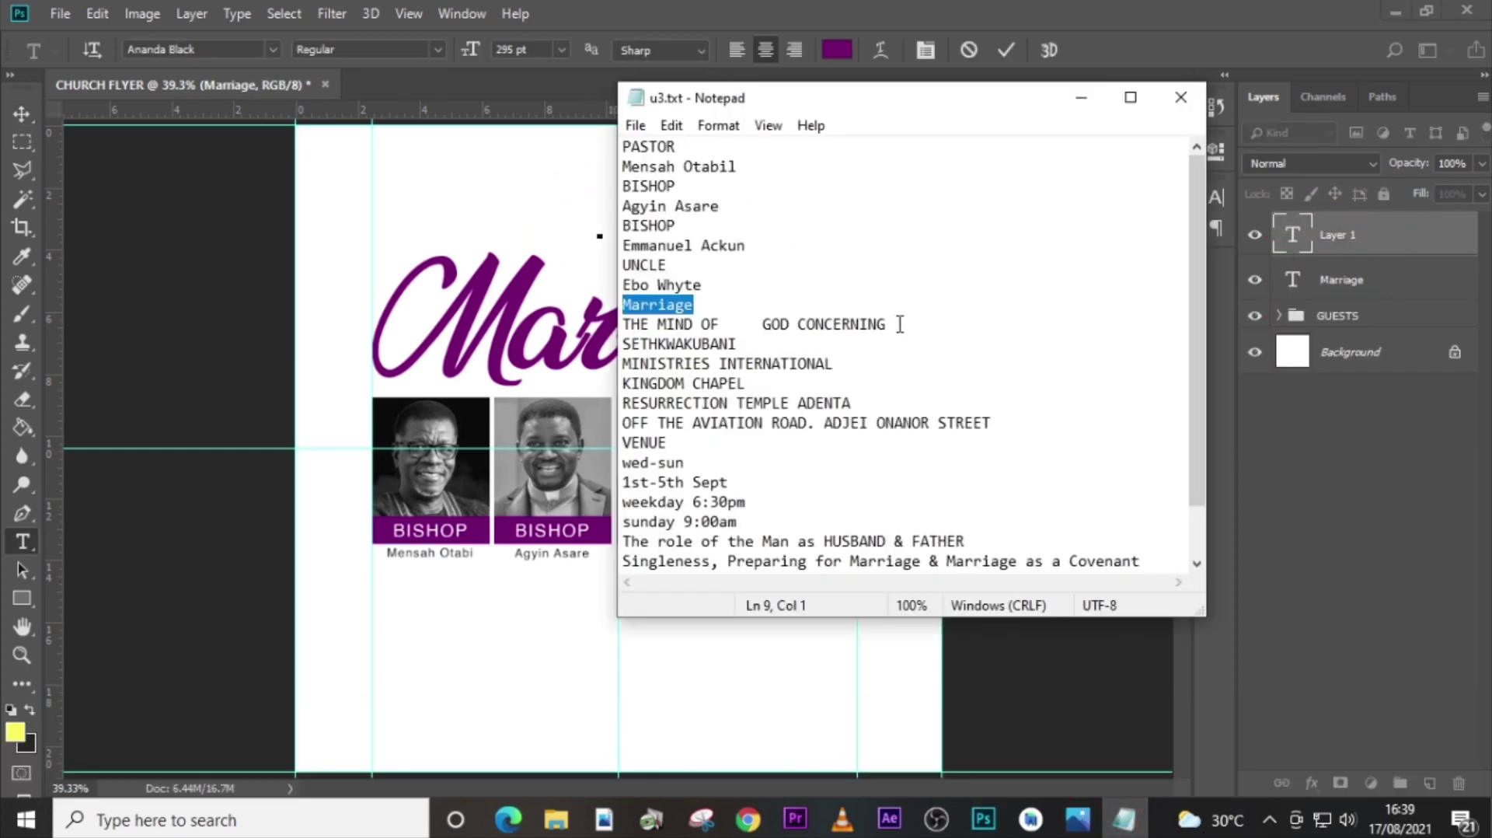
pyautogui.moveTo(900, 324); pyautogui.dragTo(634, 324)
pyautogui.hotkey('ctrl', 'c')
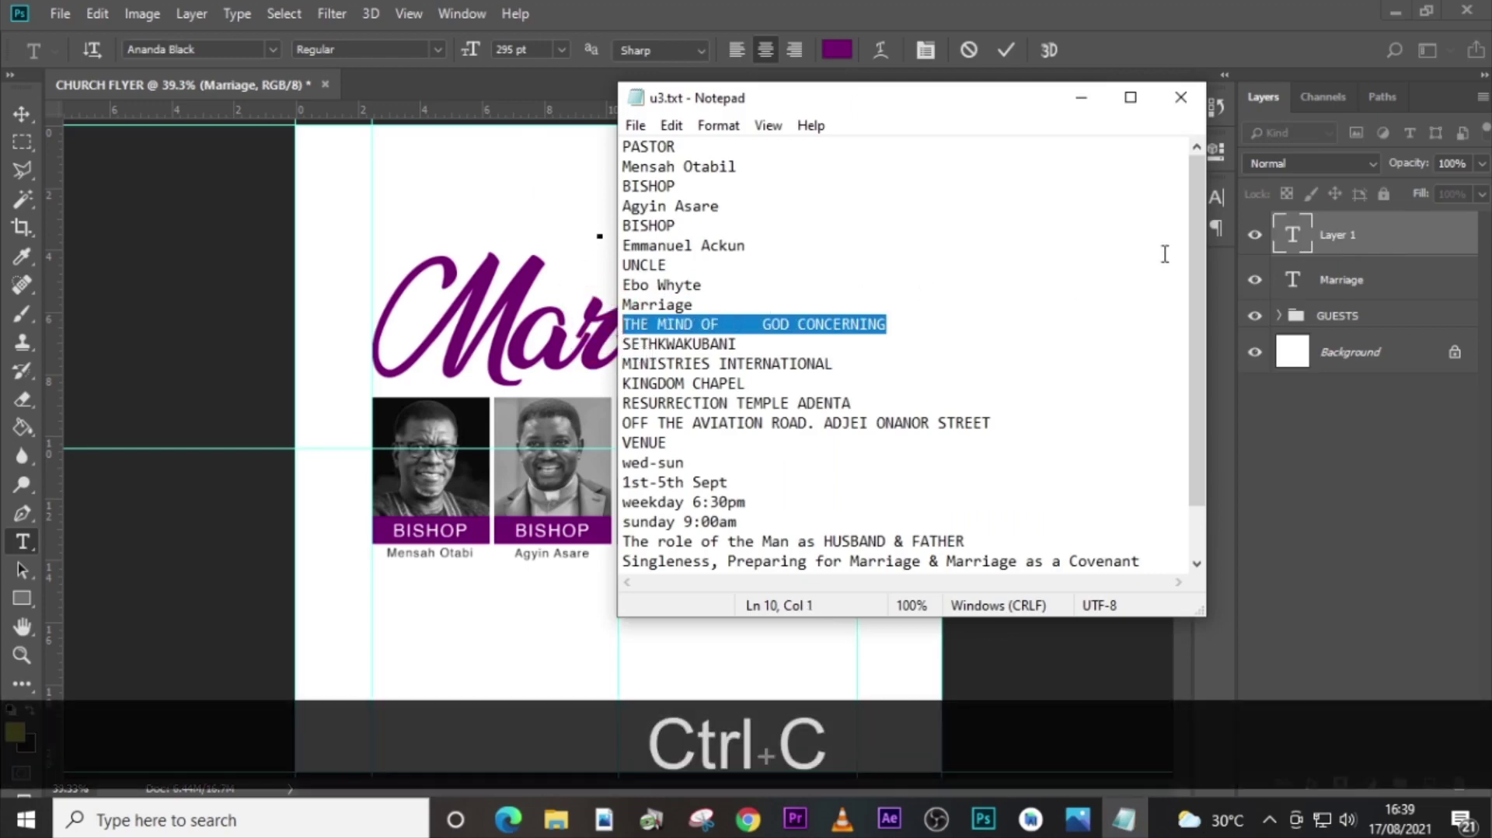
pyautogui.click(1299, 236)
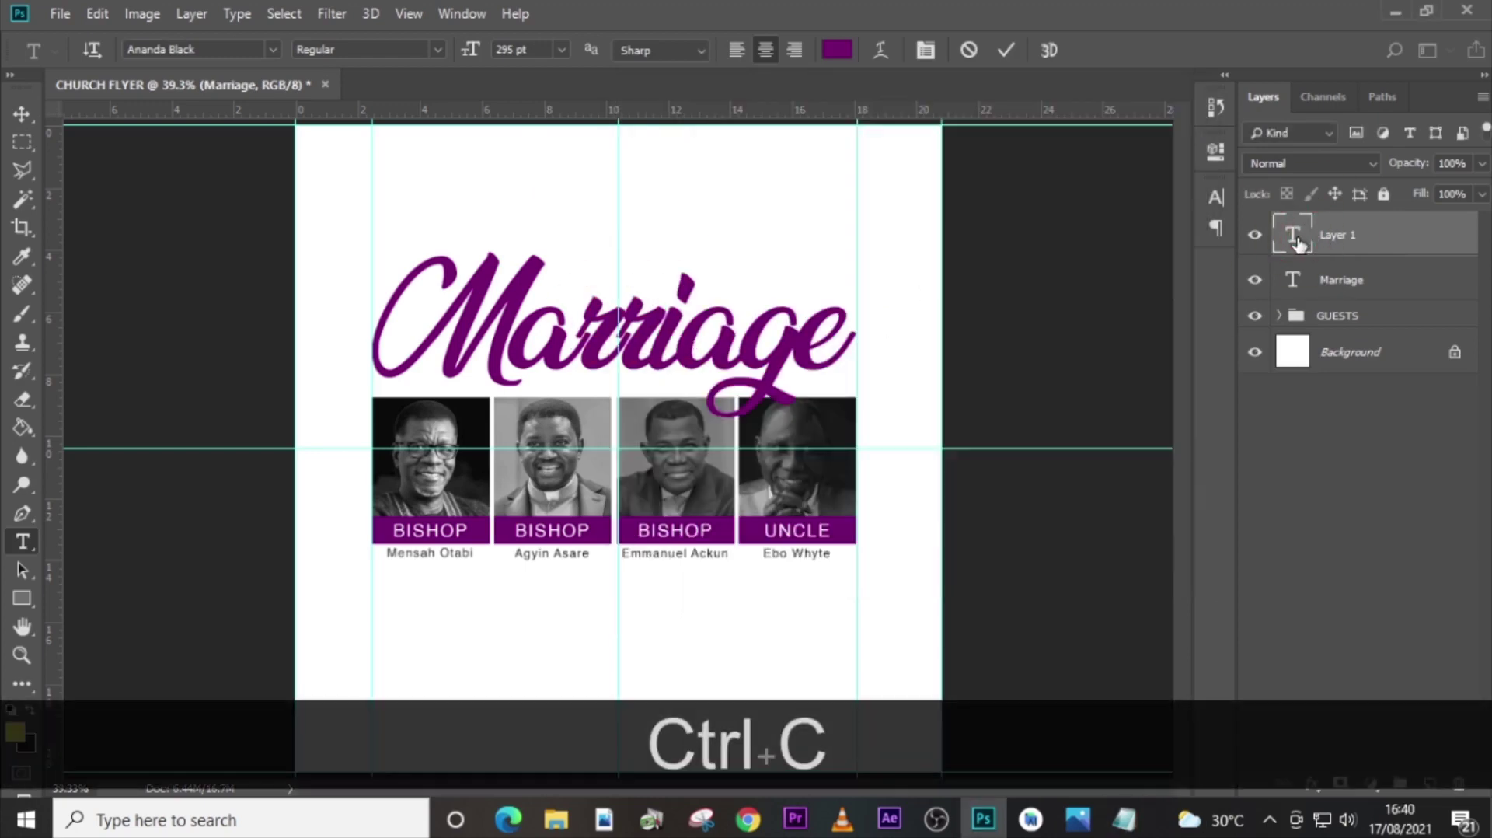
pyautogui.hotkey('ctrl', 'v')
pyautogui.click(1297, 241)
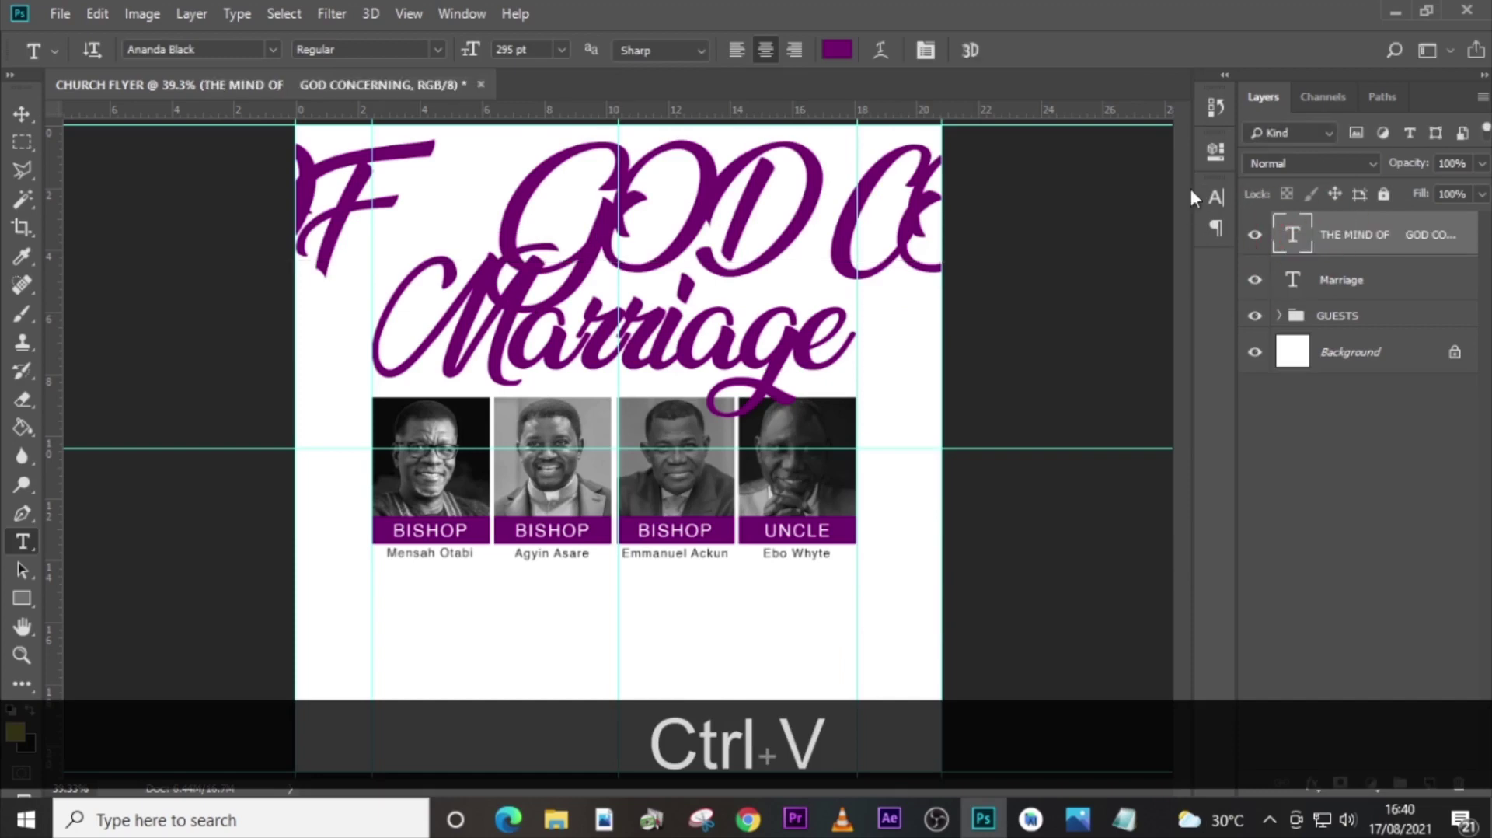
# Change the THE MIND OF GOD CONCERNING text's font to Cambria.
pyautogui.click(1215, 194)
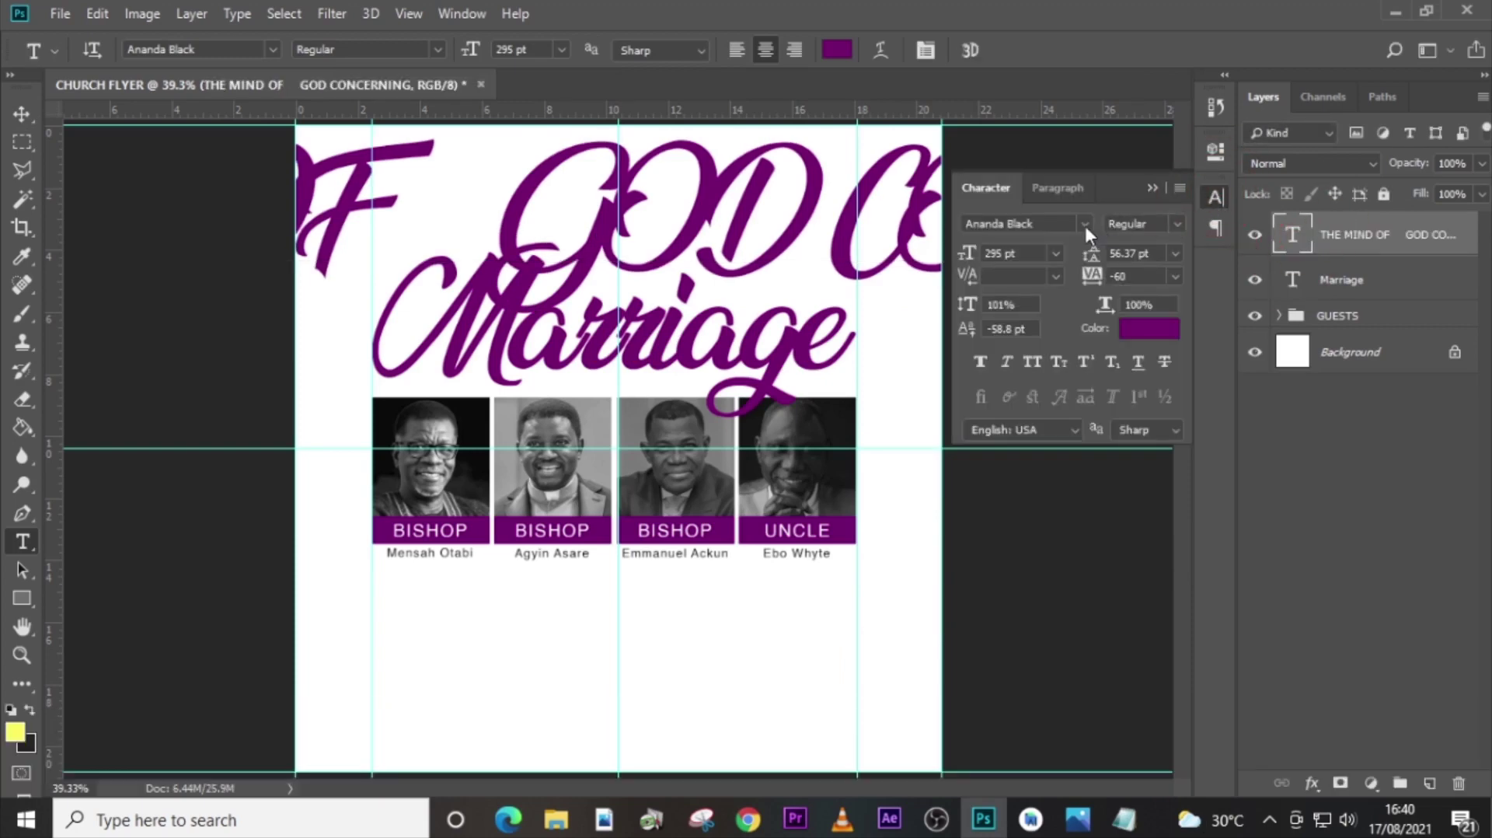
pyautogui.click(1084, 223)
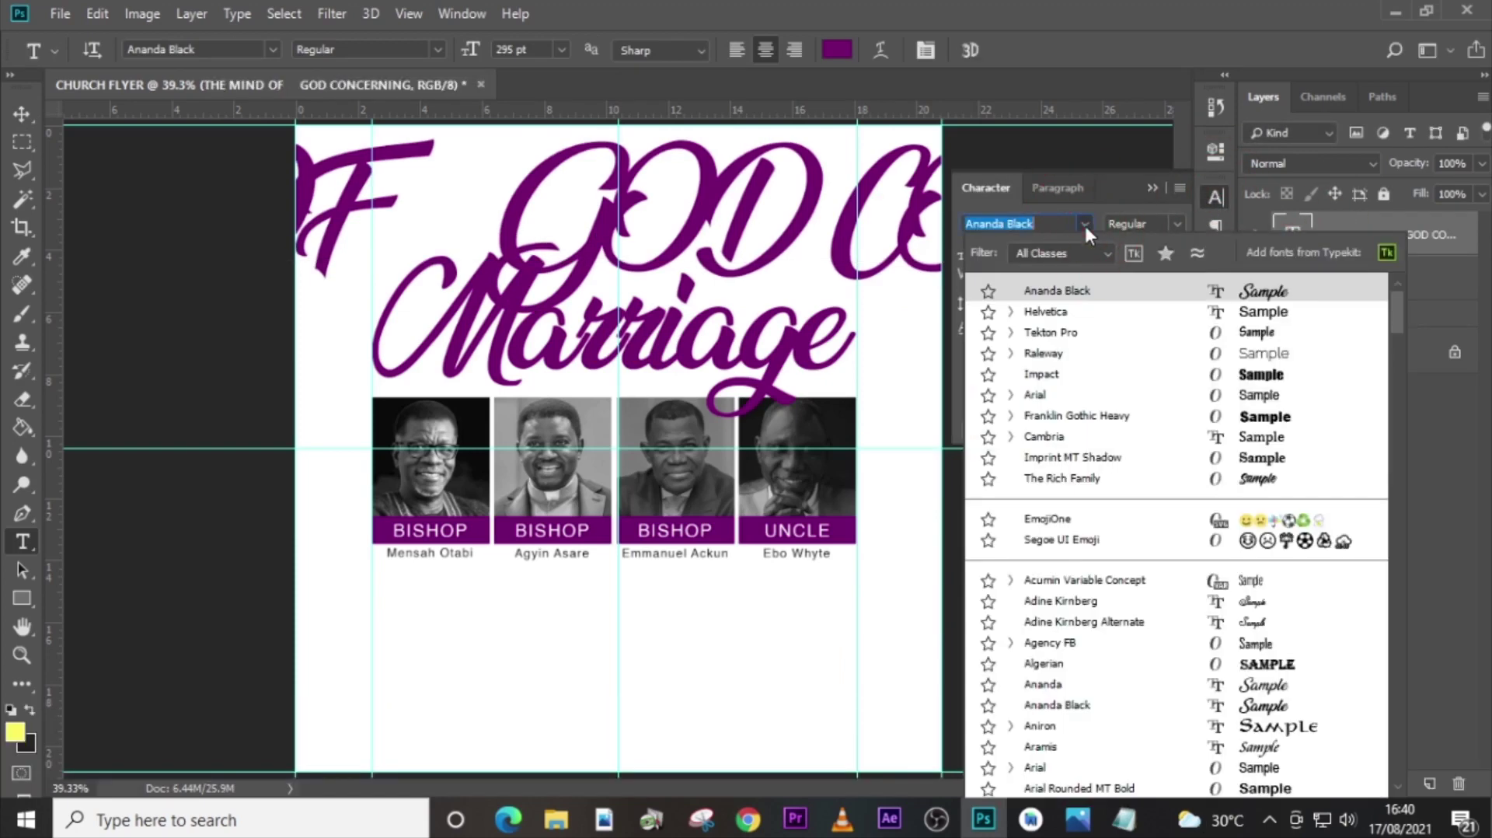
pyautogui.press('Down')
pyautogui.press('Down')
pyautogui.press('Down')
pyautogui.press('Down')
pyautogui.press('Down')
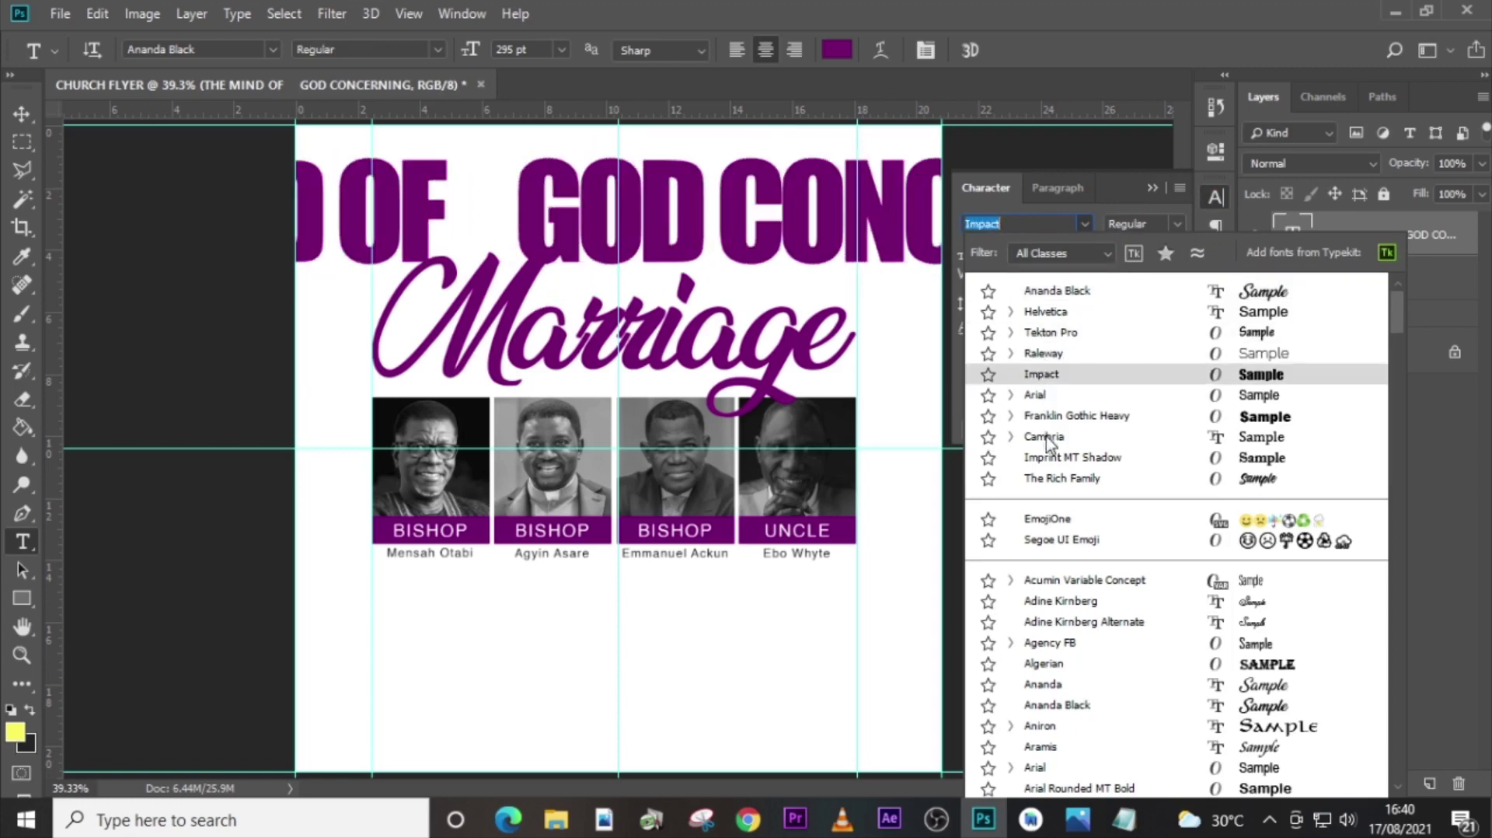
pyautogui.click(1046, 437)
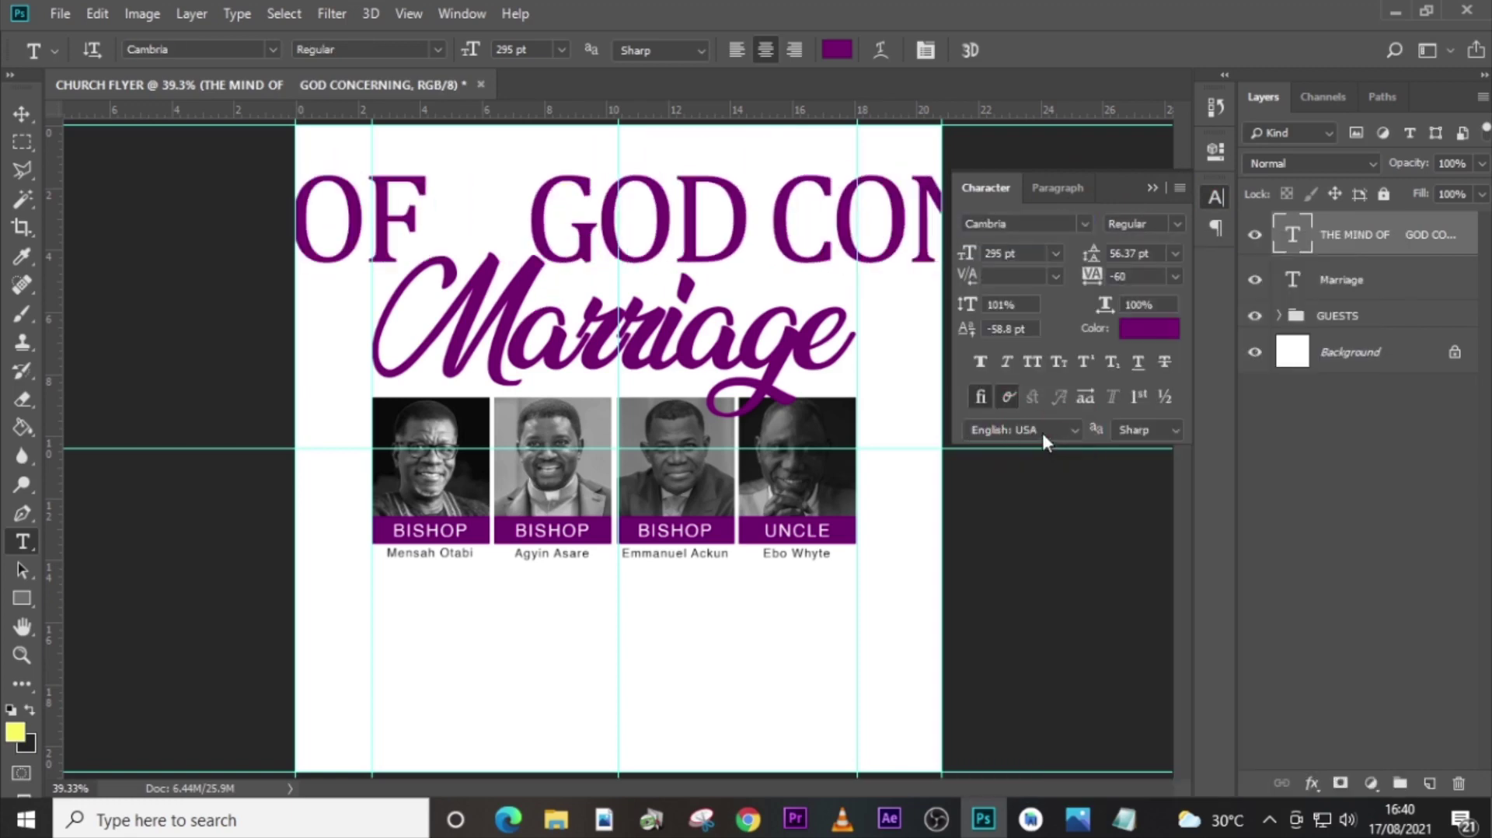
# Set the THE MIND OF GOD CONCERNING line to 47 pt with Faux Bold and All Caps.
pyautogui.click(1026, 255)
pyautogui.write('47')
pyautogui.press('Return')
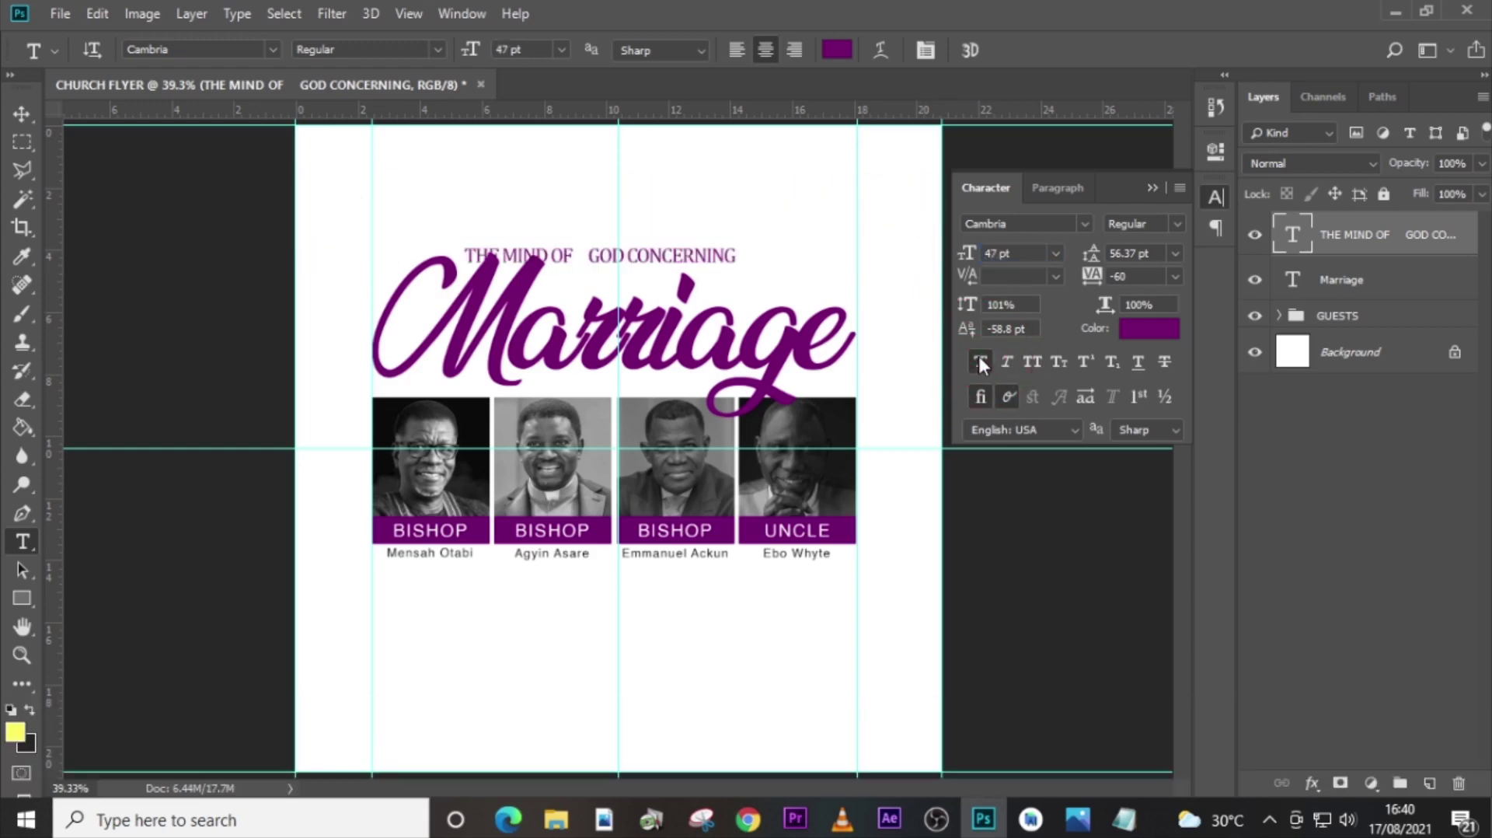
pyautogui.click(979, 361)
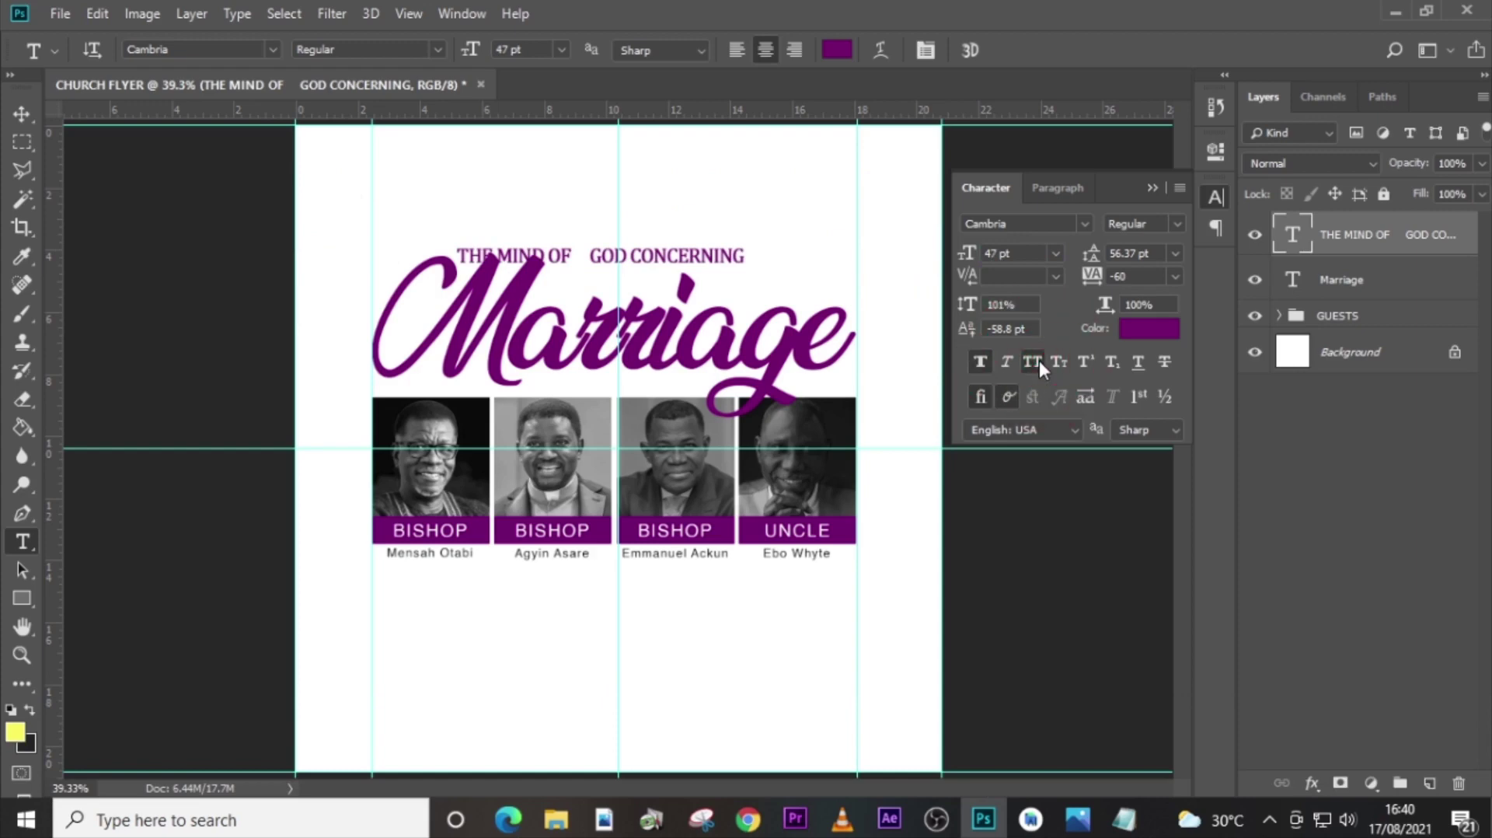
# Recolour the THE MIND OF GOD CONCERNING line black (000000).
pyautogui.click(1171, 330)
pyautogui.moveTo(1168, 325); pyautogui.dragTo(879, 600)
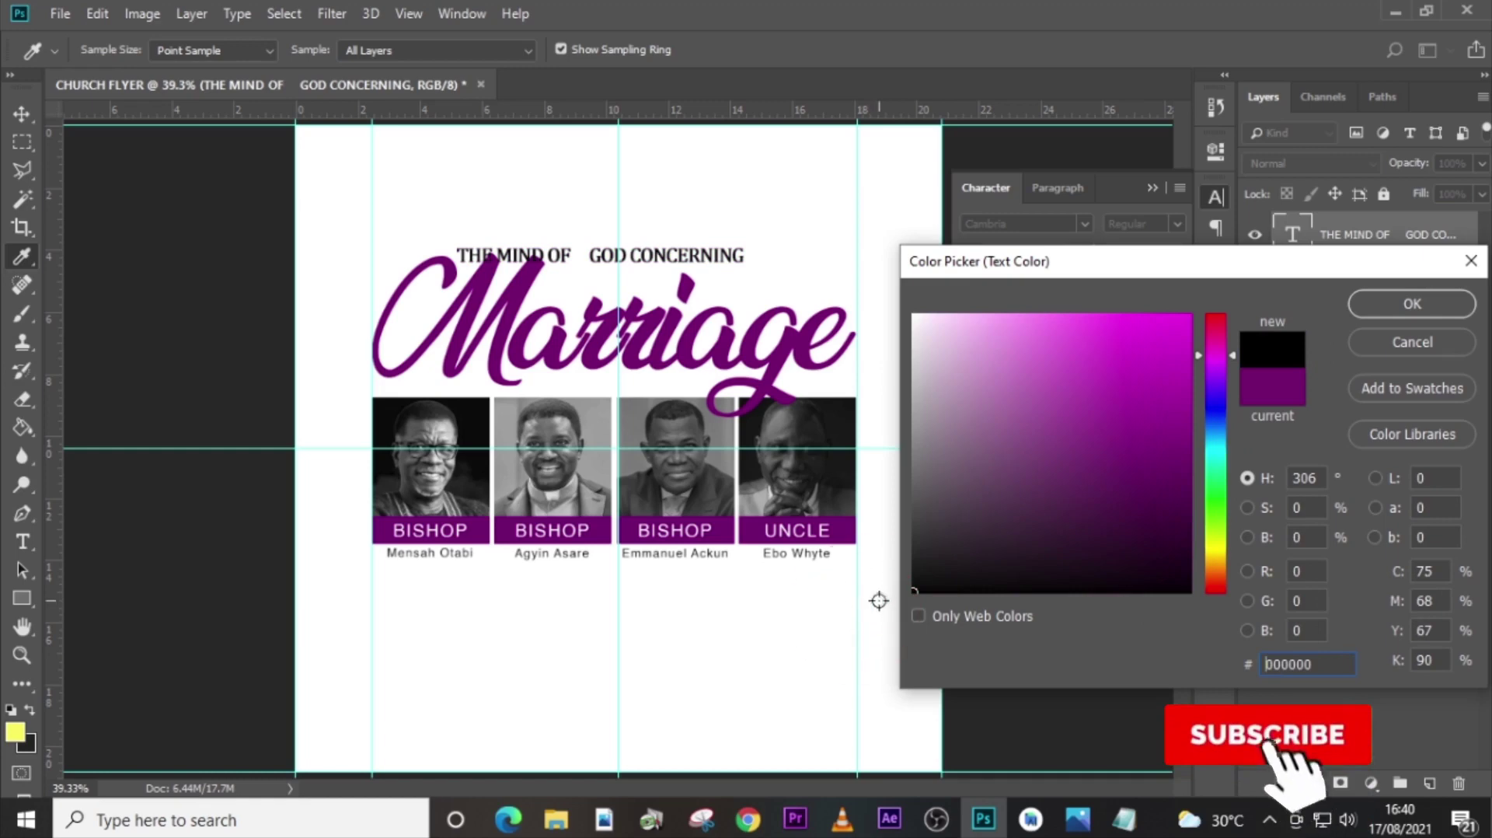
pyautogui.click(1403, 306)
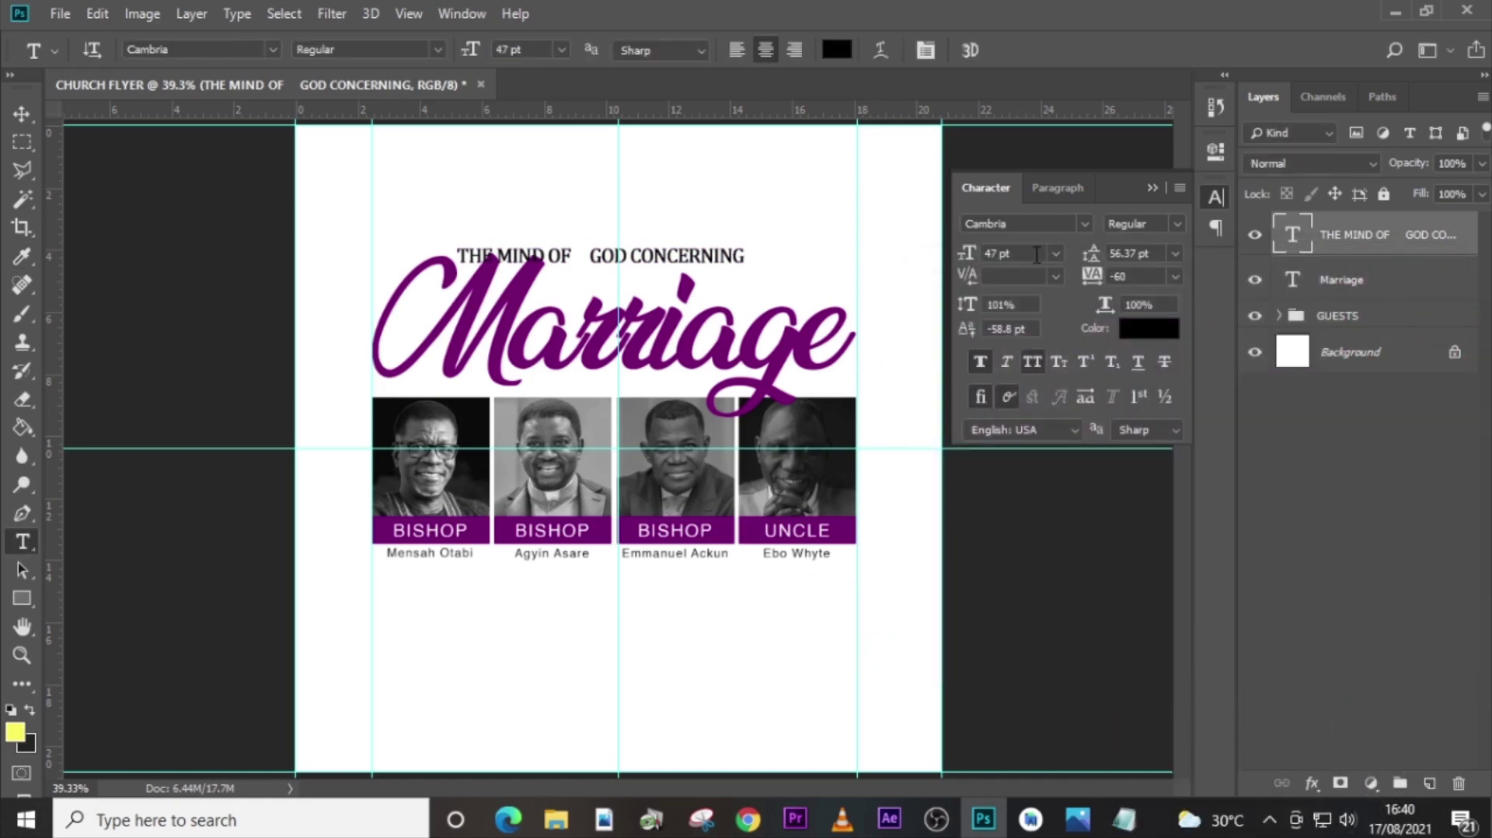
# Move the THE MIND OF GOD CONCERNING line just above the lowercase letters of Marriage, with the i's dot in the gap before GOD.
pyautogui.click(22, 115)
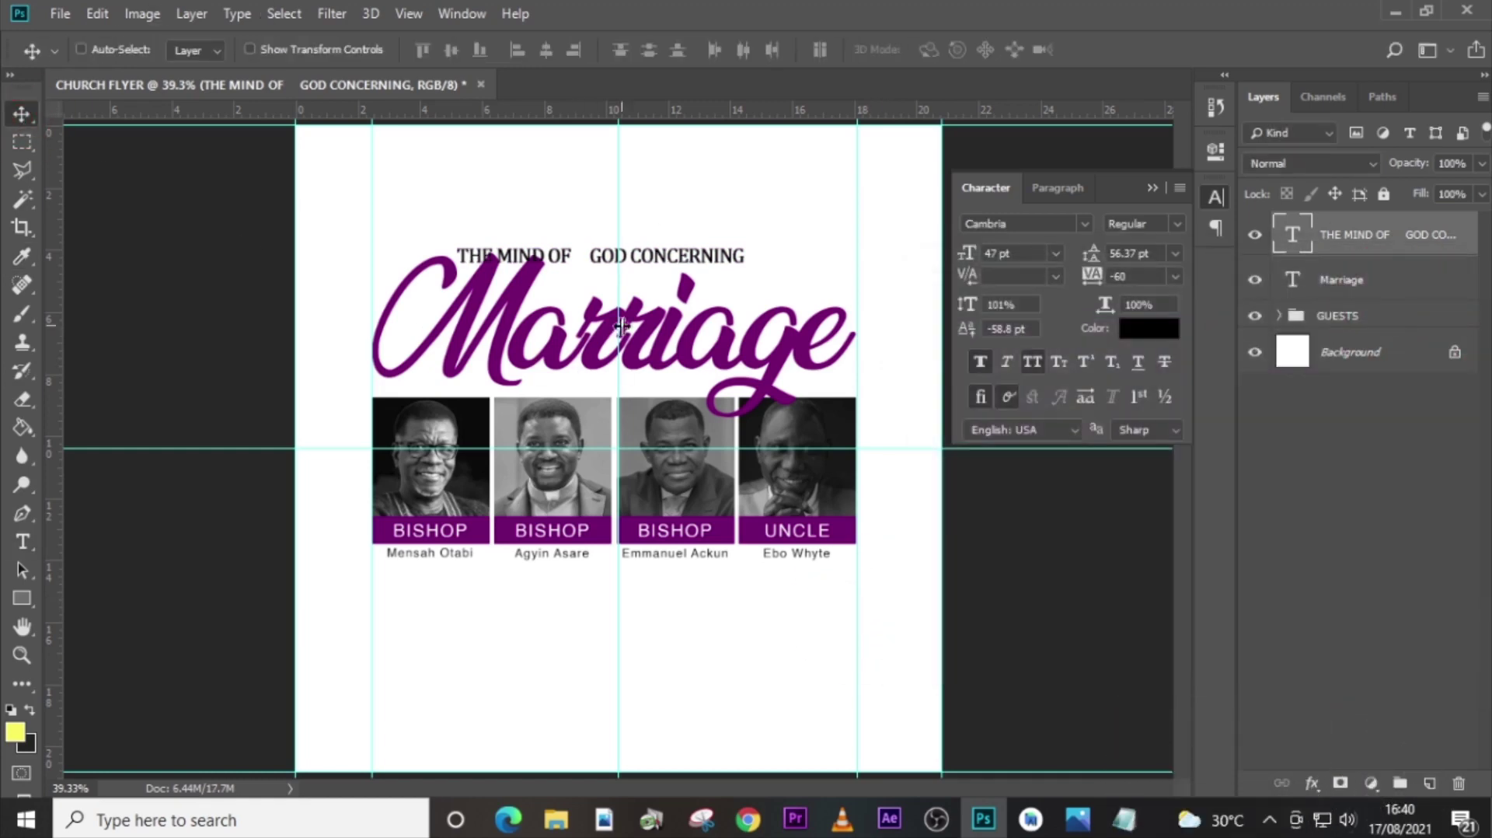
pyautogui.moveTo(648, 255); pyautogui.dragTo(758, 284)
pyautogui.press('Left')
pyautogui.press('Left')
pyautogui.press('Left')
pyautogui.press('Left')
pyautogui.press('Left')
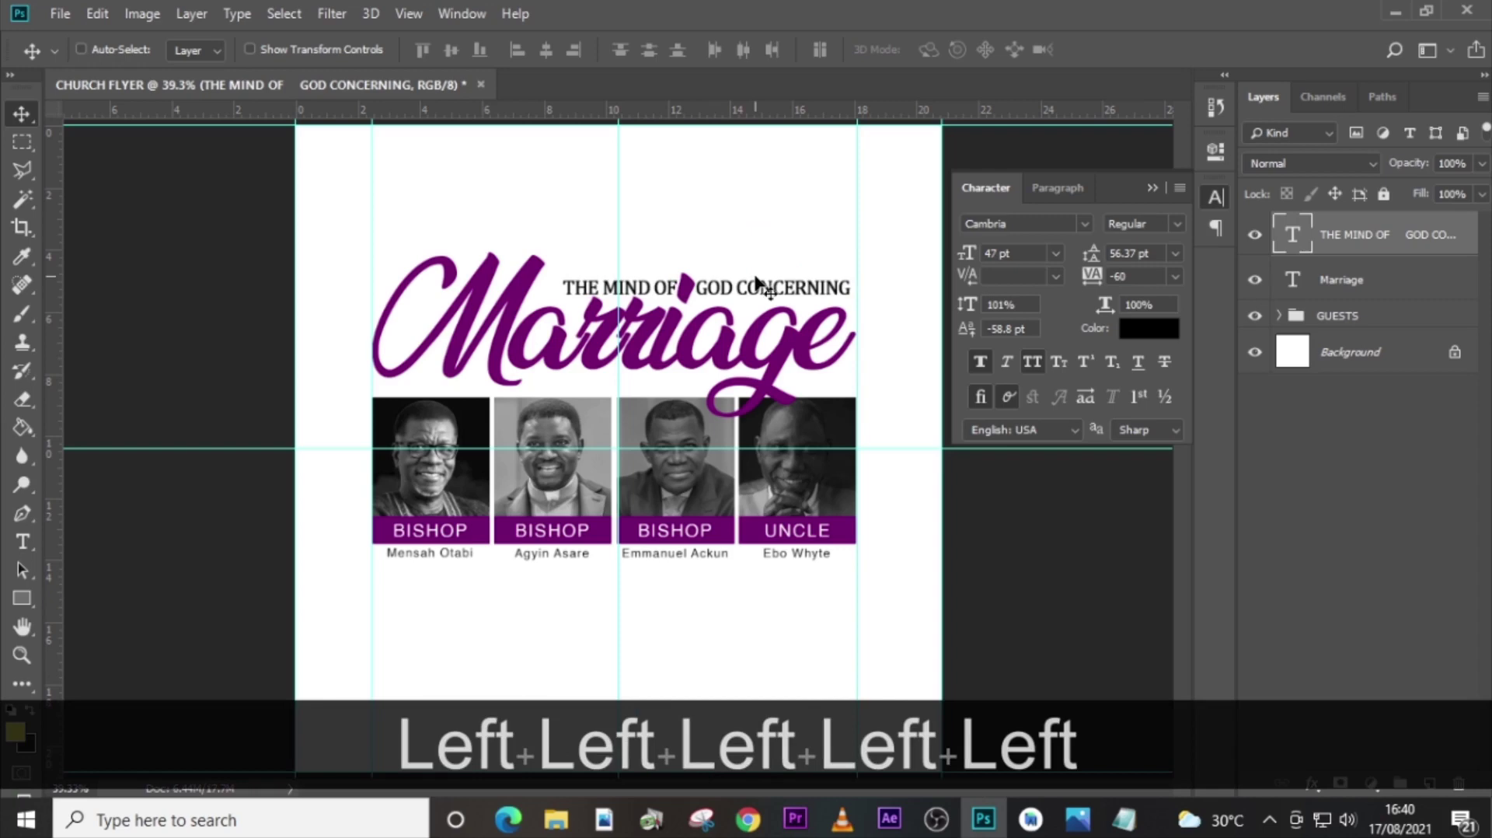
pyautogui.press('Up')
pyautogui.press('Up')
pyautogui.press('Up')
pyautogui.press('Up')
pyautogui.press('Up')
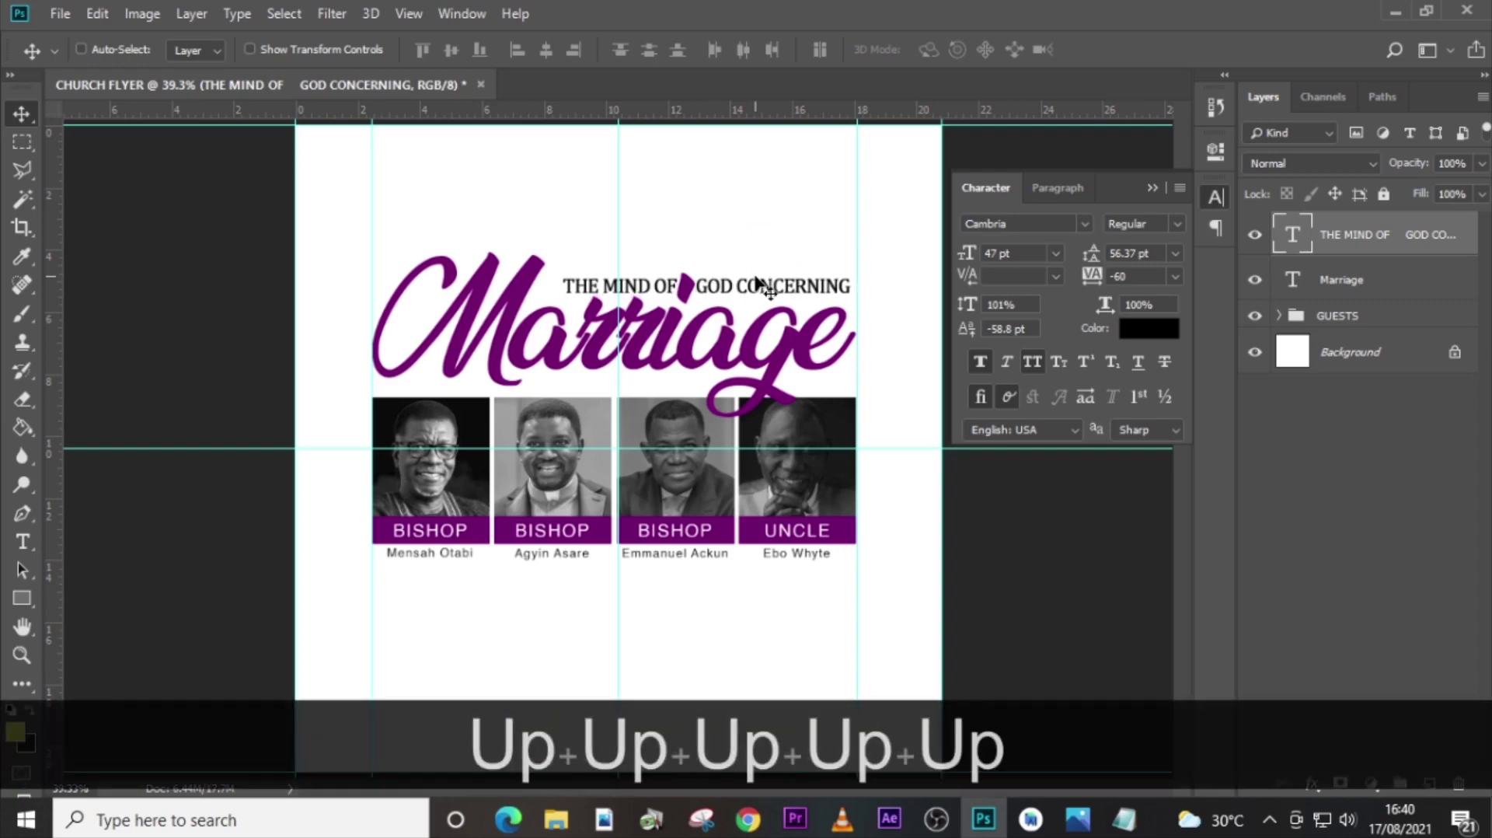
# Set the title line's tracking to 0 and nudge it slightly right to keep the gap around the i's dot.
pyautogui.click(1160, 277)
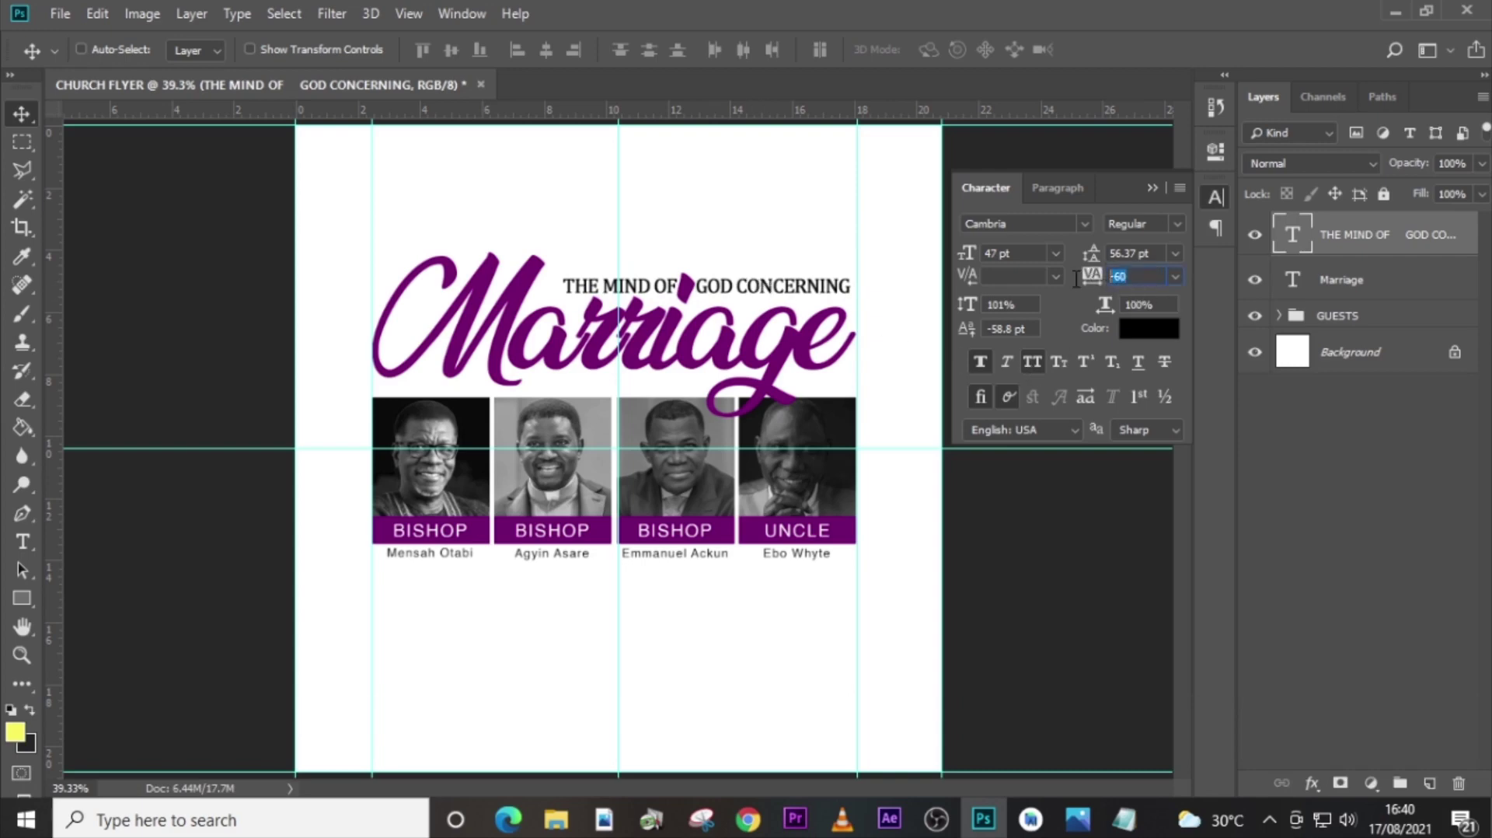
pyautogui.write('0')
pyautogui.press('Return')
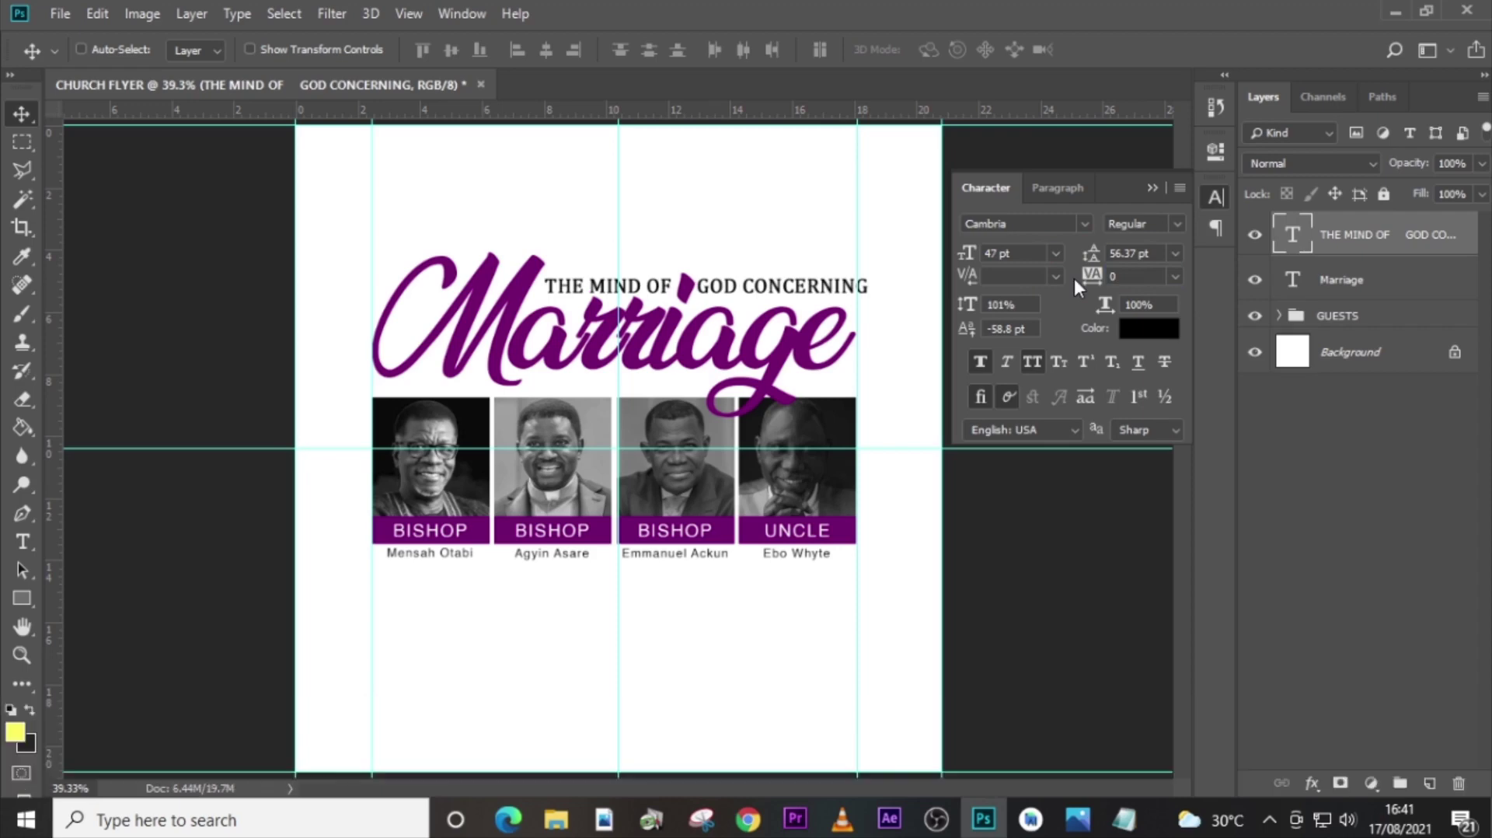
pyautogui.press('Right')
pyautogui.press('Right')
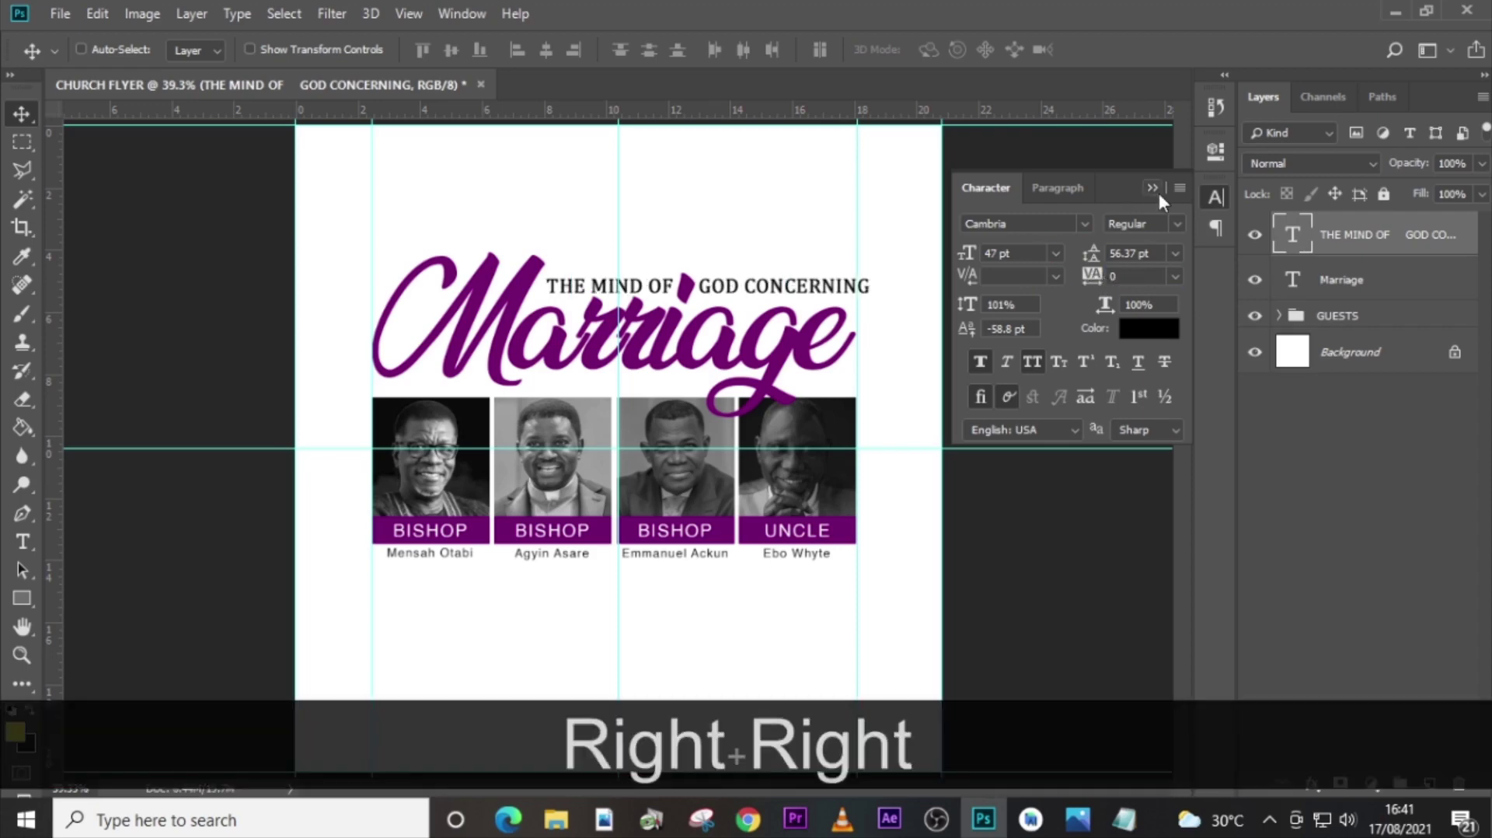
pyautogui.click(1153, 188)
# Group the THE MIND OF GOD CONCERNING and Marriage text layers and name the group gospel.
pyautogui.click(1328, 233)
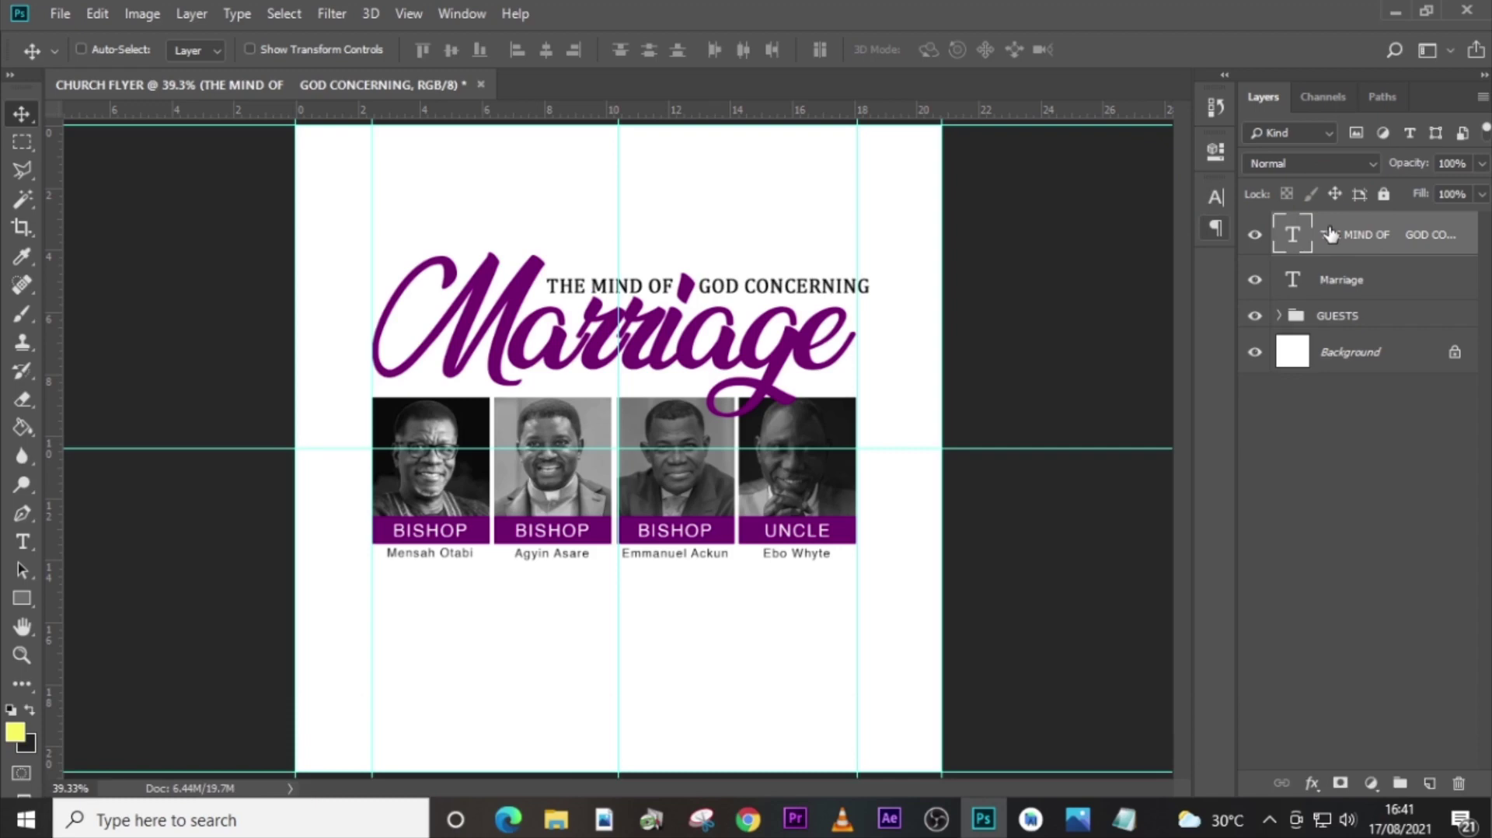
pyautogui.keyDown('ctrl'); pyautogui.click(1371, 278); pyautogui.keyUp('ctrl')
pyautogui.hotkey('ctrl', 'g')
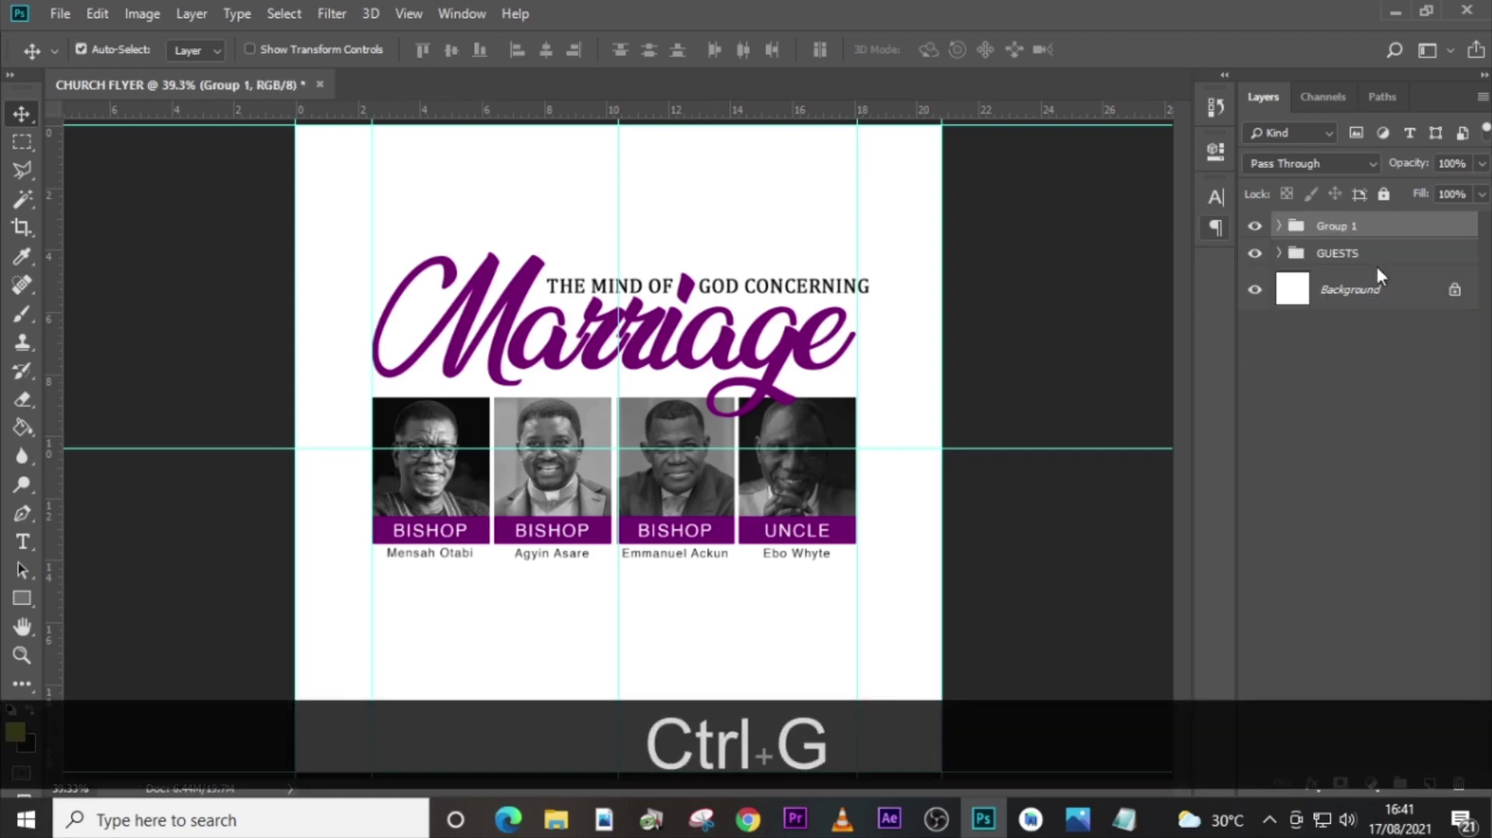
pyautogui.doubleClick(1333, 226)
pyautogui.press('capslock')
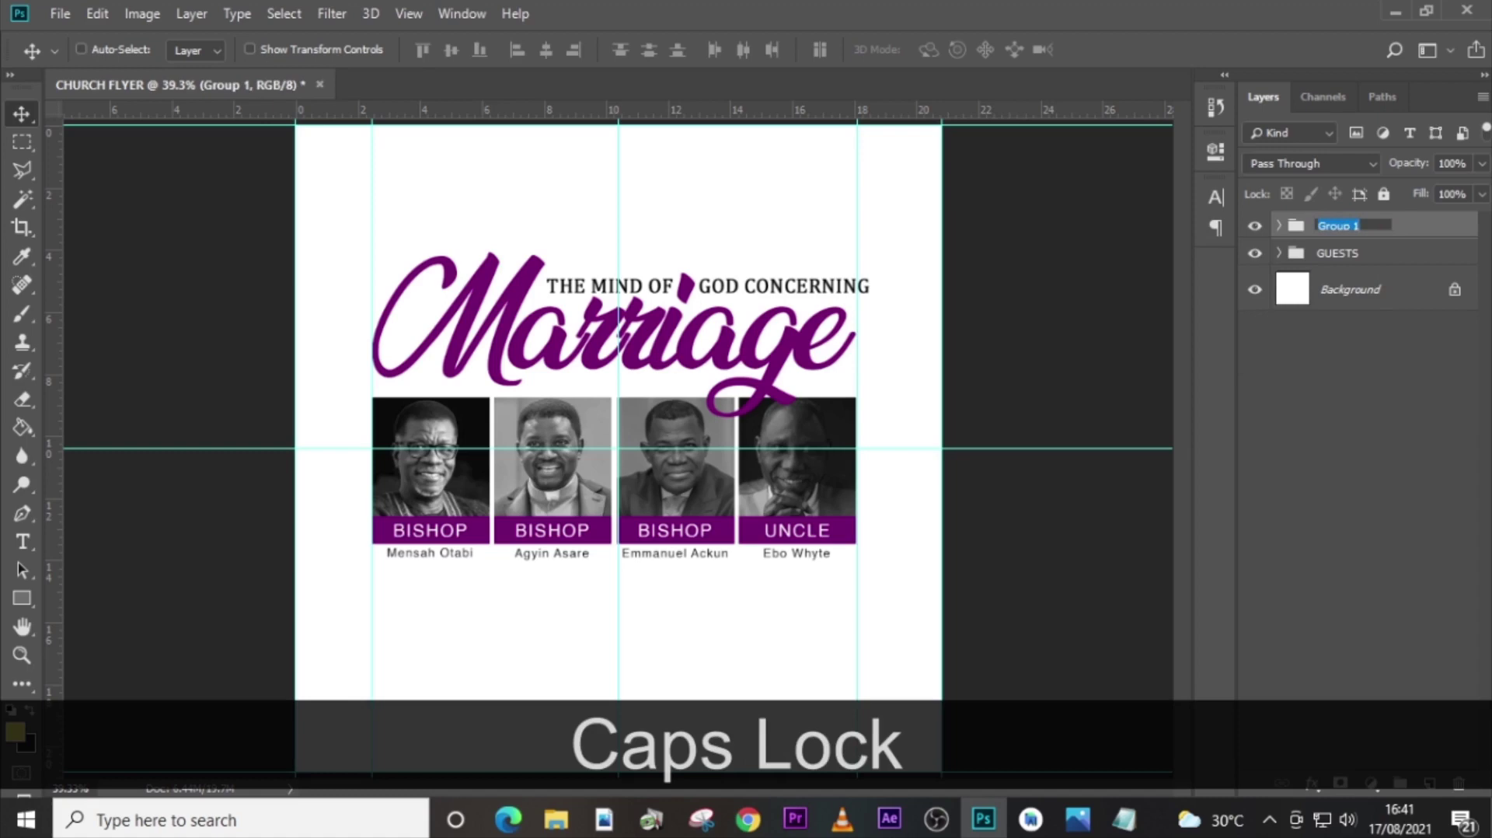
pyautogui.write('GOSpel')
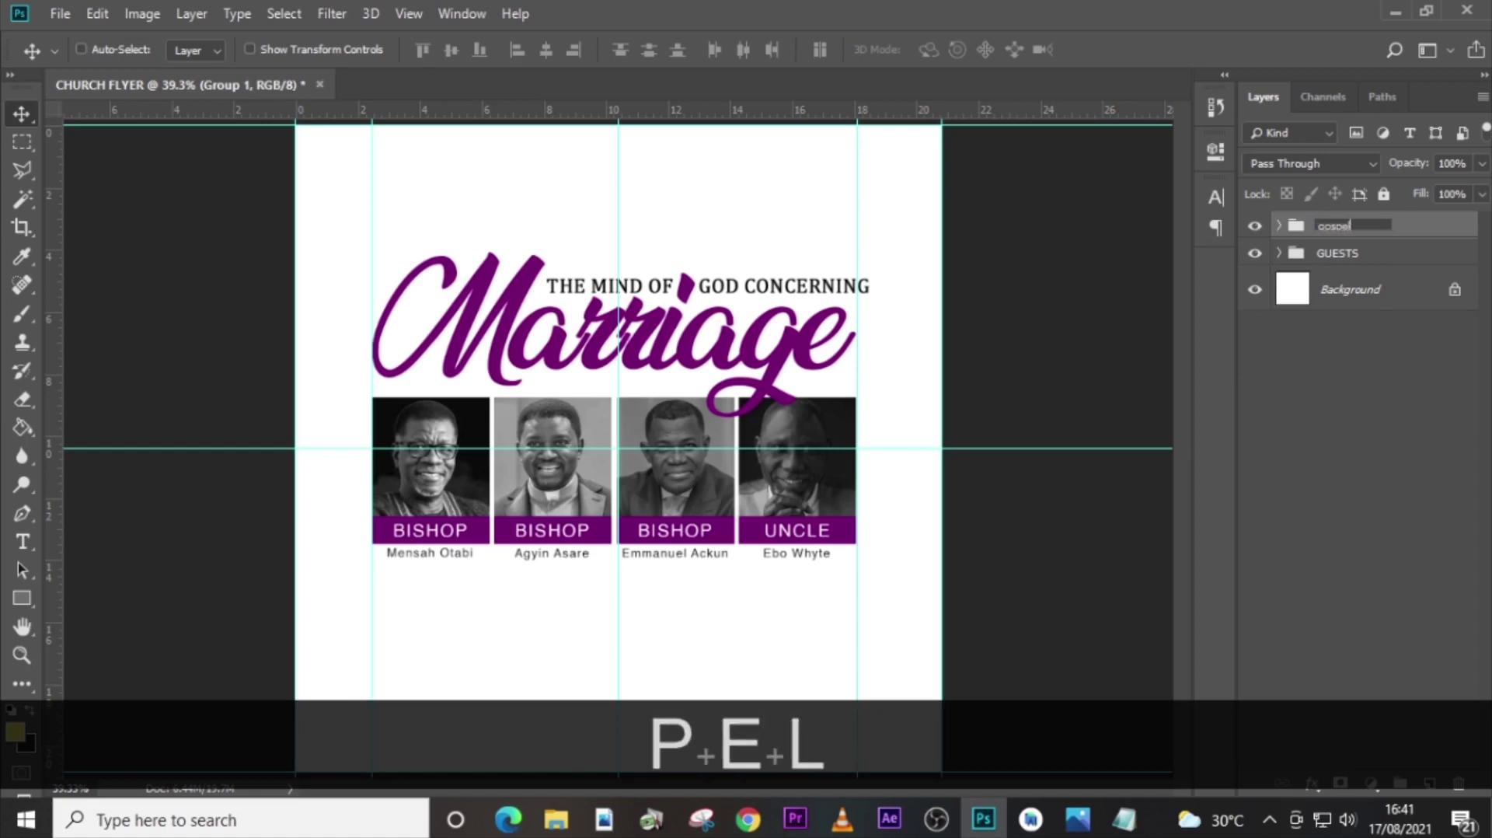
pyautogui.press('Return')
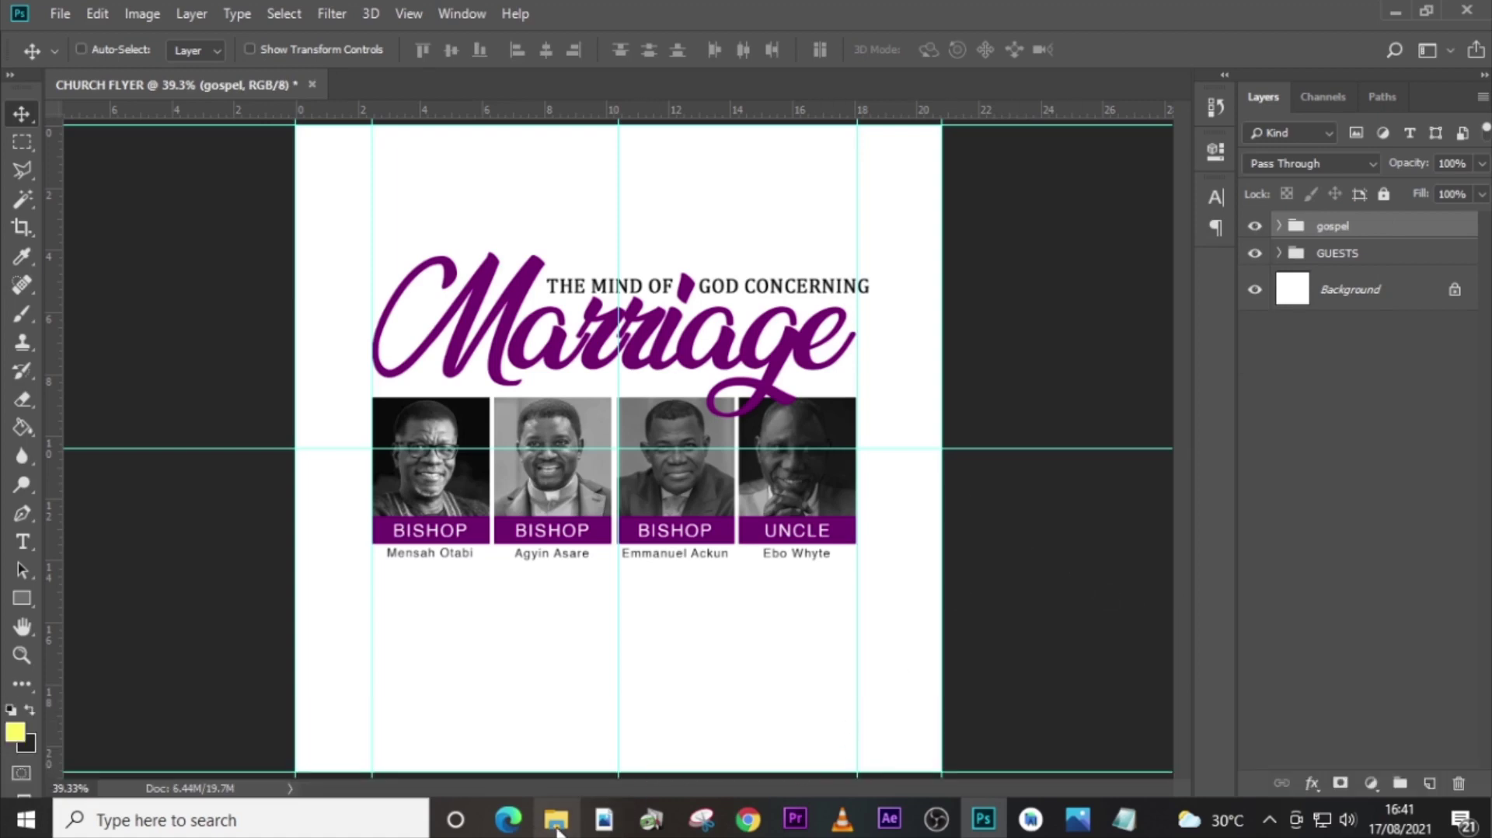
# Add a text layer above the Marriage heading with the ministry's name, copied from the line below THE MIND OF GOD CONCERNING in the Notepad notes.
pyautogui.press('t')
pyautogui.click(586, 198)
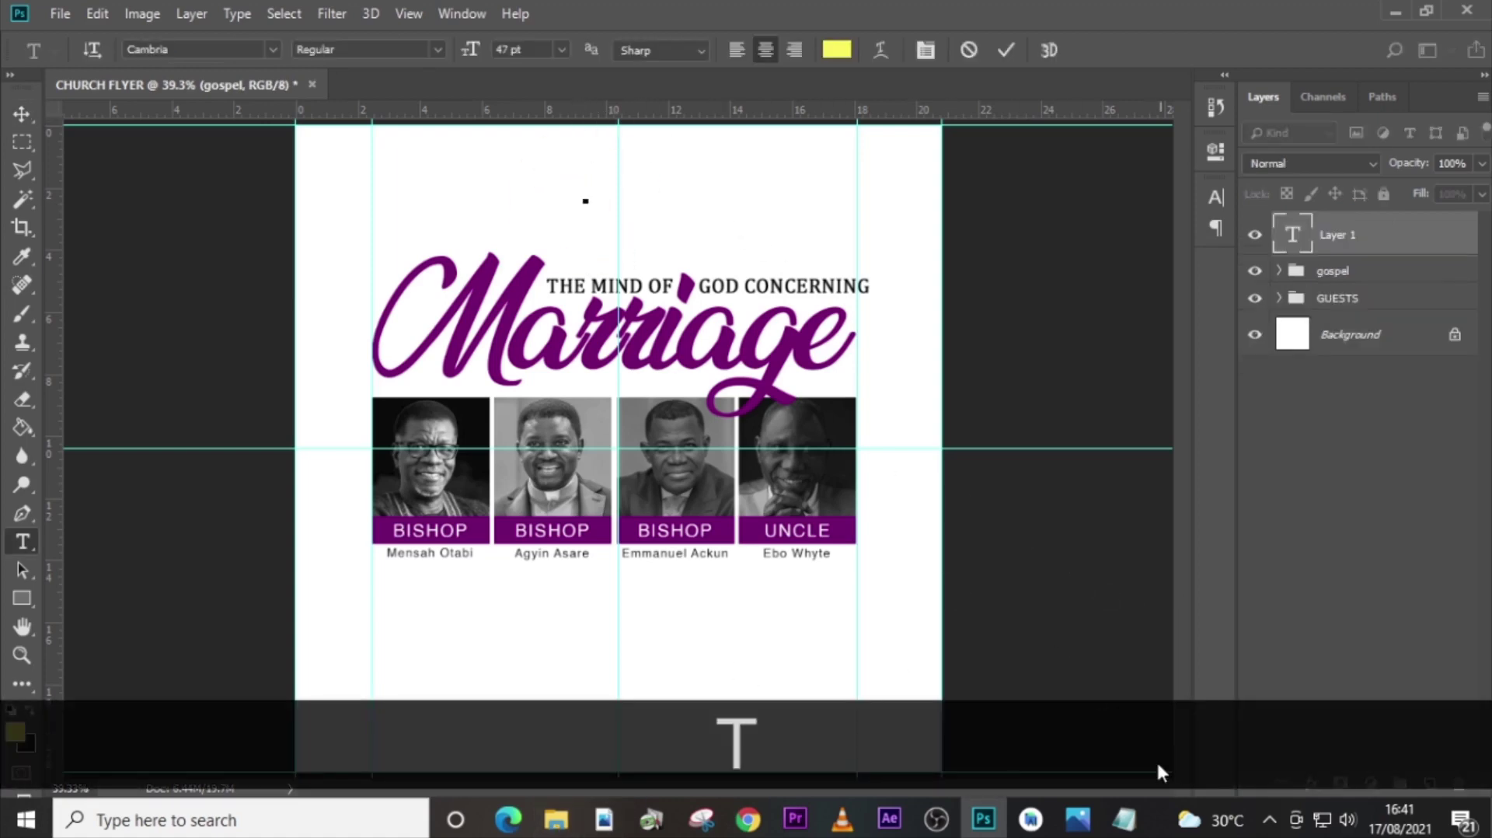
pyautogui.click(1123, 818)
pyautogui.moveTo(757, 346); pyautogui.dragTo(620, 347)
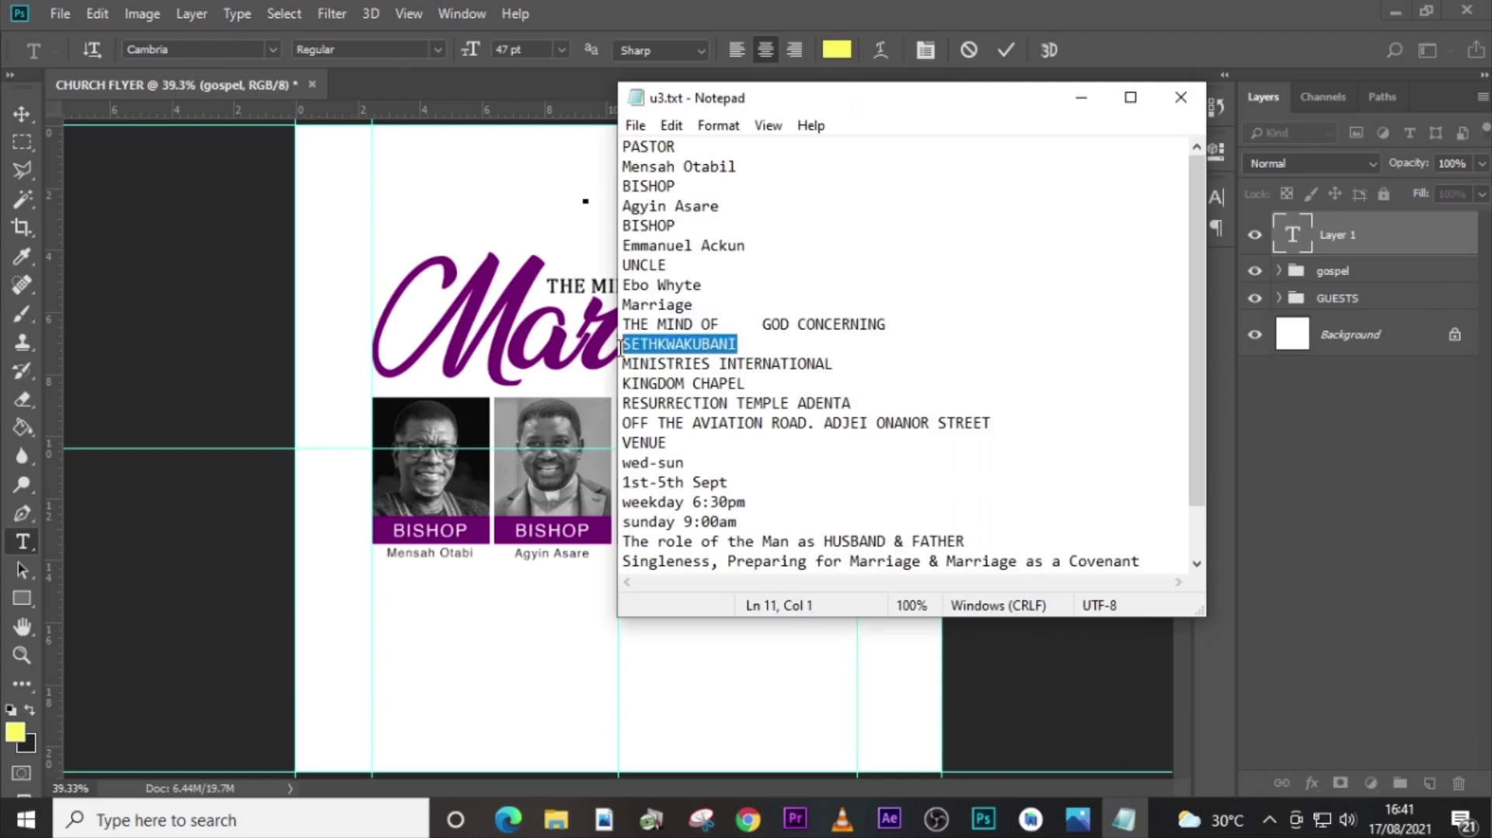
pyautogui.hotkey('ctrl', 'c')
pyautogui.click(1294, 237)
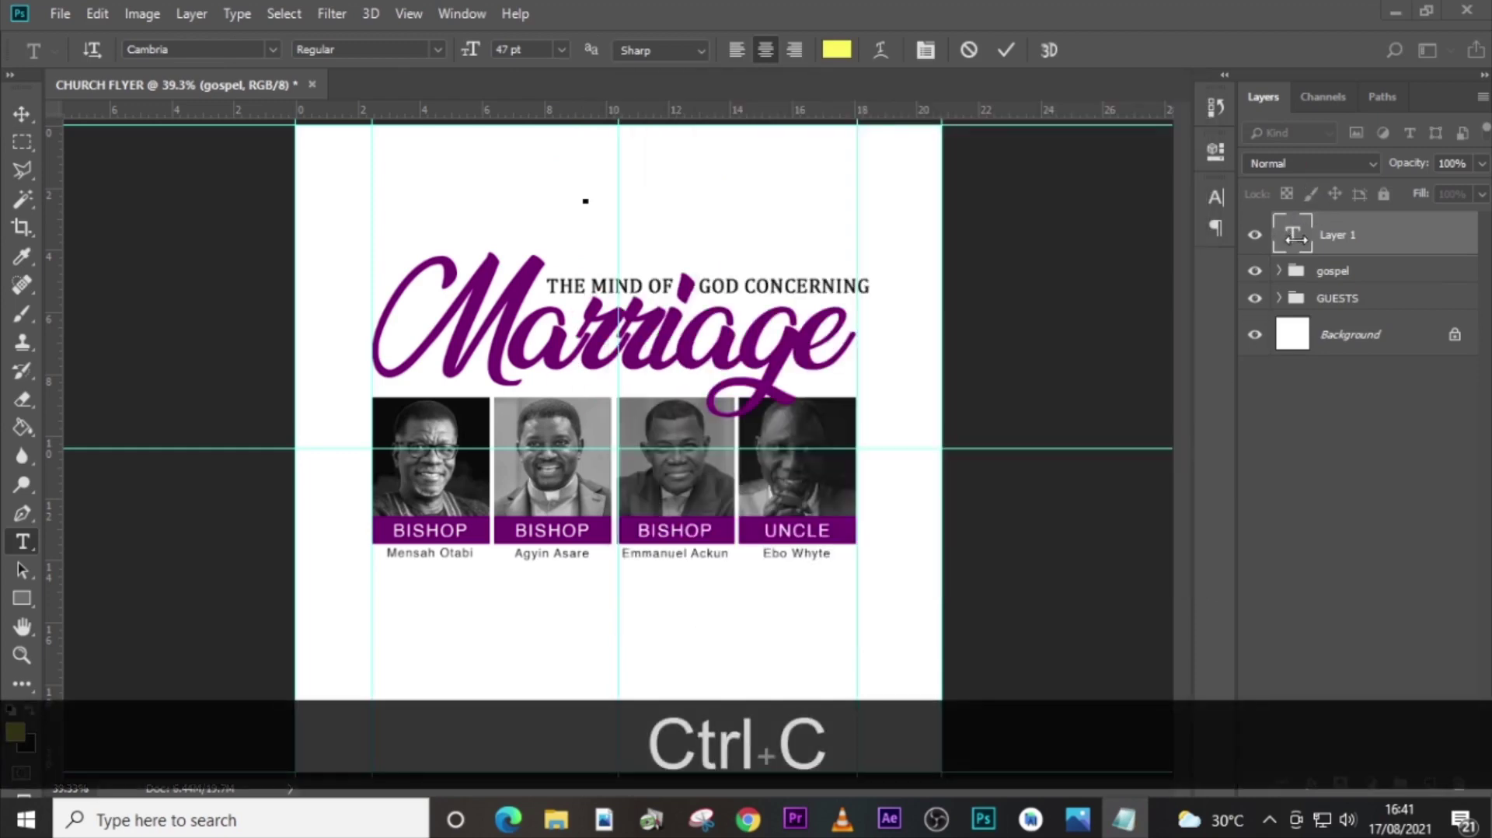
pyautogui.click(1294, 237)
pyautogui.hotkey('ctrl', 'v')
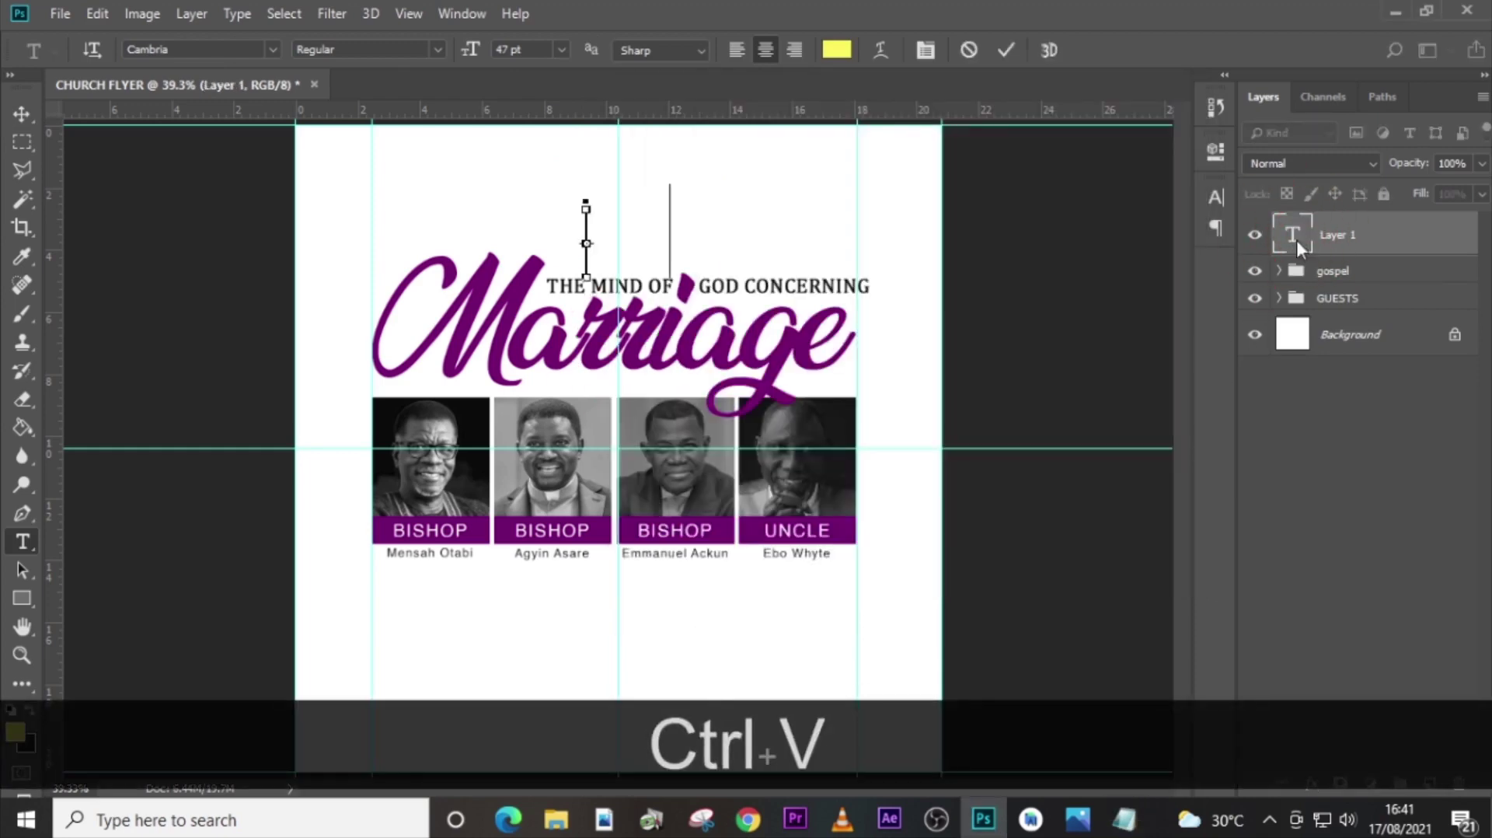
pyautogui.click(1296, 241)
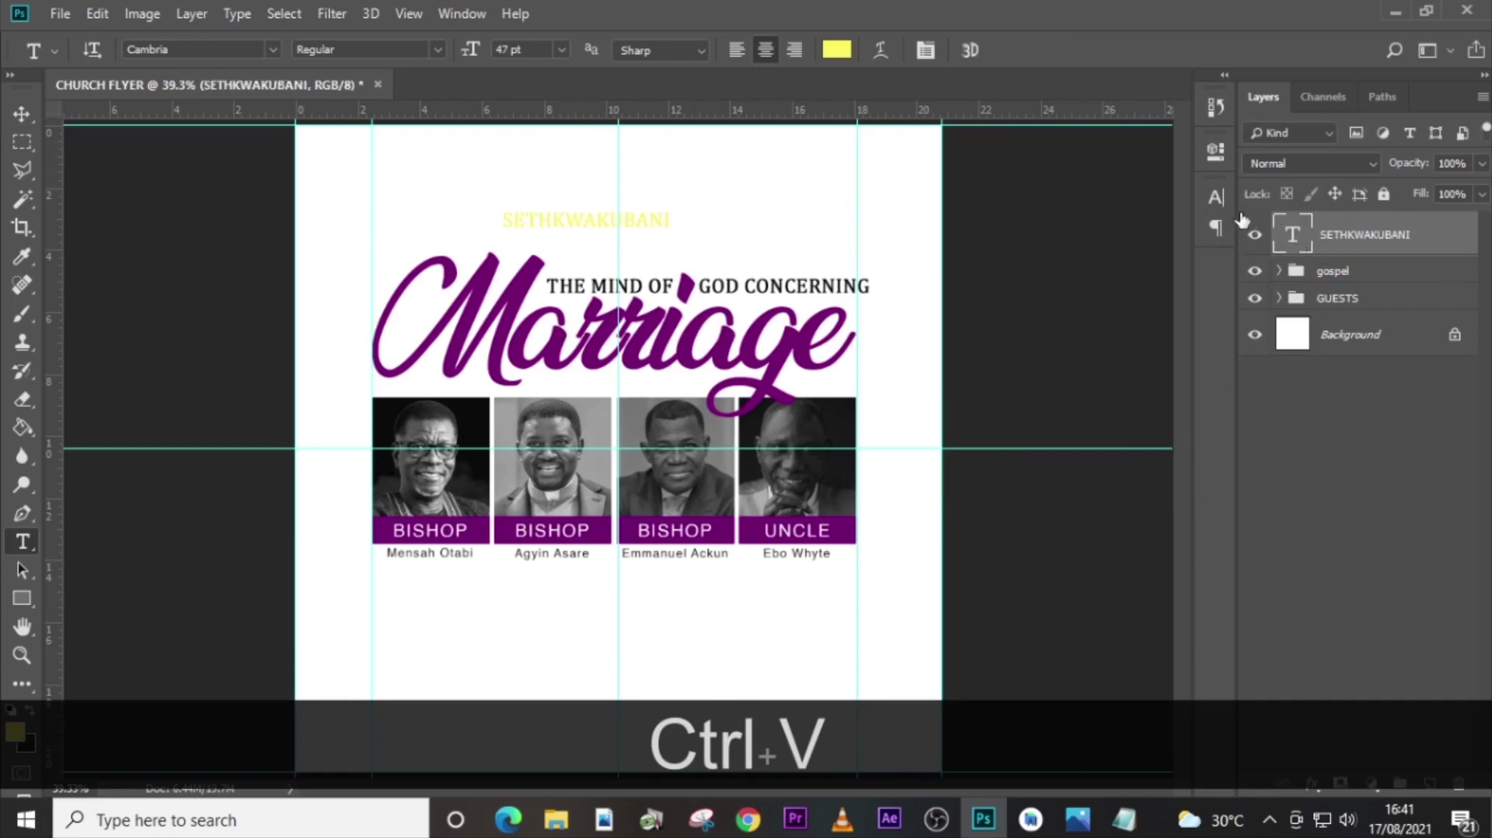
# Set the ministry name's text colour to black (000000).
pyautogui.click(1218, 197)
pyautogui.click(1154, 329)
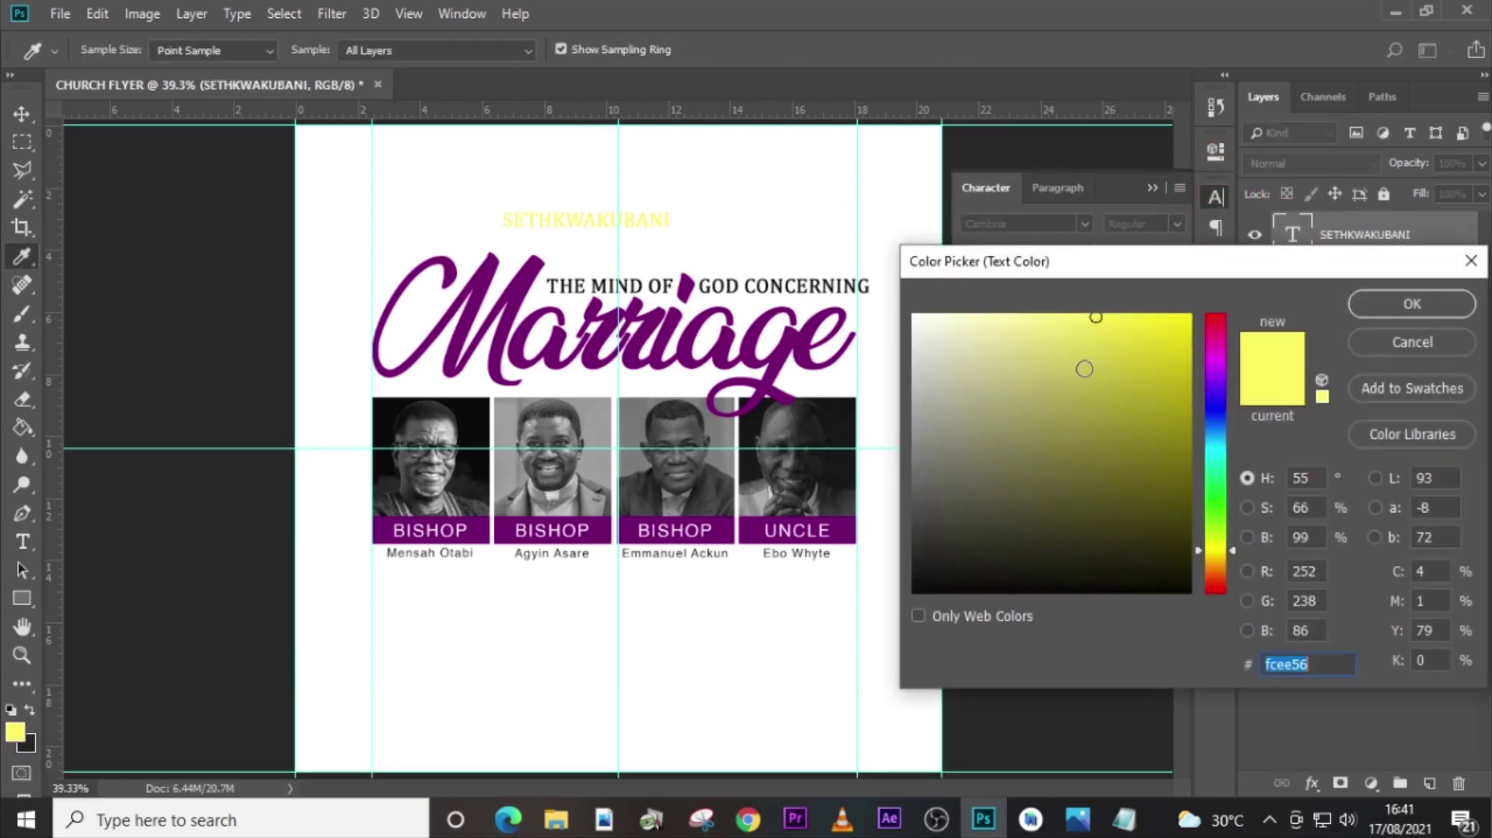
pyautogui.write('000000')
pyautogui.click(1409, 305)
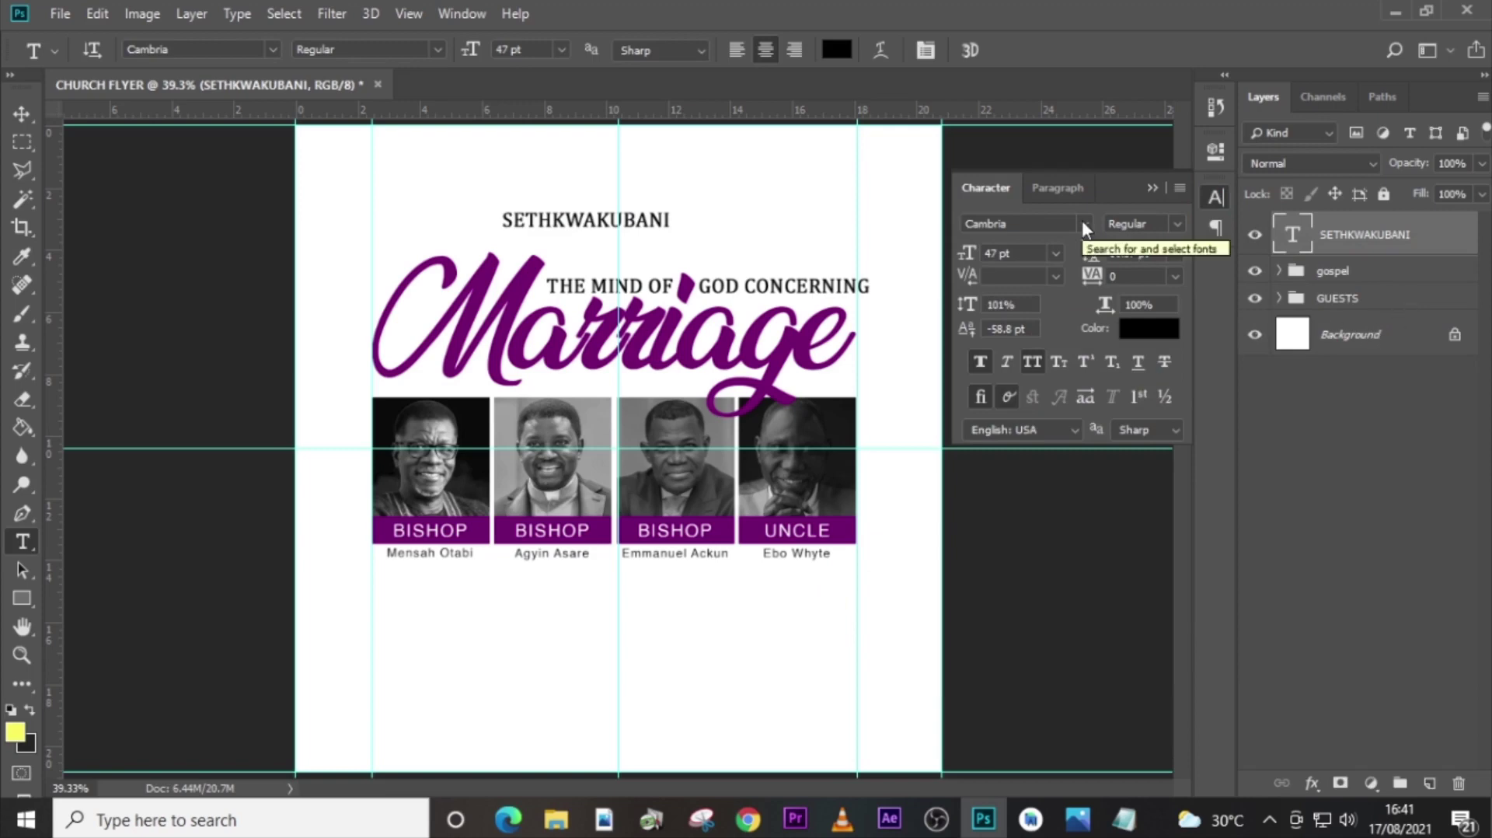
# Set the ministry name to Cambria Bold at 27 pt with Faux Bold turned off.
pyautogui.click(1177, 224)
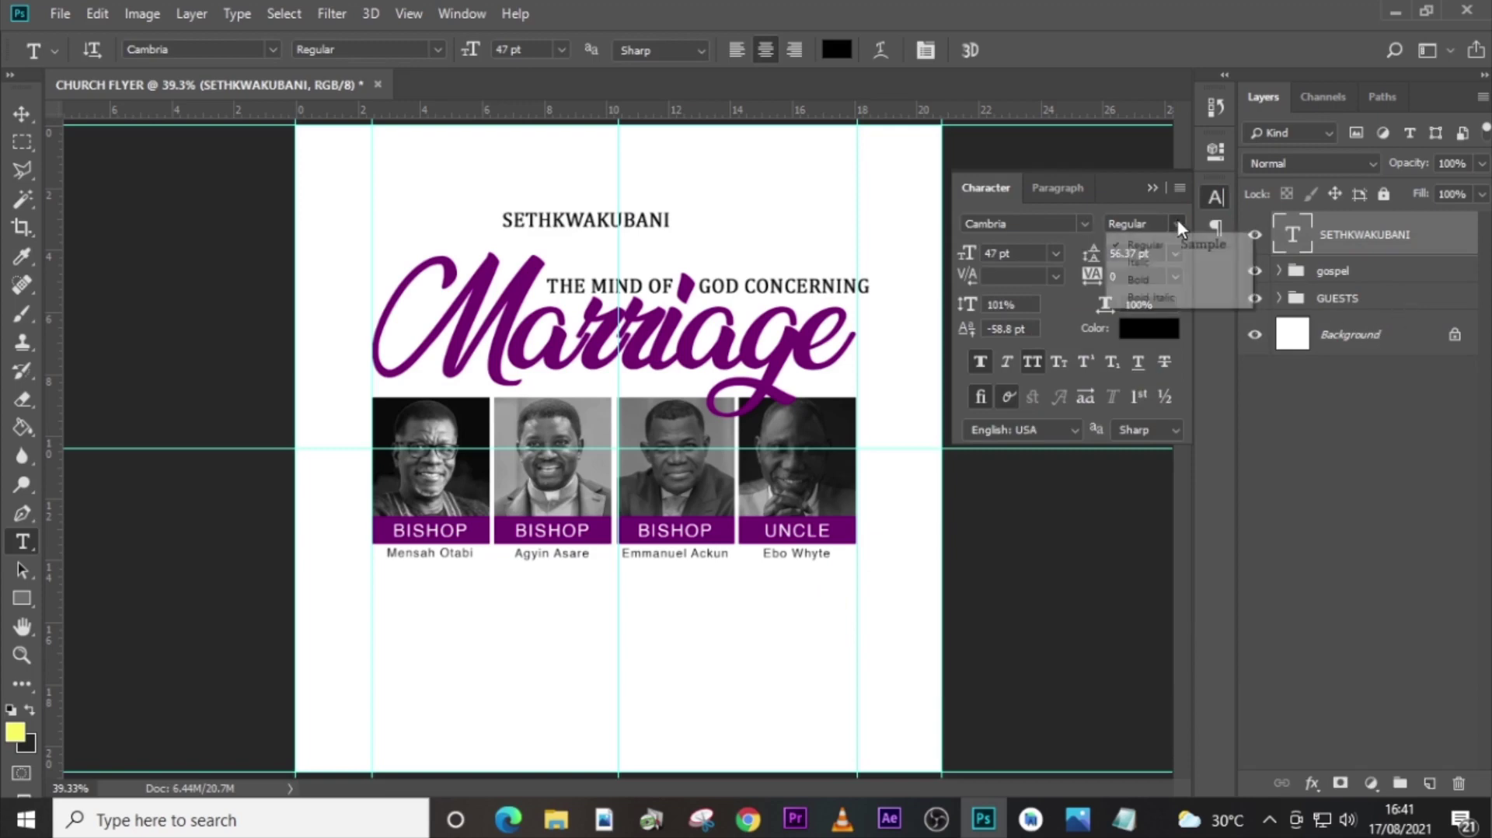
pyautogui.click(1144, 277)
pyautogui.click(960, 250)
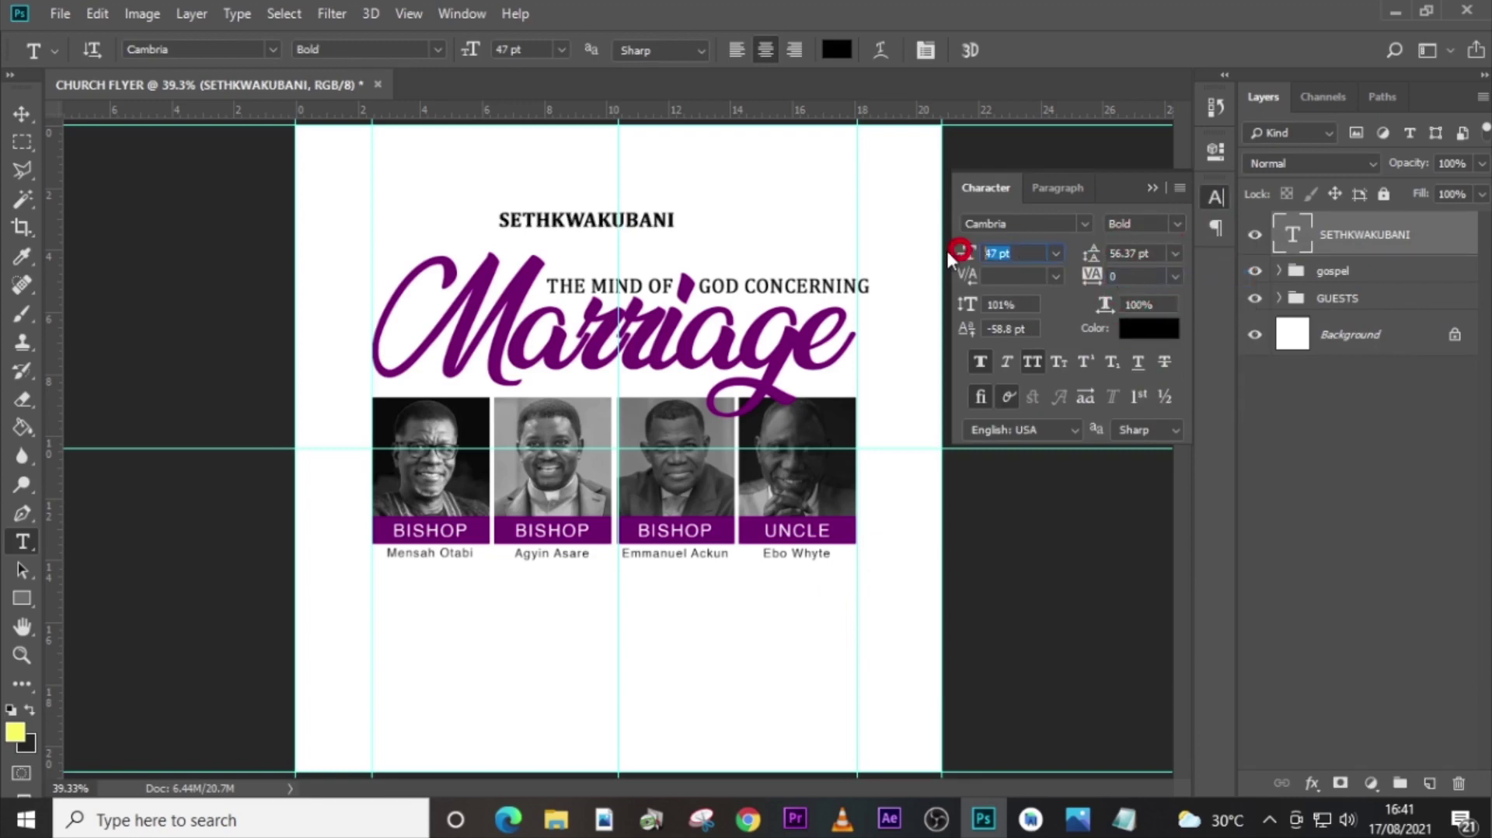
pyautogui.write('27')
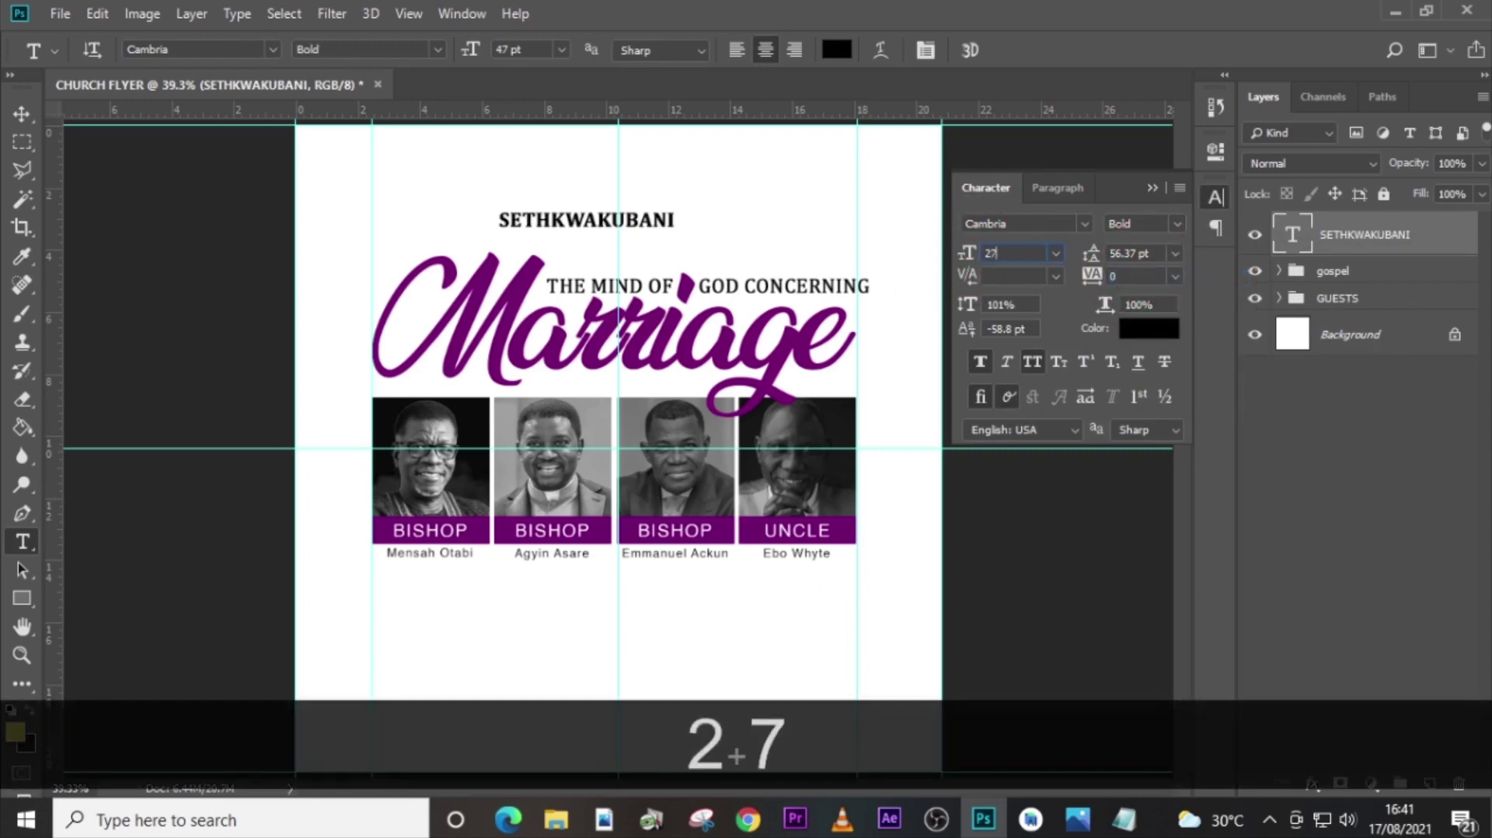
pyautogui.press('Return')
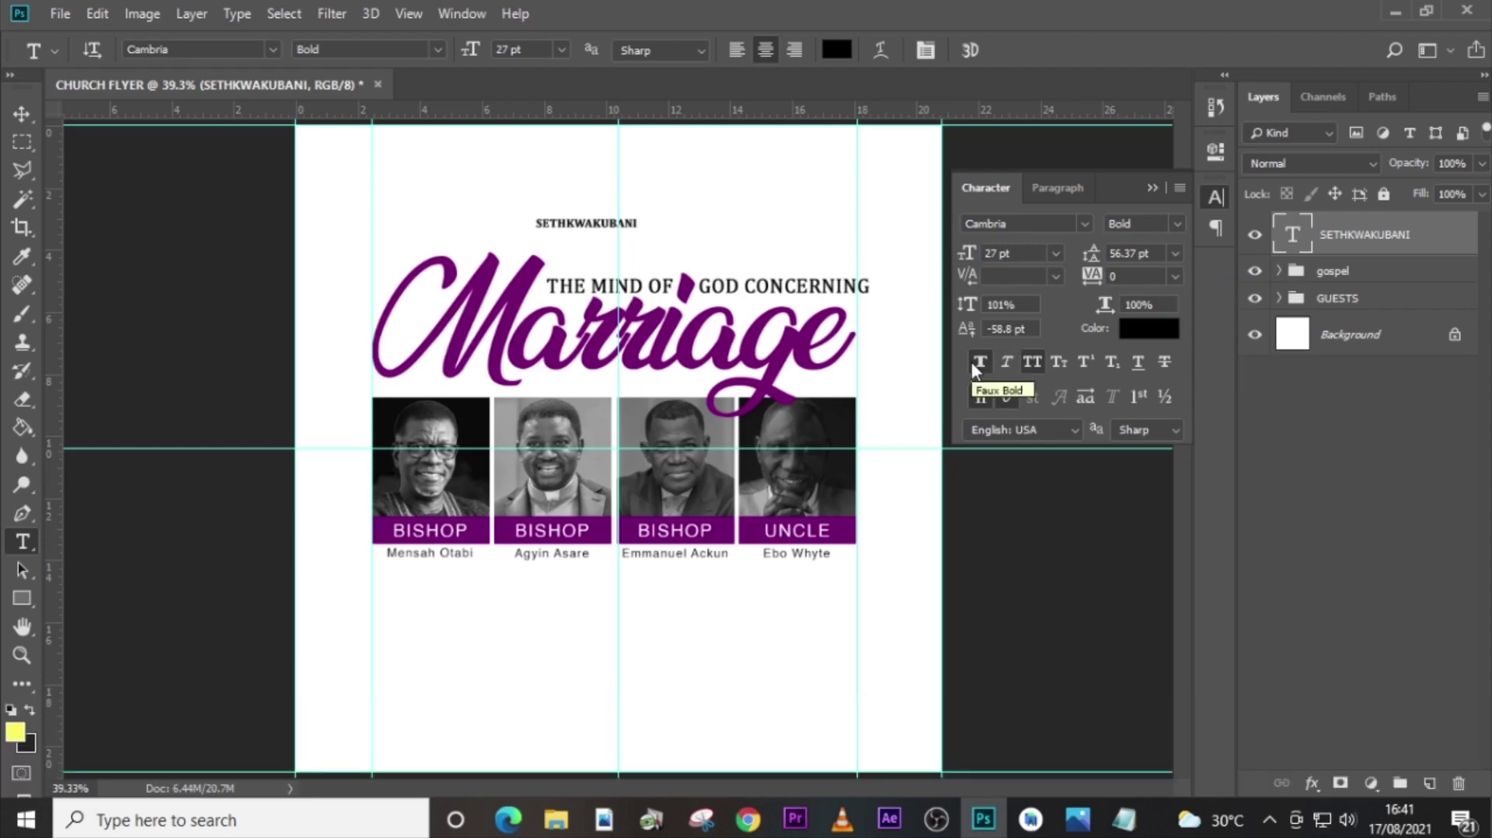
pyautogui.click(977, 362)
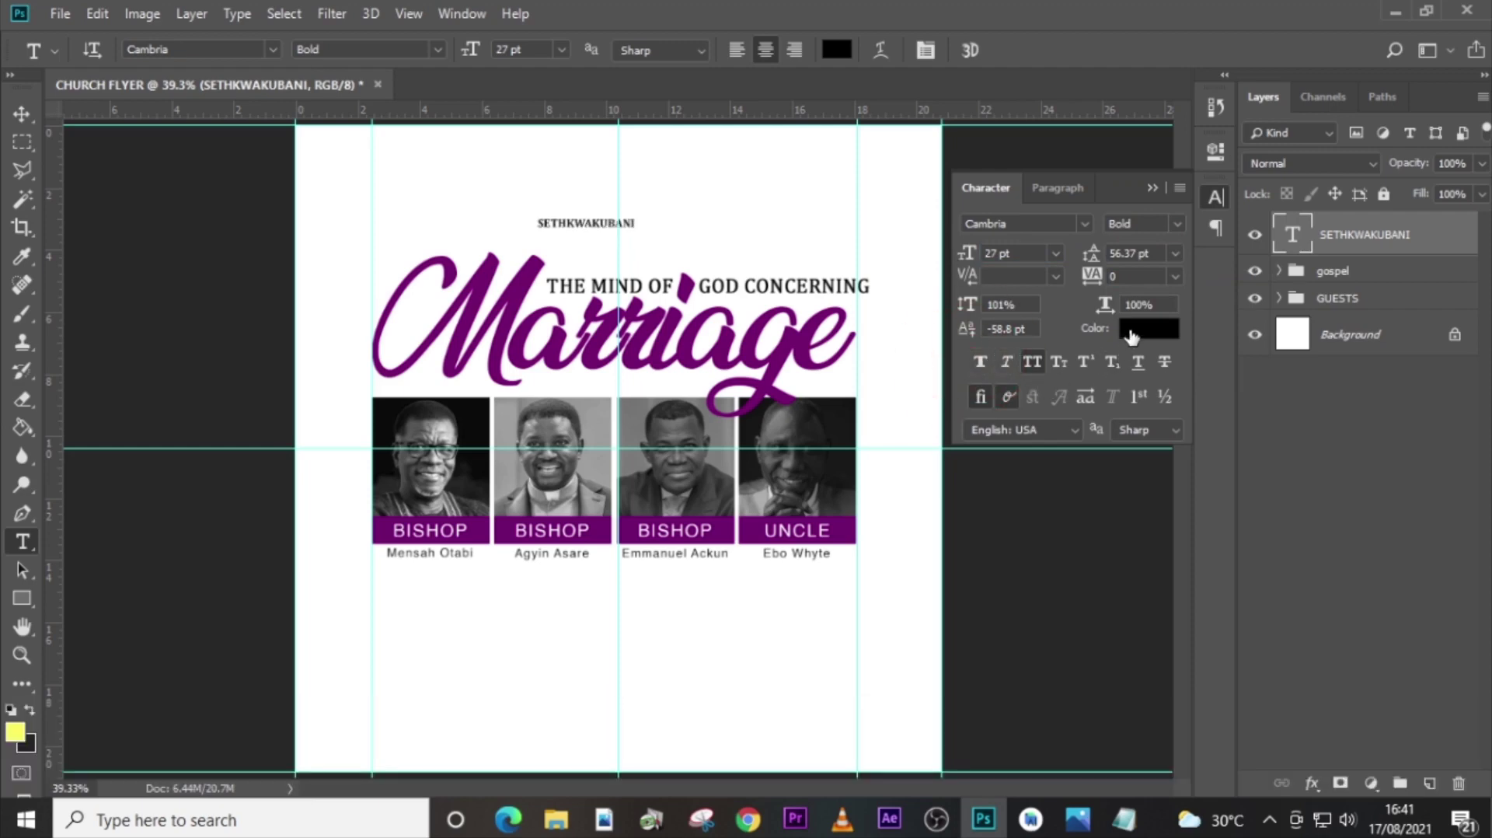
# Move the ministry name up near the vertical centre guide and place a duplicate of it directly below.
pyautogui.press('v')
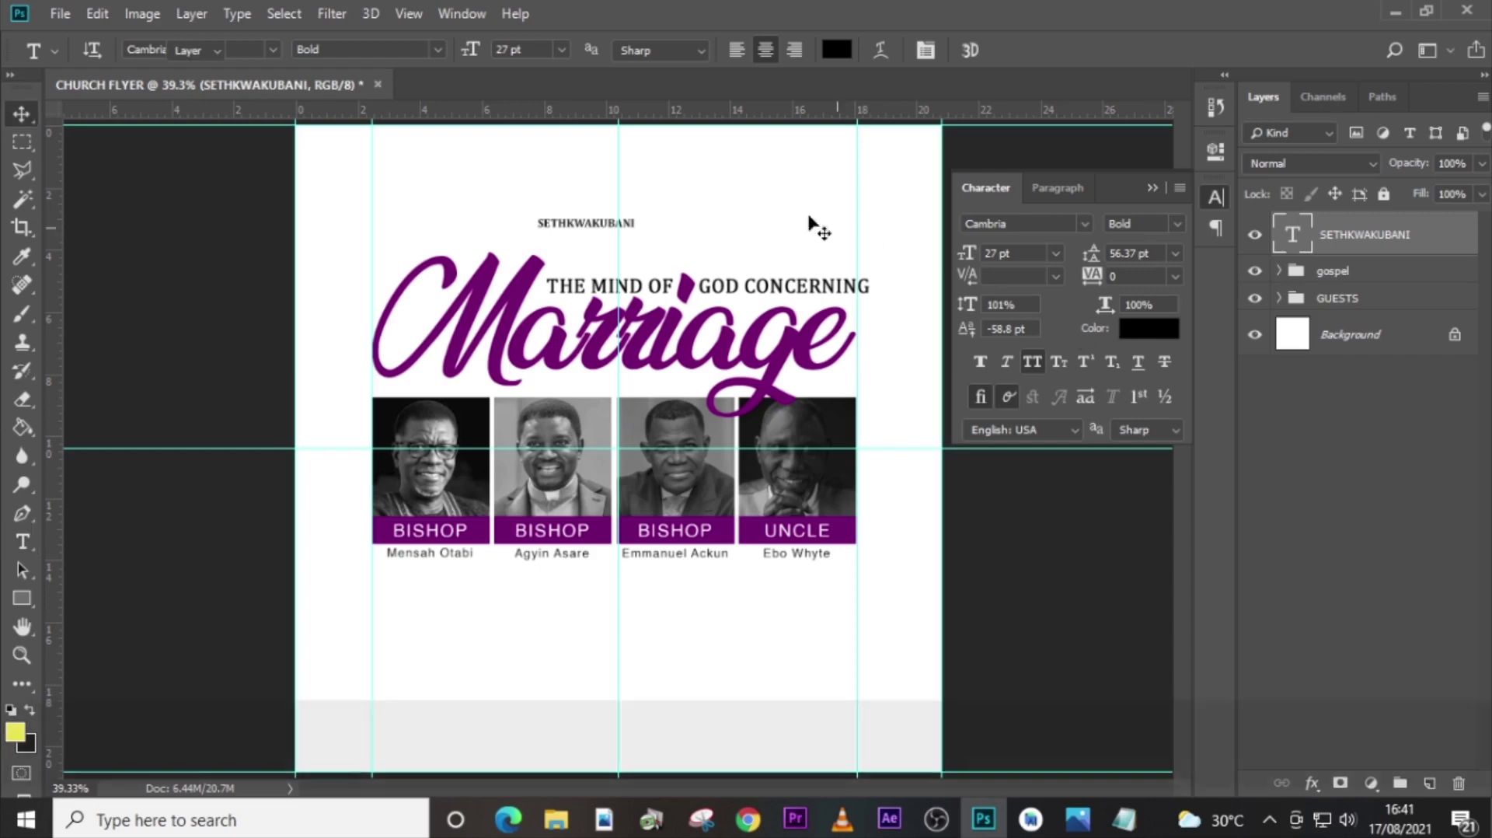
pyautogui.moveTo(592, 222); pyautogui.dragTo(632, 185)
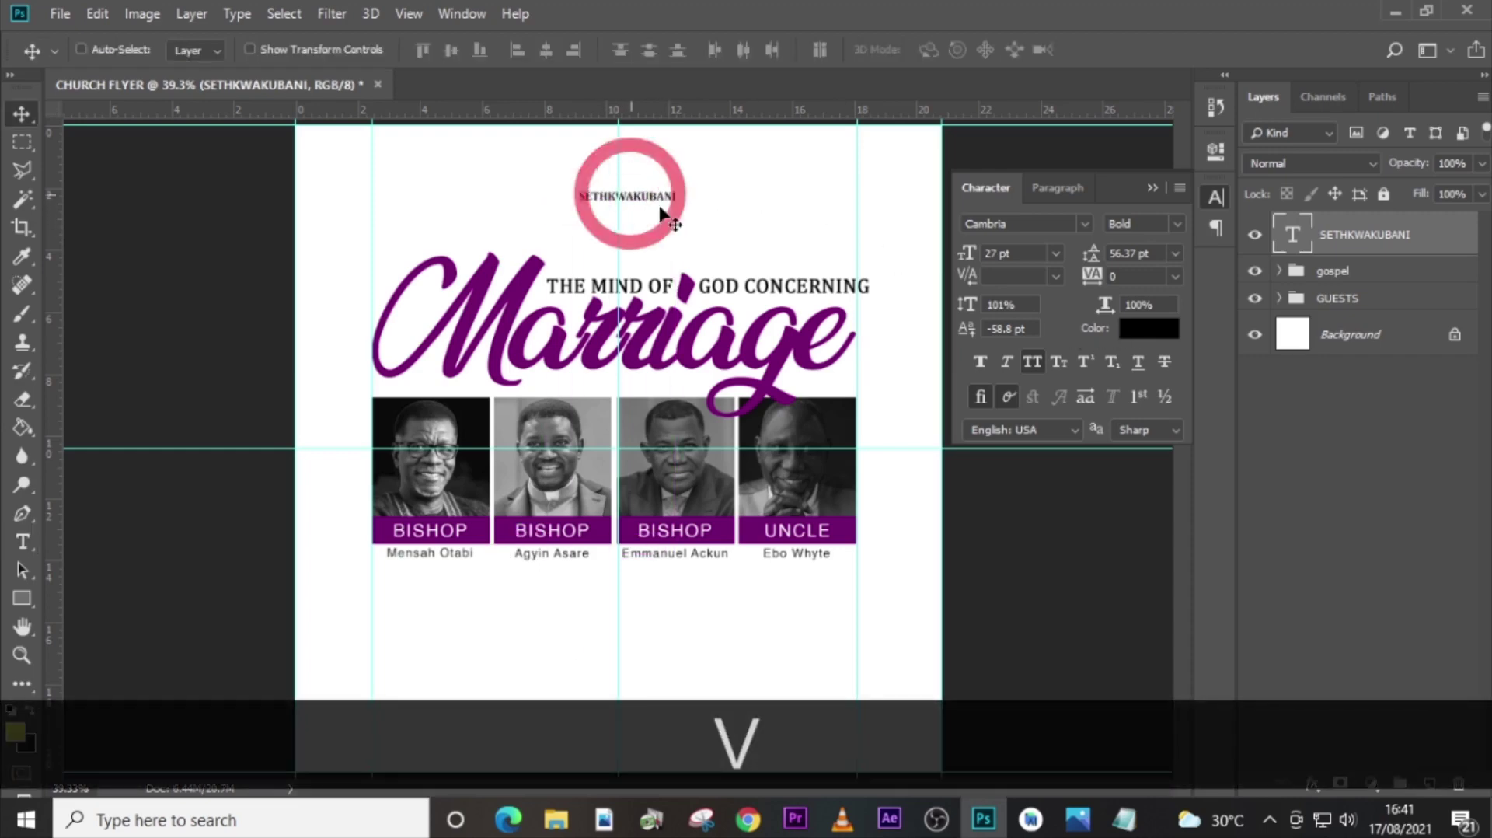
pyautogui.hotkey('ctrl', 'j')
pyautogui.hotkey('shift', 'Down')
pyautogui.hotkey('shift', 'Down')
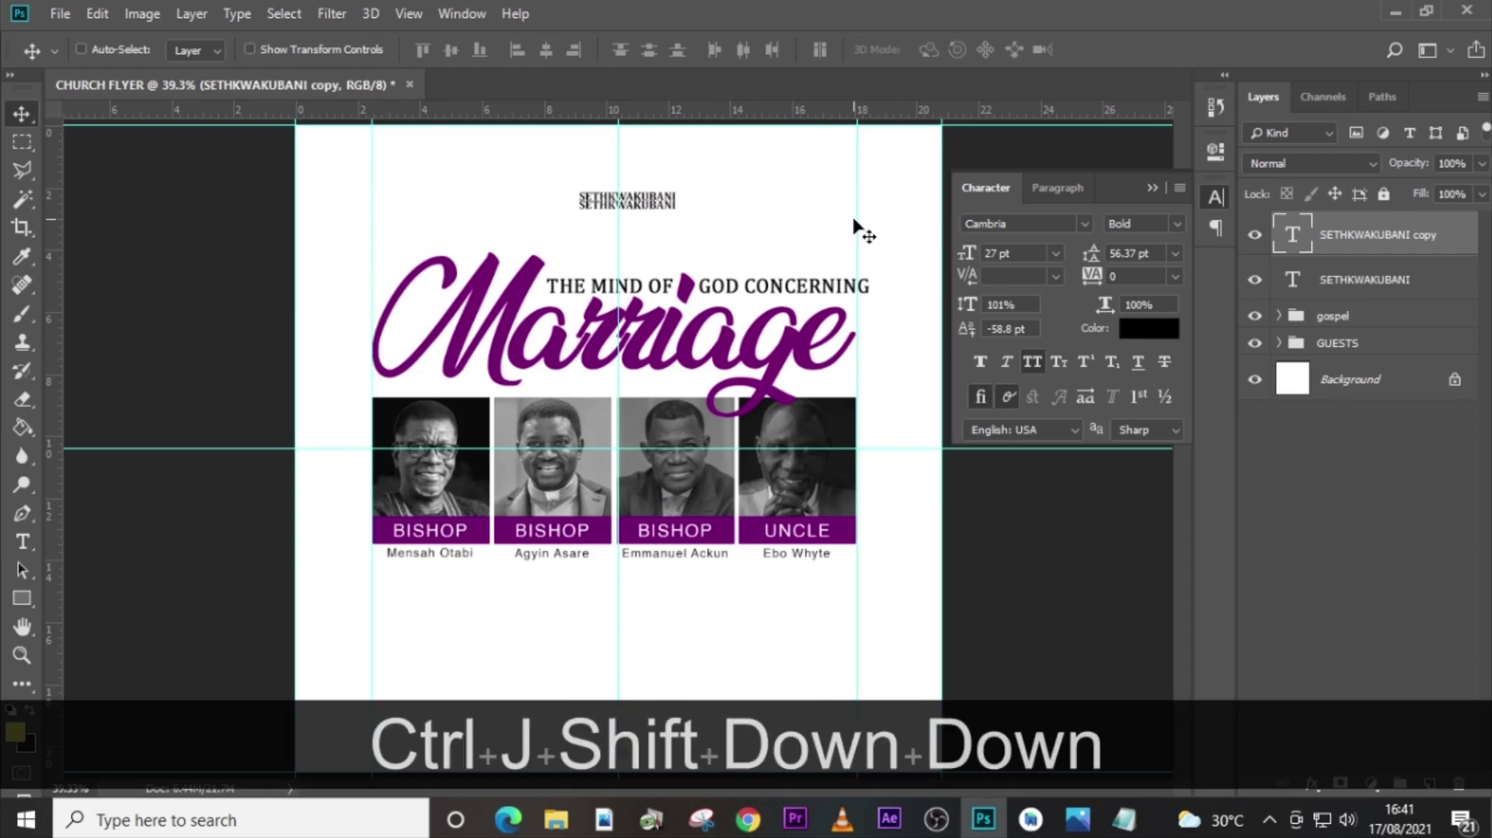
pyautogui.hotkey('shift', 'Down')
pyautogui.hotkey('ctrl', '=')
pyautogui.hotkey('ctrl', '=')
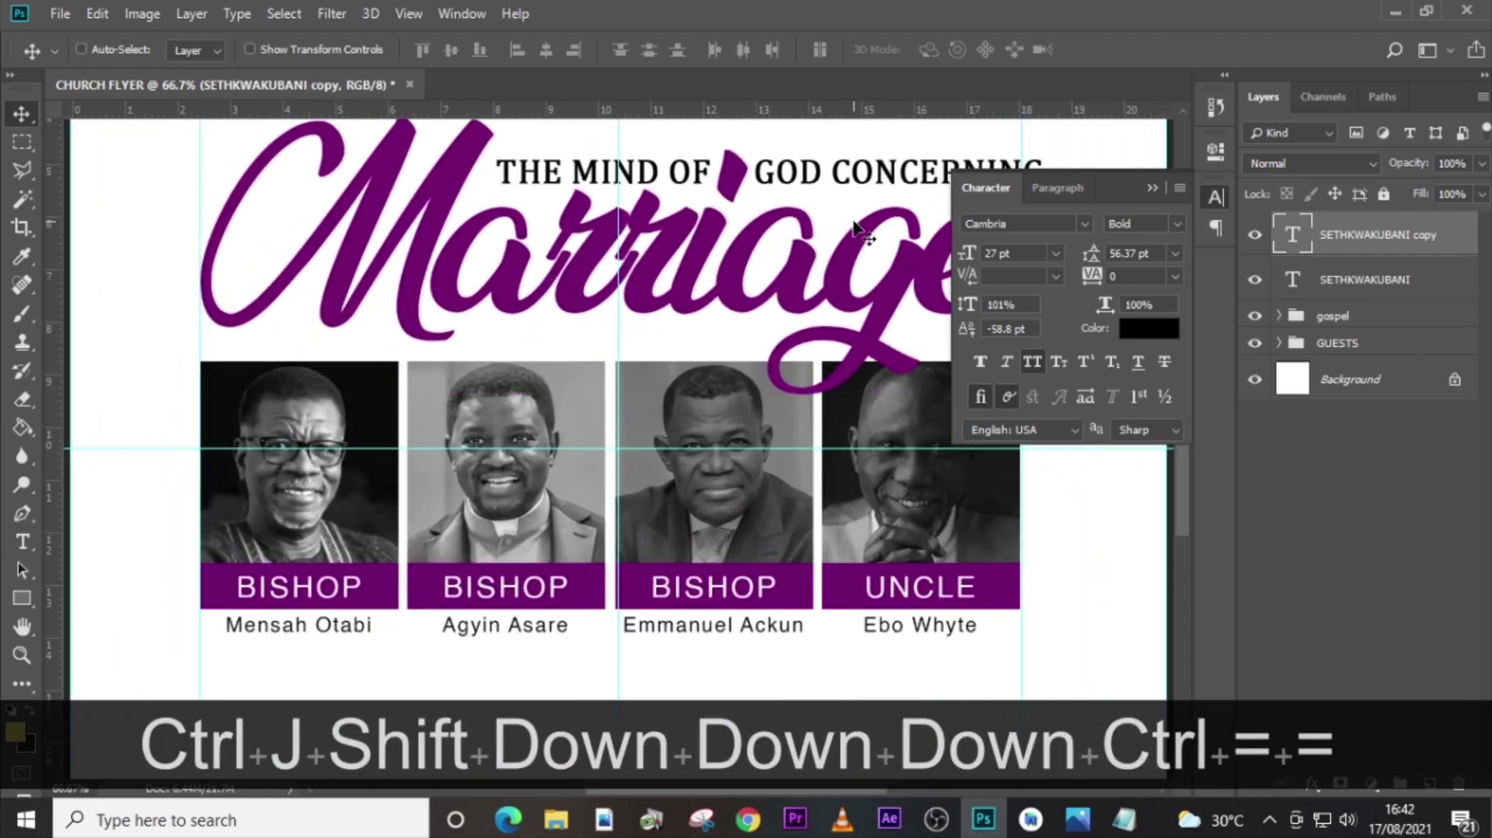
# Replace the text of the duplicated ministry name line with MINISTRIES INTERNATIONAL, copied from the Notepad notes.
pyautogui.scroll(4, 802, 136)
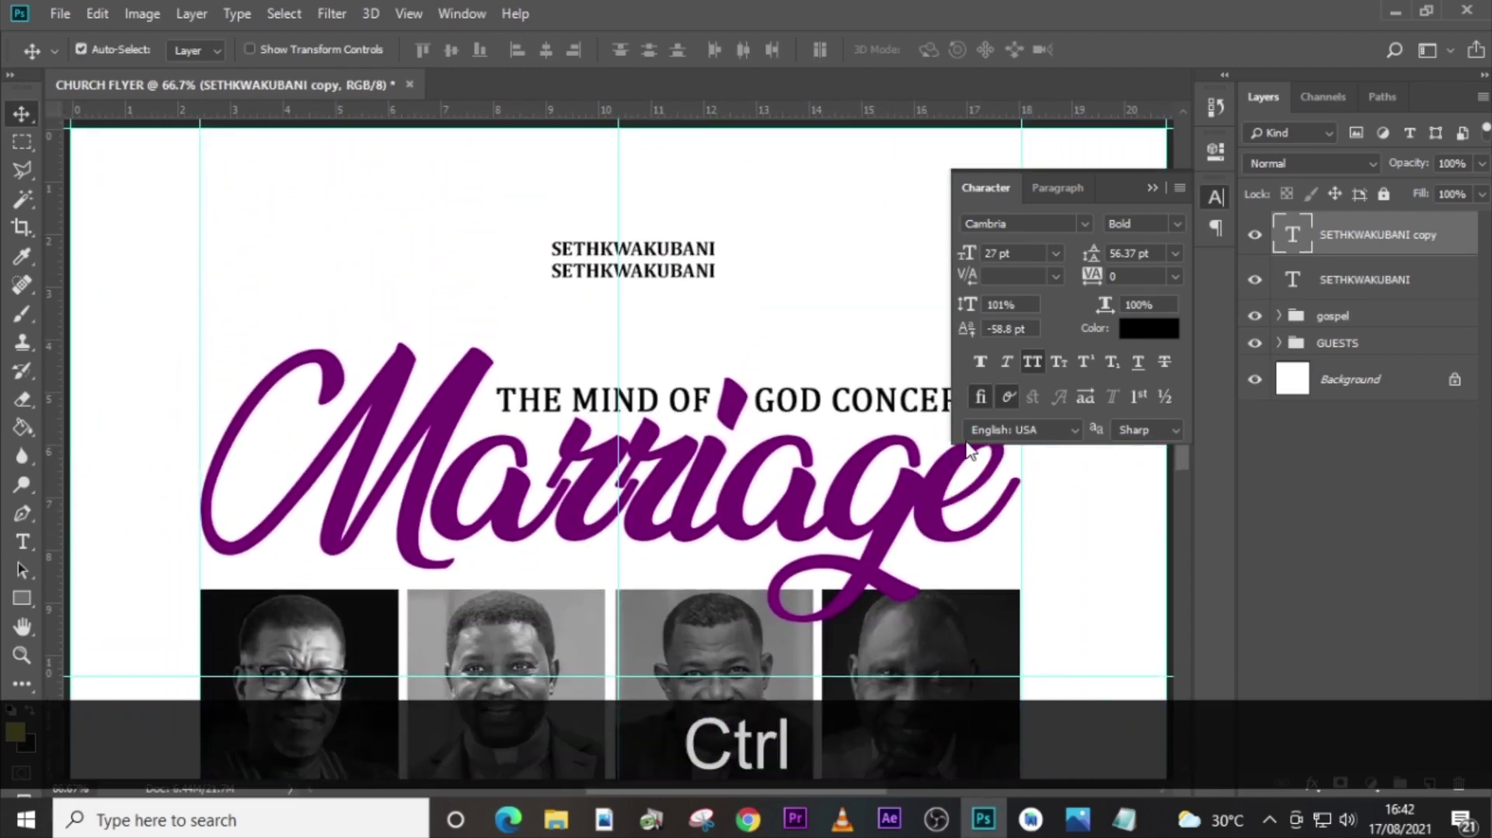
pyautogui.hotkey('ctrl', '=')
pyautogui.scroll(1, 969, 448)
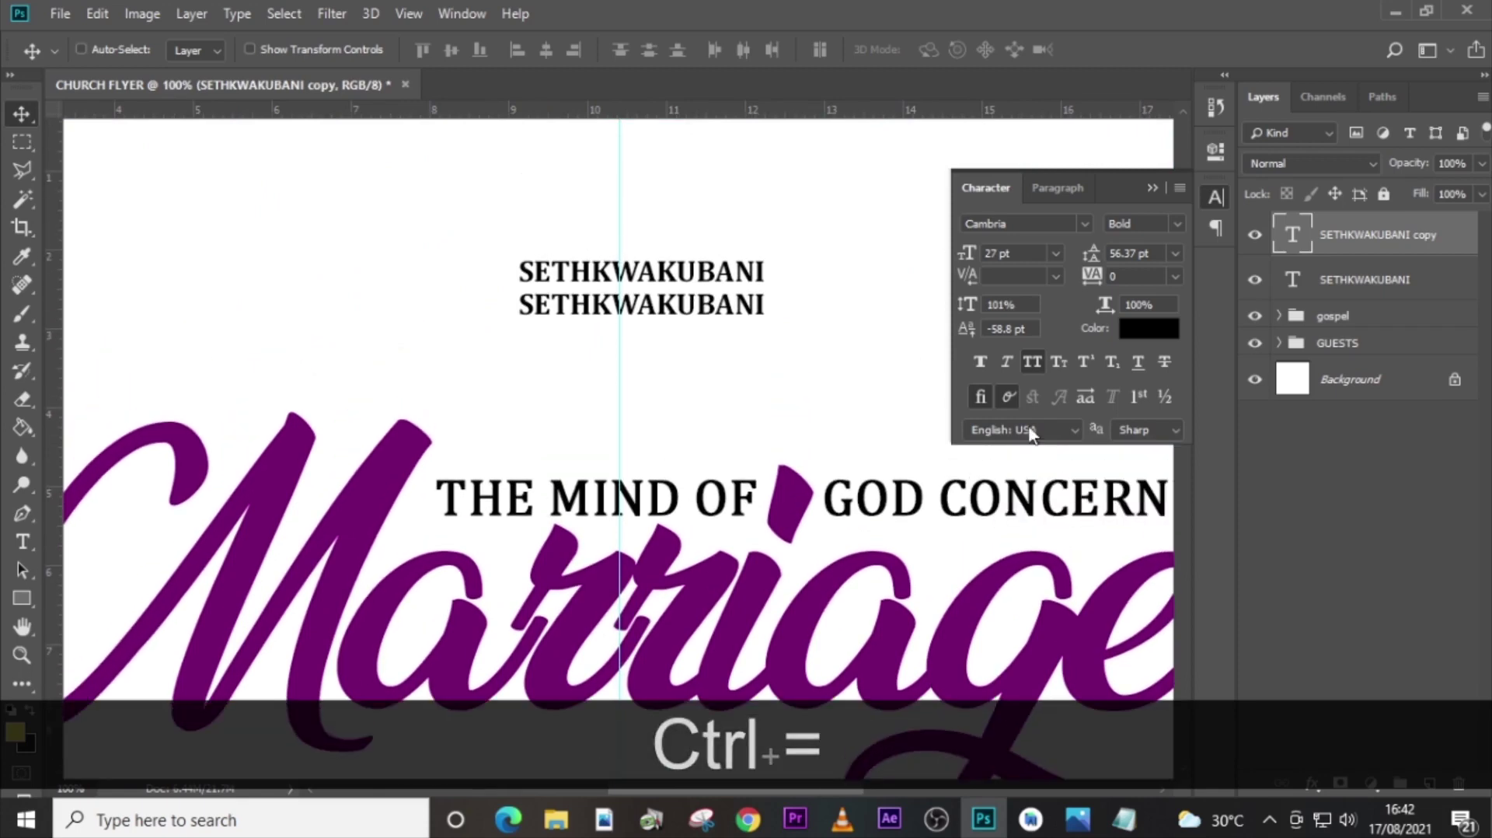
pyautogui.click(1124, 819)
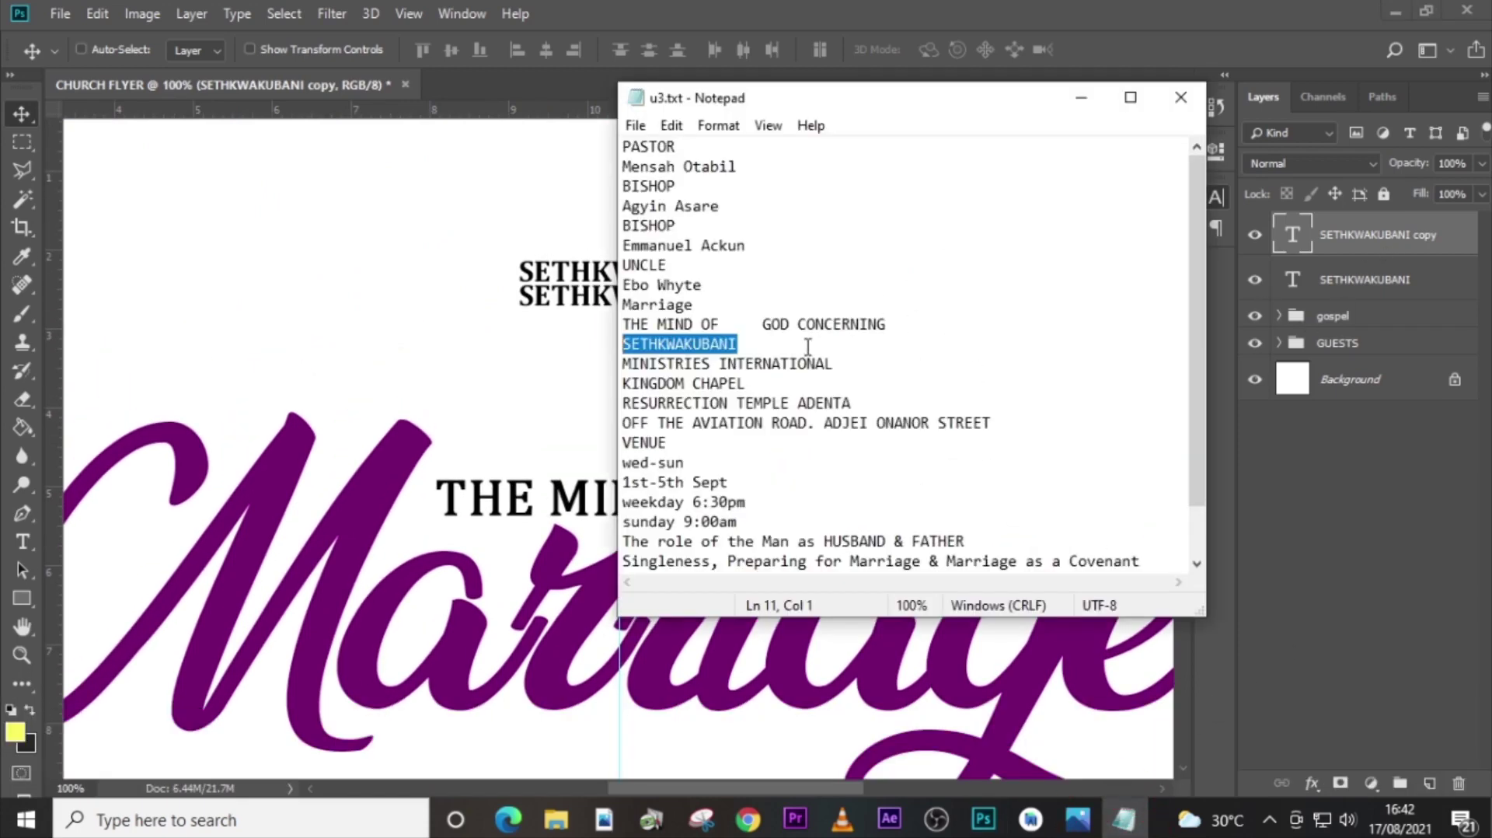
pyautogui.moveTo(831, 363); pyautogui.dragTo(608, 363)
pyautogui.hotkey('ctrl', 'c')
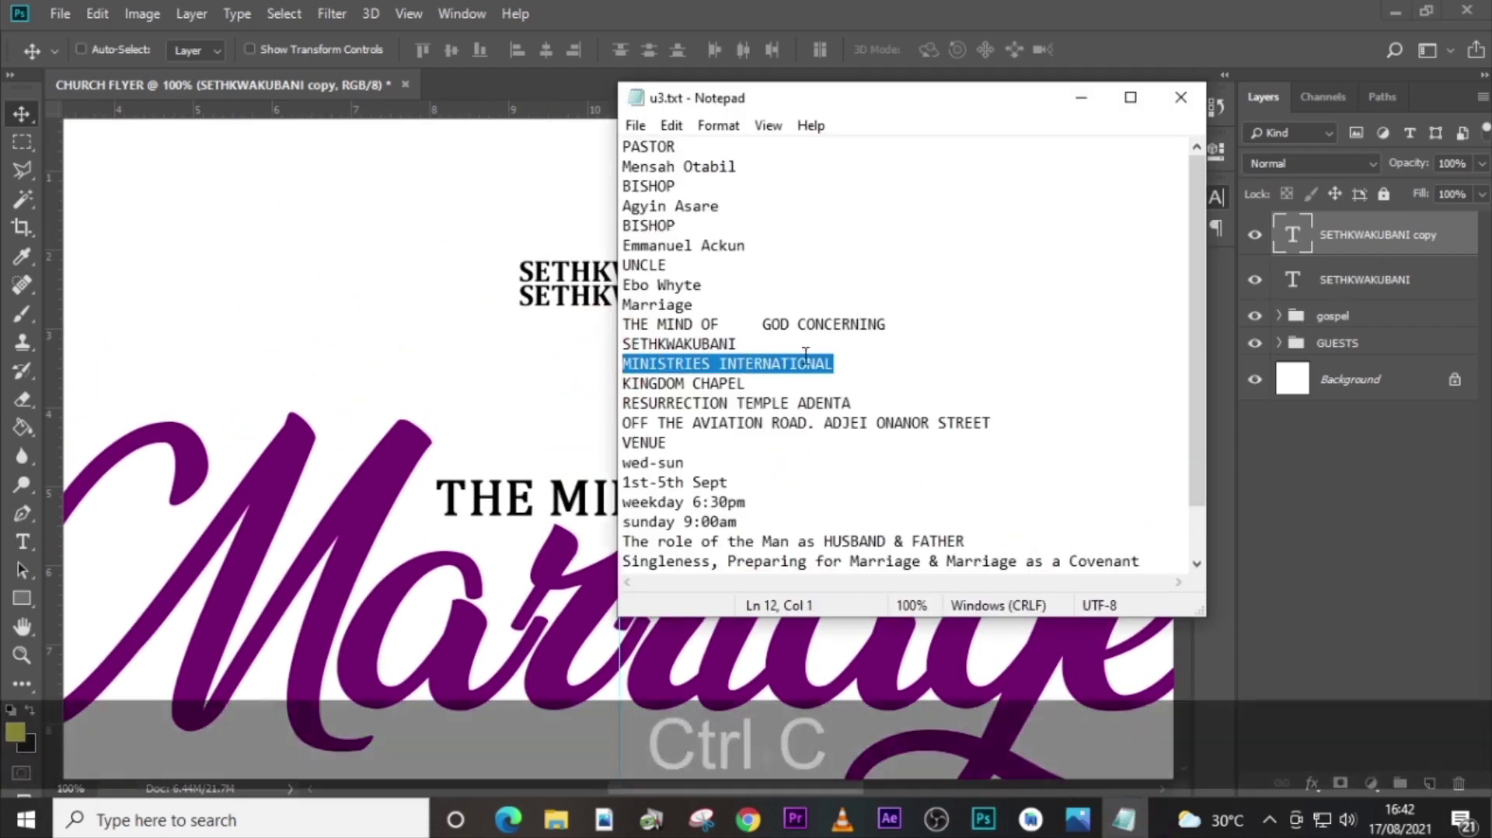
pyautogui.click(1298, 235)
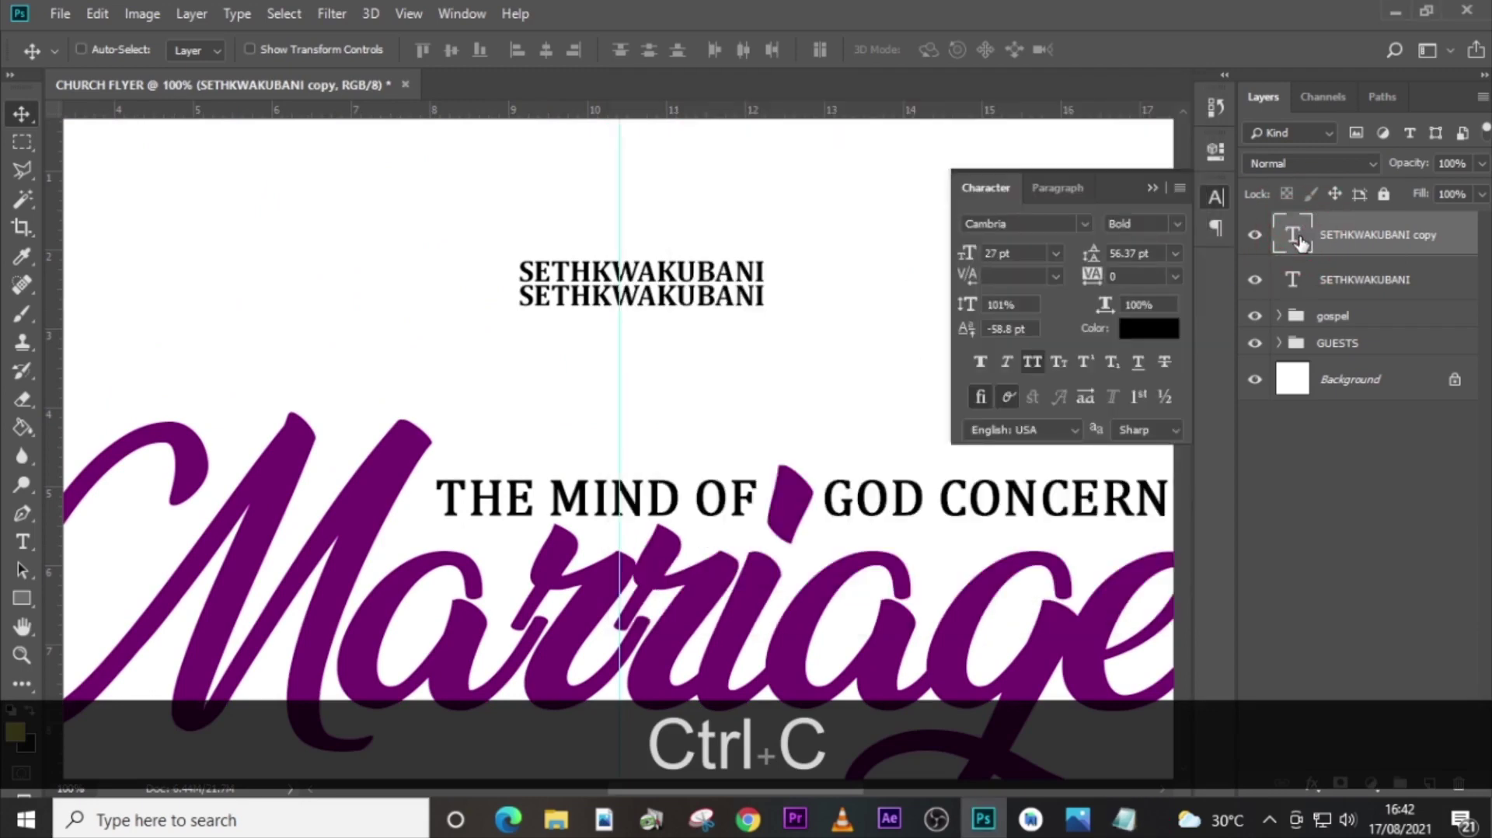
pyautogui.doubleClick(1297, 235)
pyautogui.hotkey('ctrl', 'v')
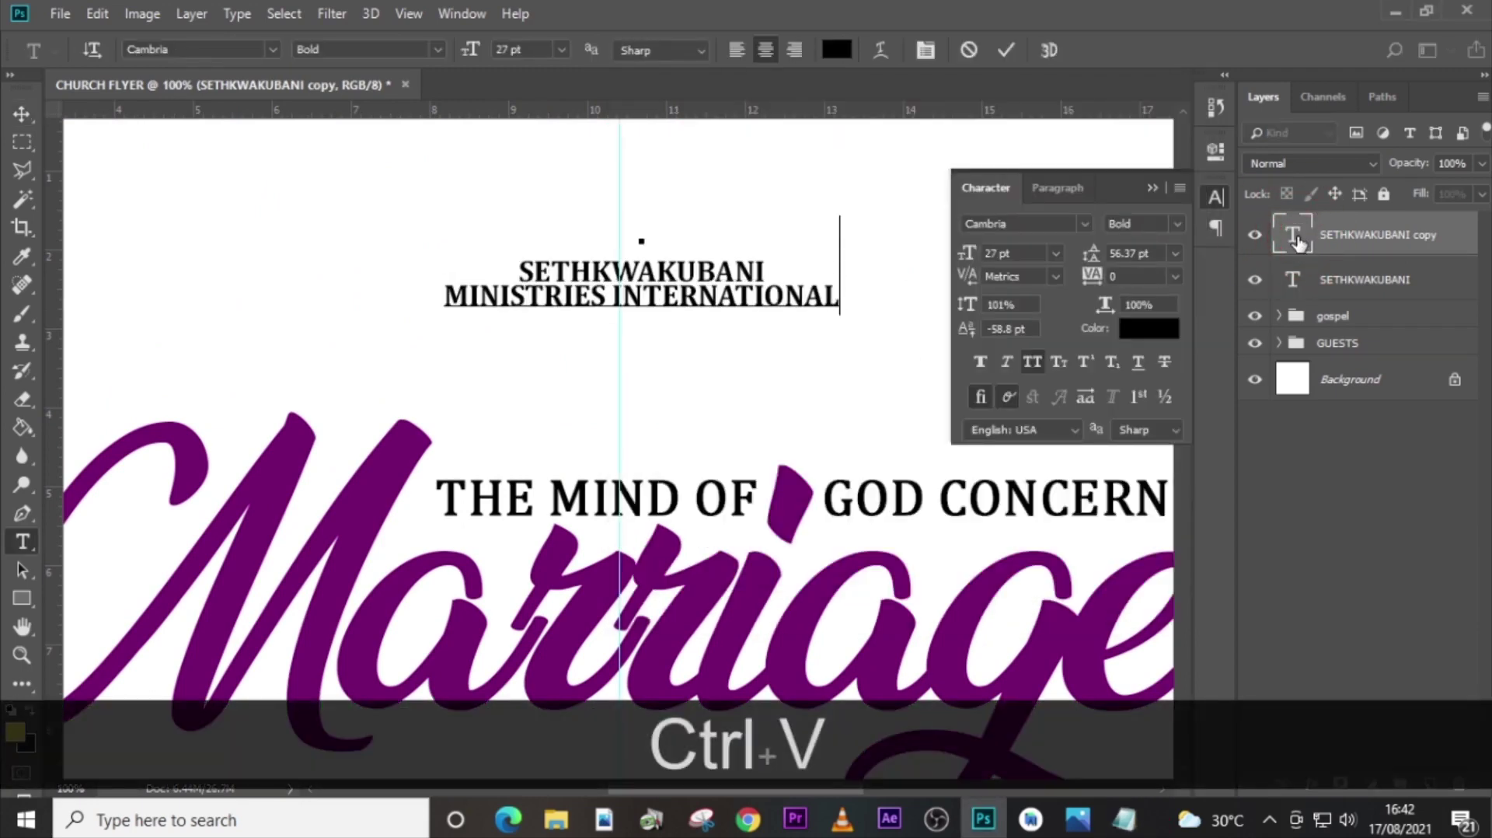
pyautogui.hotkey('ctrl', 'Return')
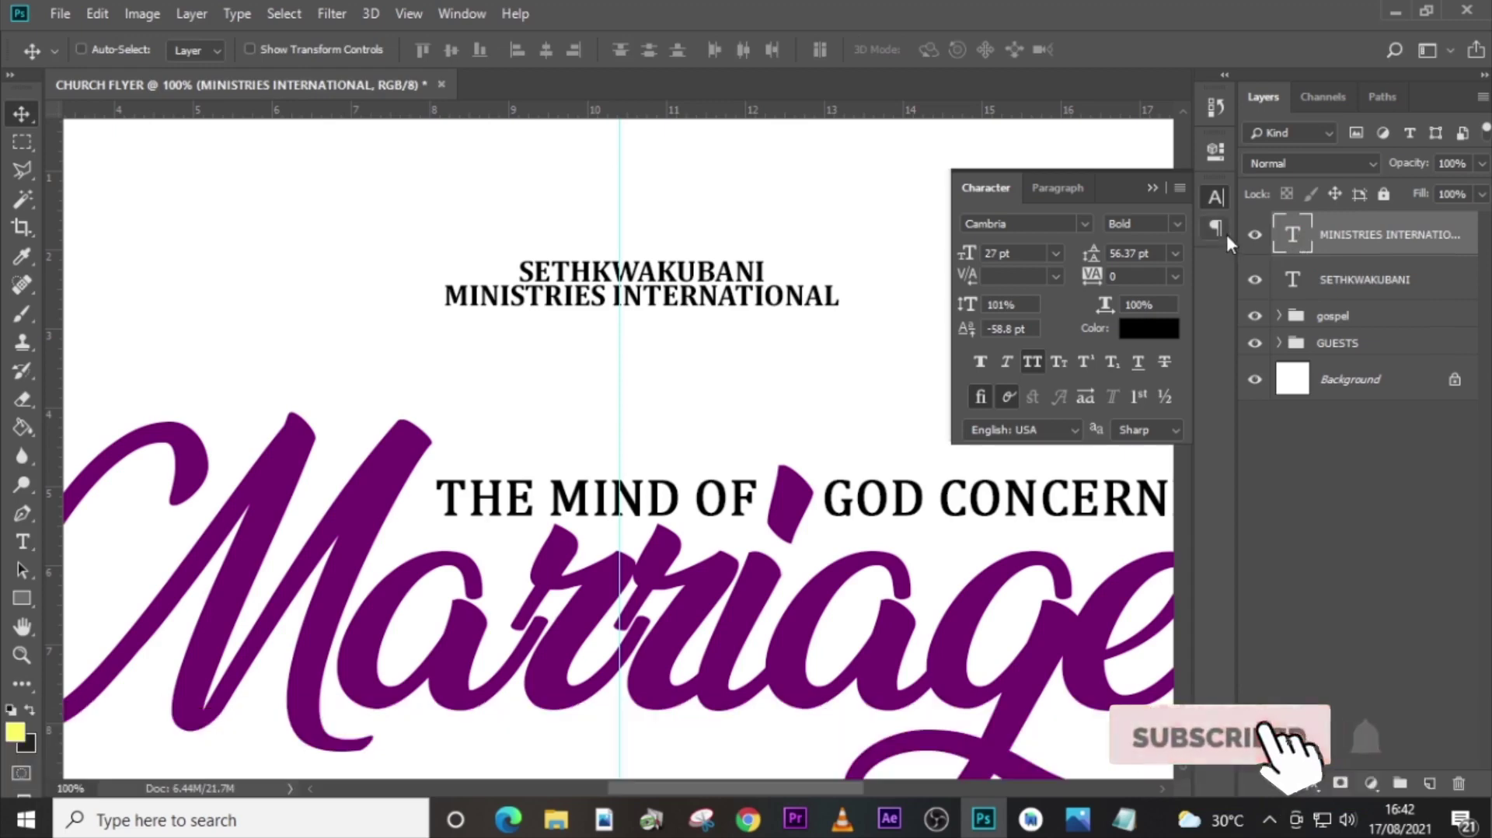
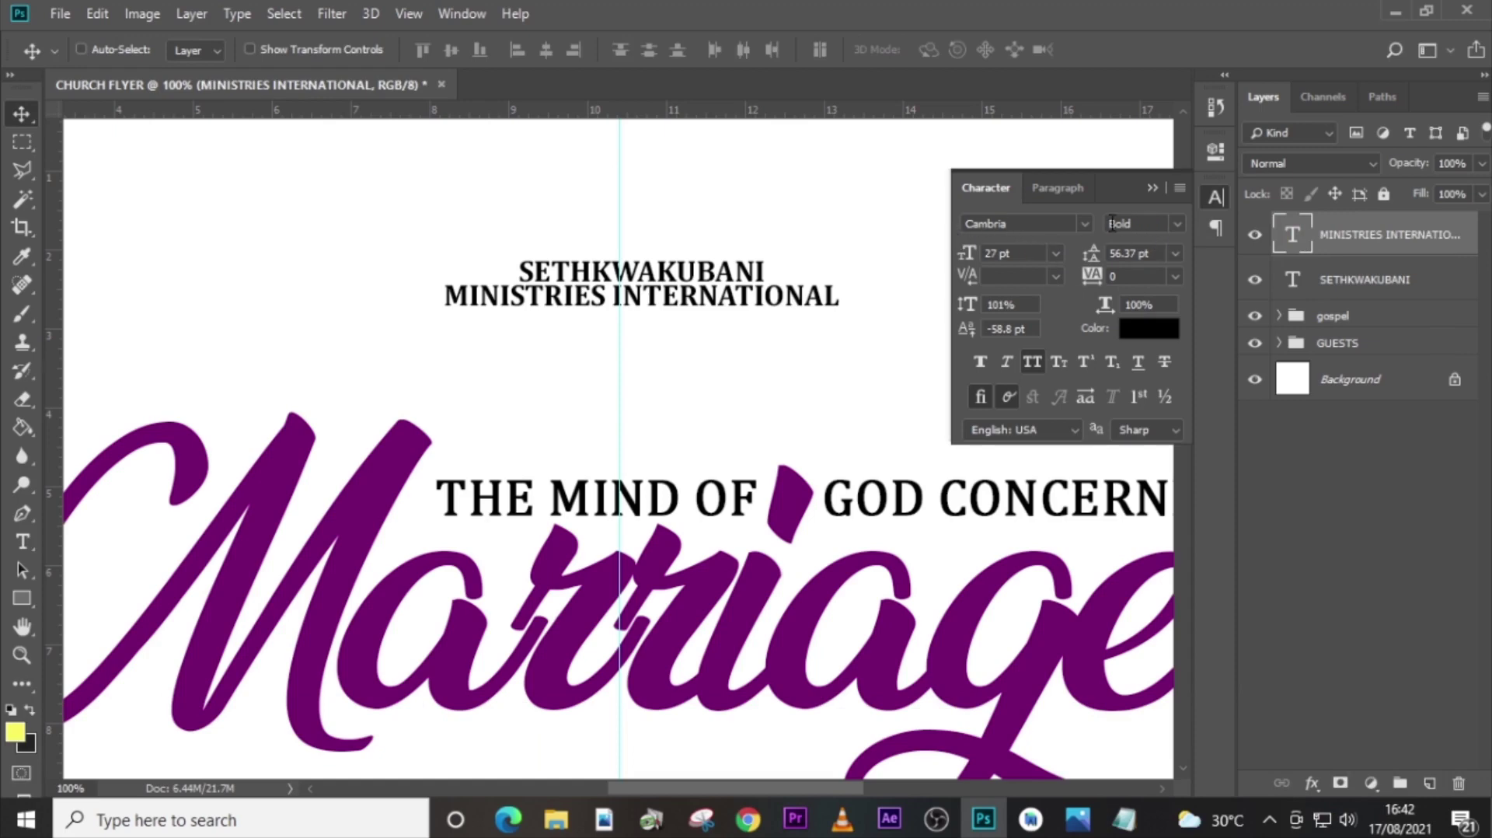
# Set the MINISTRIES INTERNATIONAL line to 15 pt with a tracking of 65.
pyautogui.click(1016, 252)
pyautogui.write('15')
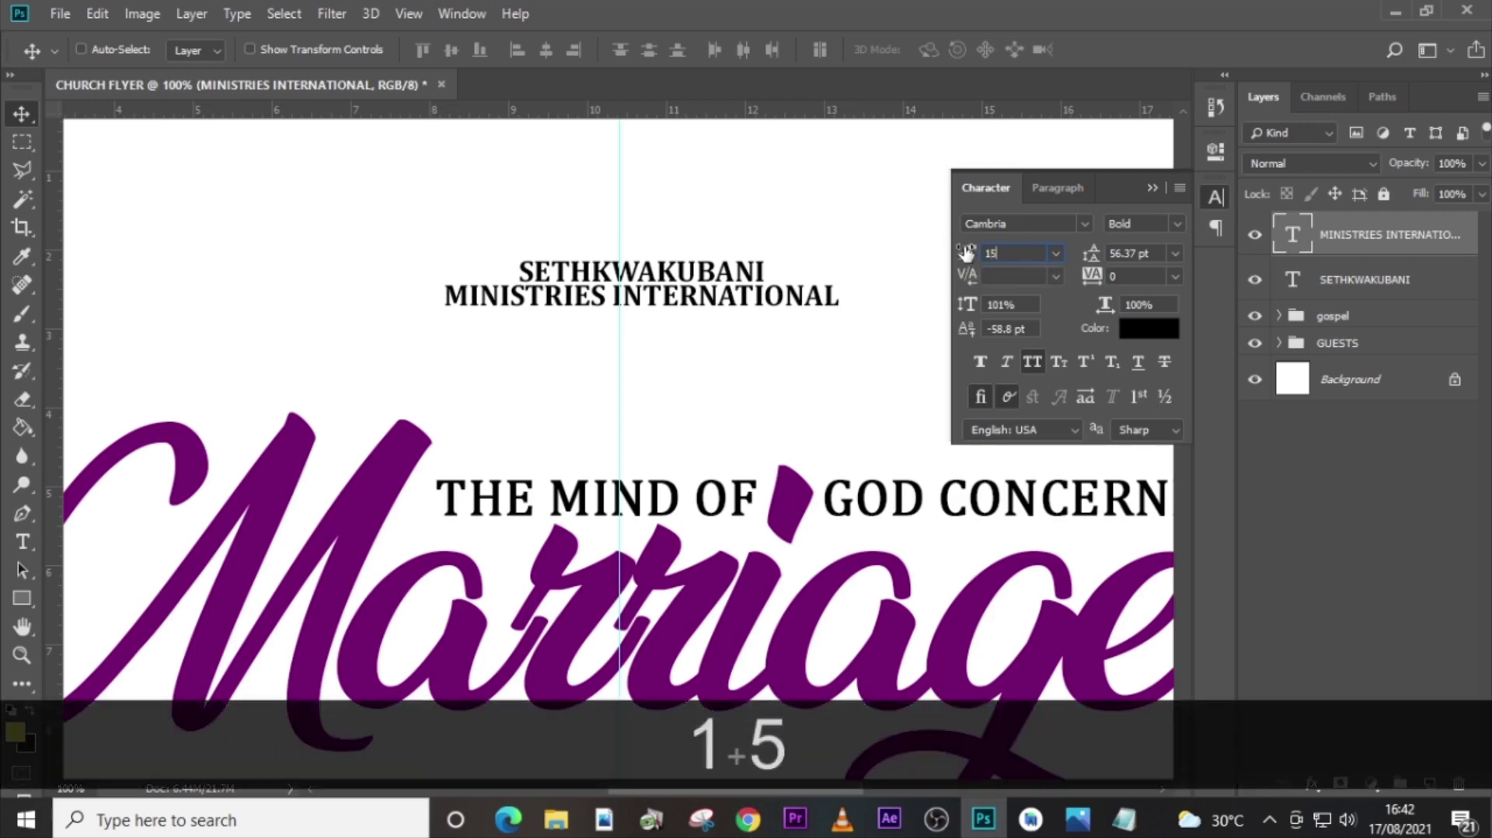
pyautogui.press('Return')
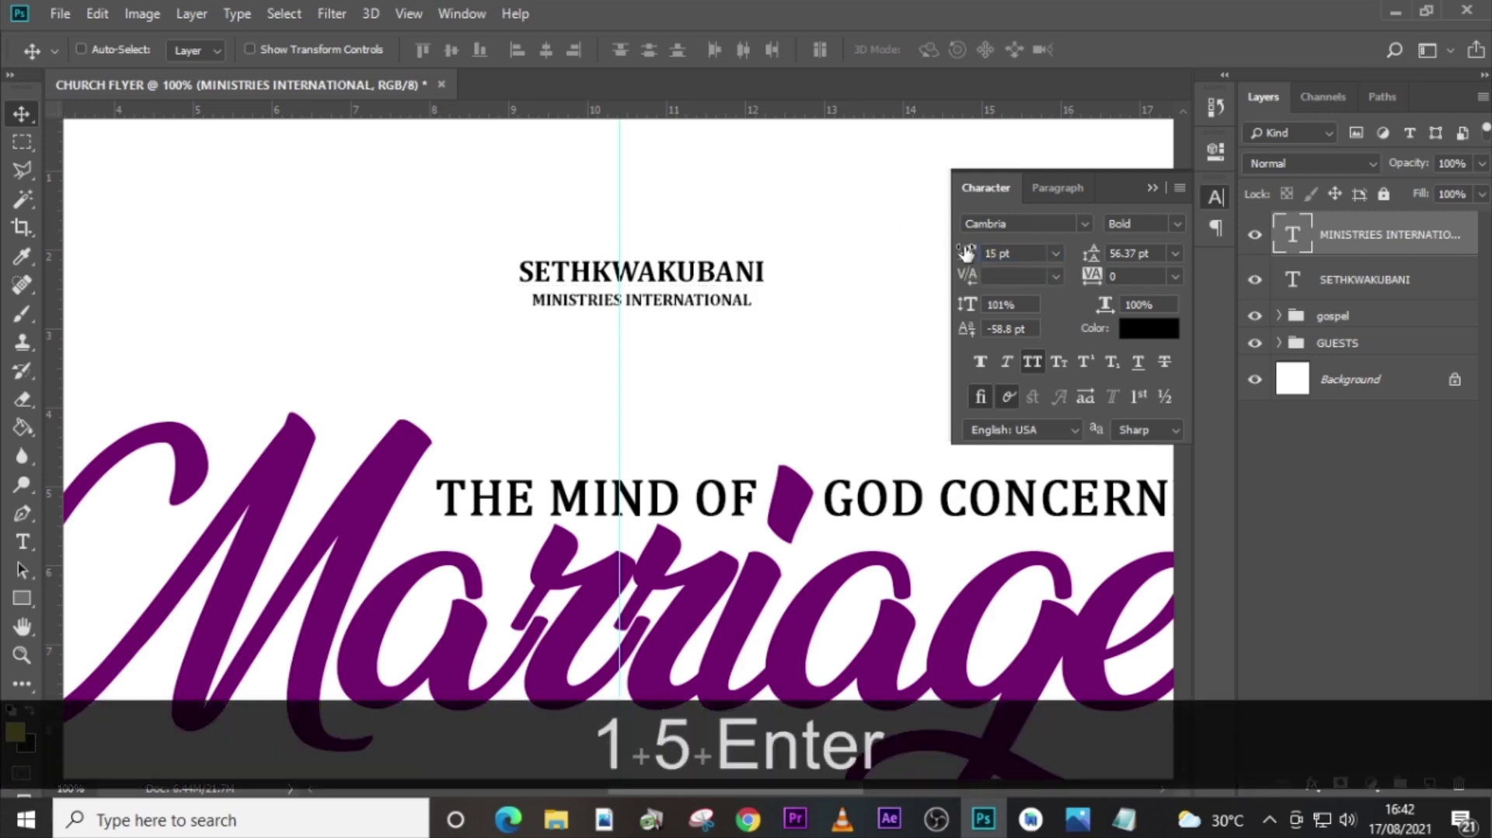
pyautogui.click(1094, 271)
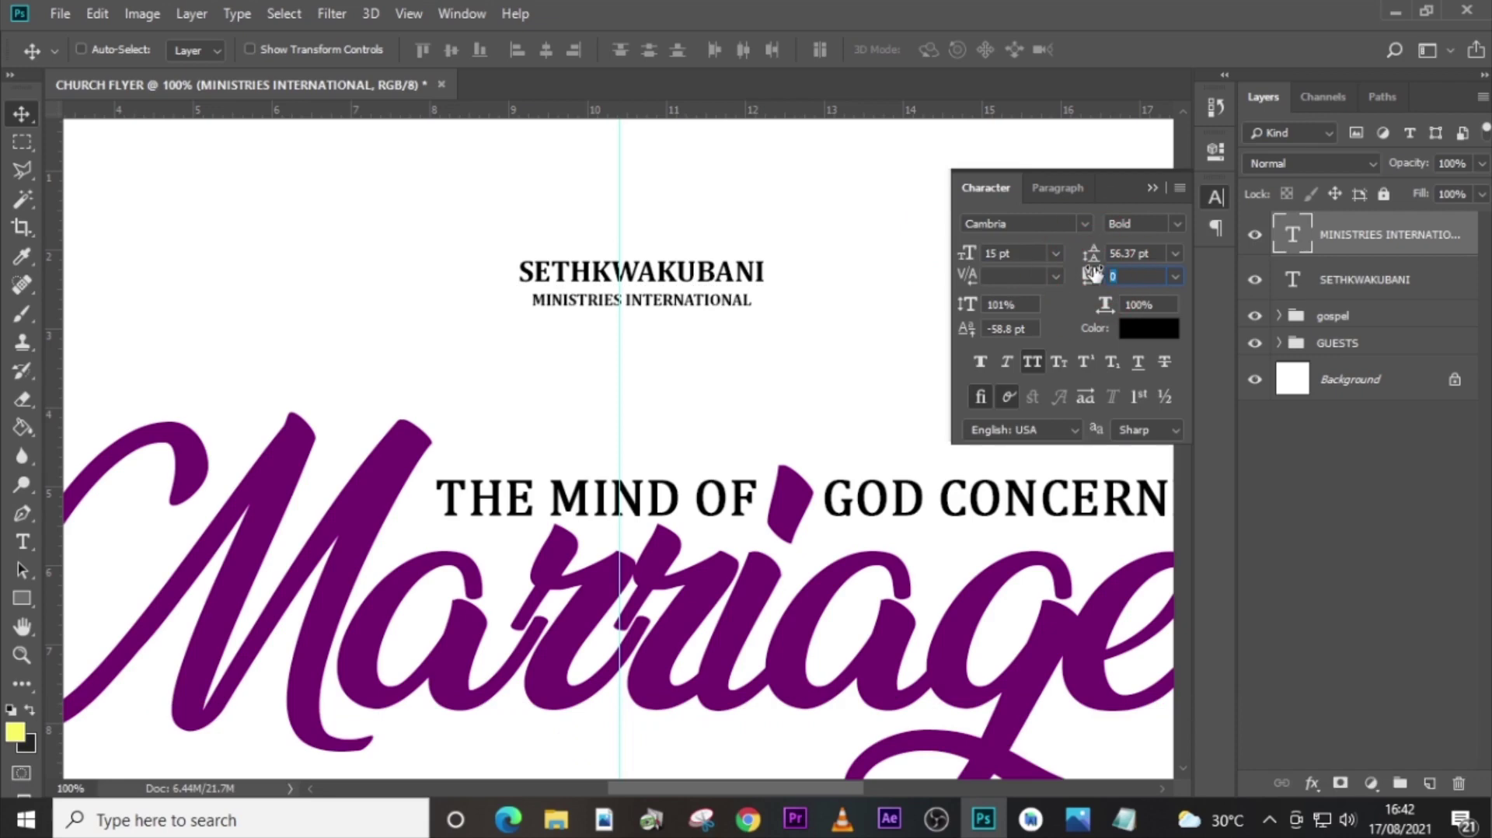
pyautogui.write('65')
pyautogui.press('Return')
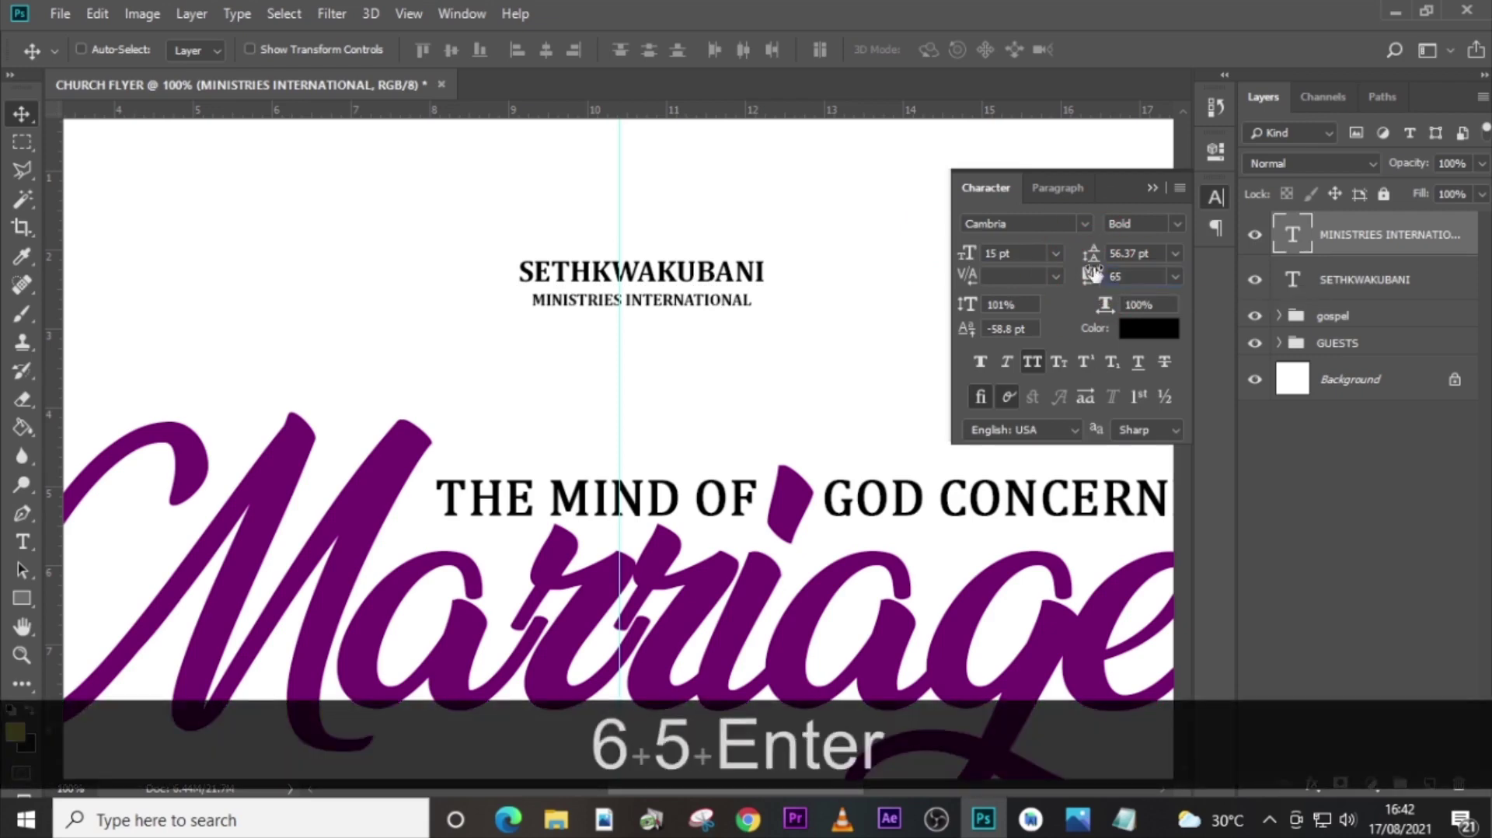
# Nudge the MINISTRIES INTERNATIONAL line up so it sits tightly beneath the ministry's name.
pyautogui.click(1304, 244)
pyautogui.press('Up')
pyautogui.press('Up')
pyautogui.press('Up')
pyautogui.press('Up')
pyautogui.press('Up')
pyautogui.press('Up')
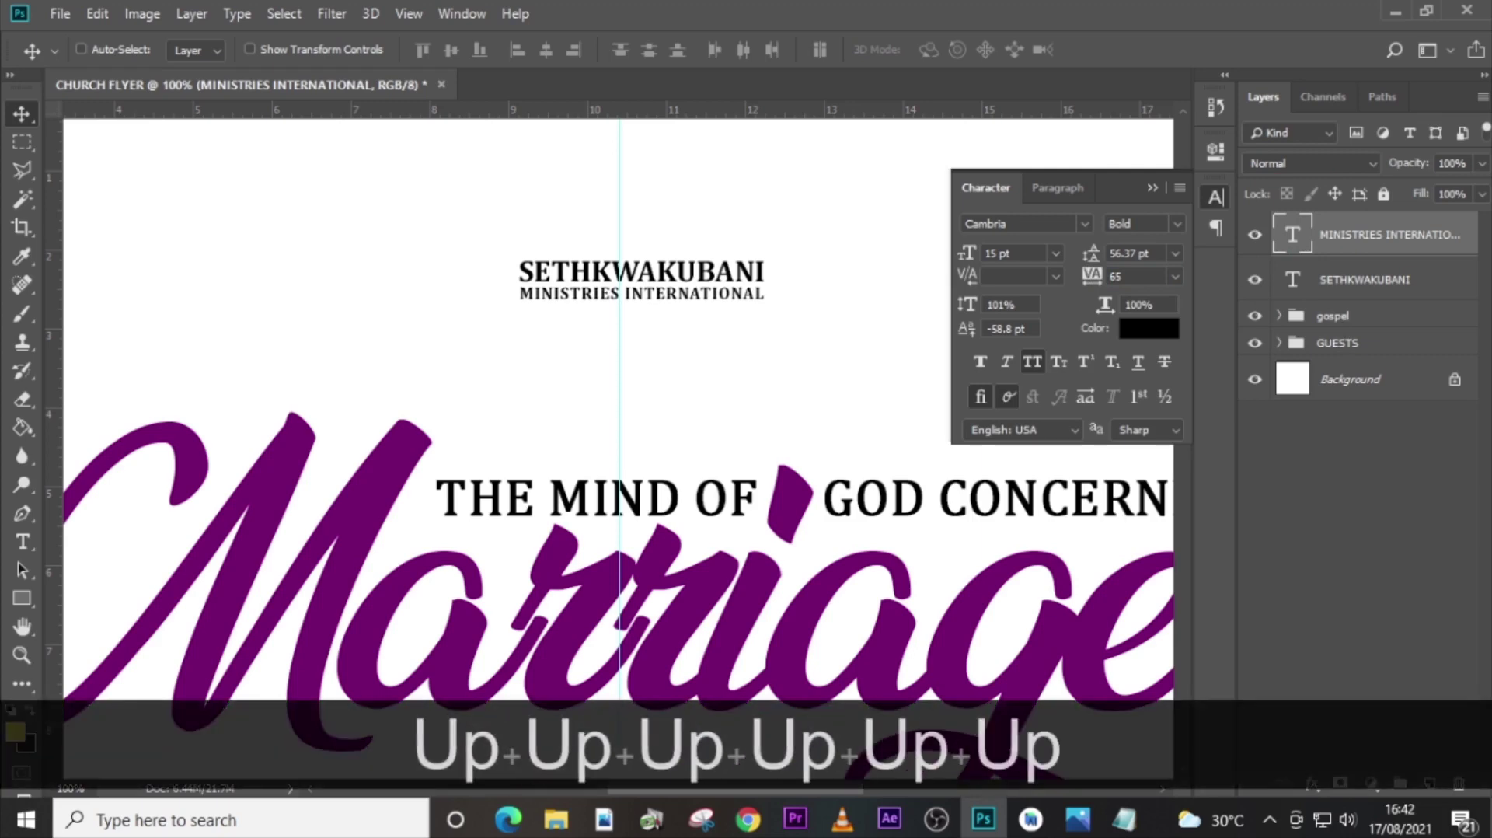
pyautogui.press('Up')
pyautogui.press('Up')
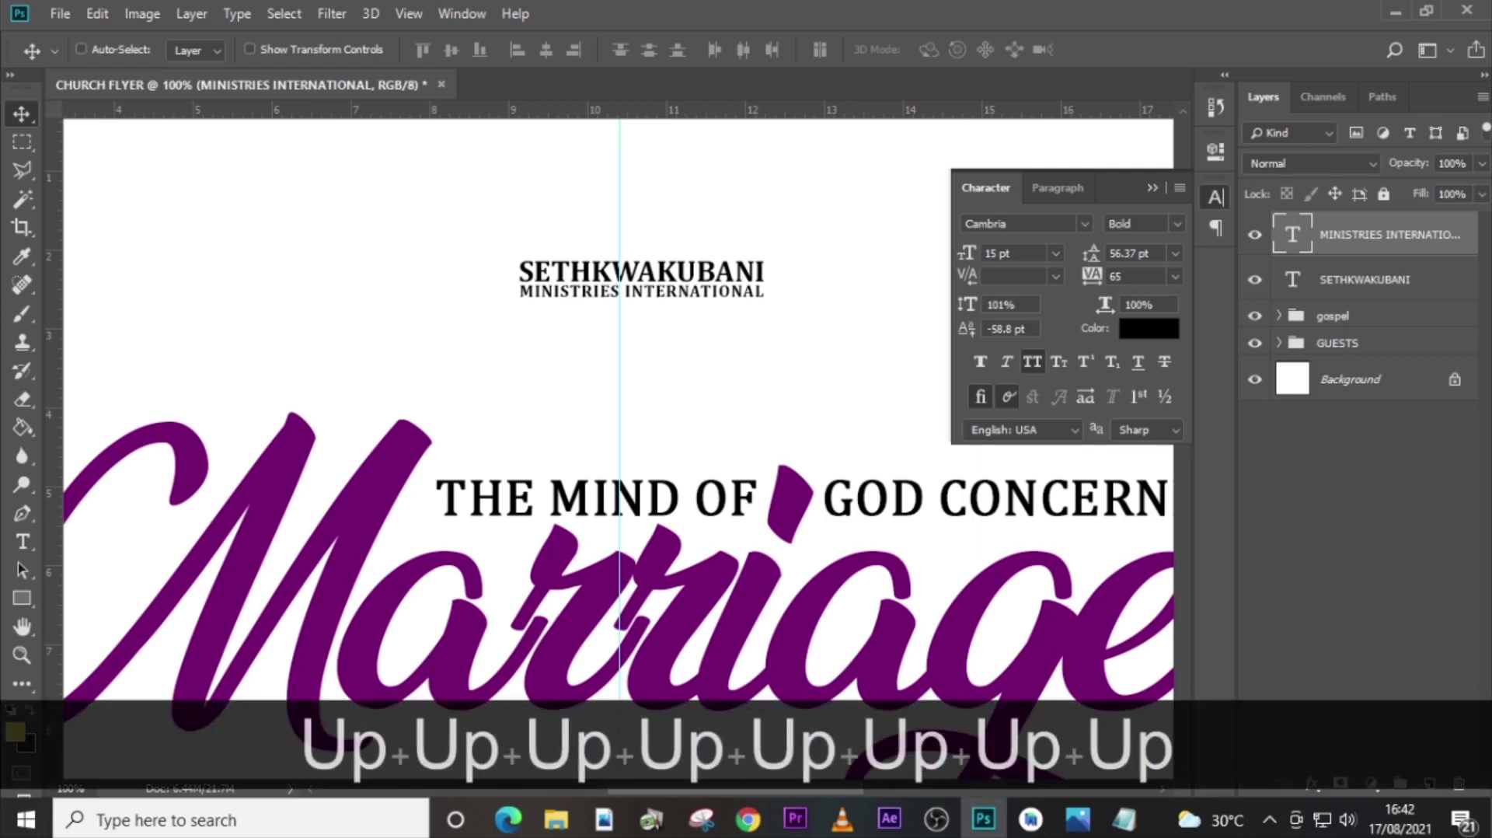
# Place white logo.png from the YT folder into the flyer, scaled down to a small icon beside the ministry's name.
pyautogui.click(554, 818)
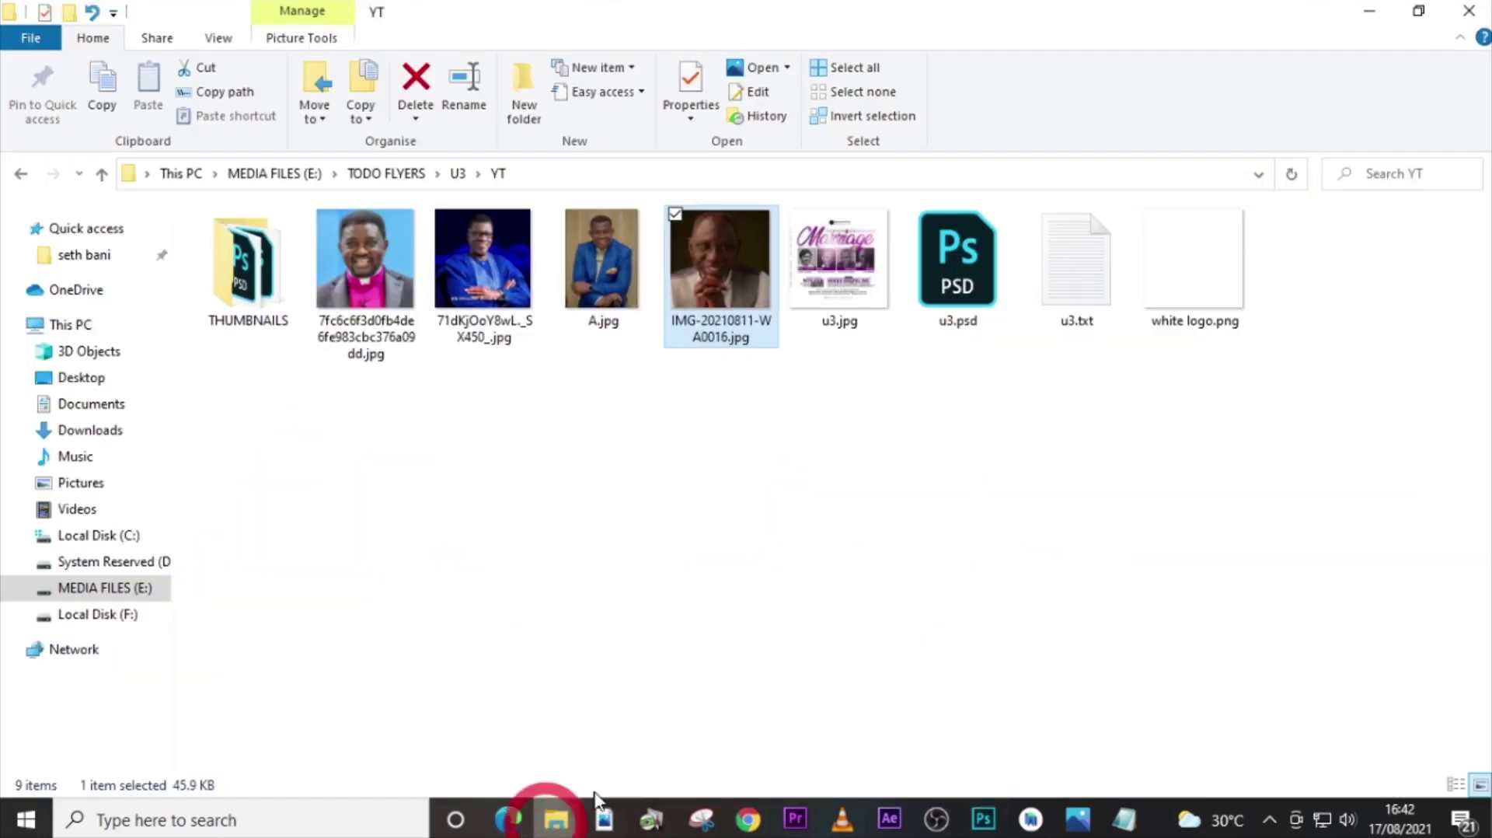
pyautogui.moveTo(1178, 296); pyautogui.dragTo(699, 363)
pyautogui.moveTo(863, 571); pyautogui.dragTo(599, 218)
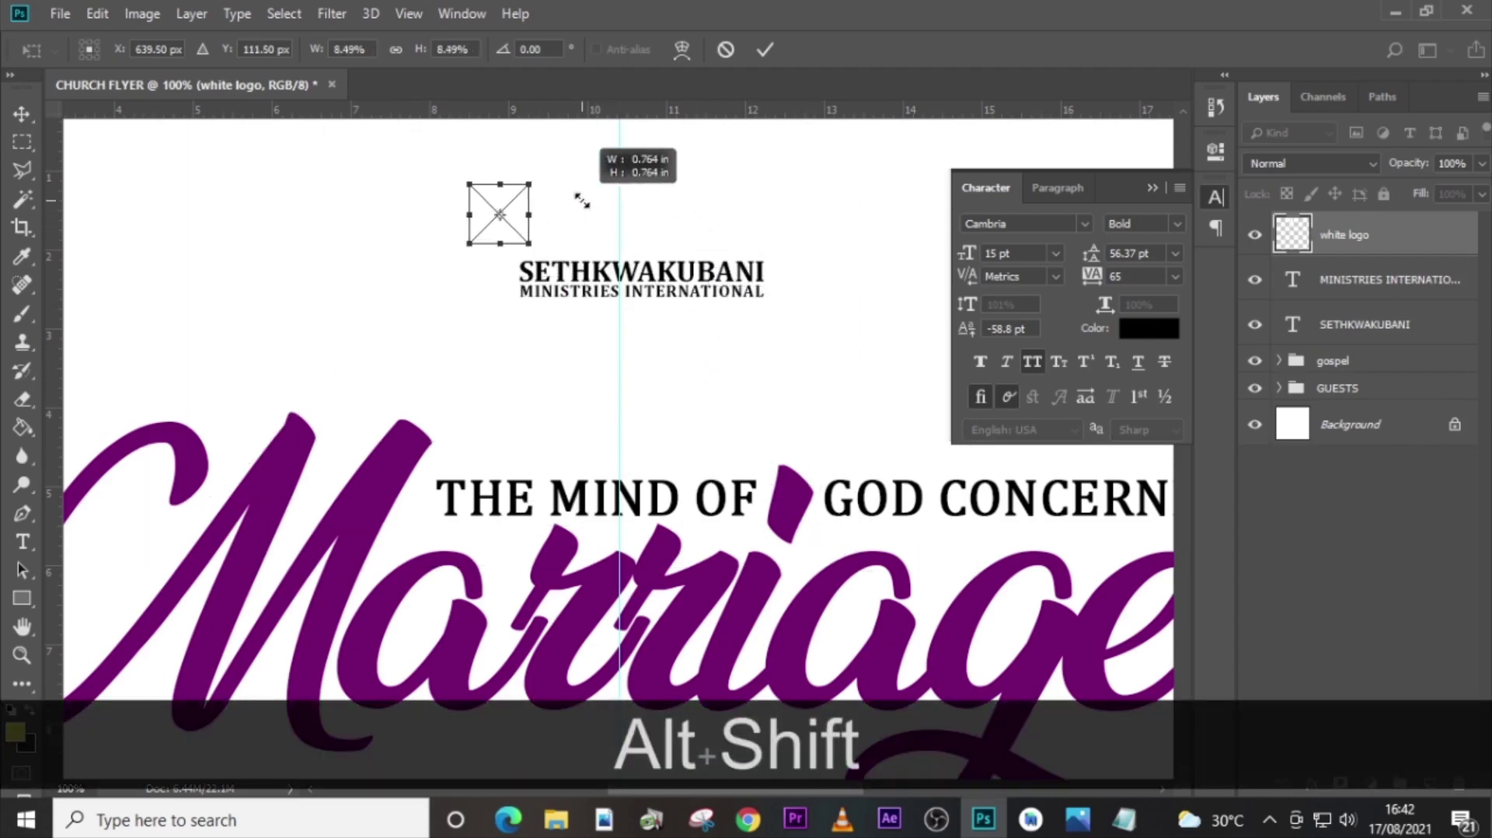
pyautogui.press('Return')
# Apply a Color Overlay in black (000000) to the white logo layer.
pyautogui.doubleClick(1430, 234)
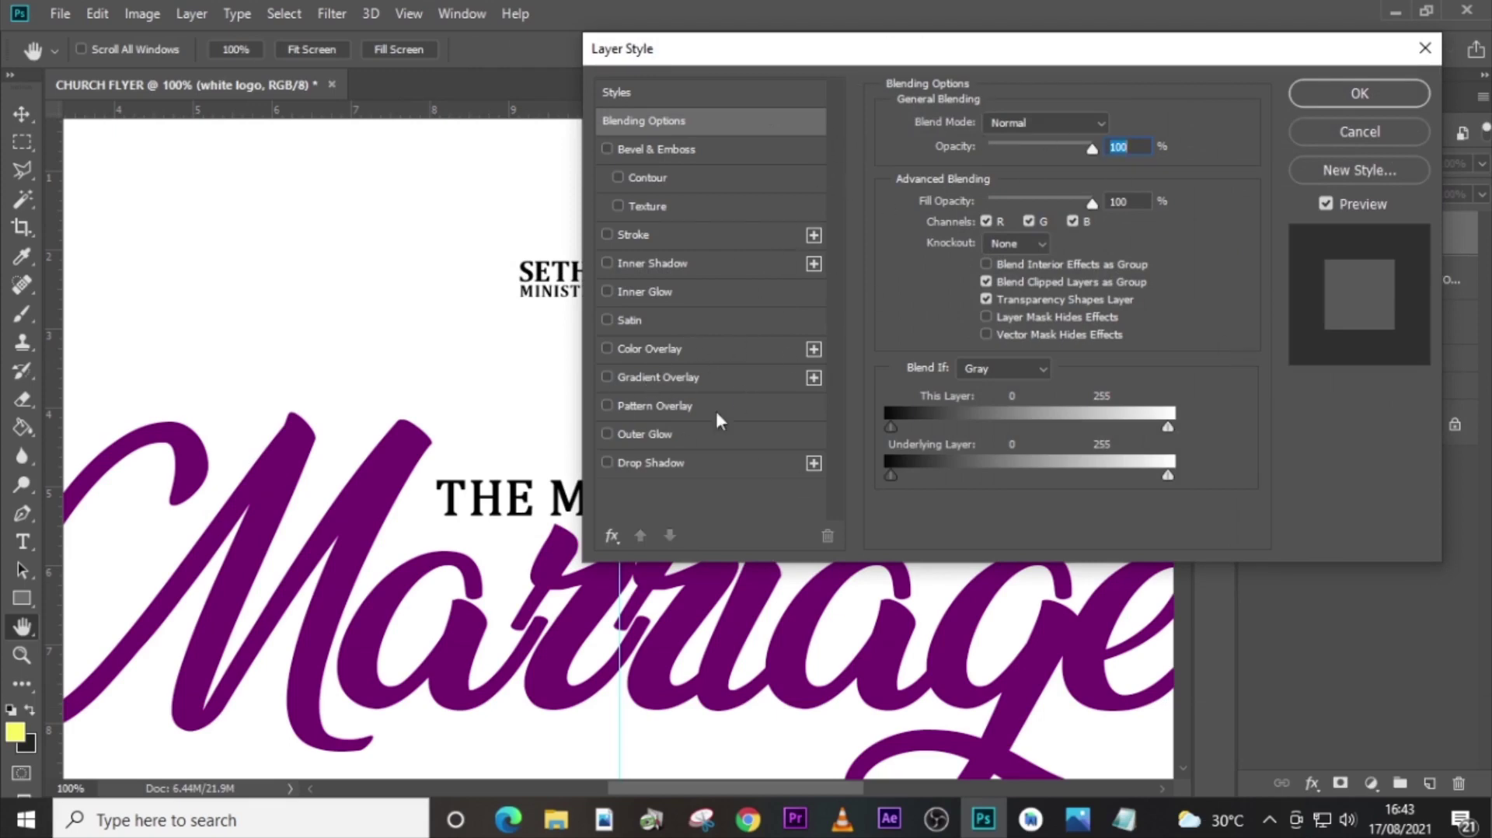
pyautogui.click(1391, 129)
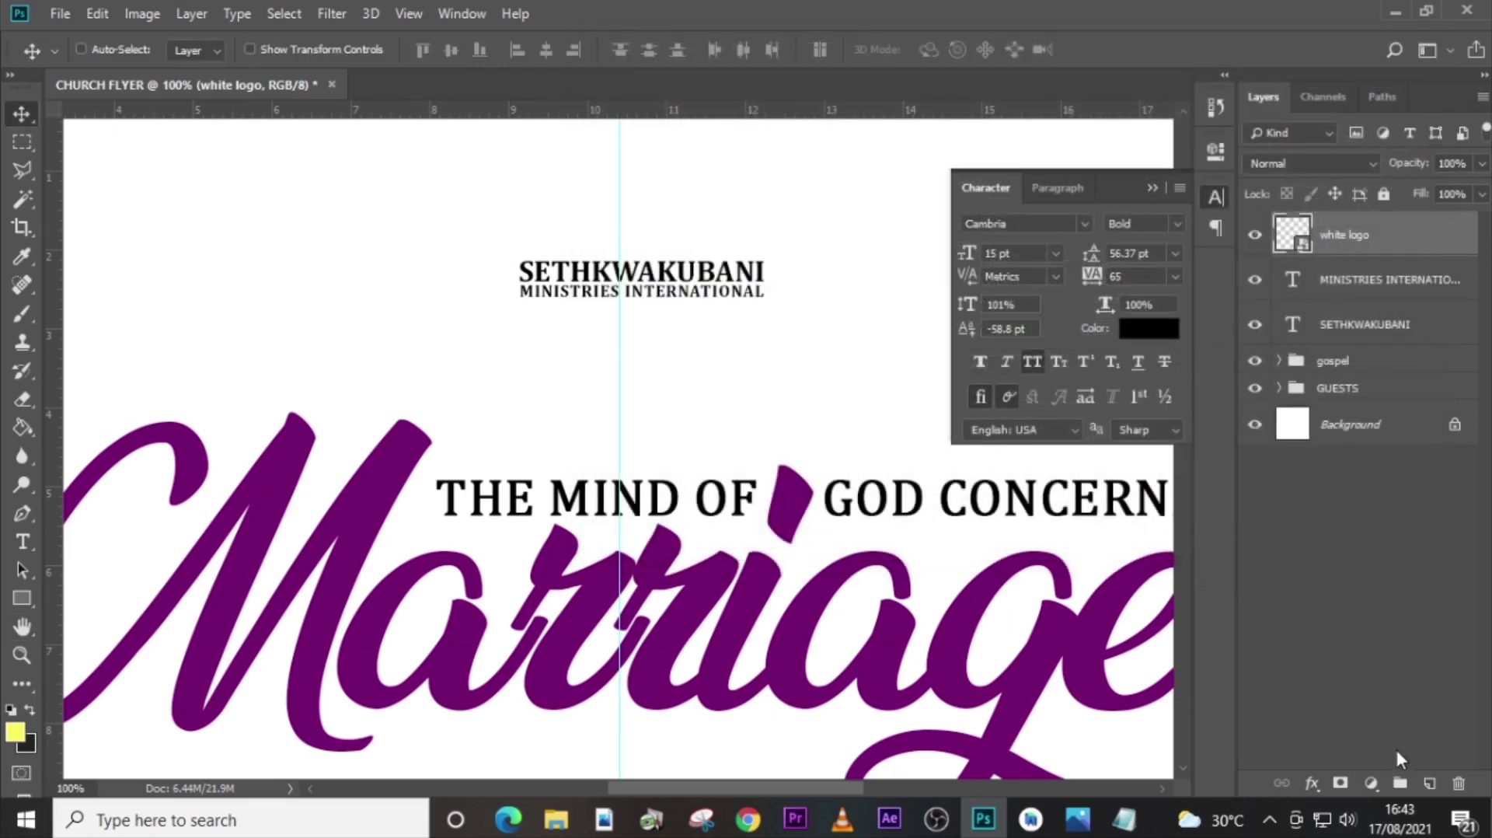
pyautogui.rightClick(1387, 245)
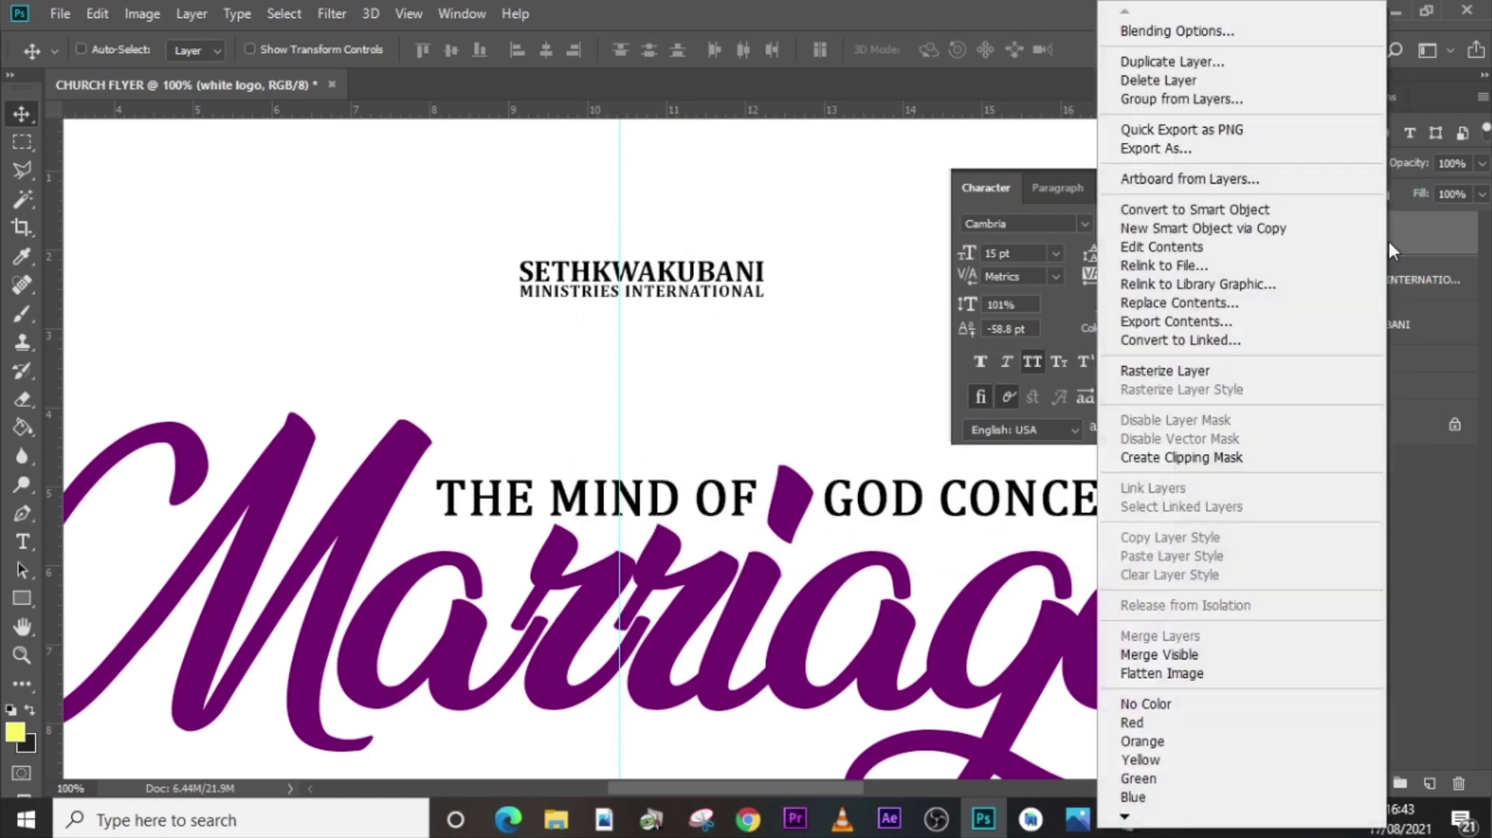
pyautogui.click(1232, 23)
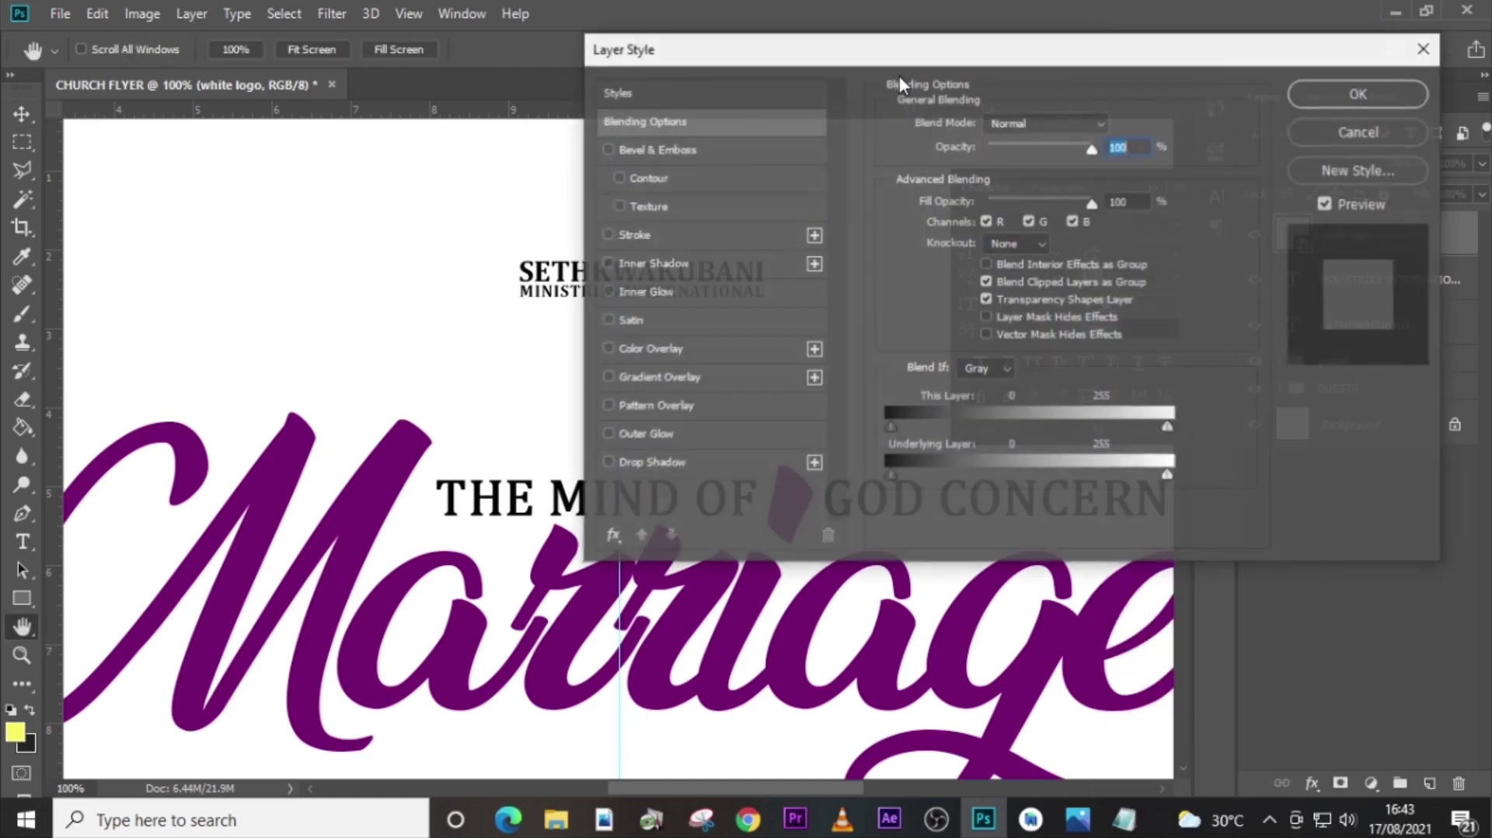
pyautogui.click(654, 348)
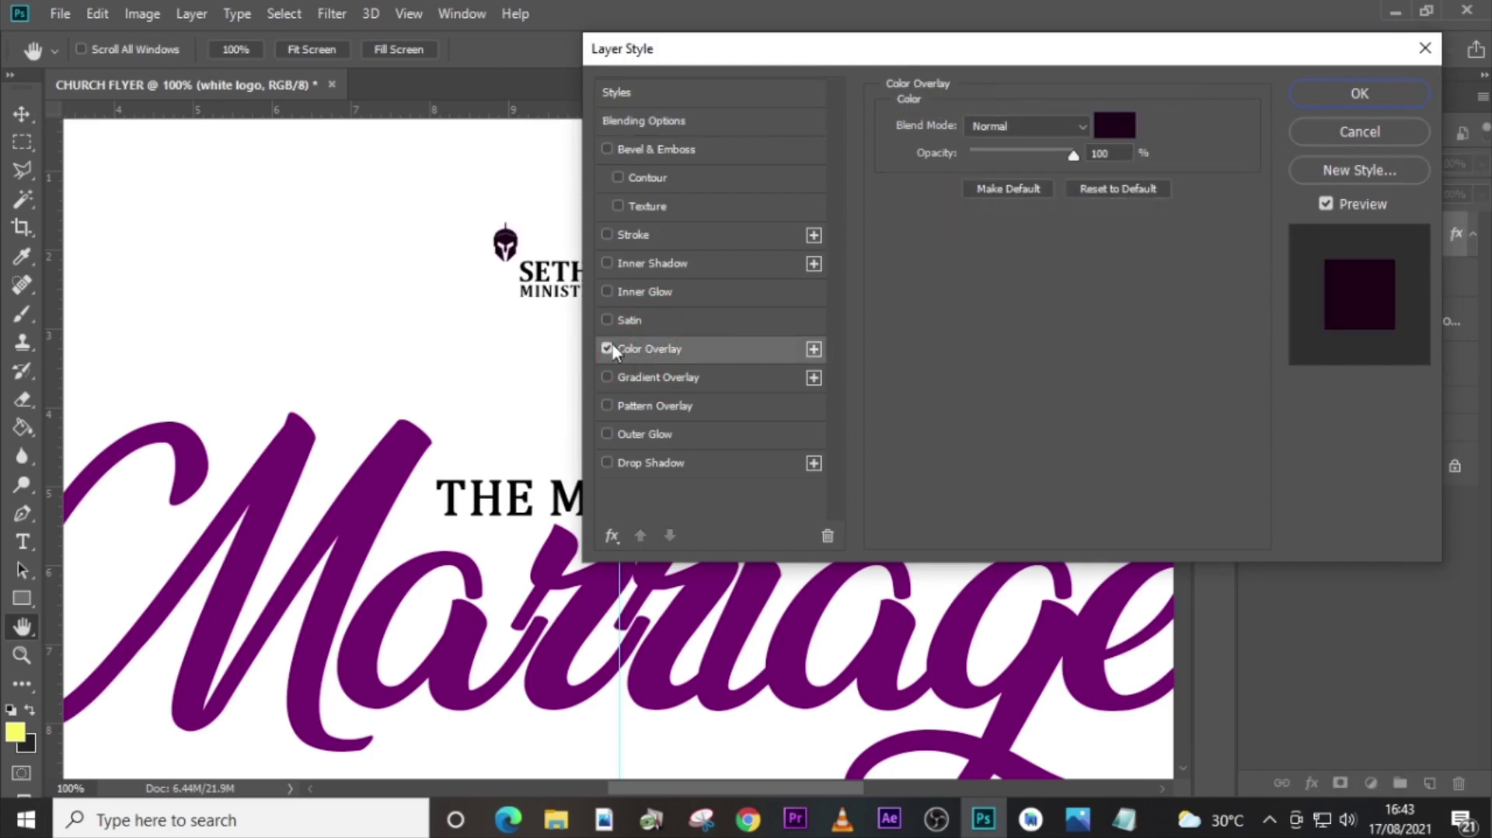
pyautogui.click(1117, 133)
pyautogui.click(914, 589)
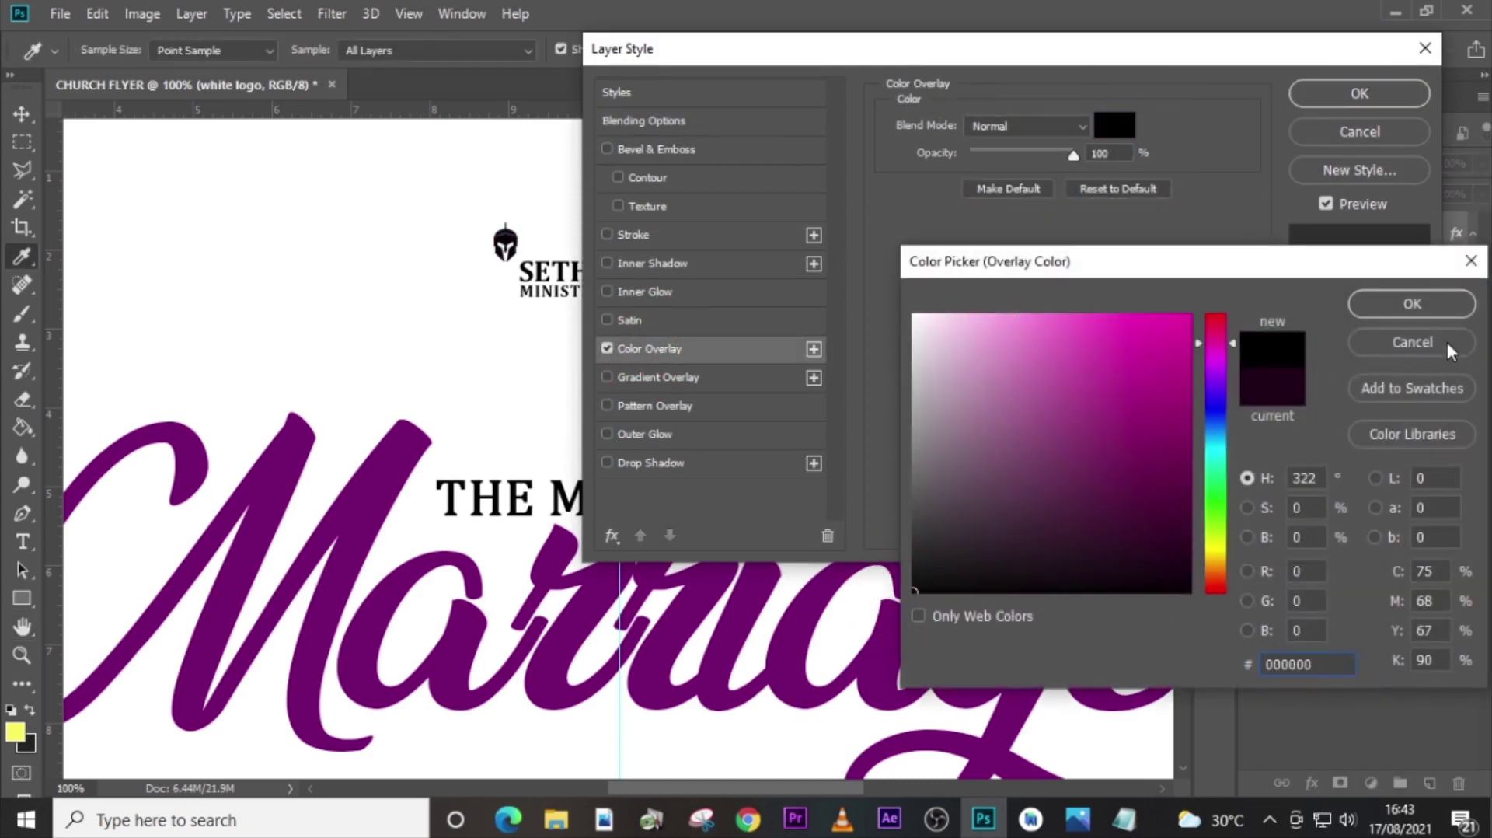
pyautogui.click(1412, 303)
pyautogui.click(1356, 95)
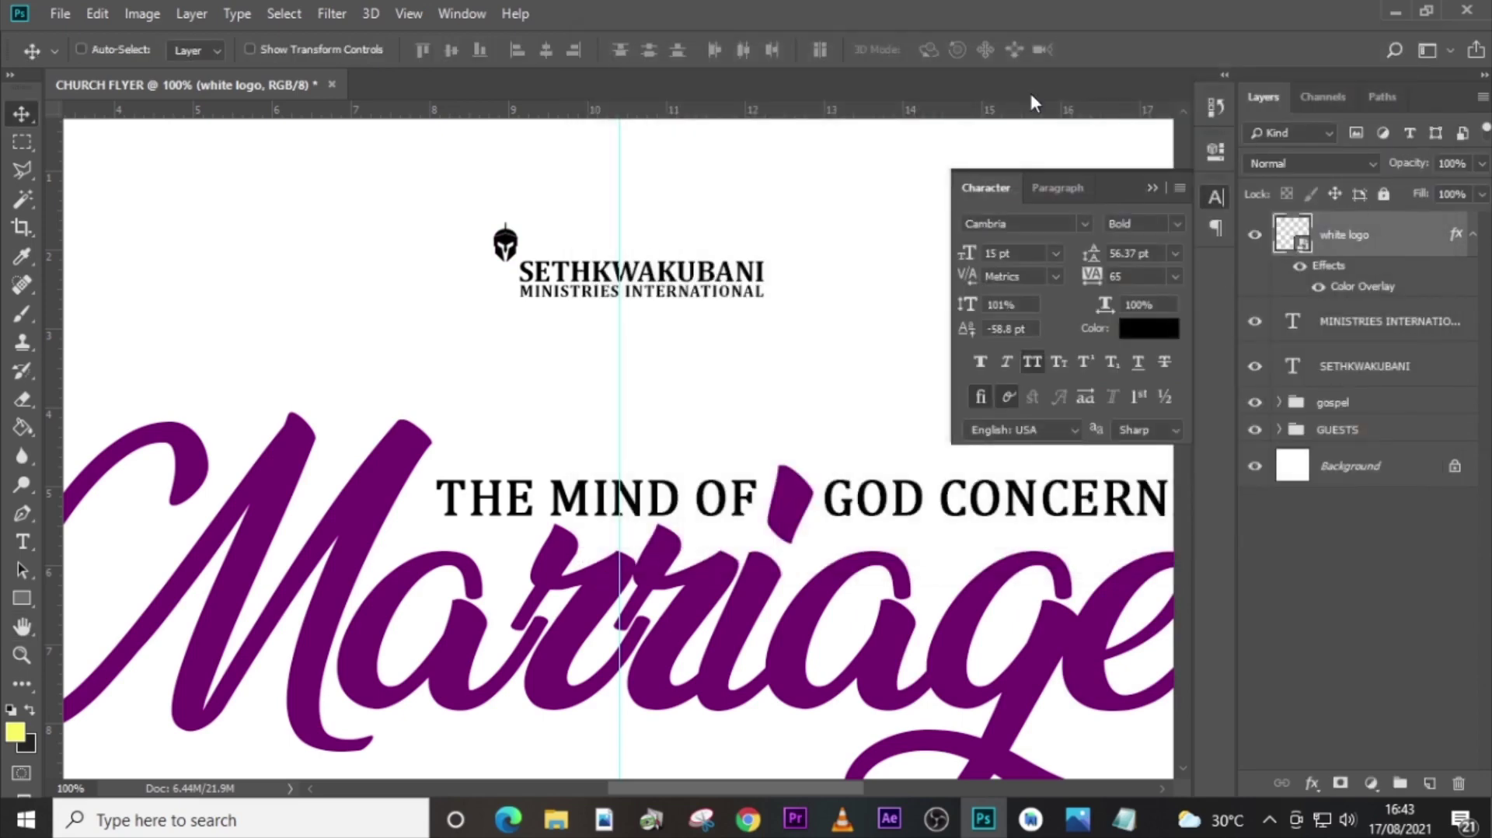
# Move and resize the logo to match the two name lines' height, directly before them, and nudge it down into line.
pyautogui.press('v')
pyautogui.moveTo(520, 256); pyautogui.dragTo(530, 320)
pyautogui.hotkey('ctrl', 't')
pyautogui.hotkey('alt', 'shift', 'Return')
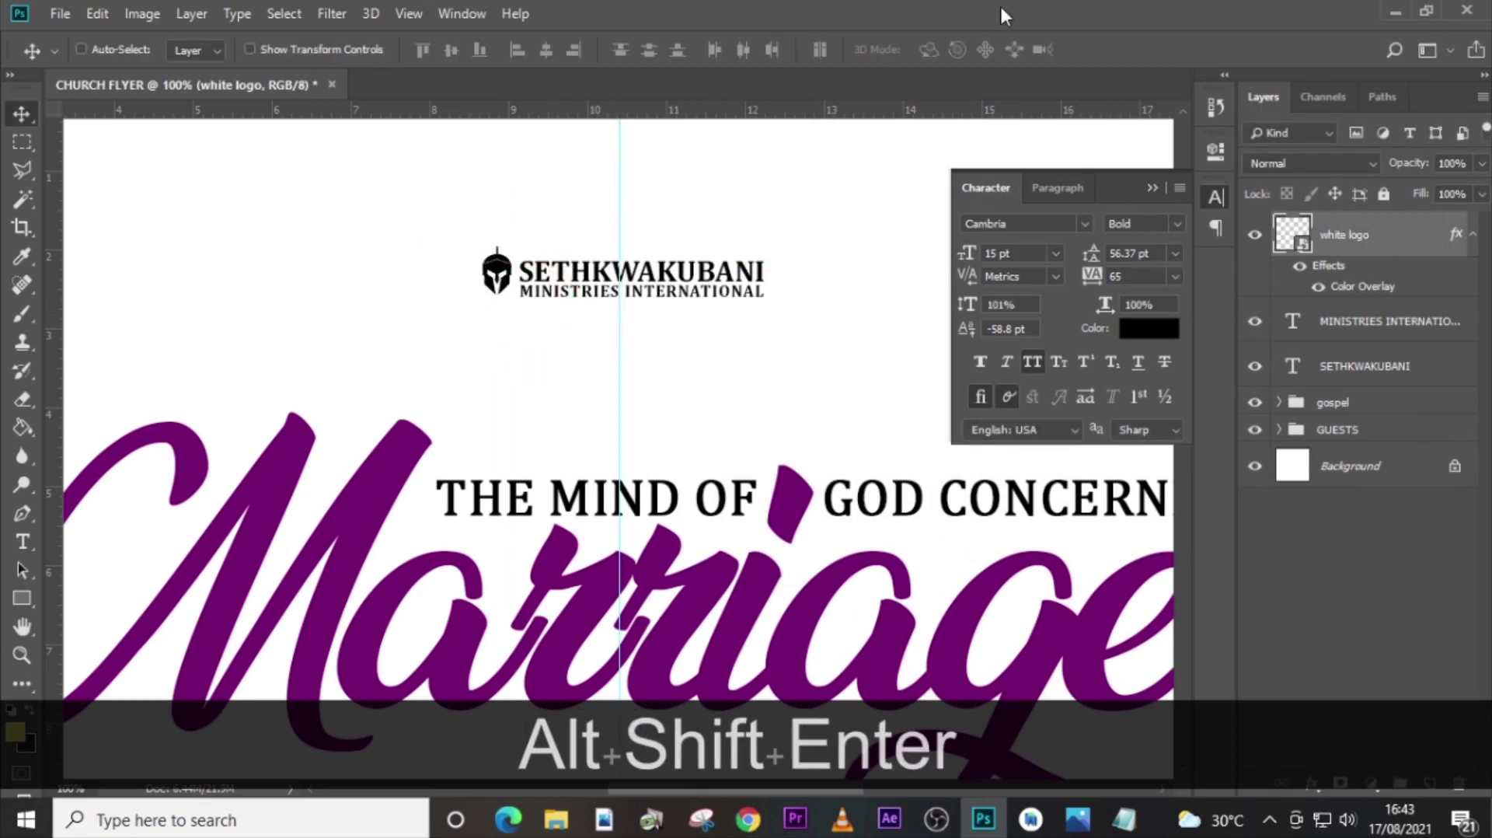
pyautogui.press('Down')
pyautogui.press('Down')
pyautogui.press('Down')
pyautogui.press('Down')
pyautogui.press('Down')
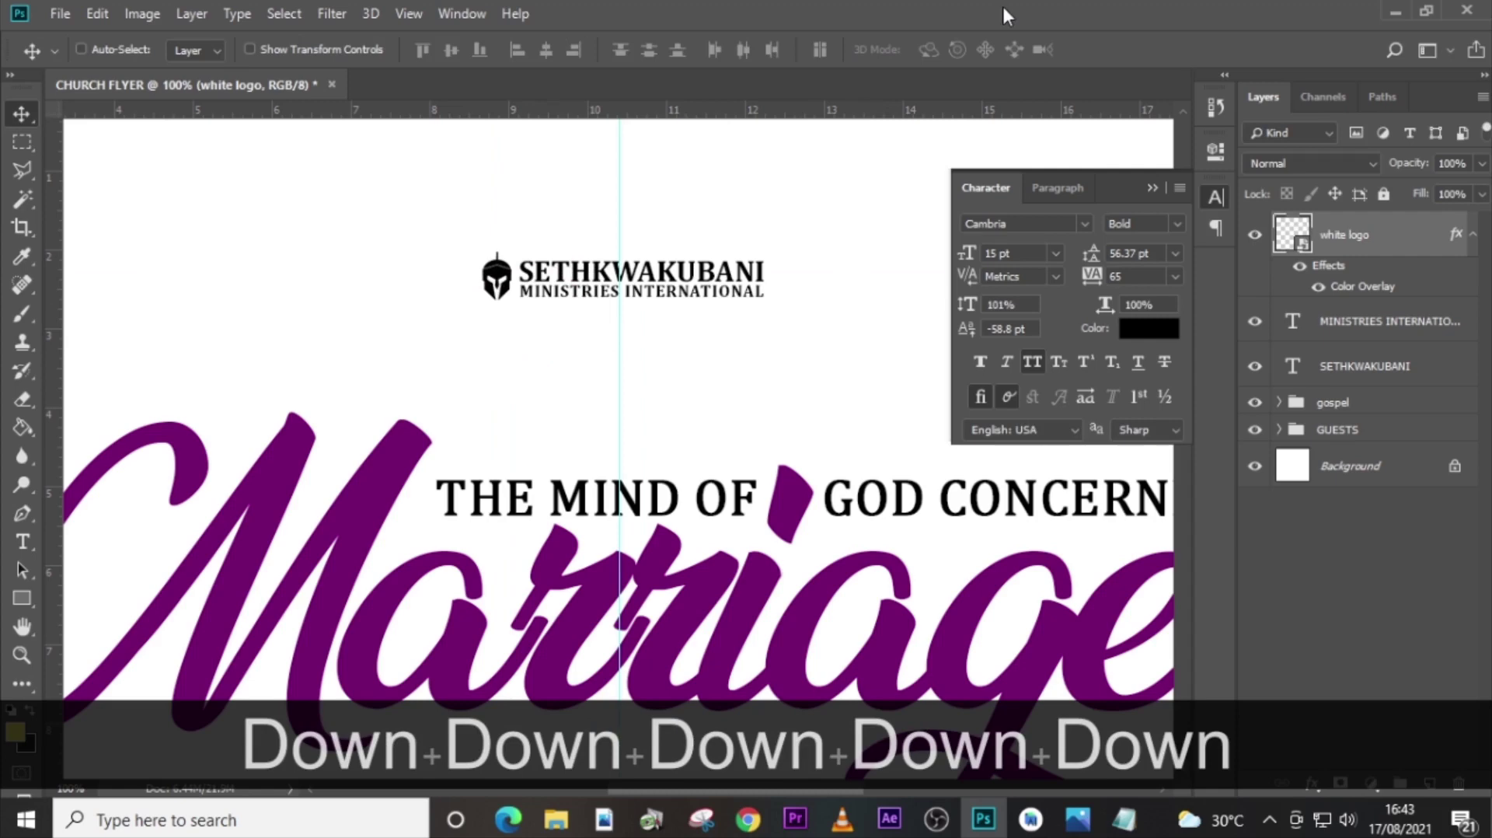
# Group the logo with the two ministry name lines and name the group LOGO.
pyautogui.click(1471, 235)
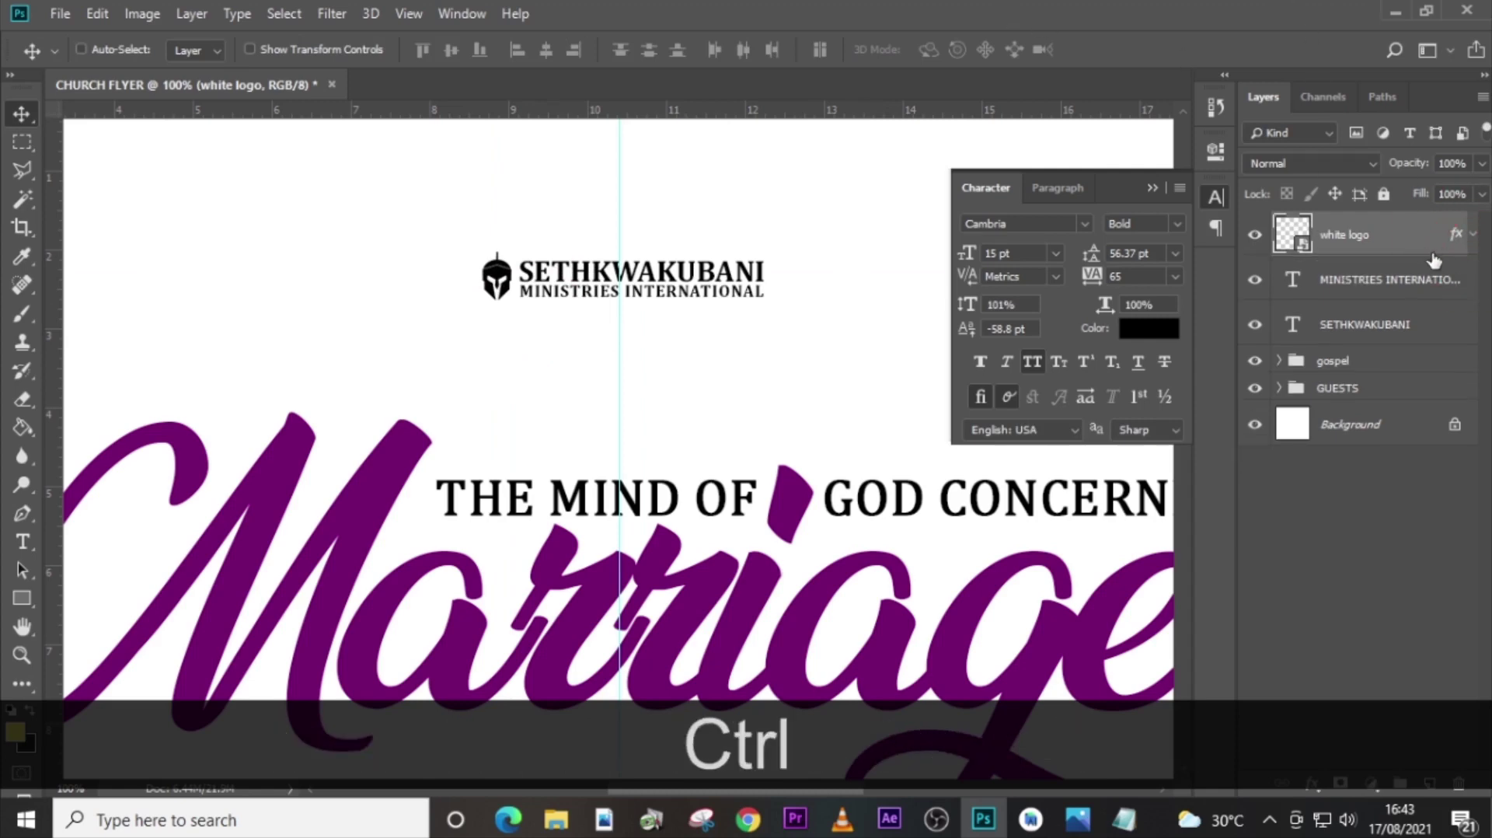
pyautogui.keyDown('ctrl'); pyautogui.click(1395, 279); pyautogui.keyUp('ctrl')
pyautogui.keyDown('ctrl'); pyautogui.click(1403, 324); pyautogui.keyUp('ctrl')
pyautogui.hotkey('ctrl', 'g')
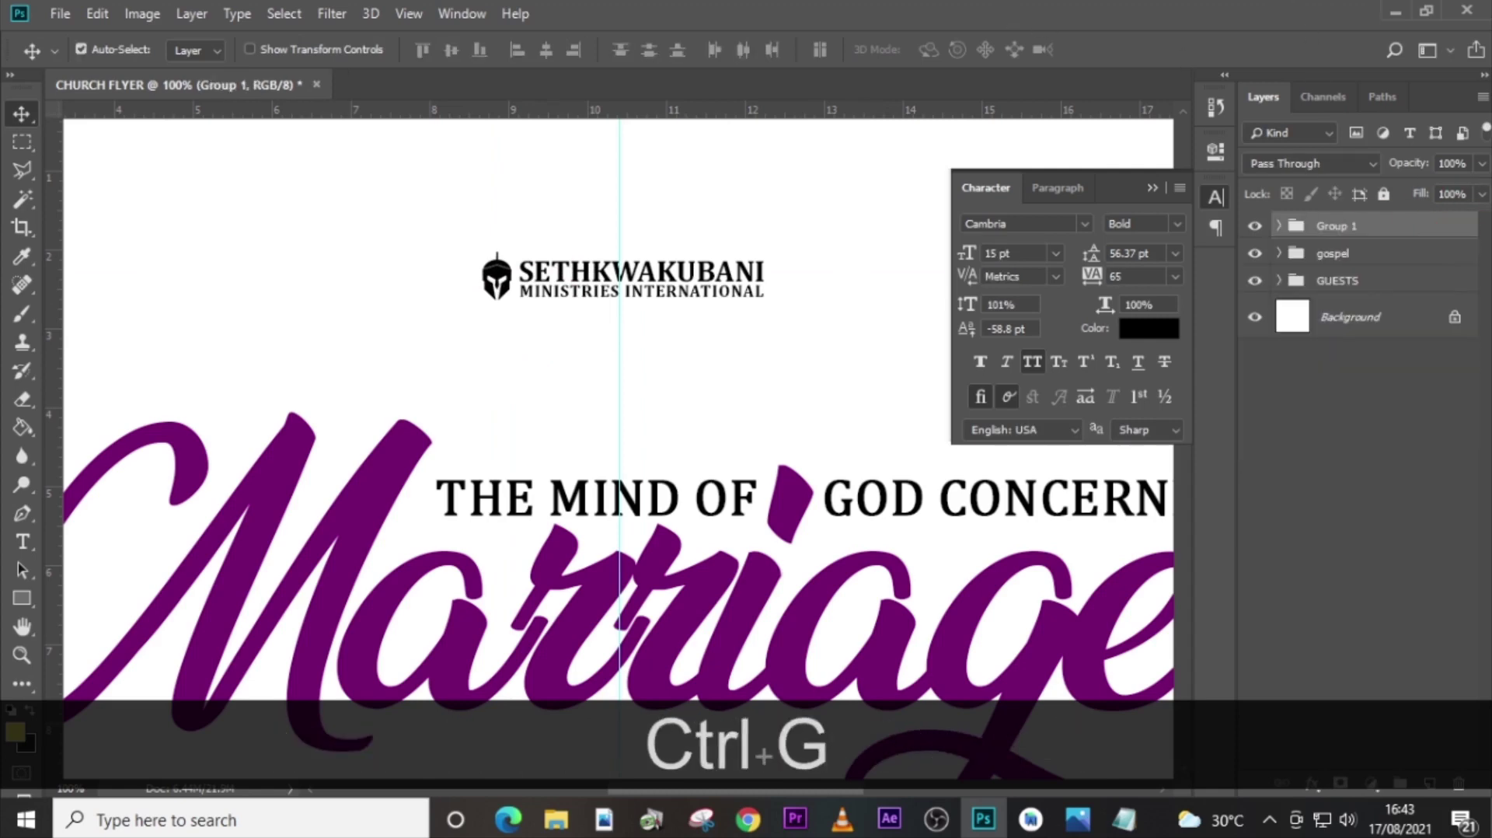
pyautogui.doubleClick(1330, 227)
pyautogui.press('capslock')
pyautogui.write('LOGO')
pyautogui.press('Return')
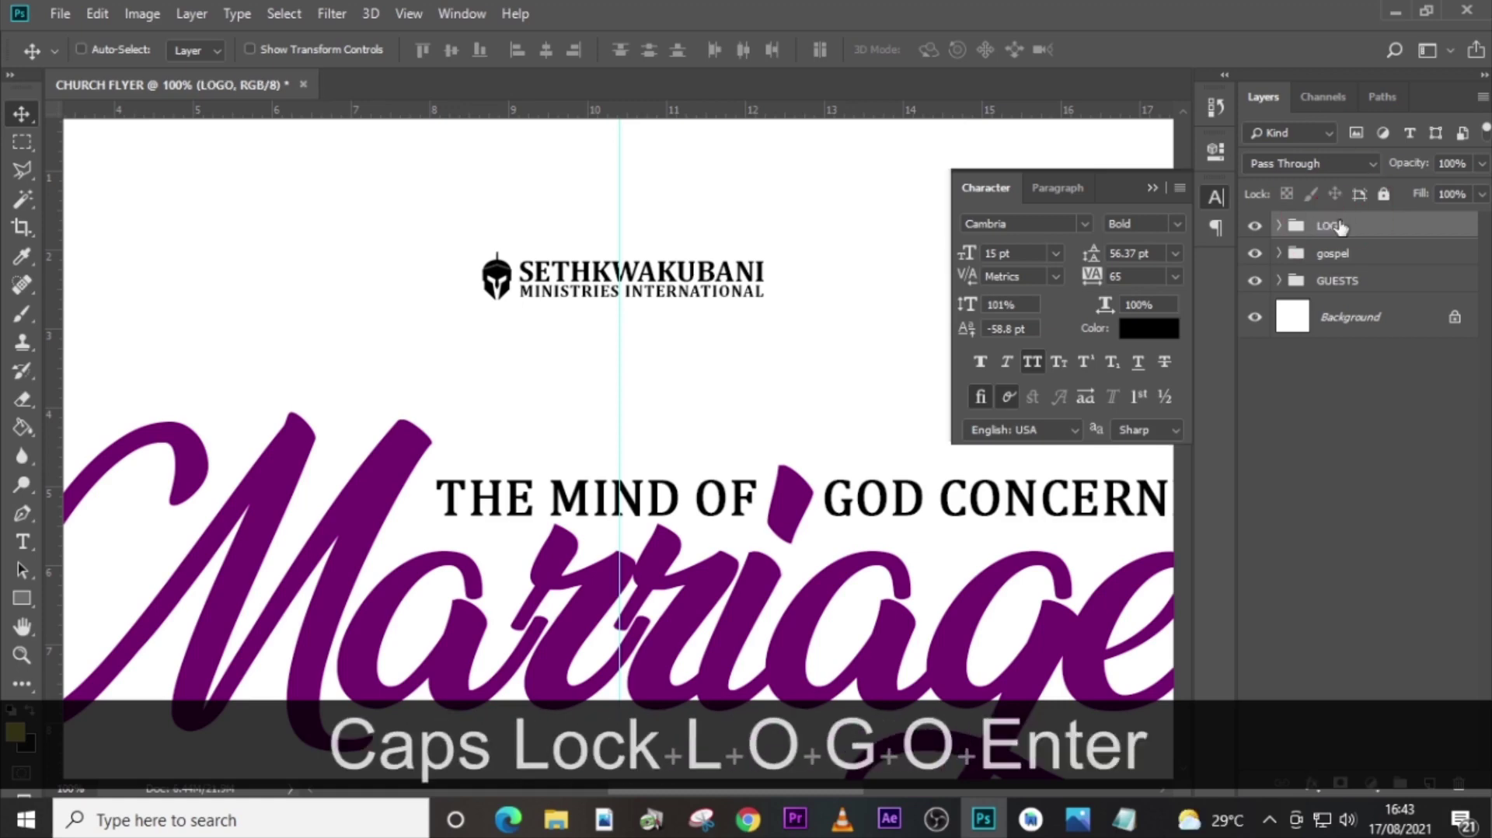
# Centre the LOGO group on the vertical centre guide and move it down to just above the Marriage heading.
pyautogui.hotkey('ctrl', 't')
pyautogui.press('Left')
pyautogui.press('Left')
pyautogui.press('Left')
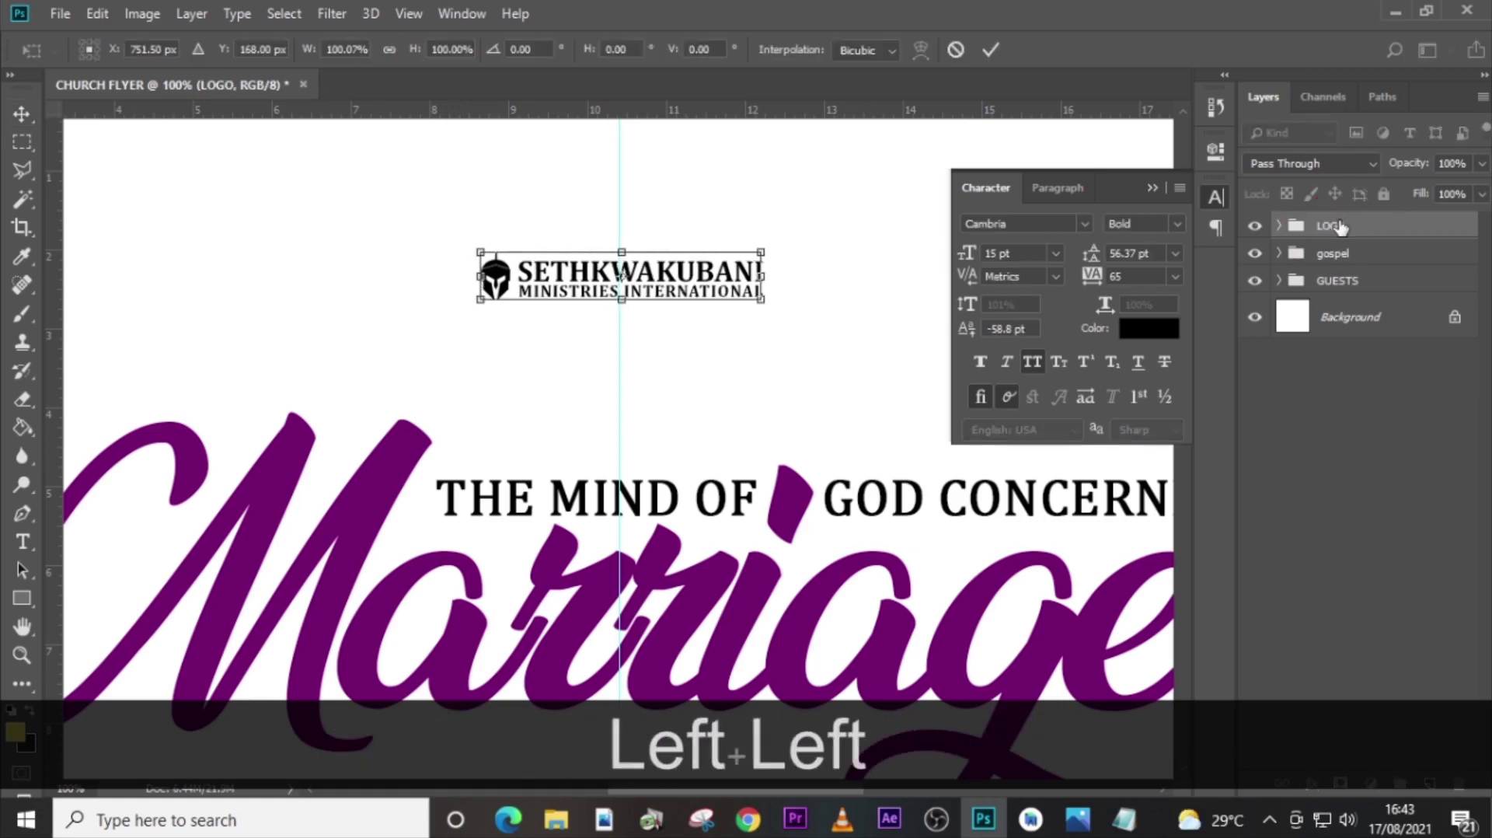
pyautogui.press('Left')
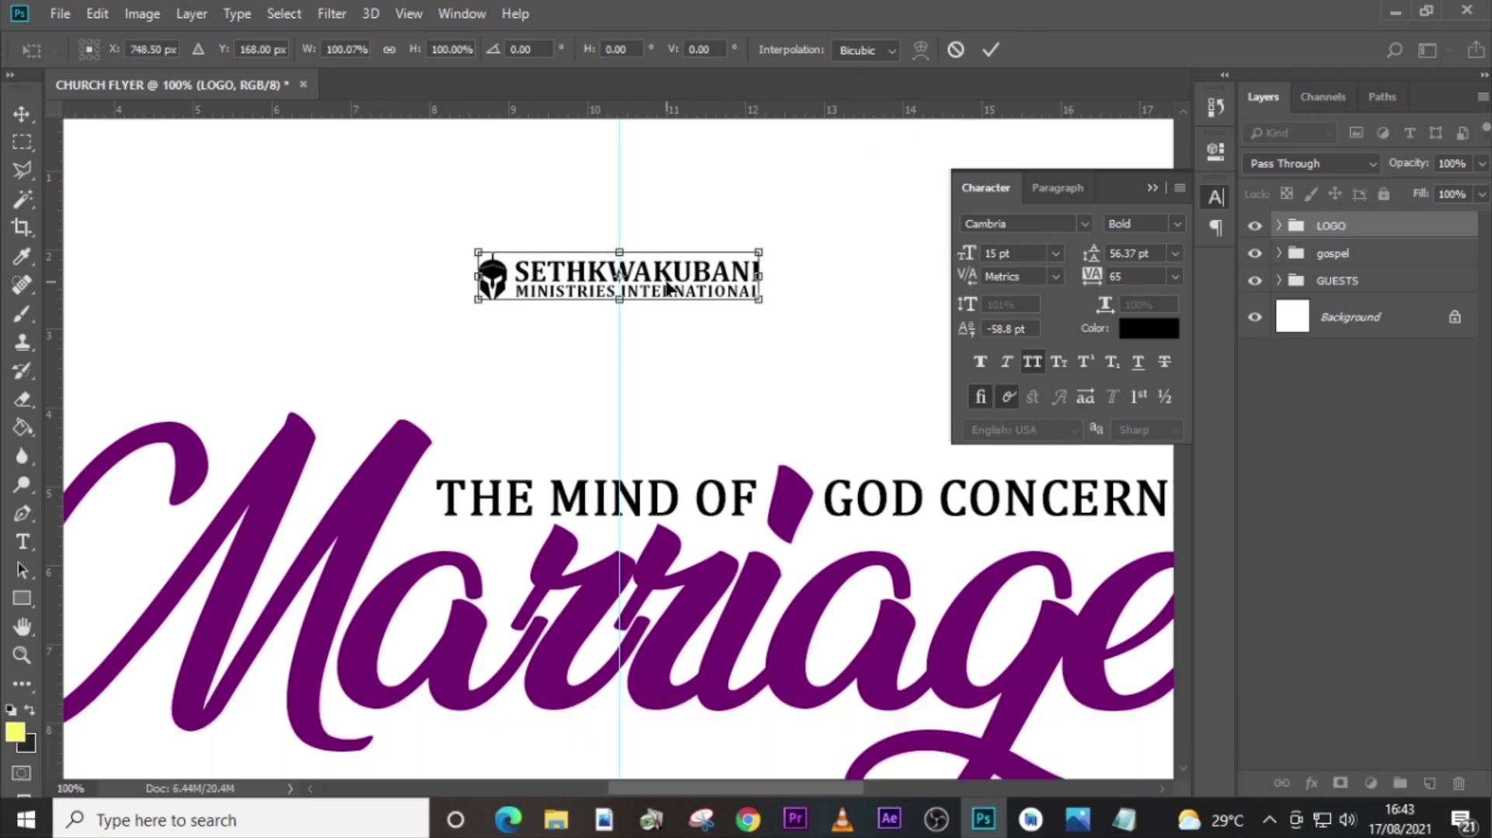
pyautogui.moveTo(666, 289); pyautogui.dragTo(664, 384)
pyautogui.press('Return')
# Copy the line KINGDOM CHAPEL from u3.txt in Notepad and paste it into Photoshop as a new text layer below the speaker cards.
pyautogui.hotkey('ctrl', '0')
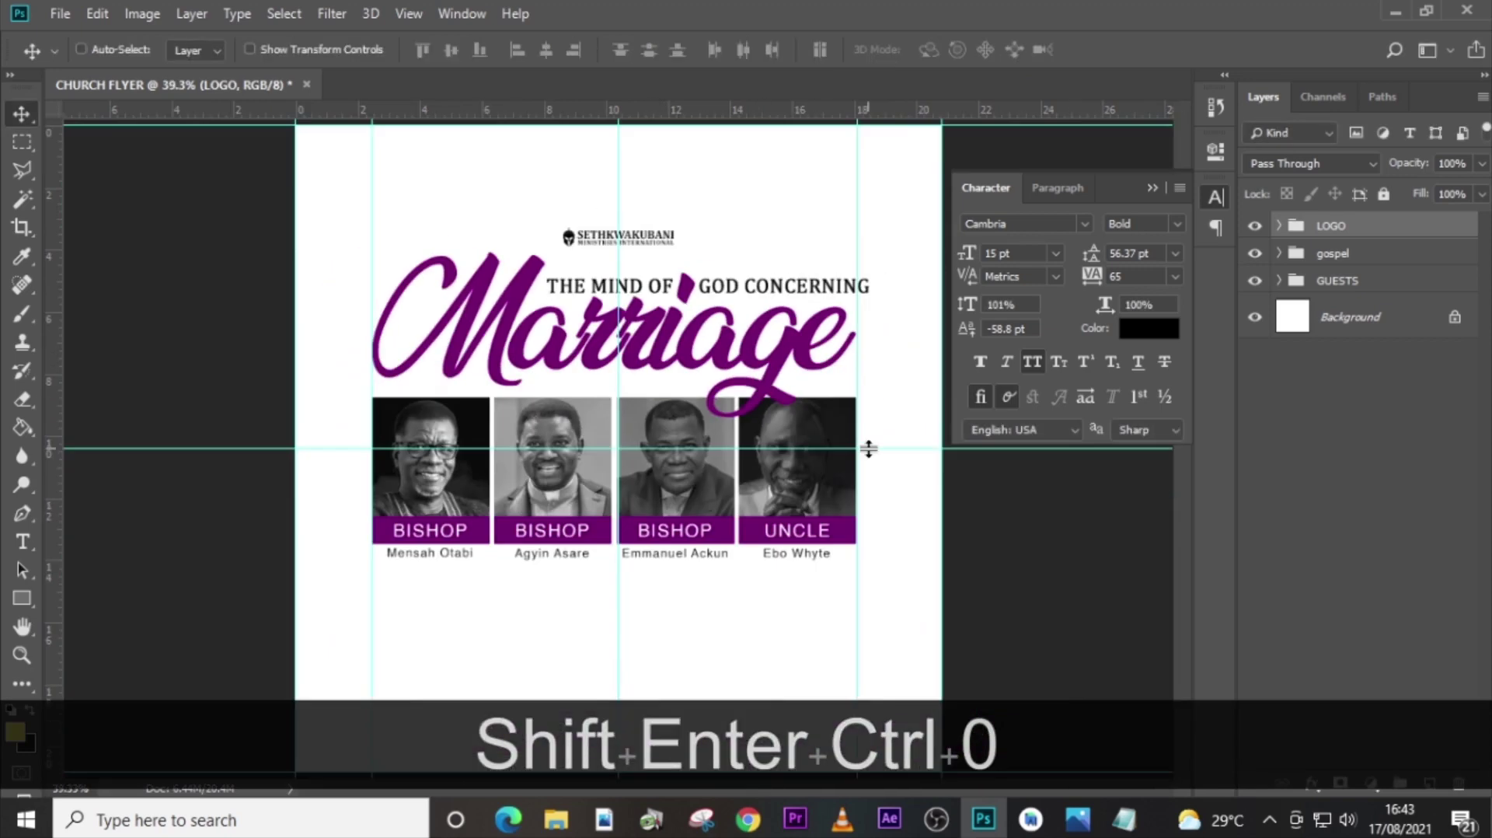
pyautogui.hotkey('alt', 'Tab')
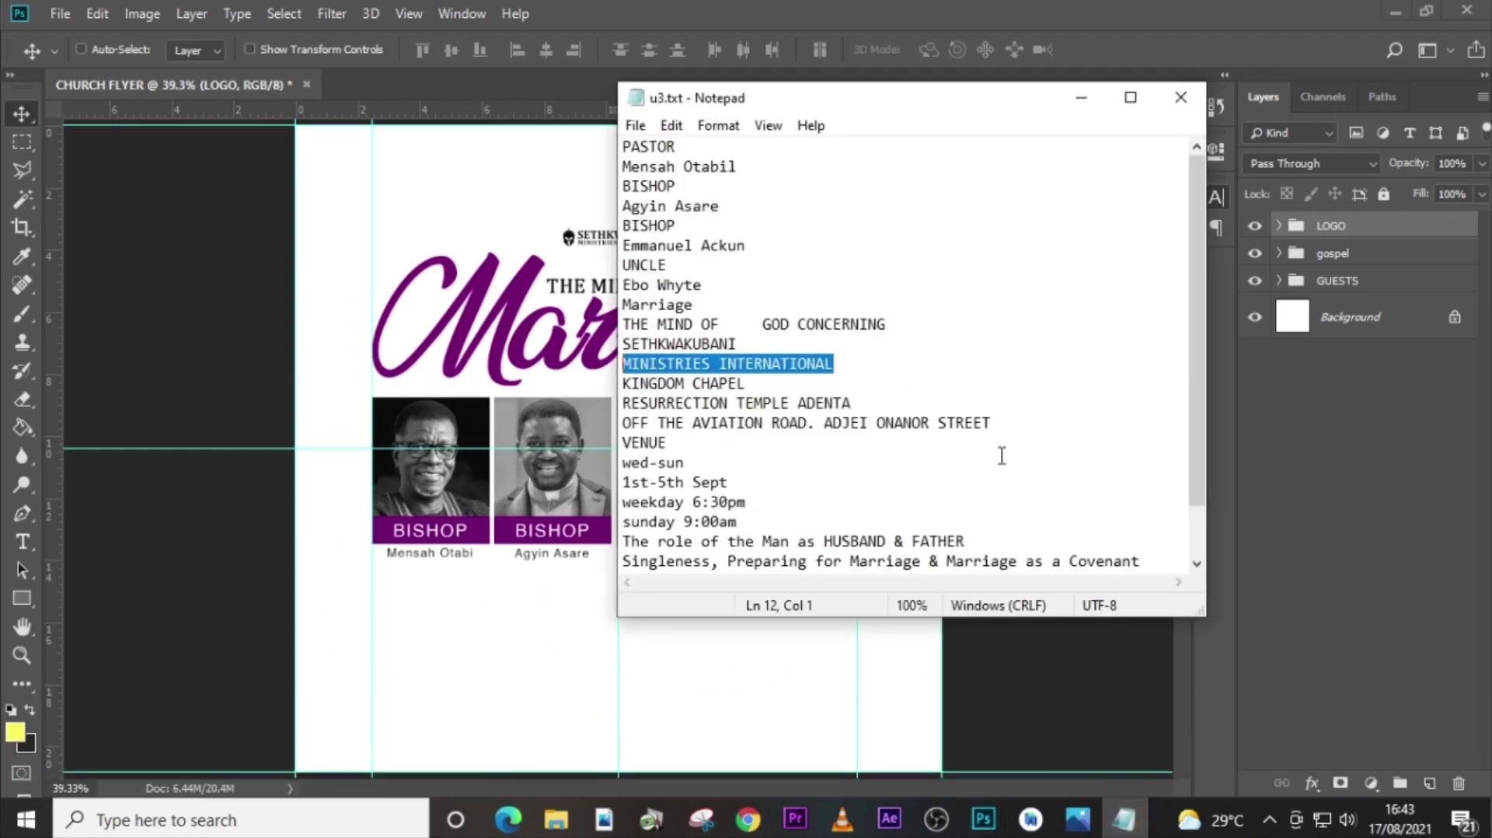
pyautogui.moveTo(751, 387); pyautogui.dragTo(610, 386)
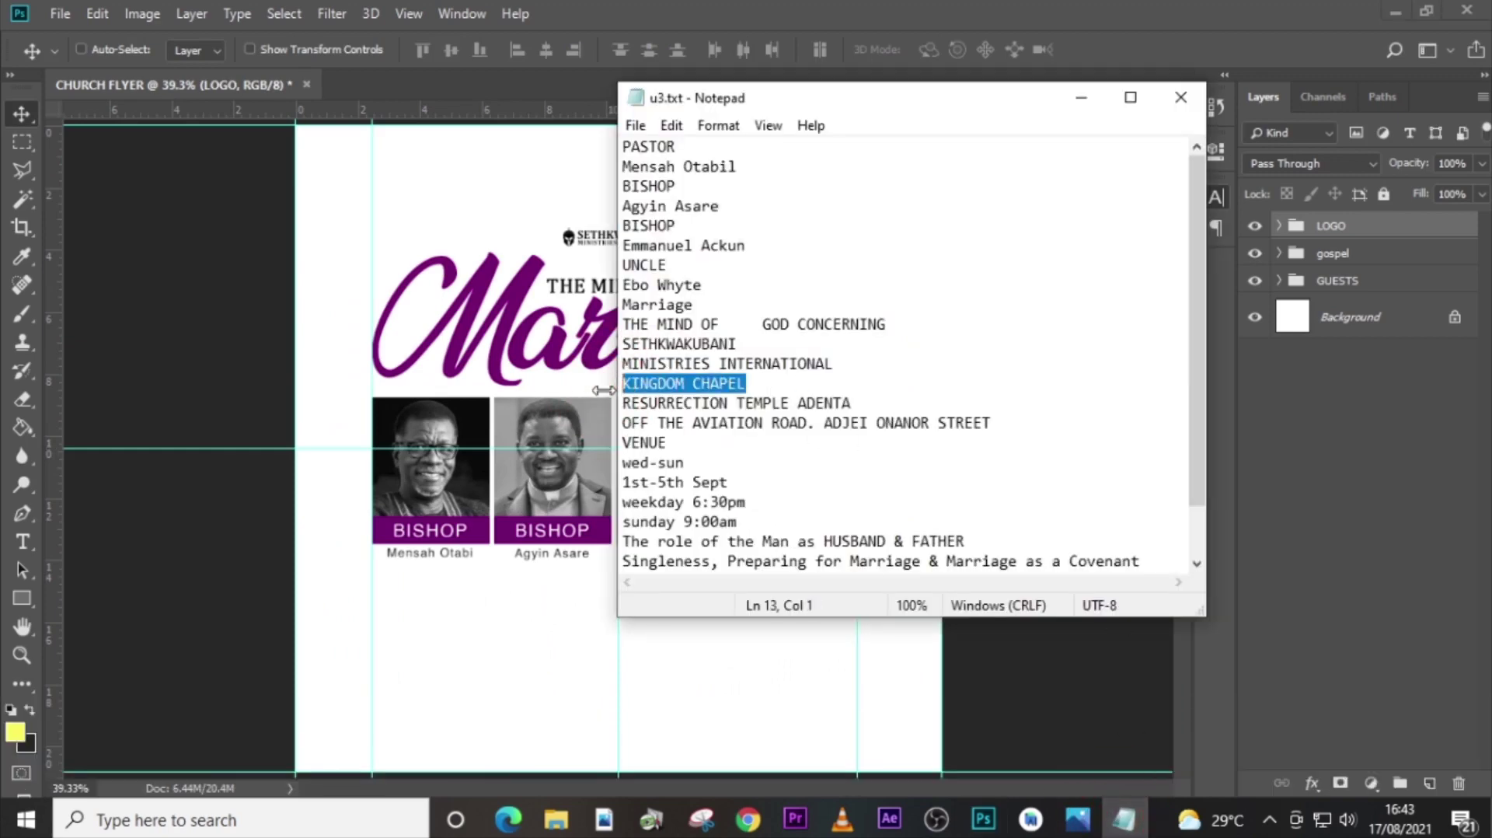
pyautogui.hotkey('ctrl', 'c')
pyautogui.click(976, 10)
pyautogui.press('t')
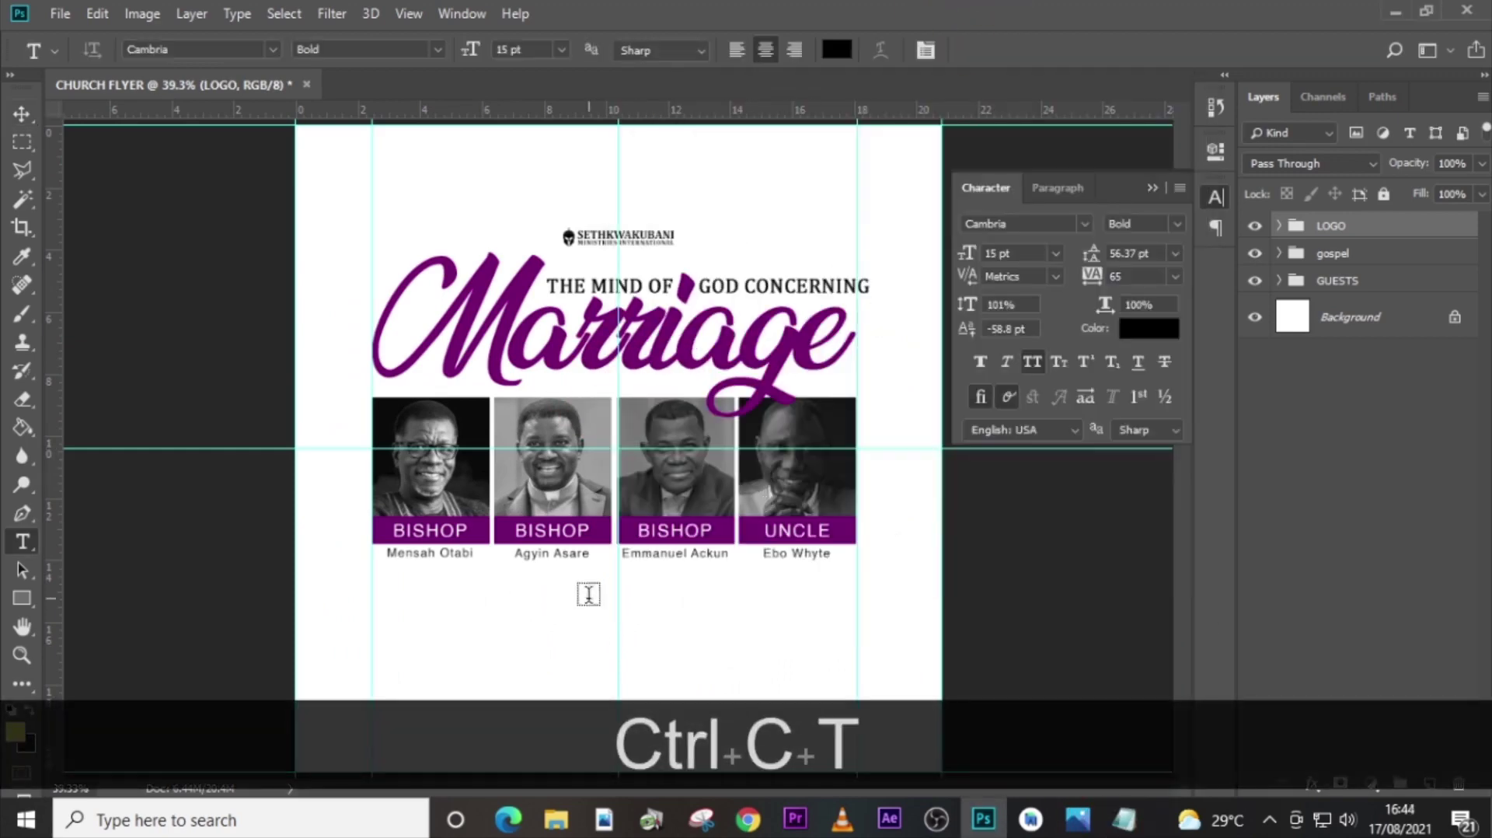
pyautogui.click(571, 610)
pyautogui.hotkey('ctrl', 'v')
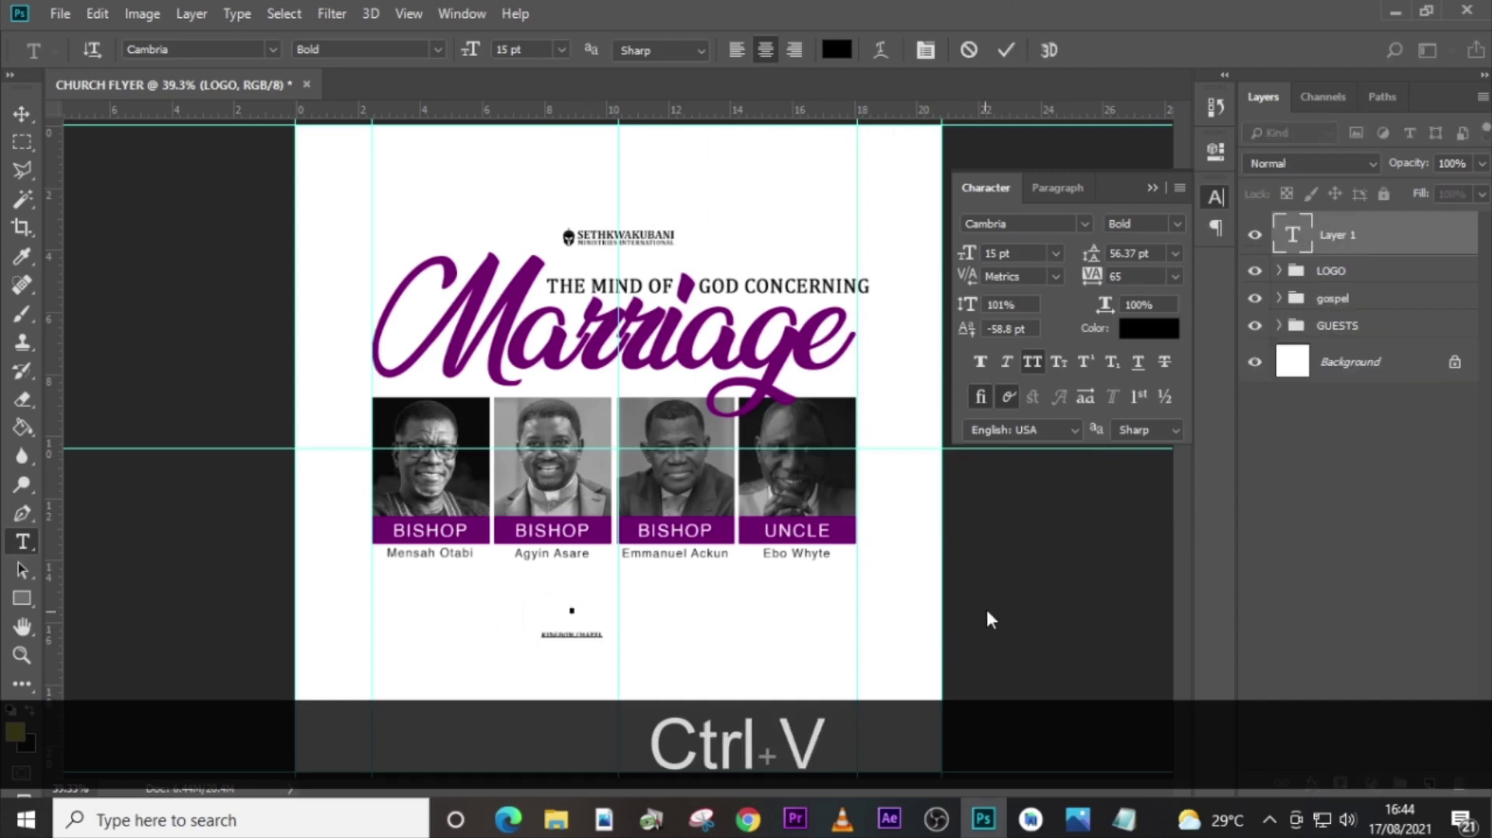
pyautogui.hotkey('ctrl', '=')
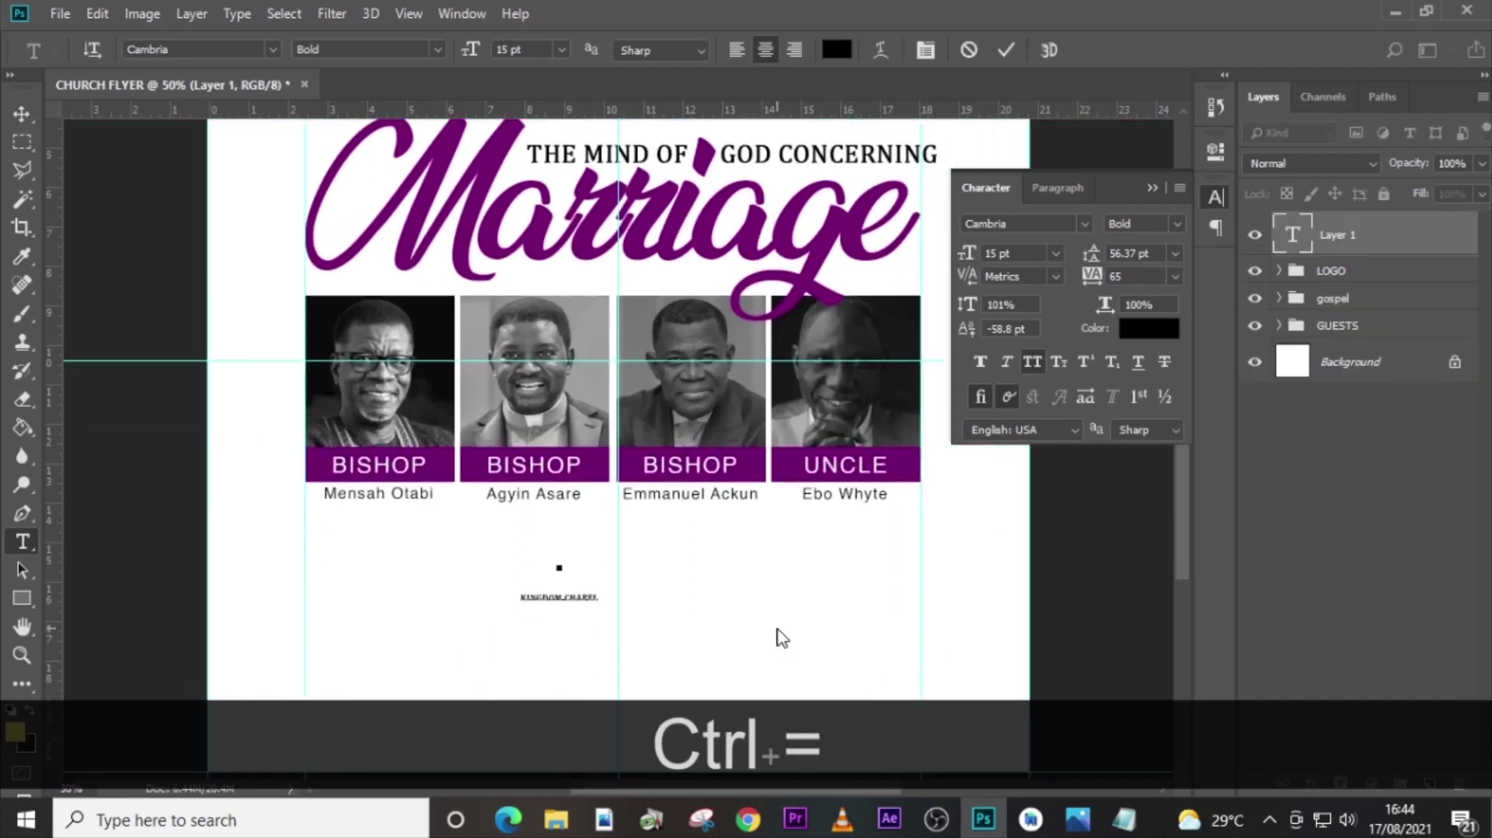
pyautogui.click(1296, 242)
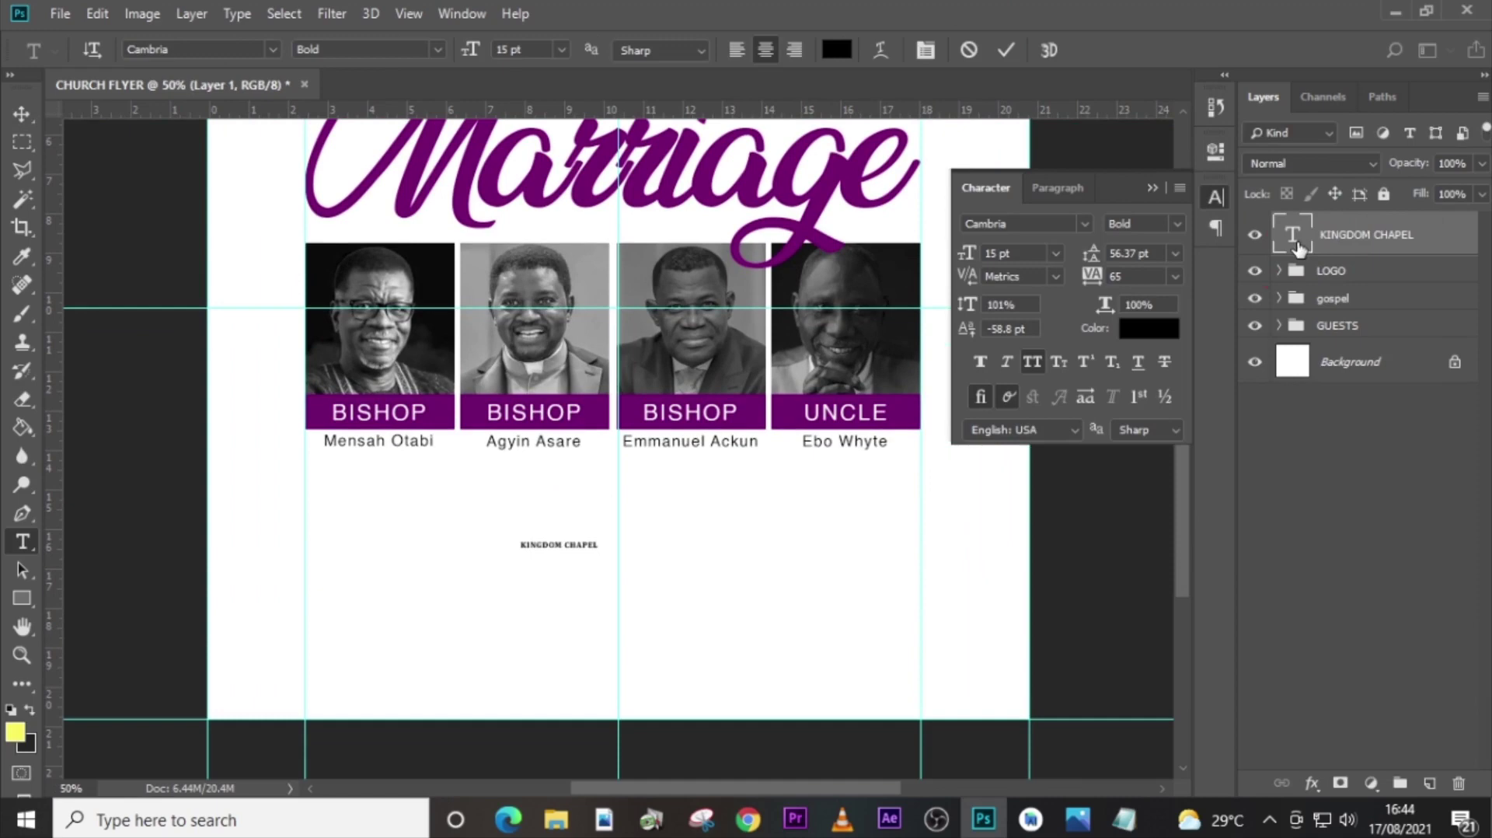
# Change the KINGDOM CHAPEL text's font to Franklin Gothic Heavy in the Regular style.
pyautogui.click(1081, 223)
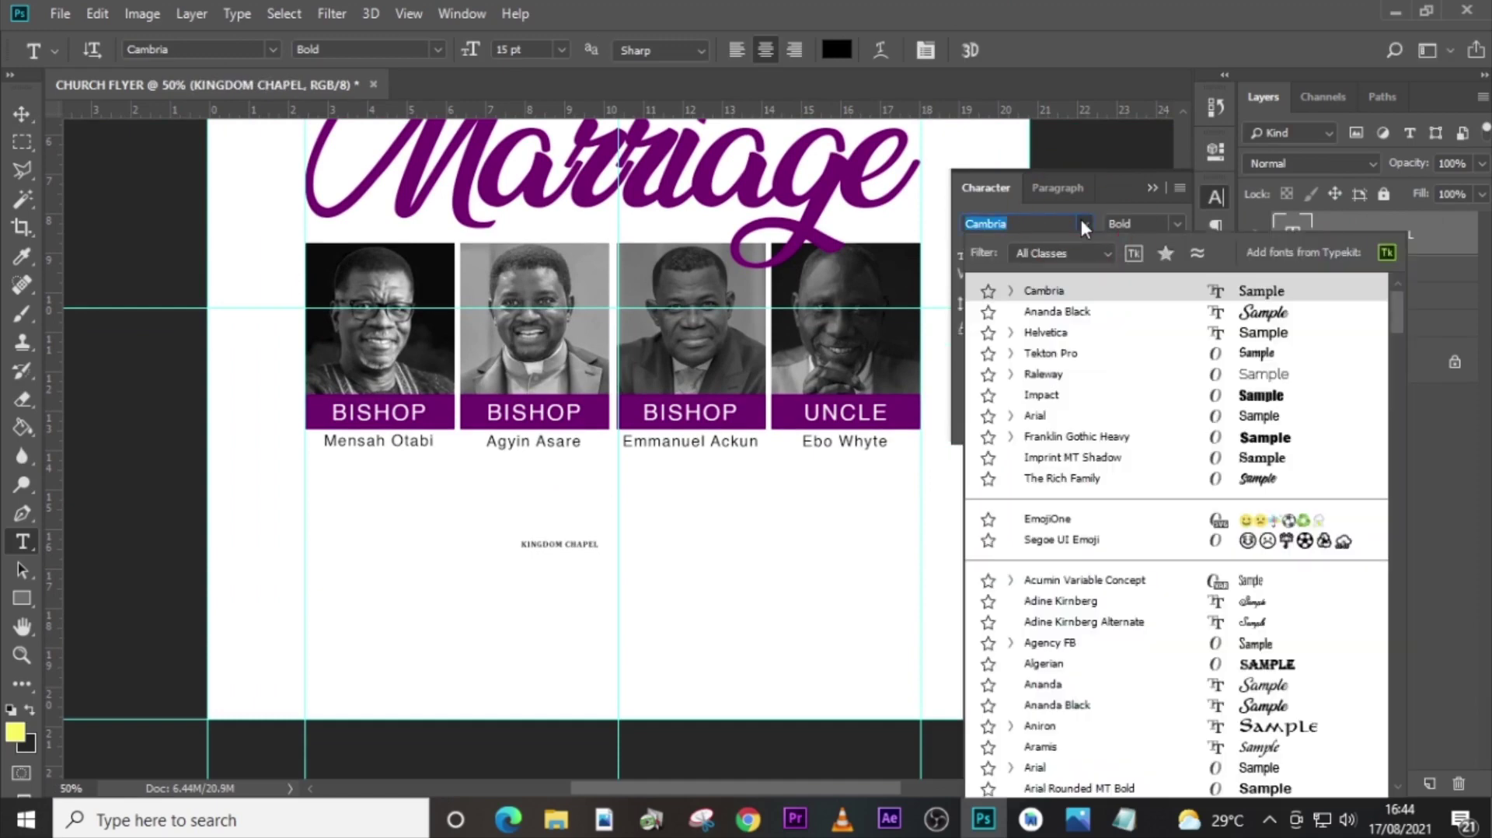
pyautogui.click(1080, 438)
pyautogui.click(1176, 224)
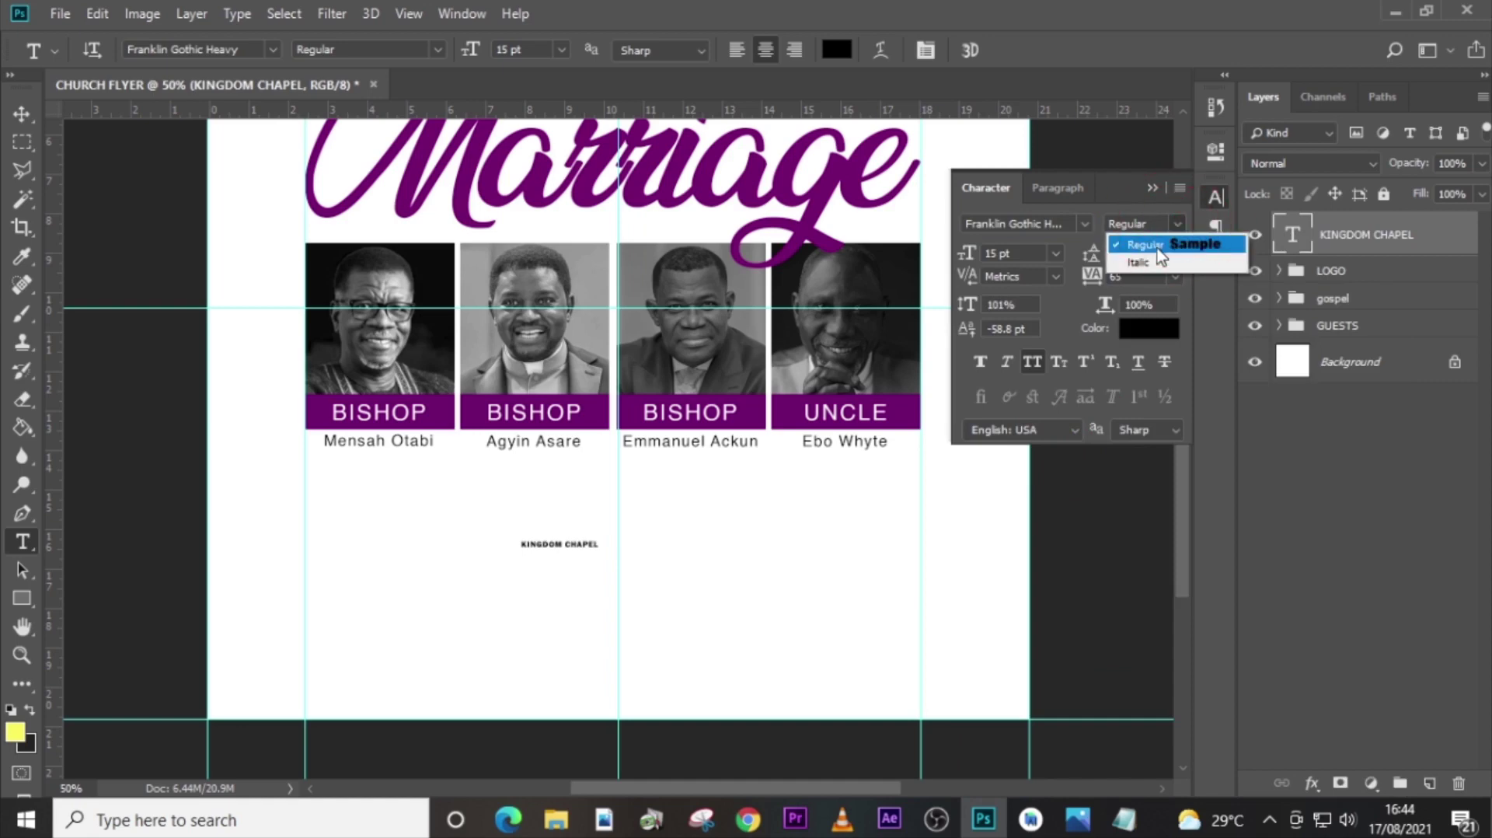
pyautogui.click(1158, 247)
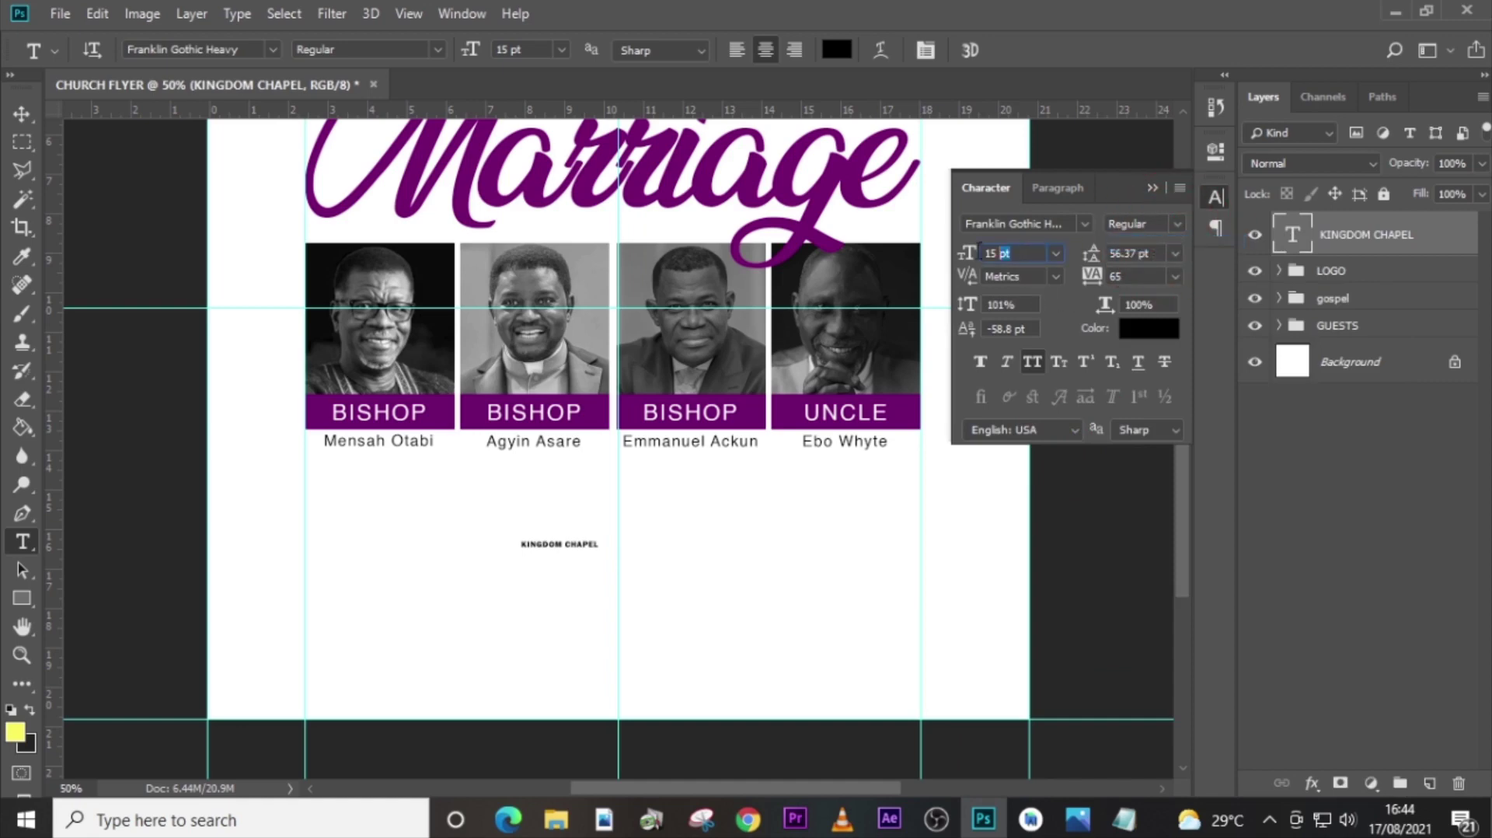
# Set the KINGDOM CHAPEL text to 54 pt with a tracking of 40.
pyautogui.moveTo(980, 252); pyautogui.dragTo(977, 252)
pyautogui.write('54')
pyautogui.press('Return')
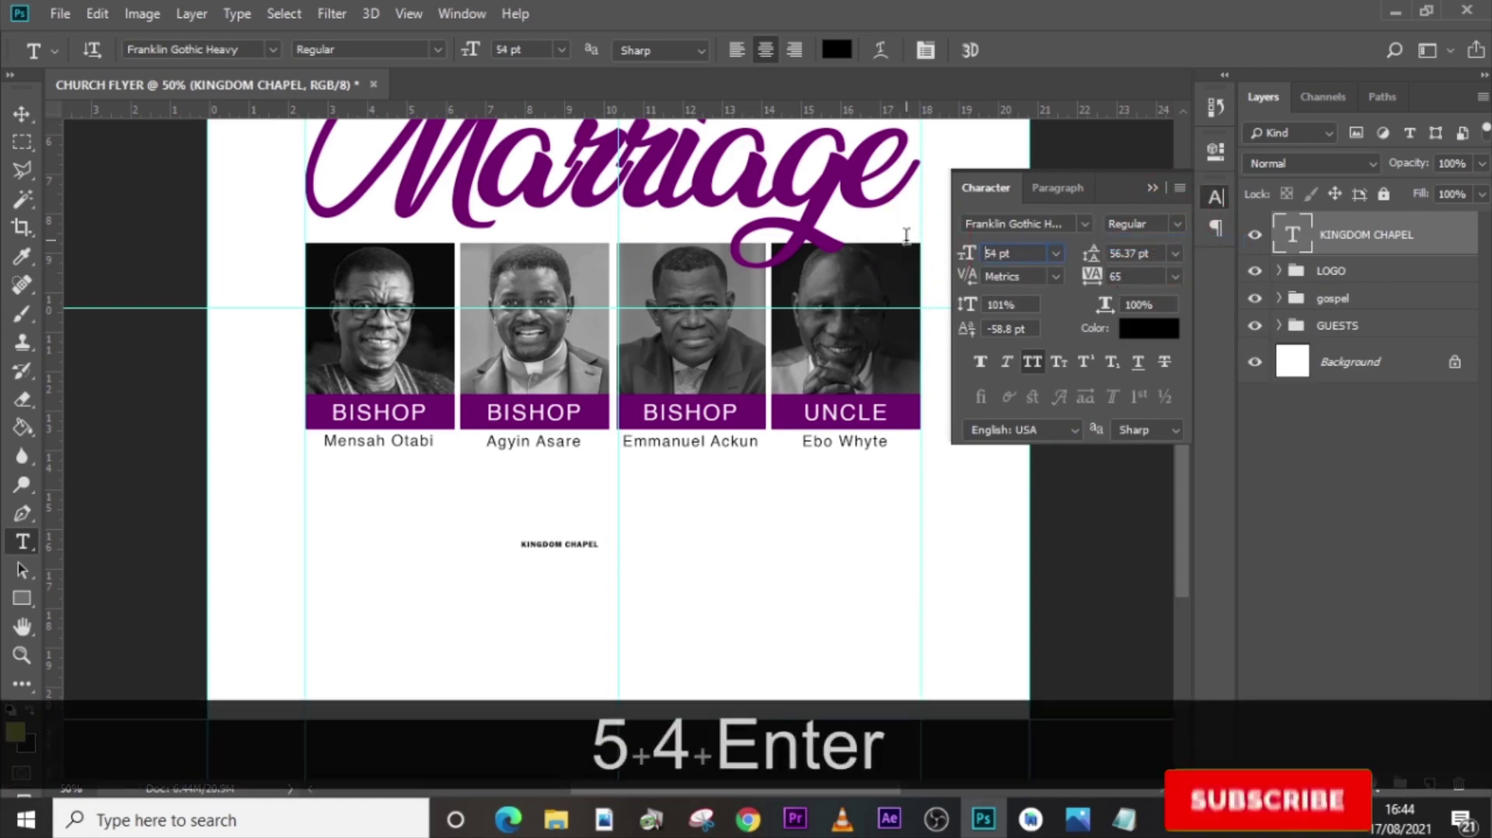
pyautogui.click(1092, 276)
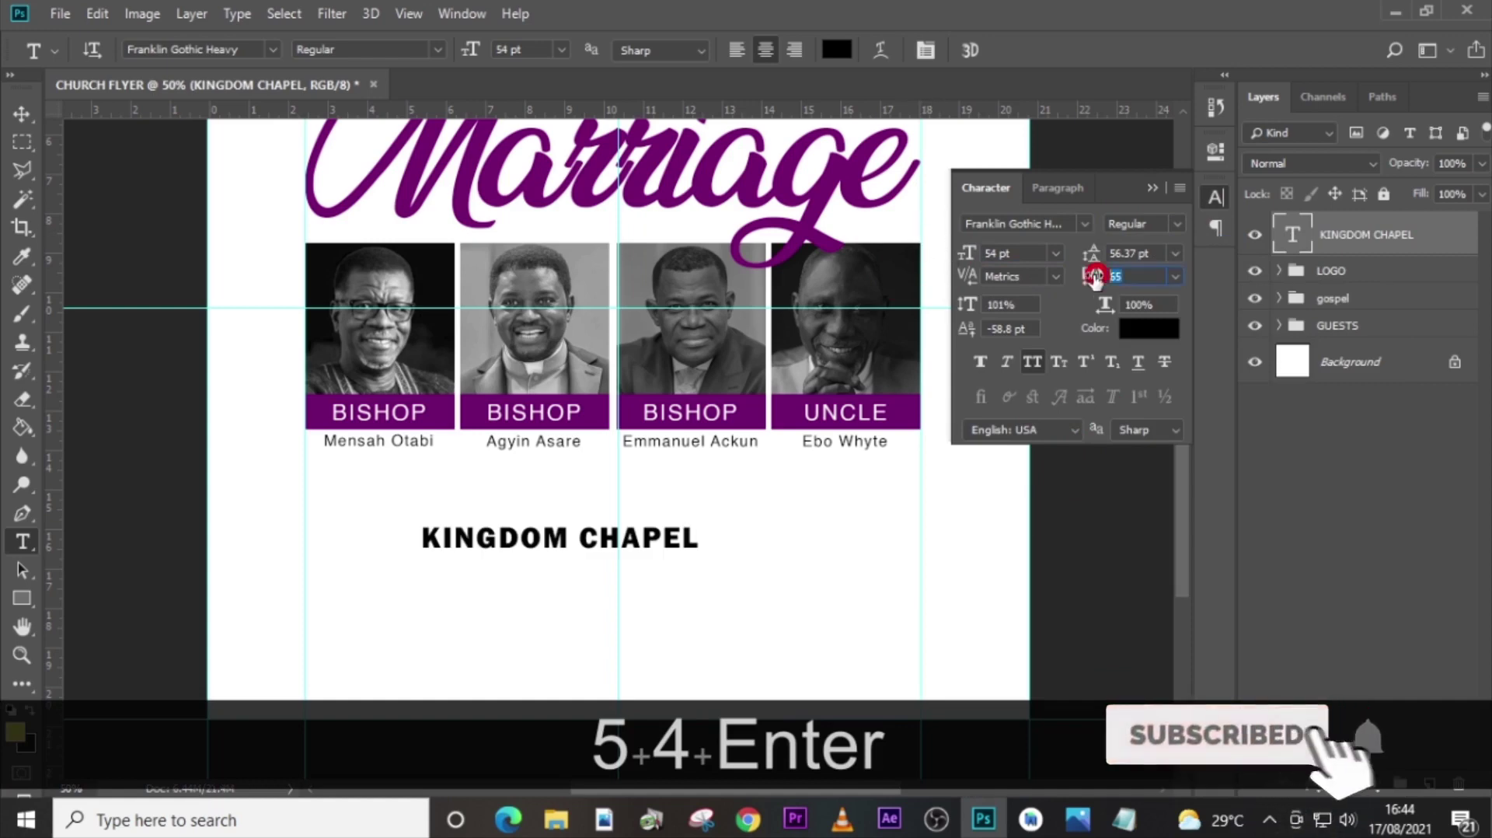
pyautogui.write('40')
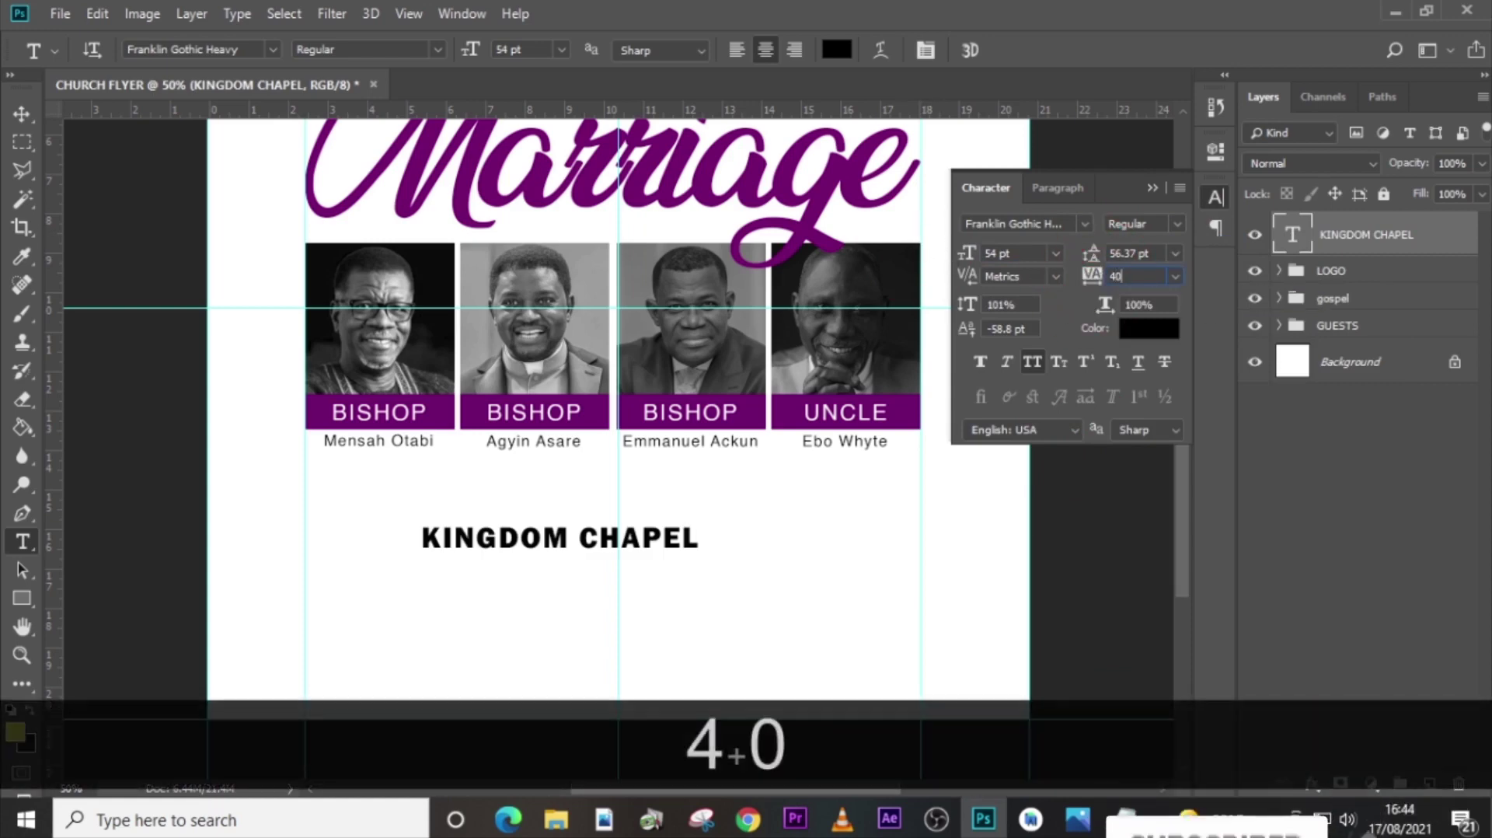
pyautogui.press('Return')
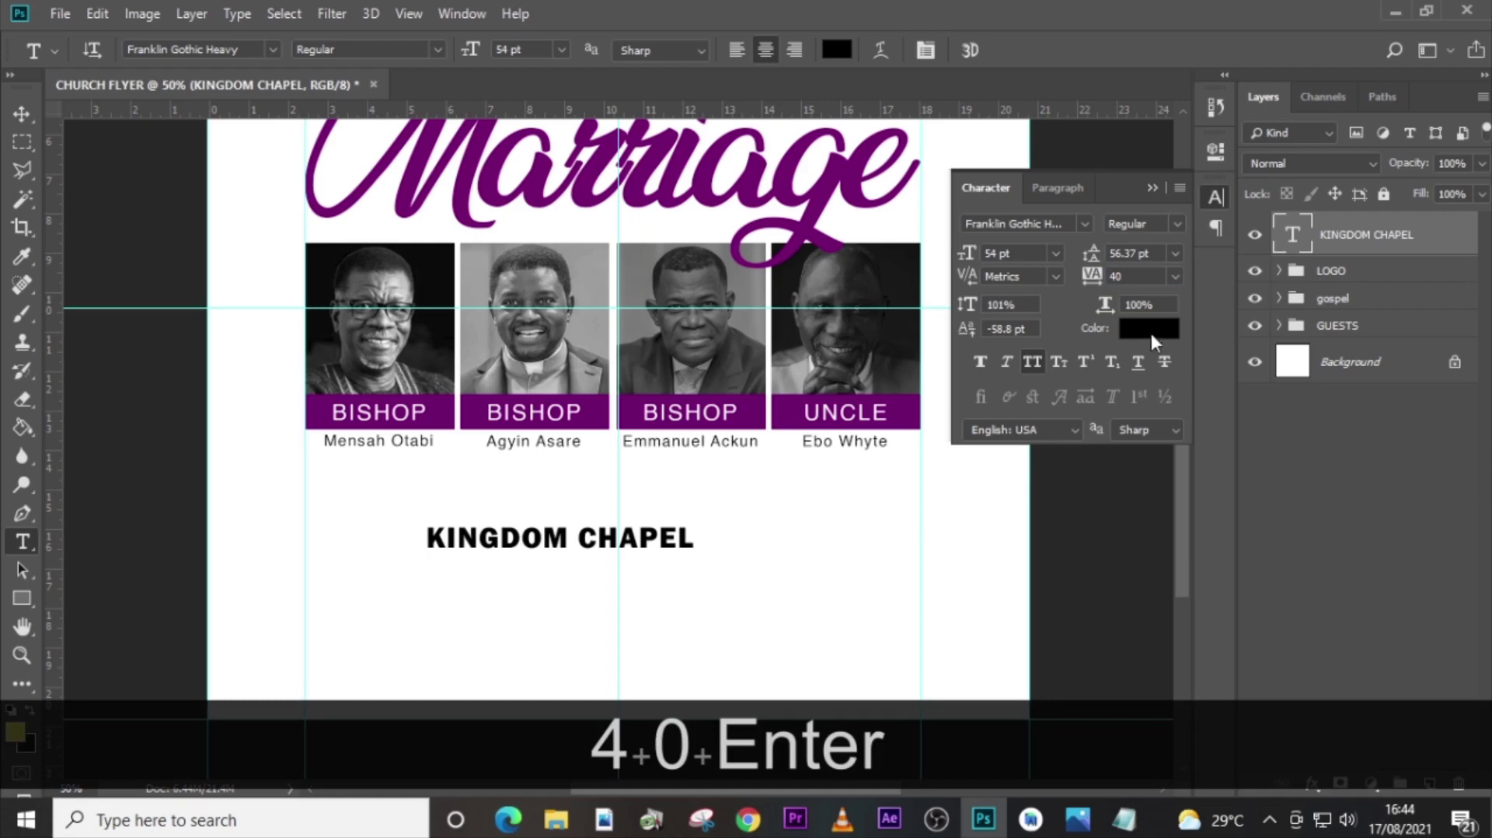
# Colour the KINGDOM CHAPEL text purple with the hex value 7F0B74.
pyautogui.click(1150, 332)
pyautogui.write('7')
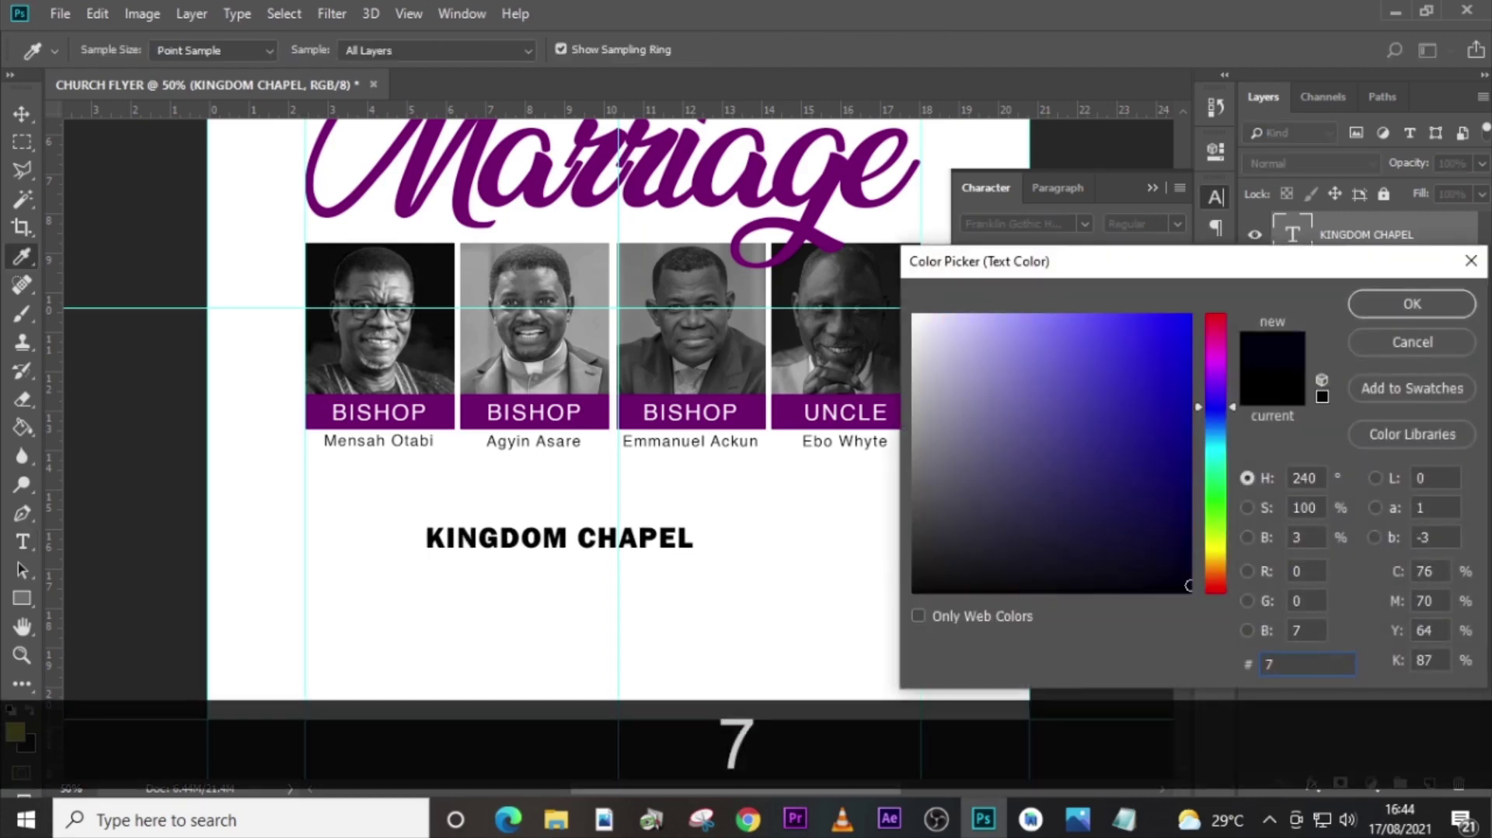
pyautogui.write('F0')
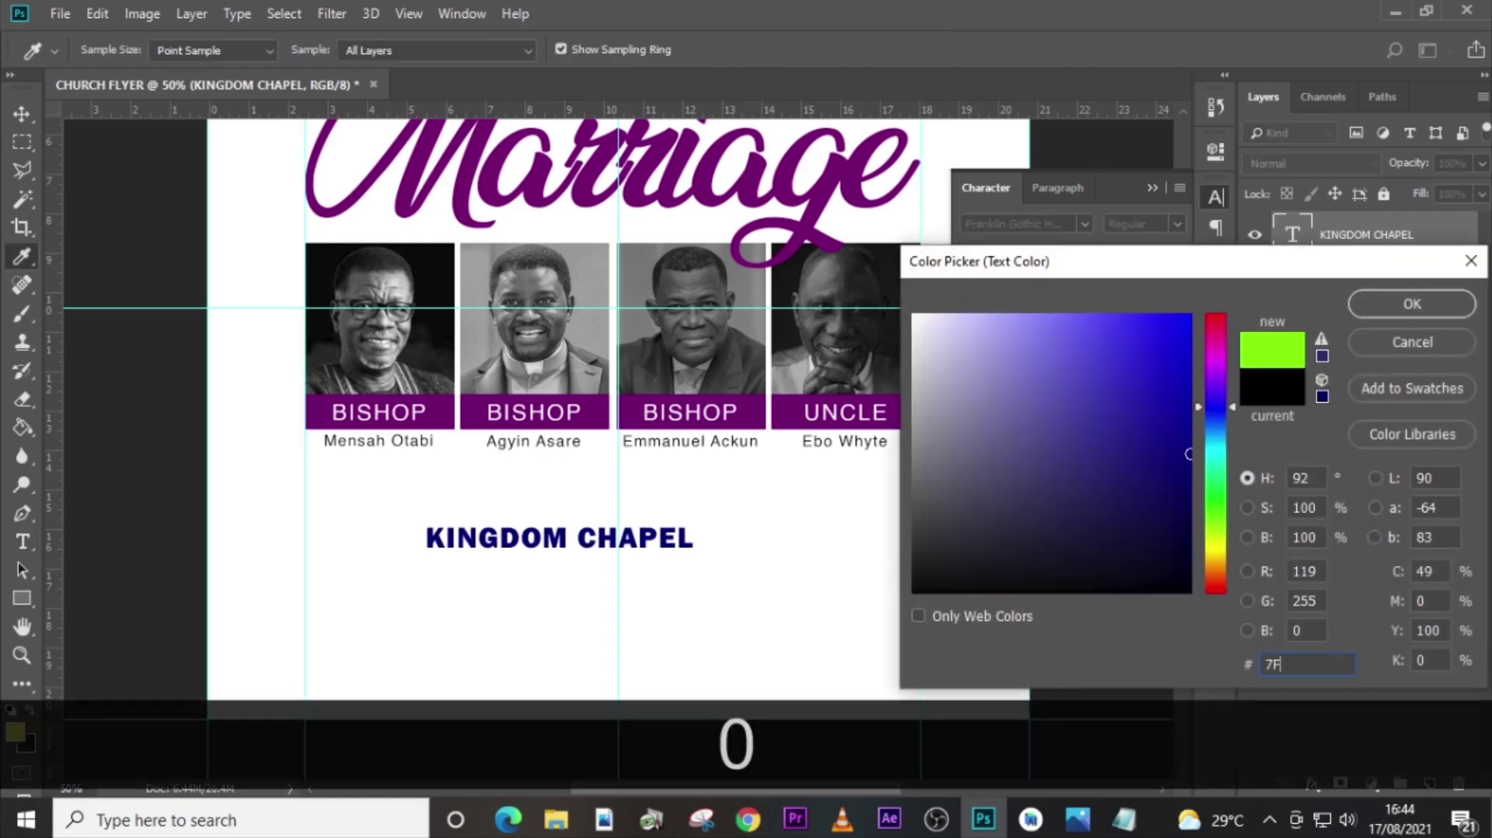
pyautogui.write('B')
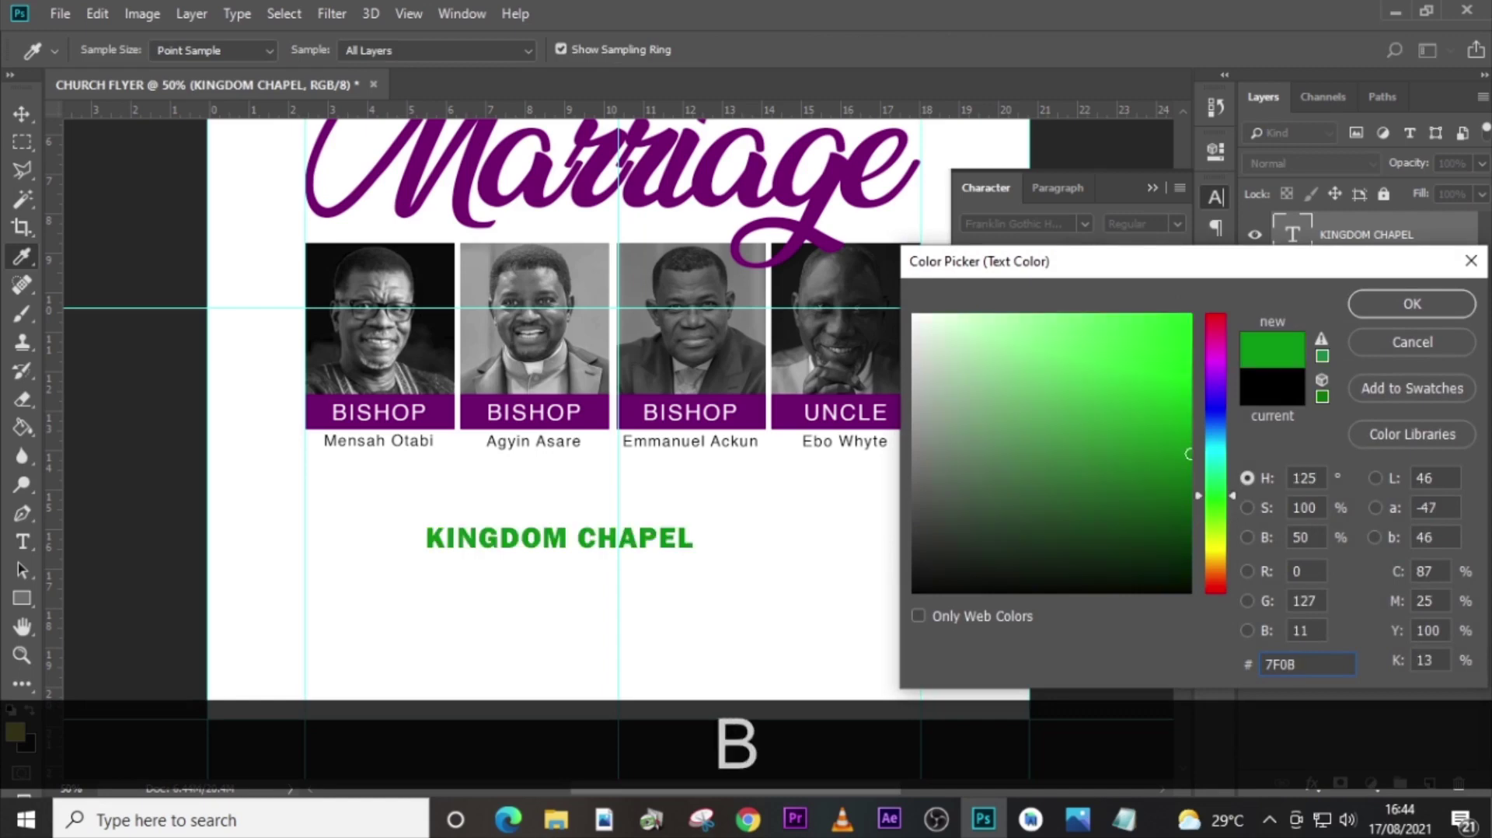
pyautogui.write('74')
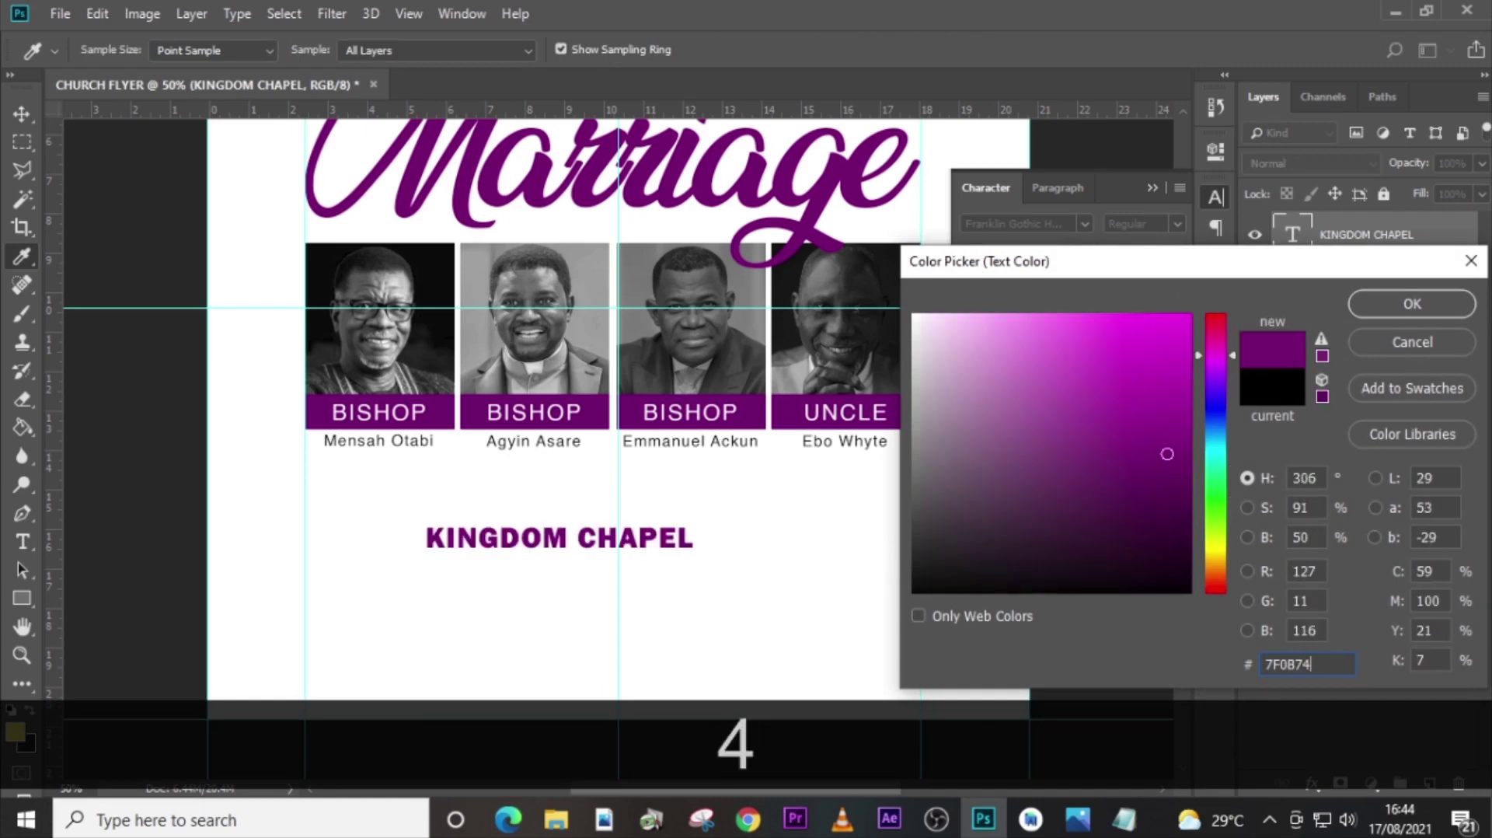
pyautogui.click(1439, 301)
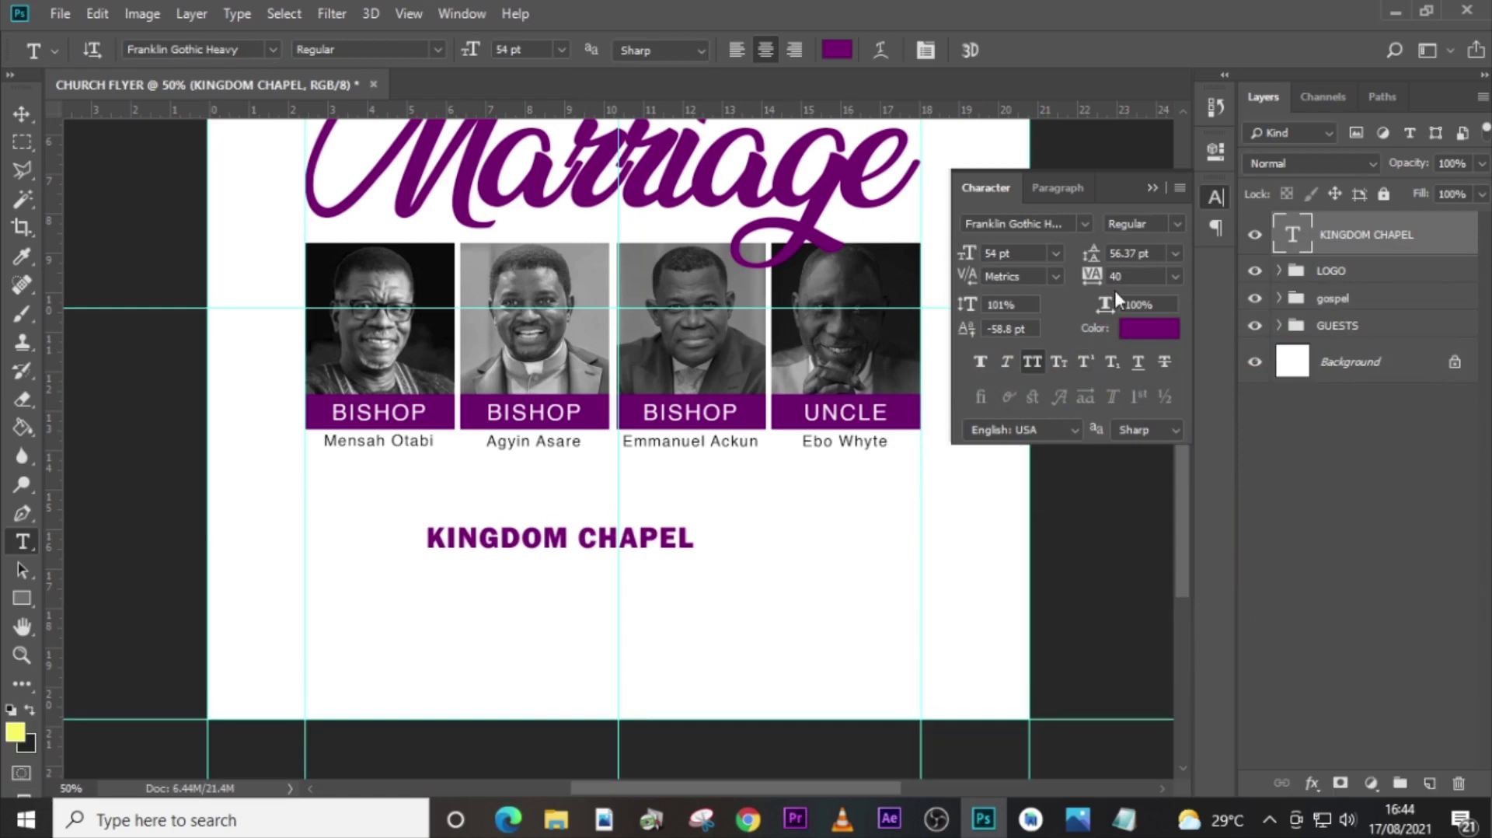
# Move the KINGDOM CHAPEL text beneath the third and fourth speaker cards, and duplicate it with the copy directly below the original.
pyautogui.press('v')
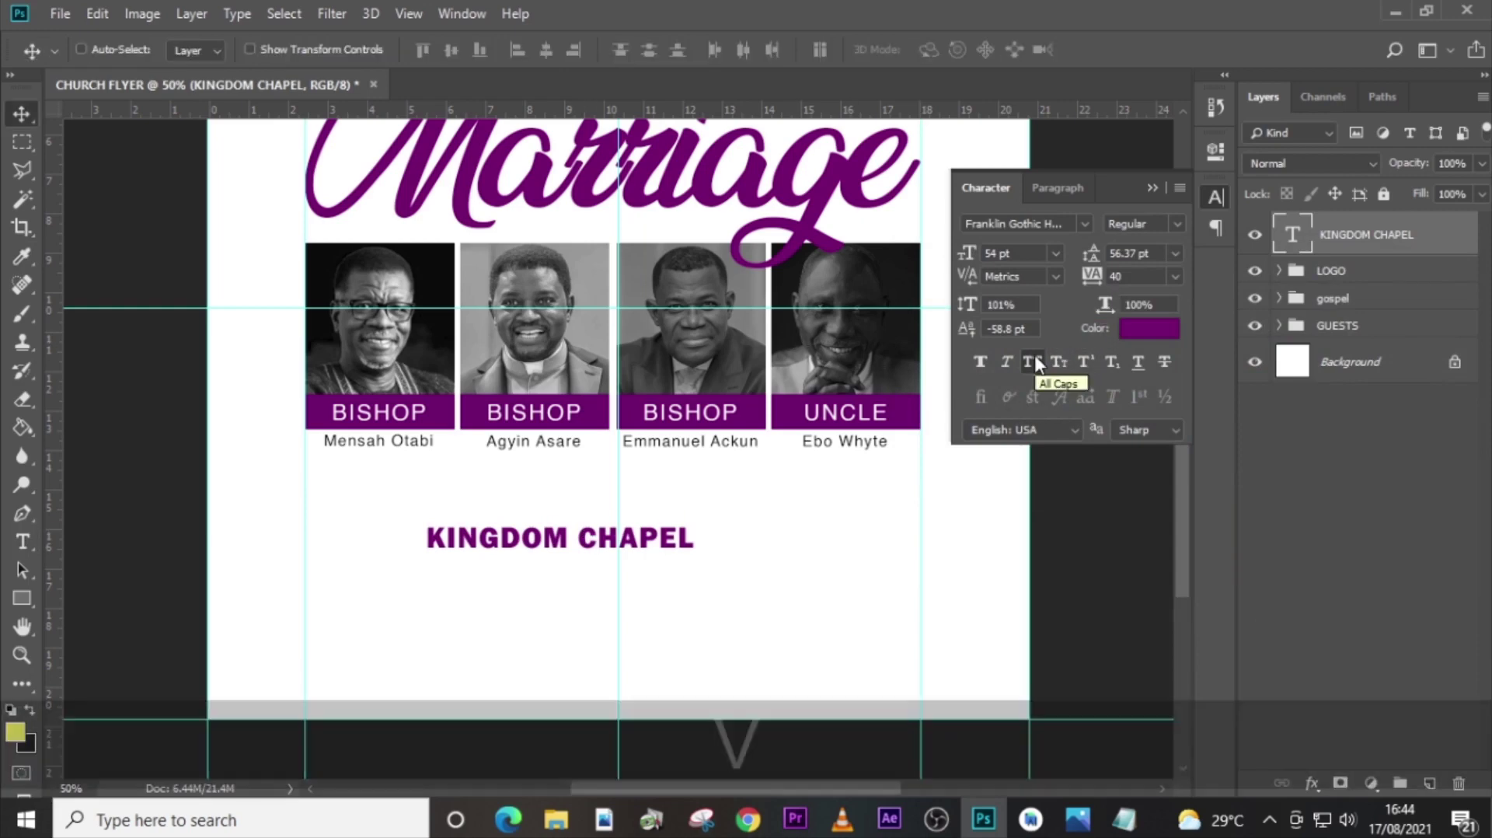
pyautogui.moveTo(571, 538); pyautogui.dragTo(777, 507)
pyautogui.hotkey('ctrl', 'j')
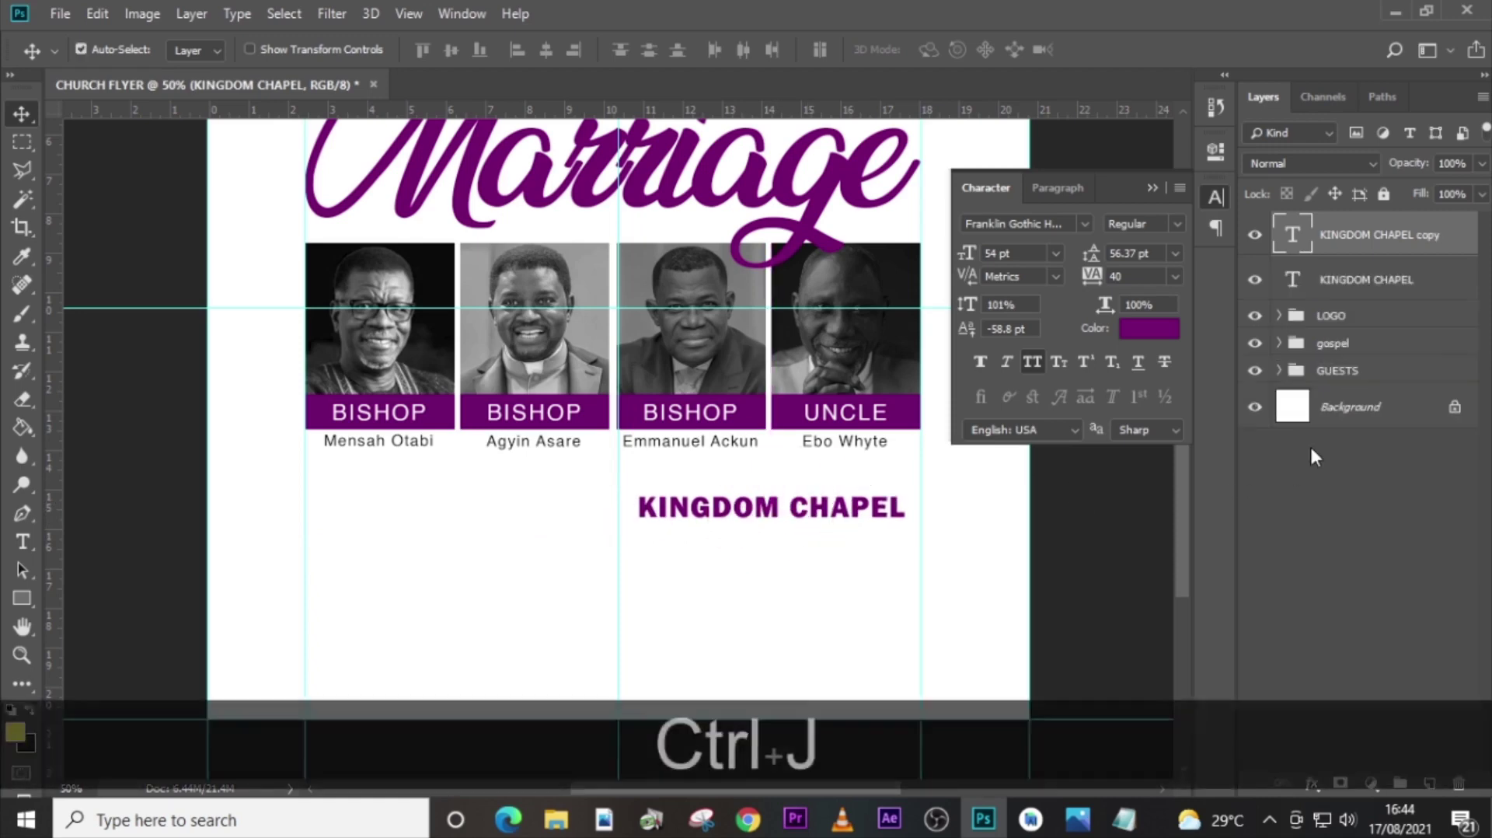
pyautogui.hotkey('shift', 'Down')
pyautogui.press('Down')
pyautogui.press('Down')
pyautogui.press('Down')
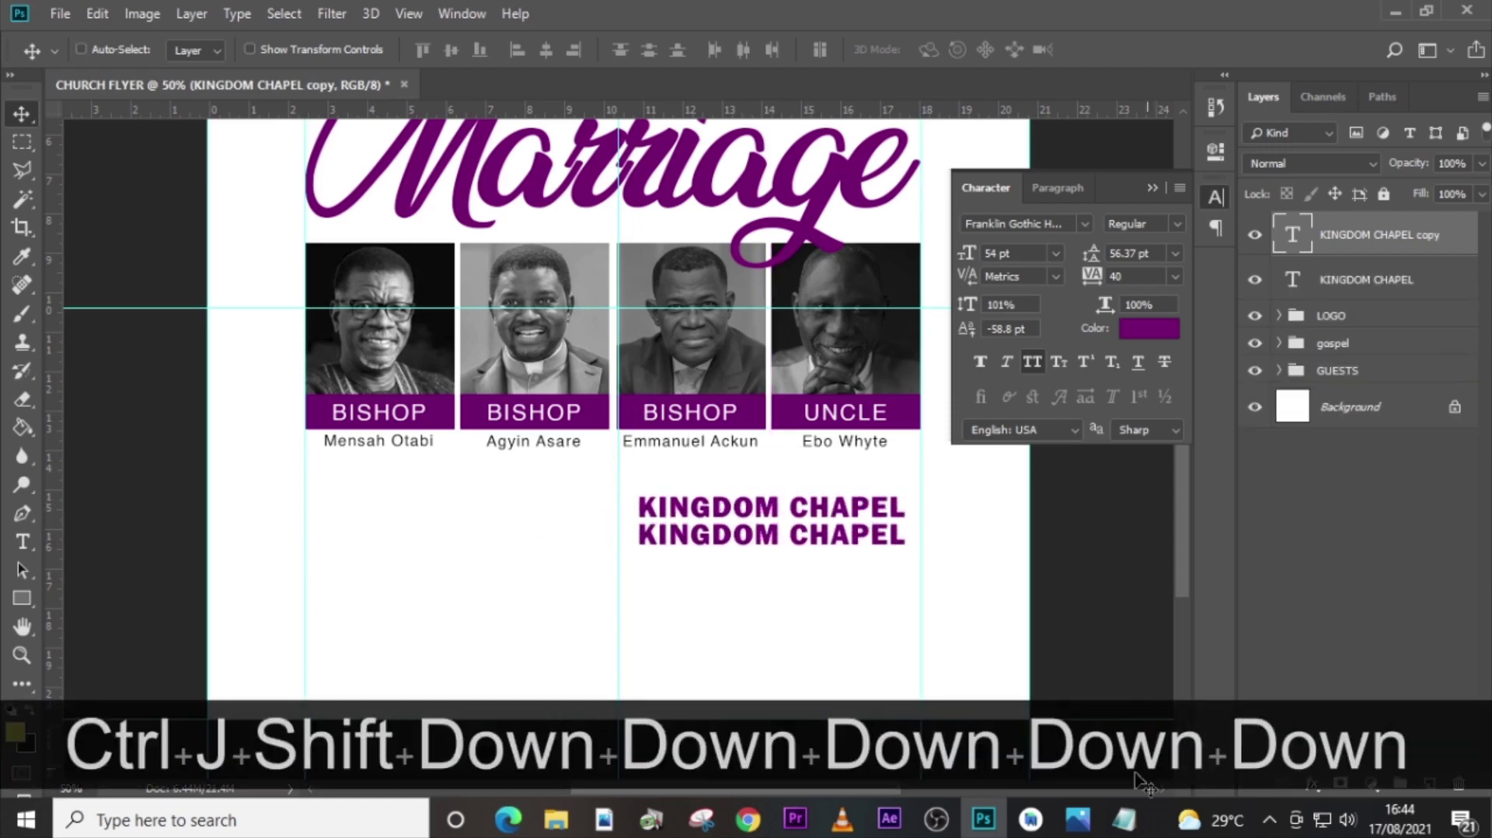
# Replace the duplicated KINGDOM CHAPEL text with "RESURRECTION TEMPLE ADENTA", copied from u3.txt in Notepad.
pyautogui.click(1124, 818)
pyautogui.moveTo(885, 408); pyautogui.dragTo(622, 402)
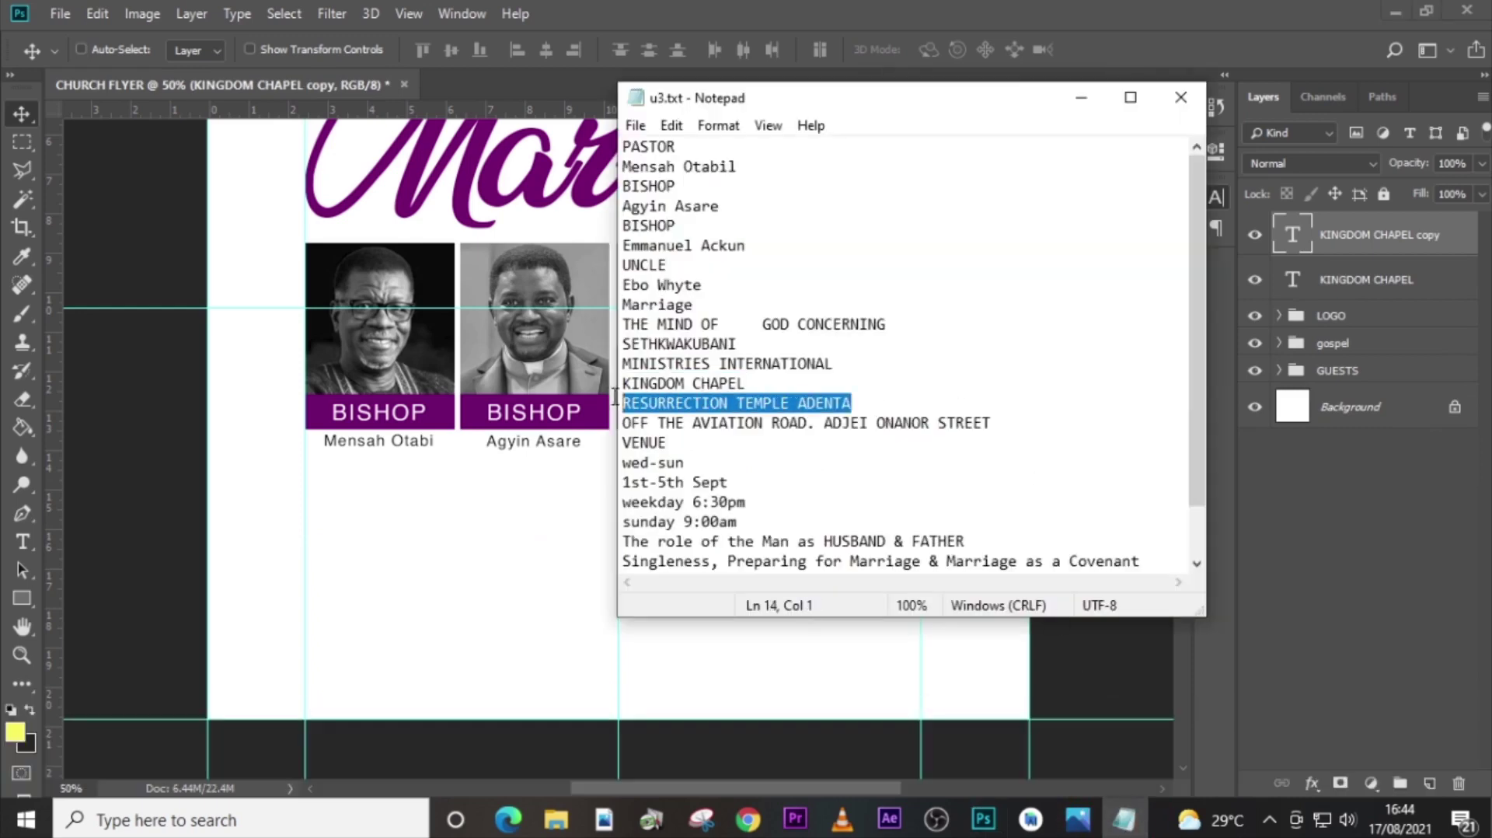
pyautogui.hotkey('ctrl', 'c')
pyautogui.click(1293, 258)
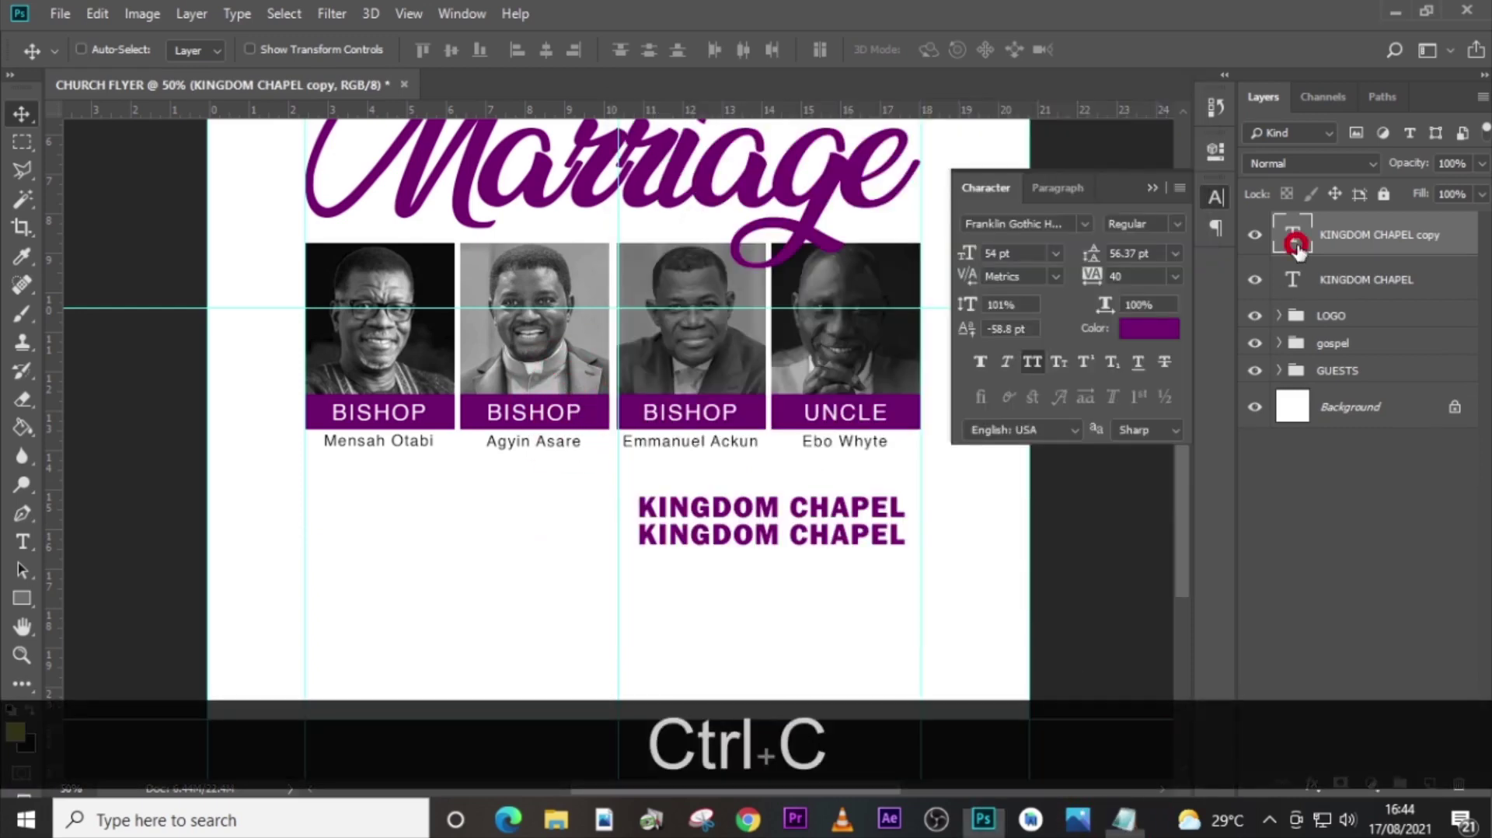
pyautogui.doubleClick(1294, 237)
pyautogui.hotkey('ctrl', 'v')
pyautogui.click(1296, 241)
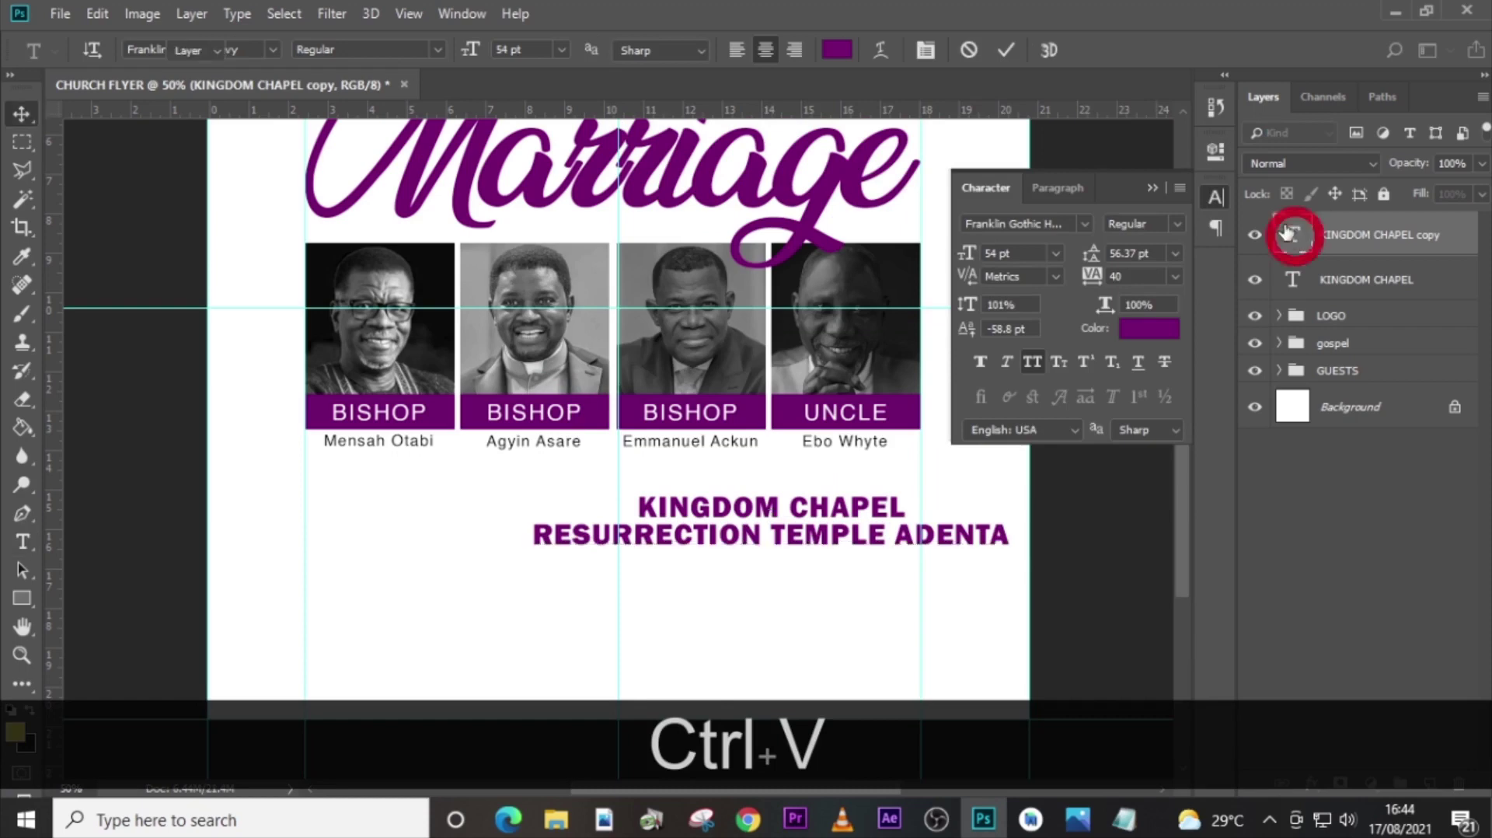
# Change the RESURRECTION TEMPLE ADENTA text color to black (#000000).
pyautogui.click(1152, 331)
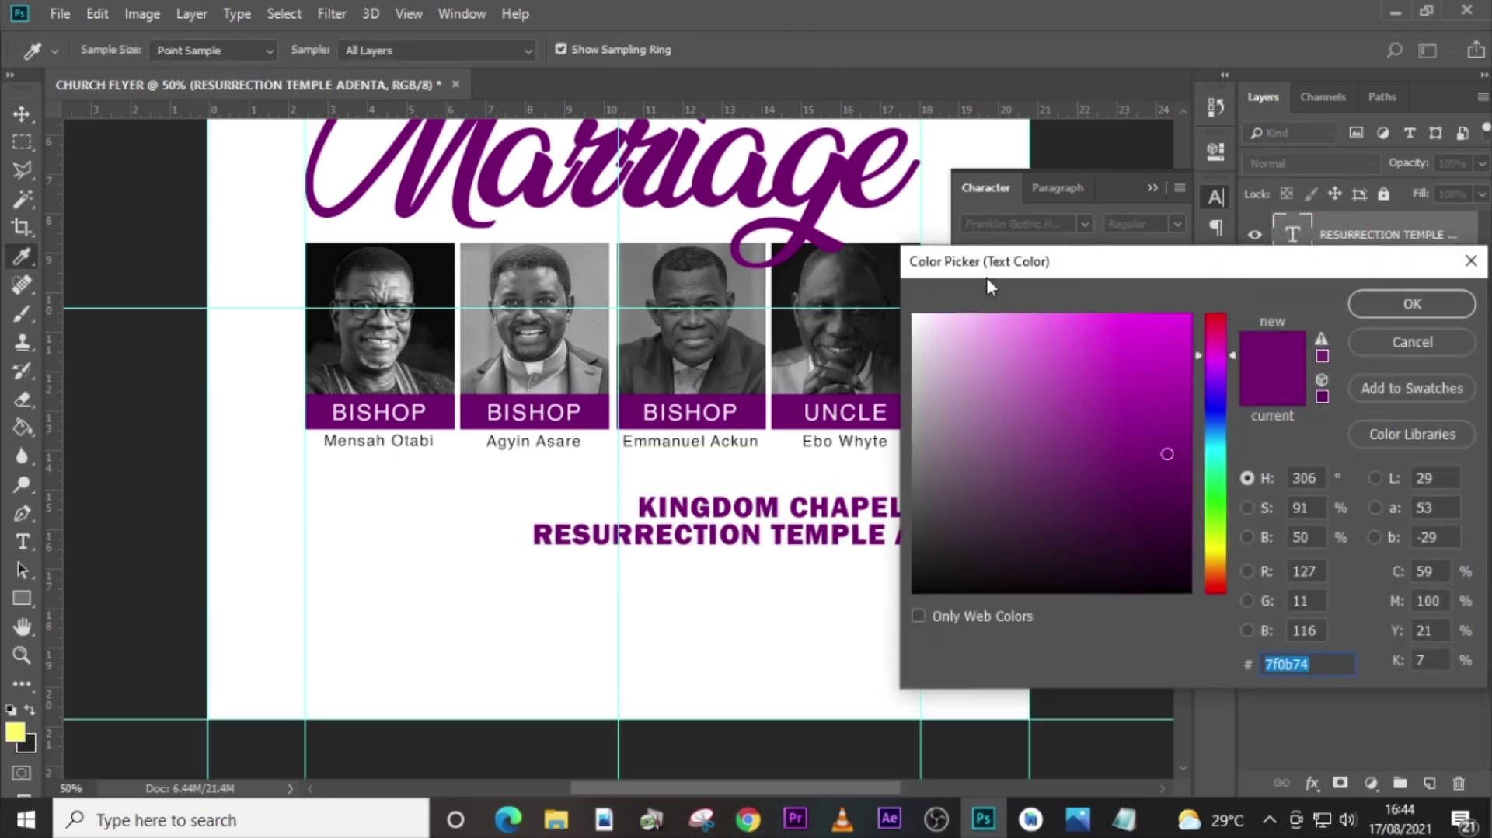
pyautogui.moveTo(940, 569); pyautogui.dragTo(875, 599)
pyautogui.click(1377, 300)
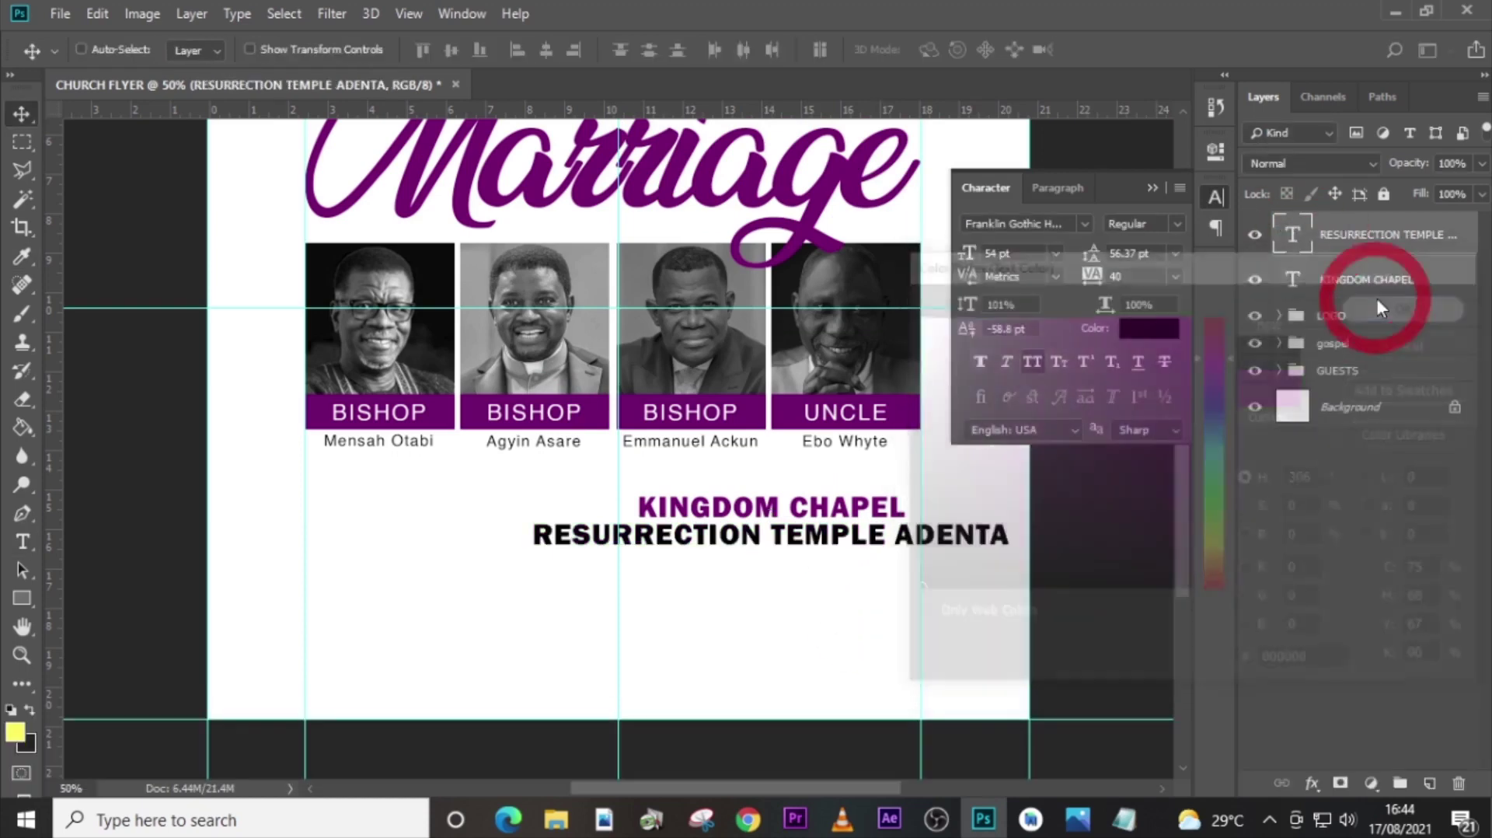
# Set the RESURRECTION TEMPLE ADENTA line's font to Franklin Gothic Medium.
pyautogui.click(1083, 221)
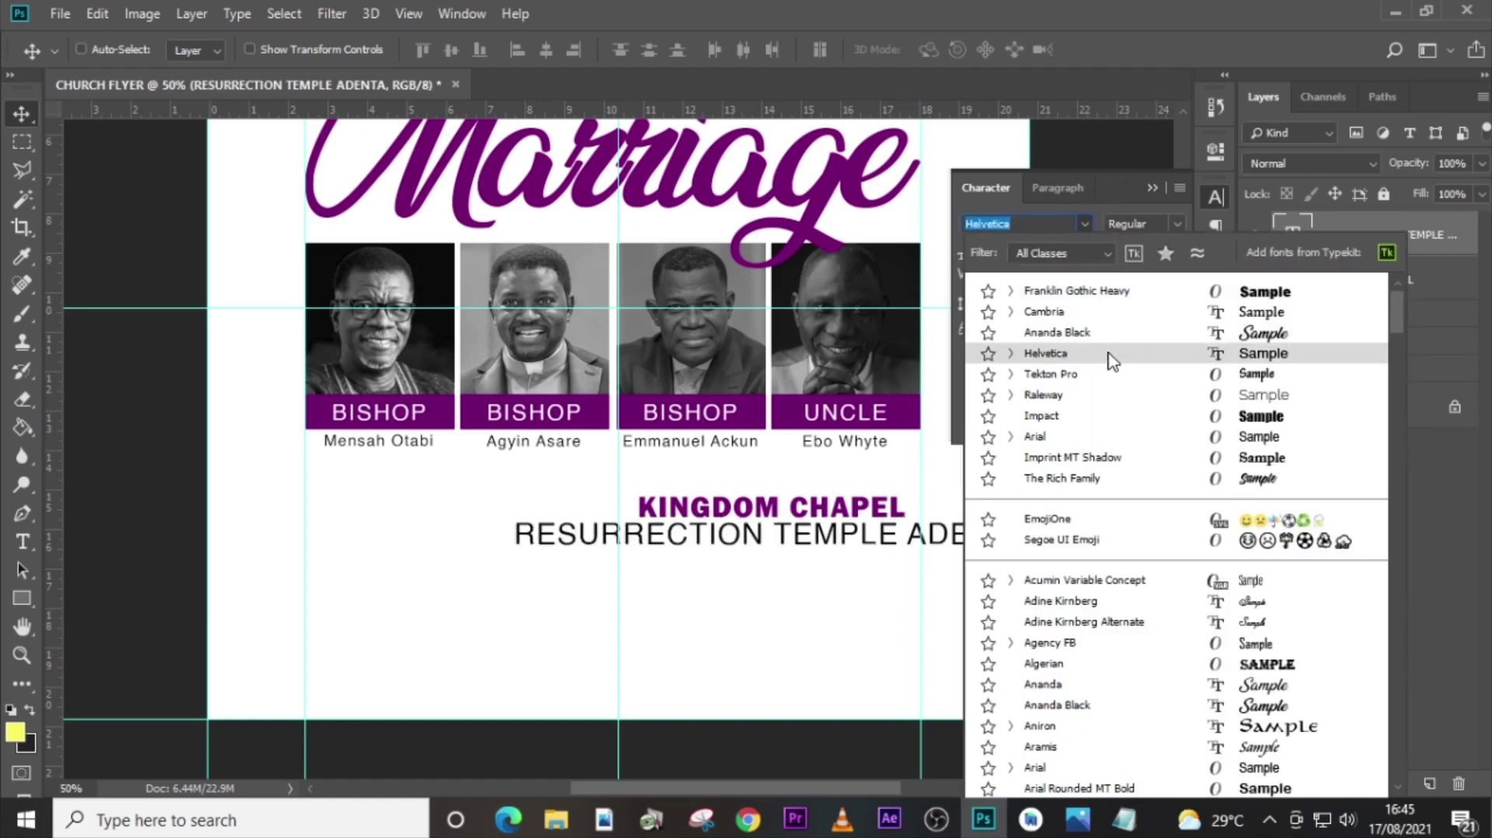
pyautogui.scroll(-2, 1182, 490)
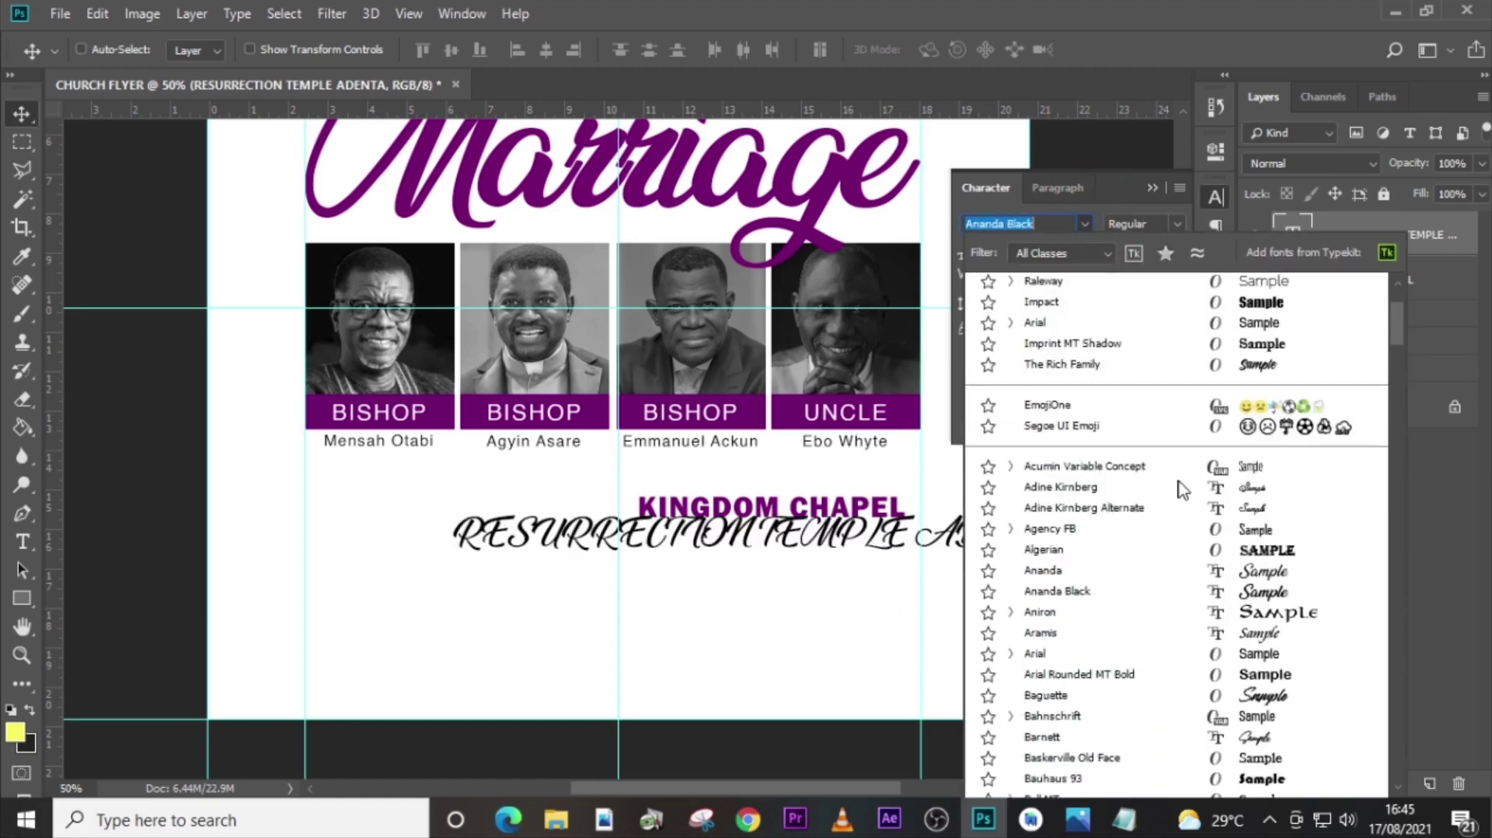
pyautogui.scroll(-15, 1183, 489)
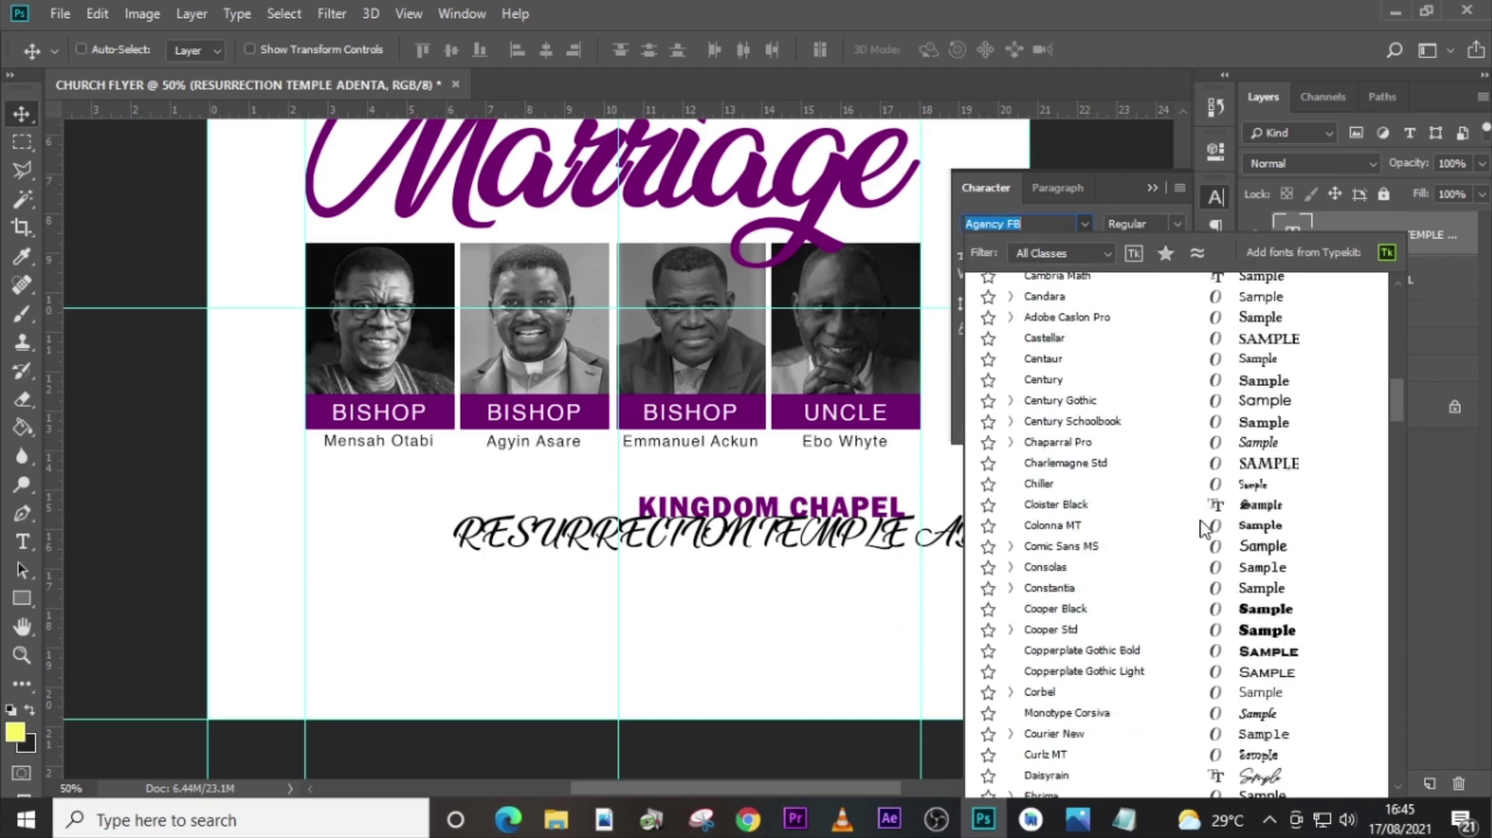
pyautogui.scroll(-13, 1202, 528)
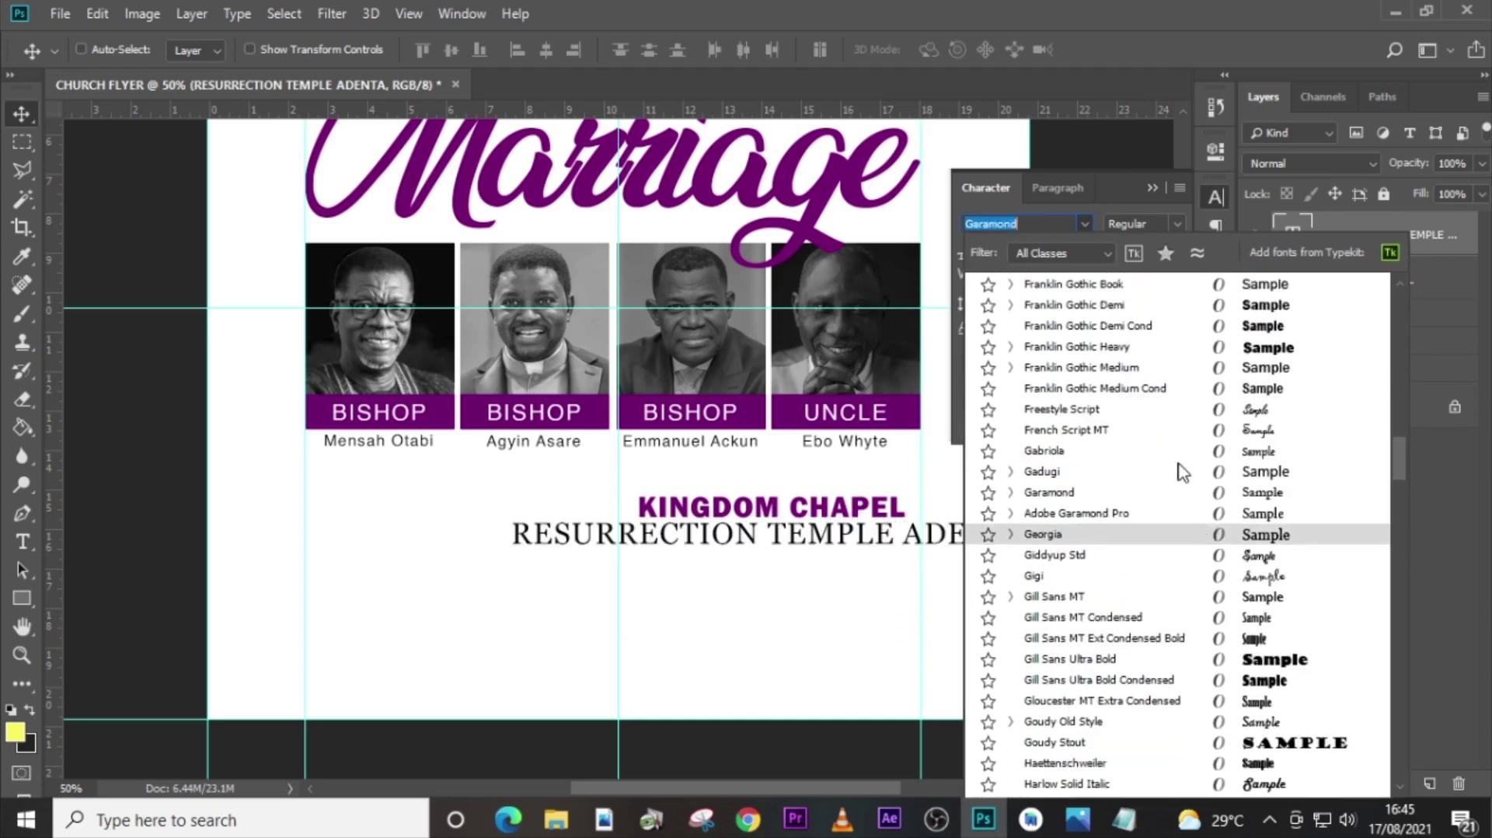
pyautogui.click(1070, 365)
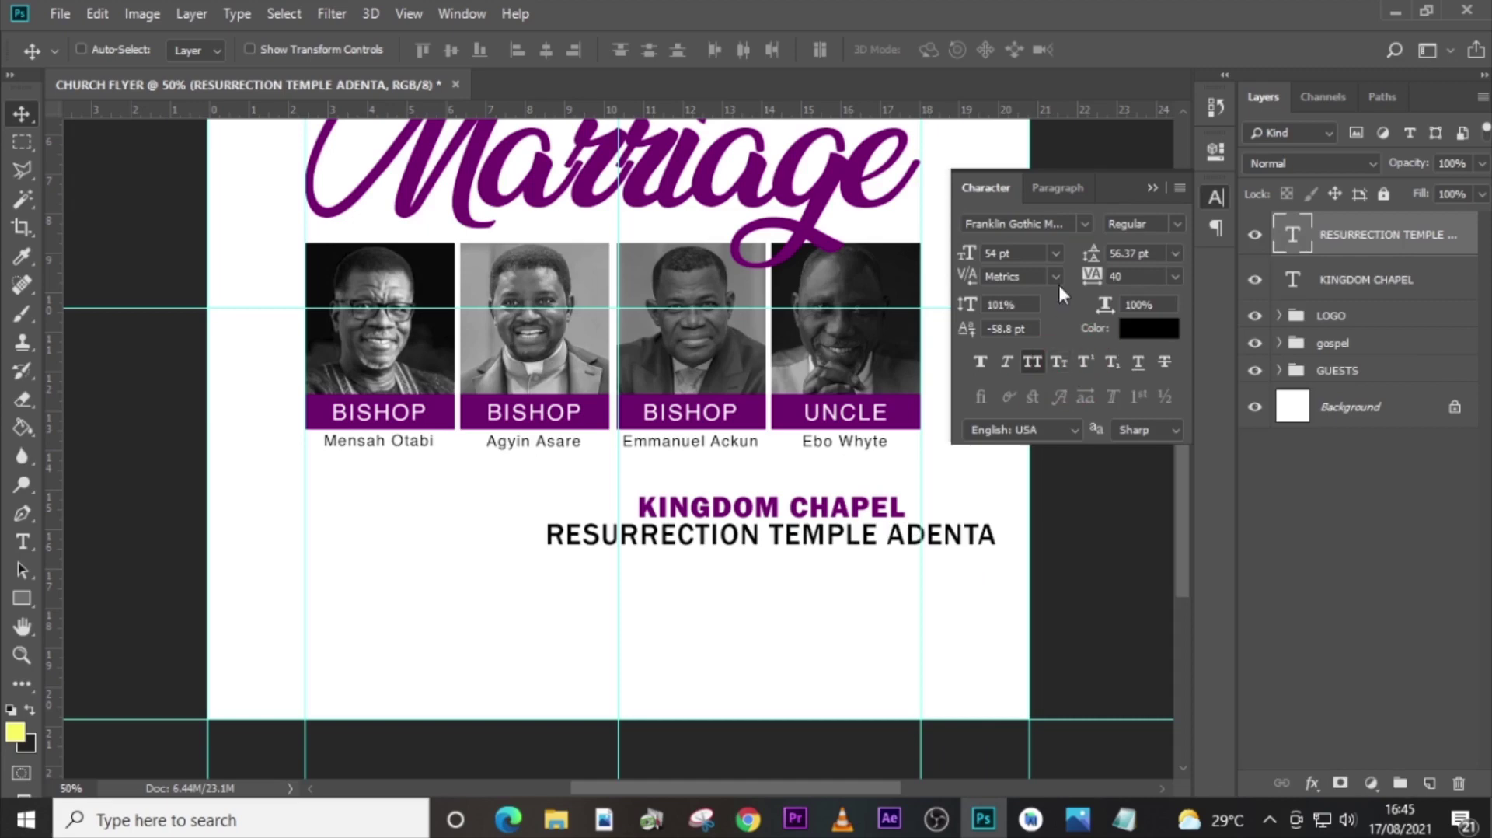
# Set the RESURRECTION TEMPLE ADENTA line to a 29 pt font size with tracking of 100.
pyautogui.click(969, 253)
pyautogui.write('29')
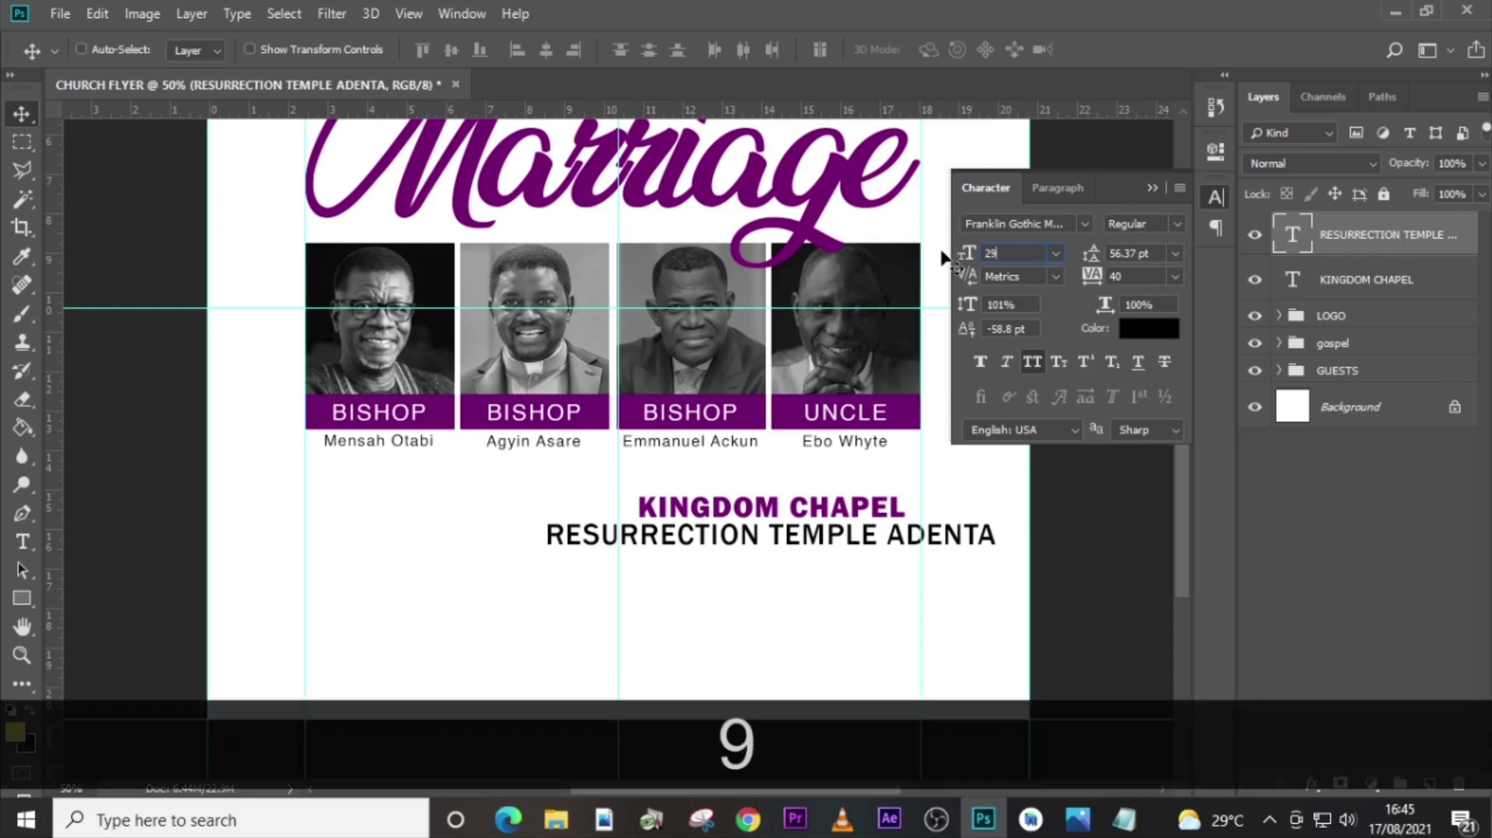
pyautogui.press('Return')
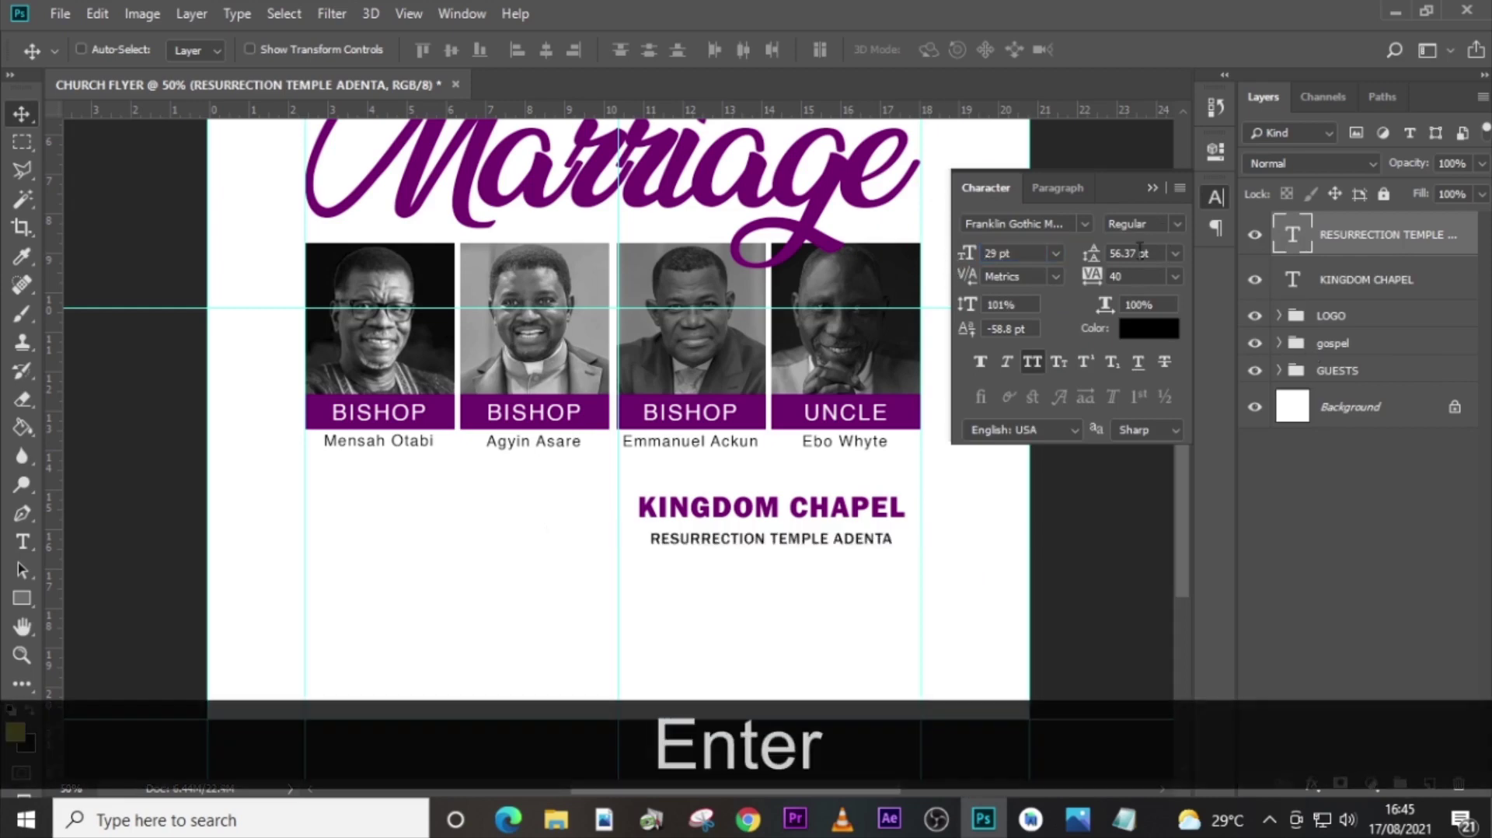
pyautogui.click(1091, 278)
pyautogui.write('10')
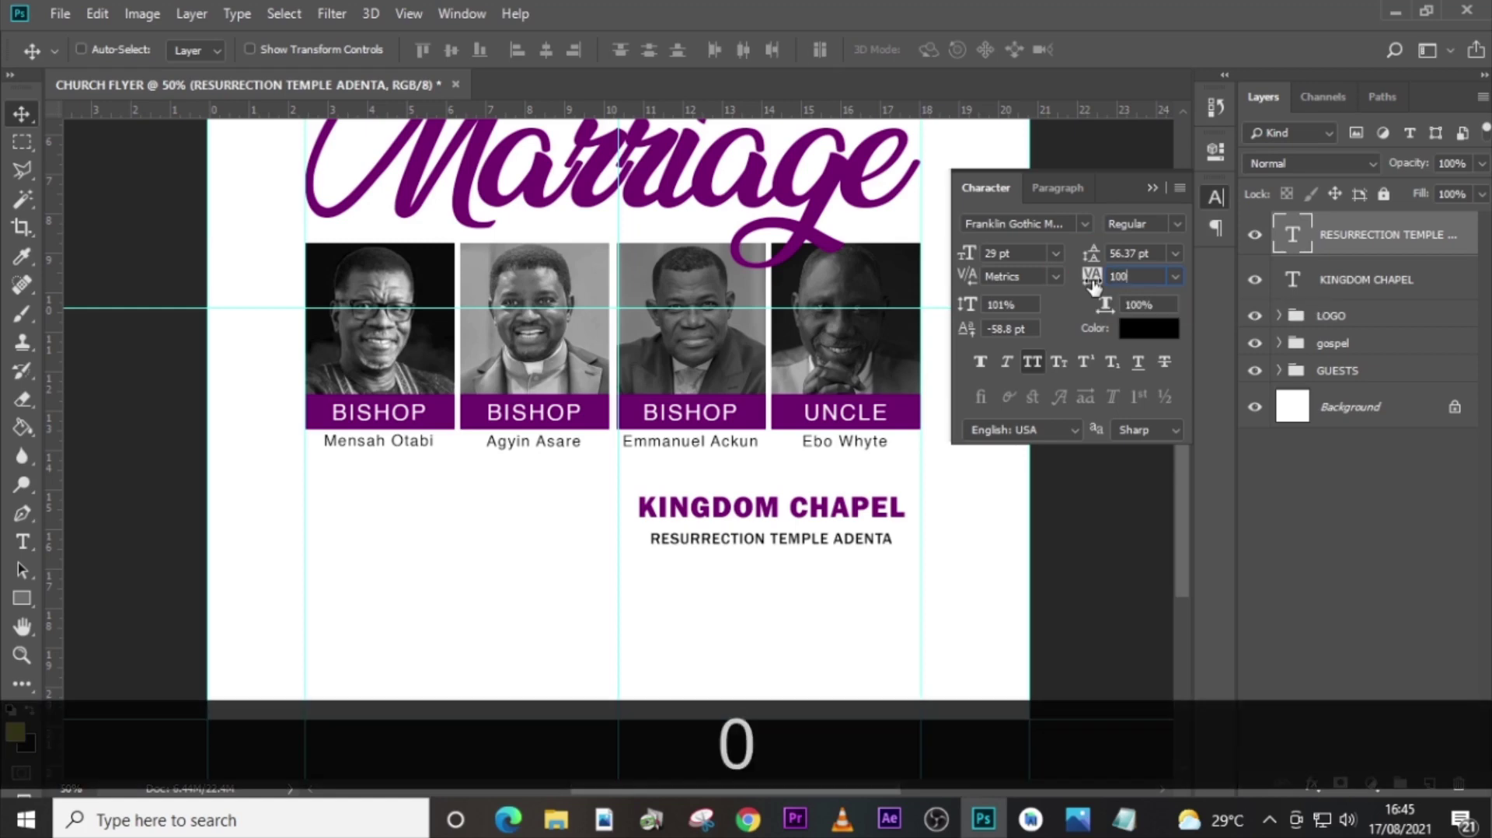
pyautogui.write('0')
pyautogui.press('Return')
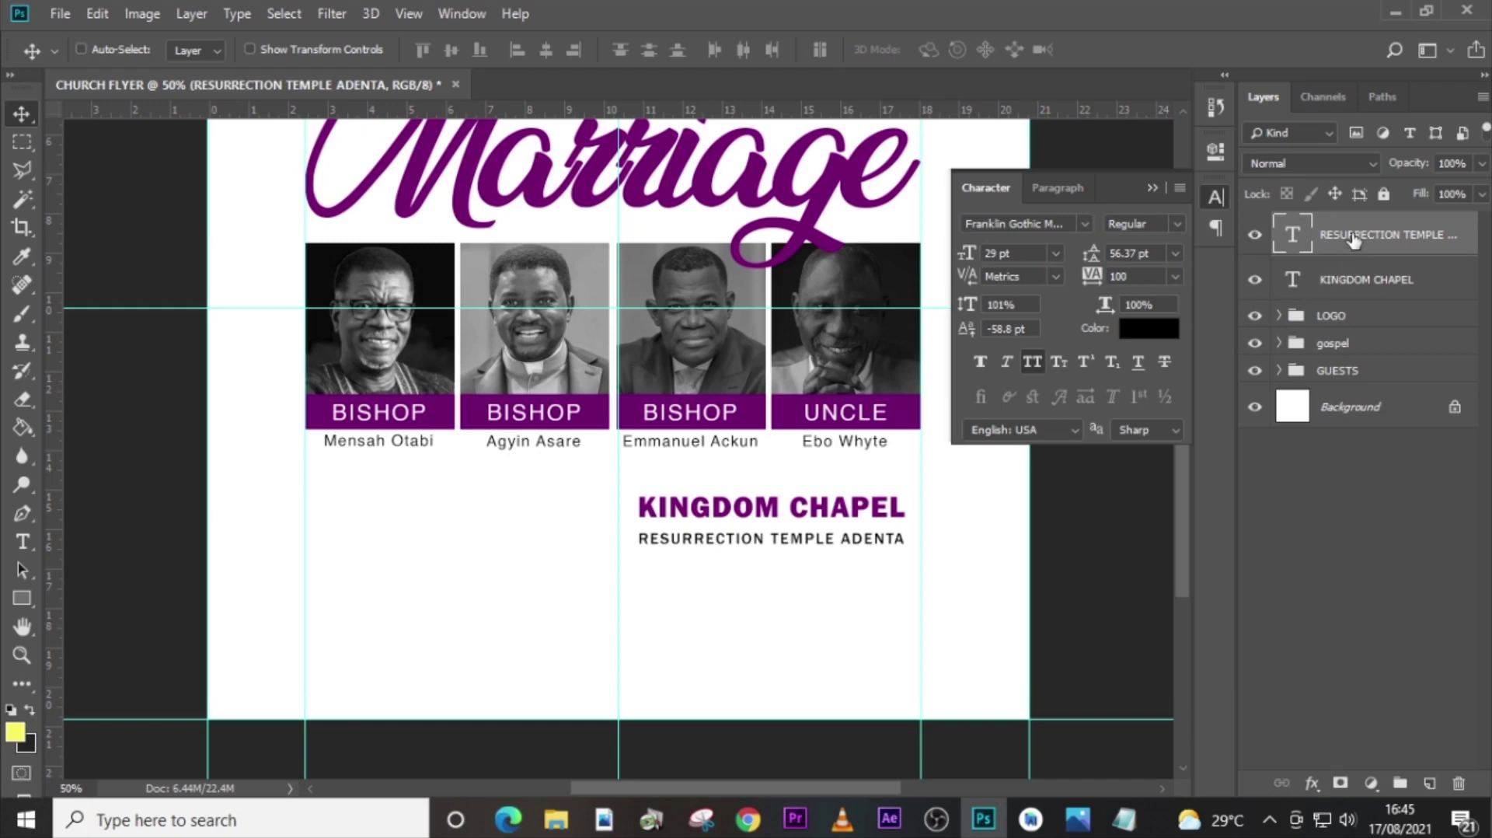
# Nudge the RESURRECTION TEMPLE ADENTA line up until it sits closely beneath KINGDOM CHAPEL.
pyautogui.press('Up')
pyautogui.press('Up')
pyautogui.press('Up')
pyautogui.press('Up')
pyautogui.press('Up')
pyautogui.press('Up')
pyautogui.press('Up')
pyautogui.press('Up')
pyautogui.press('Up')
pyautogui.press('Up')
pyautogui.press('Up')
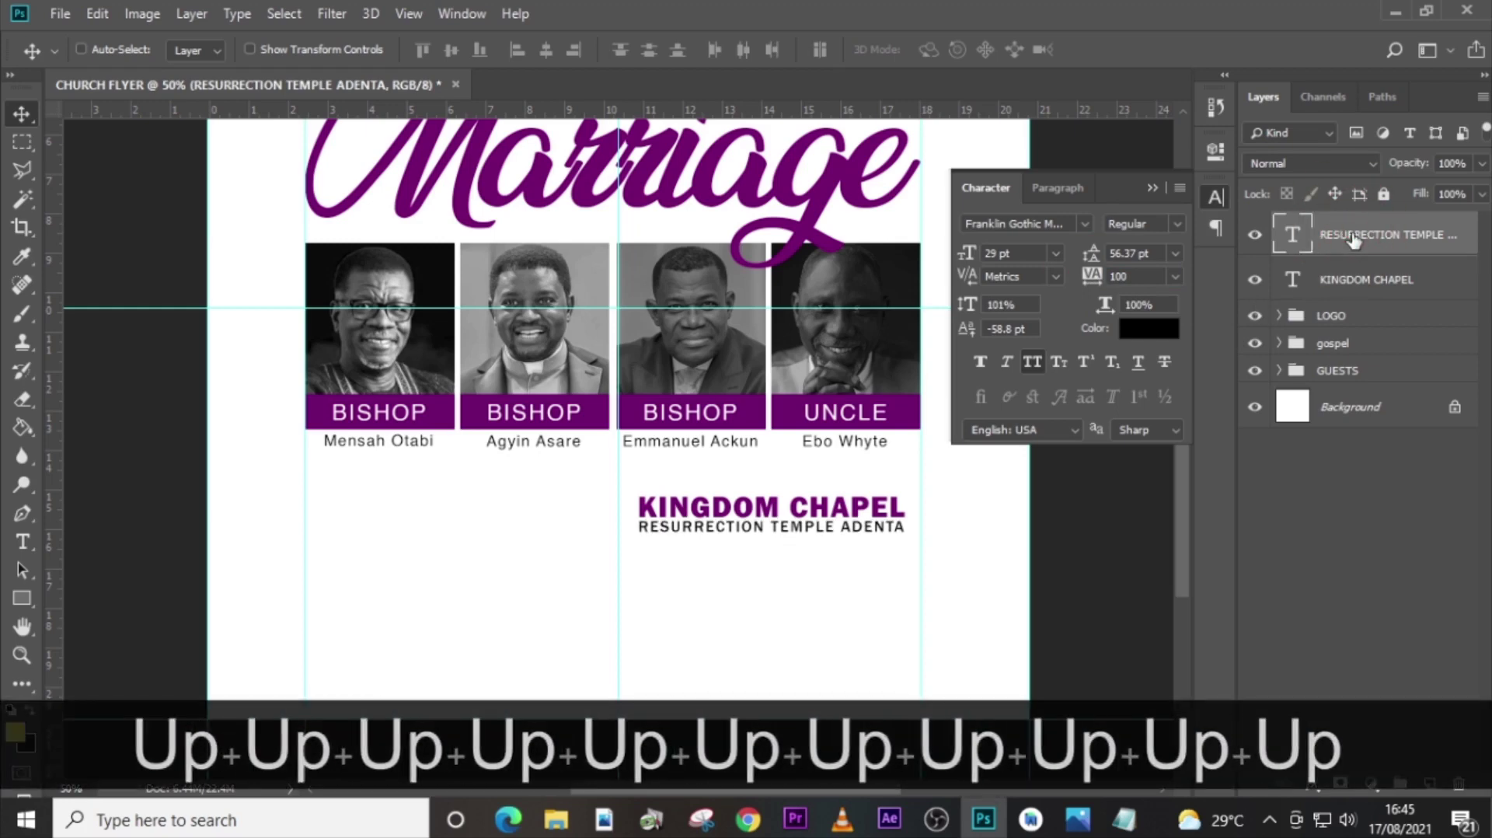
pyautogui.press('Down')
# Duplicate the RESURRECTION TEMPLE ADENTA layer and move the copy directly below the original line.
pyautogui.hotkey('ctrl', 'j')
pyautogui.hotkey('shift', 'Down')
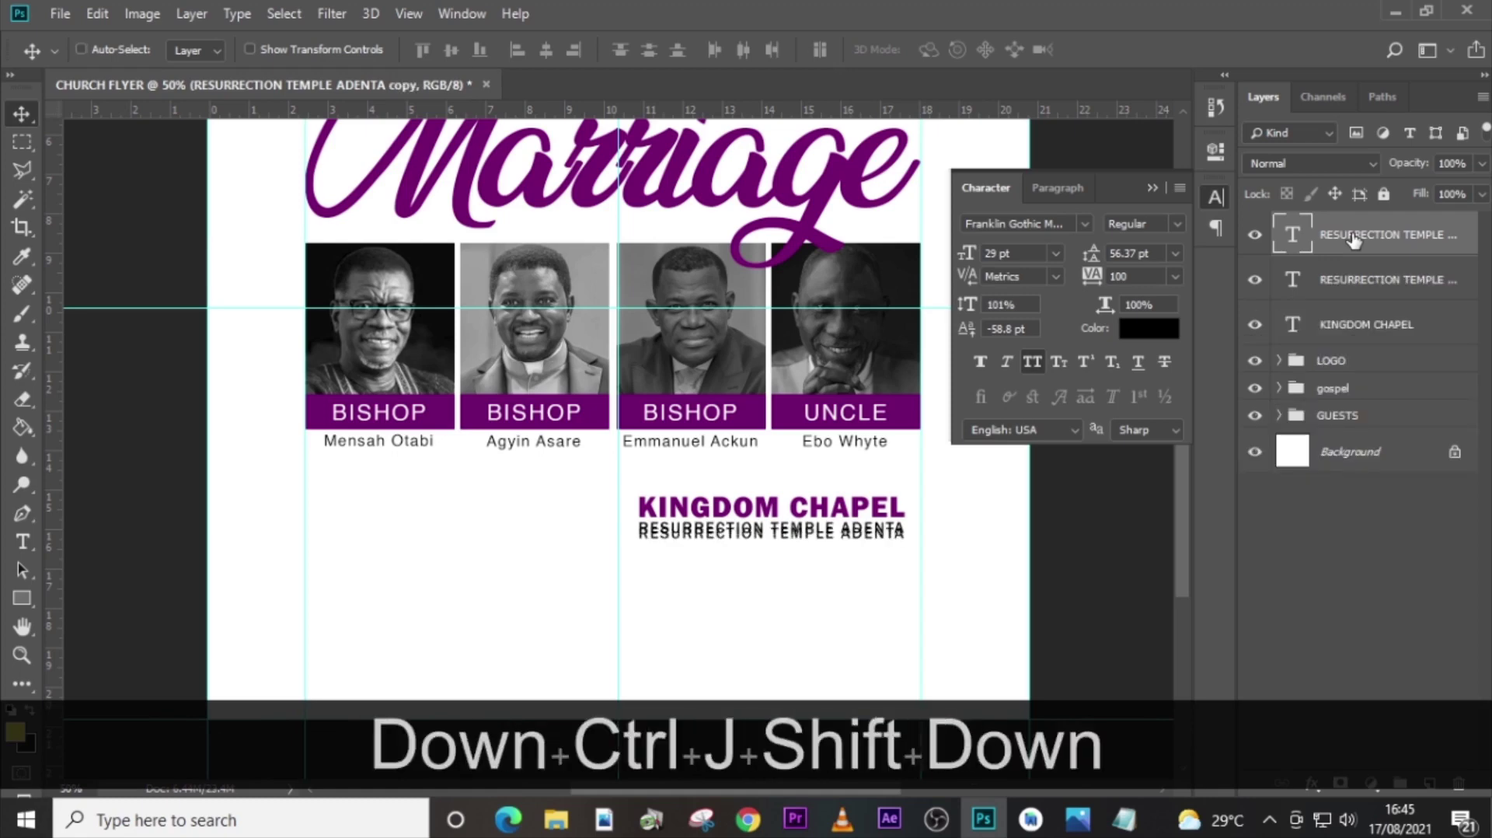
pyautogui.hotkey('shift', 'Down')
pyautogui.hotkey('shift', 'Down')
pyautogui.press('Up')
pyautogui.press('Up')
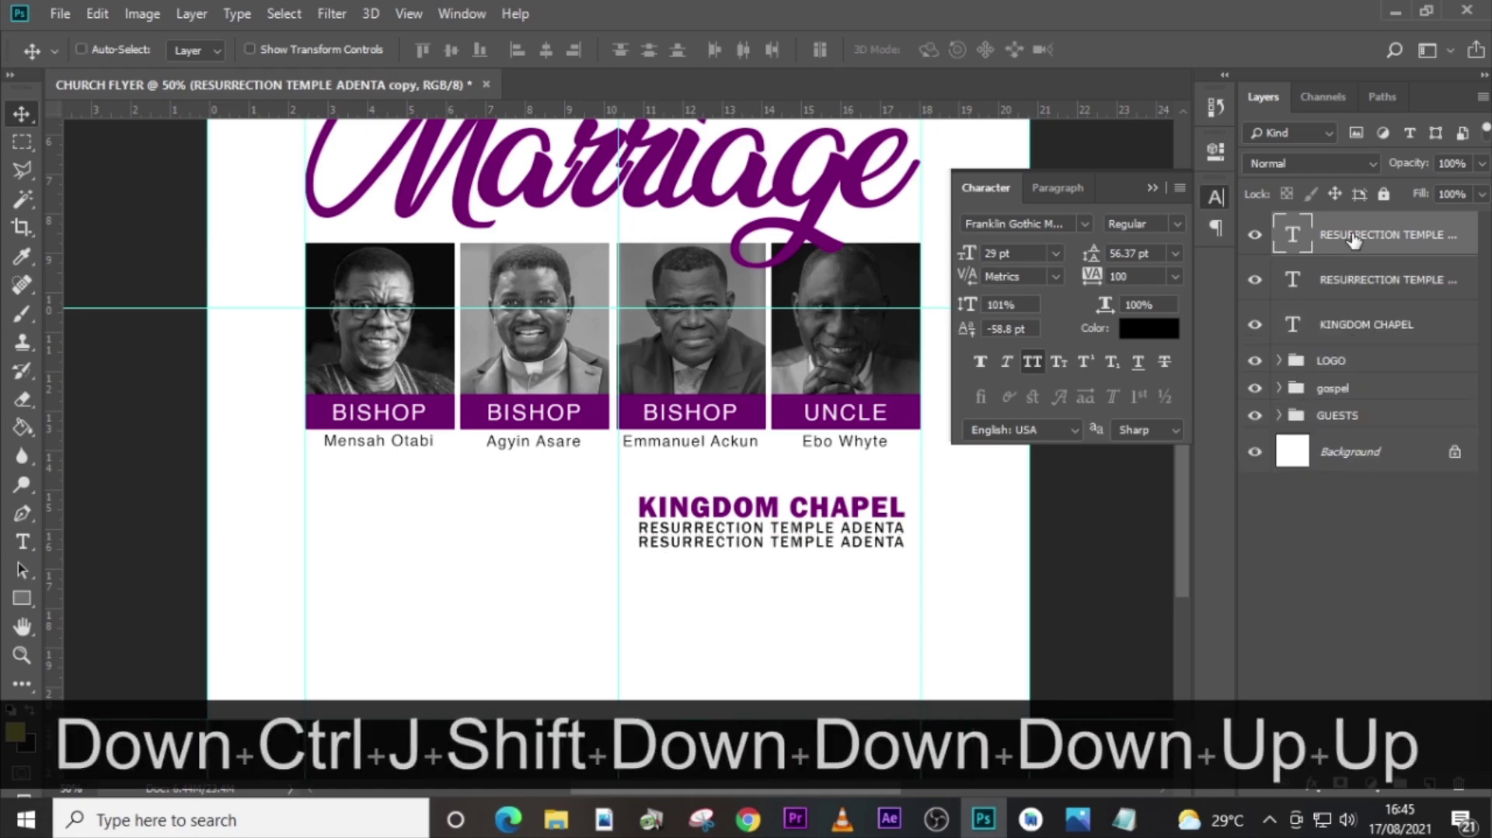
# Replace the lower RESURRECTION TEMPLE ADENTA copy with the venue's street address, copied from u3.txt in Notepad.
pyautogui.click(1125, 819)
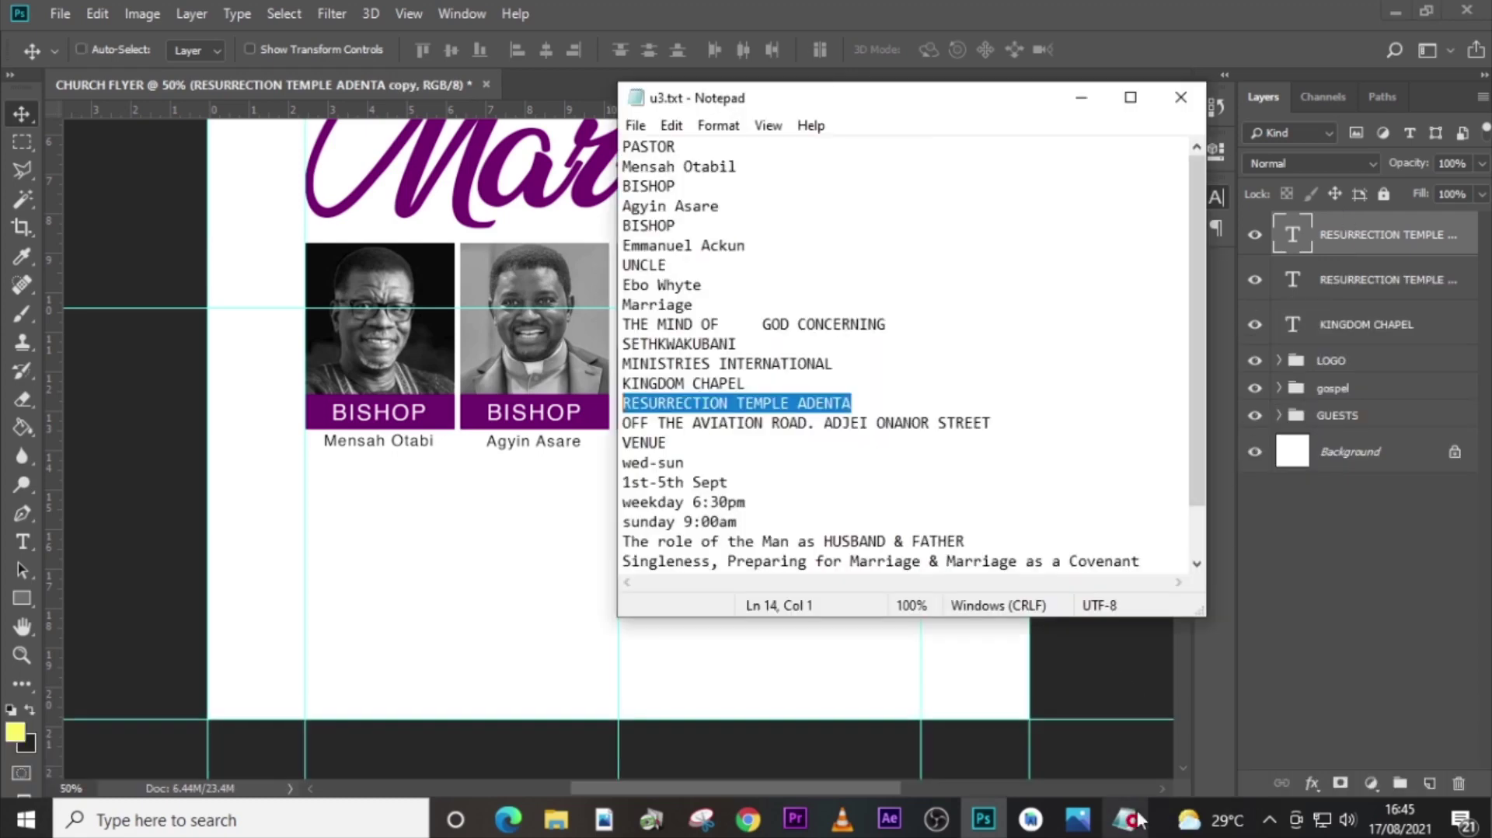
pyautogui.click(990, 422)
pyautogui.moveTo(977, 421); pyautogui.dragTo(625, 425)
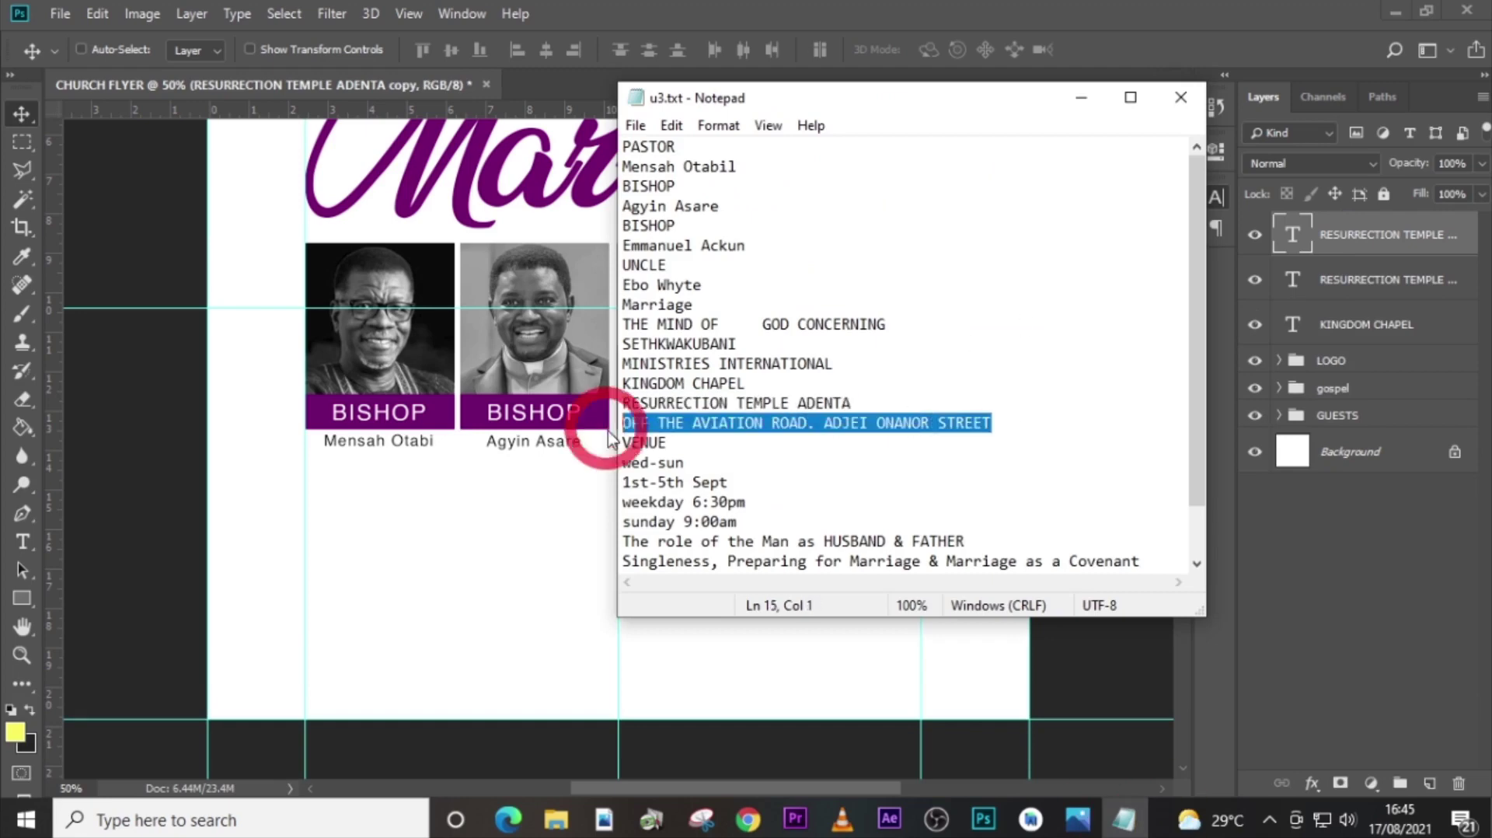
pyautogui.hotkey('ctrl', 'c')
pyautogui.click(1278, 236)
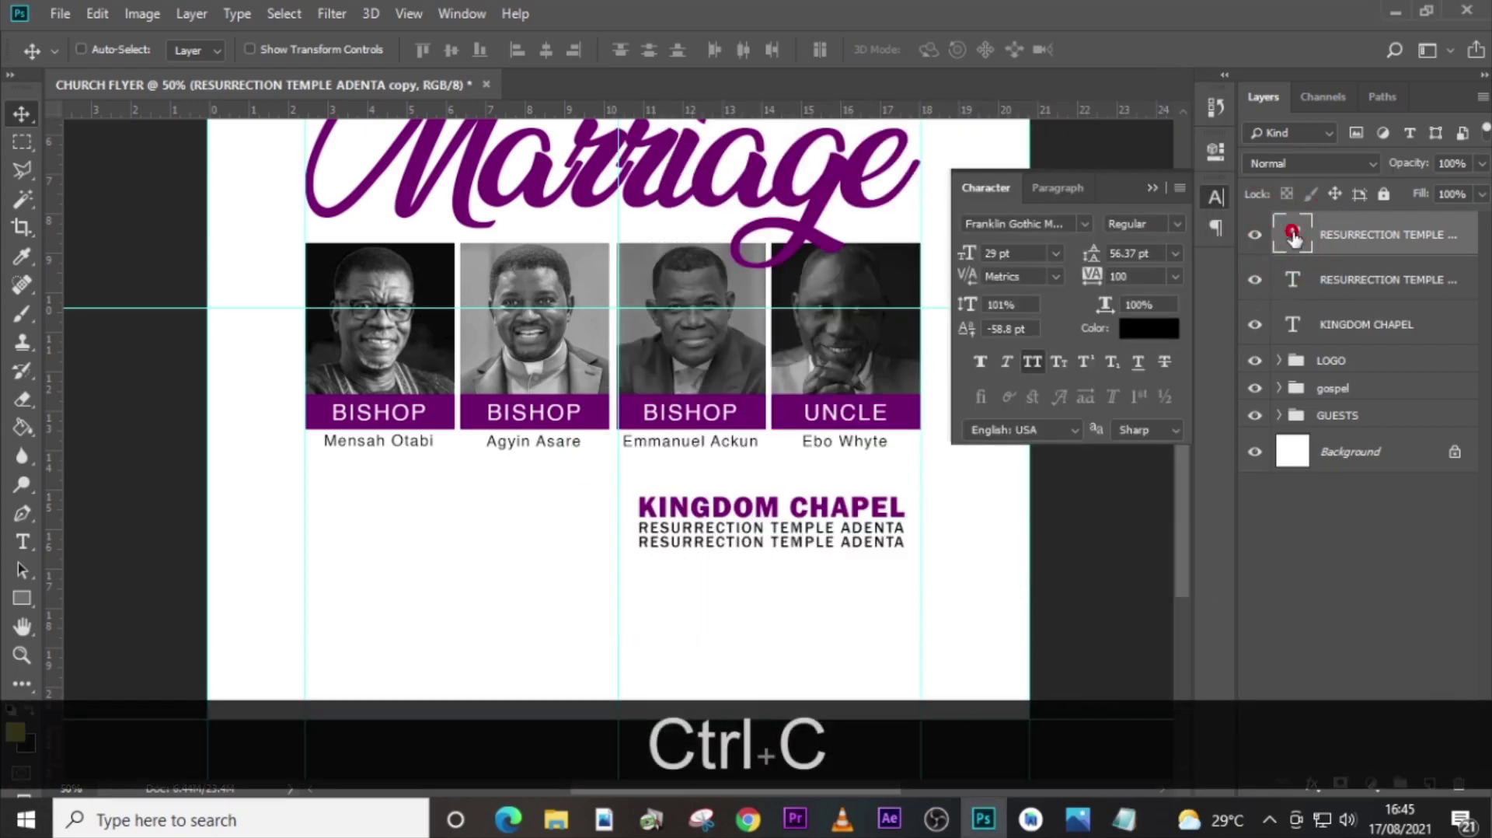
pyautogui.doubleClick(1291, 235)
pyautogui.hotkey('ctrl', 'b')
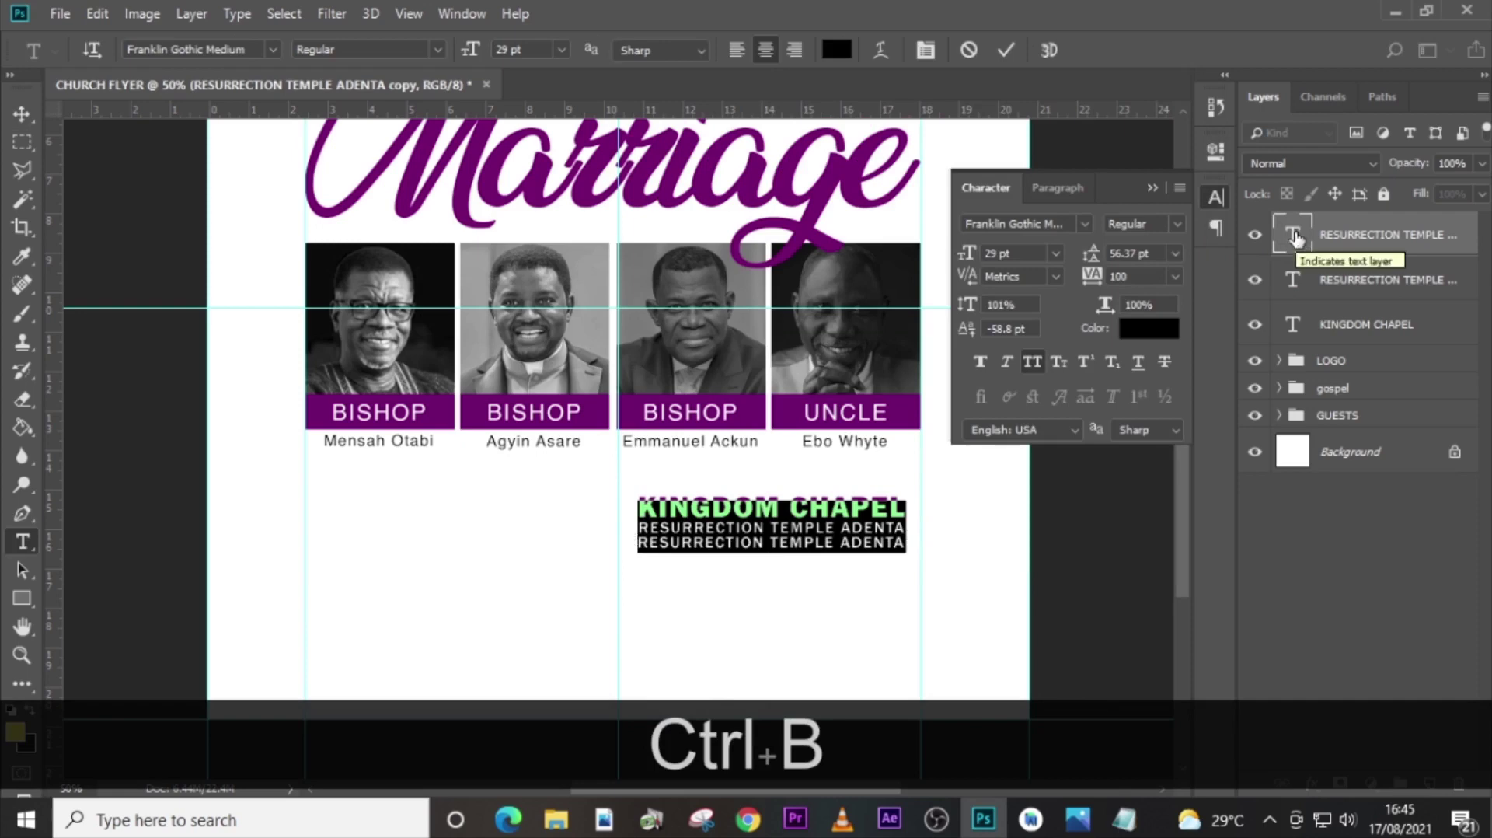
pyautogui.hotkey('ctrl', 'v')
pyautogui.click(1294, 236)
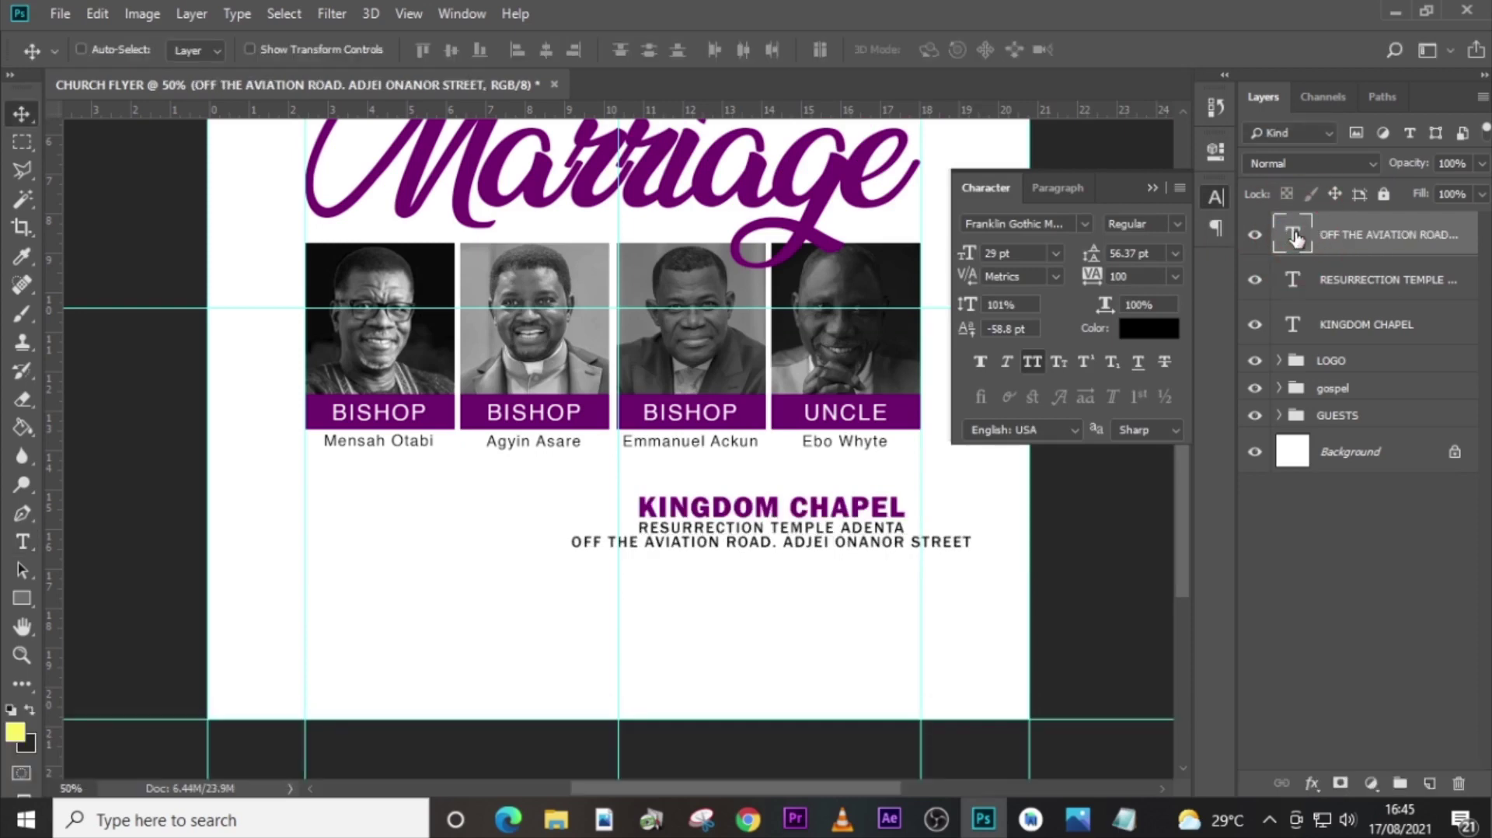
# Set the street address line's font to Franklin Gothic Book.
pyautogui.click(1085, 223)
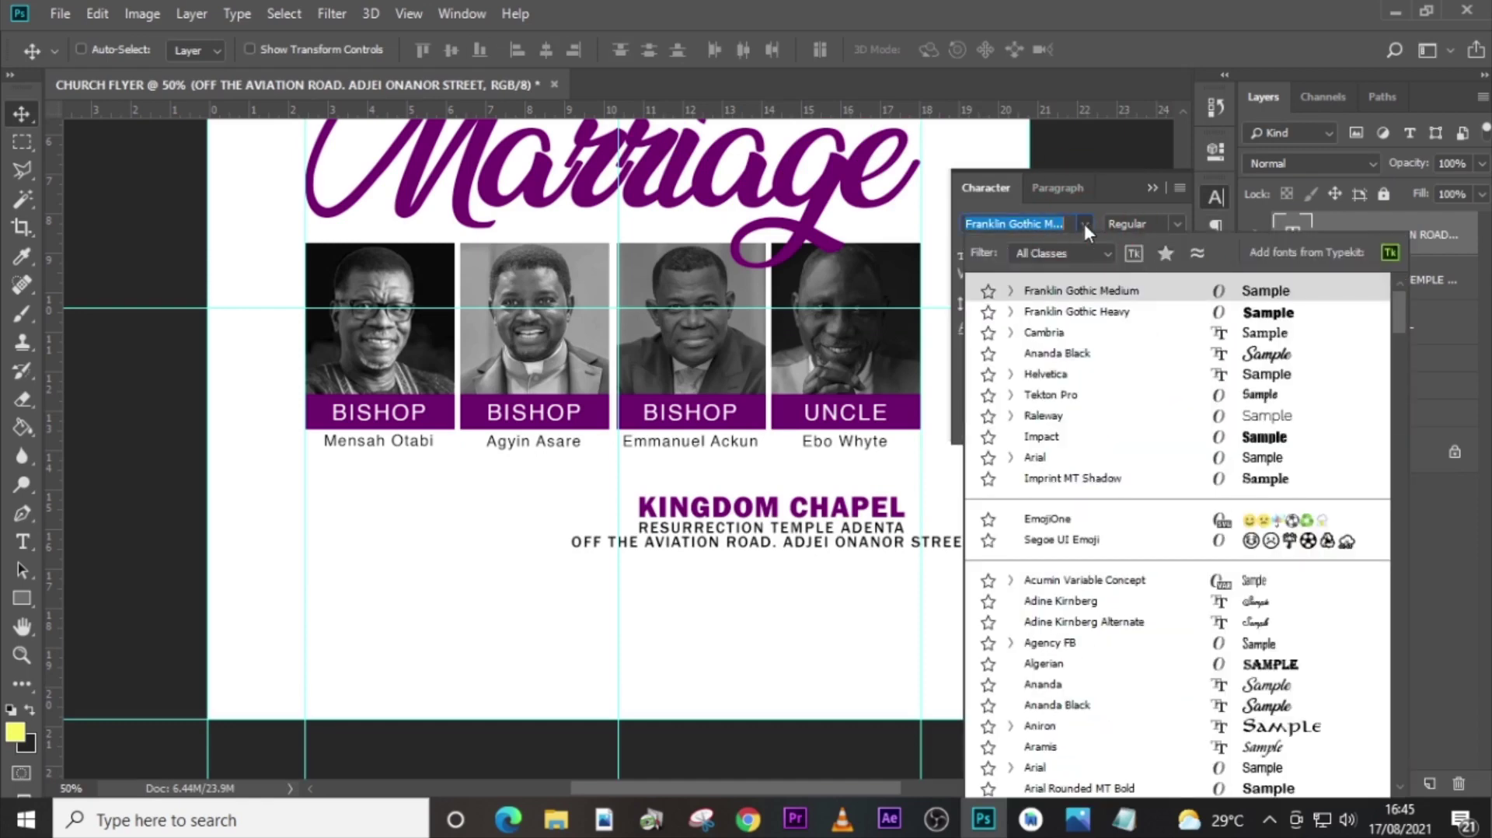
pyautogui.press('Down')
pyautogui.press('Down')
pyautogui.press('Down')
pyautogui.press('Down')
pyautogui.press('Down')
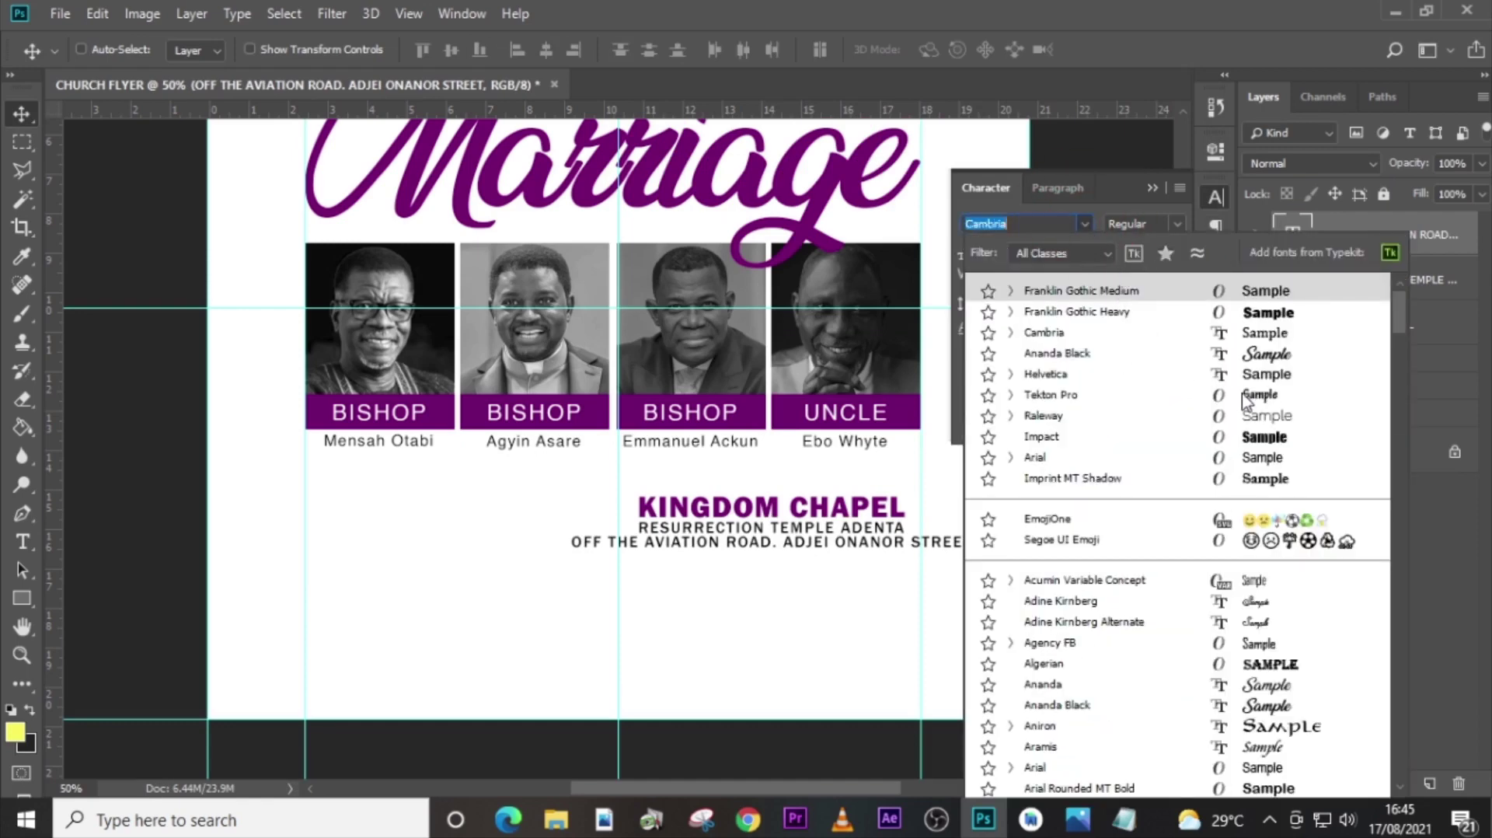
pyautogui.press('Up')
pyautogui.press('Up')
pyautogui.press('Up')
pyautogui.scroll(-10, 1375, 474)
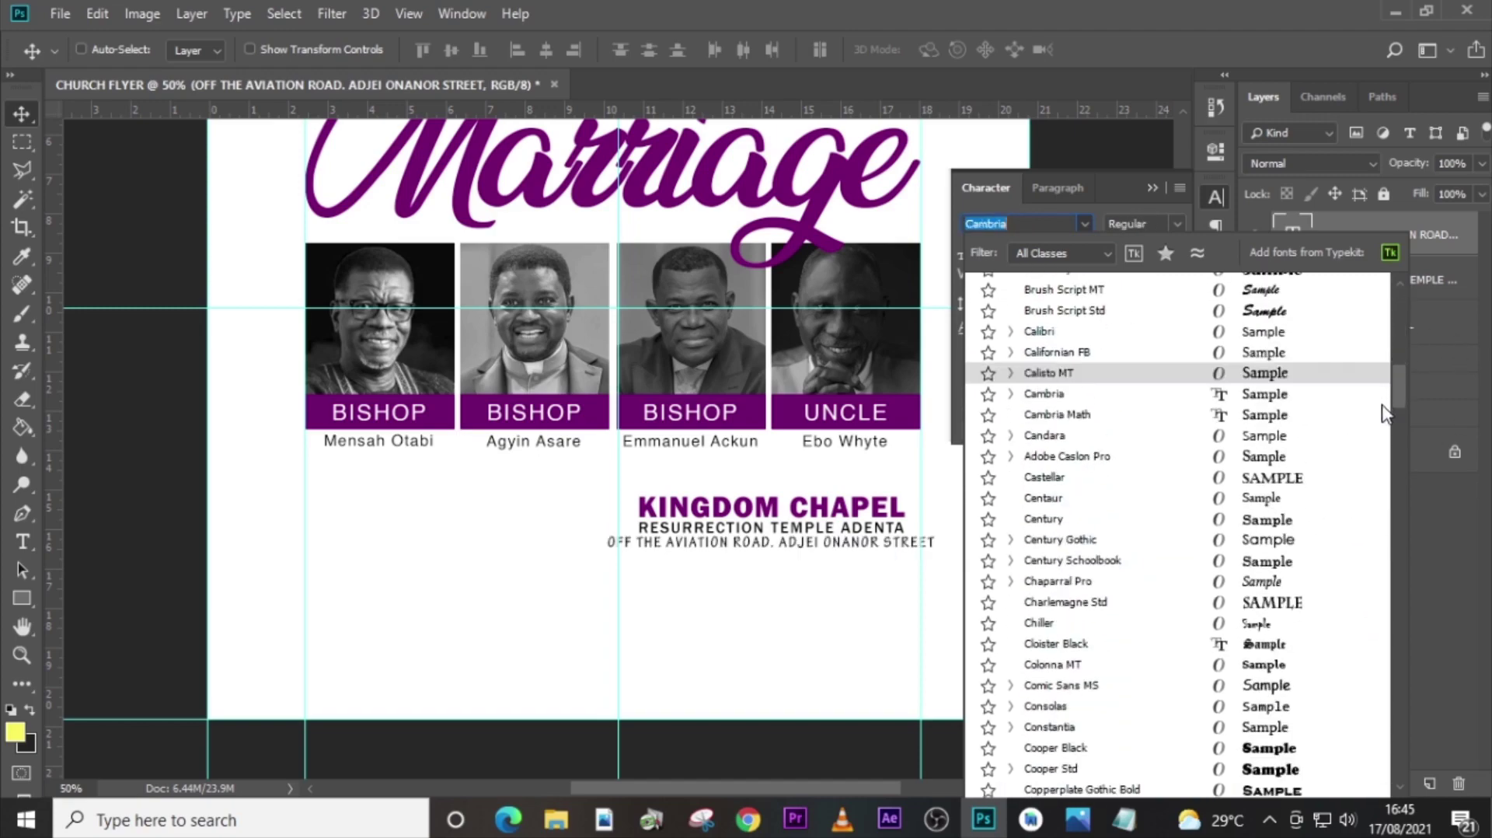
pyautogui.scroll(2, 1368, 467)
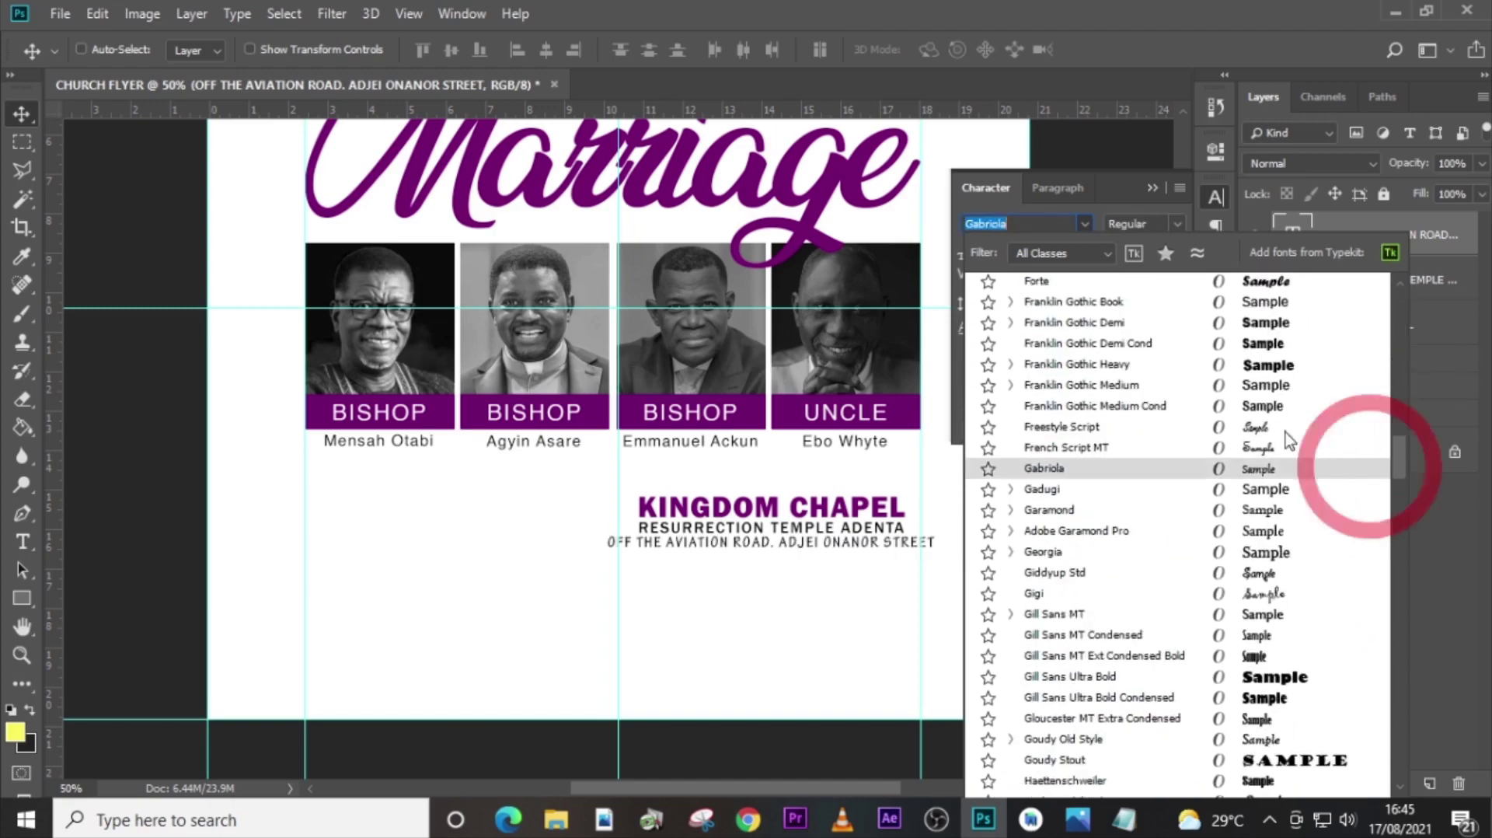
pyautogui.click(1107, 303)
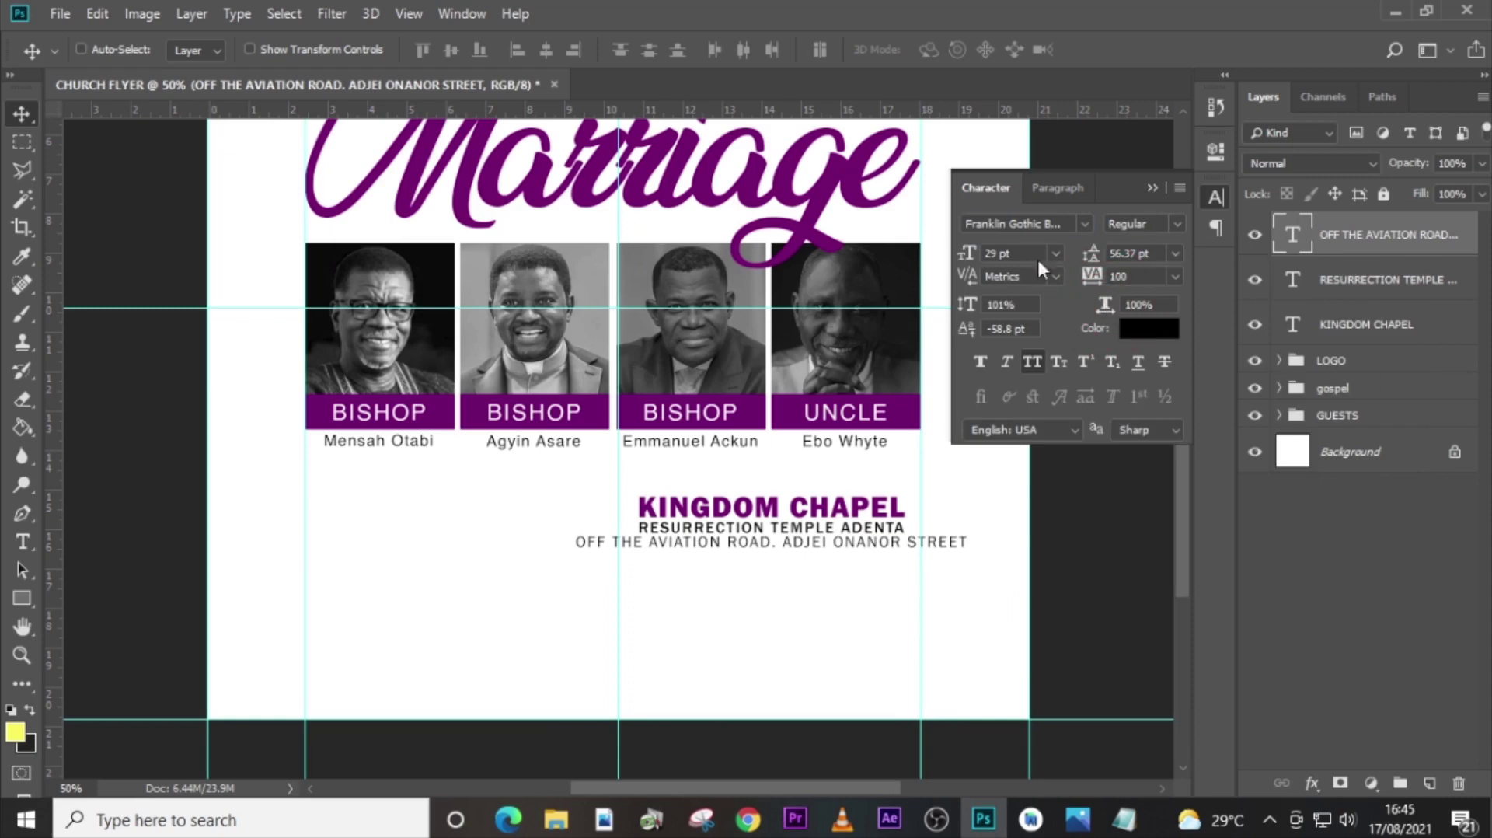
# Set the street address line to an 18 pt font size with tracking of 170.
pyautogui.click(987, 254)
pyautogui.write('18')
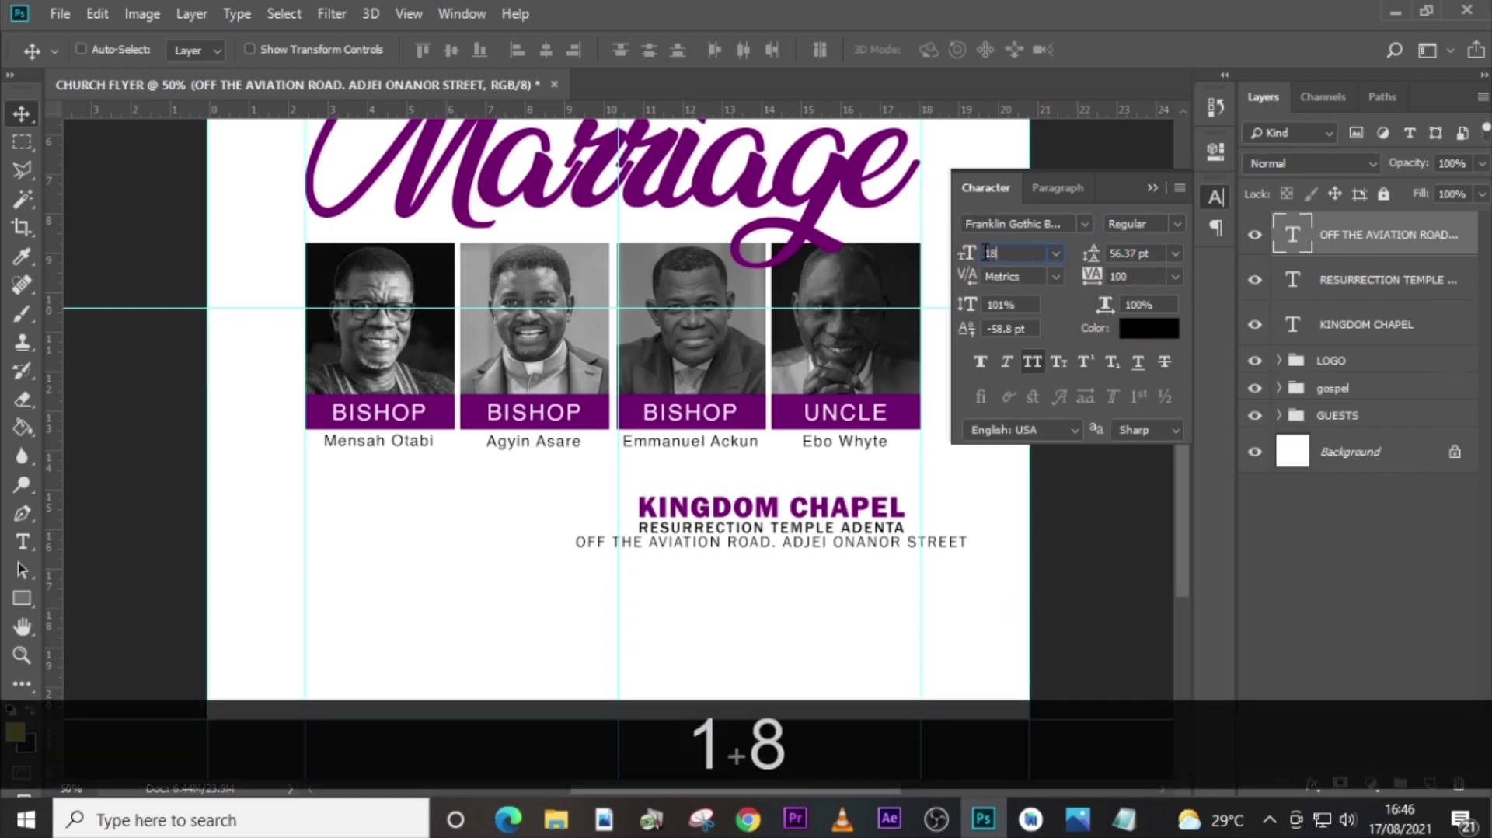
pyautogui.press('Return')
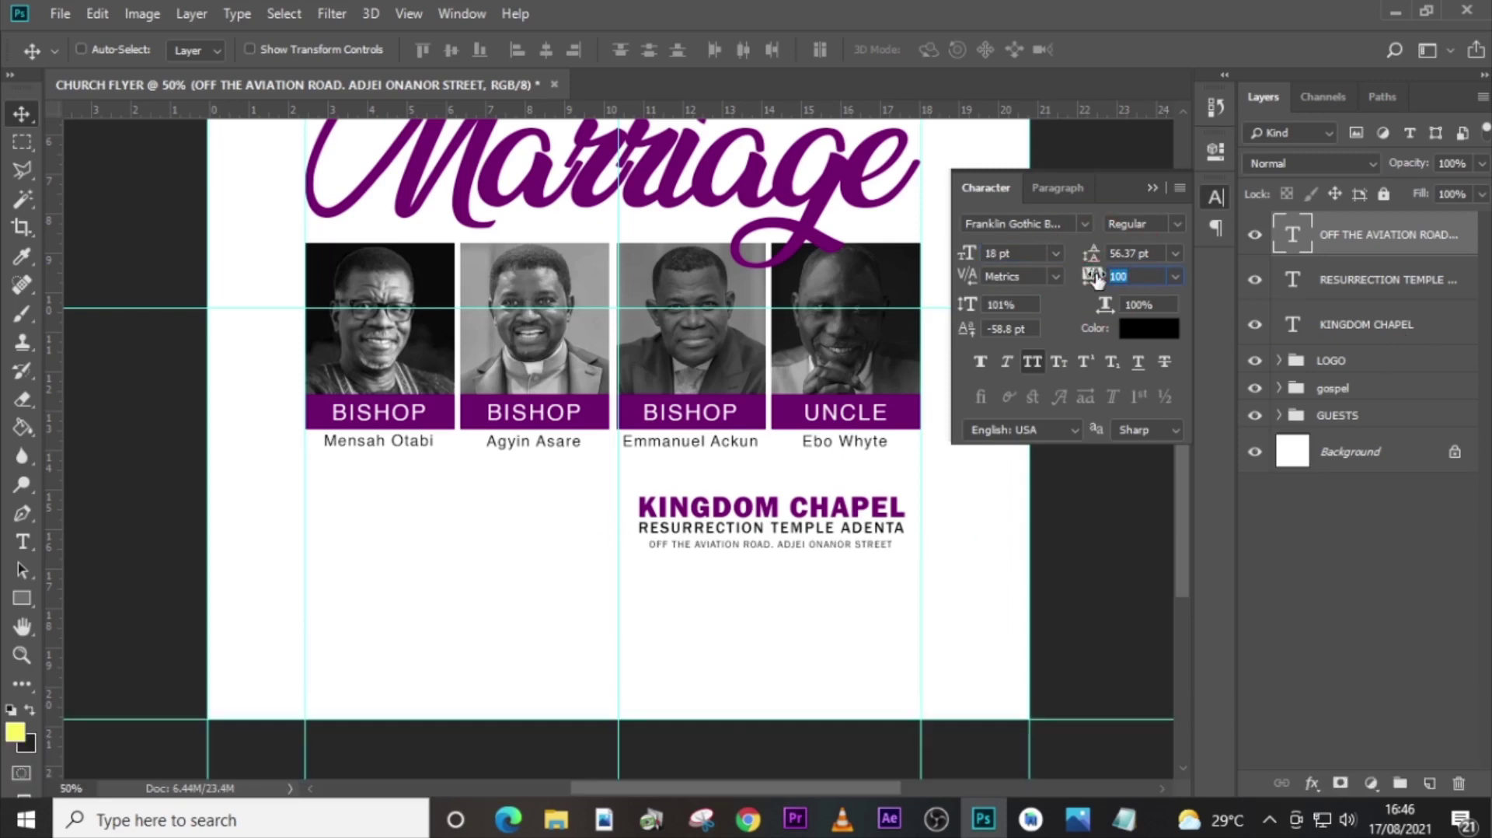
pyautogui.write('170')
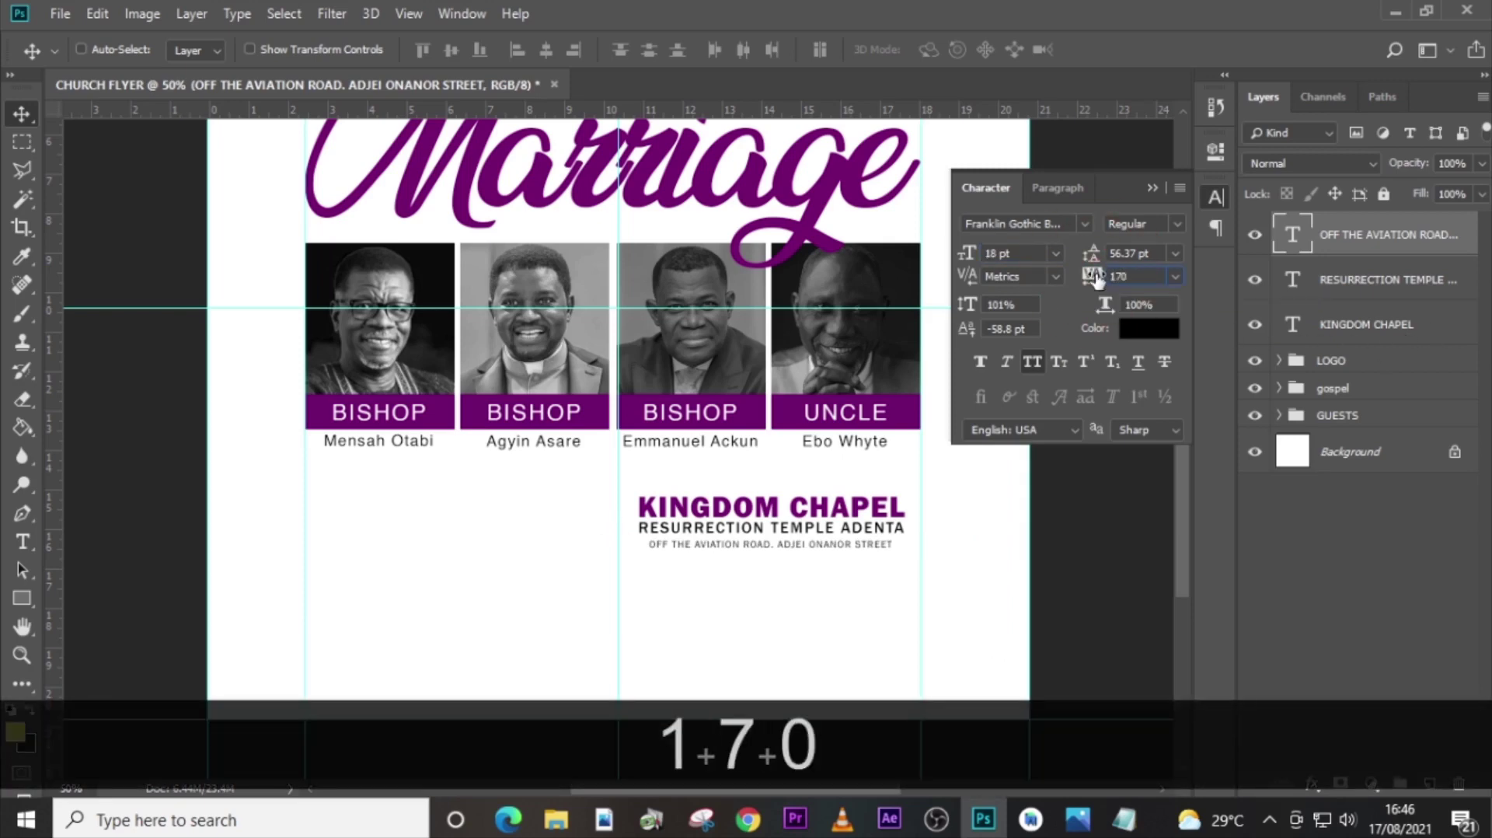
pyautogui.press('Return')
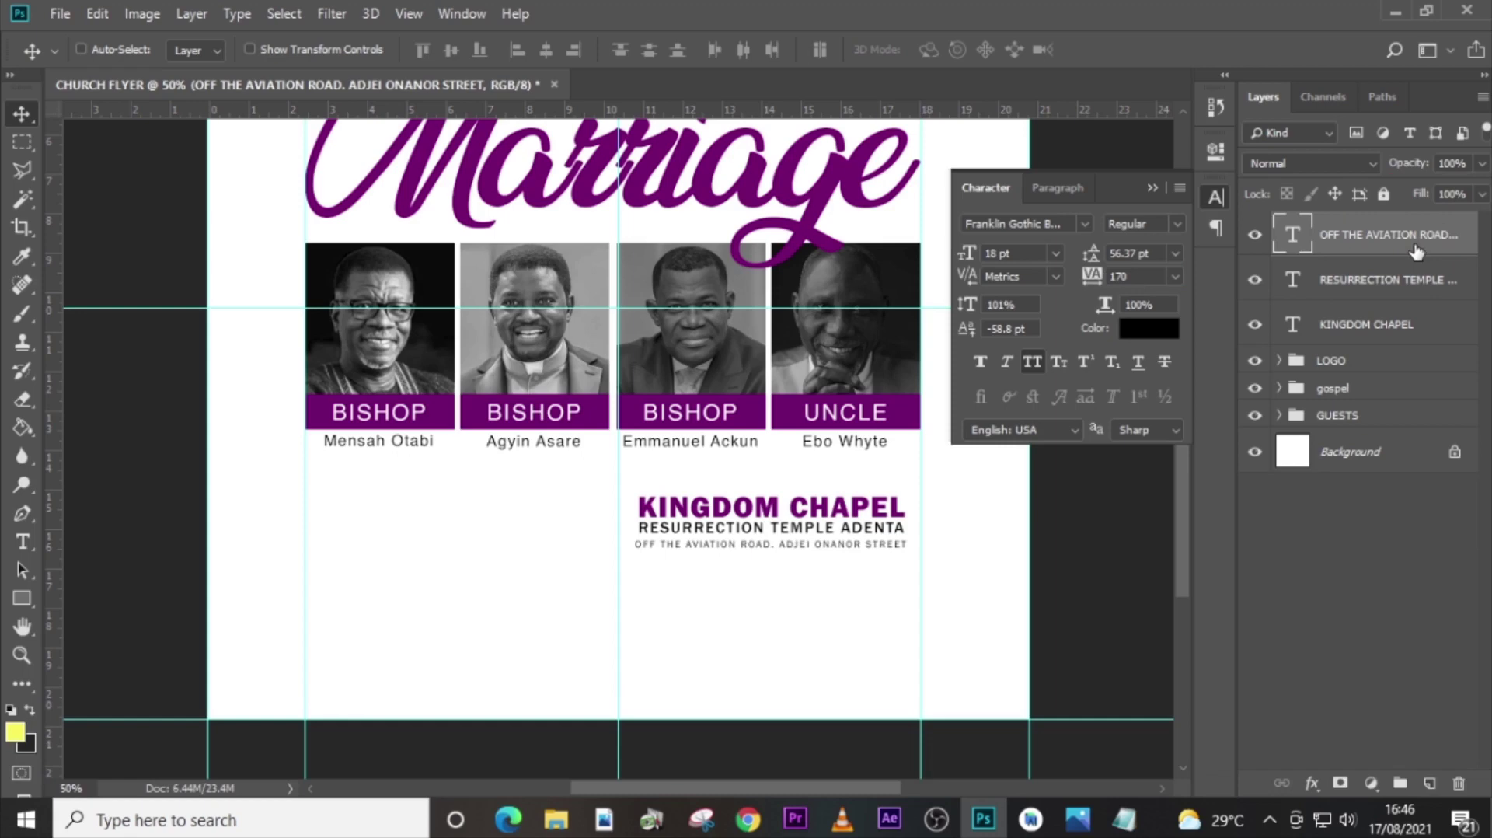
# Nudge the street address line slightly up and right to line up beneath RESURRECTION TEMPLE ADENTA.
pyautogui.press('Right')
pyautogui.press('Right')
pyautogui.hotkey('ctrl', '=')
pyautogui.hotkey('ctrl', '=')
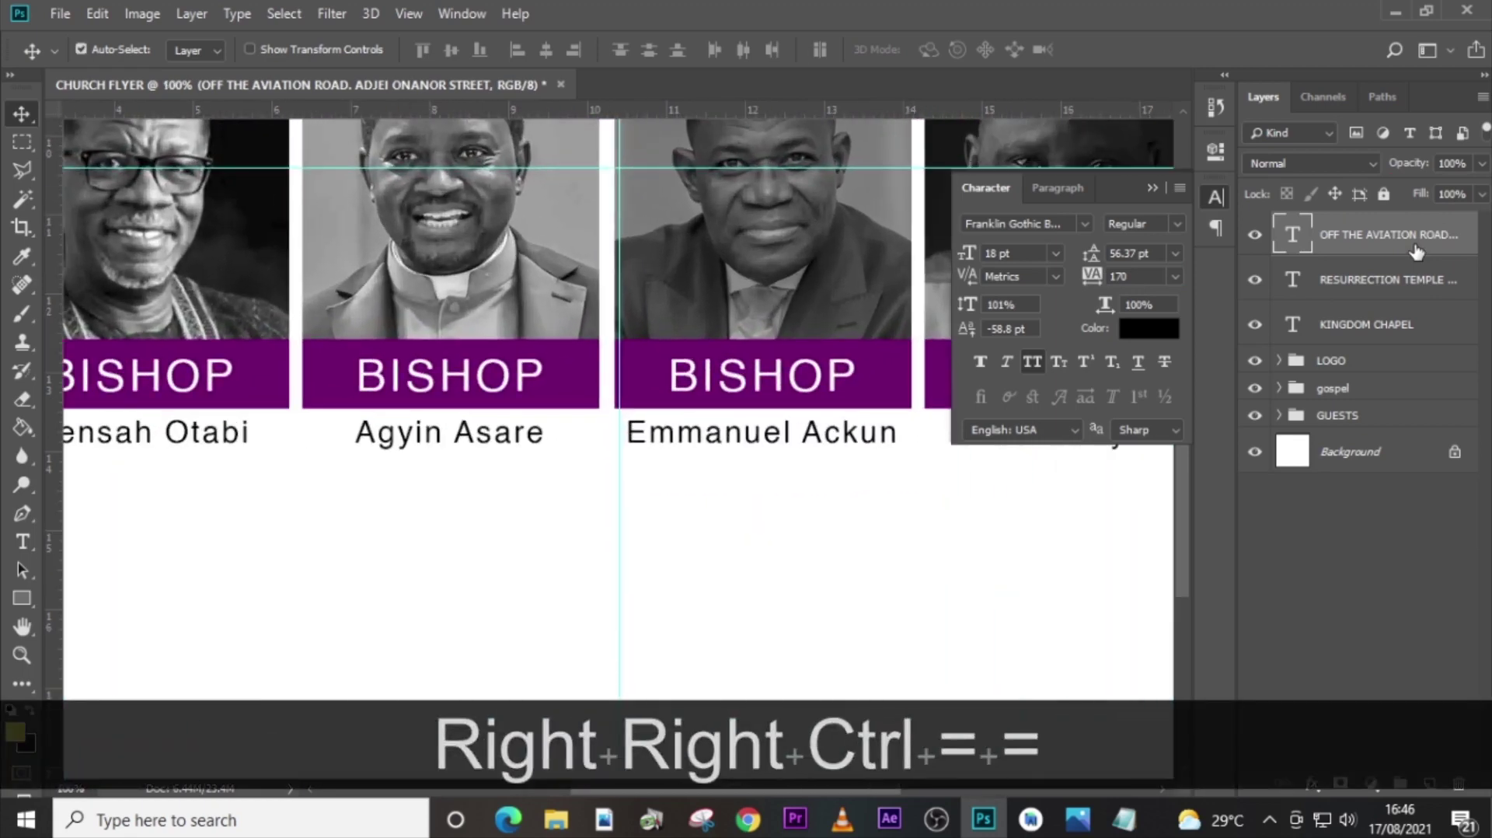
pyautogui.press('Up')
pyautogui.press('Up')
pyautogui.press('Up')
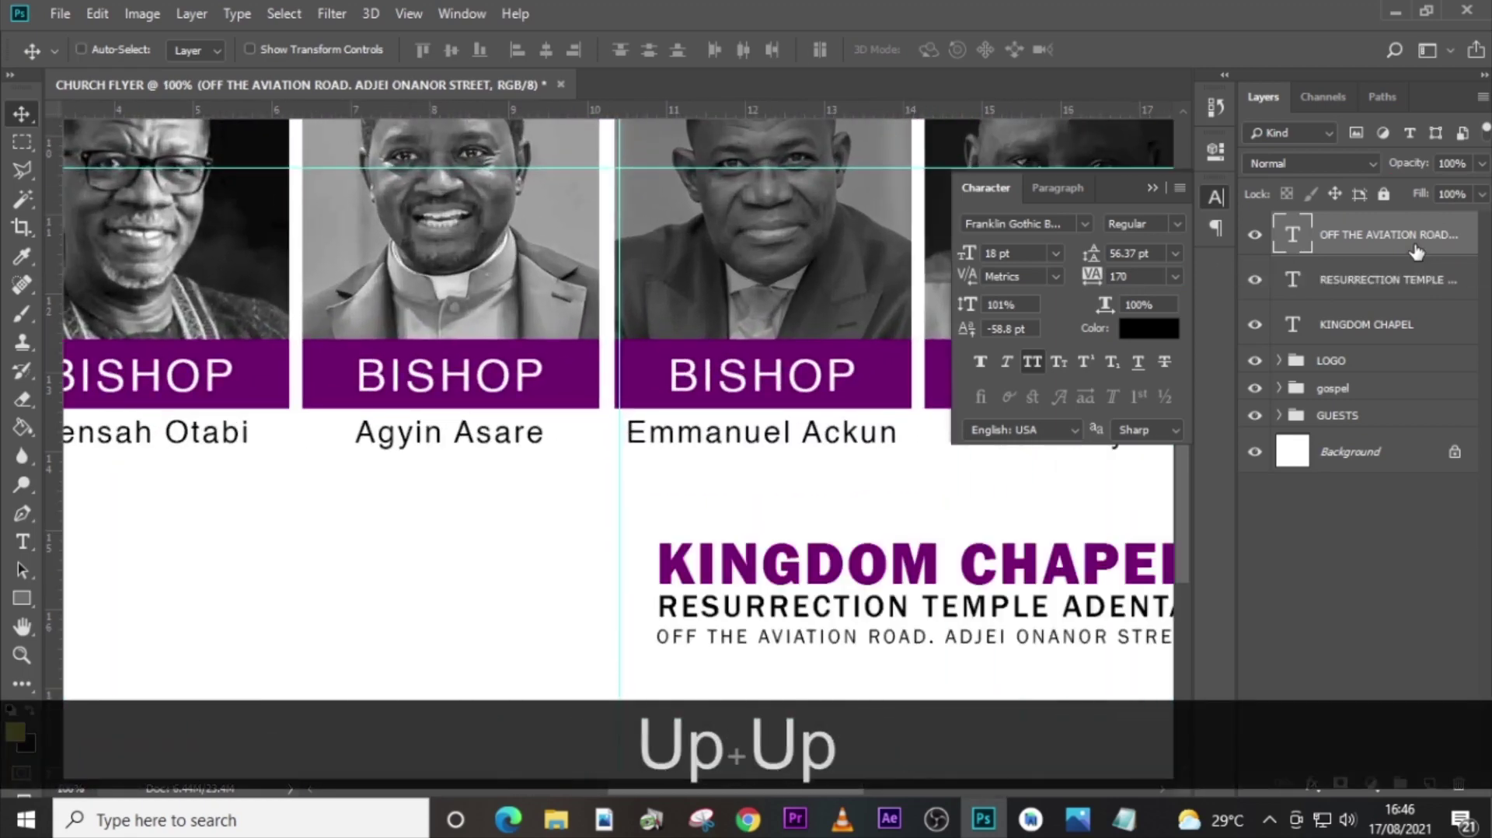
pyautogui.press('Right')
pyautogui.press('Right')
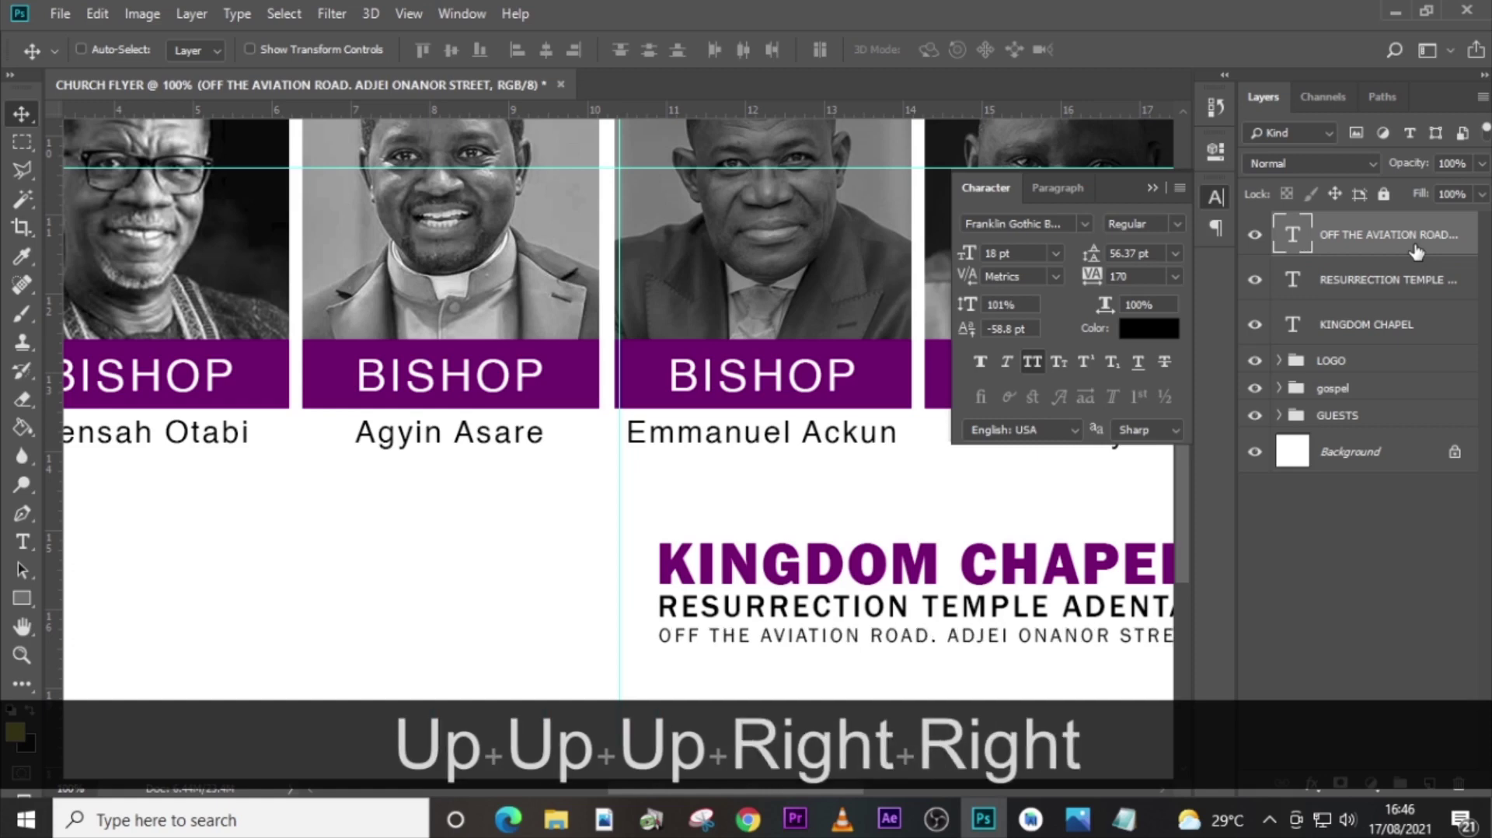
# Group the KINGDOM CHAPEL, RESURRECTION TEMPLE ADENTA and street address text layers and name the group VENUE.
pyautogui.moveTo(673, 786); pyautogui.dragTo(729, 794)
pyautogui.keyDown('ctrl'); pyautogui.click(1358, 285); pyautogui.keyUp('ctrl')
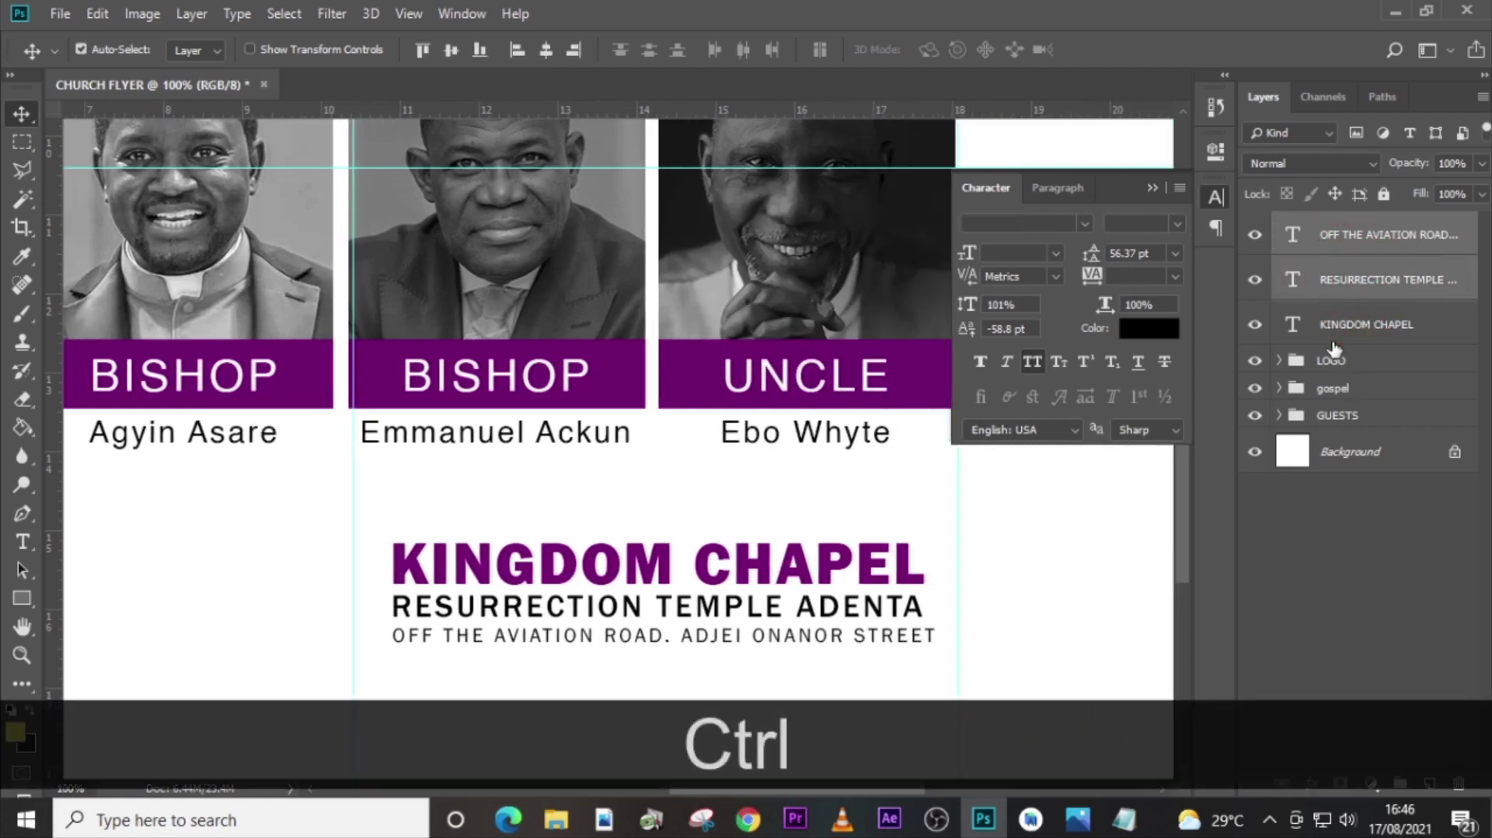
pyautogui.keyDown('ctrl'); pyautogui.click(1332, 327); pyautogui.keyUp('ctrl')
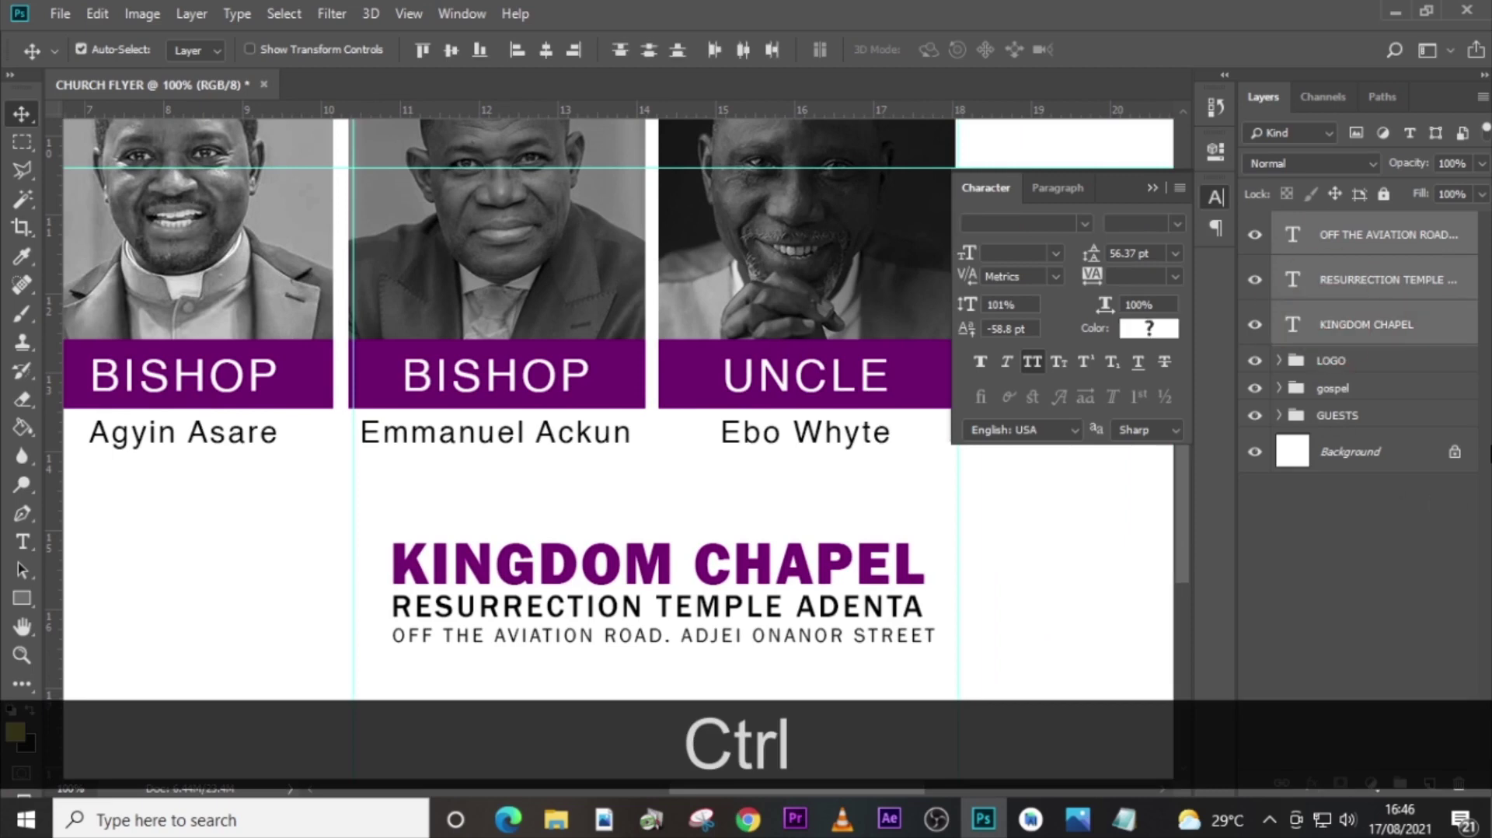
pyautogui.hotkey('ctrl', 'g')
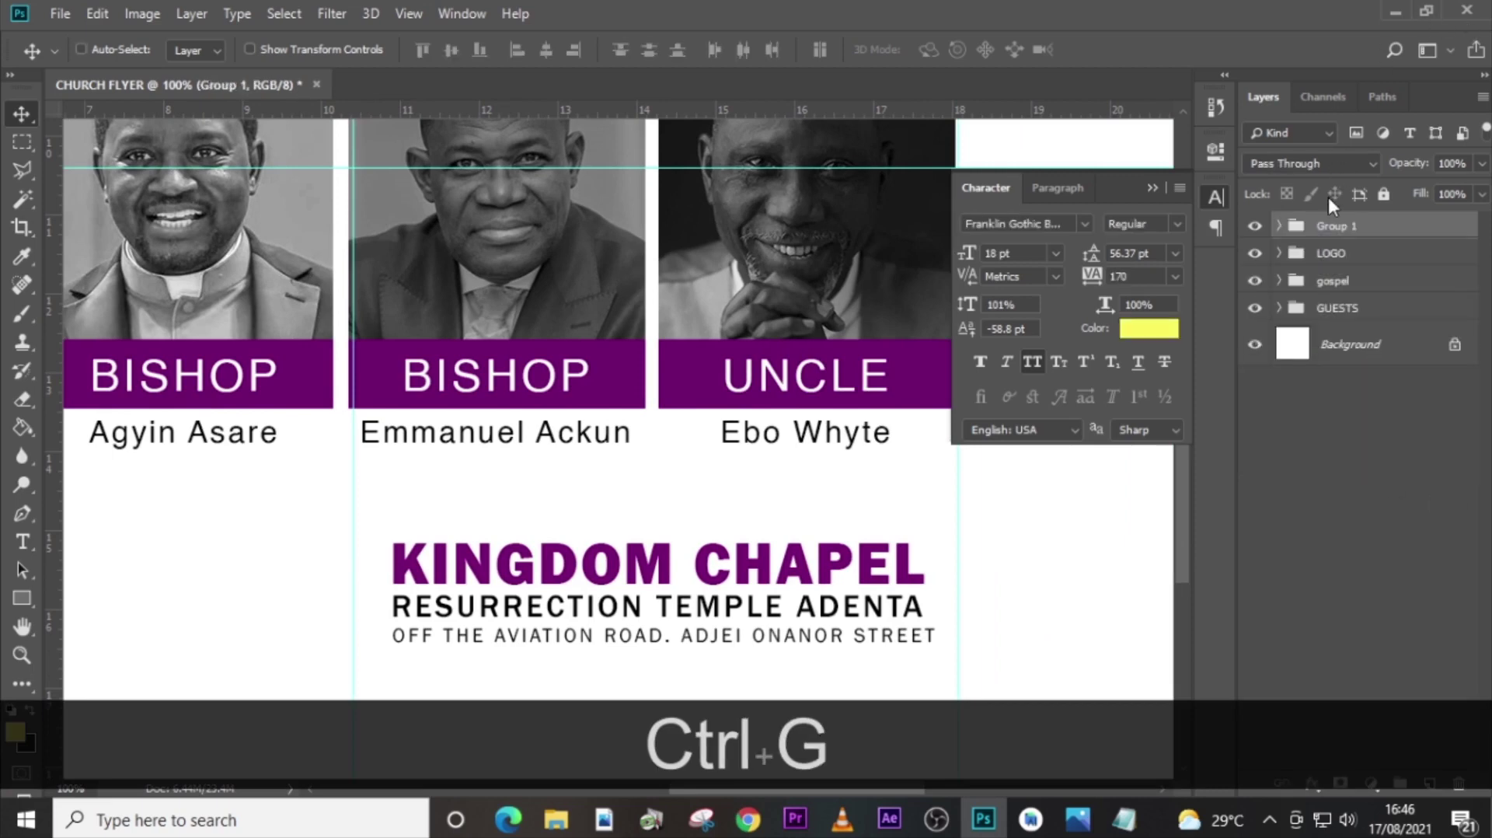
pyautogui.doubleClick(1325, 231)
pyautogui.write('VENUE')
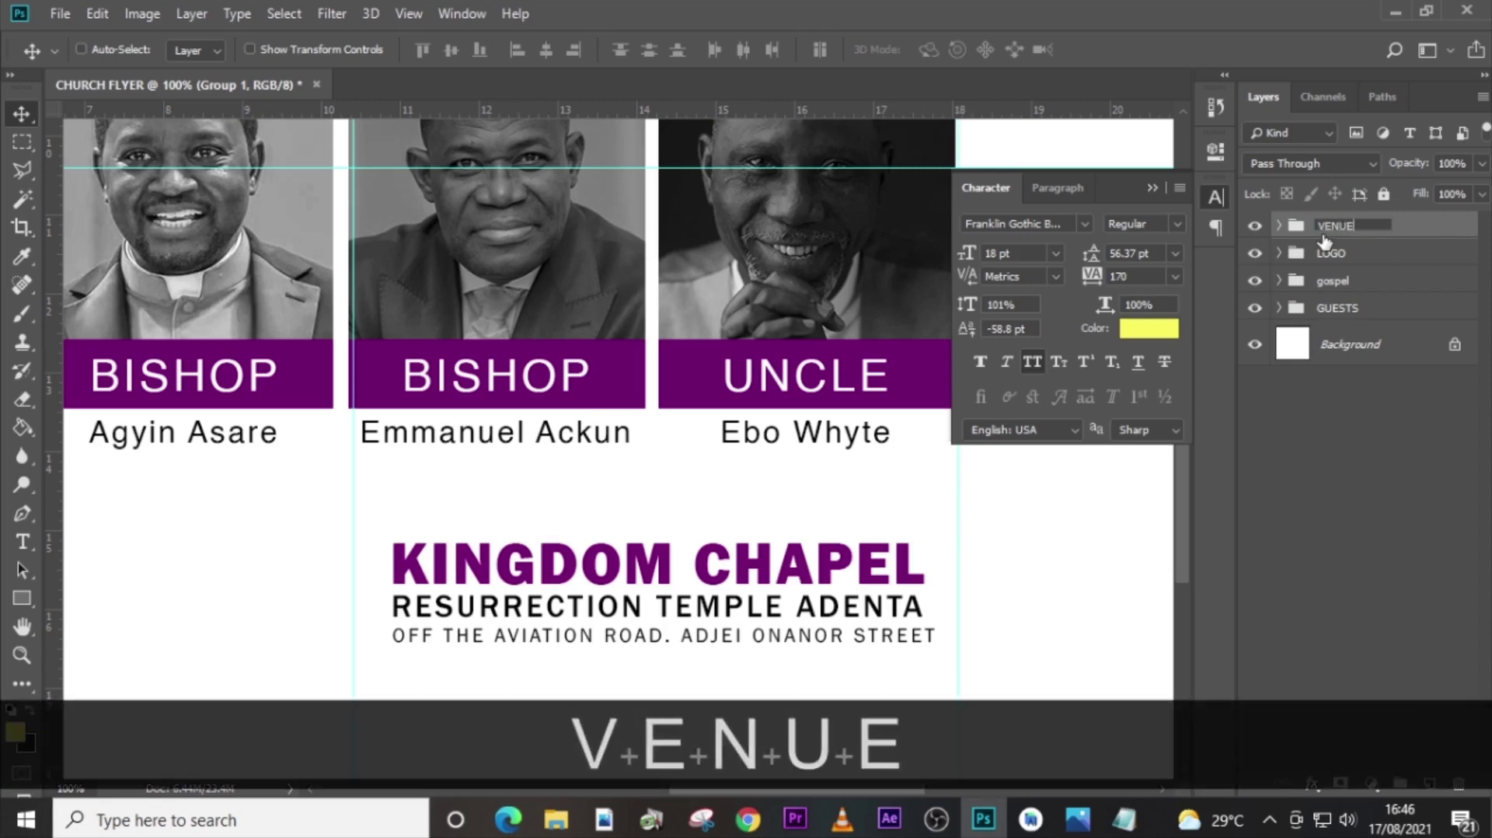
pyautogui.press('Return')
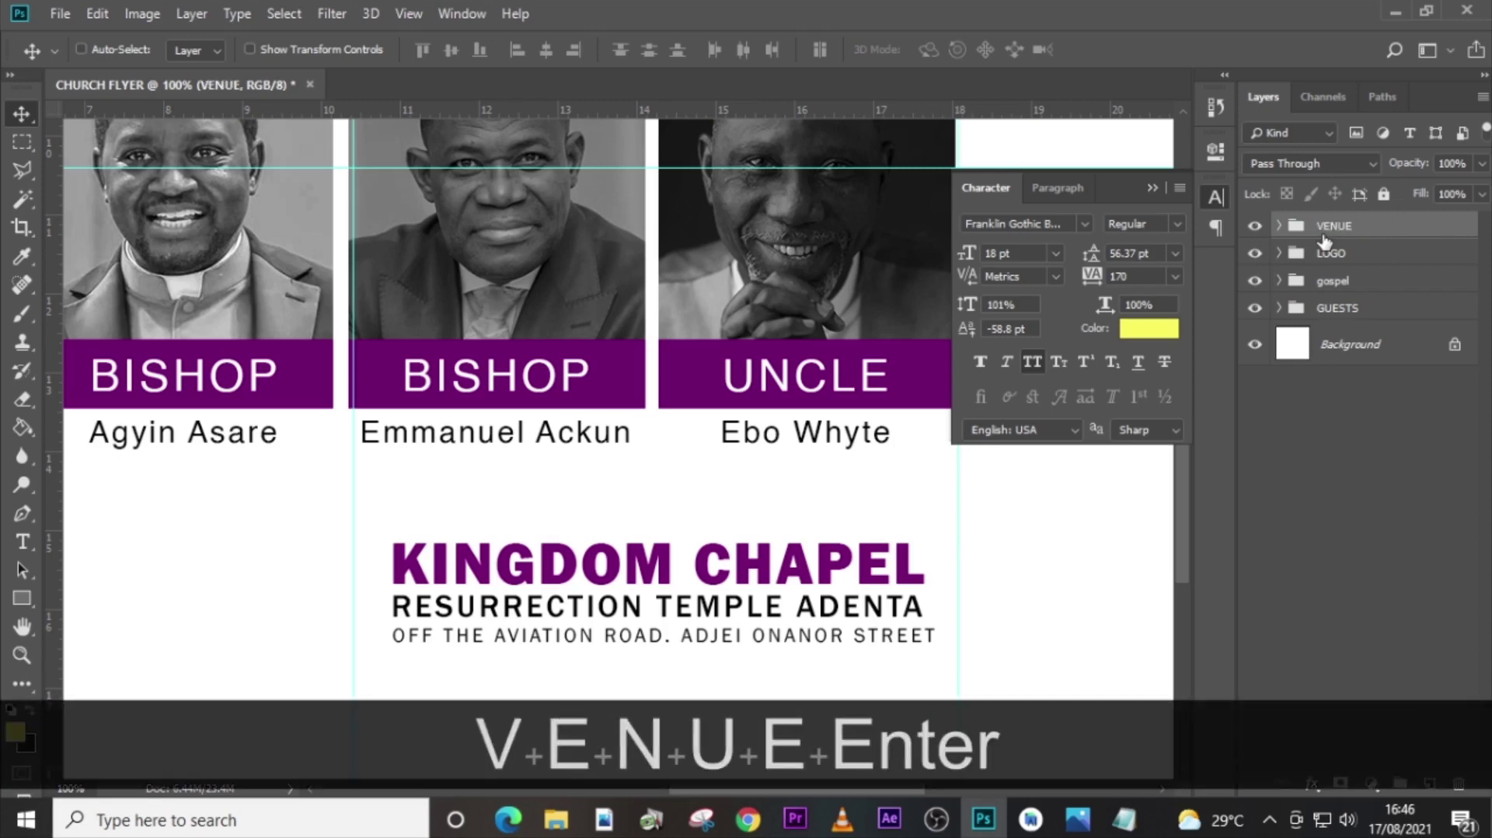
# Draw a thin horizontal rectangle about 514 px wide and 1 px high just above KINGDOM CHAPEL.
pyautogui.scroll(-3, 577, 456)
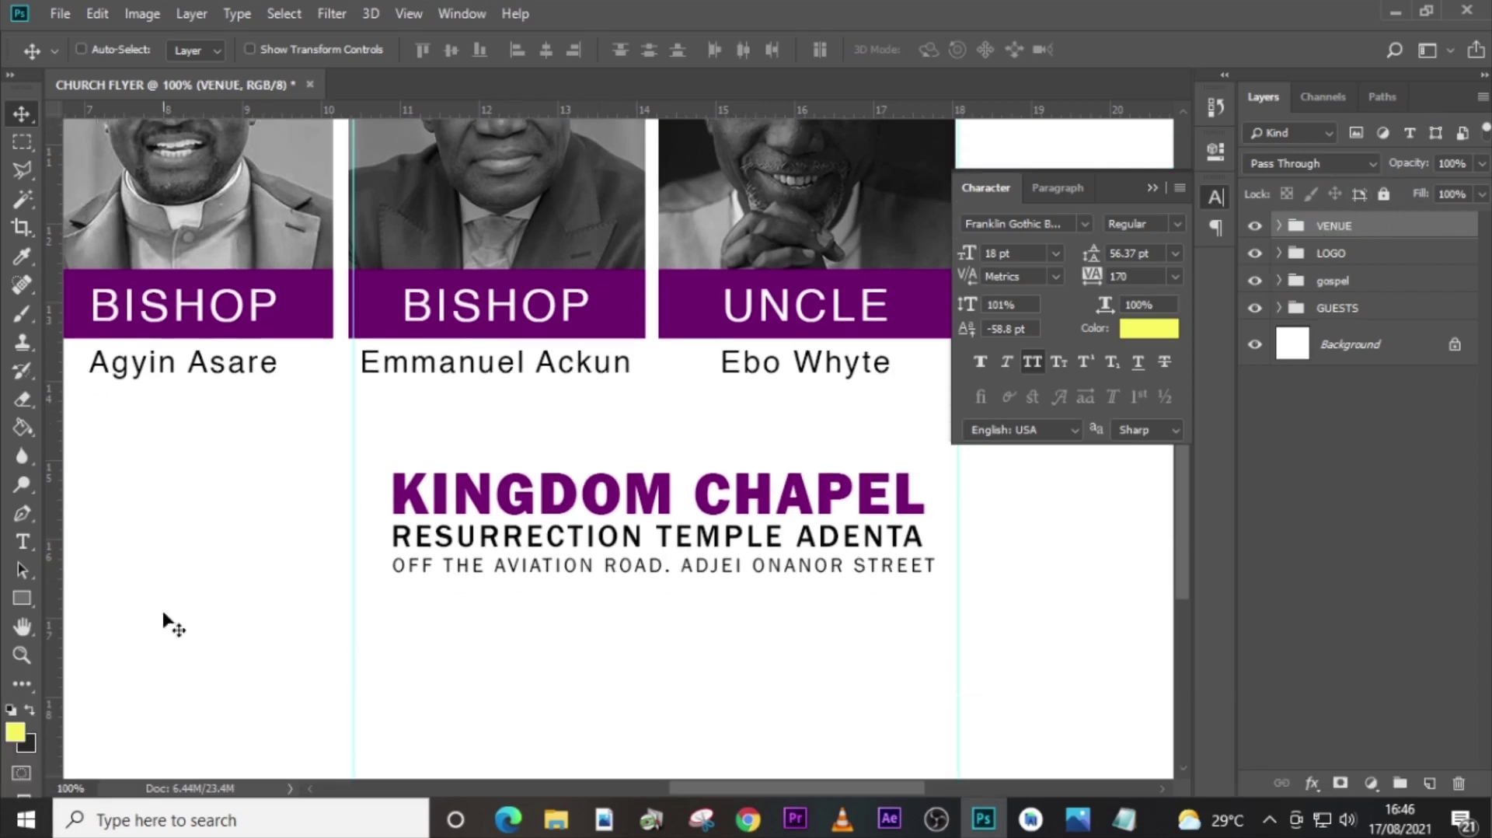
pyautogui.click(26, 596)
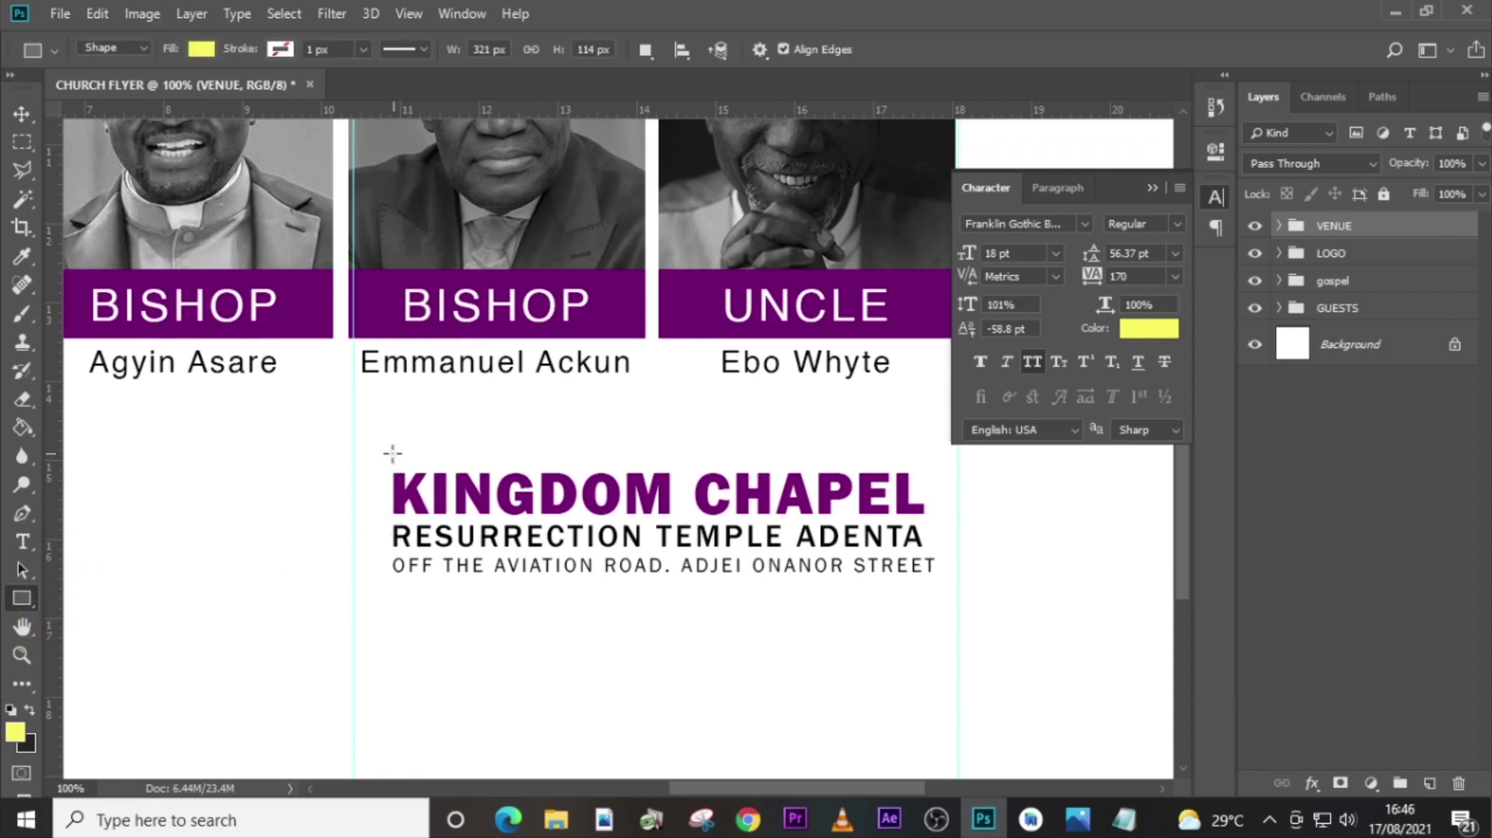
pyautogui.moveTo(388, 453); pyautogui.dragTo(949, 453)
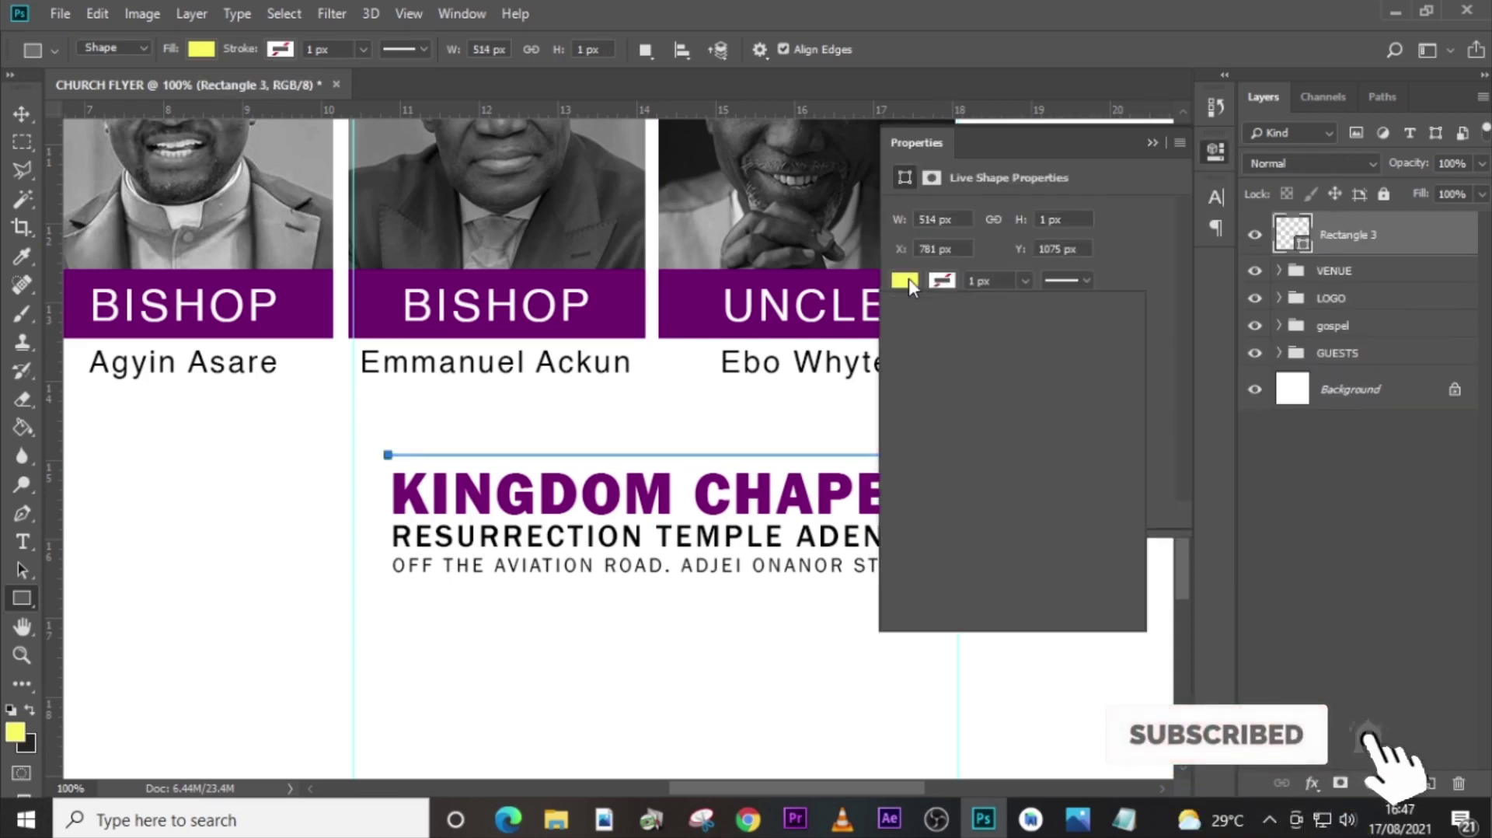
# Change the thin line's fill color to black.
pyautogui.click(906, 279)
pyautogui.click(1111, 323)
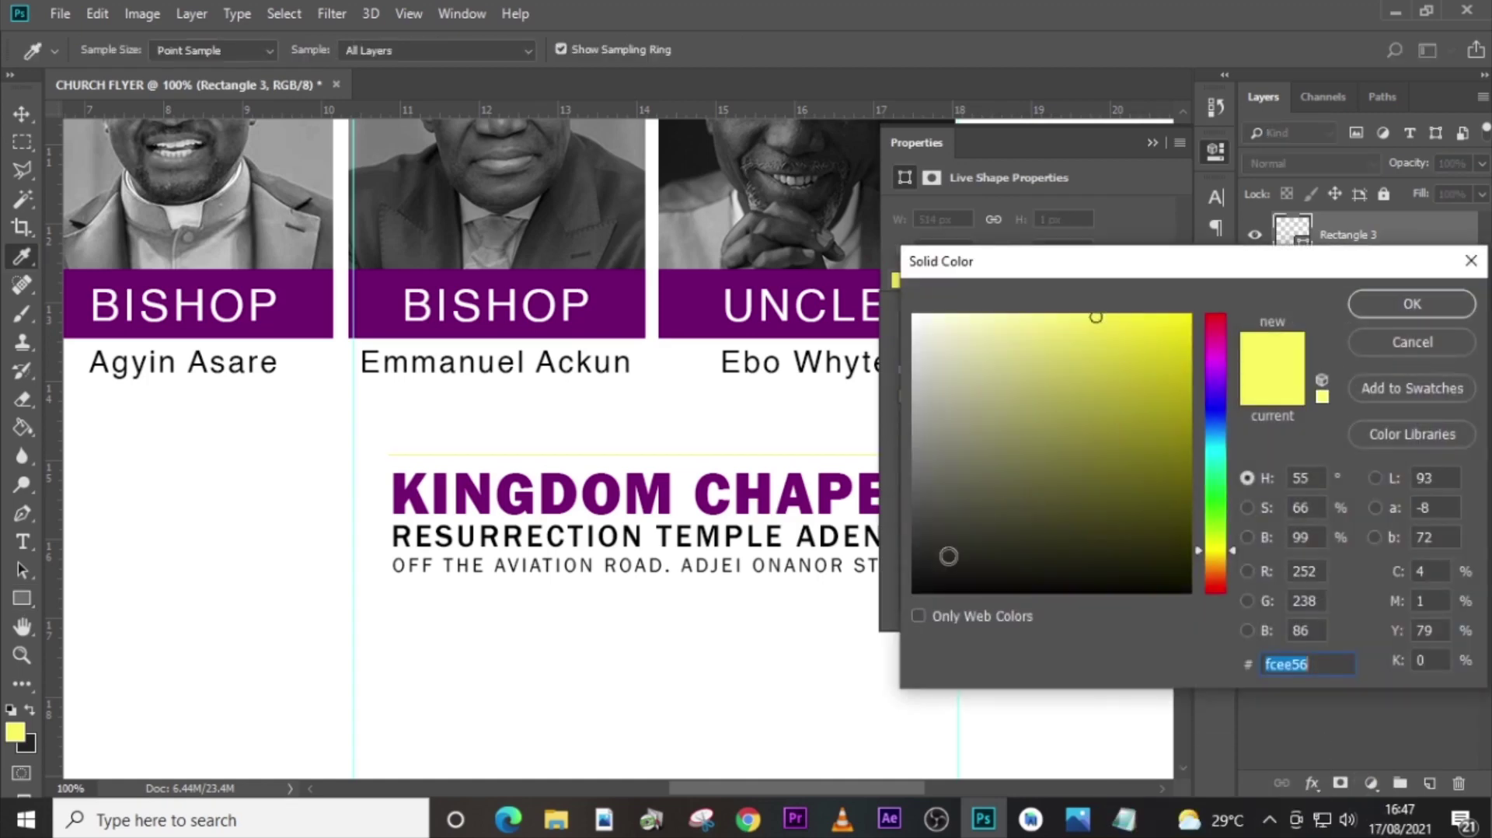
pyautogui.moveTo(949, 556); pyautogui.dragTo(914, 590)
pyautogui.click(1412, 303)
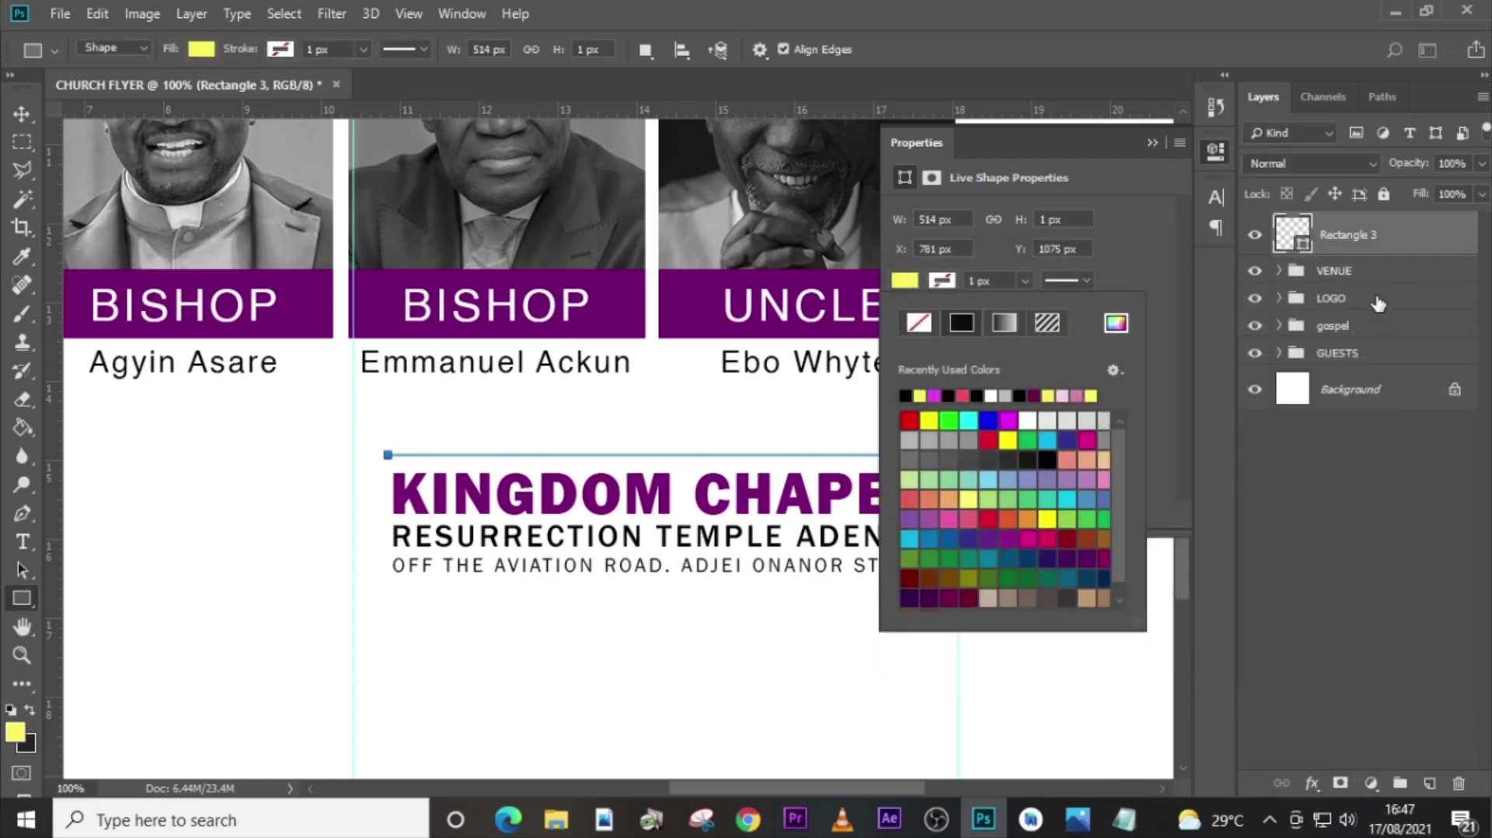
pyautogui.click(1362, 250)
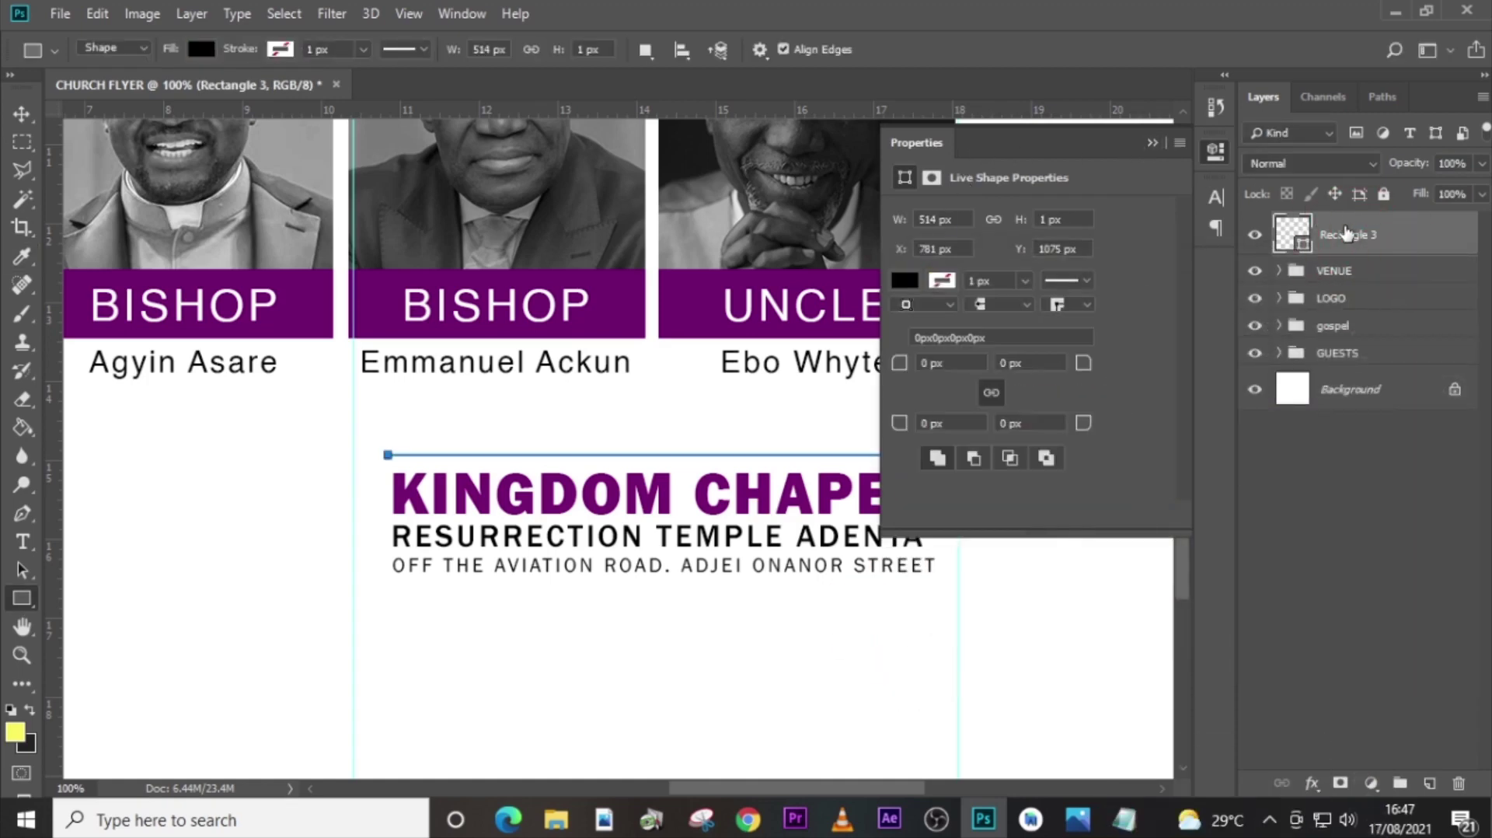
# Duplicate the black line and move the copy straight down to just below the street address line.
pyautogui.hotkey('ctrl', 'j')
pyautogui.hotkey('shift', 'Down')
pyautogui.hotkey('shift', 'Down')
pyautogui.hotkey('shift', 'Down')
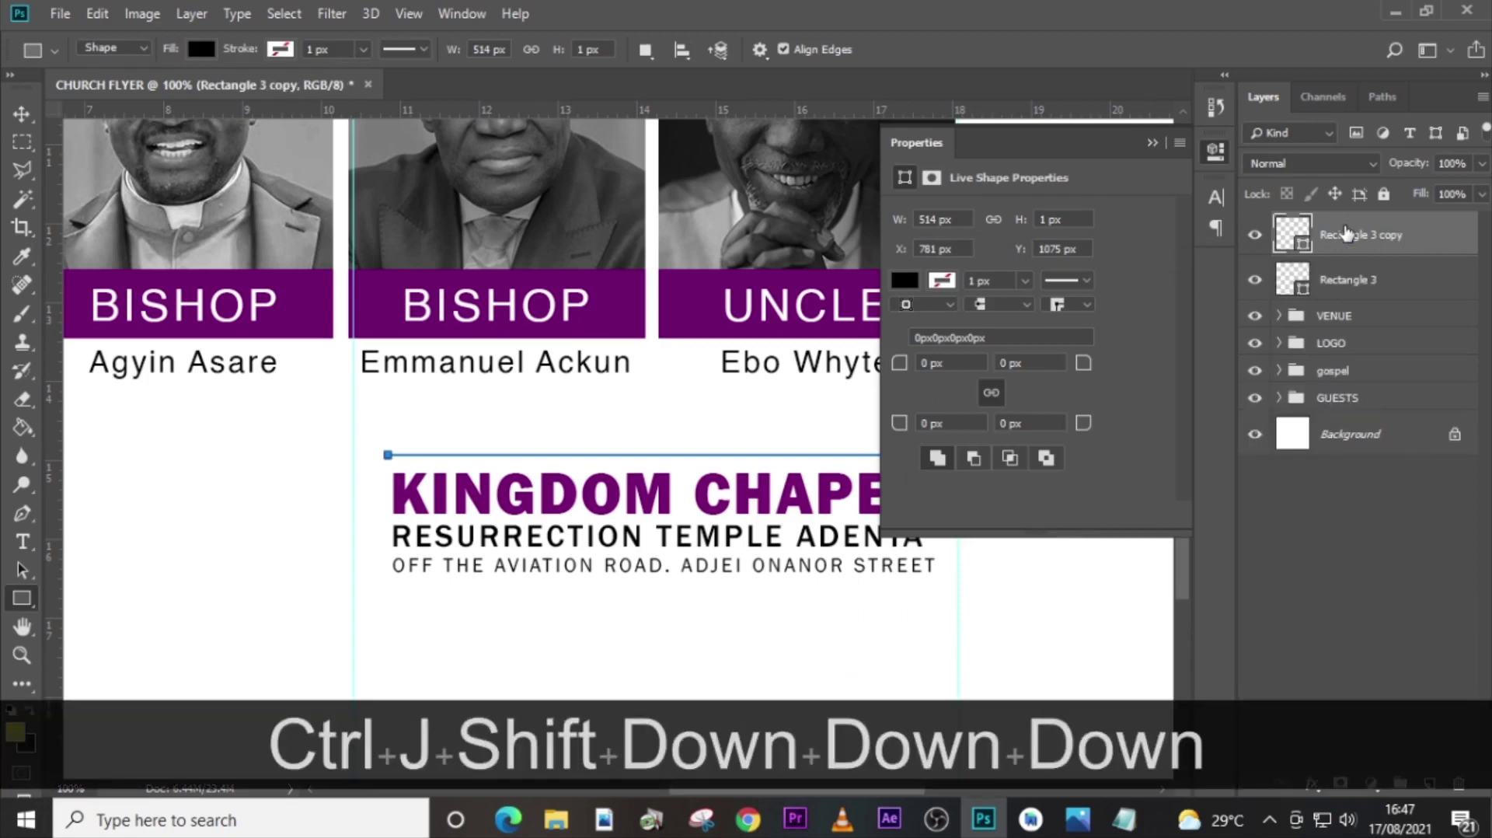
pyautogui.click(1153, 147)
pyautogui.press('v')
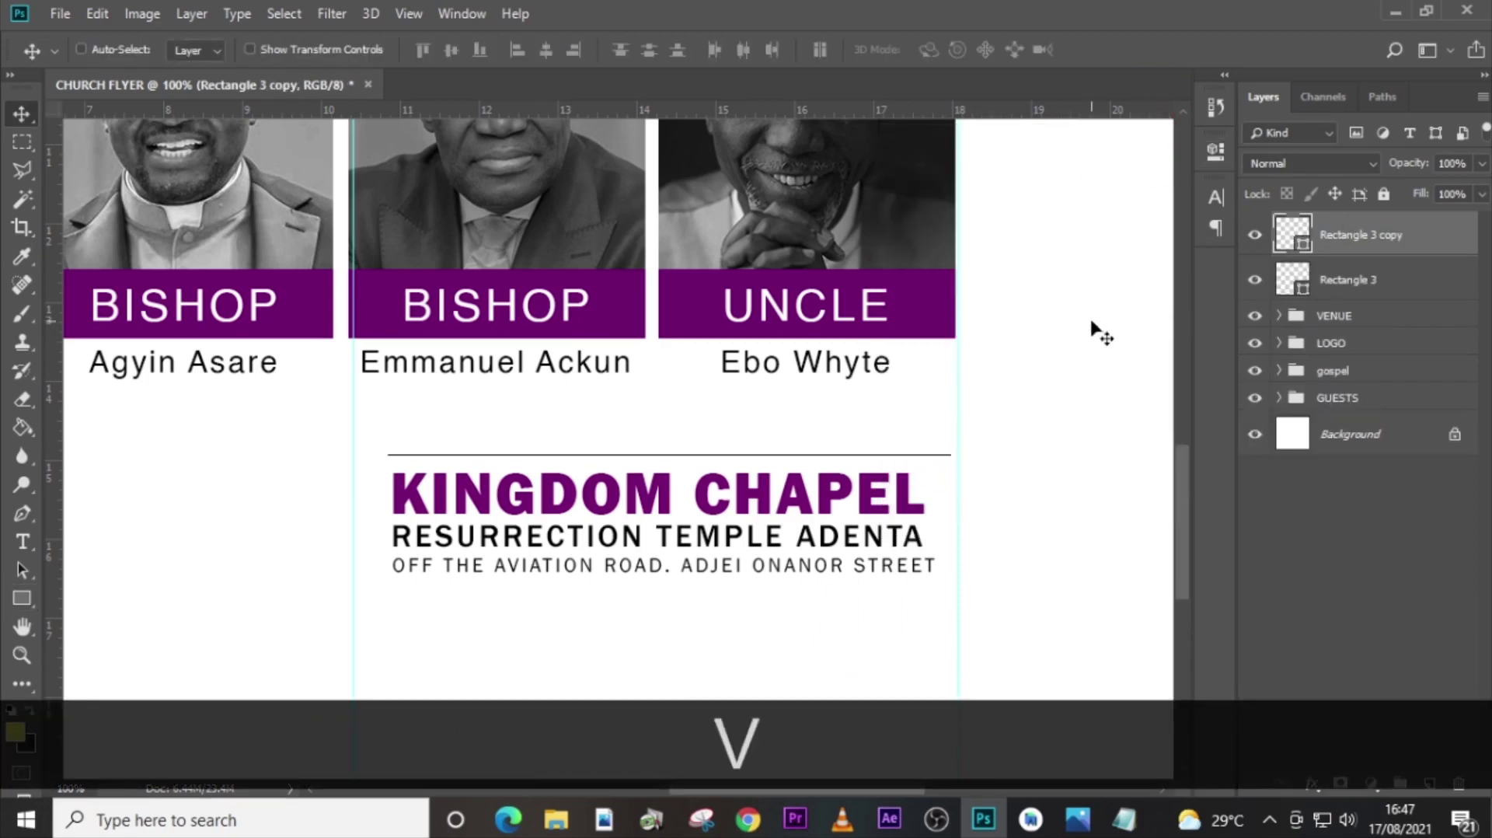
pyautogui.hotkey('shift', 'Down')
pyautogui.hotkey('shift', 'Down')
pyautogui.hotkey('shift', 'Down')
pyautogui.hotkey('shift', 'Down')
pyautogui.hotkey('shift', 'Down')
pyautogui.hotkey('shift', 'Down')
pyautogui.hotkey('shift', 'Down')
pyautogui.hotkey('shift', 'Down')
pyautogui.hotkey('shift', 'Down')
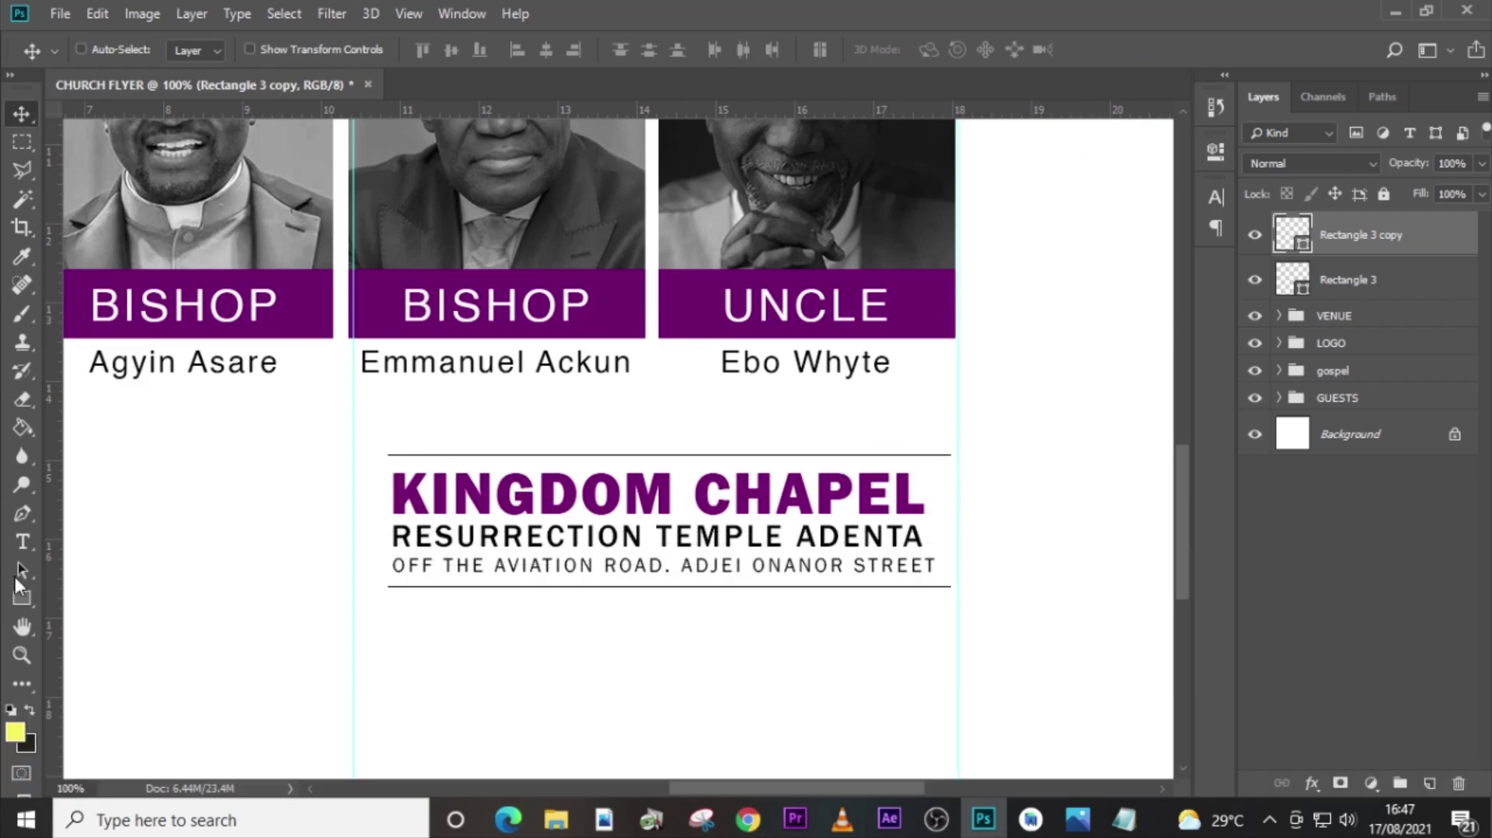
# Draw a black rectangle about 109 by 23 px sitting centered on the upper line above KINGDOM CHAPEL.
pyautogui.click(22, 598)
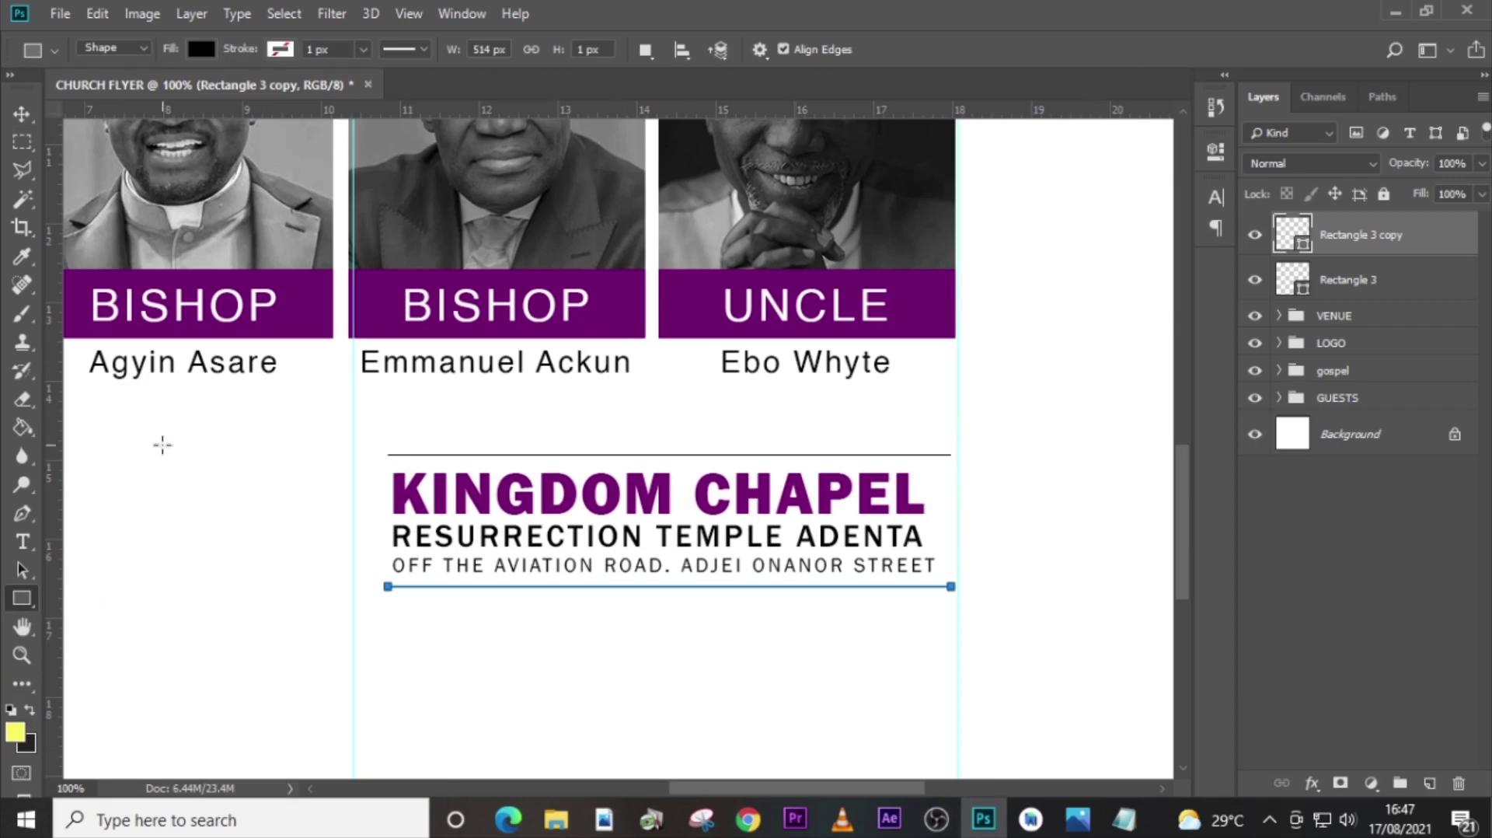
pyautogui.moveTo(162, 444); pyautogui.dragTo(678, 443)
pyautogui.press('v')
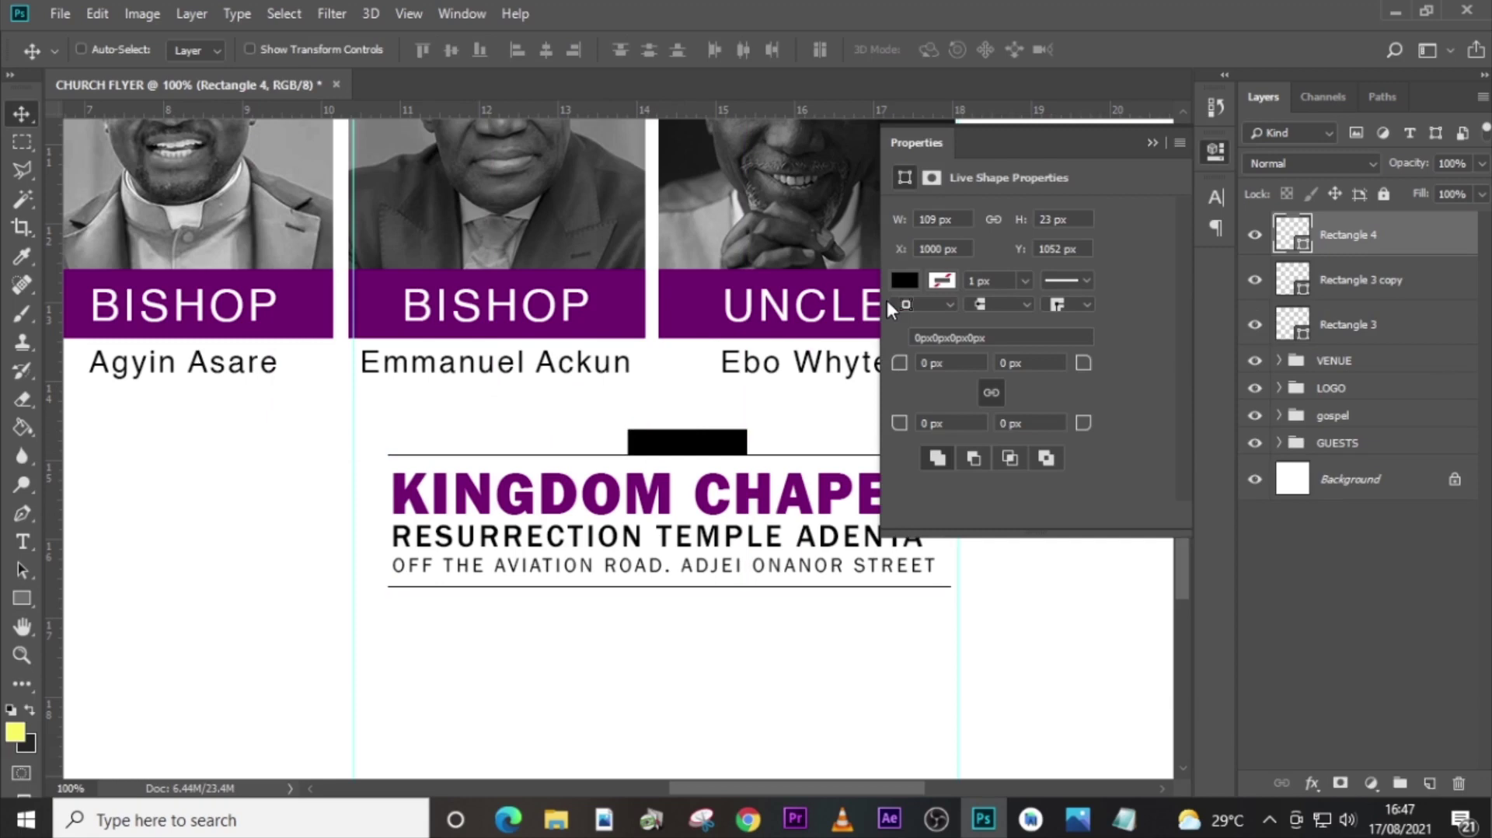
# Start a new text layer below the venue block and copy the word VENUE from u3.txt in Notepad.
pyautogui.press('t')
pyautogui.click(594, 655)
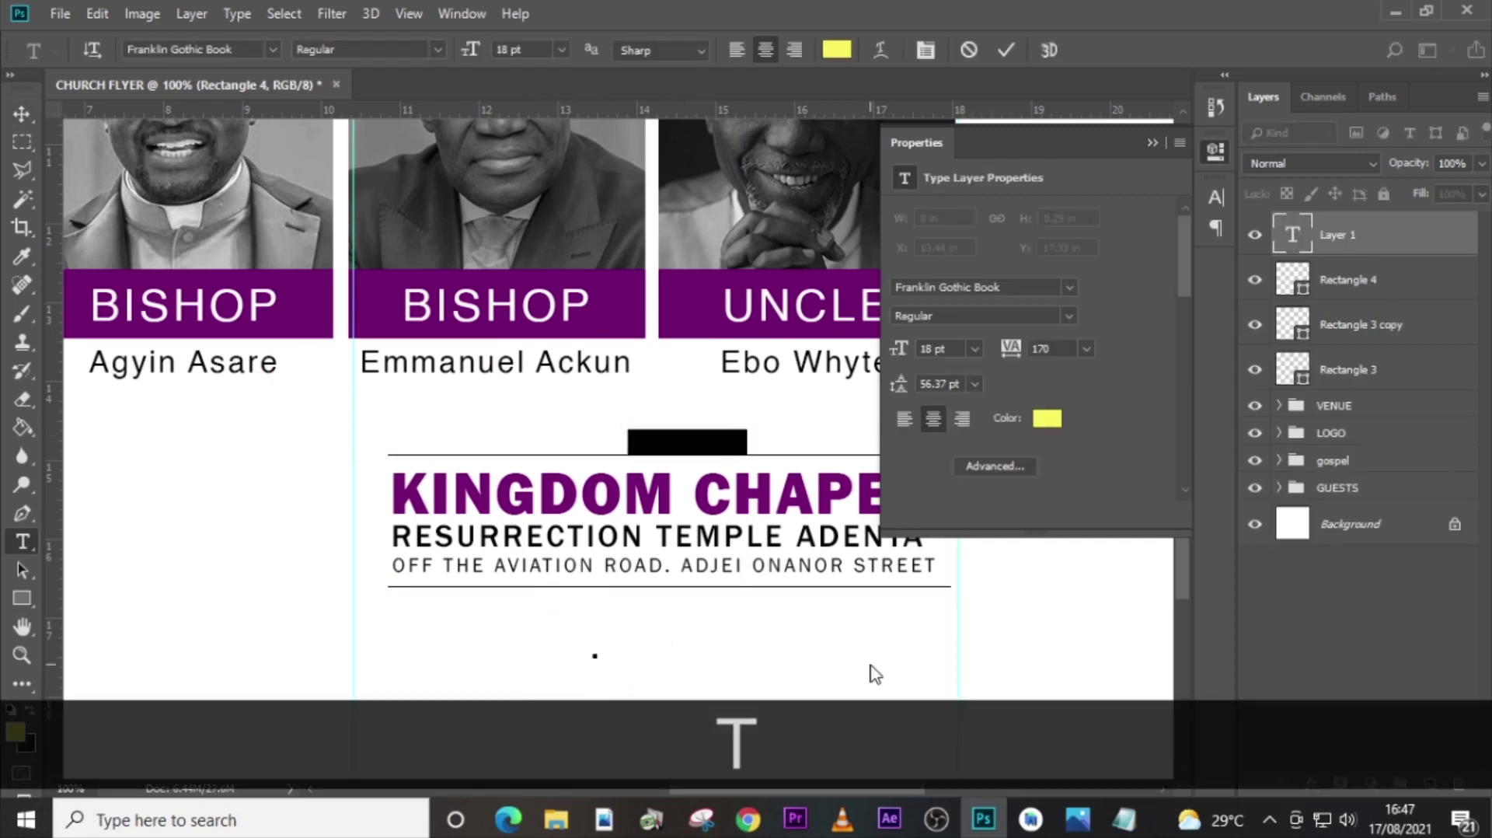
pyautogui.click(1124, 818)
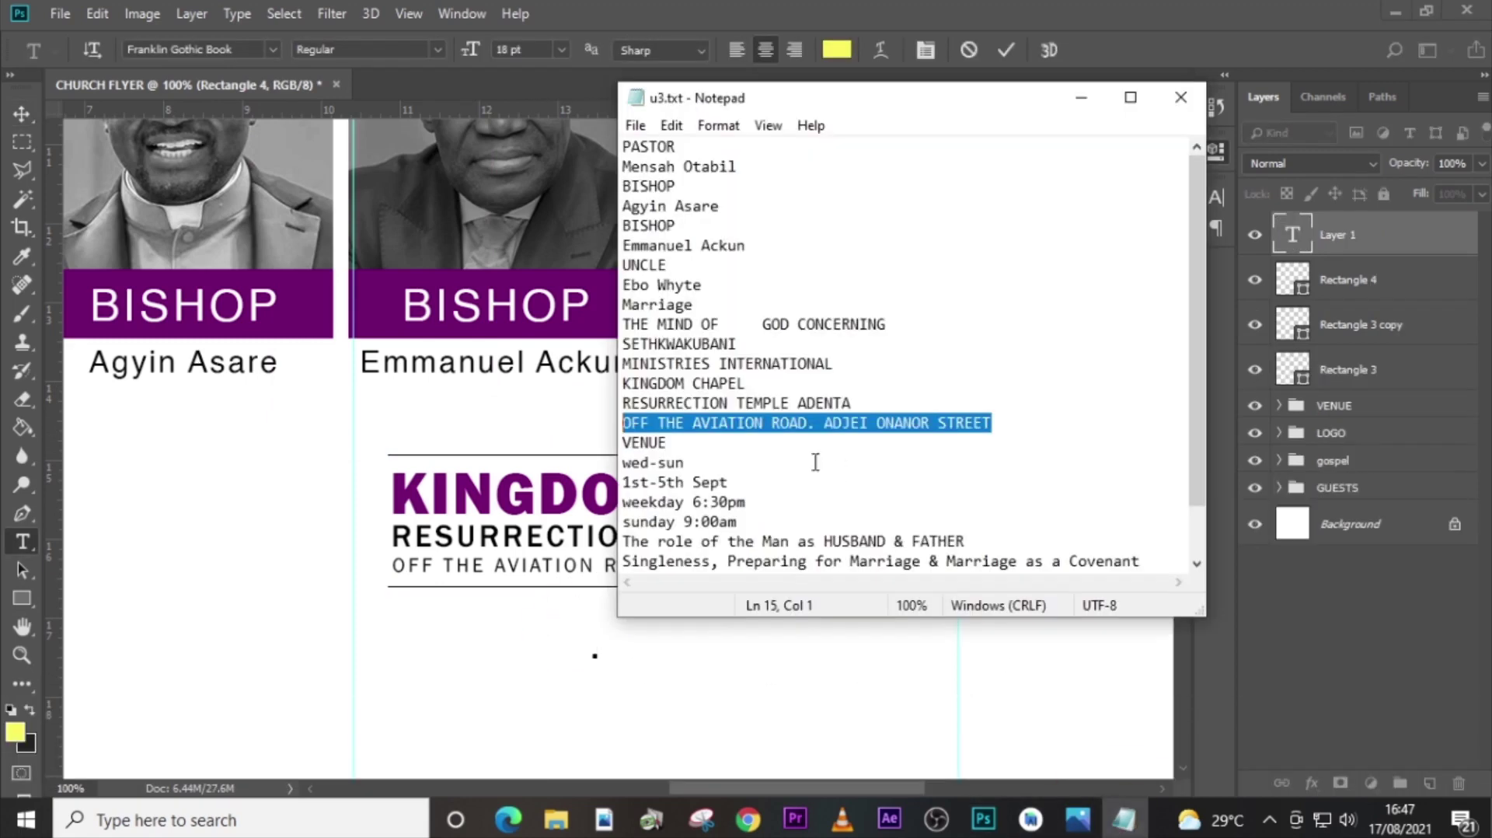
pyautogui.moveTo(700, 446); pyautogui.dragTo(566, 431)
pyautogui.click(566, 432)
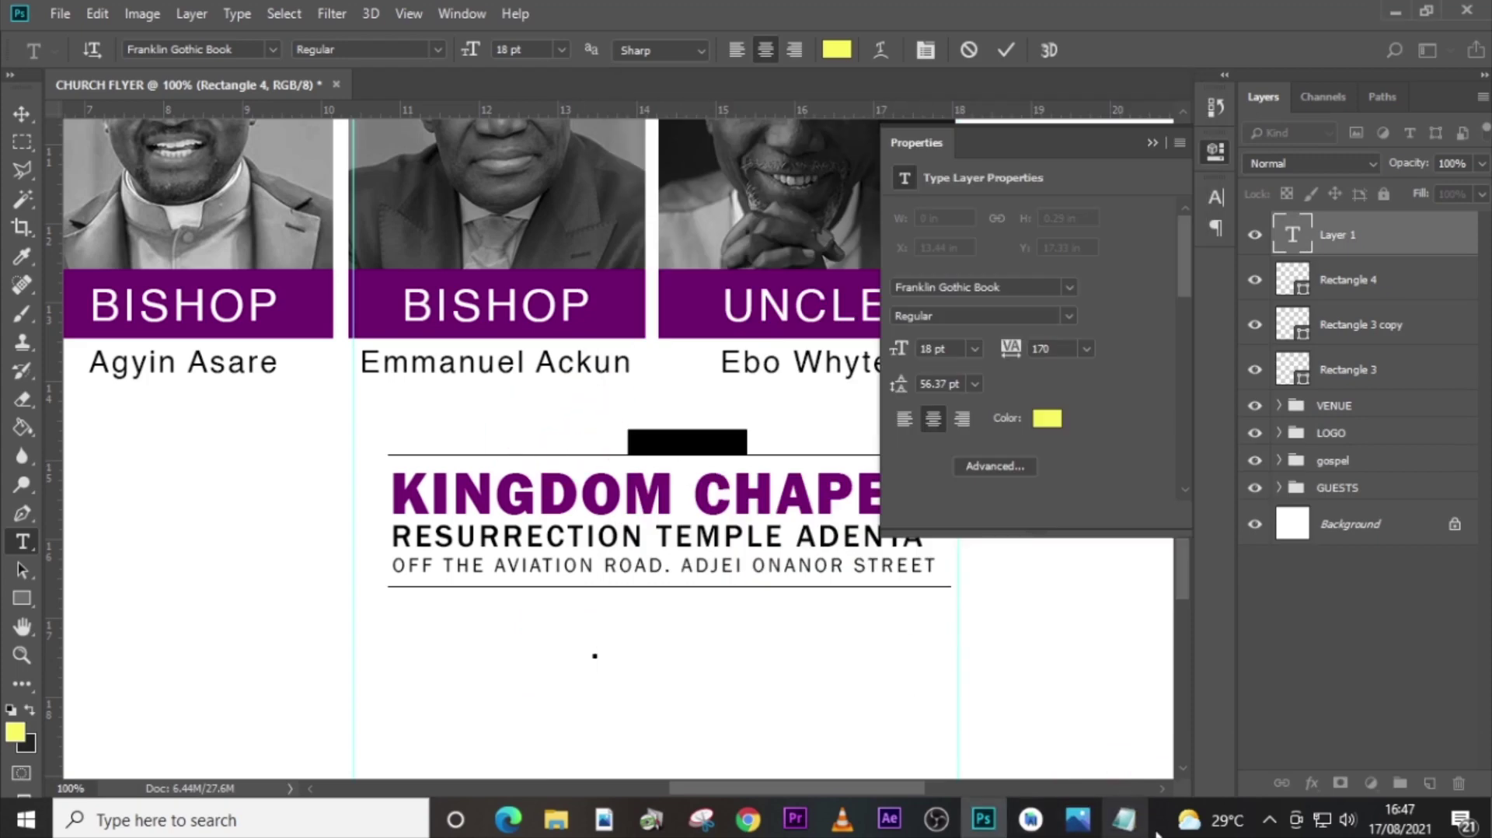
pyautogui.click(1124, 818)
pyautogui.click(676, 441)
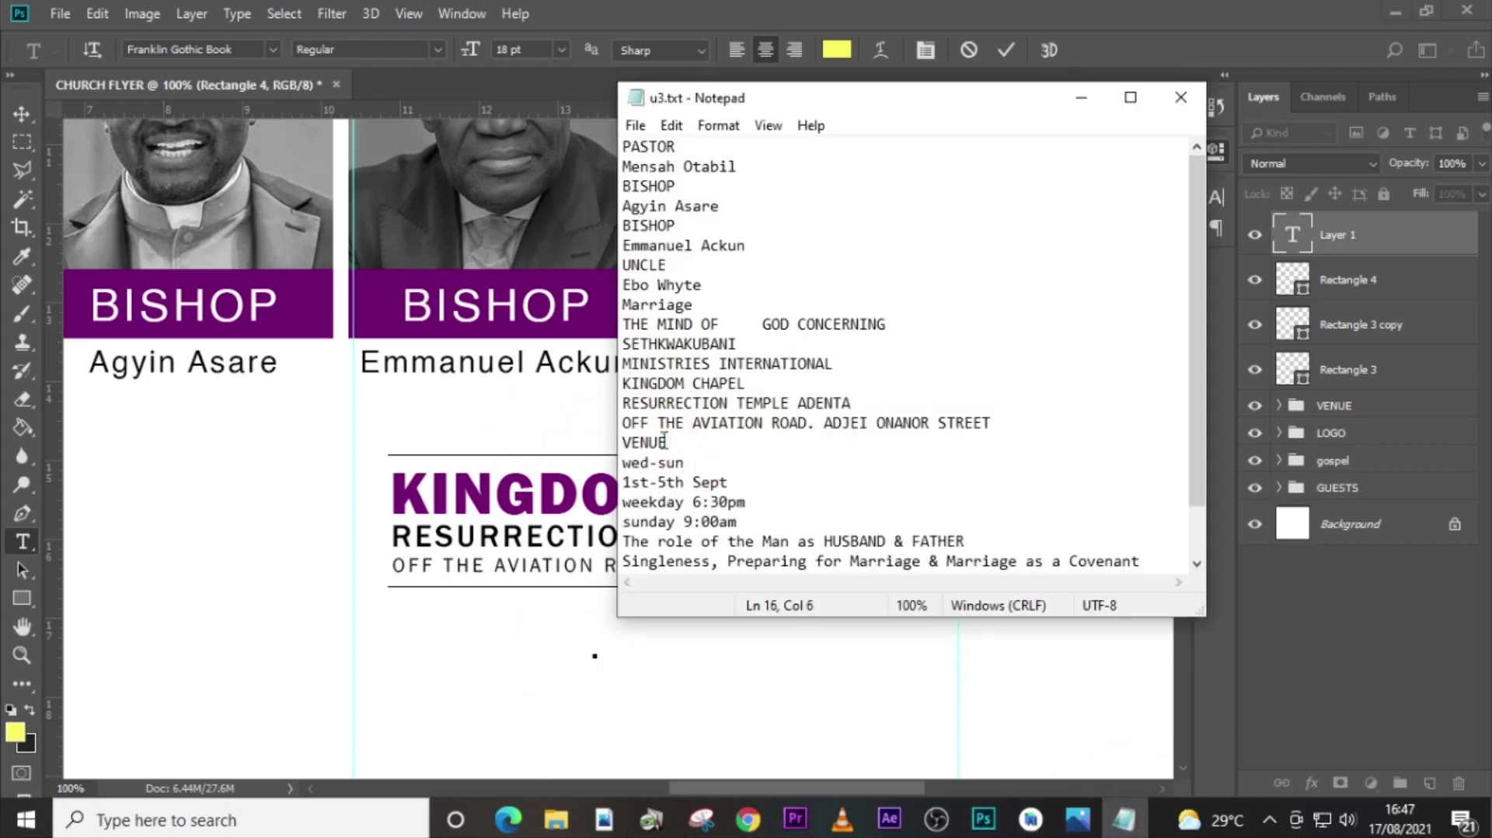
pyautogui.moveTo(667, 441); pyautogui.dragTo(610, 441)
pyautogui.hotkey('ctrl', 'c')
pyautogui.click(605, 440)
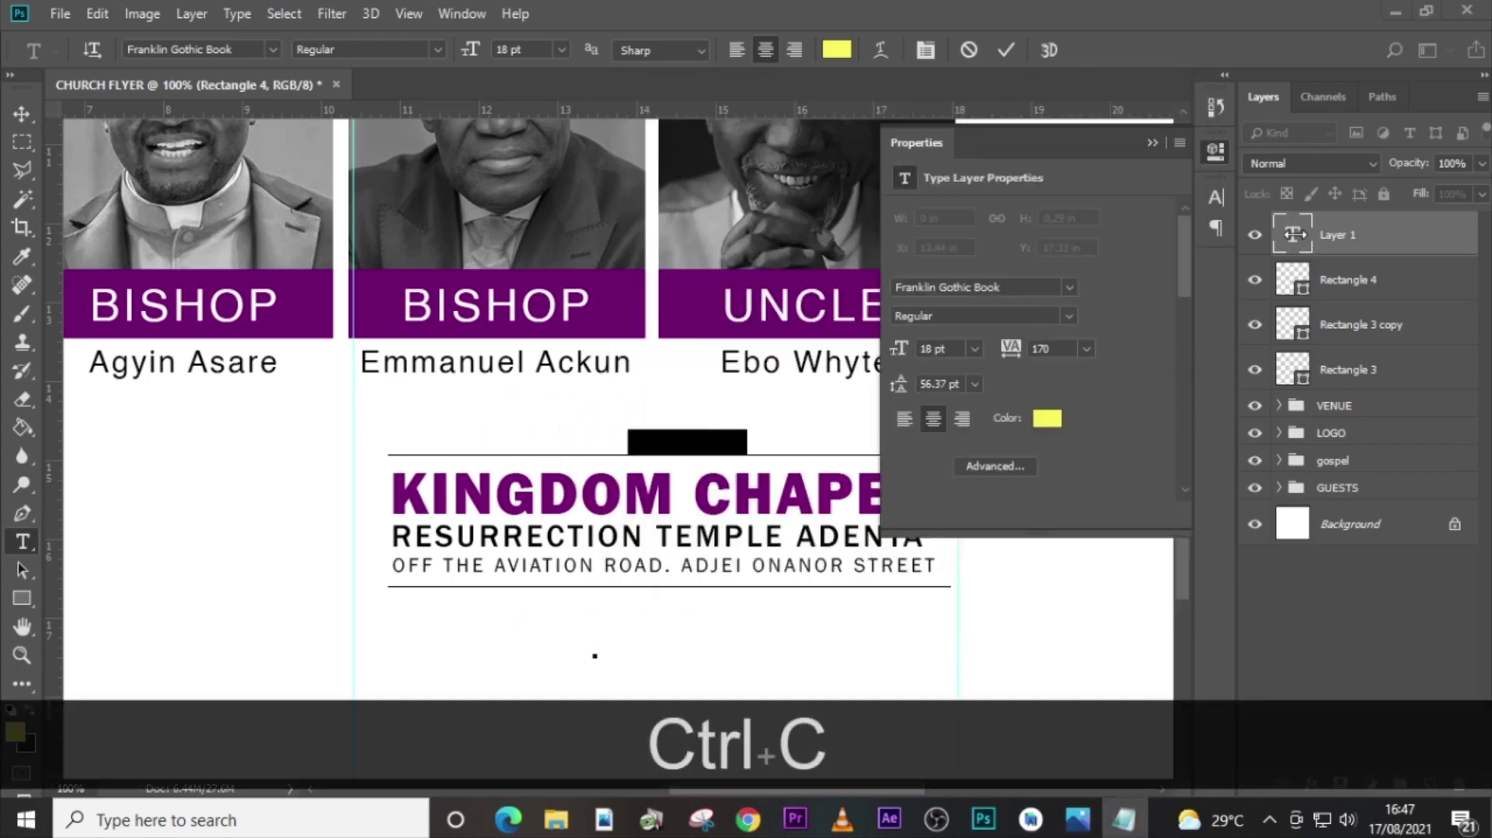
# Paste VENUE into the new empty text layer.
pyautogui.click(1296, 237)
pyautogui.hotkey('ctrl', 'v')
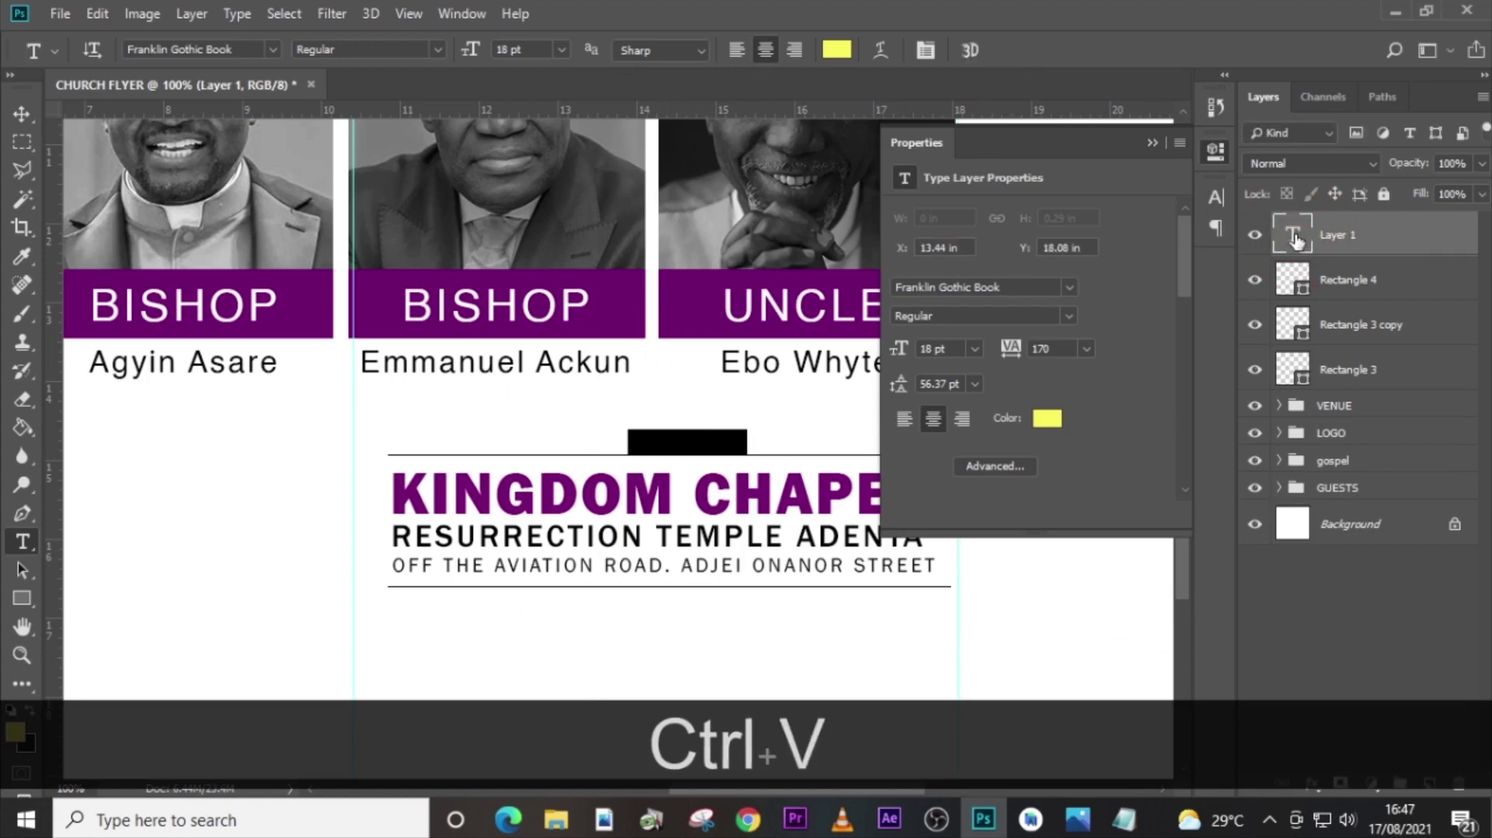
pyautogui.doubleClick(1294, 235)
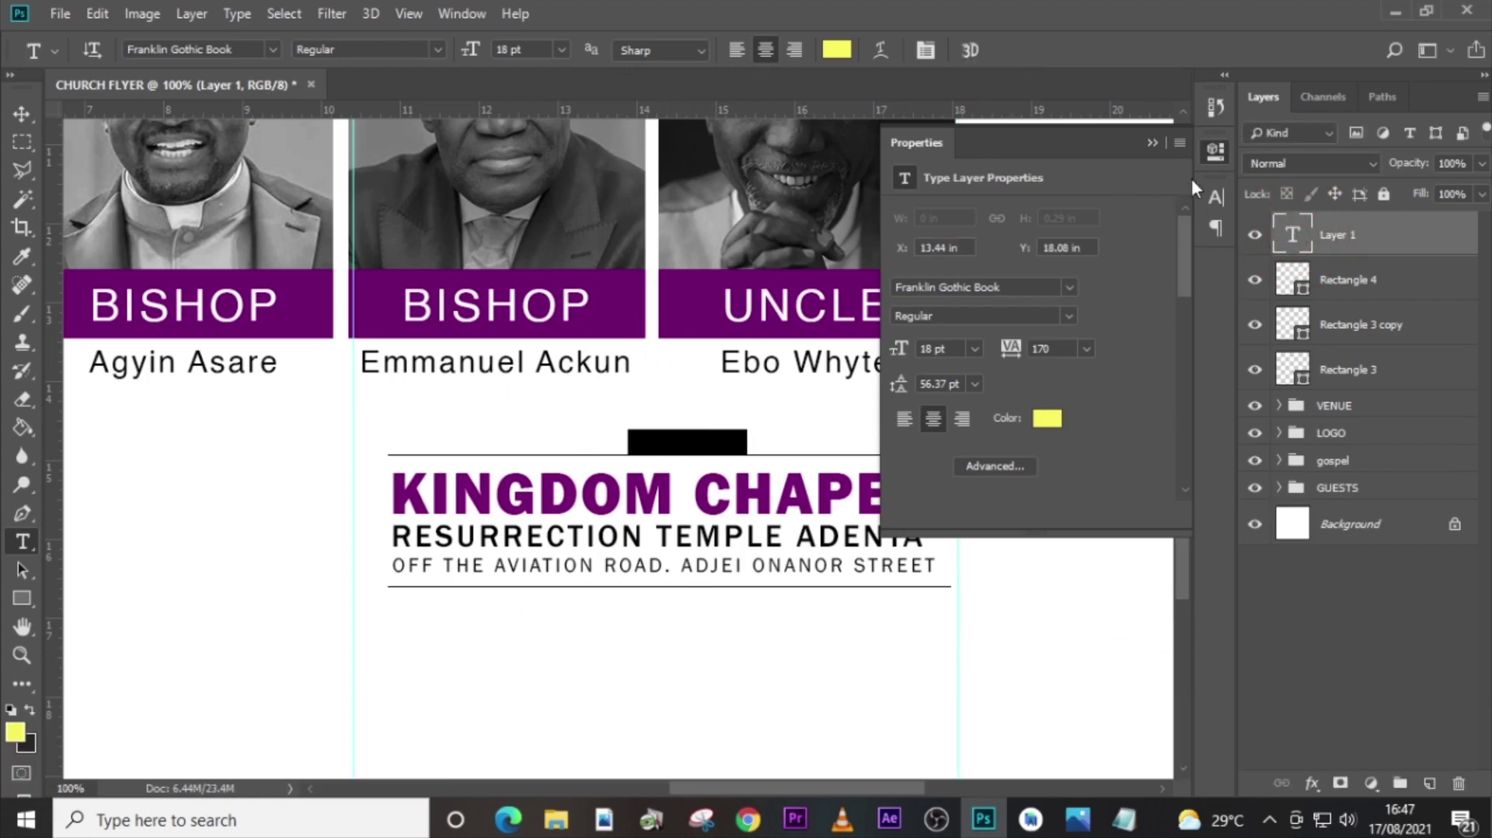
pyautogui.click(1215, 195)
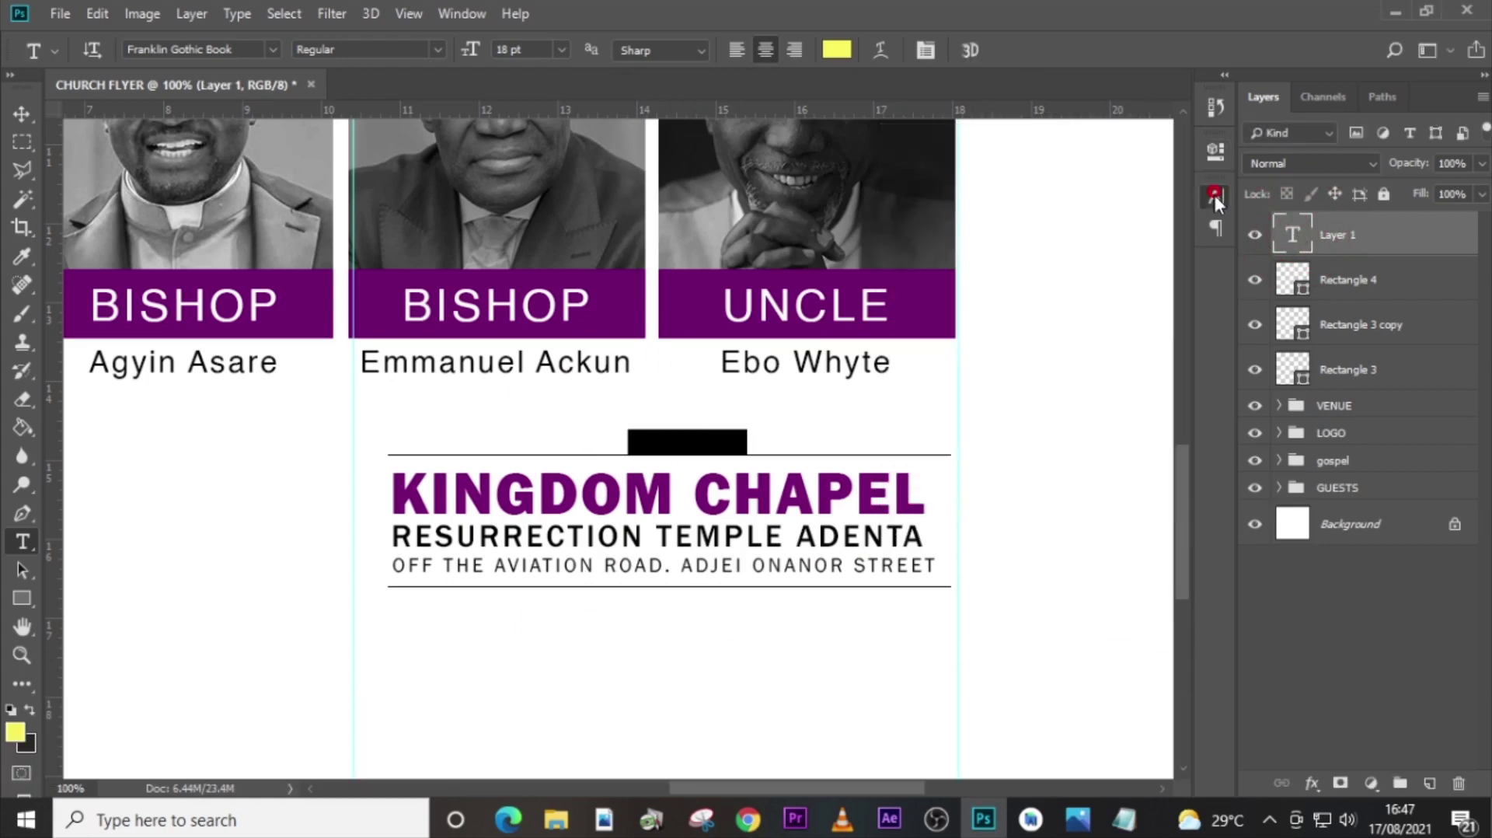
pyautogui.doubleClick(1291, 236)
pyautogui.hotkey('ctrl', 'v')
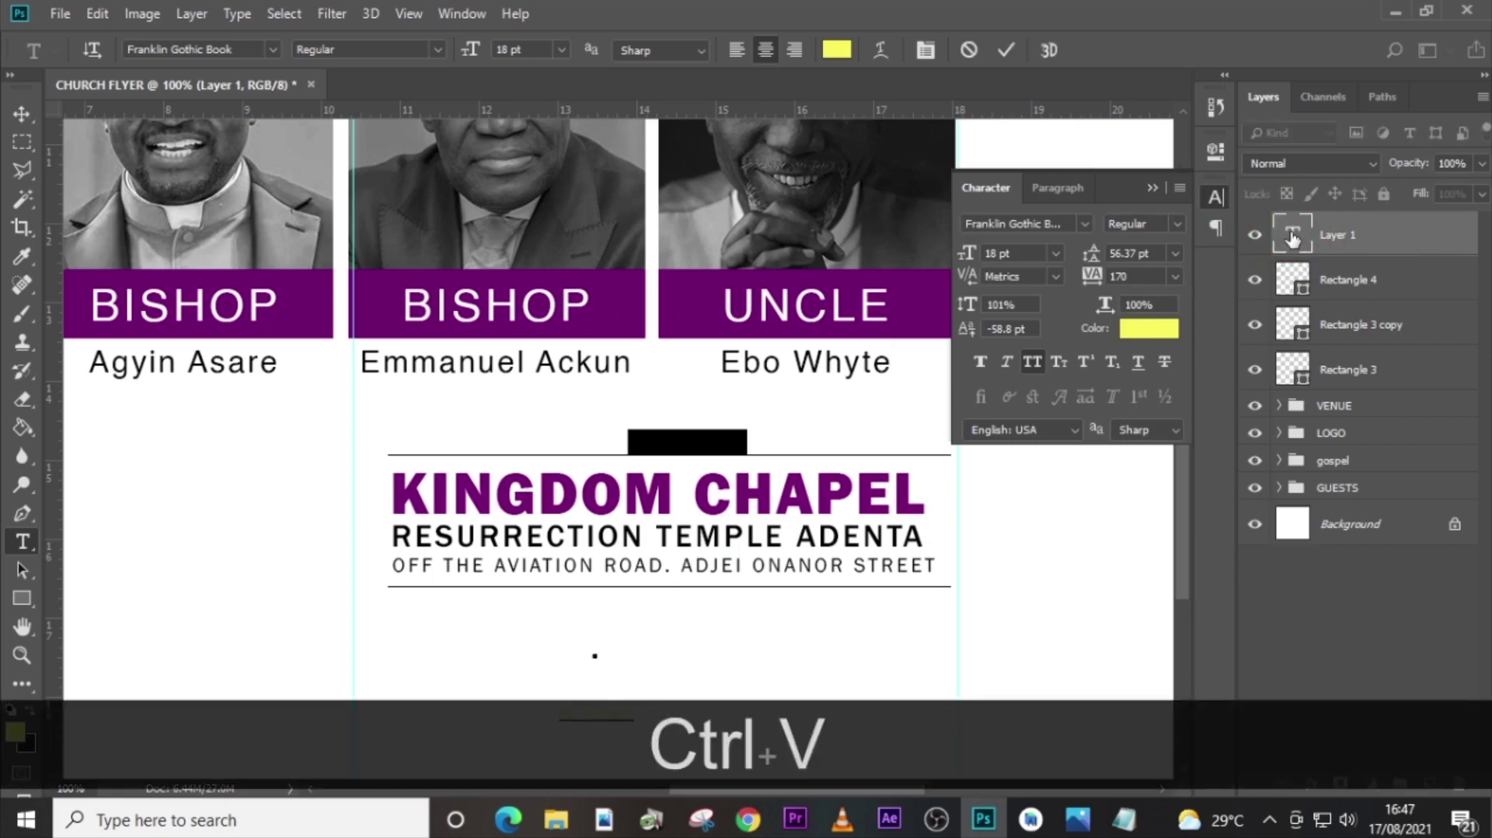
# Set the VENUE text color to white (ffffff).
pyautogui.doubleClick(1292, 237)
pyautogui.click(1140, 334)
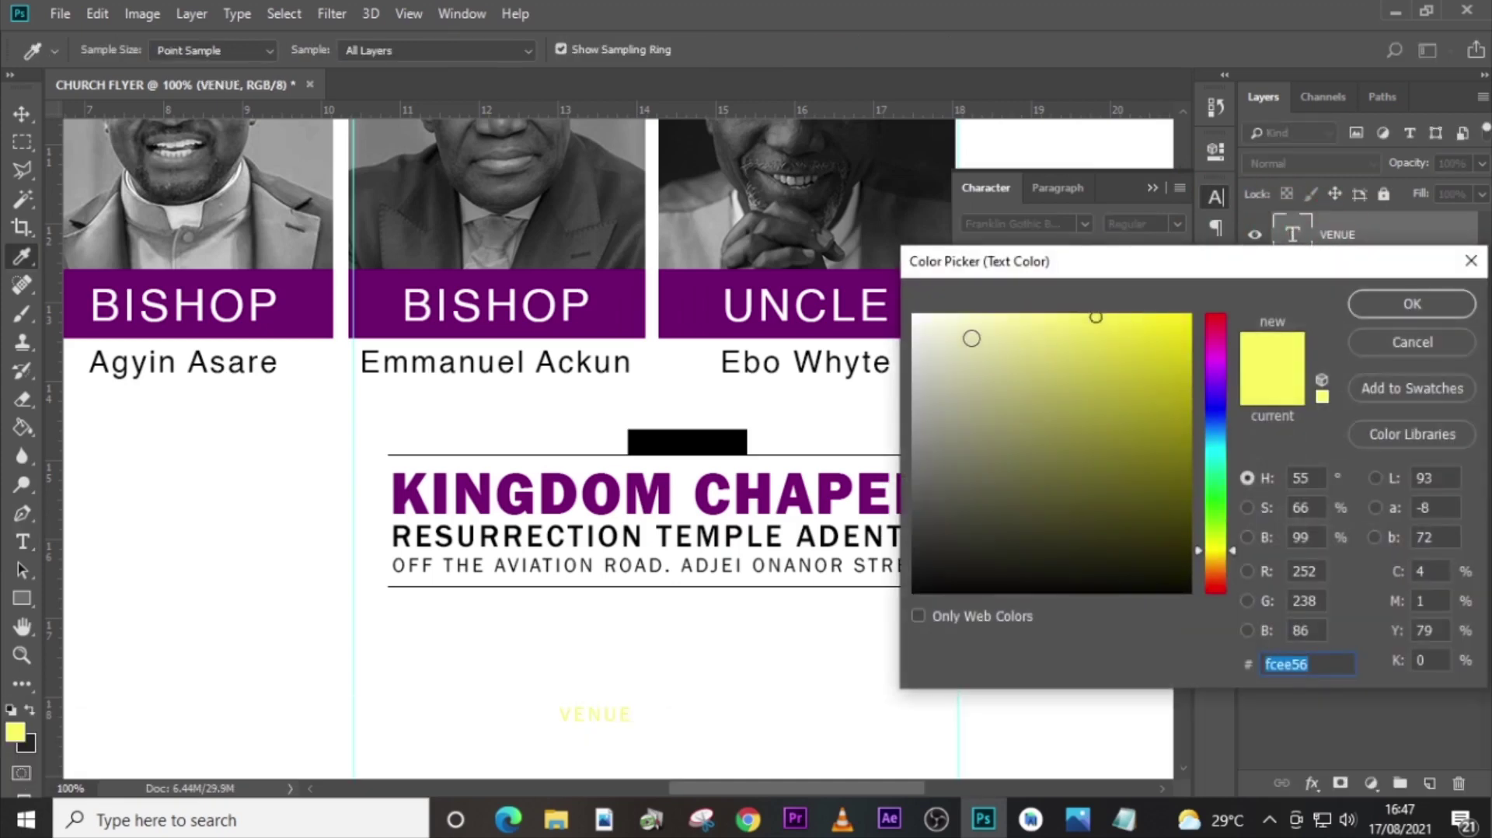
pyautogui.write('ffffff')
pyautogui.click(1438, 304)
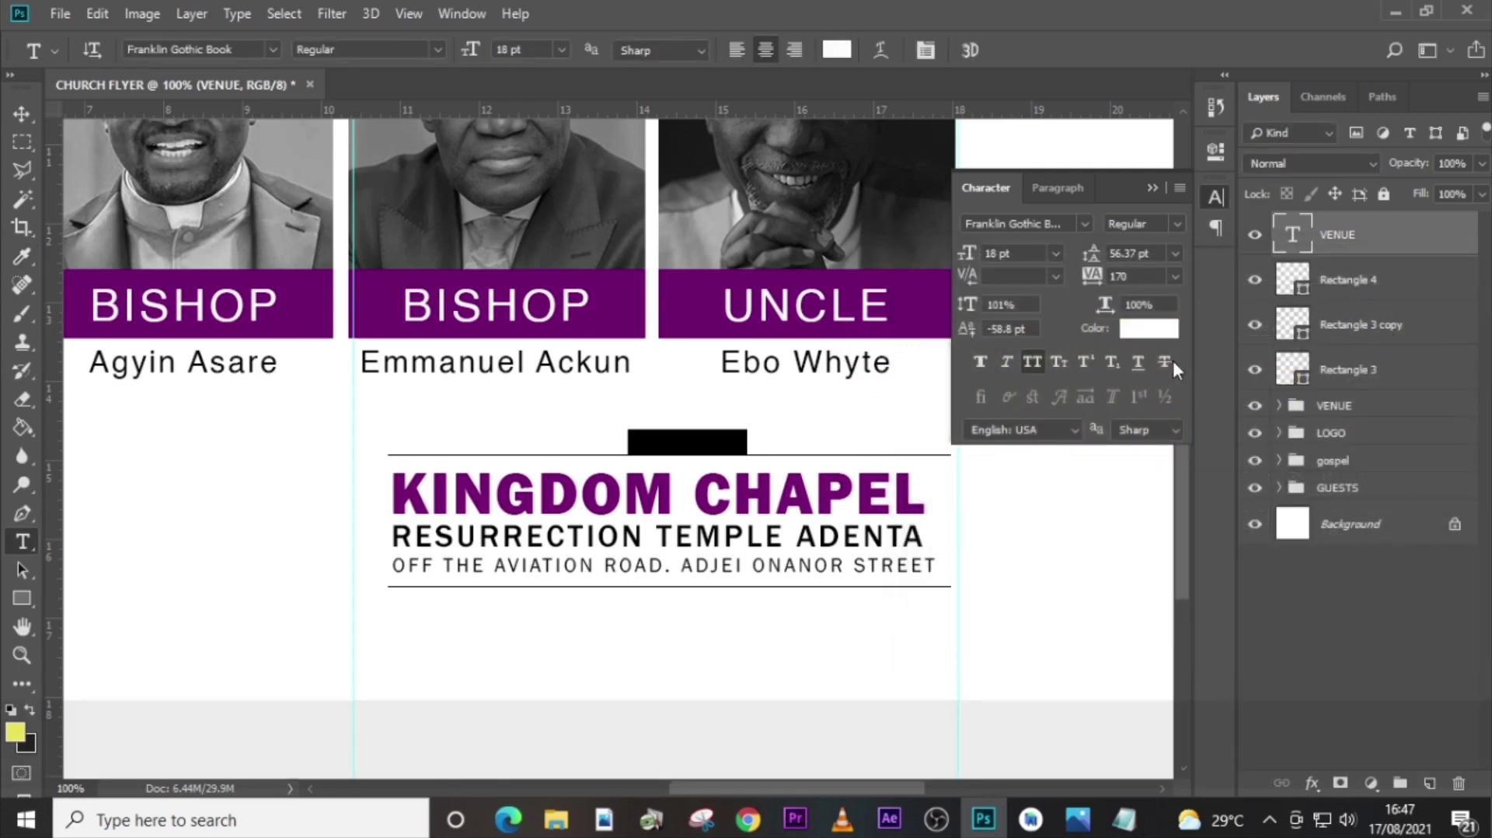
# Move the white VENUE text onto the small black rectangle above KINGDOM CHAPEL.
pyautogui.hotkey('ctrl', 't')
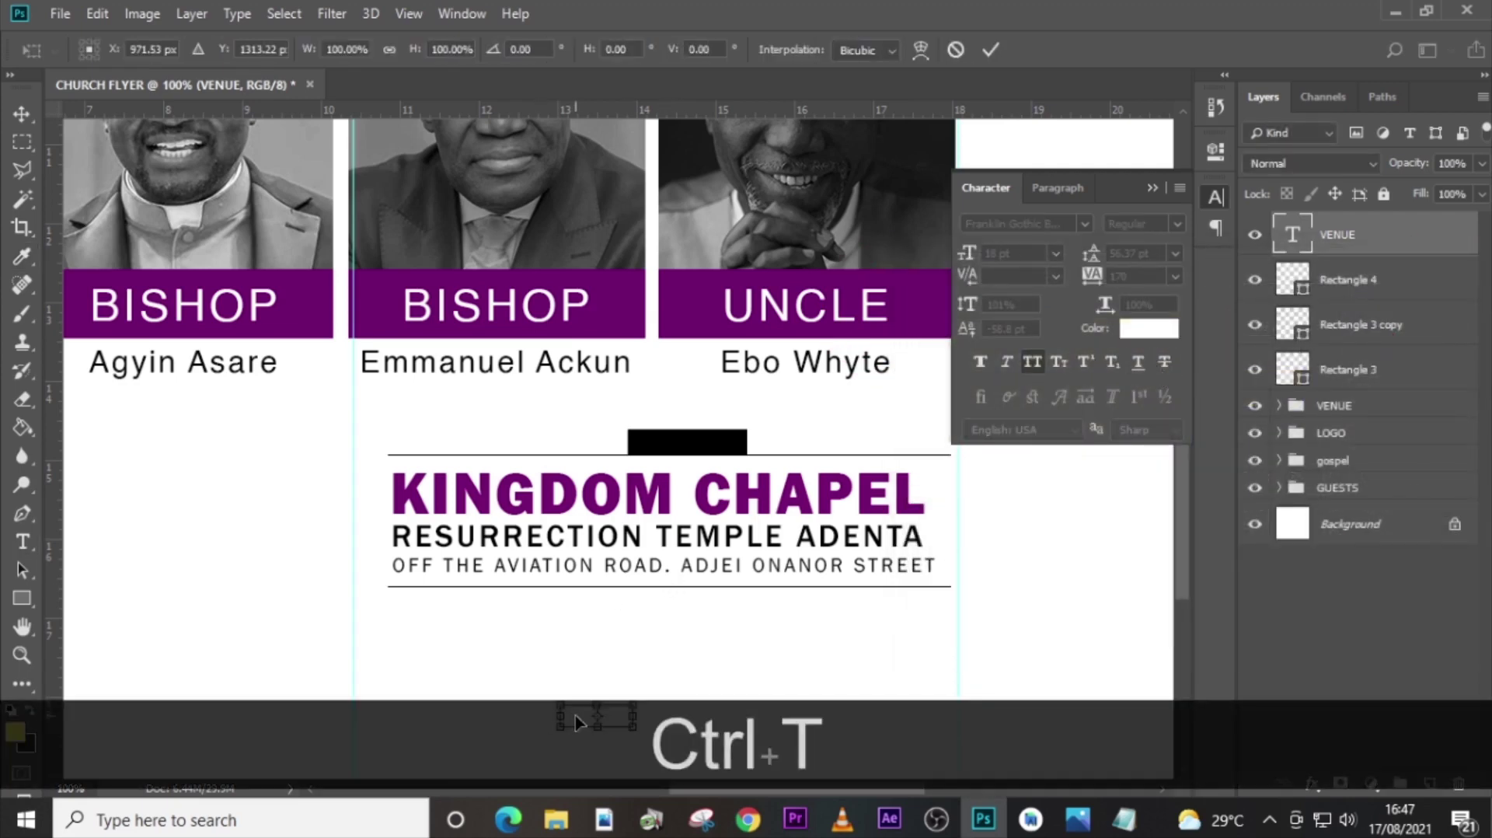
pyautogui.moveTo(567, 716); pyautogui.dragTo(664, 451)
pyautogui.press('Return')
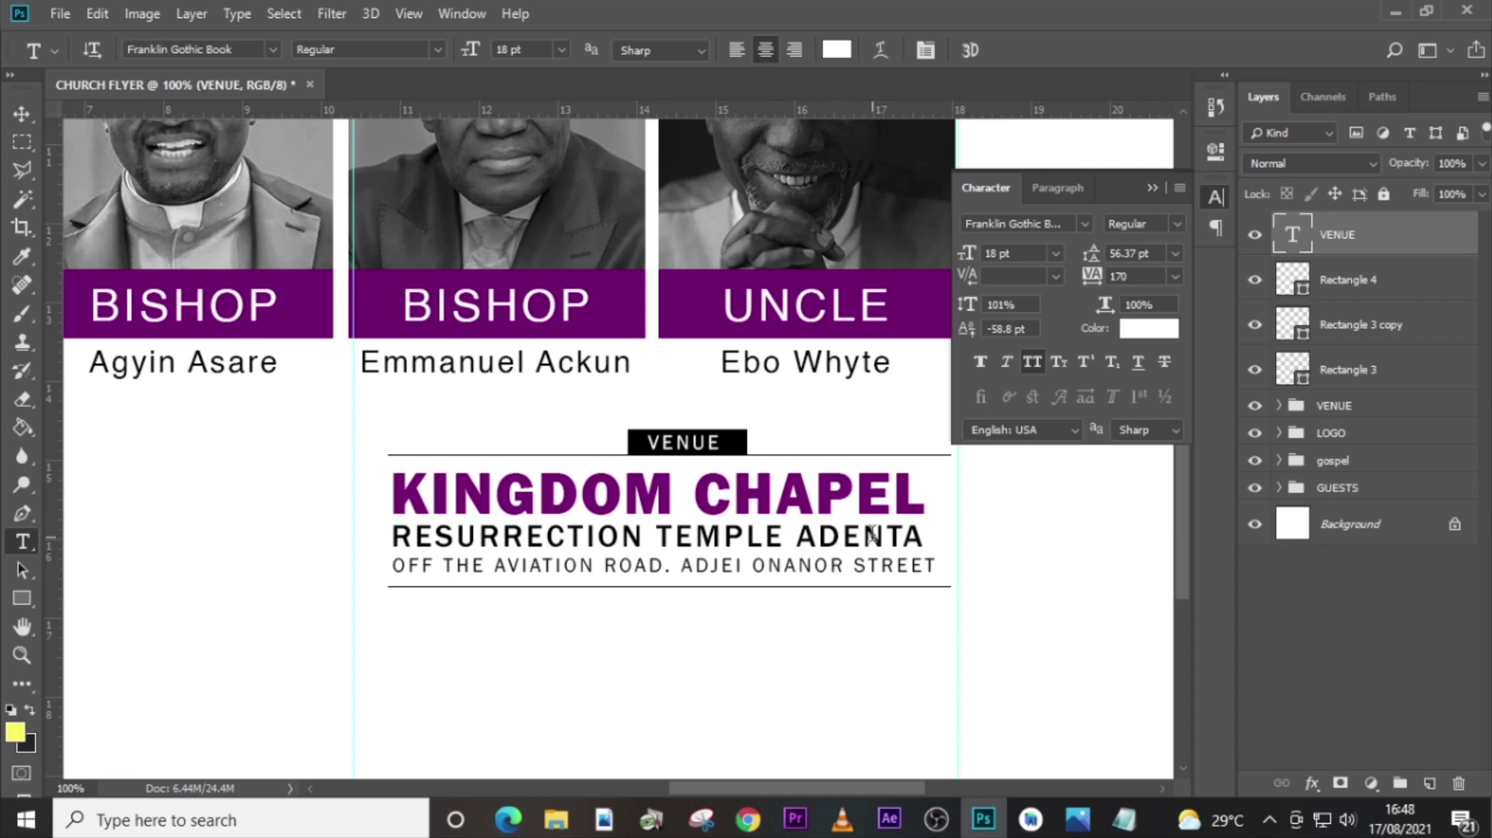
# Set the VENUE label's font to Century with the Regular style.
pyautogui.click(1084, 224)
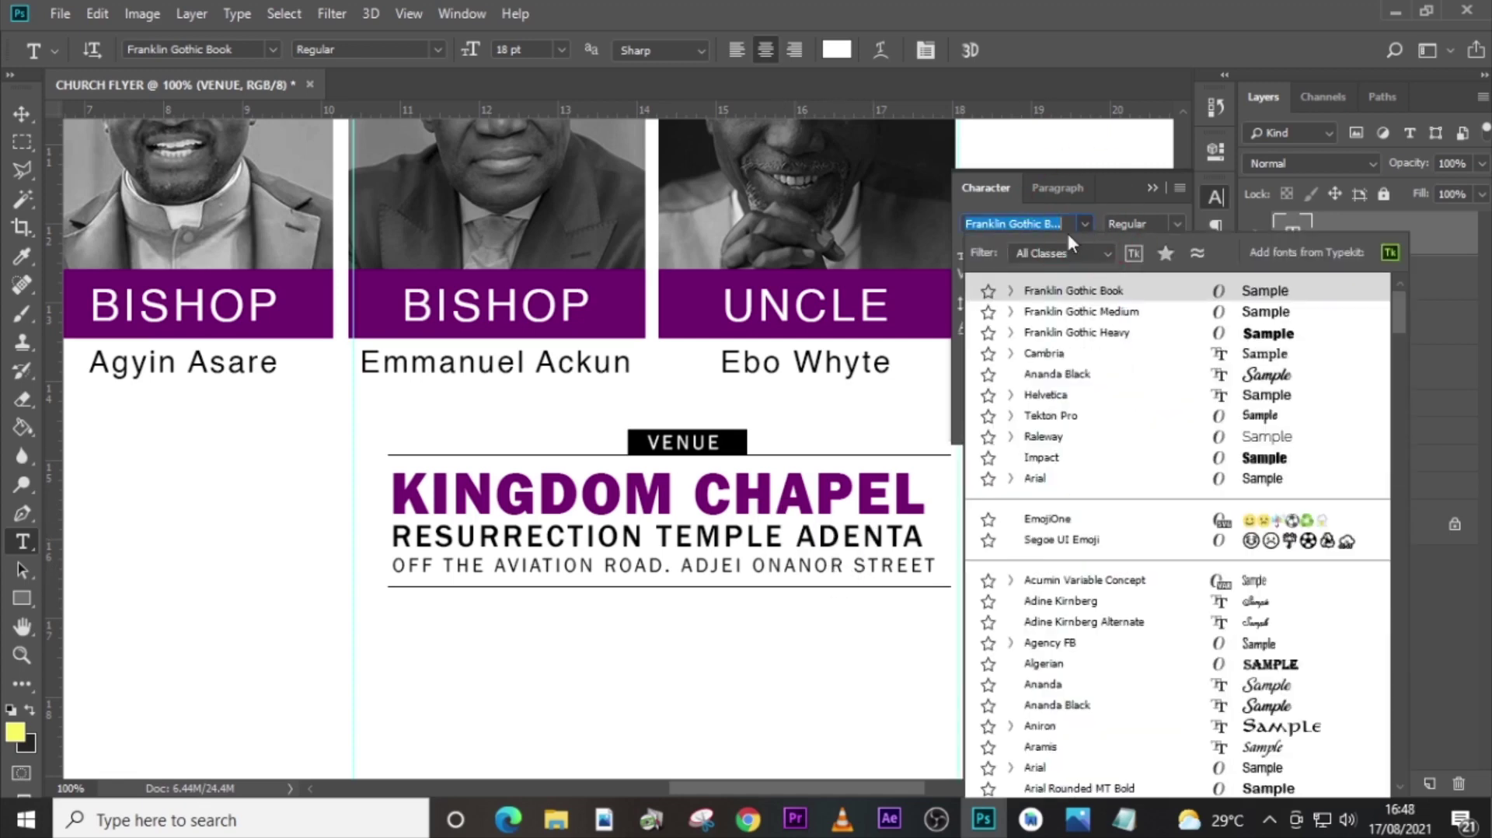
pyautogui.scroll(-10, 1184, 606)
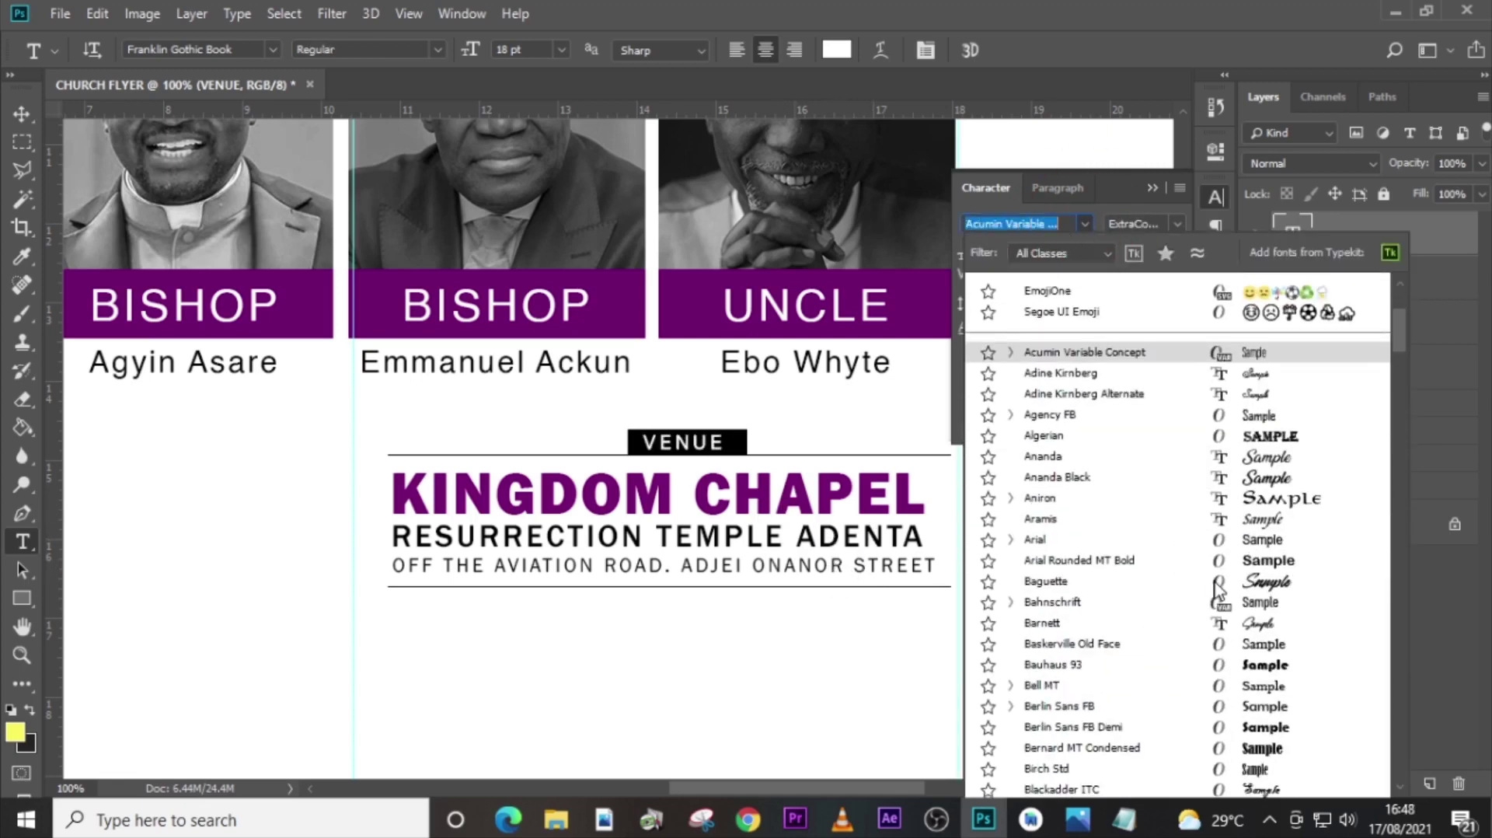
pyautogui.scroll(-2, 1219, 583)
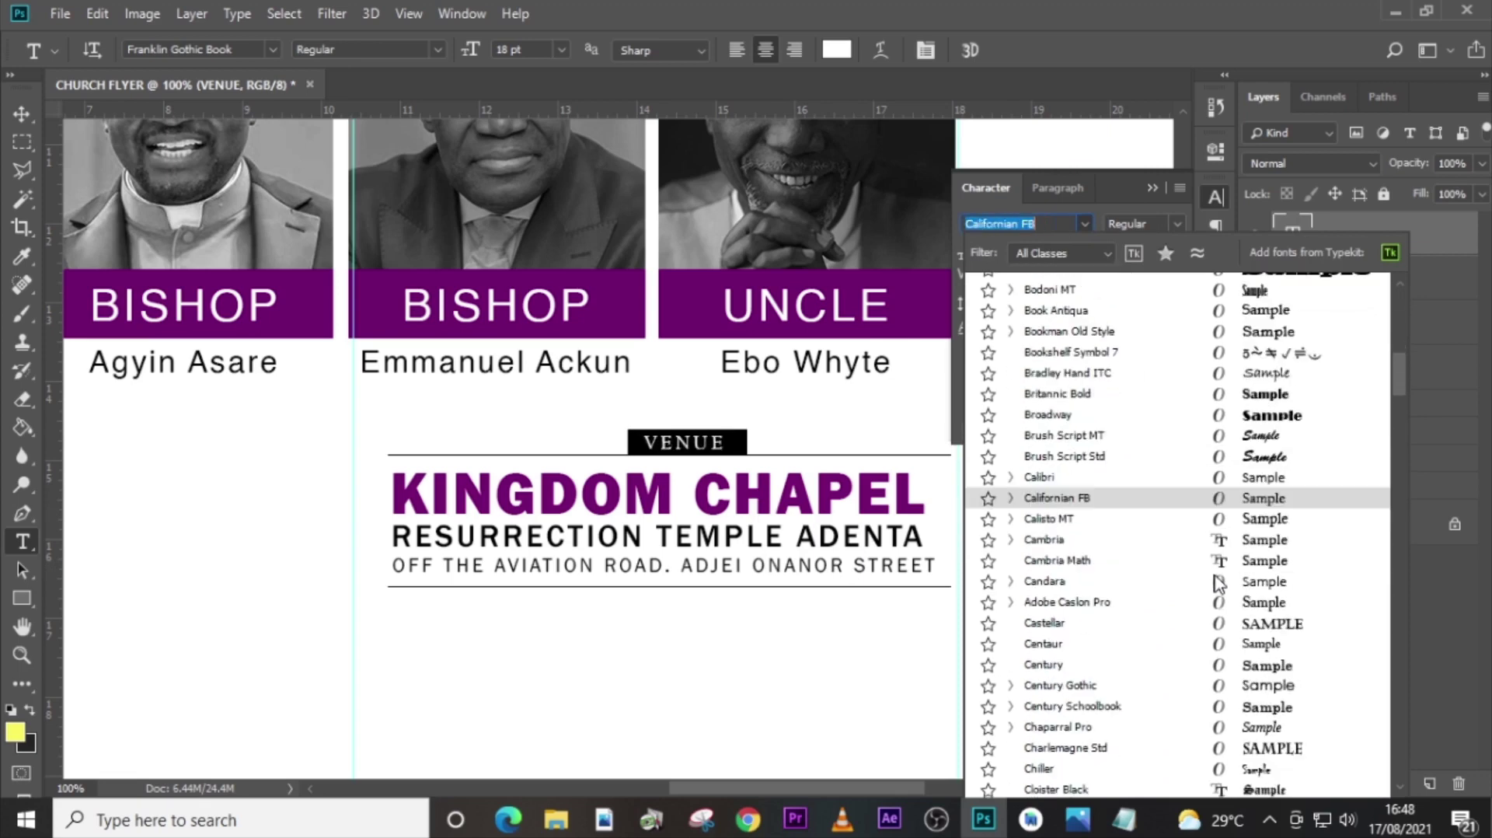
pyautogui.click(1046, 669)
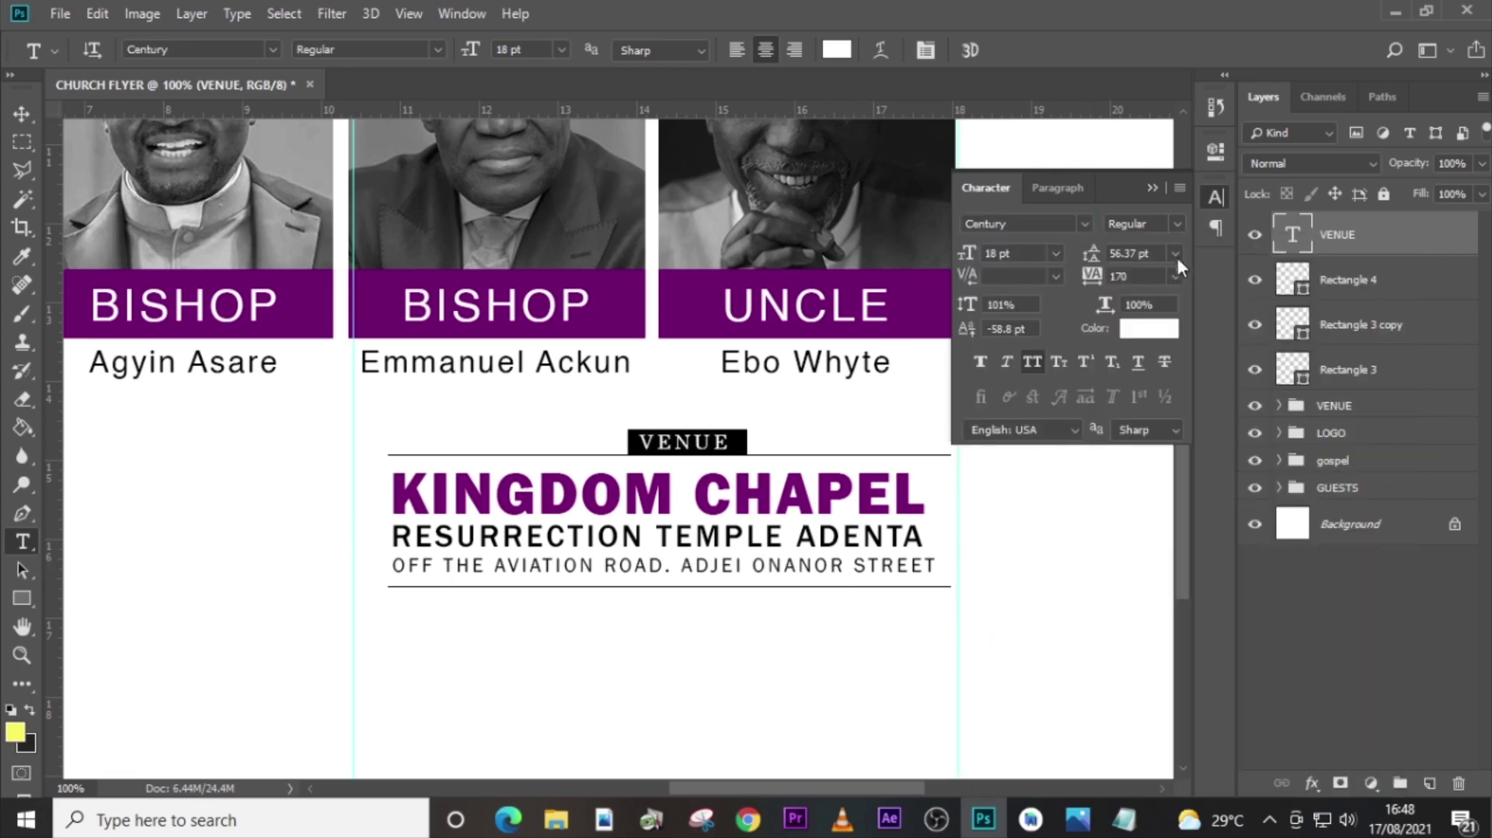
pyautogui.click(1176, 223)
pyautogui.click(1153, 244)
# Set the VENUE label's font size to 21 pt.
pyautogui.click(1027, 254)
pyautogui.write('21')
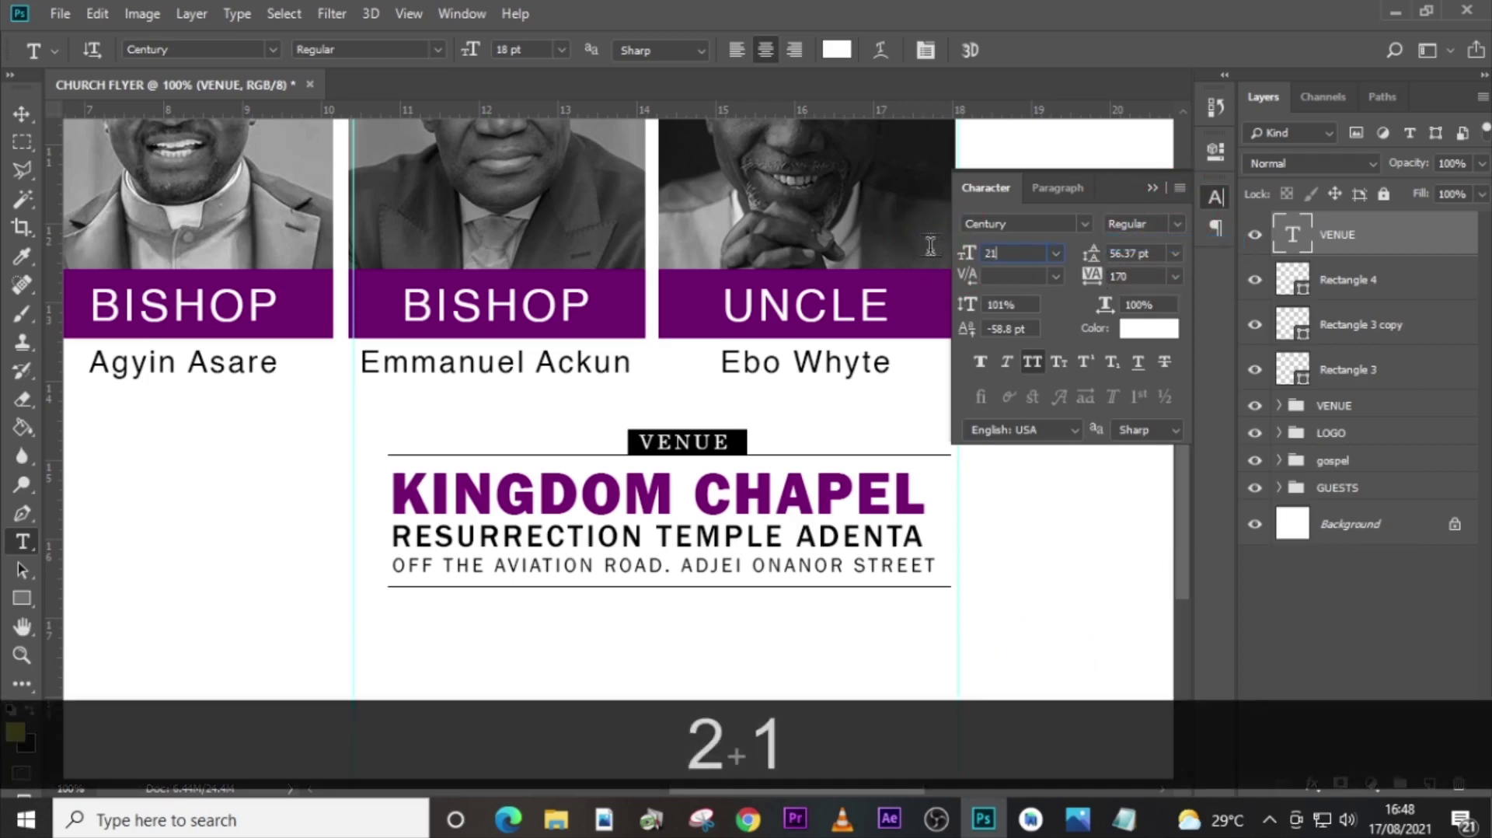
pyautogui.press('Return')
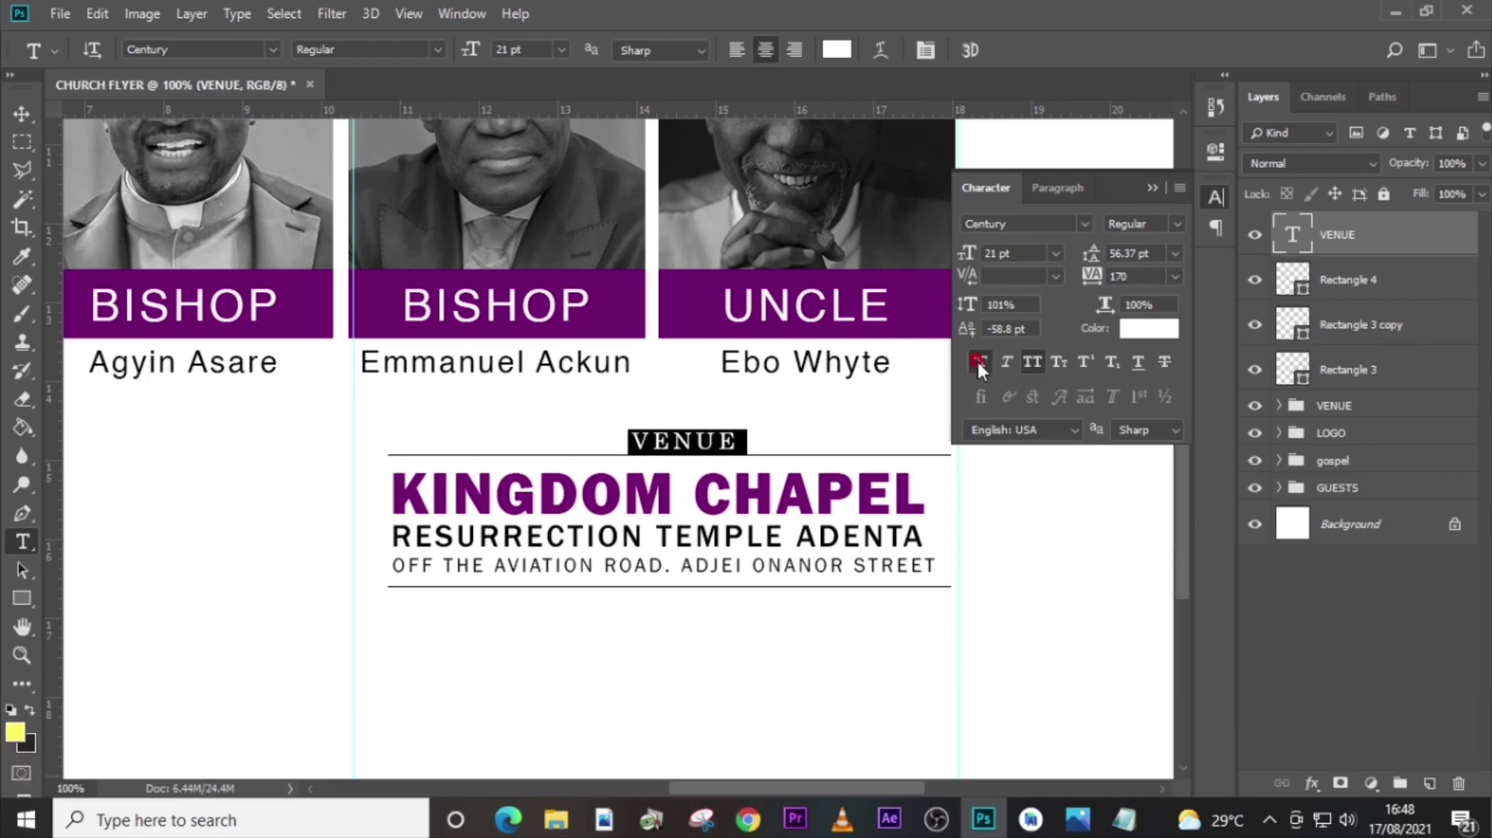
# Apply faux bold to the VENUE label and set its tracking to 0.
pyautogui.click(978, 360)
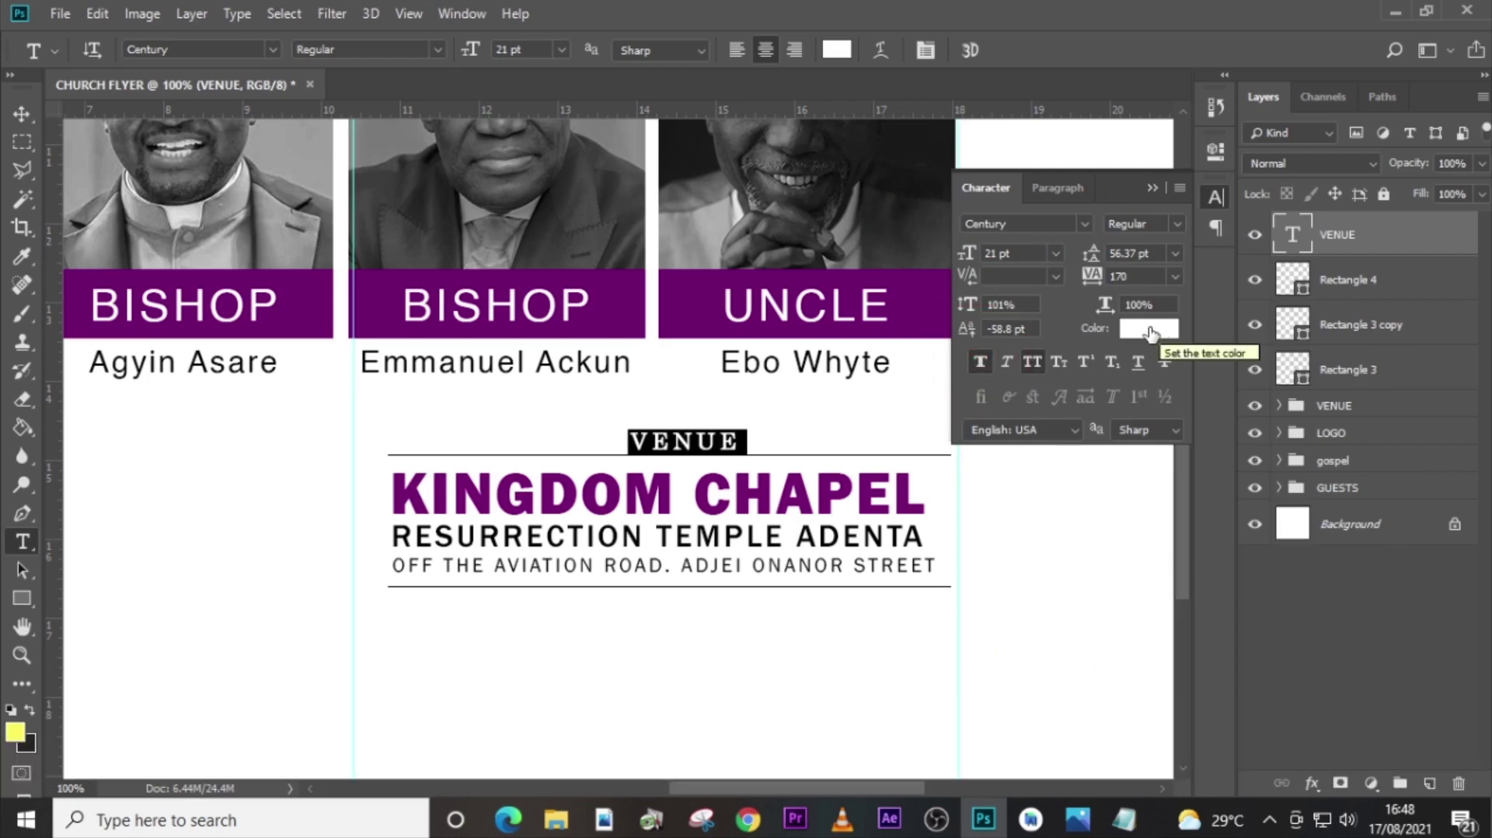
pyautogui.click(1140, 283)
pyautogui.write('0')
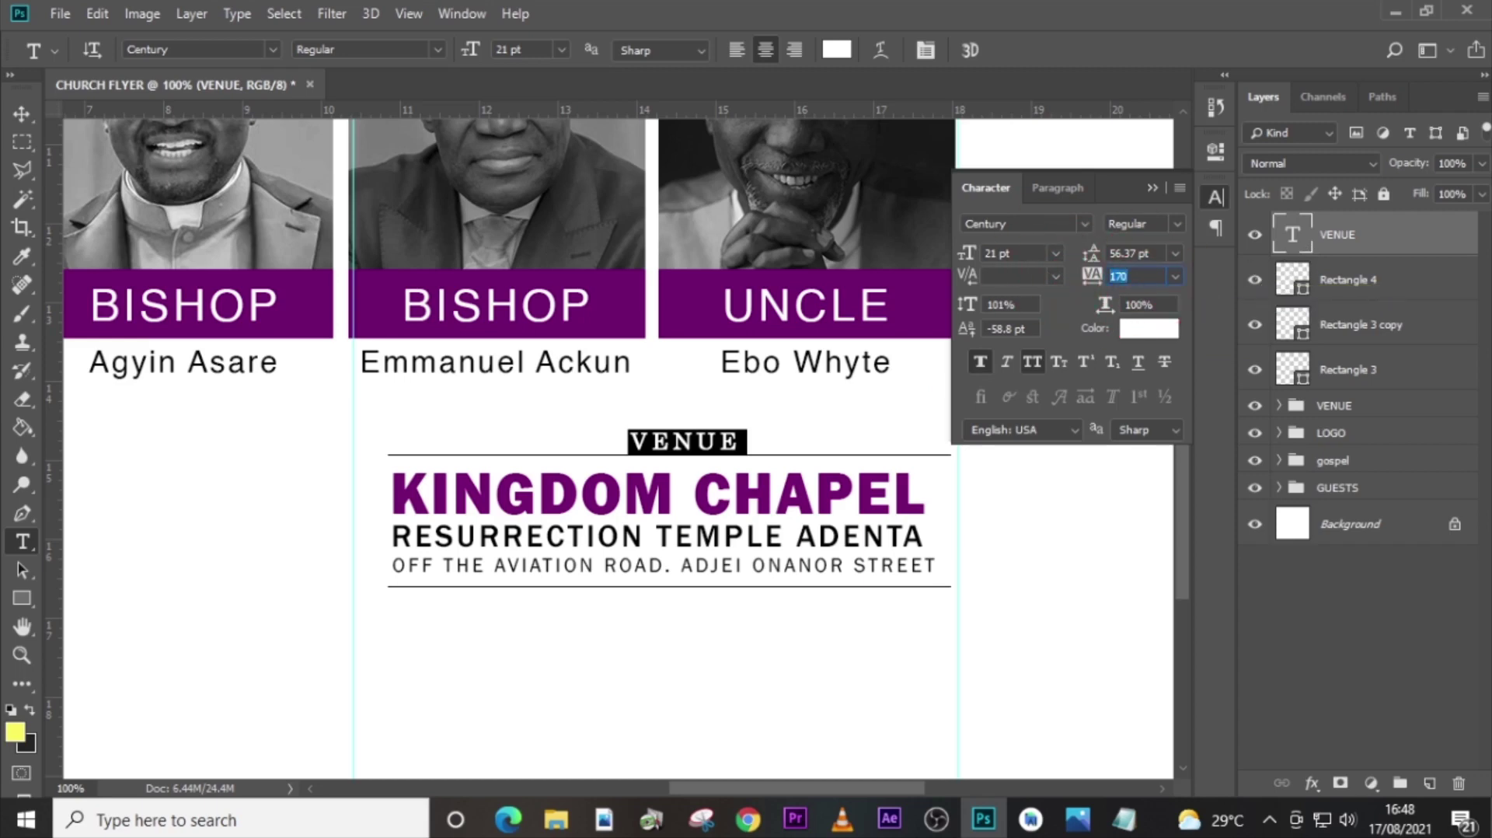
pyautogui.press('Return')
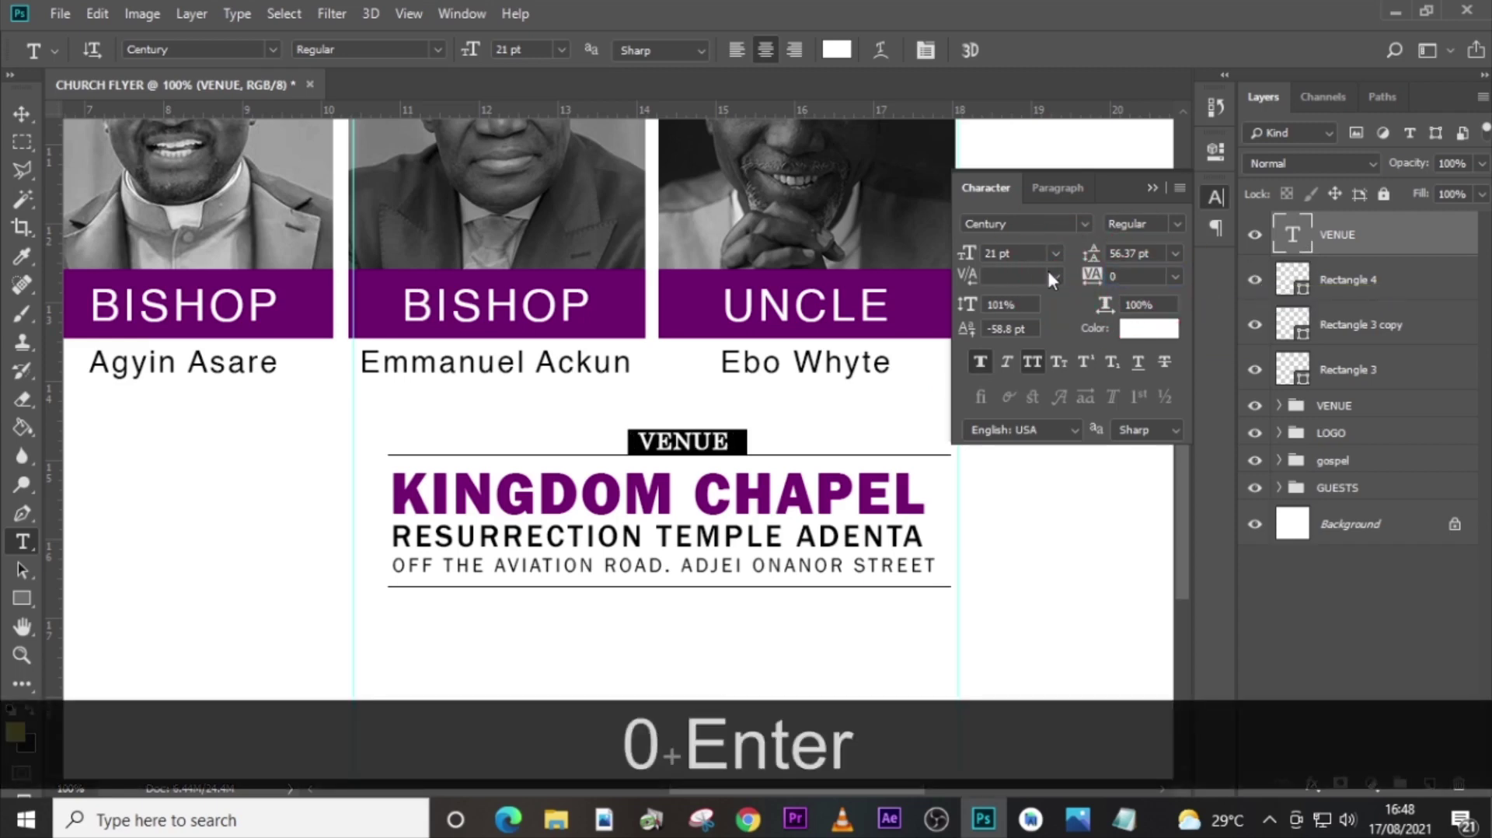
# Nudge the VENUE text slightly down and right to centre it within the small black rectangle.
pyautogui.press('Down')
pyautogui.press('Down')
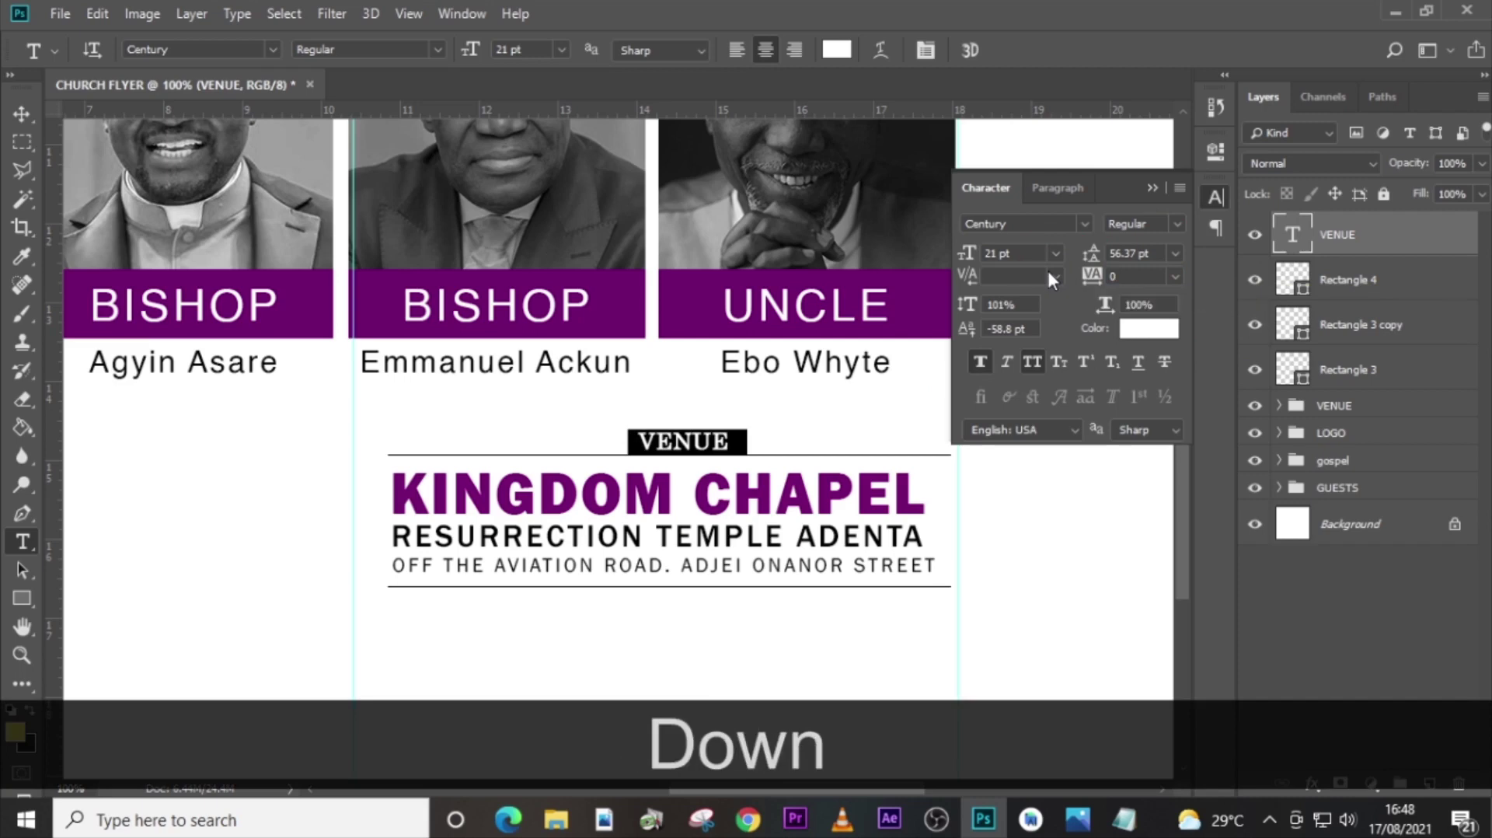
pyautogui.click(1152, 187)
pyautogui.press('v')
pyautogui.press('Down')
pyautogui.press('Down')
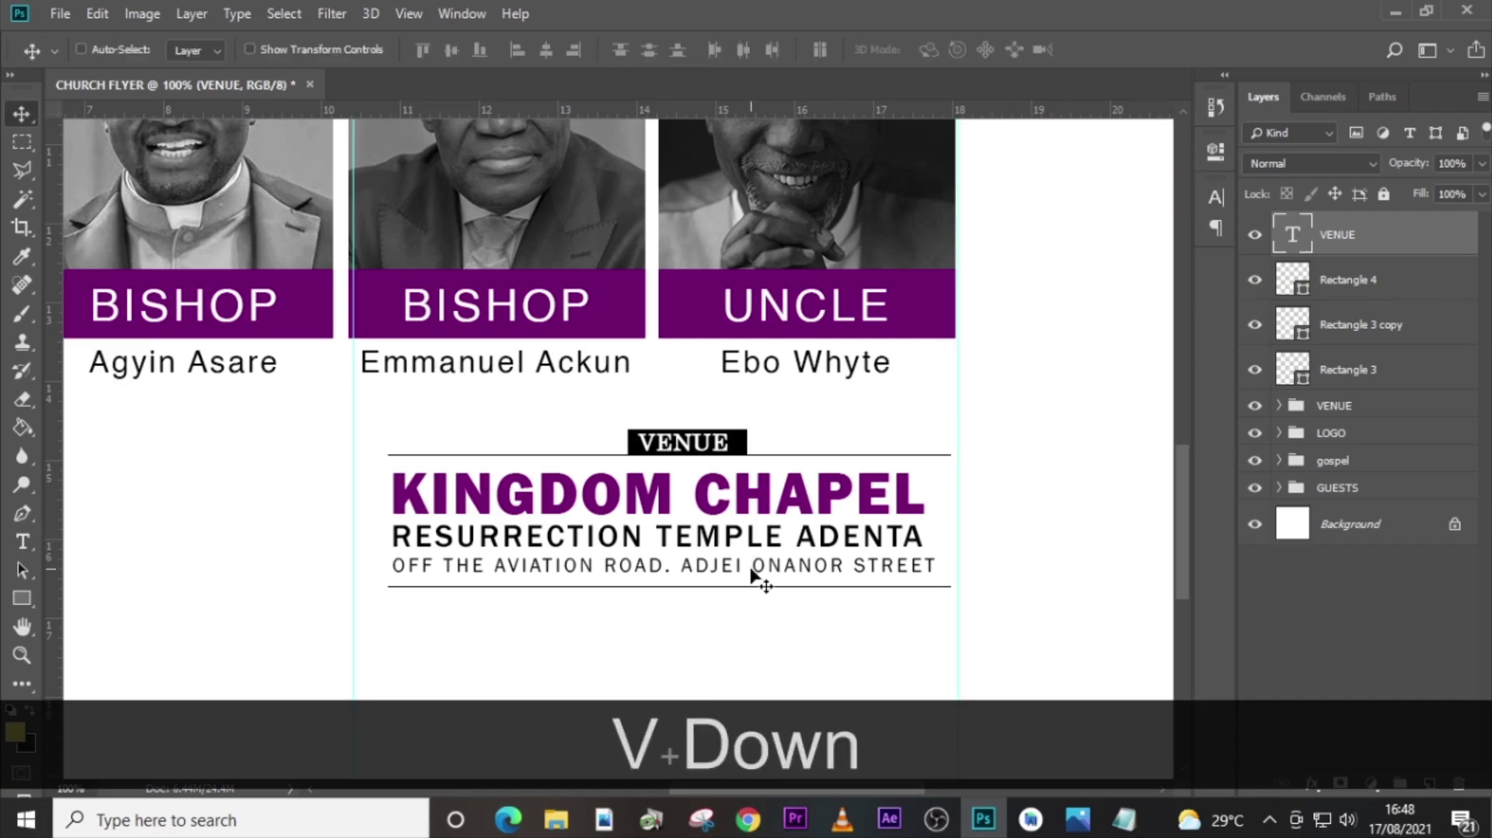
pyautogui.press('Right')
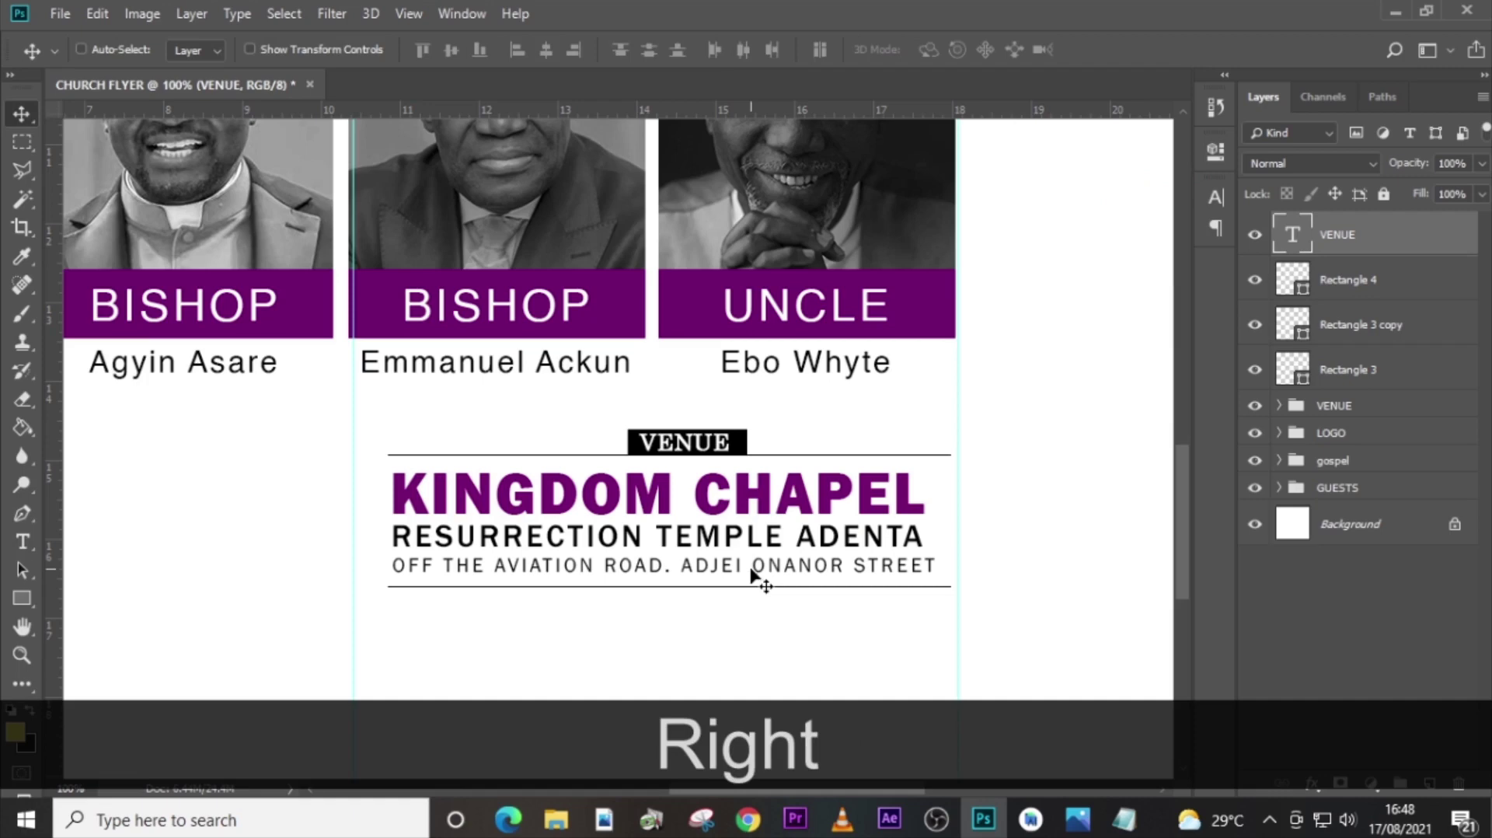
# Group the VENUE label with Rectangle 3, Rectangle 3 copy and Rectangle 4, and name the group VENUE BARS.
pyautogui.keyDown('ctrl'); pyautogui.click(1398, 372); pyautogui.keyUp('ctrl')
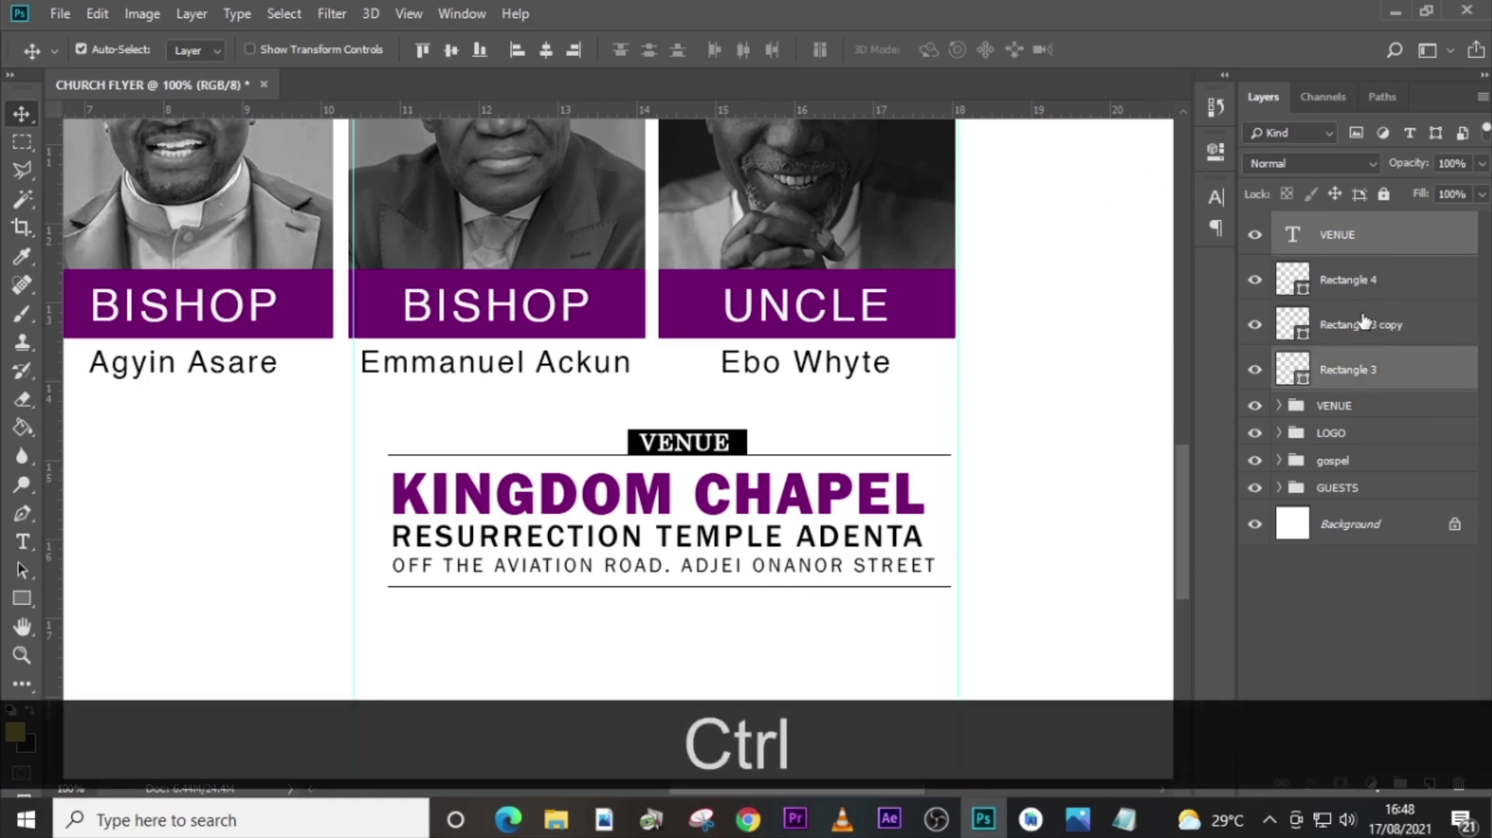
pyautogui.keyDown('ctrl'); pyautogui.click(1360, 325); pyautogui.keyUp('ctrl')
pyautogui.keyDown('ctrl'); pyautogui.click(1349, 285); pyautogui.keyUp('ctrl')
pyautogui.hotkey('ctrl', 'g')
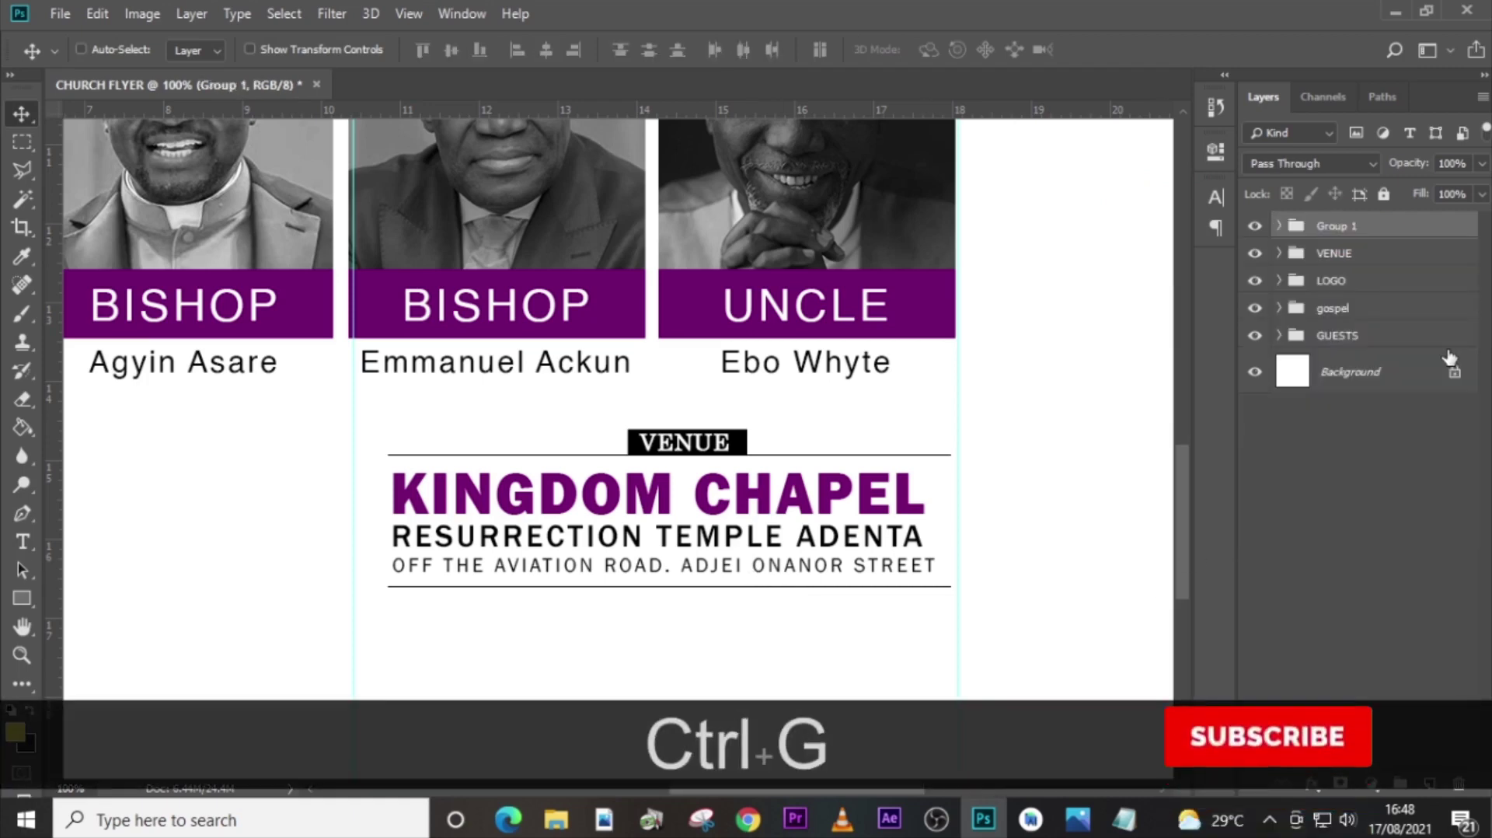
pyautogui.doubleClick(1338, 226)
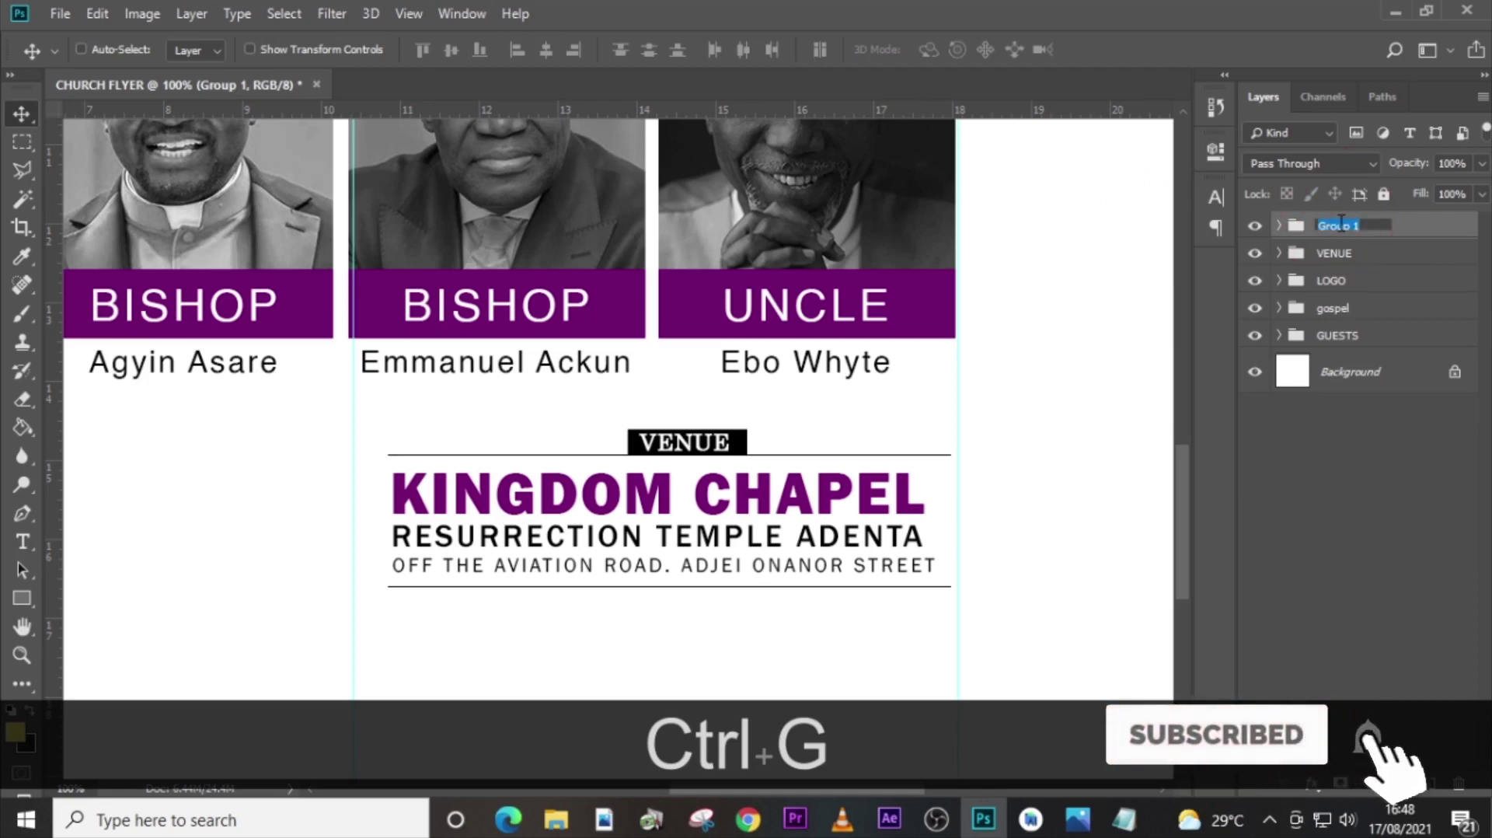
pyautogui.press('capslock')
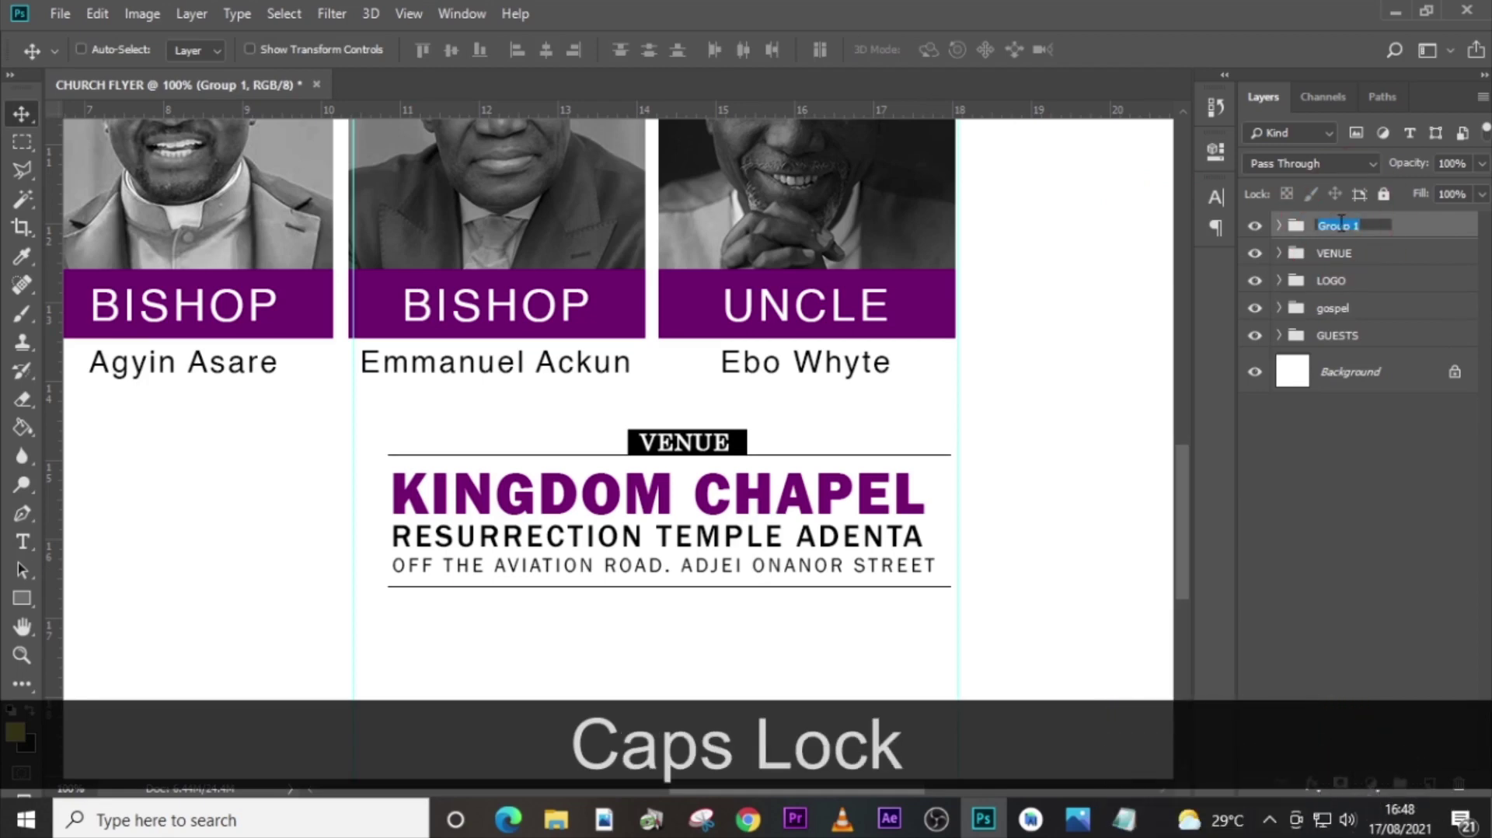
pyautogui.write('VENU')
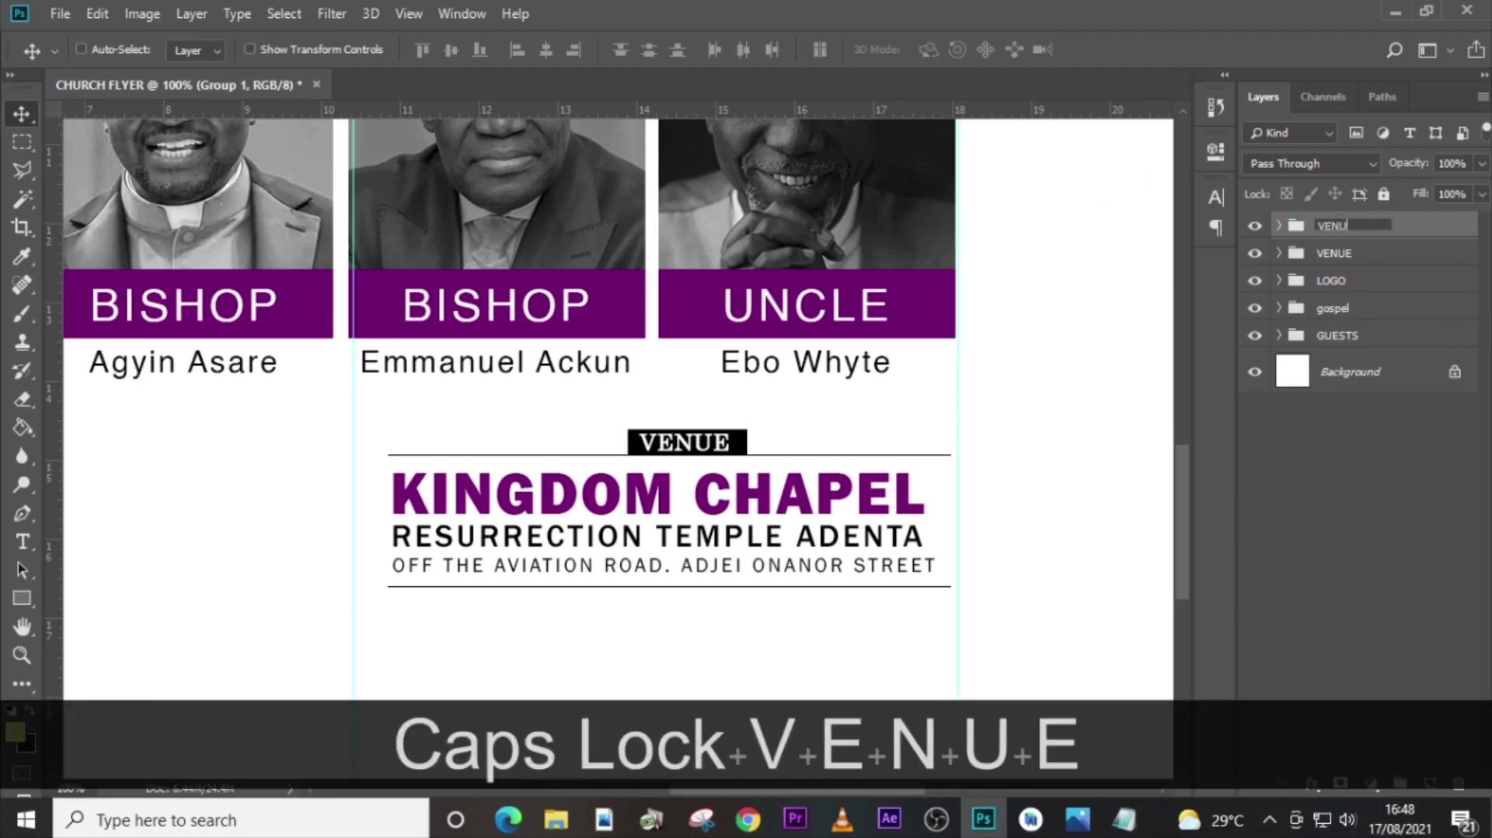
pyautogui.write('E BARS')
pyautogui.press('Return')
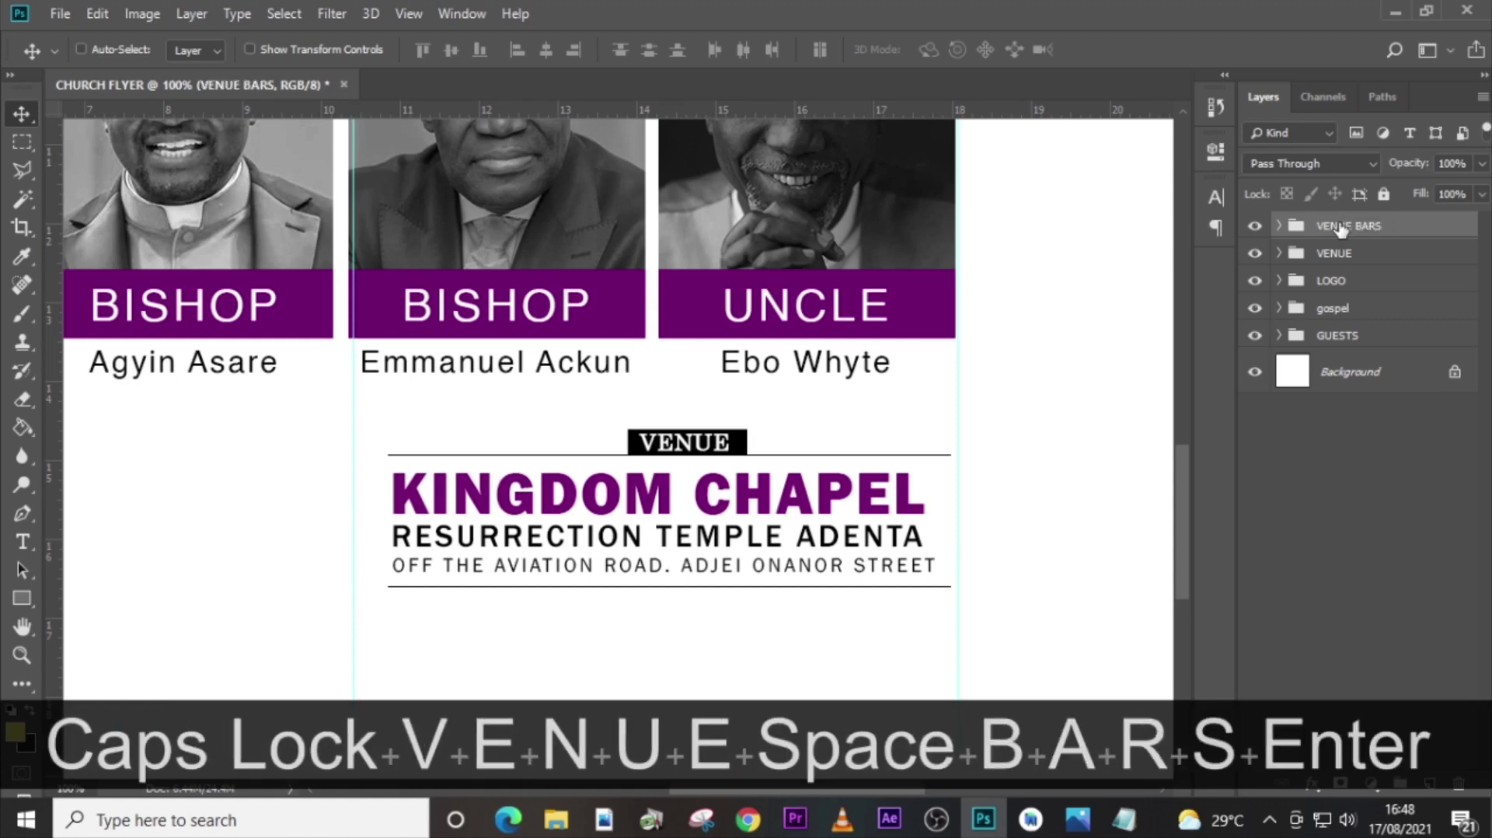
# Check what the VENUE BARS group contains by toggling its visibility and viewing its layers.
pyautogui.click(1255, 227)
pyautogui.click(1255, 227)
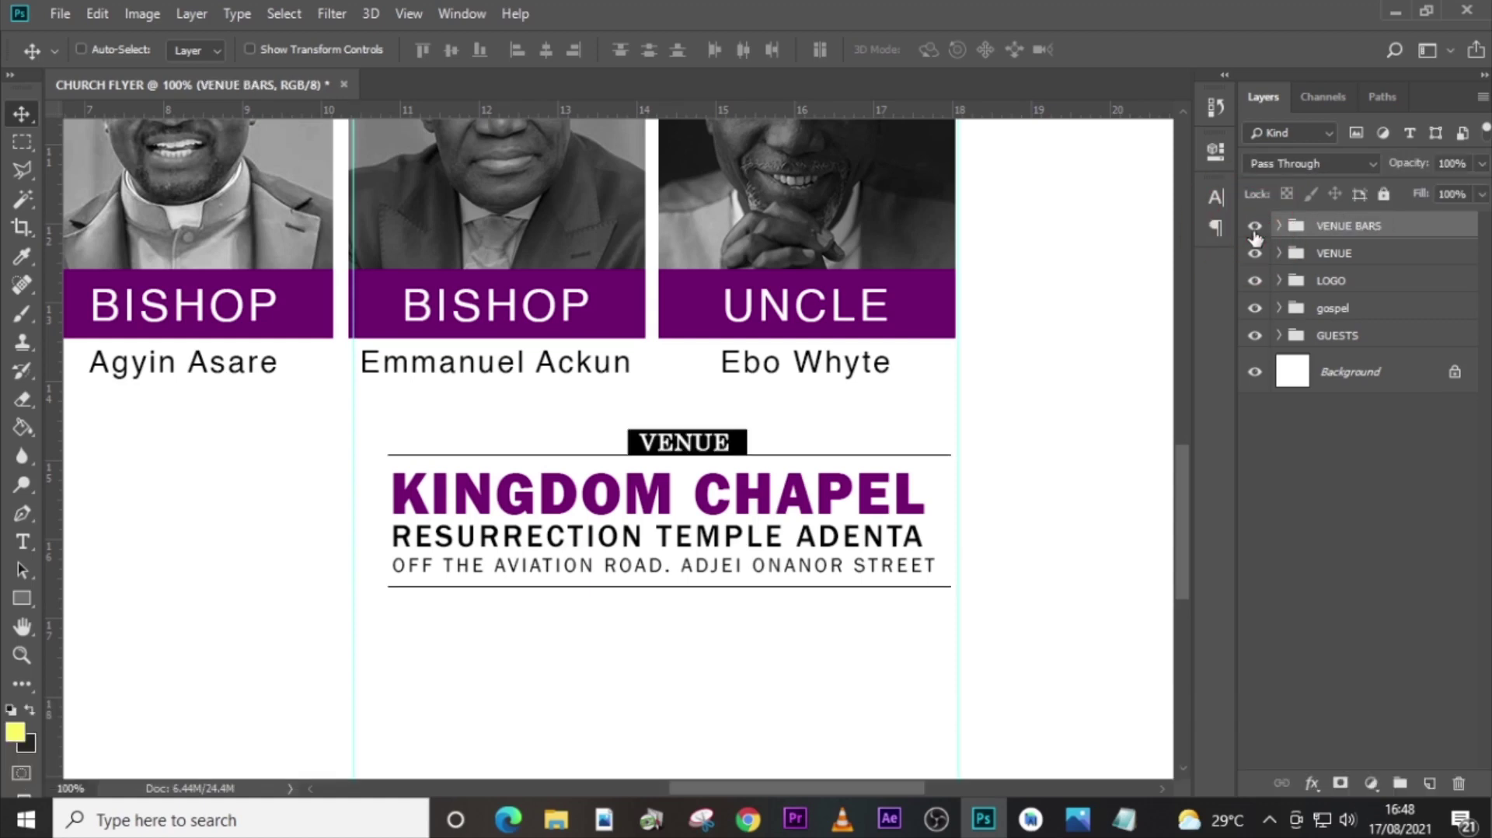
pyautogui.click(1278, 226)
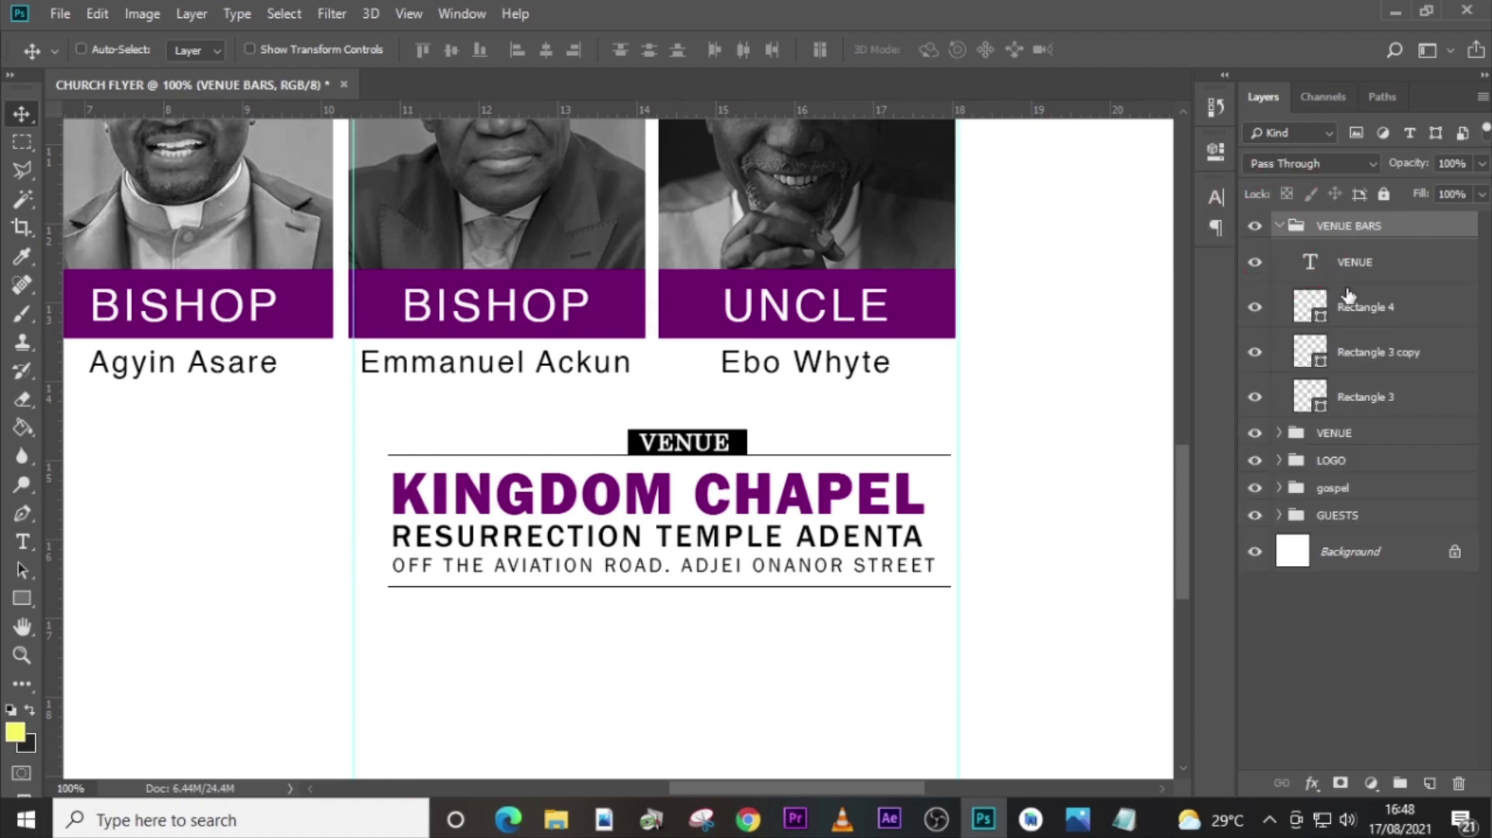
pyautogui.click(1278, 226)
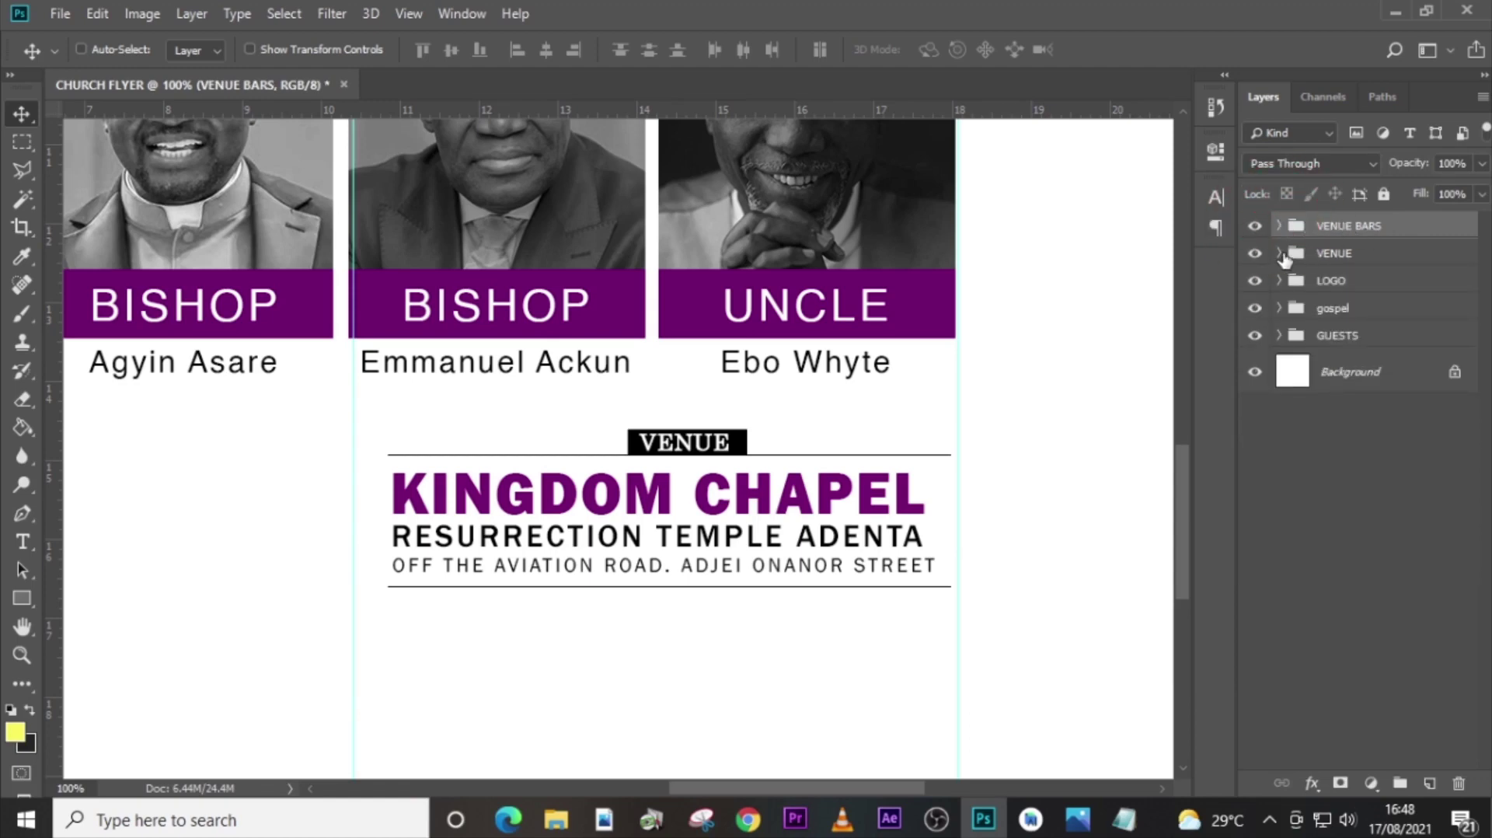
# Duplicate the KINGDOM CHAPEL text layer from the VENUE group and place the copy above all groups in the layer stack.
pyautogui.click(1279, 254)
pyautogui.click(1366, 388)
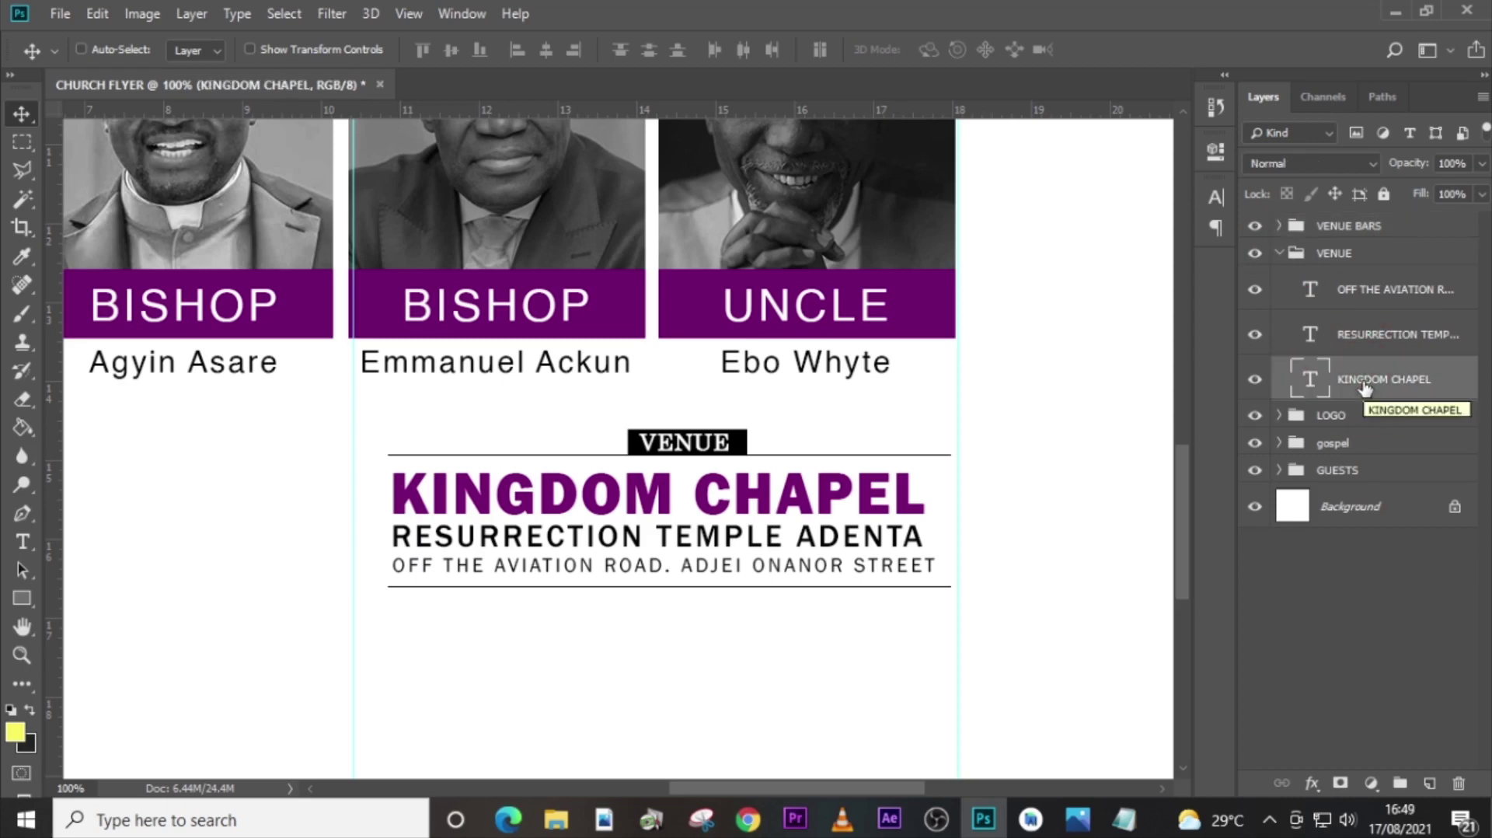
pyautogui.press('ctrl')
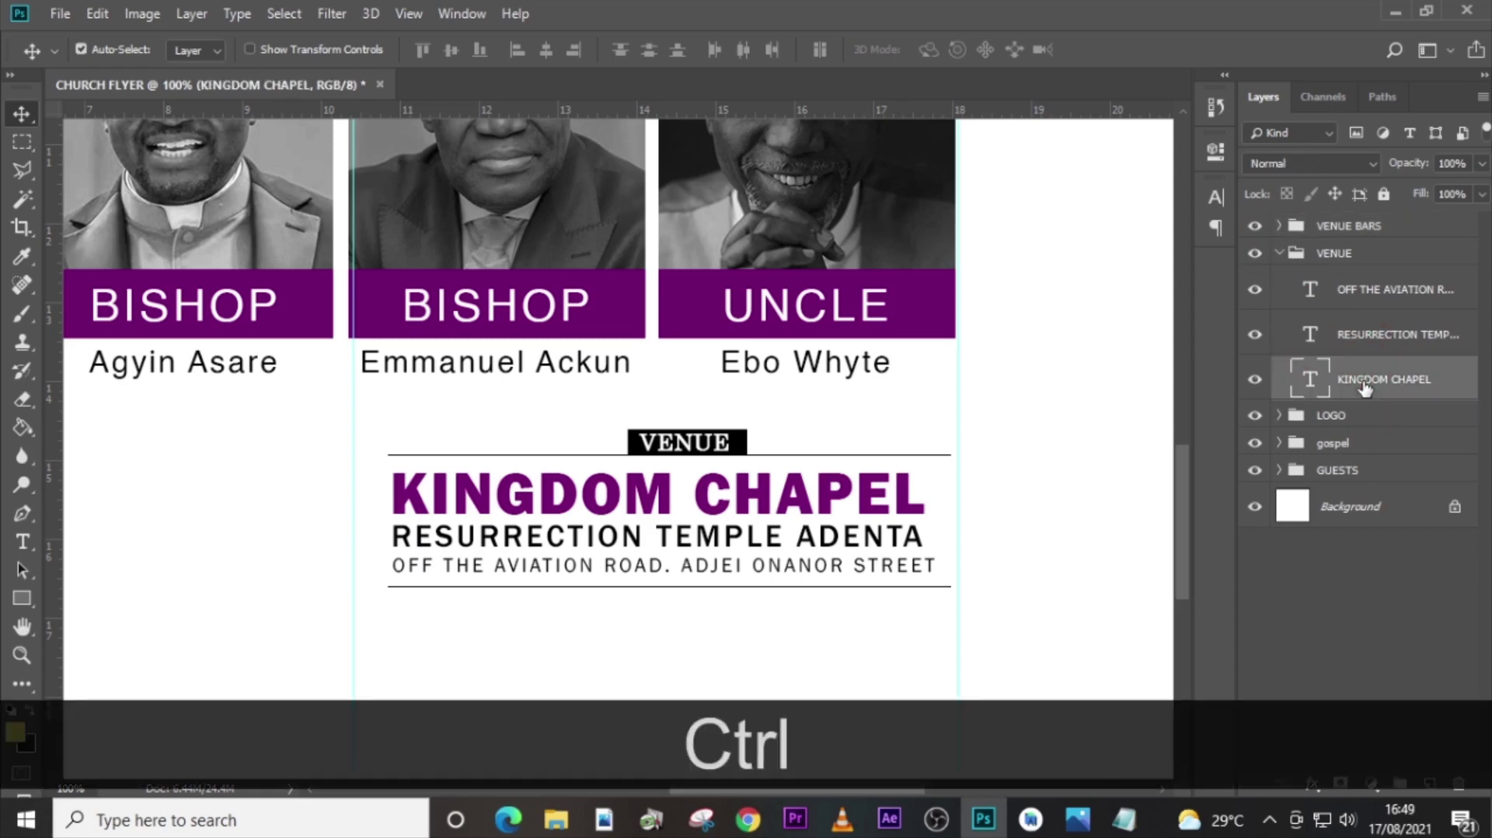
pyautogui.hotkey('ctrl', 'j')
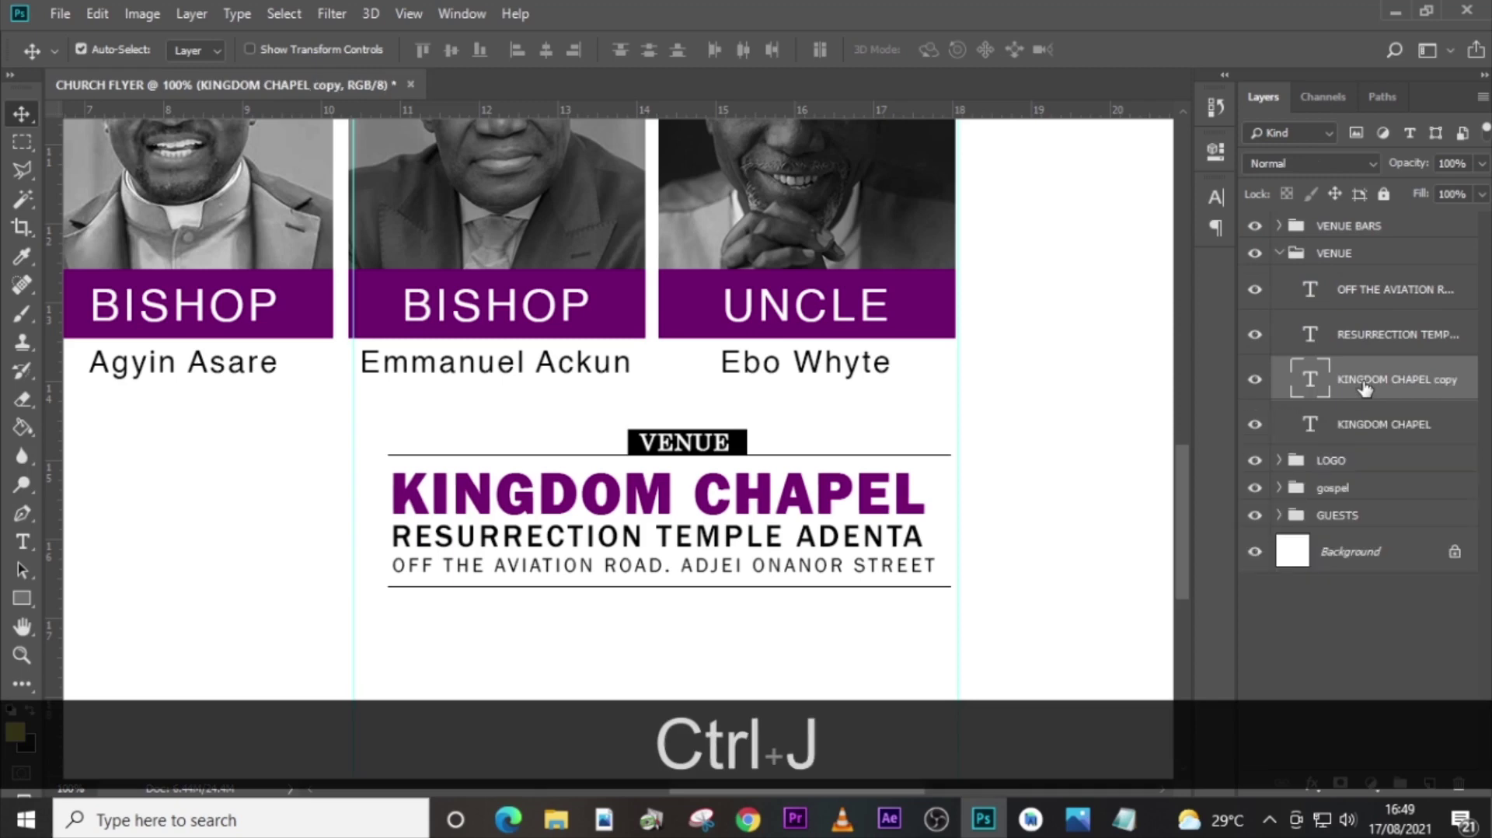
pyautogui.moveTo(1365, 388); pyautogui.dragTo(1374, 213)
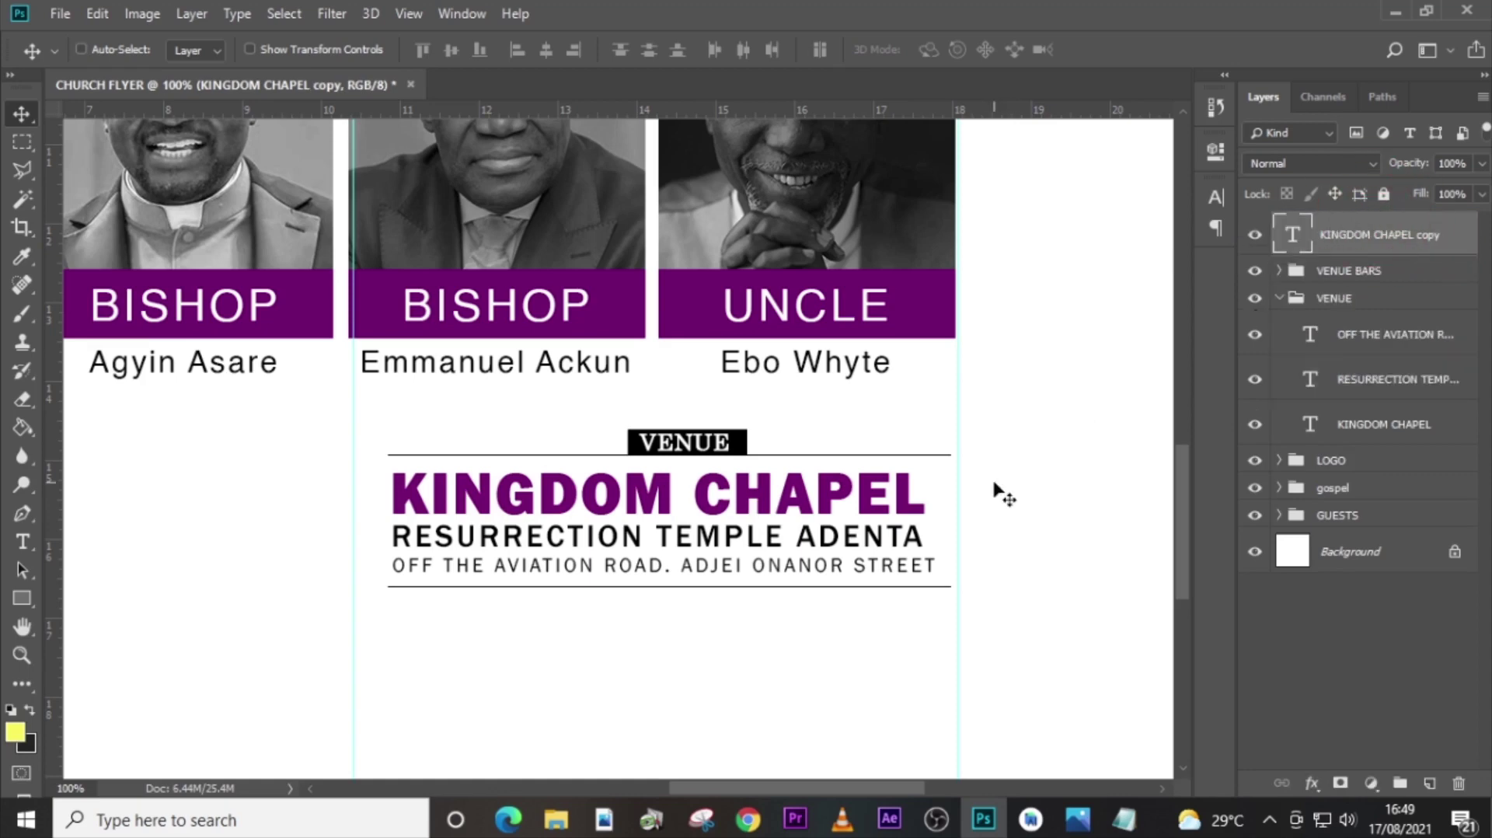
# Move the KINGDOM CHAPEL copy horizontally into the blank area beneath the first two guest speakers, level with the original.
pyautogui.press('v')
pyautogui.moveTo(742, 502); pyautogui.dragTo(133, 476)
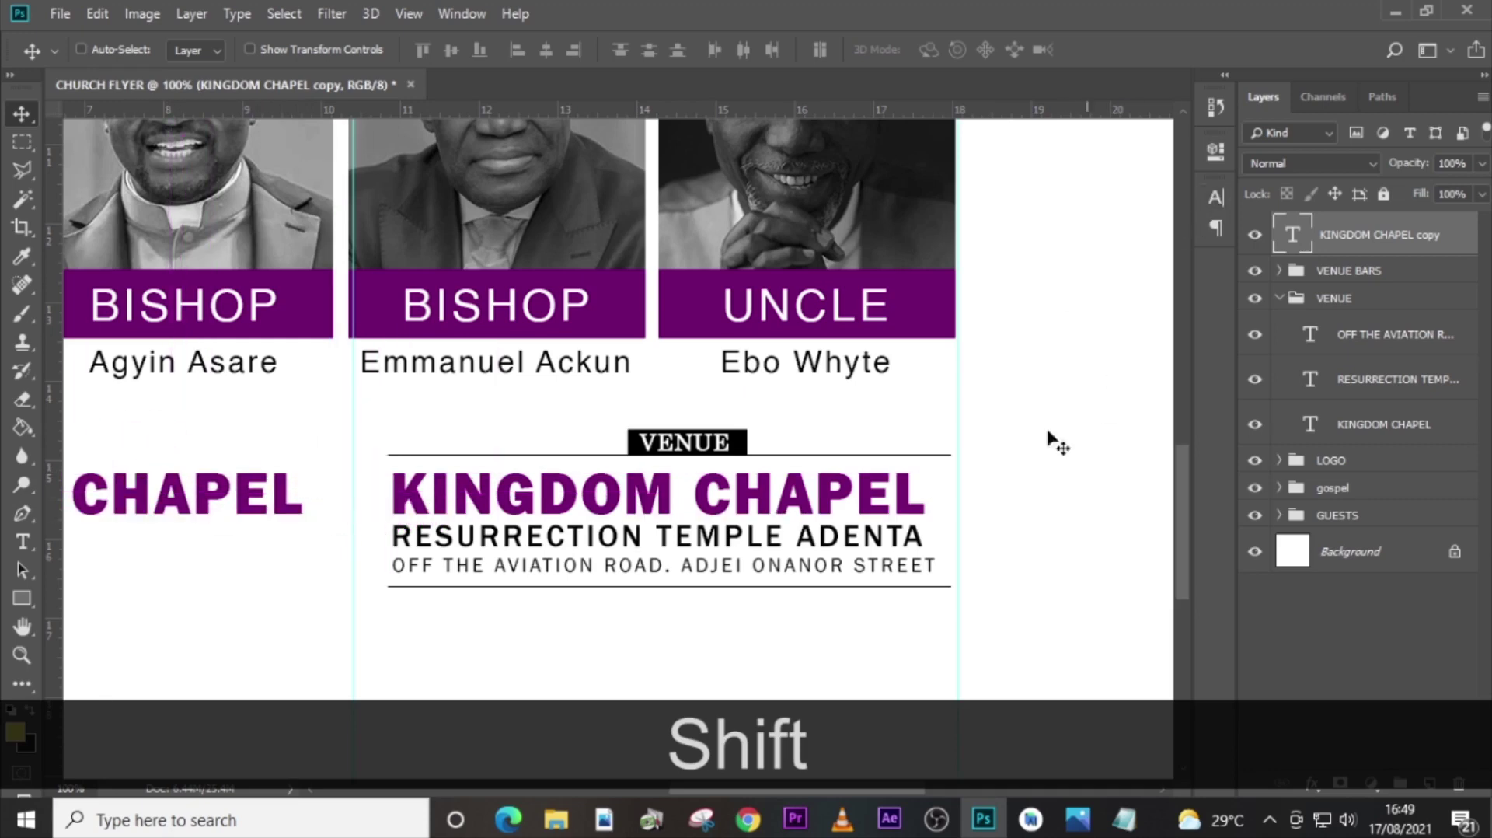
pyautogui.moveTo(761, 790); pyautogui.dragTo(664, 786)
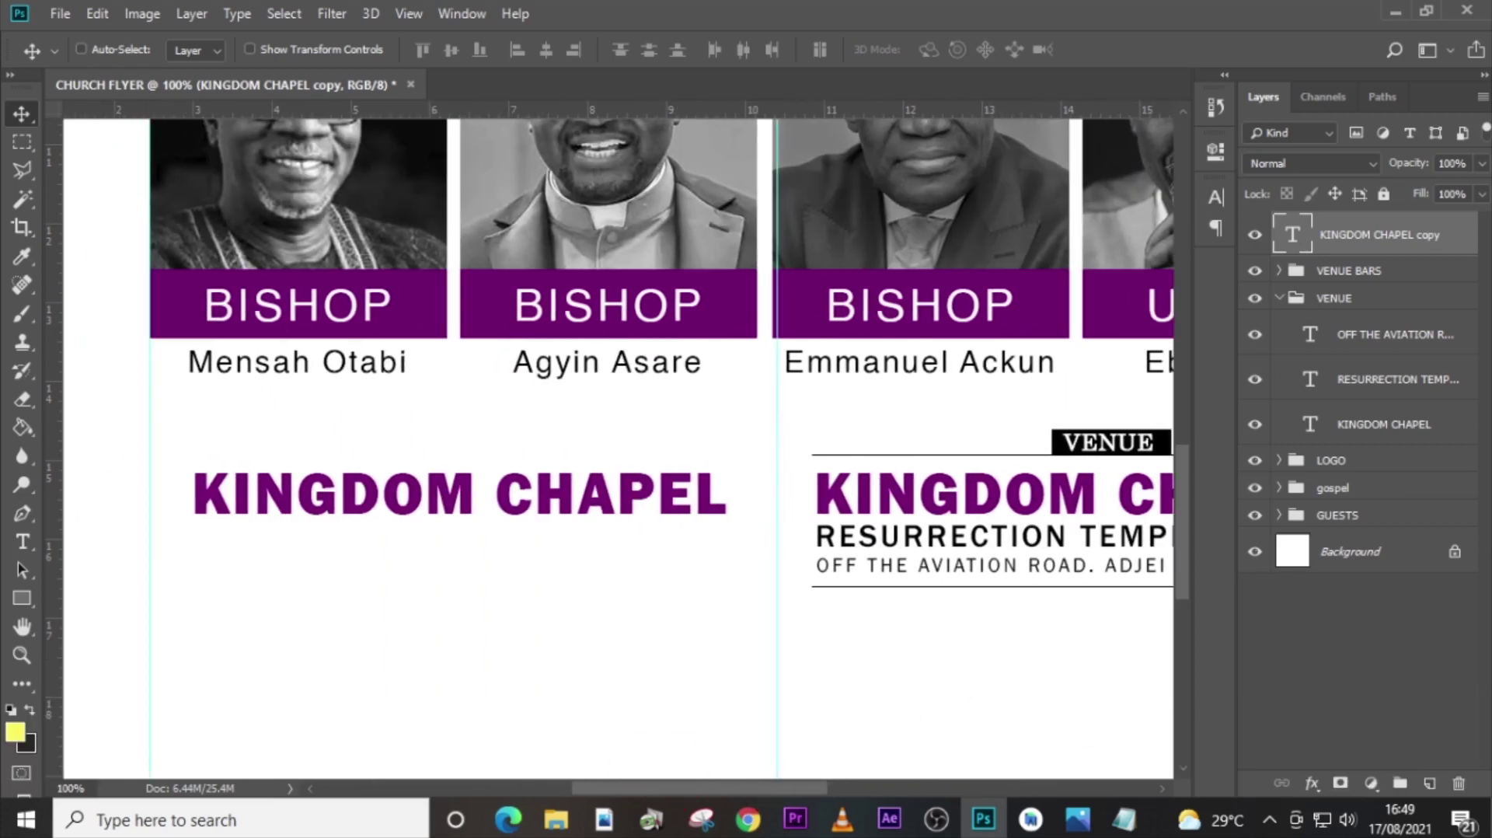
# Replace the KINGDOM CHAPEL copy's text with "wed-sun" copied from u3.txt in Notepad.
pyautogui.click(1125, 822)
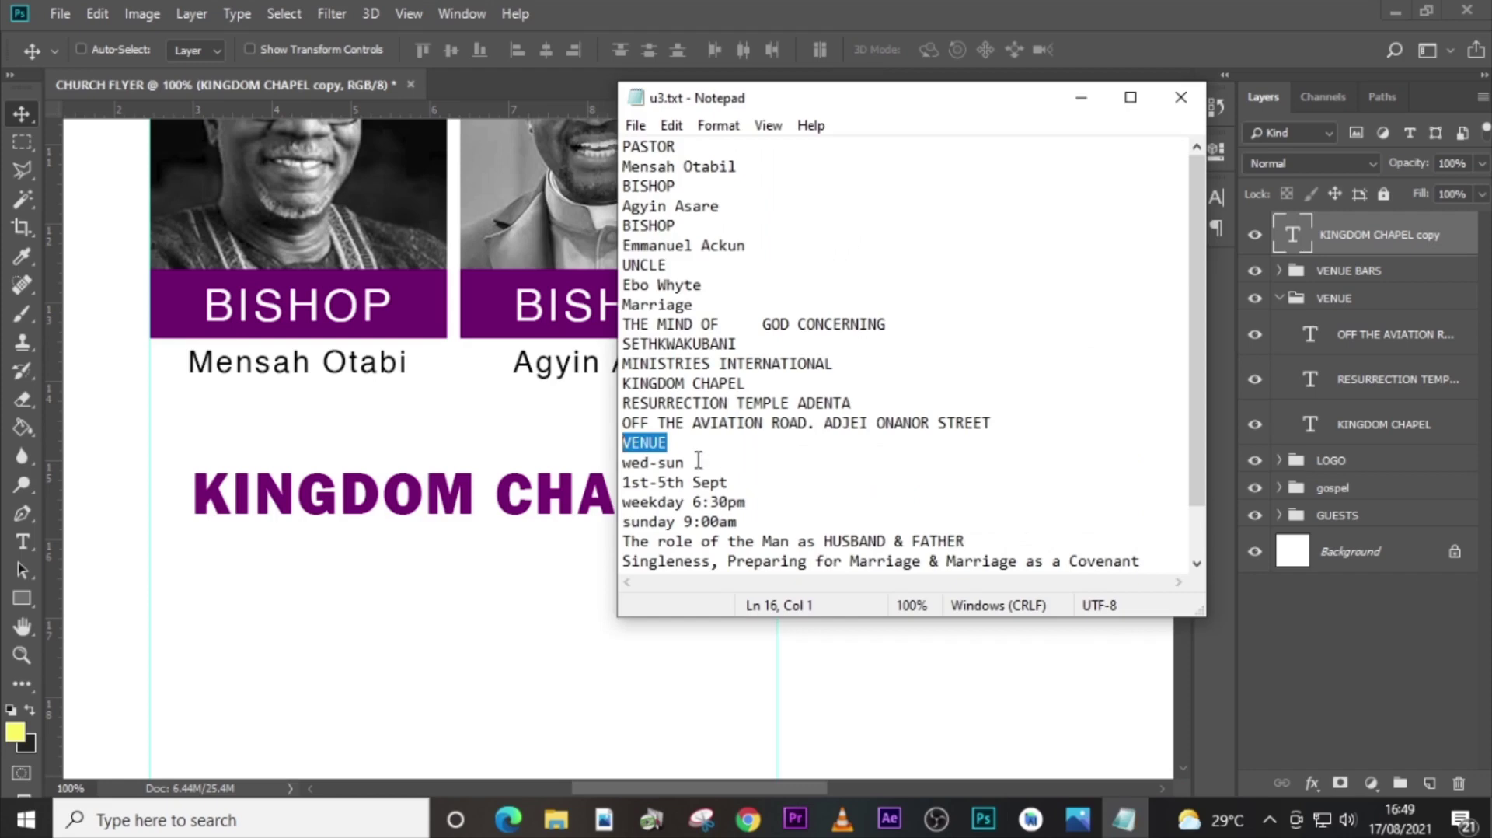
pyautogui.moveTo(699, 460); pyautogui.dragTo(599, 467)
pyautogui.hotkey('ctrl', 'c')
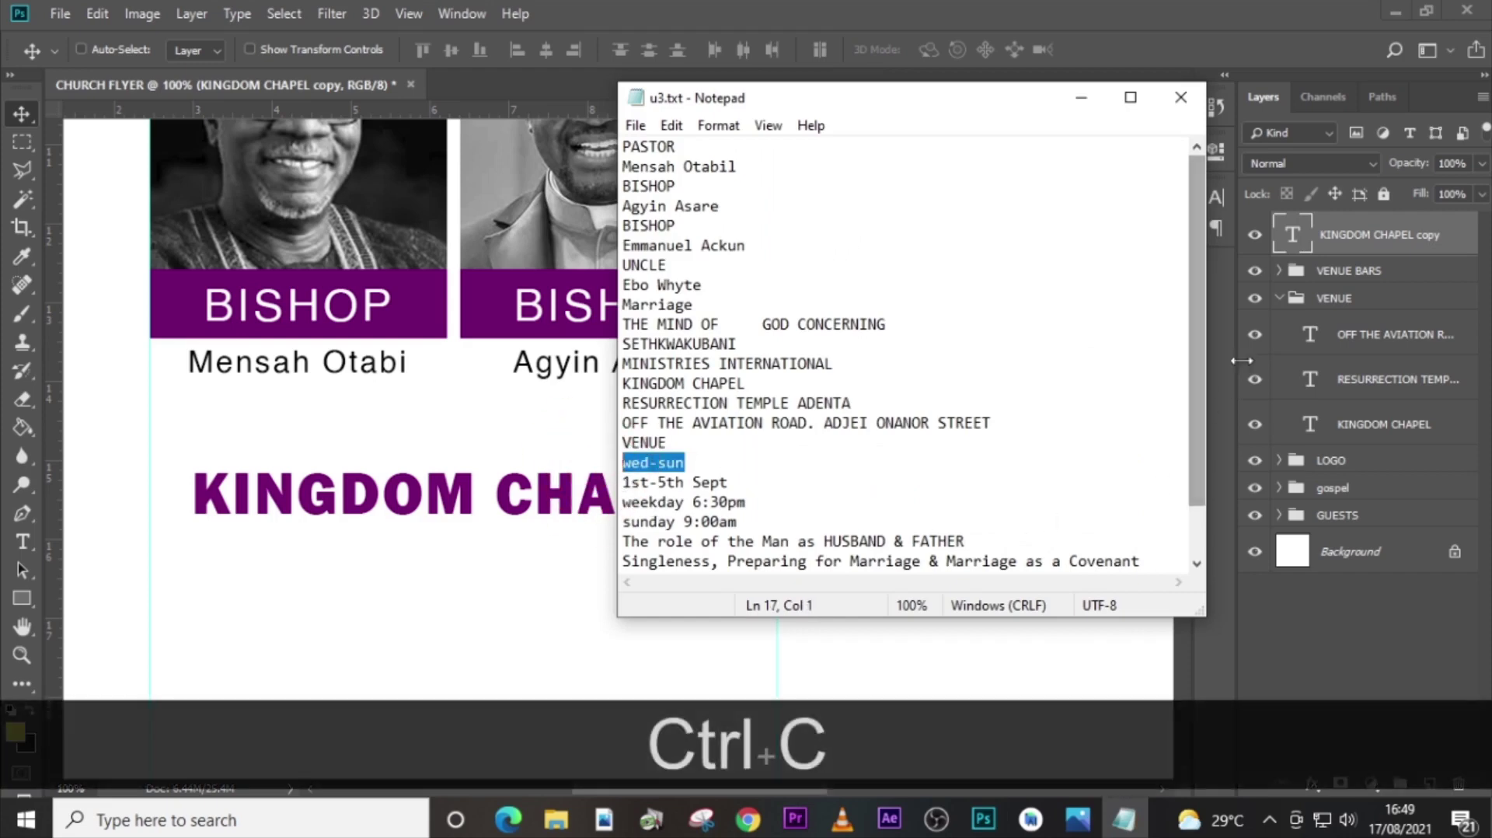
pyautogui.click(1293, 236)
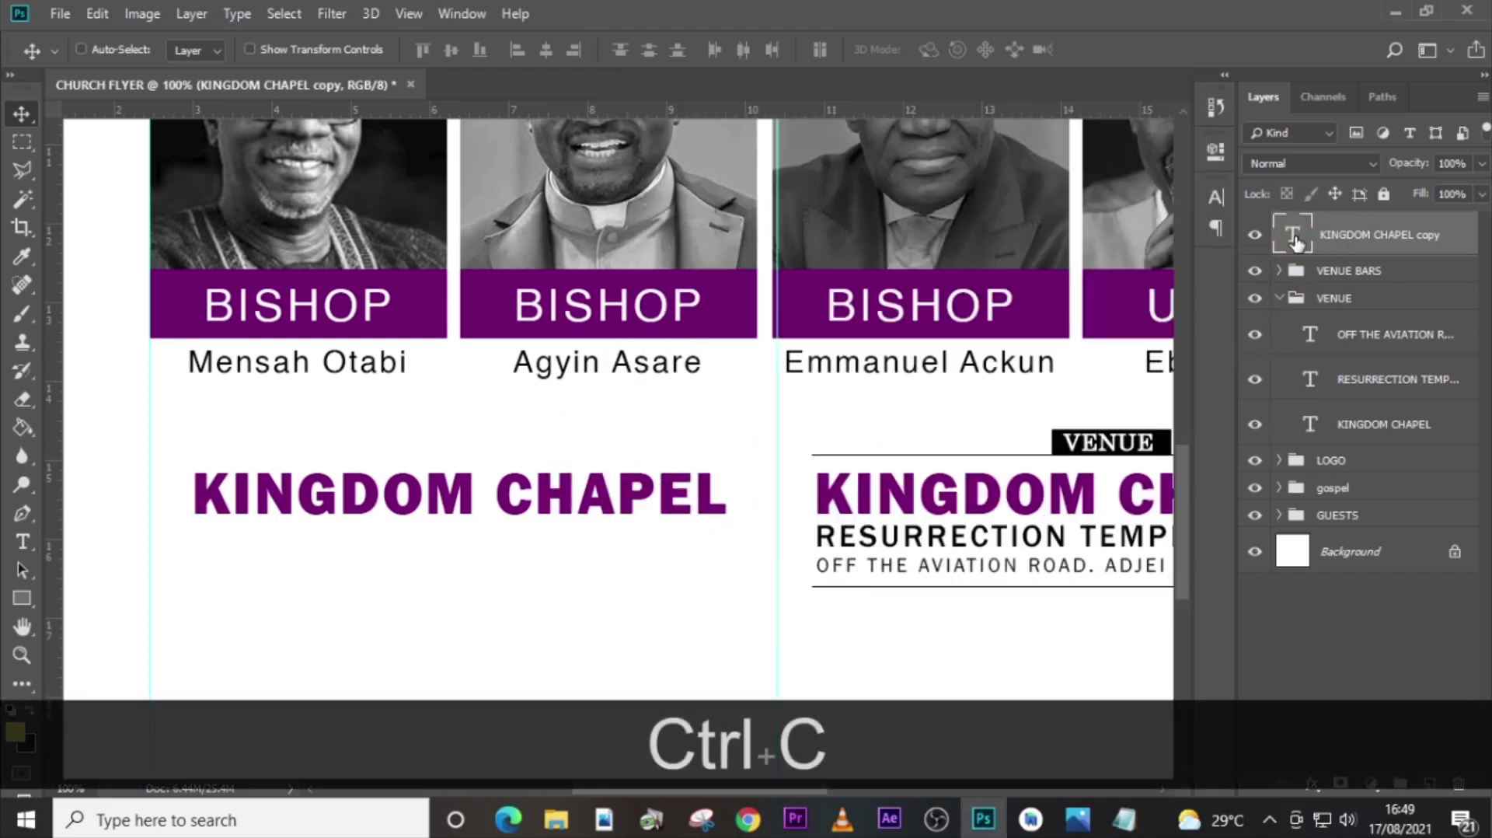
pyautogui.doubleClick(1294, 236)
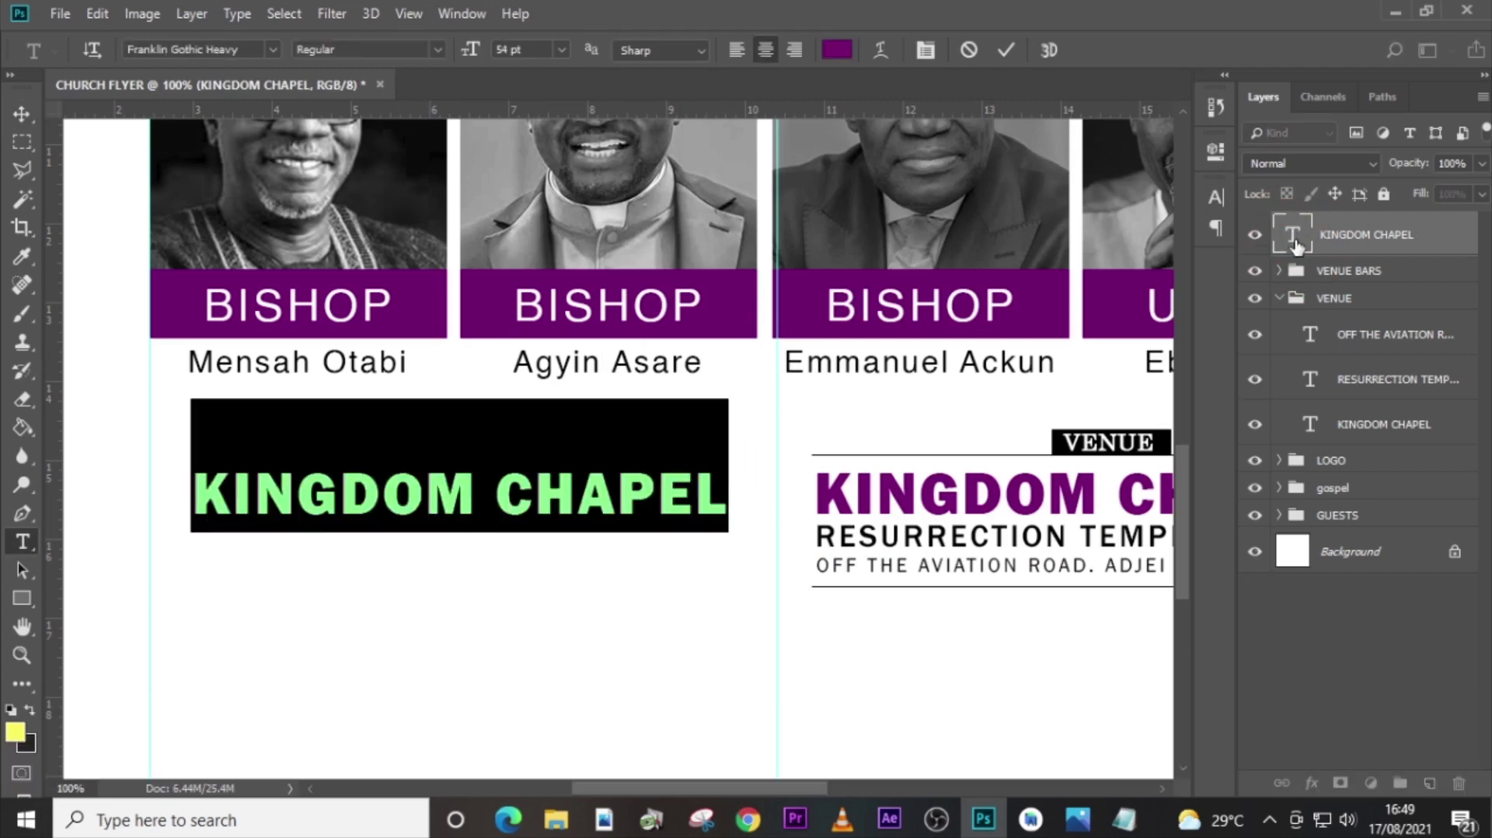
pyautogui.hotkey('ctrl', 'v')
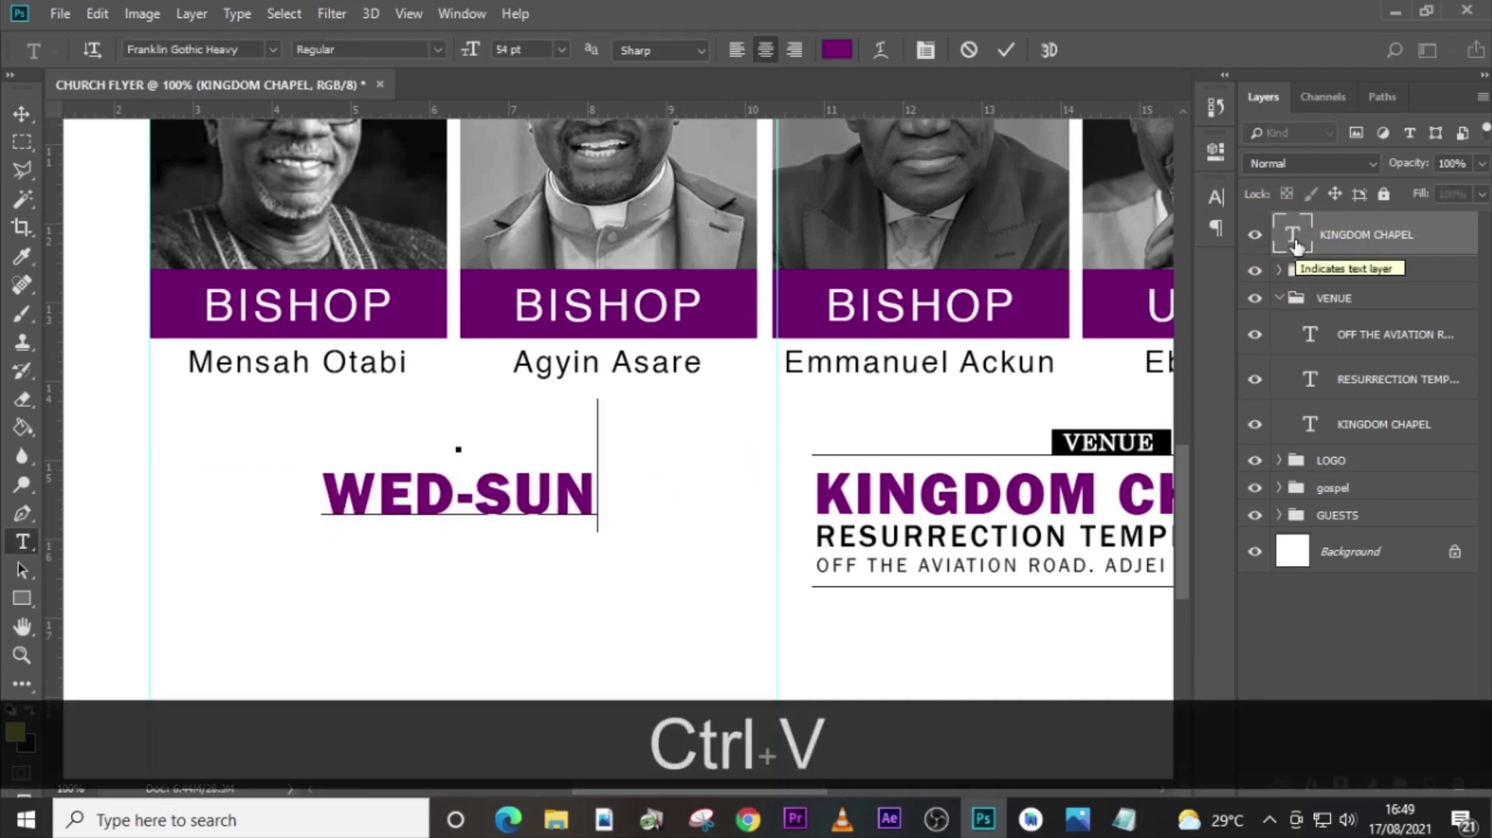
pyautogui.hotkey('ctrl', 'Return')
pyautogui.press('v')
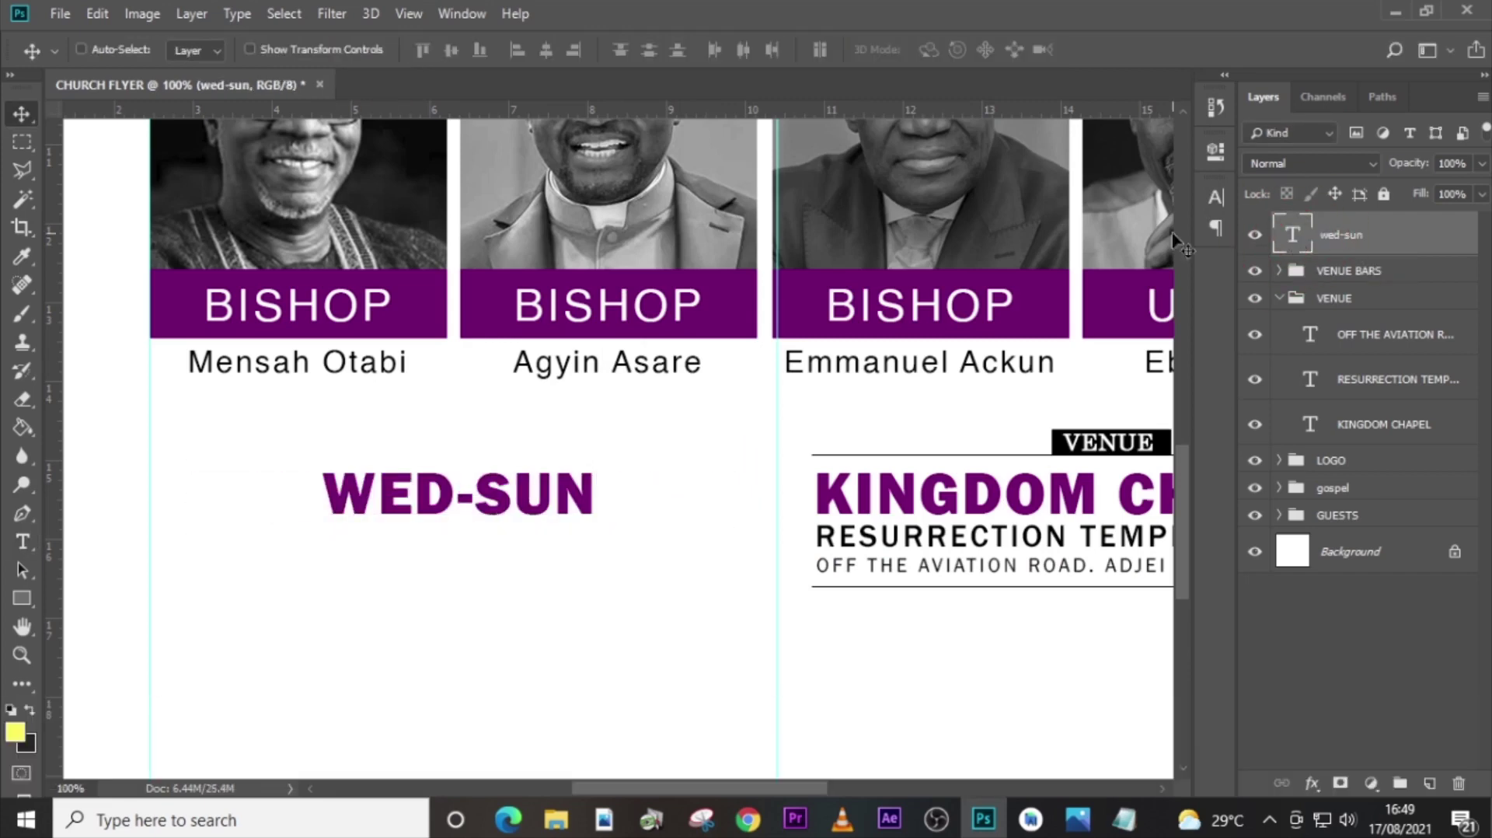
# Check the character settings and text color of the WED-SUN text.
pyautogui.click(1216, 197)
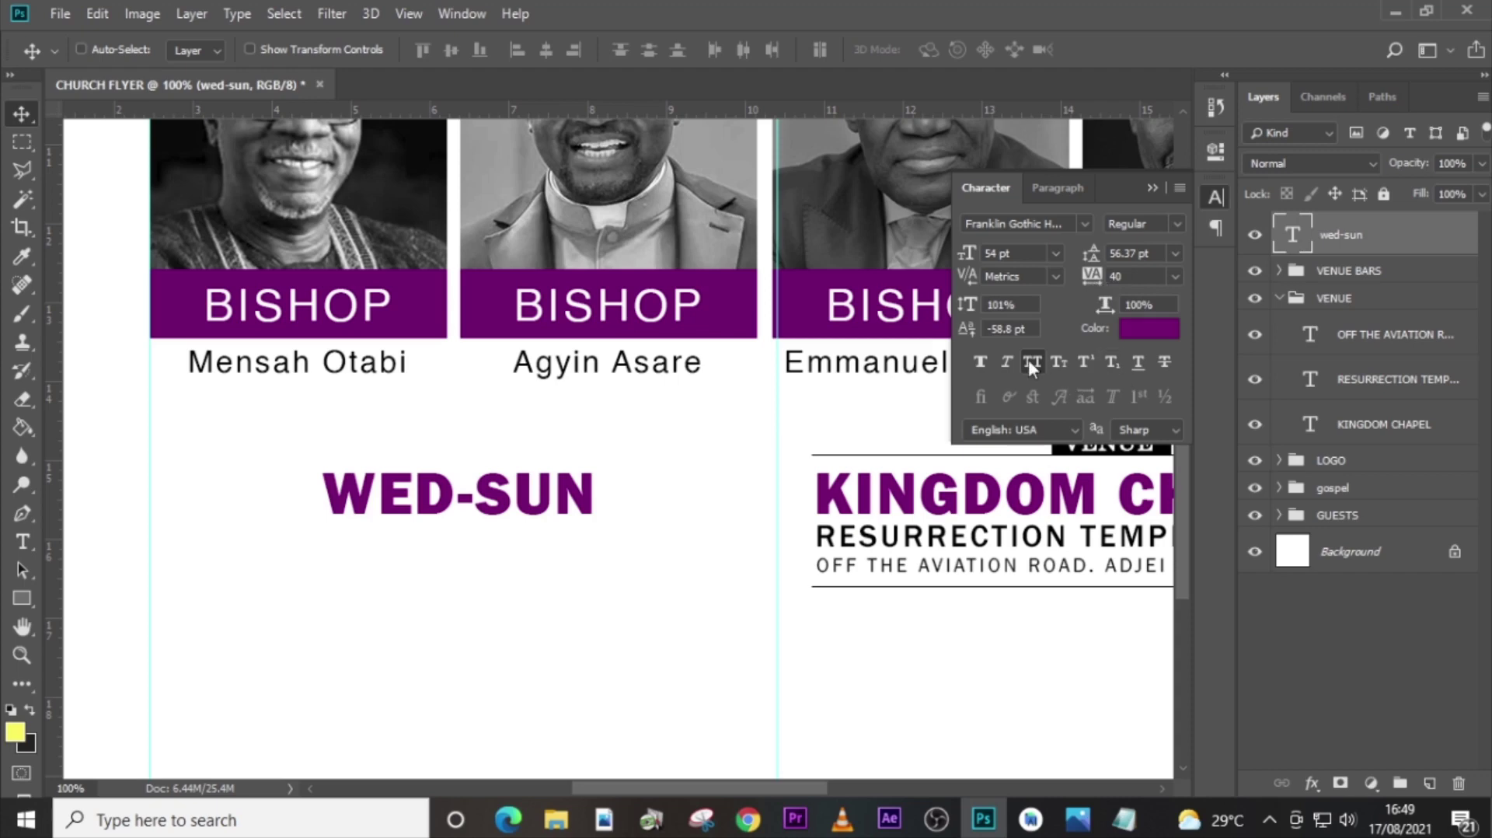
pyautogui.click(1153, 333)
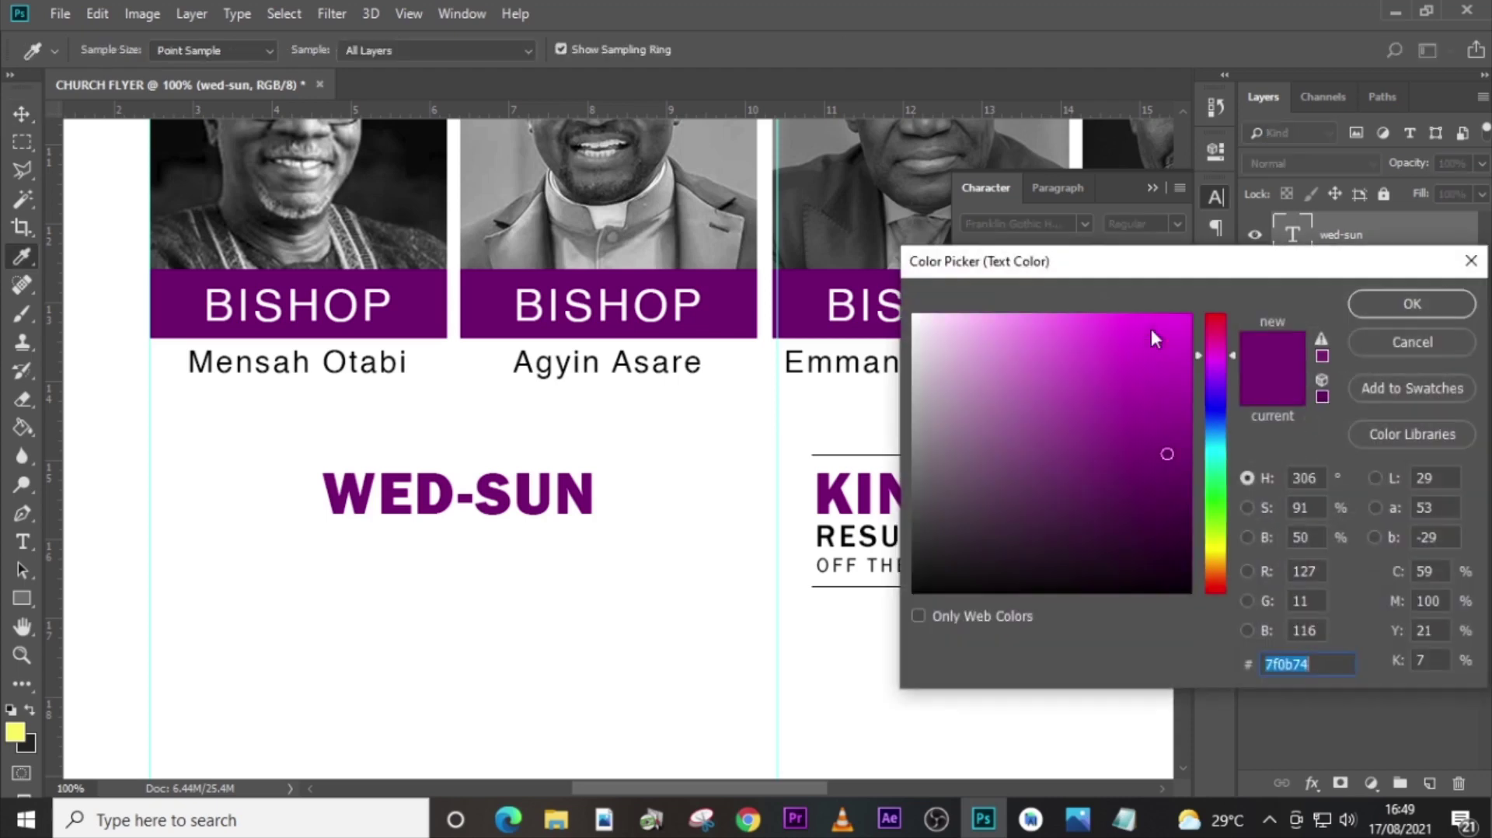
pyautogui.click(1412, 305)
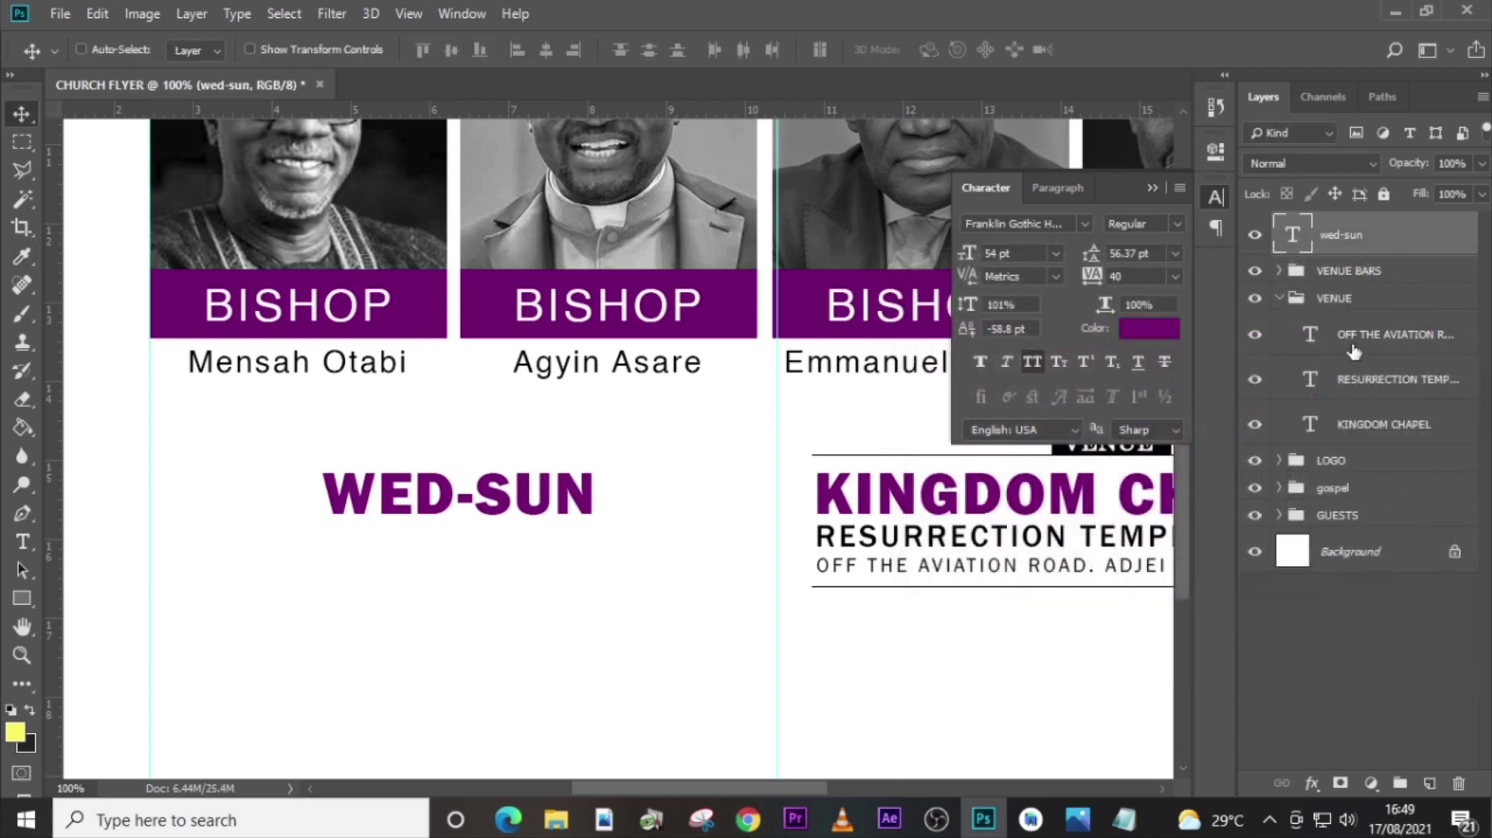
# Duplicate the RESURRECTION TEMPLE ADENTA layer to the top of the stack and place the copy directly beneath WED-SUN.
pyautogui.click(1361, 388)
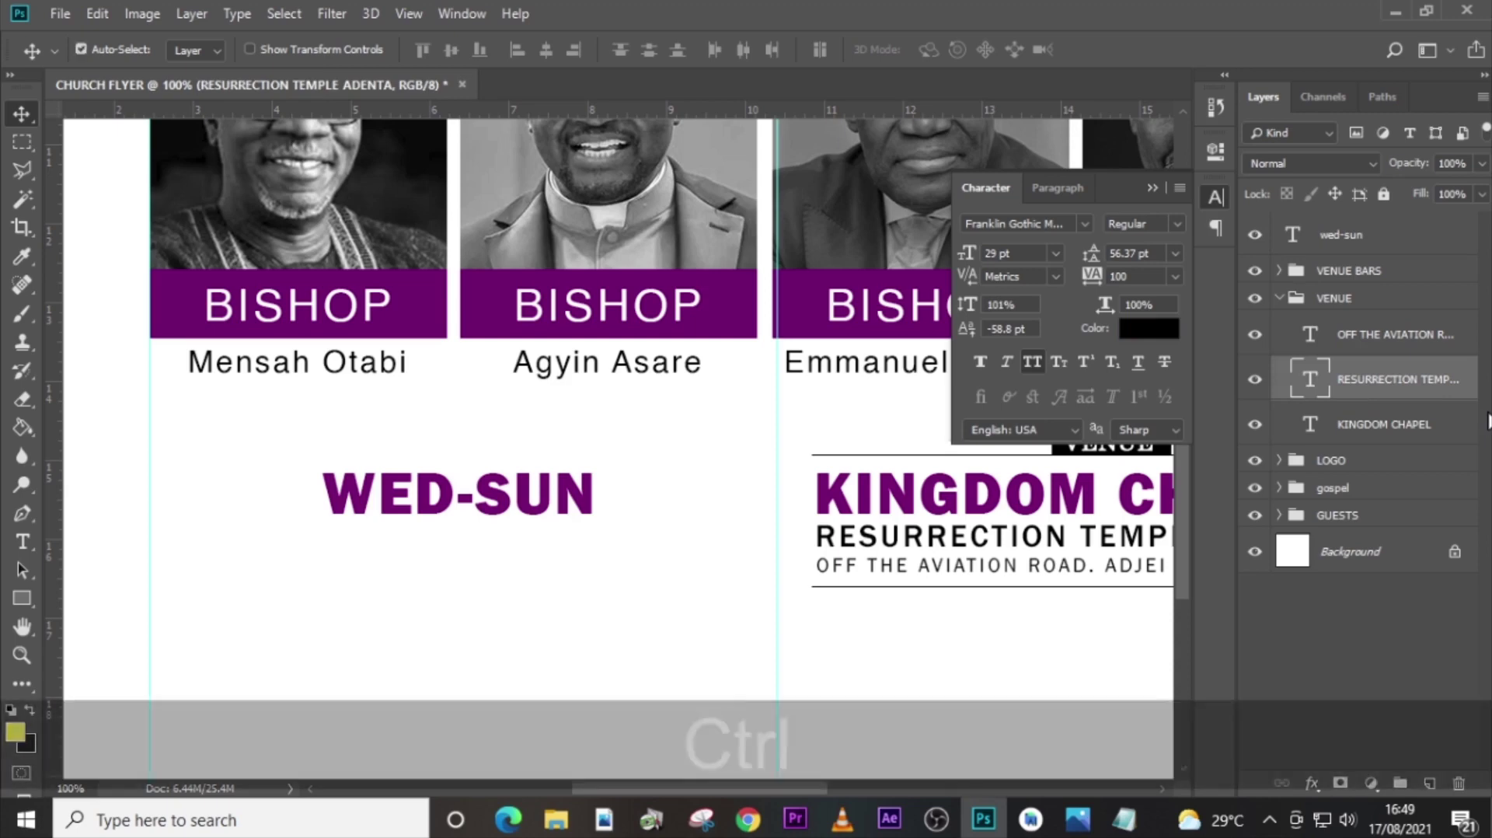
pyautogui.hotkey('ctrl', 'j')
pyautogui.moveTo(1396, 386); pyautogui.dragTo(1373, 227)
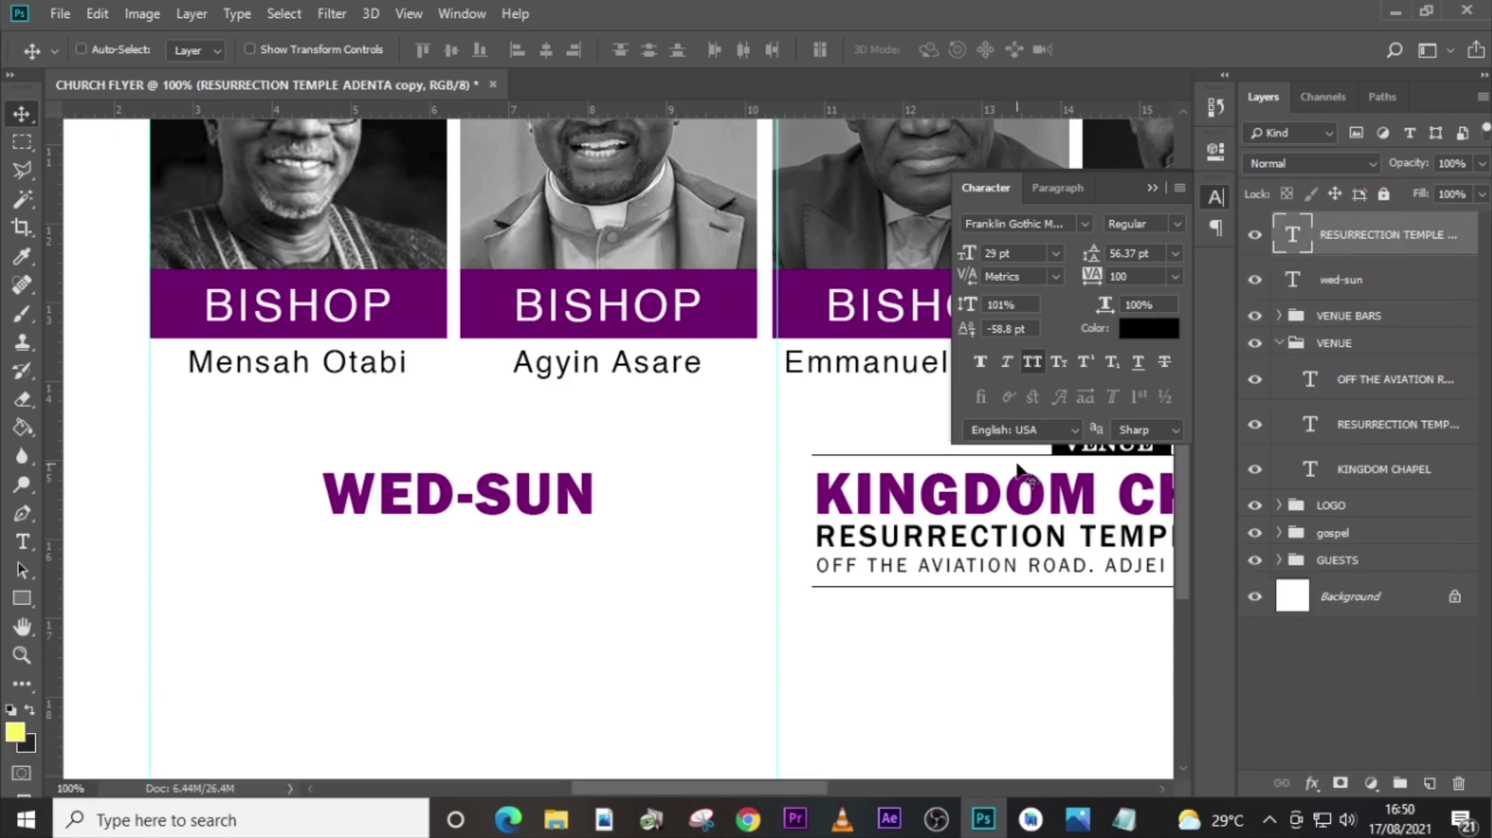
pyautogui.press('v')
pyautogui.moveTo(990, 542); pyautogui.dragTo(344, 530)
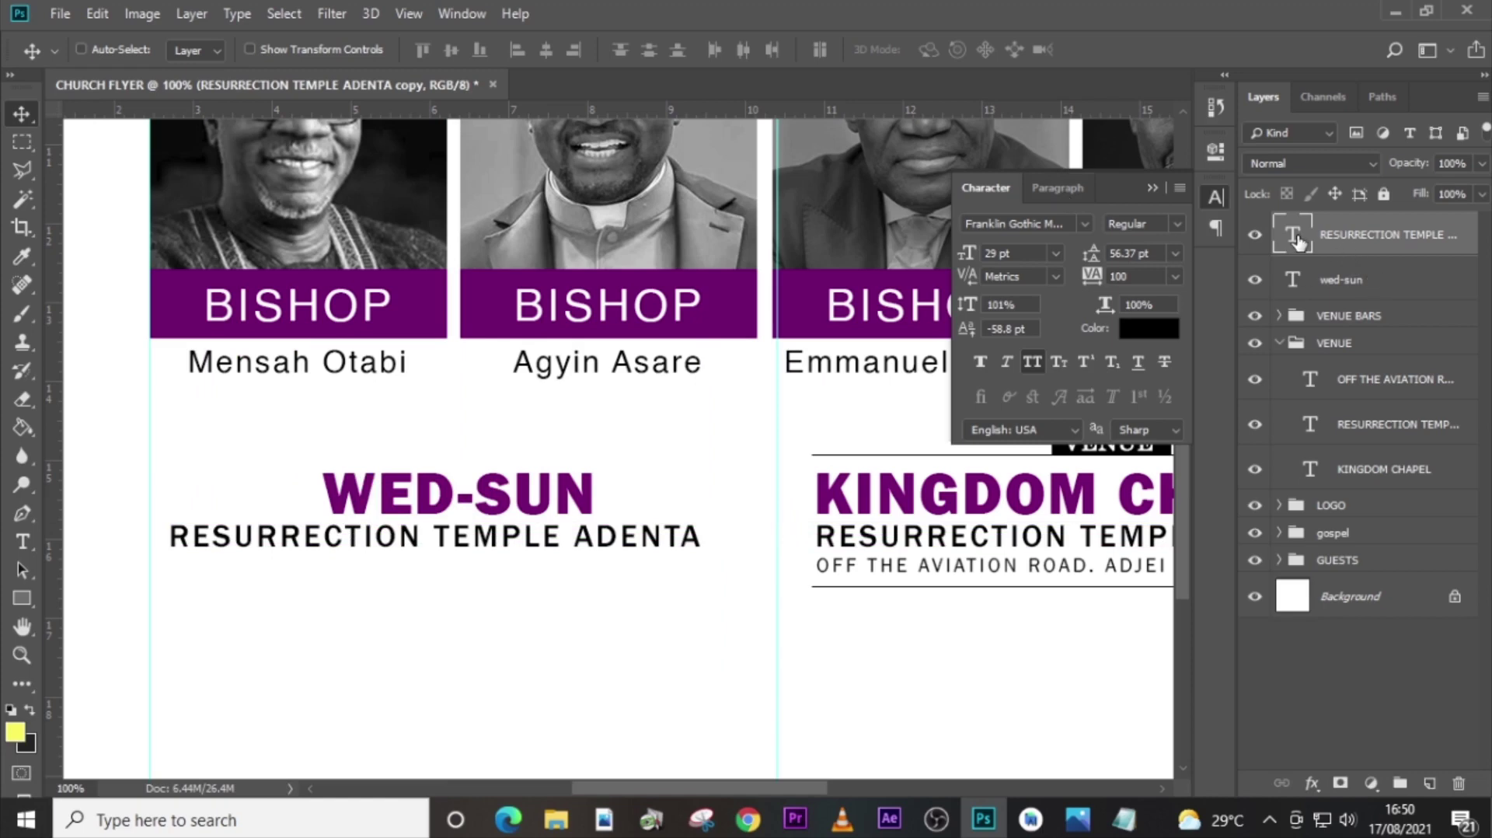
# Replace the text of the RESURRECTION TEMPLE ADENTA copy beneath WED-SUN with "1st-5th Sept" copied from u3.txt in Notepad.
pyautogui.doubleClick(1292, 234)
pyautogui.click(1126, 819)
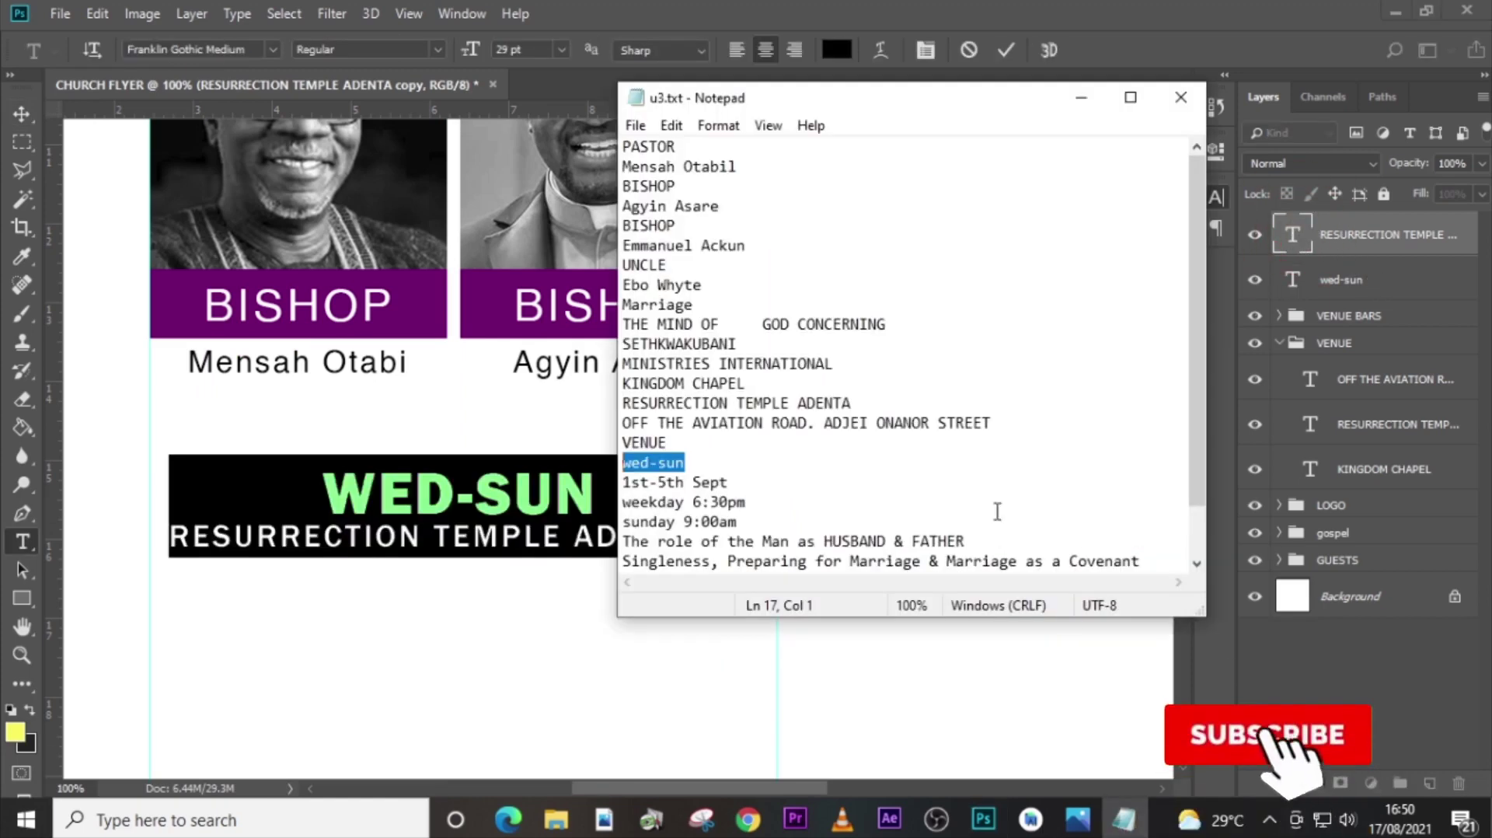
pyautogui.press('Down')
pyautogui.press('End')
pyautogui.hotkey('shift', 'Home')
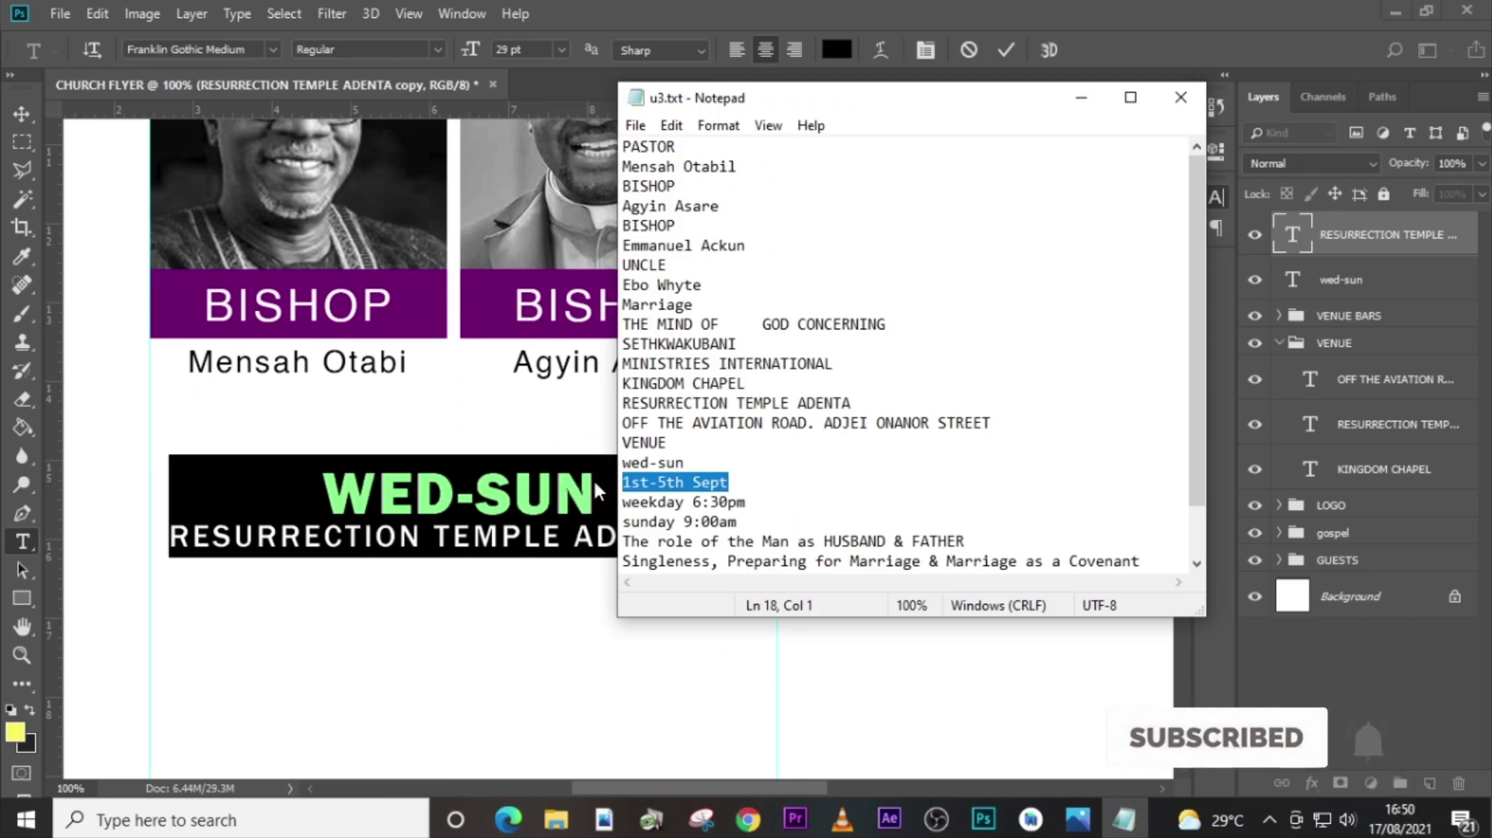
pyautogui.hotkey('ctrl', 'c')
pyautogui.click(1307, 237)
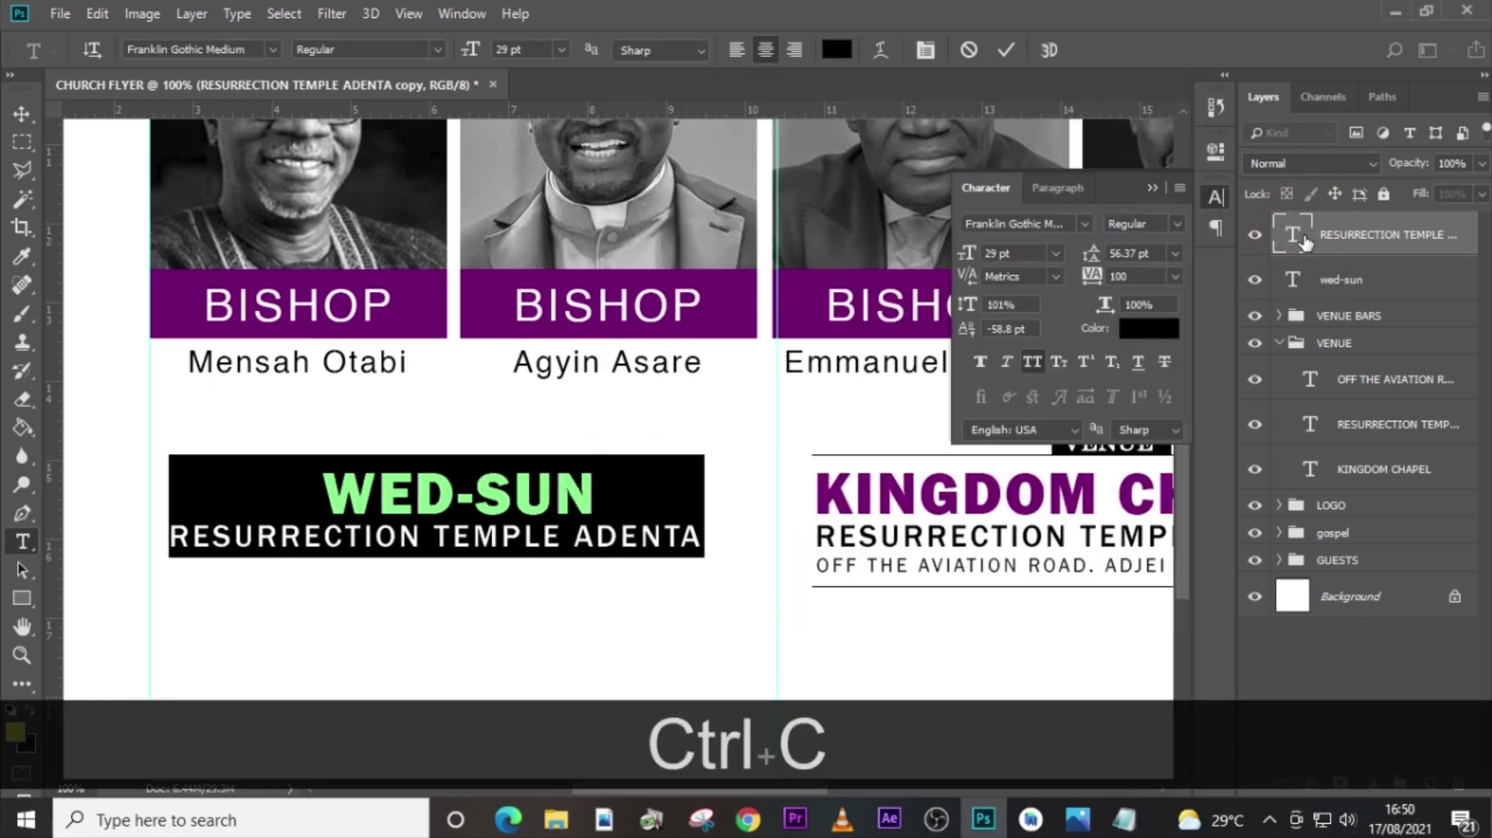
pyautogui.hotkey('ctrl', 'v')
pyautogui.hotkey('ctrl', 'Return')
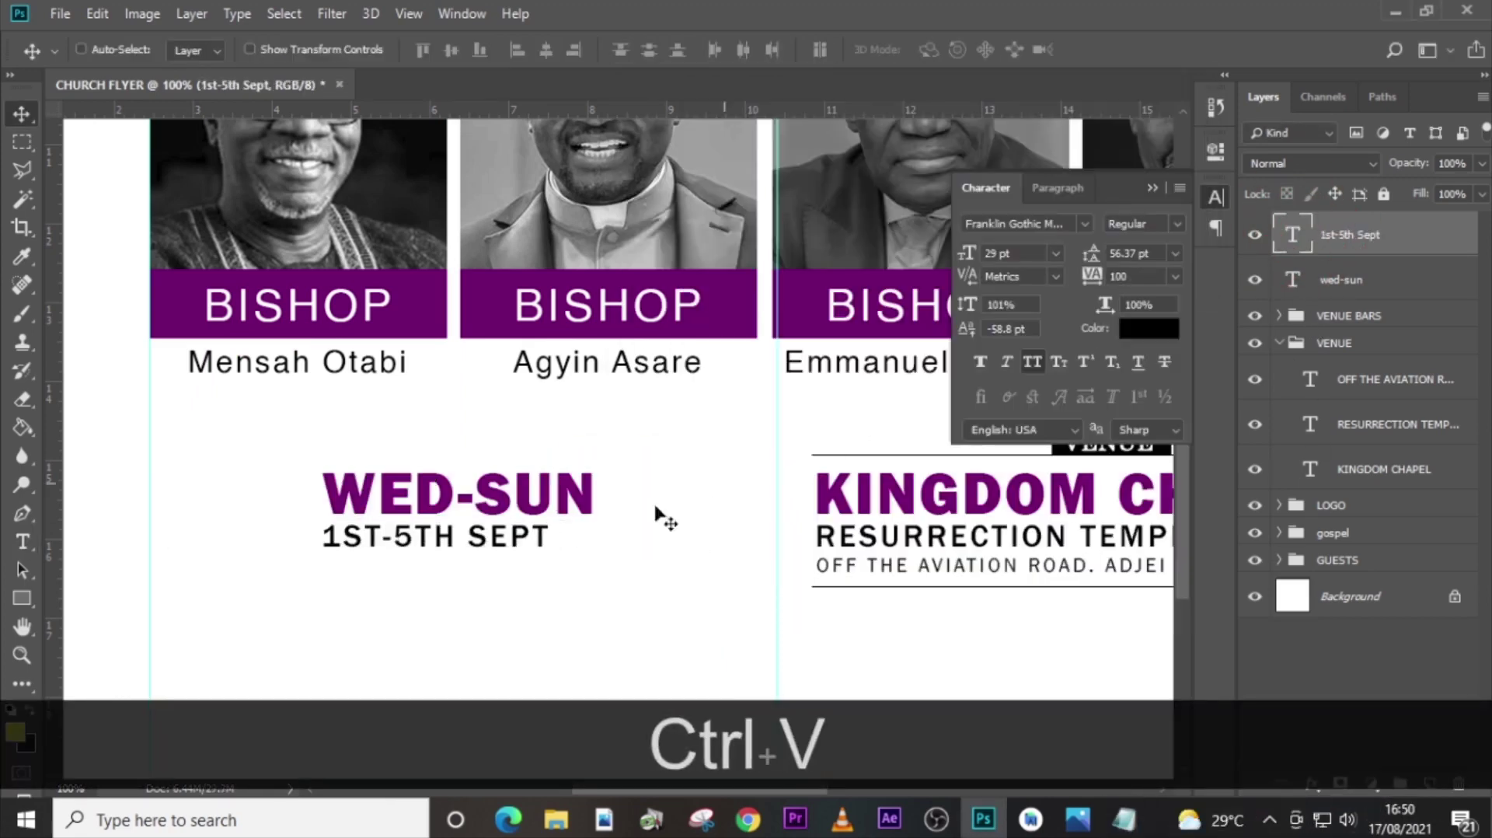
pyautogui.press('v')
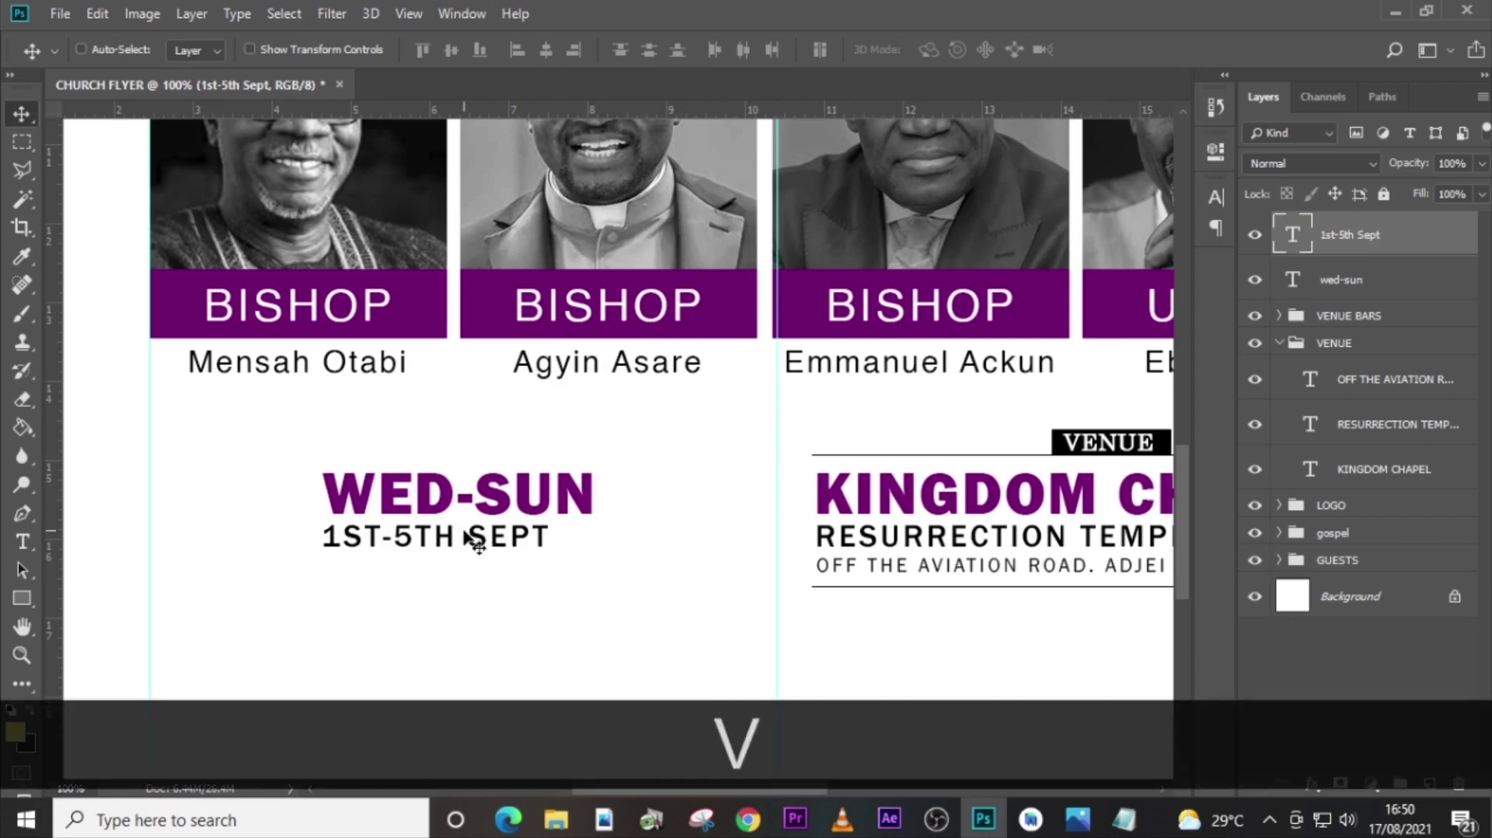
# Move the 1st-5th Sept line straight up to sit directly above WED-SUN and turn off its All Caps styling.
pyautogui.moveTo(477, 535); pyautogui.dragTo(480, 459)
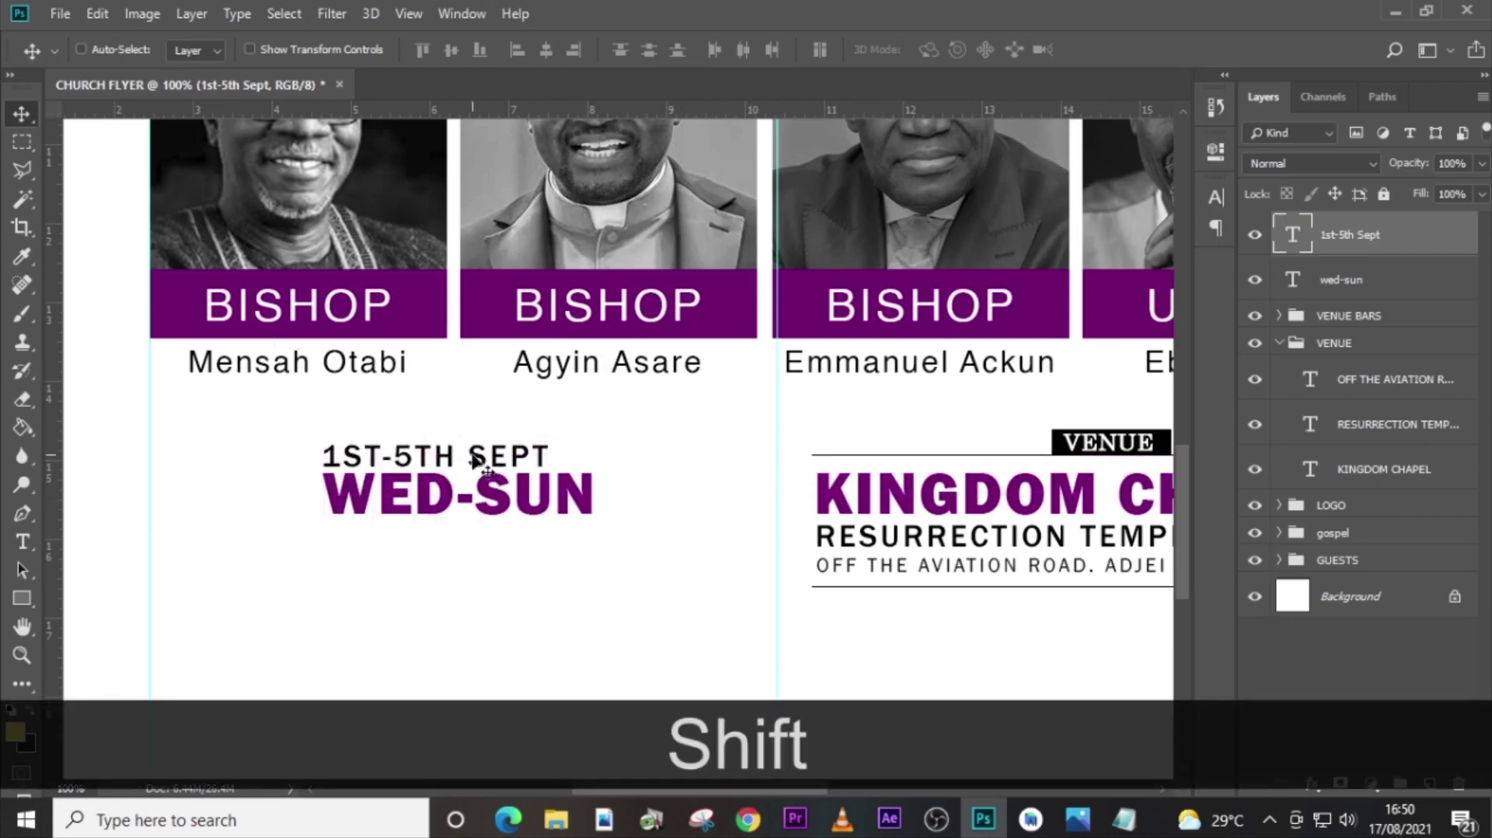
pyautogui.click(1226, 193)
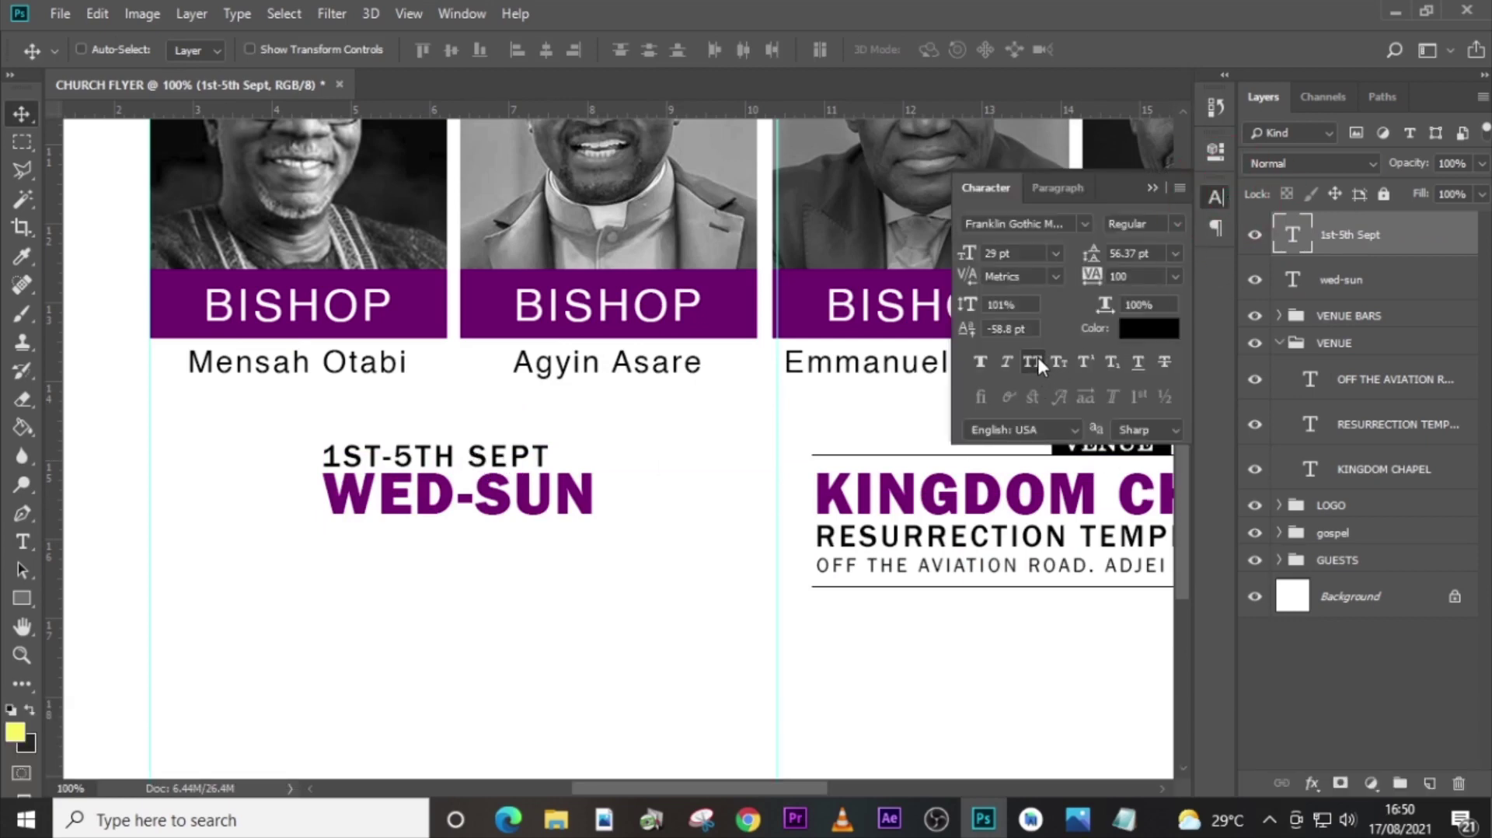
pyautogui.click(1034, 359)
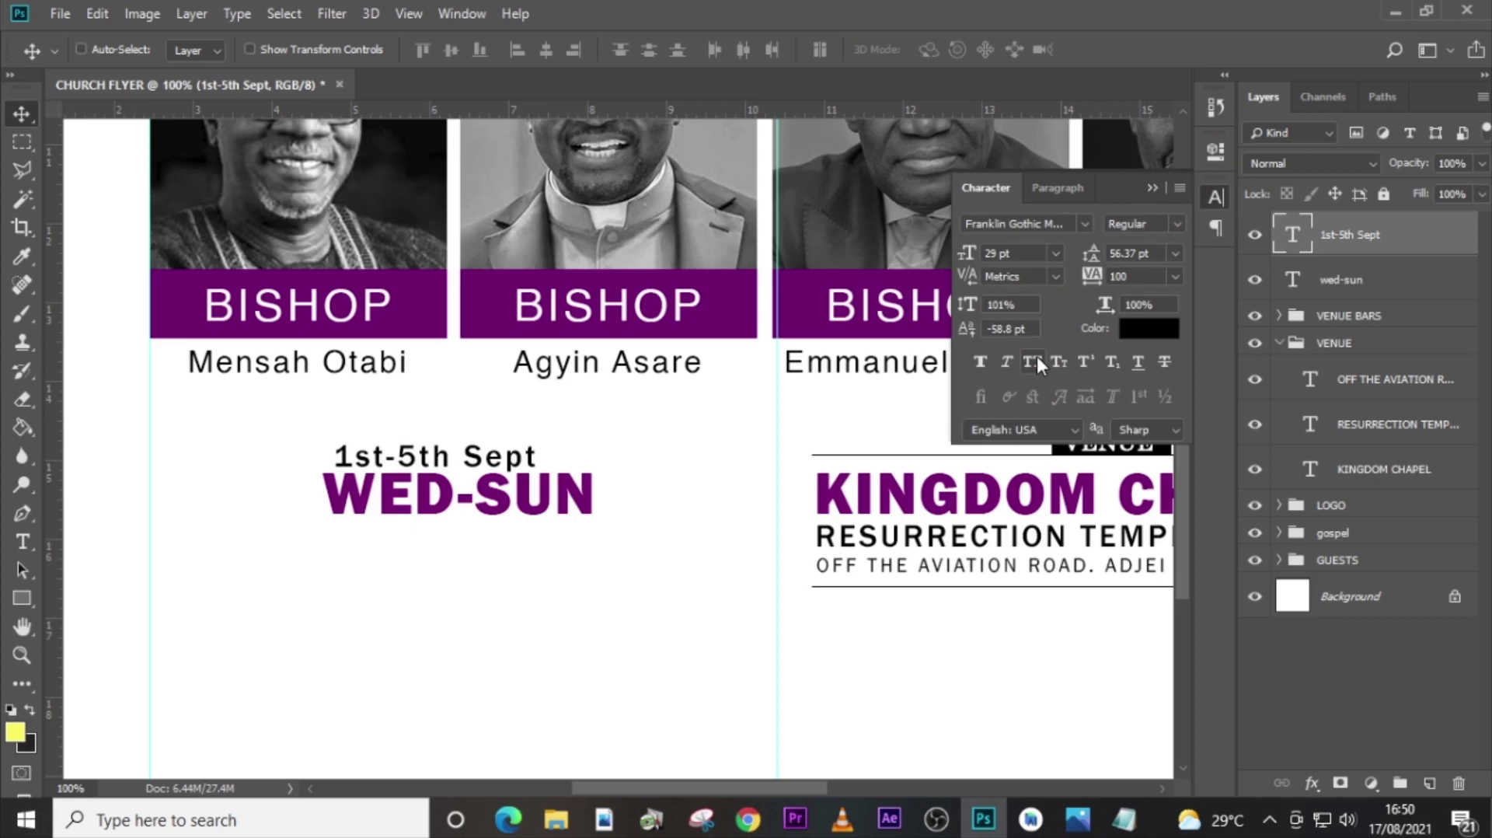
# Nudge the 1st-5th Sept line rightward in small increments to centre it better over WED-SUN.
pyautogui.press('Right')
pyautogui.press('Right')
pyautogui.press('Right')
pyautogui.press('Right')
pyautogui.press('Right')
pyautogui.press('Right')
pyautogui.press('Right')
pyautogui.press('Right')
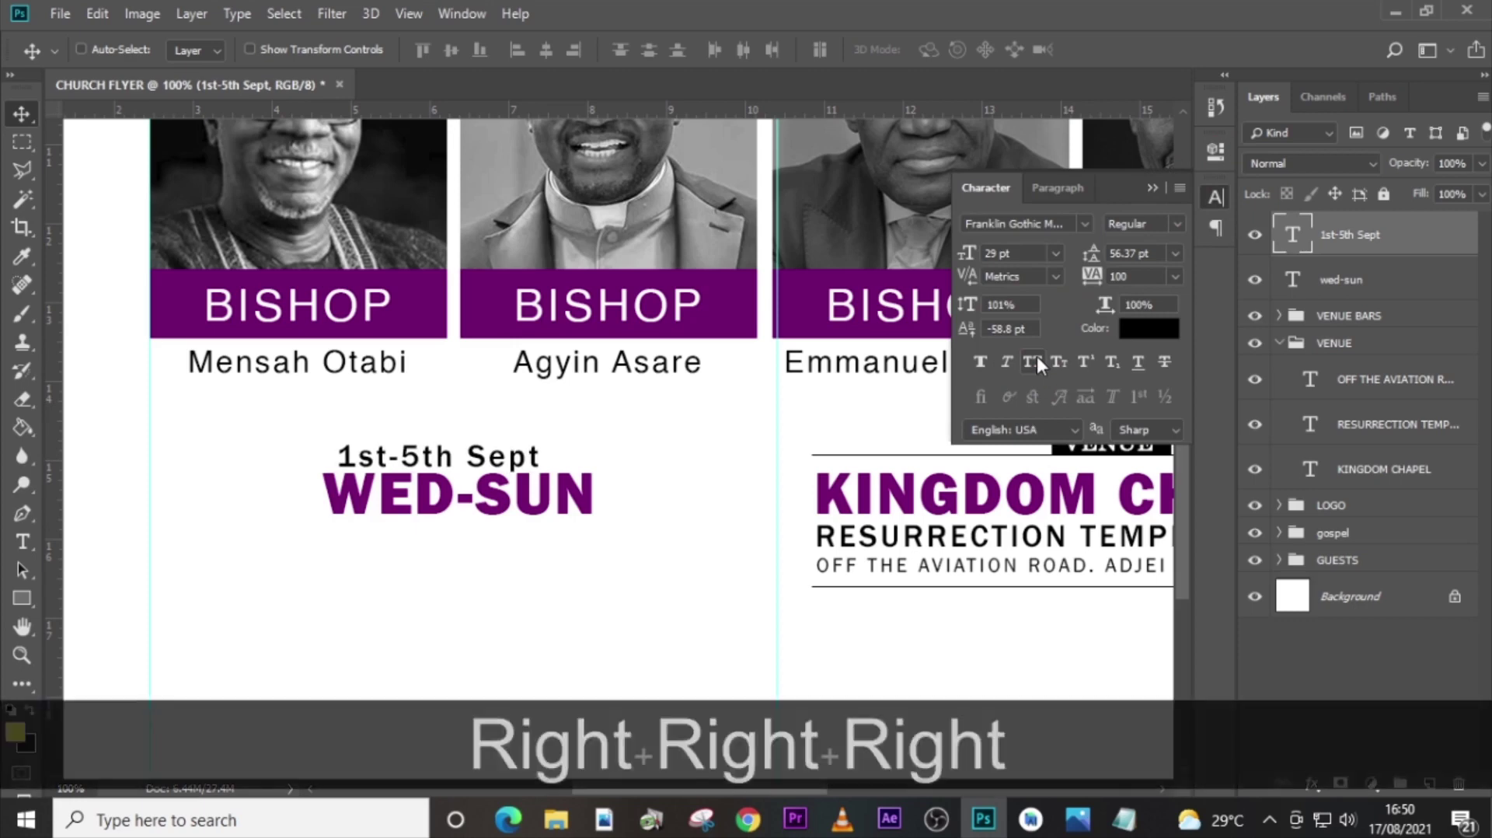
pyautogui.press('Right')
pyautogui.press('Right')
pyautogui.press('Right')
pyautogui.press('Right')
pyautogui.press('Right')
pyautogui.press('Right')
pyautogui.press('Right')
pyautogui.press('Right')
pyautogui.press('Right')
pyautogui.press('Right')
pyautogui.press('Right')
pyautogui.press('Right')
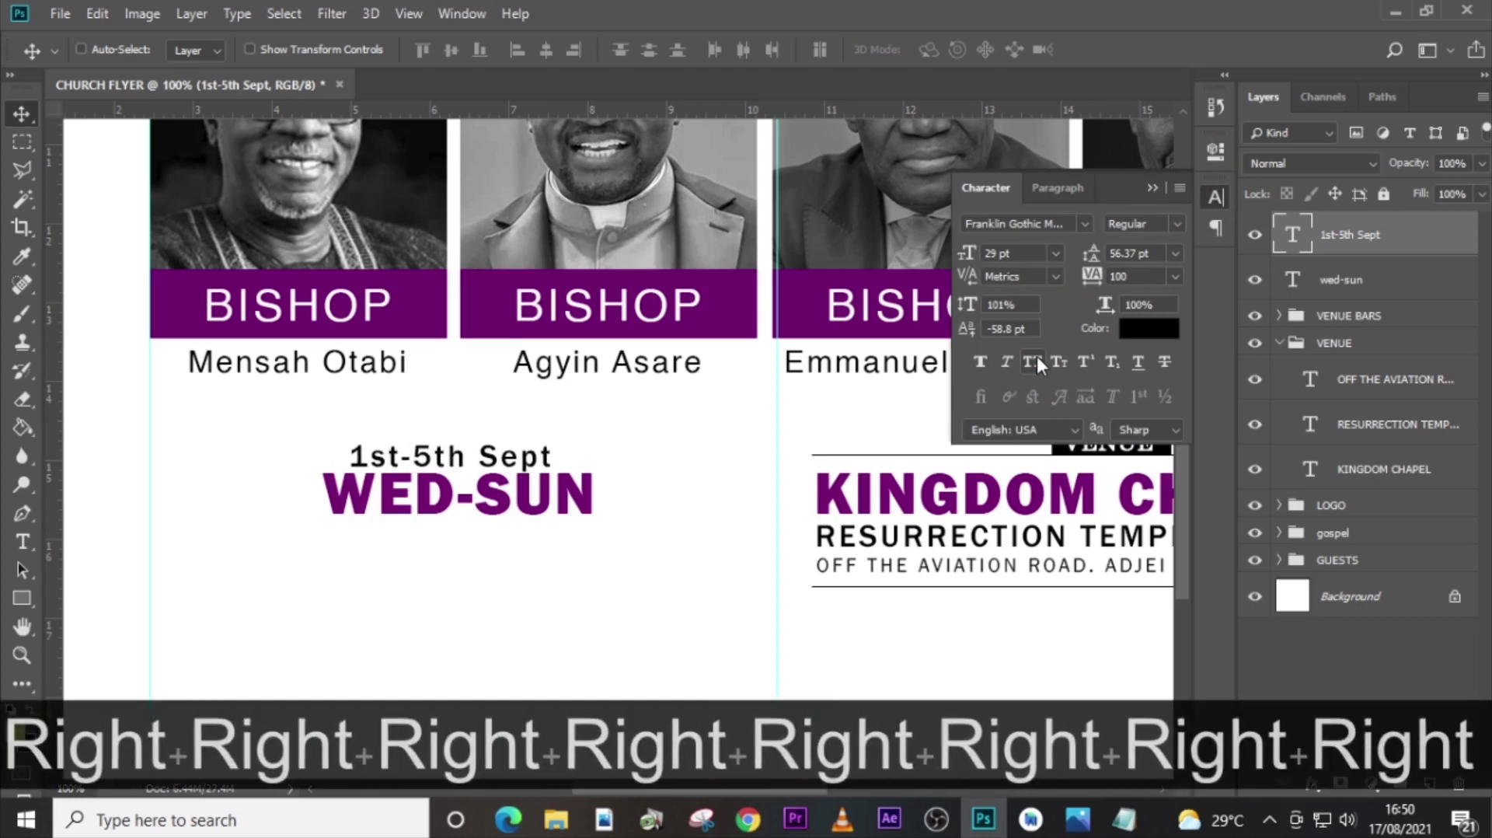
pyautogui.press('Right')
pyautogui.press('Right')
pyautogui.press('Right')
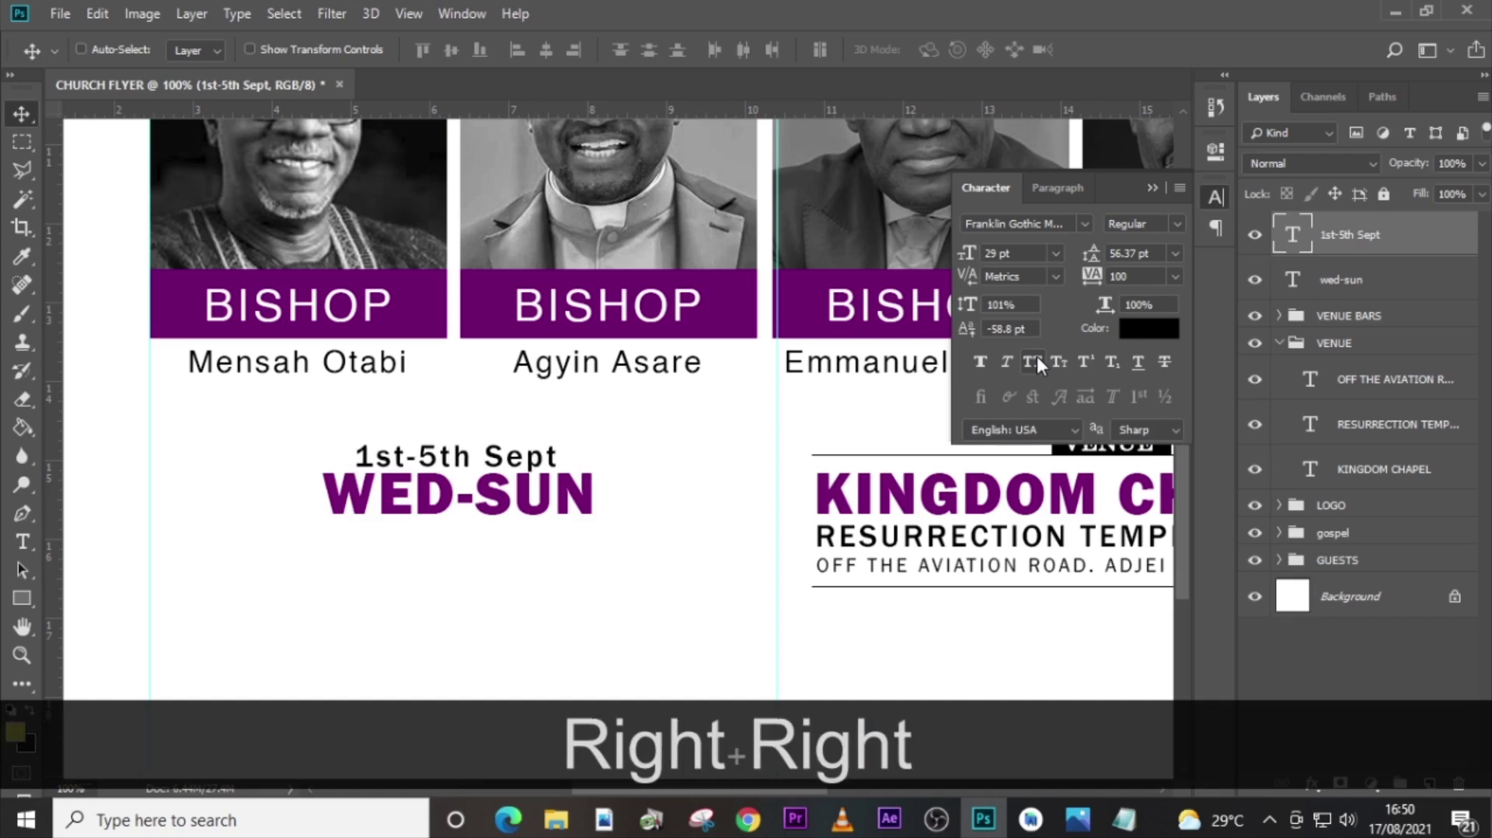
pyautogui.press('Right')
pyautogui.press('Right')
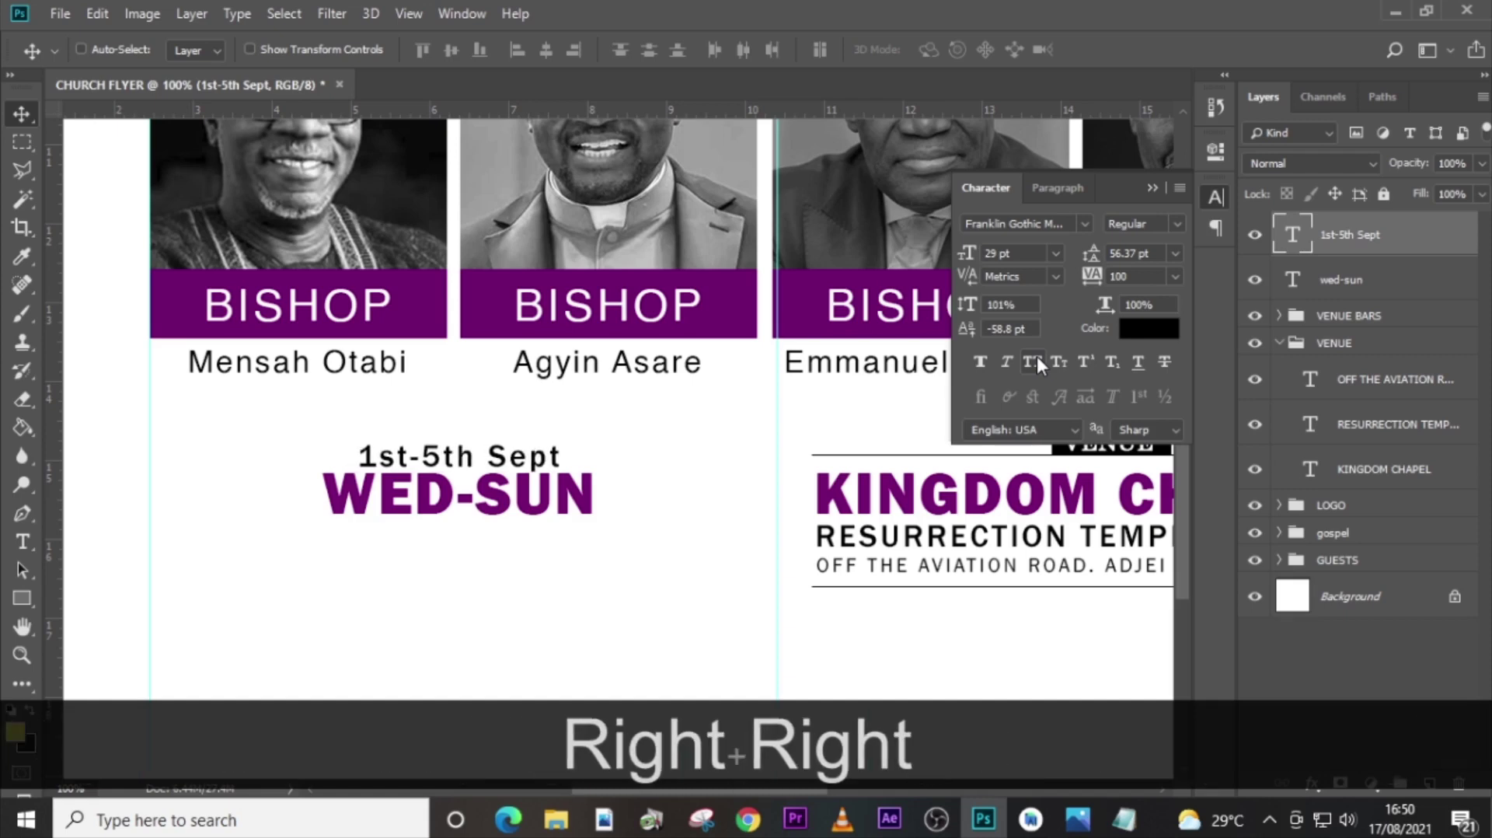
pyautogui.press('Right')
pyautogui.press('Right')
pyautogui.press('Right')
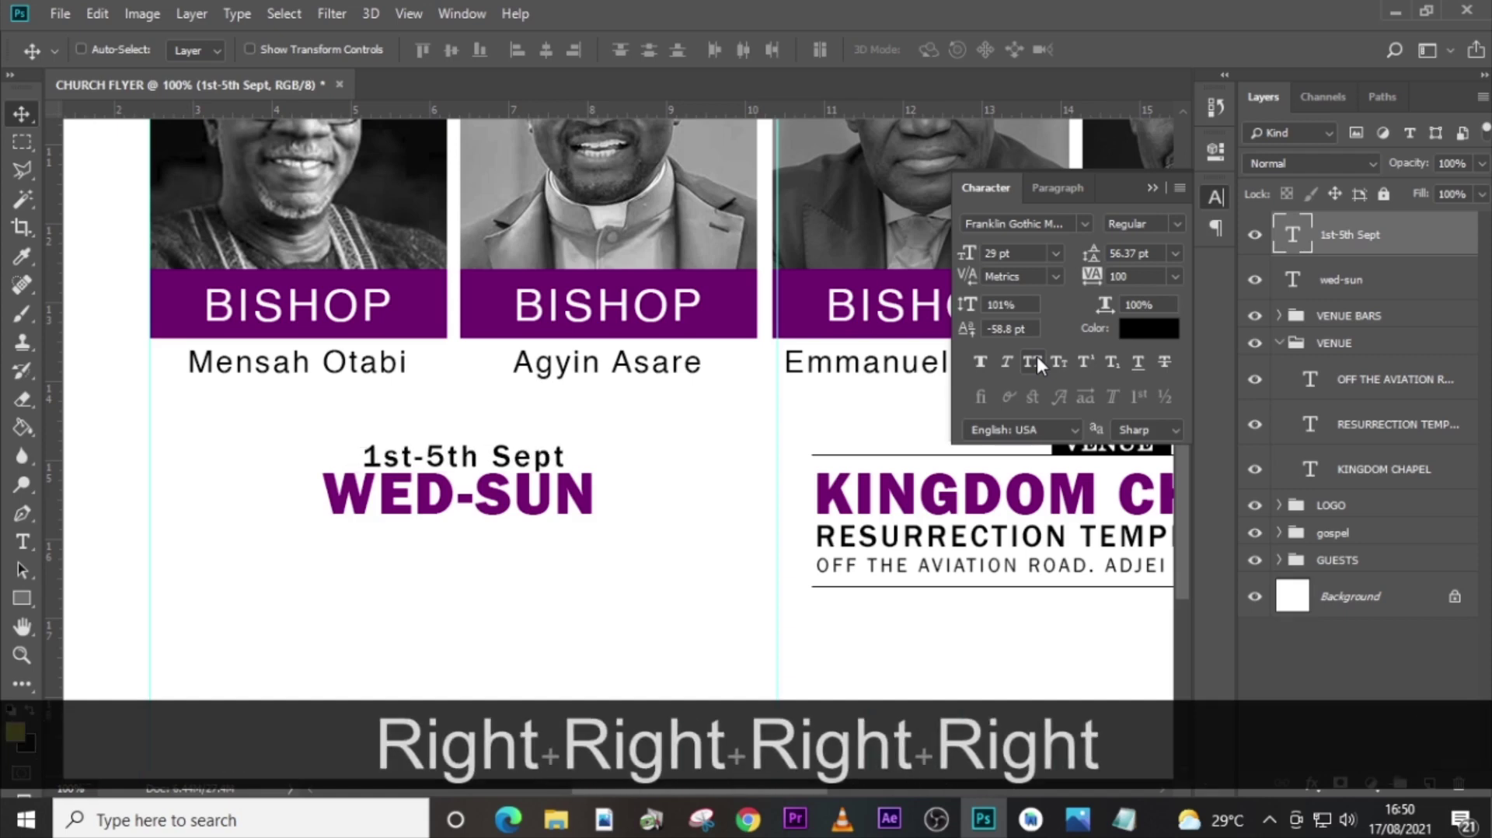
pyautogui.press('Right')
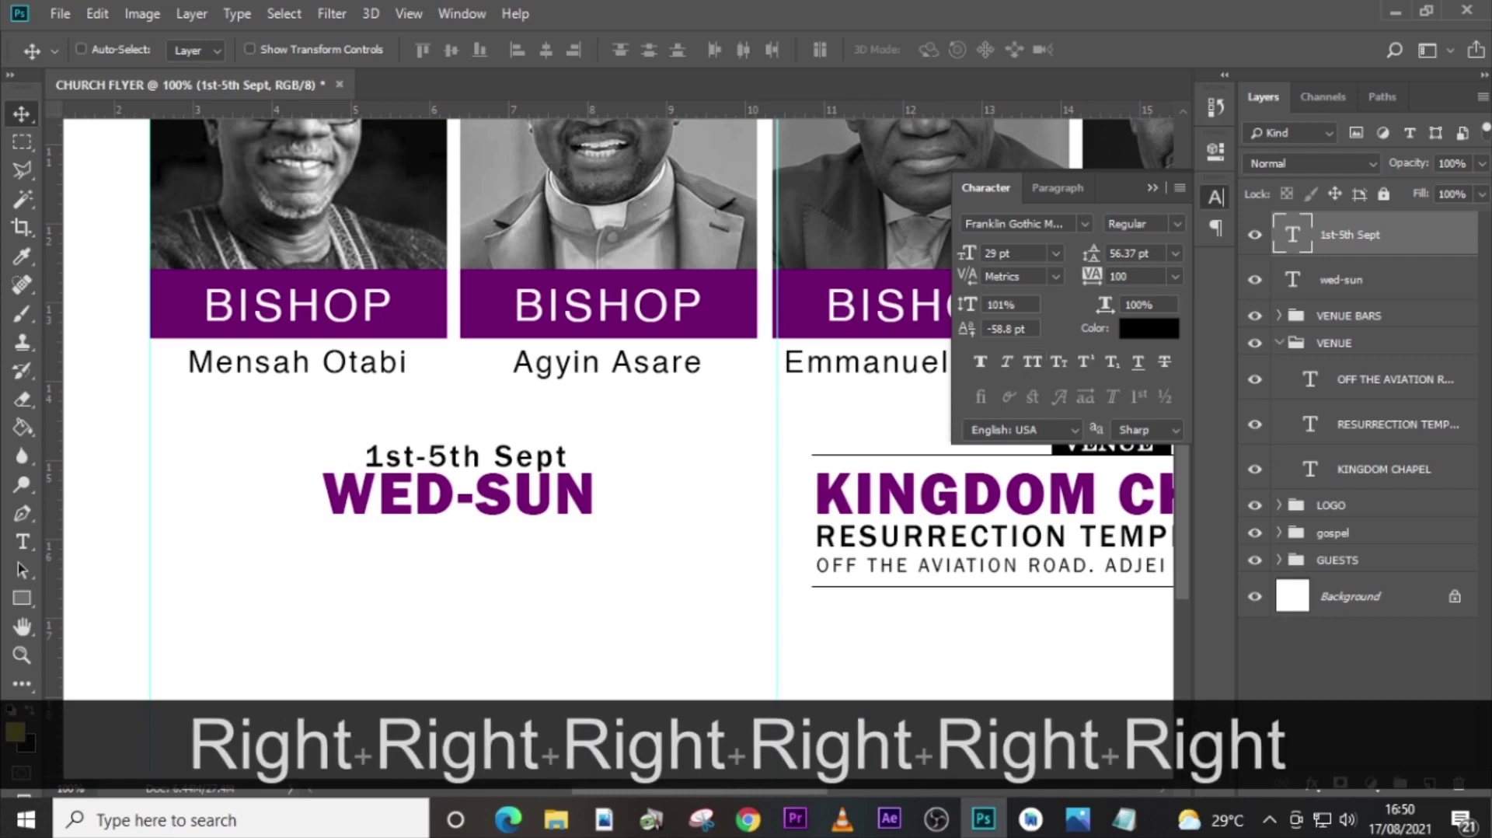
# Duplicate the RESURRECTION TEMPLE ADENTA layer and move the copy horizontally to sit directly beneath WED-SUN.
pyautogui.click(1352, 428)
pyautogui.hotkey('ctrl', 'j')
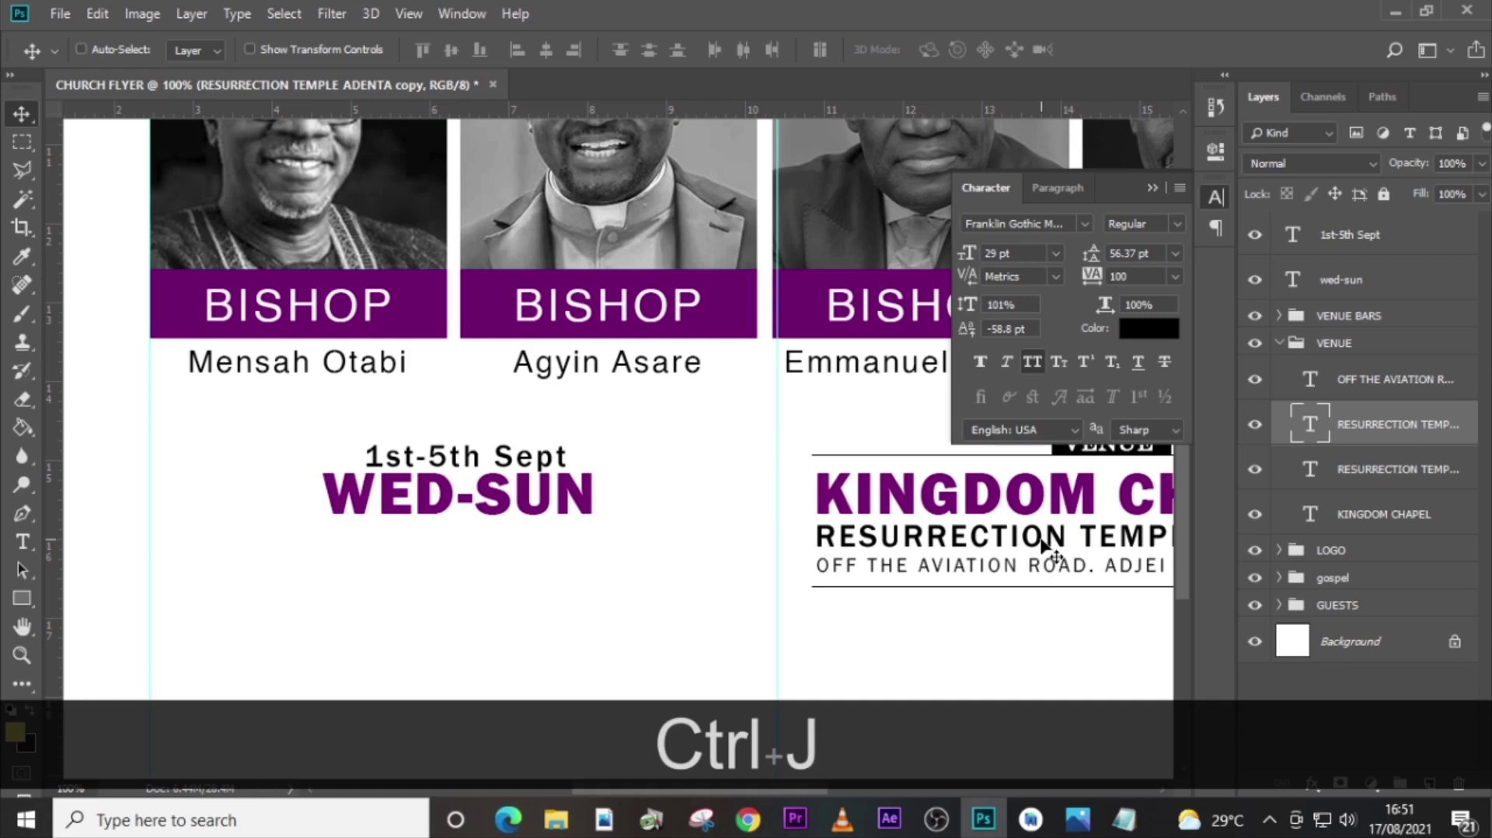
pyautogui.press('shift')
pyautogui.moveTo(1044, 544); pyautogui.dragTo(307, 544)
# Replace the new copy's text with "weekday 6:30pm" from u3.txt in Notepad and turn off its All Caps styling.
pyautogui.click(1124, 819)
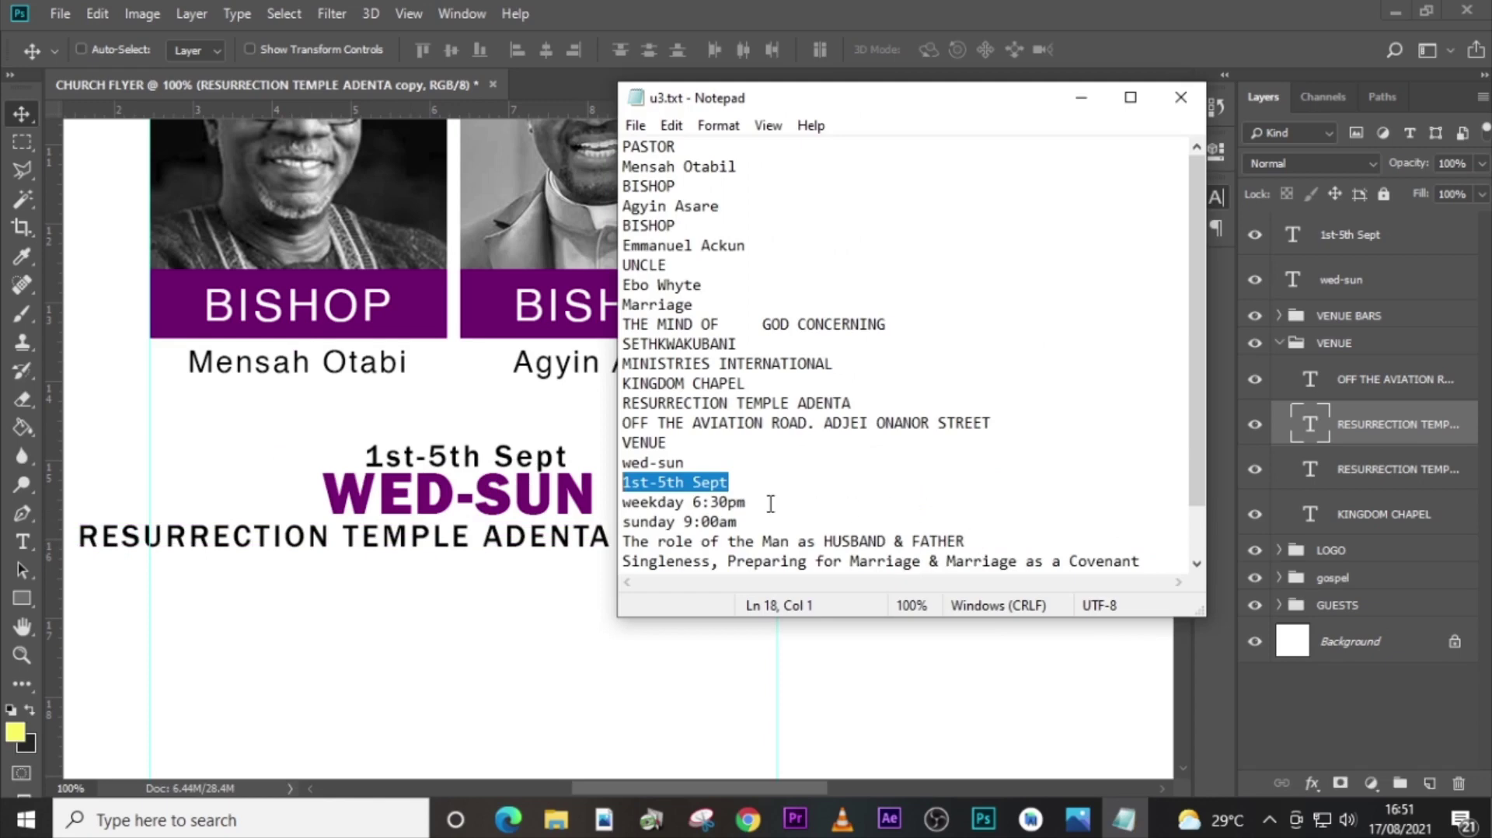
pyautogui.moveTo(770, 504); pyautogui.dragTo(610, 501)
pyautogui.hotkey('ctrl', 'c')
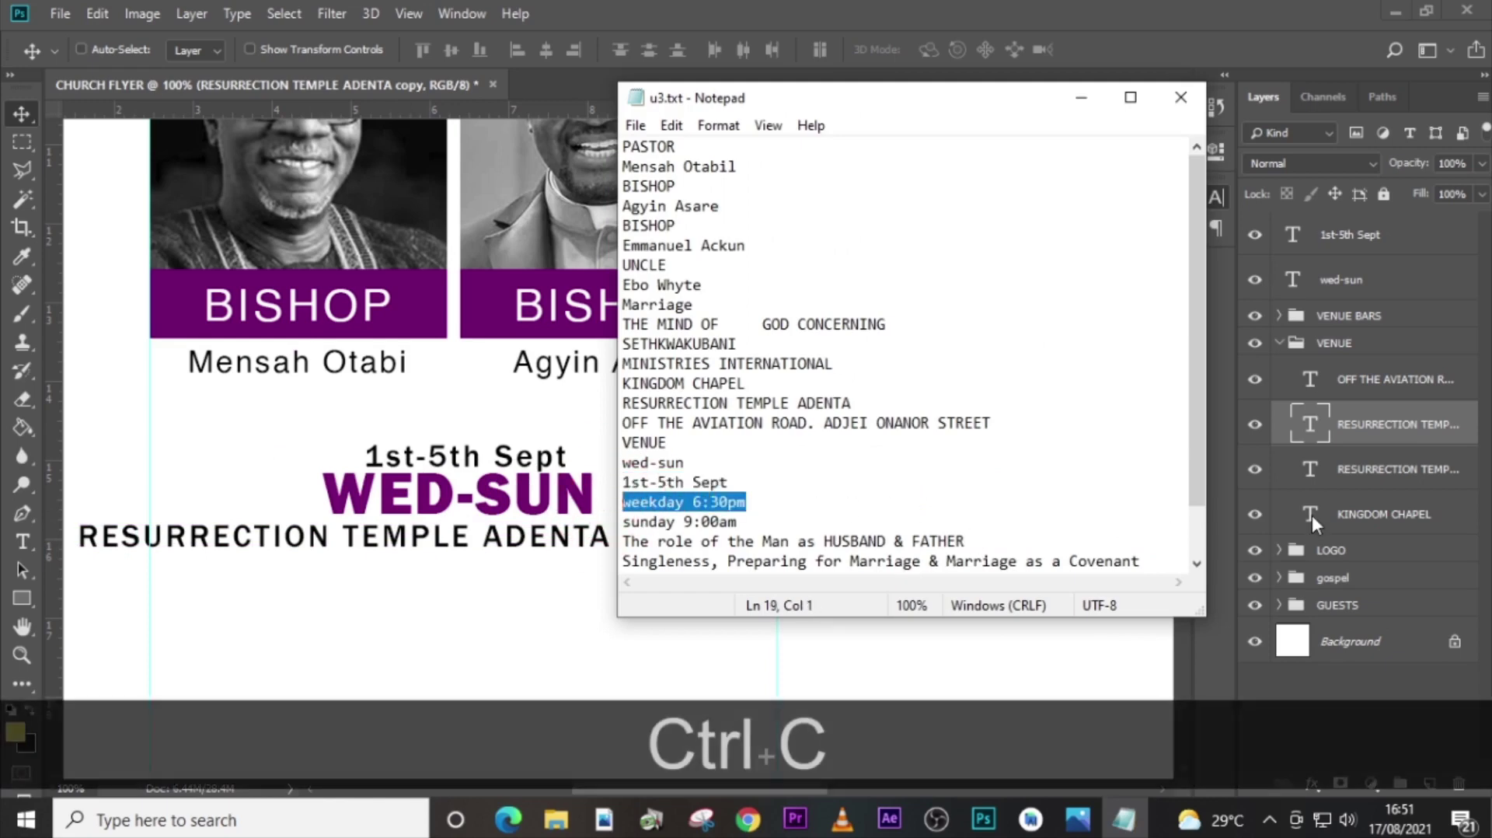
pyautogui.click(1310, 424)
pyautogui.doubleClick(1310, 424)
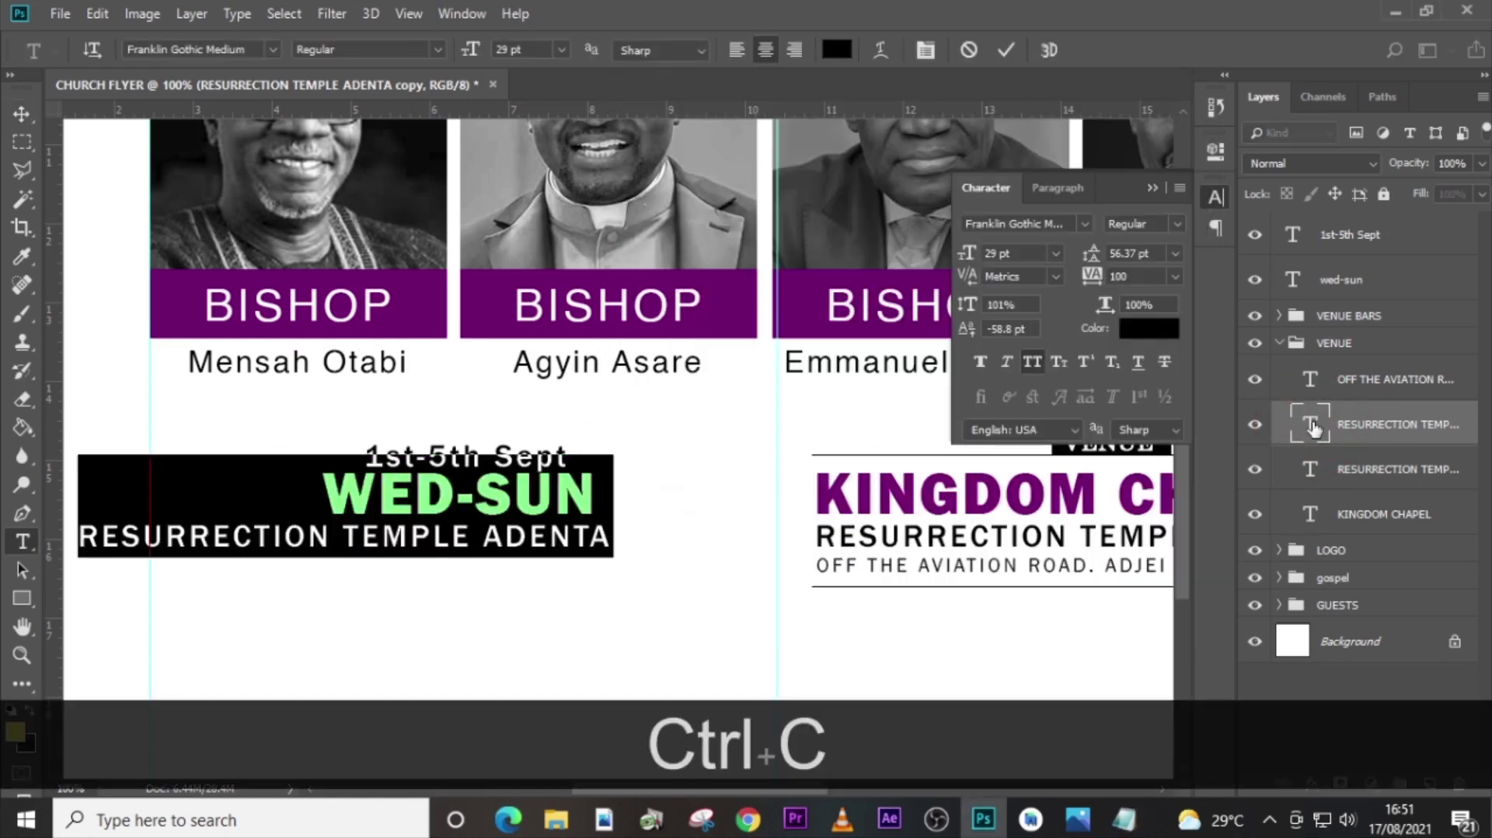
pyautogui.hotkey('ctrl', 'v')
pyautogui.press('Escape')
pyautogui.press('v')
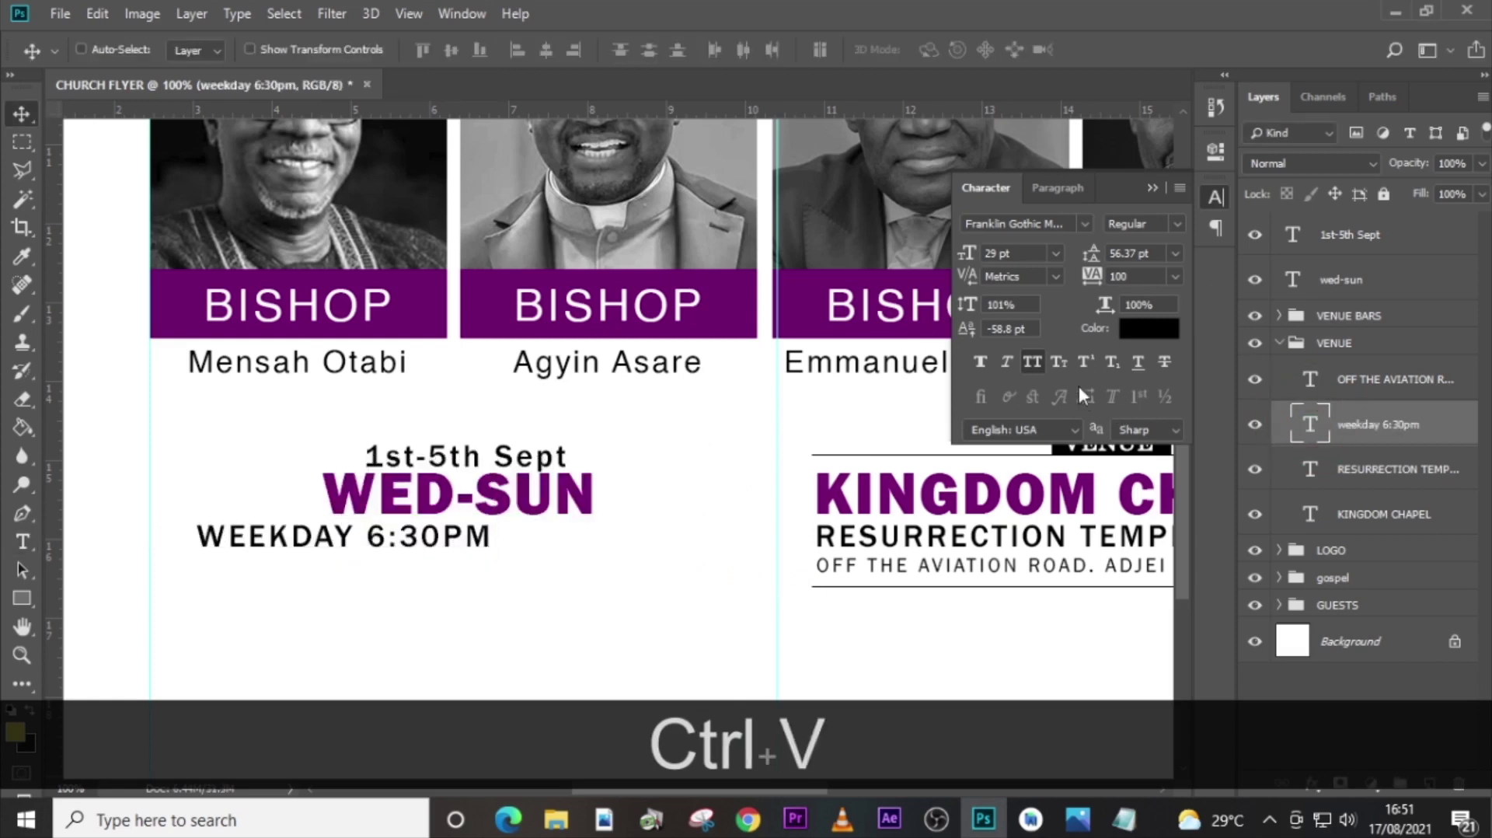
pyautogui.click(1032, 362)
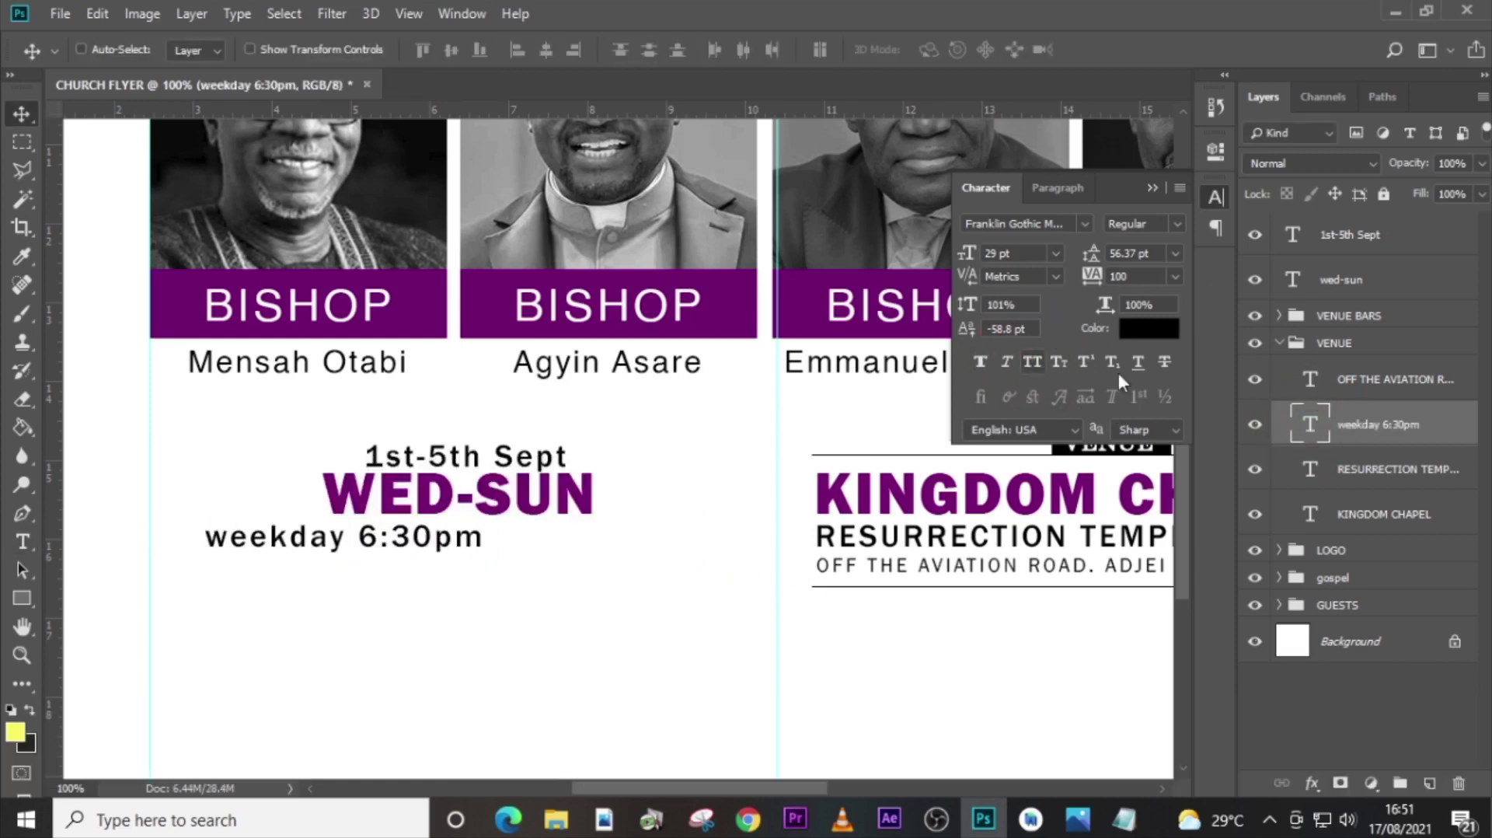
# Nudge the weekday 6:30pm line to the right and add a vertical guide at the right edge of WED-SUN.
pyautogui.click(1310, 427)
pyautogui.hotkey('shift', 'Right')
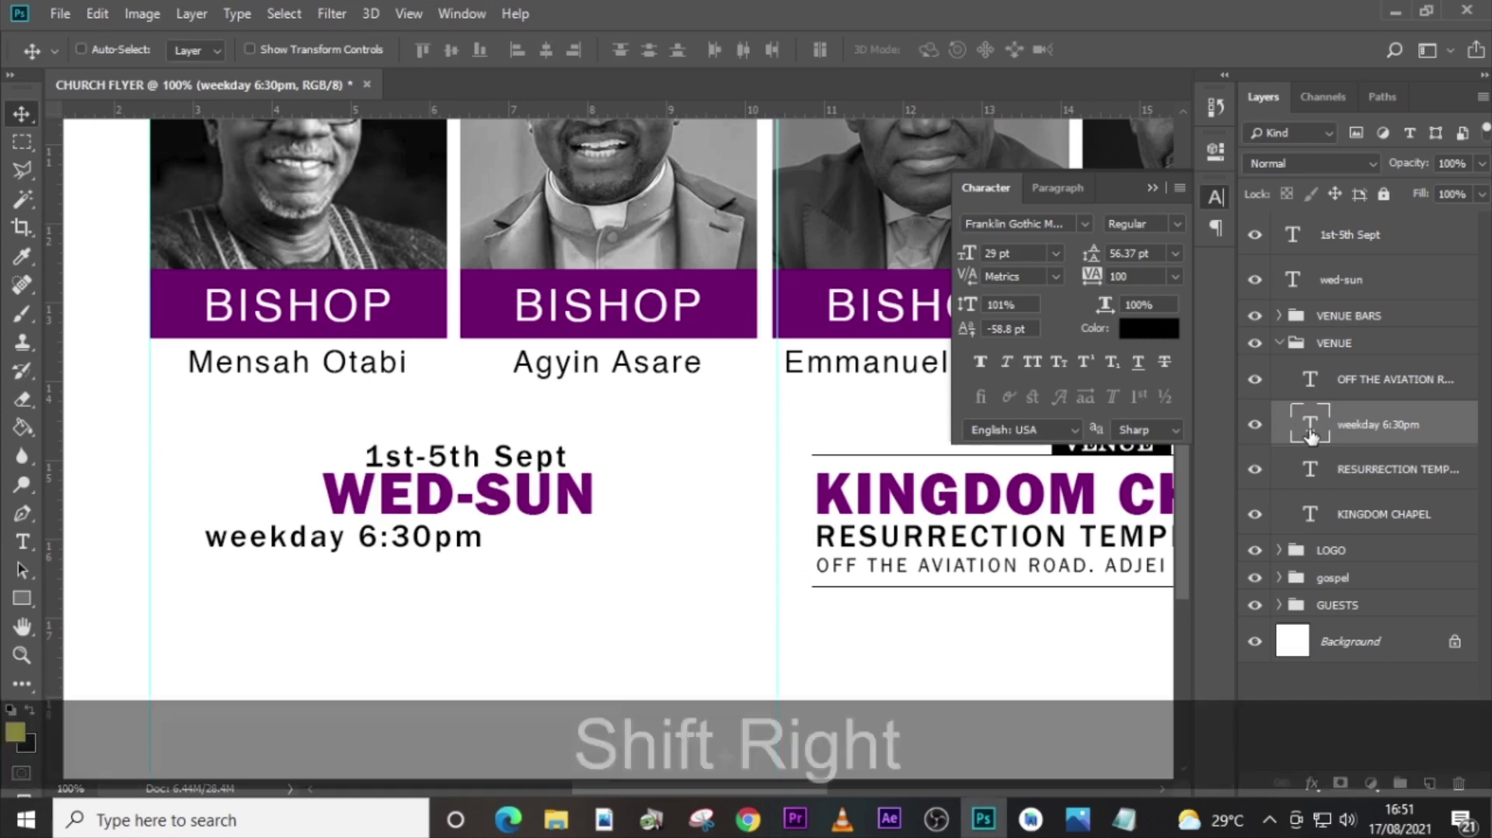
pyautogui.hotkey('shift', 'Right')
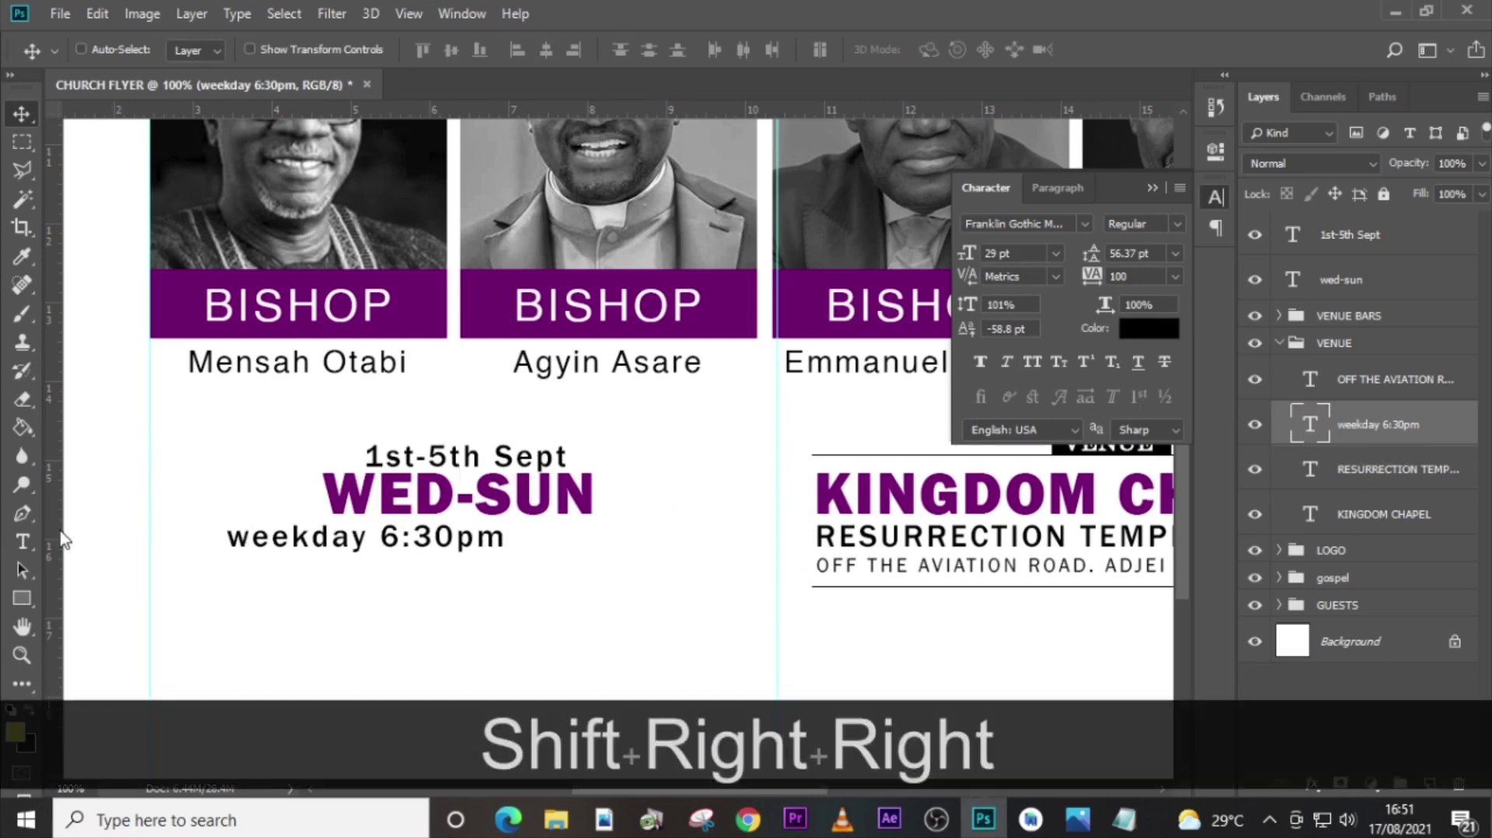
pyautogui.moveTo(60, 538); pyautogui.dragTo(592, 577)
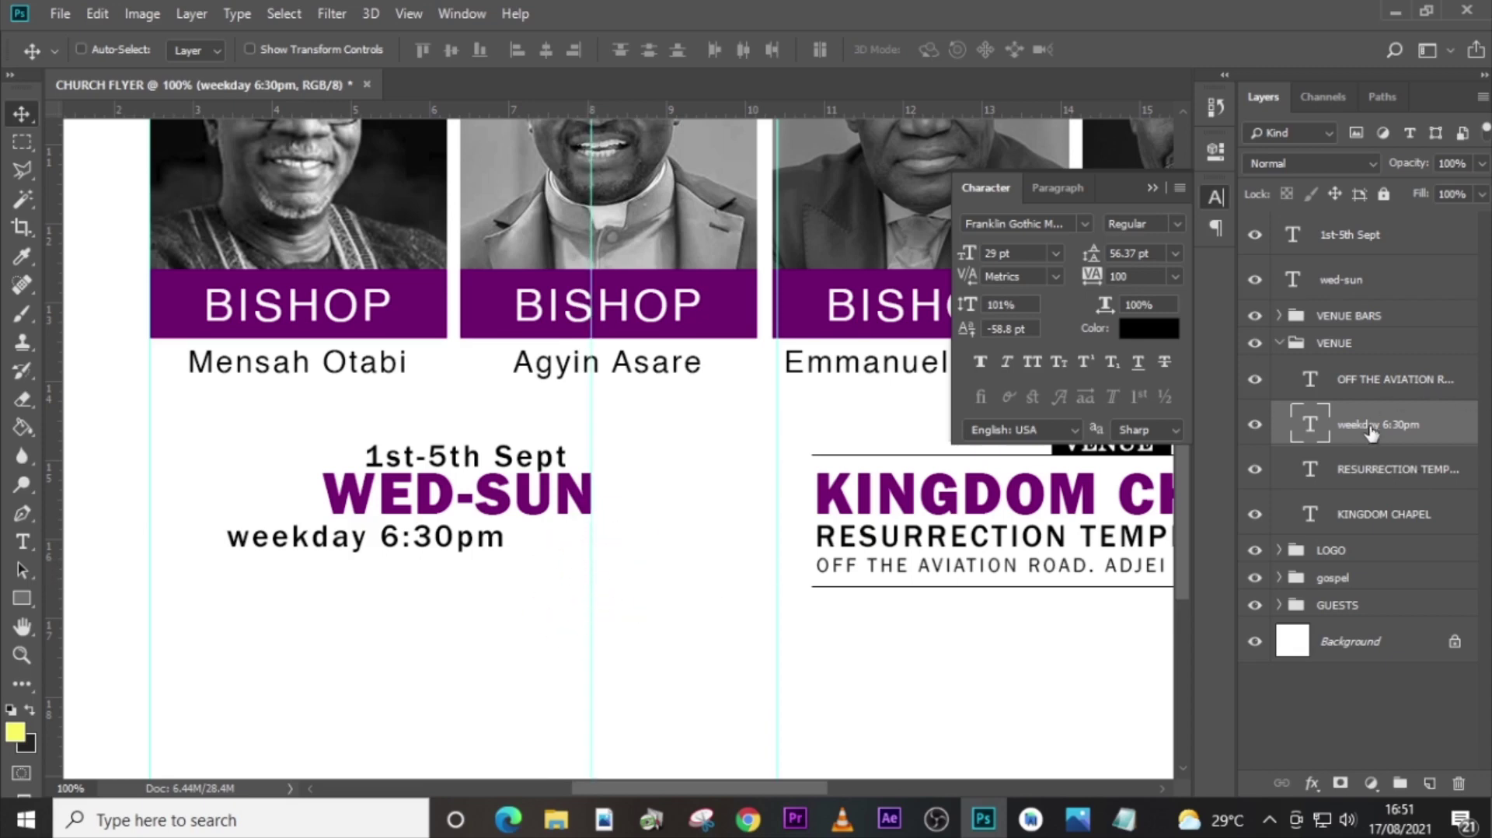
# Bring the weekday 6:30pm layer to the top of the stack and align its right edge to the new guide, close beneath WED-SUN.
pyautogui.moveTo(1371, 428); pyautogui.dragTo(1332, 245)
pyautogui.click(1332, 246)
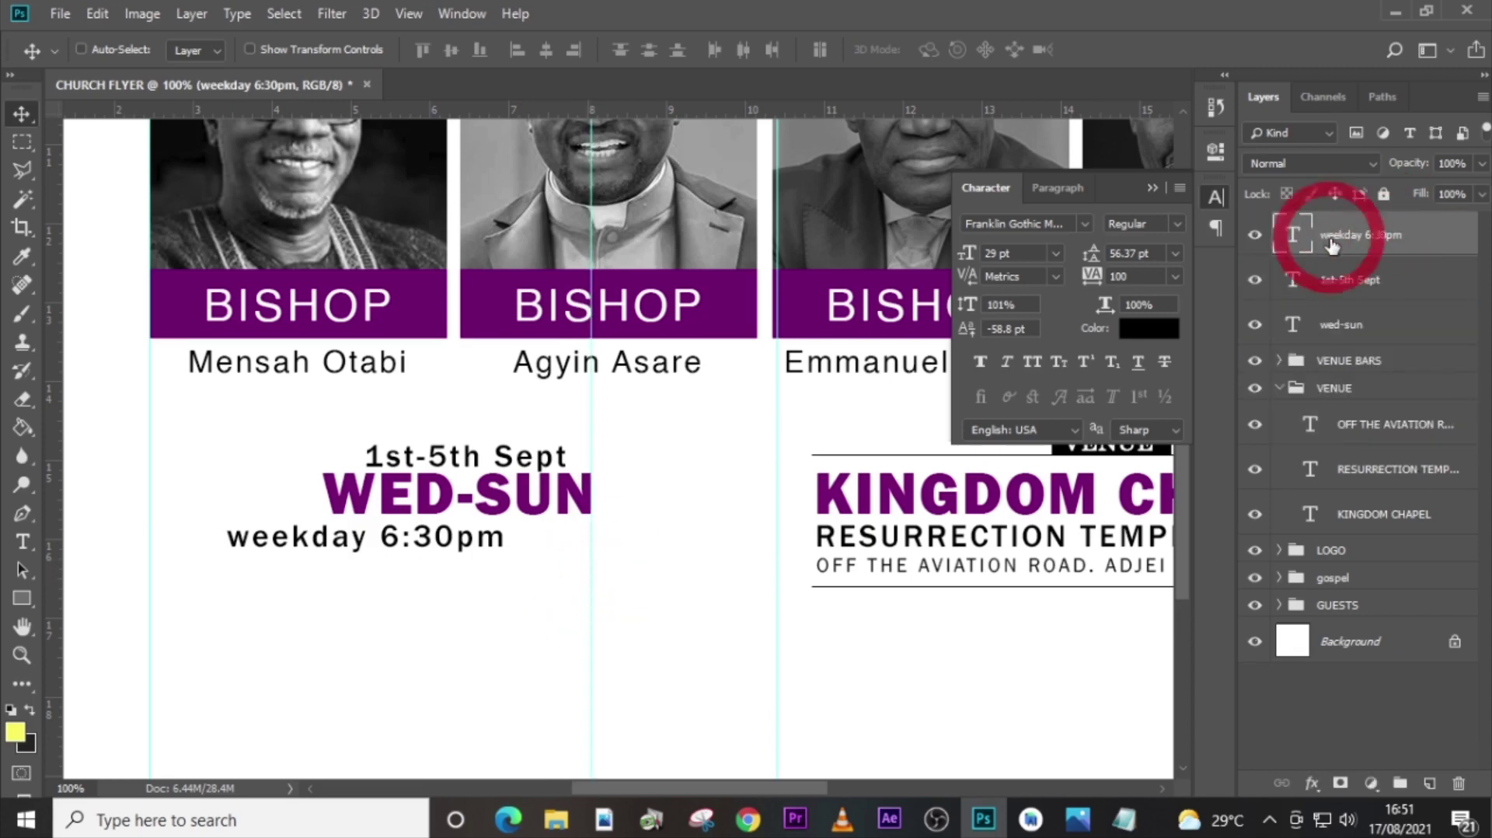
pyautogui.hotkey('shift', 'Right')
pyautogui.hotkey('shift', 'Right')
pyautogui.hotkey('shift', 'Right')
pyautogui.hotkey('shift', 'Right')
pyautogui.hotkey('shift', 'Right')
pyautogui.hotkey('shift', 'Right')
pyautogui.hotkey('shift', 'Right')
pyautogui.hotkey('shift', 'Right')
pyautogui.hotkey('shift', 'Right')
pyautogui.hotkey('shift', 'Right')
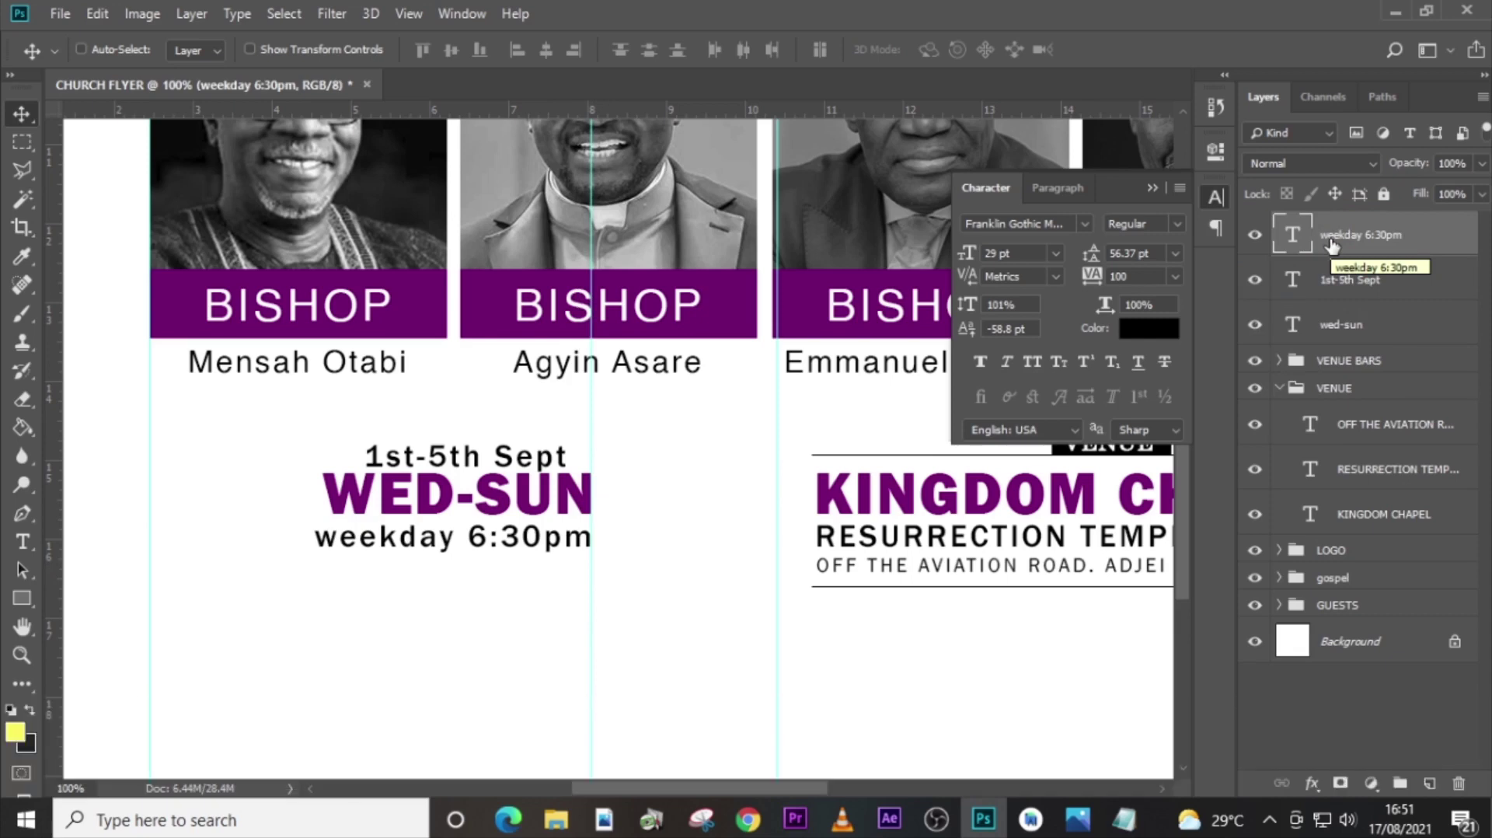
pyautogui.press('Up')
pyautogui.press('Up')
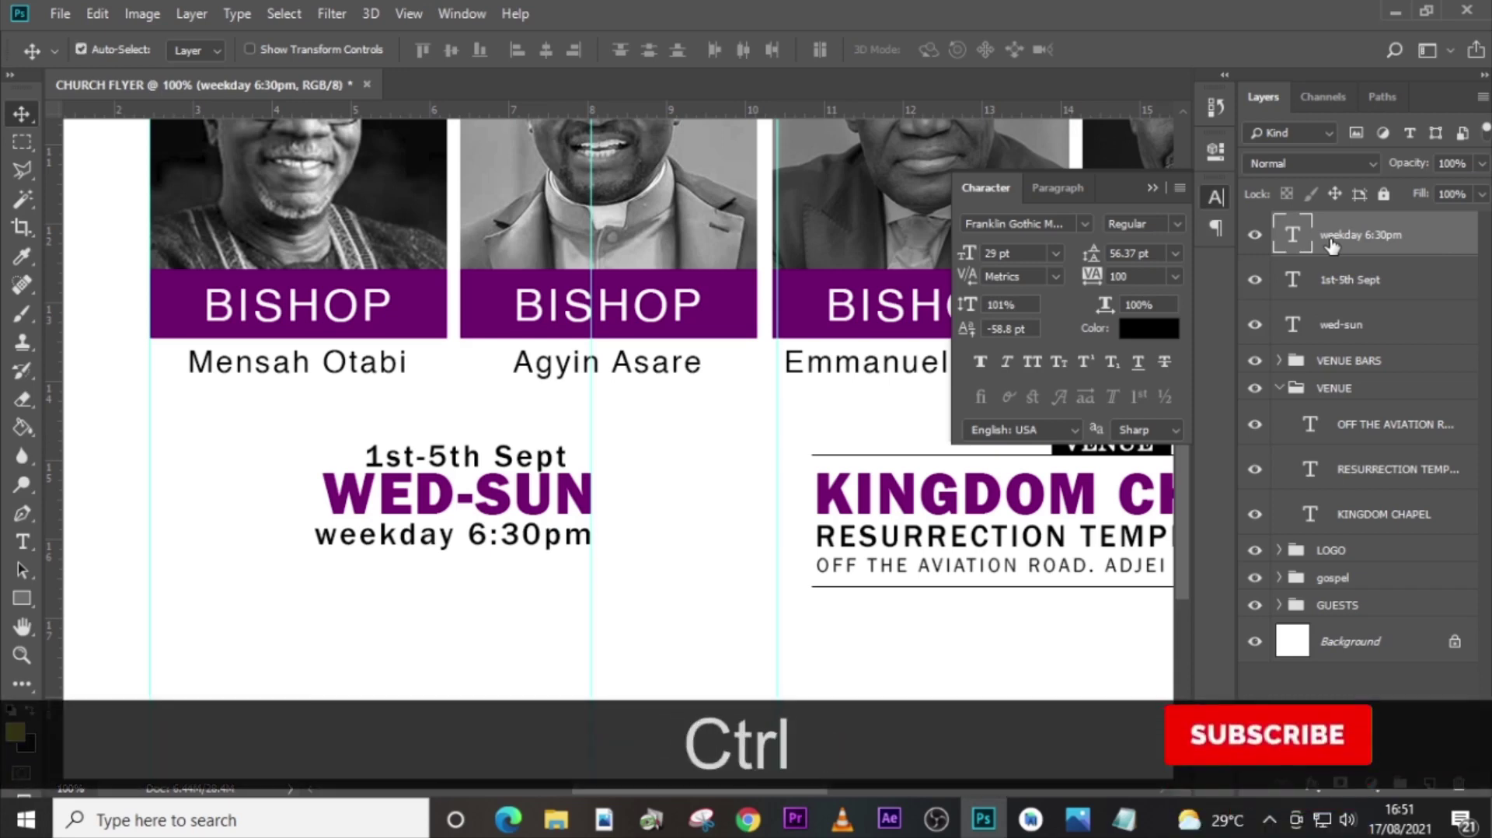
# Duplicate the weekday 6:30pm layer and place the copy directly below the original with tight line spacing.
pyautogui.hotkey('ctrl', 'j')
pyautogui.hotkey('shift', 'Down')
pyautogui.press('Down')
pyautogui.press('Down')
pyautogui.press('Down')
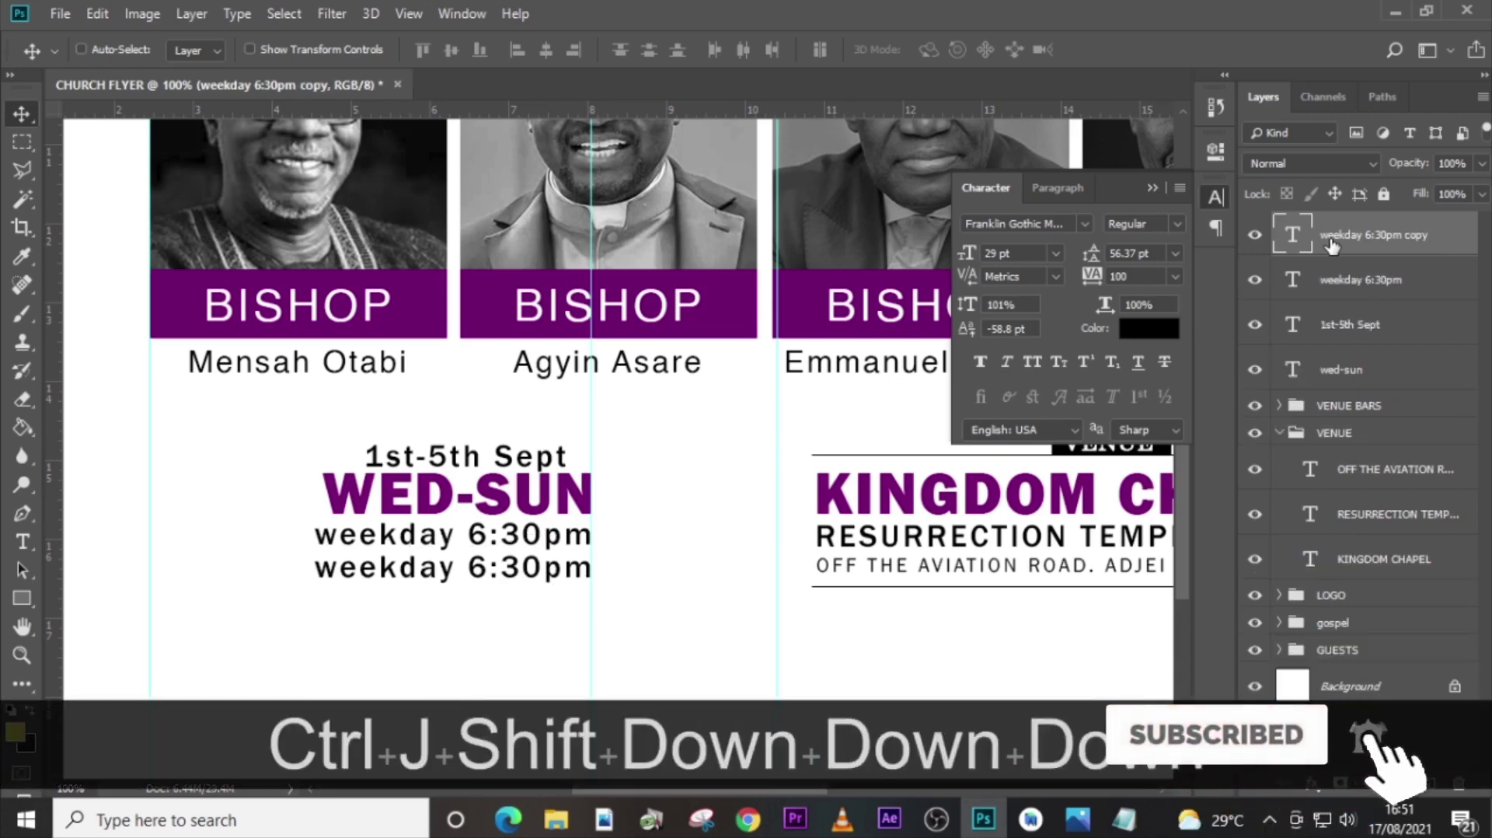
pyautogui.press('Up')
pyautogui.press('Up')
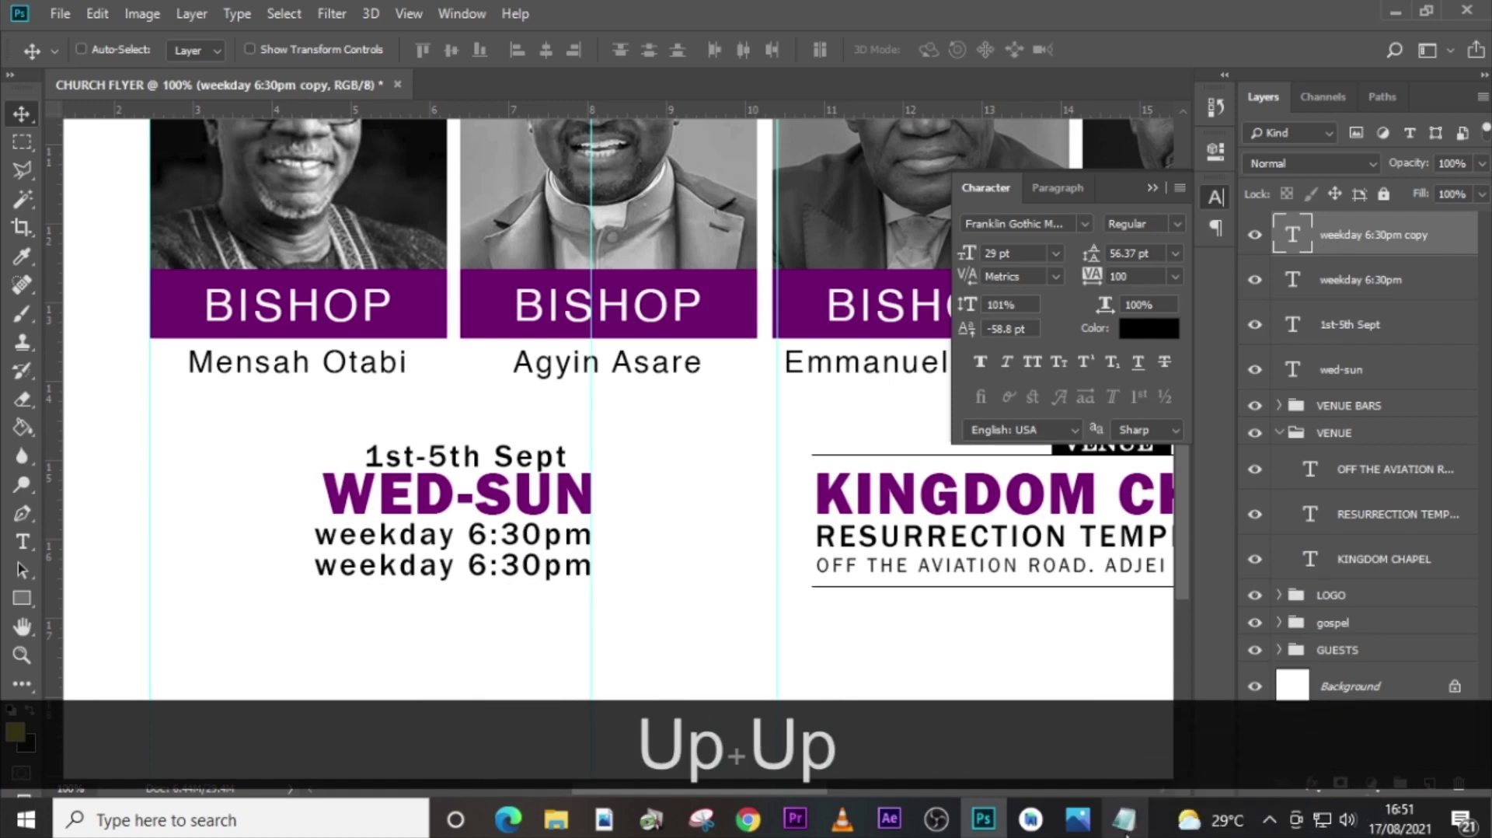
# Replace the text of the lower weekday 6:30pm copy with "sunday 9:00am" copied from u3.txt in Notepad.
pyautogui.click(1124, 820)
pyautogui.moveTo(742, 522); pyautogui.dragTo(592, 528)
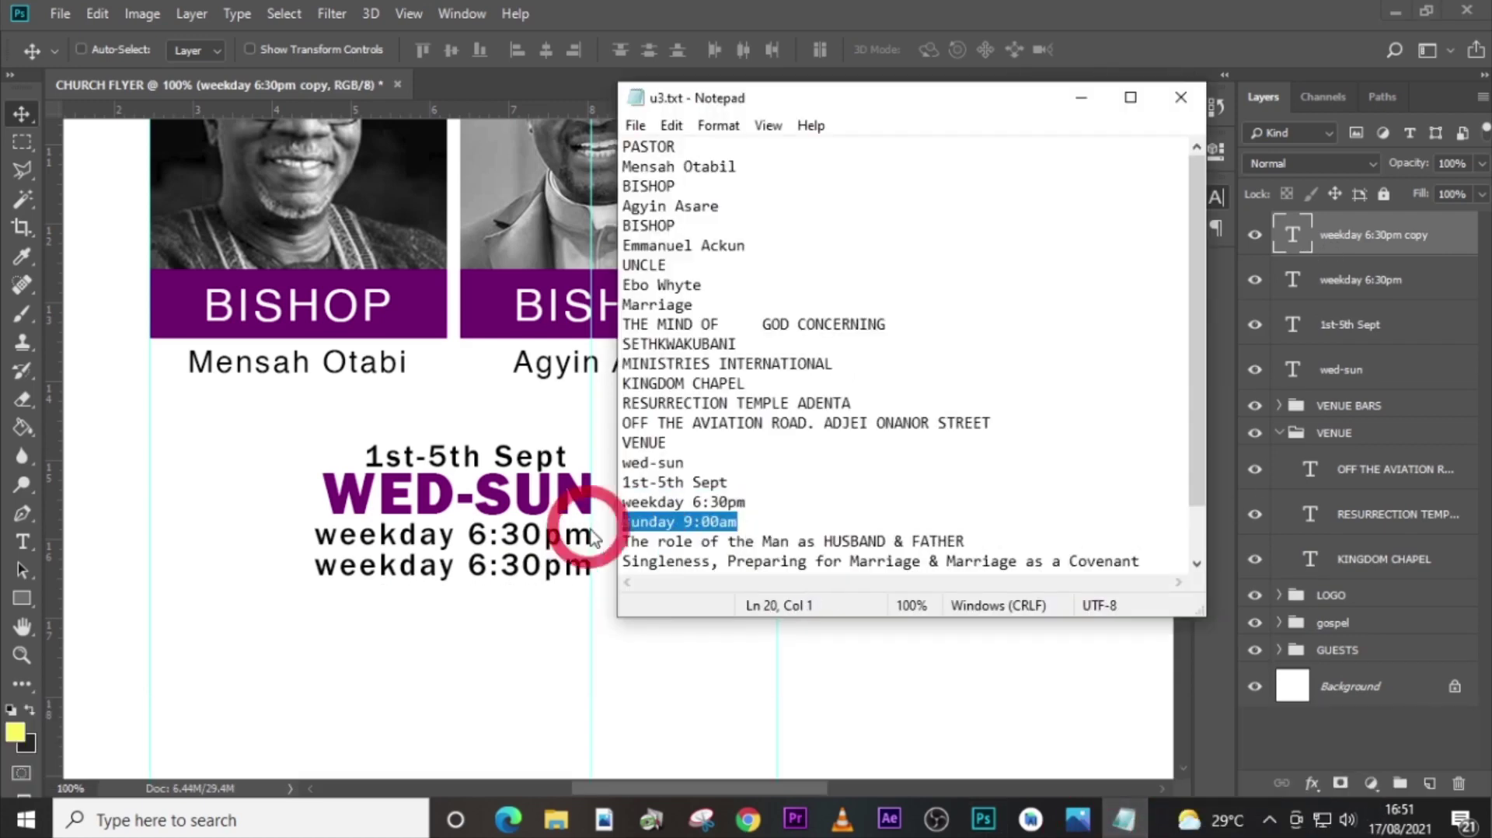
pyautogui.hotkey('ctrl', 'c')
pyautogui.click(1309, 221)
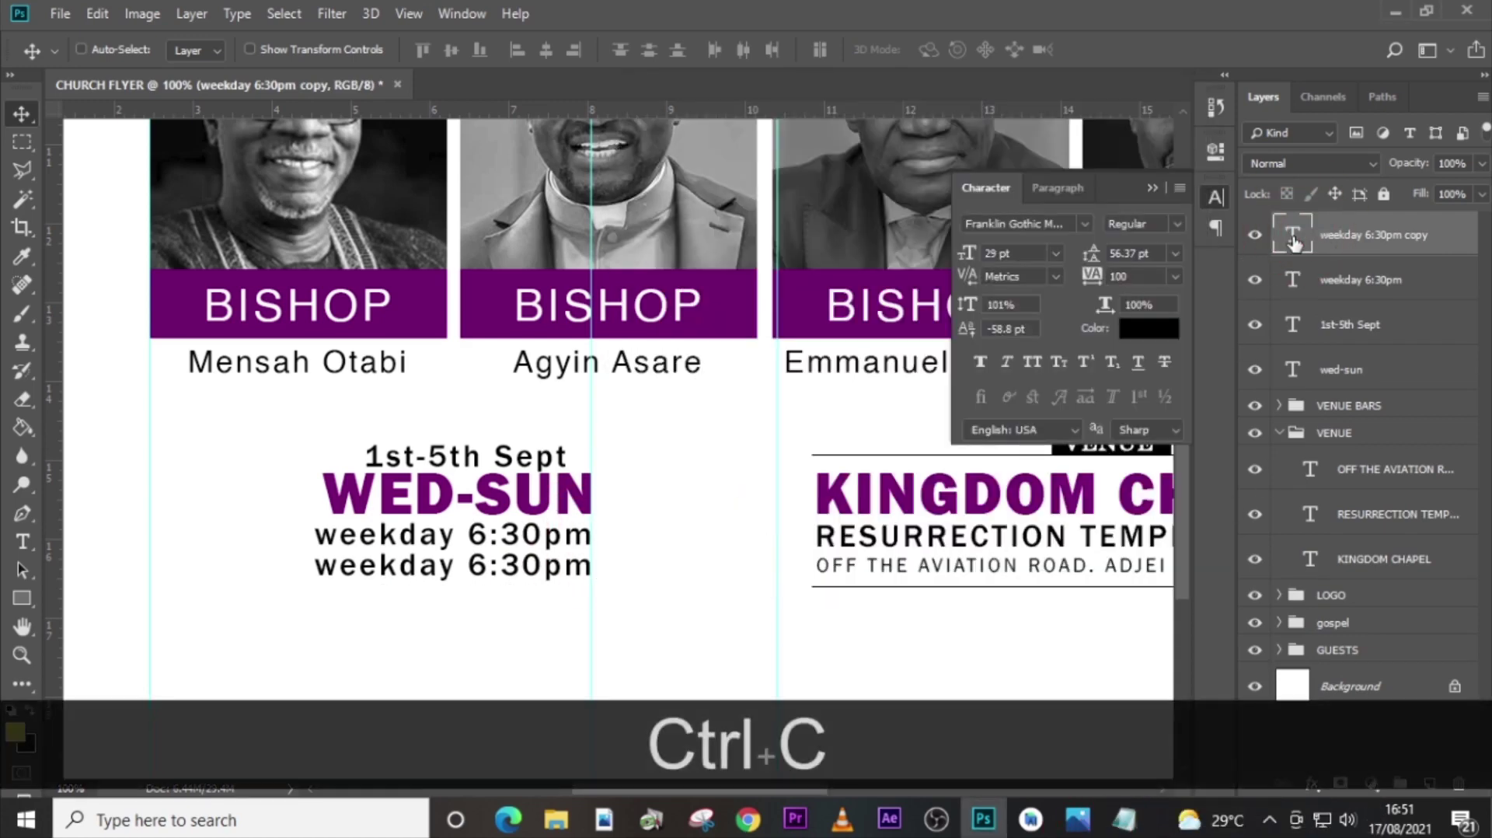
pyautogui.doubleClick(1292, 236)
pyautogui.hotkey('ctrl', 'v')
pyautogui.hotkey('ctrl', 'Return')
pyautogui.press('v')
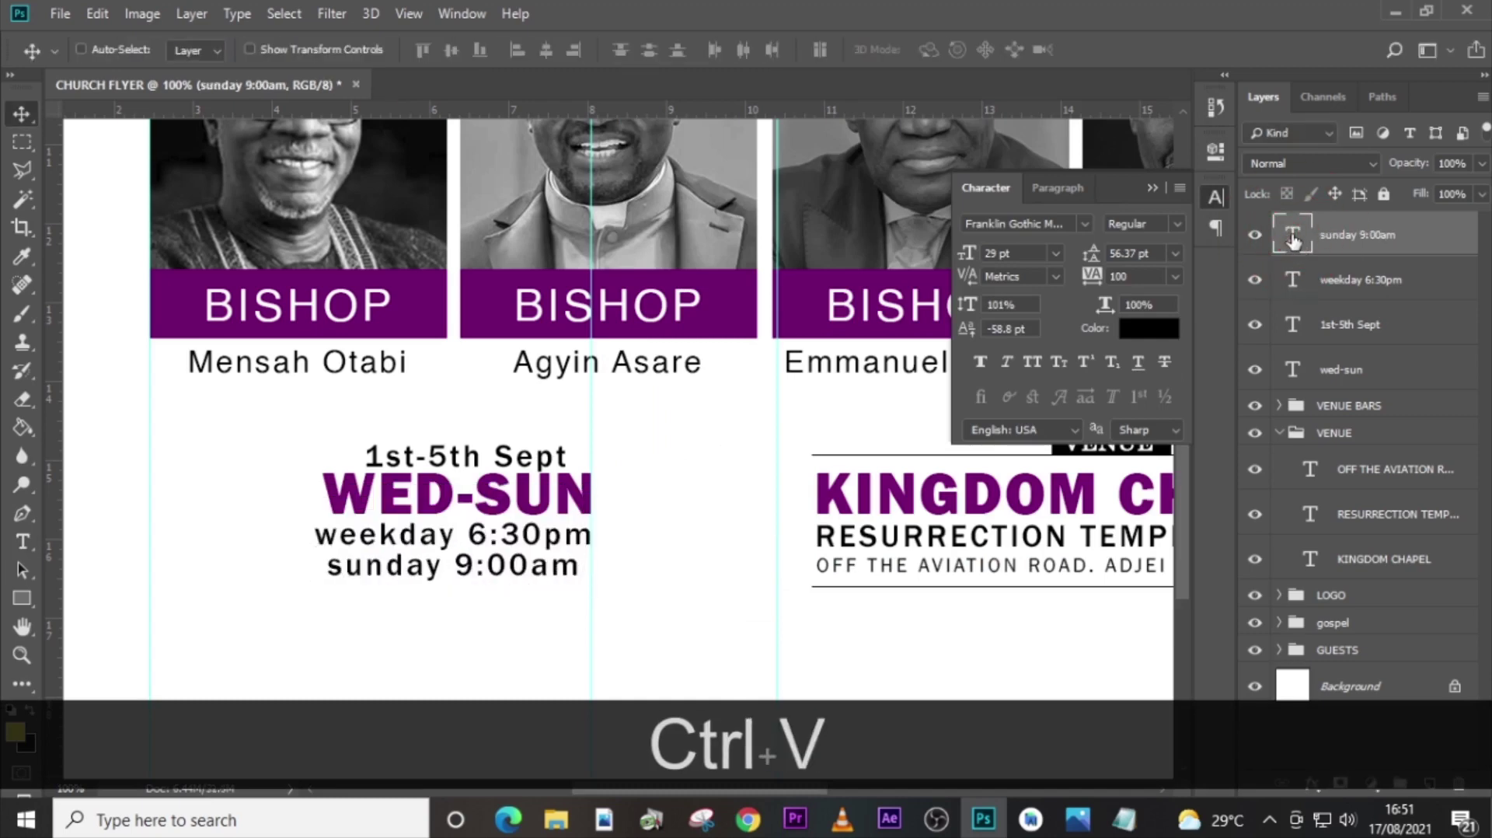
# Shift the sunday 9:00am line horizontally so its right edge aligns with the guide at the end of WED-SUN.
pyautogui.hotkey('shift', 'Right')
pyautogui.hotkey('shift', 'Right')
pyautogui.press('Left')
pyautogui.press('Left')
pyautogui.press('Left')
pyautogui.press('Left')
pyautogui.press('Left')
pyautogui.press('Left')
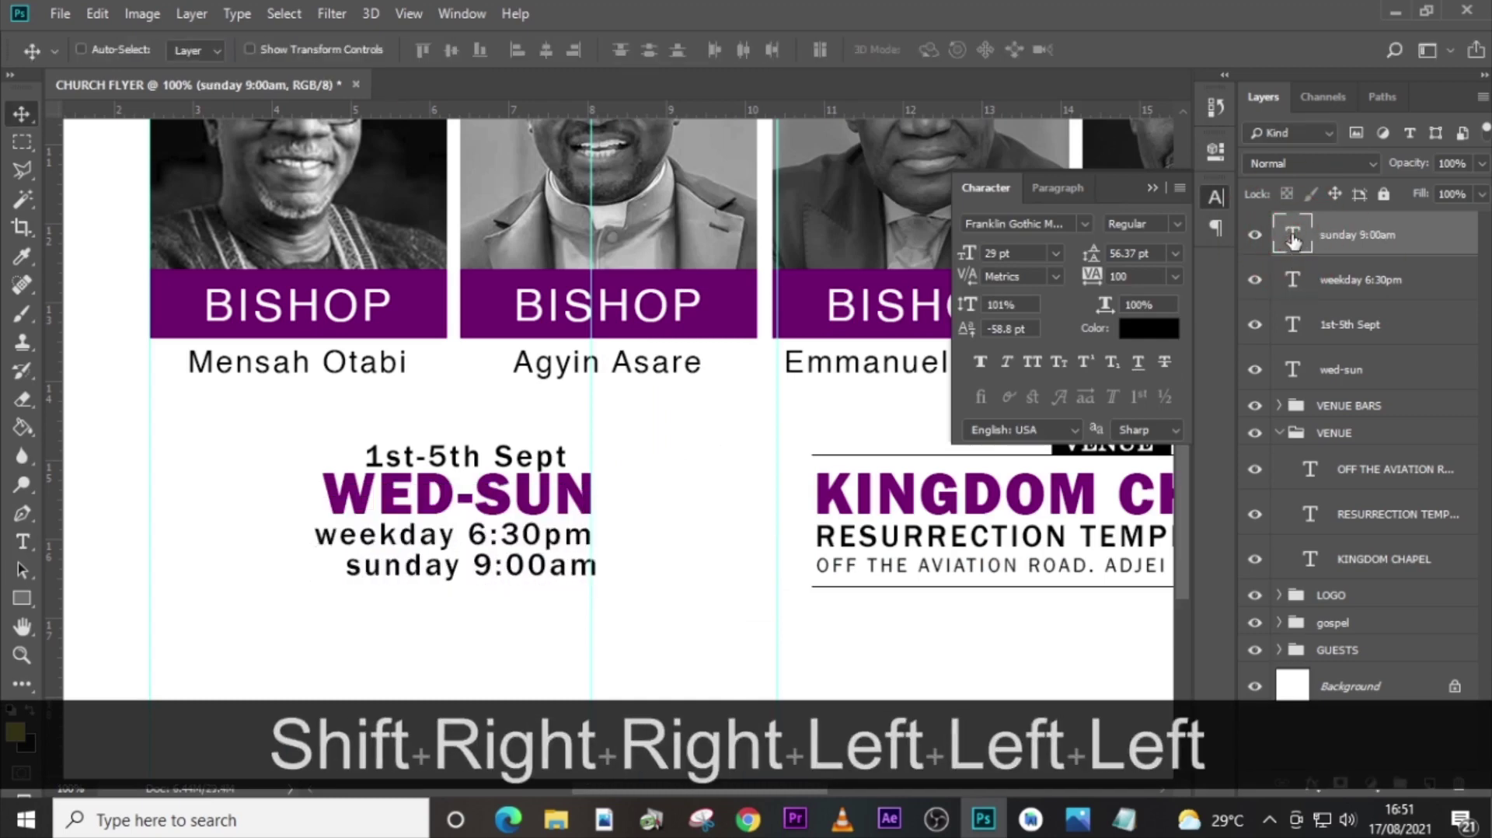
pyautogui.press('Left')
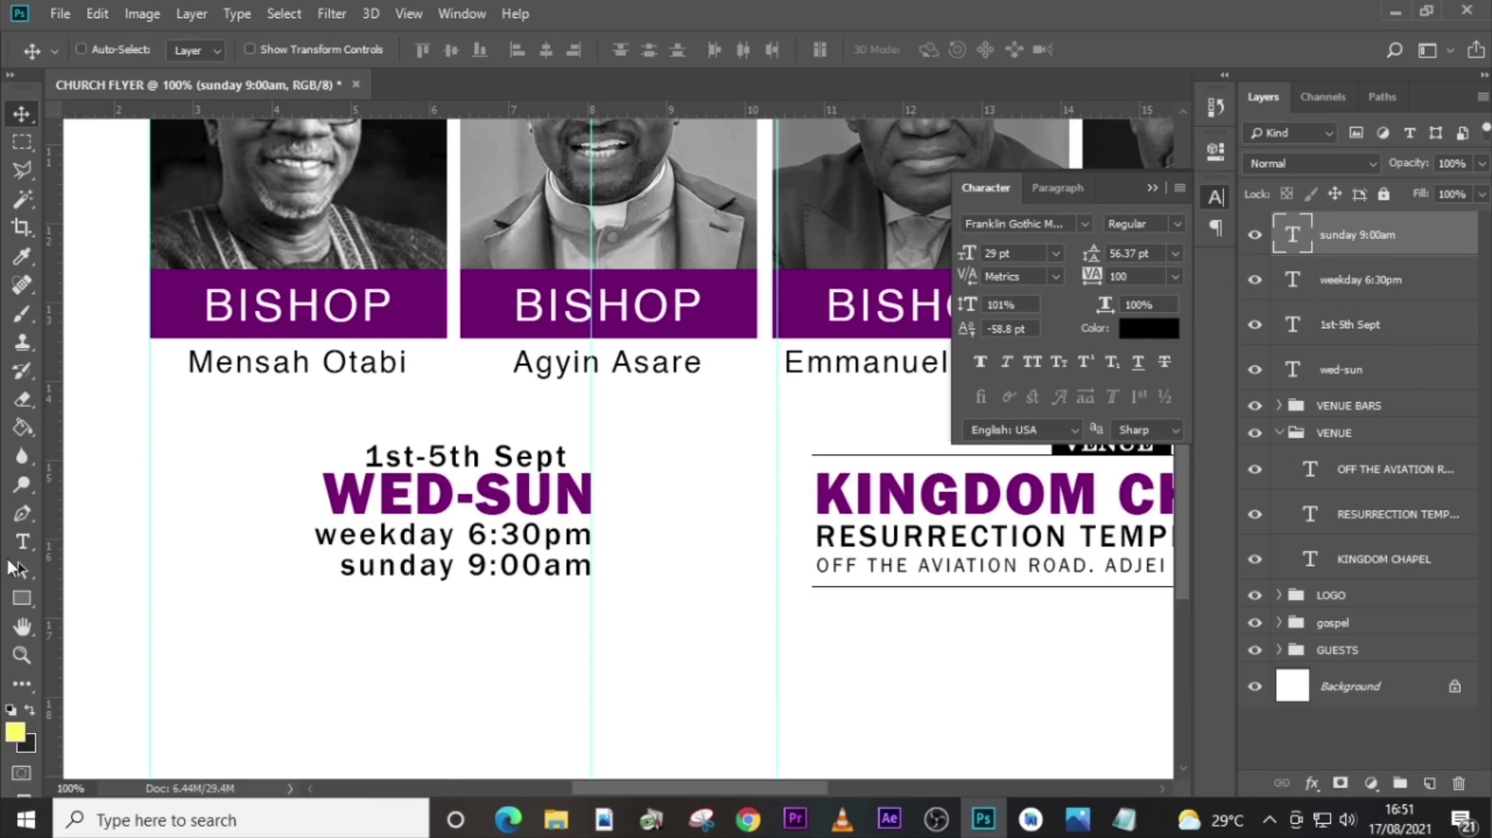
# Draw a rectangle of about 125 × 58 px covering the 6:30pm and 9:00am times.
pyautogui.click(22, 597)
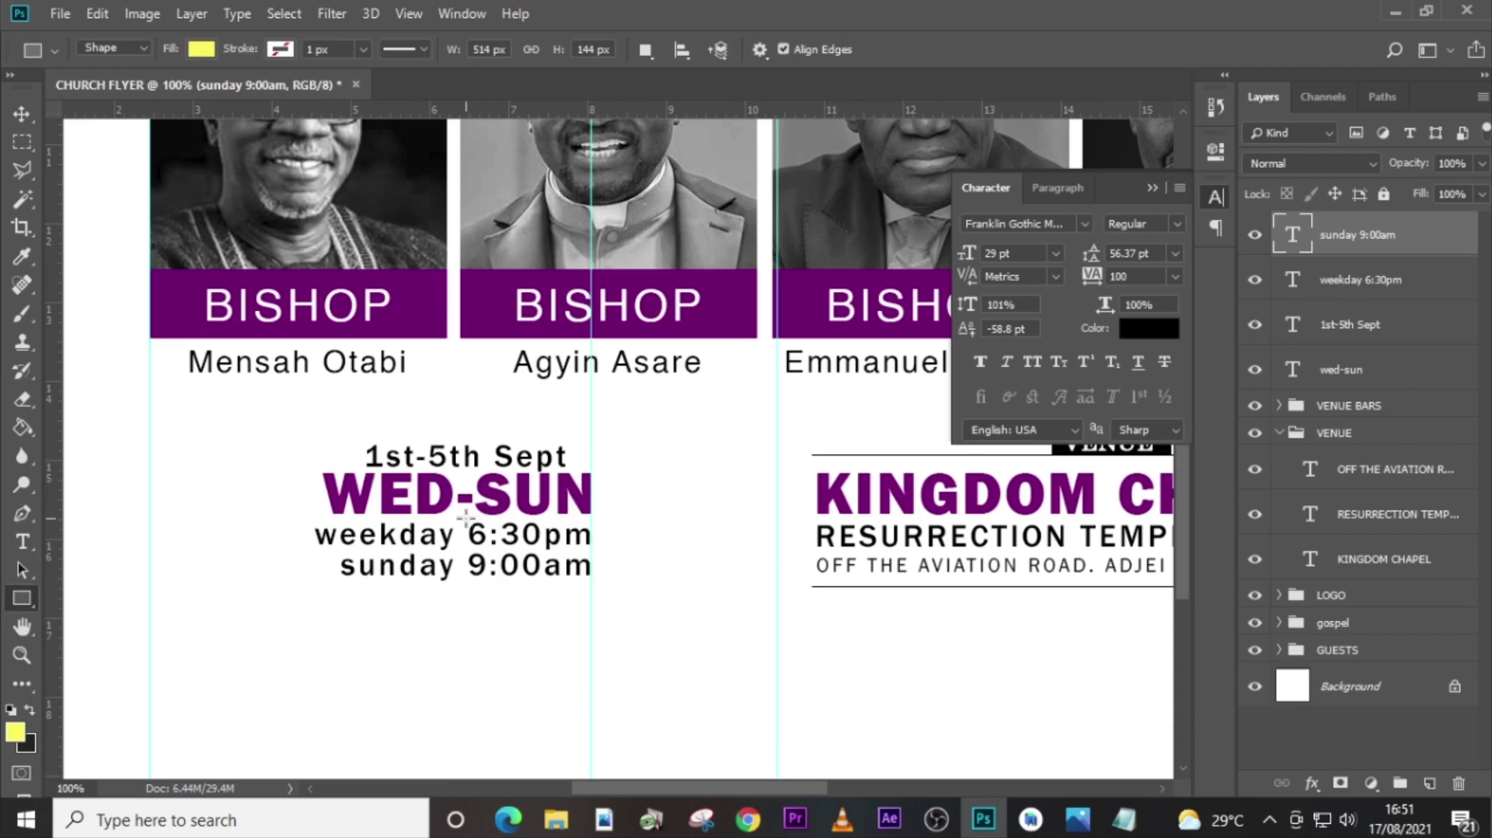
pyautogui.moveTo(465, 518); pyautogui.dragTo(599, 581)
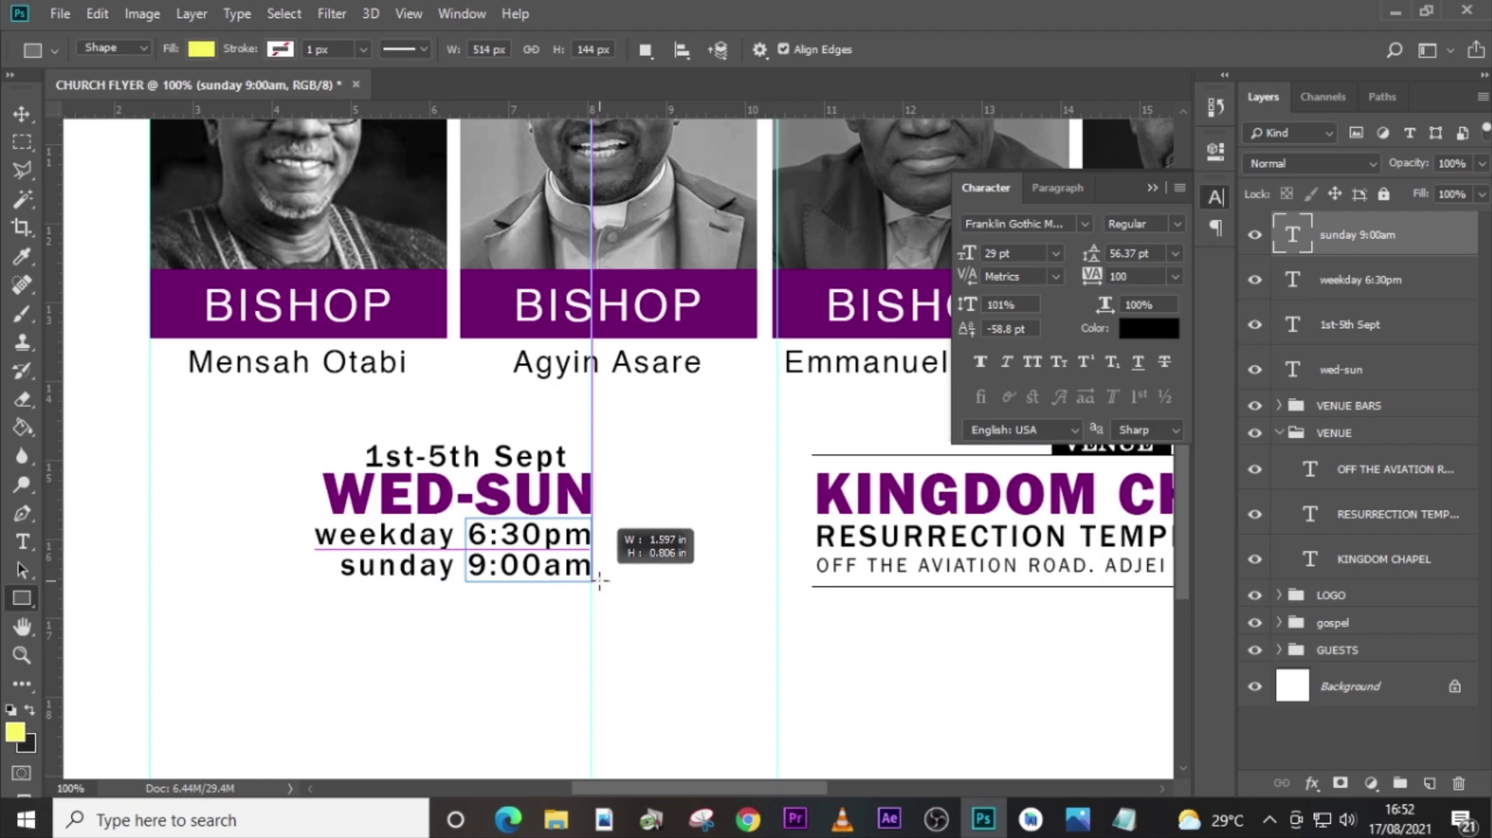
pyautogui.moveTo(599, 579); pyautogui.dragTo(602, 580)
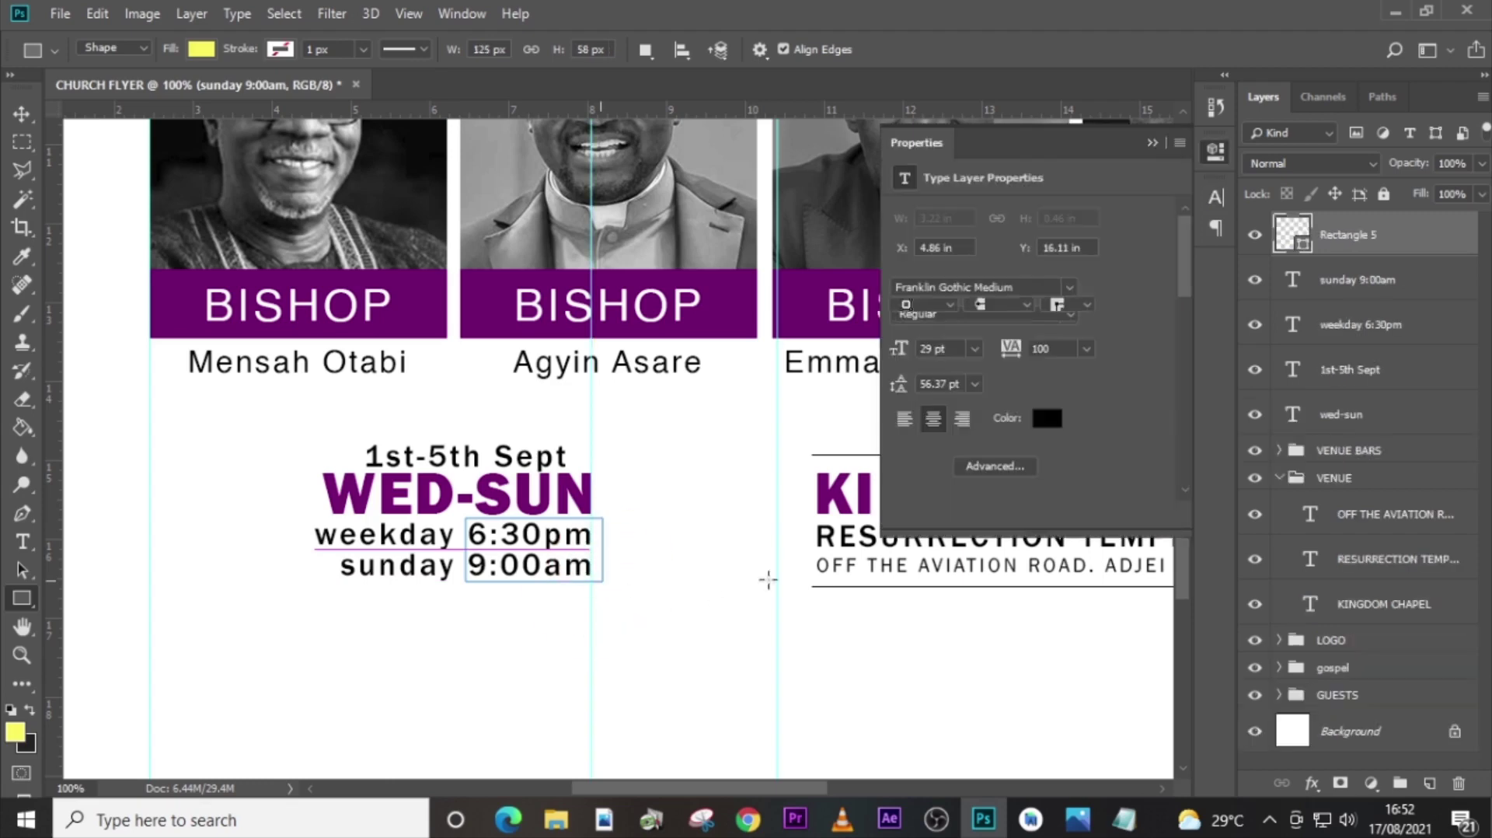
# Fill the rectangle over the times with black (000000) and place its layer directly beneath the weekday 6:30pm layer.
pyautogui.click(904, 280)
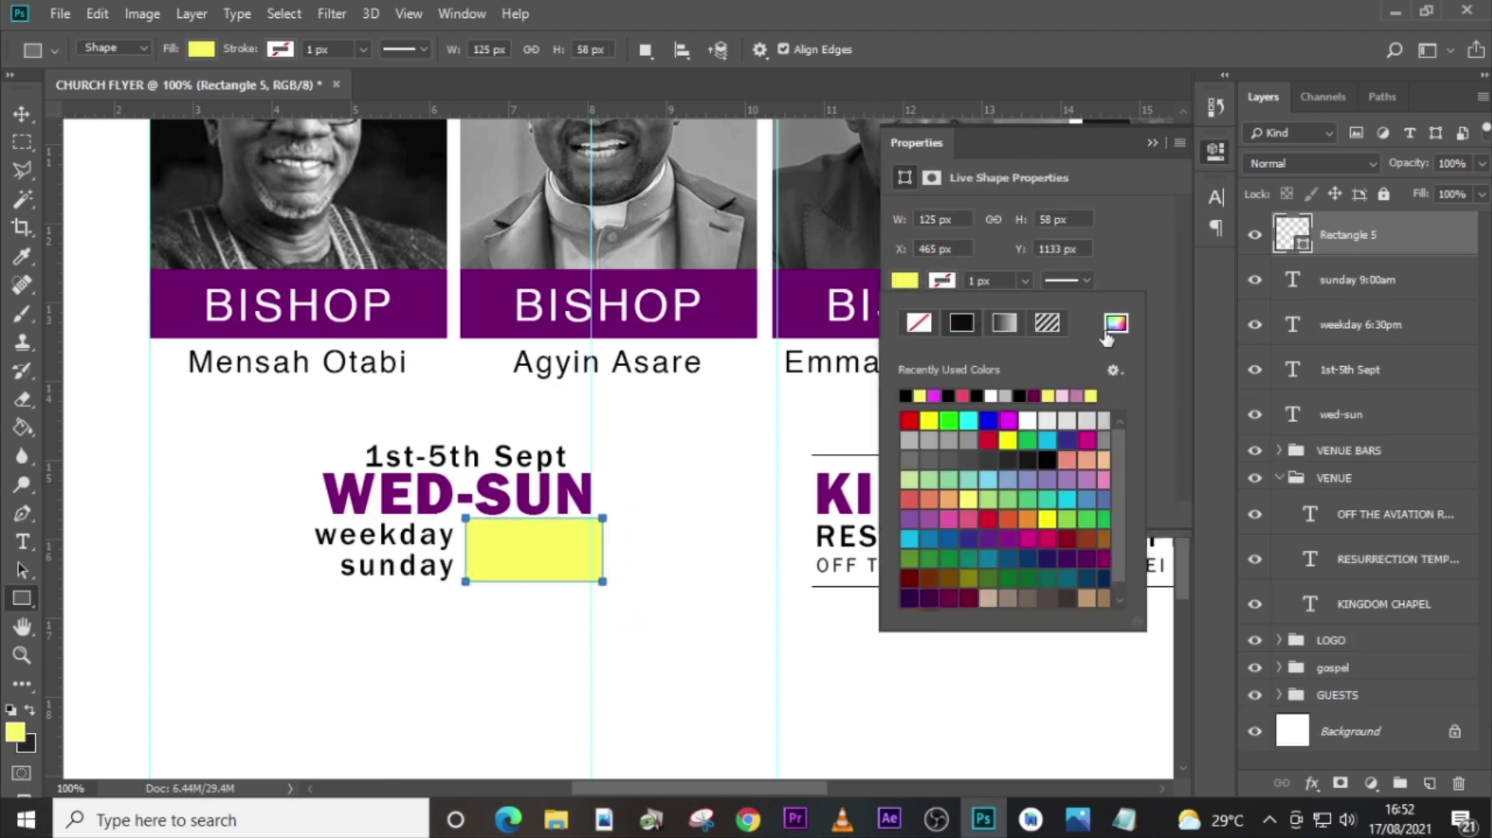
pyautogui.click(1116, 322)
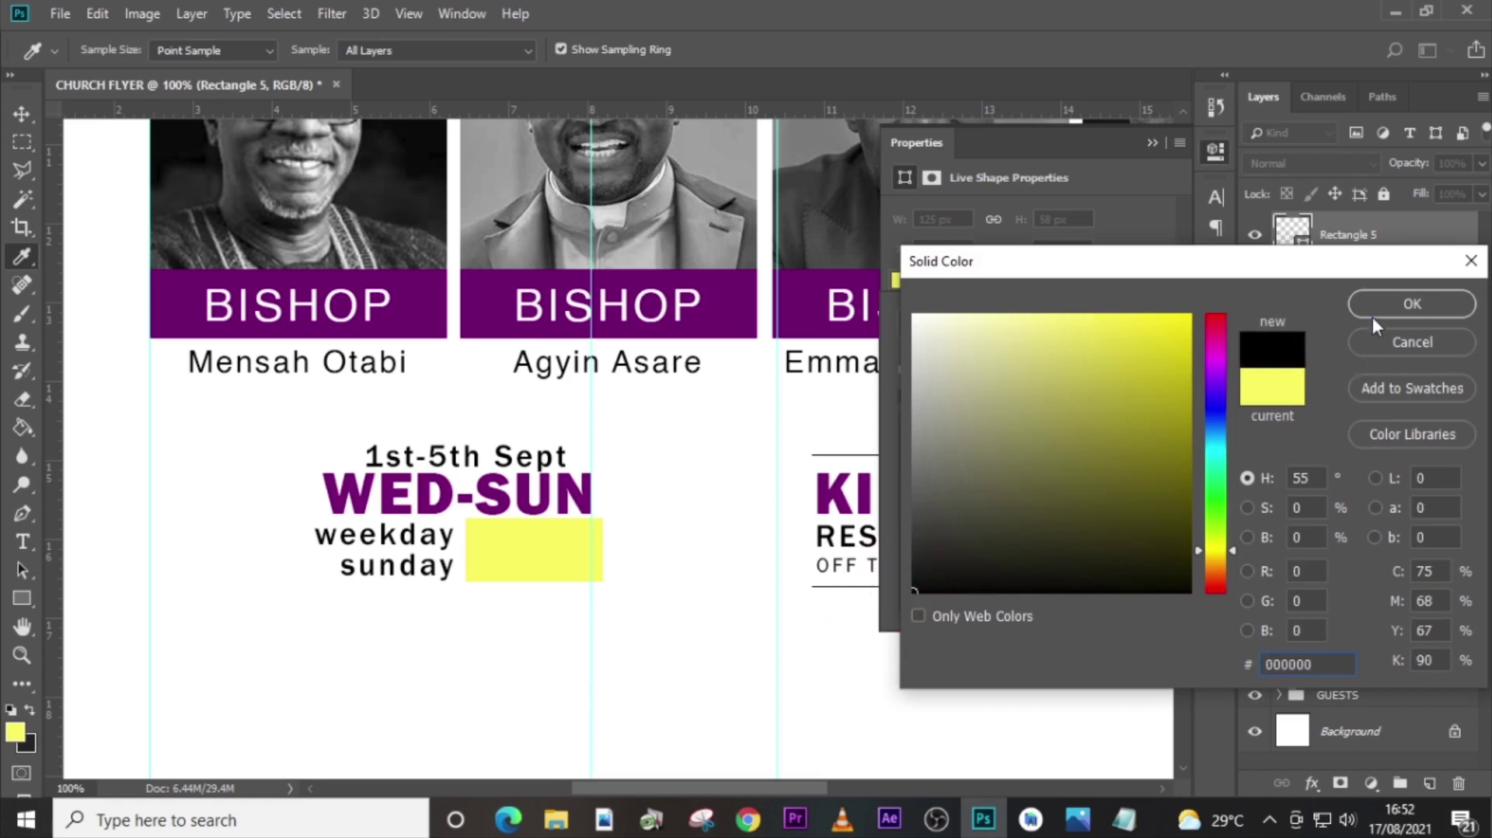
pyautogui.click(1412, 302)
pyautogui.moveTo(1345, 247); pyautogui.dragTo(1356, 338)
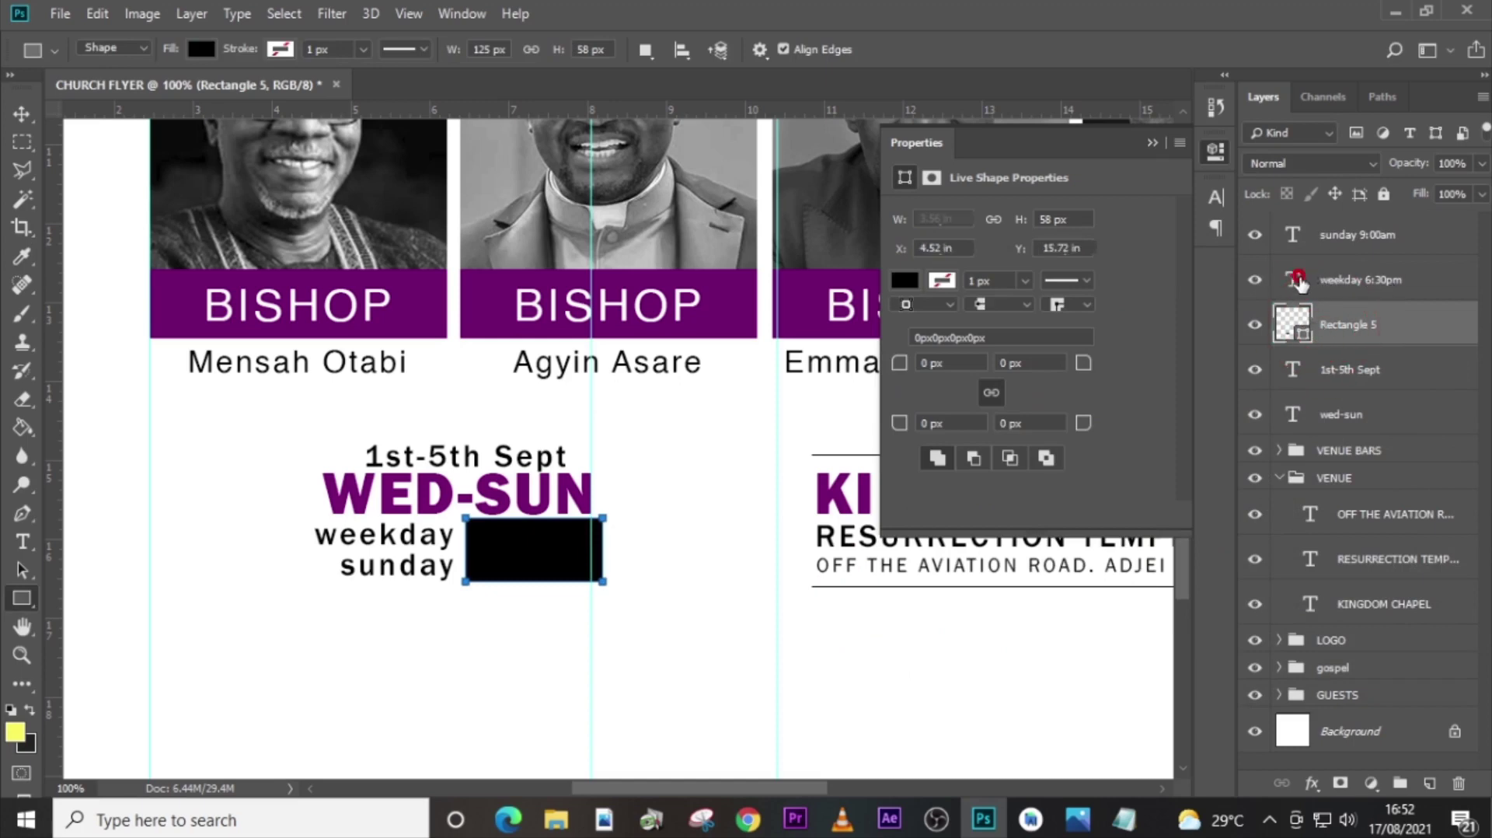
# Colour only the 6:30pm part of the weekday line white (ffffff).
pyautogui.doubleClick(1311, 282)
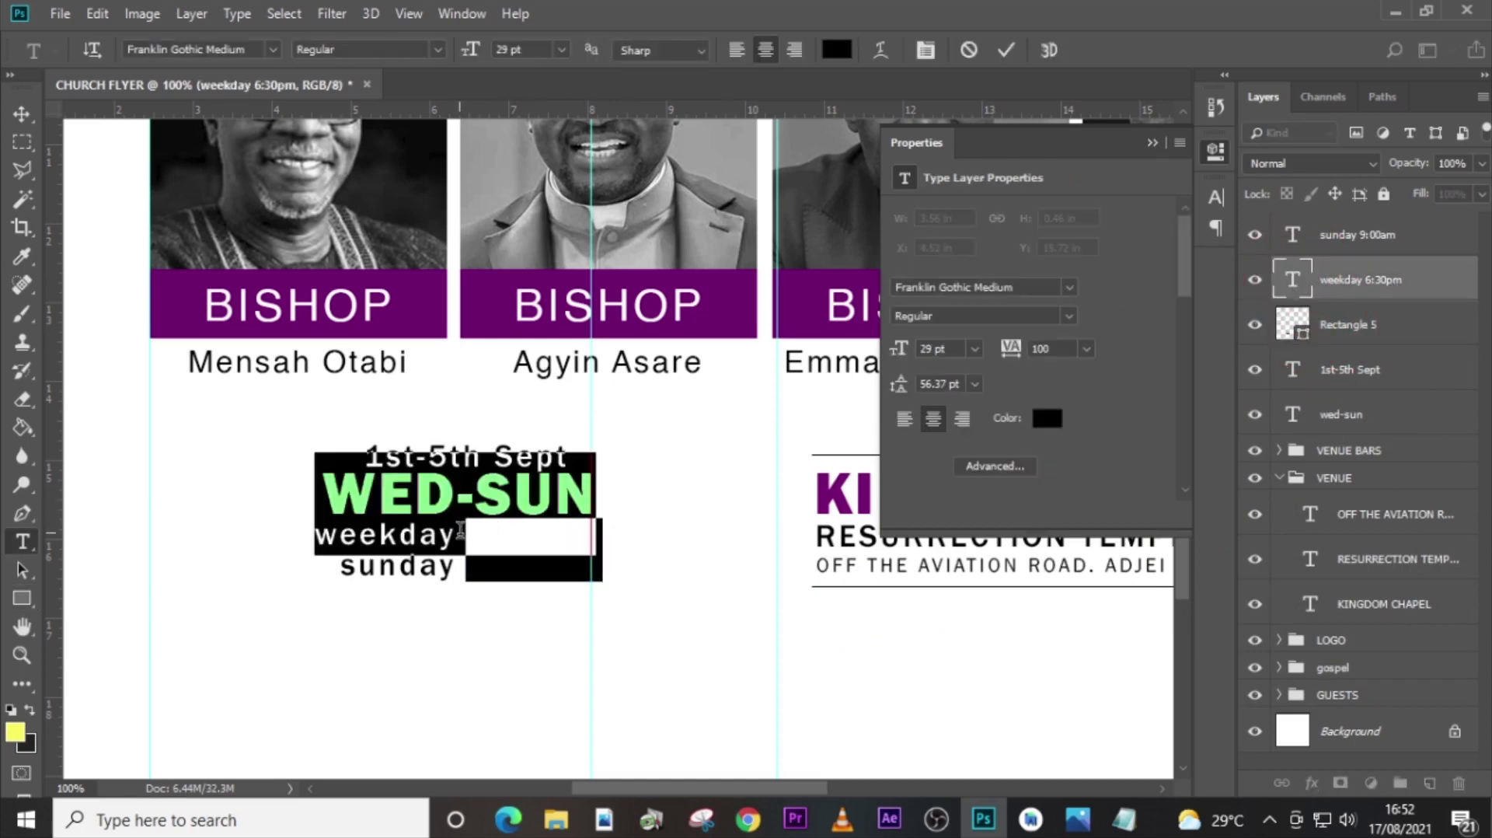
pyautogui.moveTo(467, 530); pyautogui.dragTo(633, 537)
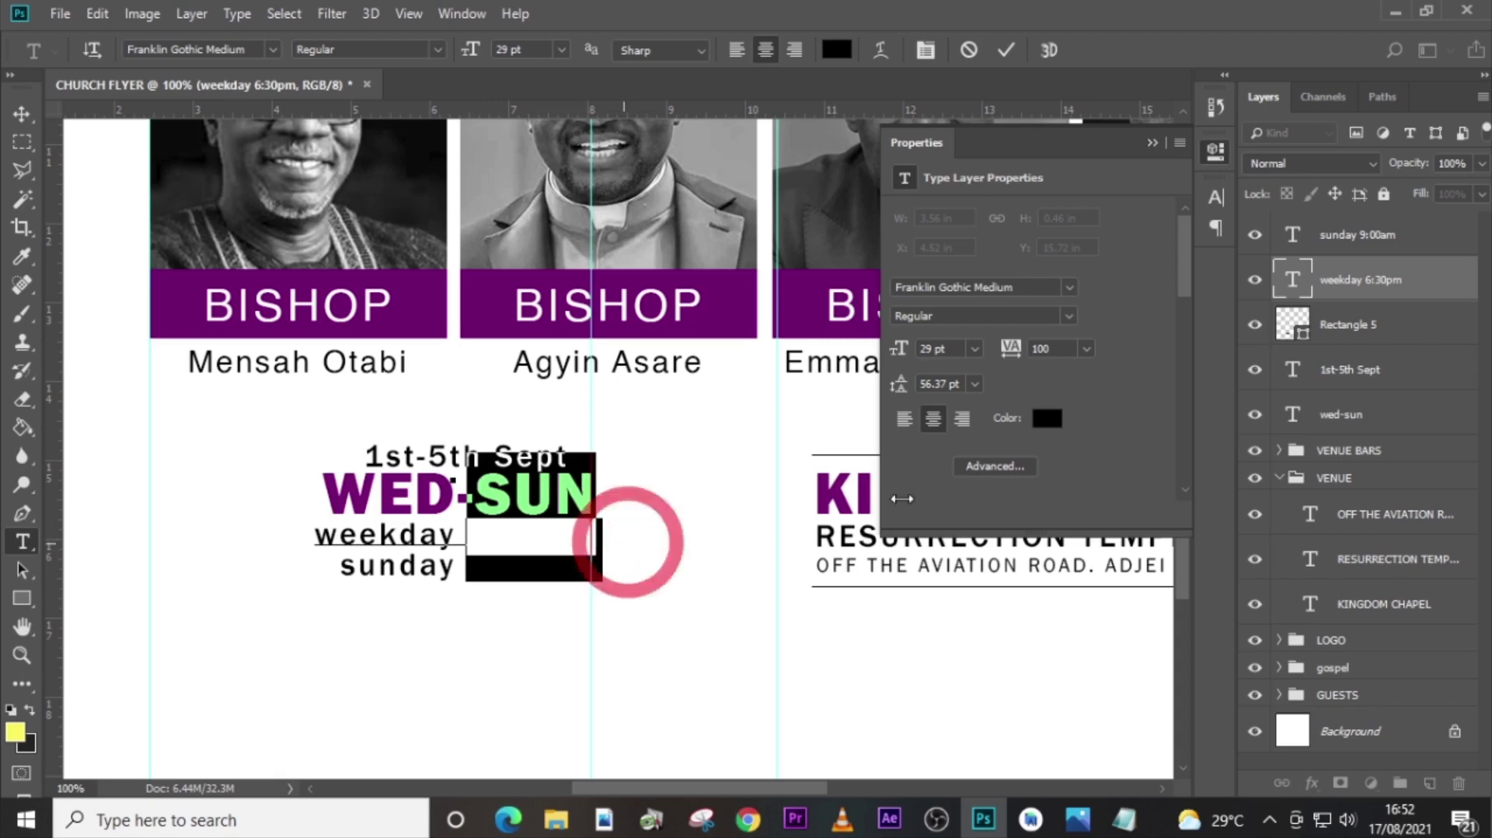
pyautogui.click(1217, 200)
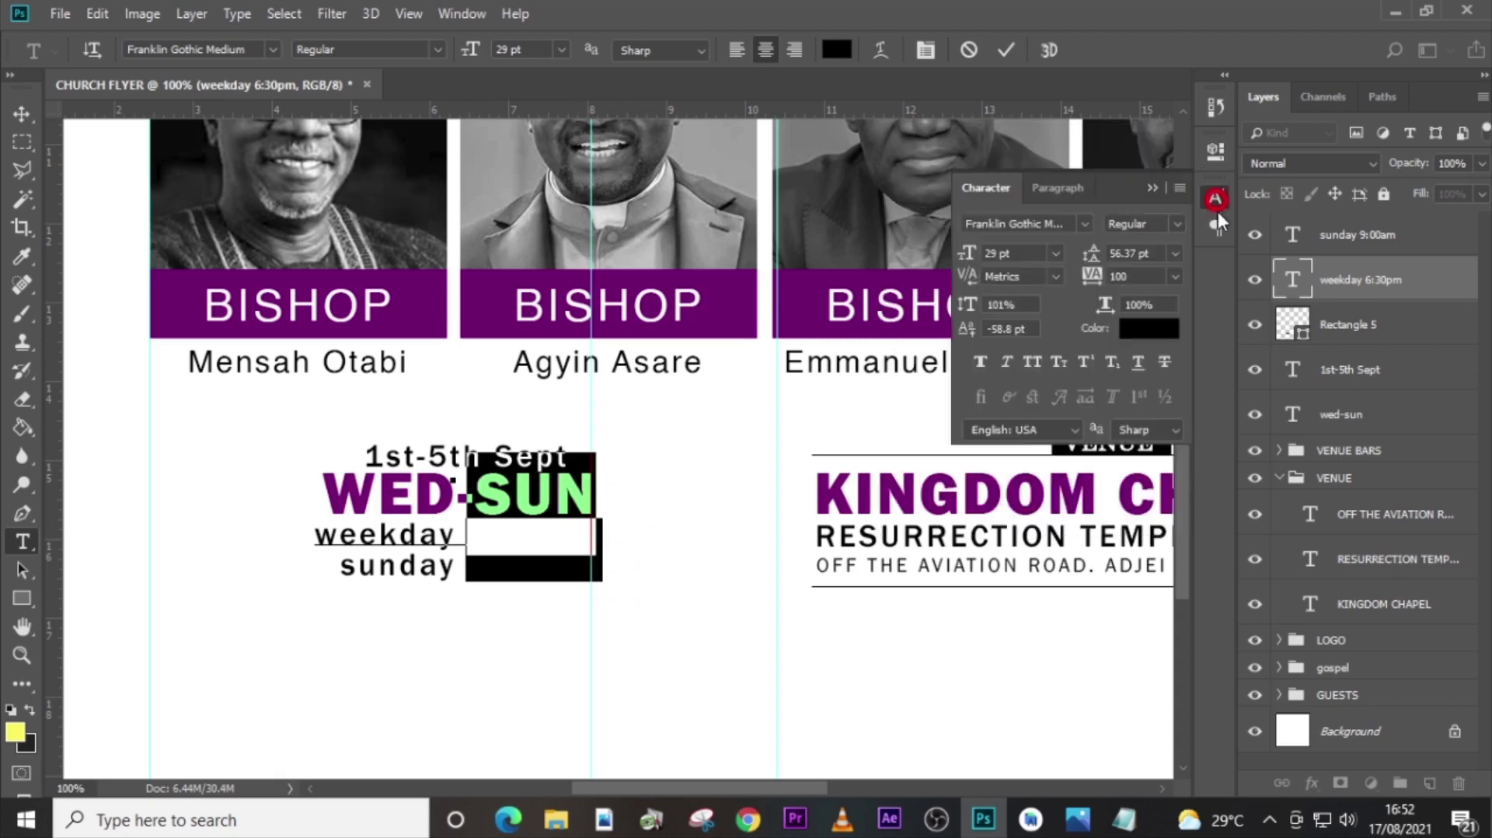
pyautogui.click(1150, 339)
pyautogui.moveTo(939, 320); pyautogui.dragTo(913, 313)
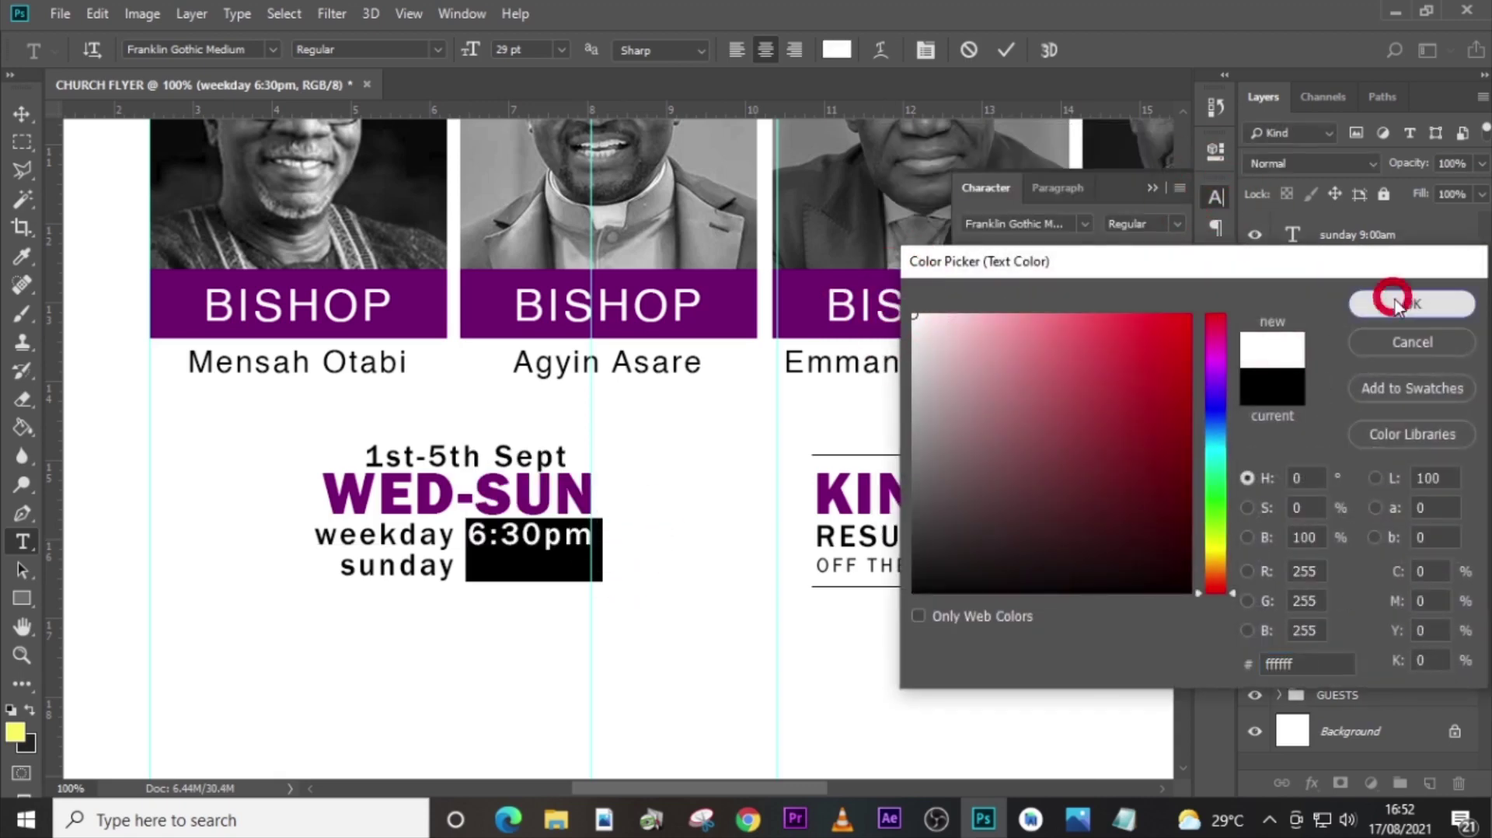
pyautogui.click(1389, 303)
# Colour only the 9:00am part of the sunday line white.
pyautogui.click(1309, 241)
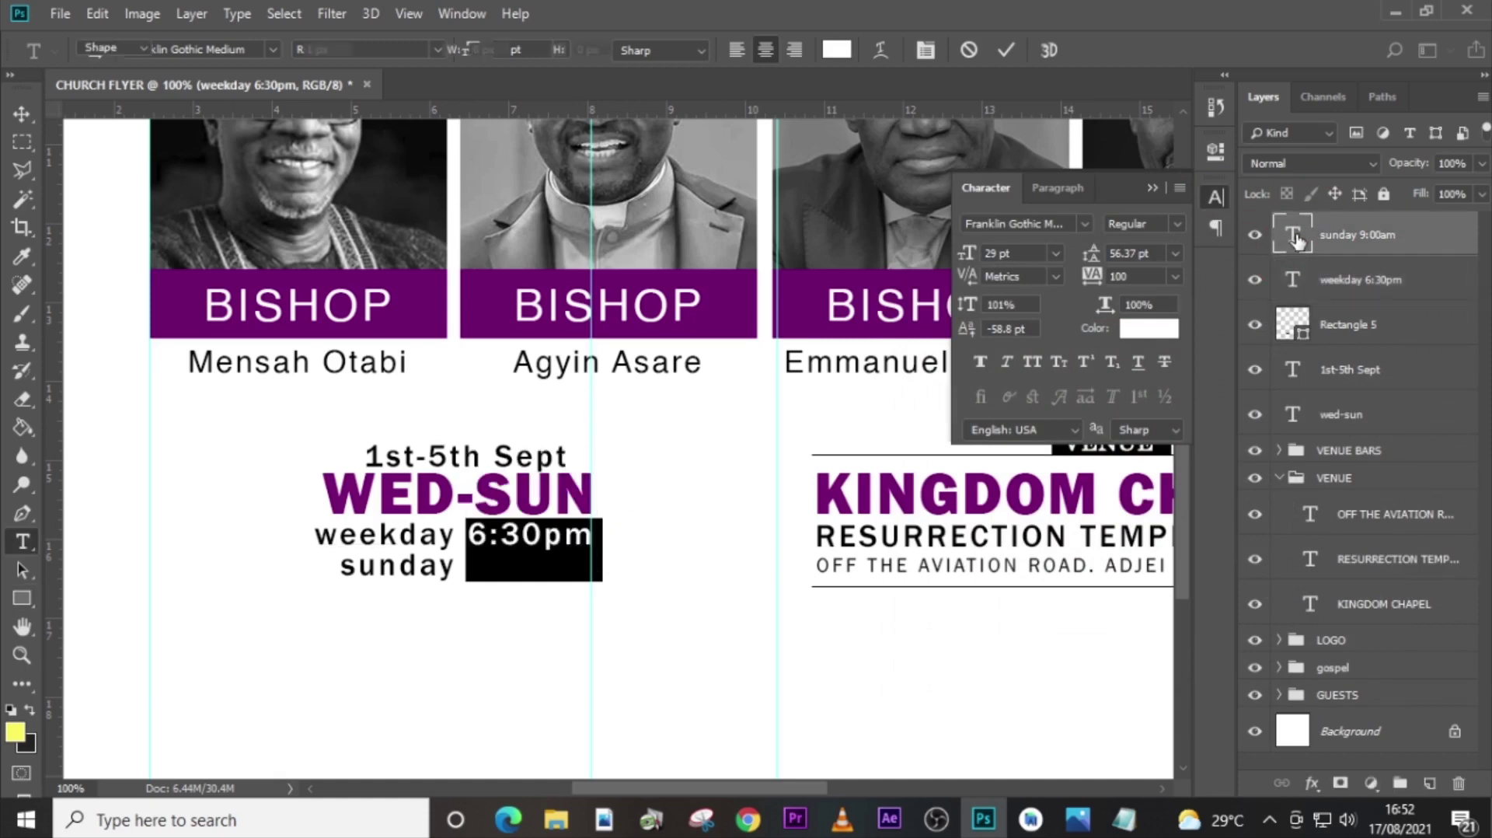
pyautogui.doubleClick(1294, 235)
pyautogui.moveTo(470, 564); pyautogui.dragTo(665, 559)
pyautogui.click(1129, 335)
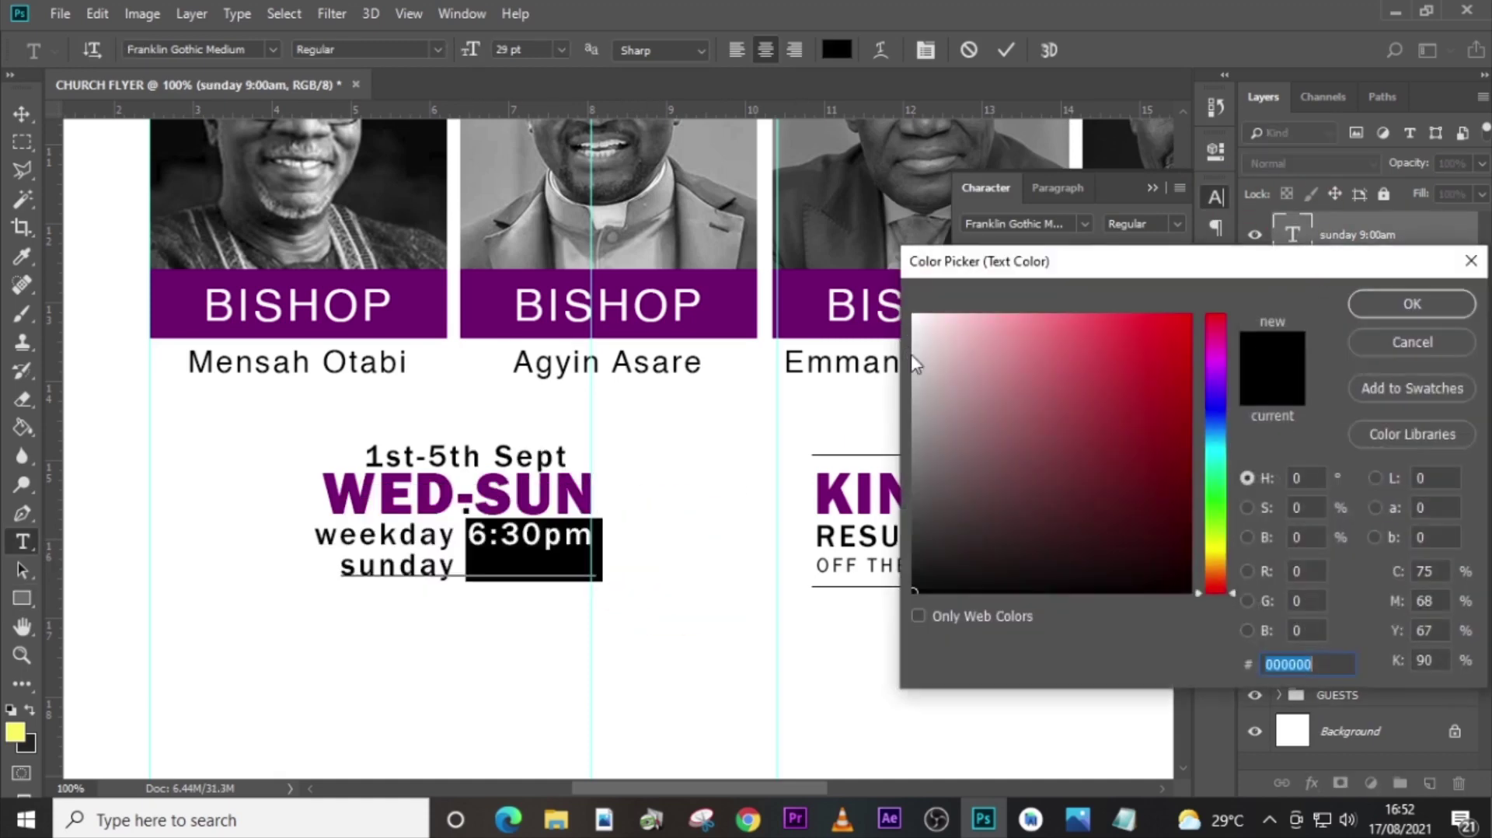
pyautogui.moveTo(910, 353); pyautogui.dragTo(914, 315)
pyautogui.click(1369, 305)
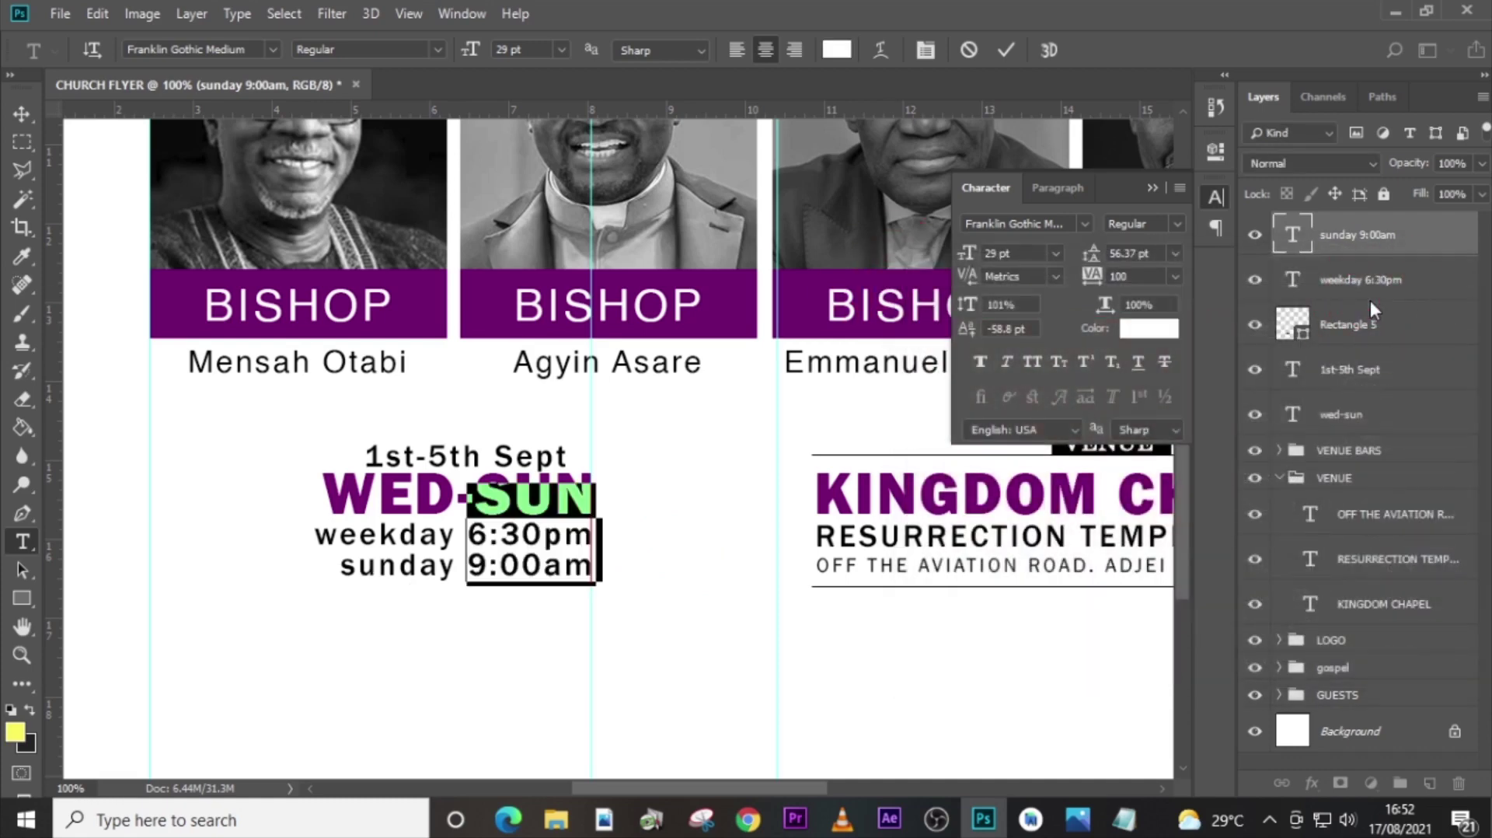
pyautogui.click(1299, 251)
# Nudge the black rectangle left until its right edge nearly meets the guide at the end of WED-SUN.
pyautogui.press('u')
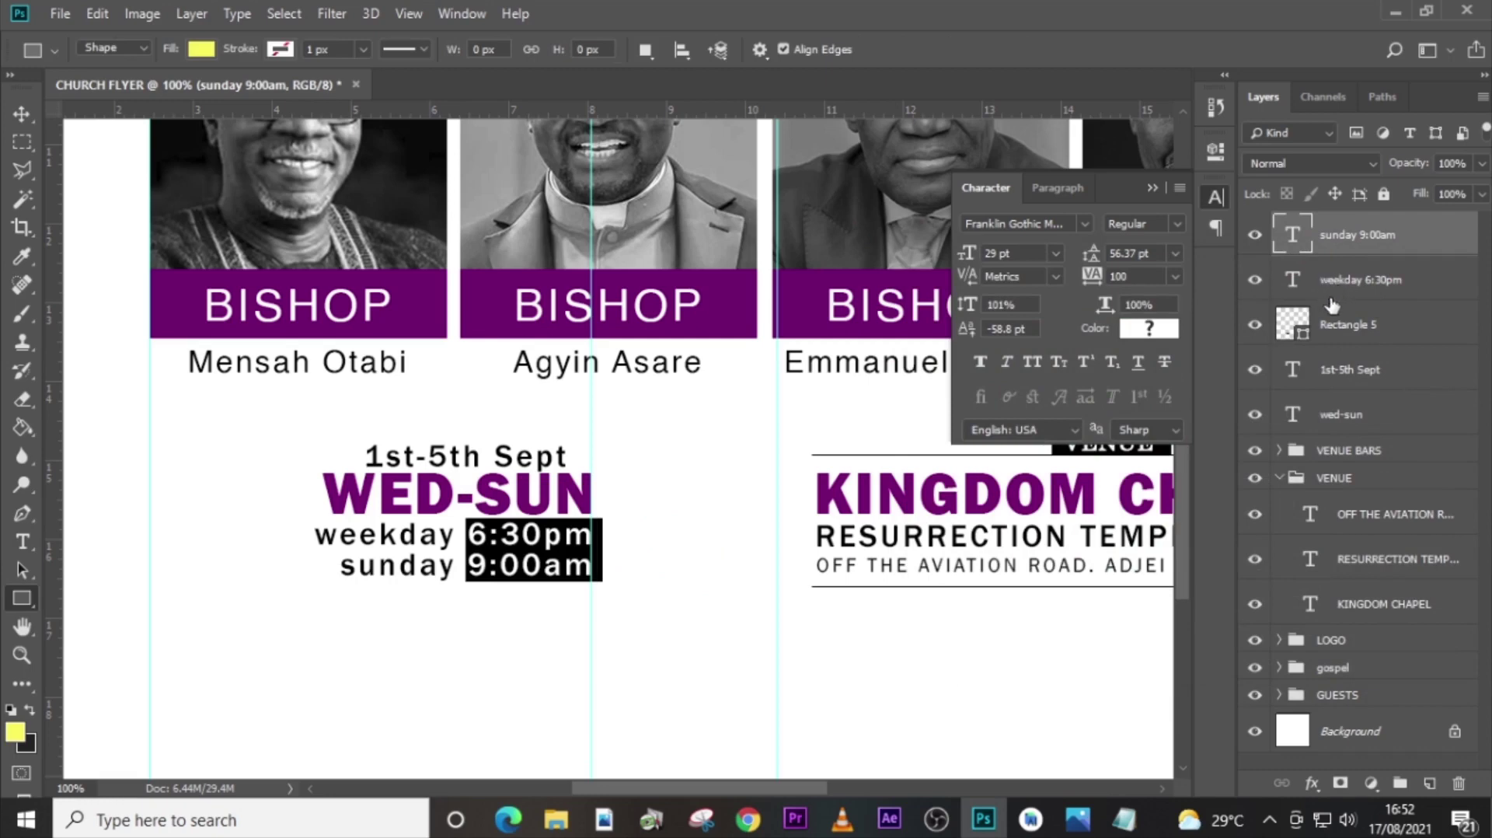
pyautogui.click(1331, 328)
pyautogui.press('Left')
pyautogui.press('Left')
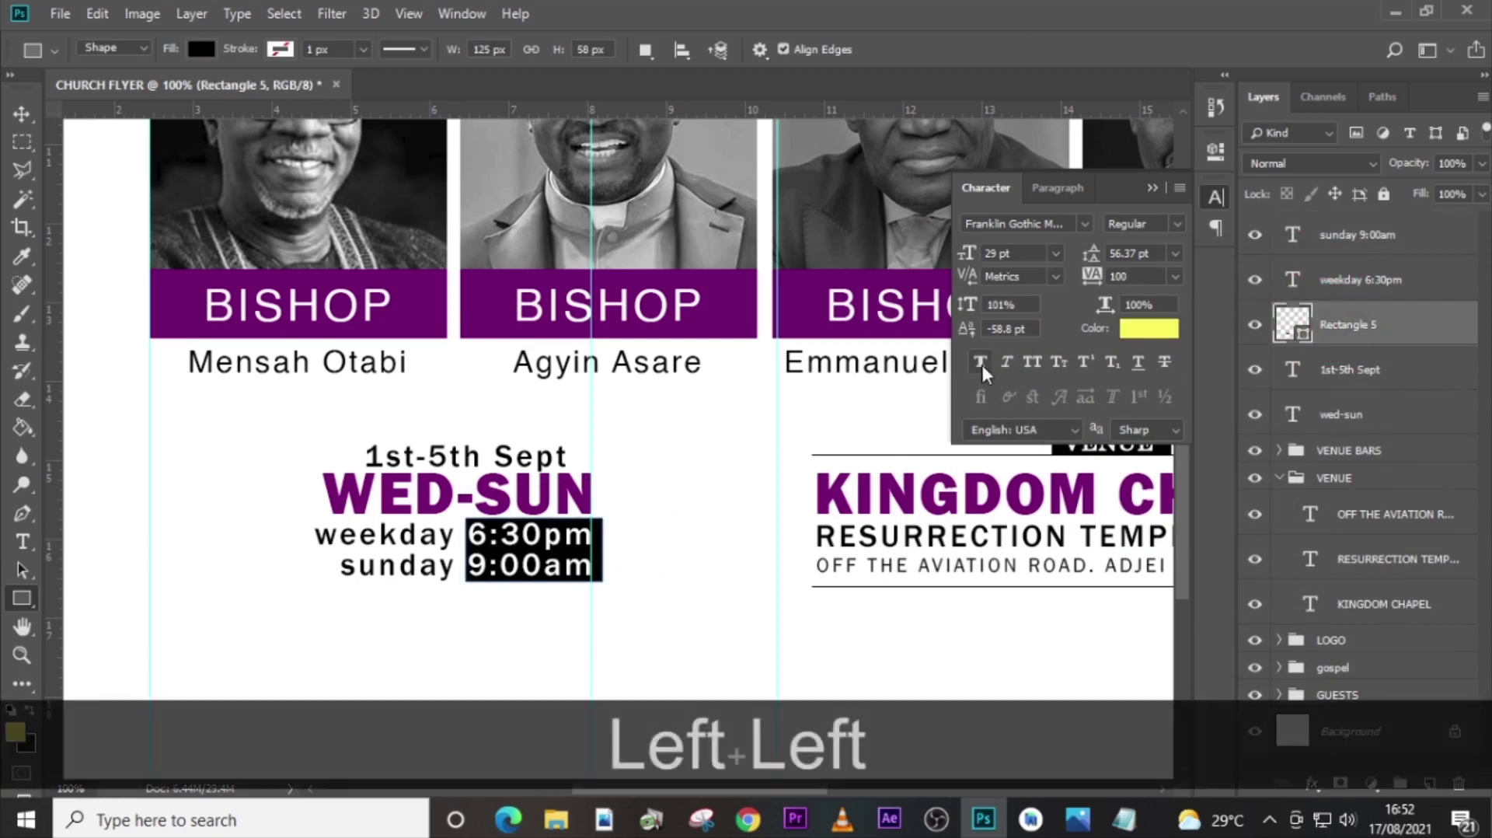
pyautogui.press('v')
pyautogui.press('Left')
pyautogui.press('Left')
pyautogui.press('Left')
pyautogui.press('Left')
pyautogui.press('Left')
pyautogui.press('Left')
pyautogui.press('Left')
pyautogui.press('Left')
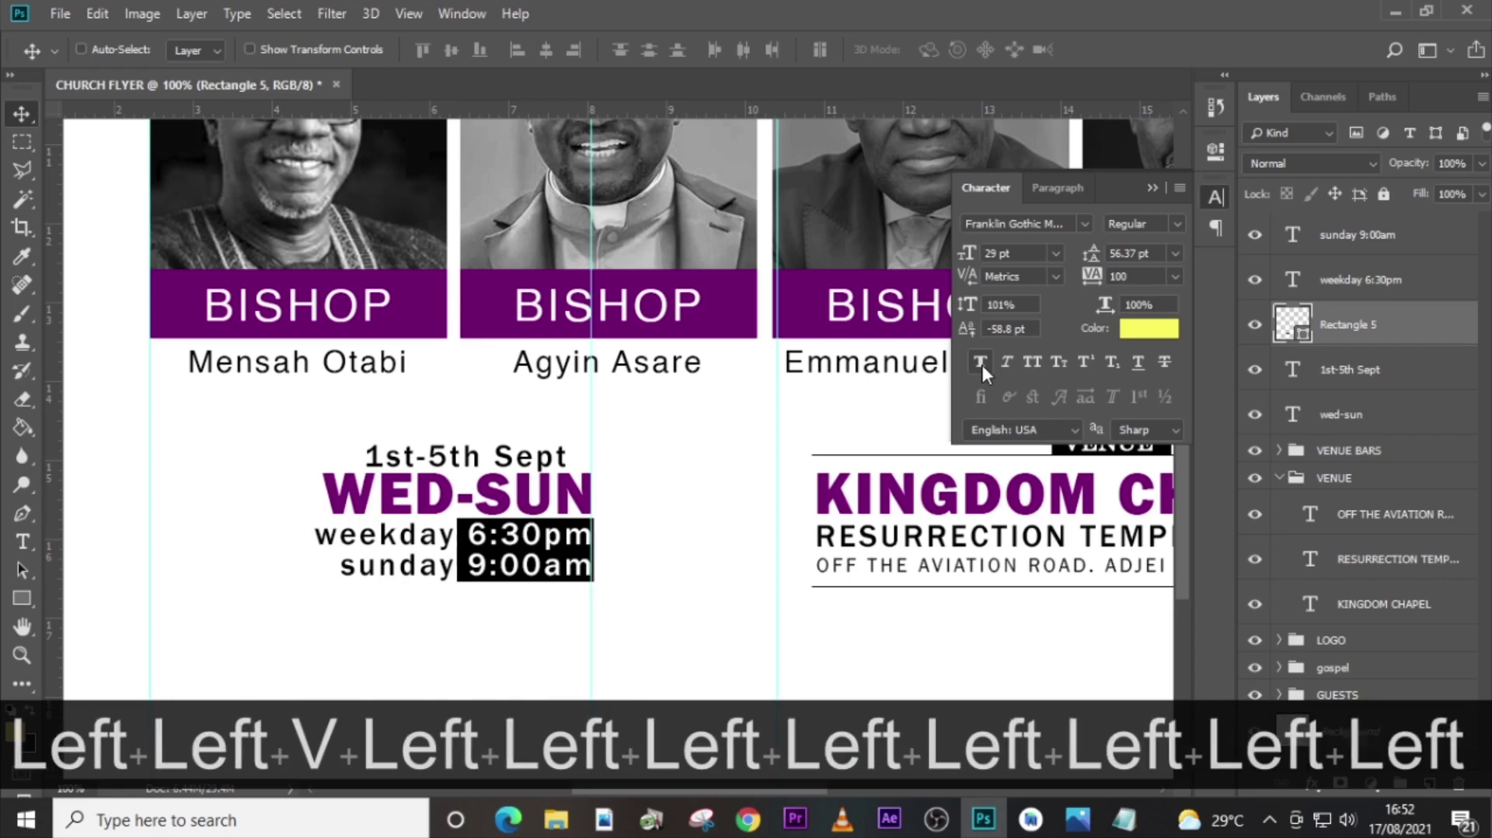
# Nudge the weekday 6:30pm and sunday 9:00am lines left together so the times sit centred in the black rectangle.
pyautogui.click(1391, 274)
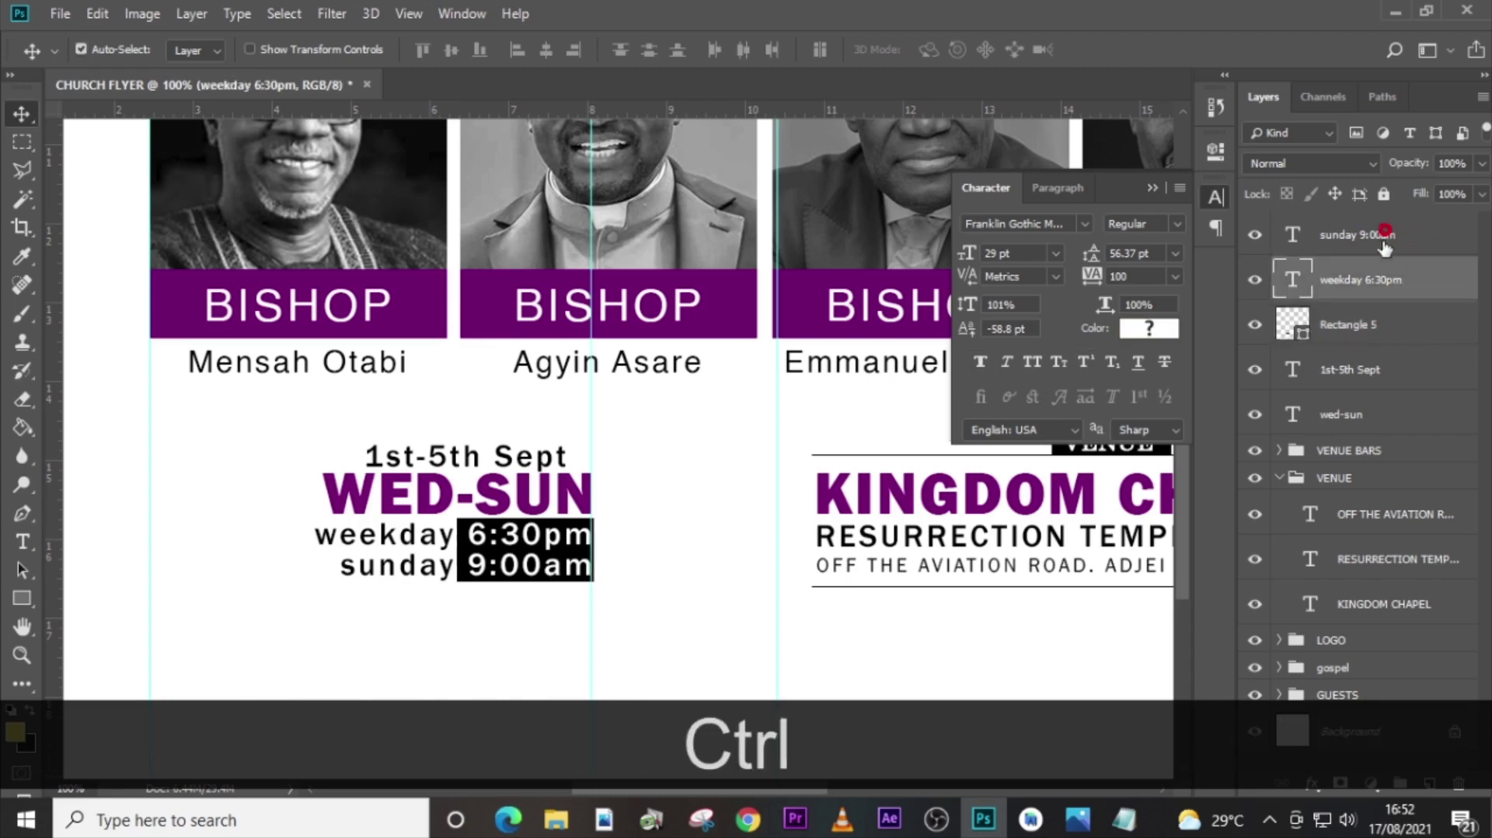
pyautogui.keyDown('ctrl'); pyautogui.click(1385, 247); pyautogui.keyUp('ctrl')
pyautogui.press('Left')
pyautogui.press('Left')
pyautogui.press('Left')
pyautogui.press('Left')
pyautogui.press('Left')
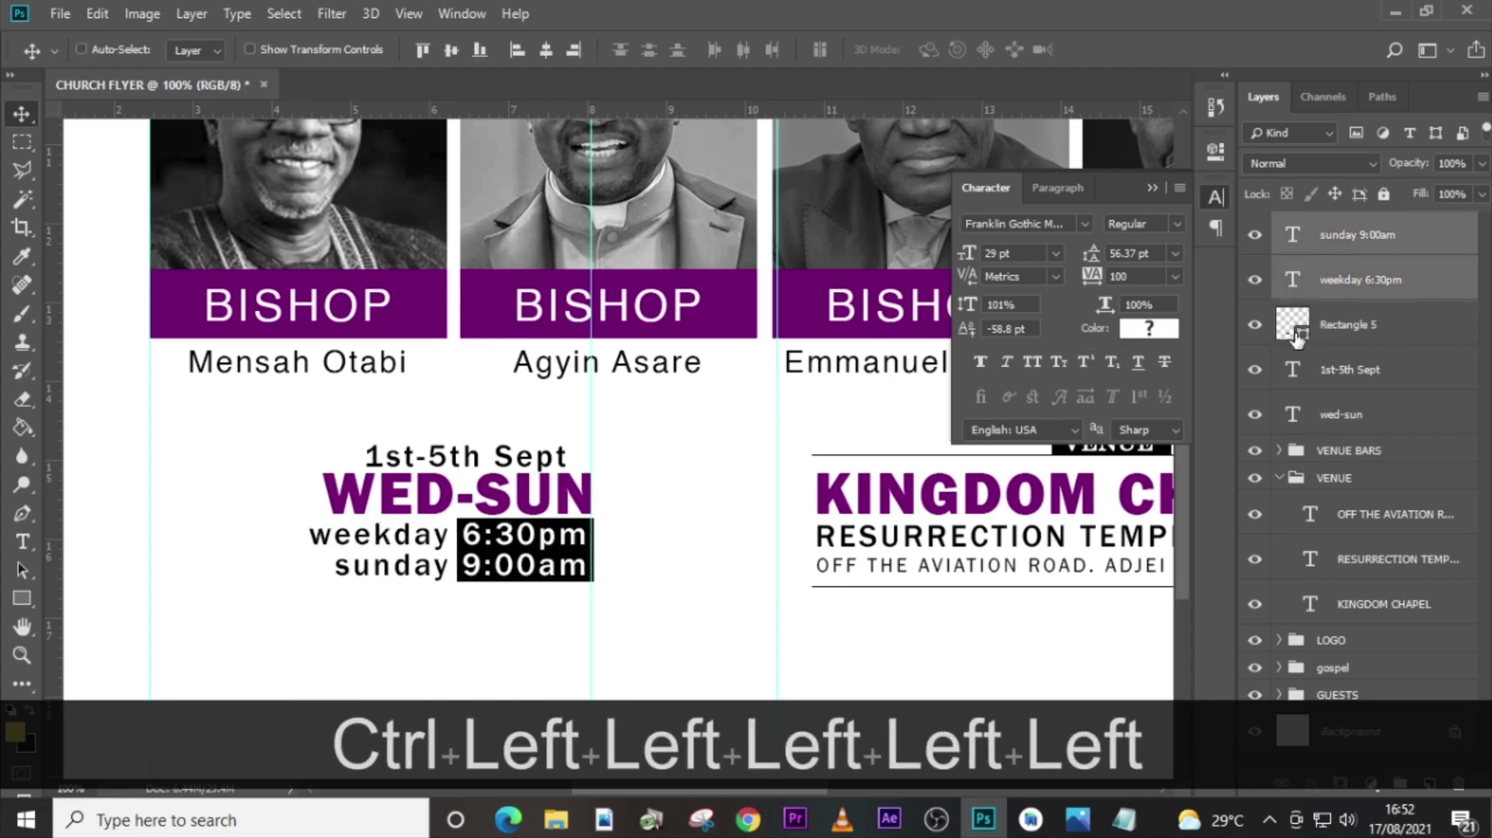
pyautogui.press('Right')
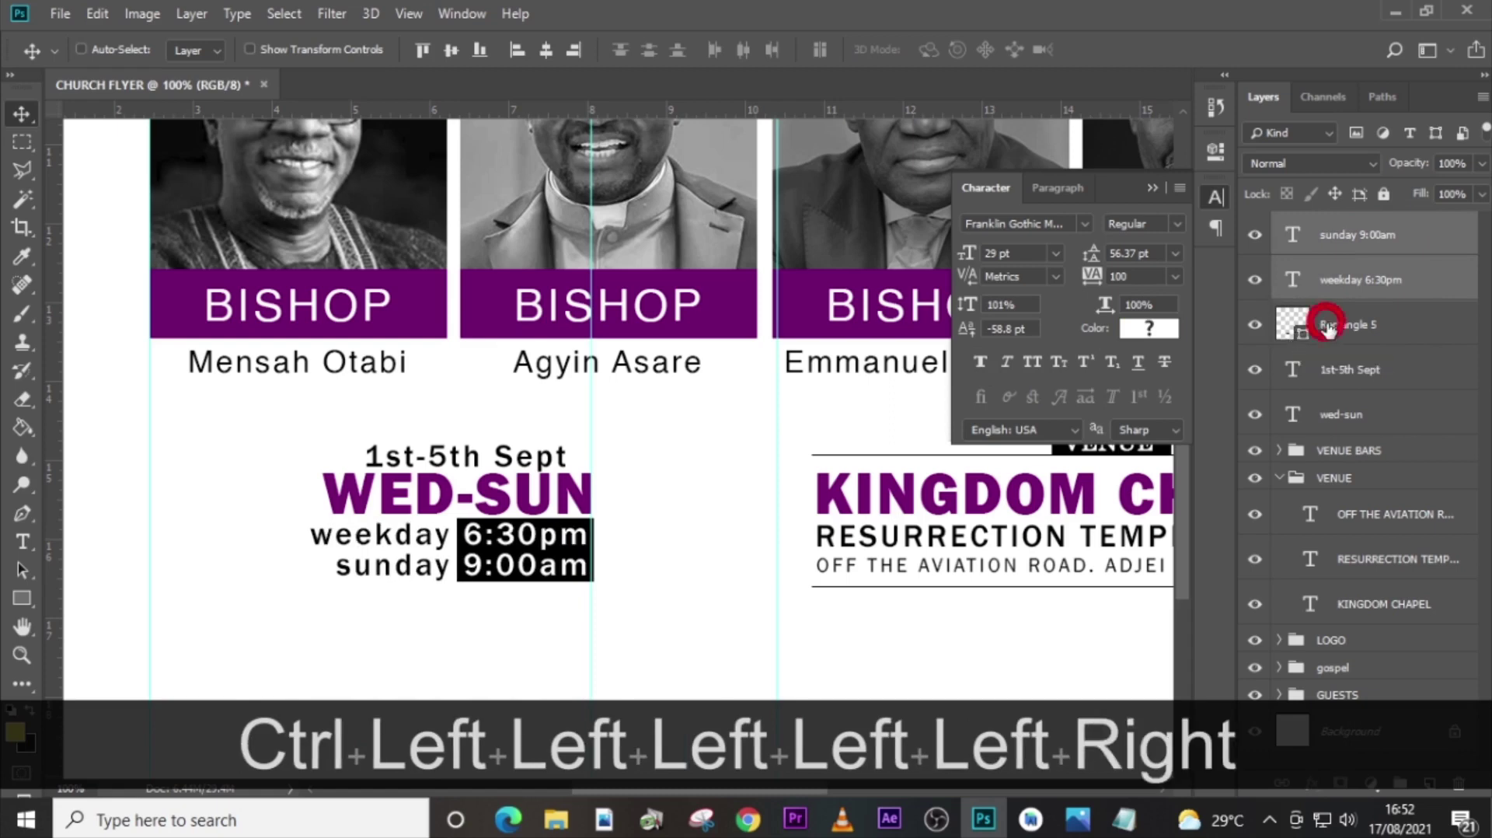
# Nudge the black rectangle slightly further left so its right edge sits exactly on the guide.
pyautogui.click(1327, 328)
pyautogui.press('Left')
pyautogui.press('Left')
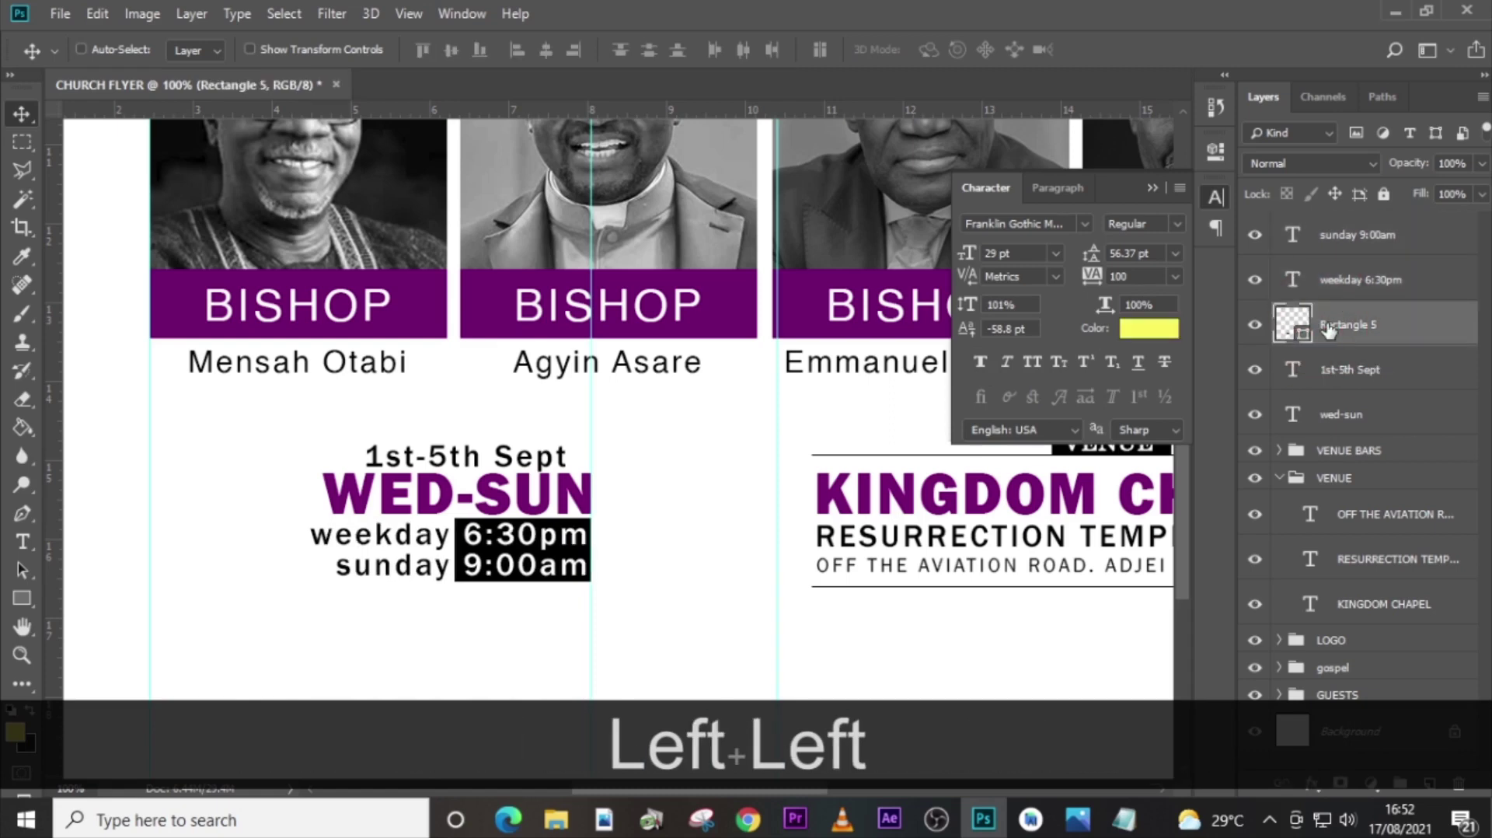
pyautogui.click(1152, 188)
# Group the sunday 9:00am, weekday 6:30pm, Rectangle 5, 1st-5th Sept and wed-sun layers.
pyautogui.click(1356, 237)
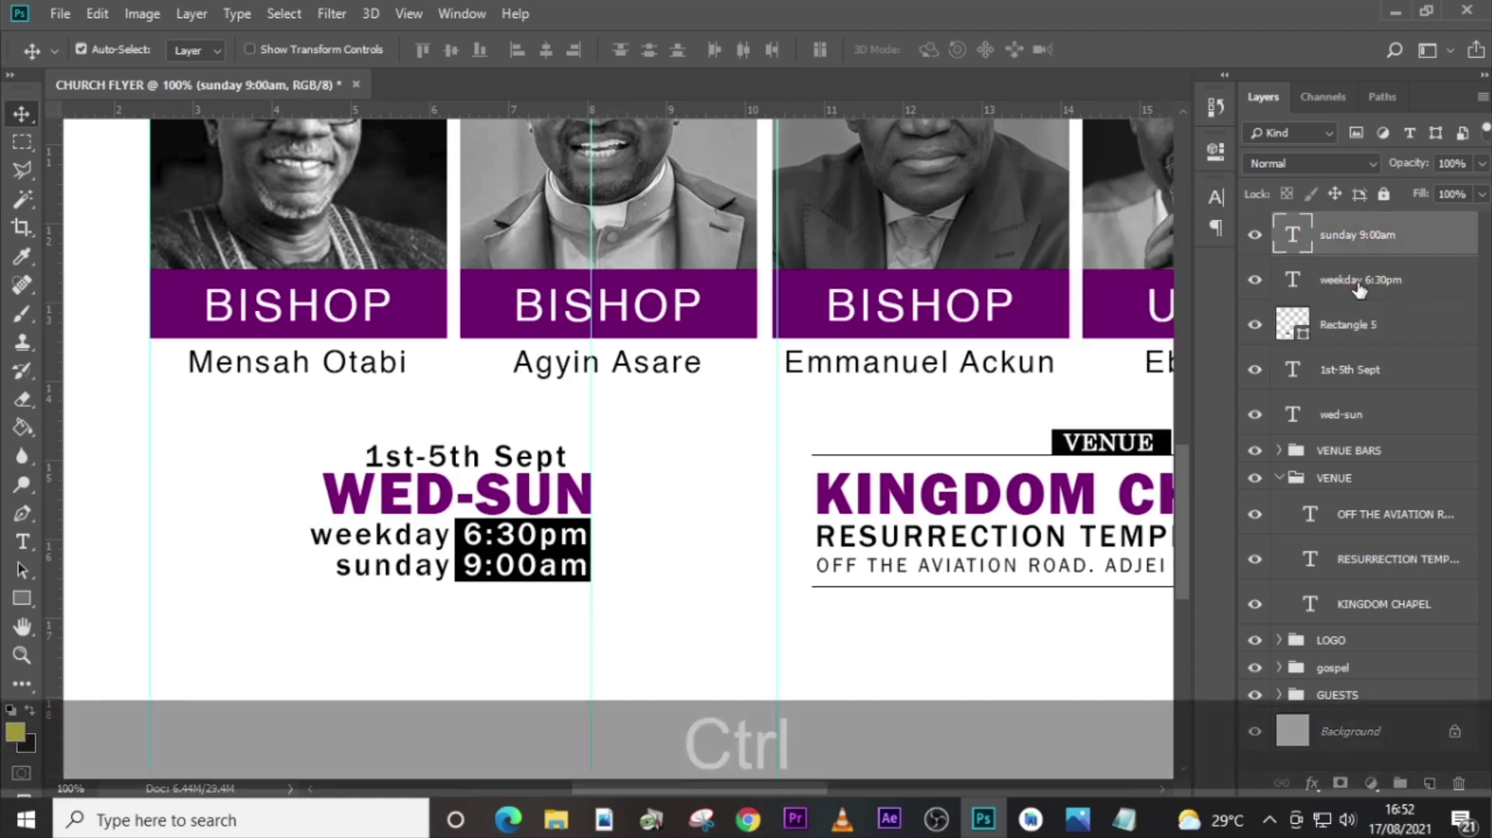
pyautogui.keyDown('ctrl'); pyautogui.click(1356, 281); pyautogui.keyUp('ctrl')
pyautogui.keyDown('ctrl'); pyautogui.click(1349, 327); pyautogui.keyUp('ctrl')
pyautogui.keyDown('ctrl'); pyautogui.click(1348, 371); pyautogui.keyUp('ctrl')
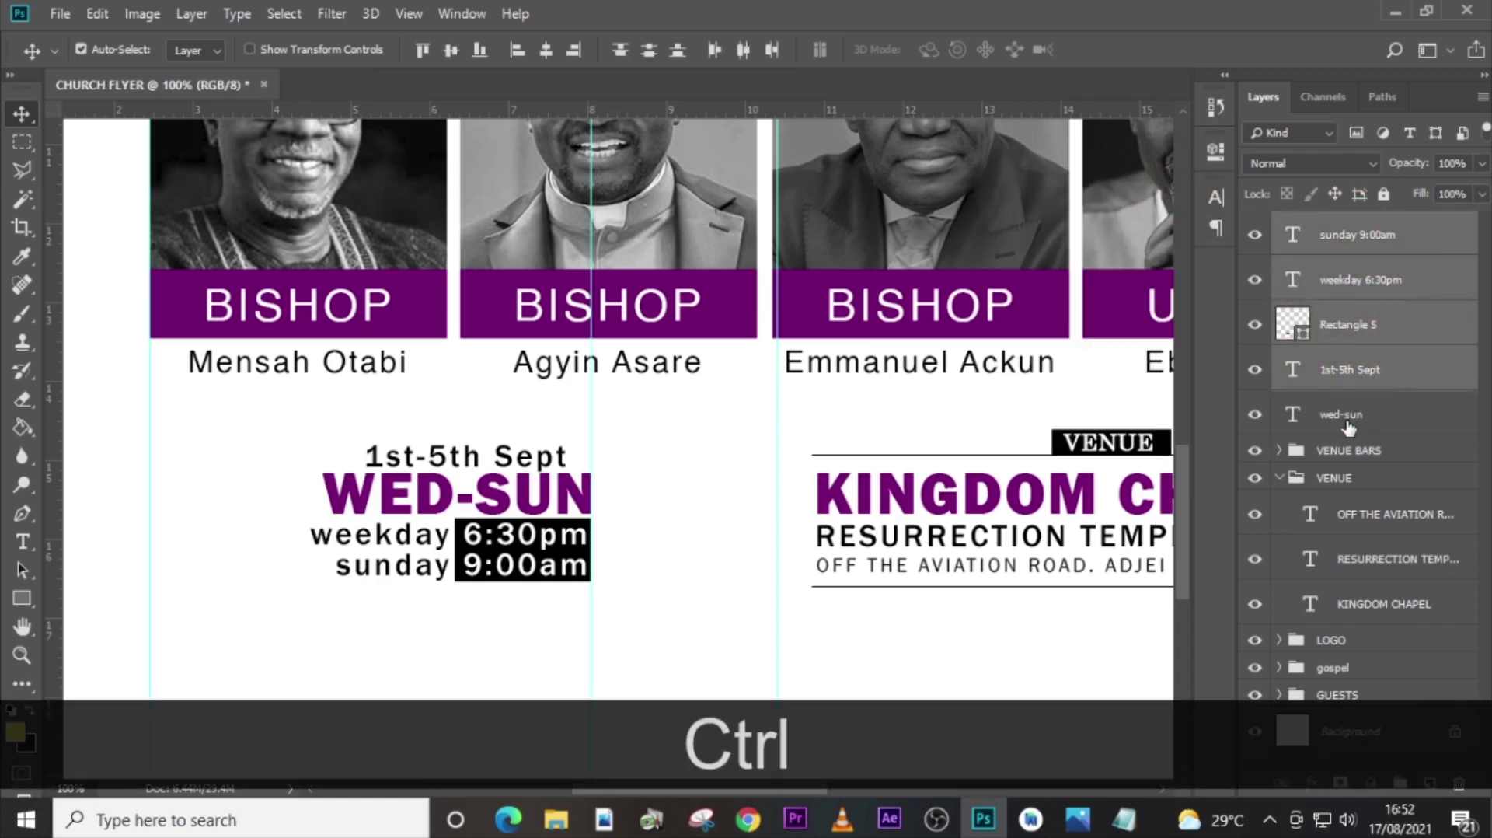
pyautogui.keyDown('ctrl'); pyautogui.click(1348, 417); pyautogui.keyUp('ctrl')
pyautogui.hotkey('ctrl', 'g')
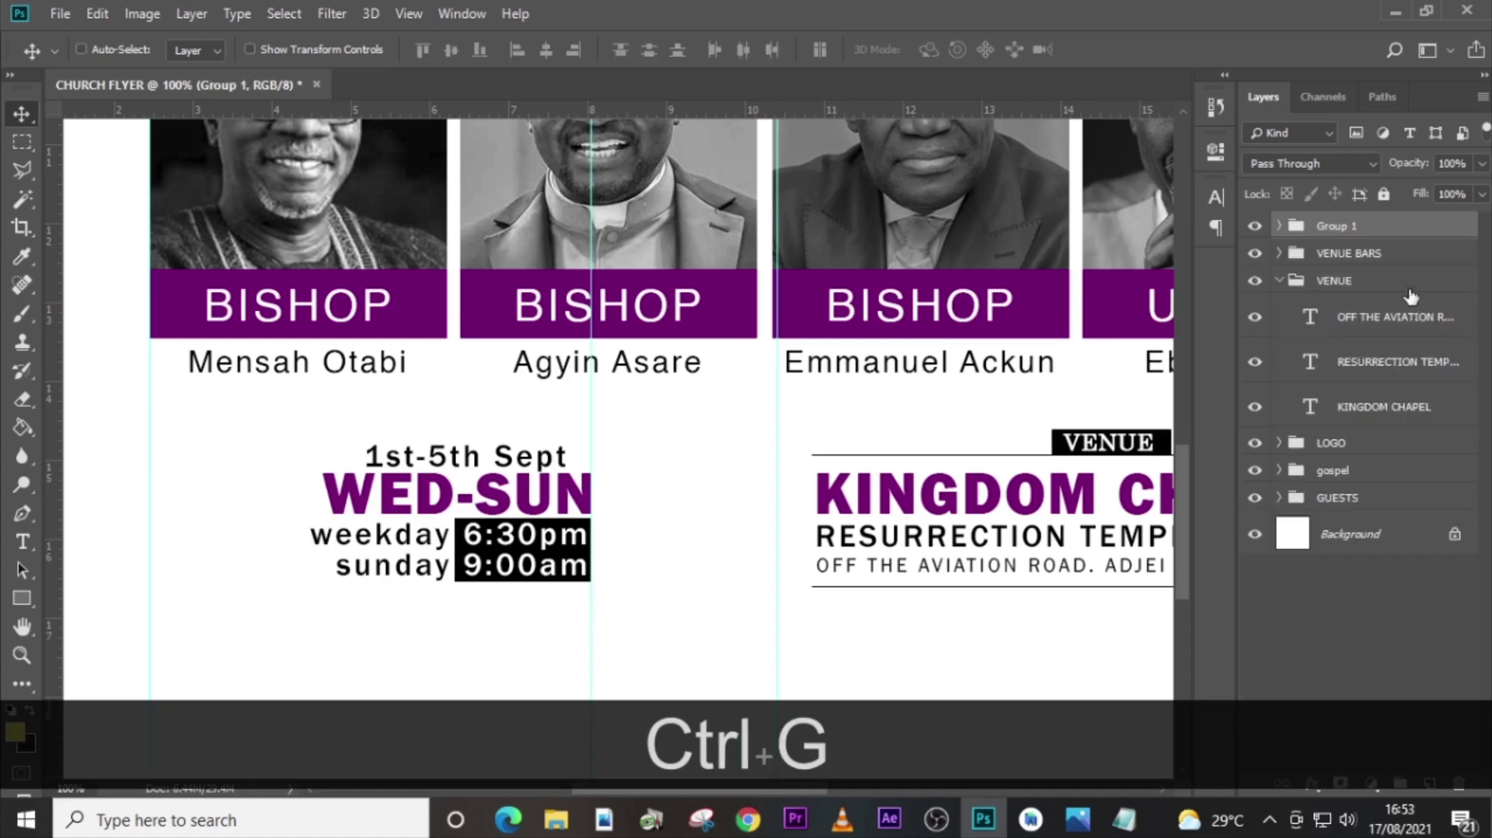
# Rename the new date and time layer group as "daTE & TIME".
pyautogui.doubleClick(1336, 225)
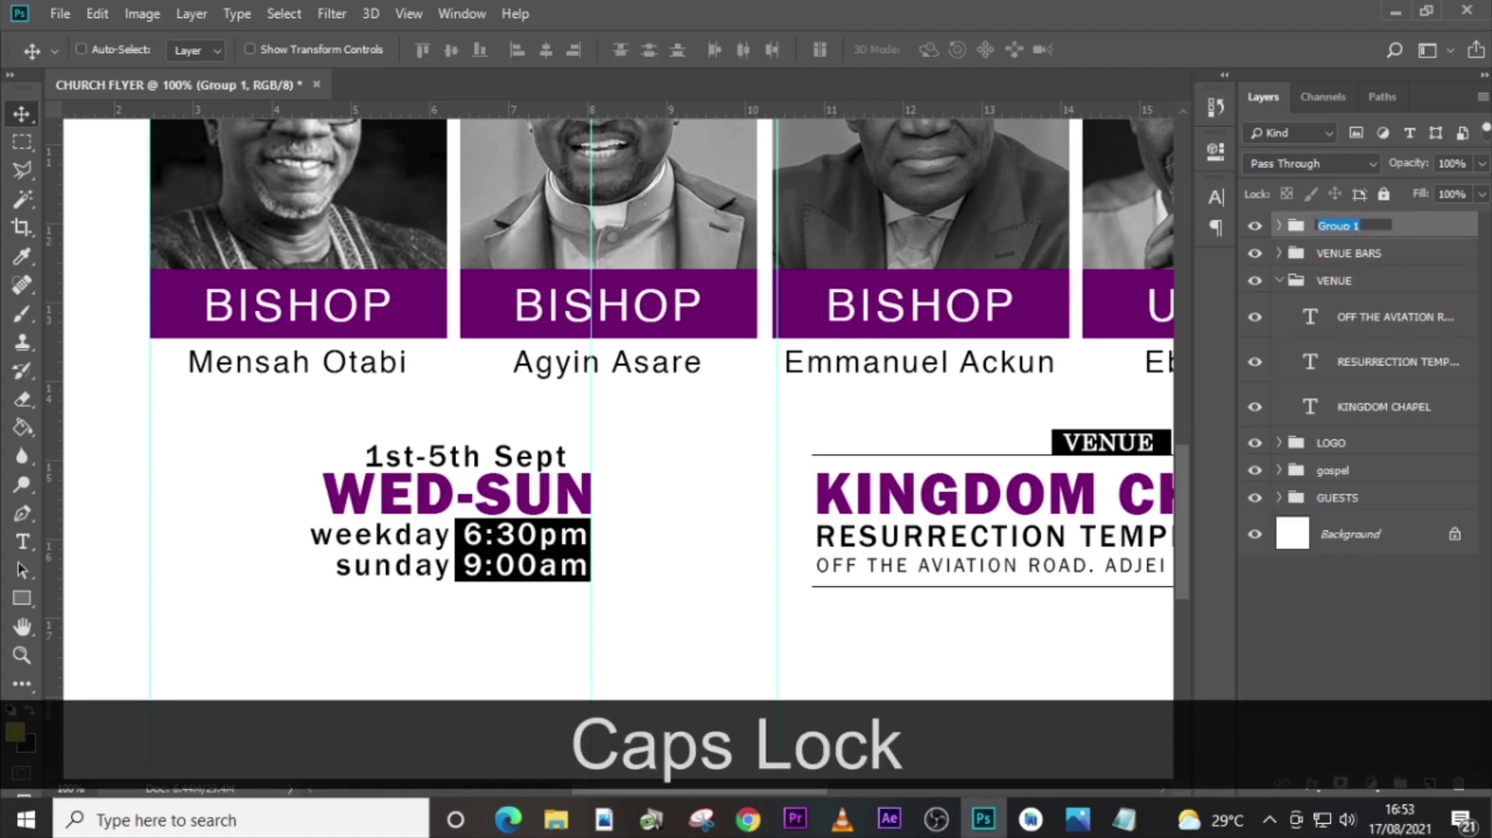
pyautogui.write('date ')
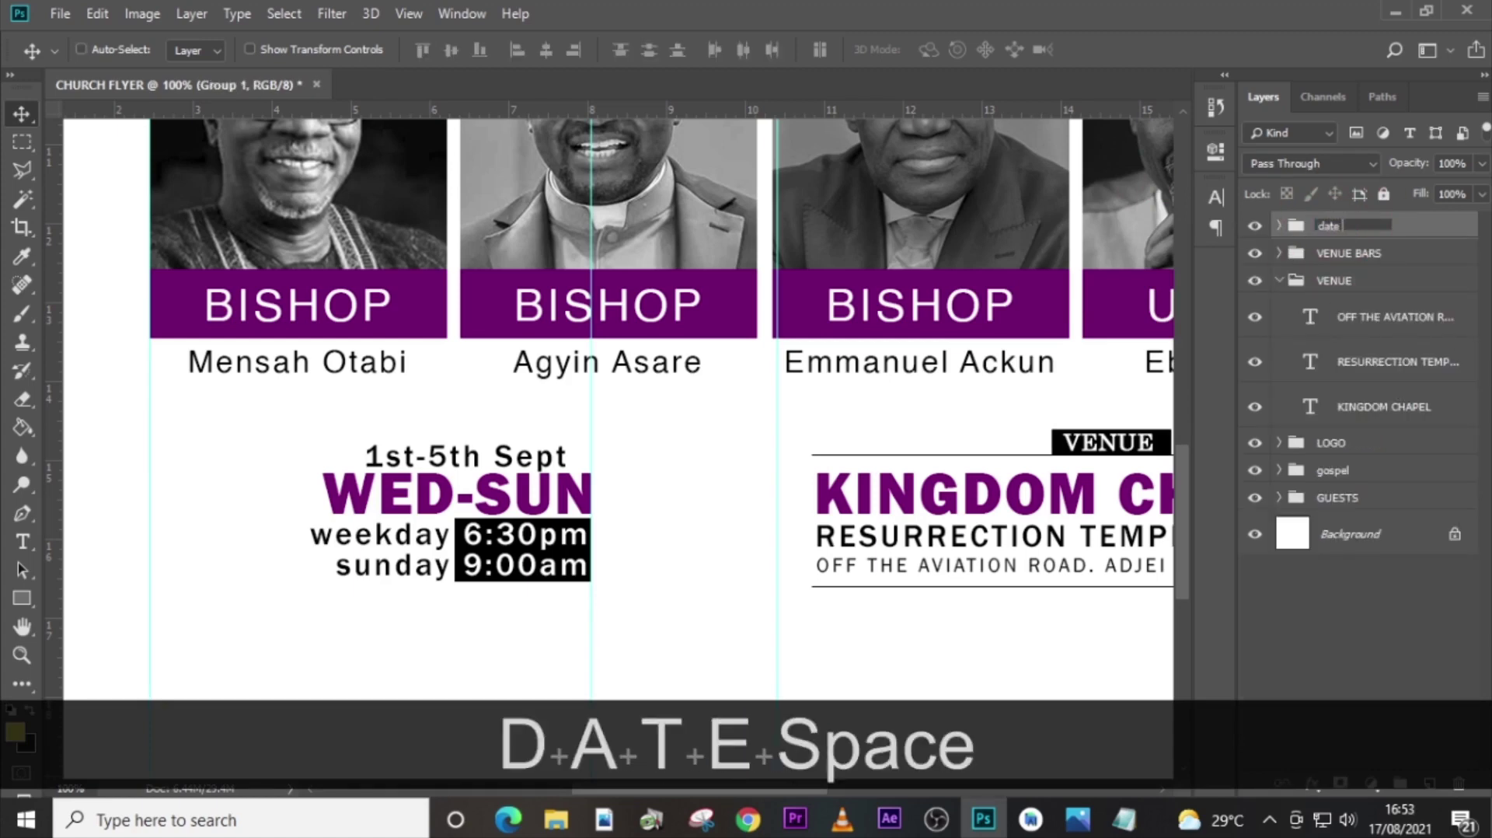
pyautogui.write('n')
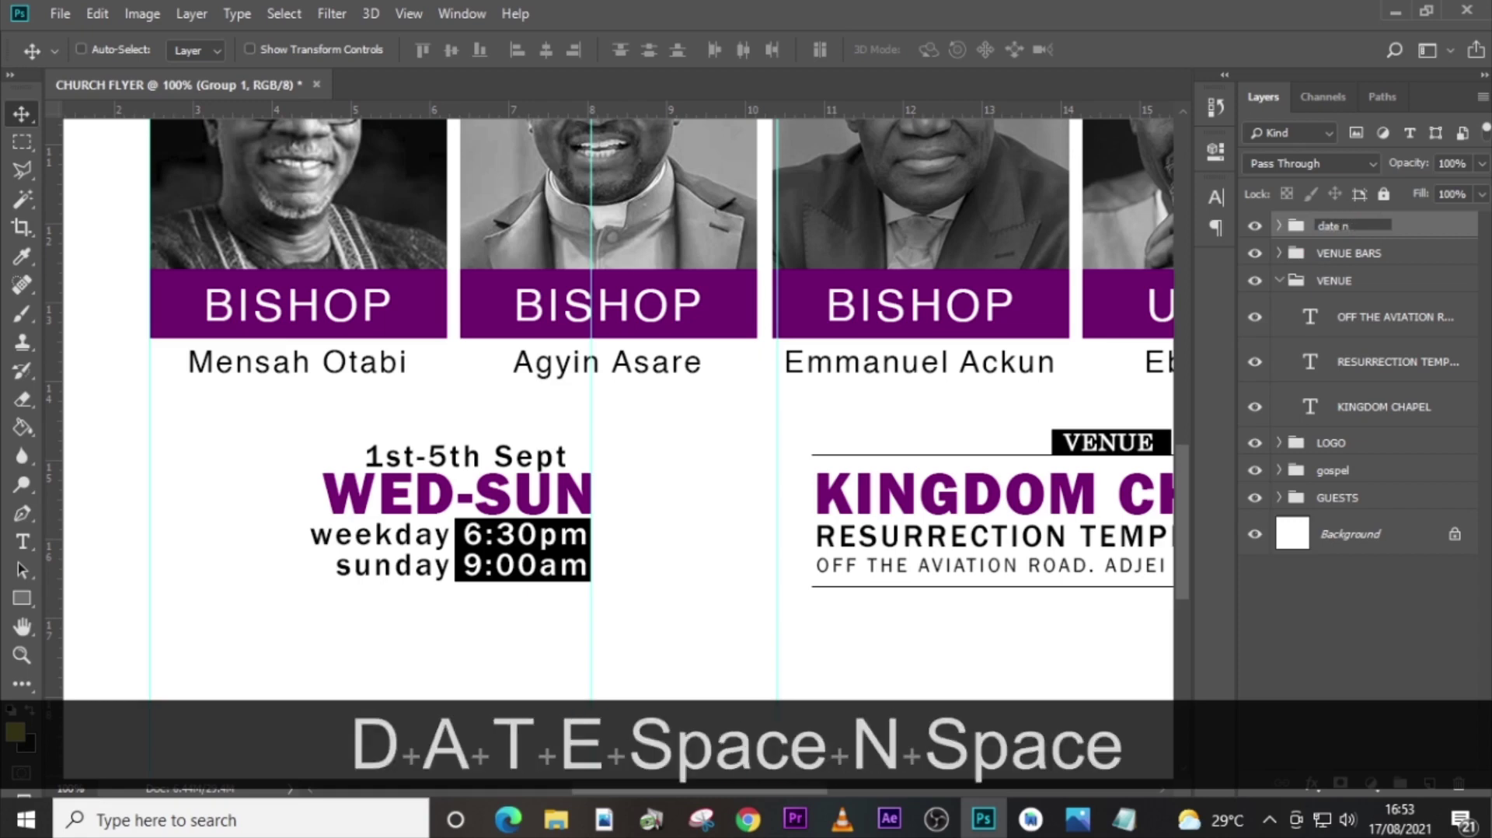
pyautogui.press('BackSpace')
pyautogui.press('capslock')
pyautogui.press('shift')
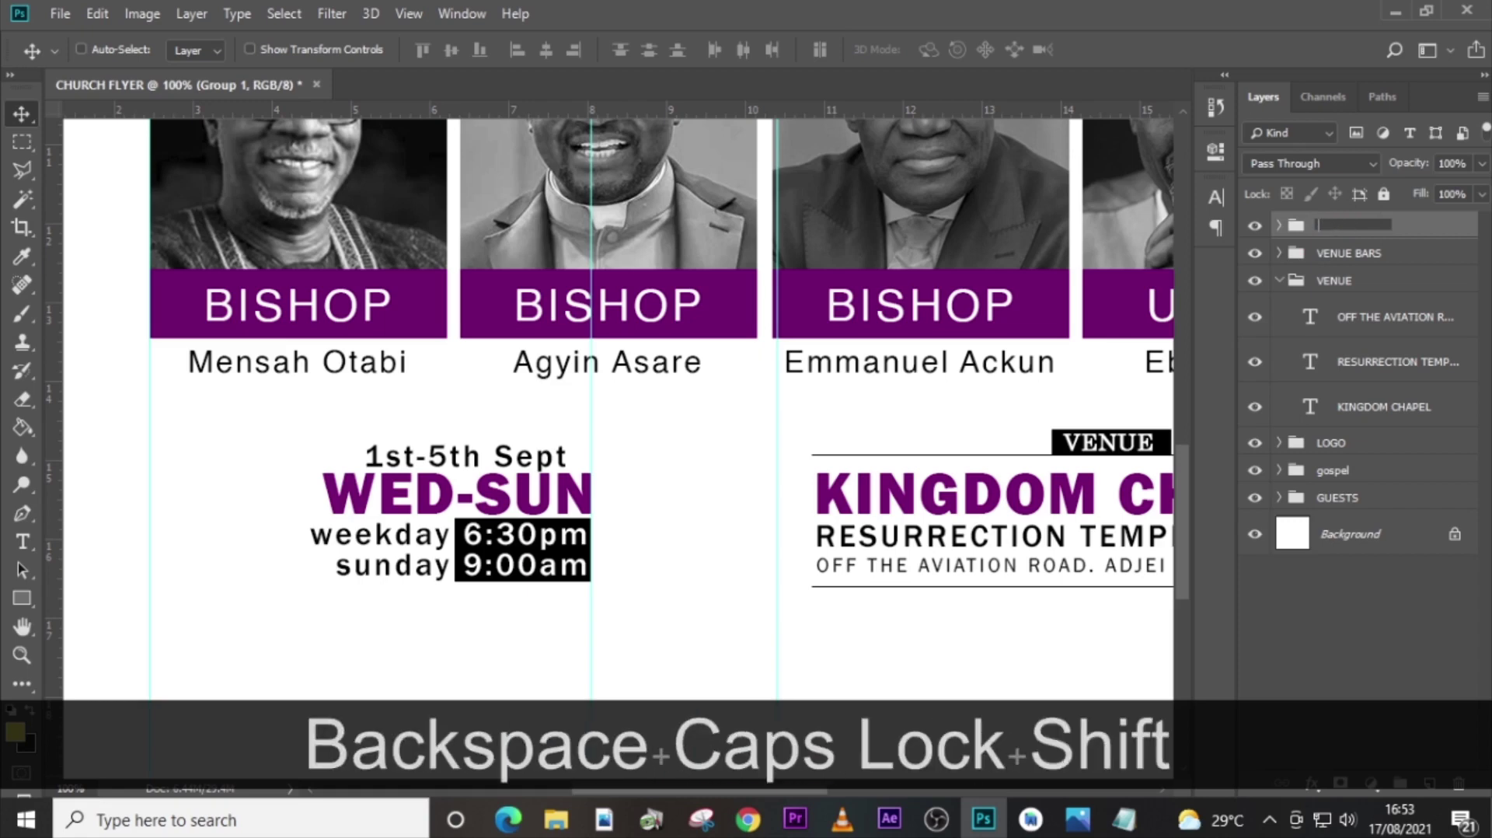
pyautogui.write('daTE')
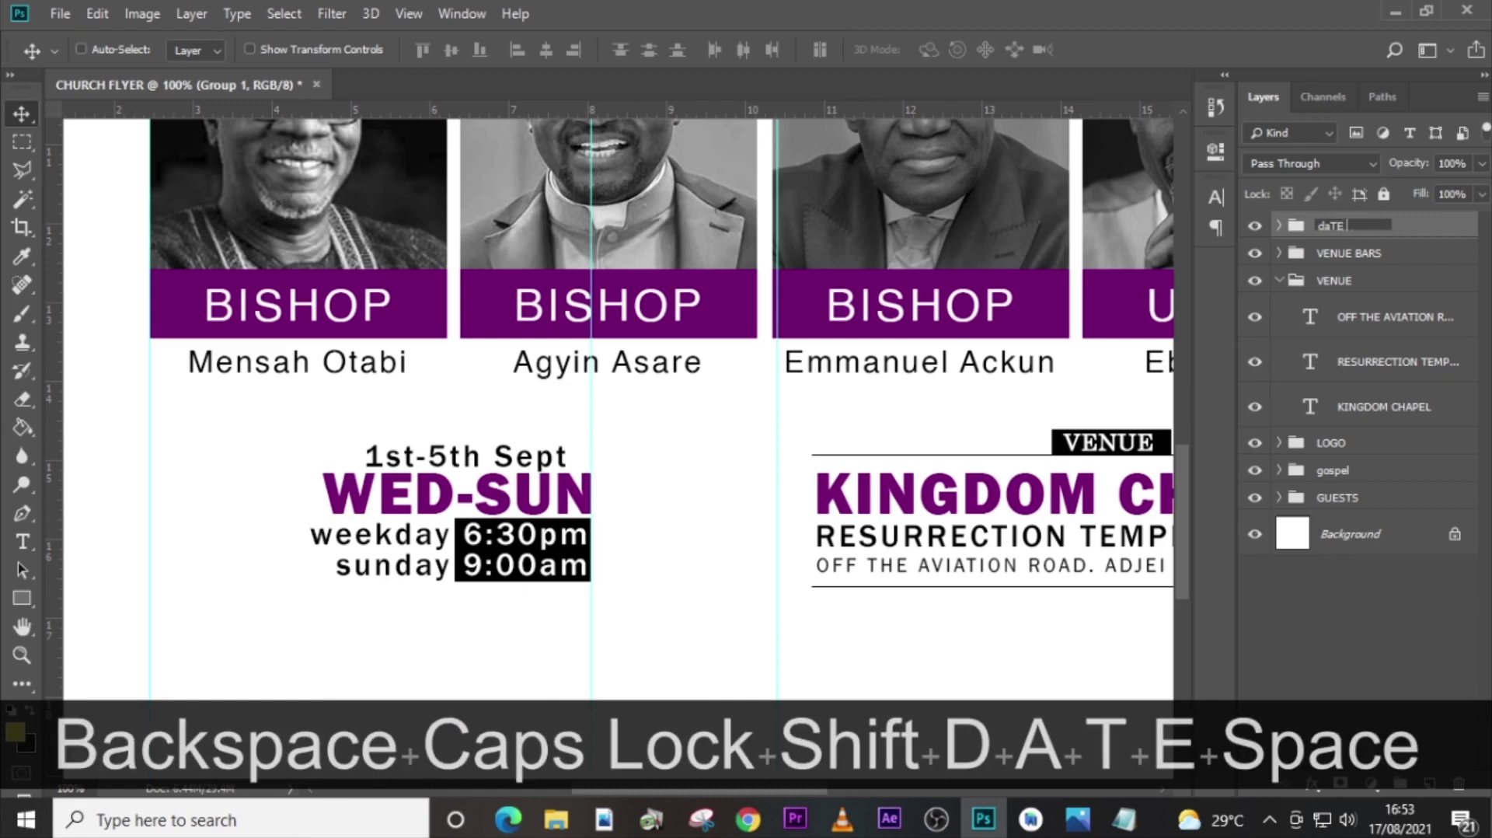
pyautogui.press('shift')
pyautogui.write('& TIME')
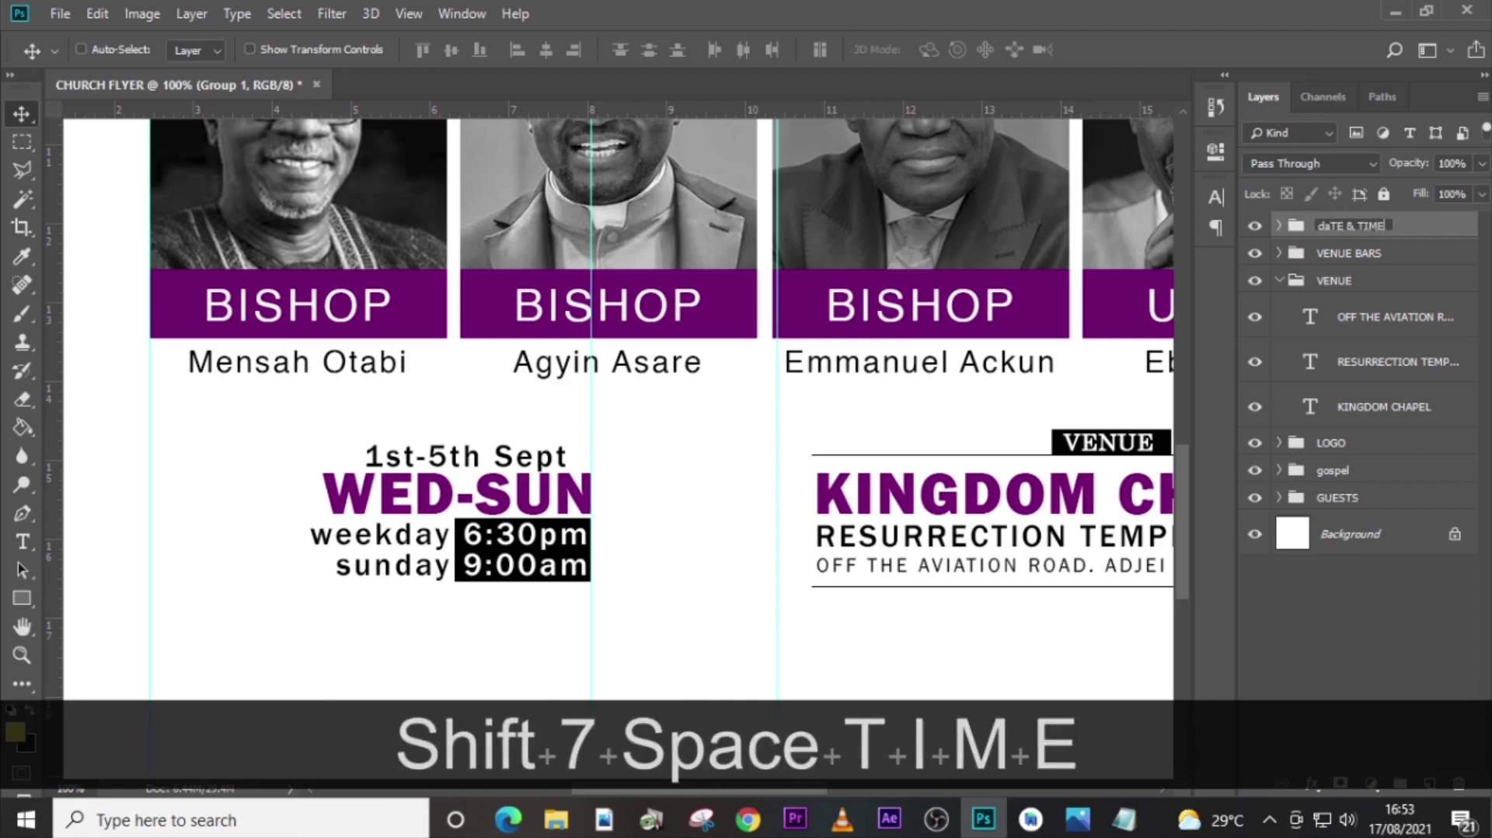
pyautogui.press('Return')
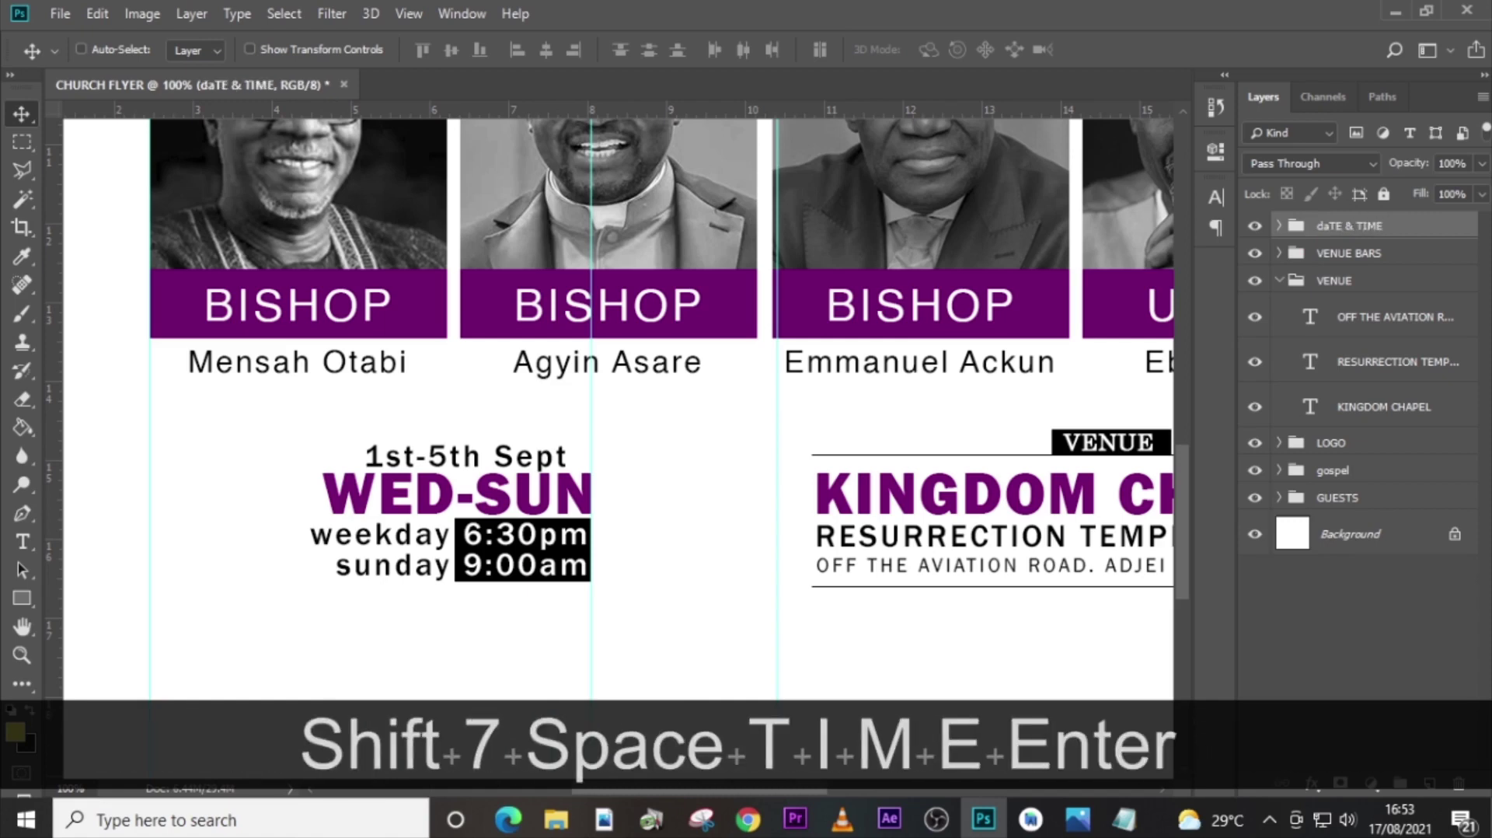
pyautogui.hotkey('ctrl', 'h')
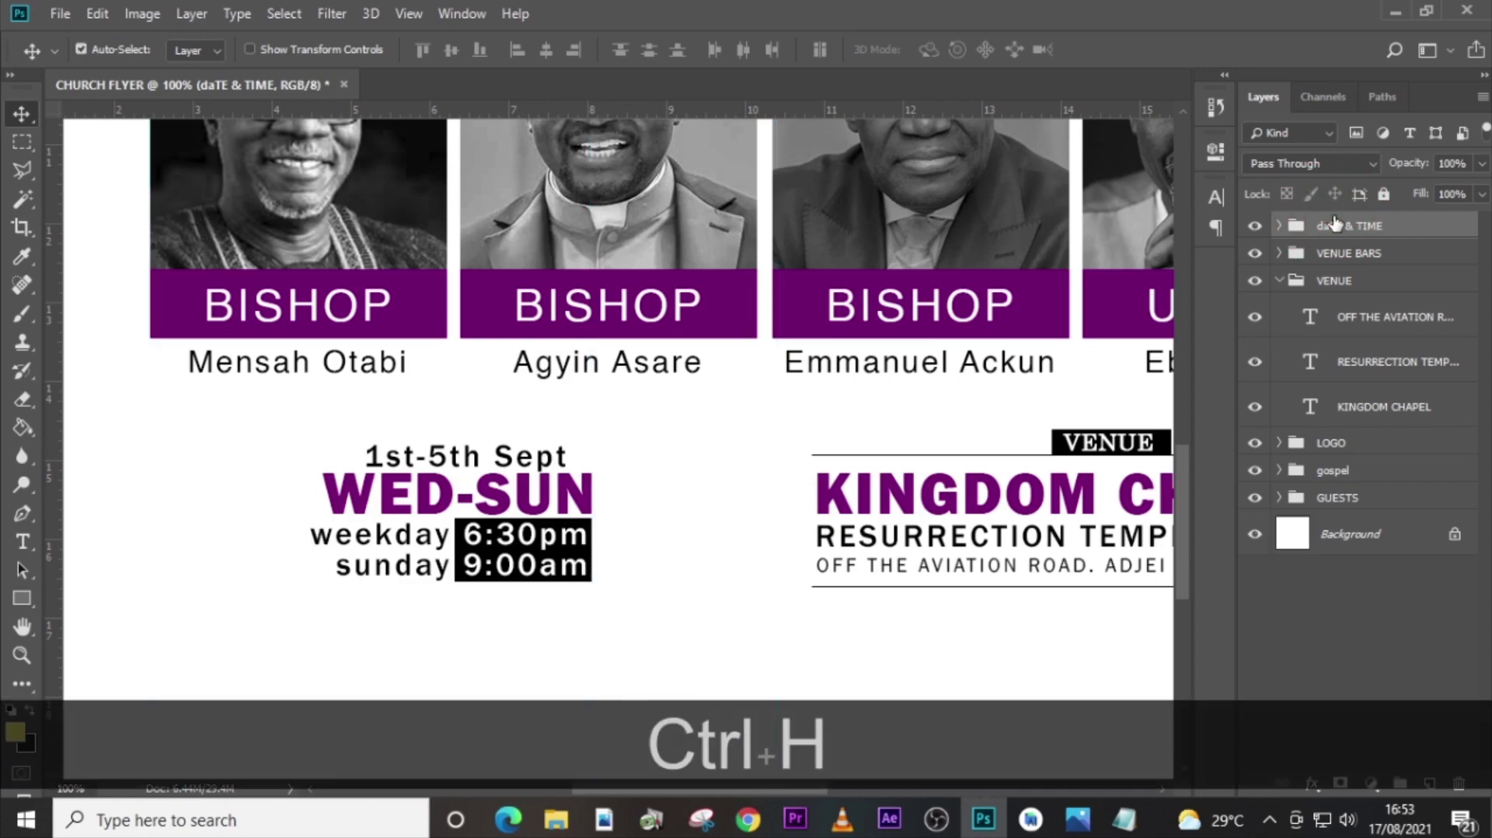
pyautogui.hotkey('ctrl', 'h')
pyautogui.press('h')
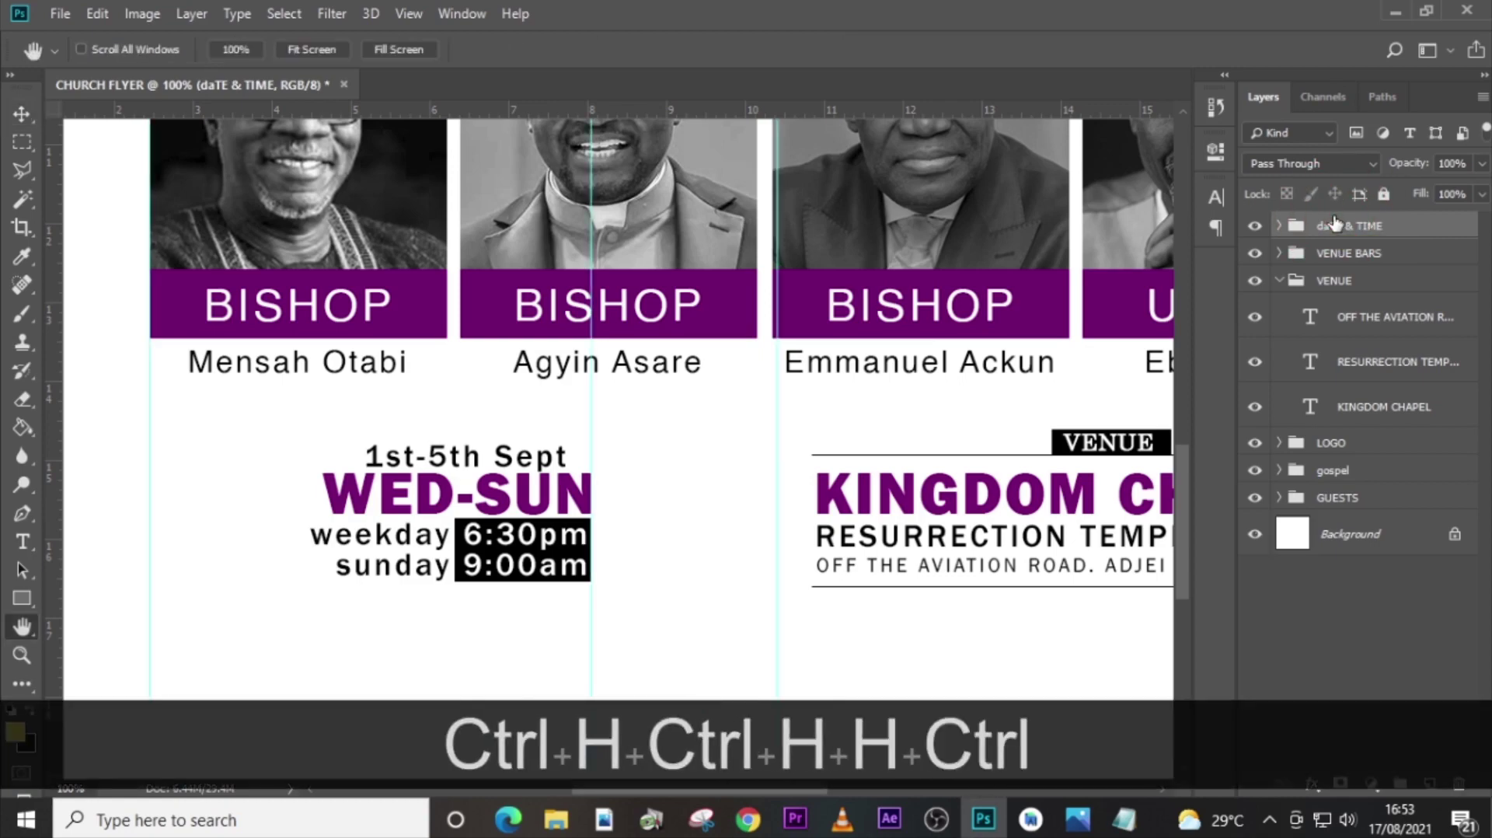
# Move the daTE & TIME group horizontally toward the venue block, aligning its right edge with that of the second portrait.
pyautogui.hotkey('ctrl', '0')
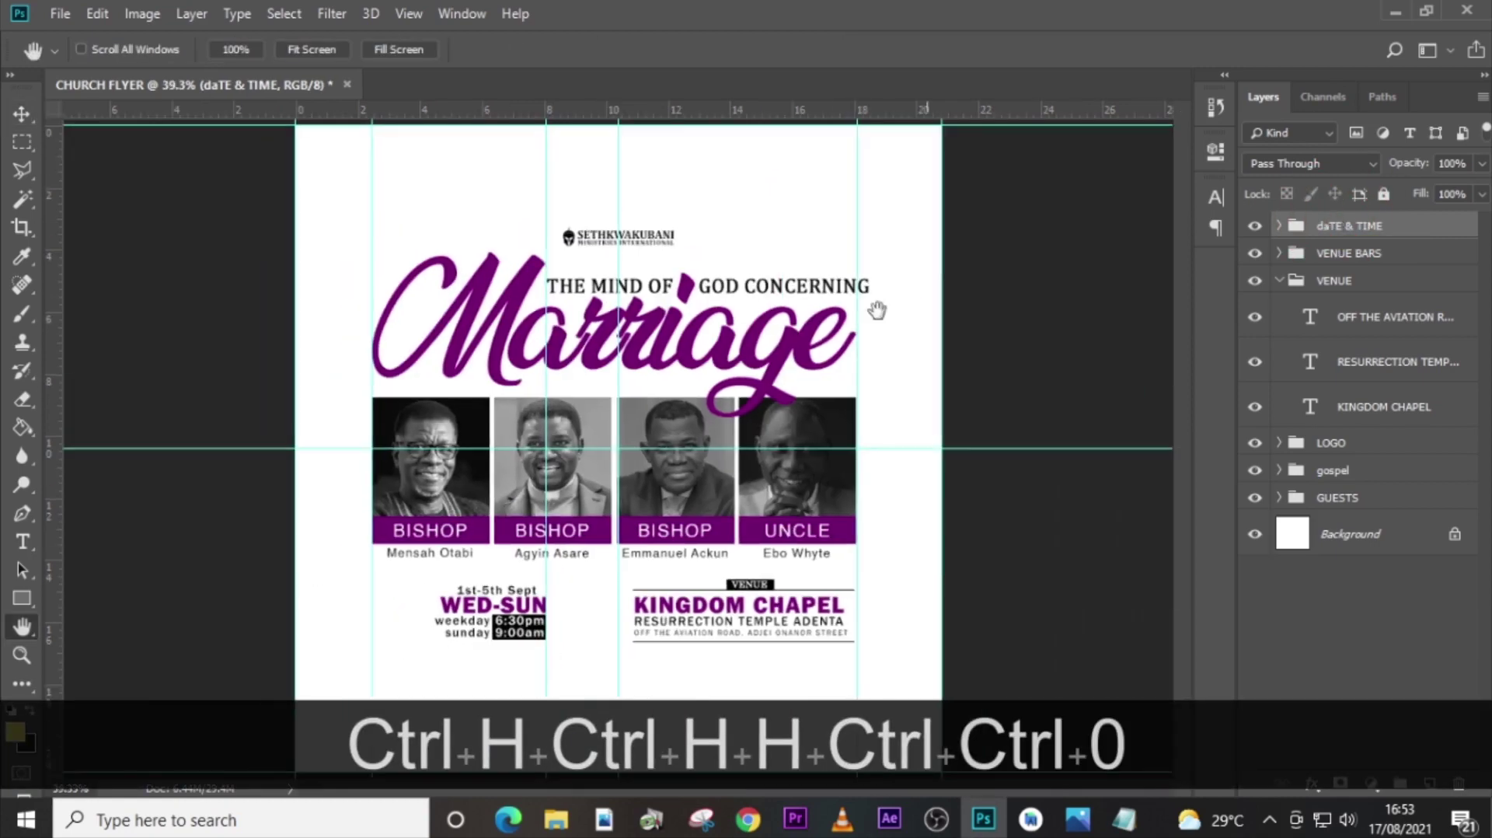
pyautogui.press('v')
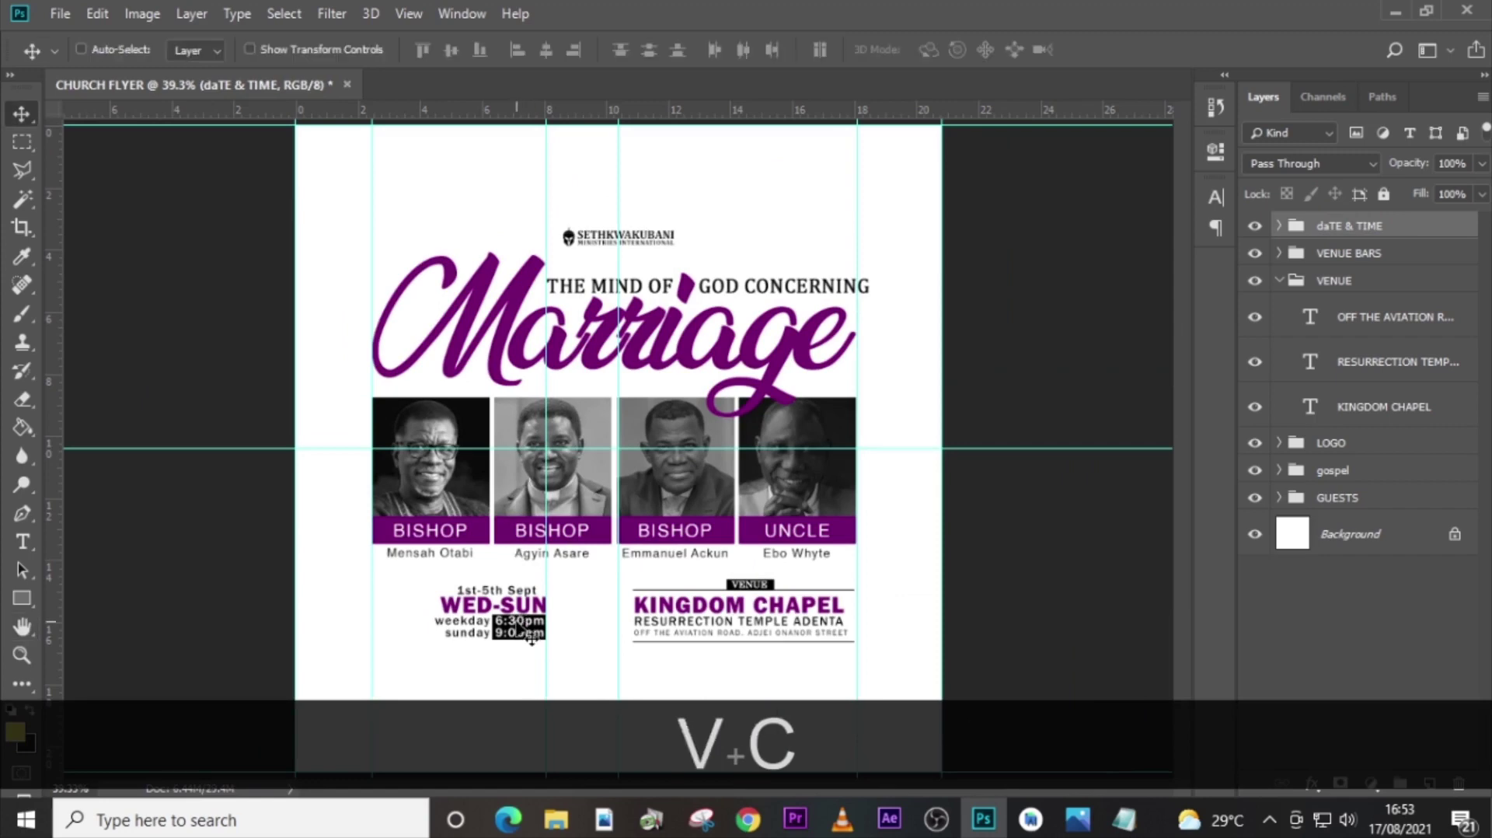
pyautogui.moveTo(518, 620); pyautogui.dragTo(584, 637)
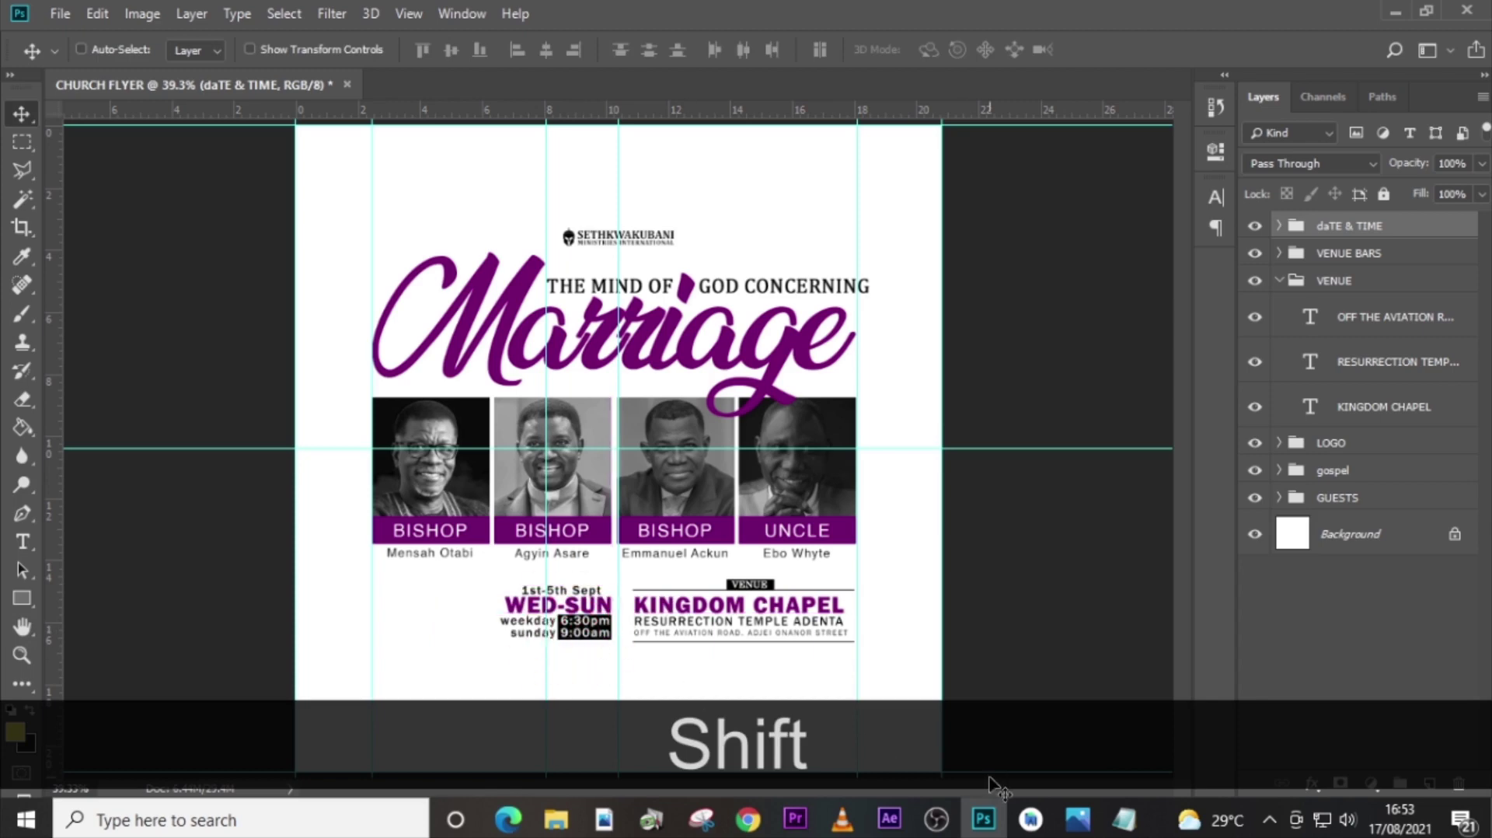
# Nudge the daTE & TIME group slightly downward beside the venue block.
pyautogui.press('Down')
pyautogui.press('Down')
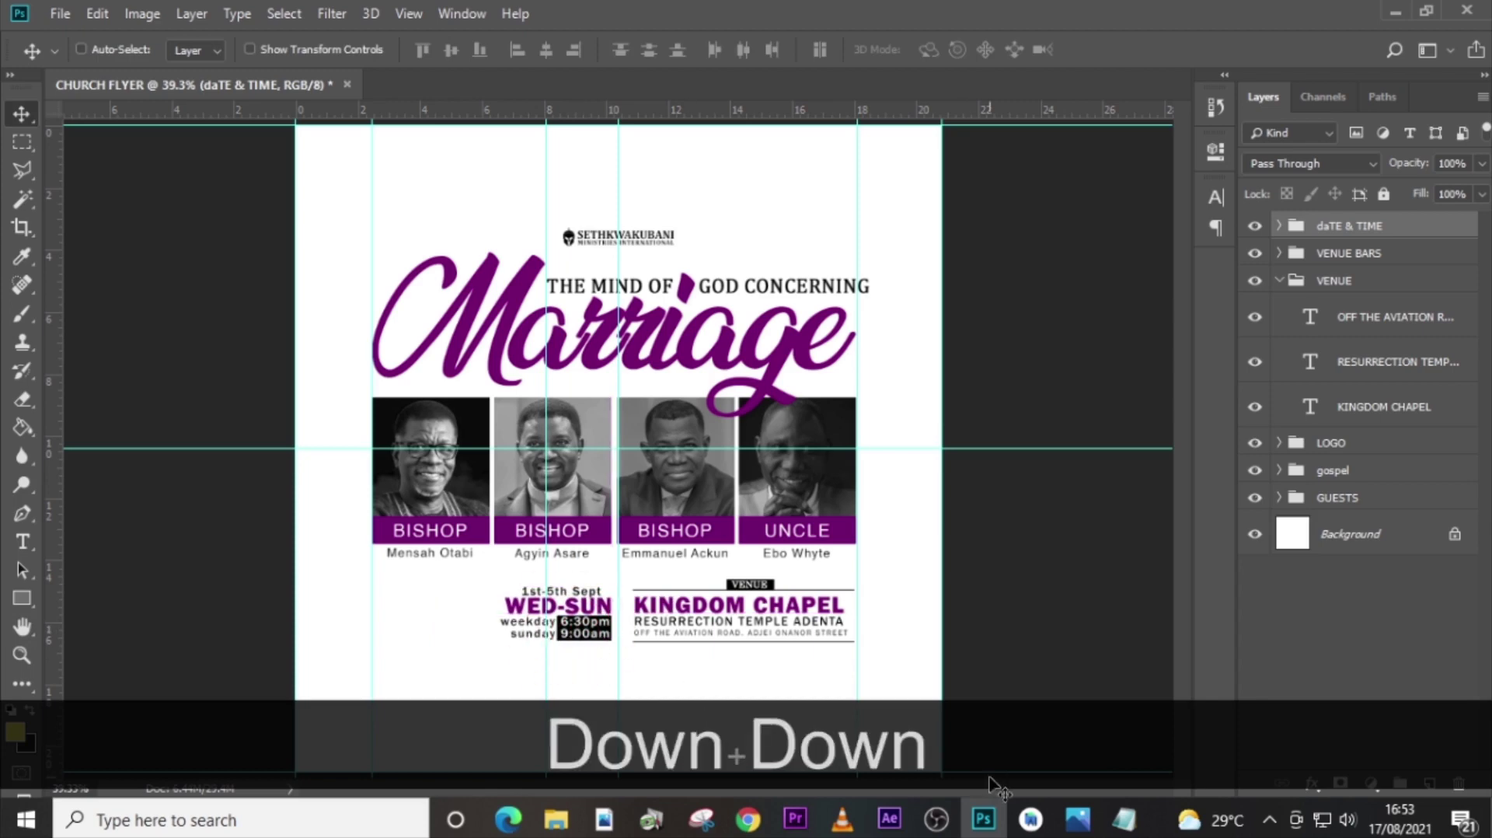
pyautogui.press('ctrl')
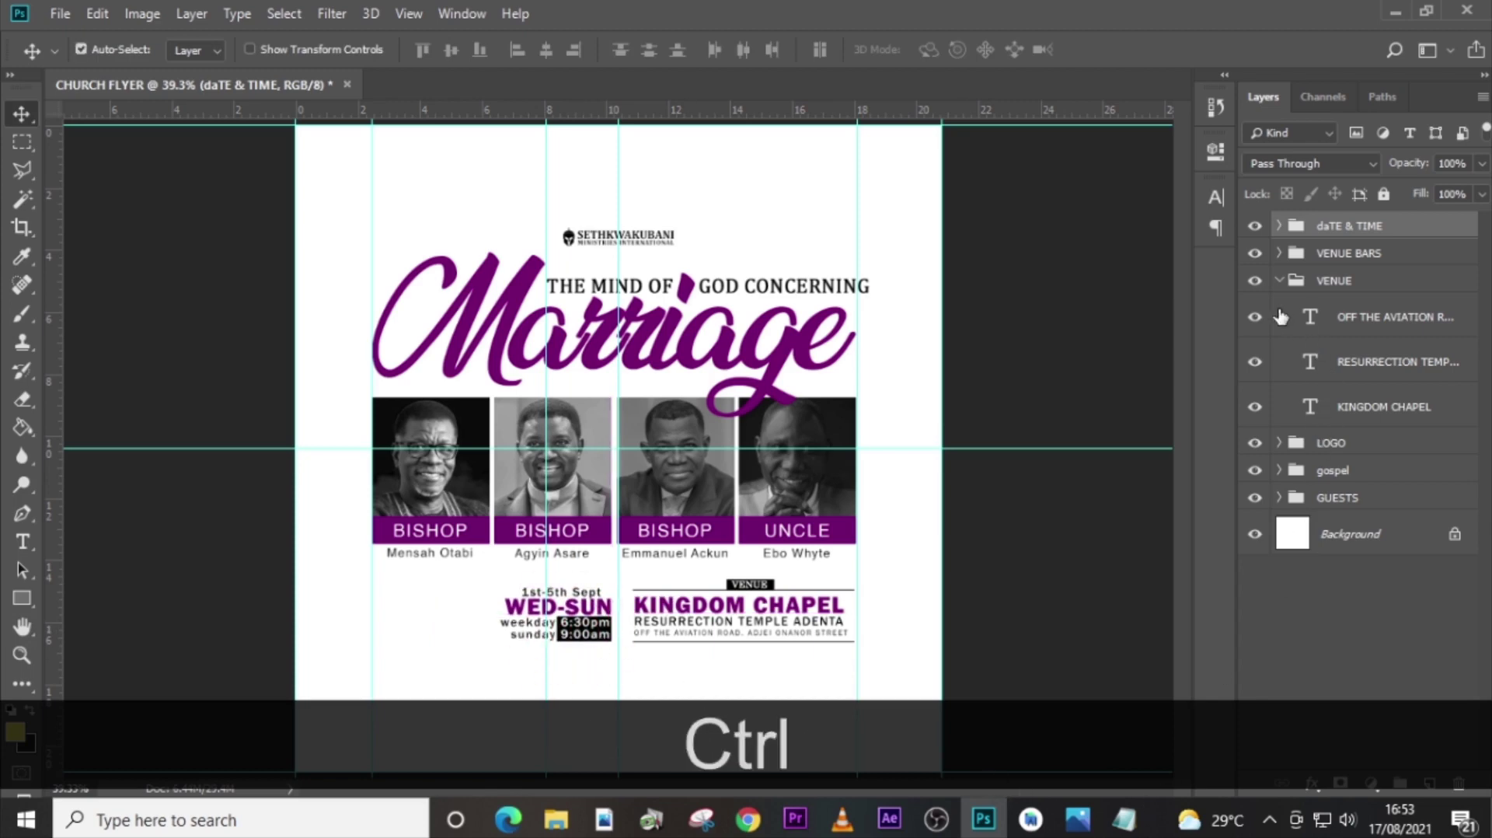
# Move the daTE & TIME, VENUE BARS and VENUE groups together 140 px to the left, roughly centring them beneath the portraits.
pyautogui.click(1278, 281)
pyautogui.keyDown('ctrl'); pyautogui.click(1364, 282); pyautogui.keyUp('ctrl')
pyautogui.keyDown('ctrl'); pyautogui.click(1391, 253); pyautogui.keyUp('ctrl')
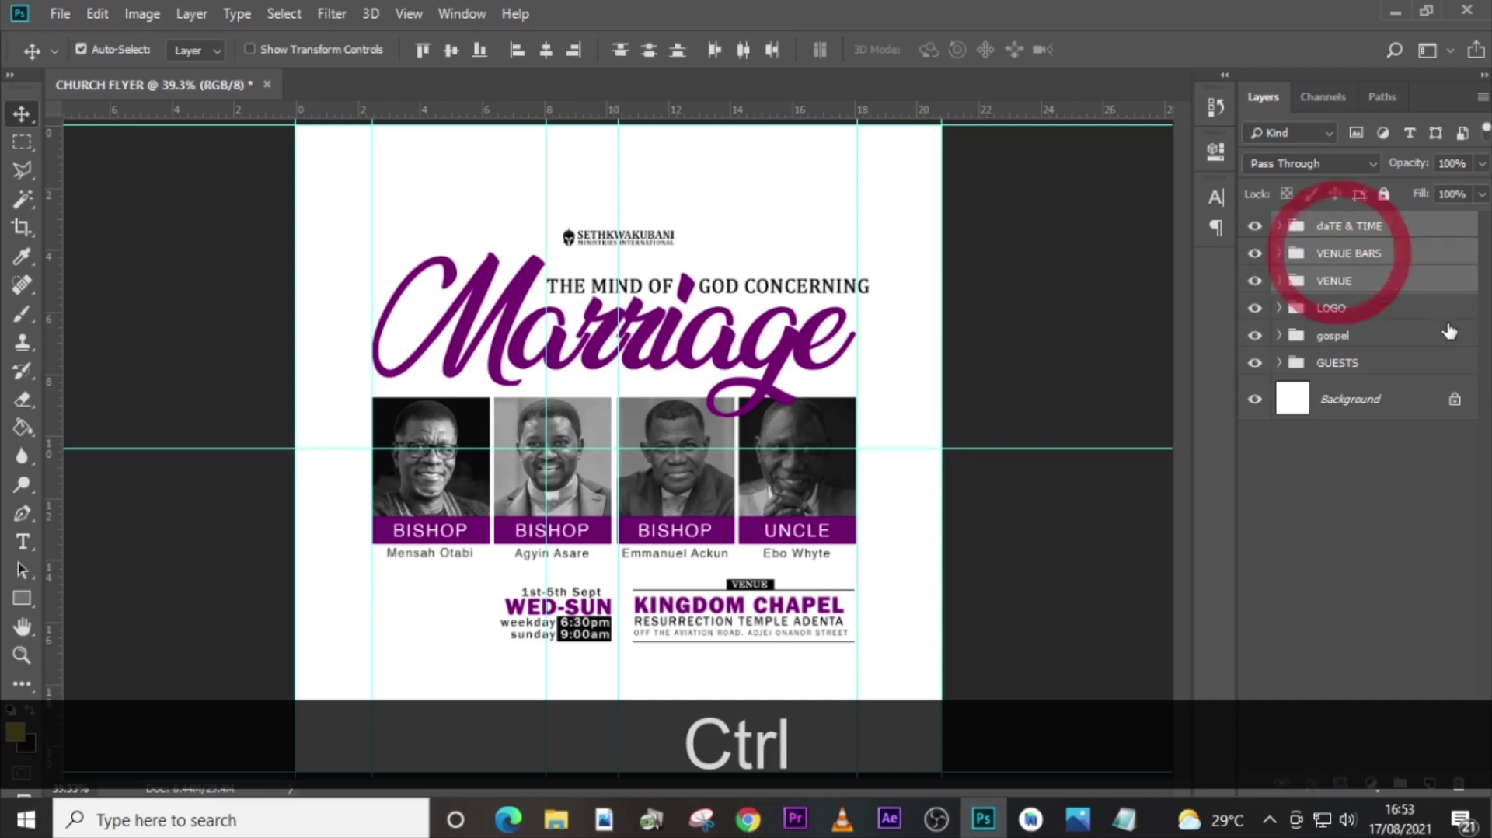
pyautogui.hotkey('ctrl', 't')
pyautogui.press('shift')
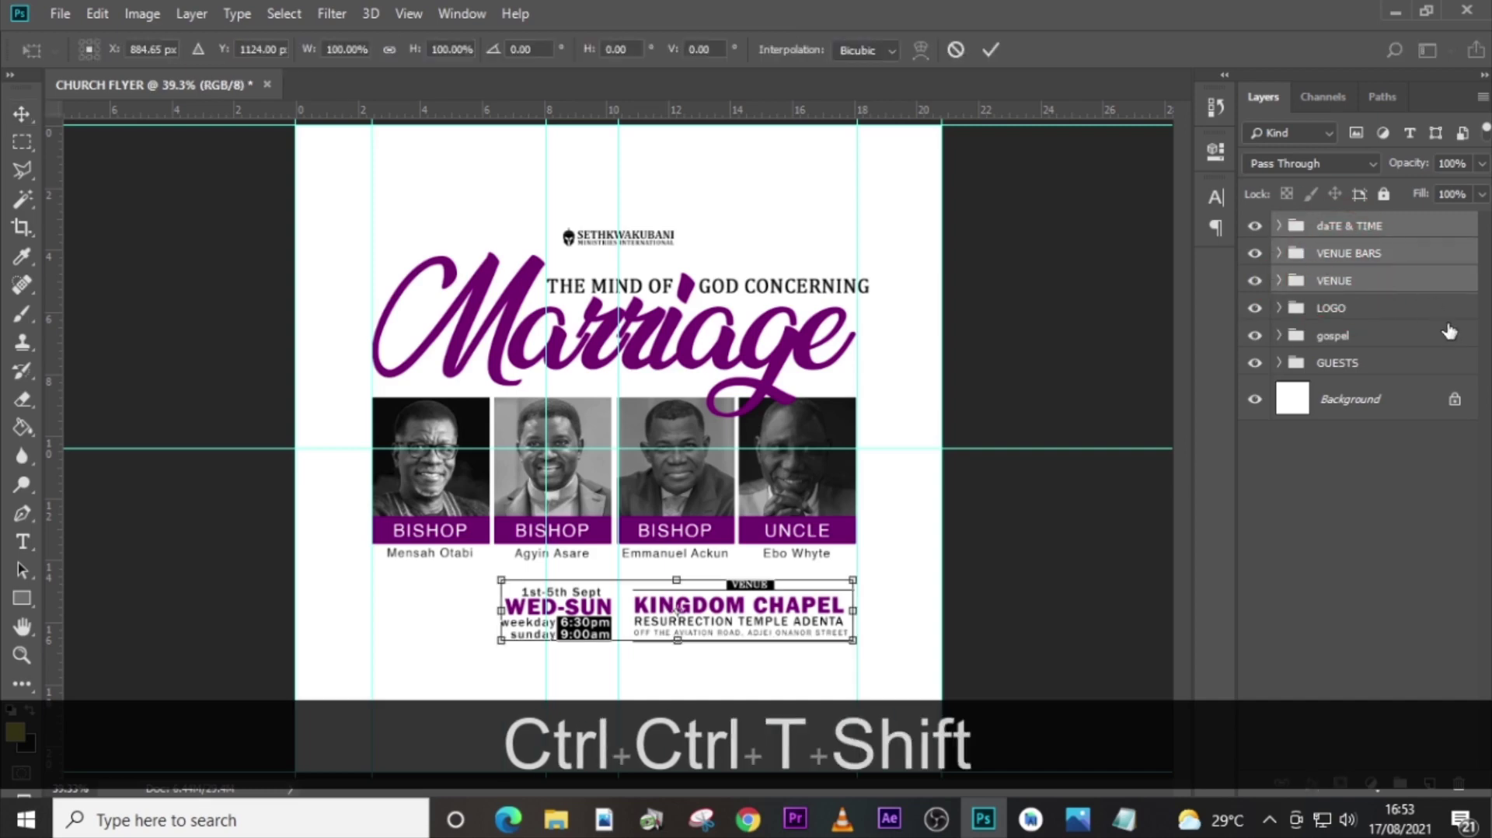
pyautogui.hotkey('shift', 'Left')
pyautogui.hotkey('shift', 'Left')
pyautogui.hotkey('shift', 'Left')
pyautogui.hotkey('shift', 'Left')
pyautogui.hotkey('ctrl', '=')
pyautogui.hotkey('ctrl', '=')
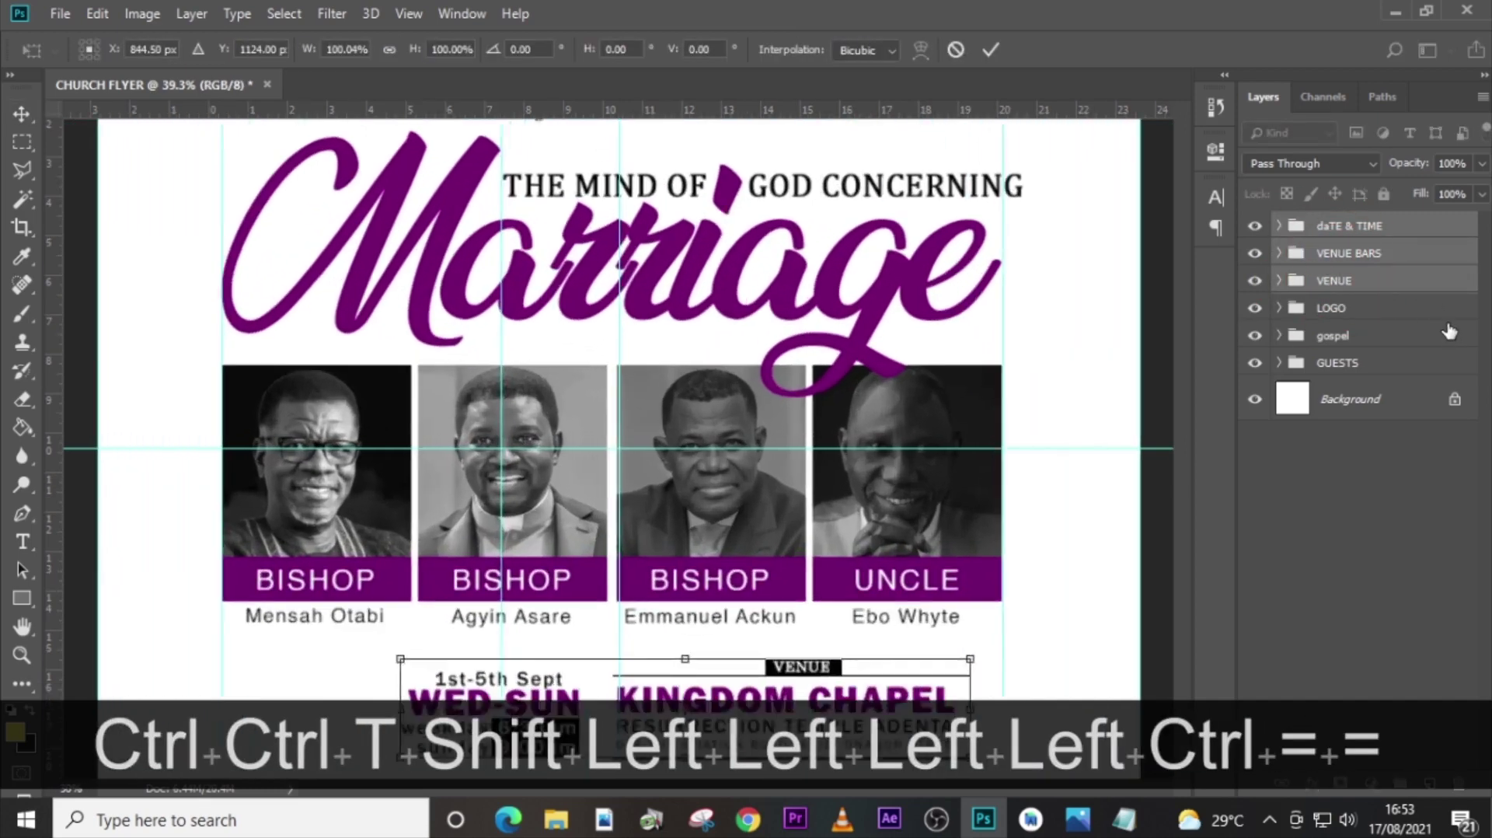
pyautogui.scroll(-3, 766, 632)
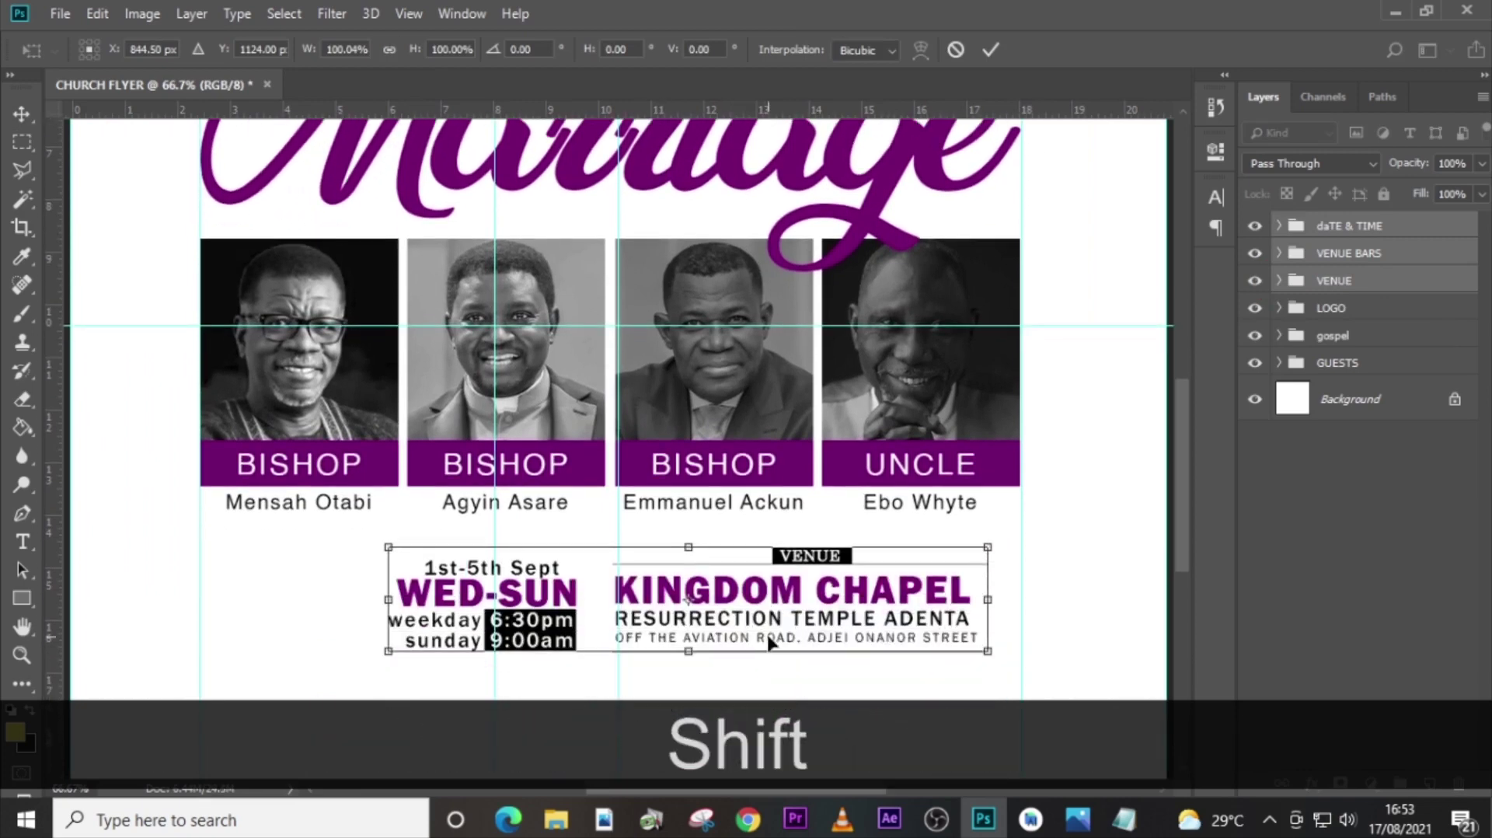
pyautogui.hotkey('shift', 'Left')
pyautogui.hotkey('shift', 'Left')
pyautogui.hotkey('shift', 'Left')
pyautogui.hotkey('shift', 'Left')
pyautogui.hotkey('shift', 'Left')
pyautogui.hotkey('shift', 'Left')
pyautogui.hotkey('shift', 'Left')
pyautogui.hotkey('shift', 'Left')
pyautogui.hotkey('shift', 'Left')
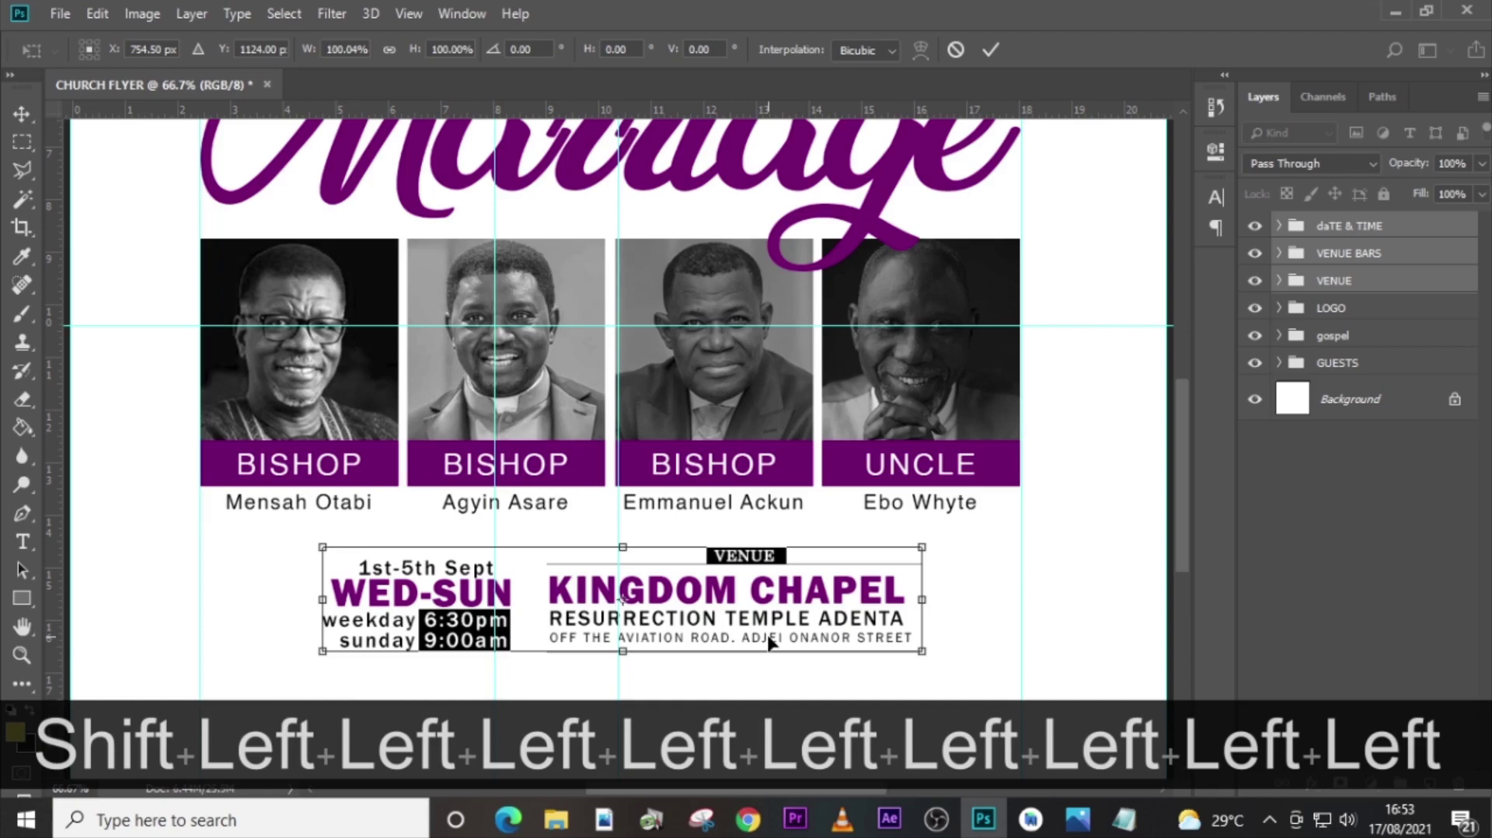
pyautogui.hotkey('shift', 'Left')
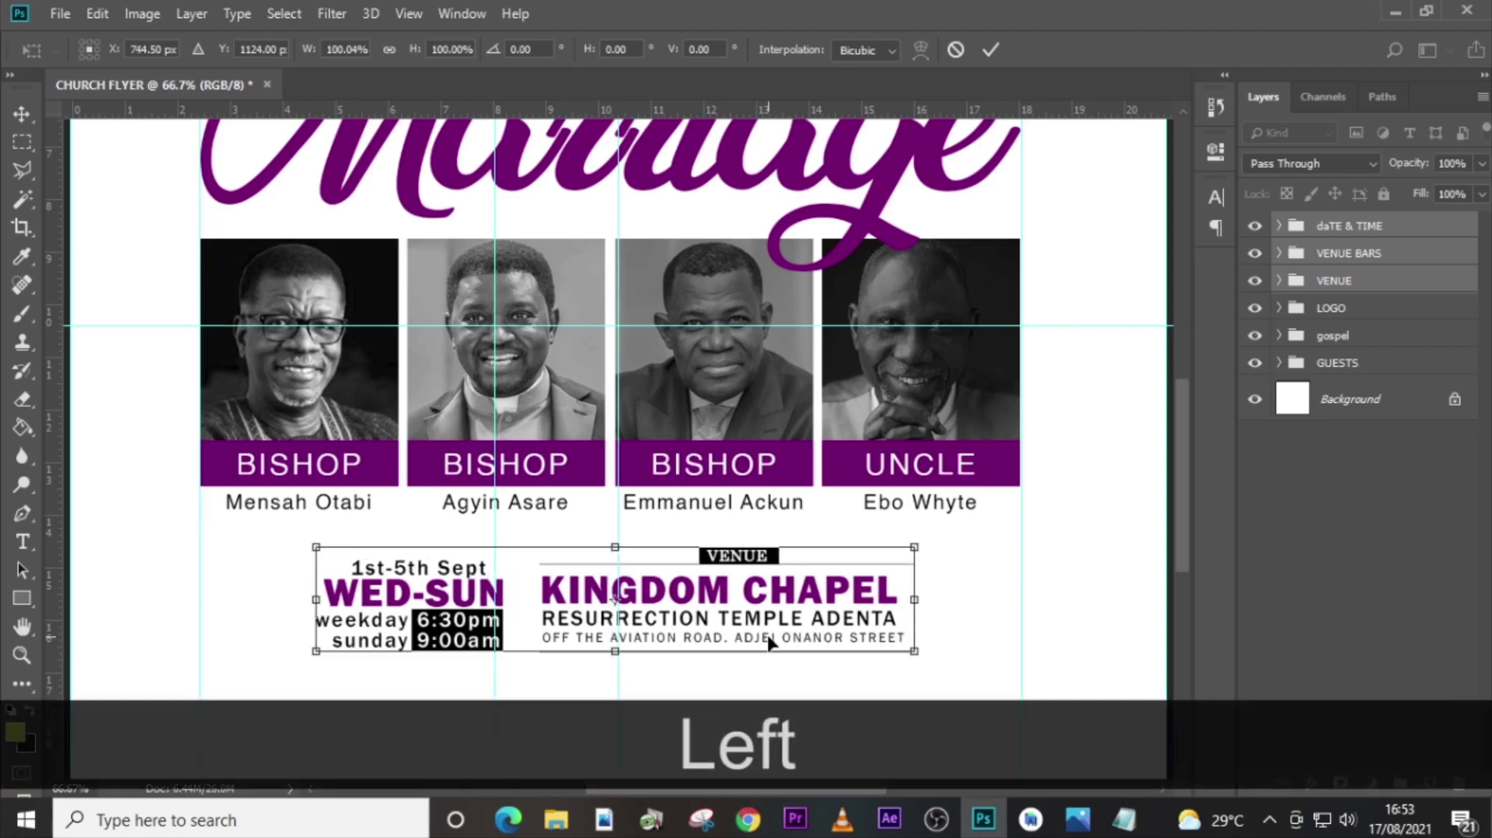
pyautogui.press('Return')
pyautogui.hotkey('ctrl', '0')
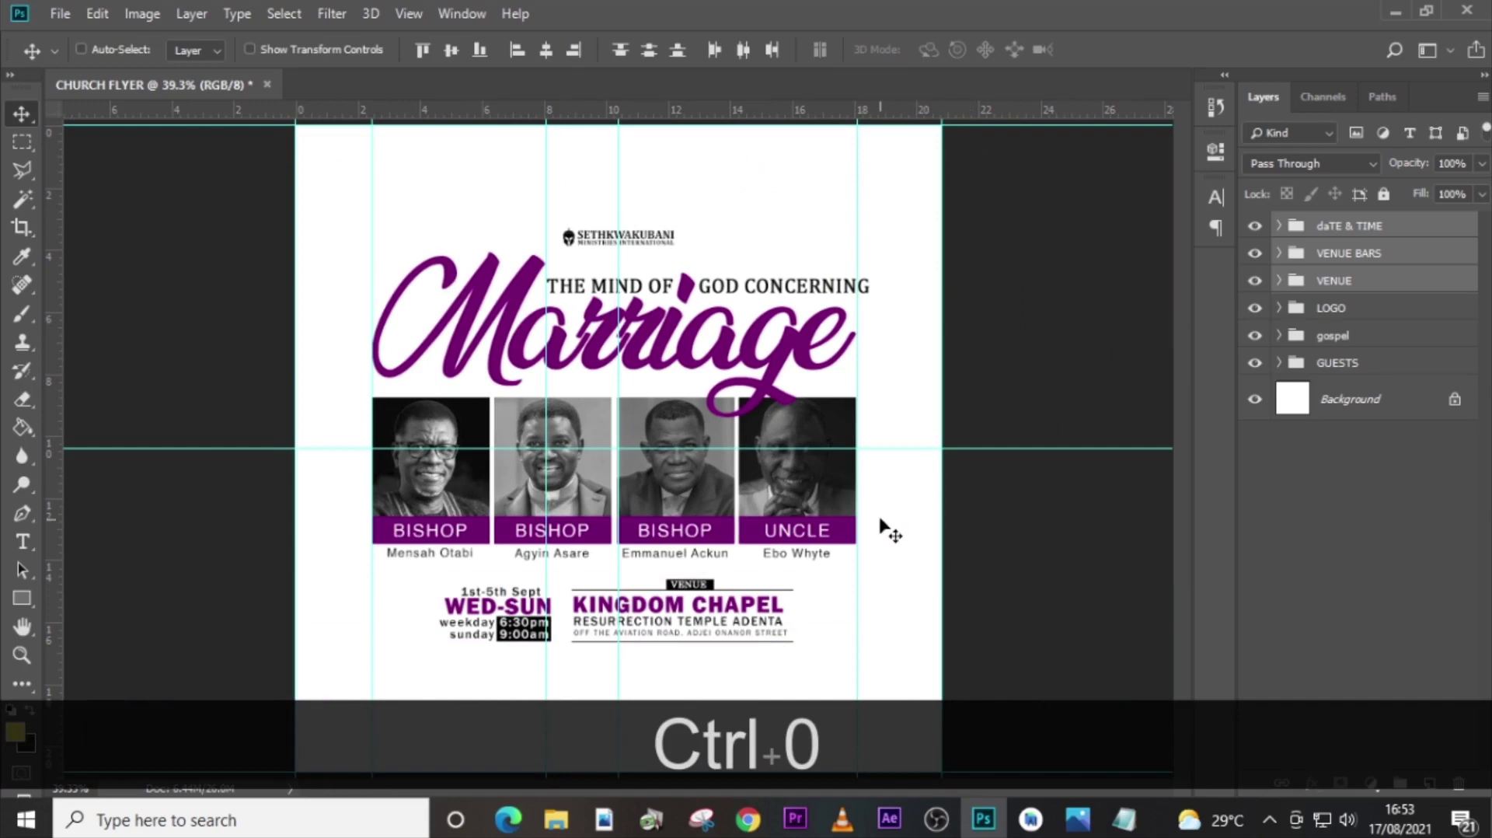
# Copy the line "The role of the Man as HUSBAND & FATHER" from the u3.txt Notepad file and return to Photoshop.
pyautogui.hotkey('ctrl', '=')
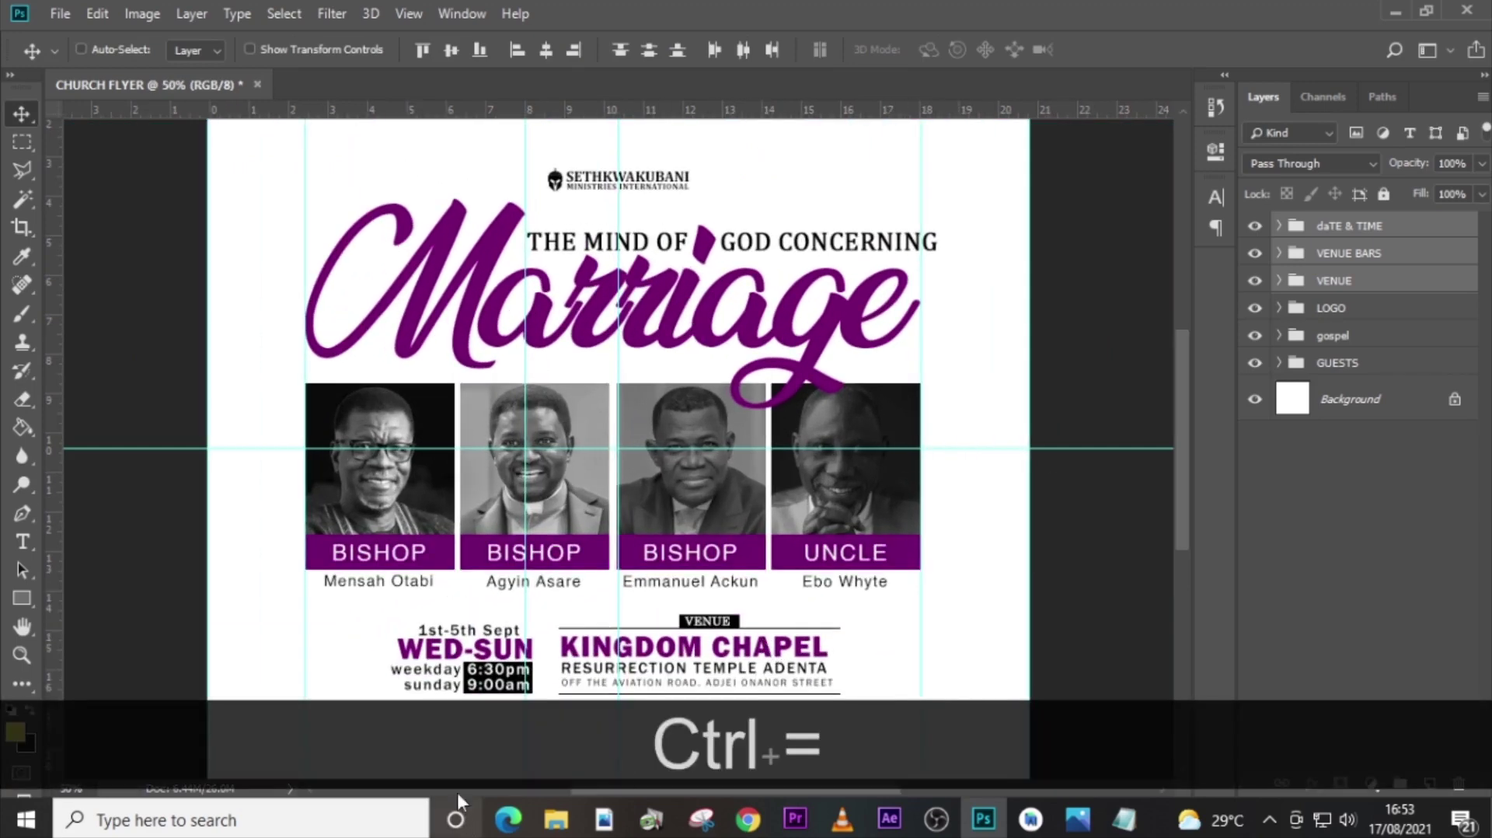
pyautogui.scroll(-3, 499, 674)
pyautogui.click(1123, 818)
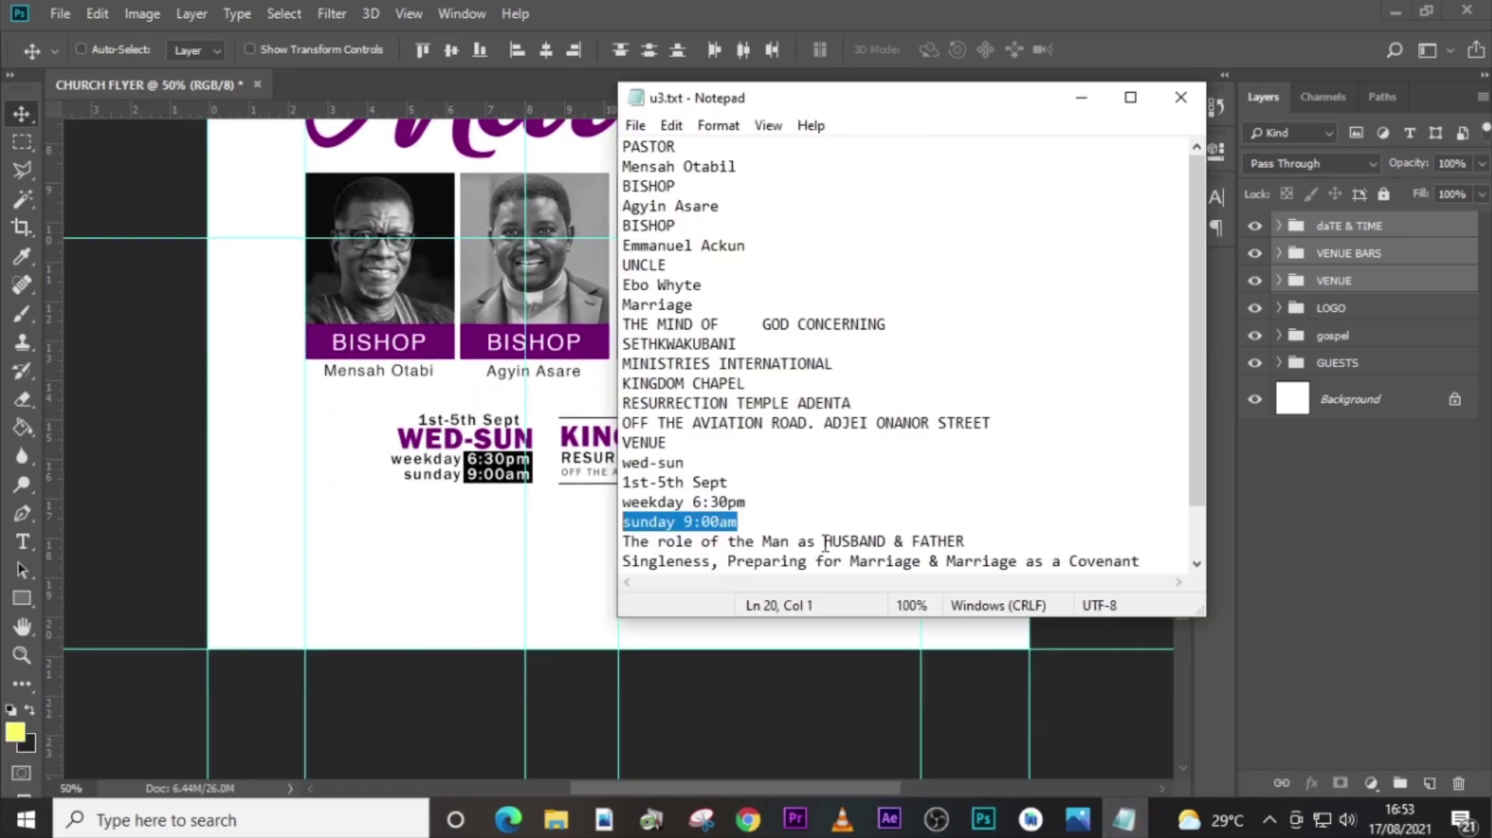
pyautogui.moveTo(965, 542); pyautogui.dragTo(622, 546)
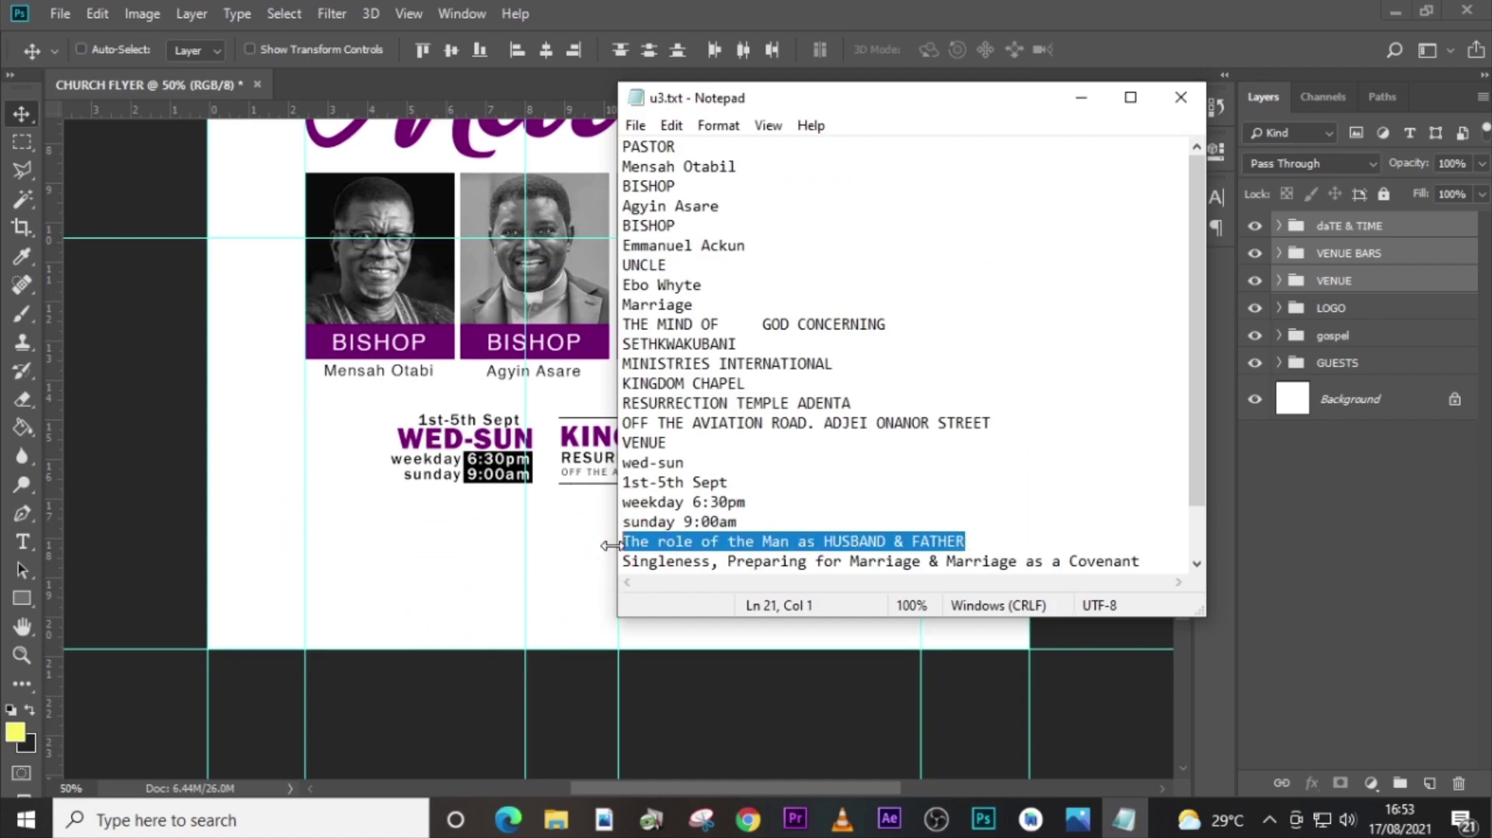
pyautogui.hotkey('ctrl', 'c')
pyautogui.click(602, 546)
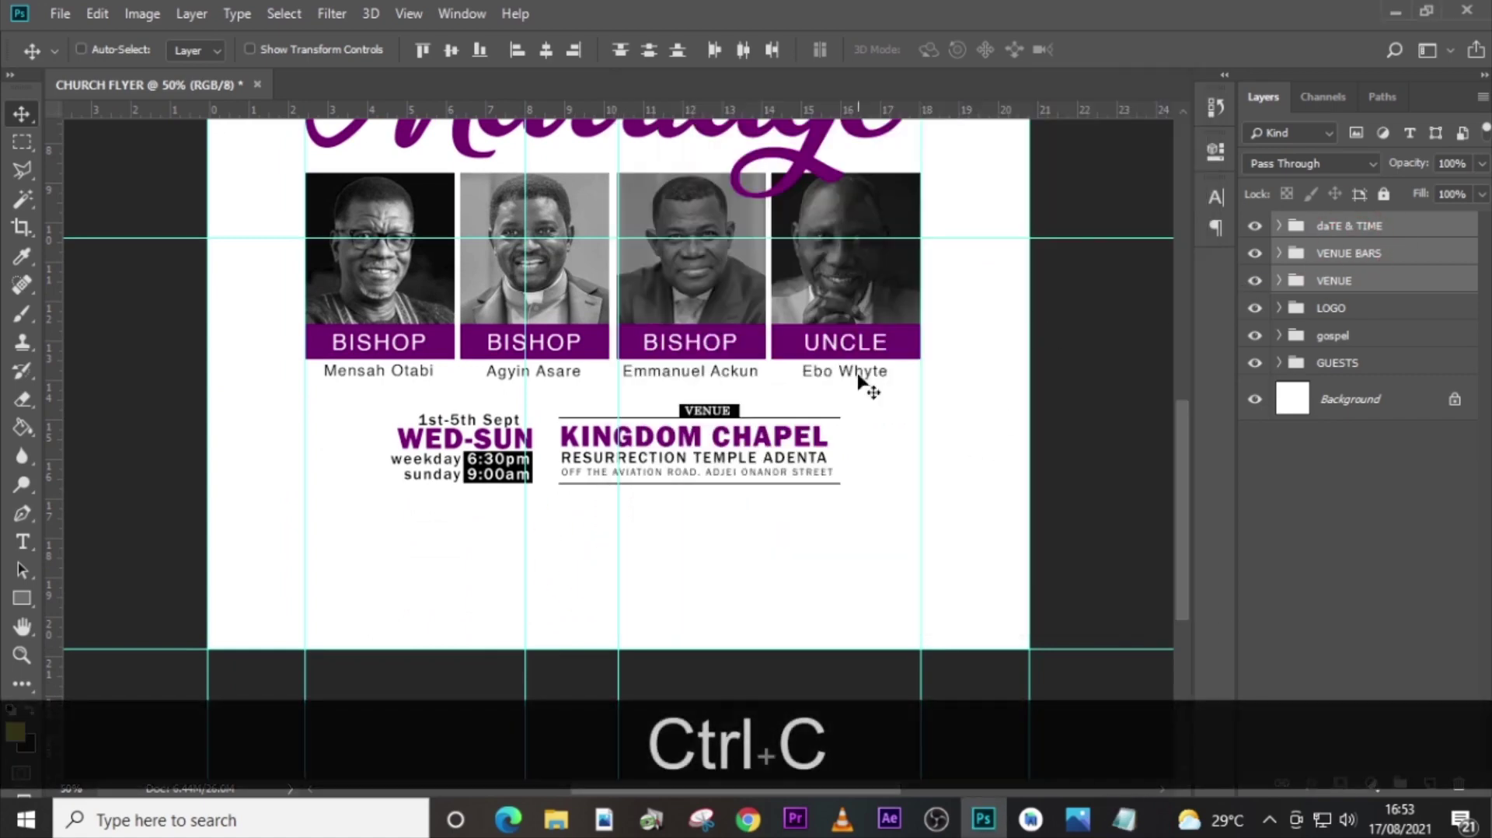
# Paste the copied line as a new text layer in the empty area below the date and venue blocks.
pyautogui.press('t')
pyautogui.click(417, 556)
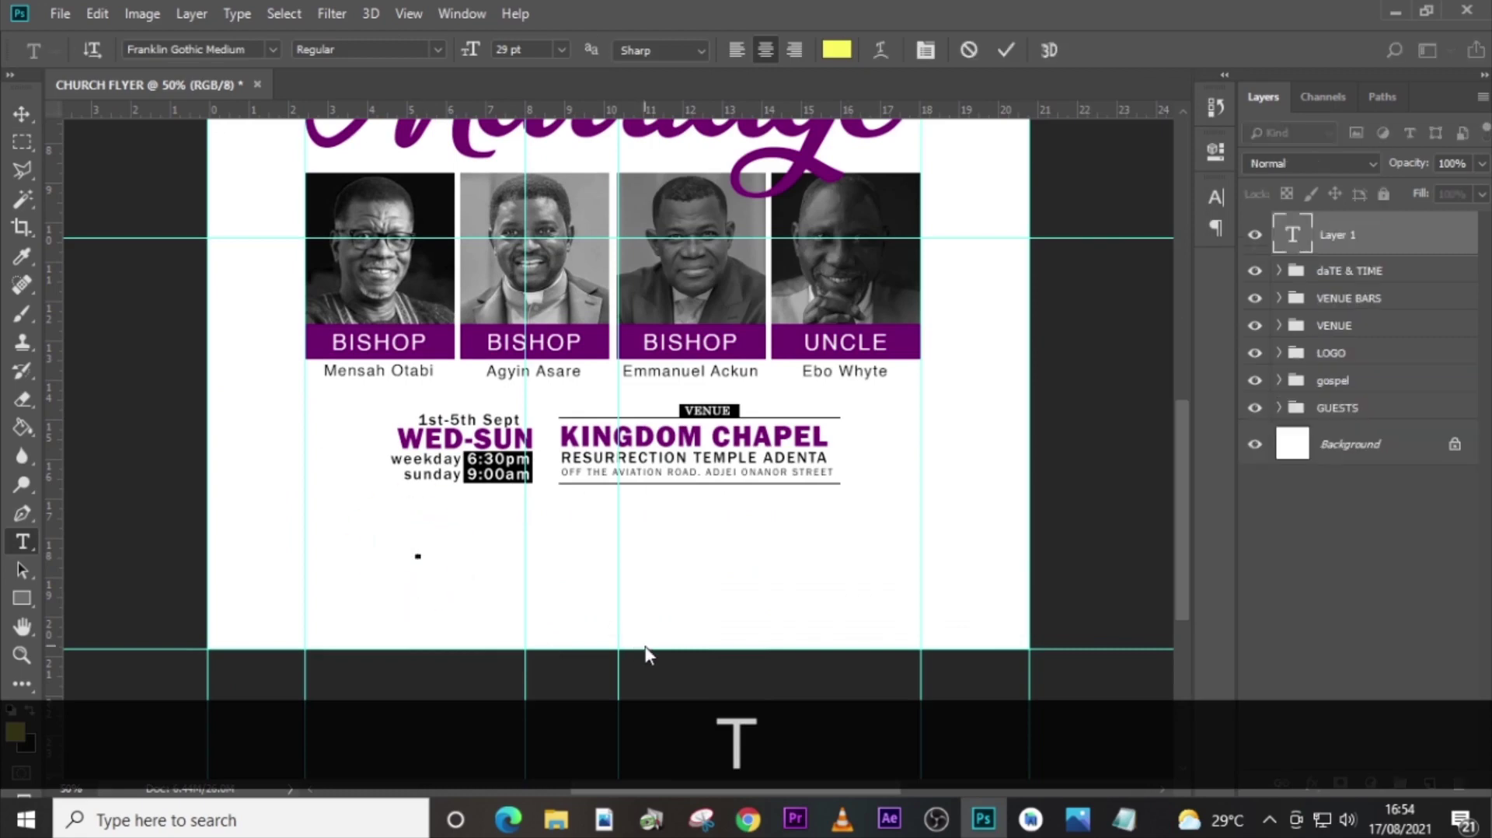
pyautogui.hotkey('ctrl', 'v')
pyautogui.click(1294, 235)
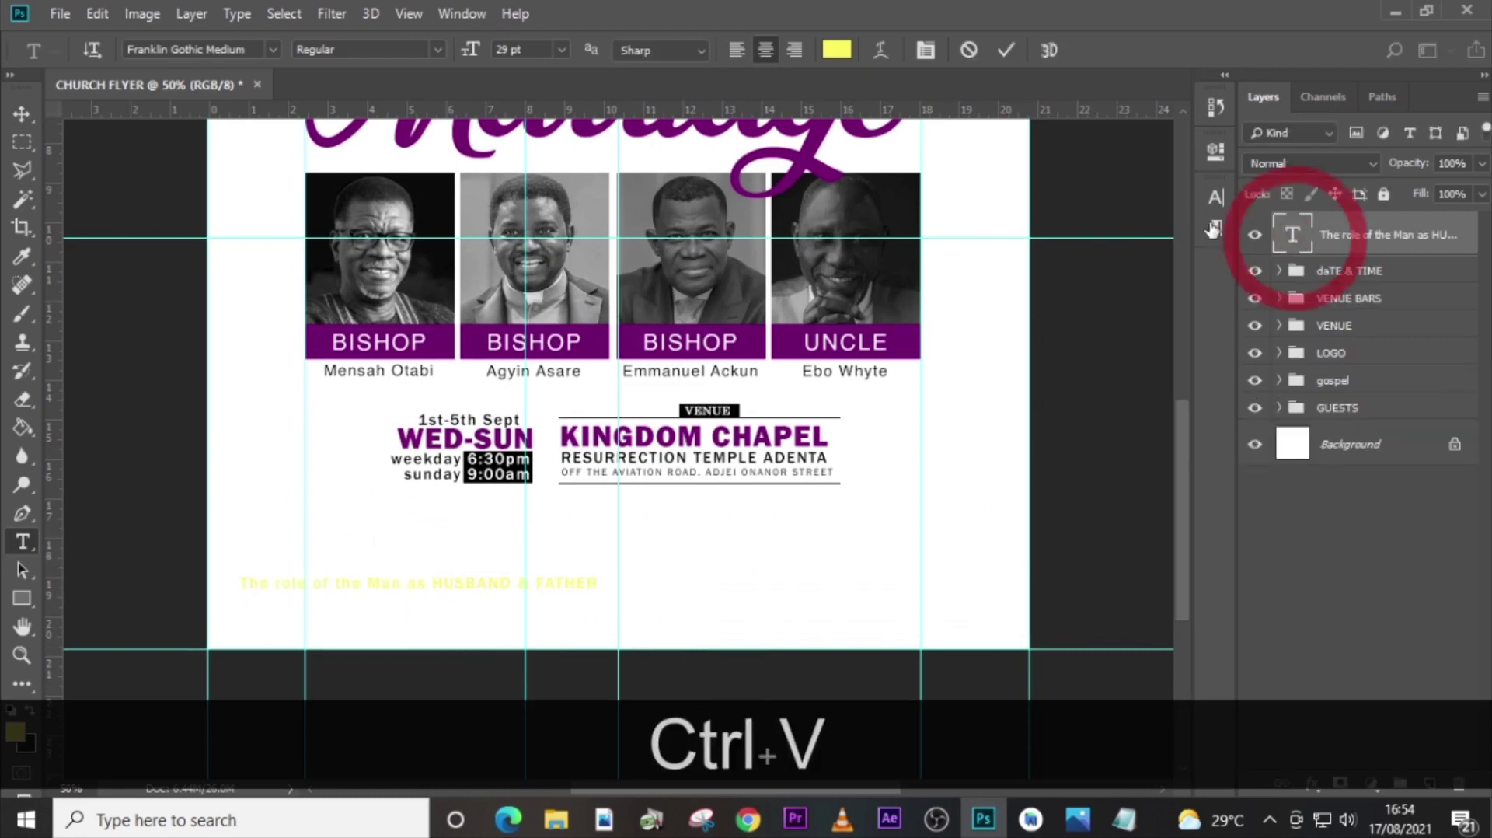
# Set the text color of the pasted "The role of the Man as HUSBAND & FATHER" line to black, 000000.
pyautogui.click(1216, 196)
pyautogui.click(1129, 329)
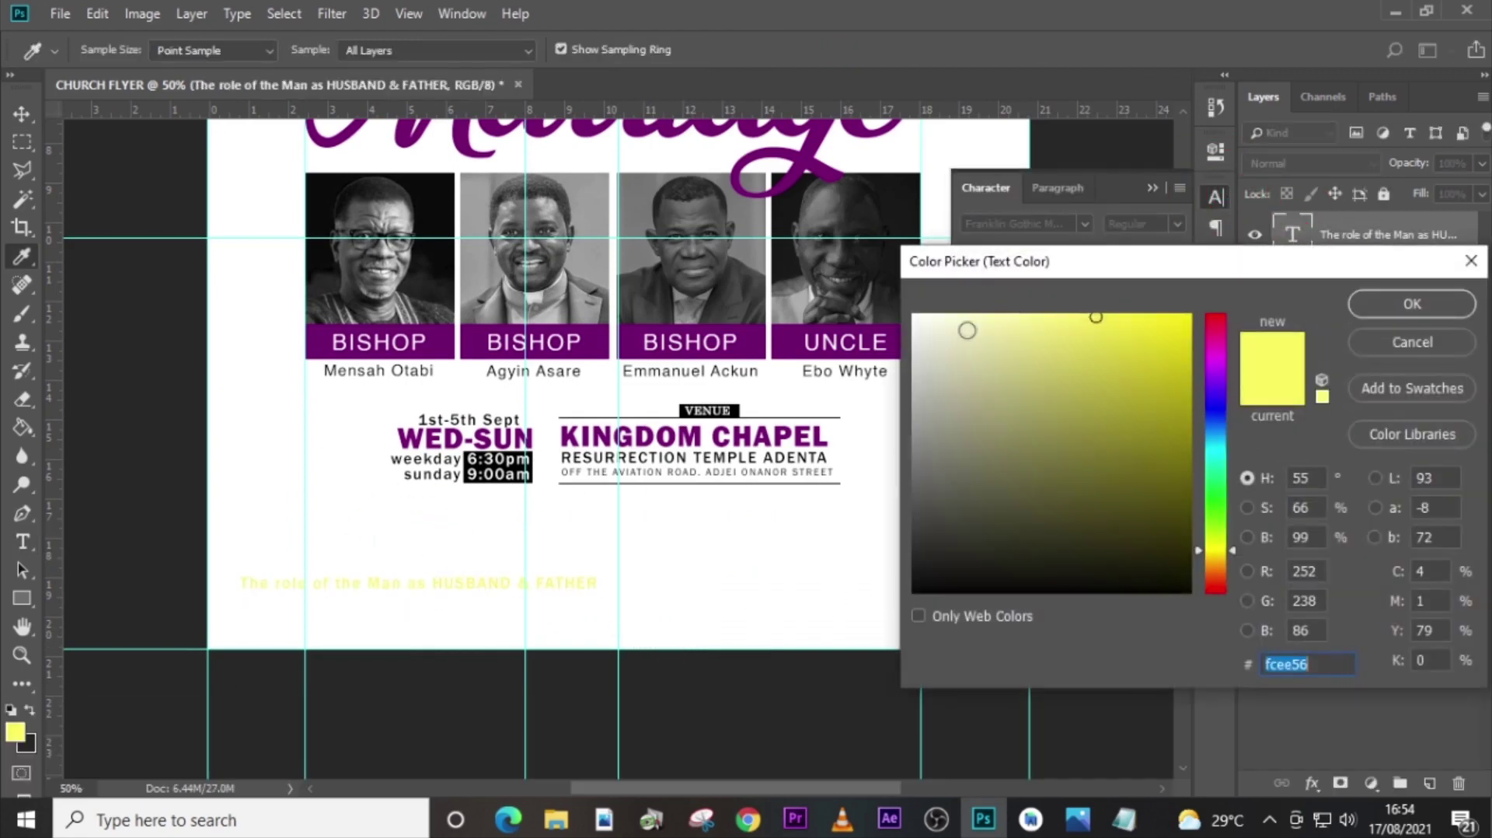
pyautogui.write('000000')
pyautogui.click(1379, 296)
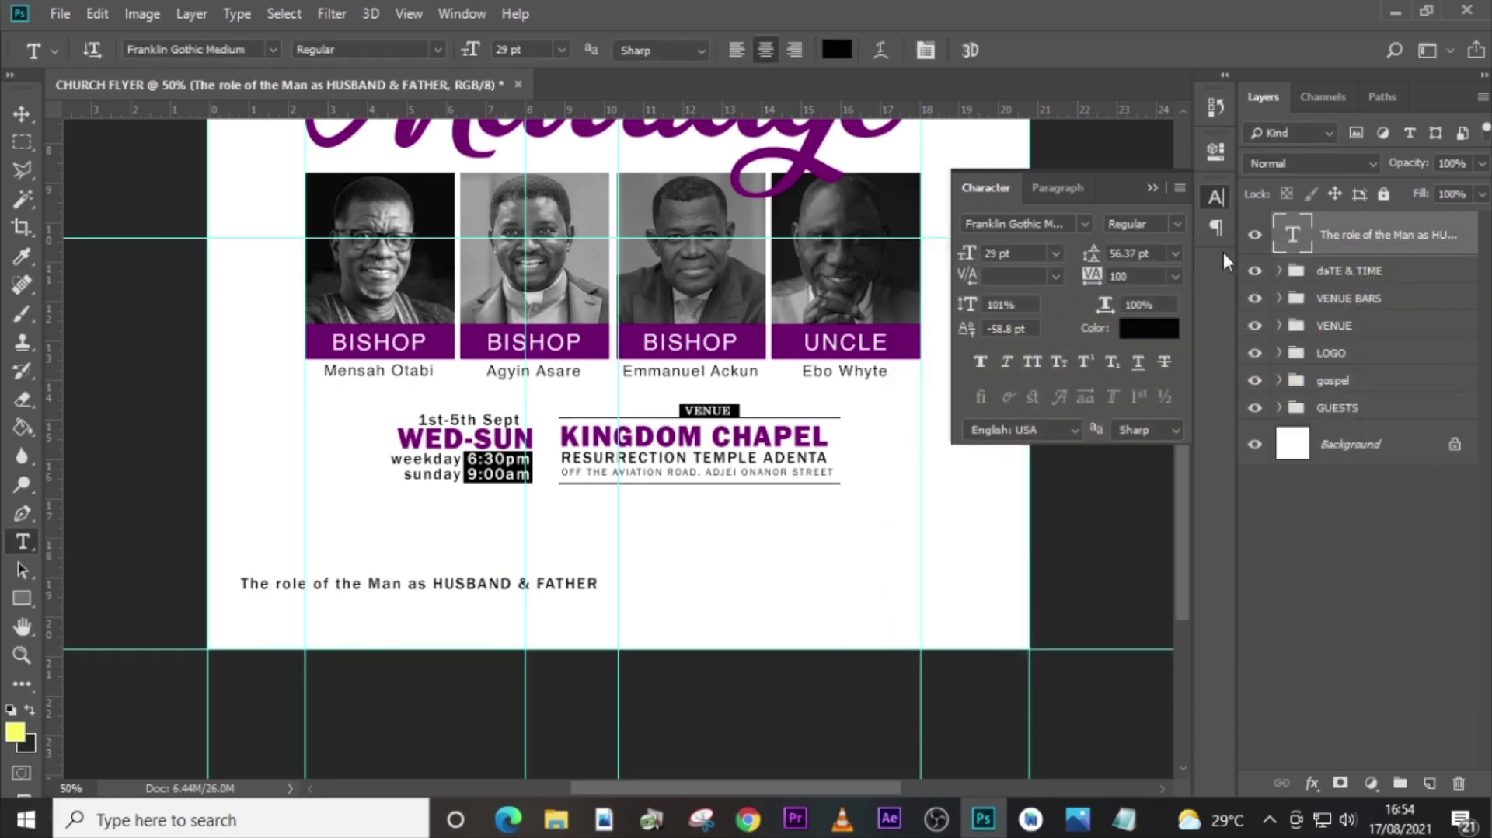
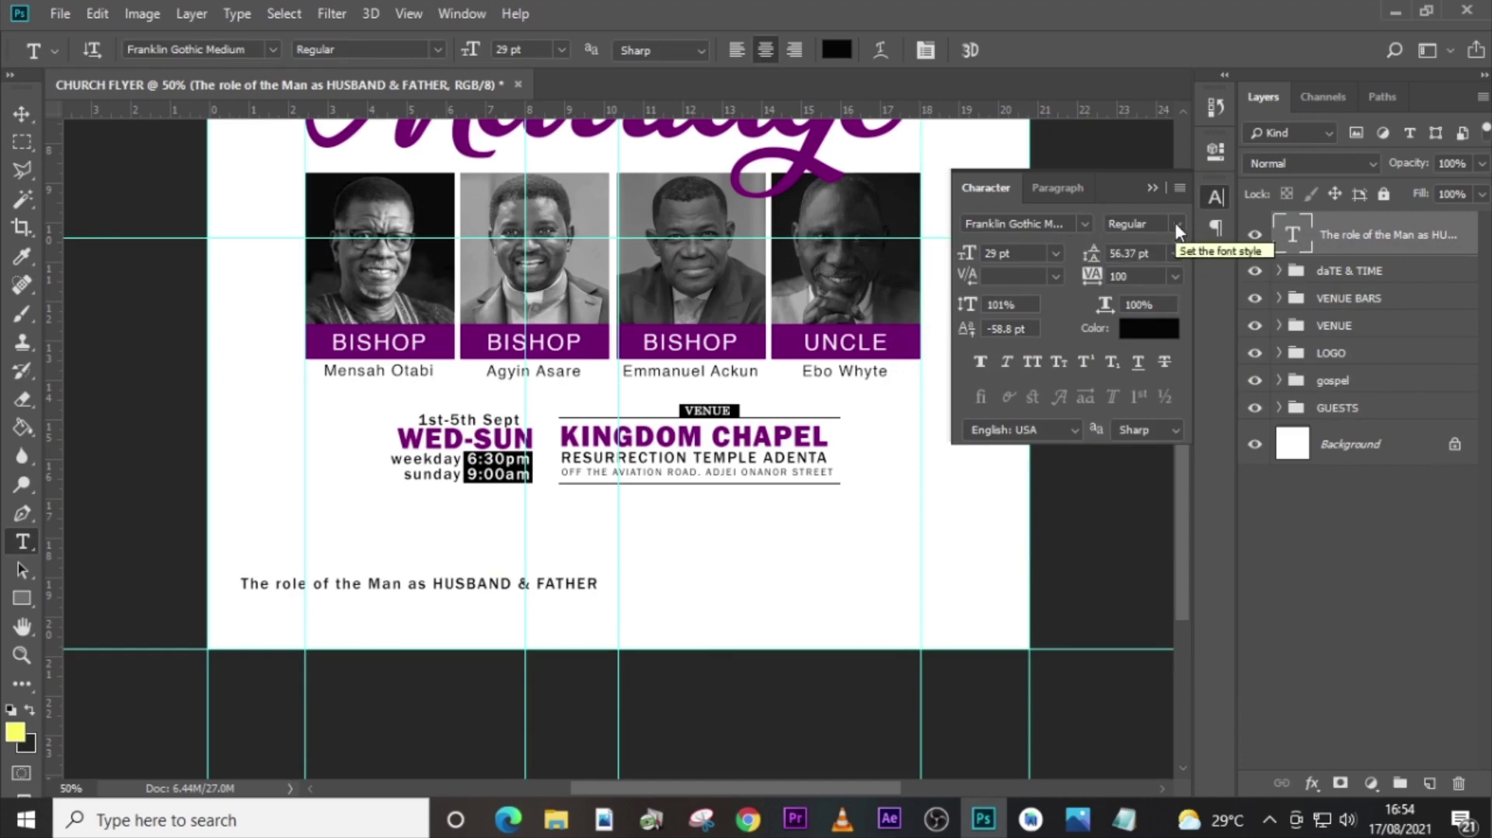
# Set the topic line's font size to 20 pt and apply faux italic.
pyautogui.click(1035, 253)
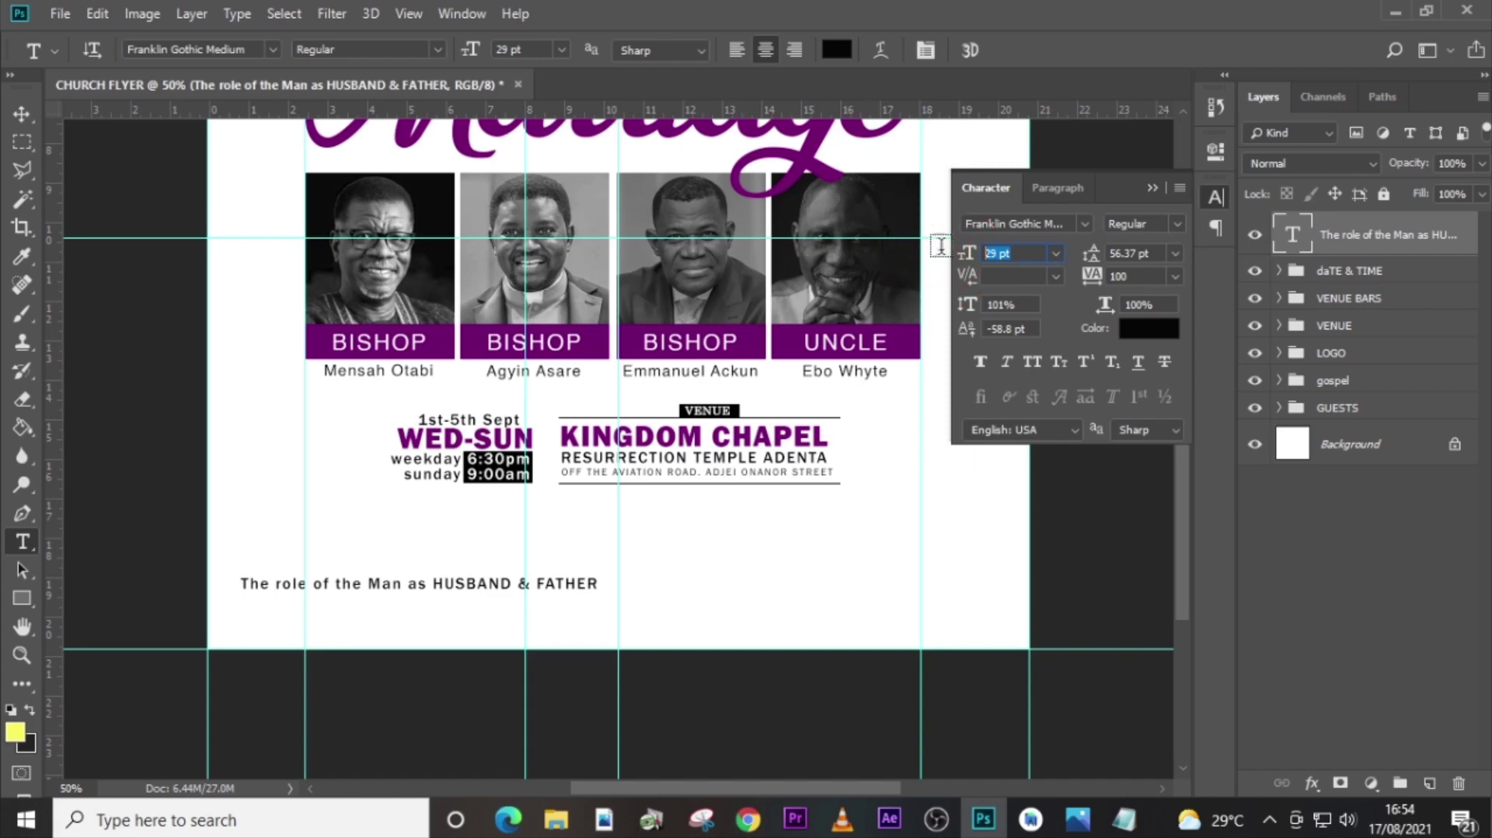
pyautogui.write('20')
pyautogui.press('Return')
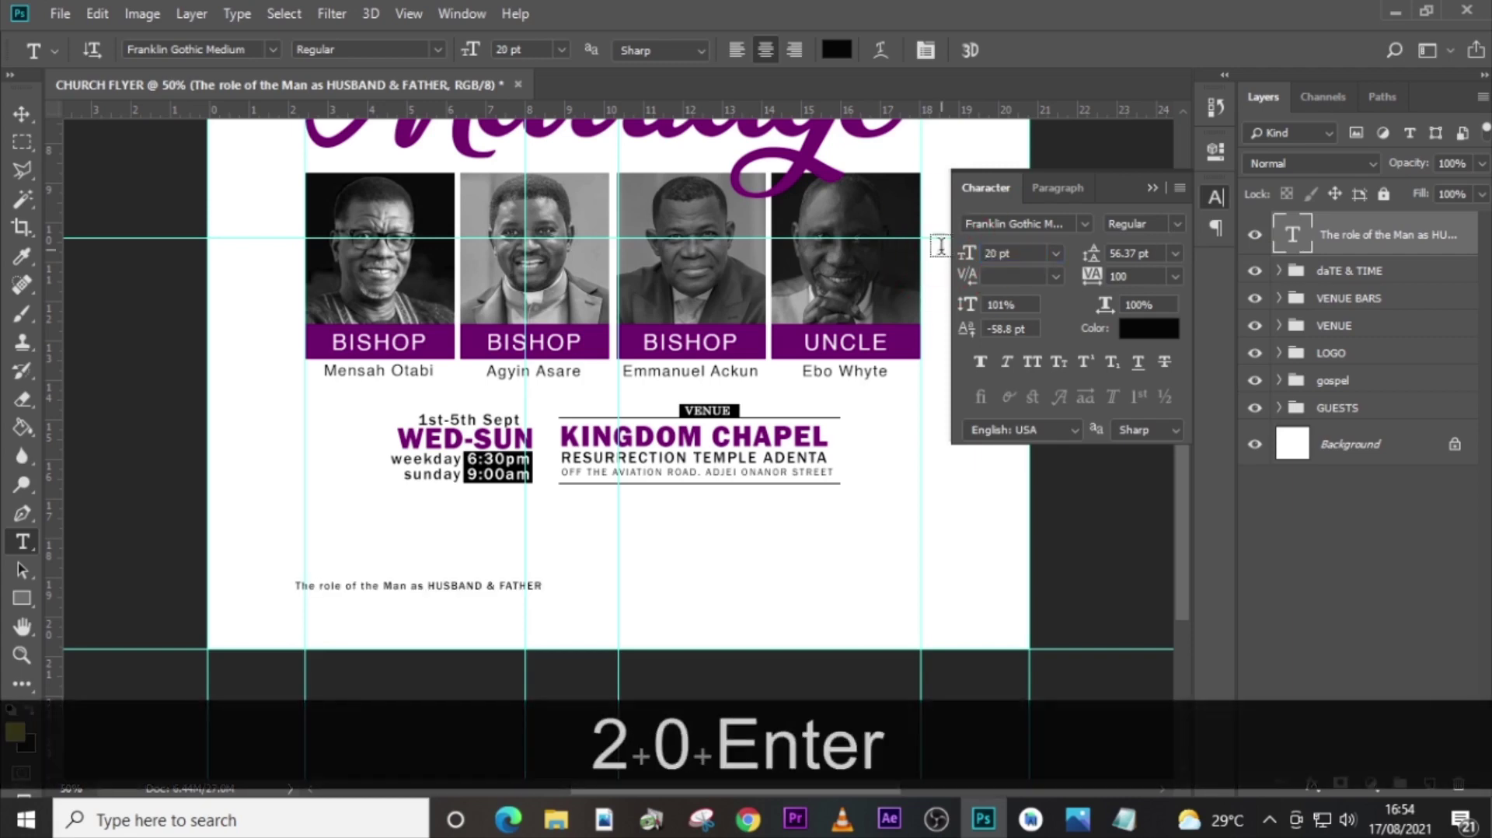
pyautogui.click(1133, 275)
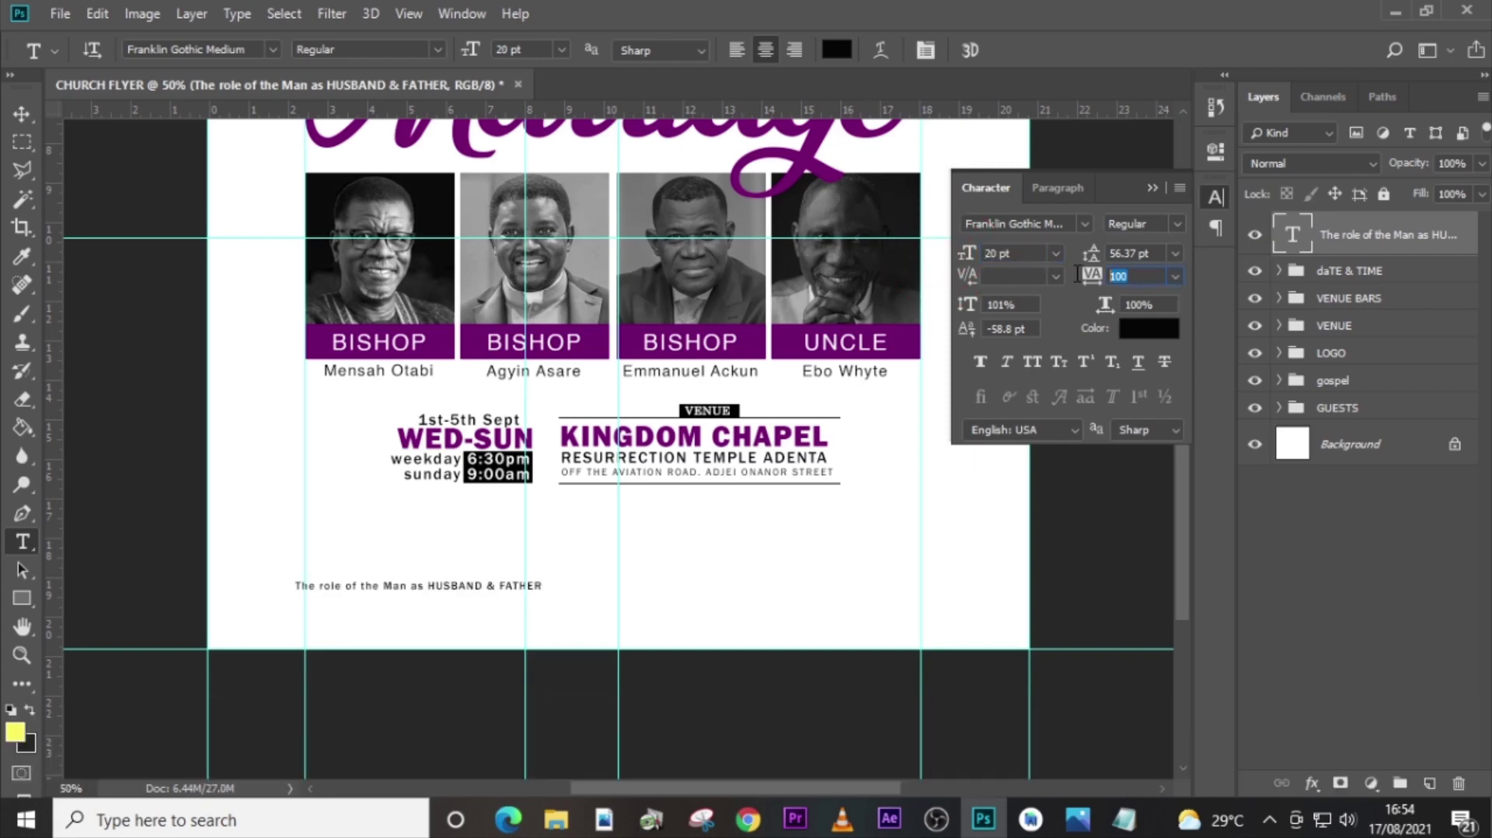
pyautogui.click(1007, 362)
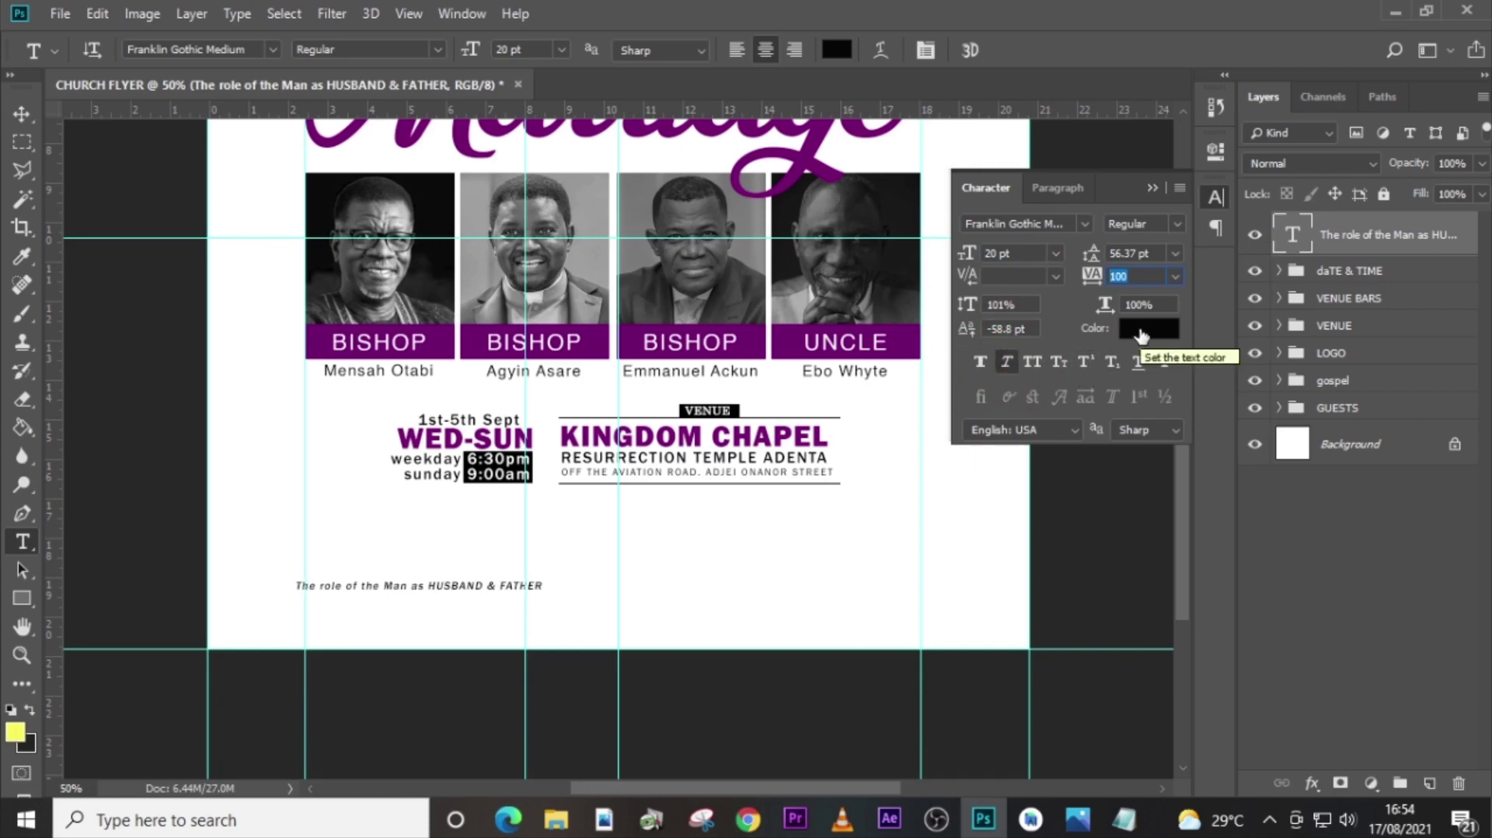
pyautogui.click(1330, 235)
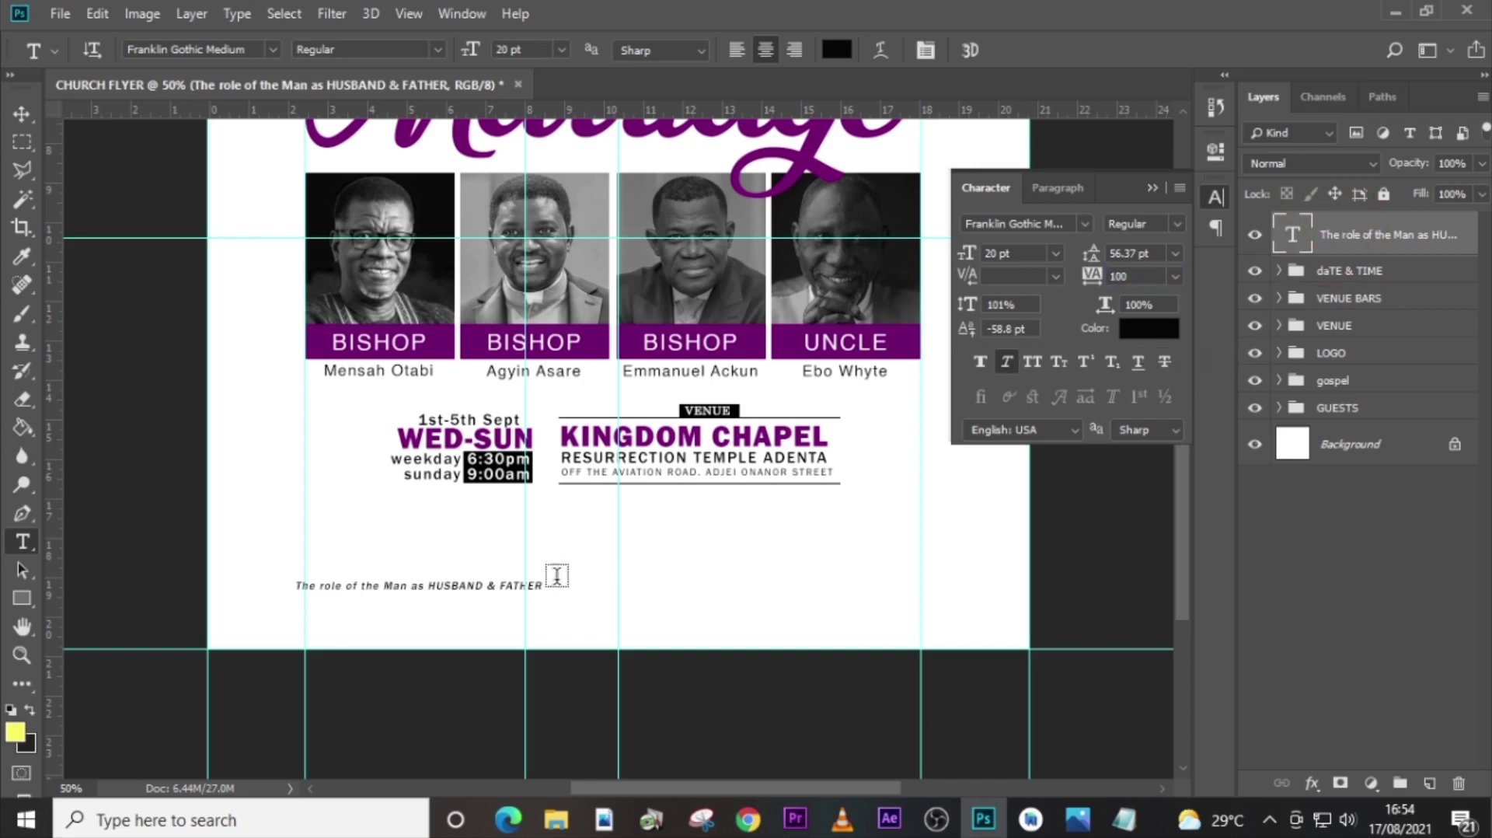
# Move the topic line up and to the right so that it sits below the venue block.
pyautogui.hotkey('ctrl', '=')
pyautogui.hotkey('ctrl', '=')
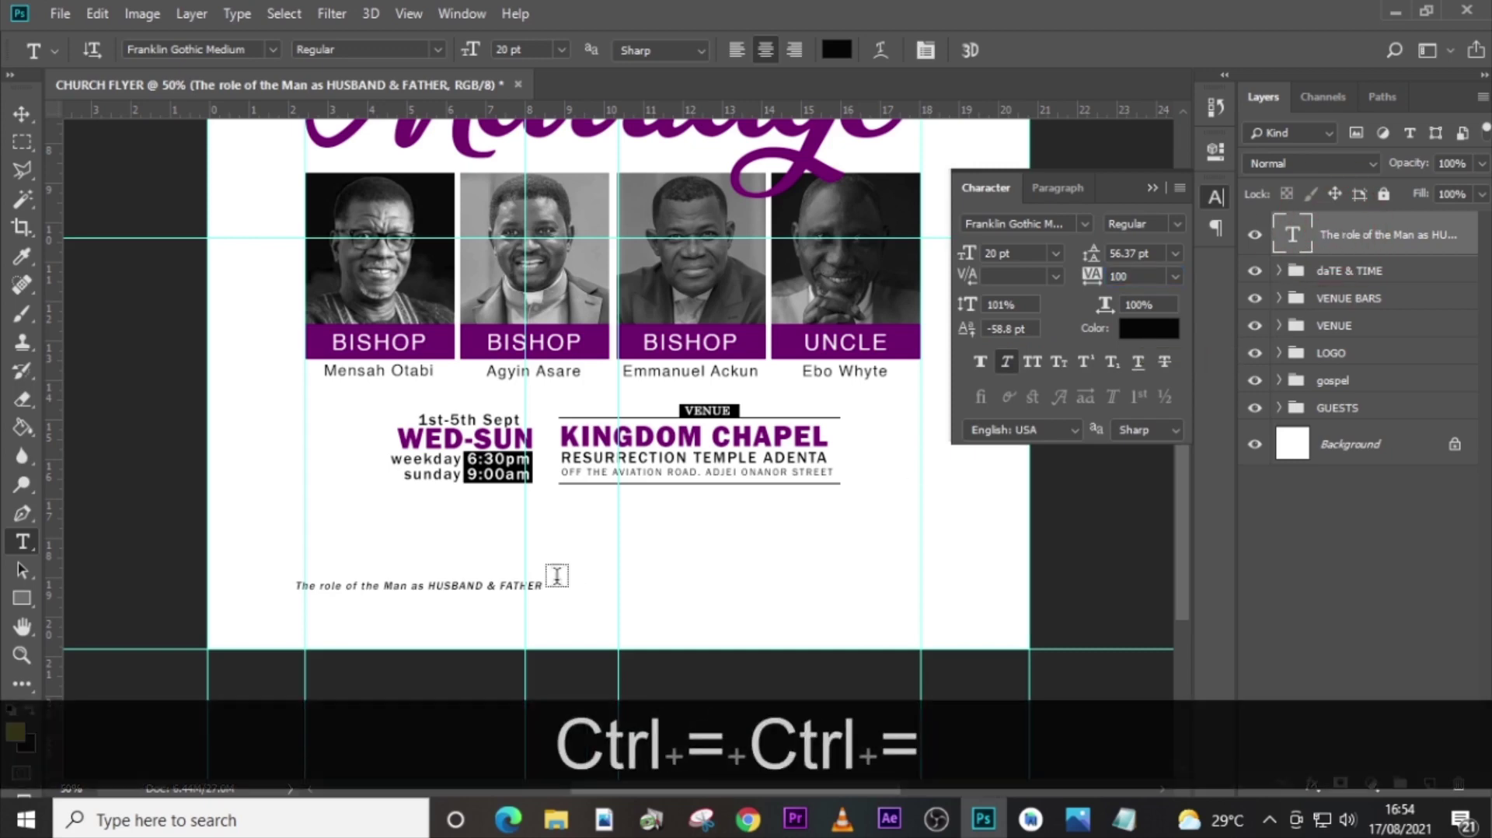
pyautogui.click(1152, 187)
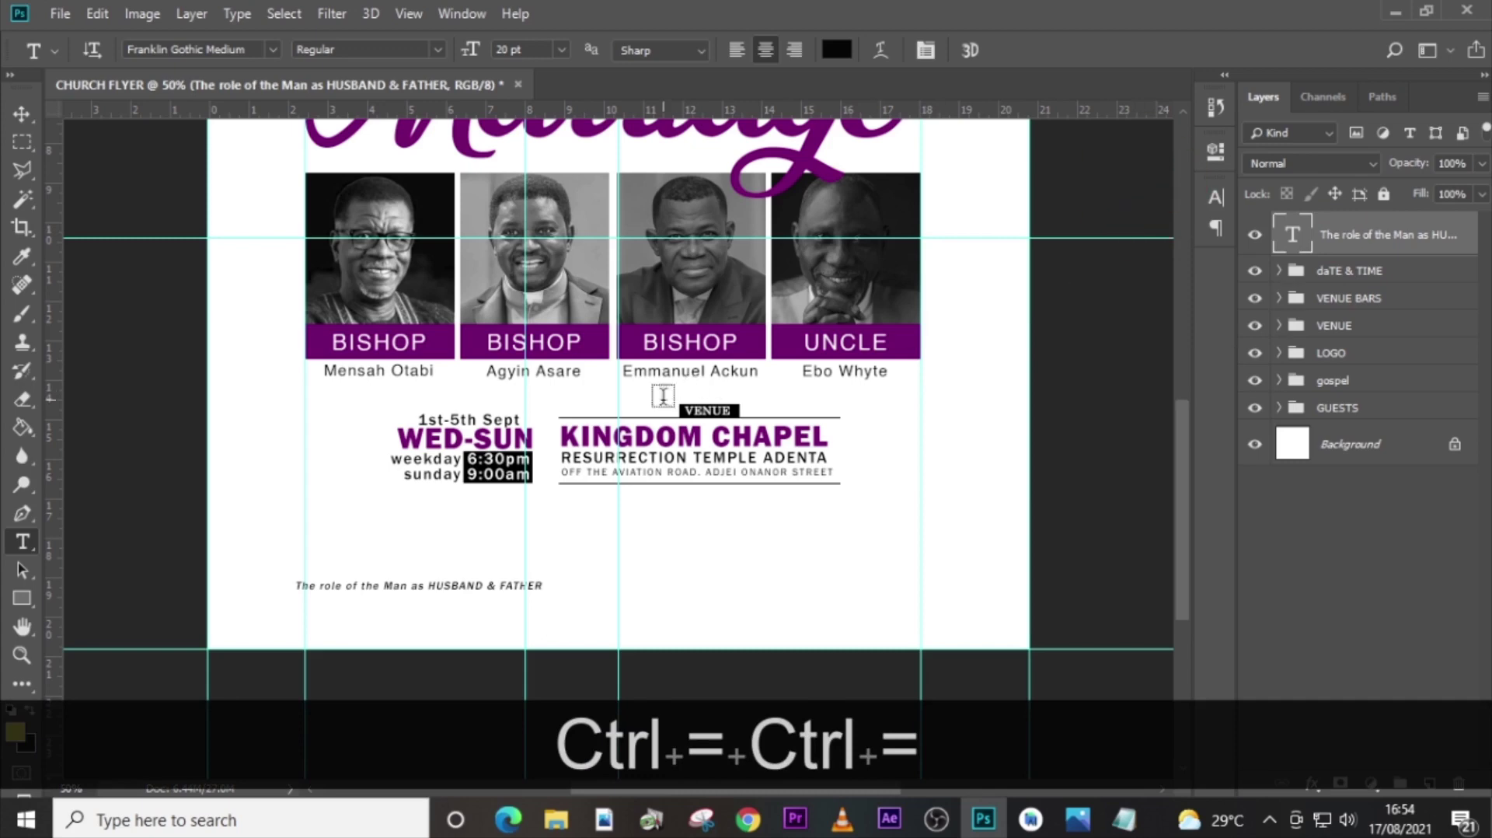
pyautogui.press('v')
pyautogui.hotkey('ctrl', '=')
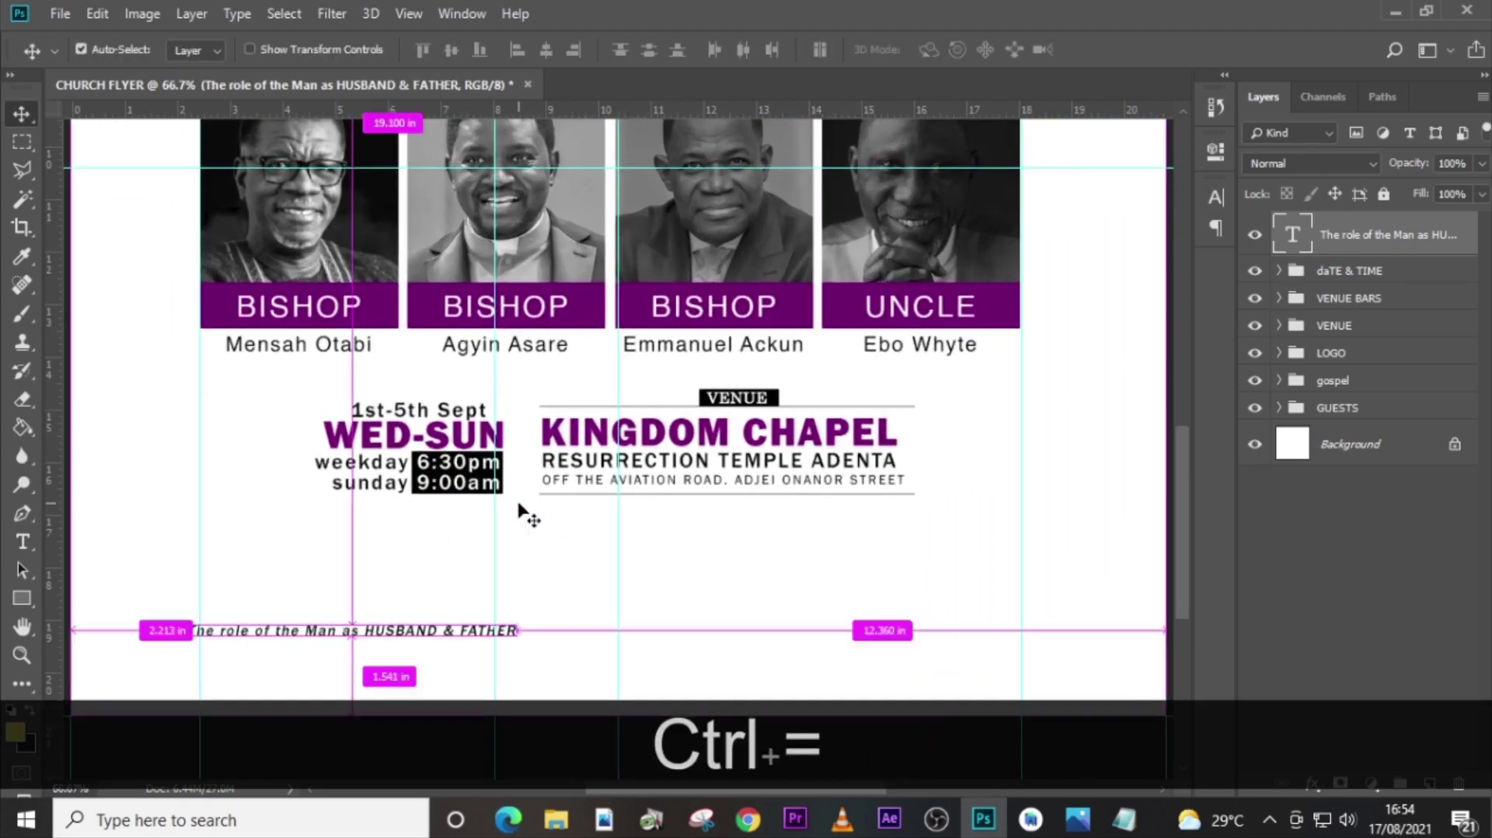
pyautogui.moveTo(393, 626); pyautogui.dragTo(718, 569)
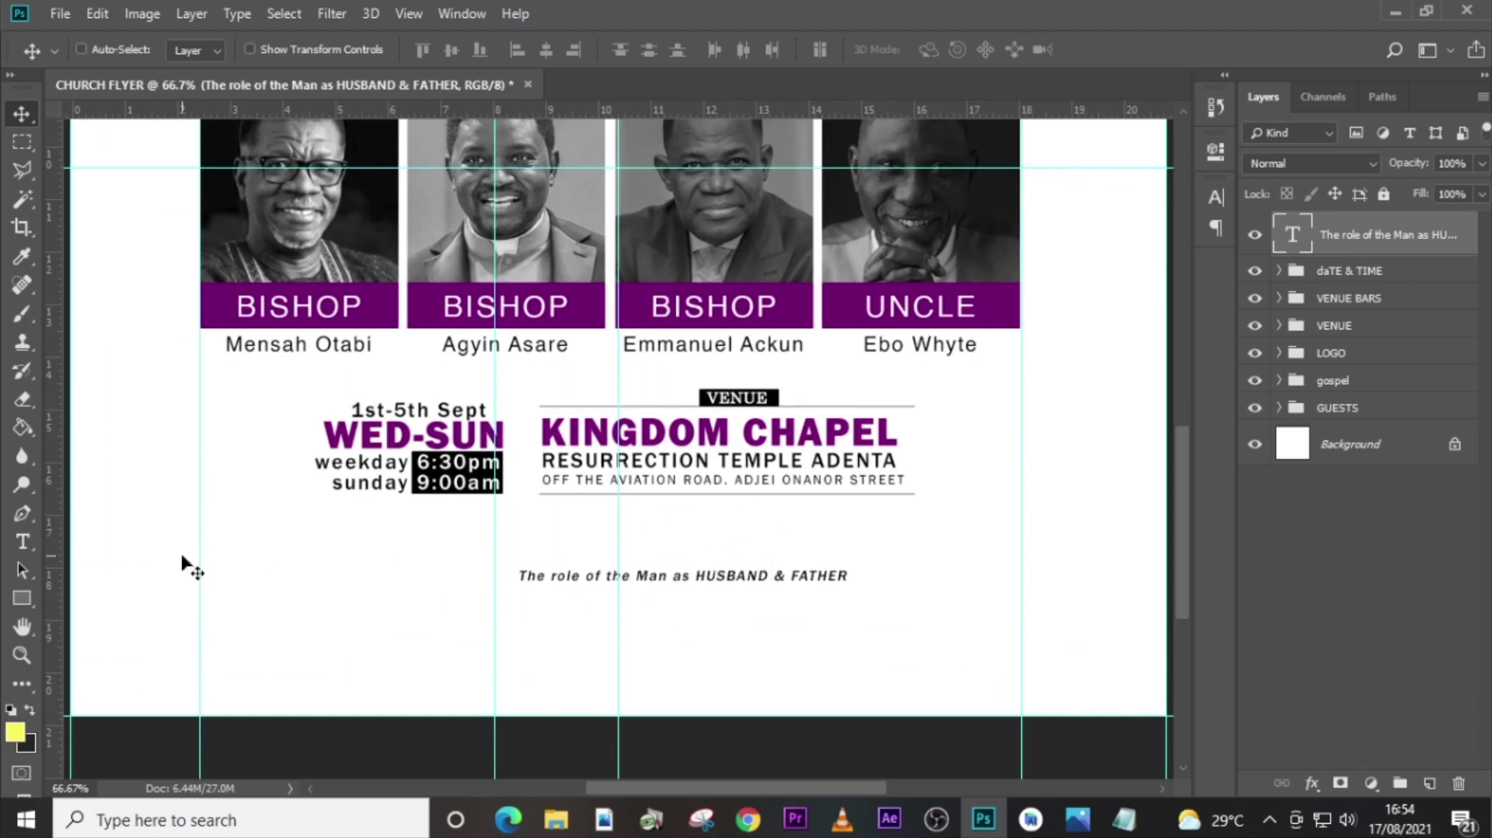
# Draw a small circle about 11 px in diameter to the left of the topic line with the Ellipse tool.
pyautogui.click(22, 597)
pyautogui.click(100, 641)
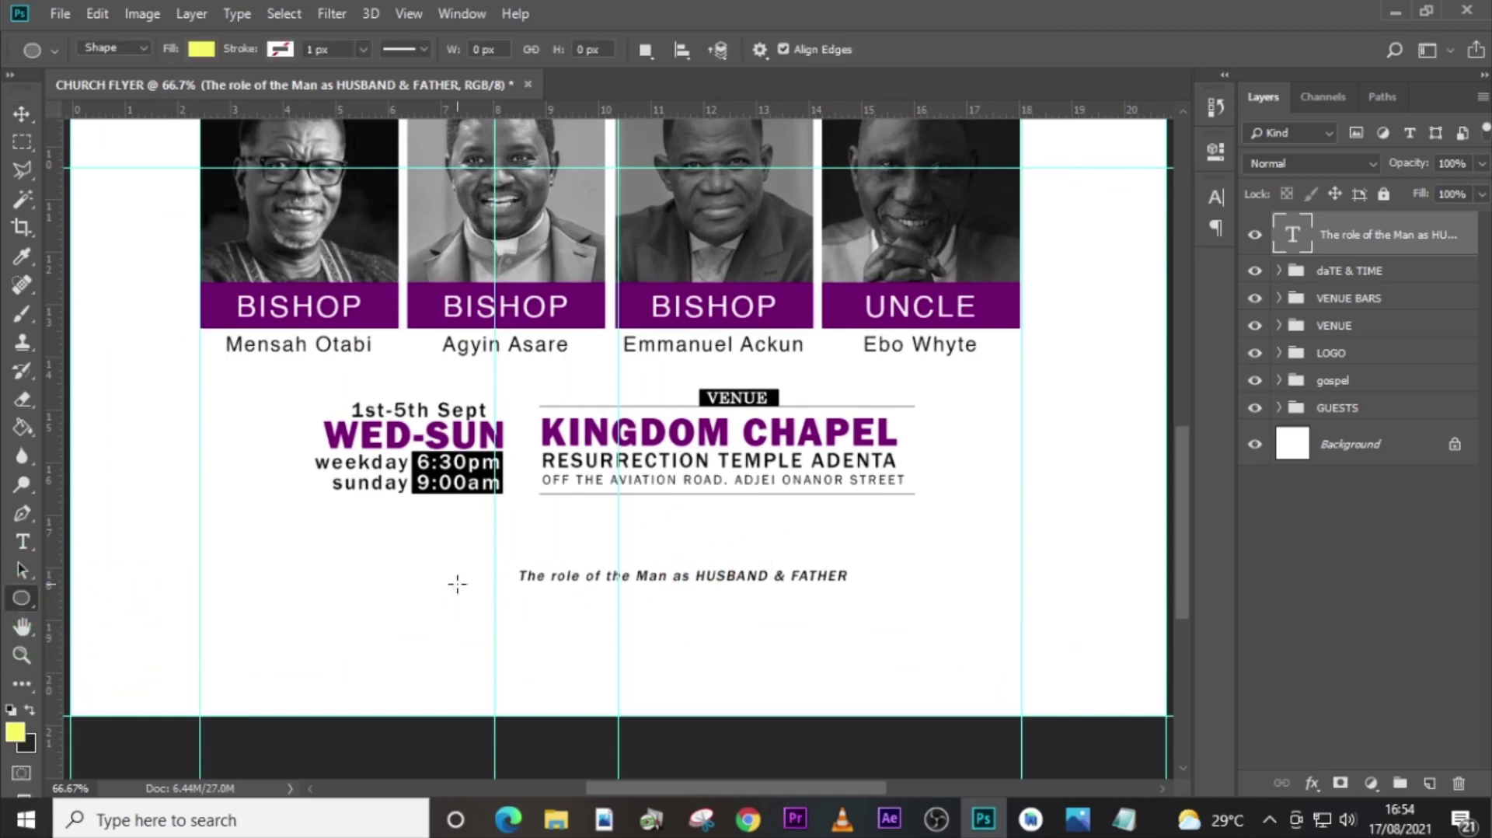
pyautogui.moveTo(424, 571); pyautogui.dragTo(433, 581)
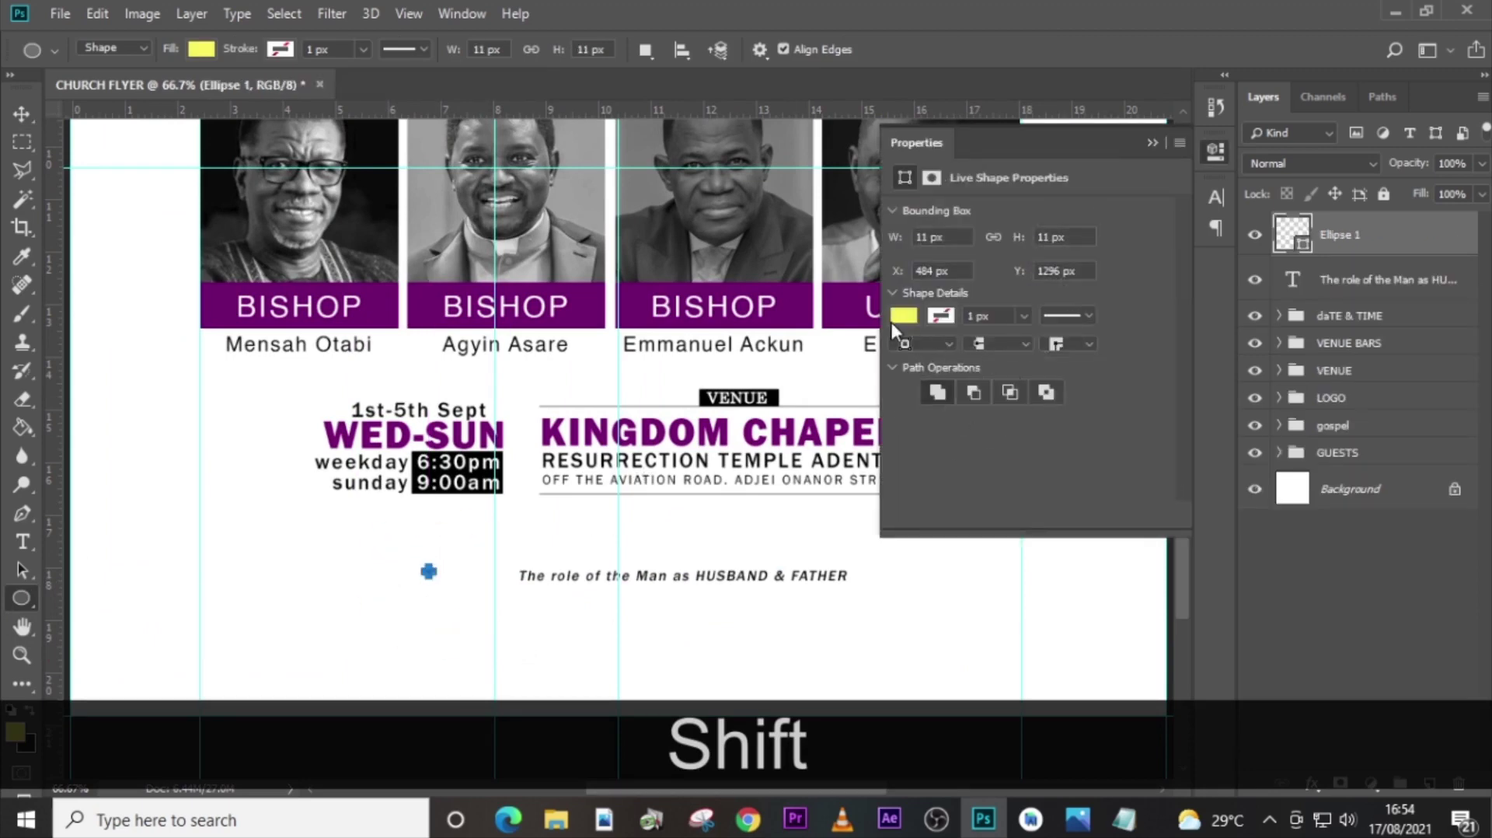
# Change the small circle's fill color to black, 000000.
pyautogui.click(902, 316)
pyautogui.click(1098, 359)
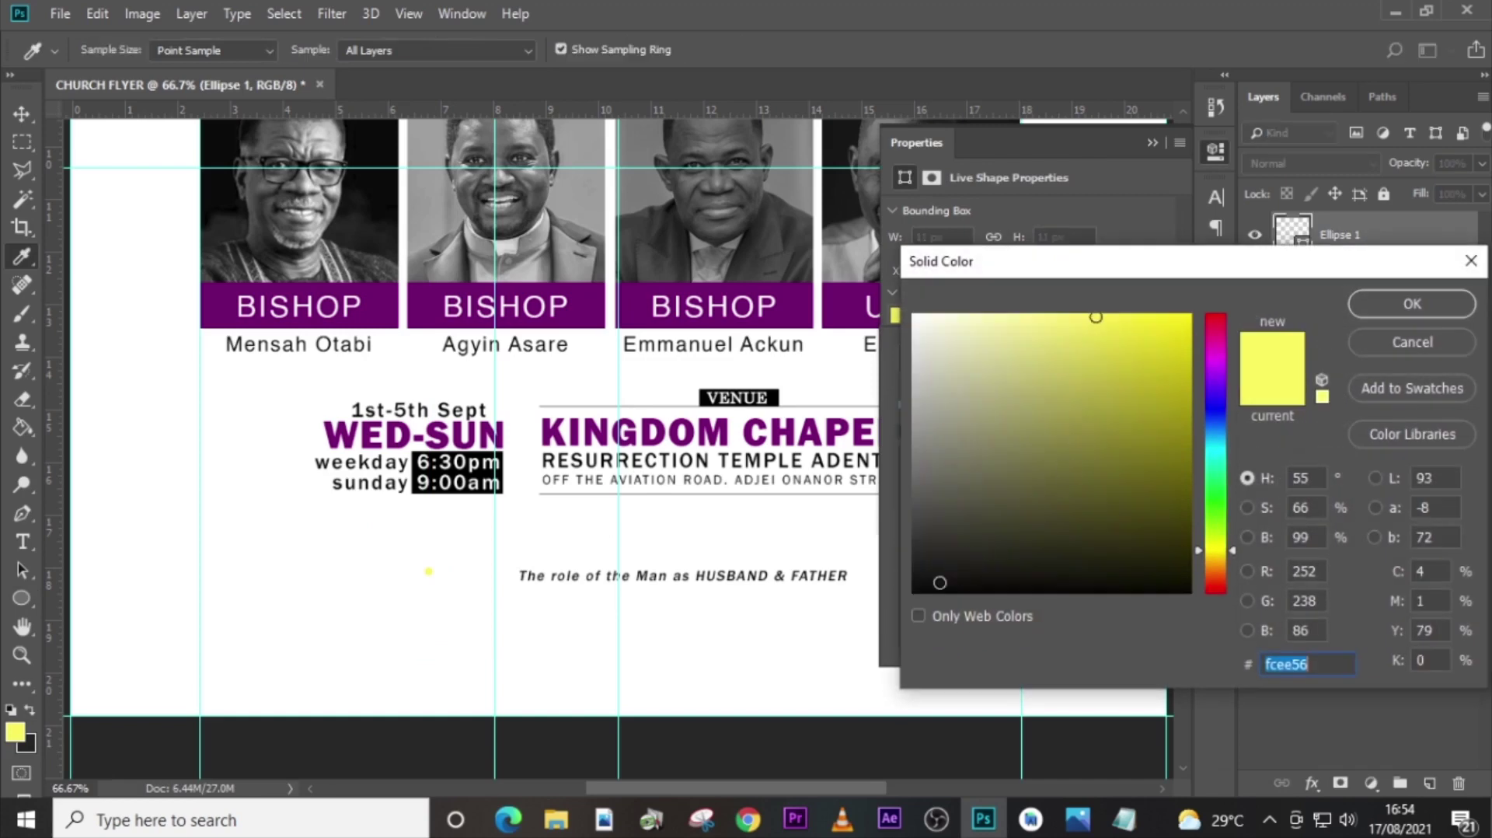
pyautogui.write('000000')
pyautogui.click(1449, 303)
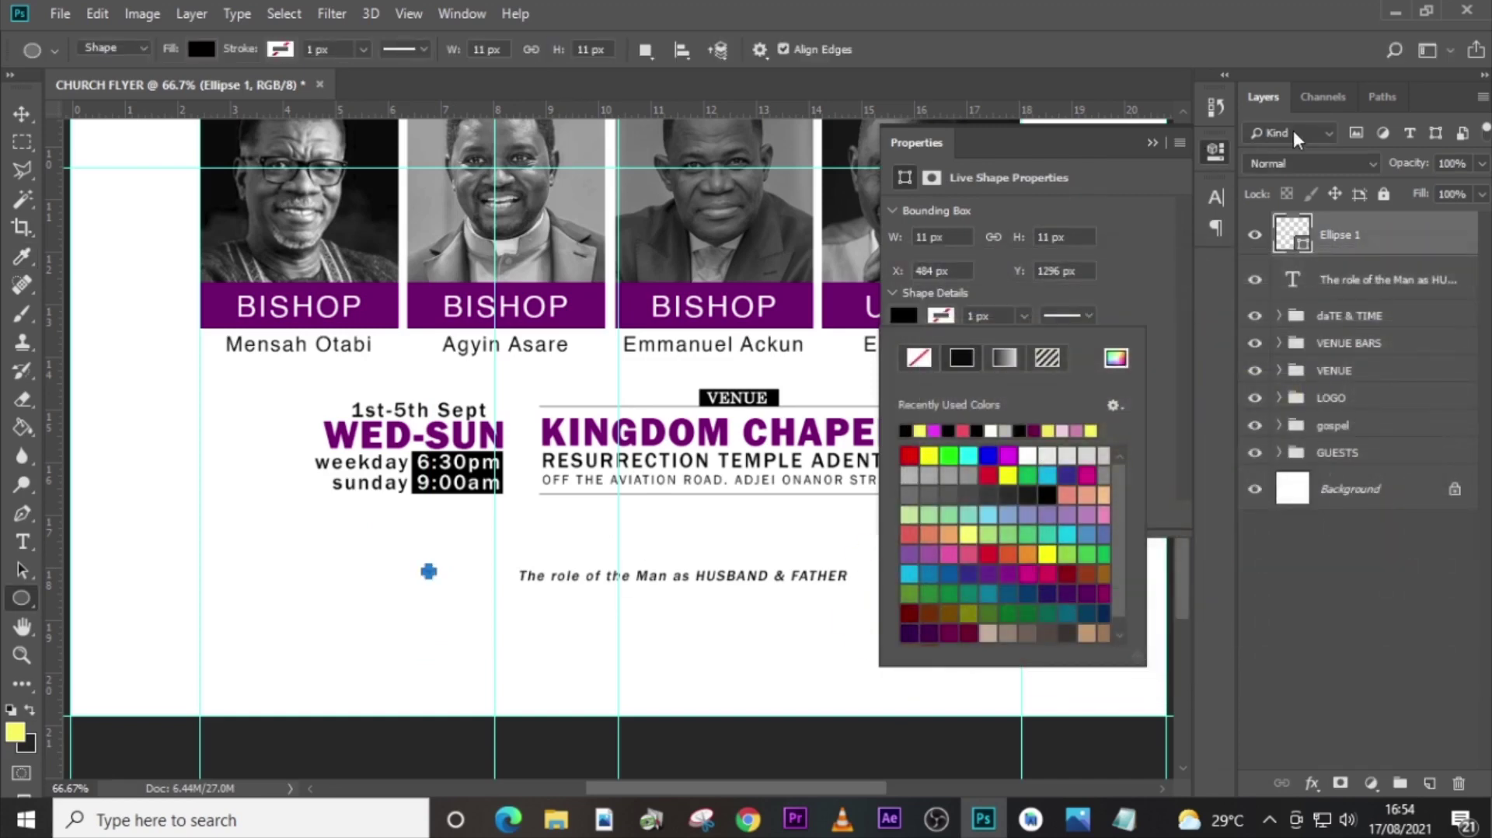
pyautogui.click(1305, 237)
# Move the black circle to X 594 px, Y 1301 px so it forms a bullet just before the topic line.
pyautogui.hotkey('shift', 'Right')
pyautogui.hotkey('shift', 'Right')
pyautogui.hotkey('shift', 'Right')
pyautogui.hotkey('shift', 'Right')
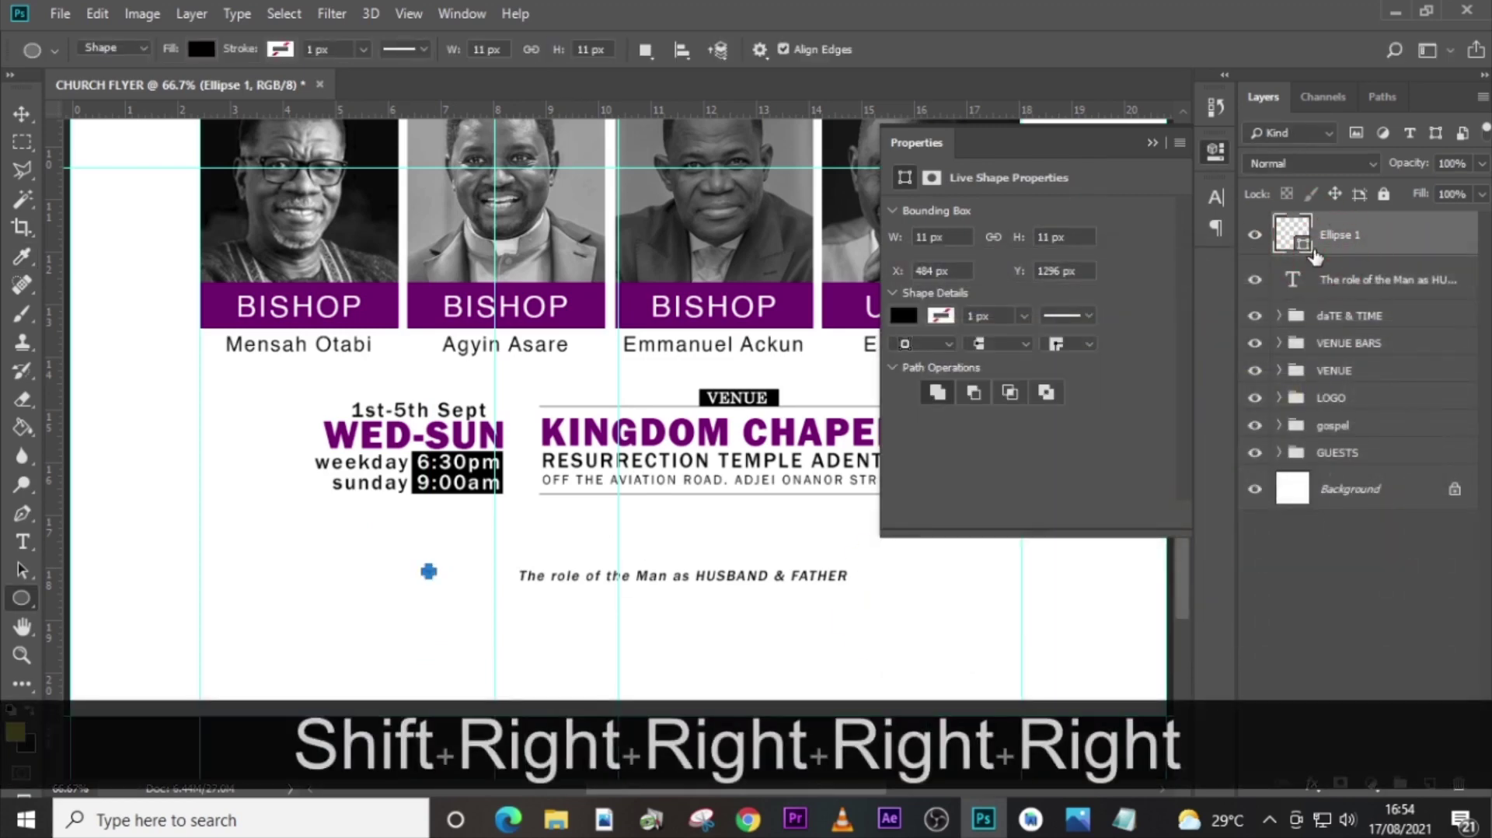
pyautogui.press('v')
pyautogui.hotkey('shift', 'Right')
pyautogui.hotkey('shift', 'Right')
pyautogui.hotkey('shift', 'Right')
pyautogui.hotkey('shift', 'Right')
pyautogui.hotkey('shift', 'Right')
pyautogui.hotkey('shift', 'Right')
pyautogui.hotkey('shift', 'Right')
pyautogui.hotkey('shift', 'Right')
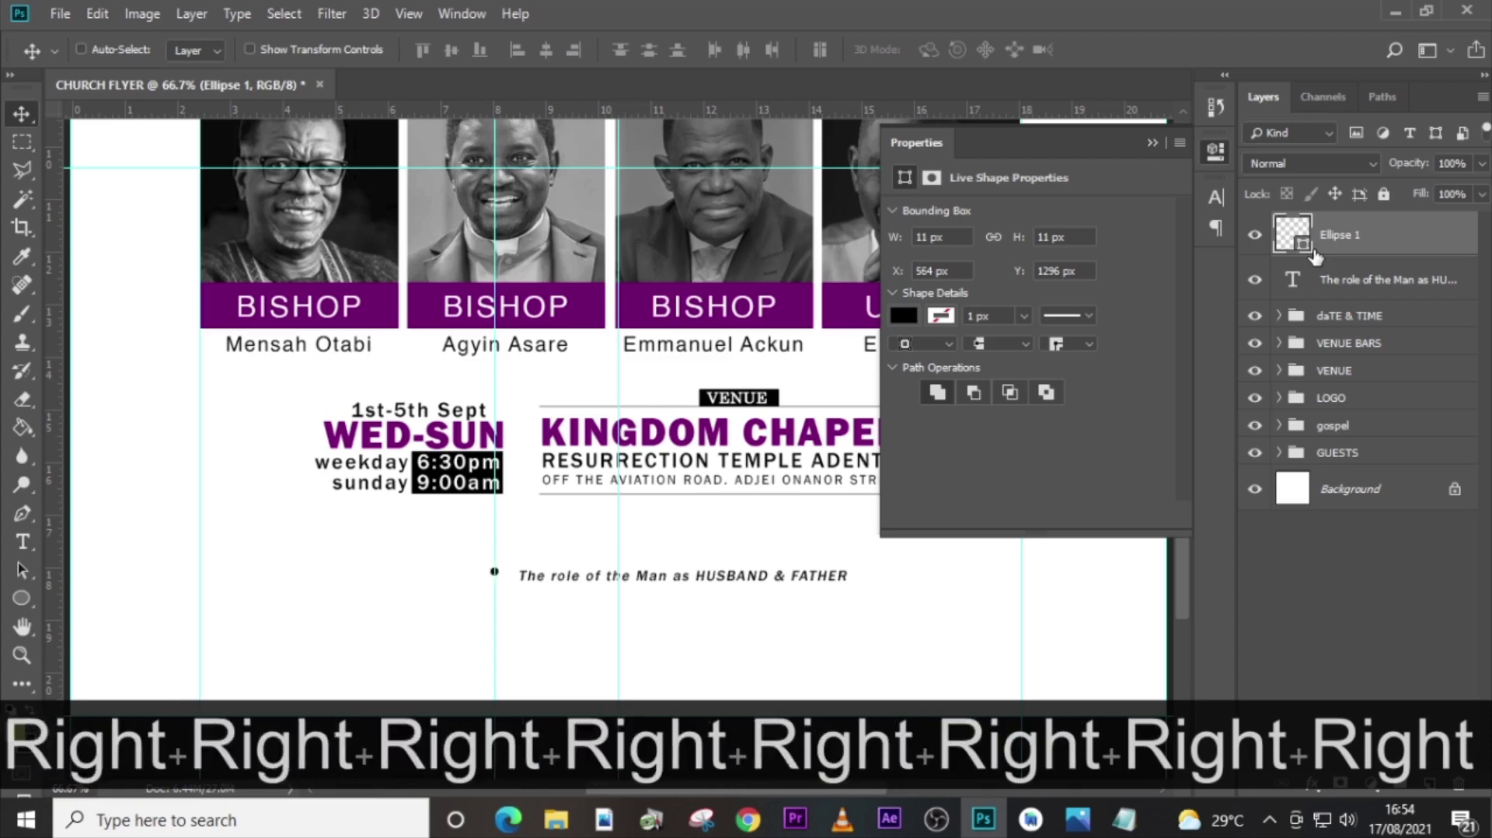
pyautogui.press('Down')
pyautogui.press('Down')
pyautogui.press('Down')
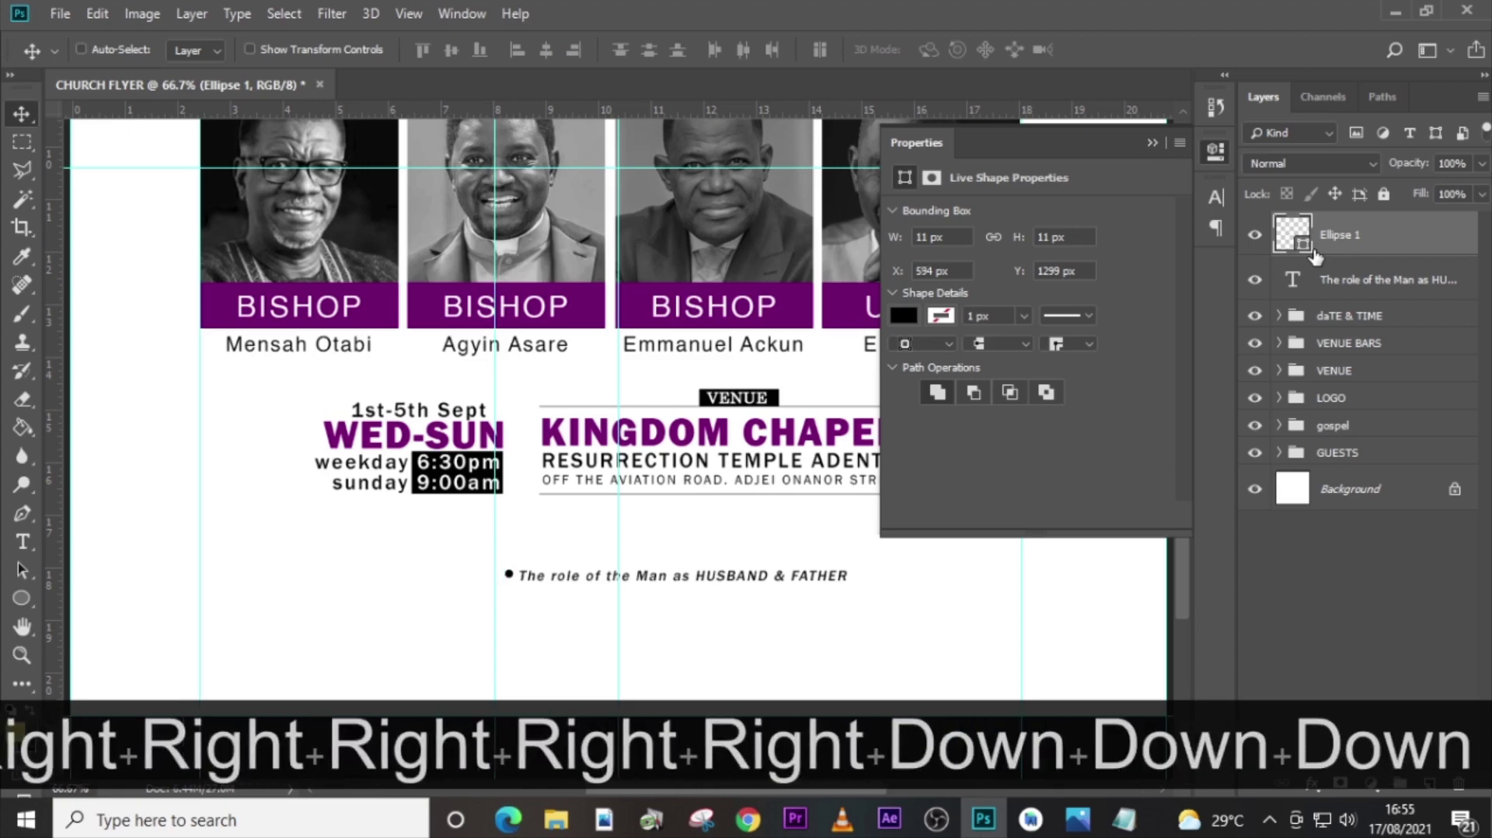
pyautogui.press('Down')
pyautogui.press('Down')
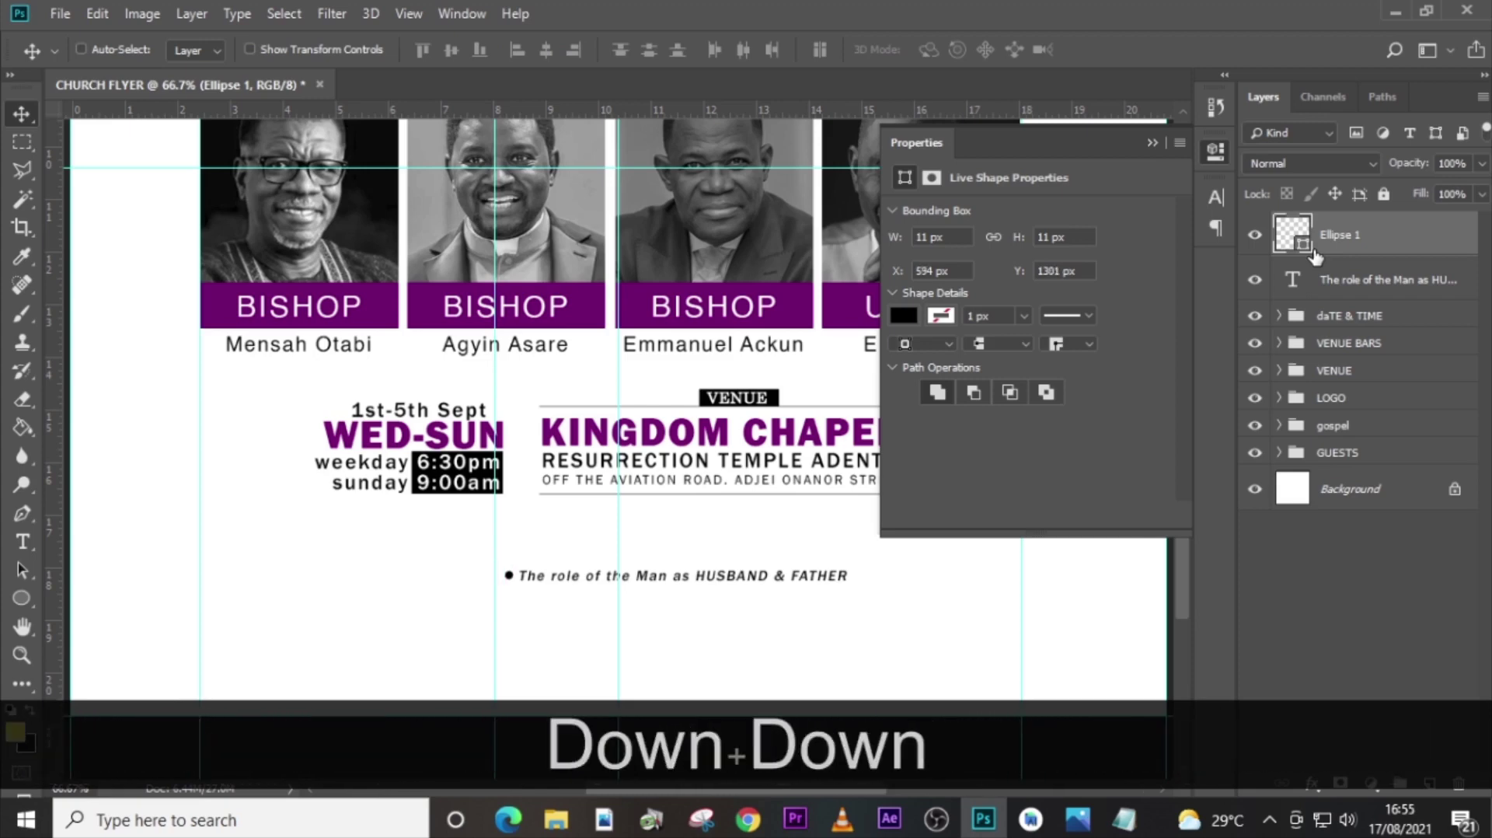
# Move the bullet and first topic line together leftward to centre them on the middle guide, and raise them about 30 px.
pyautogui.keyDown('ctrl'); pyautogui.click(1321, 278); pyautogui.keyUp('ctrl')
pyautogui.click(1216, 197)
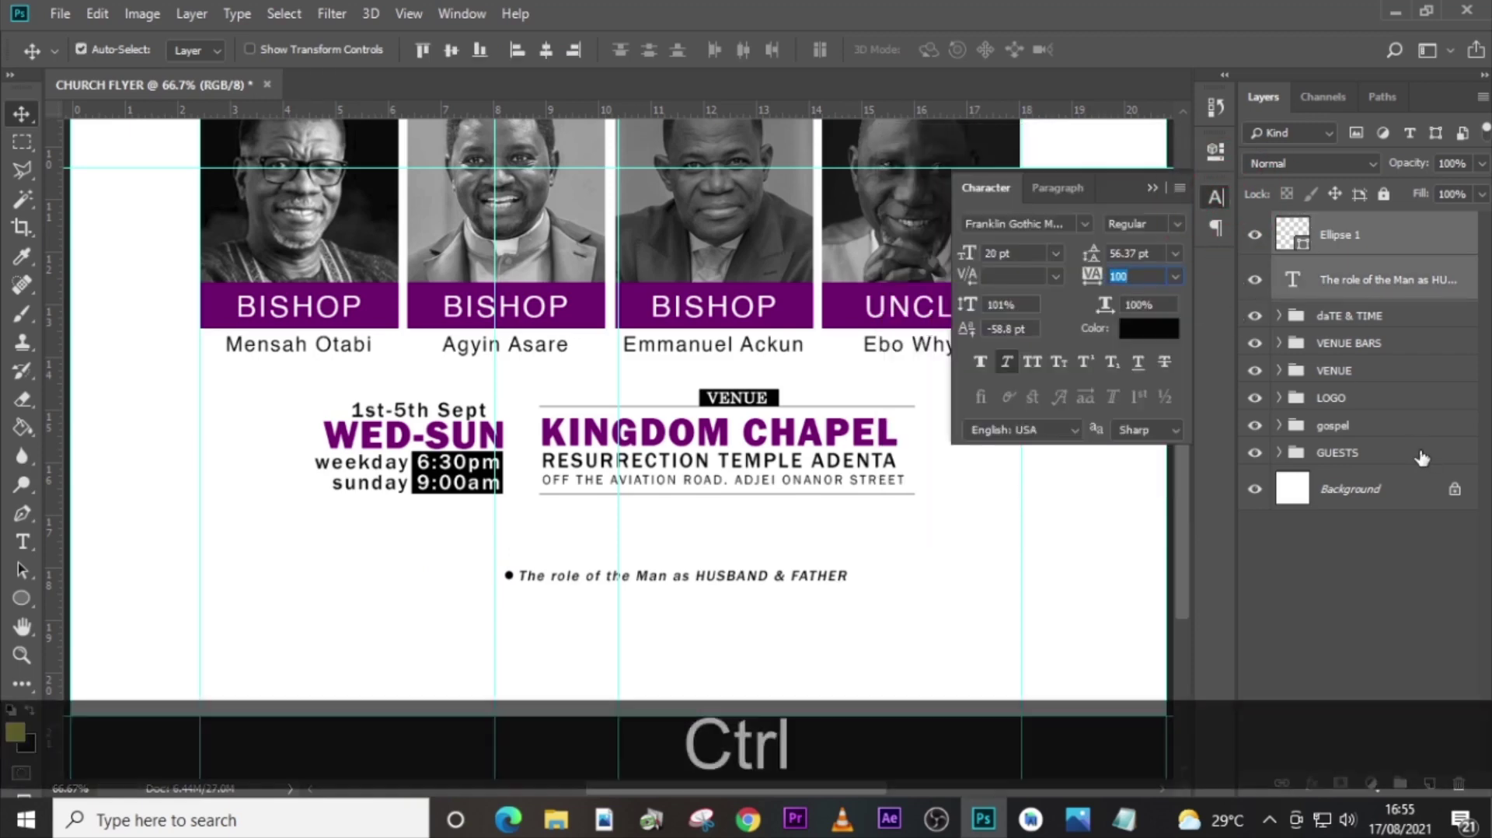
pyautogui.hotkey('ctrl', 't')
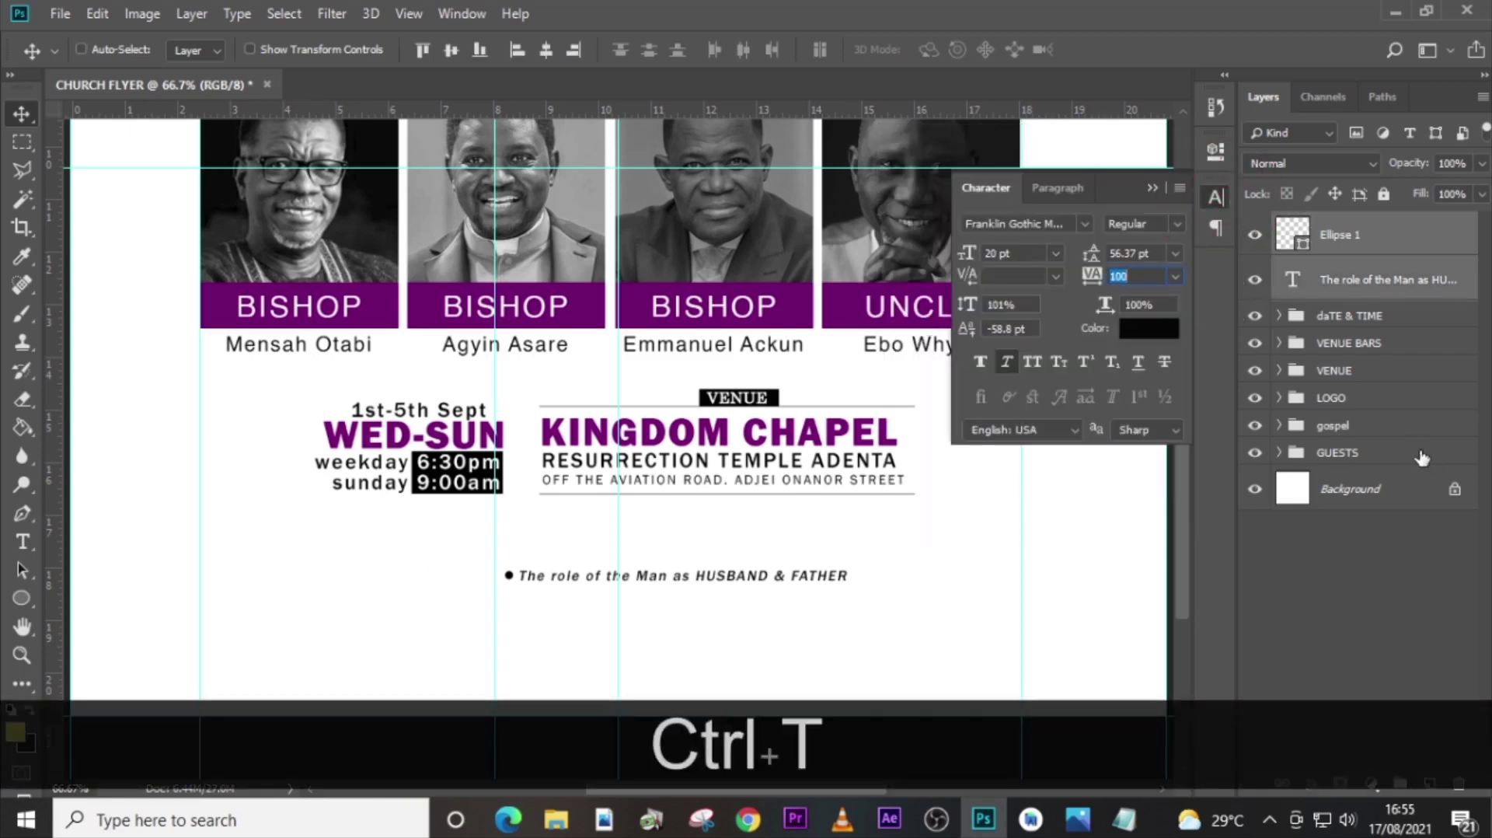
pyautogui.press('ctrl')
pyautogui.hotkey('shift', 'Left')
pyautogui.hotkey('shift', 'Left')
pyautogui.hotkey('shift', 'Left')
pyautogui.hotkey('shift', 'Left')
pyautogui.hotkey('shift', 'Left')
pyautogui.hotkey('shift', 'Left')
pyautogui.hotkey('shift', 'Left')
pyautogui.hotkey('shift', 'Left')
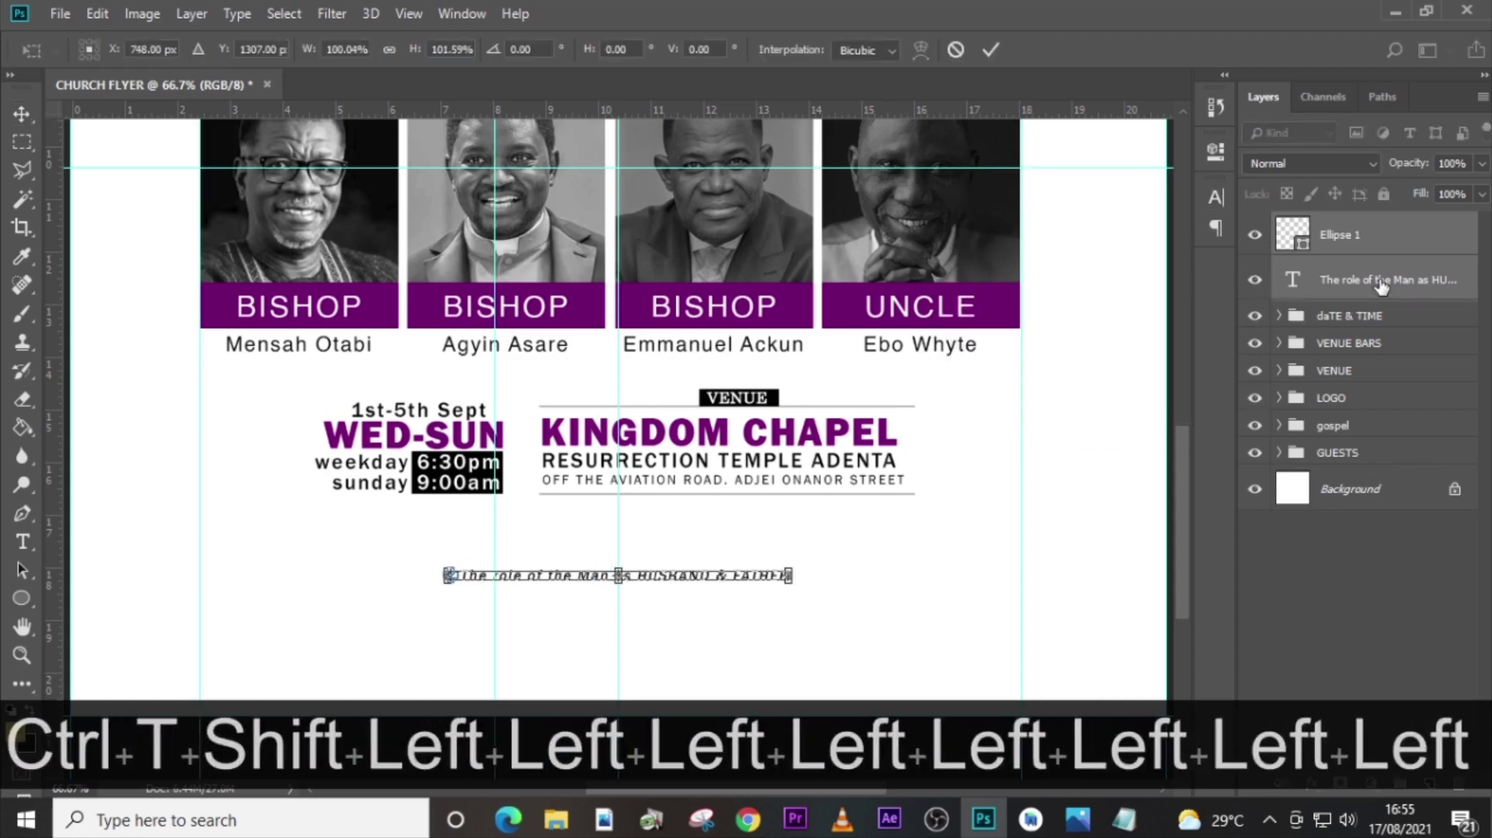
pyautogui.press('Left')
pyautogui.hotkey('shift', 'Up')
pyautogui.hotkey('shift', 'Up')
pyautogui.hotkey('shift', 'Up')
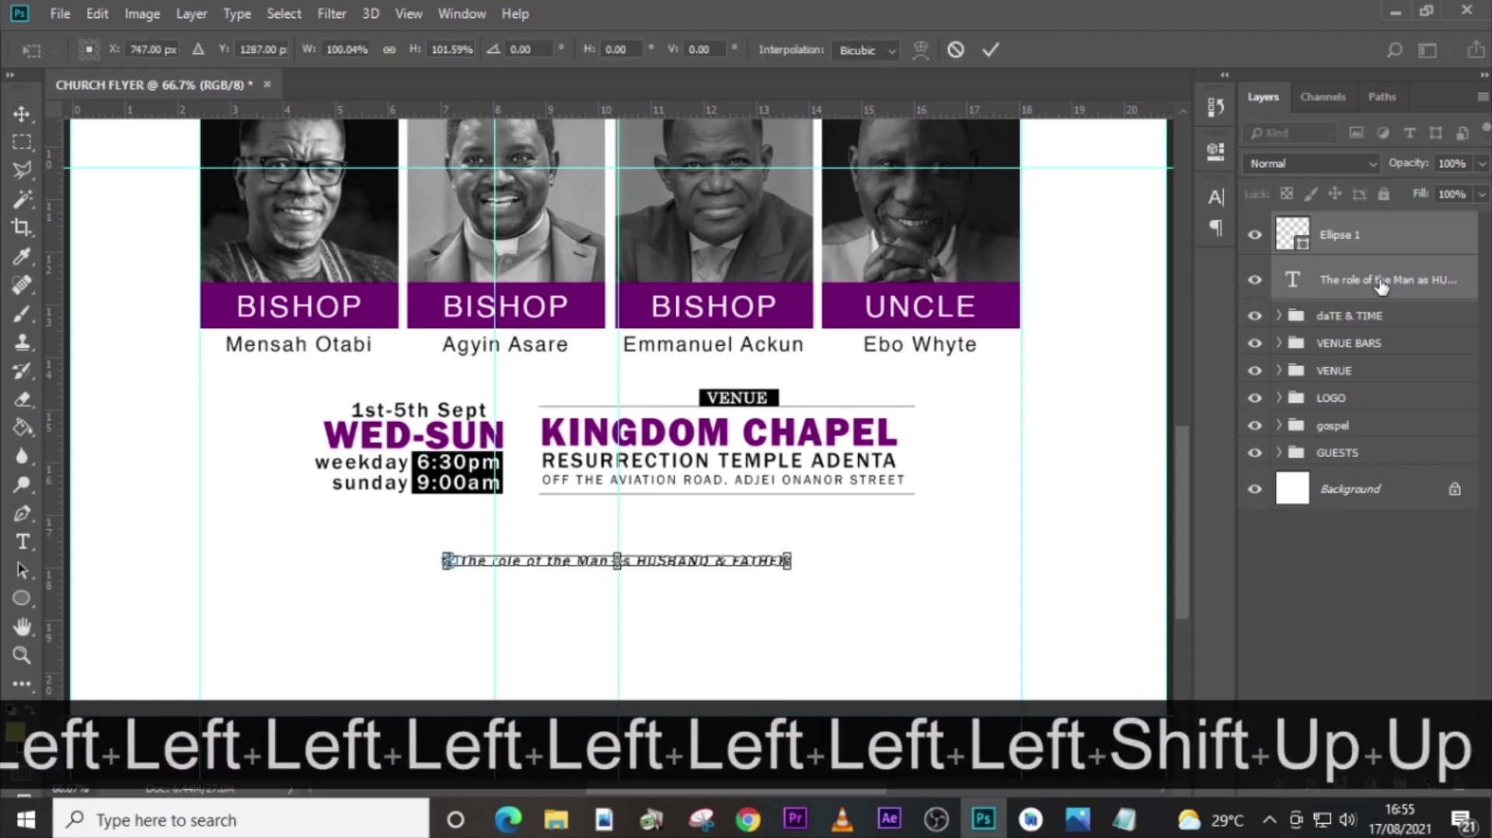
pyautogui.press('Return')
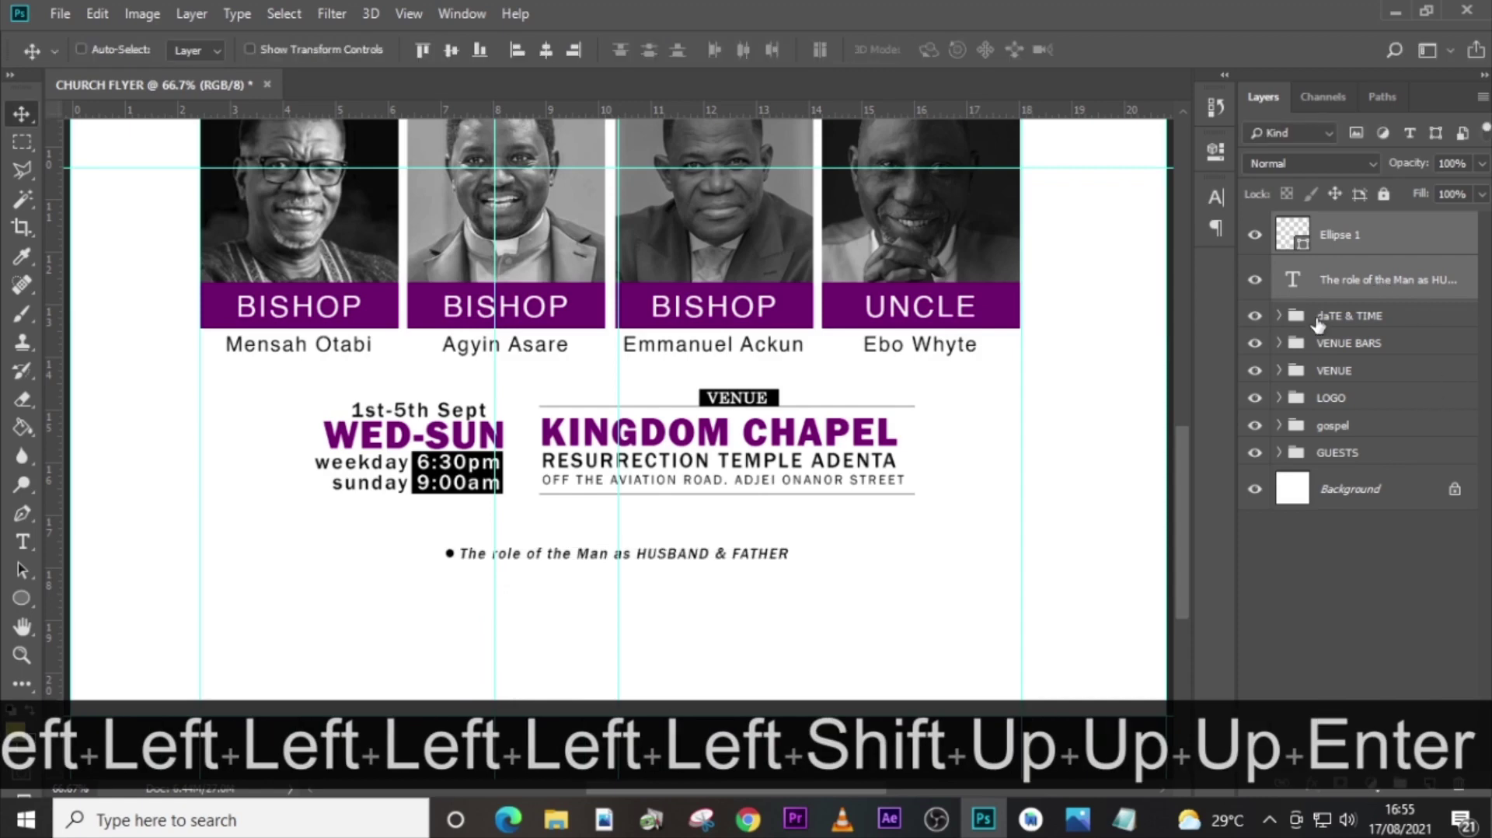
# Duplicate the bullet and first topic line, and place the copy directly beneath the original line.
pyautogui.click(1343, 287)
pyautogui.keyDown('ctrl'); pyautogui.click(1348, 235); pyautogui.keyUp('ctrl')
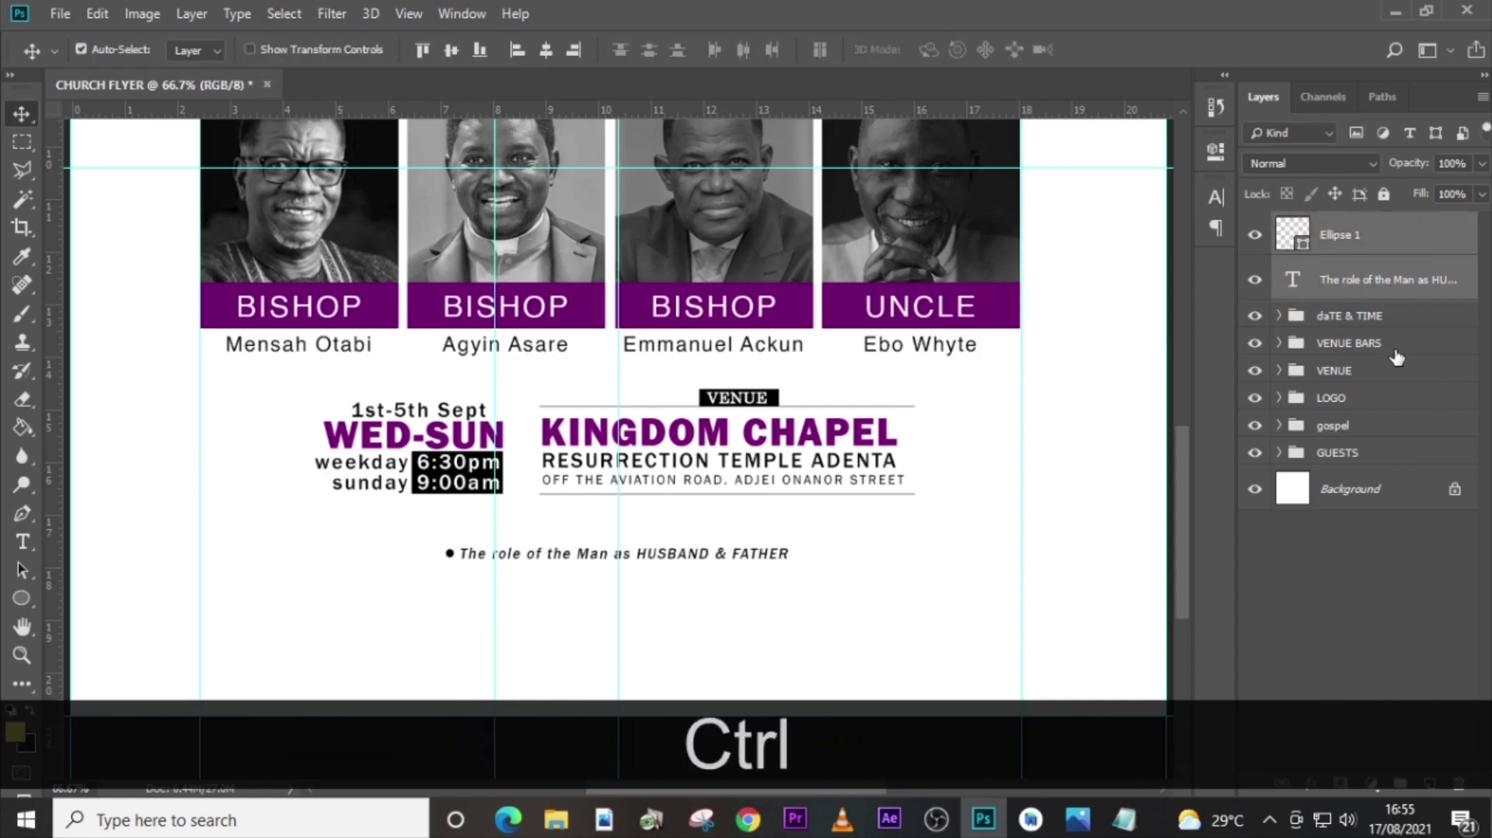
pyautogui.hotkey('ctrl', 'j')
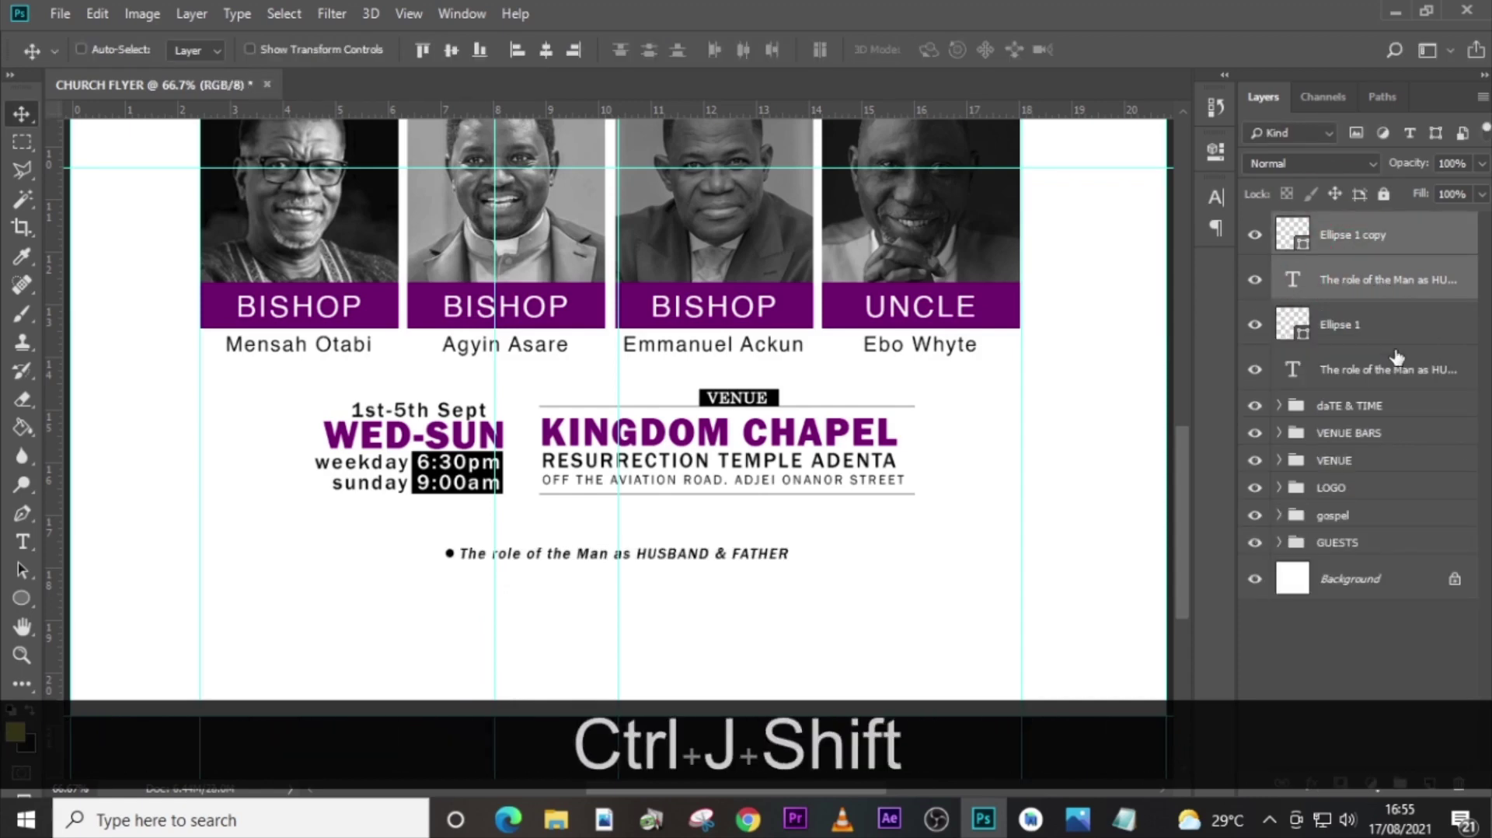
pyautogui.hotkey('shift', 'Down')
pyautogui.hotkey('shift', 'Down')
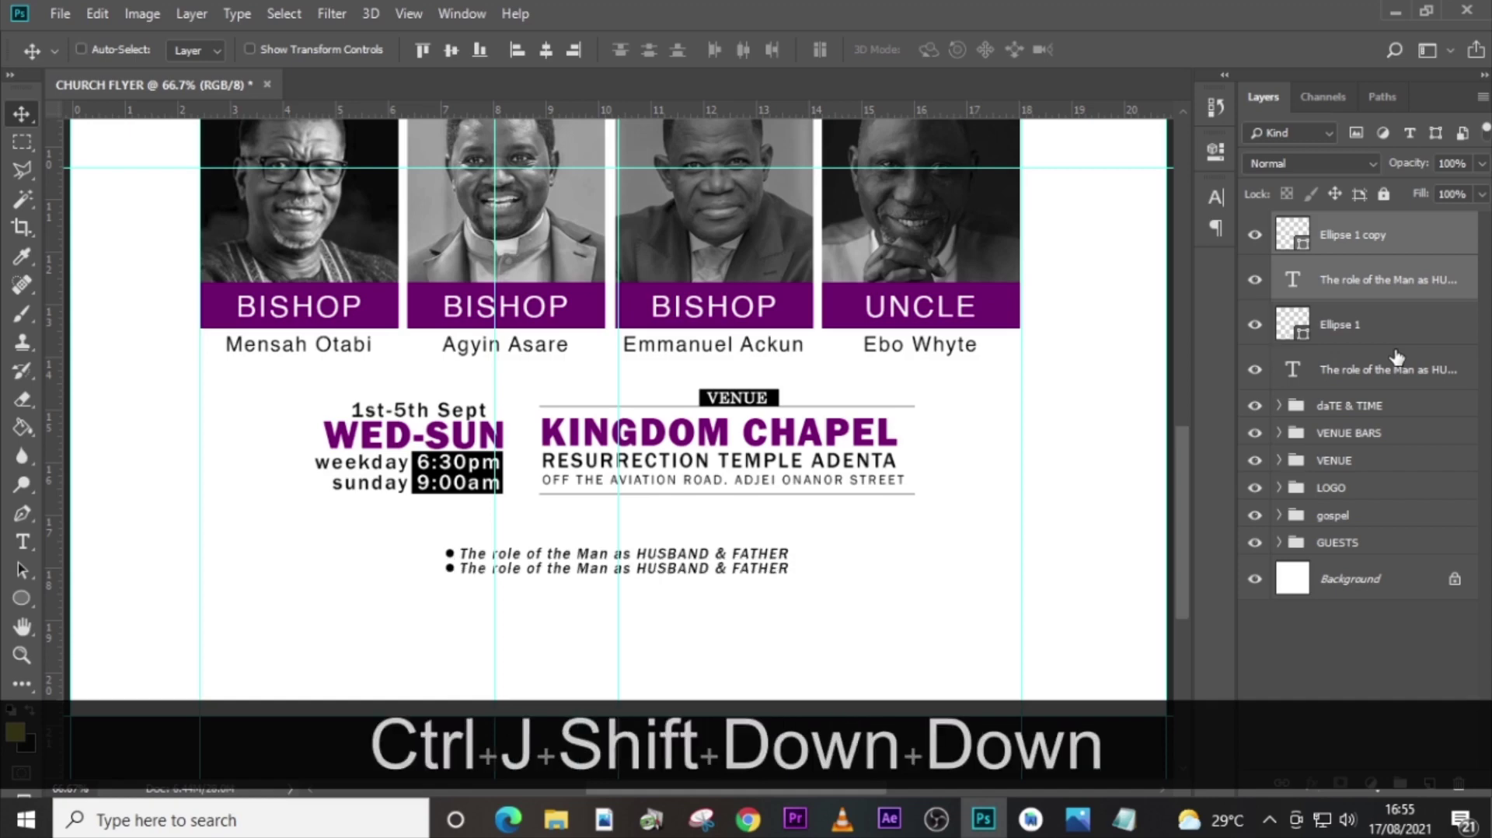
pyautogui.hotkey('shift', 'Down')
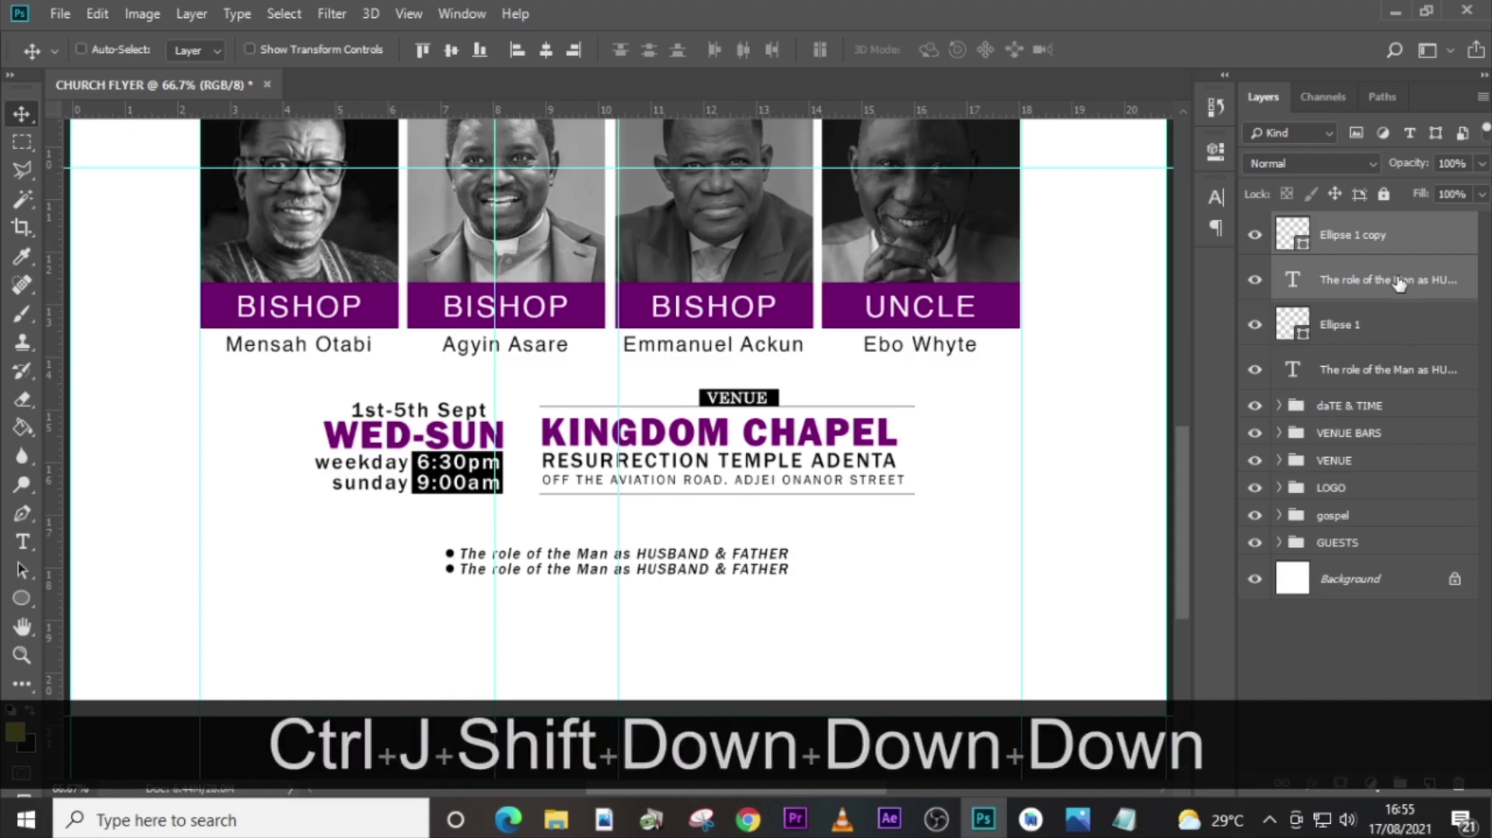
# Replace the copied line's text with "Singleness, Preparing for Marriage & Marriage as a Covenant" copied from u3.txt in Notepad.
pyautogui.doubleClick(1295, 292)
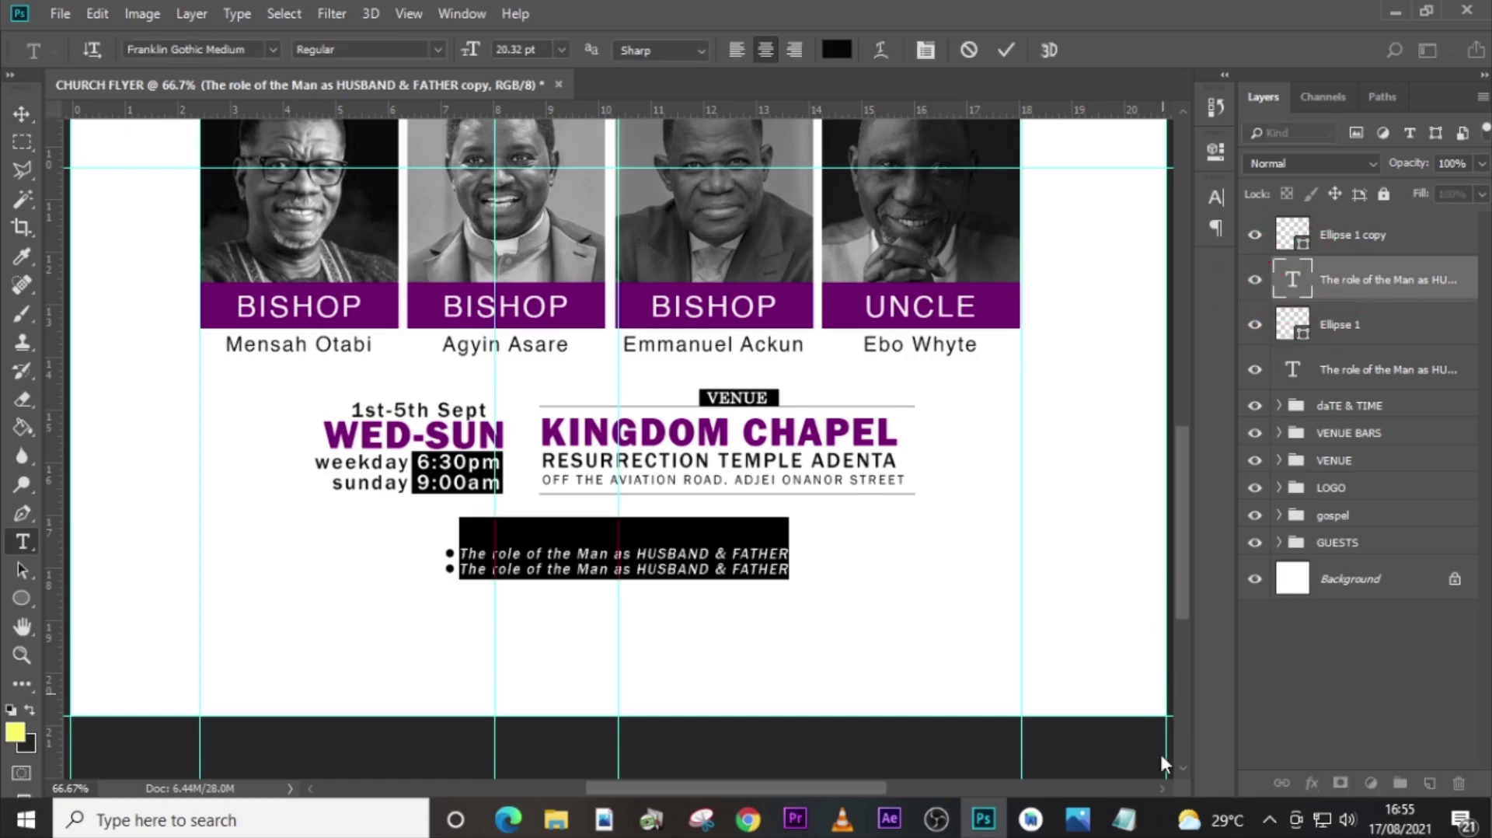
pyautogui.click(1125, 818)
pyautogui.scroll(-1, 1029, 544)
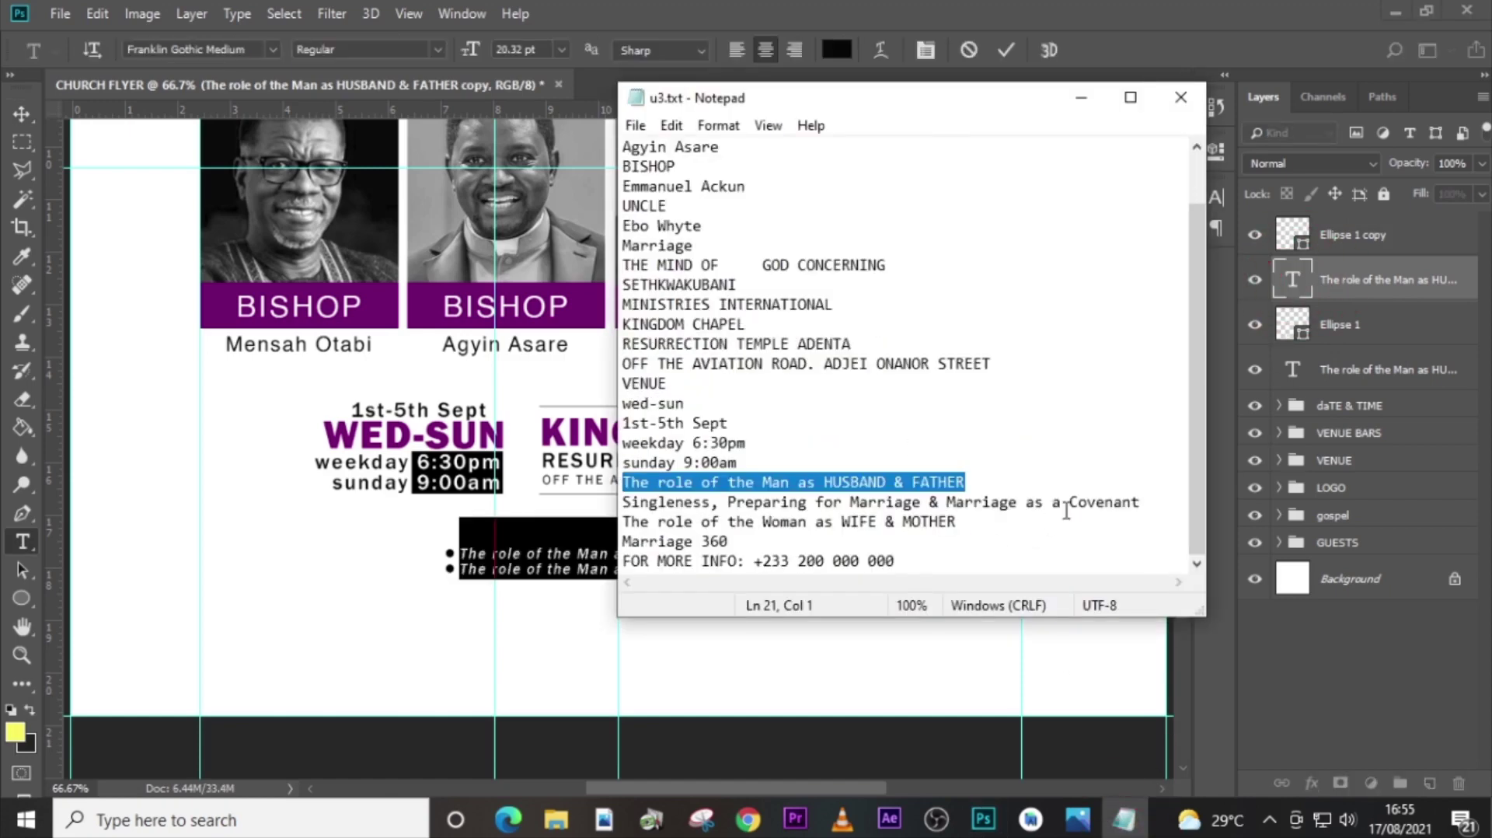
pyautogui.moveTo(1153, 501); pyautogui.dragTo(620, 502)
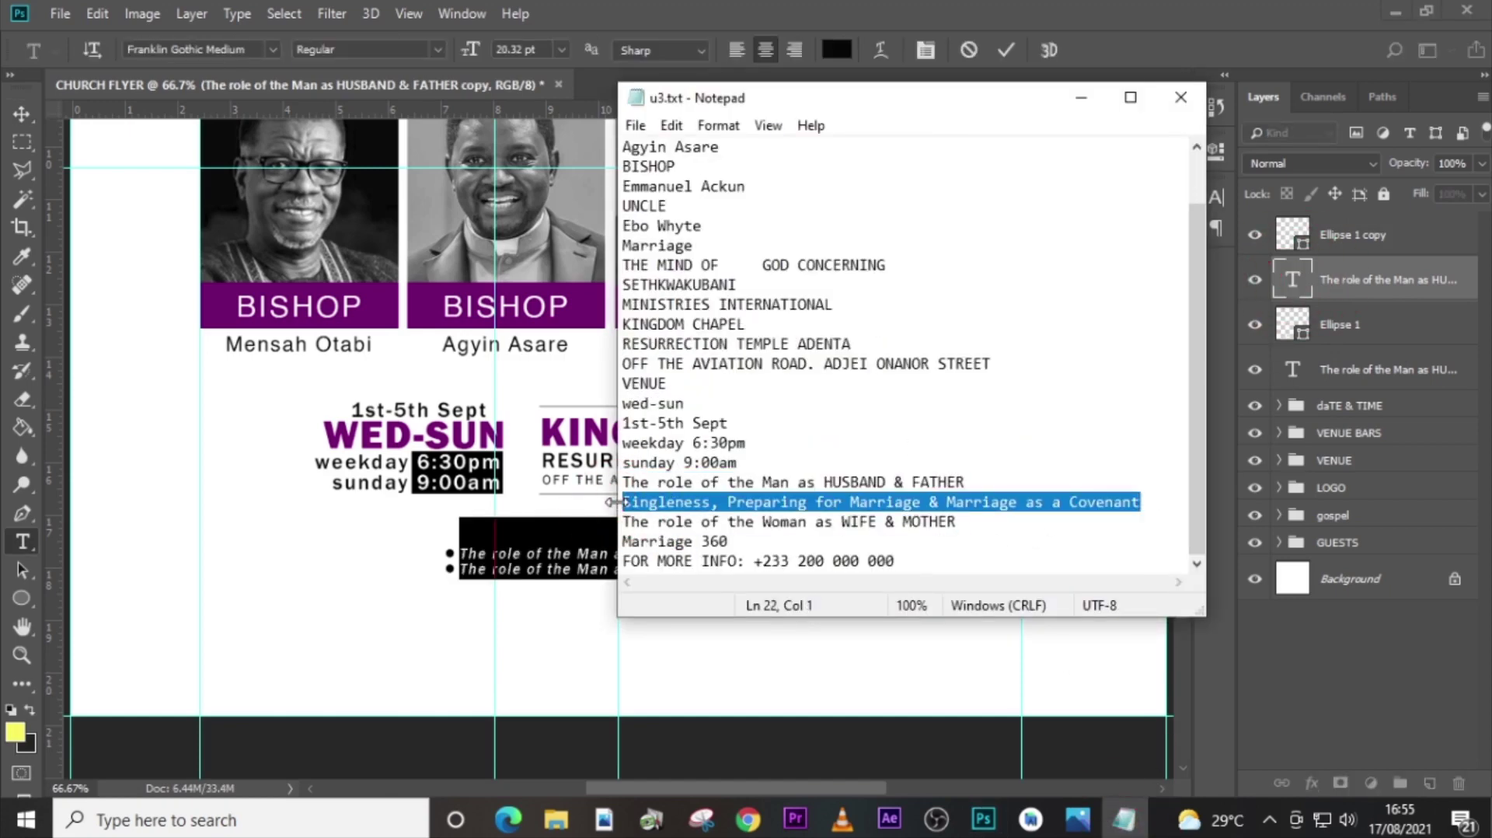
pyautogui.hotkey('ctrl', 'c')
pyautogui.click(1299, 288)
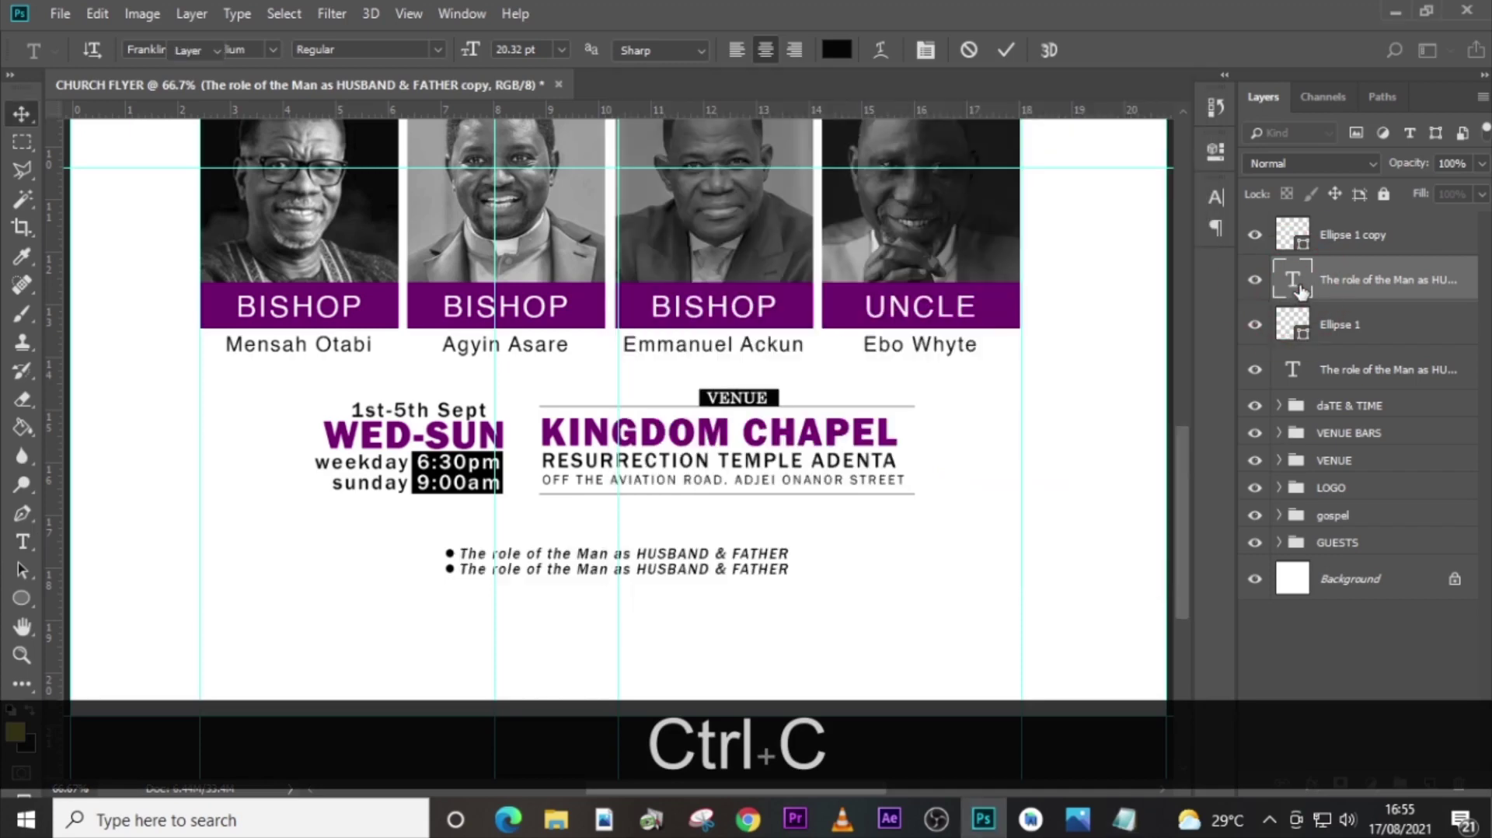
pyautogui.hotkey('ctrl', 'v')
pyautogui.click(21, 114)
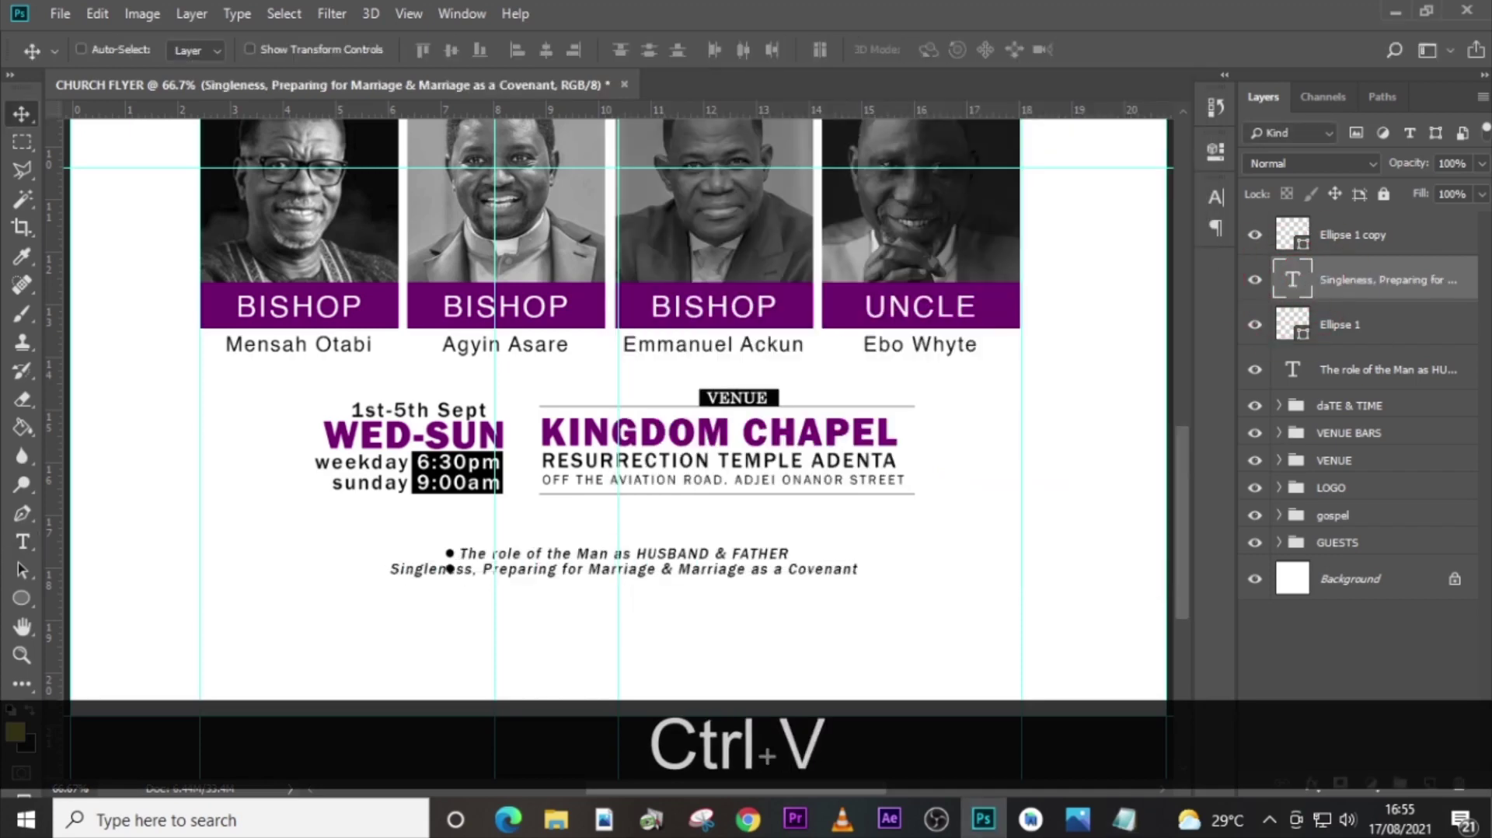
# Shift the Singleness topic text to the right until it starts just after its bullet.
pyautogui.hotkey('shift', 'Right')
pyautogui.hotkey('shift', 'Right')
pyautogui.hotkey('shift', 'Right')
pyautogui.hotkey('shift', 'Right')
pyautogui.hotkey('shift', 'Right')
pyautogui.hotkey('shift', 'Right')
pyautogui.hotkey('shift', 'Right')
pyautogui.hotkey('shift', 'Right')
pyautogui.hotkey('shift', 'Right')
pyautogui.hotkey('shift', 'Right')
pyautogui.hotkey('shift', 'Right')
pyautogui.hotkey('shift', 'Right')
pyautogui.hotkey('shift', 'Right')
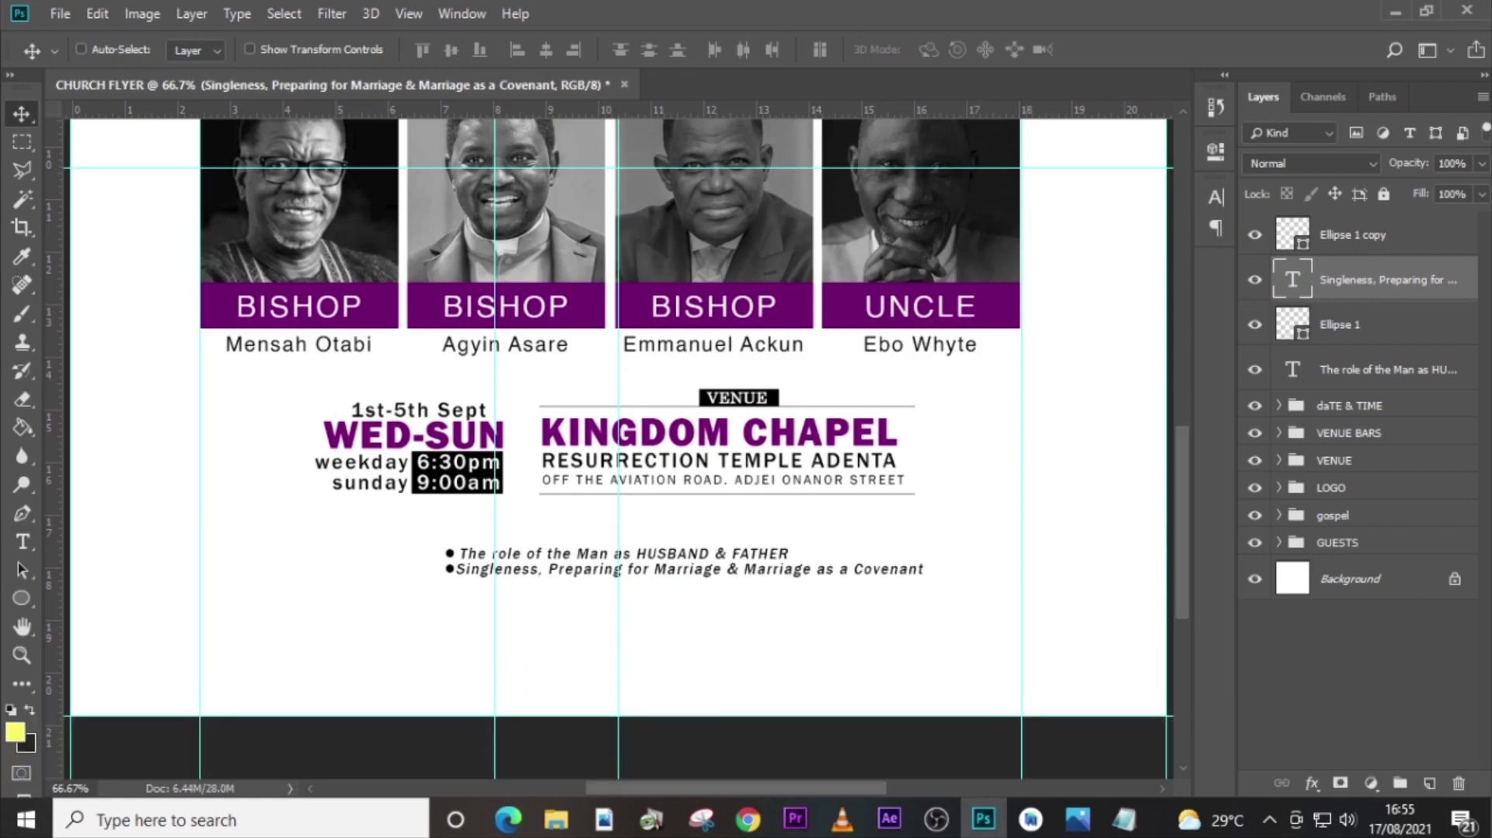
# Move the second bullet and its topic text together to the left, centring the line on the middle guide at X 748.50 px.
pyautogui.keyDown('ctrl'); pyautogui.click(1399, 242); pyautogui.keyUp('ctrl')
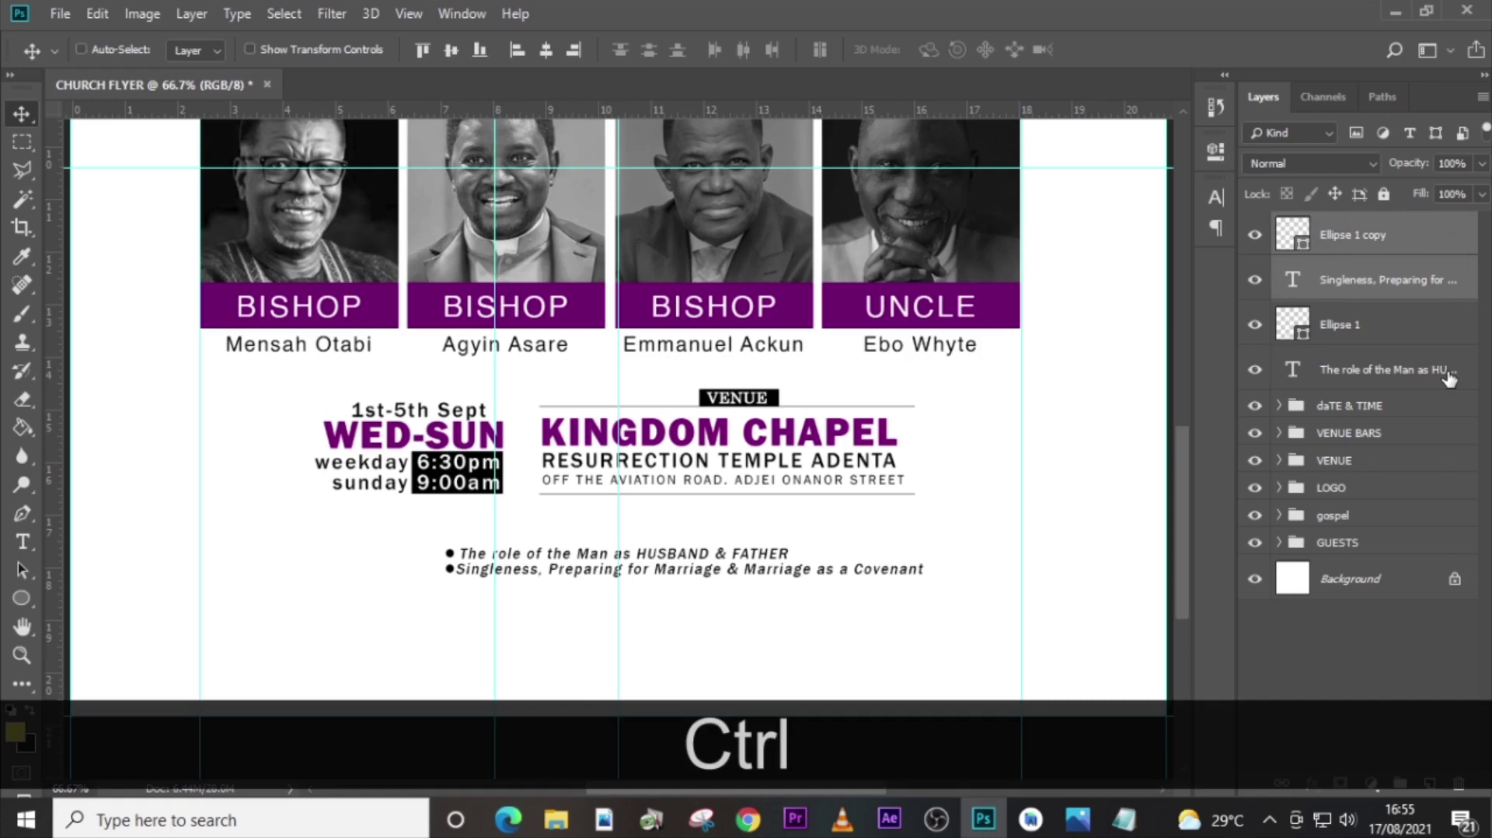
pyautogui.hotkey('ctrl', 't')
pyautogui.hotkey('shift', 'Left')
pyautogui.hotkey('shift', 'Left')
pyautogui.hotkey('shift', 'Left')
pyautogui.hotkey('shift', 'Left')
pyautogui.hotkey('shift', 'Left')
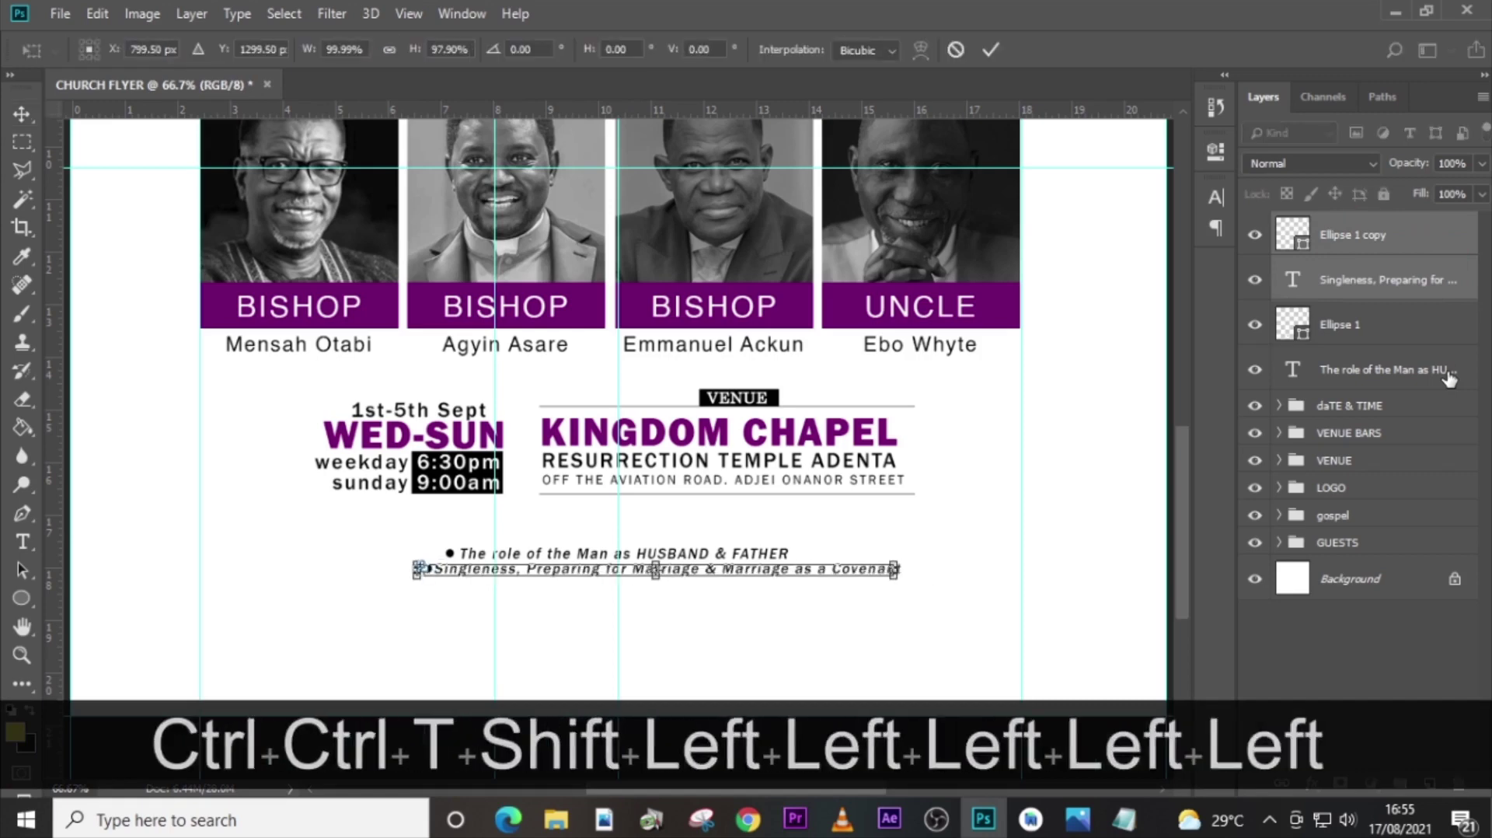
pyautogui.hotkey('shift', 'Left')
pyautogui.hotkey('shift', 'Left')
pyautogui.hotkey('shift', 'Left')
pyautogui.hotkey('shift', 'Left')
pyautogui.hotkey('shift', 'Left')
pyautogui.press('Left')
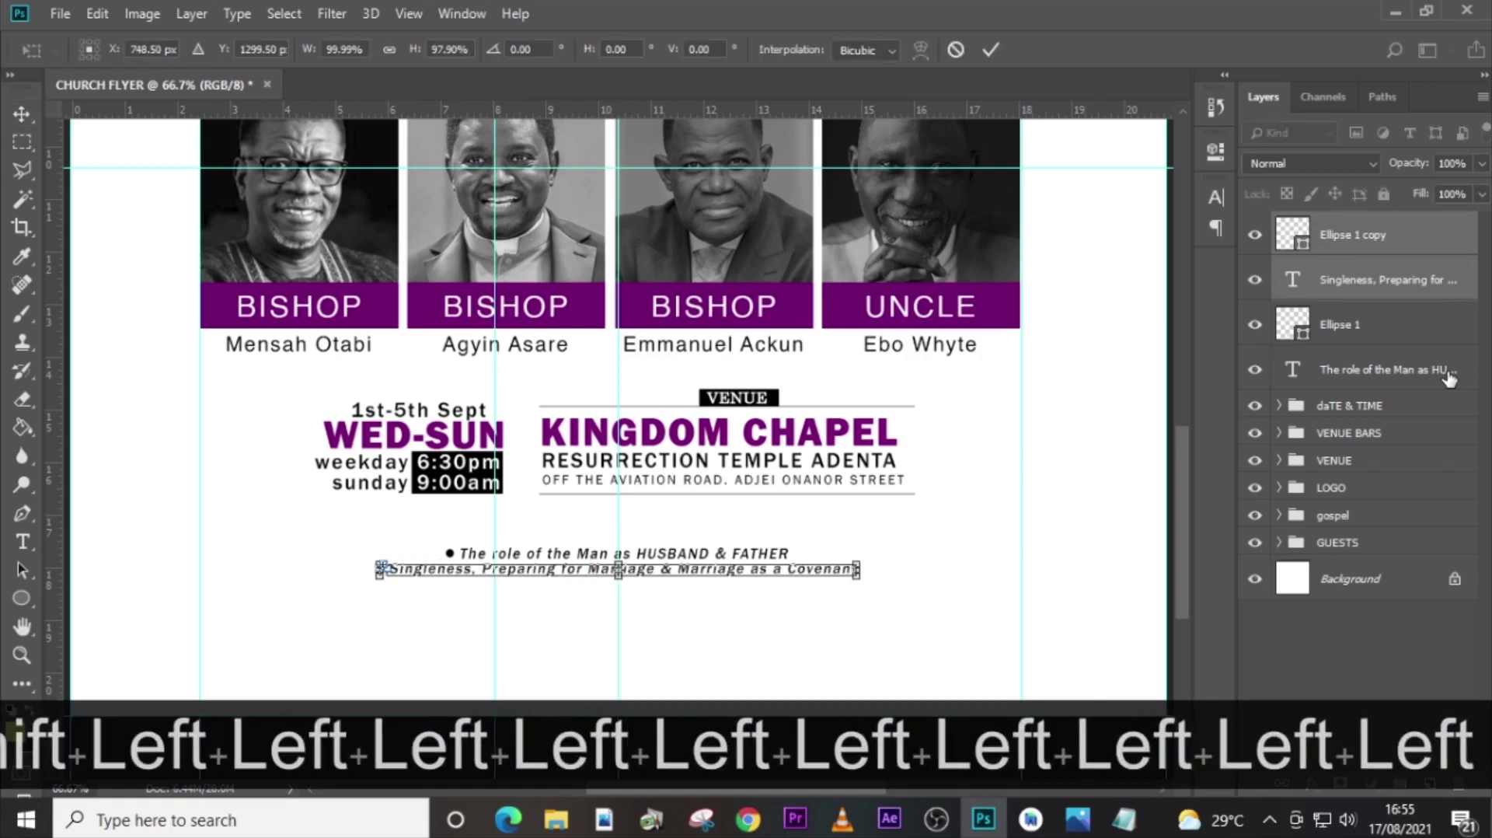
pyautogui.press('Return')
# Duplicate the second bullet and topic line, and place the copy directly below as a third row.
pyautogui.press('ctrl')
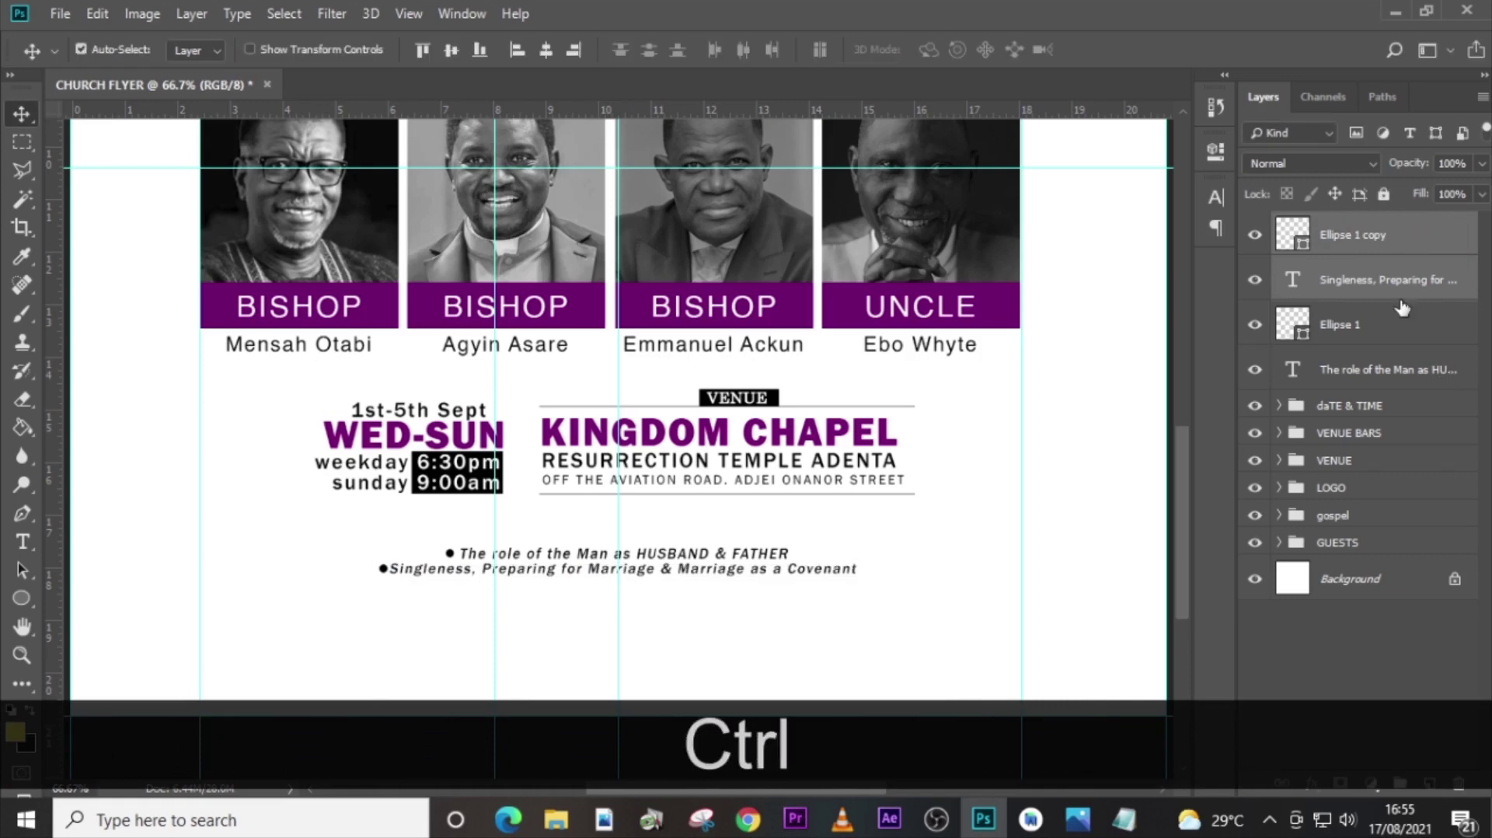
pyautogui.hotkey('ctrl', 'j')
pyautogui.hotkey('shift', 'Down')
pyautogui.press('Down')
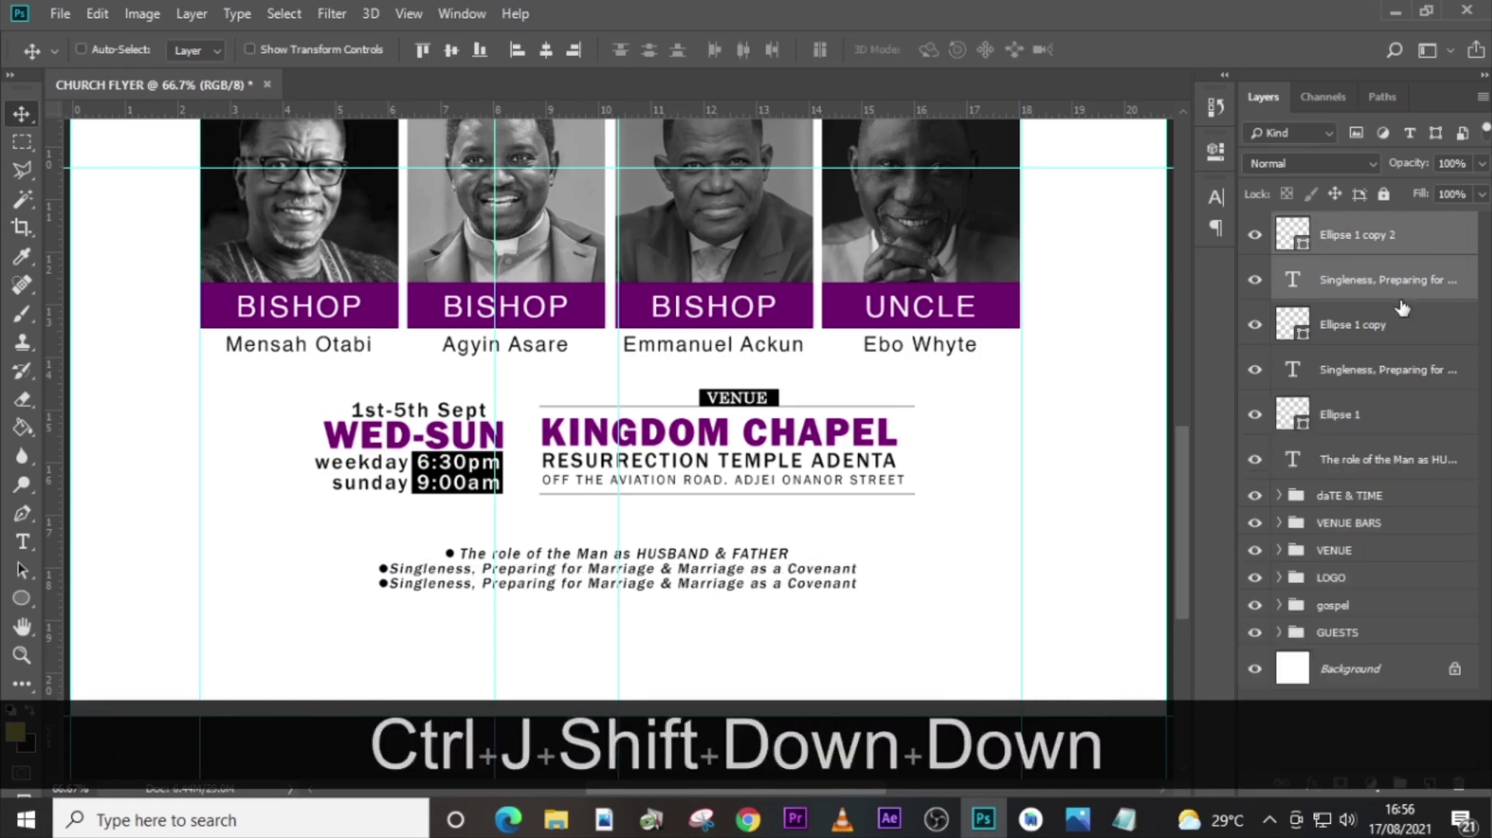
pyautogui.press('Down')
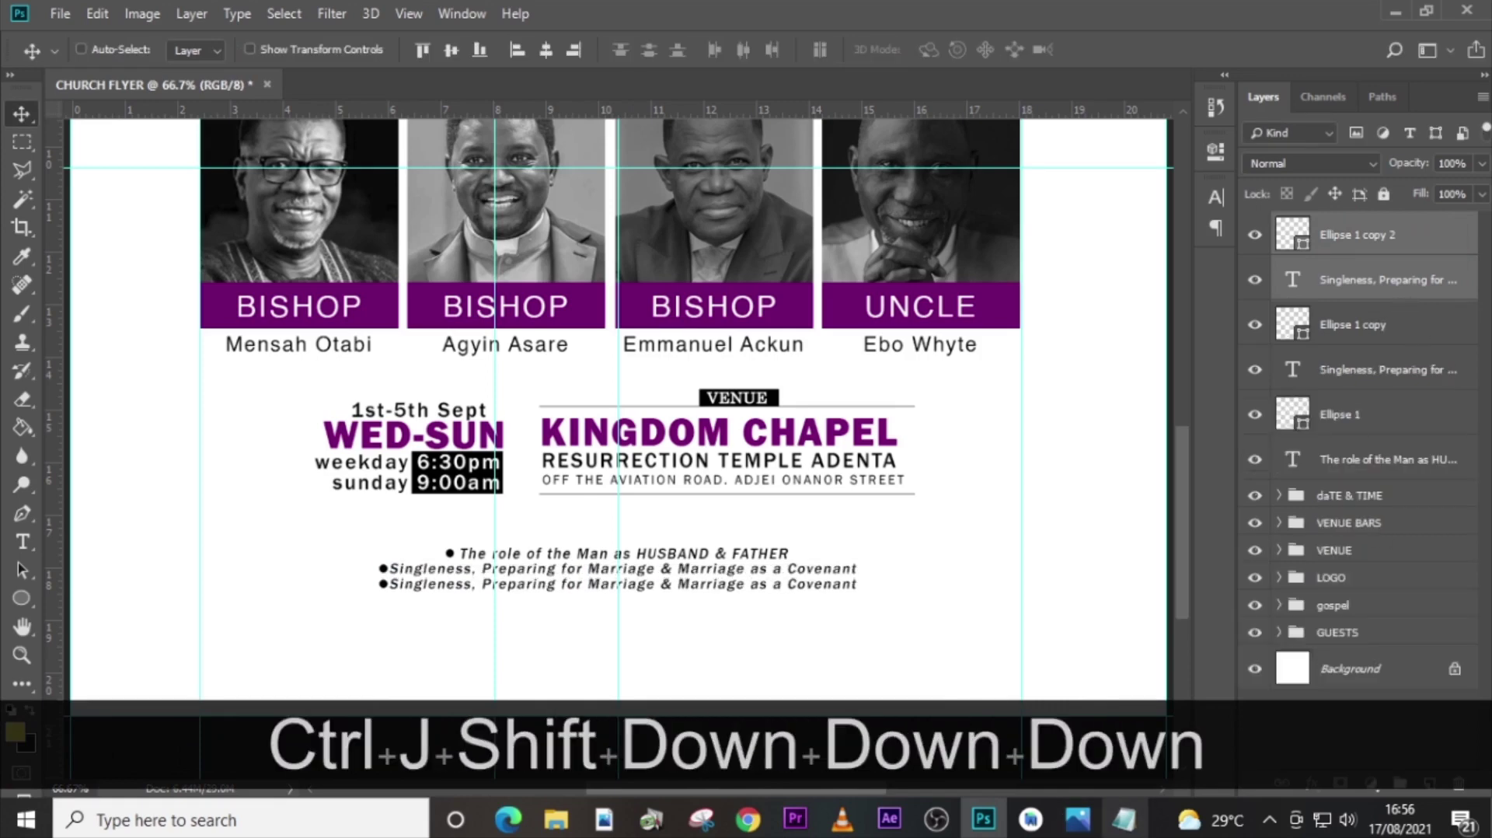
# Replace the third line's text with "The role of the Woman as WIFE & MOTHER" copied from u3.txt in Notepad.
pyautogui.click(1124, 818)
pyautogui.click(967, 521)
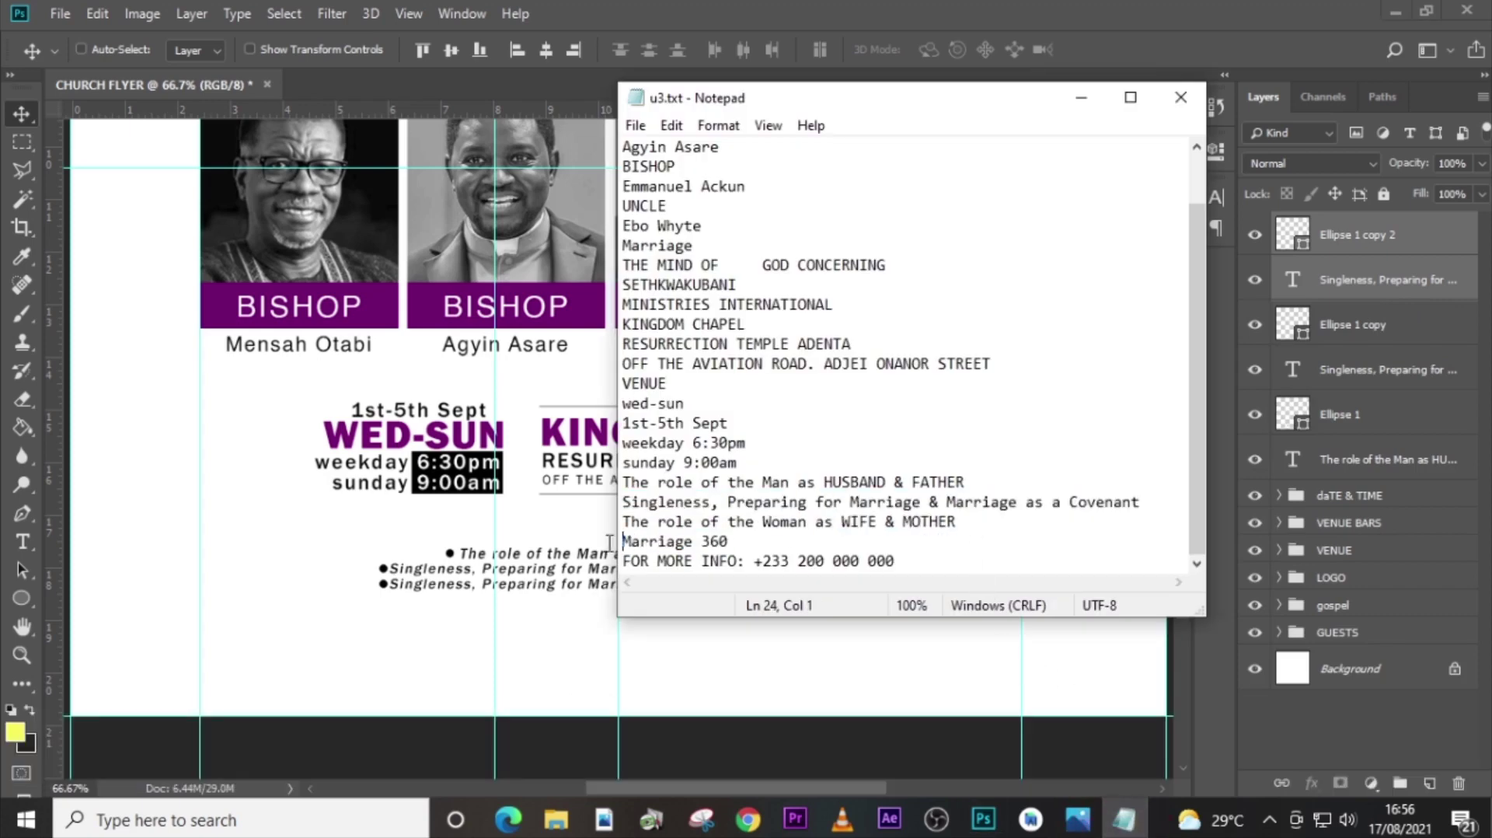
pyautogui.moveTo(610, 542); pyautogui.dragTo(612, 522)
pyautogui.hotkey('ctrl', 'c')
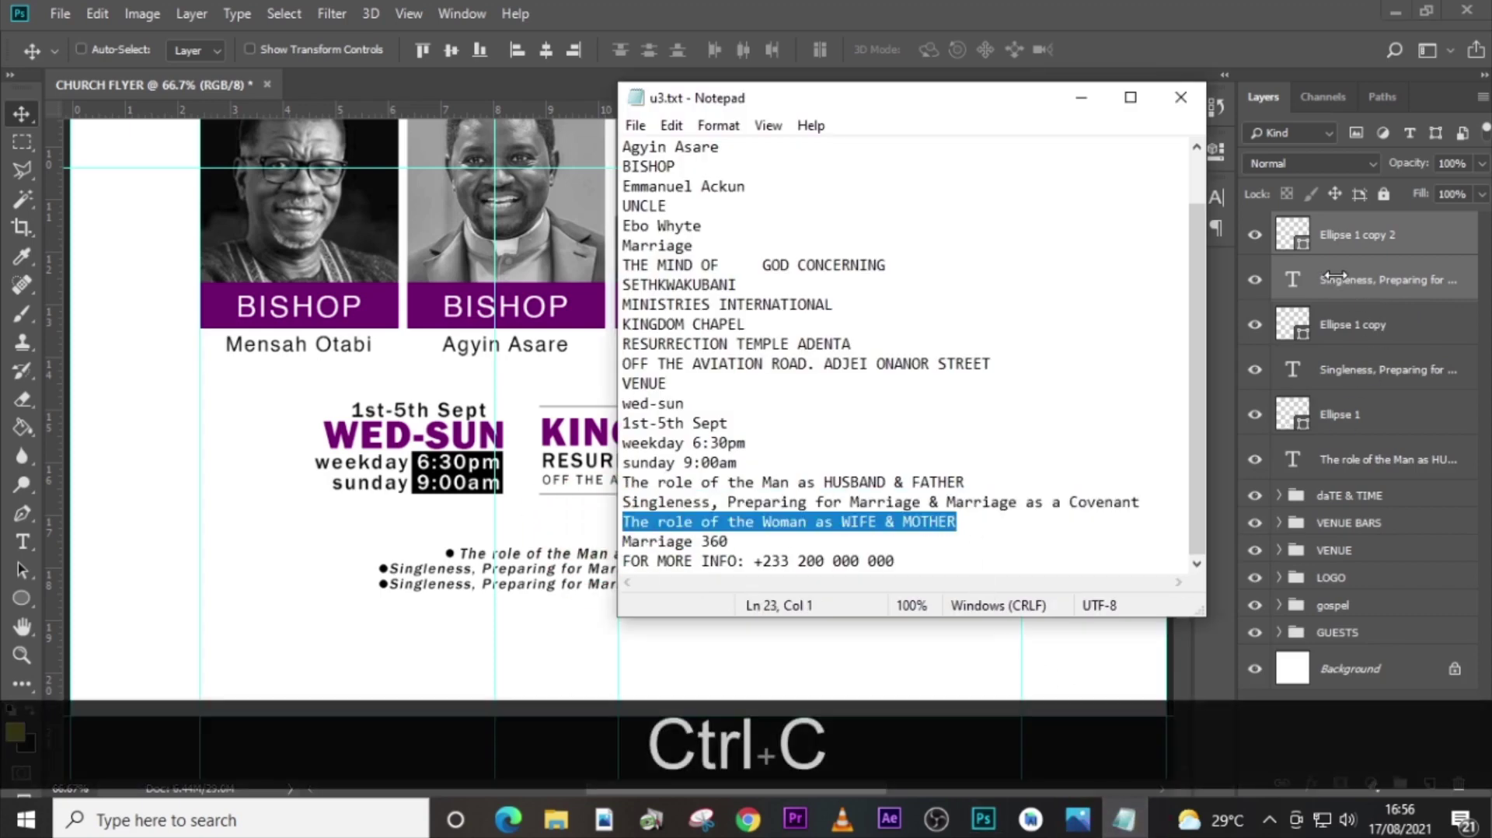
pyautogui.click(1335, 277)
pyautogui.doubleClick(1293, 281)
pyautogui.hotkey('ctrl', 'v')
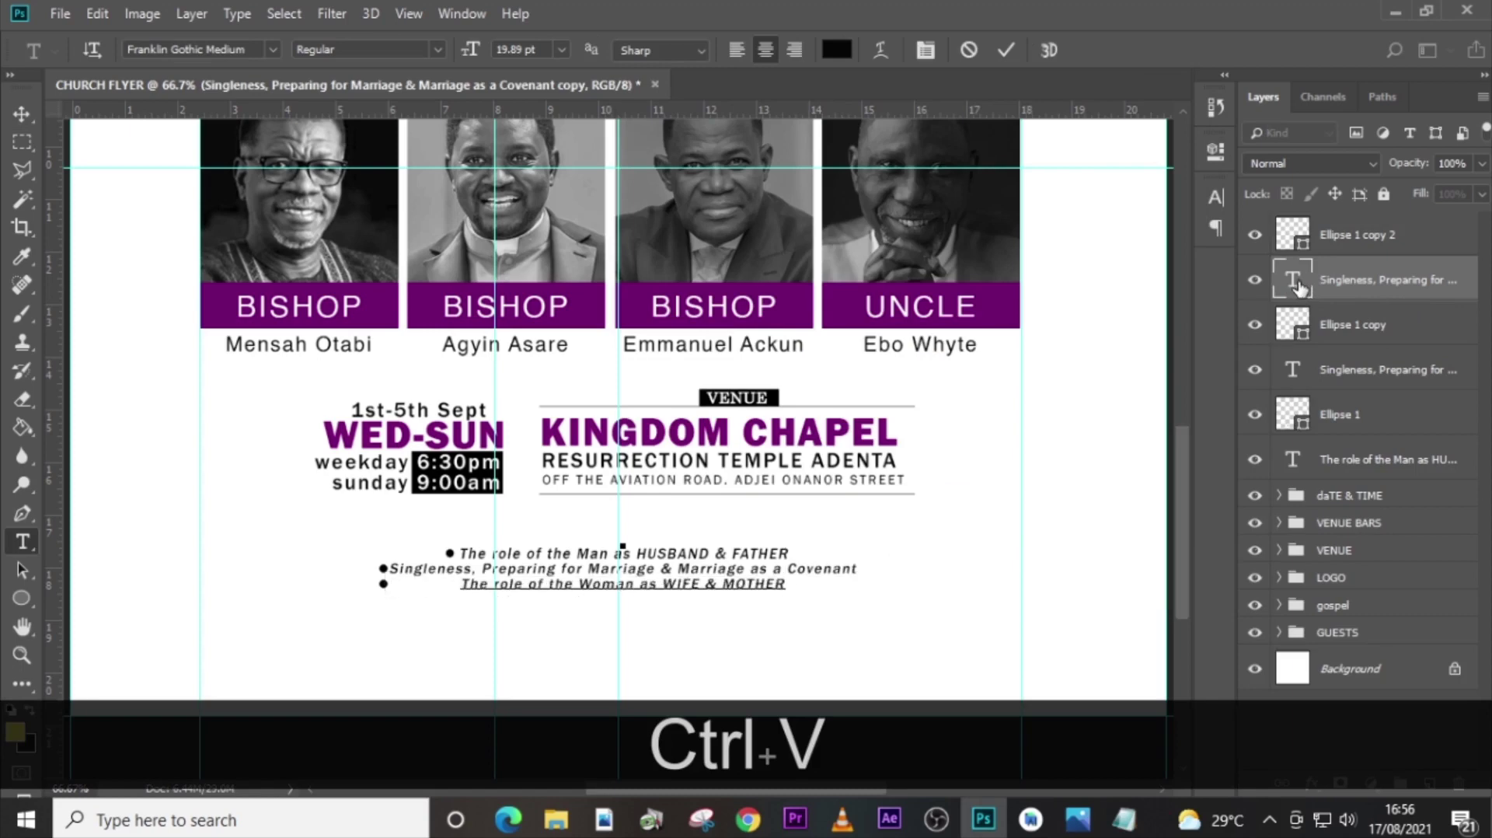
pyautogui.press('Escape')
# Nudge the third topic text slightly left and move its bullet right so it sits just before the text.
pyautogui.press('v')
pyautogui.hotkey('shift', 'Left')
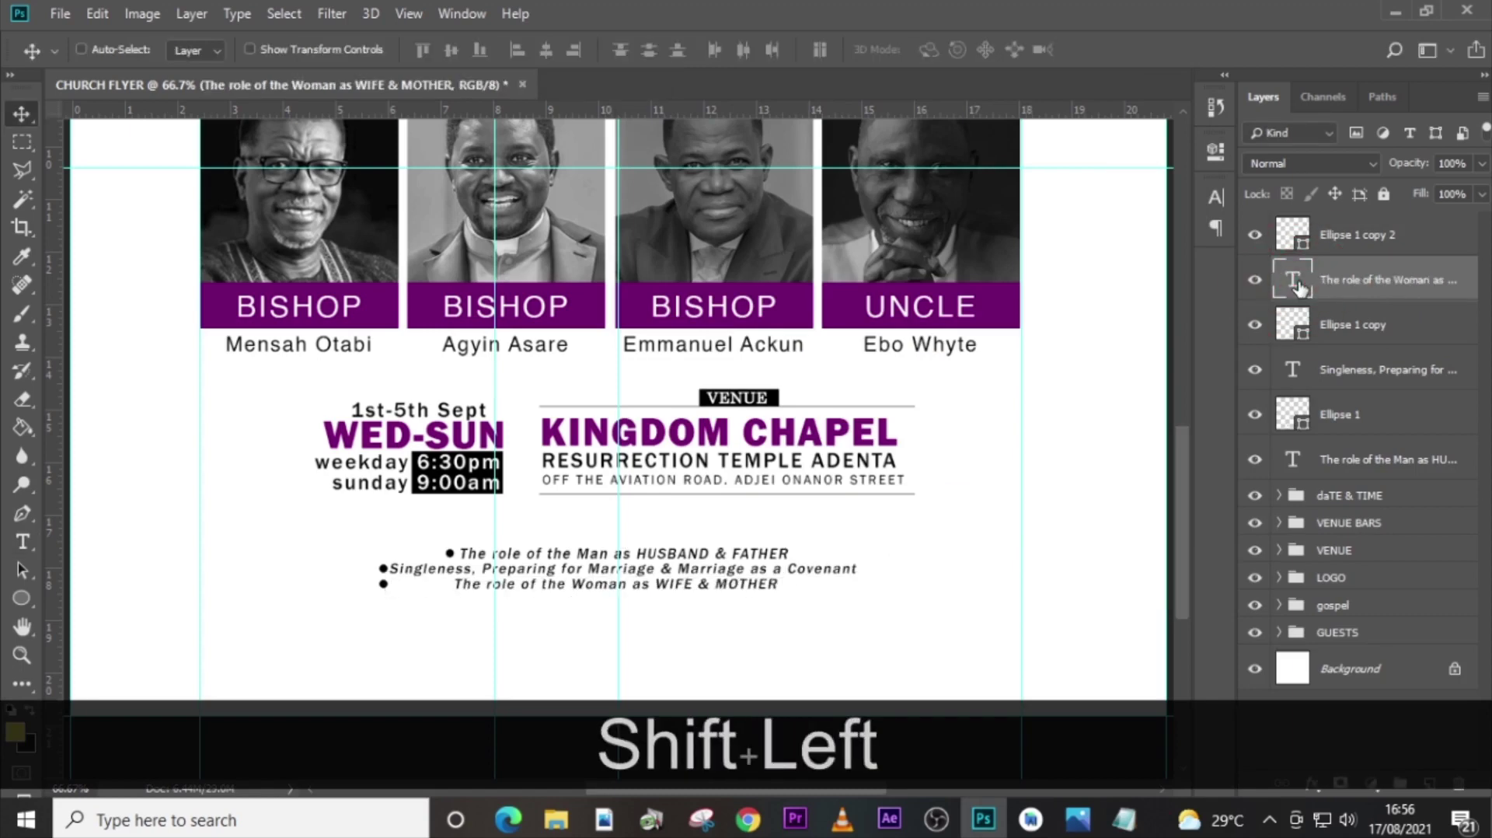
pyautogui.click(1340, 237)
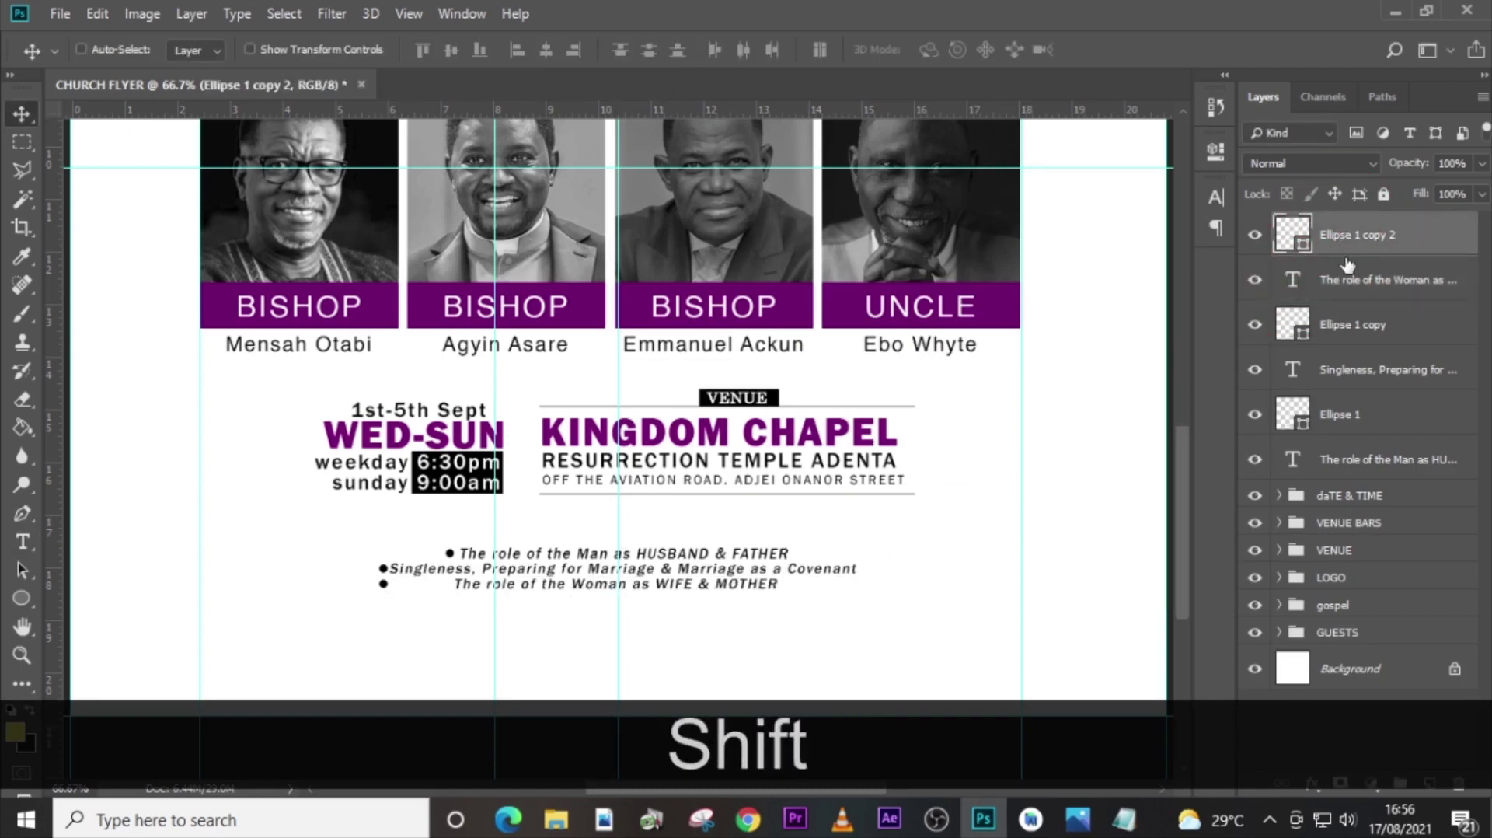
pyautogui.hotkey('shift', 'Right')
pyautogui.hotkey('shift', 'Right')
pyautogui.hotkey('shift', 'Right')
pyautogui.hotkey('shift', 'Right')
pyautogui.hotkey('shift', 'Right')
pyautogui.hotkey('shift', 'Right')
pyautogui.hotkey('shift', 'Right')
pyautogui.hotkey('shift', 'Right')
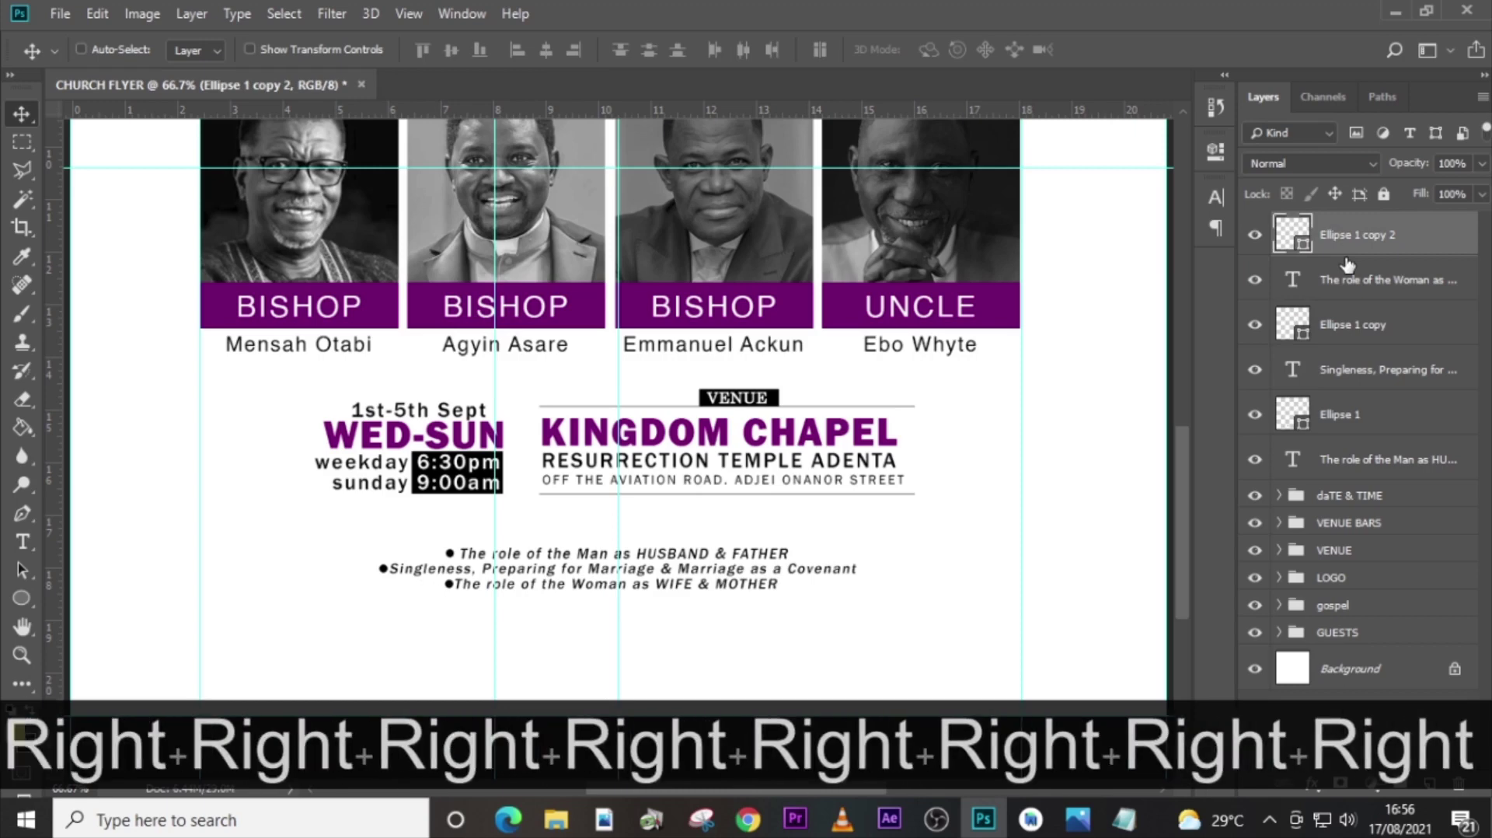
# Duplicate the third bullet and topic line, and place the copy to the right of the original on the same row.
pyautogui.click(1346, 265)
pyautogui.keyDown('ctrl'); pyautogui.click(1345, 245); pyautogui.keyUp('ctrl')
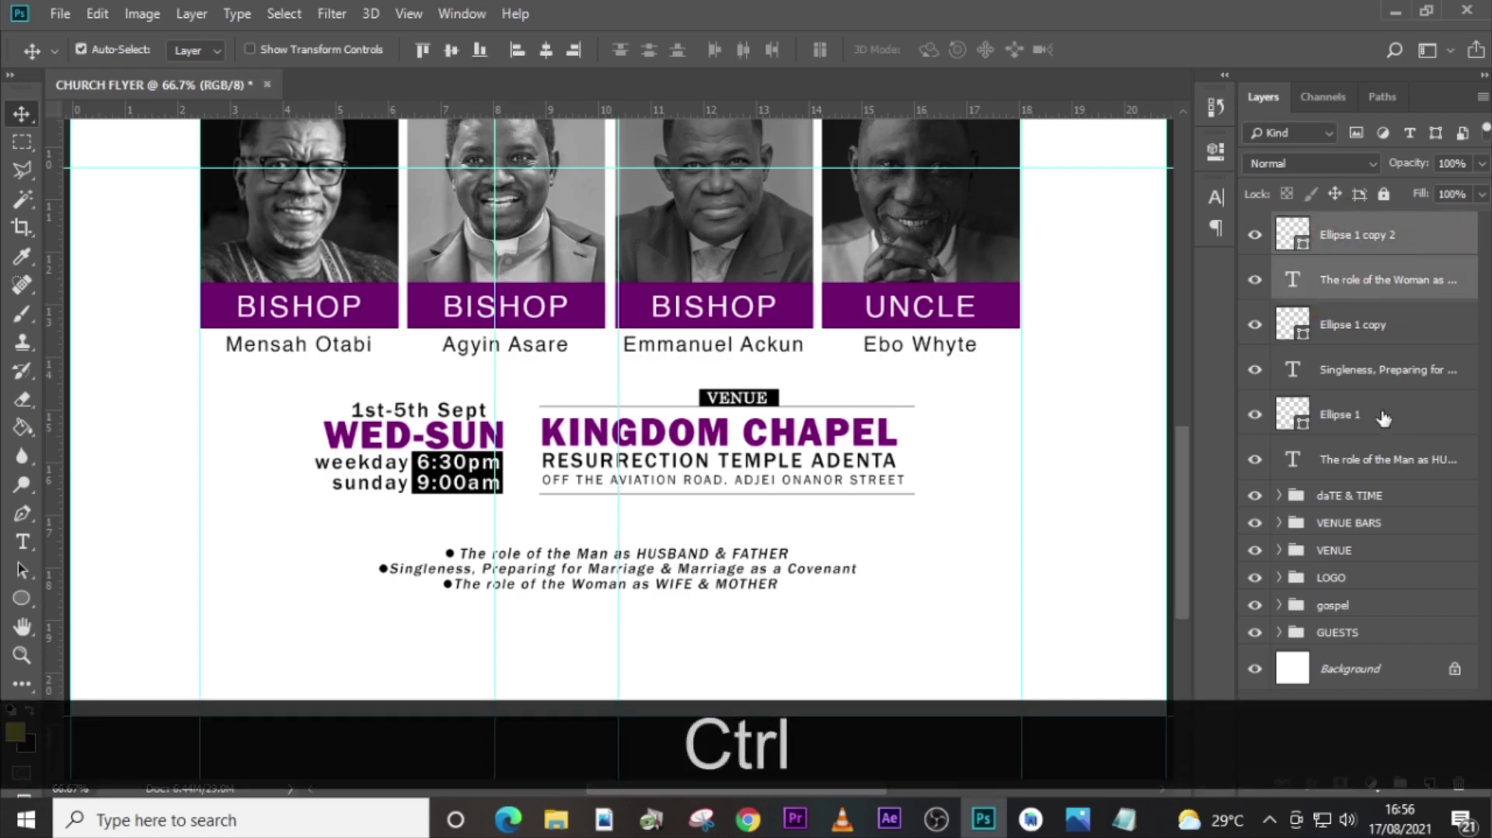
pyautogui.hotkey('ctrl', 'j')
pyautogui.hotkey('shift', 'Right')
pyautogui.hotkey('shift', 'Right')
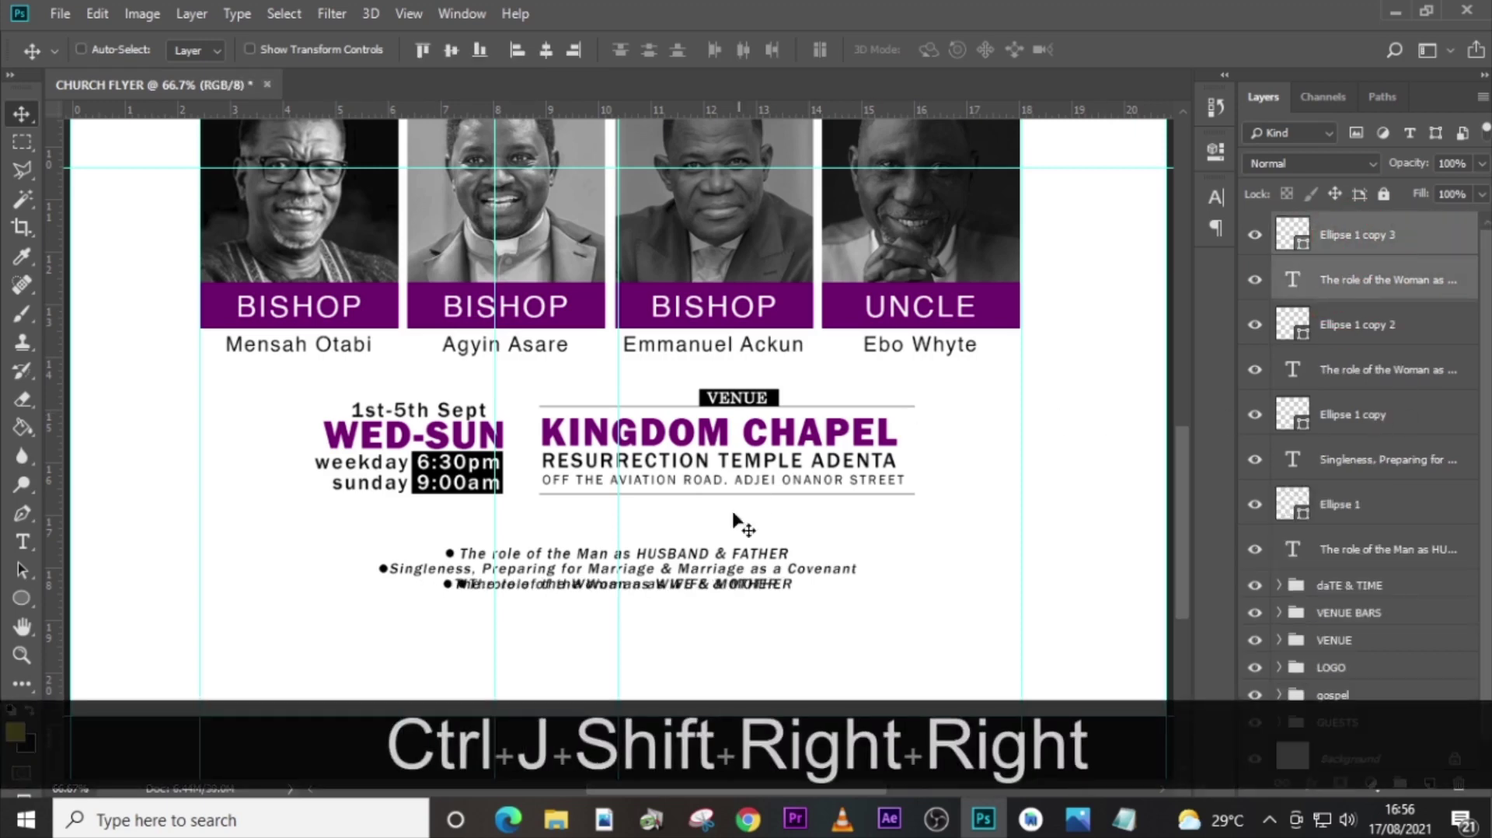
pyautogui.moveTo(690, 589); pyautogui.dragTo(1038, 612)
# Replace the rightmost copy's text with "Marriage 360" copied from u3.txt in Notepad.
pyautogui.click(1124, 819)
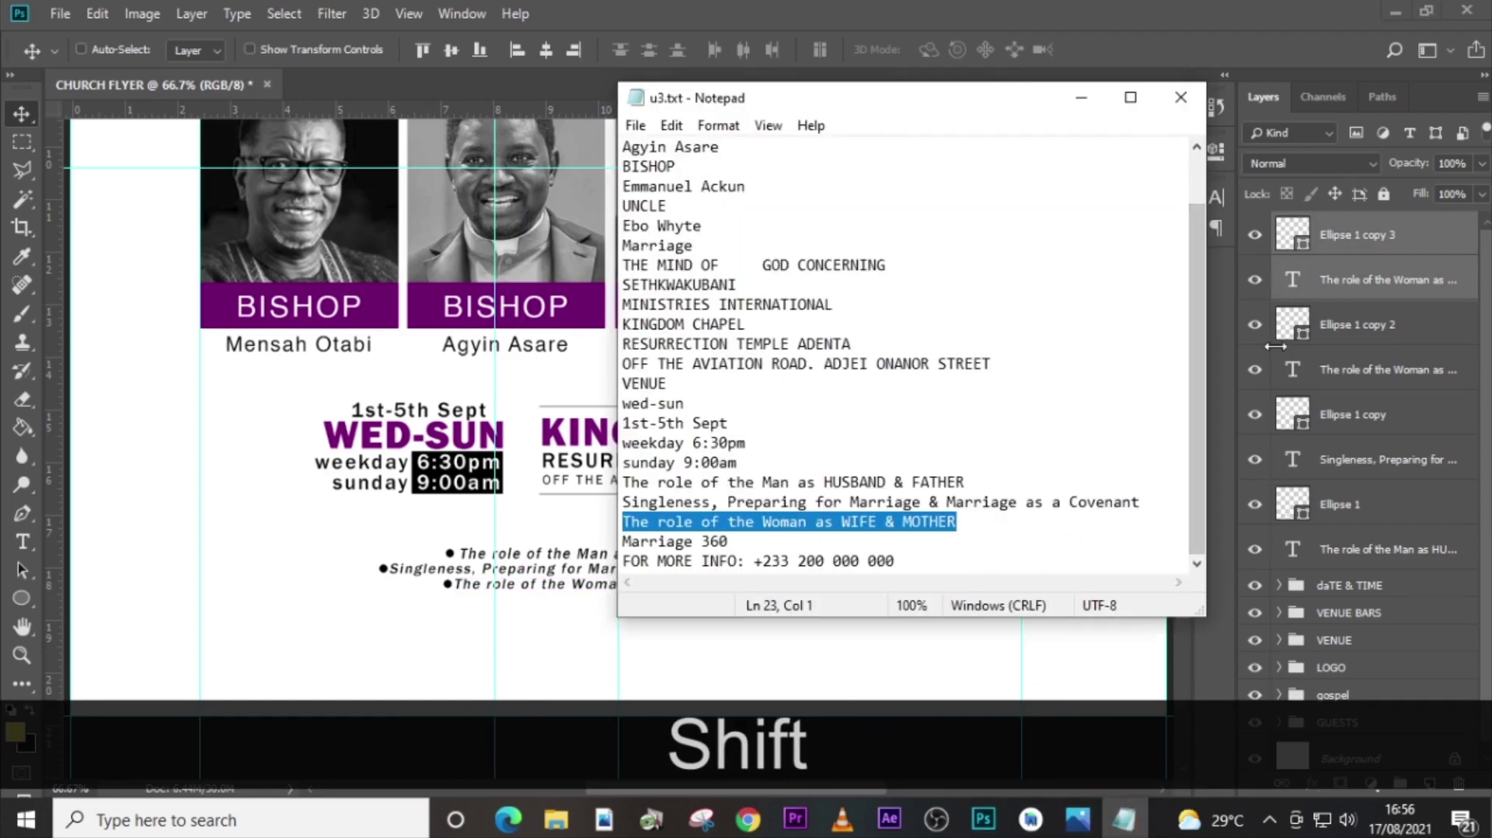
pyautogui.moveTo(728, 541); pyautogui.dragTo(615, 541)
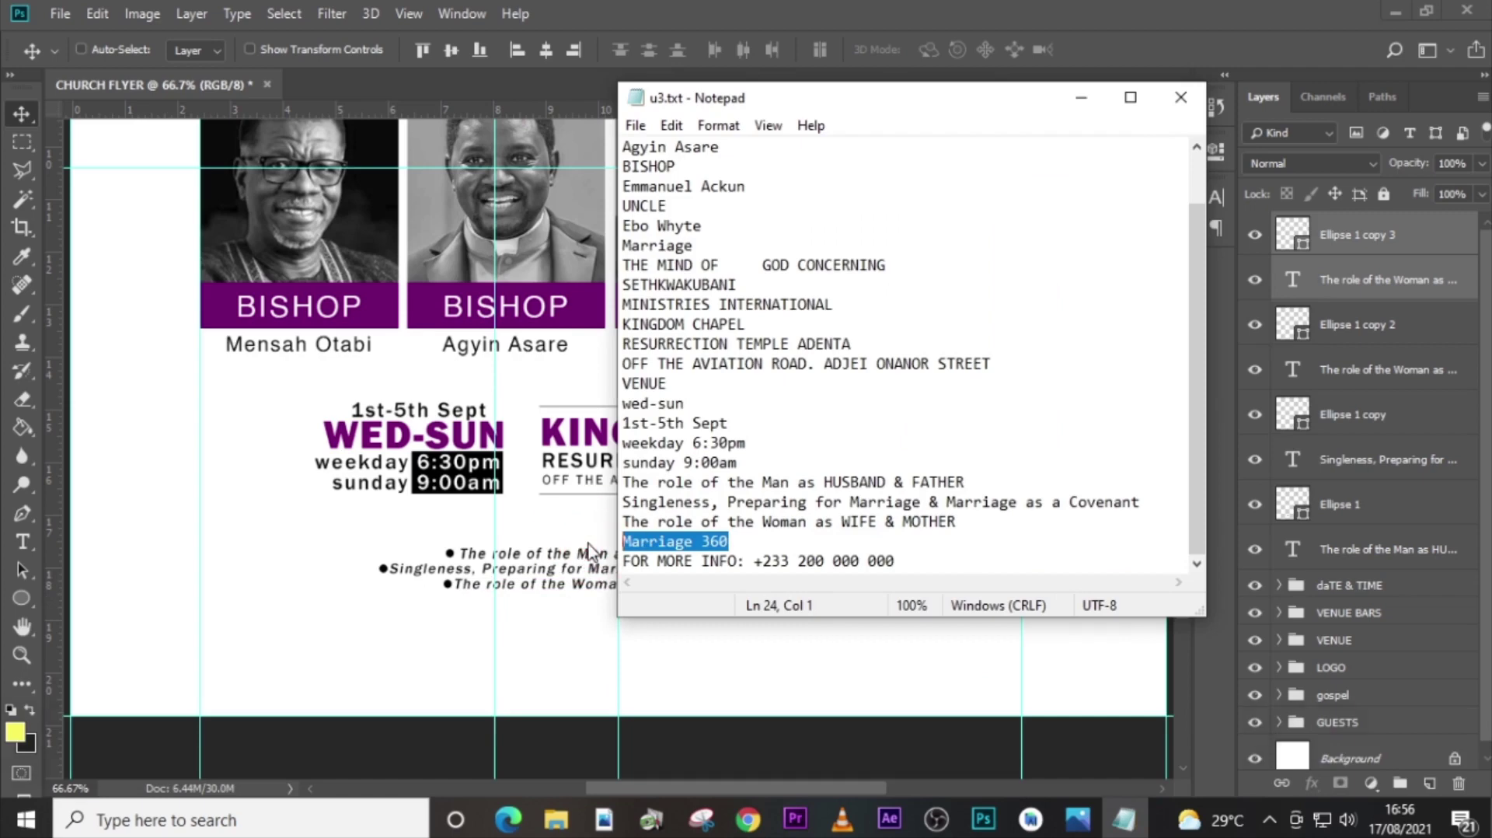
pyautogui.hotkey('ctrl', 'c')
pyautogui.click(1292, 278)
pyautogui.doubleClick(1292, 278)
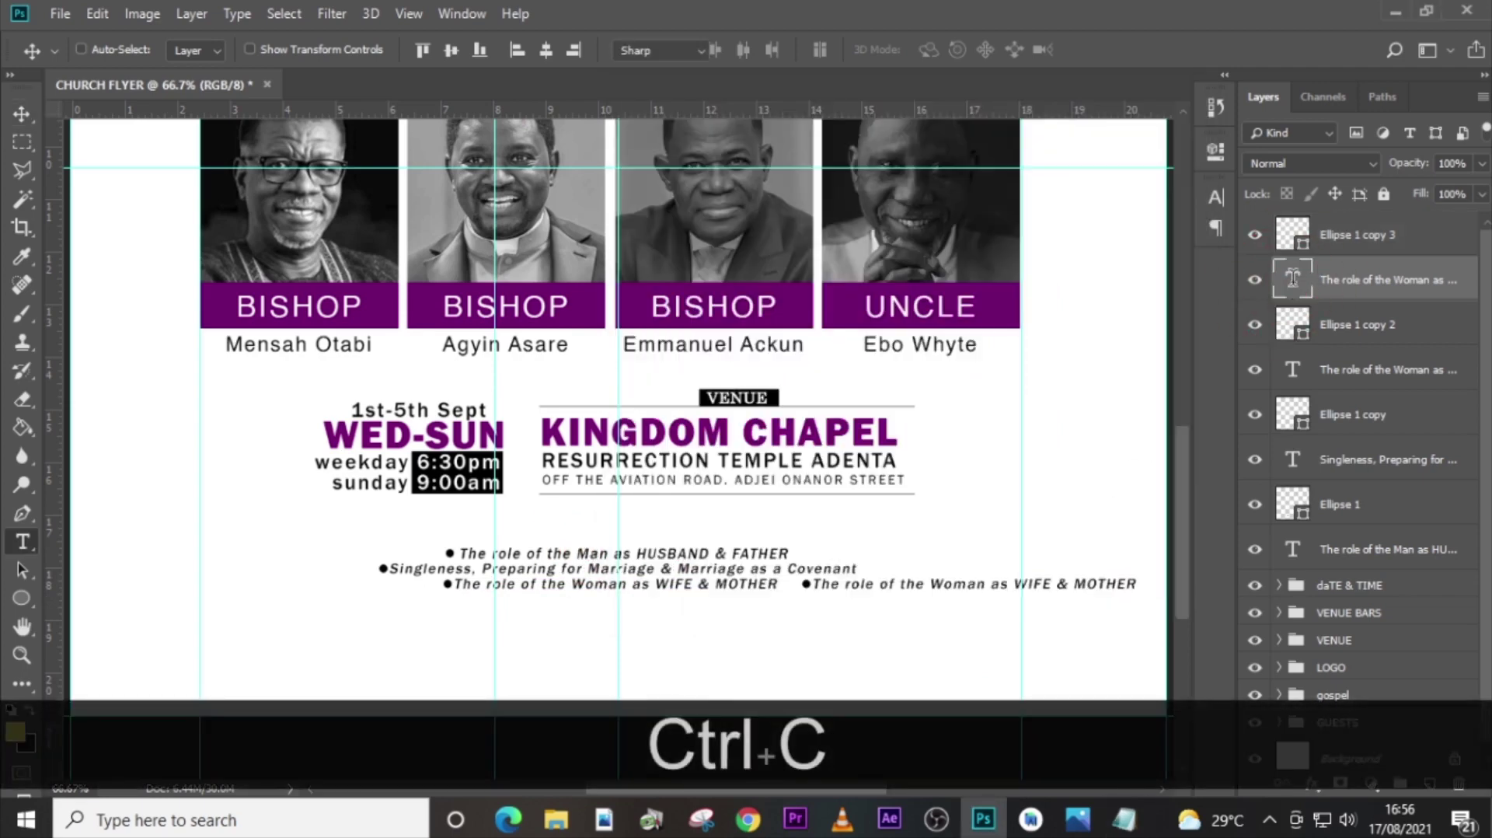
pyautogui.hotkey('ctrl', 'c')
pyautogui.hotkey('ctrl', 'v')
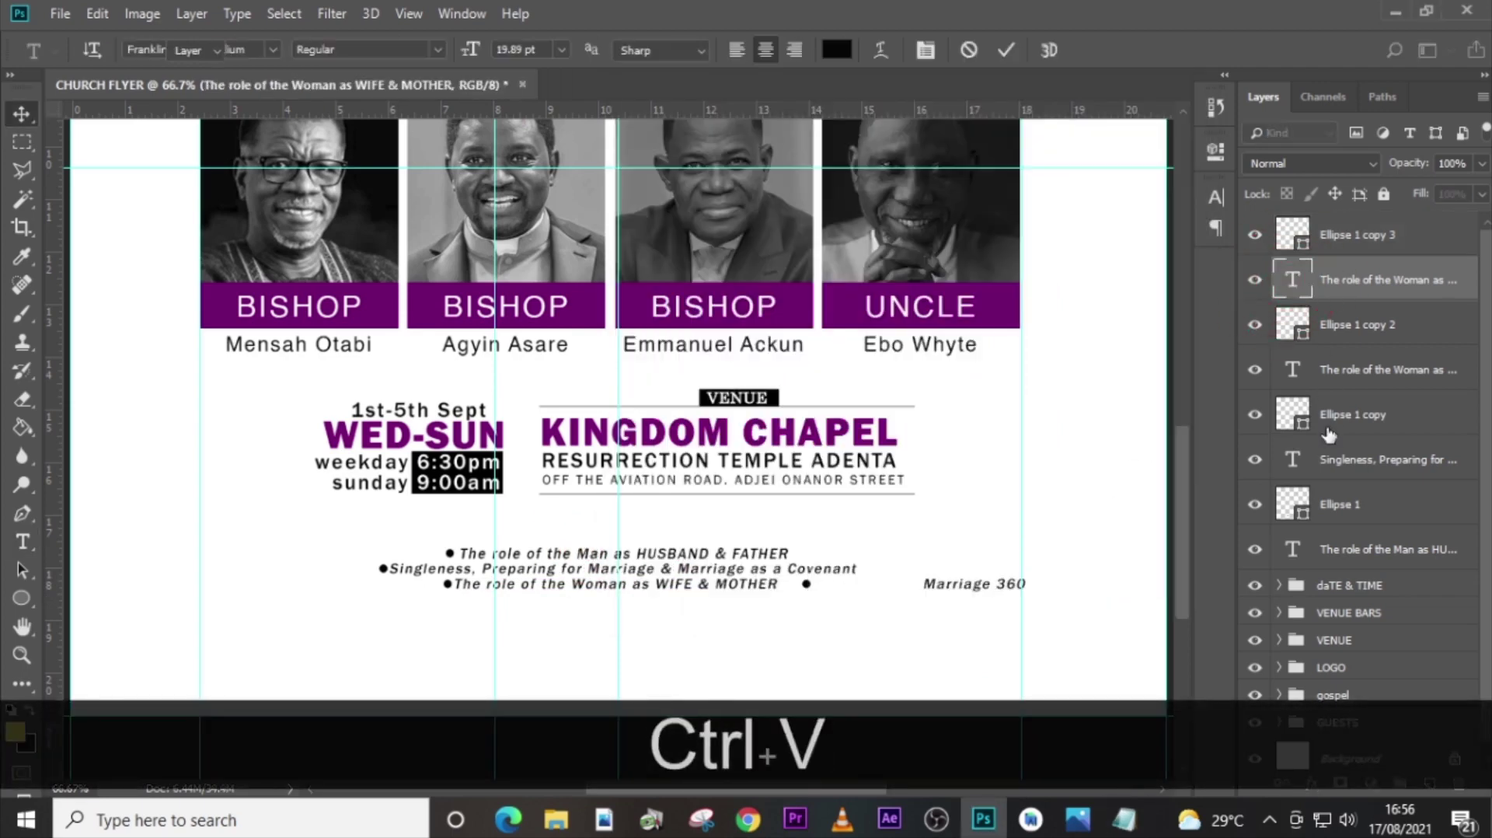
pyautogui.hotkey('ctrl', 'Return')
# Move the "Marriage 360" text left until it starts just after its bullet.
pyautogui.press('v')
pyautogui.hotkey('shift', 'Left')
pyautogui.hotkey('shift', 'Left')
pyautogui.hotkey('shift', 'Left')
pyautogui.hotkey('shift', 'Left')
pyautogui.hotkey('shift', 'Left')
pyautogui.hotkey('shift', 'Left')
pyautogui.hotkey('shift', 'Left')
pyautogui.hotkey('shift', 'Left')
pyautogui.hotkey('shift', 'Left')
pyautogui.hotkey('shift', 'Left')
pyautogui.hotkey('shift', 'Left')
pyautogui.hotkey('shift', 'Left')
pyautogui.hotkey('shift', 'Left')
pyautogui.hotkey('shift', 'Left')
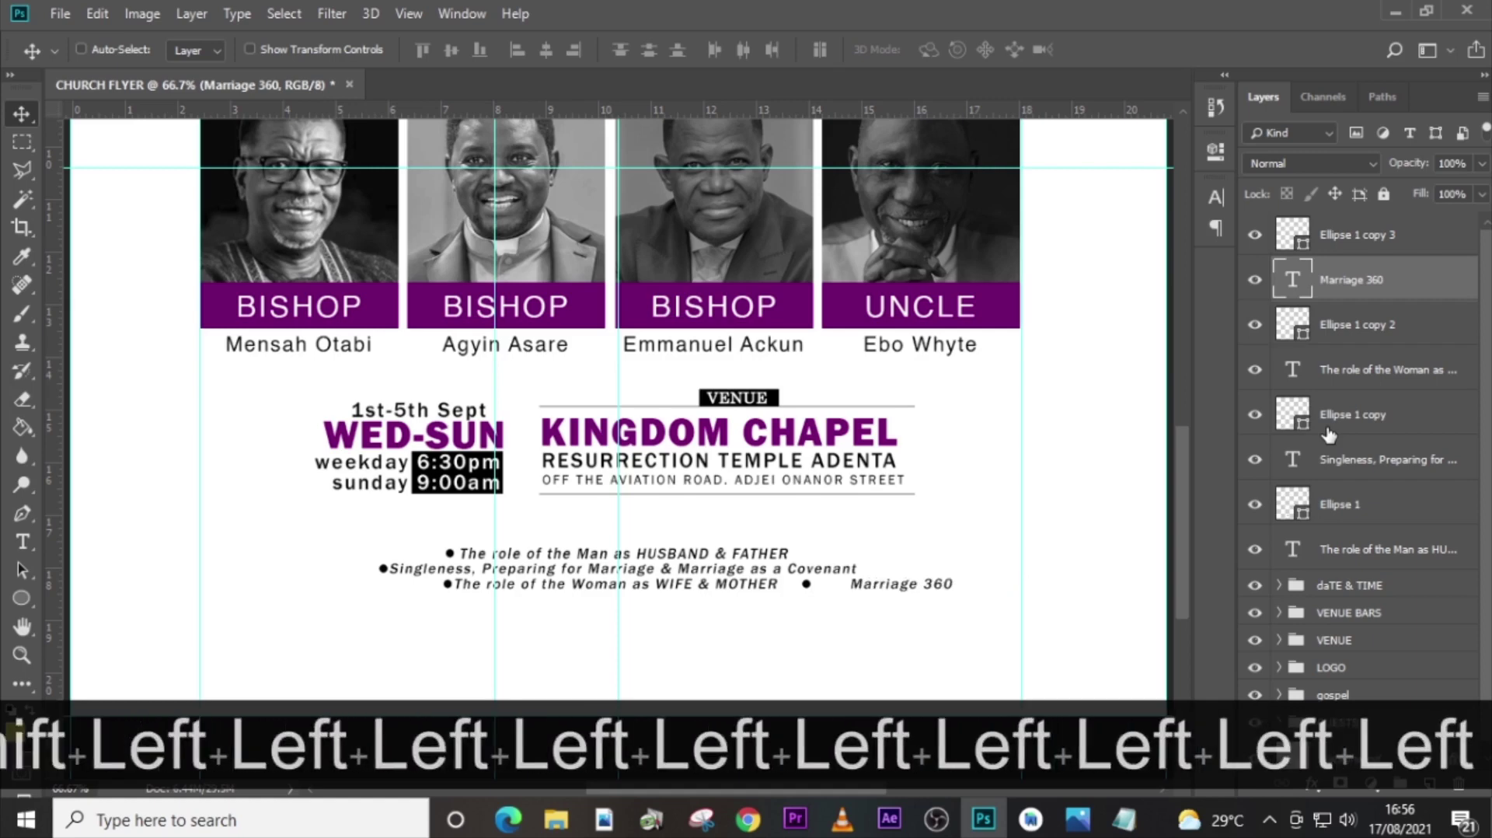
pyautogui.hotkey('shift', 'Left')
pyautogui.hotkey('shift', 'Left')
pyautogui.hotkey('shift', 'Left')
pyautogui.hotkey('shift', 'Left')
pyautogui.hotkey('shift', 'Left')
pyautogui.hotkey('shift', 'Left')
pyautogui.hotkey('shift', 'Left')
pyautogui.press('Right')
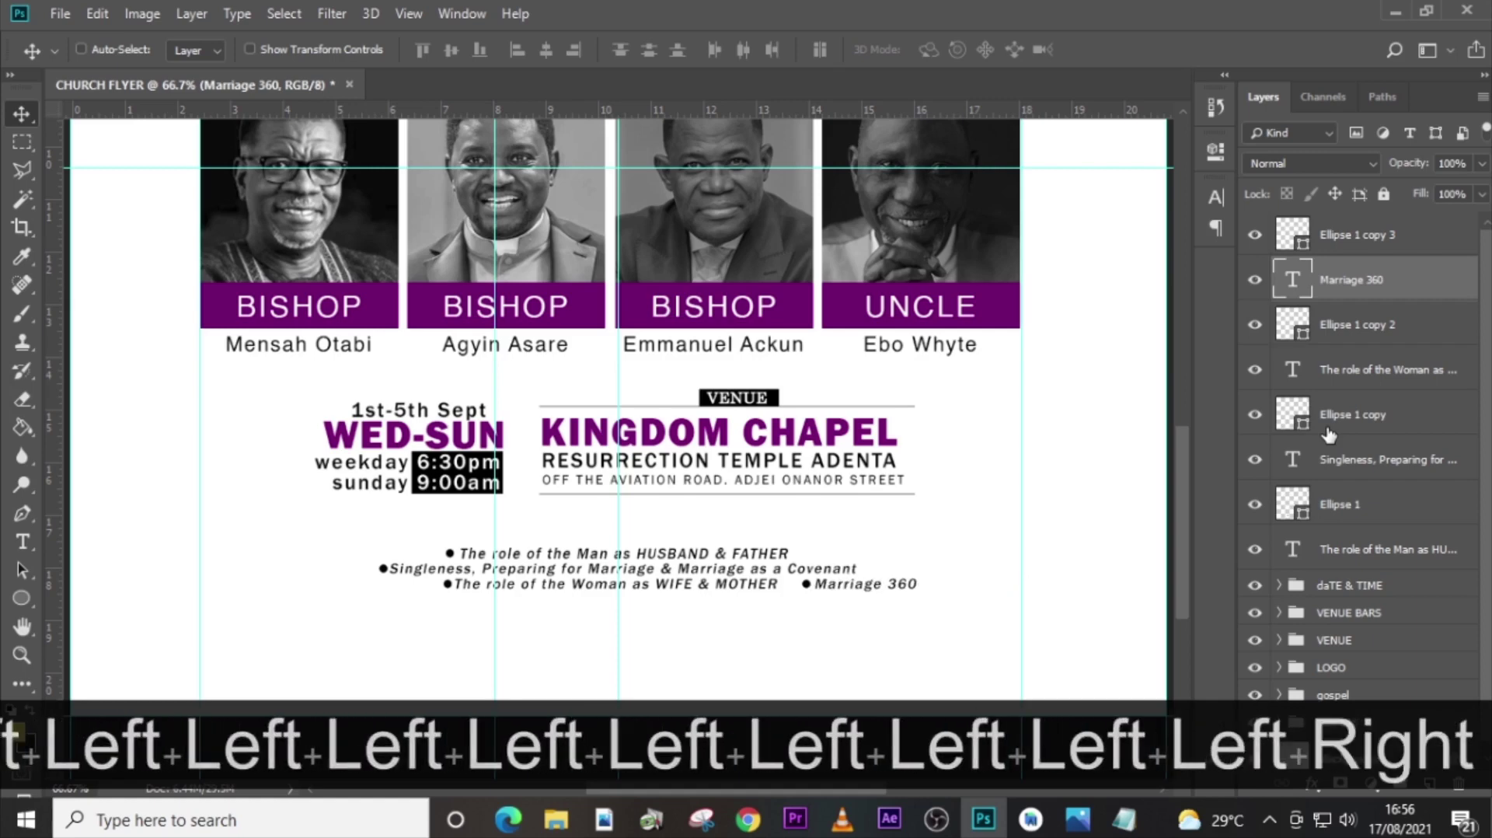
# Move the "Marriage 360" text and its bullet together left, closer to the end of the third topic.
pyautogui.press('Right')
pyautogui.press('ctrl')
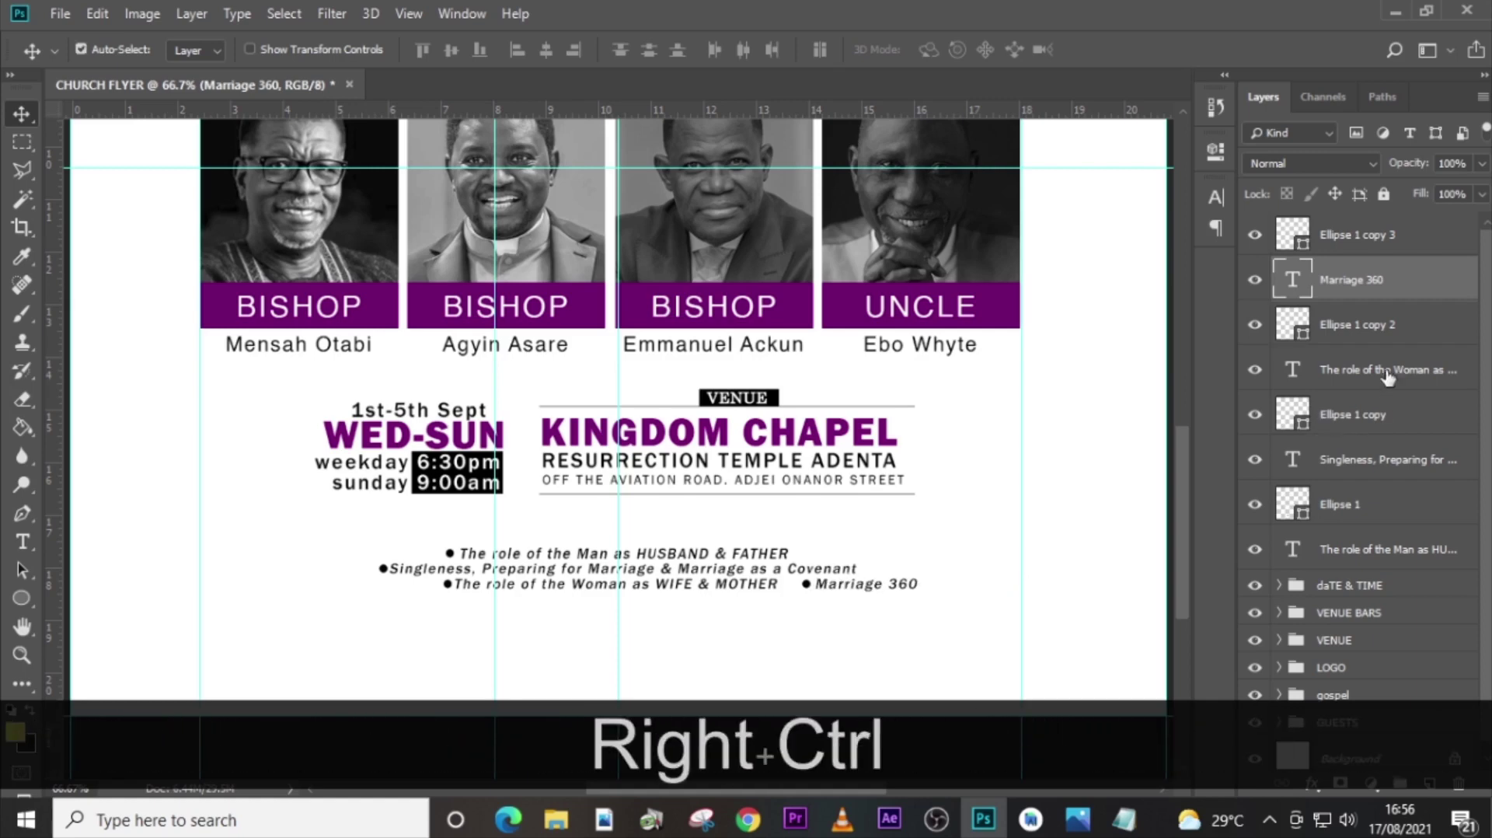
pyautogui.keyDown('ctrl'); pyautogui.click(1359, 235); pyautogui.keyUp('ctrl')
pyautogui.hotkey('shift', 'Left')
pyautogui.hotkey('shift', 'Left')
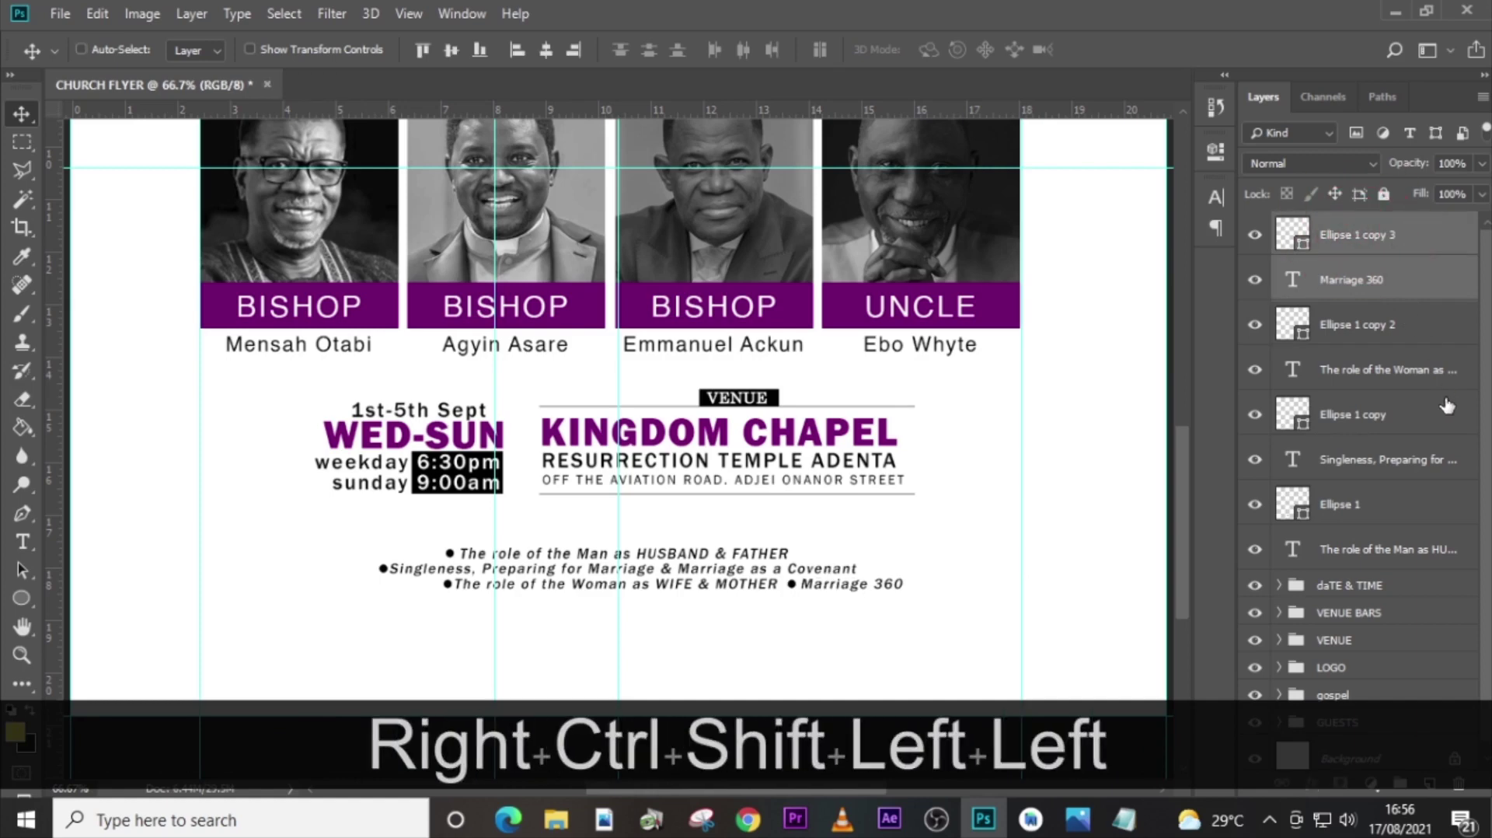
# Move the whole third row, both topics with their bullets, left until it is centred on the vertical guide beneath the other topic lines.
pyautogui.press('ctrl')
pyautogui.click(1362, 223)
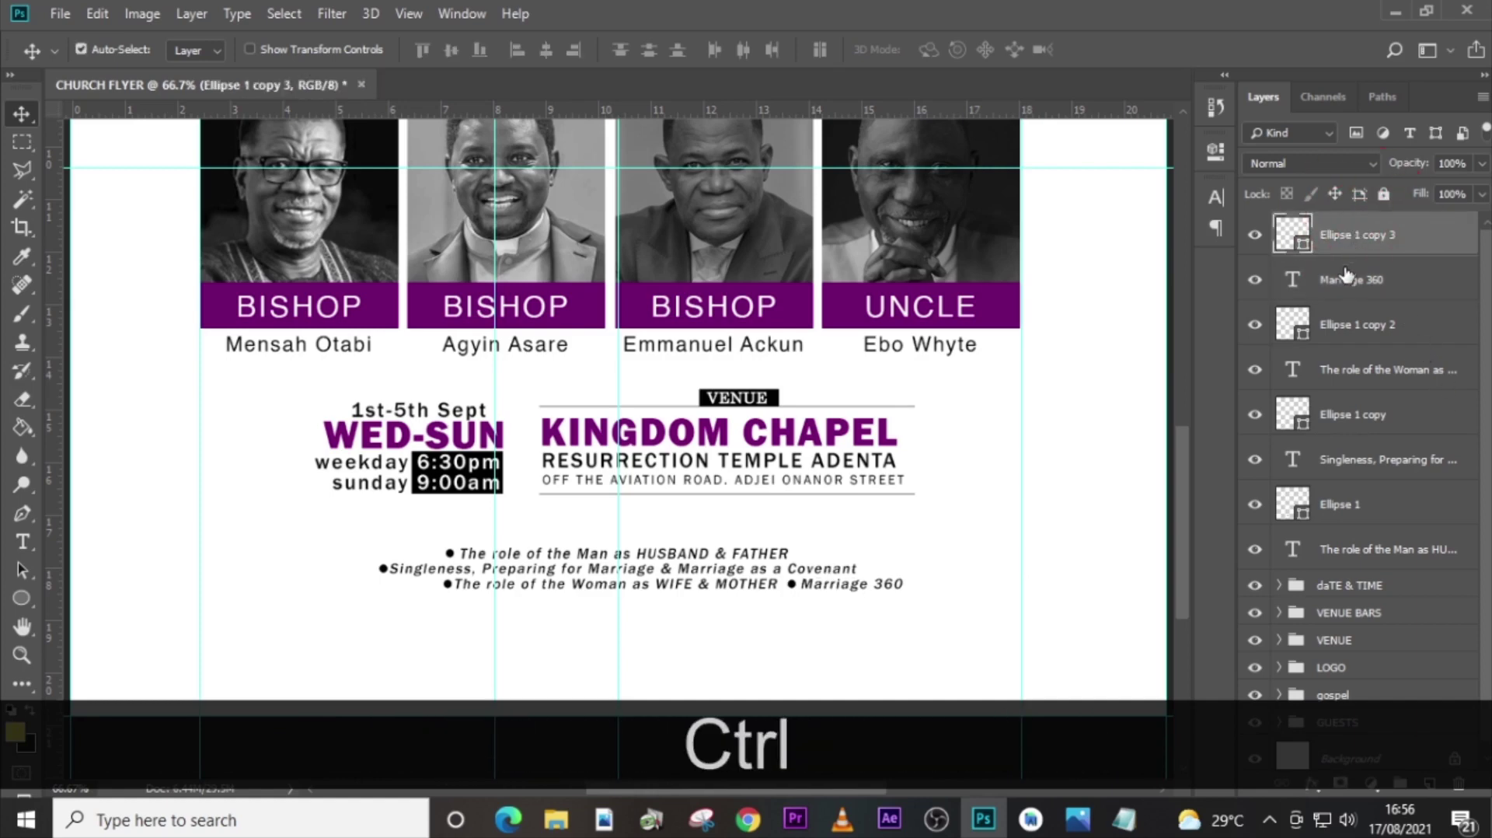
pyautogui.keyDown('ctrl'); pyautogui.click(1348, 278); pyautogui.keyUp('ctrl')
pyautogui.keyDown('ctrl'); pyautogui.click(1353, 324); pyautogui.keyUp('ctrl')
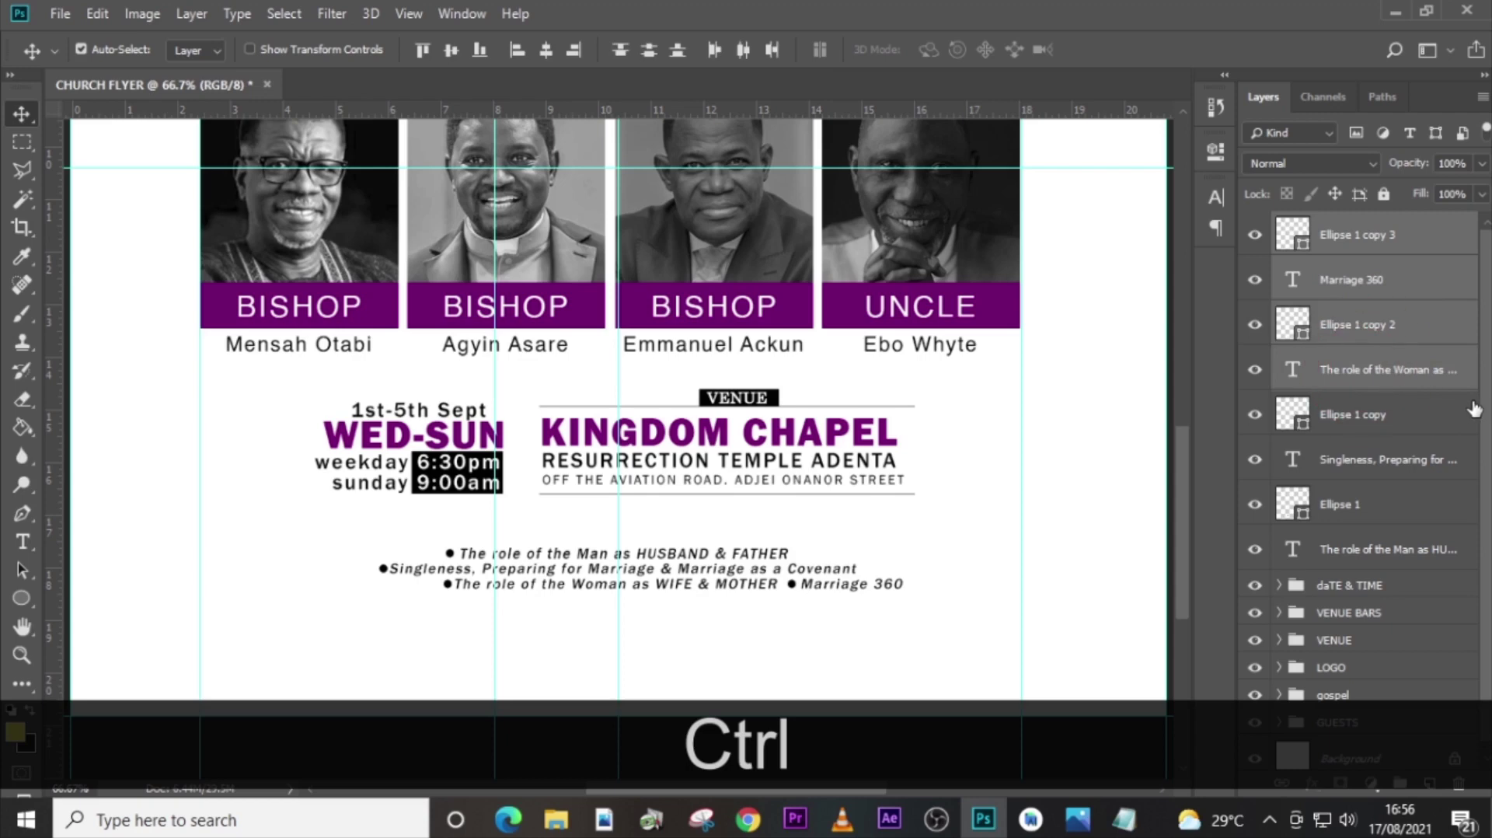
pyautogui.hotkey('ctrl', 't')
pyautogui.hotkey('shift', 'Left')
pyautogui.hotkey('shift', 'Left')
pyautogui.hotkey('shift', 'Left')
pyautogui.hotkey('shift', 'Left')
pyautogui.hotkey('shift', 'Left')
pyautogui.hotkey('shift', 'Left')
pyautogui.hotkey('shift', 'Left')
pyautogui.hotkey('shift', 'Left')
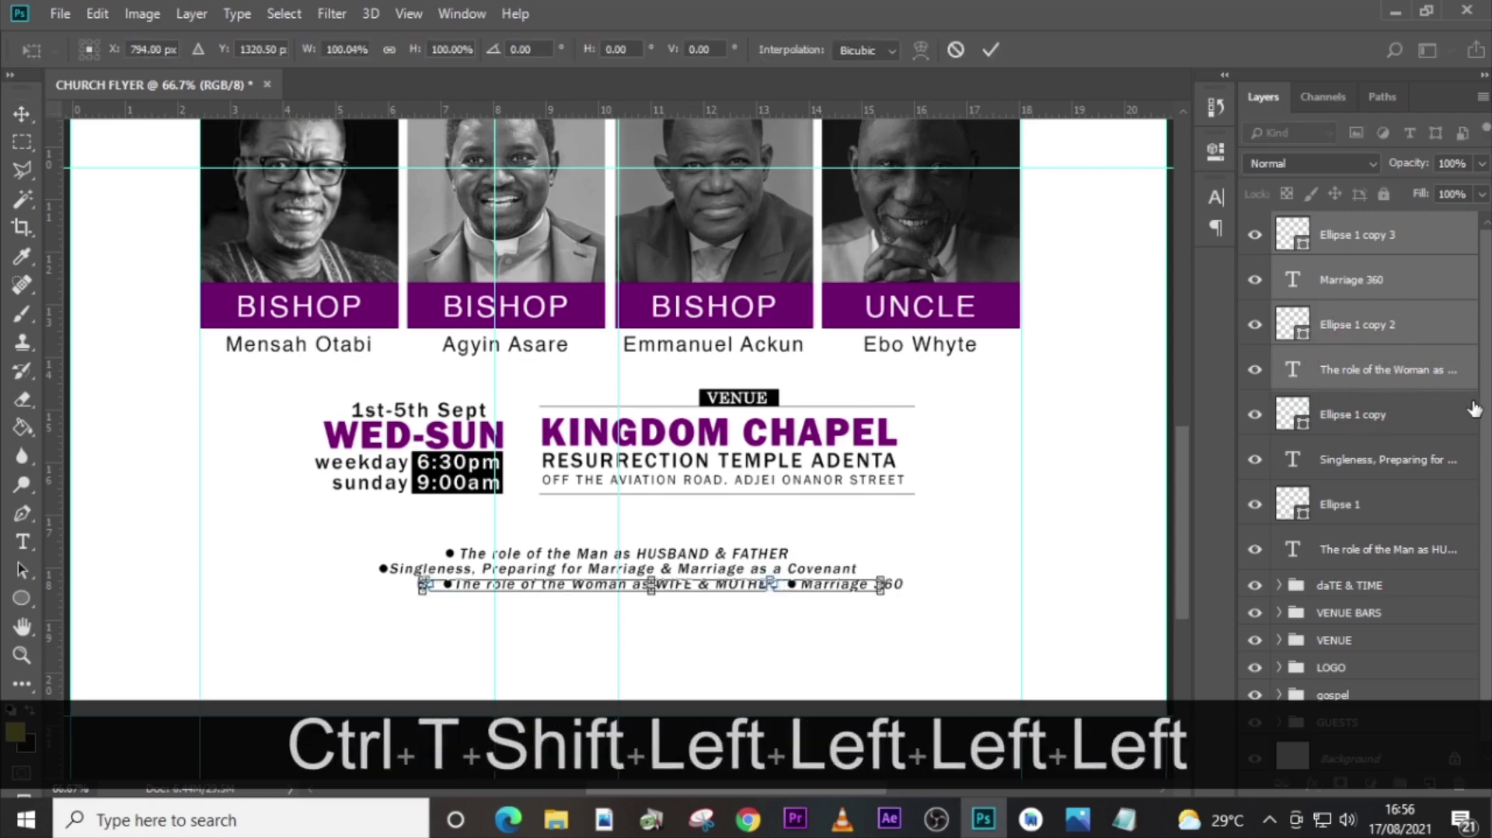
pyautogui.press('Right')
pyautogui.press('Right')
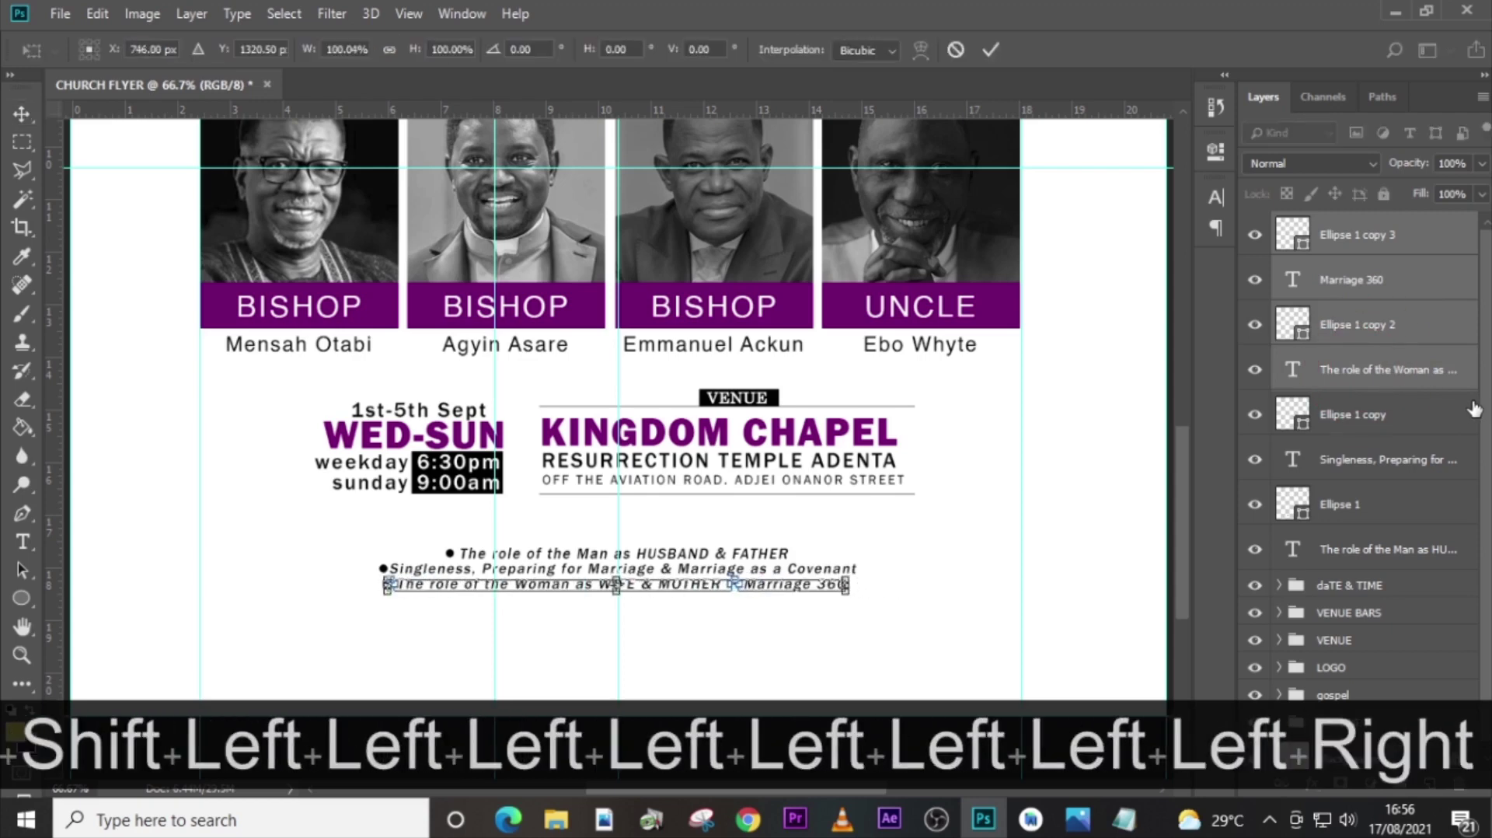
pyautogui.press('Right')
pyautogui.press('Right')
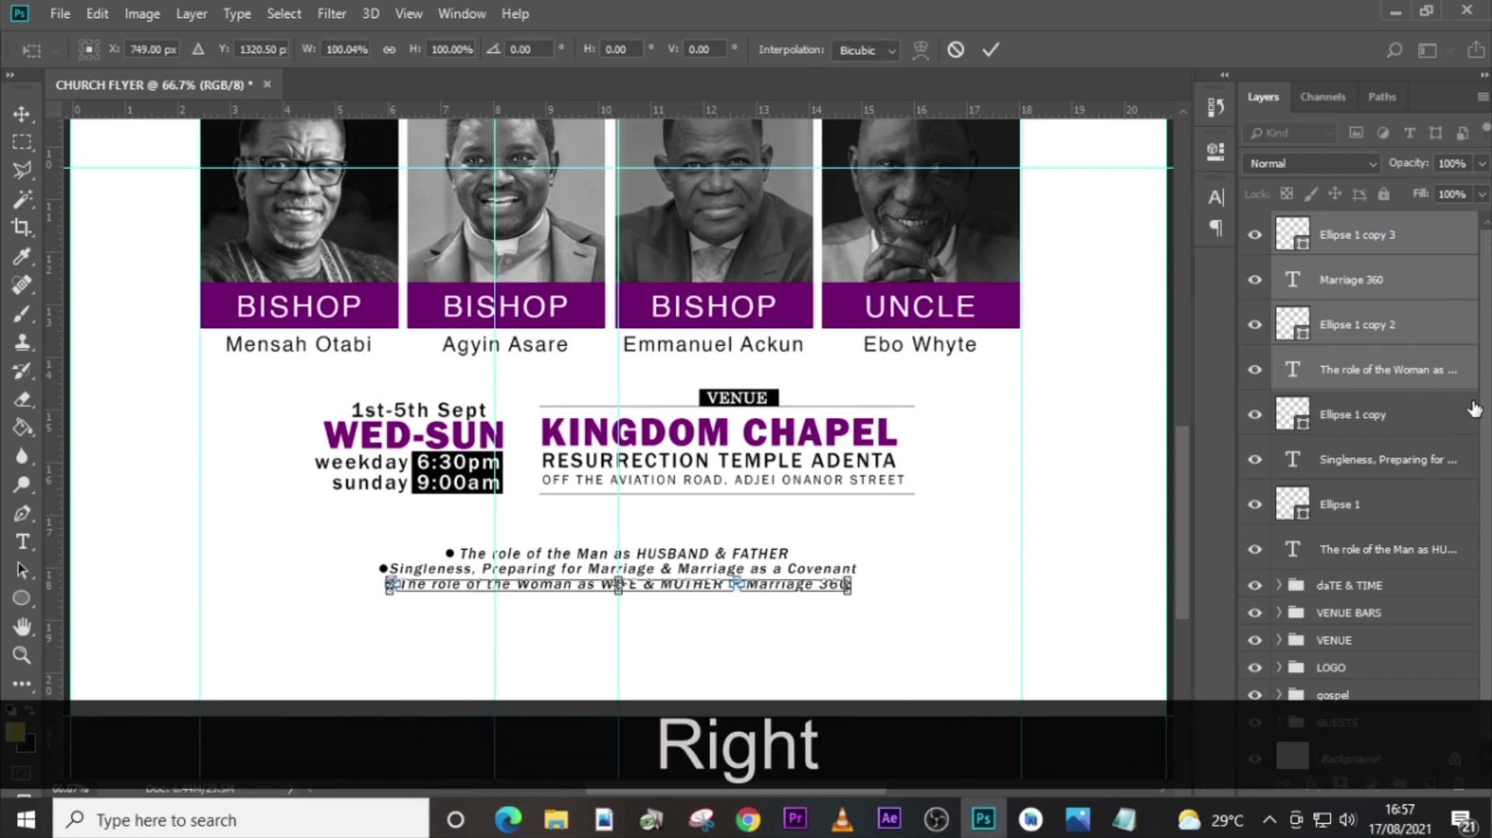
pyautogui.press('Return')
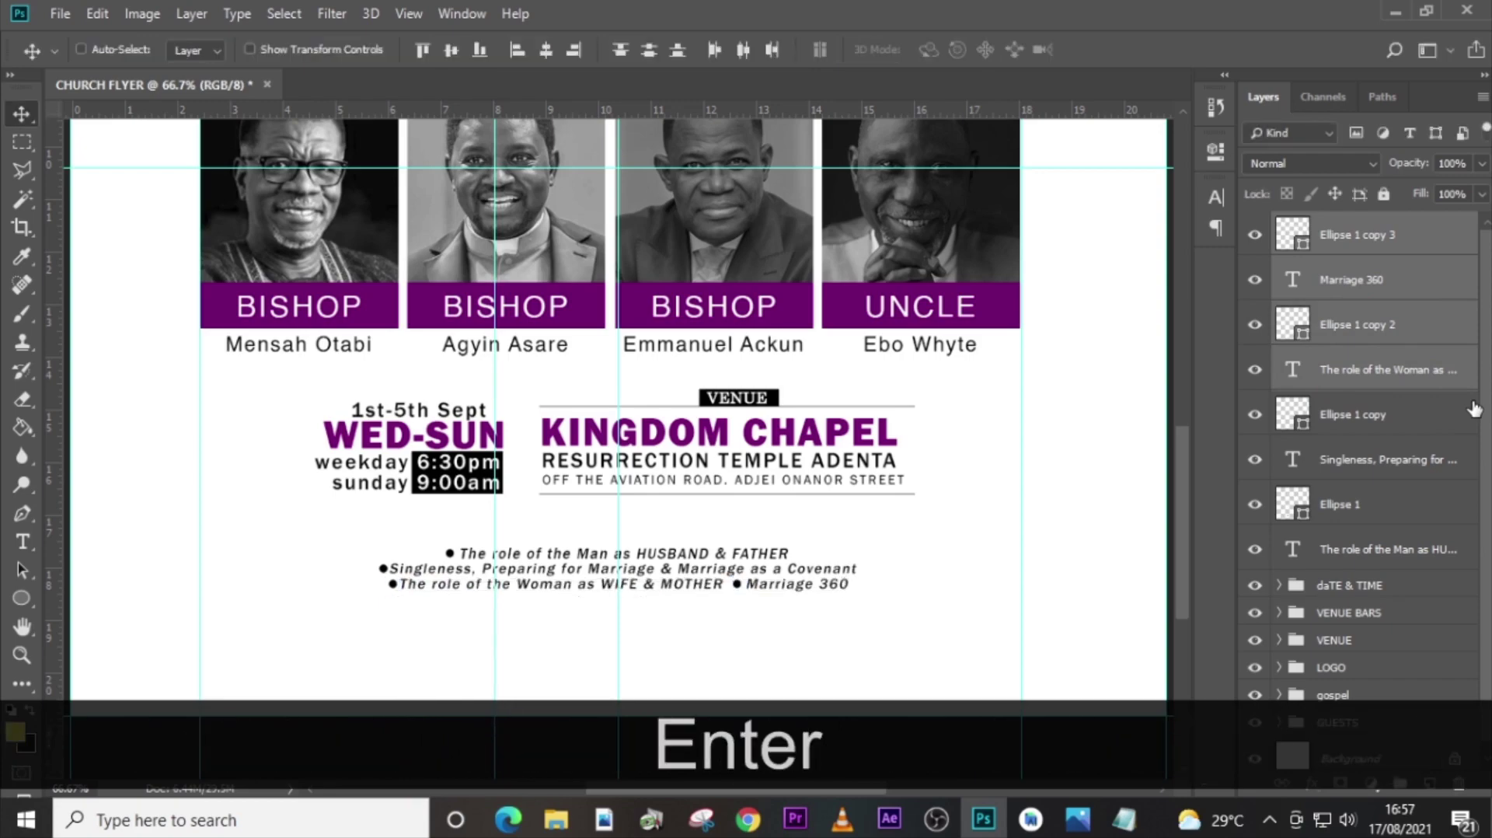
# Group all the topic text and bullet layers and name the group "DETAILS".
pyautogui.hotkey('ctrl', '0')
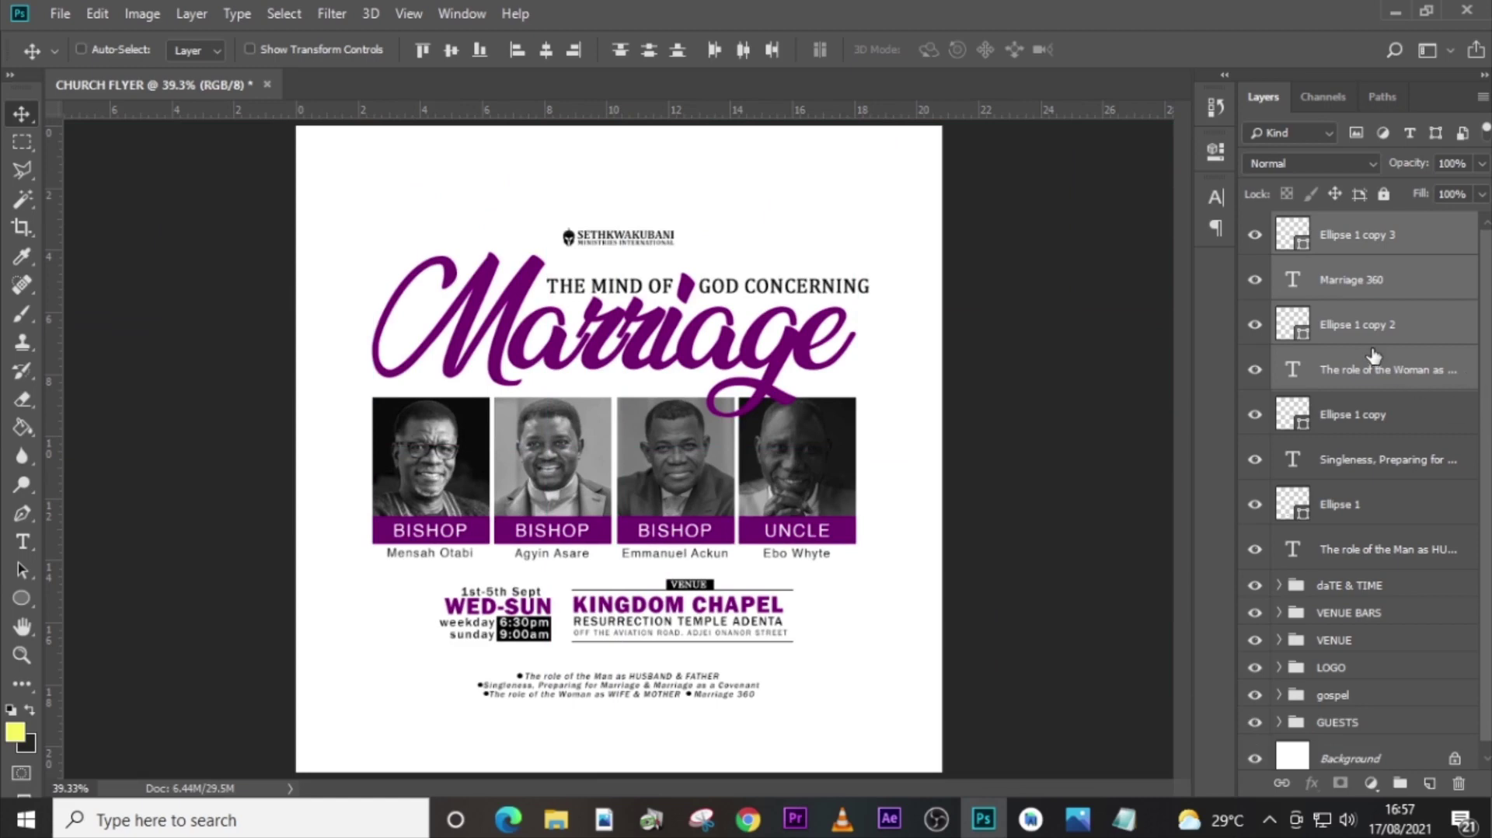
pyautogui.click(1357, 235)
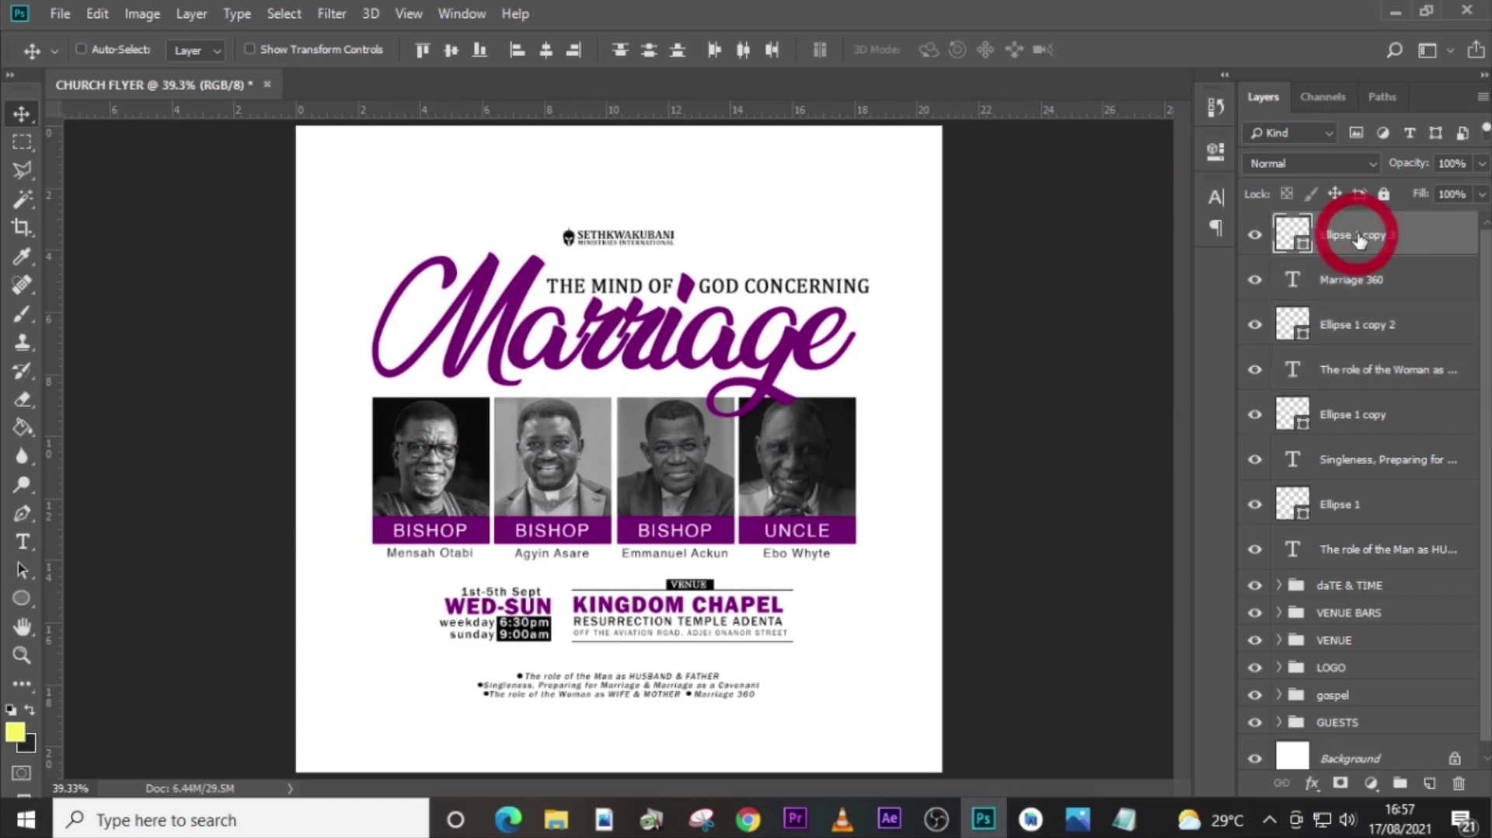
pyautogui.hotkey('ctrl', 'g')
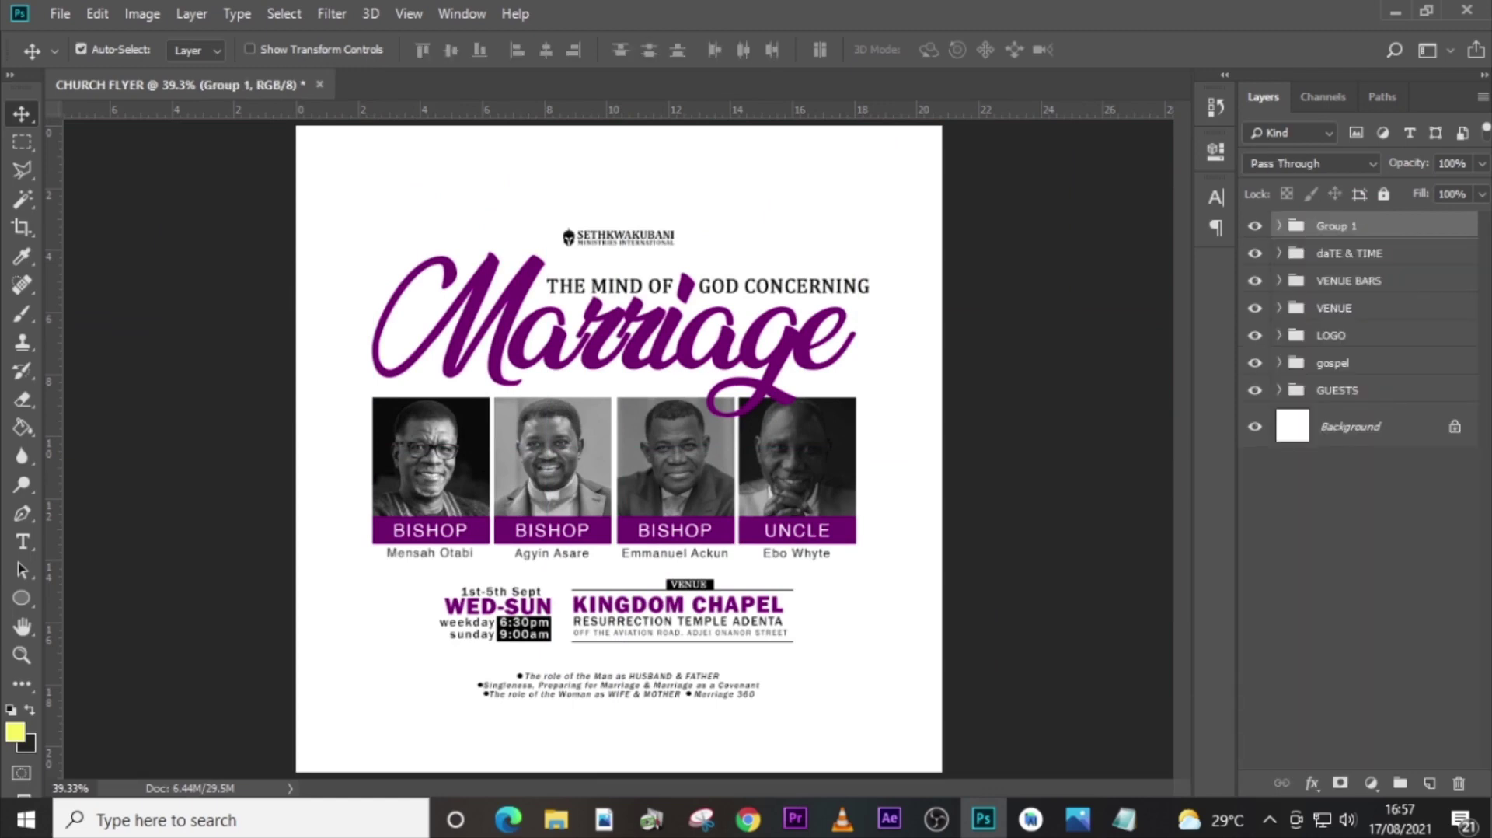
pyautogui.doubleClick(1335, 226)
pyautogui.write('DETAILS')
pyautogui.press('Return')
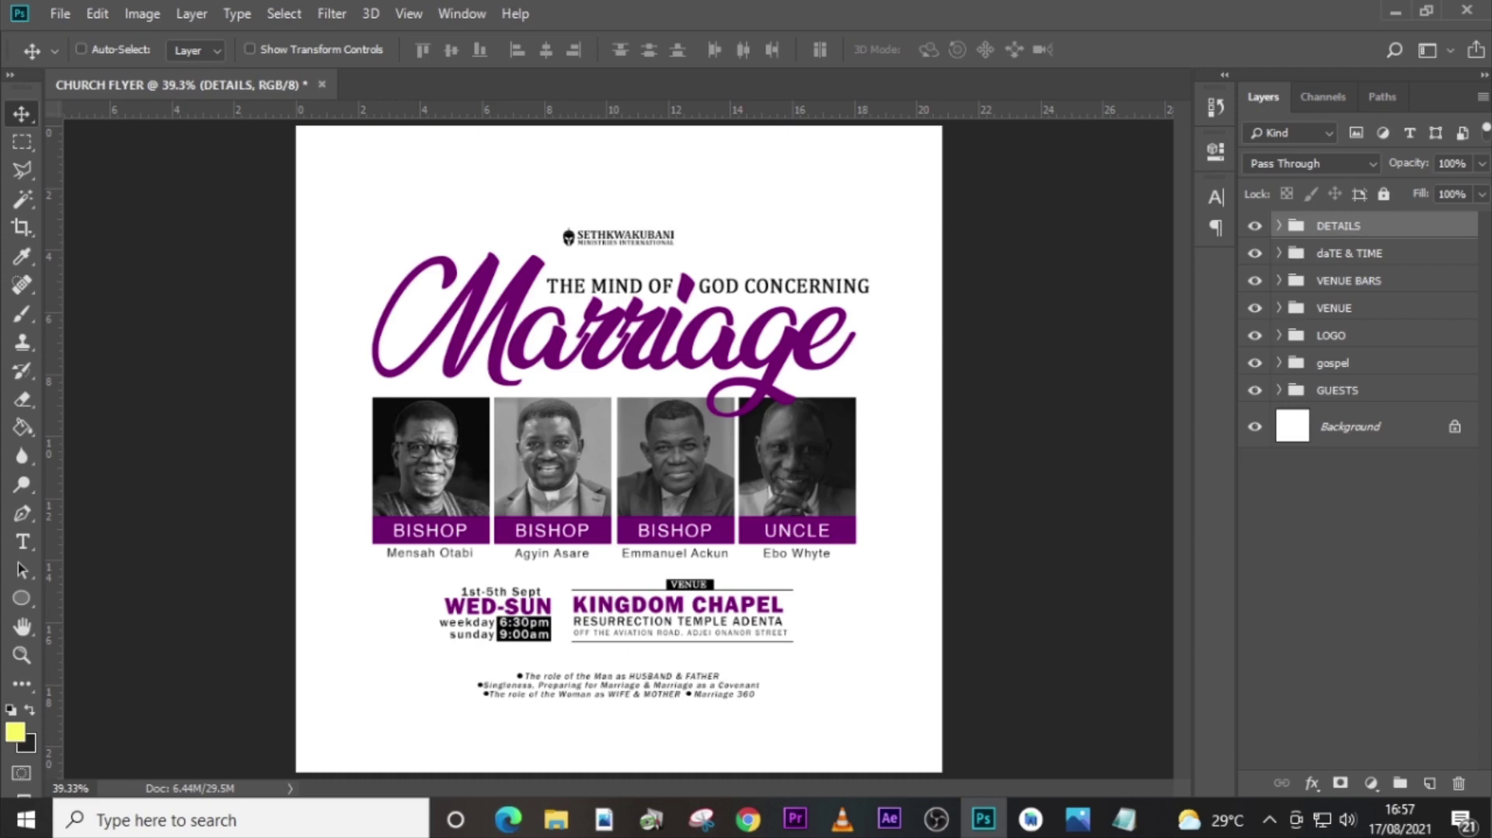
# Check the DETAILS group's content by toggling its visibility, and move the group slightly up towards the date and venue blocks.
pyautogui.click(1257, 228)
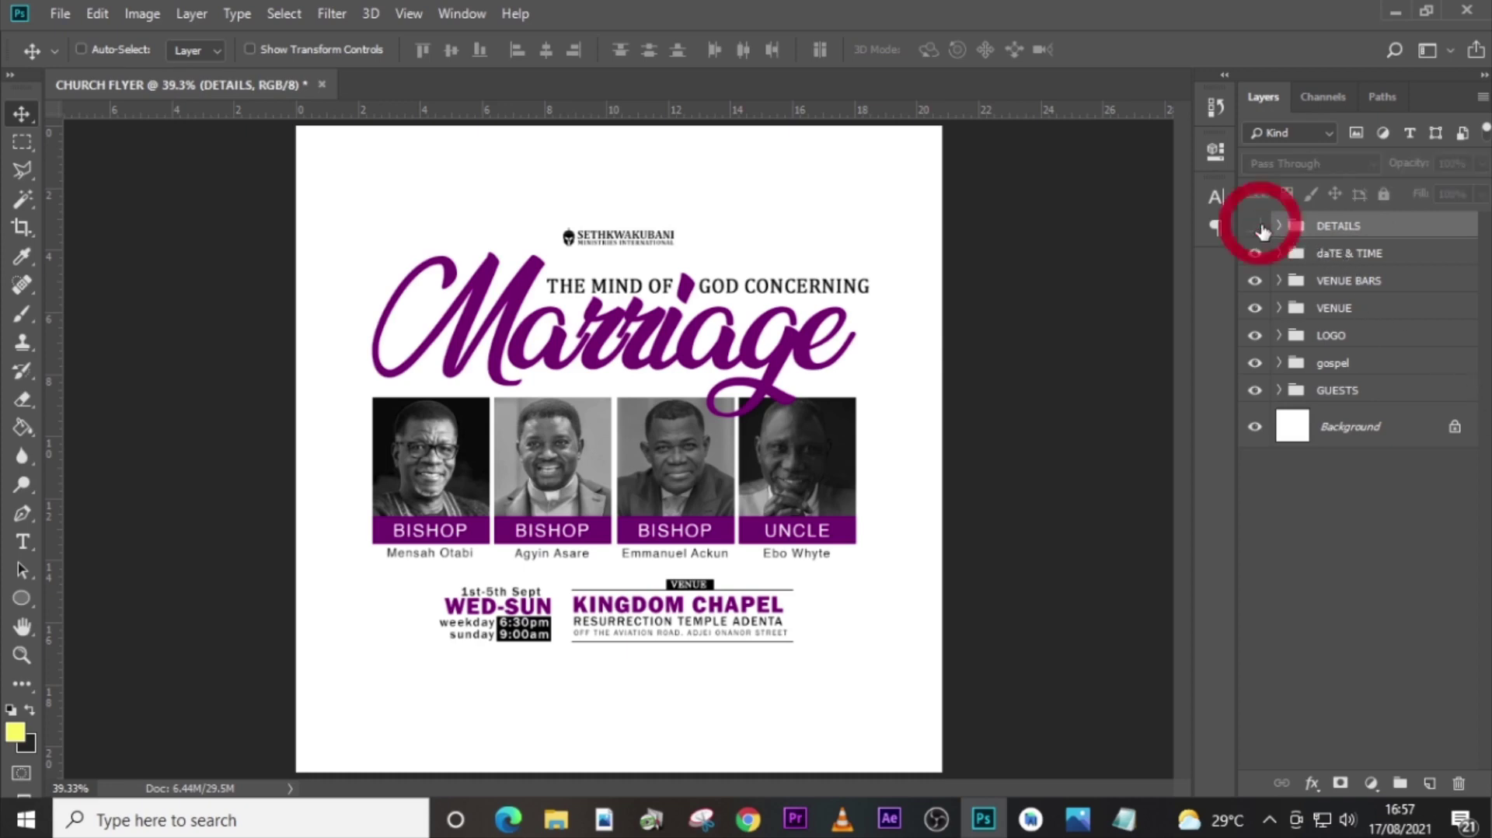
pyautogui.click(1256, 227)
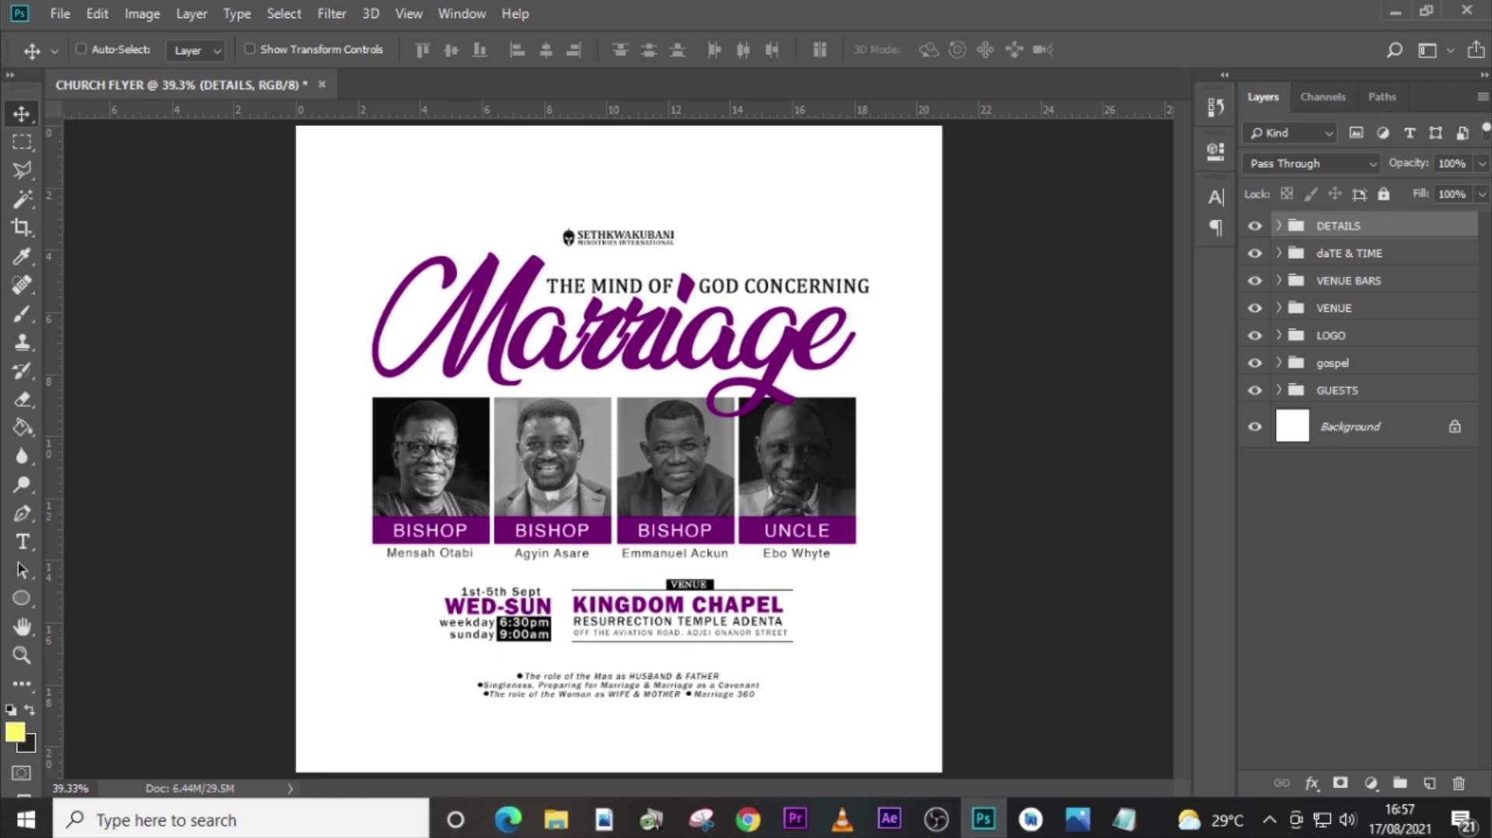
pyautogui.hotkey('shift', 'Up')
pyautogui.hotkey('shift', 'Up')
pyautogui.hotkey('shift', 'Up')
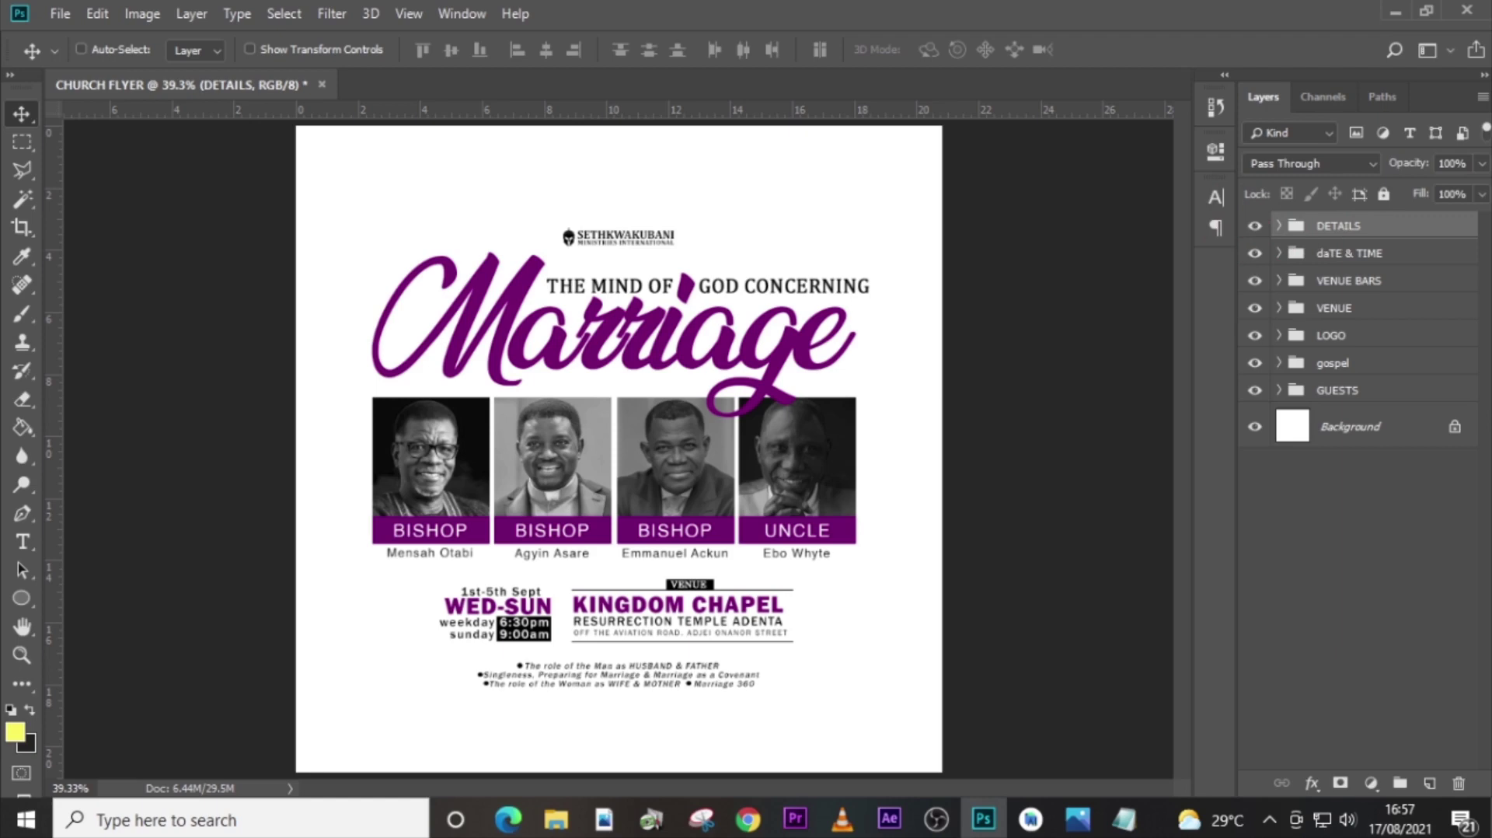
# Move the DETAILS, daTE & TIME, VENUE BARS and VENUE groups slightly up together, closer to the guest photos.
pyautogui.click(1345, 226)
pyautogui.keyDown('ctrl'); pyautogui.click(1344, 254); pyautogui.keyUp('ctrl')
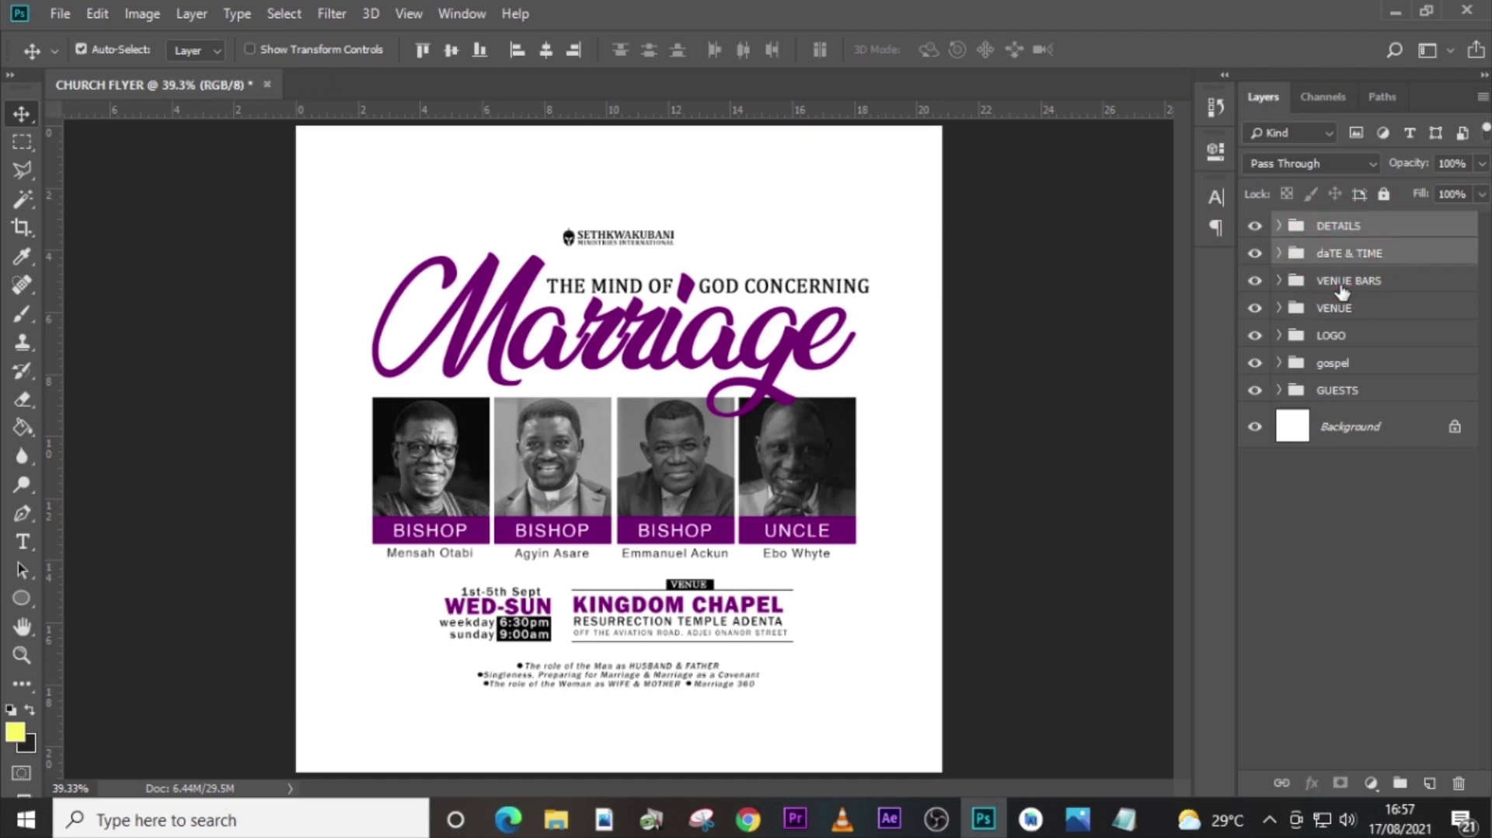
pyautogui.keyDown('ctrl'); pyautogui.click(1348, 281); pyautogui.keyUp('ctrl')
pyautogui.keyDown('ctrl'); pyautogui.click(1334, 309); pyautogui.keyUp('ctrl')
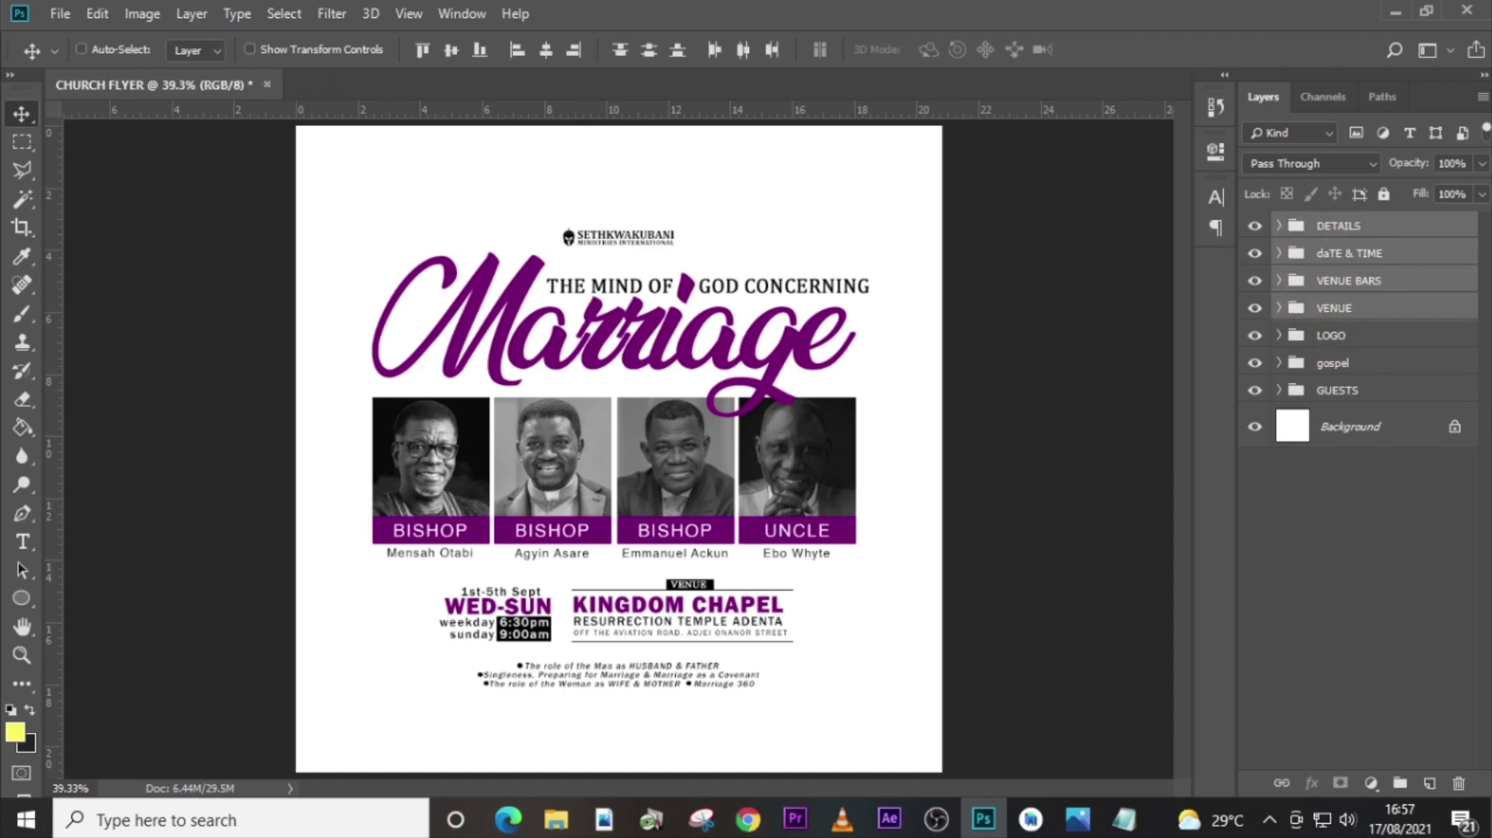
pyautogui.hotkey('shift', 'Up')
pyautogui.hotkey('shift', 'Up')
pyautogui.hotkey('shift', 'Up')
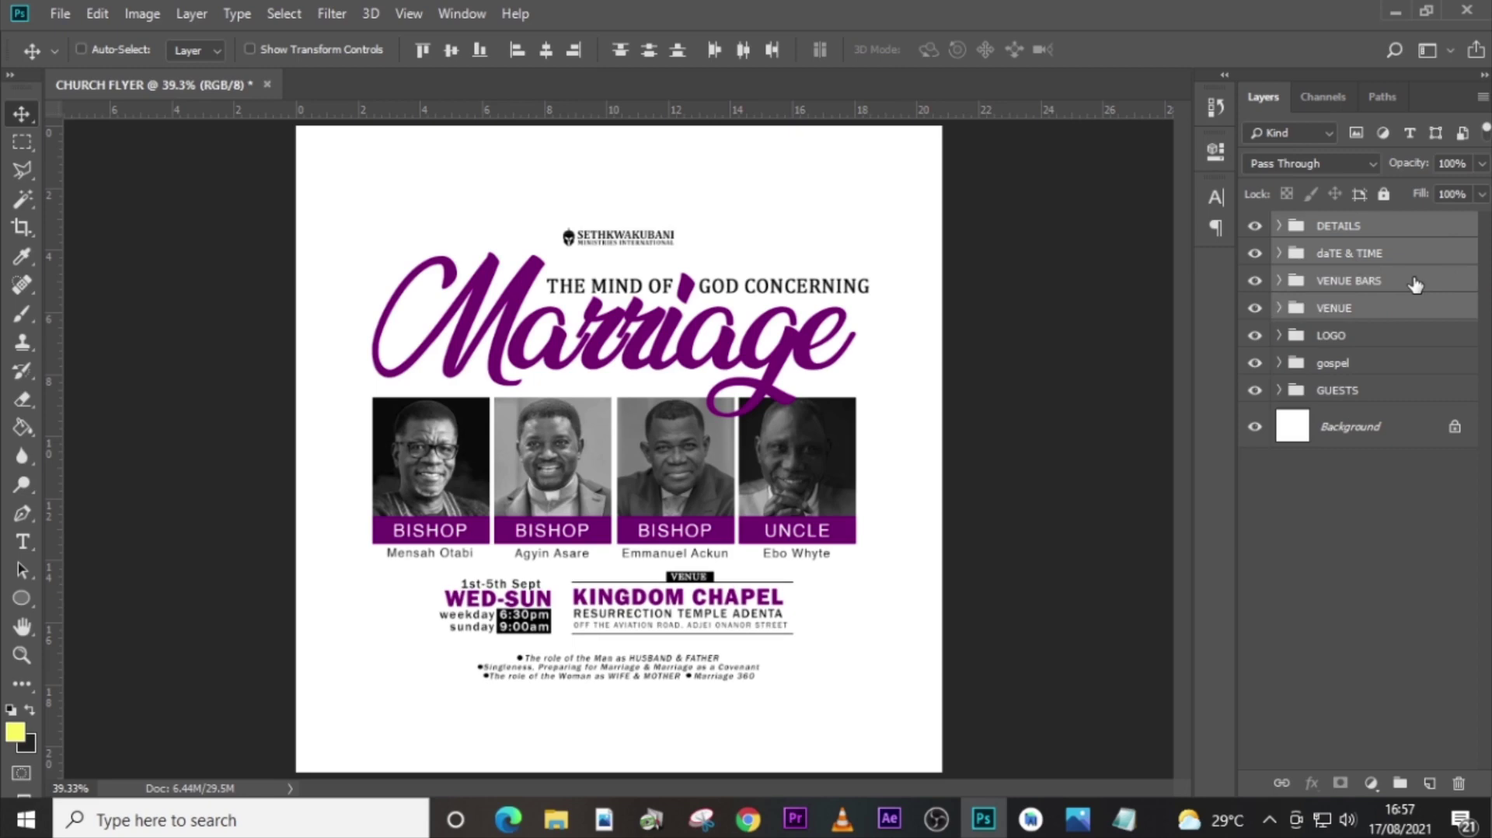
# Add a text layer near the flyer's upper-left corner containing the "FOR MORE INFO" line with the phone number, copied from u3.txt in Notepad.
pyautogui.press('t')
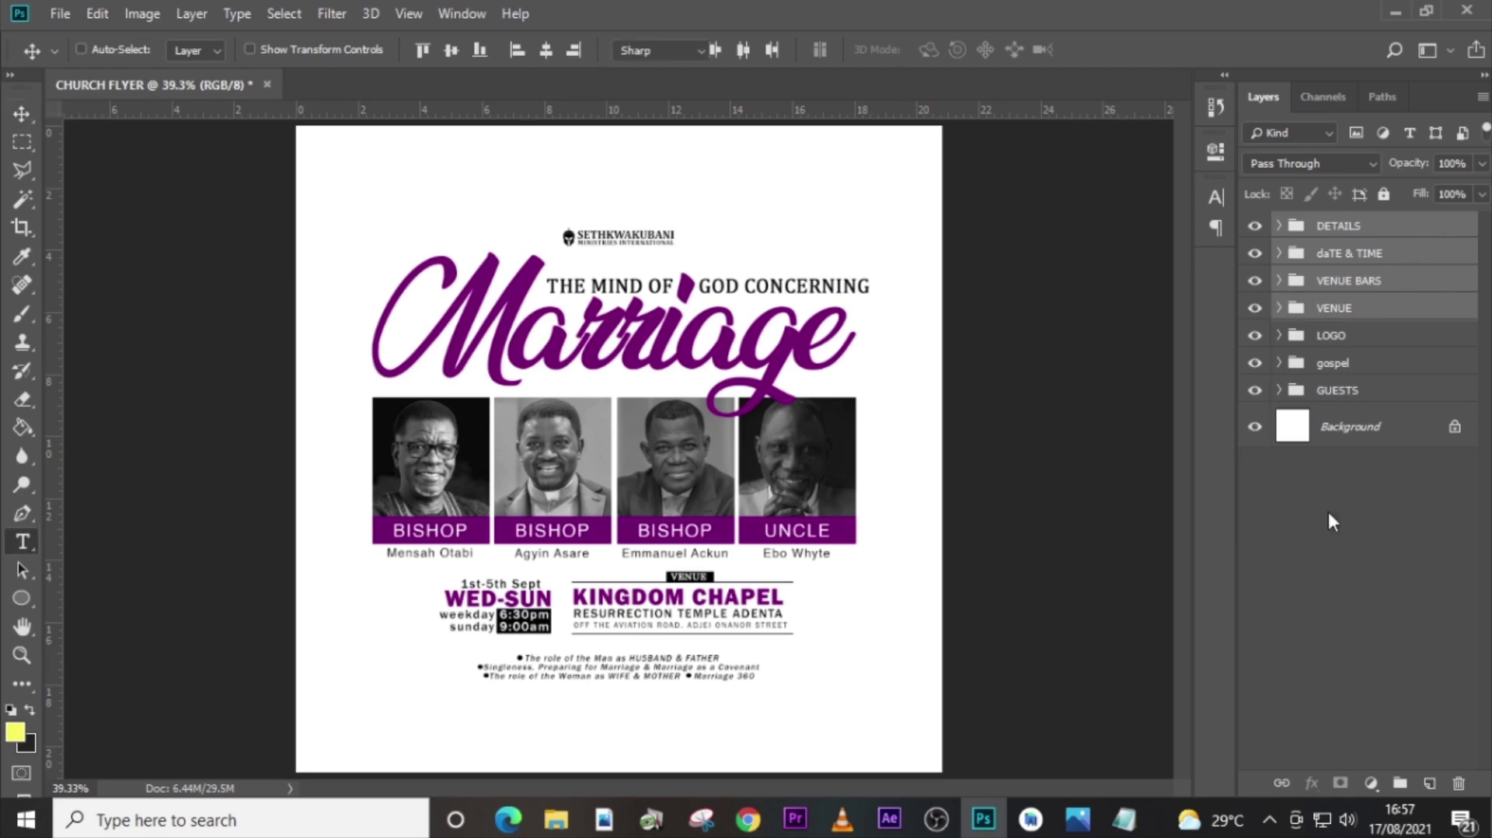
pyautogui.click(406, 185)
pyautogui.click(1125, 818)
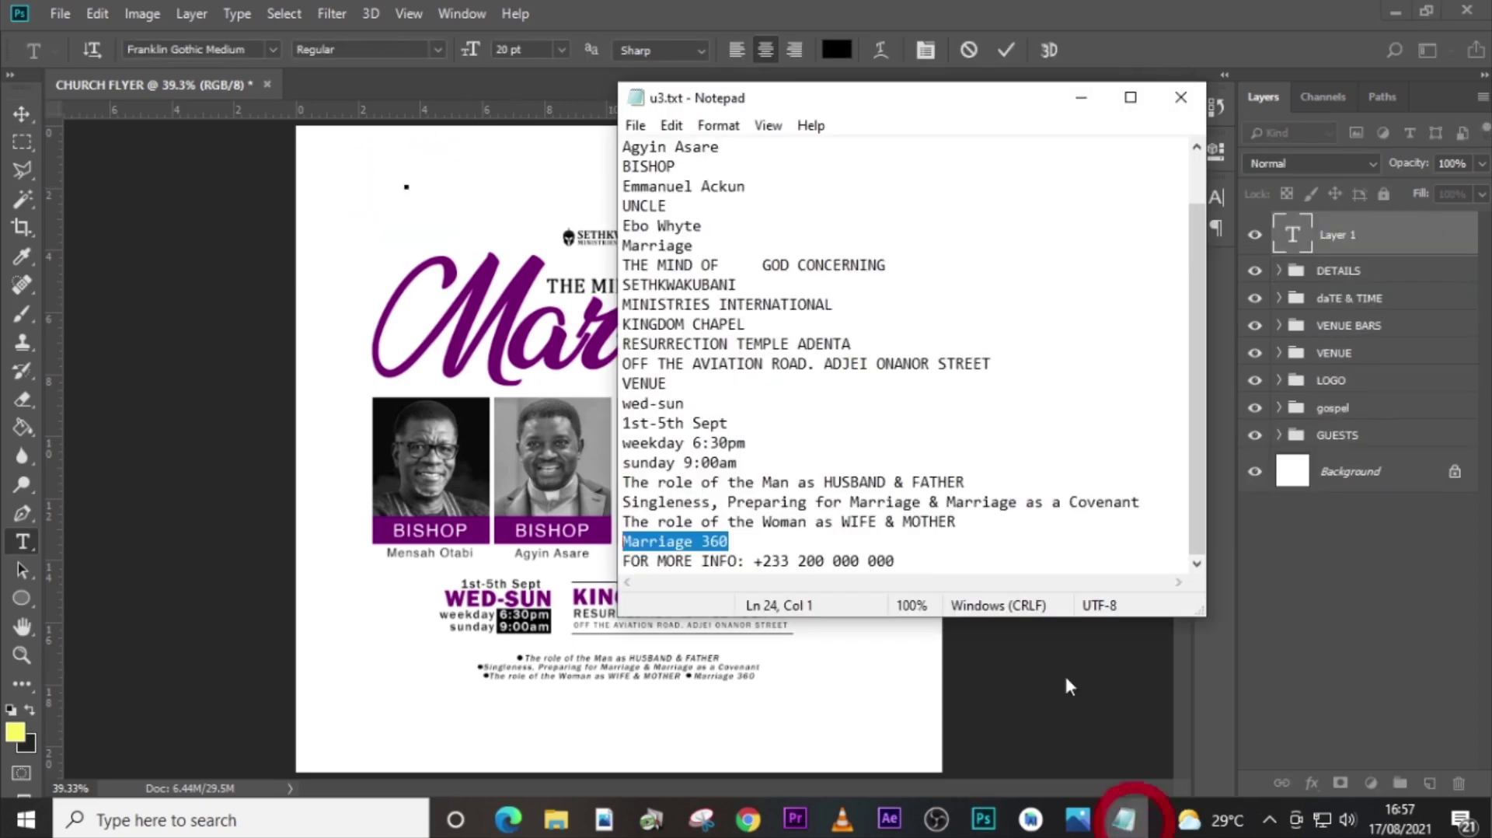
pyautogui.moveTo(928, 559); pyautogui.dragTo(575, 563)
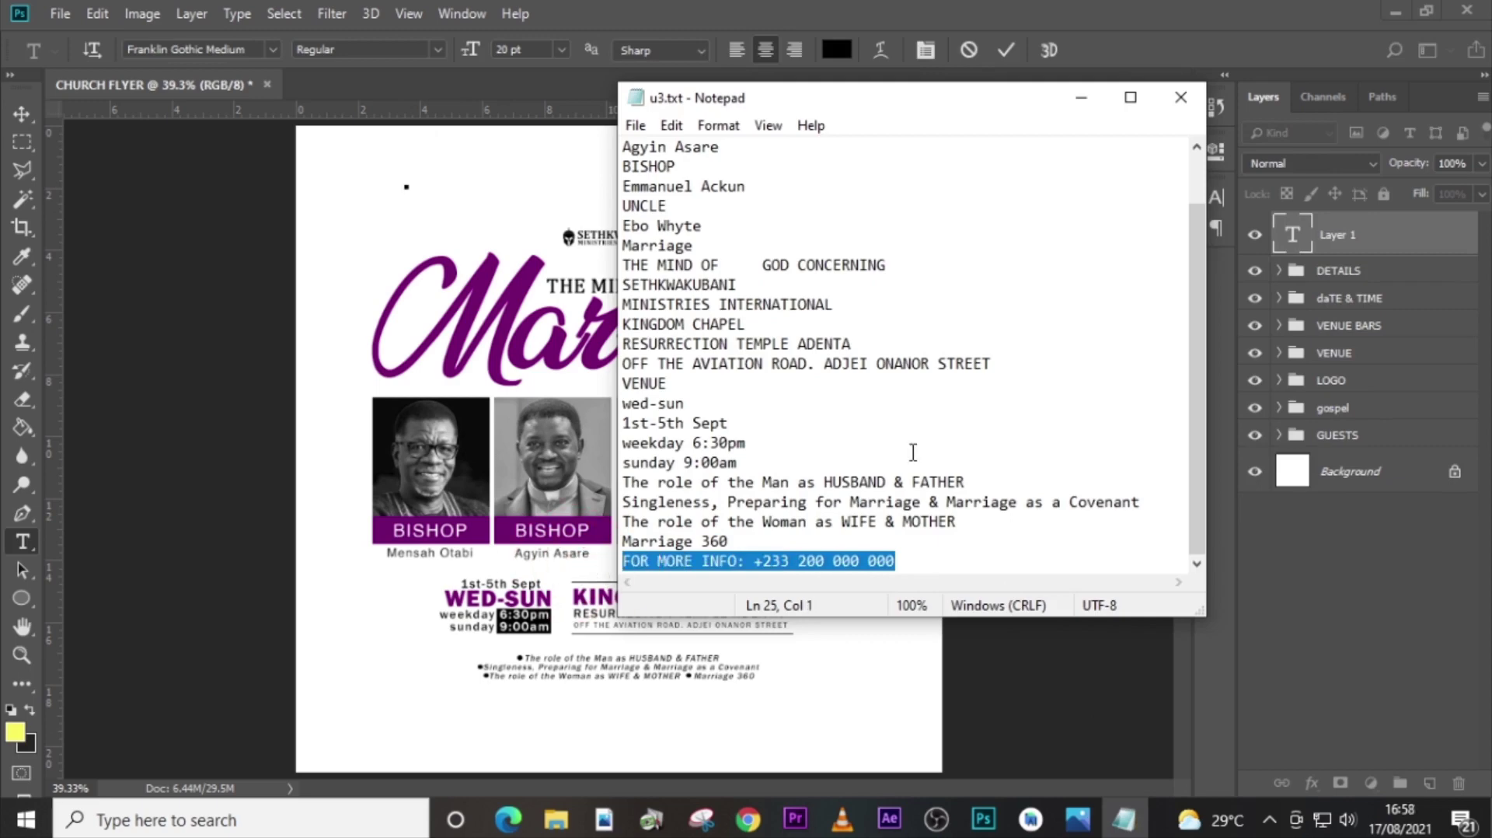
pyautogui.click(1283, 247)
pyautogui.doubleClick(1291, 235)
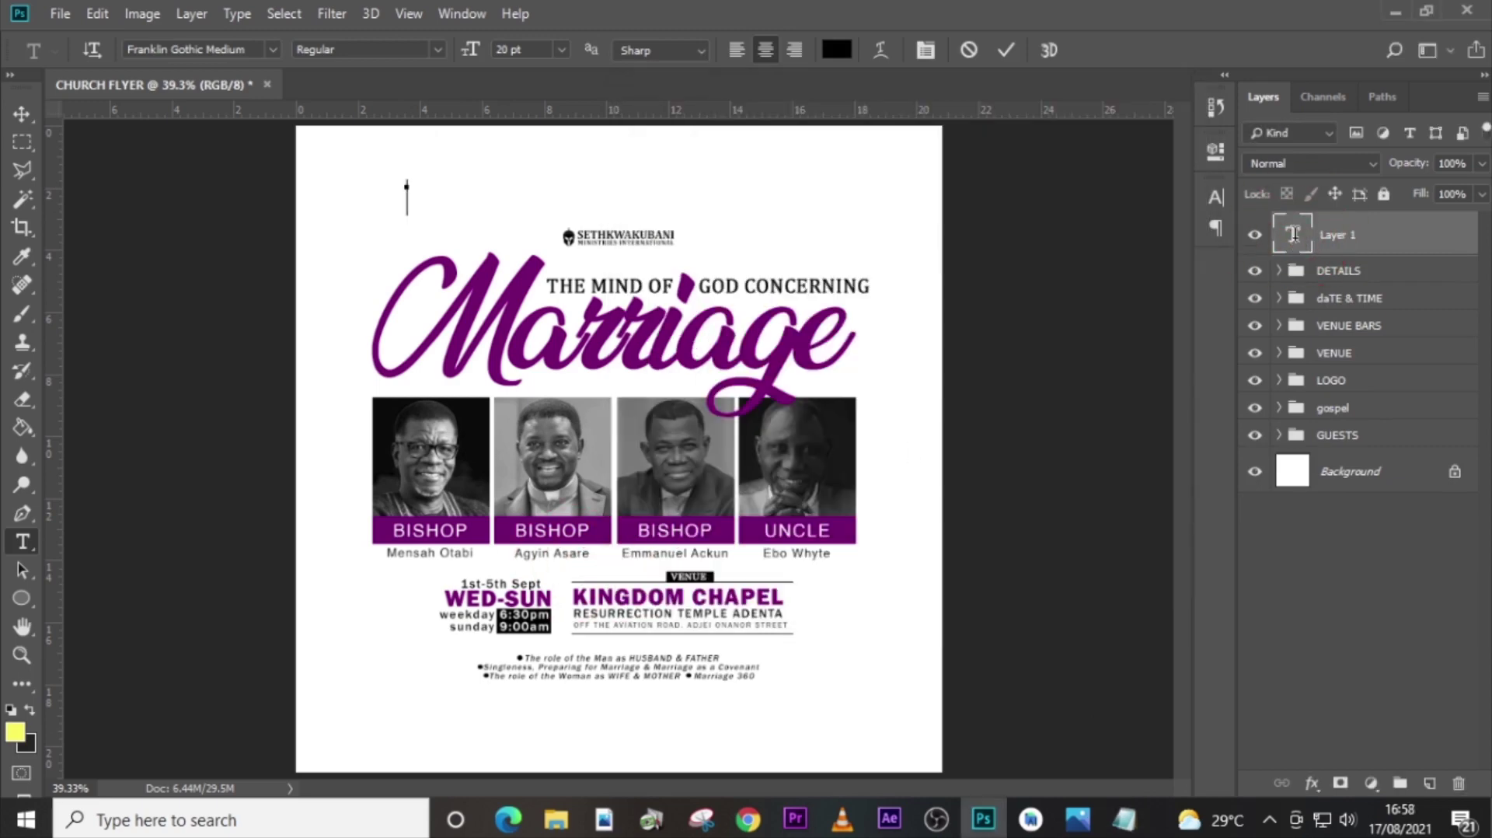
pyautogui.hotkey('ctrl', 'v')
pyautogui.click(1292, 236)
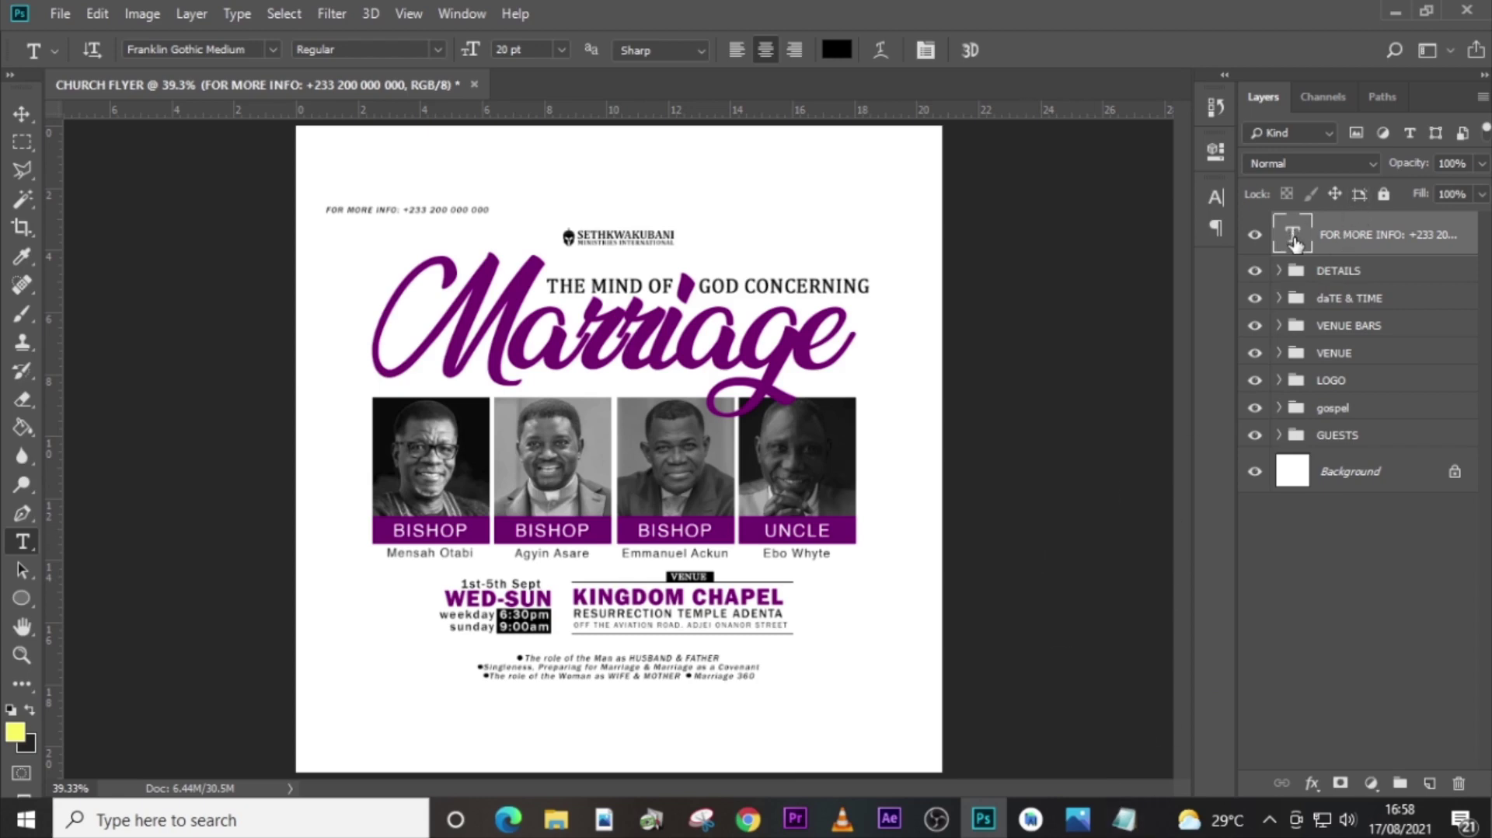
# Set the "FOR MORE INFO" text's font to Trajan Pro Bold and turn off its faux italic.
pyautogui.click(1218, 197)
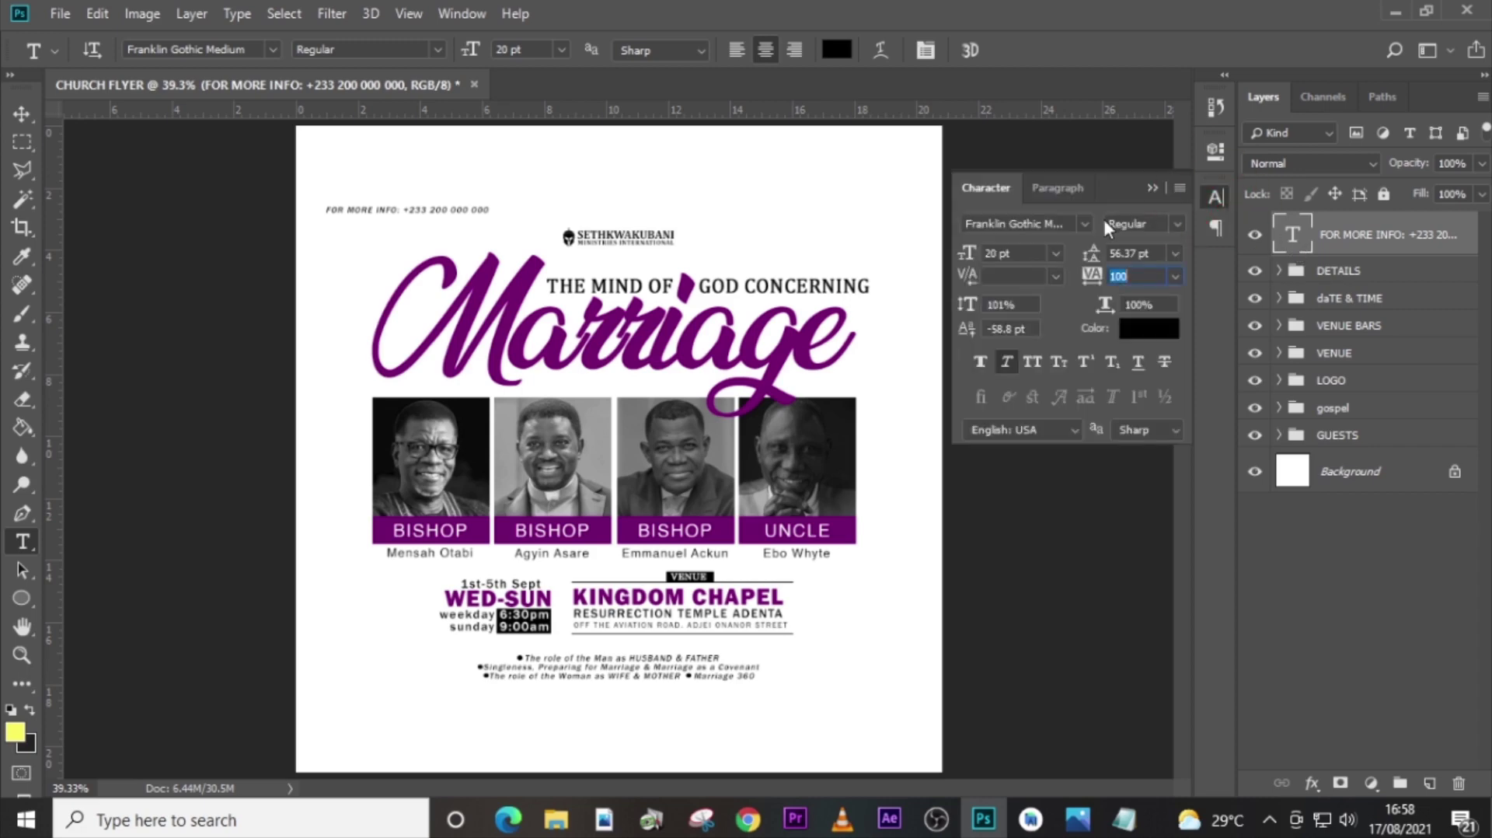
pyautogui.click(1084, 223)
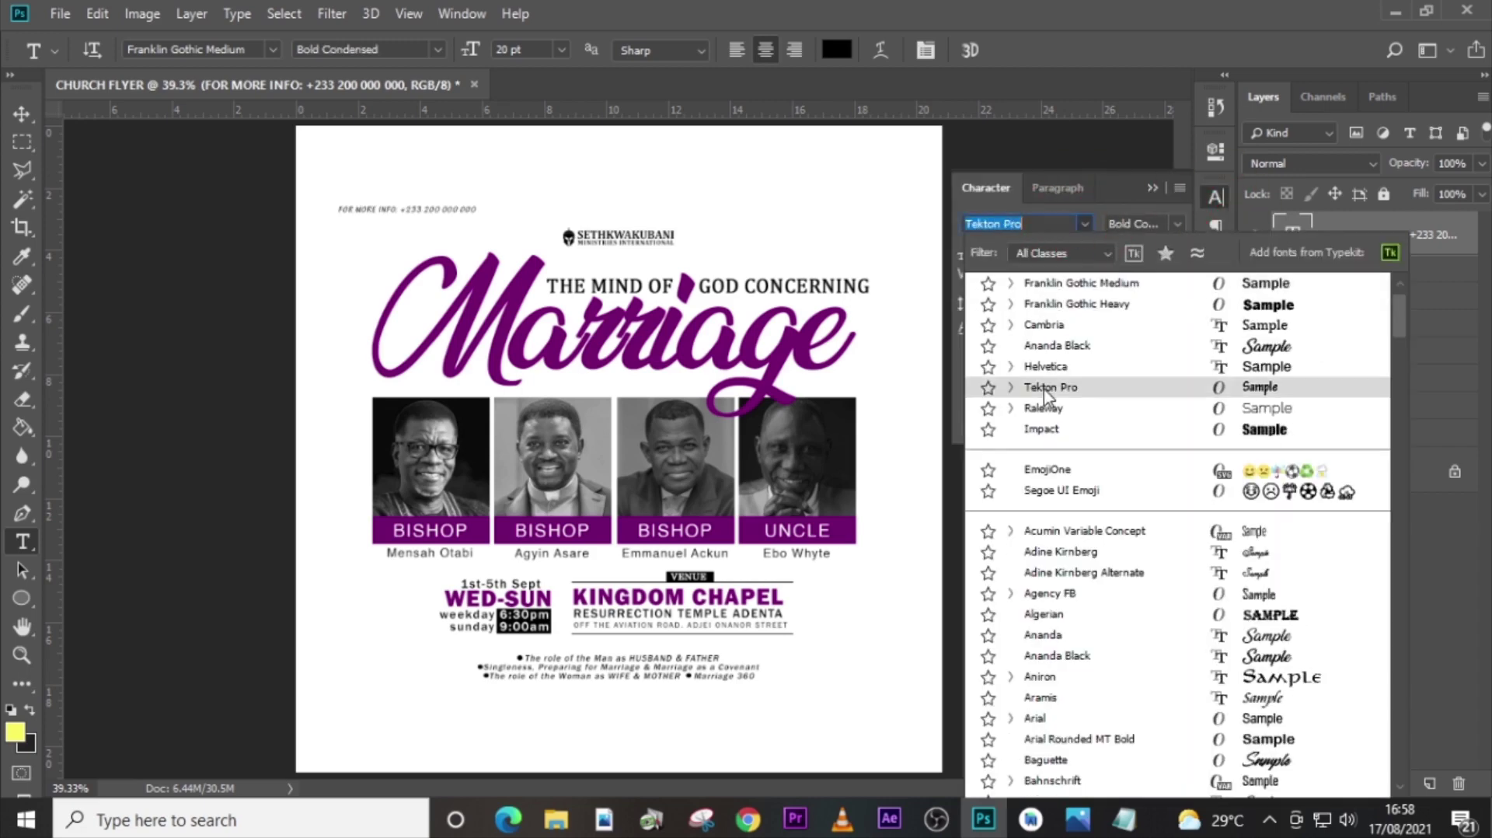
pyautogui.scroll(1, 1122, 381)
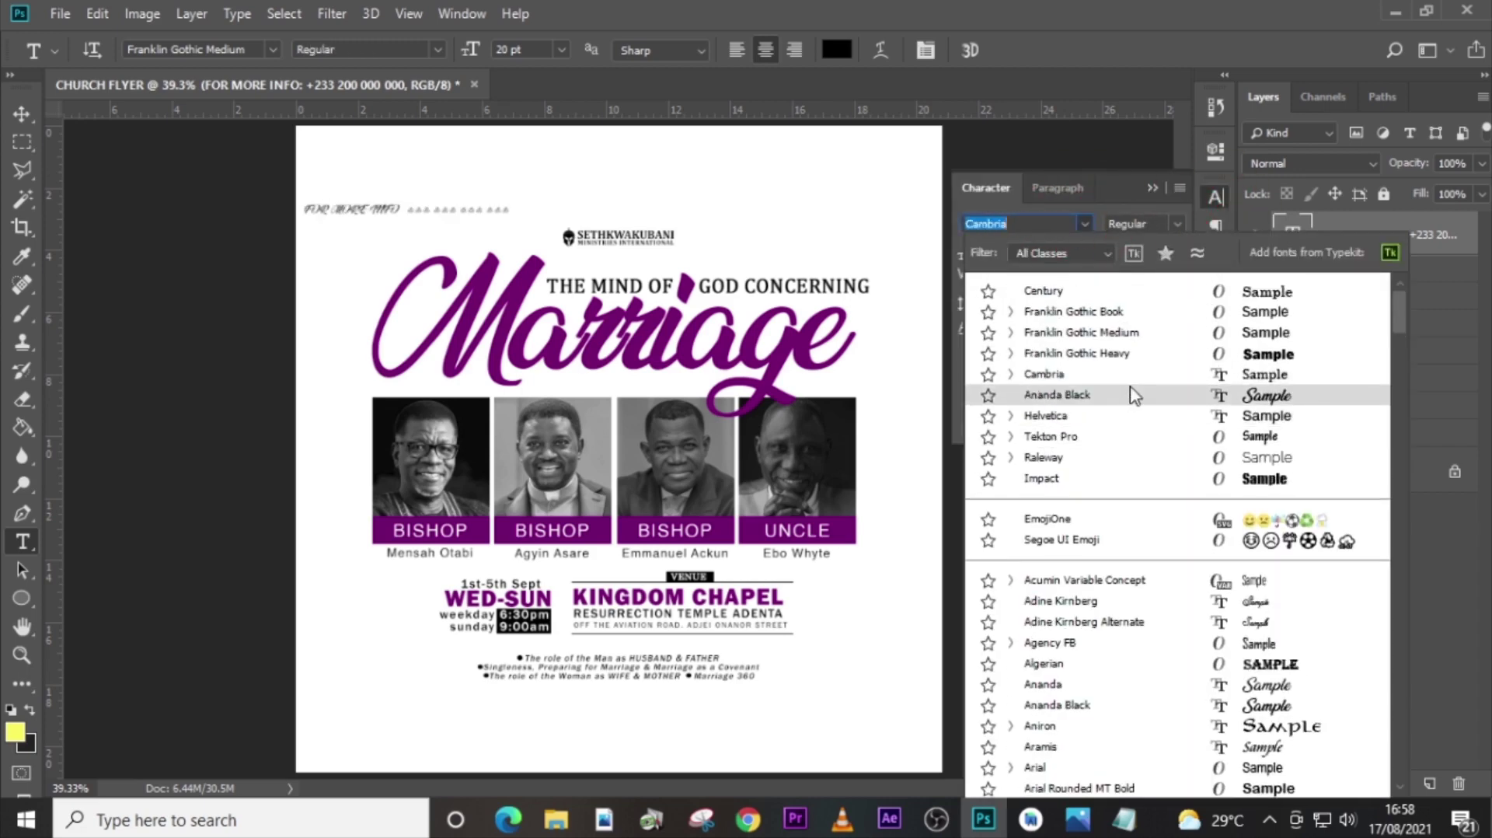
pyautogui.moveTo(1398, 309); pyautogui.dragTo(1405, 654)
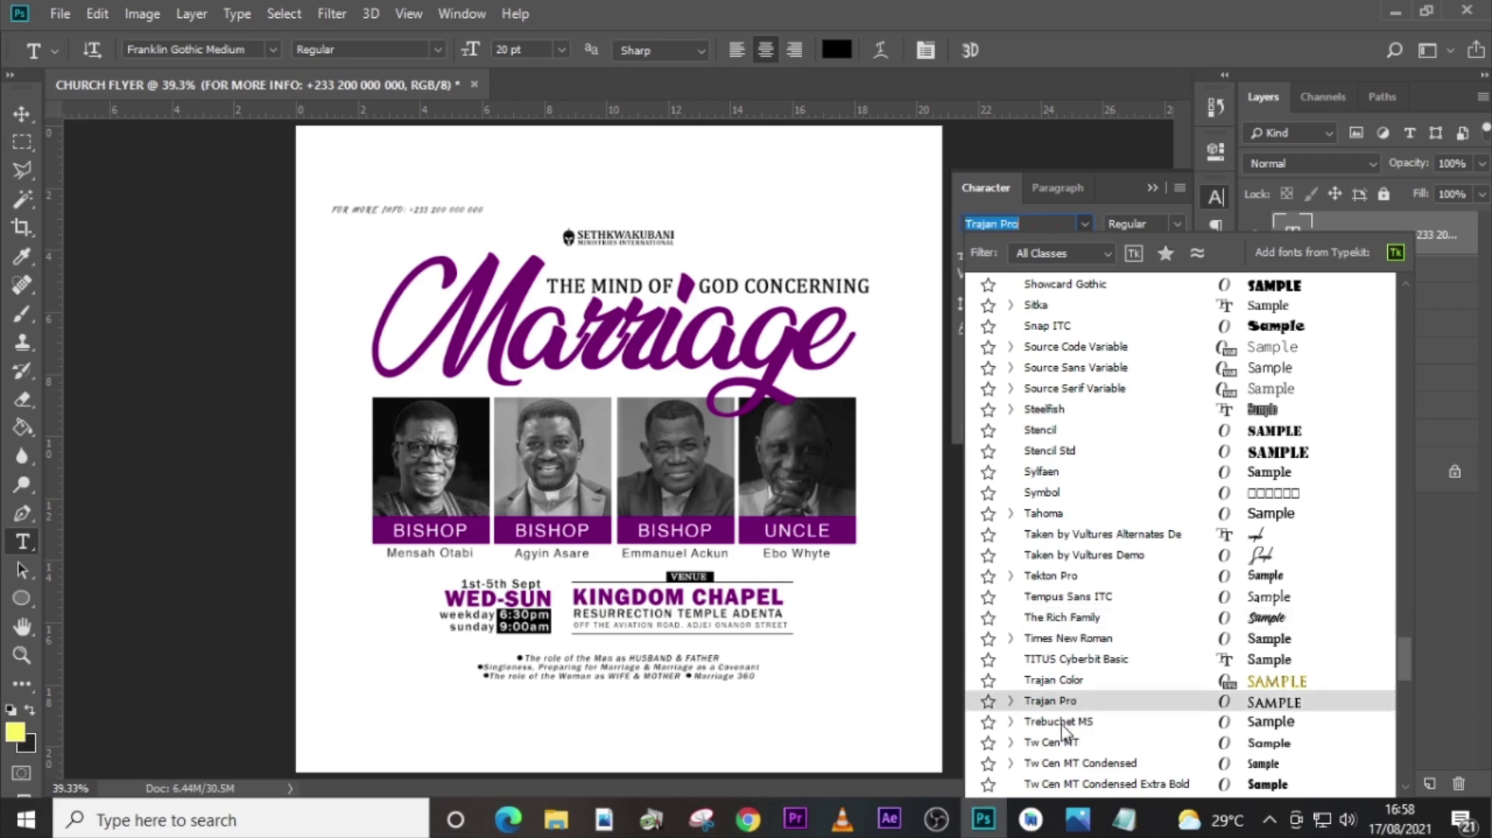
pyautogui.click(1041, 701)
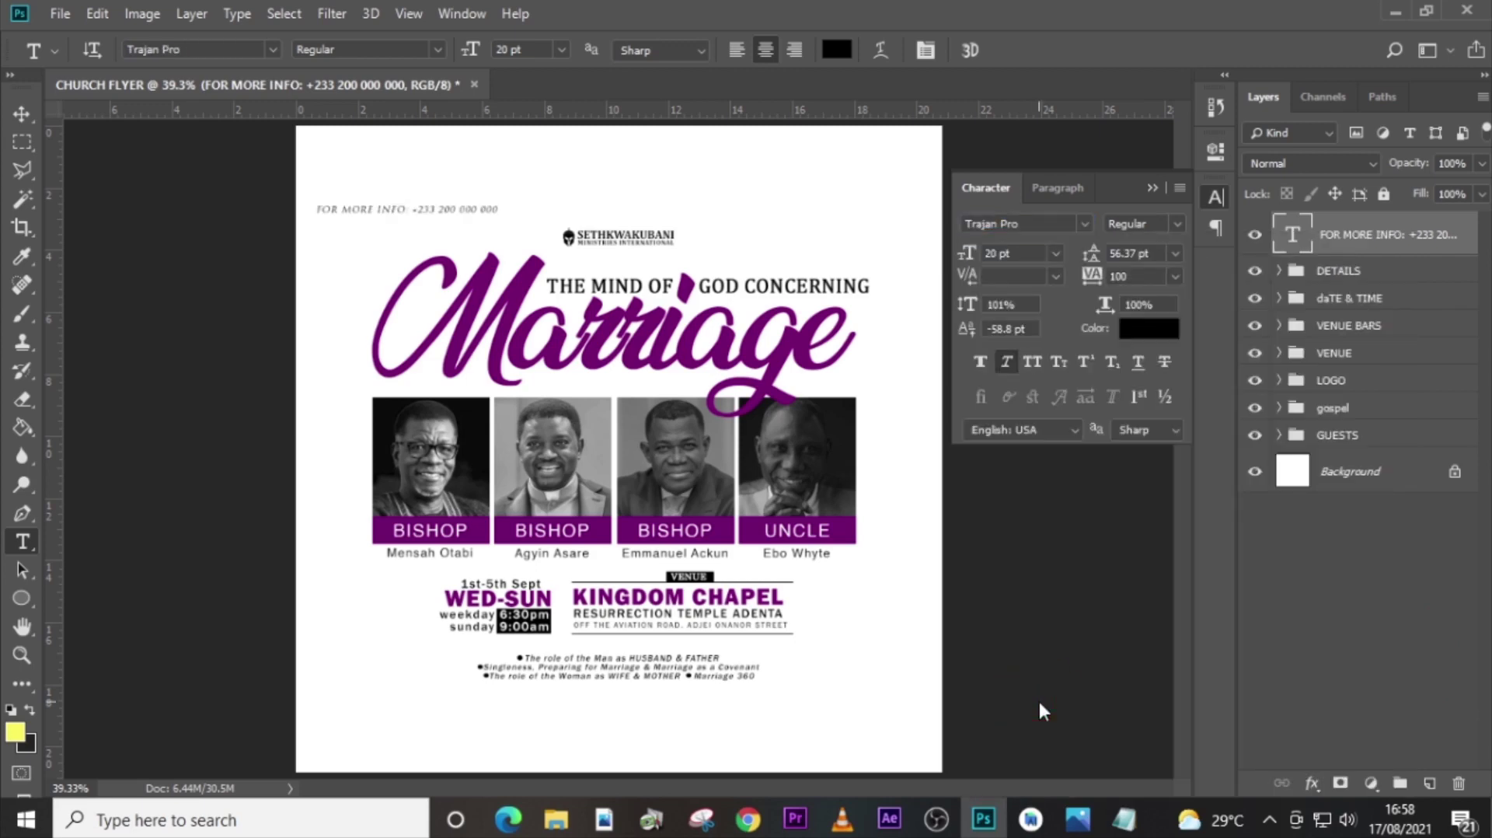
pyautogui.click(1172, 226)
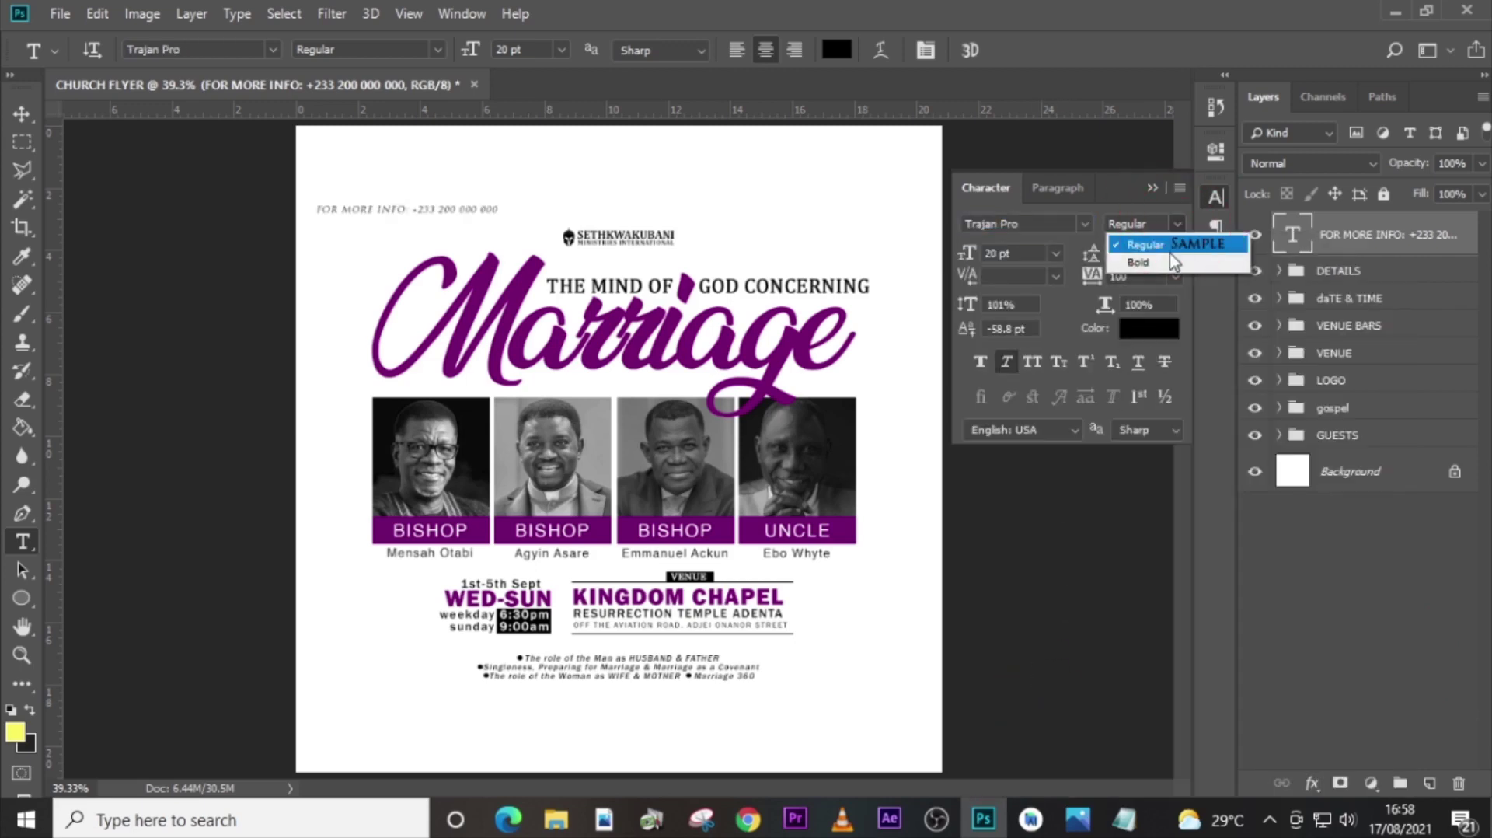
pyautogui.click(1142, 264)
pyautogui.click(1007, 363)
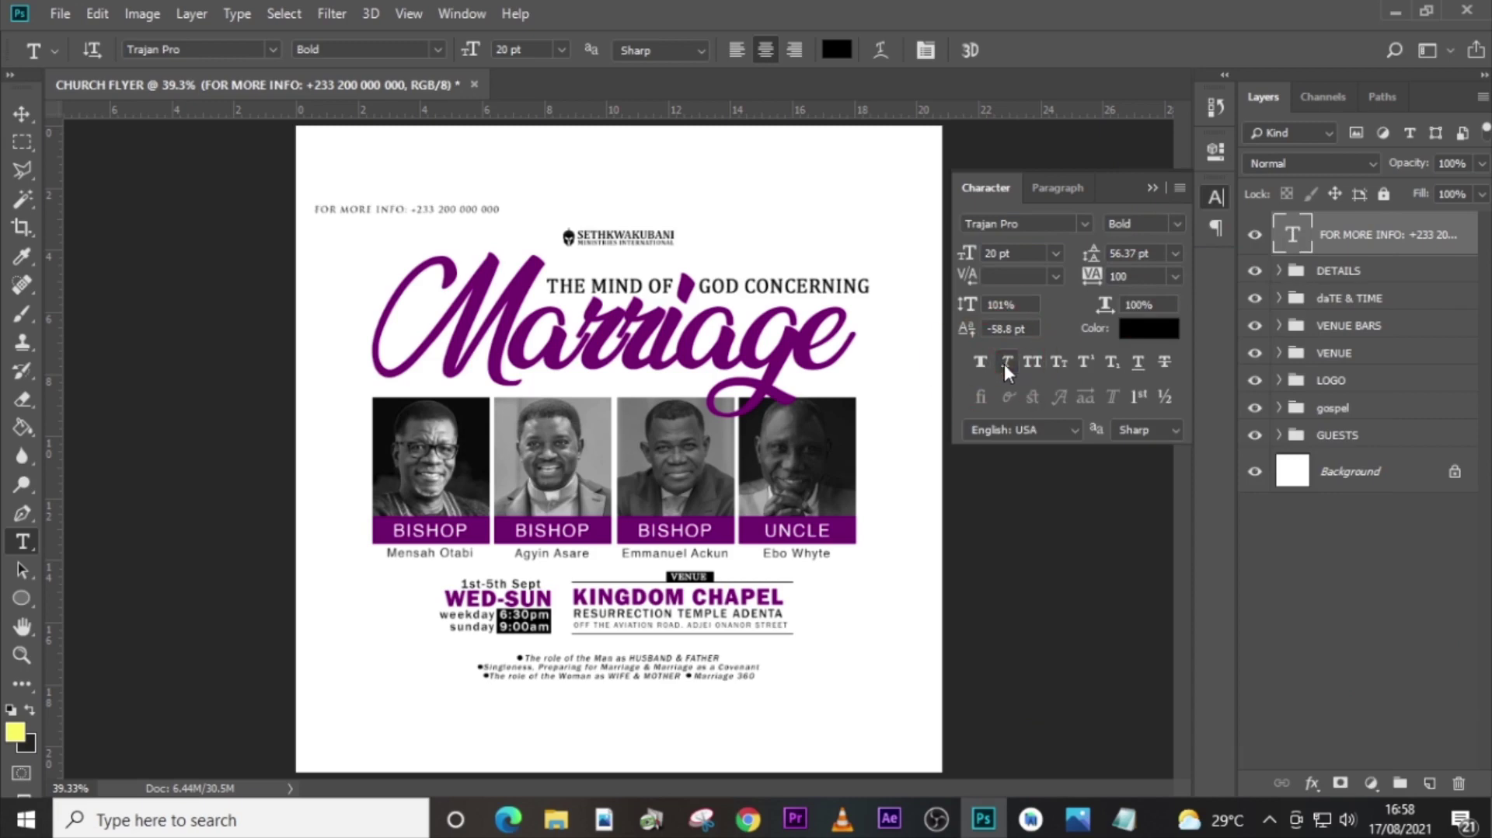
# Set the "FOR MORE INFO" text's size to 26 pt and its tracking to 500.
pyautogui.click(943, 250)
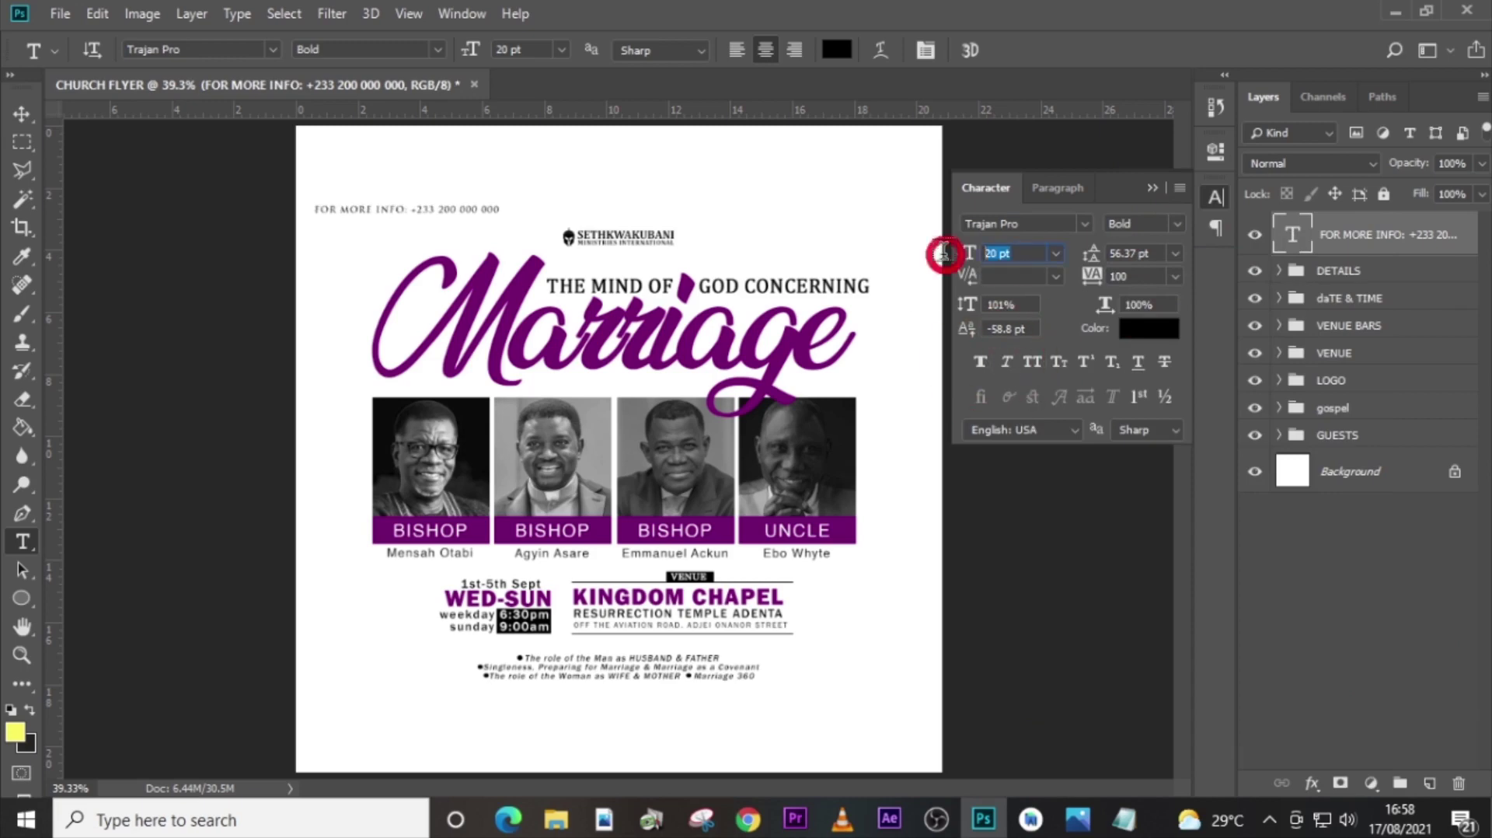
pyautogui.write('26')
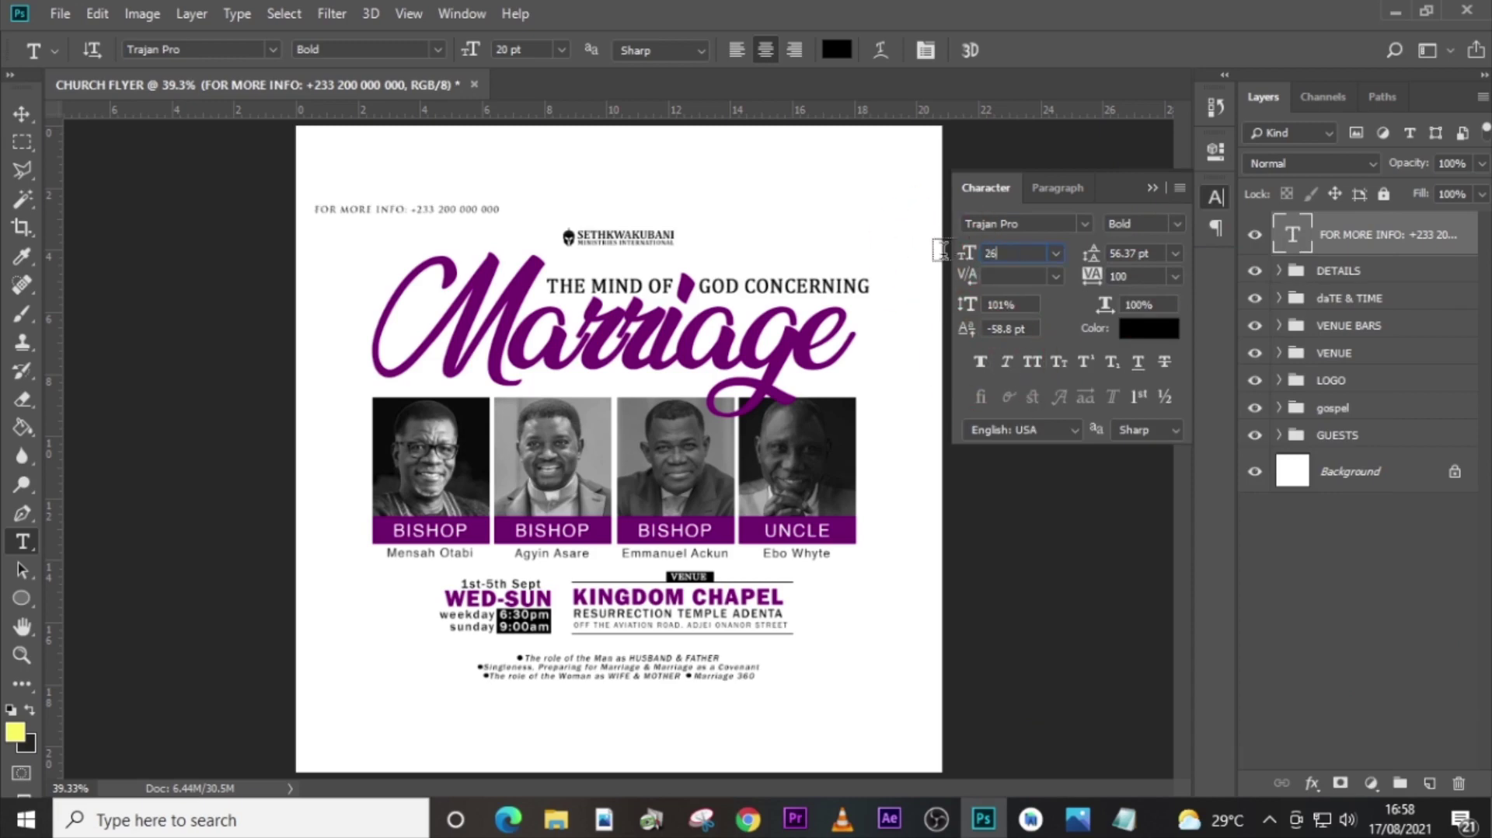
pyautogui.press('Return')
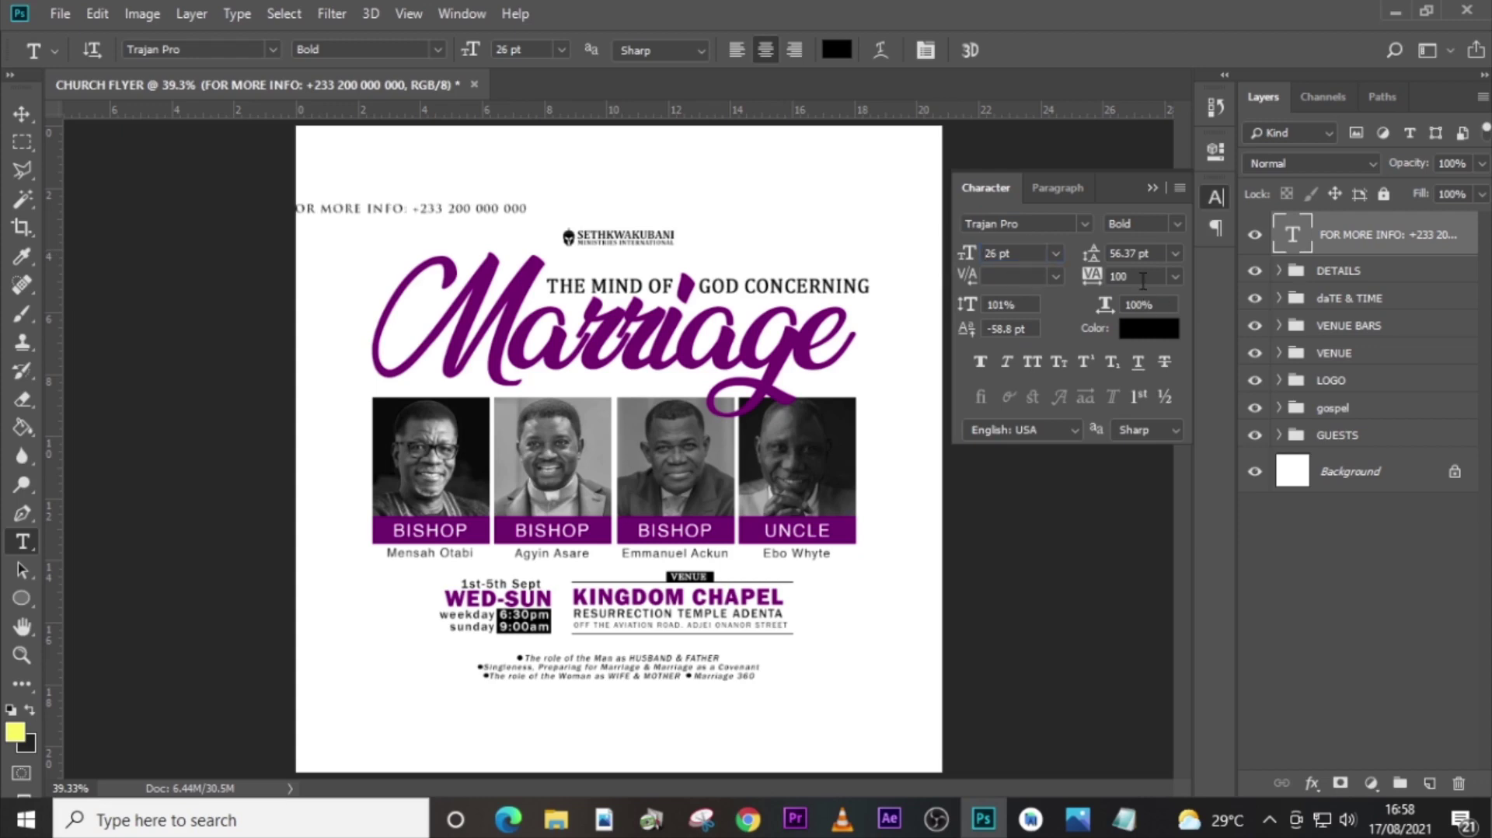
pyautogui.click(1077, 274)
pyautogui.write('500')
pyautogui.press('Return')
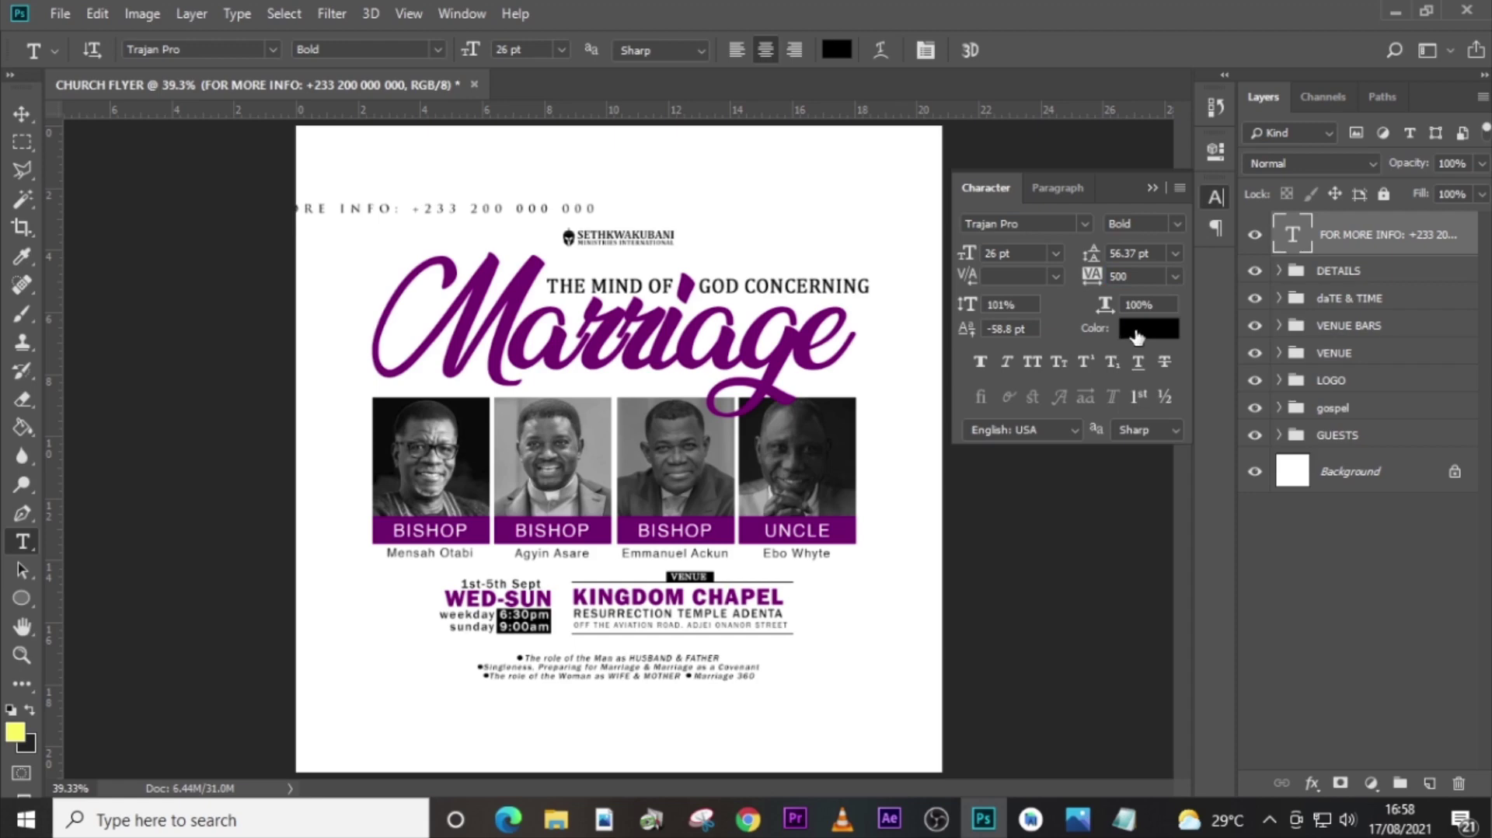
# Rotate the "FOR MORE INFO" text layer 90° counter-clockwise.
pyautogui.click(1324, 237)
pyautogui.hotkey('ctrl', 't')
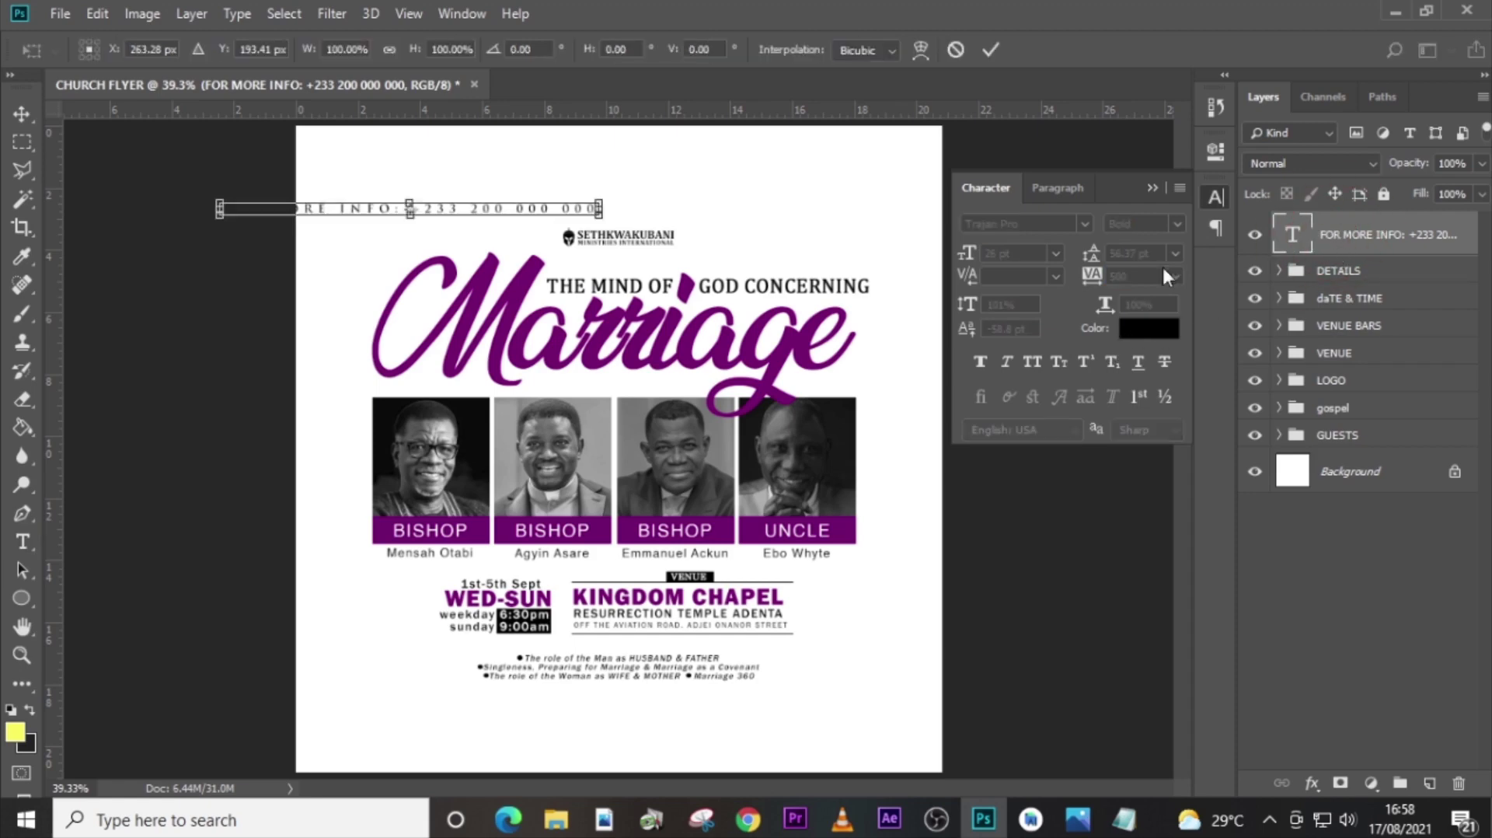
pyautogui.rightClick(560, 163)
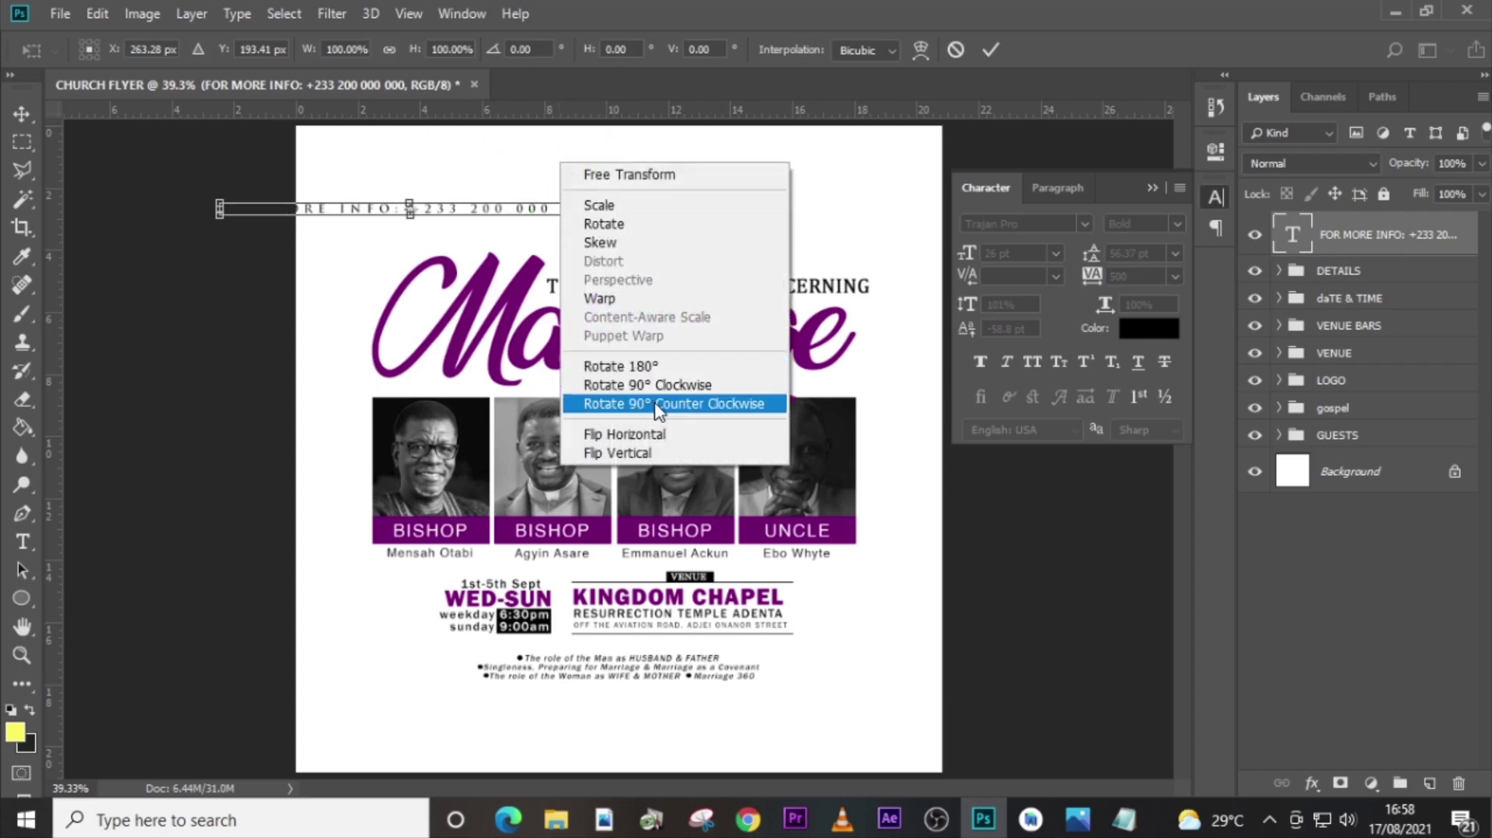
pyautogui.click(659, 404)
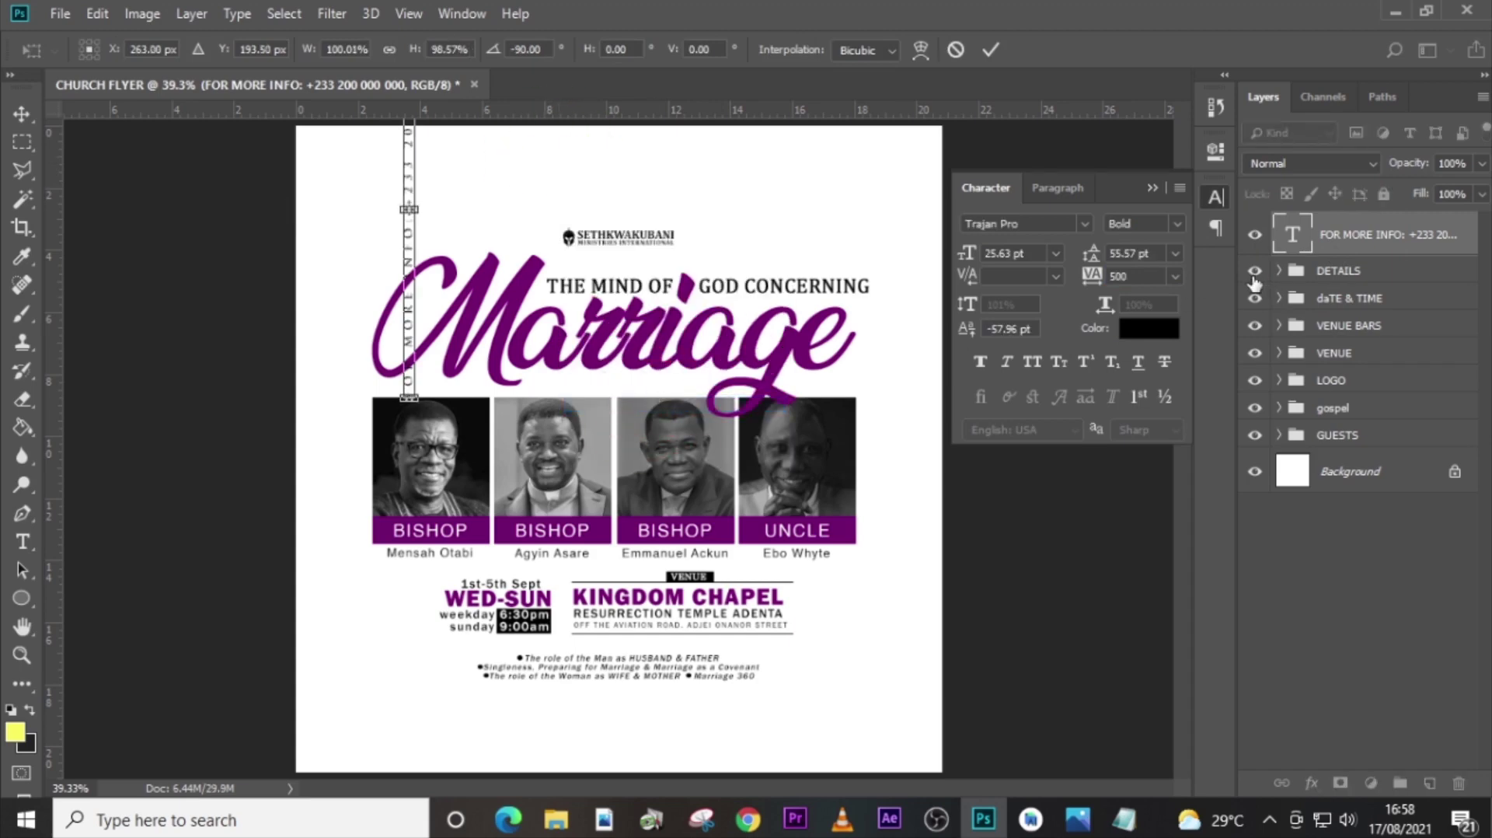
pyautogui.press('Return')
# Move the vertical "FOR MORE INFO" text into the flyer's left margin, beside the title and guest photos.
pyautogui.press('v')
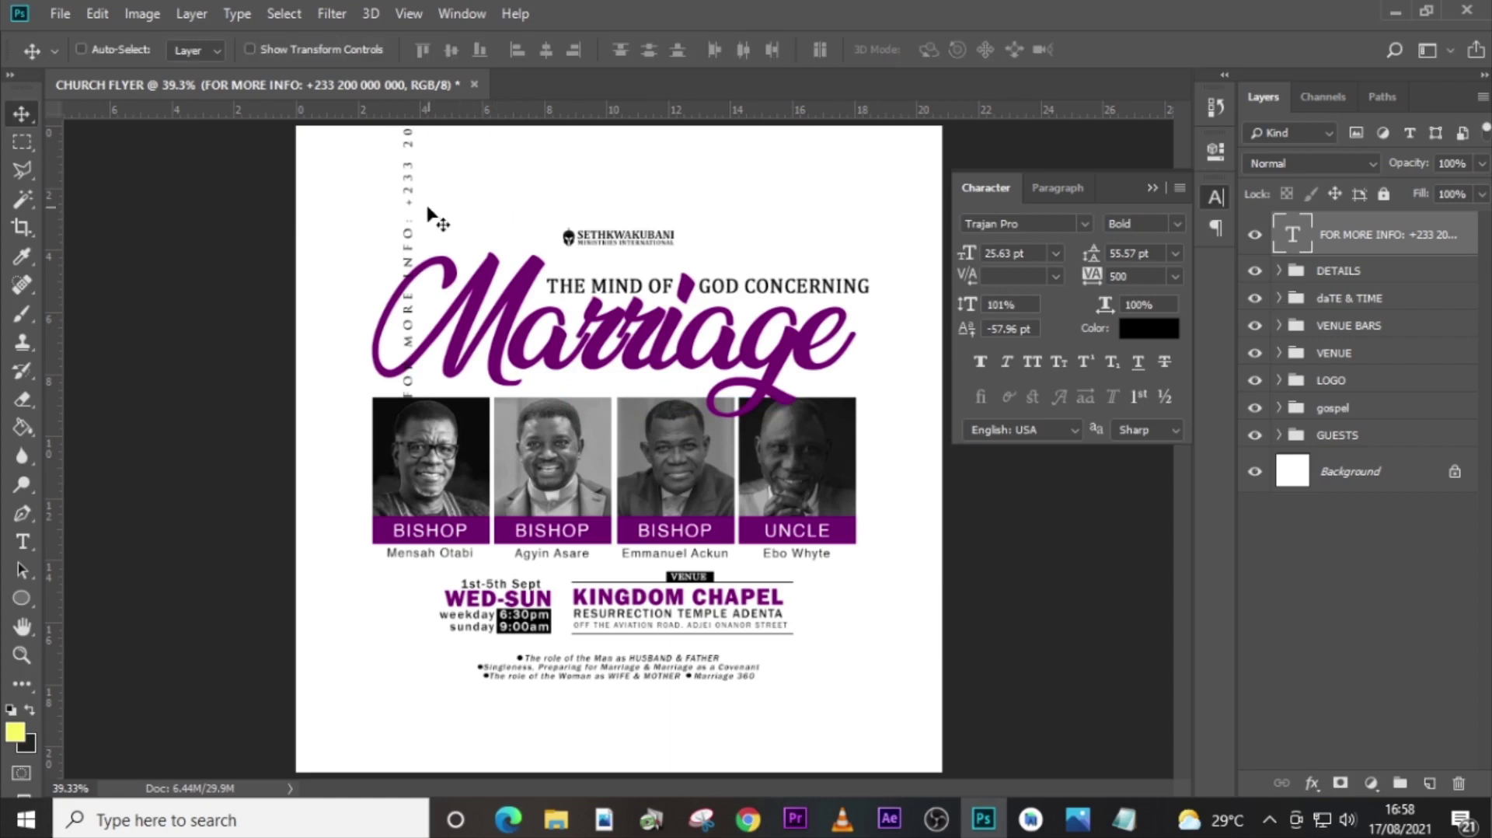
pyautogui.moveTo(433, 219); pyautogui.dragTo(337, 430)
pyautogui.press('Left')
pyautogui.press('Left')
pyautogui.press('Left')
pyautogui.press('Left')
pyautogui.press('Left')
pyautogui.press('Left')
pyautogui.press('Left')
pyautogui.press('Left')
pyautogui.press('Left')
pyautogui.press('Left')
pyautogui.press('Left')
pyautogui.press('Left')
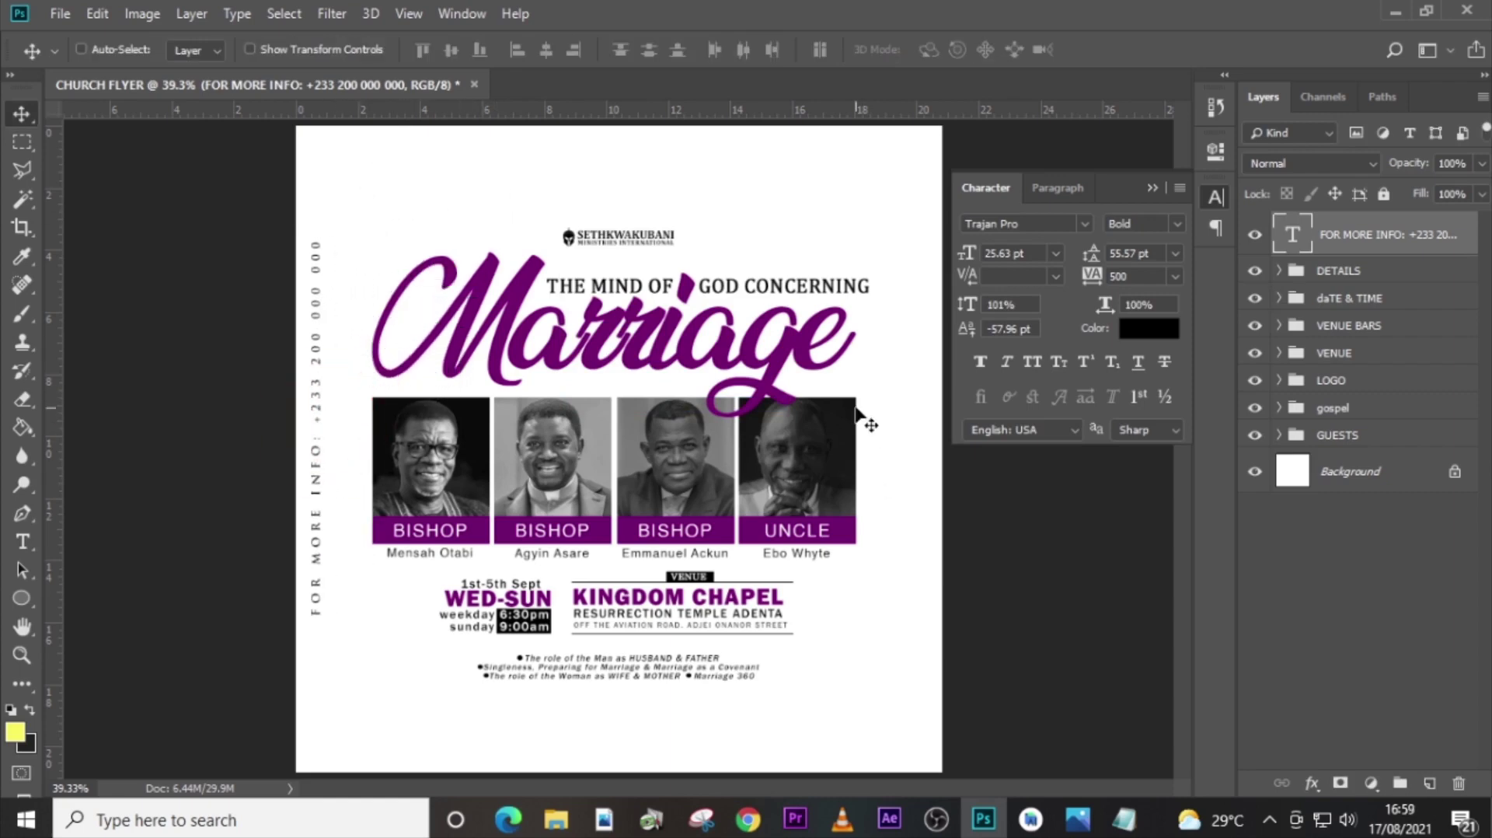
# Show the guides and move the vertical contact text down until its centre meets the horizontal centre guide.
pyautogui.hotkey('ctrl', ';')
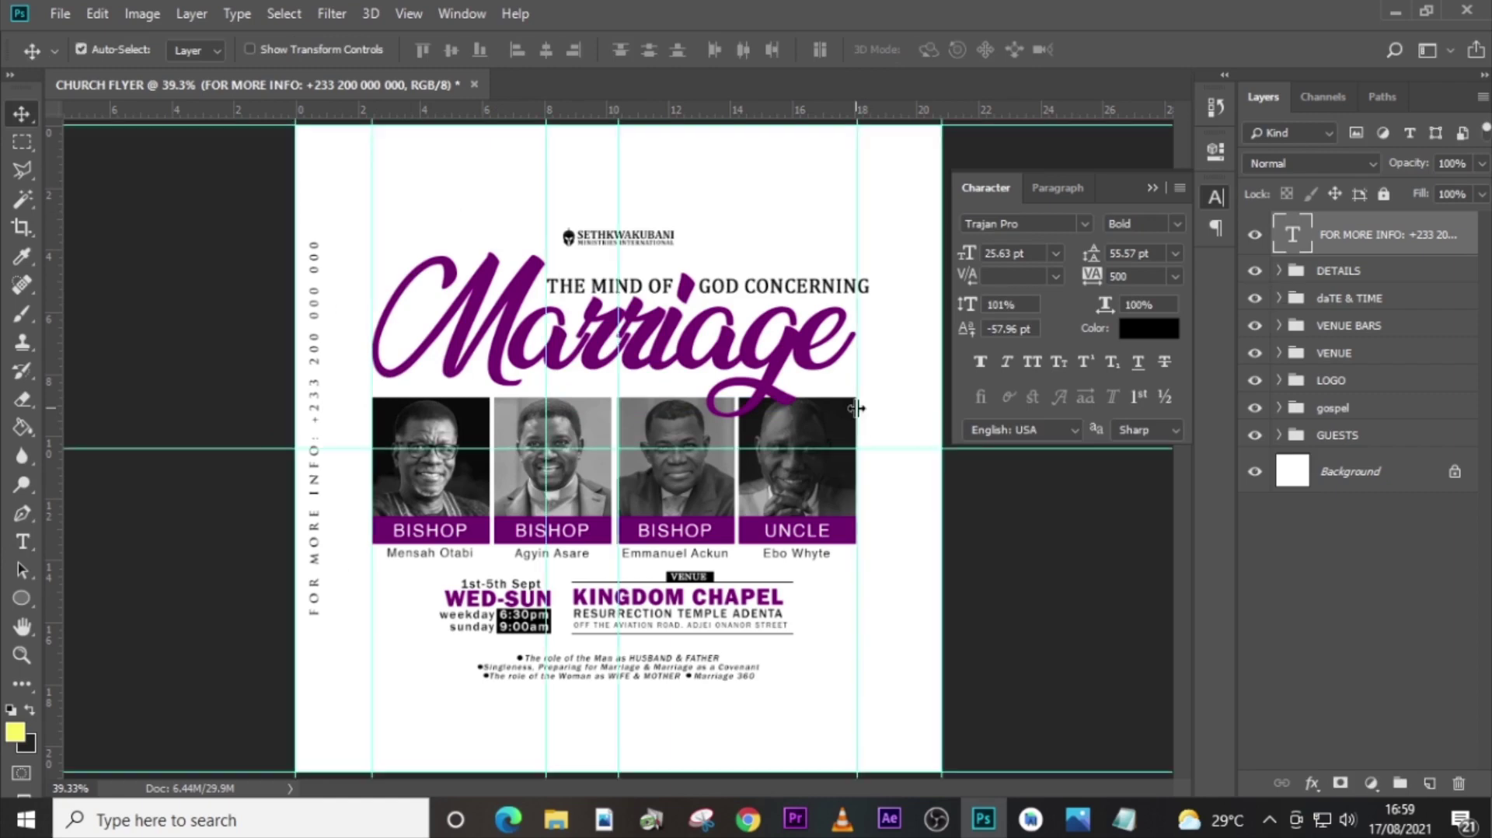
pyautogui.hotkey('ctrl', 't')
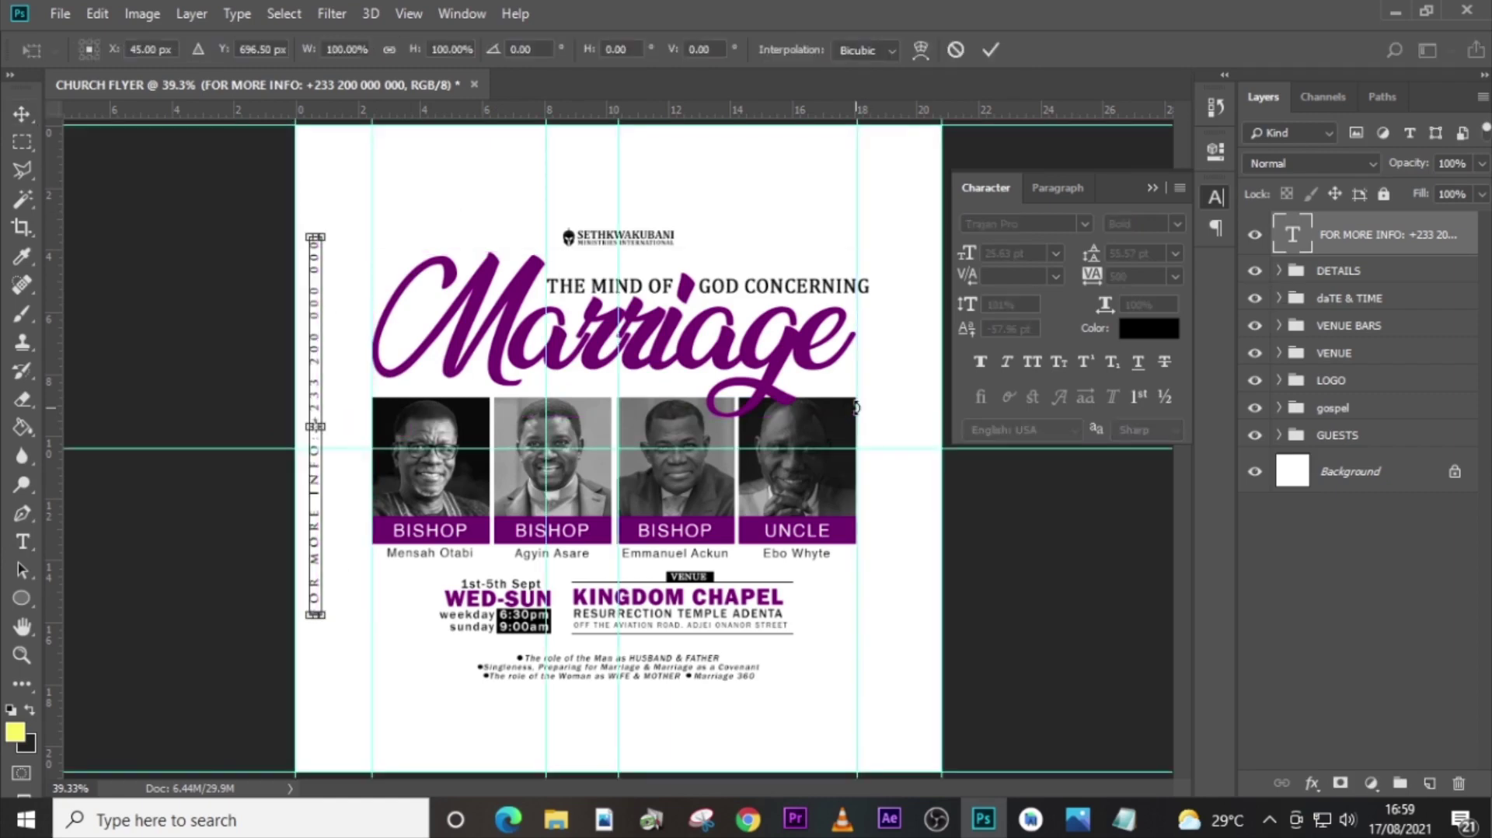
pyautogui.hotkey('shift', 'Down')
pyautogui.hotkey('shift', 'Down')
pyautogui.hotkey('shift', 'Down')
pyautogui.hotkey('shift', 'Down')
pyautogui.hotkey('shift', 'Down')
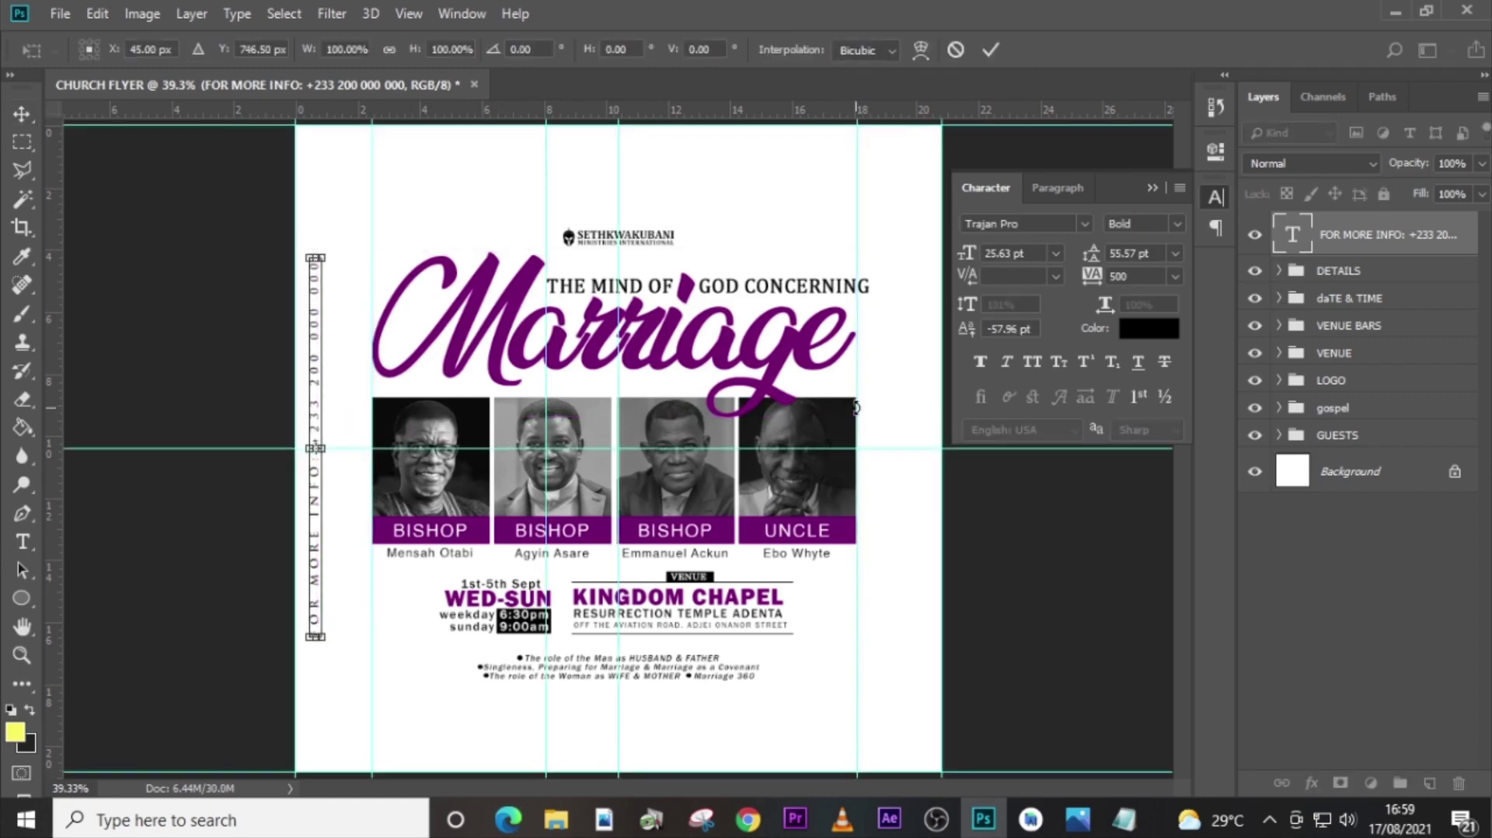
pyautogui.press('Up')
pyautogui.press('Return')
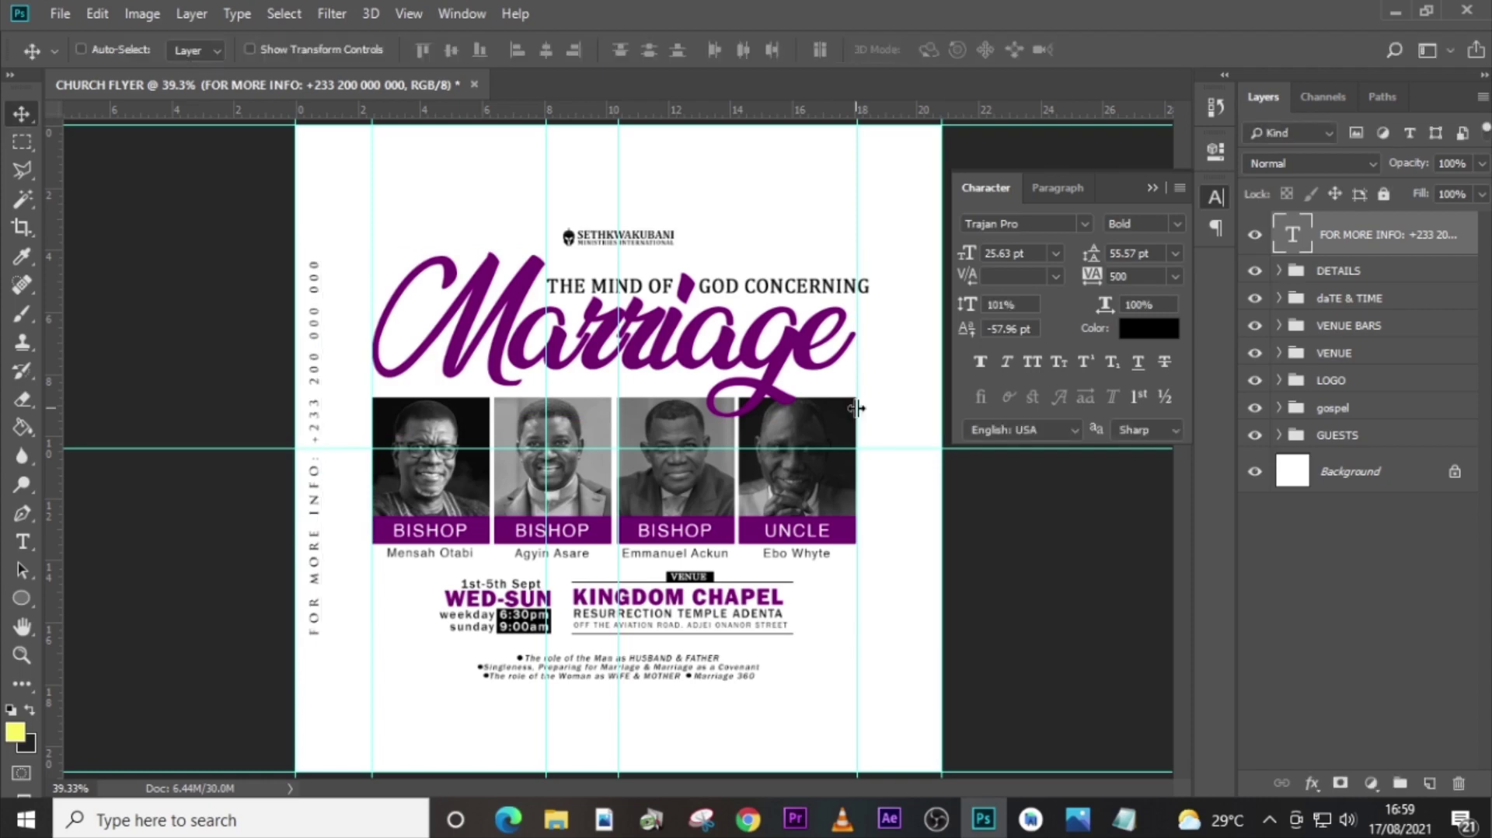
# Nudge the vertical contact text slightly closer to the flyer's left edge and hide the guides.
pyautogui.hotkey('shift', 'Left')
pyautogui.hotkey('shift', 'Left')
pyautogui.hotkey('shift', 'Left')
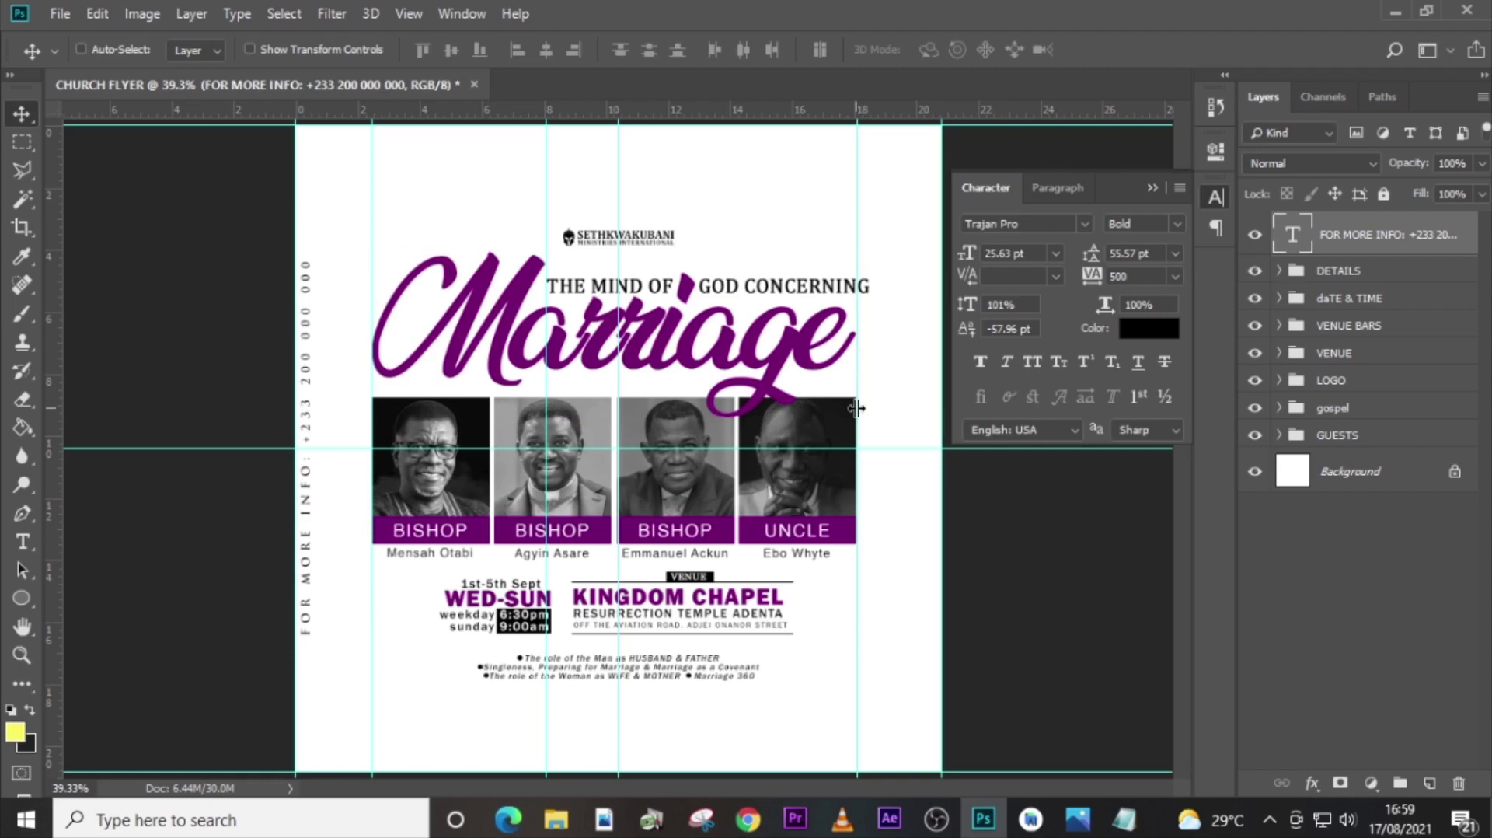
pyautogui.hotkey('shift', 'Right')
pyautogui.hotkey('shift', 'Right')
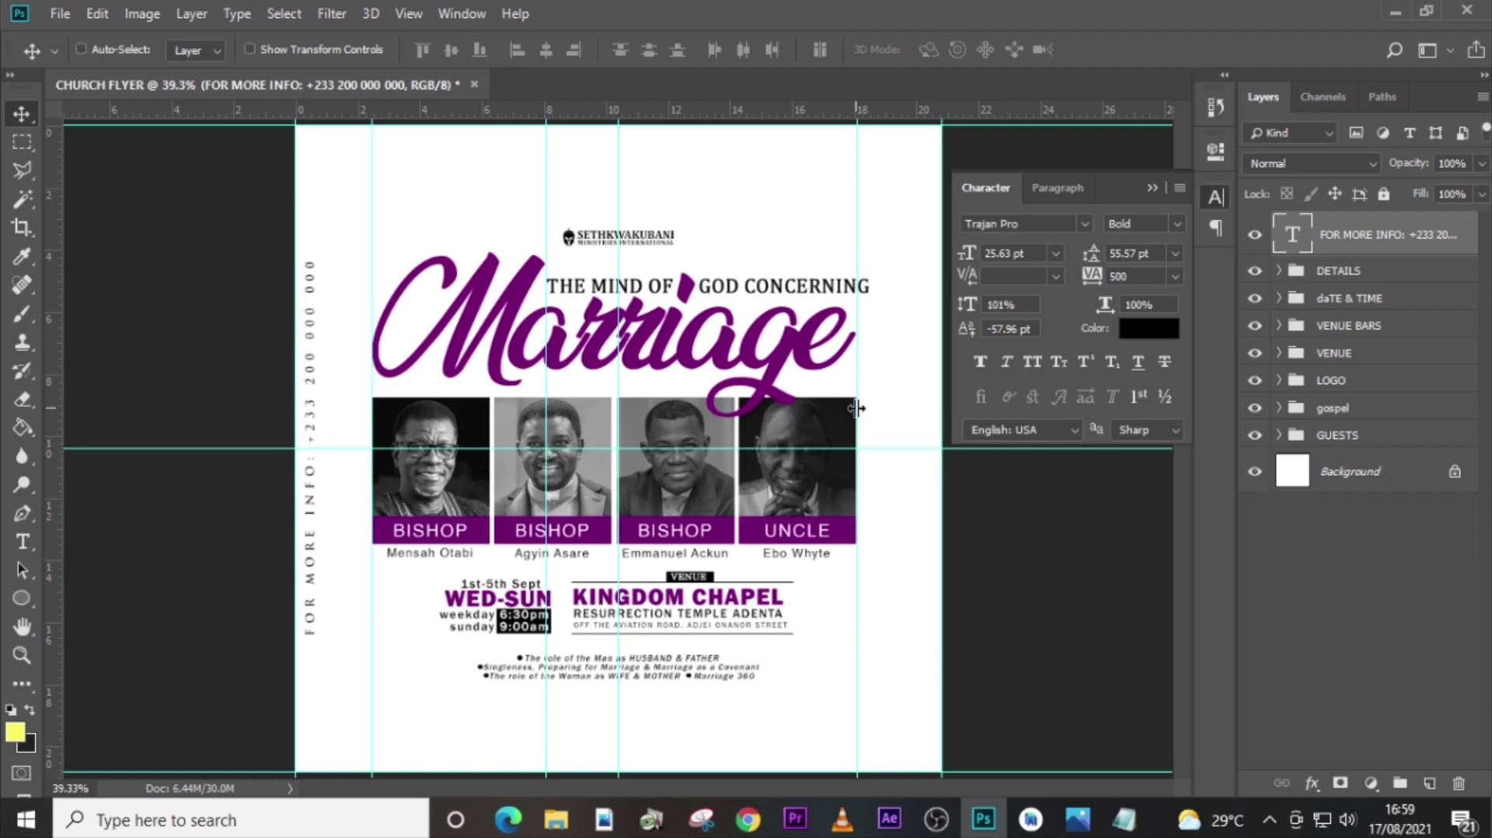
pyautogui.hotkey('shift', 'Left')
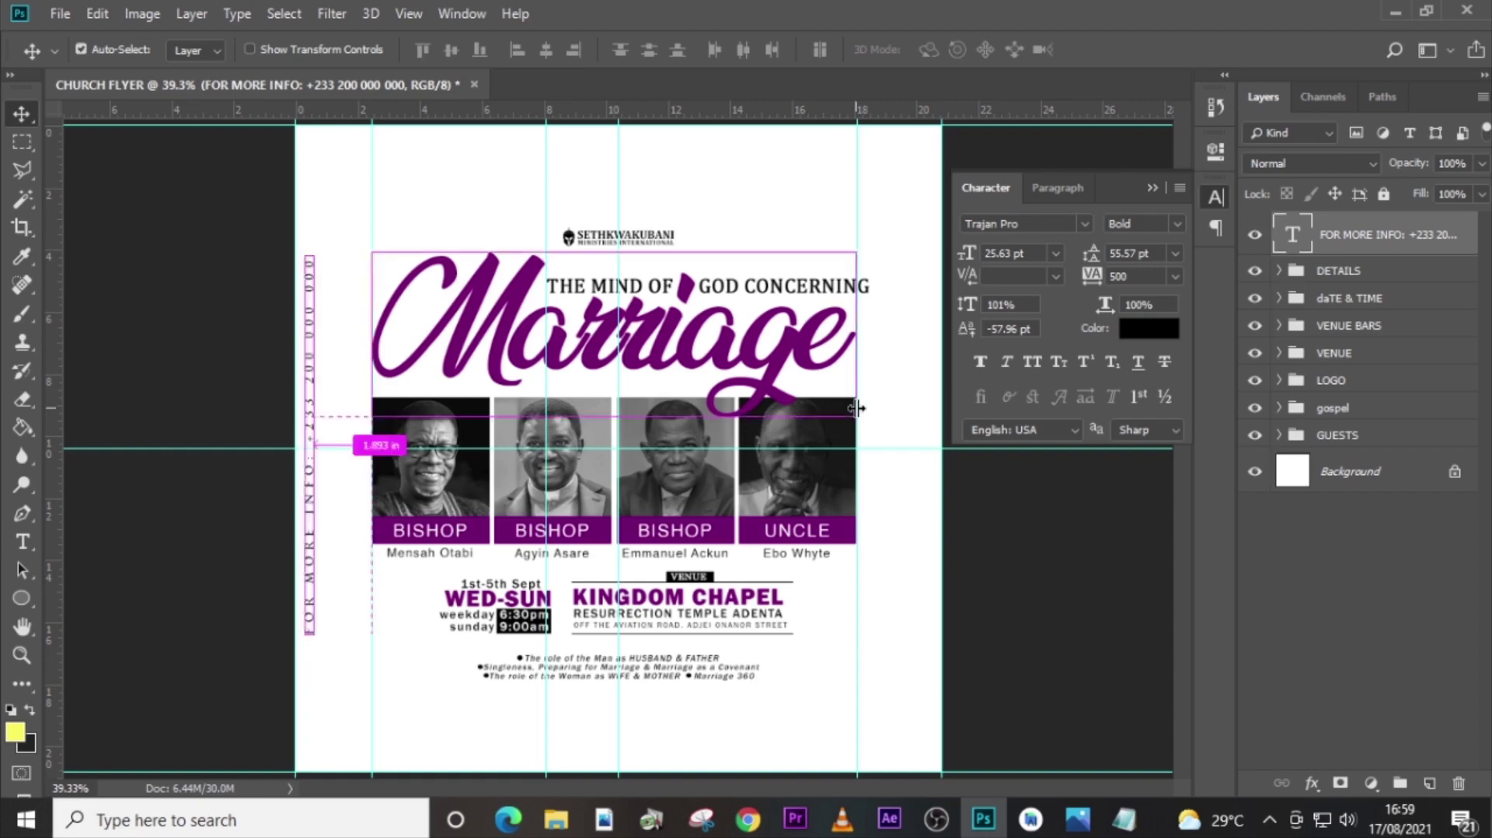
pyautogui.hotkey('ctrl', ';')
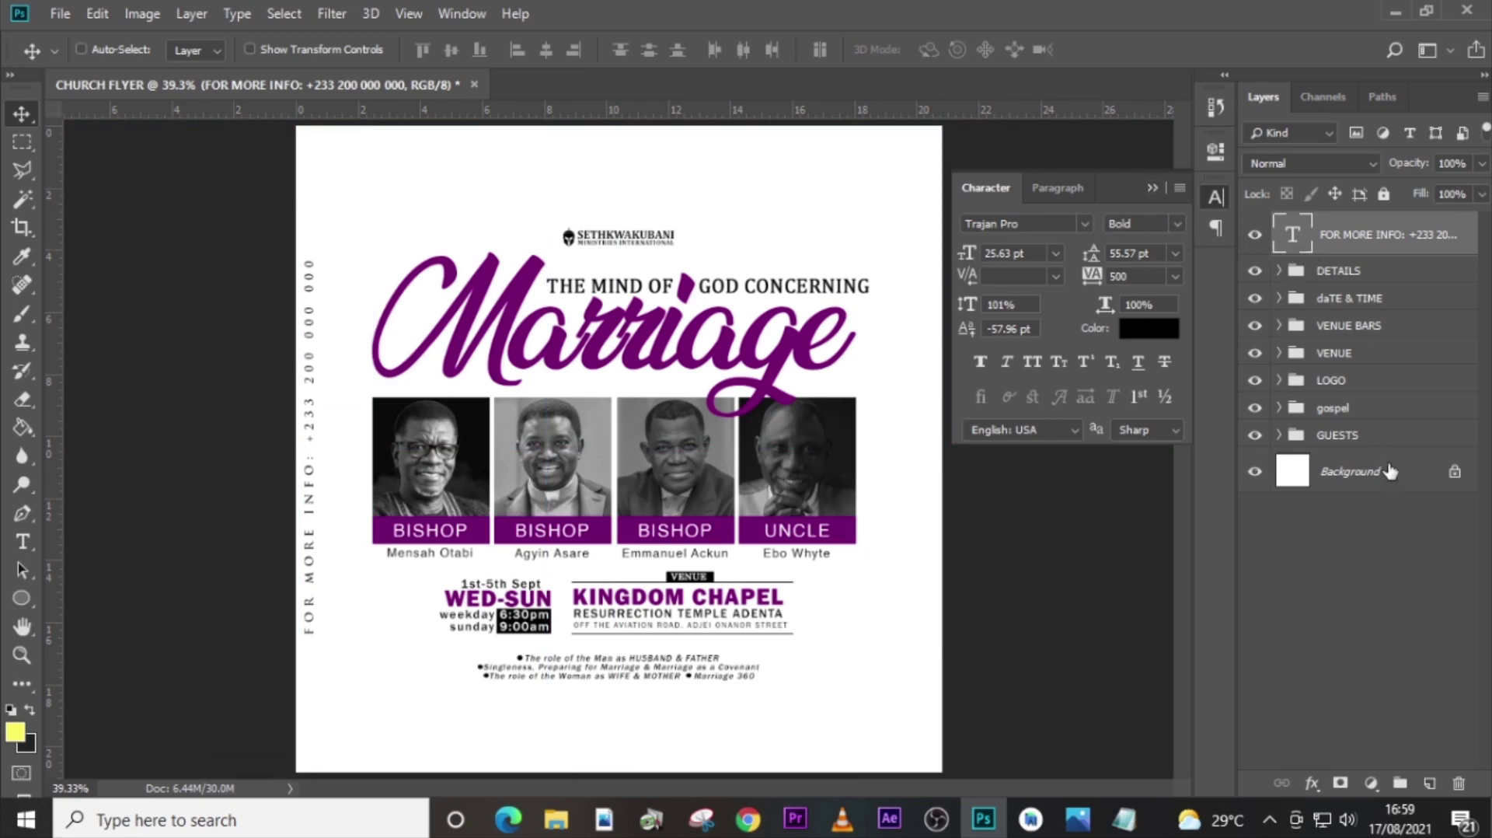
# Add a new layer above the contact text and ready the Brush tool with foreground colour fa56fc.
pyautogui.click(1429, 785)
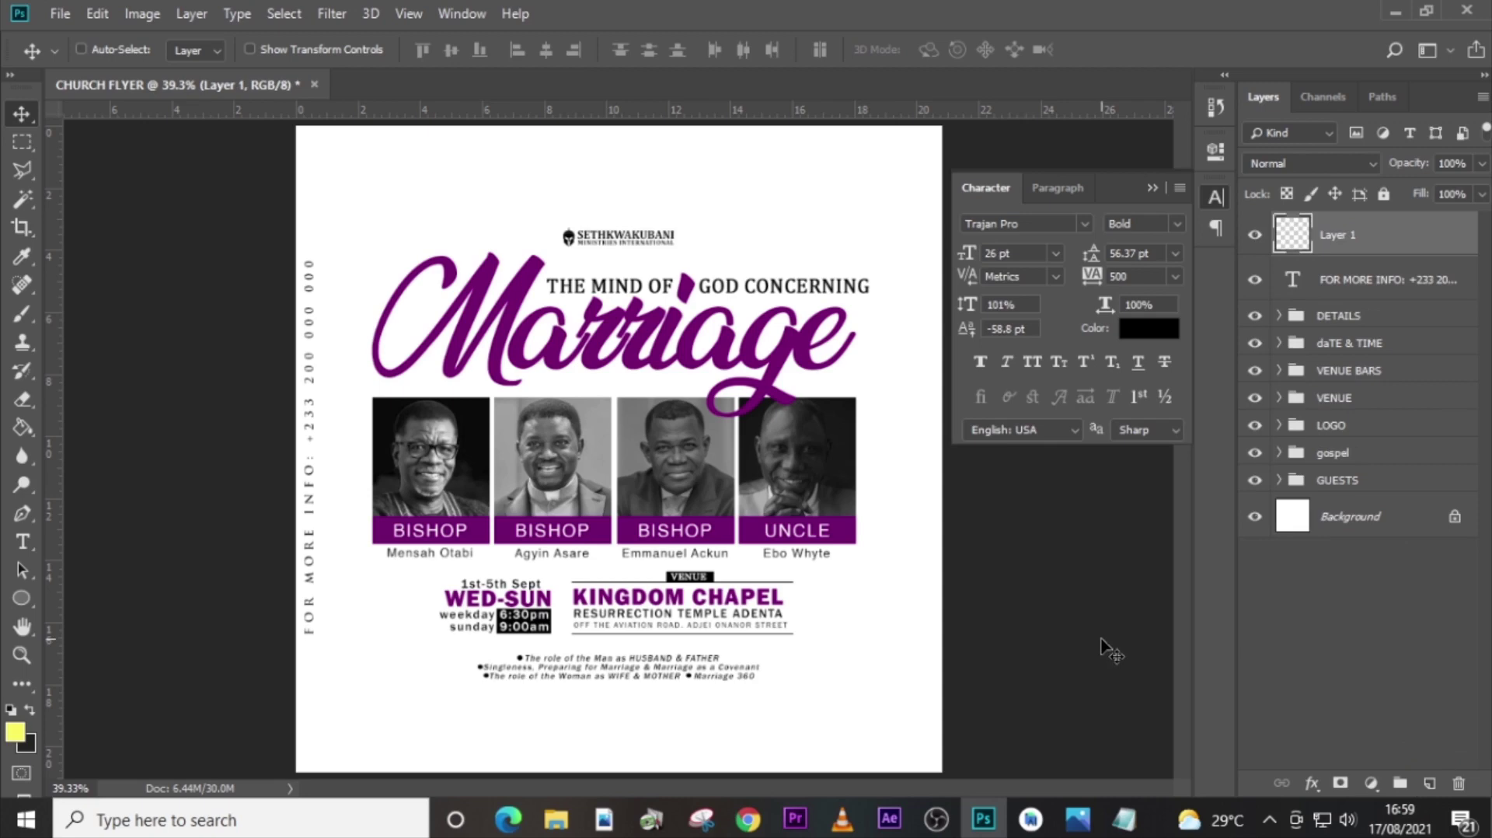
pyautogui.click(22, 597)
pyautogui.click(22, 314)
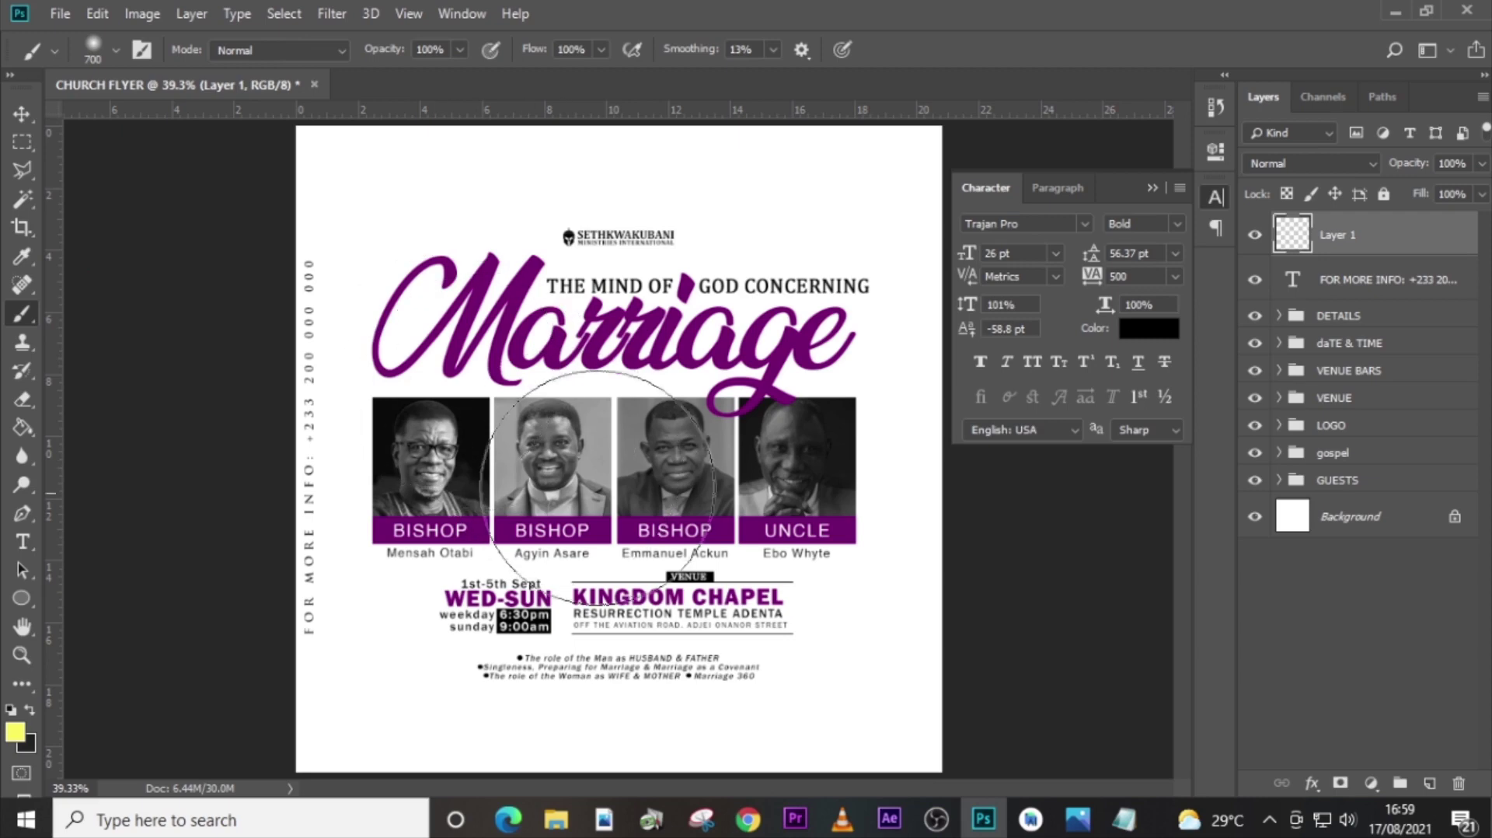
pyautogui.click(15, 731)
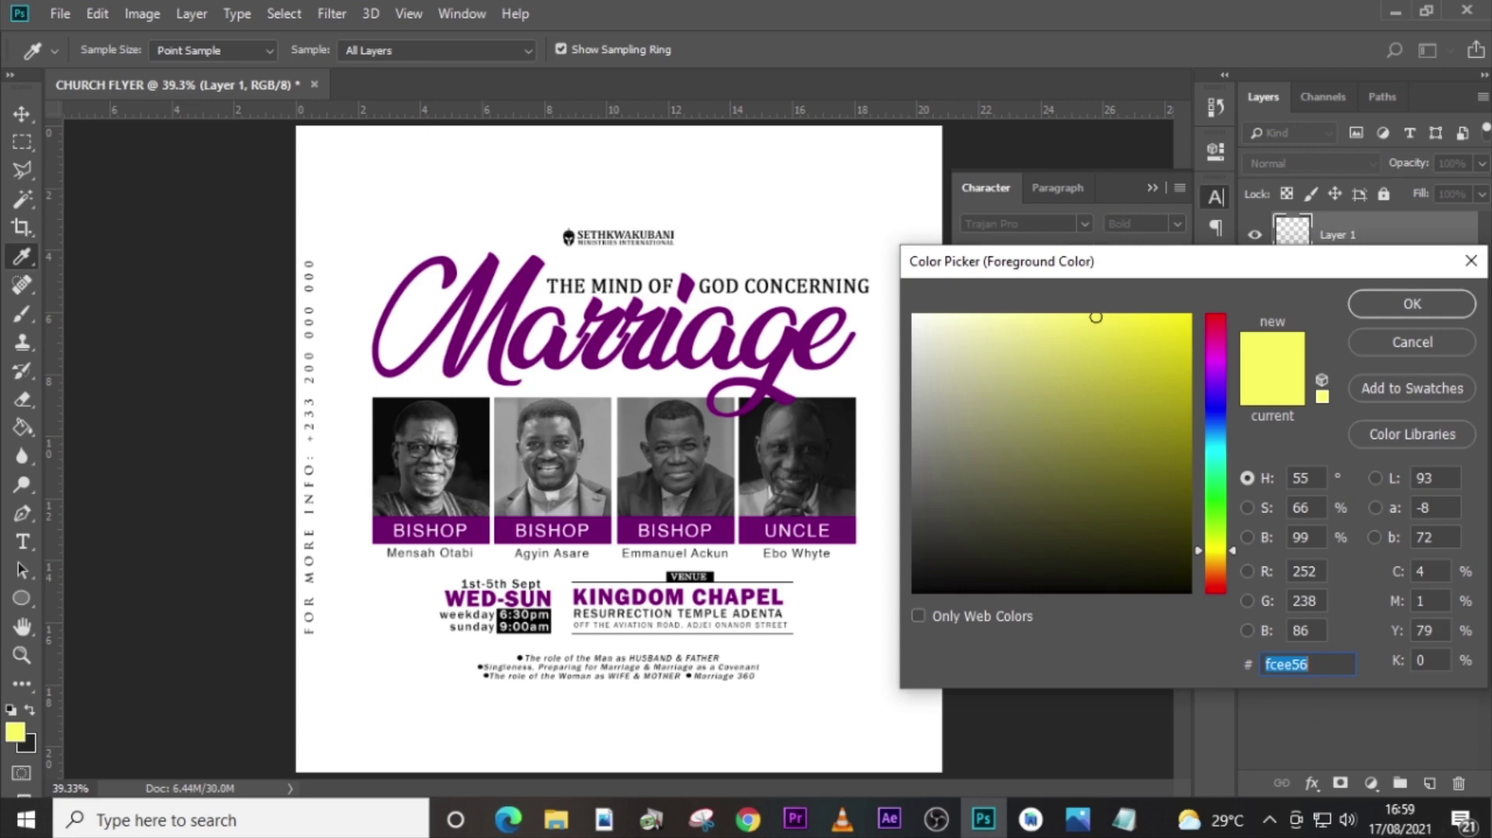
pyautogui.write('fa')
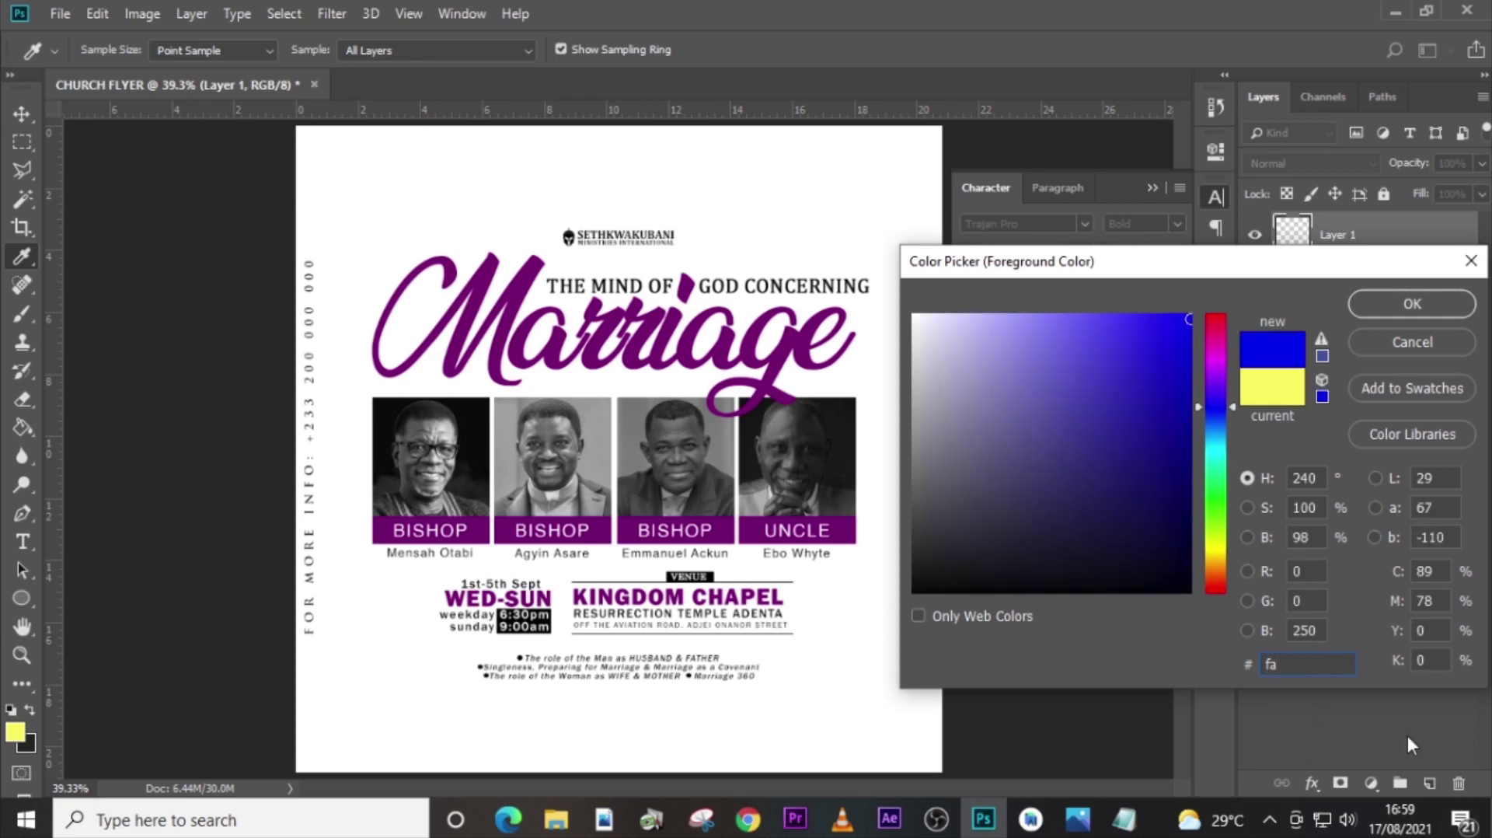
pyautogui.write('56')
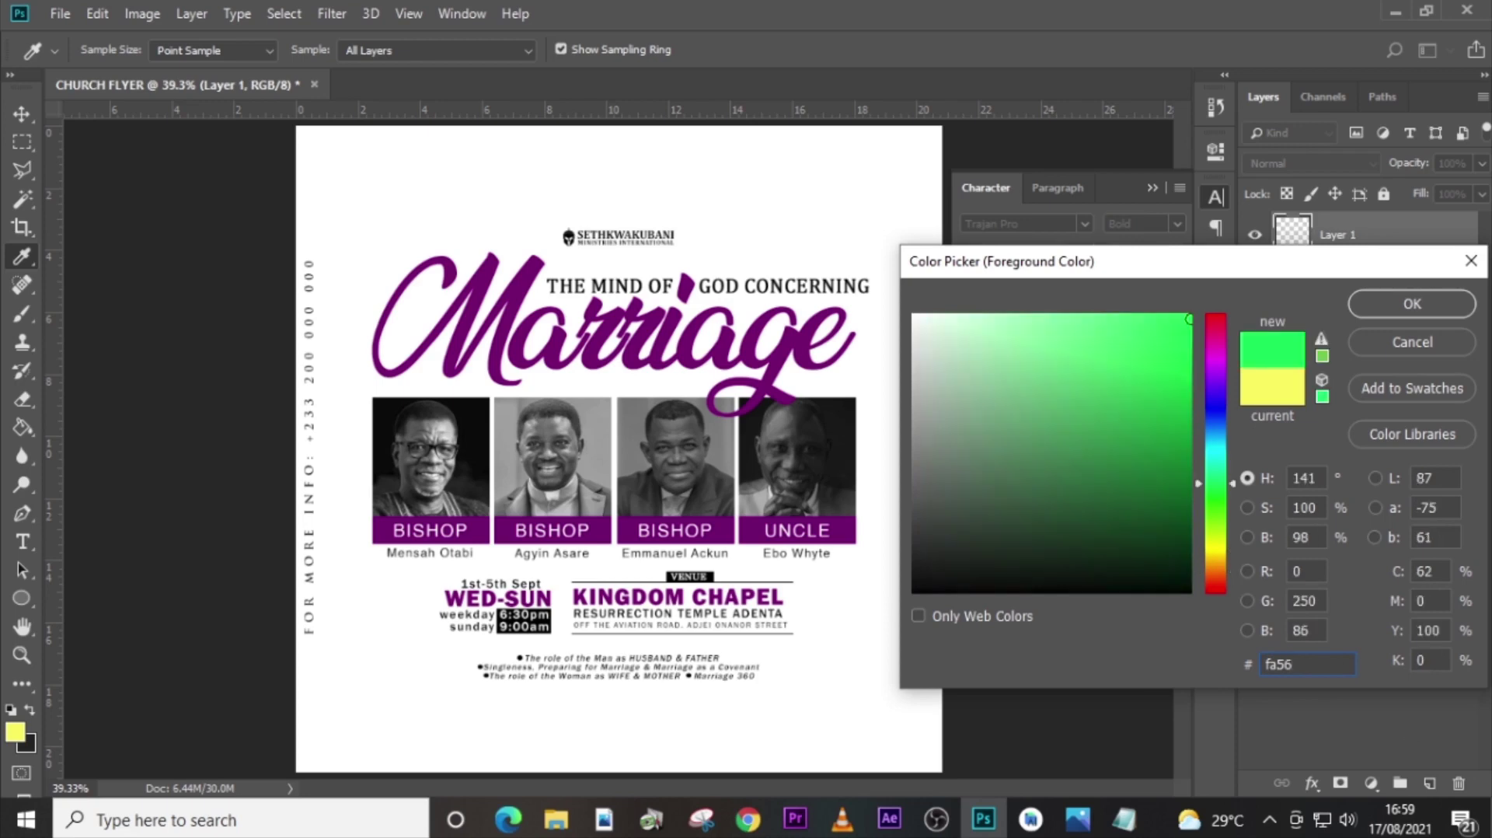
pyautogui.write('fa')
pyautogui.press('Return')
pyautogui.press('b')
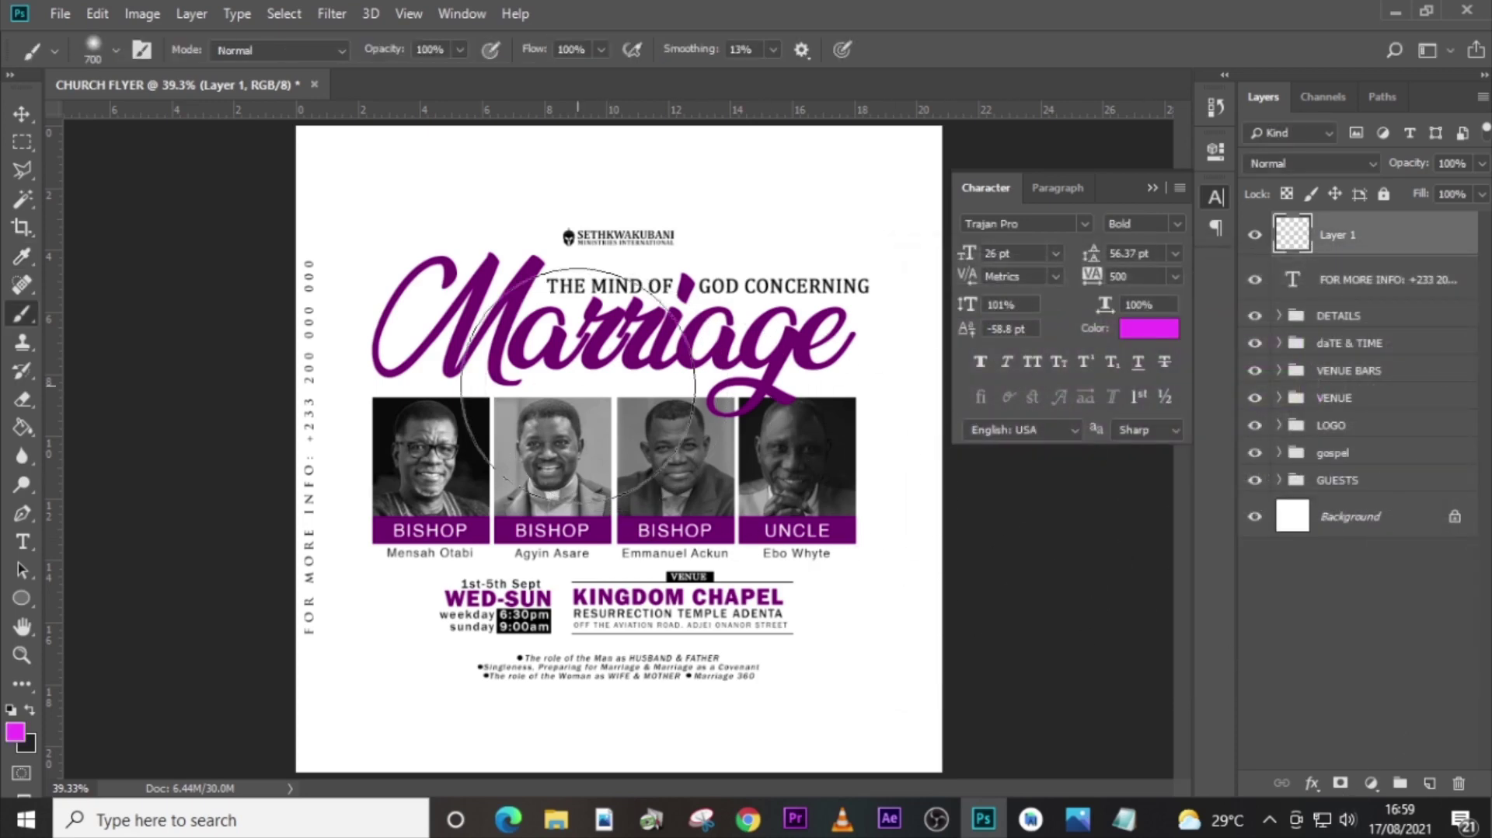
# Paint a single soft 600 px brush spot over the lower part of the "Marriage" title and set the layer's blend mode to Screen.
pyautogui.press('[')
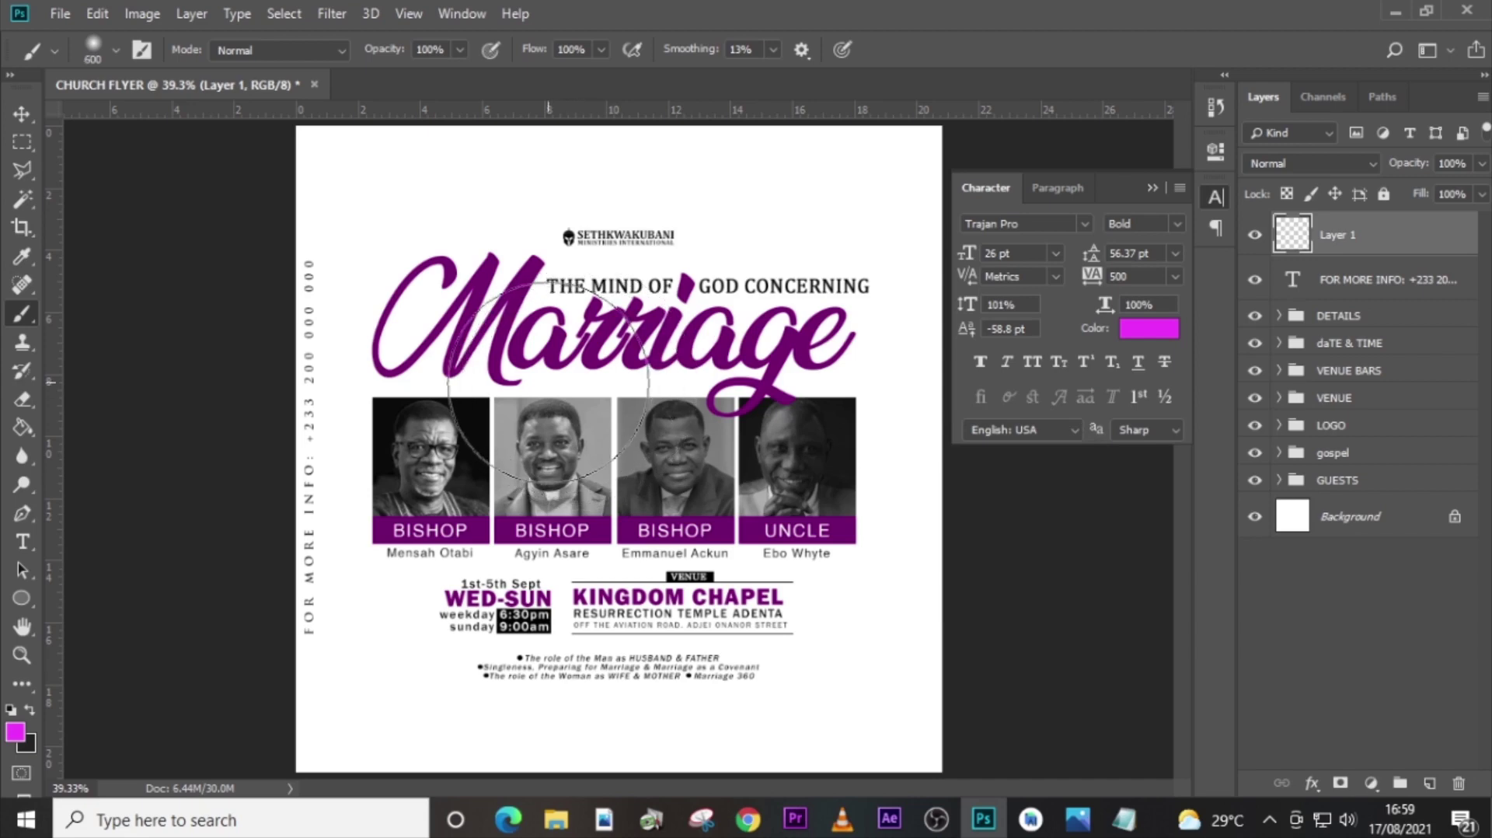
pyautogui.click(548, 378)
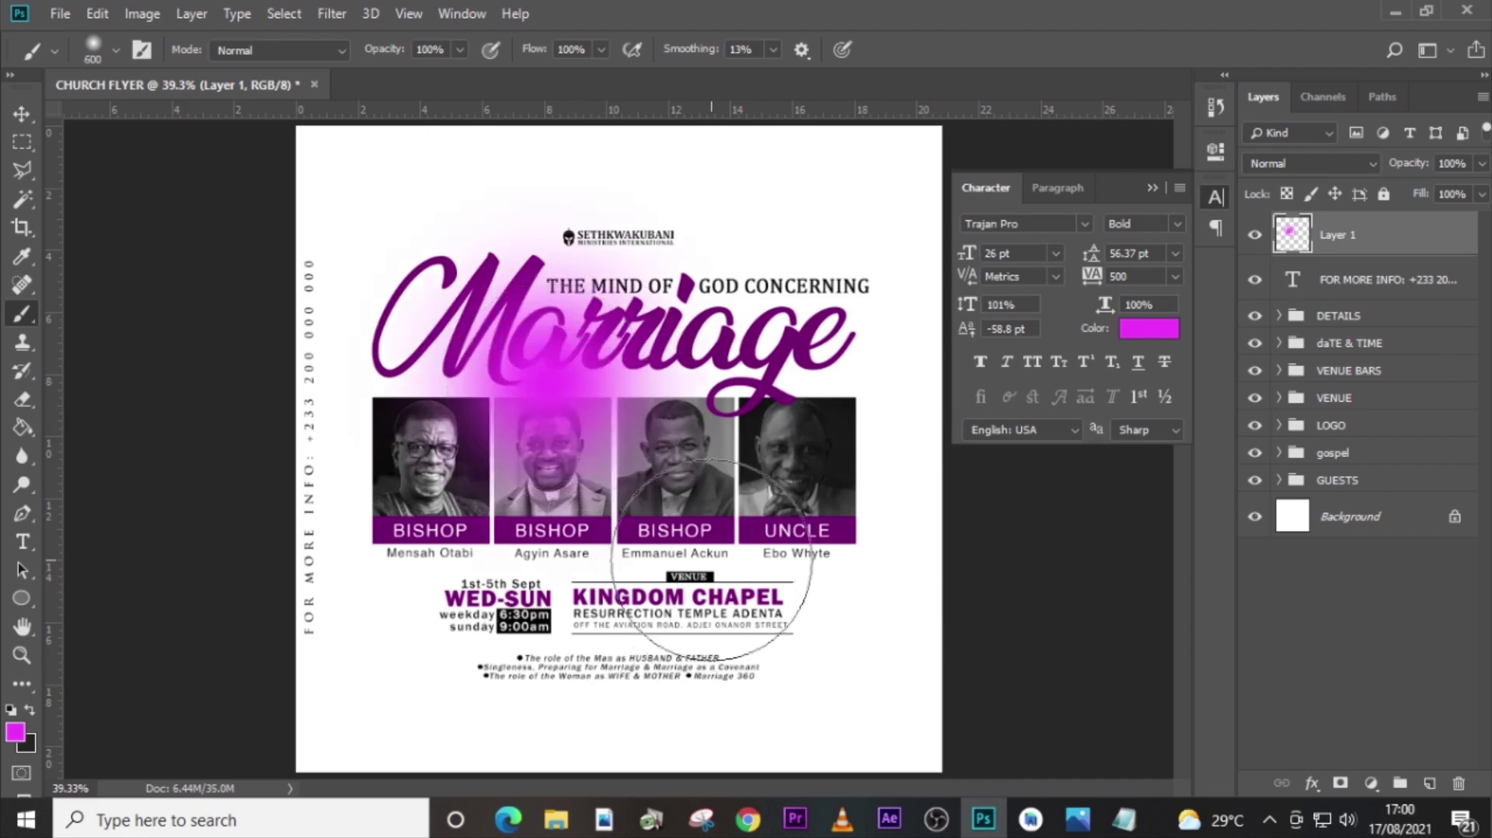
pyautogui.click(1313, 163)
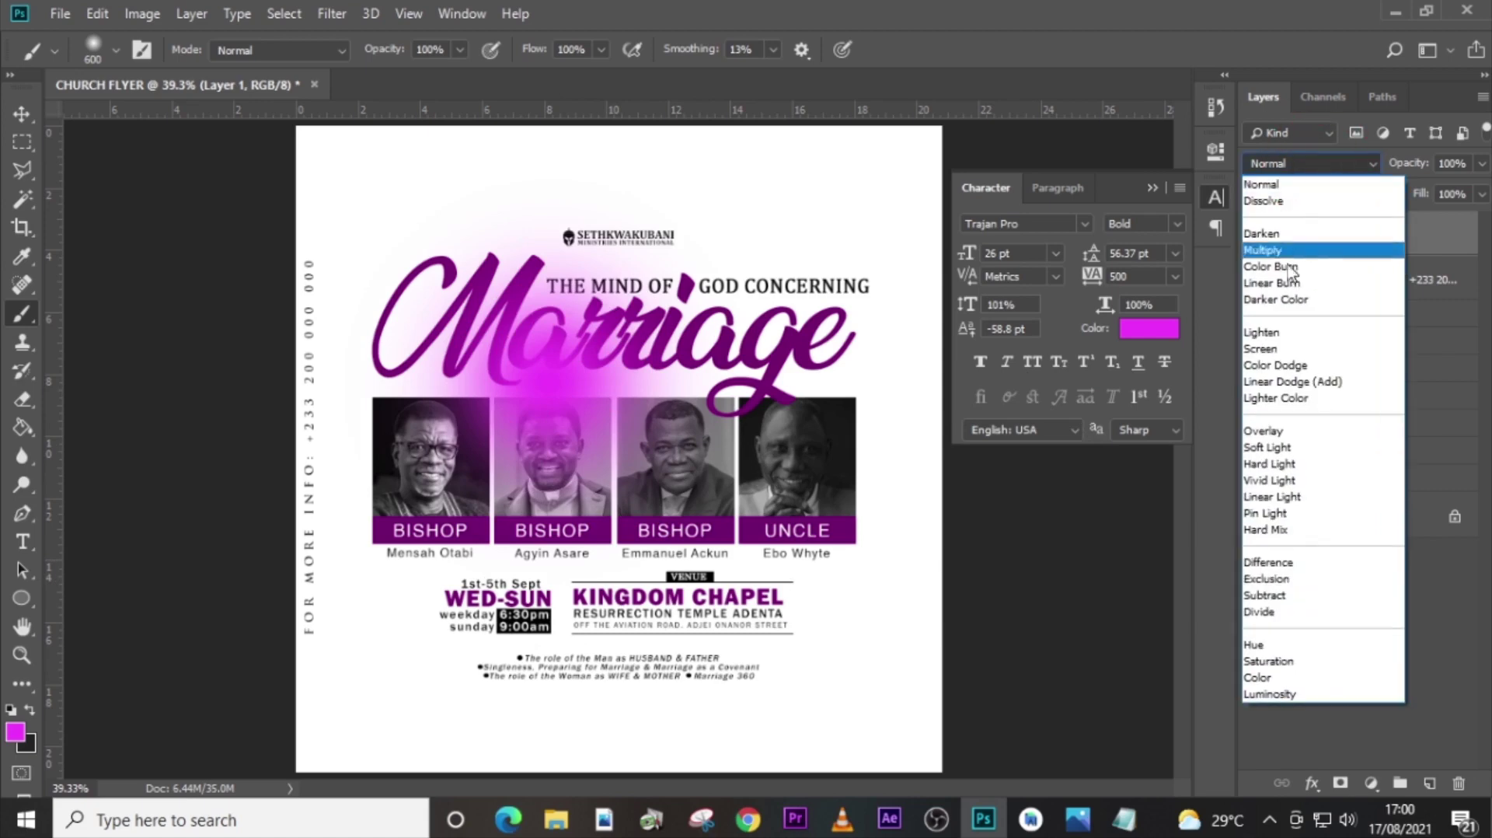
pyautogui.click(1260, 349)
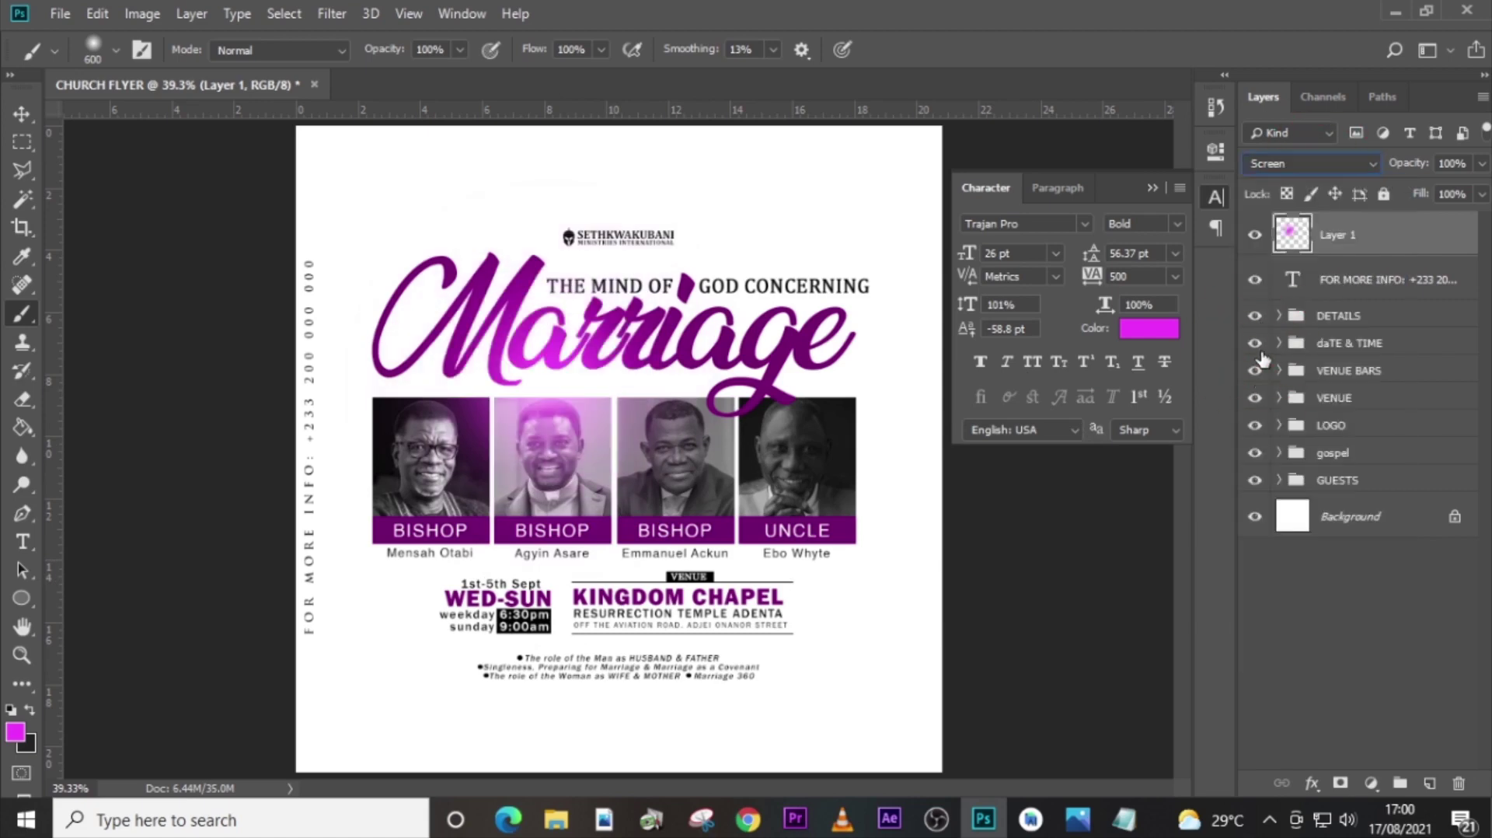
# Compare the flyer with and without the glow layer and set that layer's opacity to 83%.
pyautogui.click(1256, 236)
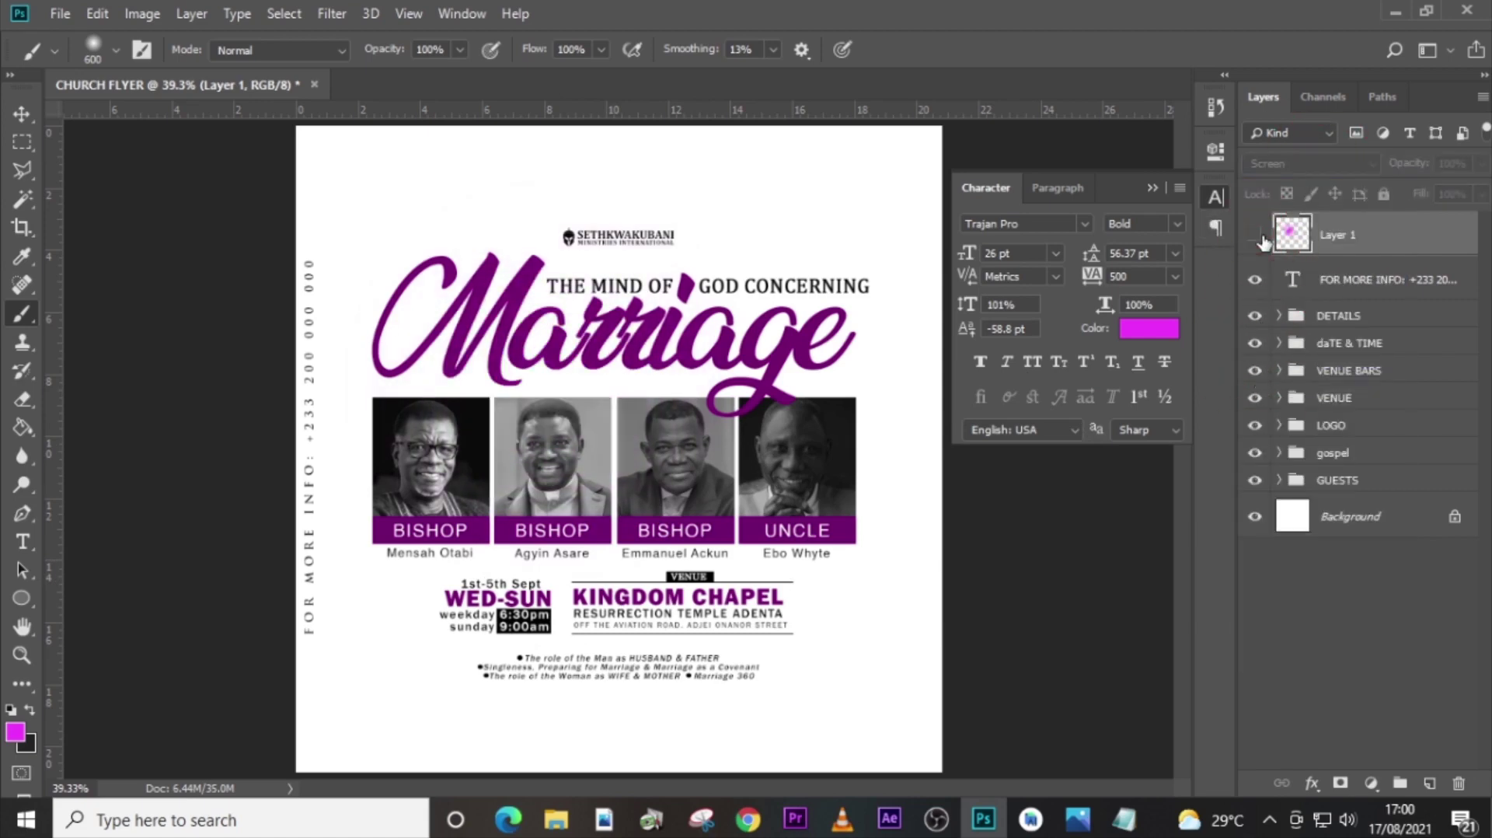
pyautogui.click(1255, 234)
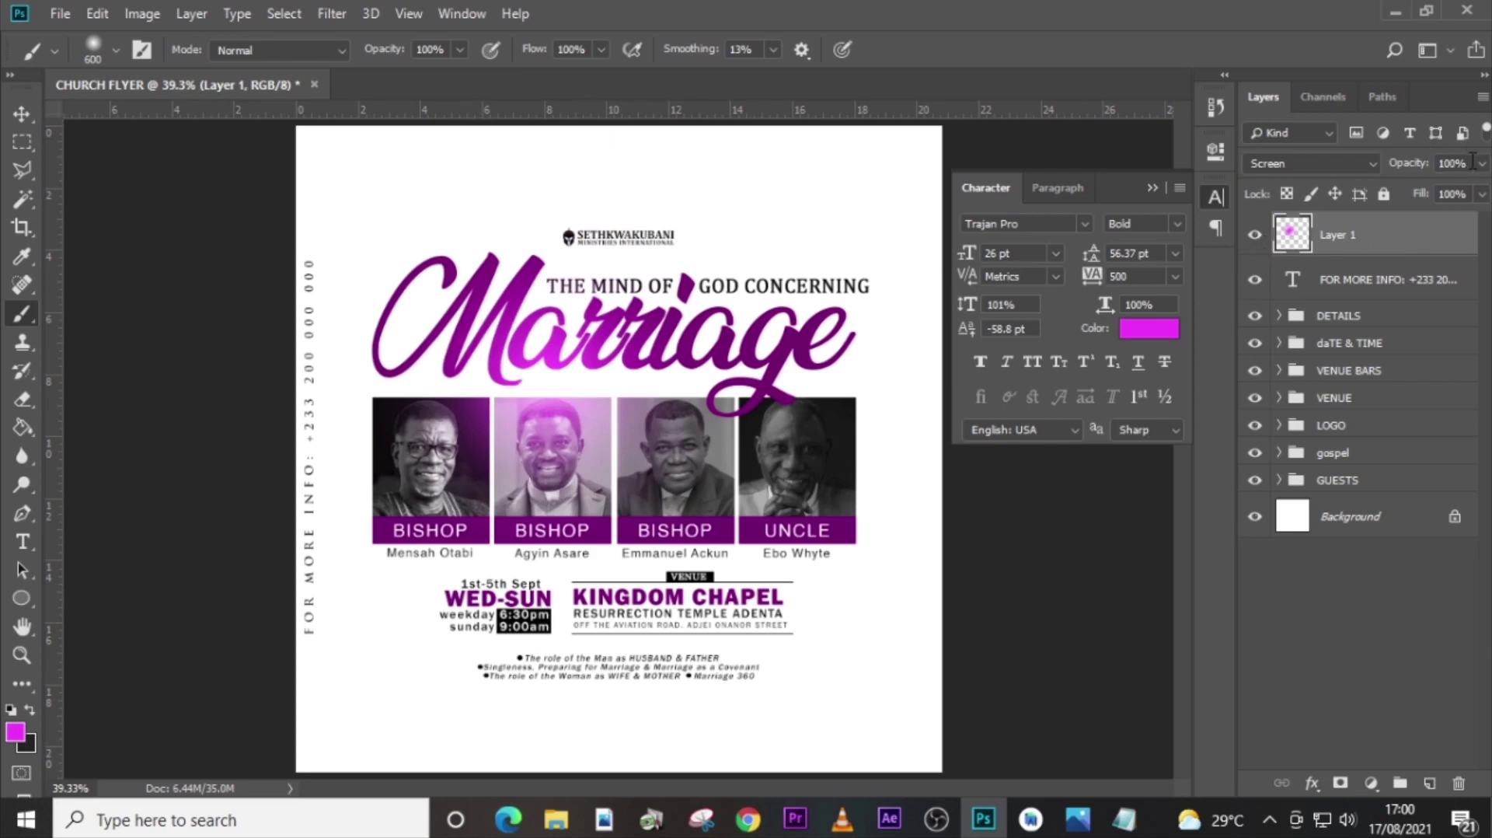
pyautogui.click(1411, 163)
pyautogui.write('83')
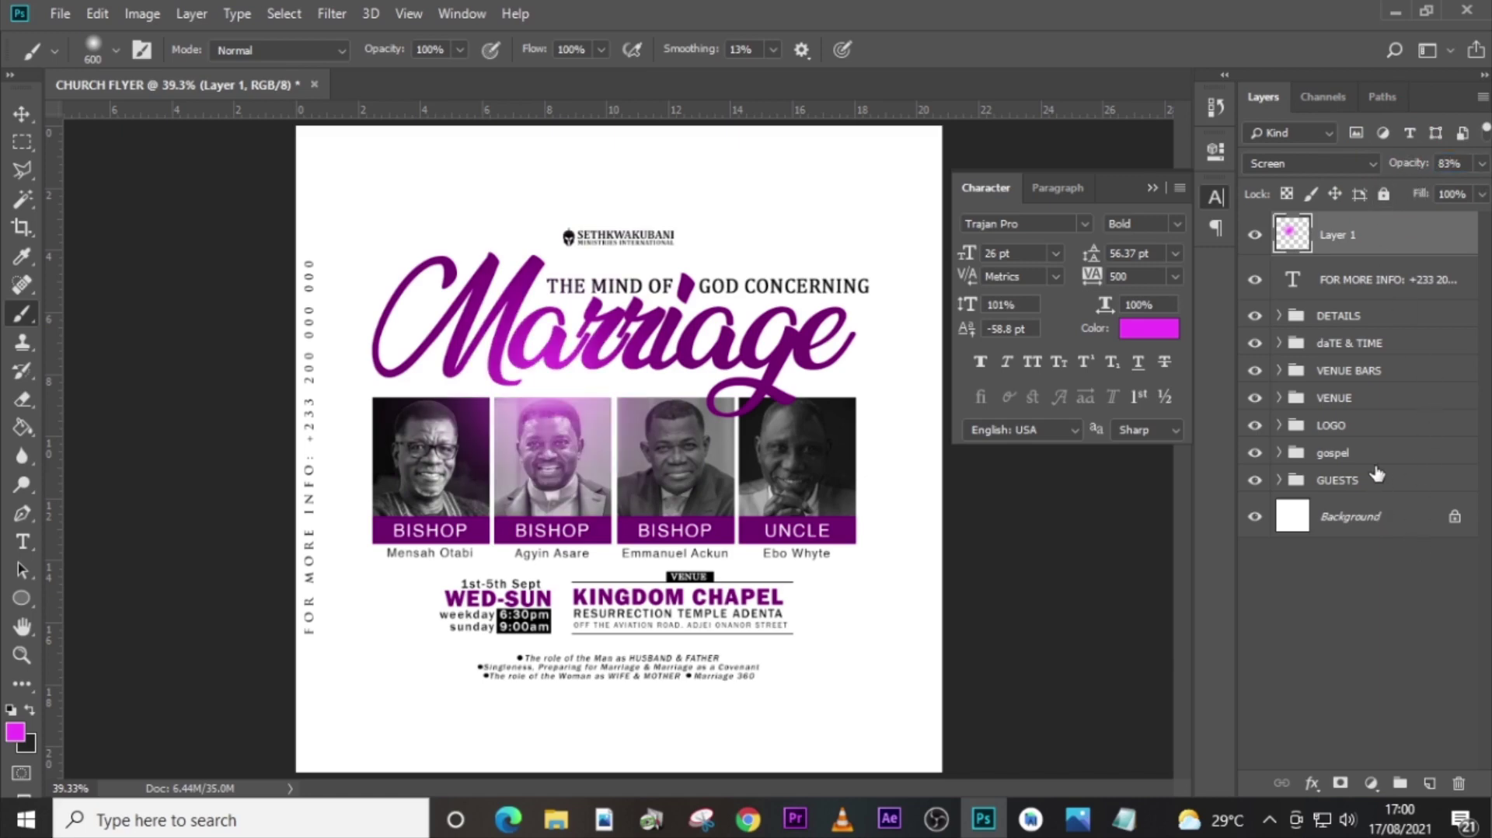
# Duplicate the glow layer and move the copy over the end of the "Marriage" title.
pyautogui.hotkey('ctrl', 'j')
pyautogui.press('v')
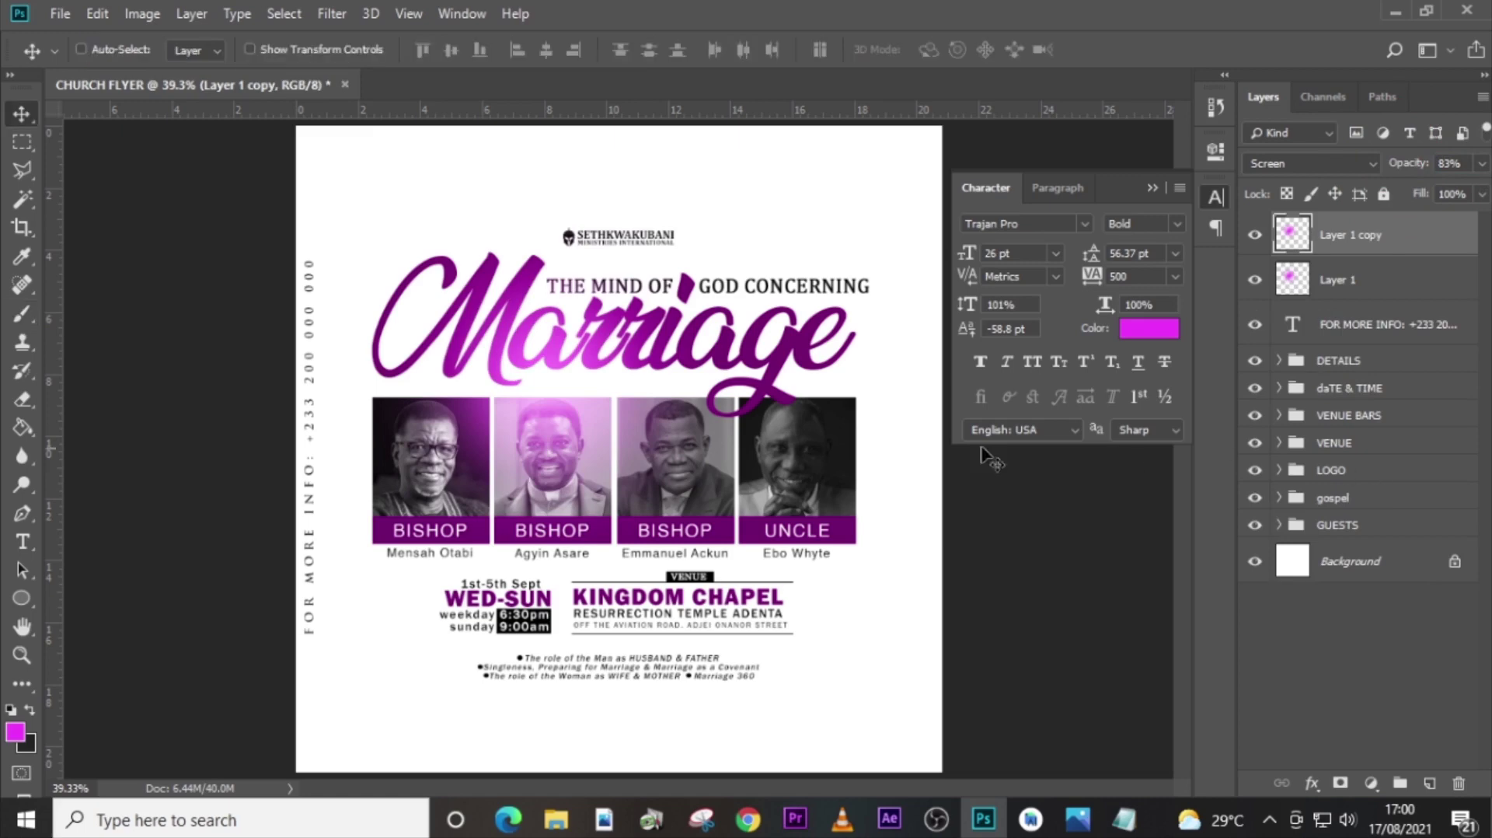
pyautogui.moveTo(591, 373); pyautogui.dragTo(622, 381)
pyautogui.moveTo(781, 375); pyautogui.dragTo(796, 378)
# Set the duplicated glow's opacity to 60% and shift it slightly up and to the right over the title's last letters.
pyautogui.click(1469, 161)
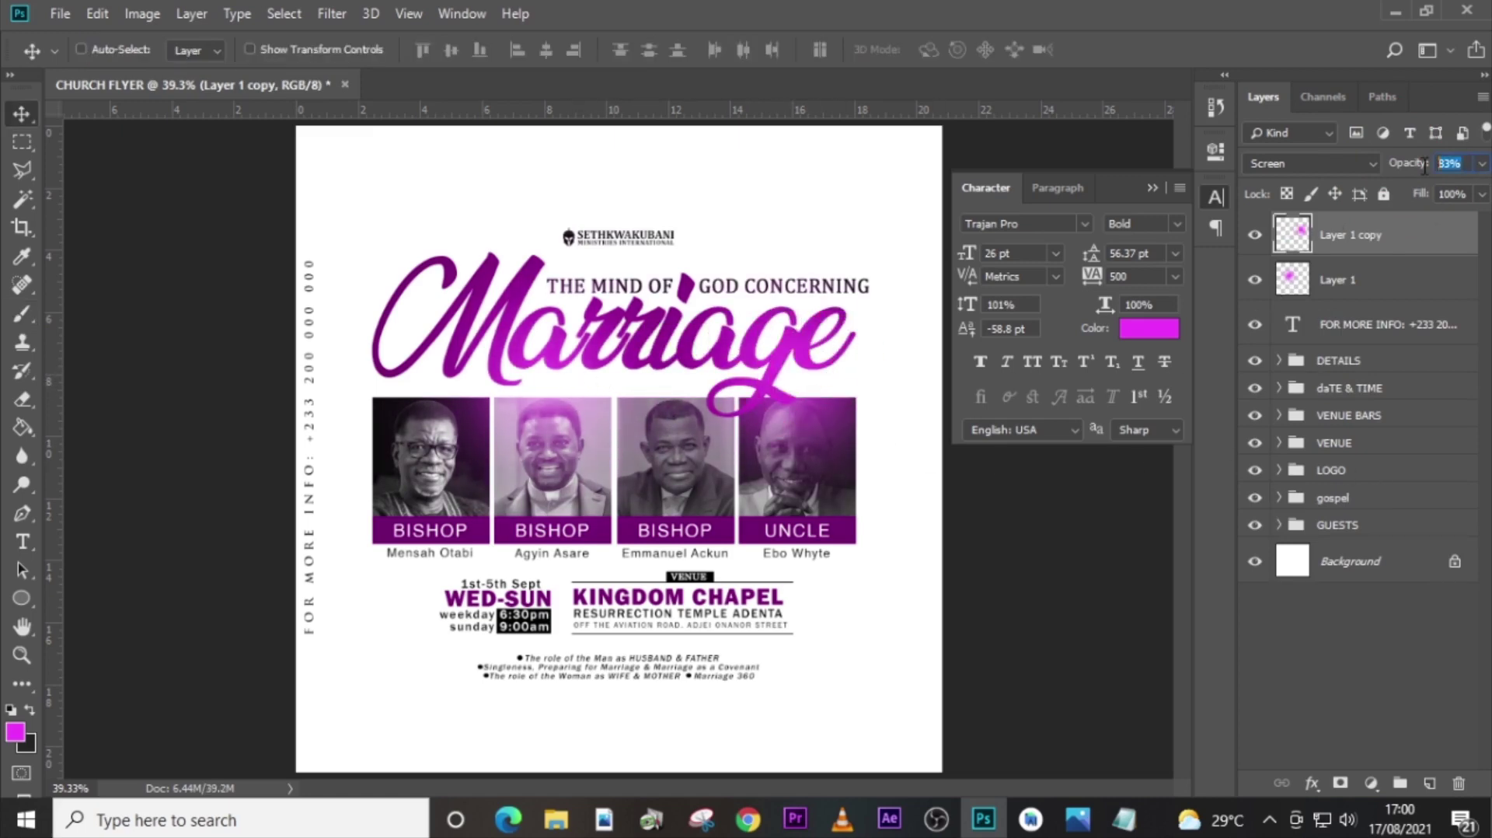
pyautogui.write('60')
pyautogui.press('Return')
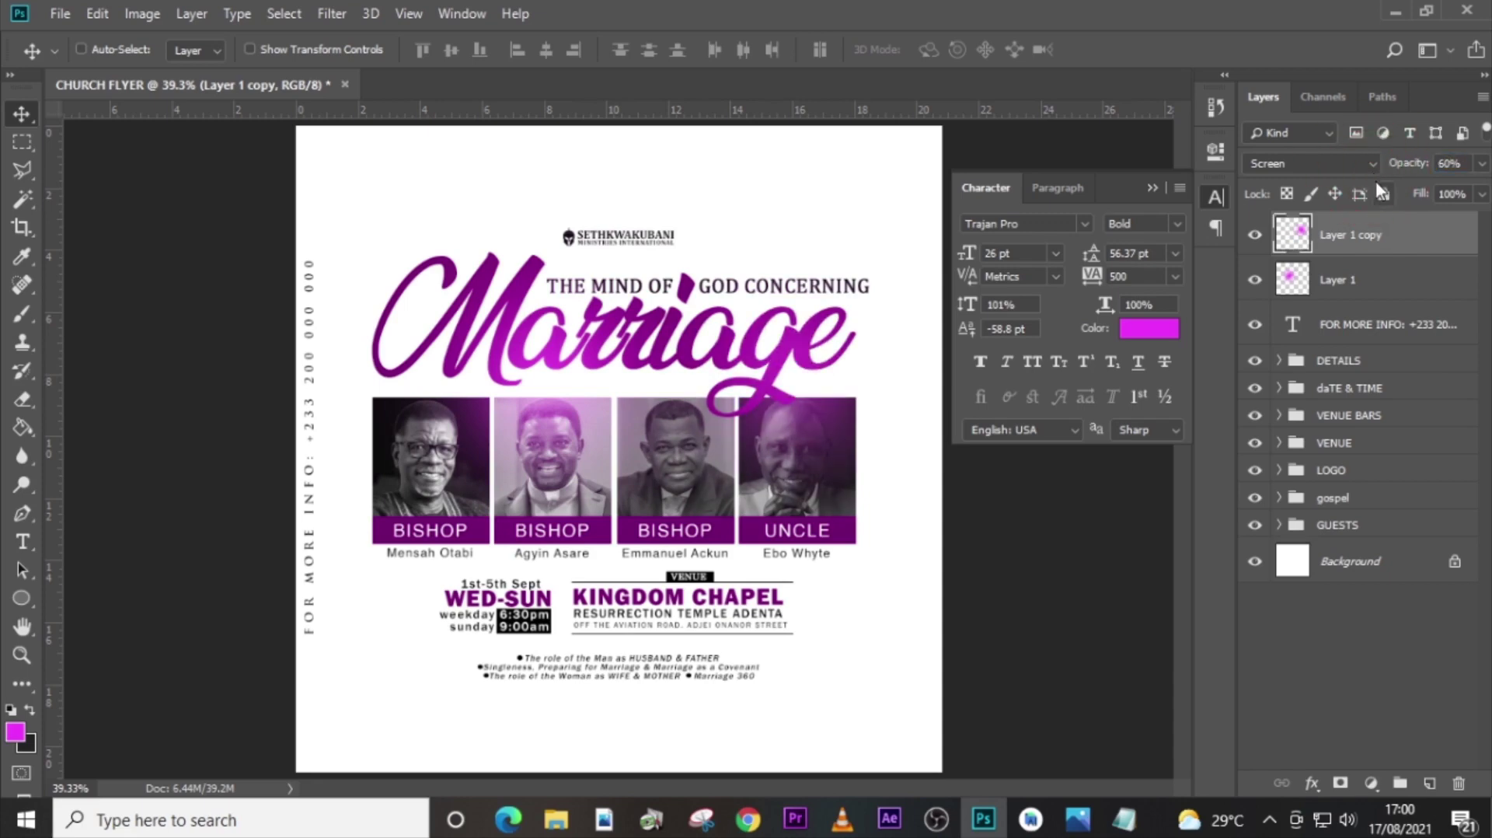
pyautogui.moveTo(809, 393); pyautogui.dragTo(826, 362)
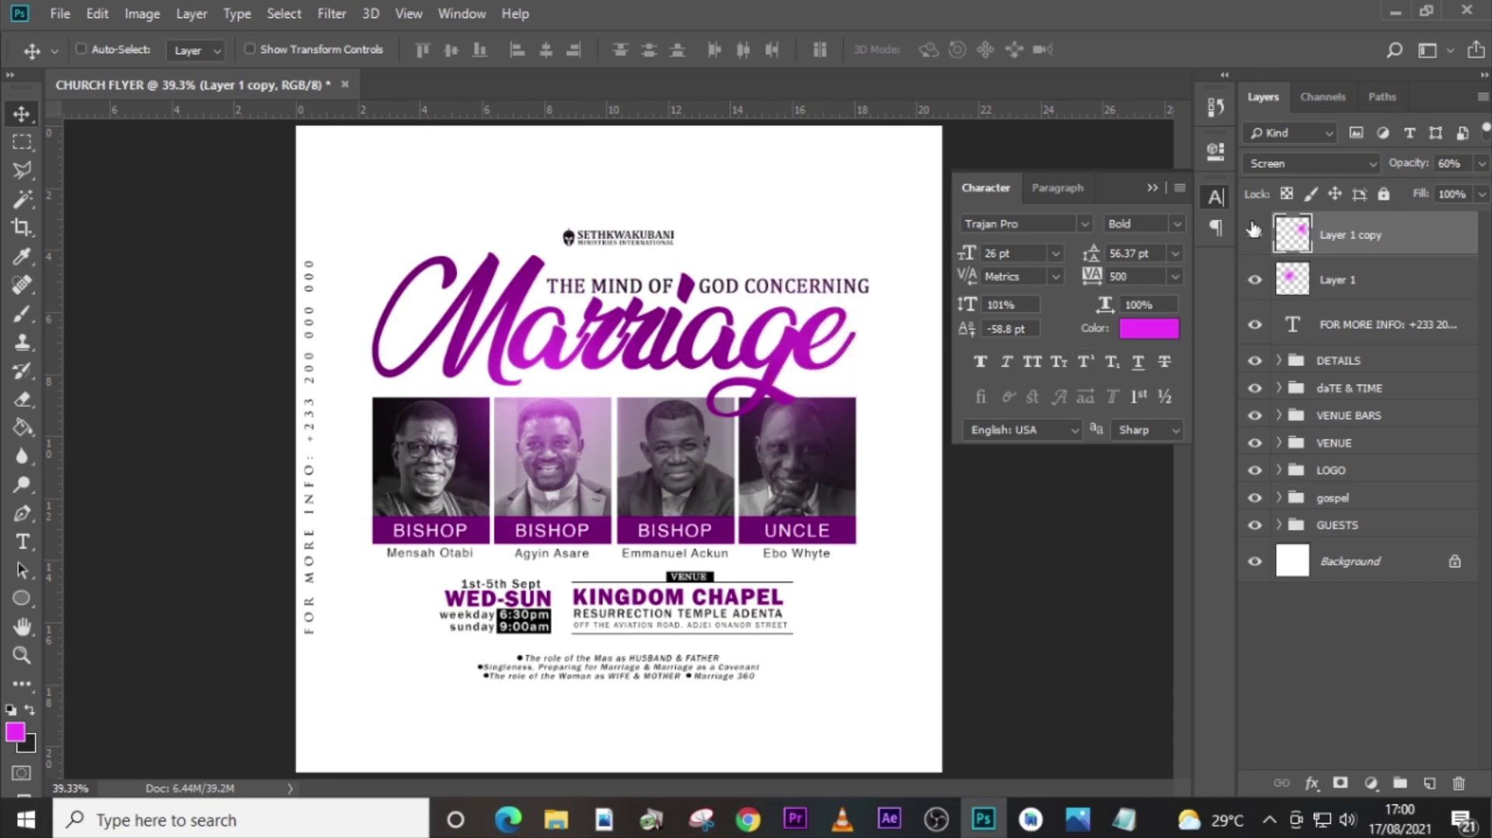
# Add a layer directly above the first glow and paint a soft 600 px spot in #fcee56 over the end of the "Marriage" title.
pyautogui.click(1399, 280)
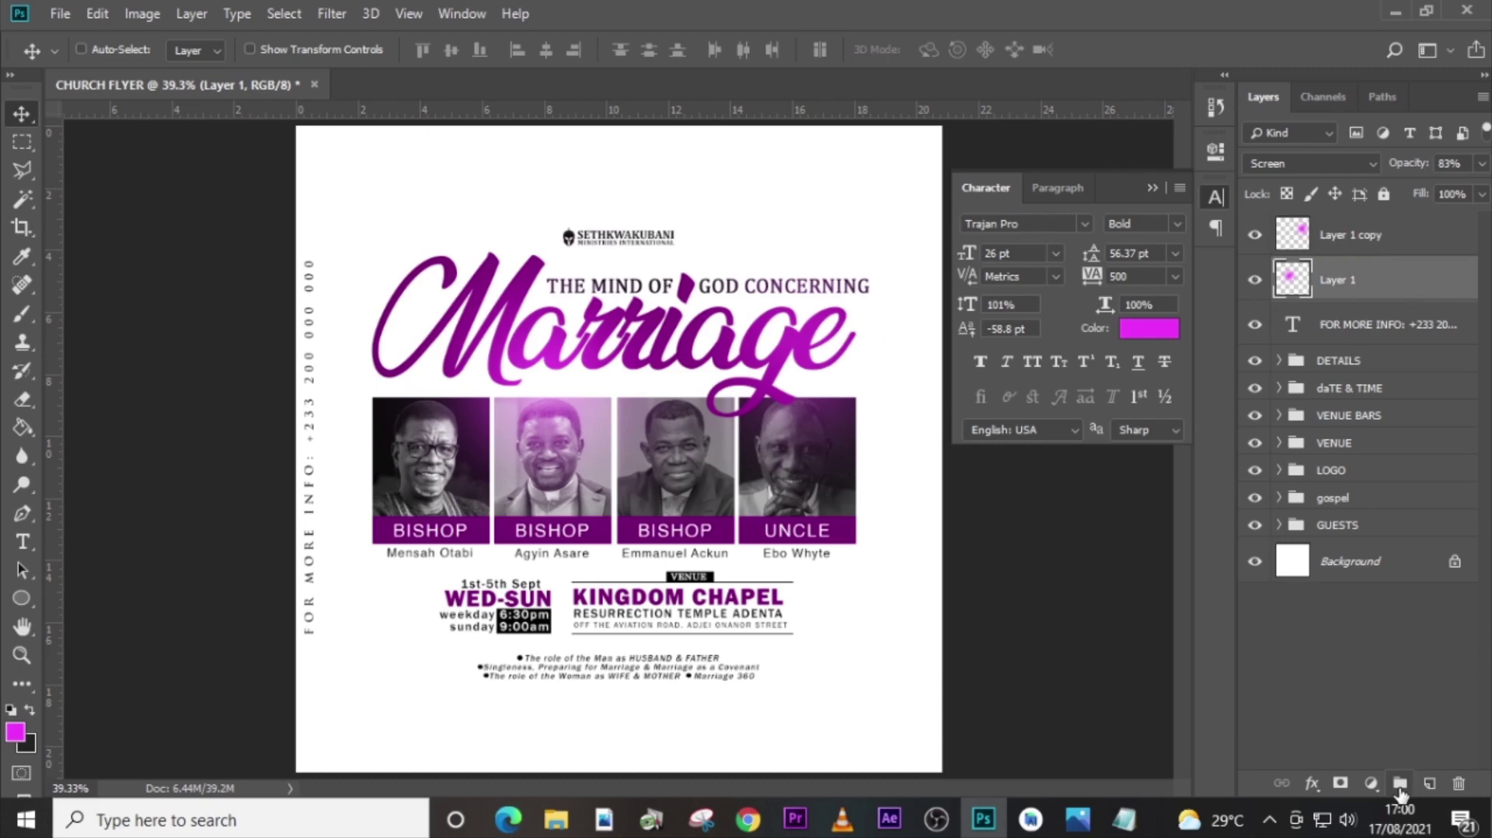
pyautogui.click(1430, 784)
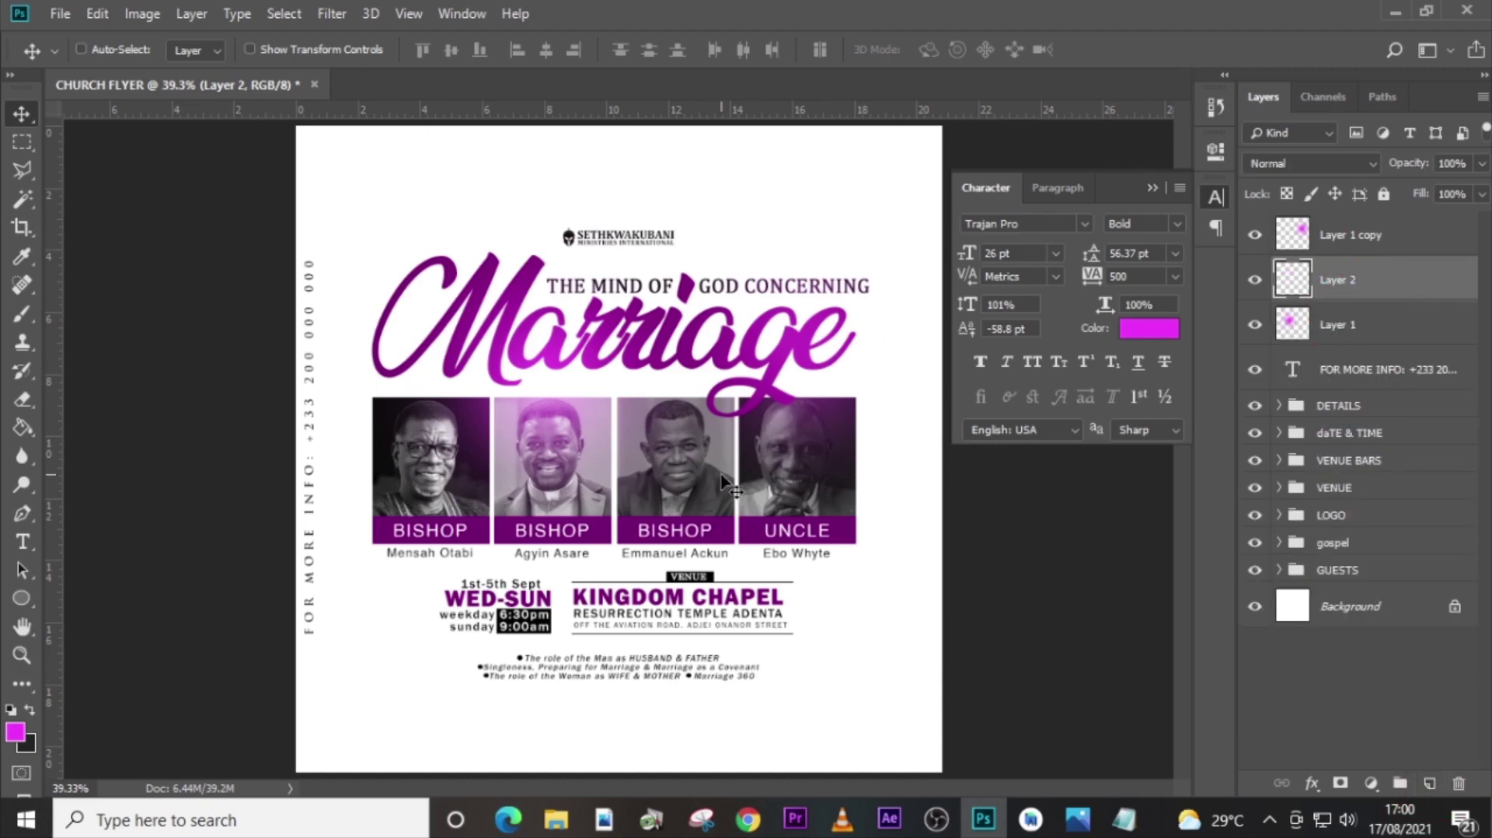
pyautogui.press('b')
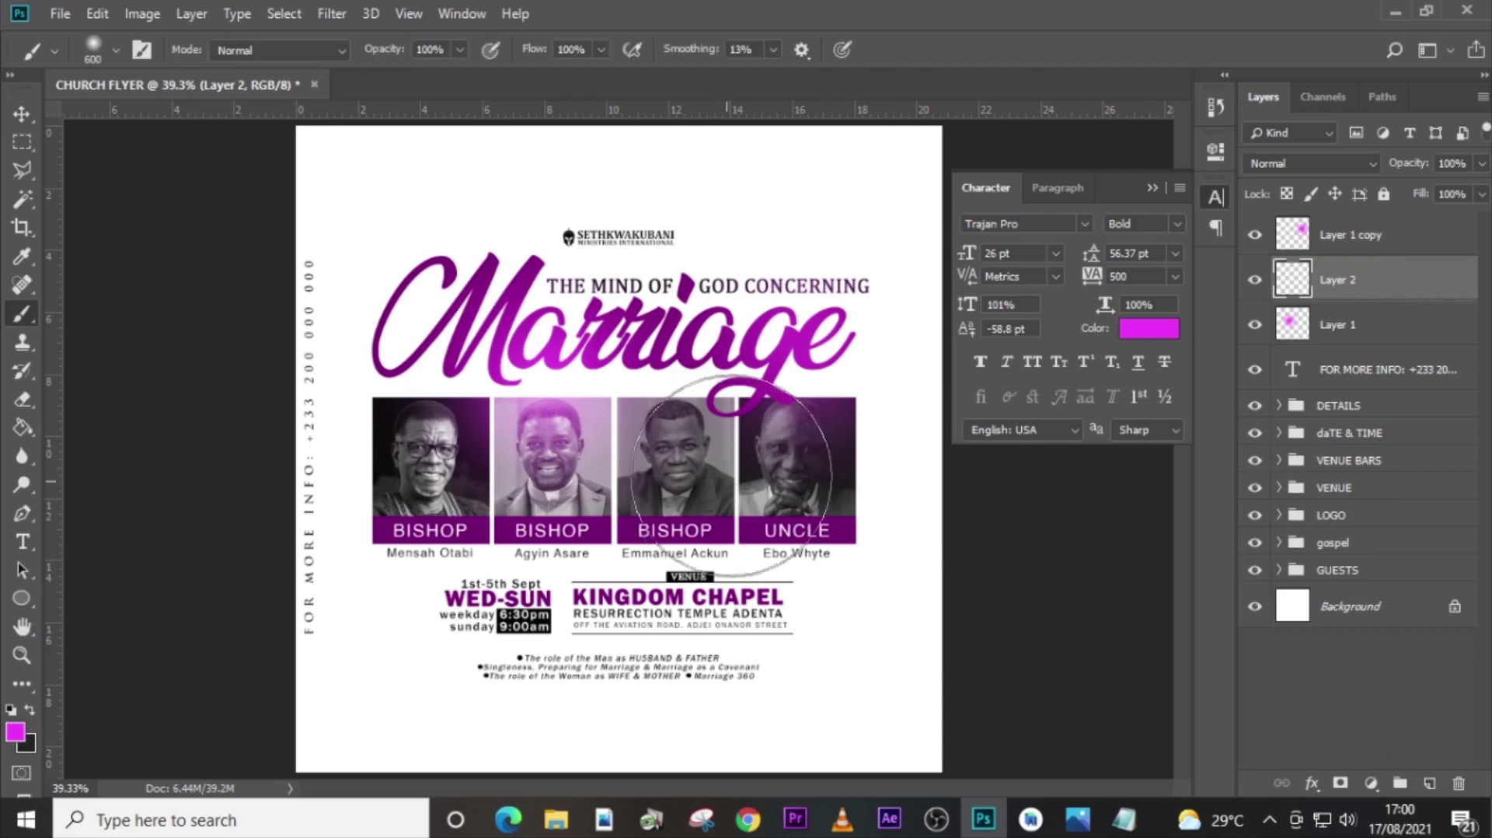
pyautogui.click(16, 731)
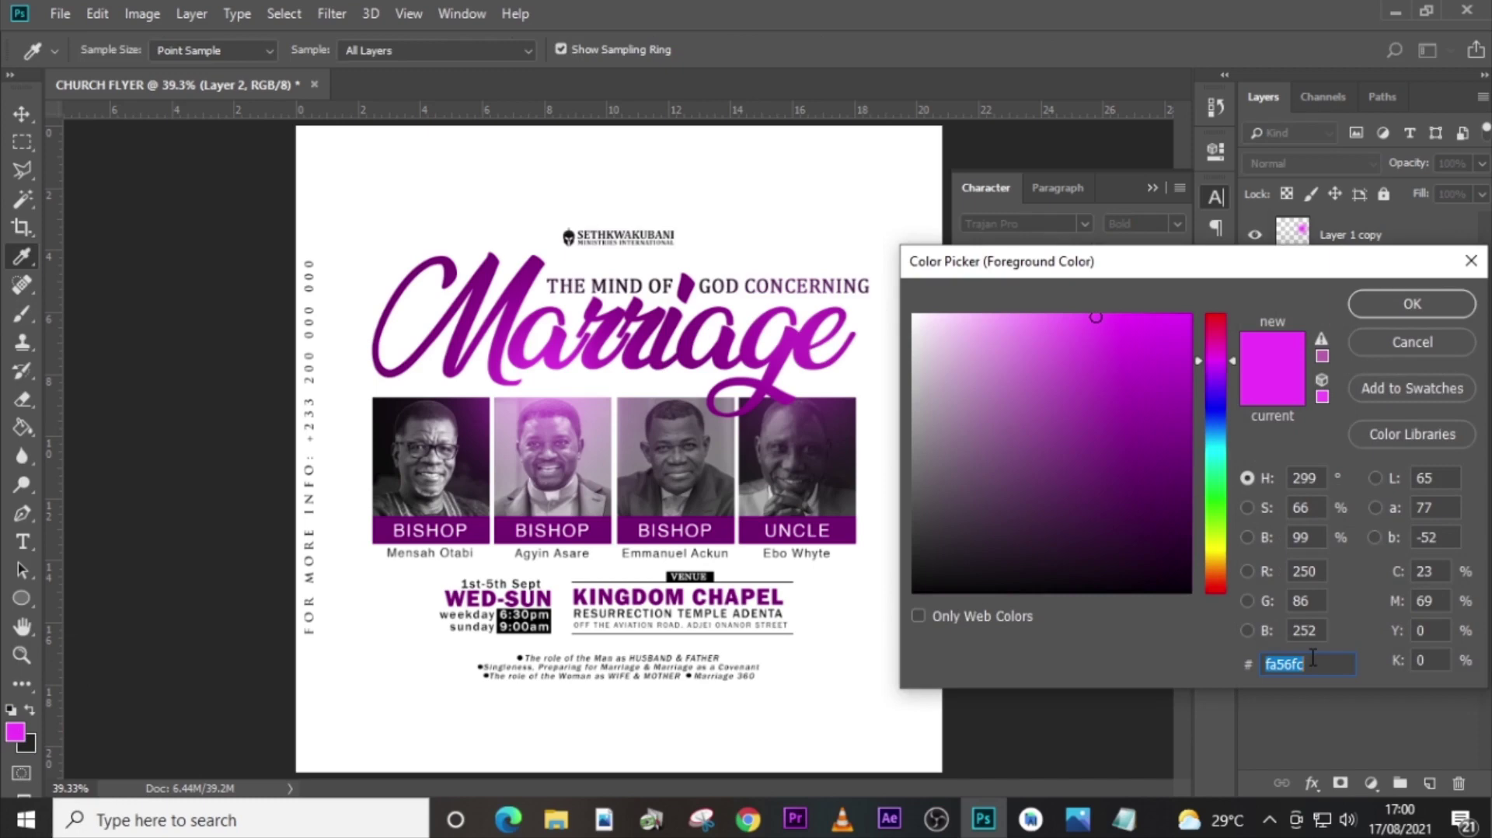
pyautogui.write('f')
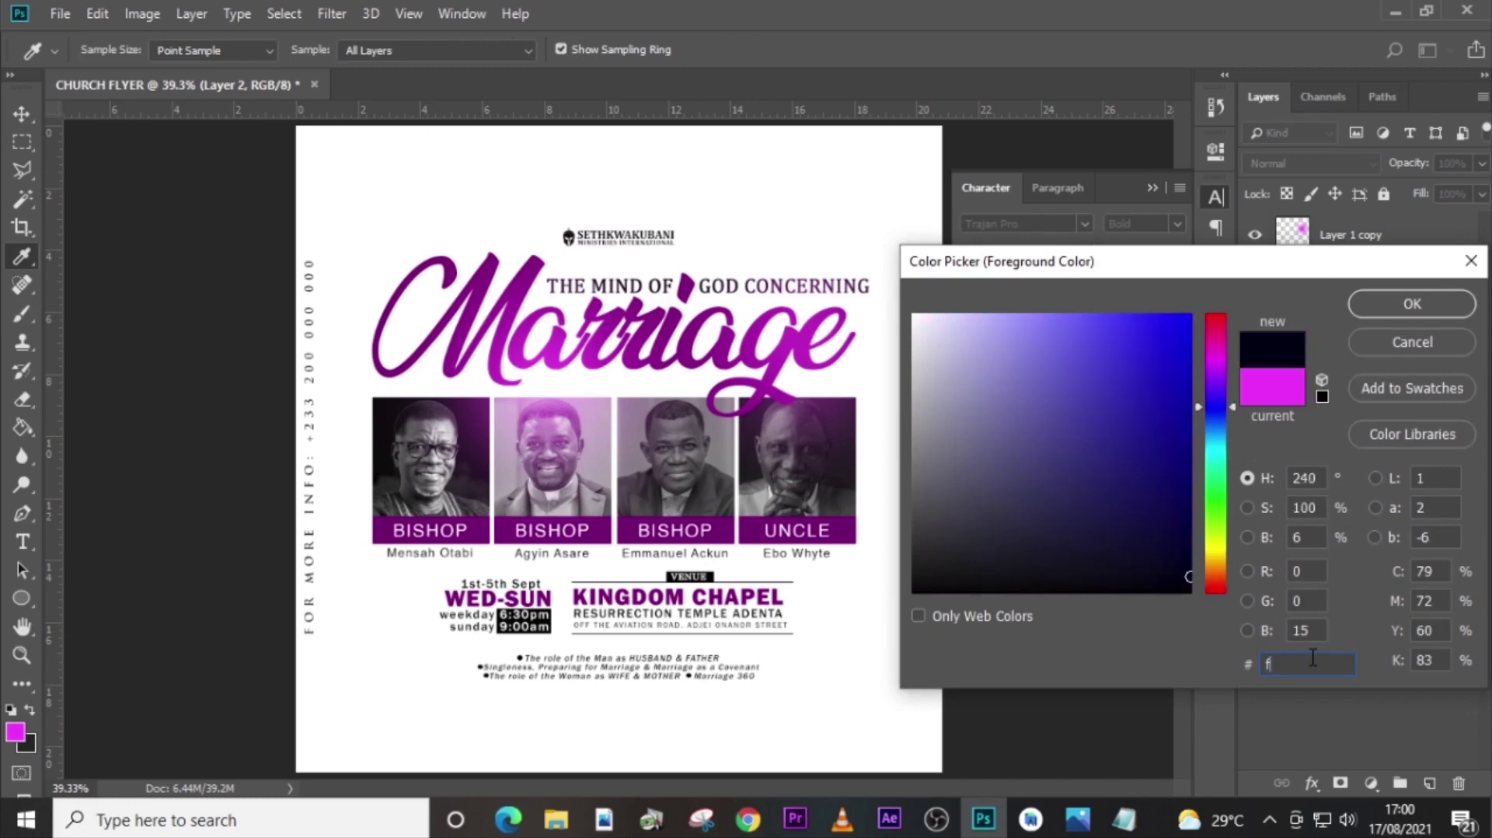
pyautogui.write('ce')
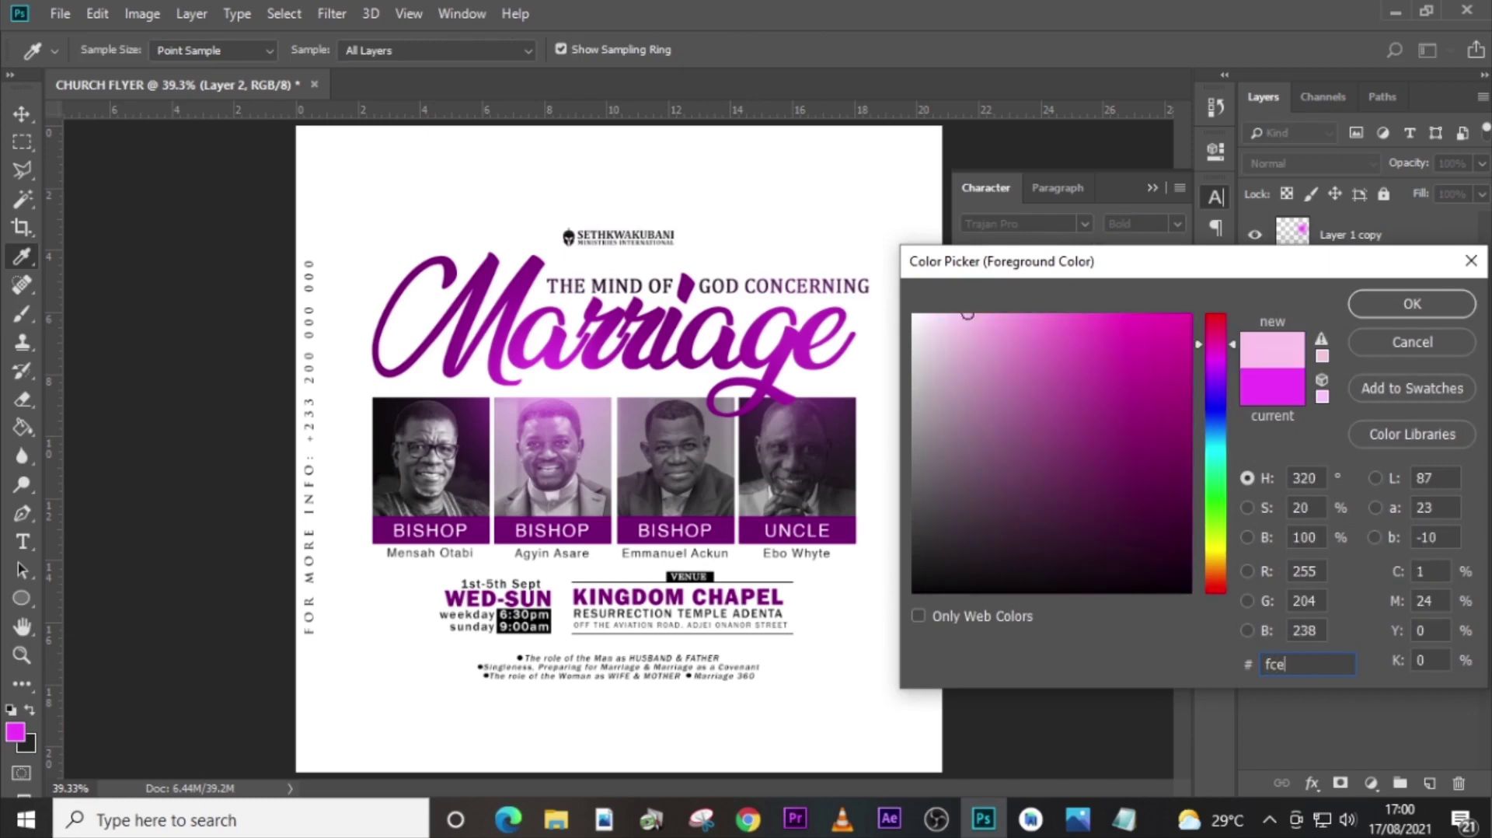
pyautogui.write('e5')
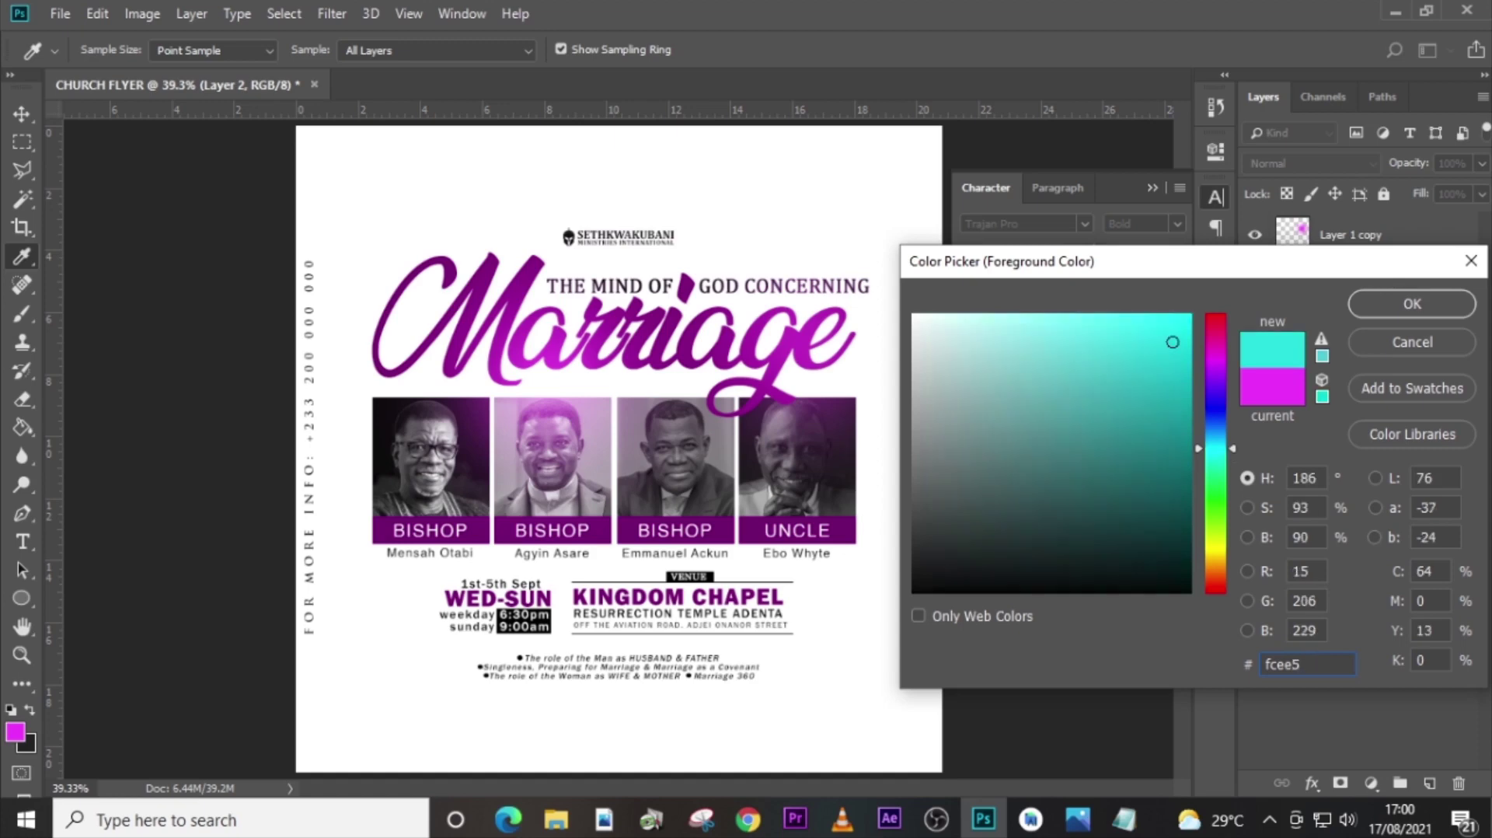
pyautogui.write('6')
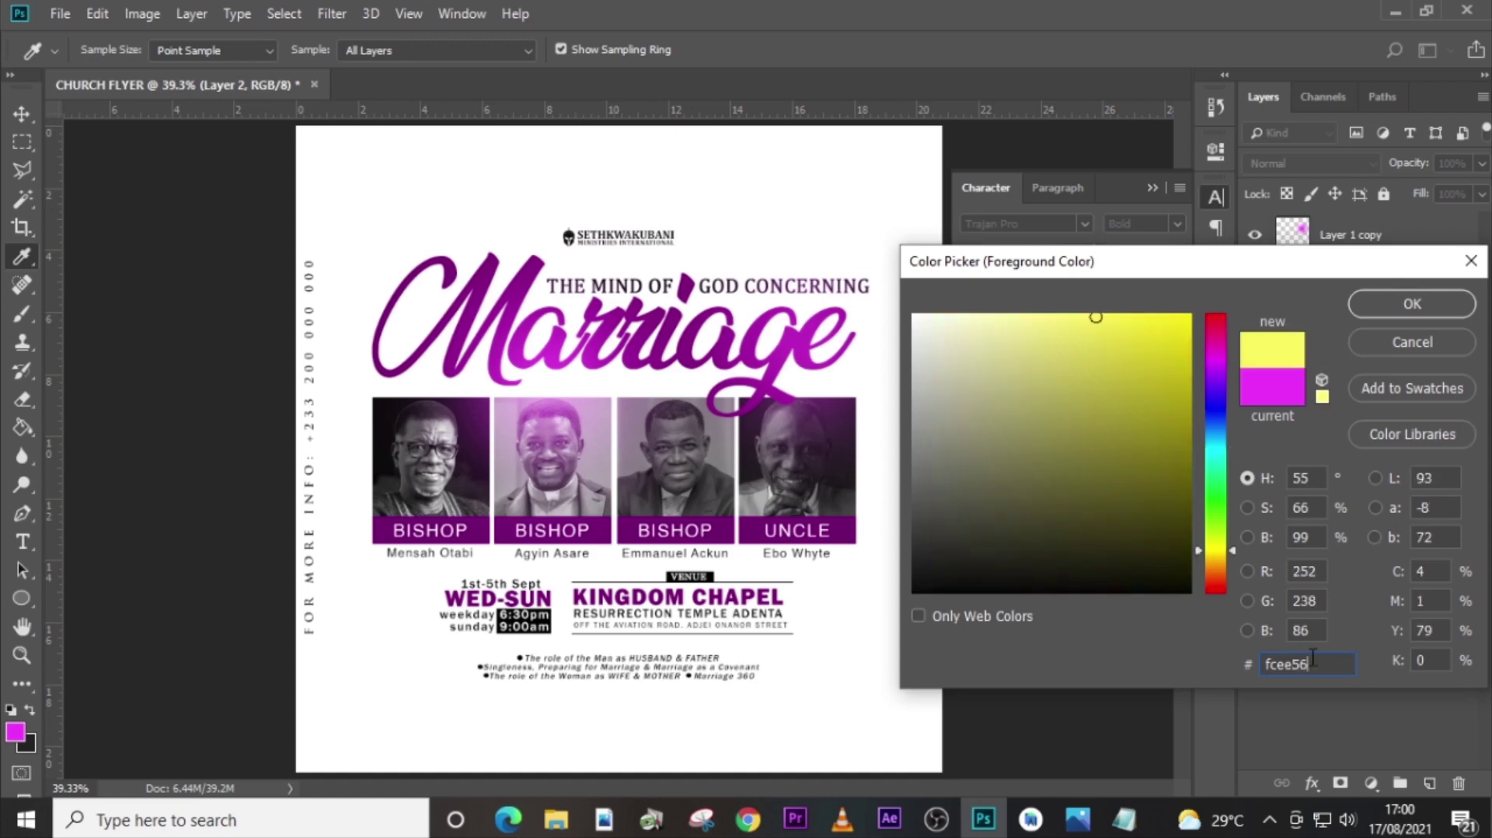
pyautogui.click(1410, 304)
pyautogui.press('b')
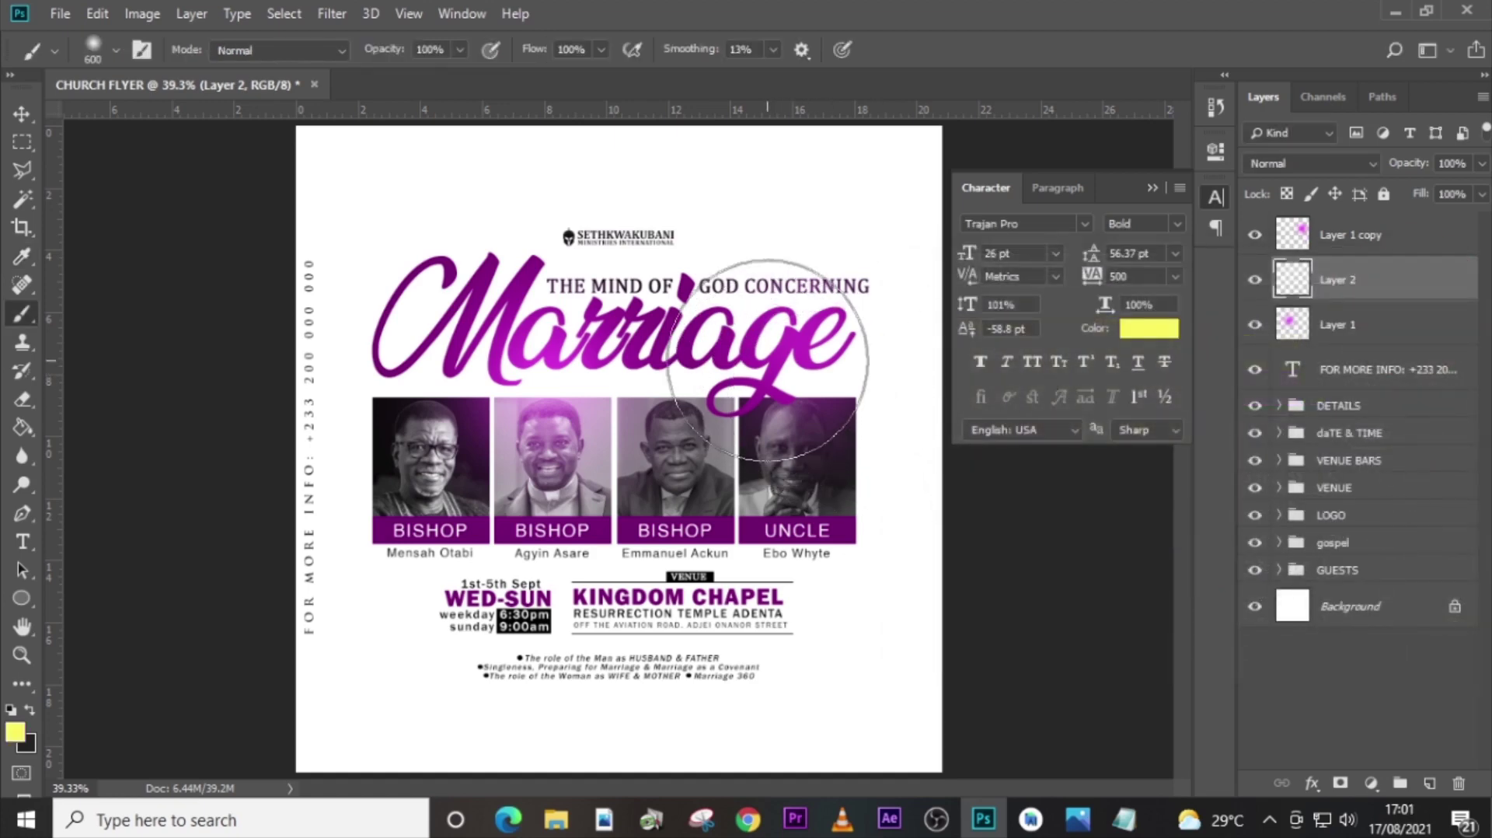
pyautogui.moveTo(768, 360); pyautogui.dragTo(886, 390)
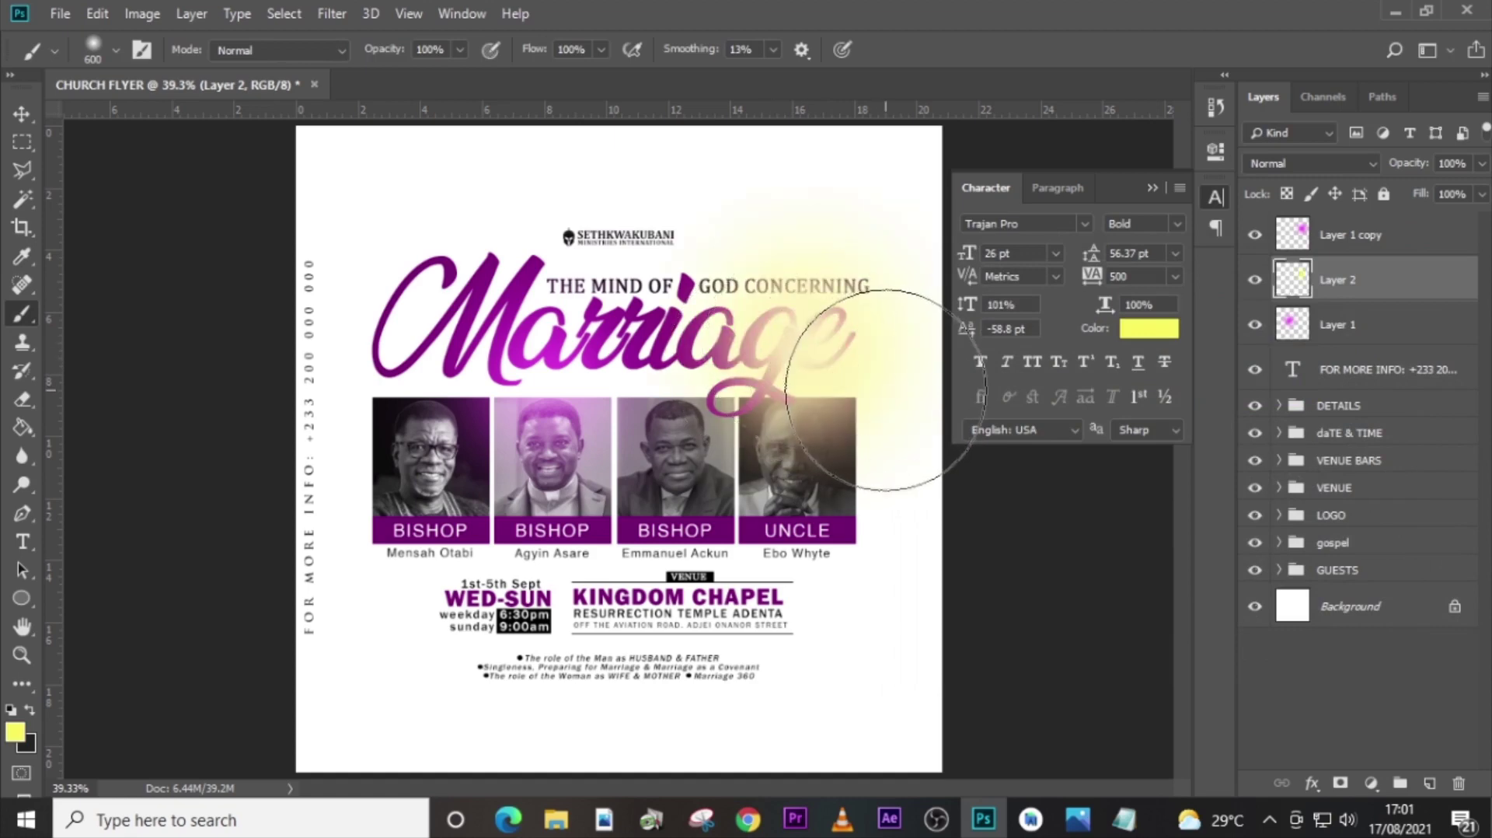
# Set the yellow glow layer to 60% opacity and Screen blend mode, and compare the flyer with and without it.
pyautogui.click(1467, 162)
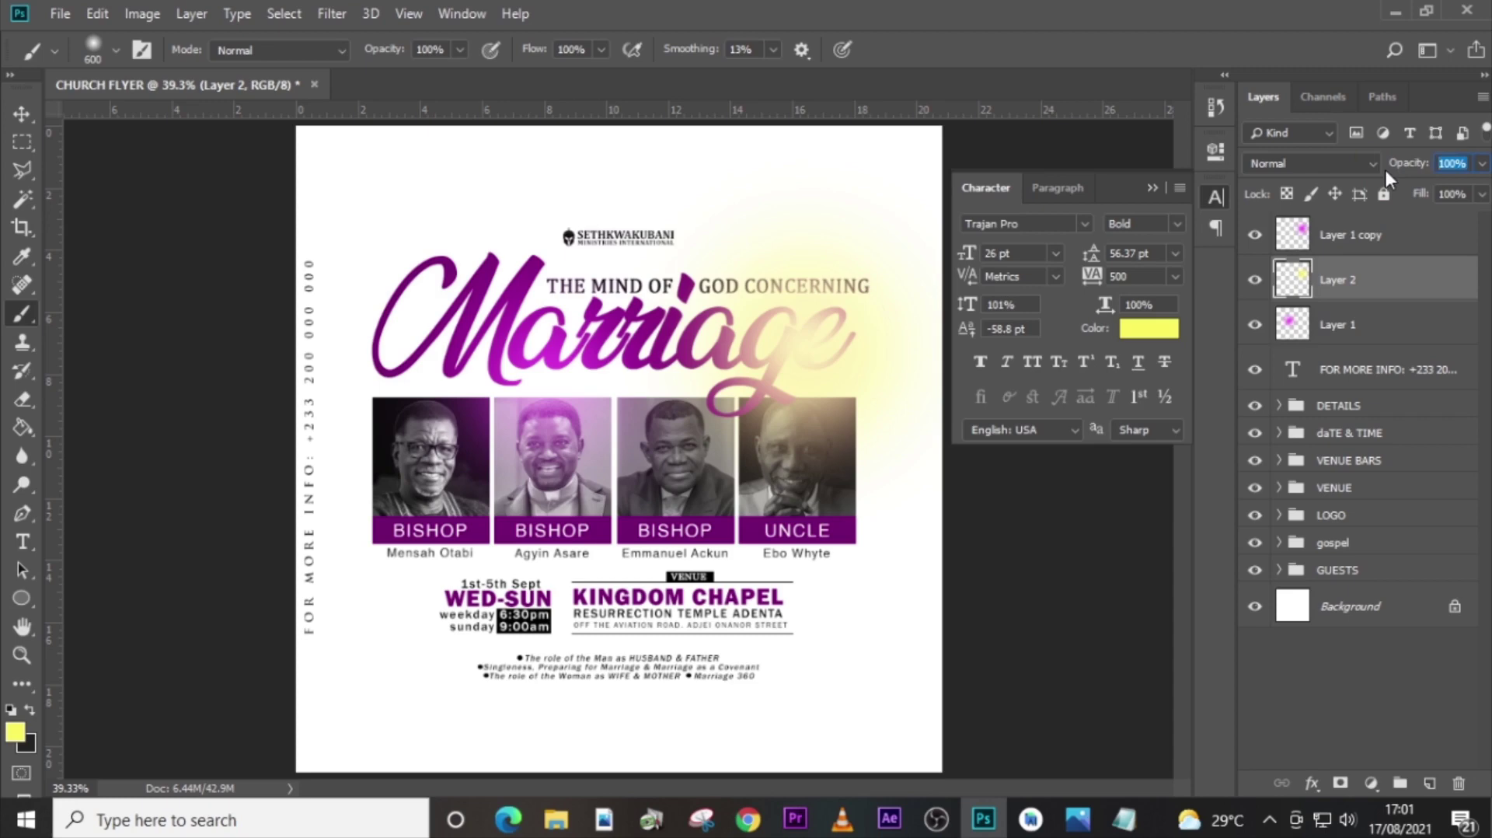
pyautogui.write('60')
pyautogui.press('Return')
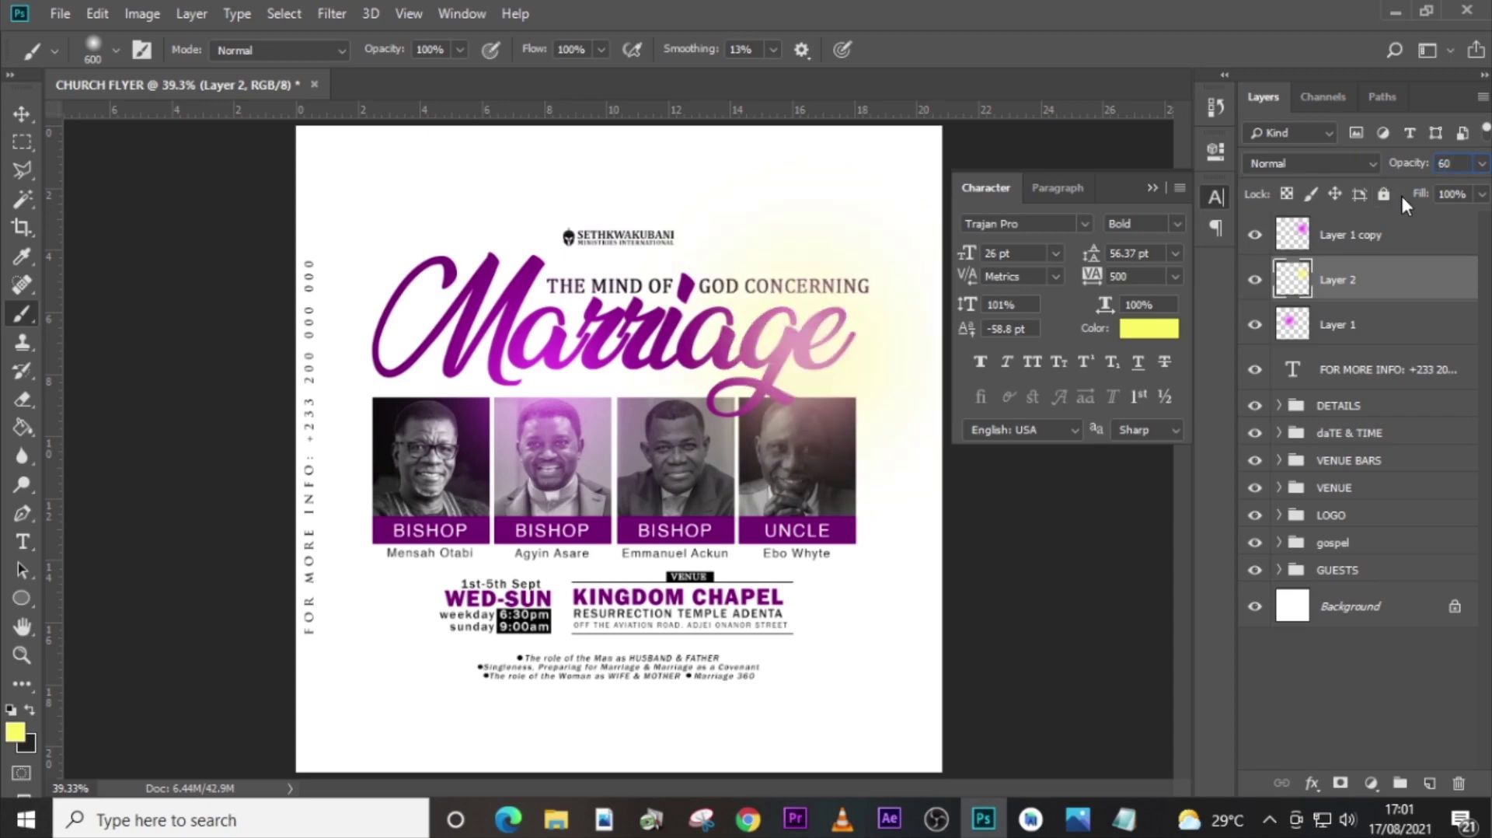
pyautogui.click(1321, 162)
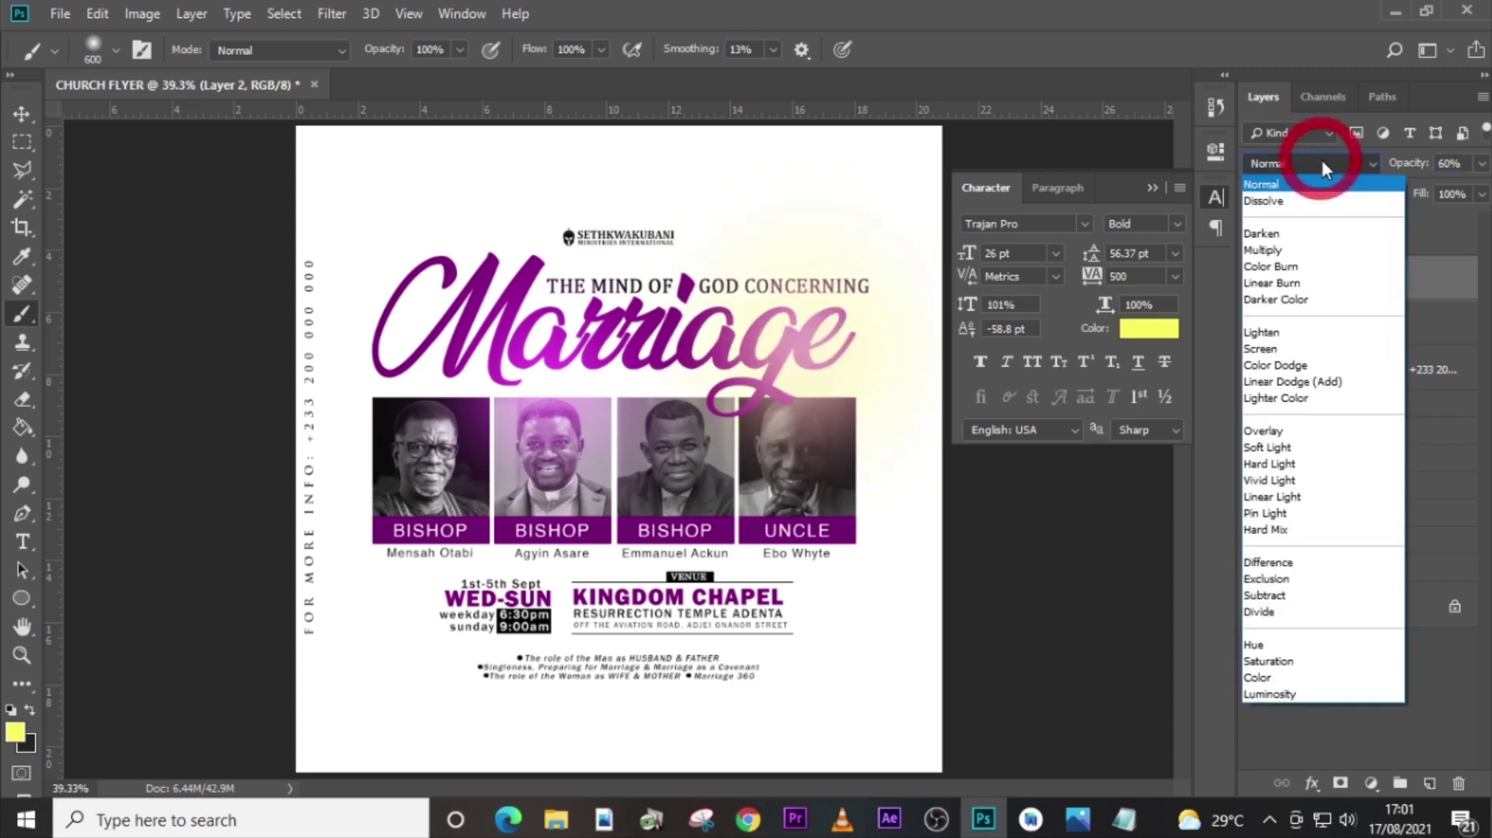
pyautogui.click(1272, 350)
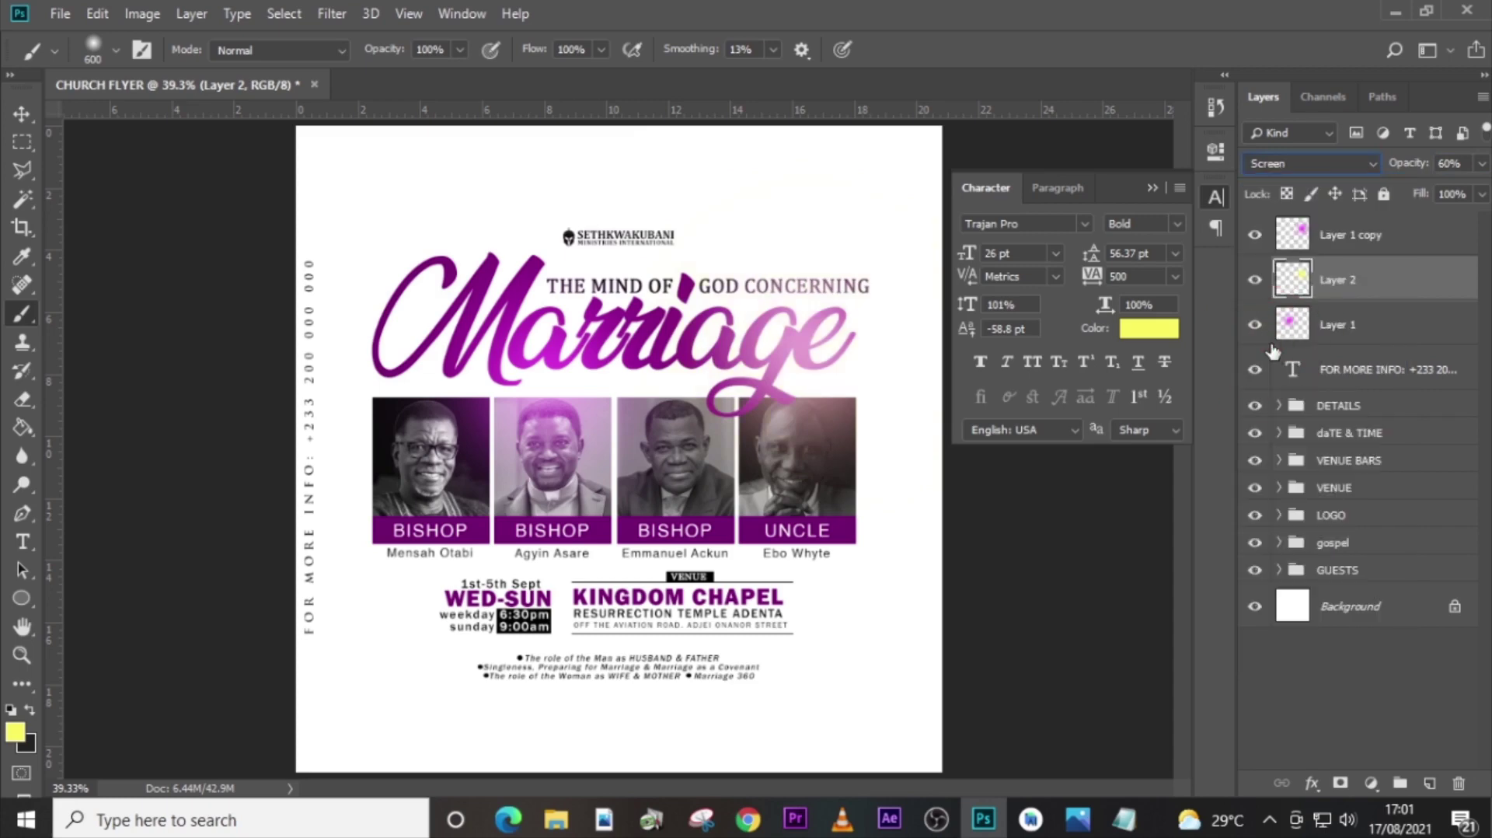
pyautogui.click(1255, 281)
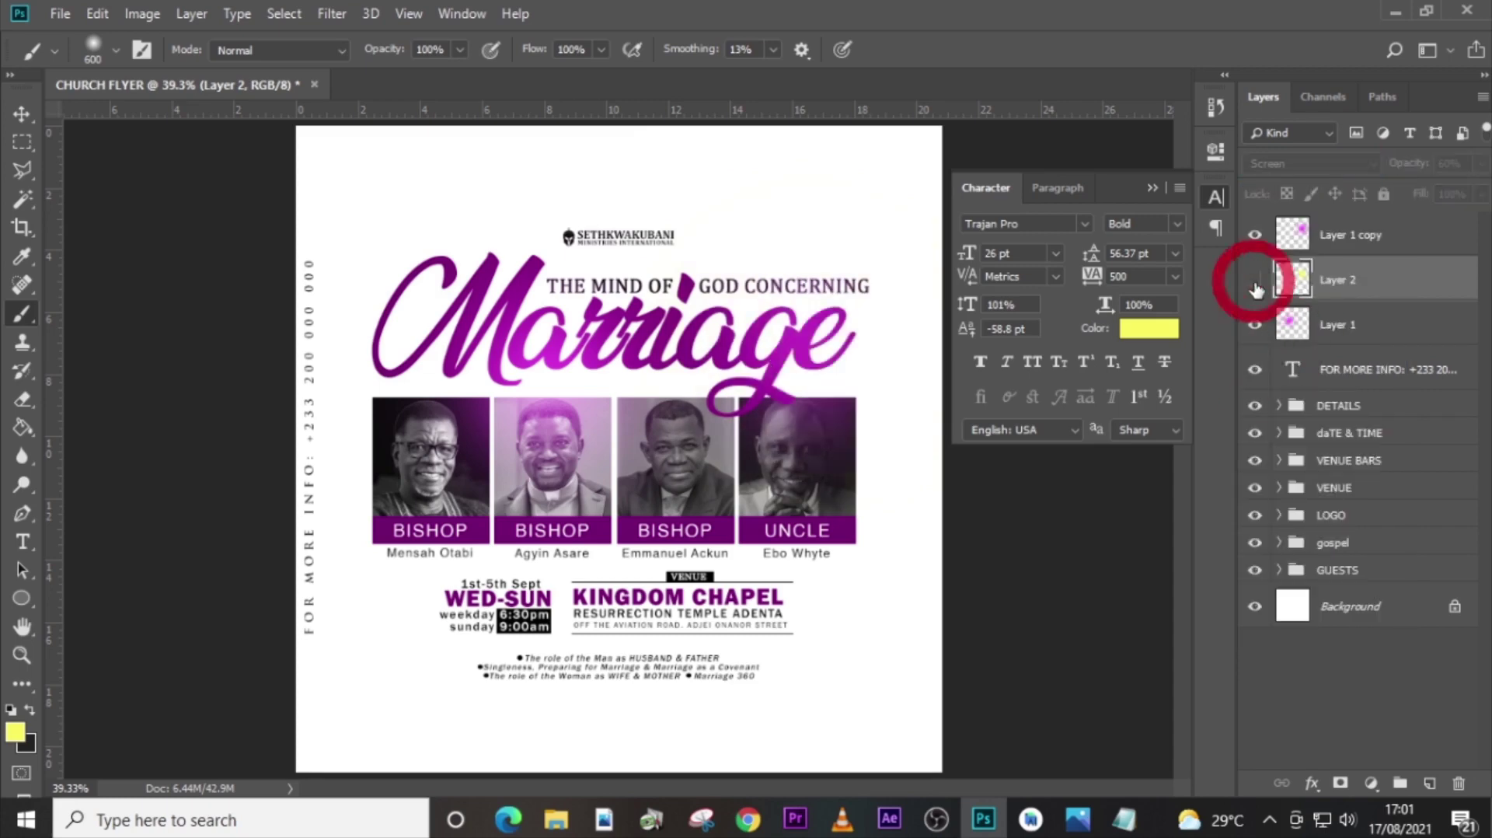
pyautogui.click(1256, 284)
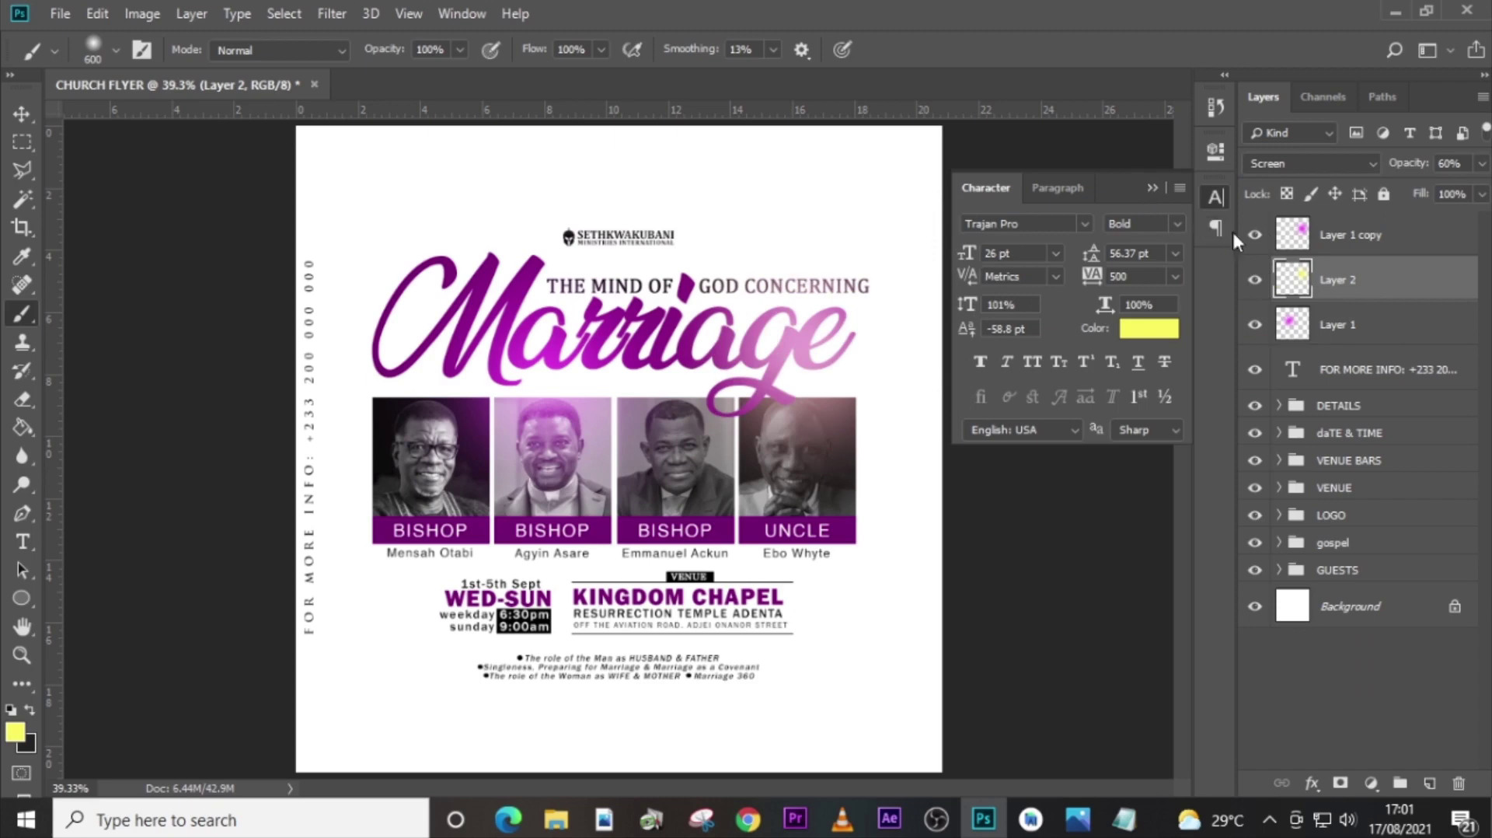
# Group the three glow layers and name the group GLOW.
pyautogui.click(1370, 324)
pyautogui.keyDown('shift'); pyautogui.click(1360, 235); pyautogui.keyUp('shift')
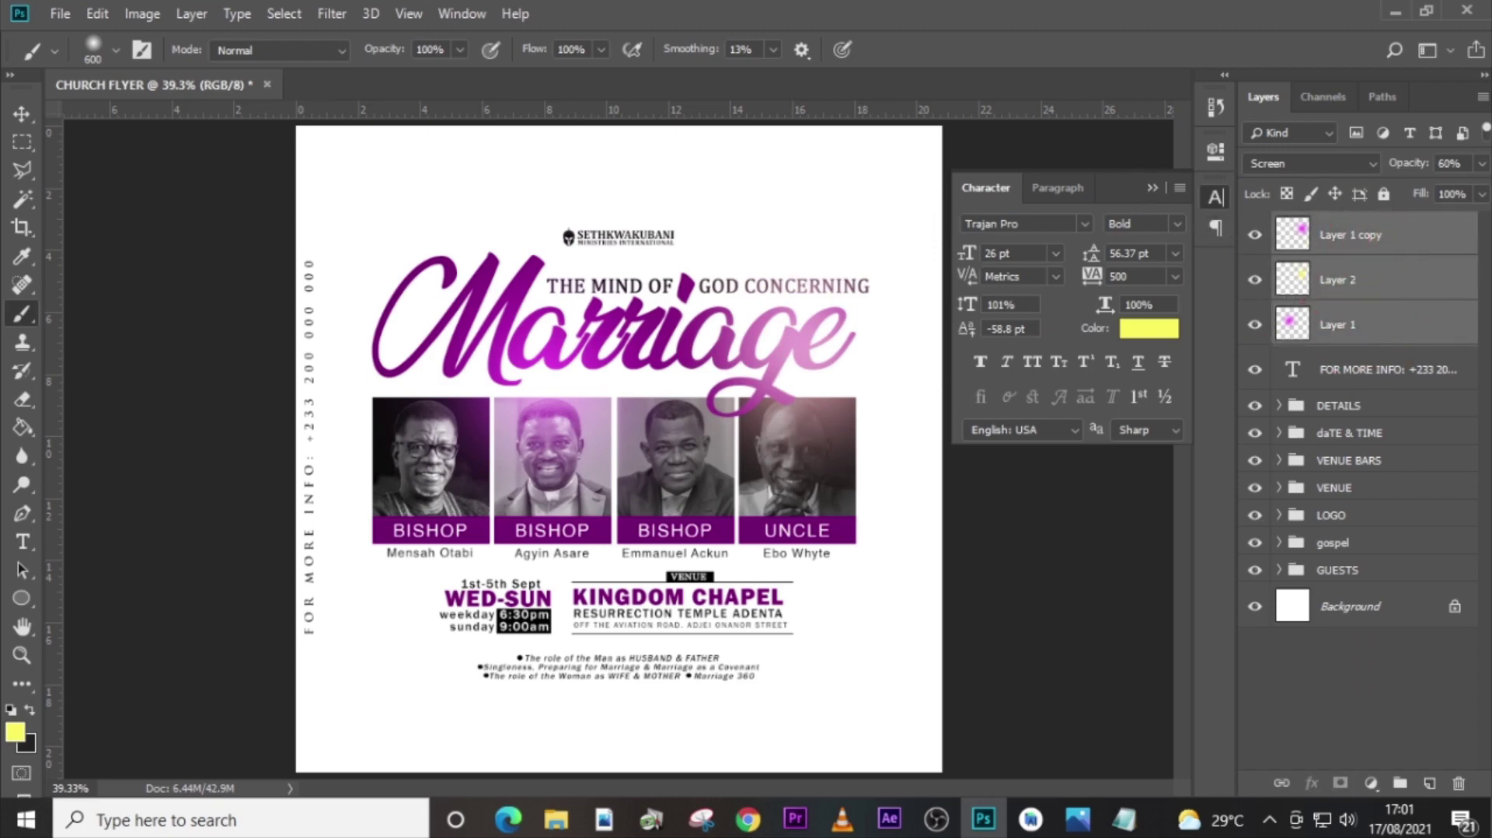
pyautogui.hotkey('ctrl', 'g')
pyautogui.doubleClick(1338, 227)
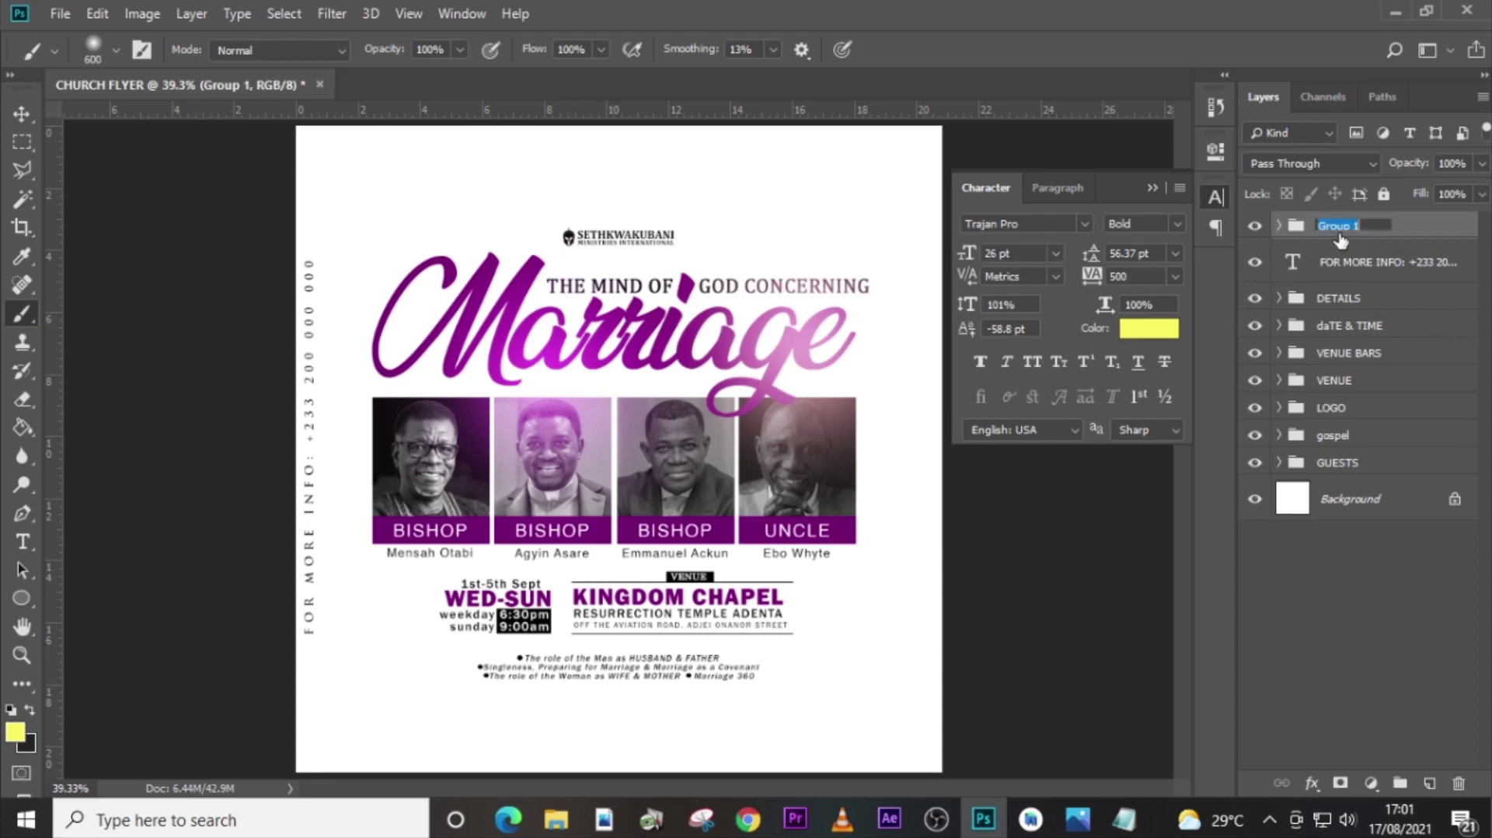
pyautogui.write('GLOW')
pyautogui.press('Return')
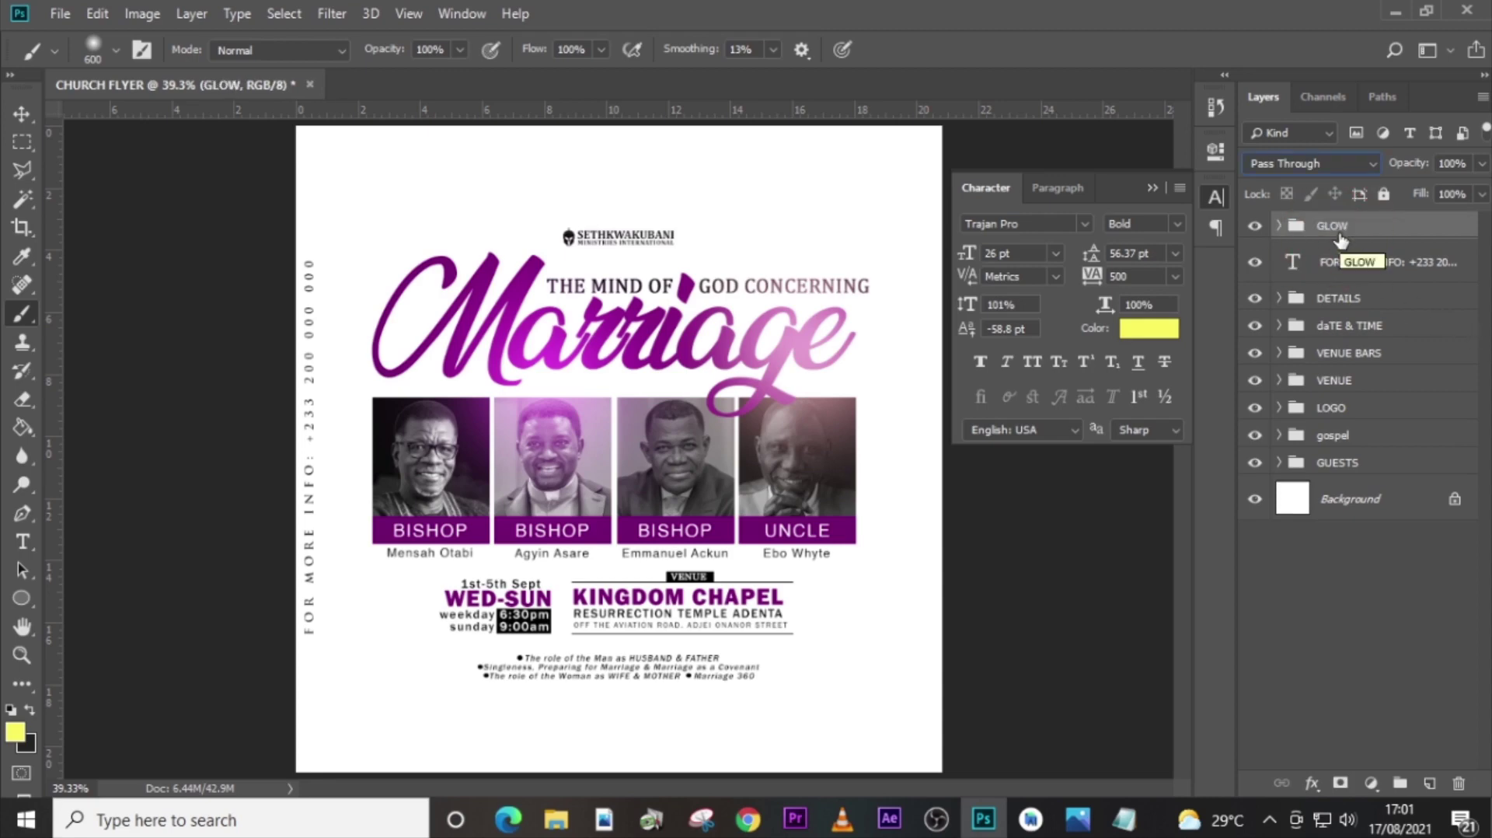